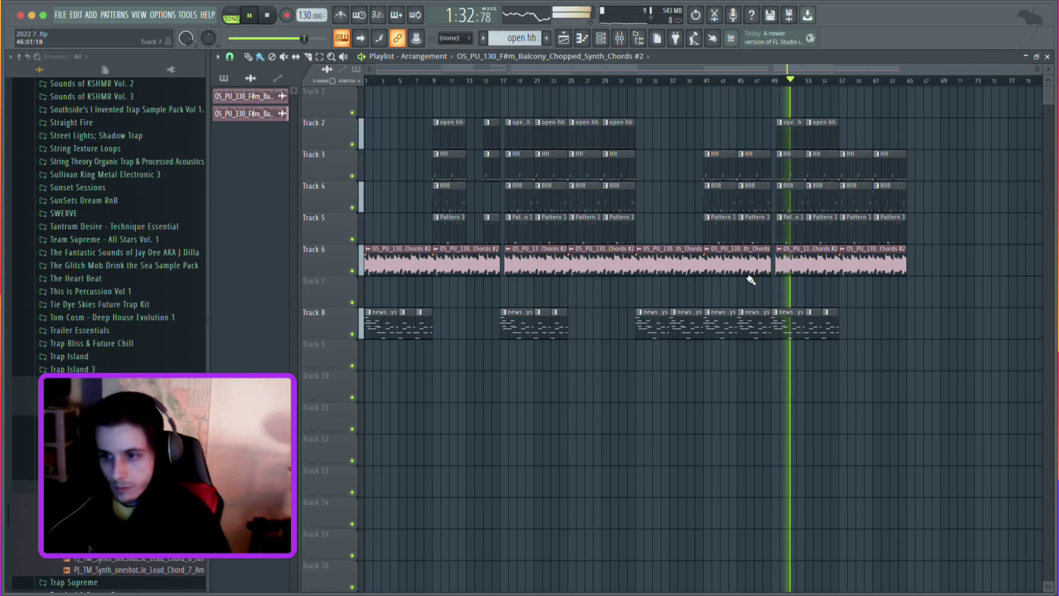
Make the HH clip at bar 41 on Track 3 a unique pattern and open its notes in the piano roll.
{"action": "key", "text": "space"}
{"action": "key", "text": "space"}
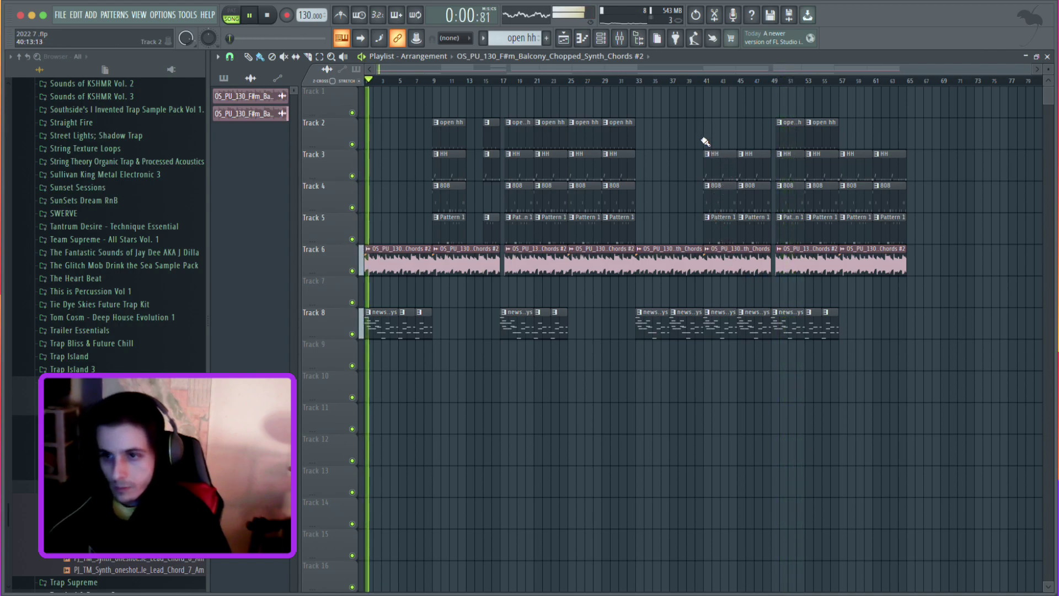
{"action": "left_click", "coordinate": [722, 221]}
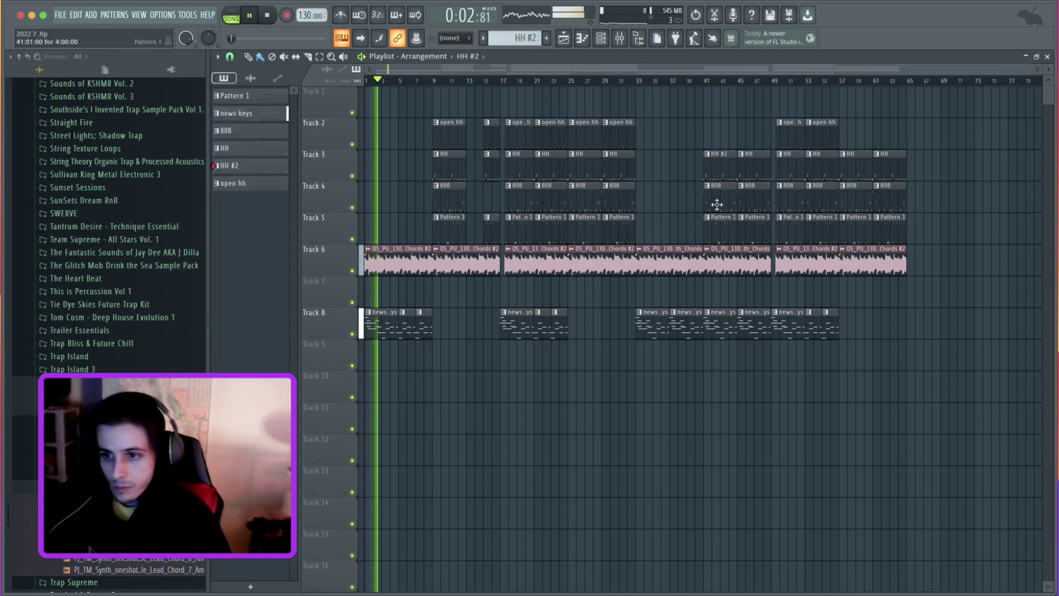
{"action": "double_click", "coordinate": [719, 172]}
{"action": "left_click", "coordinate": [717, 182]}
{"action": "scroll", "coordinate": [417, 249], "scroll_direction": "up", "scroll_amount": 10}
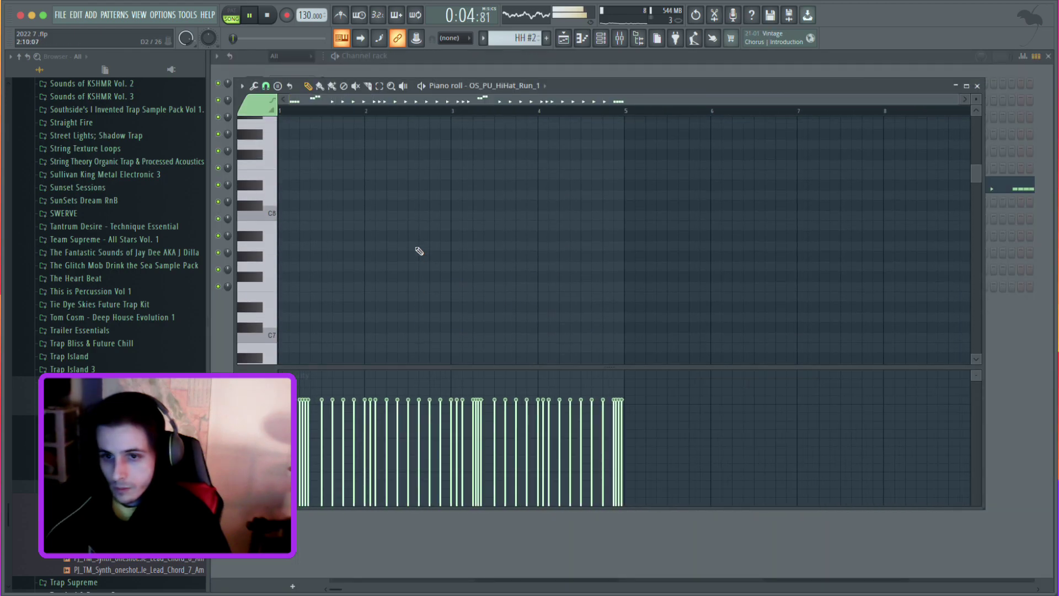
{"action": "scroll", "coordinate": [298, 317], "scroll_direction": "up", "scroll_amount": 2, "text": "ctrl"}
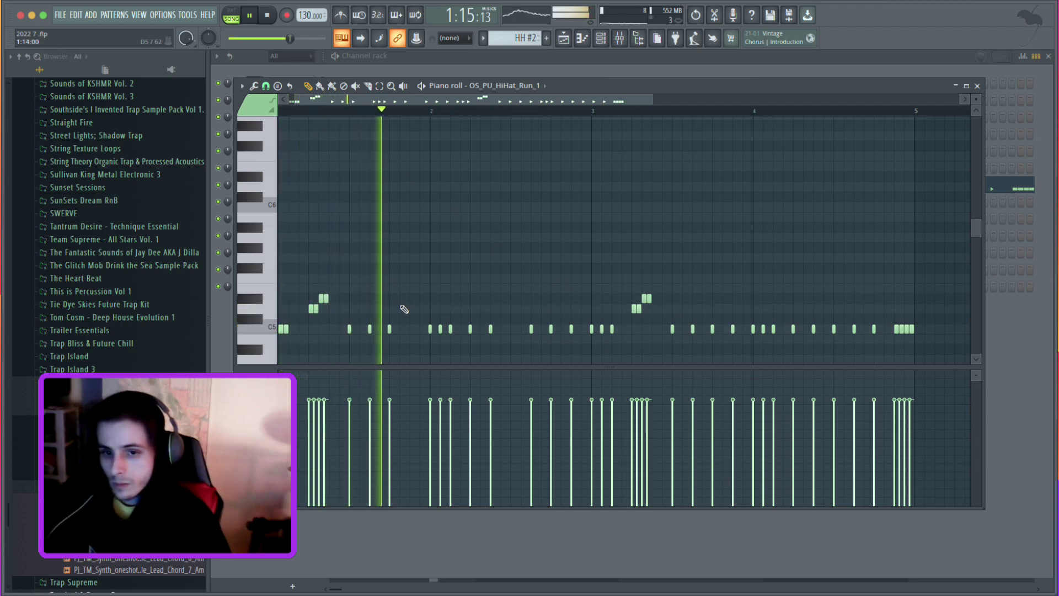
In bar 1 of the hi-hat pattern, delete the C5 hit at step 13 and add a C5 hit at step 10.
{"action": "key", "text": "space"}
{"action": "key", "text": "space"}
{"action": "right_click", "coordinate": [388, 329]}
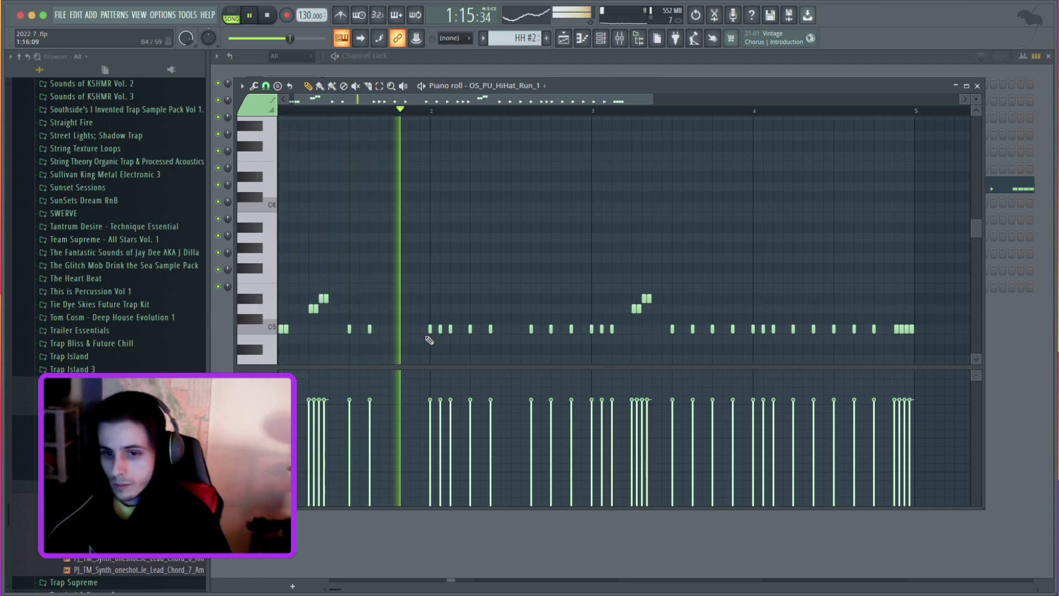
{"action": "key", "text": "space"}
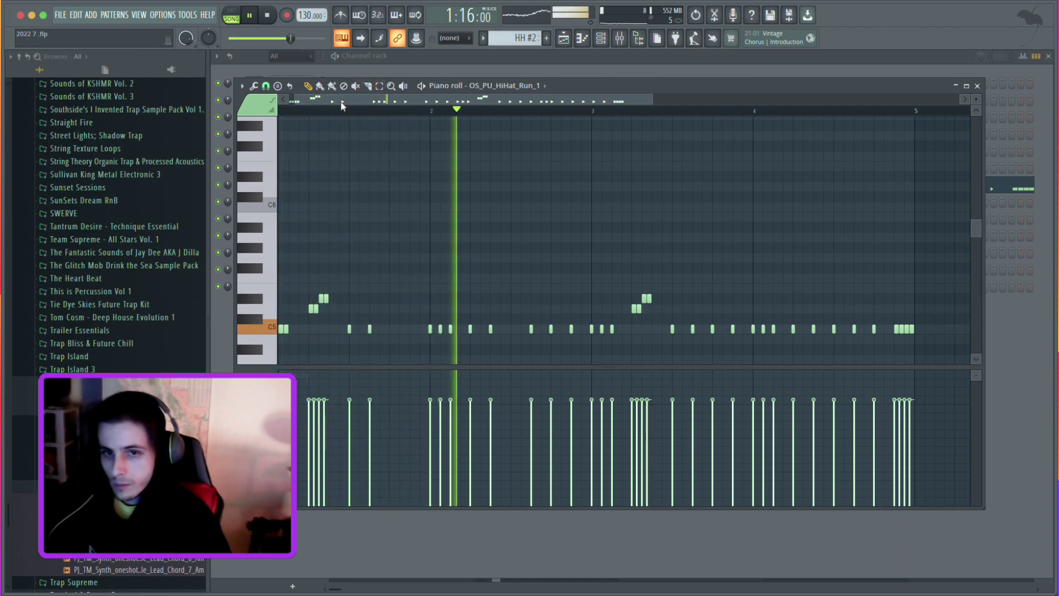
{"action": "key", "text": "space"}
{"action": "key", "text": "space"}
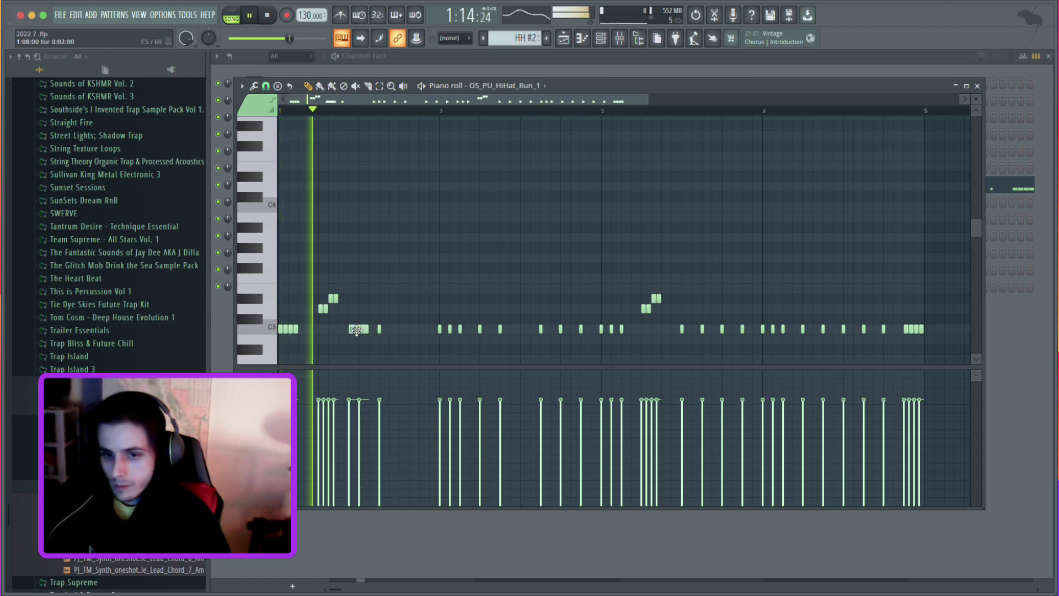
{"action": "left_click", "coordinate": [351, 330]}
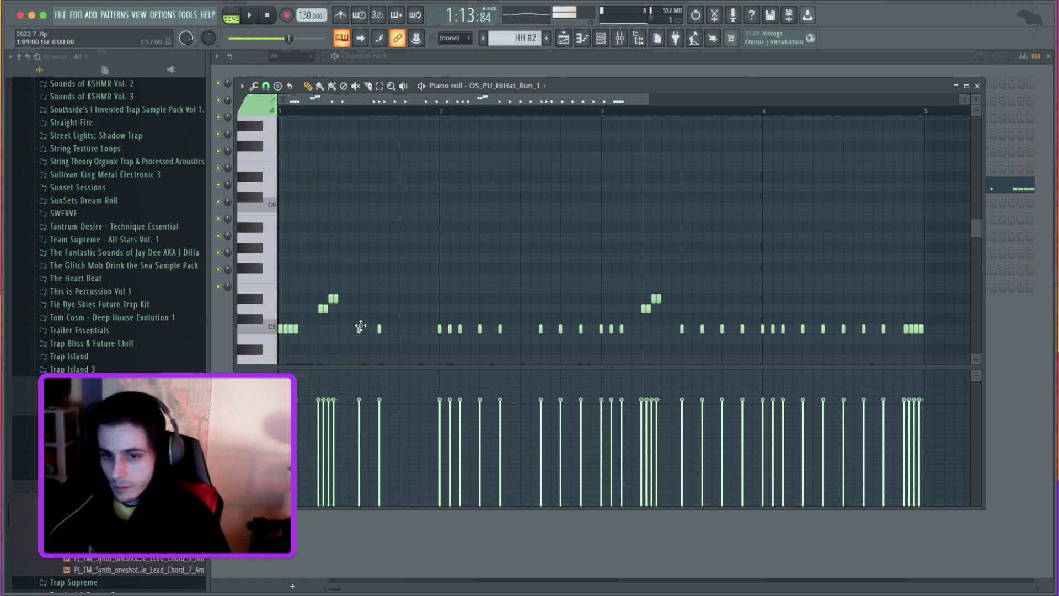
{"action": "left_click", "coordinate": [370, 329]}
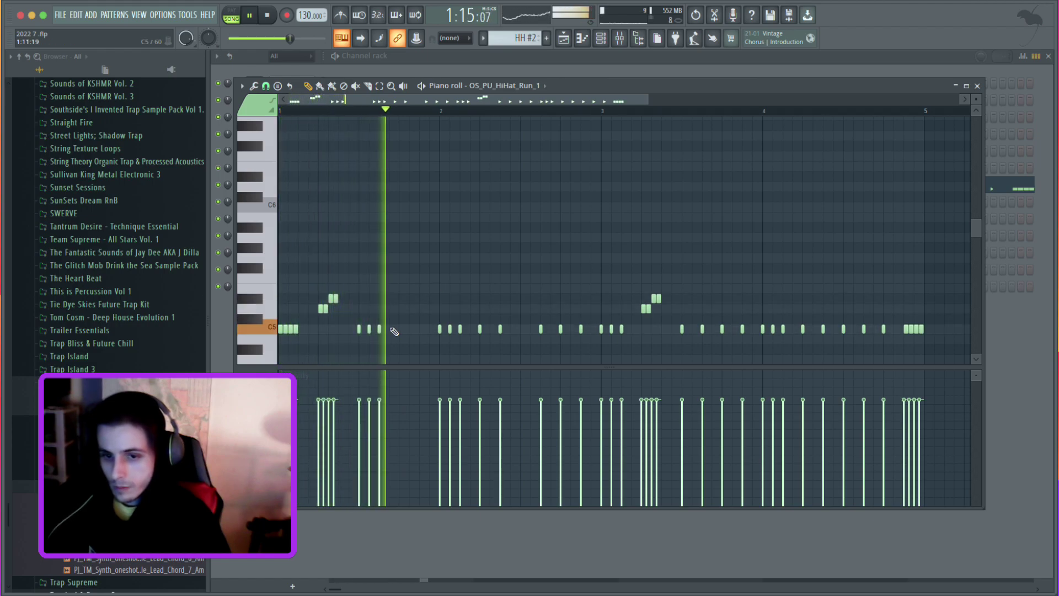
Play back the hi-hat pattern and add a C5 hit at step 15 of bar 1.
{"action": "key", "text": "space"}
{"action": "key", "text": "space"}
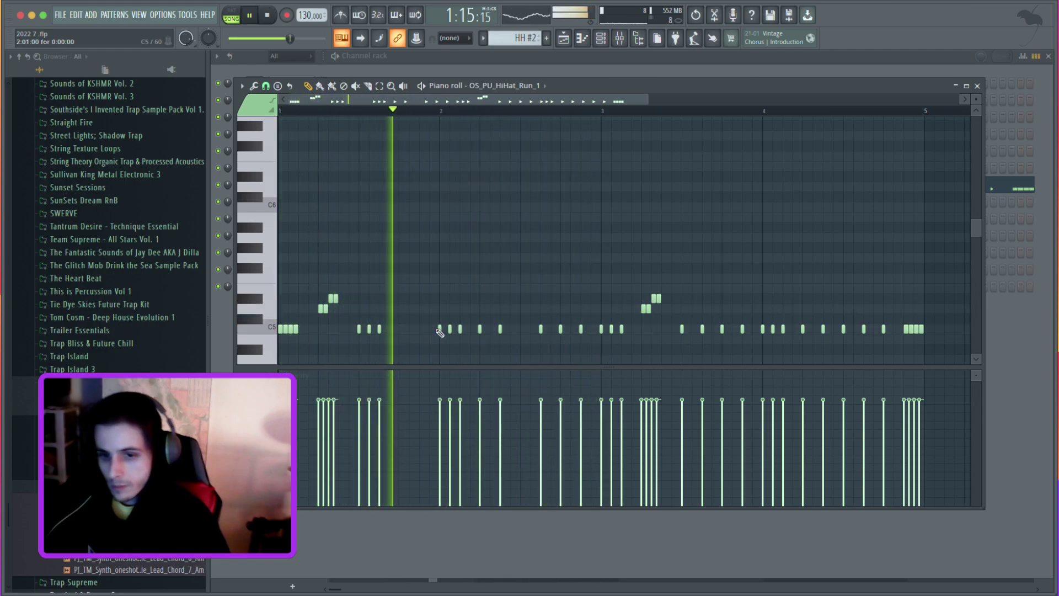
{"action": "key", "text": "space"}
{"action": "key", "text": "space"}
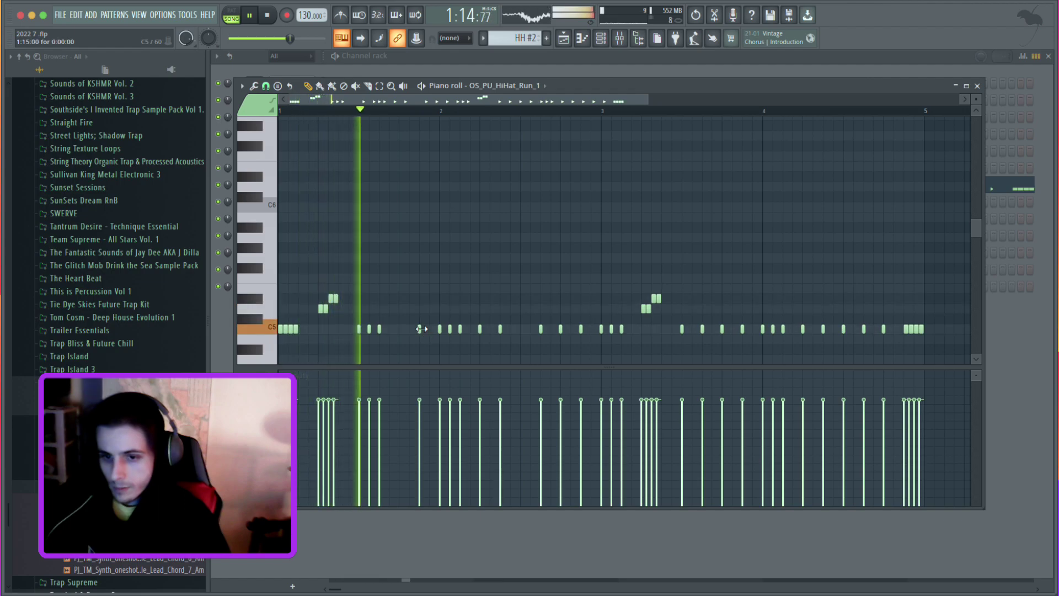
{"action": "left_click", "coordinate": [420, 330]}
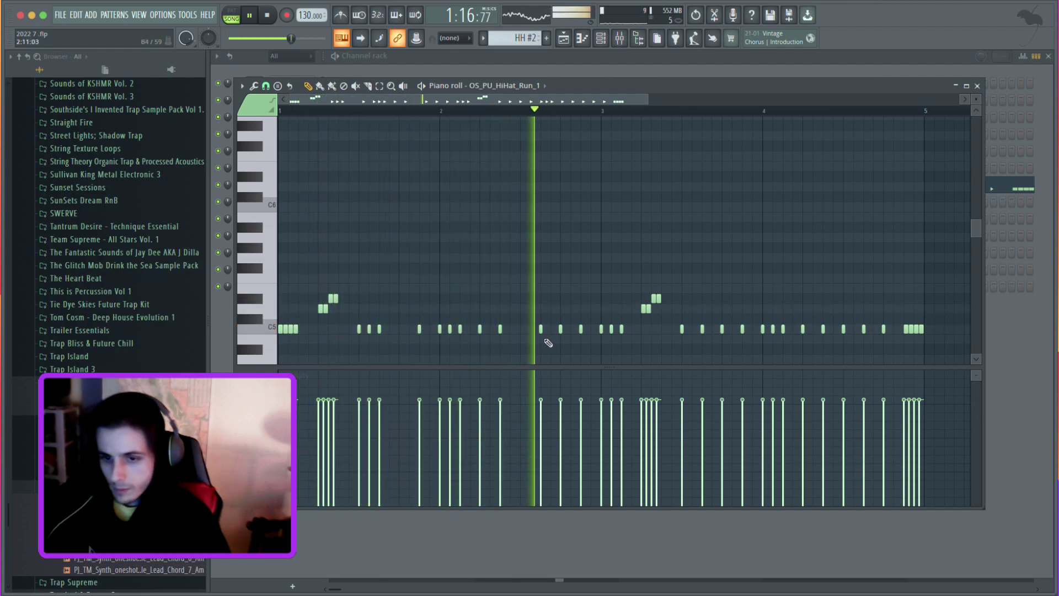
Try removing and redrawing the C5 hi-hat hit at step 11 of bar 2 during playback.
{"action": "key", "text": "space"}
{"action": "right_click", "coordinate": [540, 330]}
{"action": "key", "text": "space"}
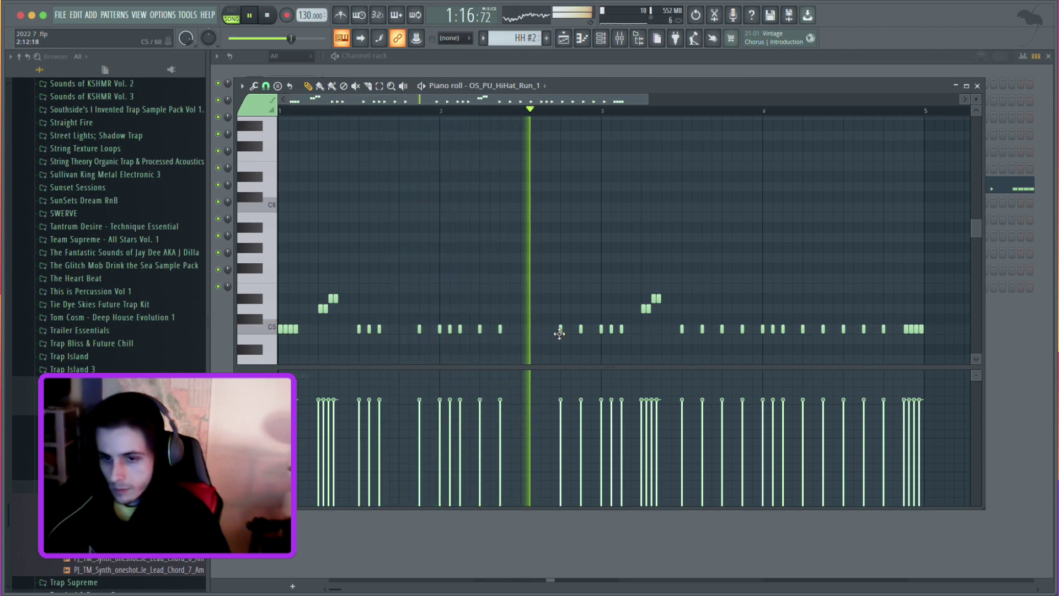
{"action": "left_click", "coordinate": [542, 330]}
{"action": "left_click", "coordinate": [551, 330]}
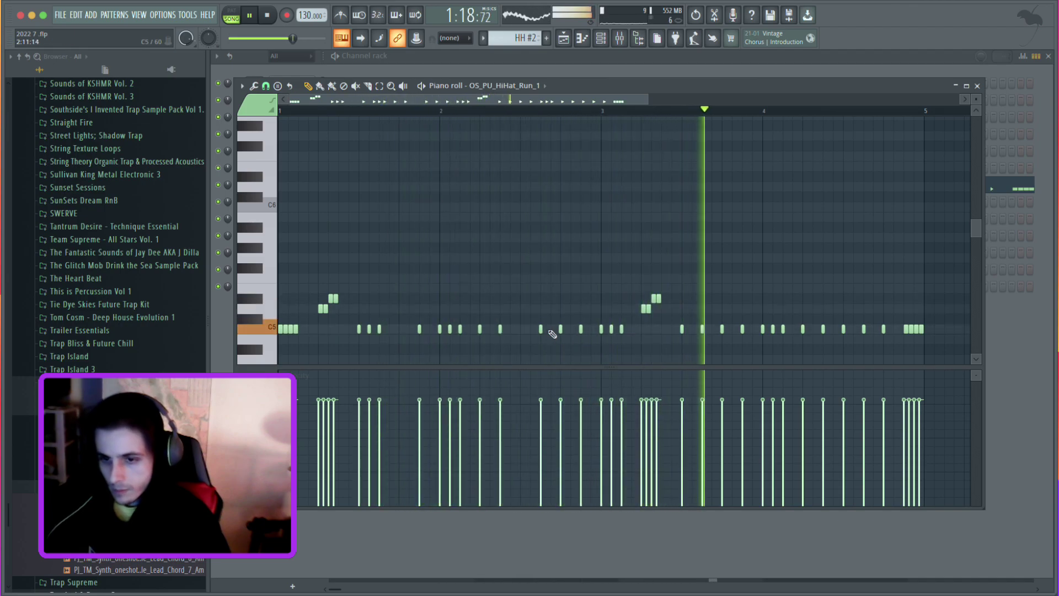
Delete the C5 hi-hat hit at step 13 of bar 4, just before the closing roll.
{"action": "key", "text": "space"}
{"action": "key", "text": "space"}
{"action": "scroll", "coordinate": [655, 350], "scroll_direction": "down", "scroll_amount": 3}
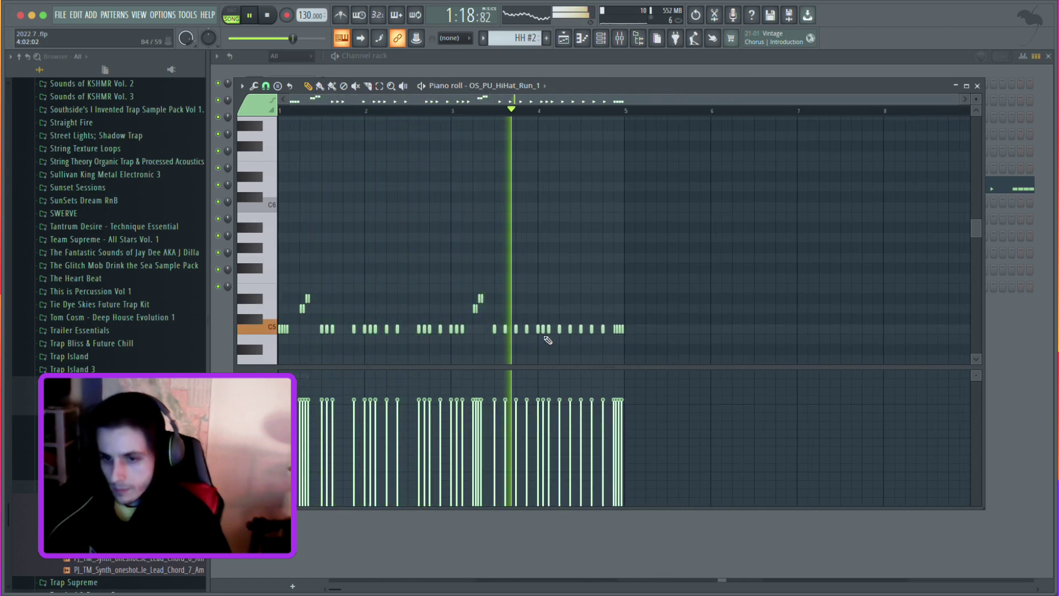
{"action": "right_click", "coordinate": [603, 330]}
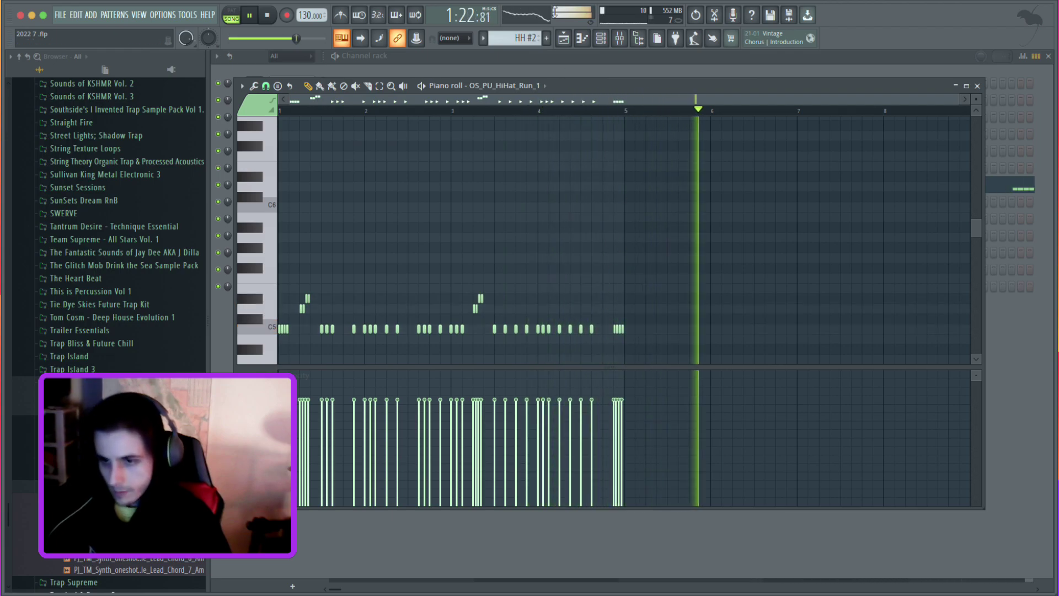
Replace the HH clip at bar 45 on Track 3 with the HH #2 pattern and play the arrangement from bar 41.
{"action": "key", "text": "F5"}
{"action": "left_click", "coordinate": [705, 81]}
{"action": "right_click", "coordinate": [751, 165]}
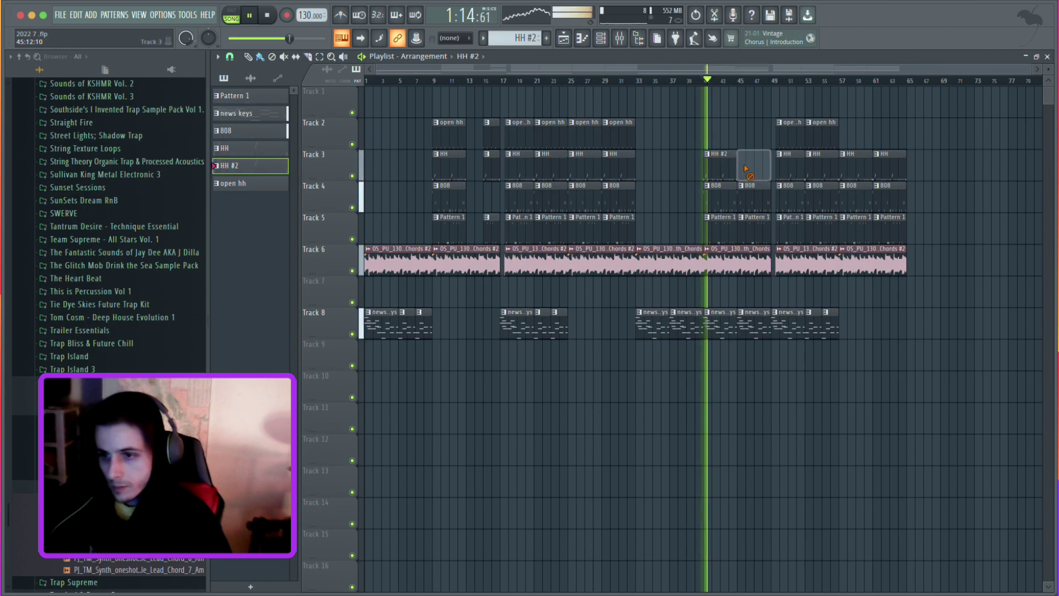
{"action": "left_click", "coordinate": [742, 160]}
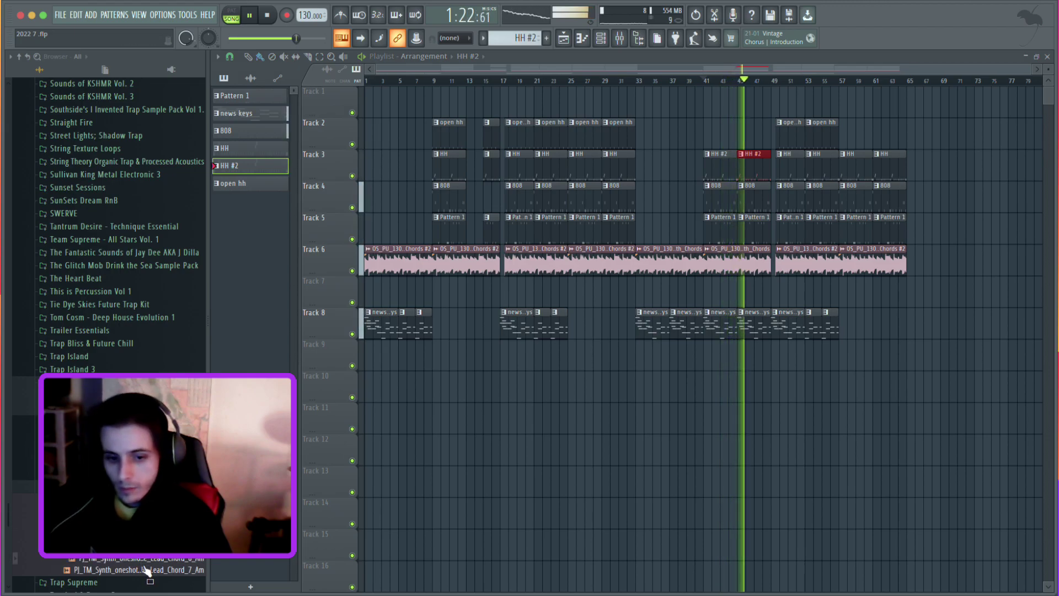
Browse the One_Shots Pads folder of the Trap Supreme sample pack for a pad sample.
{"action": "scroll", "coordinate": [145, 567], "scroll_direction": "down", "scroll_amount": 5}
{"action": "left_click", "coordinate": [109, 369]}
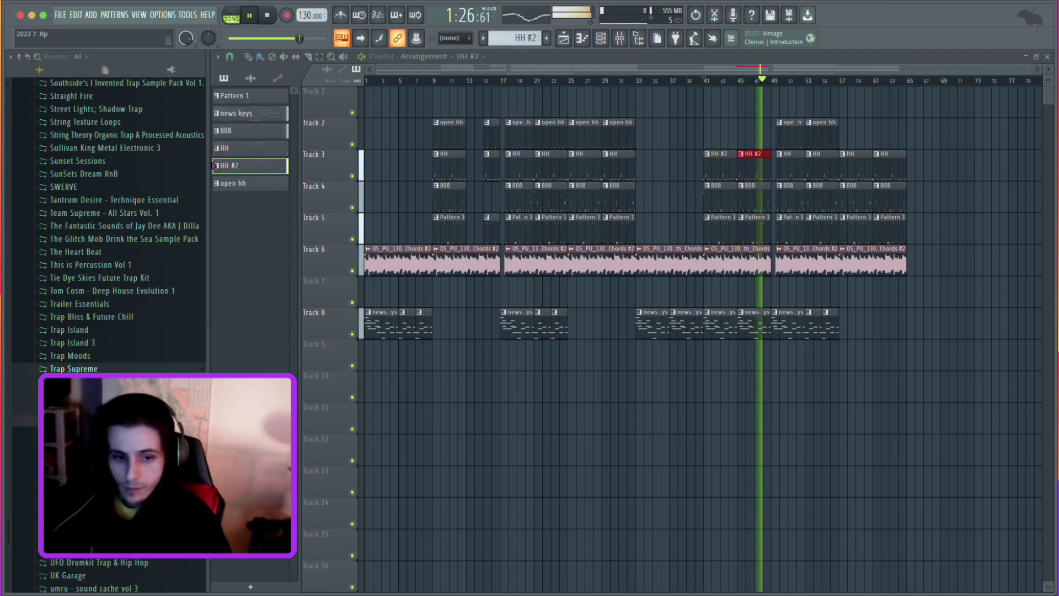
{"action": "left_click", "coordinate": [110, 370]}
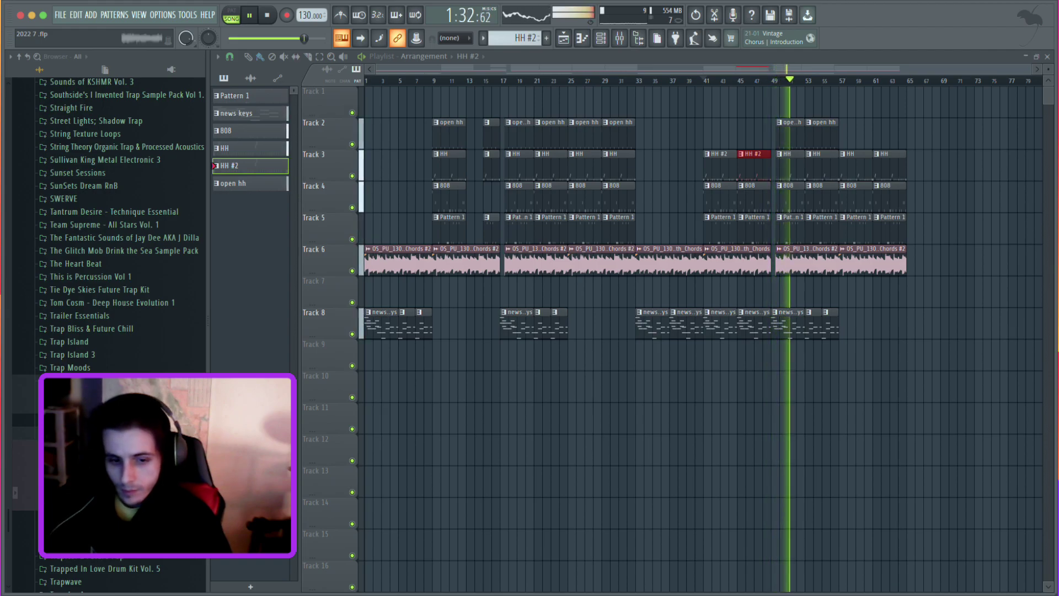
{"action": "left_click", "coordinate": [94, 517]}
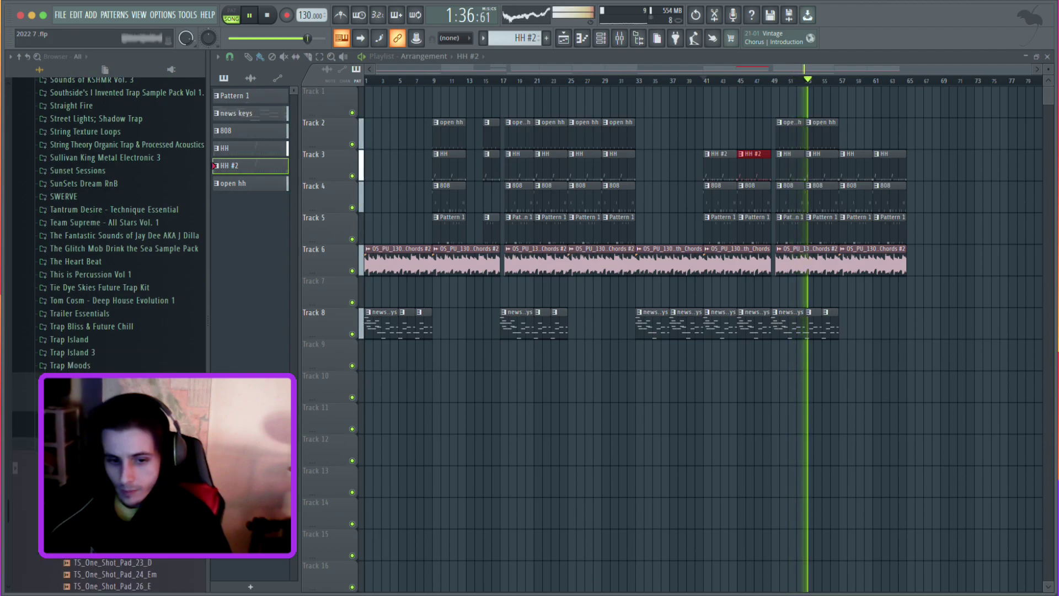
{"action": "scroll", "coordinate": [91, 550], "scroll_direction": "down", "scroll_amount": 2}
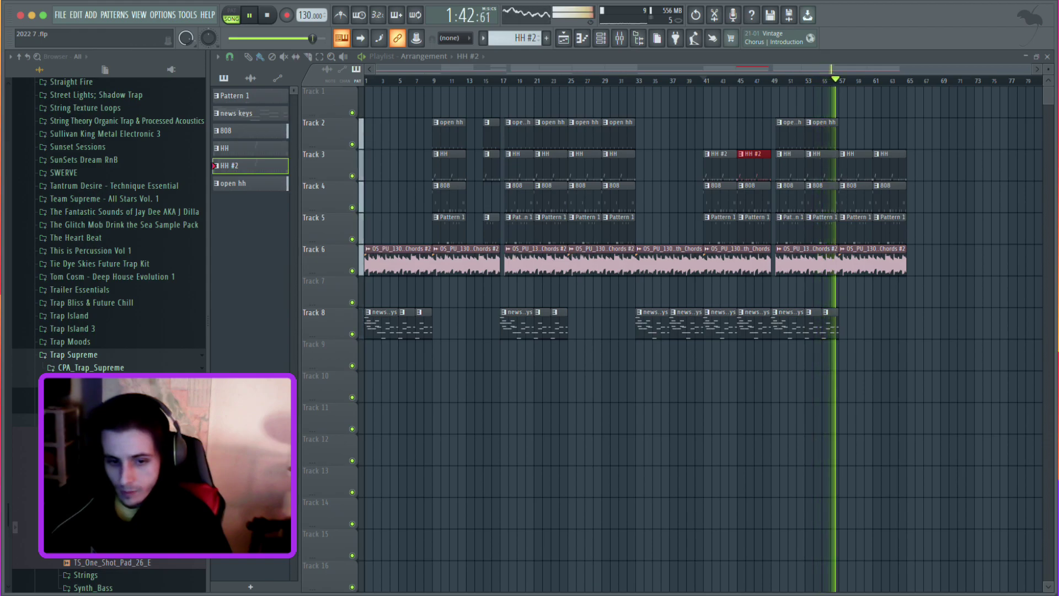
{"action": "scroll", "coordinate": [108, 331], "scroll_direction": "down", "scroll_amount": 3}
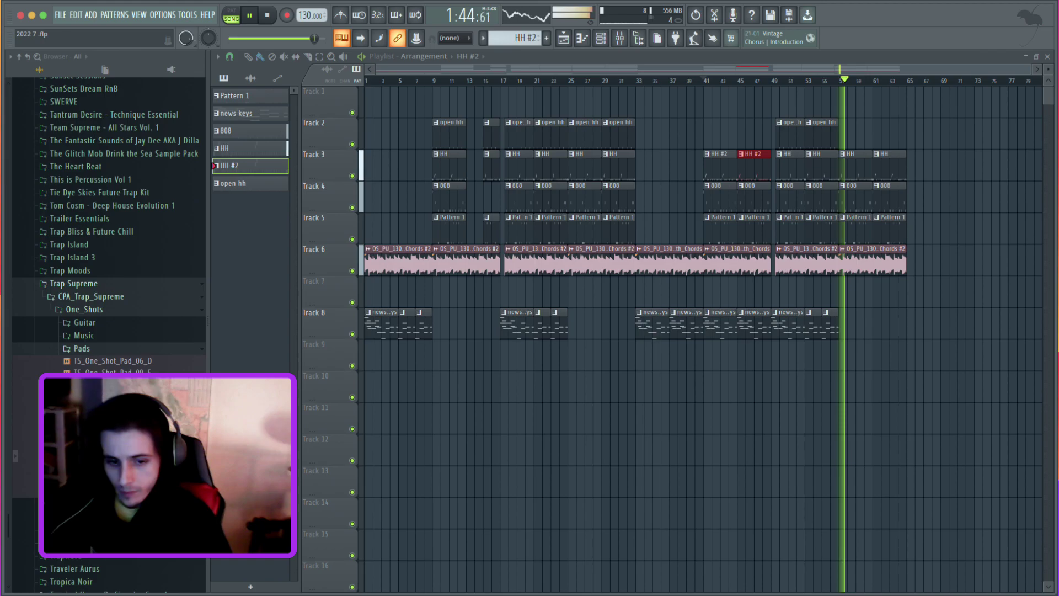
Create a pattern named "new pad" and load the TS_One_Shot_Pad_22_Dm sample as a new channel.
{"action": "left_click", "coordinate": [546, 38]}
{"action": "type", "text": "new pad"}
{"action": "key", "text": "Return"}
{"action": "left_click", "coordinate": [610, 36]}
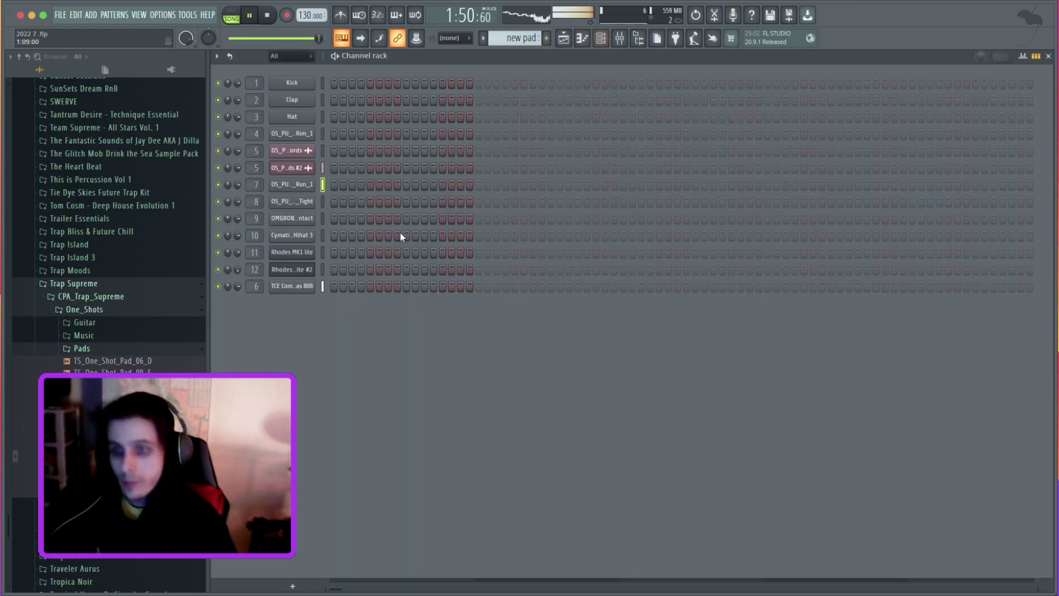
{"action": "left_click_drag", "start_coordinate": [115, 420], "coordinate": [371, 406]}
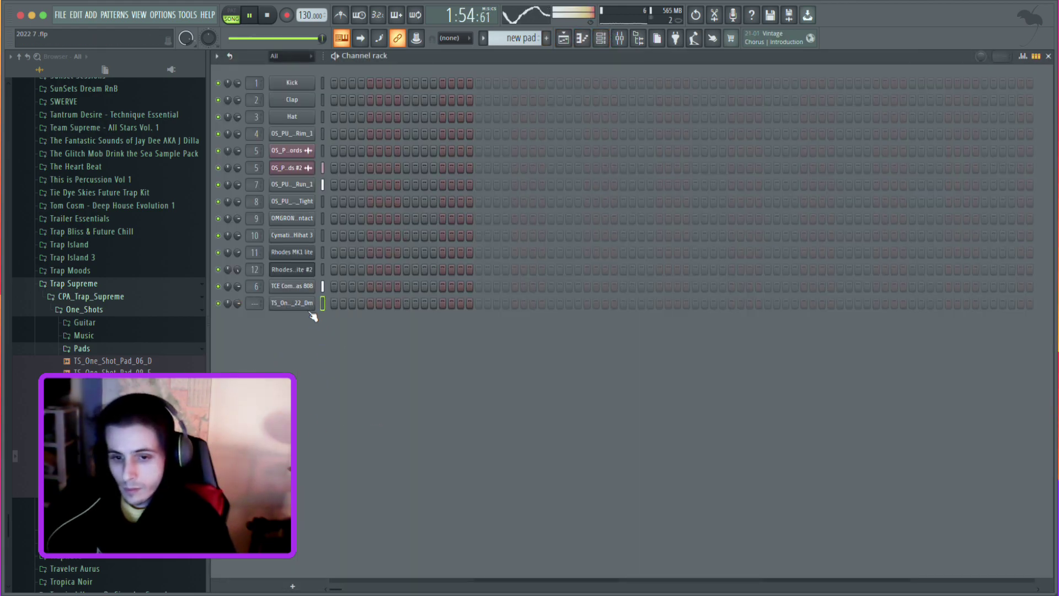
Draw an E6 note at the start of the pad channel's piano roll and place the new pad pattern on Track 9 at bar 45.
{"action": "key", "text": "F7"}
{"action": "left_click", "coordinate": [261, 200]}
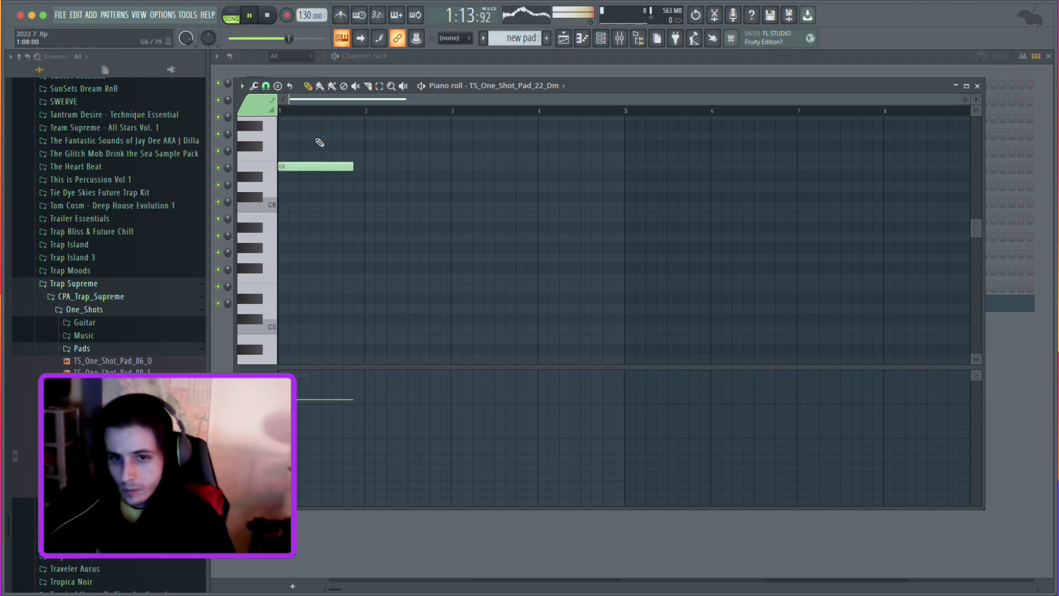
{"action": "left_click", "coordinate": [563, 40]}
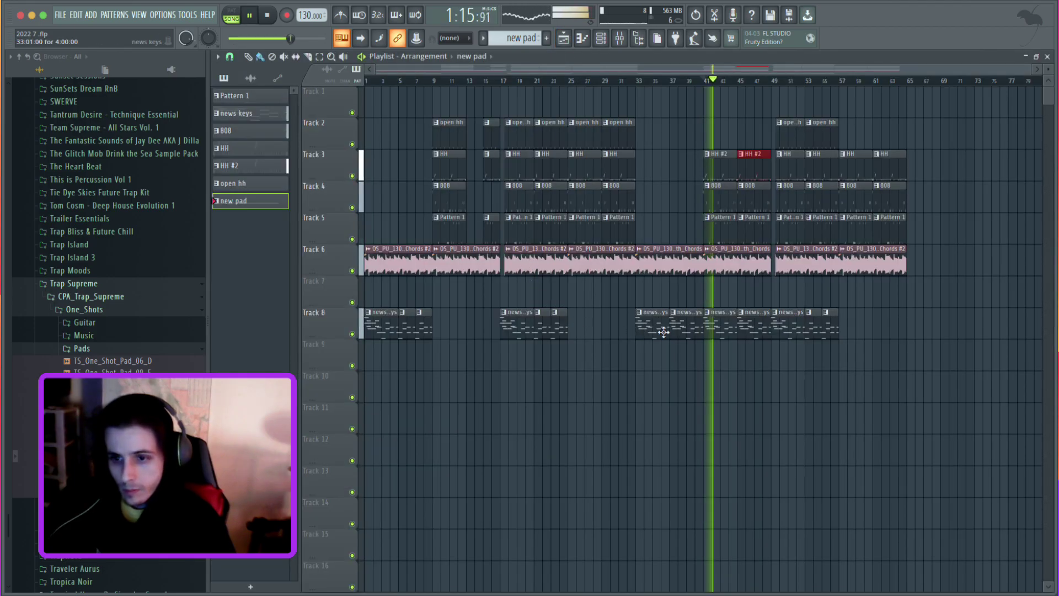
{"action": "left_click", "coordinate": [744, 348]}
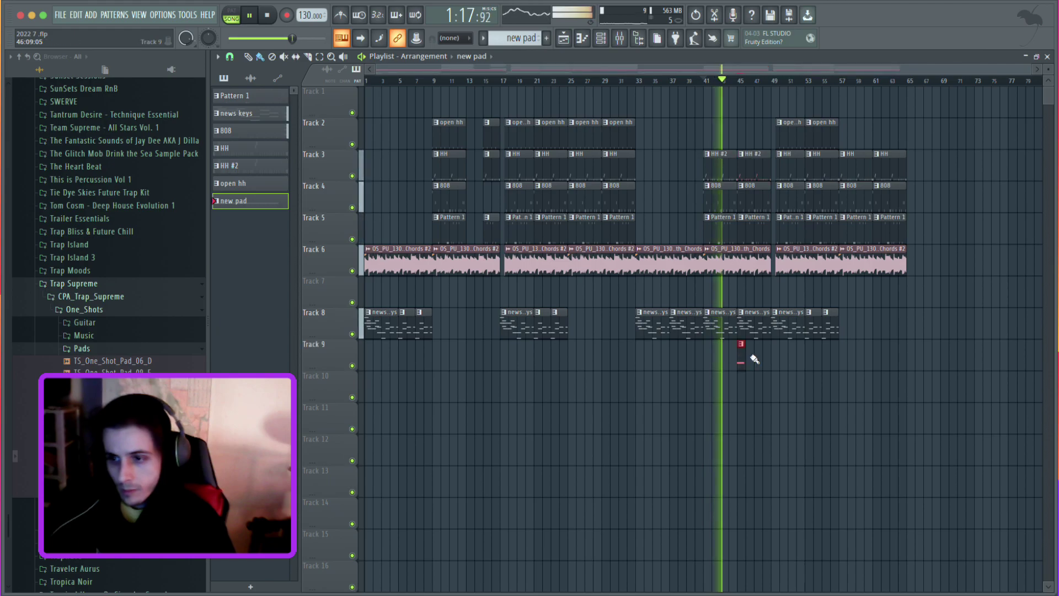
Try adding a B4 note in the middle of bar 1 and an E5 note around the start of bar 2 in the pad pattern.
{"action": "double_click", "coordinate": [756, 348]}
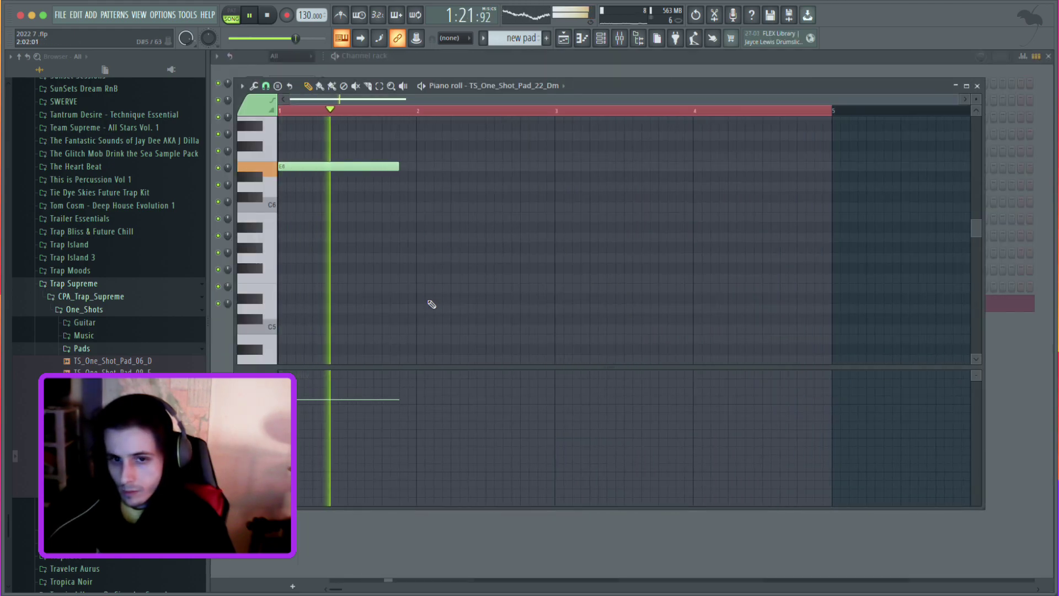
{"action": "key", "text": "space"}
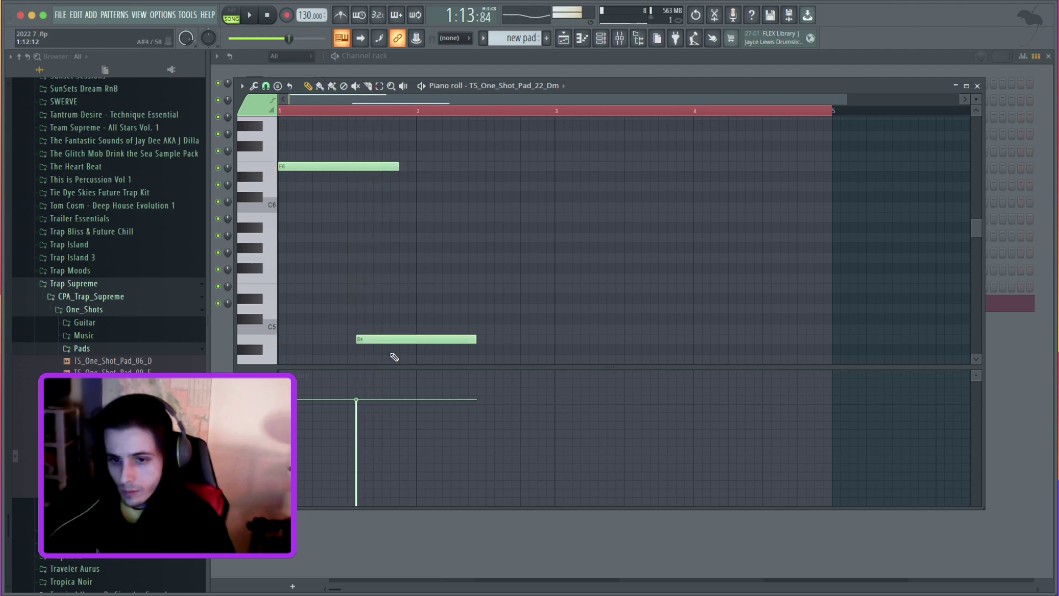
{"action": "left_click_drag", "start_coordinate": [414, 292], "coordinate": [417, 282]}
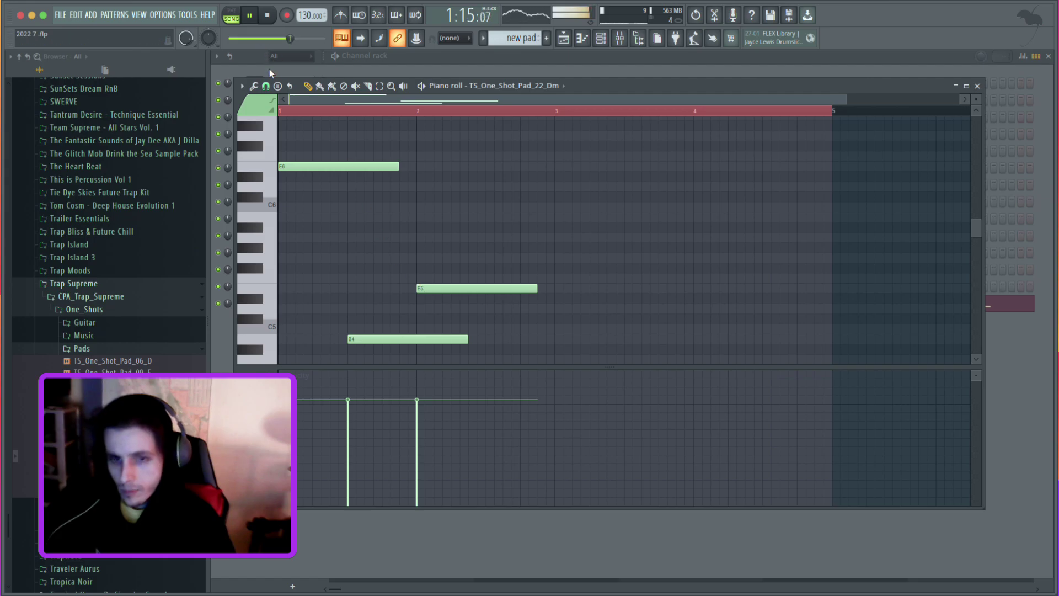
{"action": "left_click", "coordinate": [285, 112]}
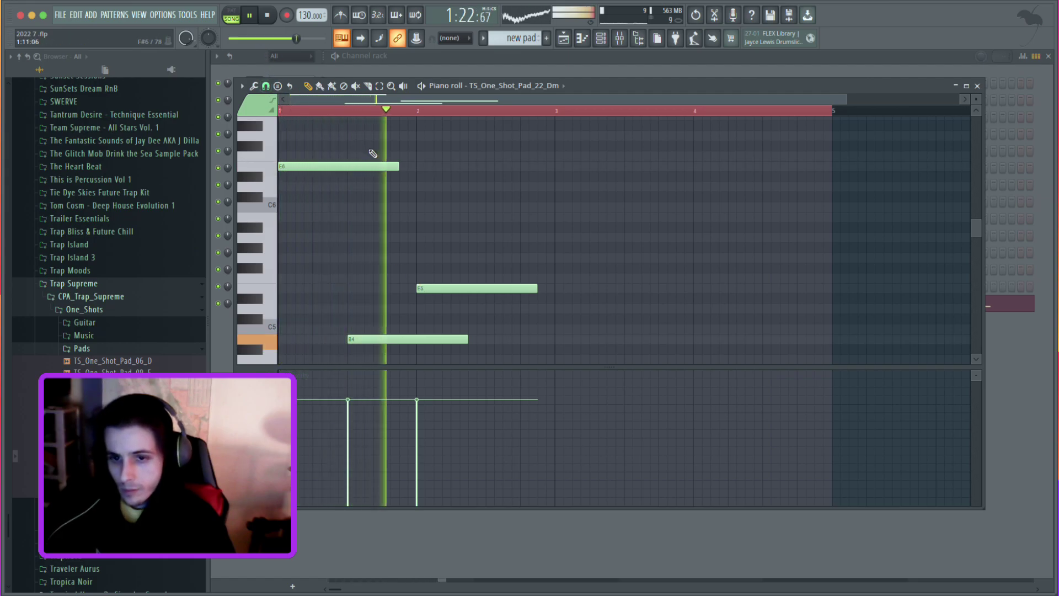
{"action": "right_click", "coordinate": [435, 338]}
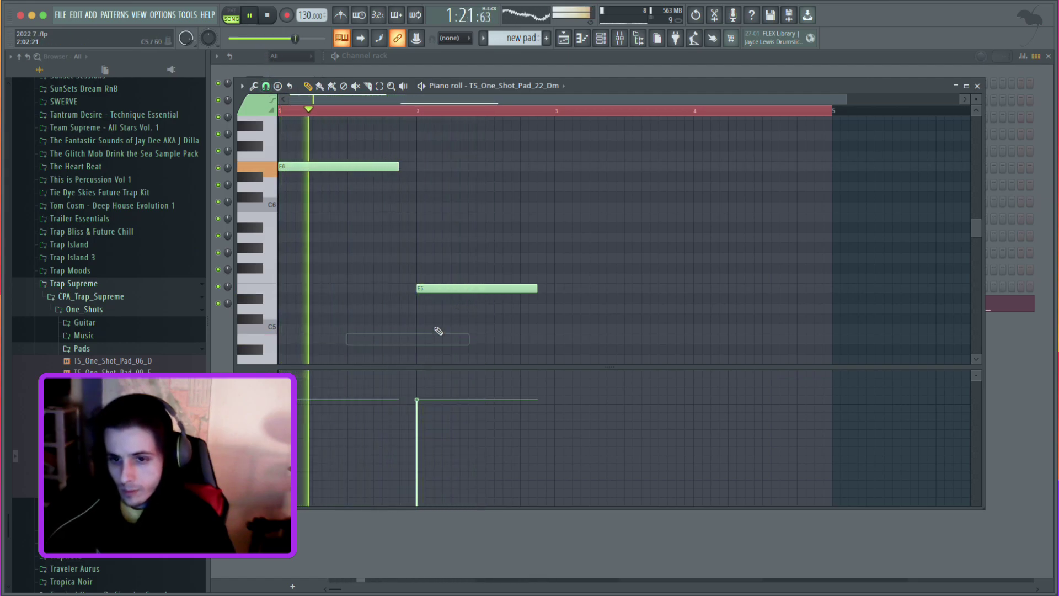
{"action": "left_click_drag", "start_coordinate": [443, 289], "coordinate": [417, 291]}
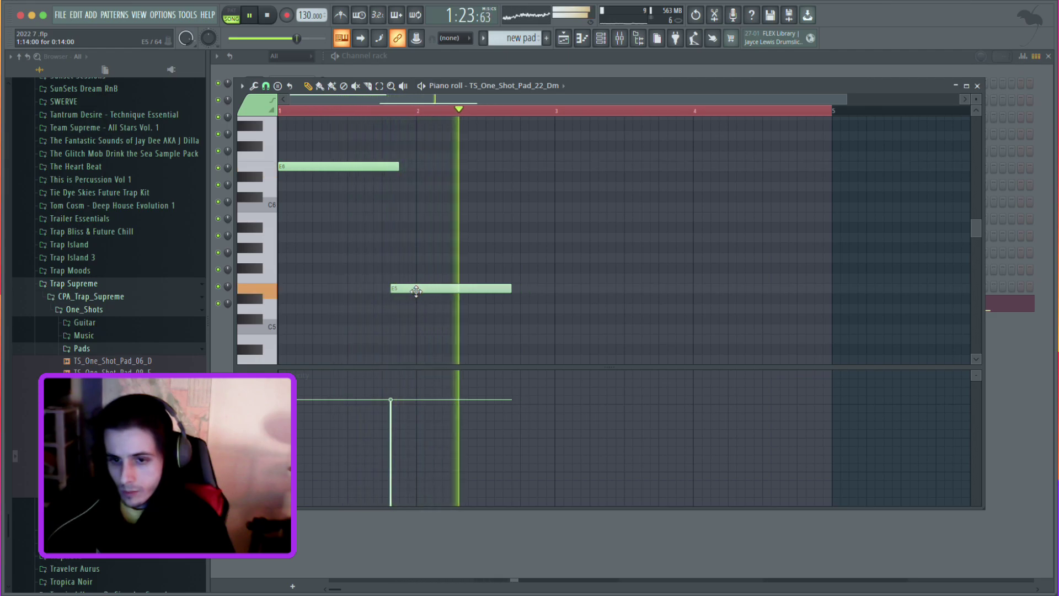
{"action": "right_click", "coordinate": [415, 288]}
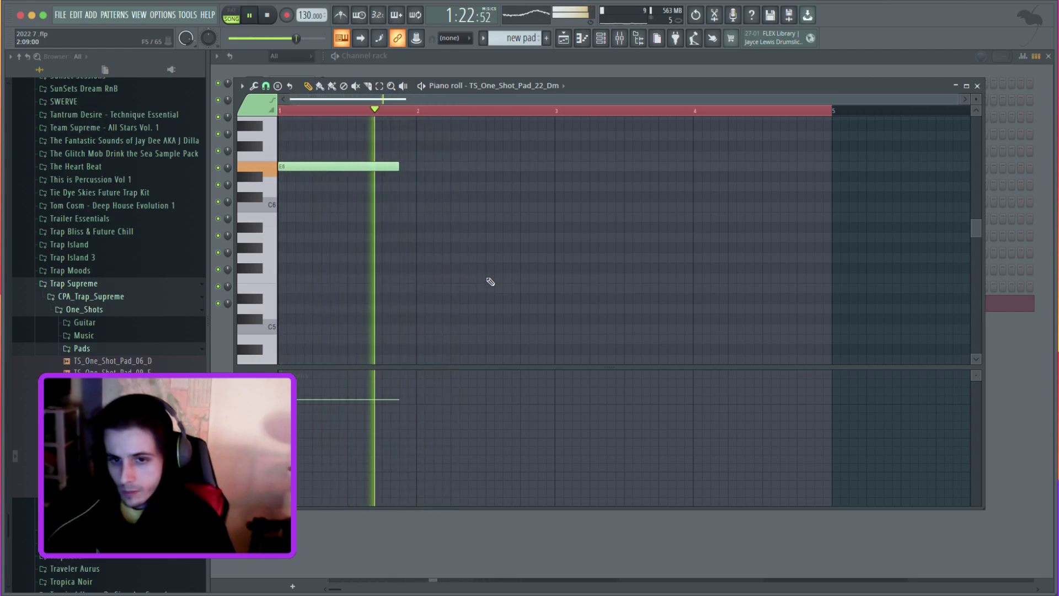
Add a second E6 note at the start of bar 3 in the pad pattern and play it back.
{"action": "scroll", "coordinate": [476, 268], "scroll_direction": "up", "scroll_amount": 3}
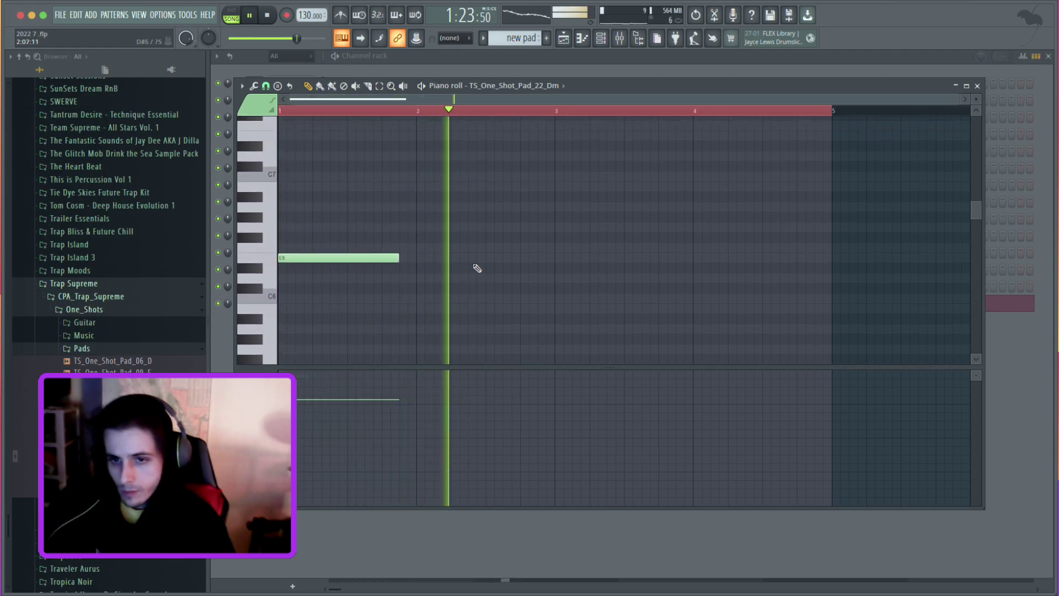
{"action": "key", "text": "space"}
{"action": "left_click", "coordinate": [564, 257]}
{"action": "left_click_drag", "start_coordinate": [564, 258], "coordinate": [555, 258]}
{"action": "key", "text": "space"}
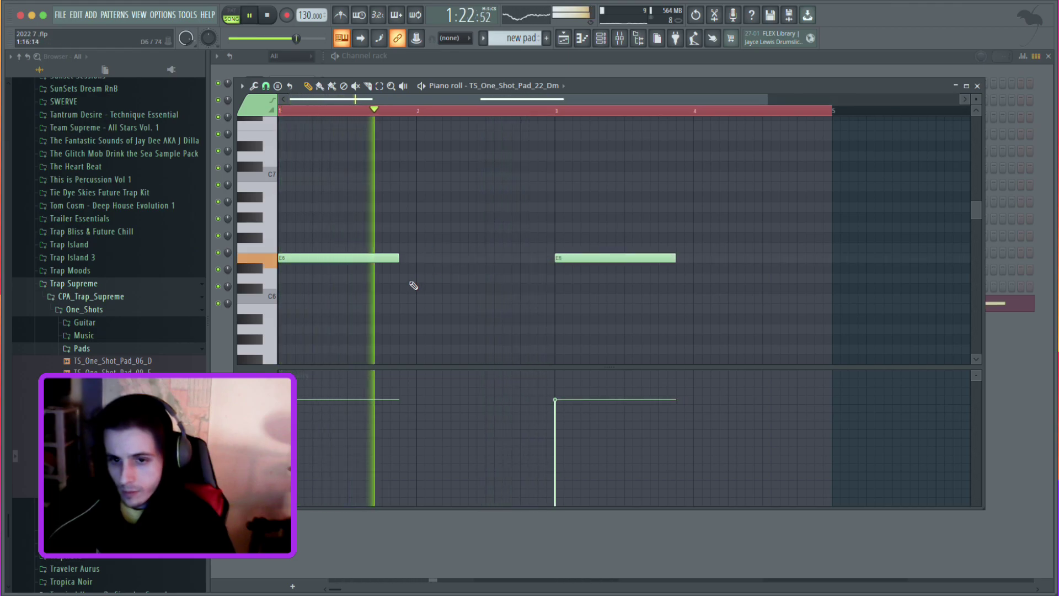
Try a G#5 note at step 13 of bar 1 in the pad pattern and play it back.
{"action": "left_click_drag", "start_coordinate": [390, 314], "coordinate": [389, 342]}
{"action": "key", "text": "space"}
{"action": "key", "text": "space"}
{"action": "key", "text": "space"}
{"action": "key", "text": "space"}
{"action": "key", "text": "space"}
{"action": "key", "text": "space"}
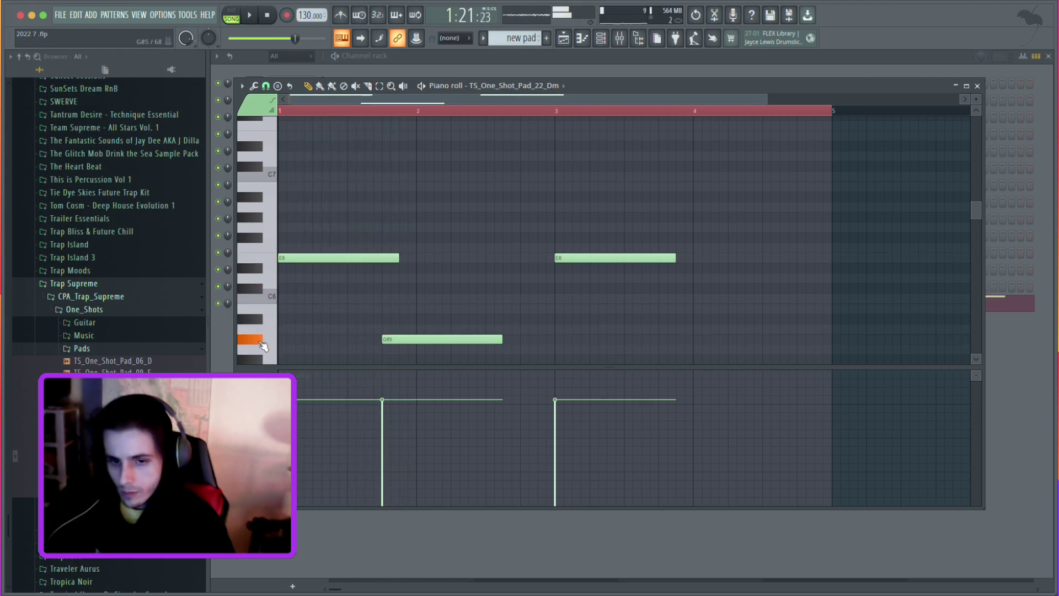
{"action": "key", "text": "space"}
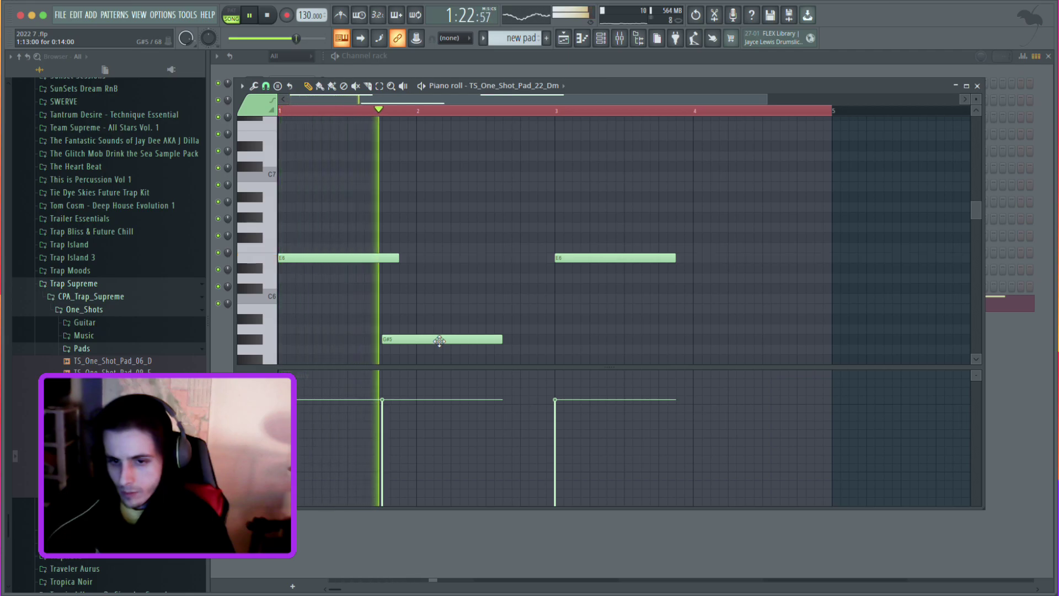
Try D5 and E5 in place of the G#5 note at step 13 of bar 1, and delete all three.
{"action": "scroll", "coordinate": [436, 309], "scroll_direction": "down", "scroll_amount": 3}
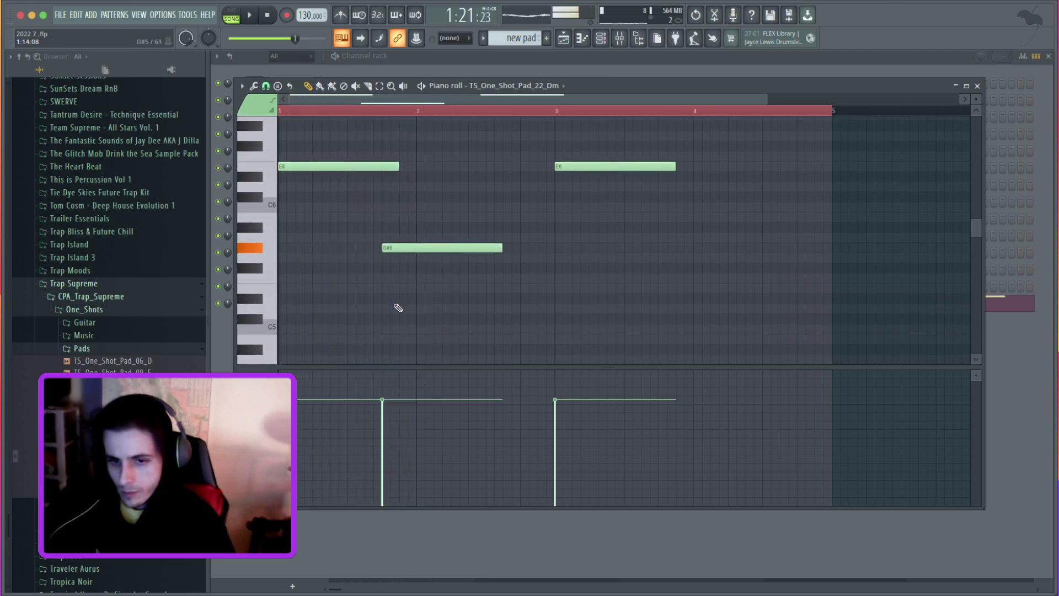
{"action": "left_click_drag", "start_coordinate": [390, 311], "coordinate": [390, 317]}
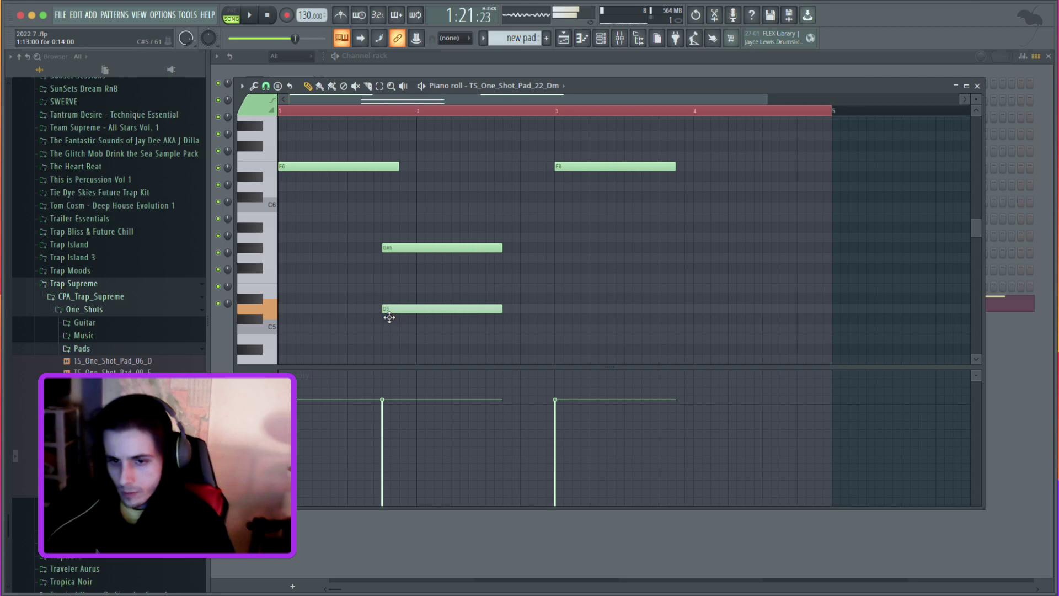
{"action": "right_click", "coordinate": [428, 248]}
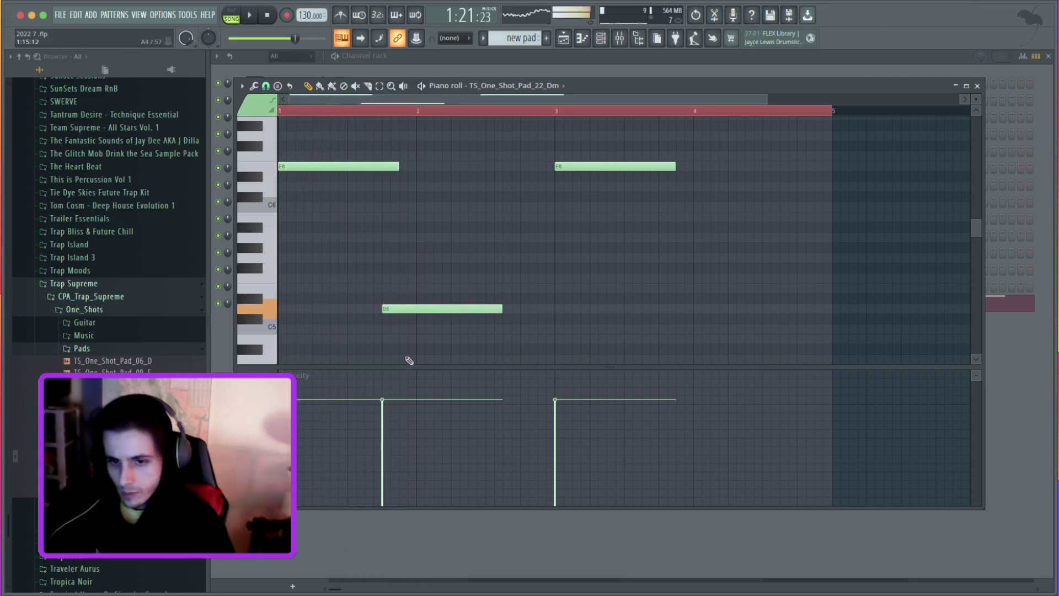
{"action": "left_click_drag", "start_coordinate": [392, 312], "coordinate": [383, 290]}
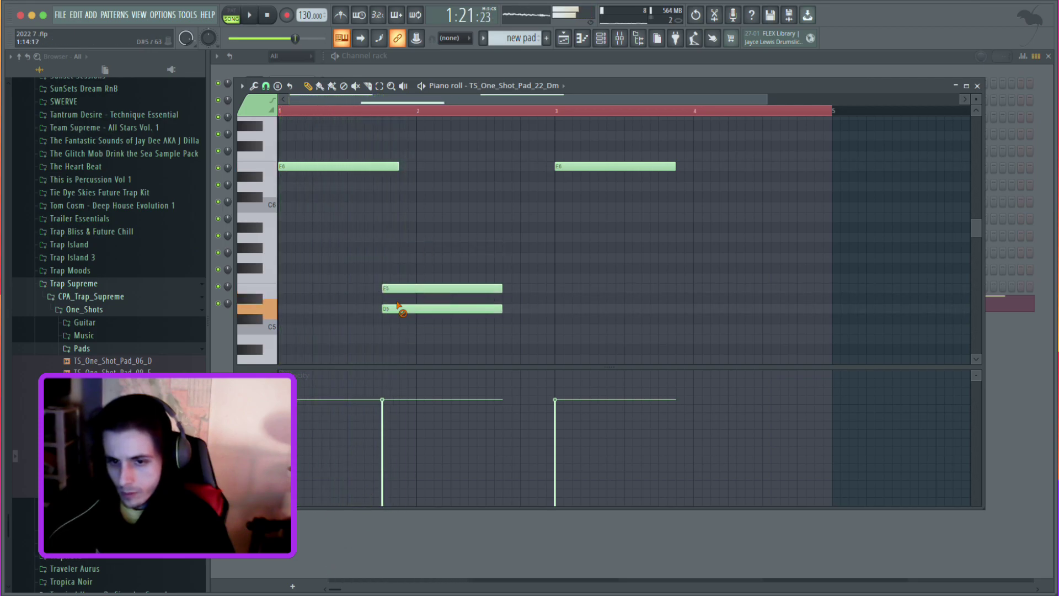
{"action": "right_click", "coordinate": [399, 308]}
{"action": "right_click", "coordinate": [415, 293]}
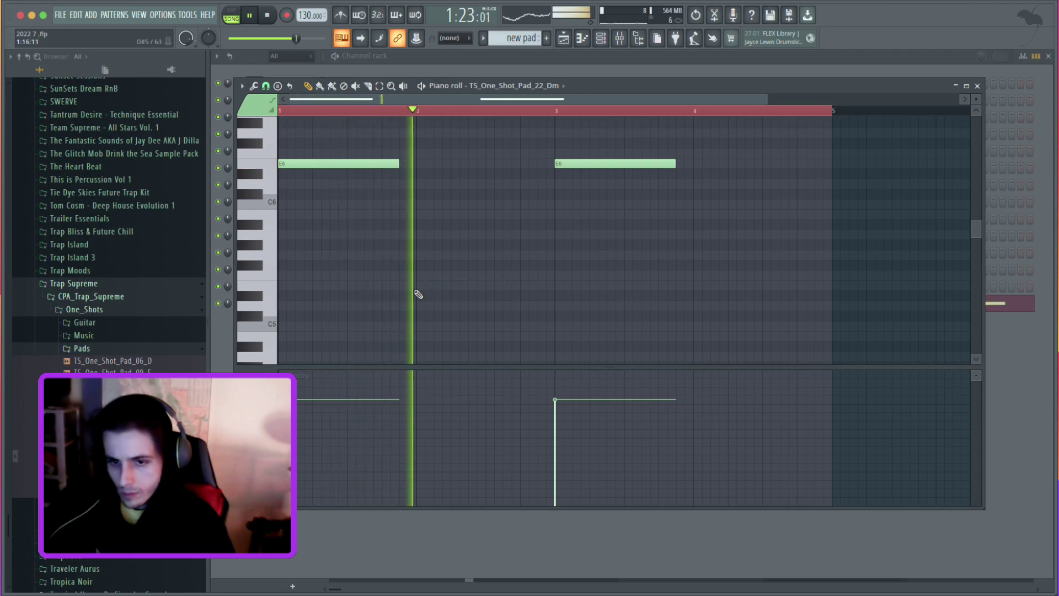
Replace the E6 note at the start of bar 3 with an E7 note.
{"action": "scroll", "coordinate": [628, 226], "scroll_direction": "up", "scroll_amount": 3}
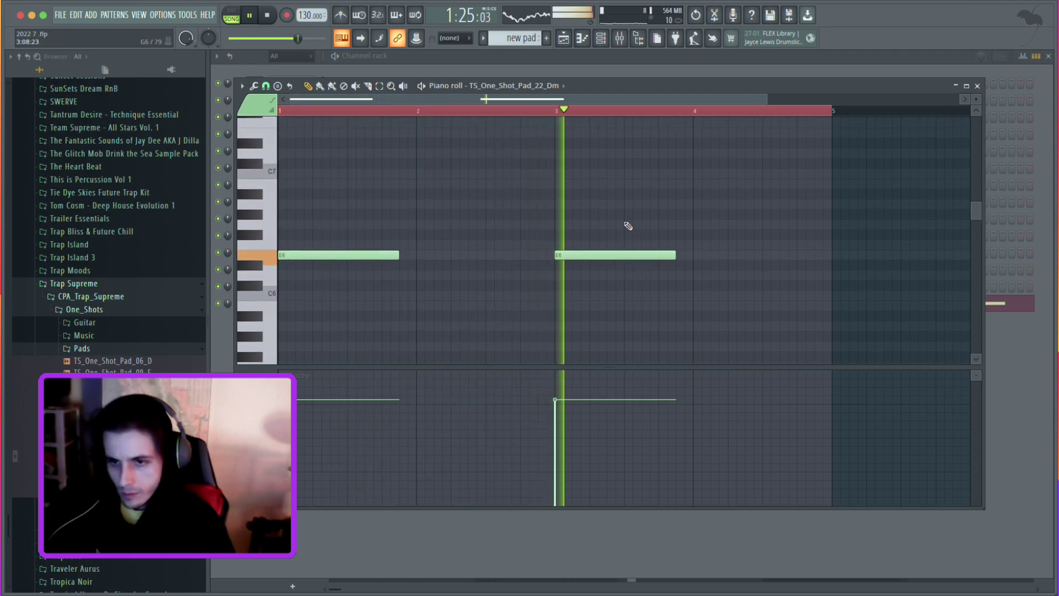
{"action": "right_click", "coordinate": [619, 254]}
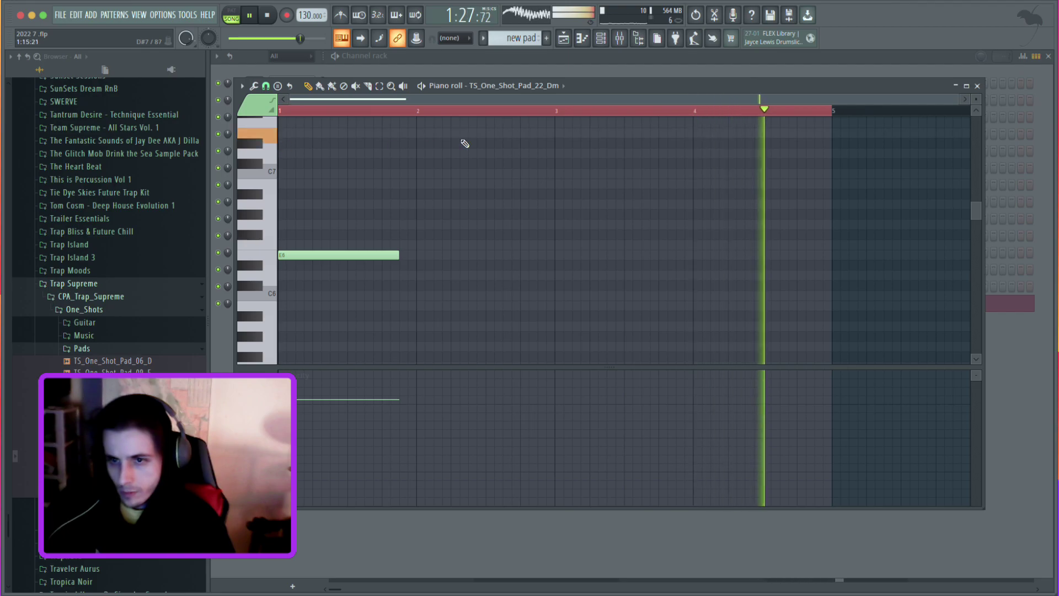
{"action": "left_click", "coordinate": [565, 136]}
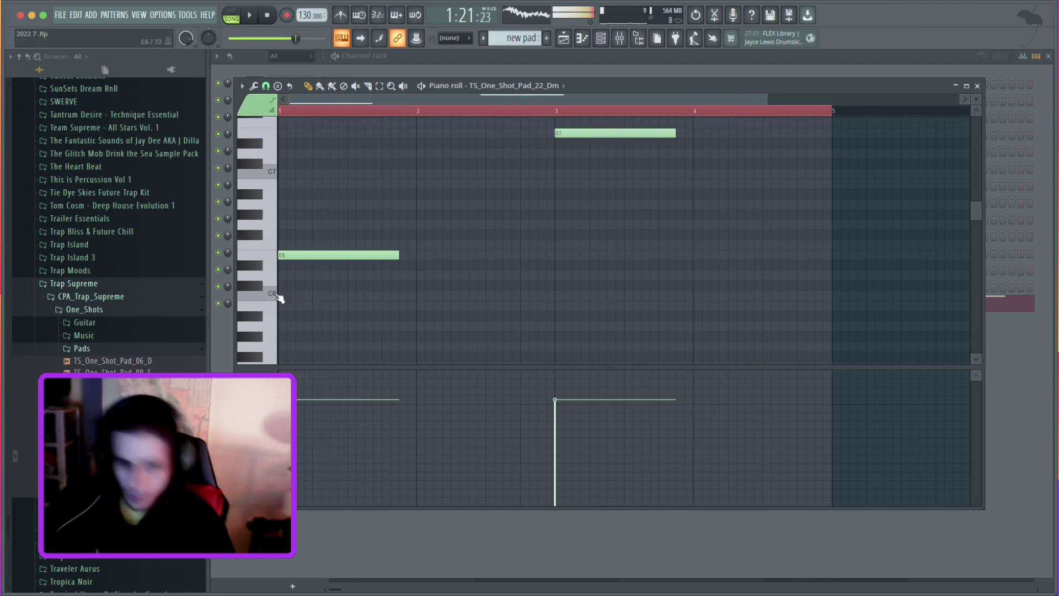
Browse the Trap Supreme string one-shots and load the TS_One_Shot_Strings_03_C sample as a new channel.
{"action": "left_click", "coordinate": [85, 504]}
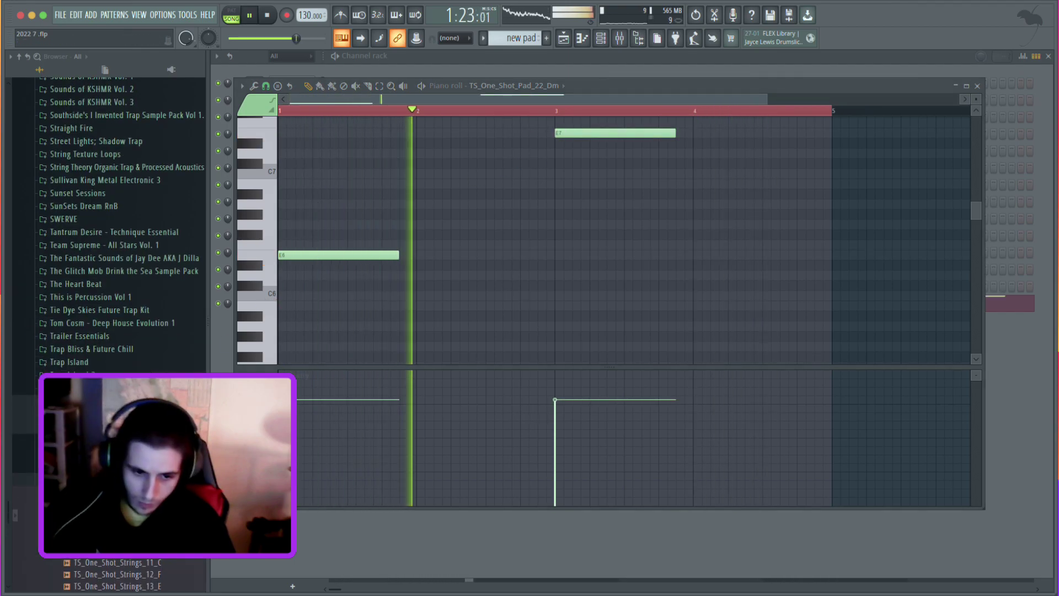
{"action": "scroll", "coordinate": [88, 497], "scroll_direction": "down", "scroll_amount": 3}
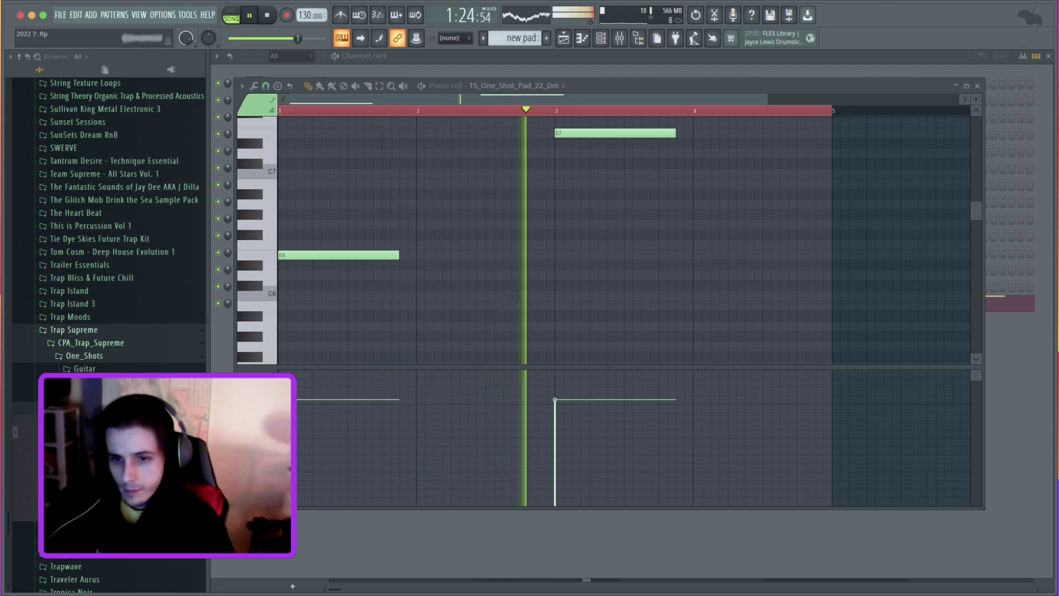
{"action": "left_click", "coordinate": [601, 39]}
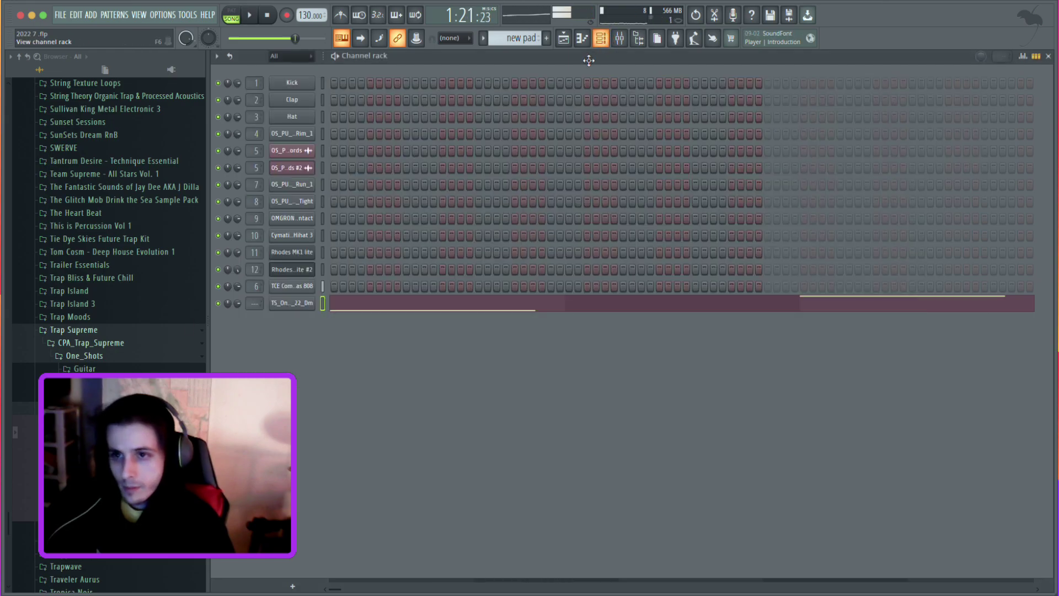
{"action": "left_click_drag", "start_coordinate": [105, 447], "coordinate": [292, 331]}
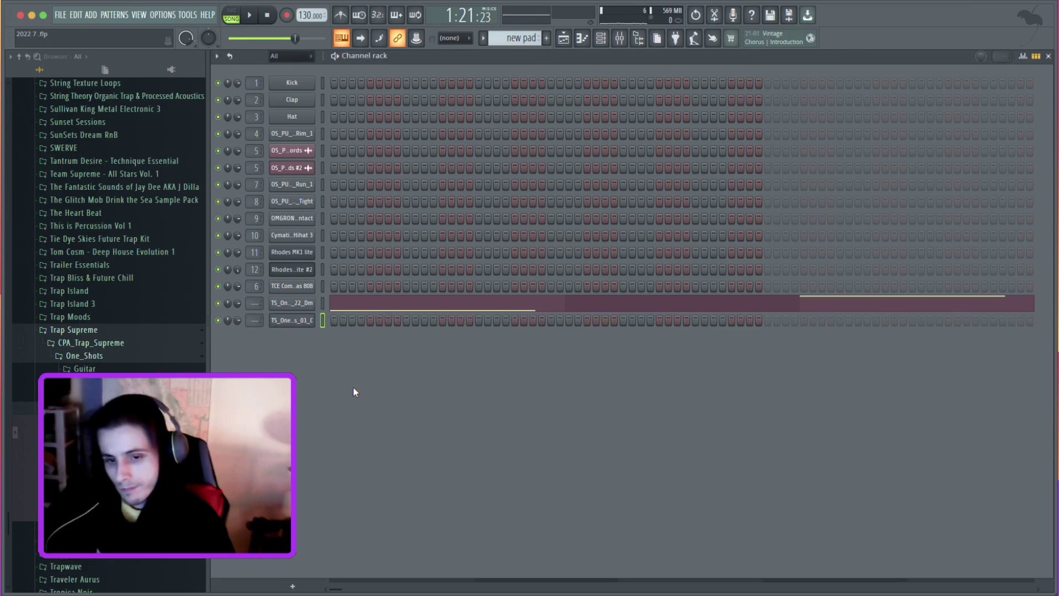
Audition the strings sample in its piano roll and draw an F#5 note at the start of bar 2.
{"action": "key", "text": "F7"}
{"action": "key", "text": "space"}
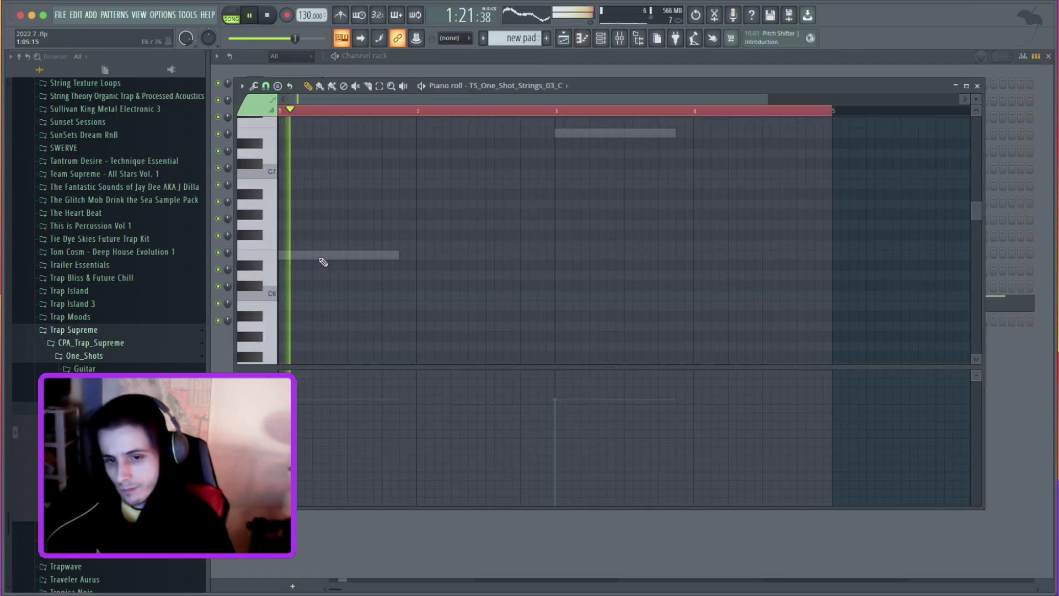
{"action": "left_click_drag", "start_coordinate": [276, 175], "coordinate": [271, 162]}
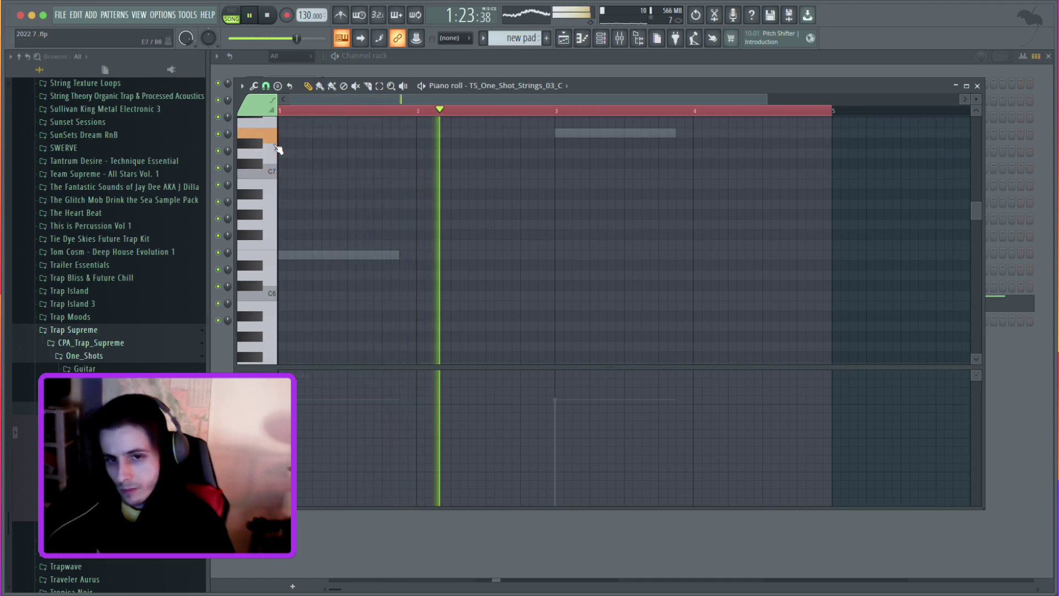
{"action": "scroll", "coordinate": [270, 131], "scroll_direction": "up", "scroll_amount": 1}
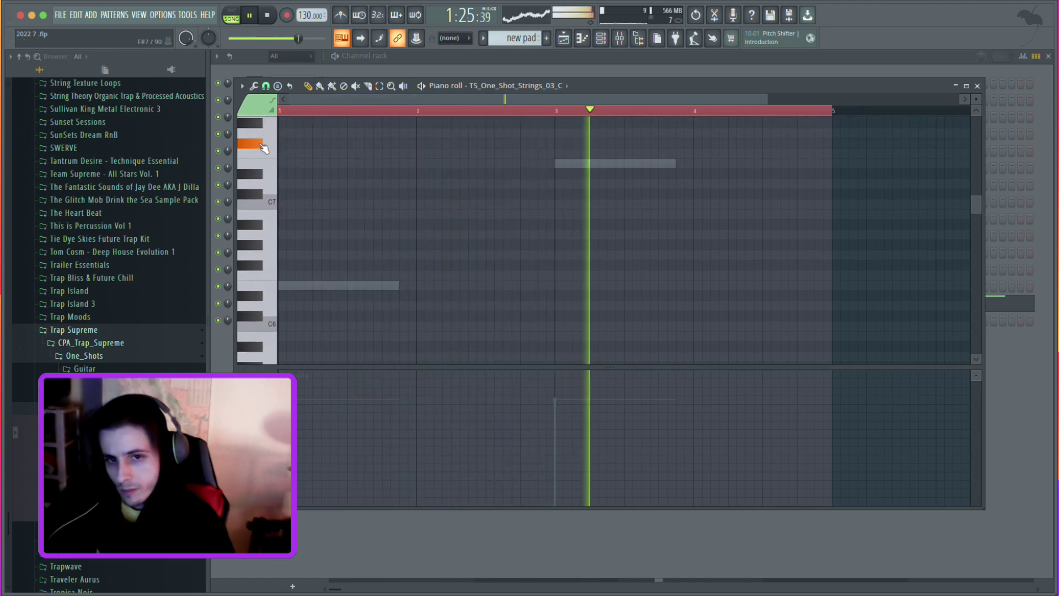
{"action": "left_click", "coordinate": [255, 298]}
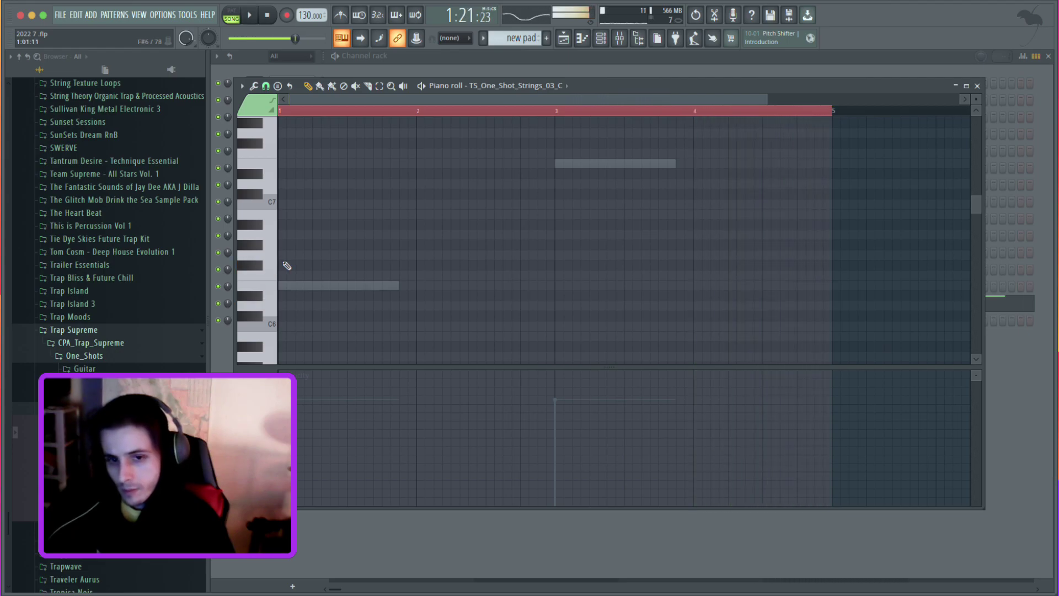
{"action": "scroll", "coordinate": [269, 310], "scroll_direction": "down", "scroll_amount": 2}
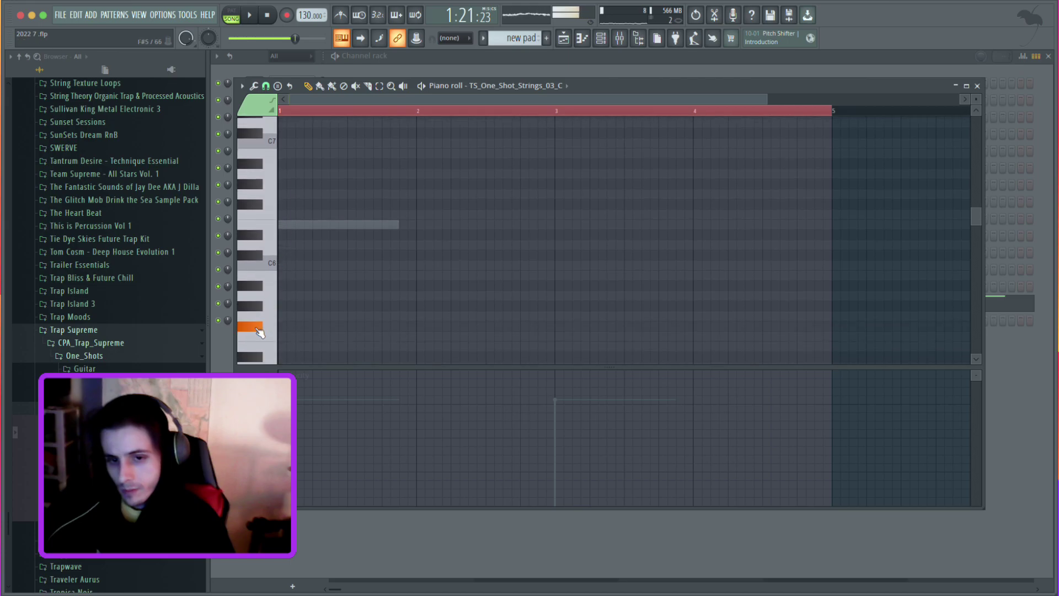
{"action": "left_click", "coordinate": [421, 326]}
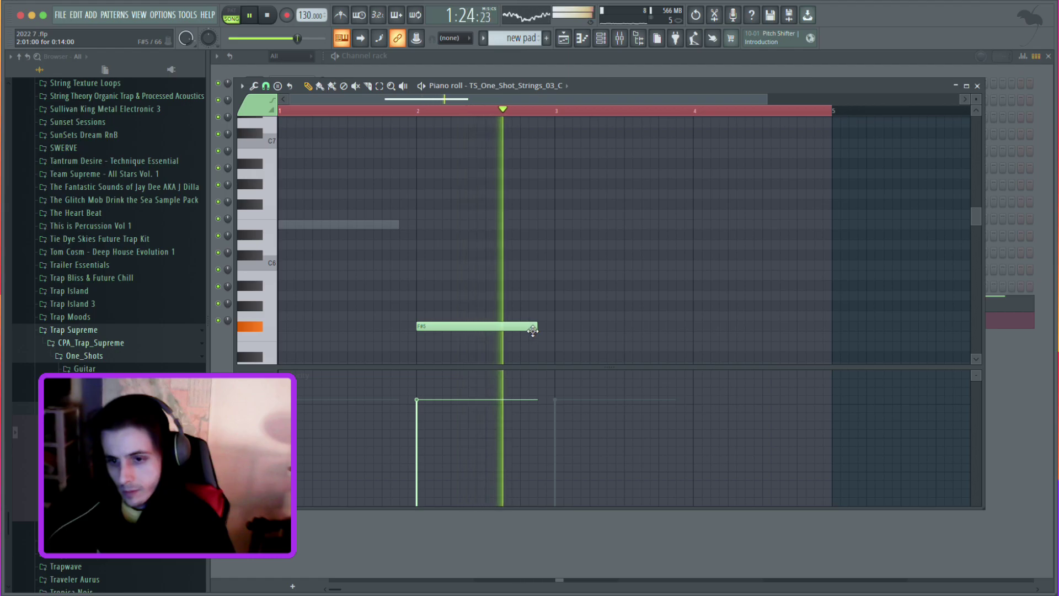
Try C5 and B4 at the start of bar 3 with B4 at bar 2, and delete the bar 3 note.
{"action": "key", "text": "space"}
{"action": "scroll", "coordinate": [569, 327], "scroll_direction": "down", "scroll_amount": 1}
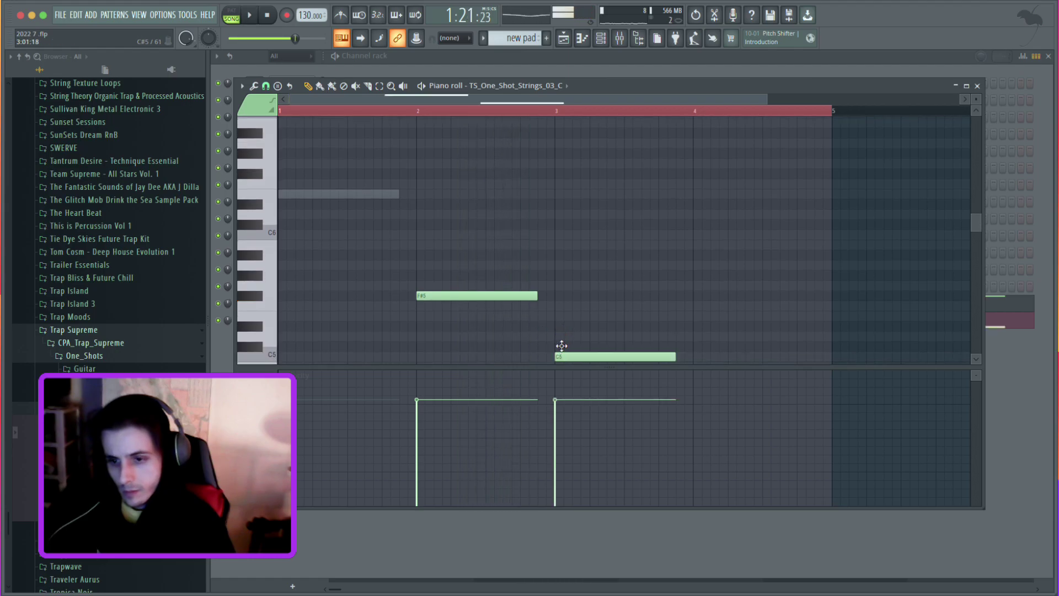
{"action": "scroll", "coordinate": [561, 346], "scroll_direction": "down", "scroll_amount": 1}
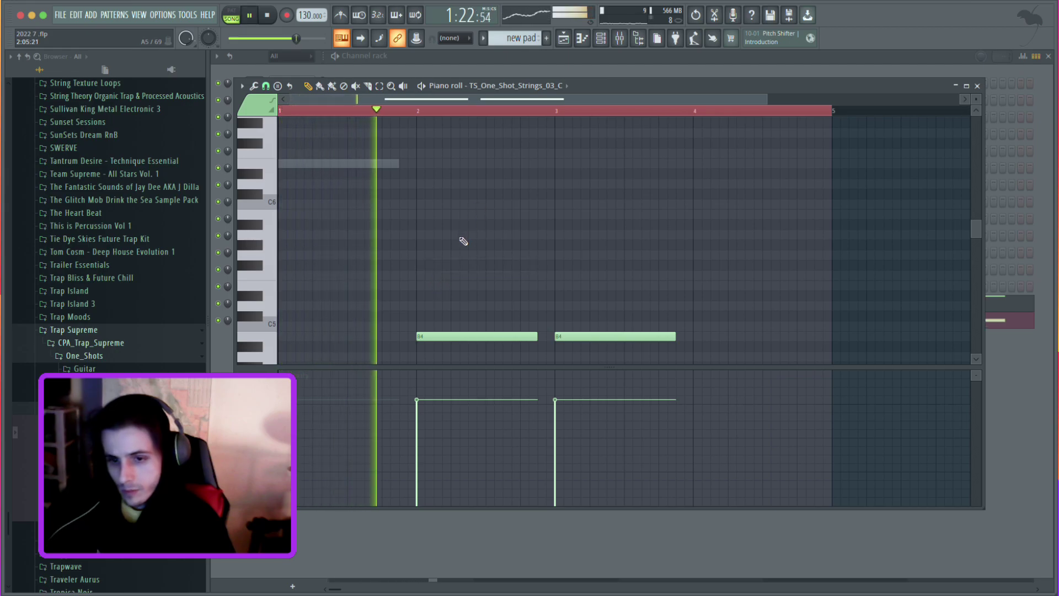
{"action": "right_click", "coordinate": [592, 336]}
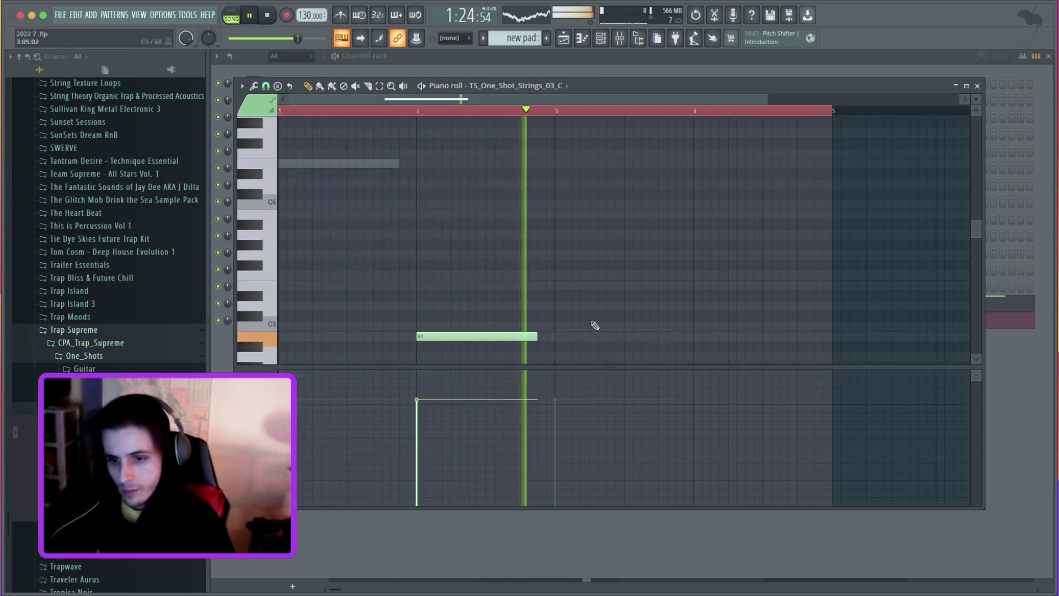
Add an F#5 note to the strings part, move it to the start of bar 2, and delete the B4 note.
{"action": "key", "text": "space"}
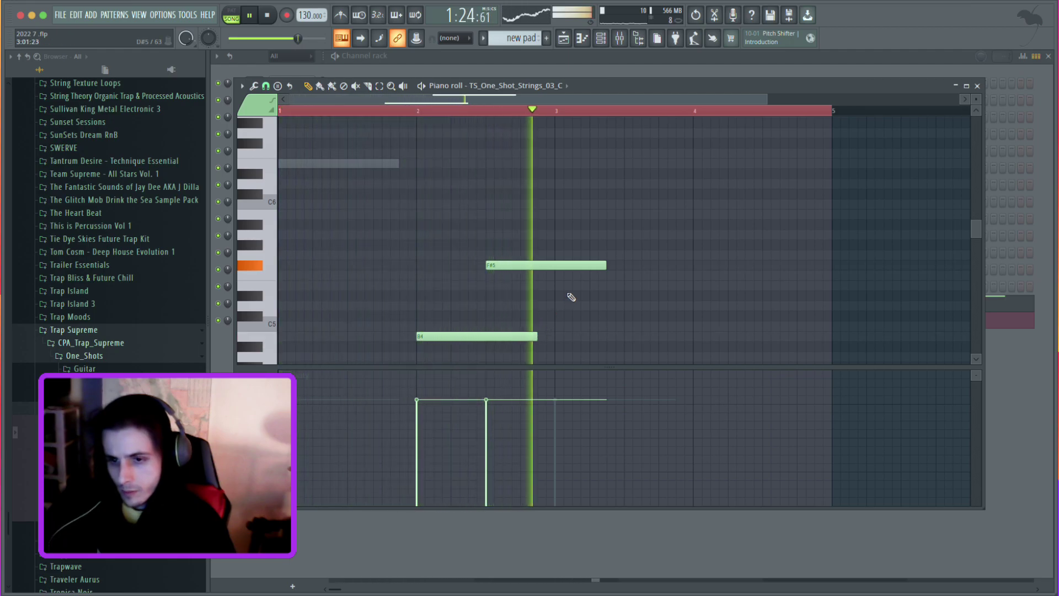
{"action": "left_click_drag", "start_coordinate": [522, 262], "coordinate": [440, 263]}
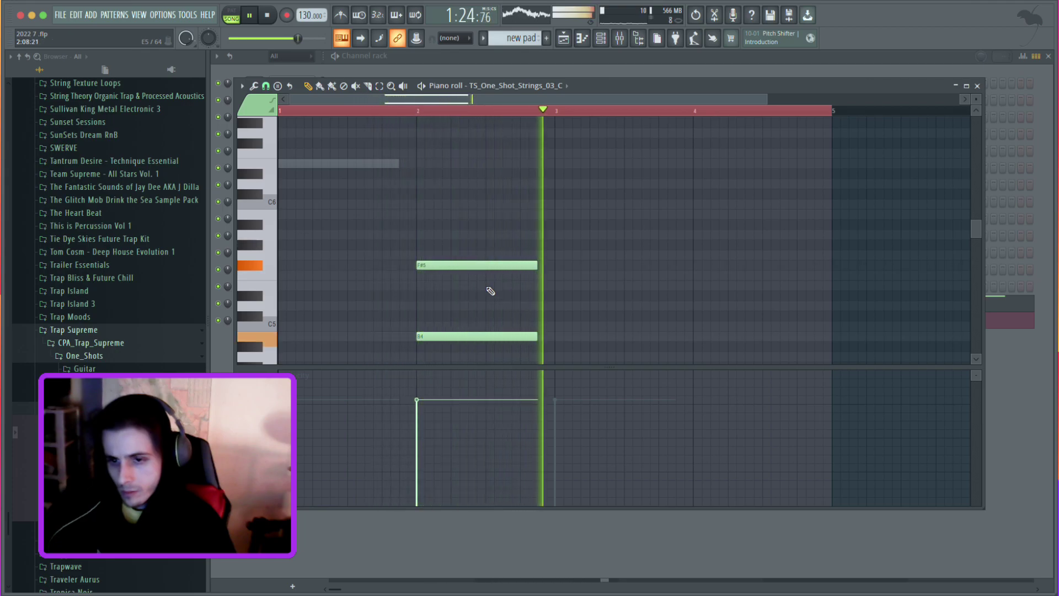
{"action": "right_click", "coordinate": [468, 338]}
{"action": "key", "text": "space"}
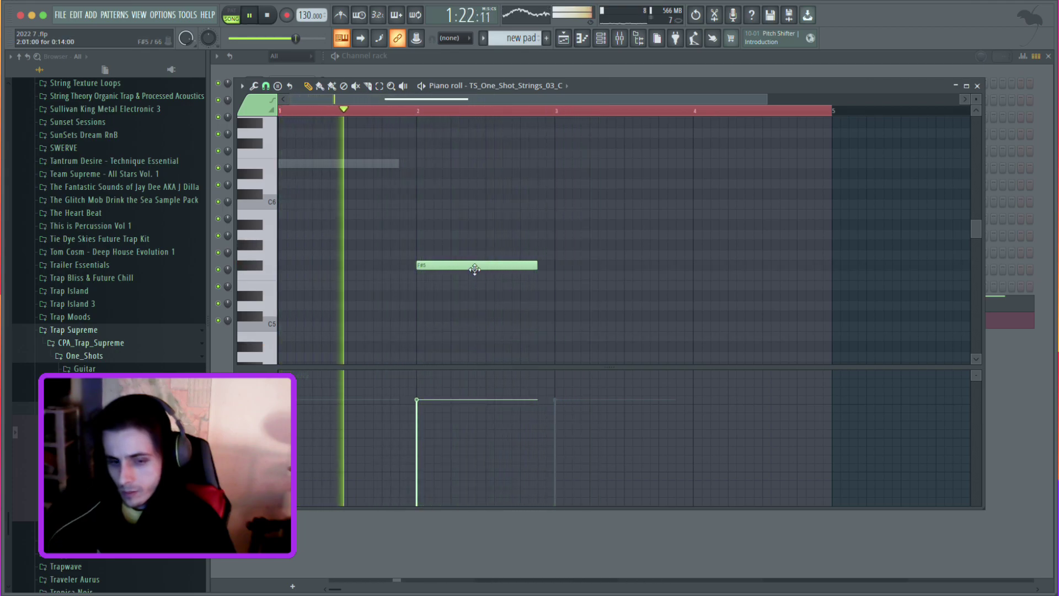
{"action": "key", "text": "space"}
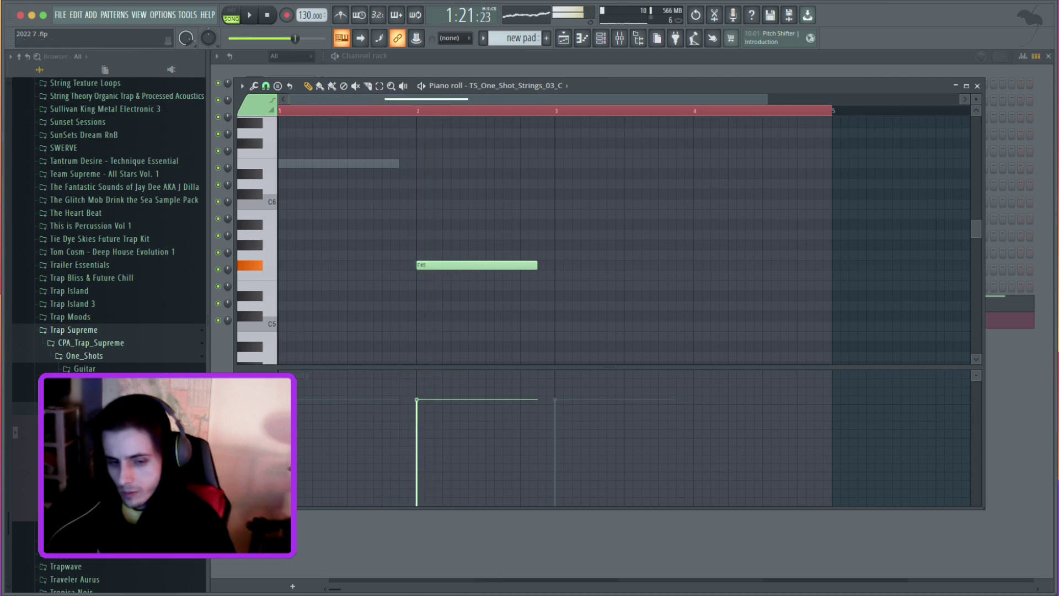
Replace the strings channel with the TFP_Pad_One_Shot_Superlative_Dm sample and audition its notes in the piano roll during playback.
{"action": "scroll", "coordinate": [110, 220], "scroll_direction": "up", "scroll_amount": 4}
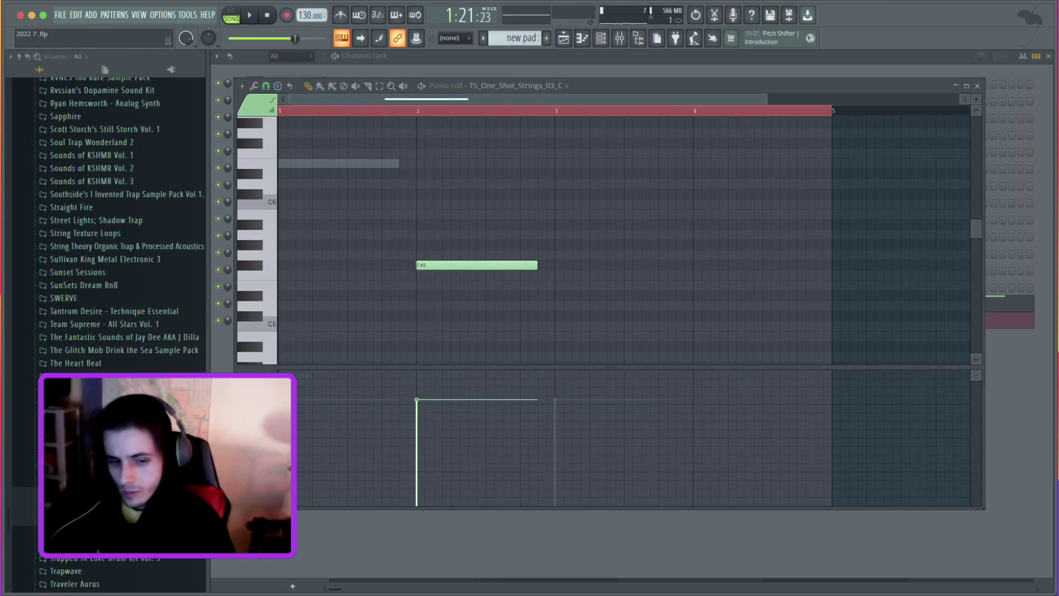
{"action": "left_click", "coordinate": [121, 557]}
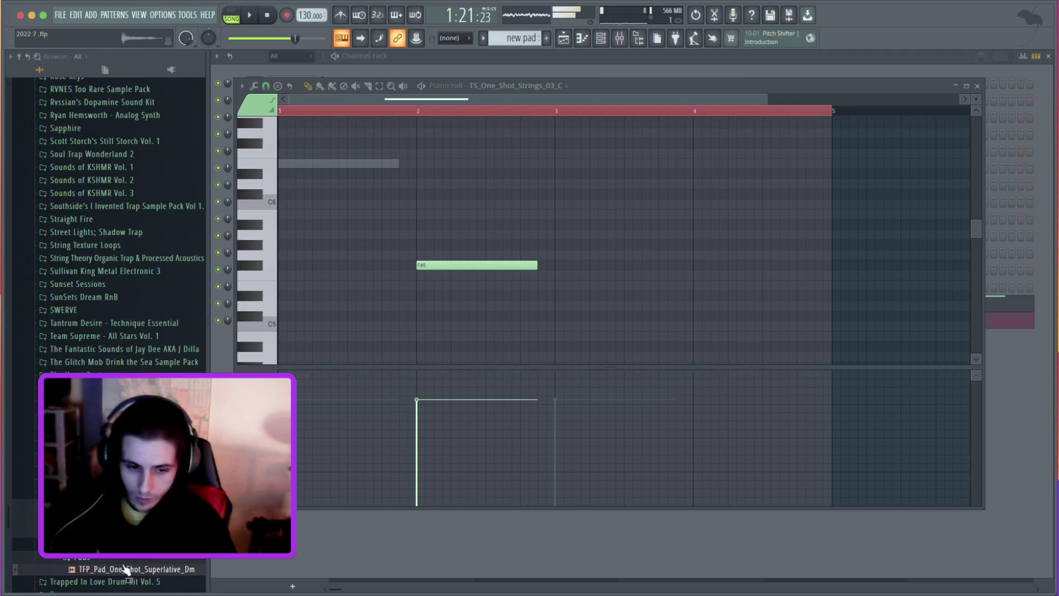
{"action": "scroll", "coordinate": [124, 543], "scroll_direction": "down", "scroll_amount": 1}
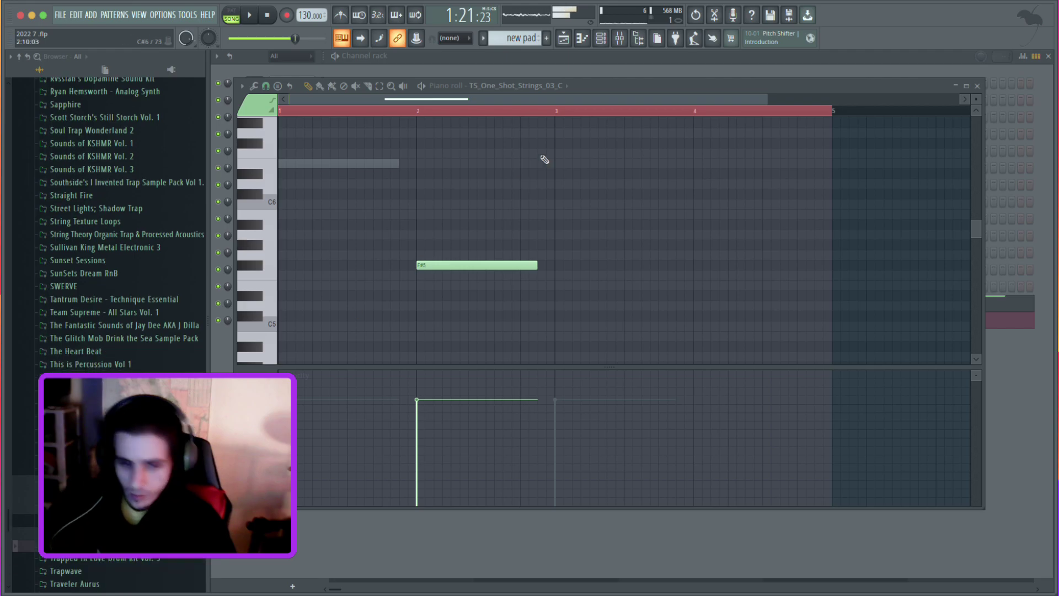
{"action": "left_click", "coordinate": [601, 39]}
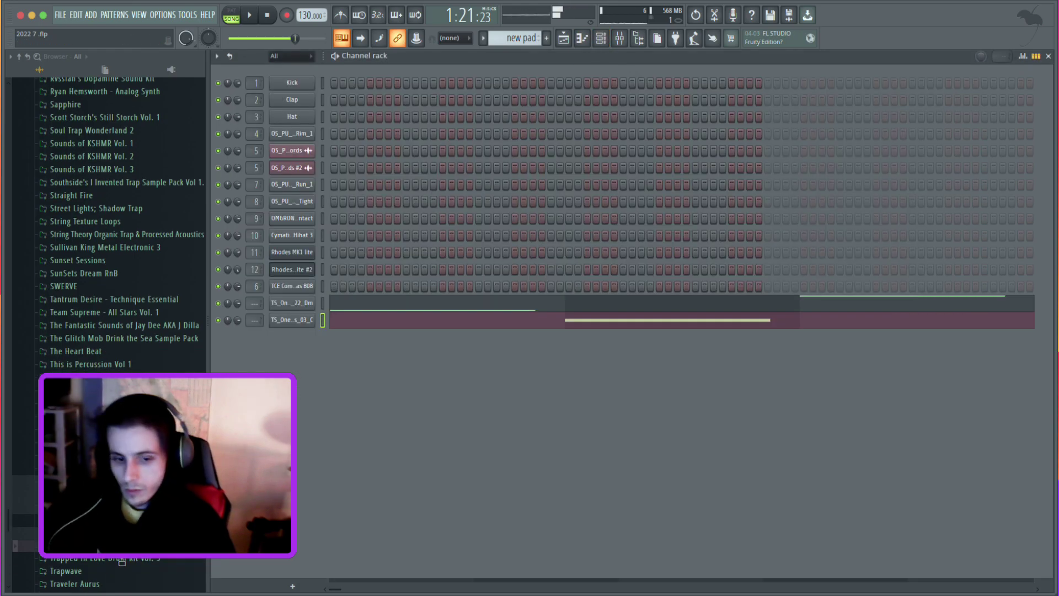
{"action": "left_click", "coordinate": [358, 325]}
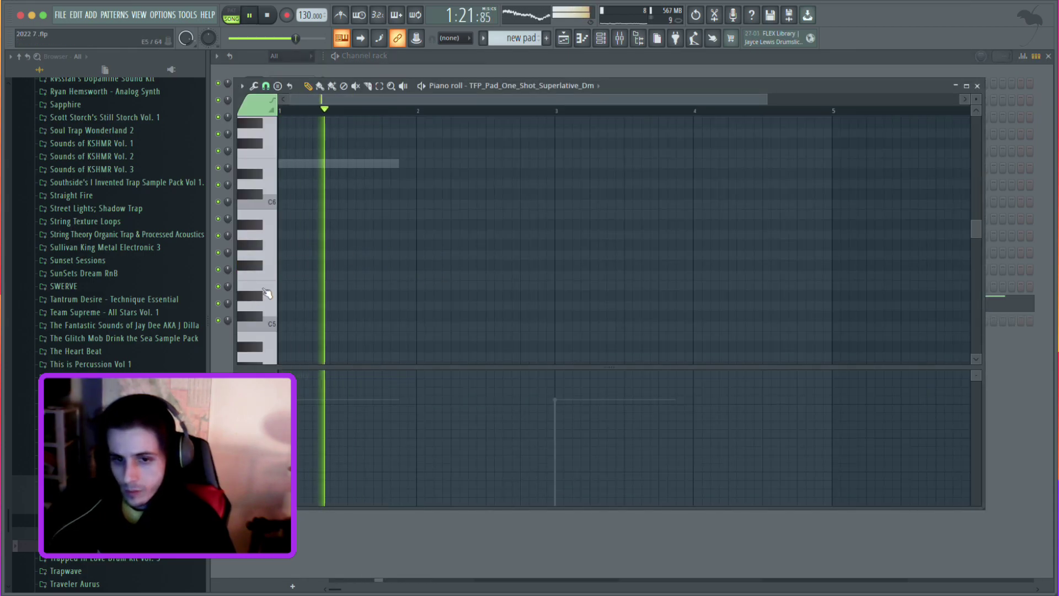
{"action": "mouse_move", "coordinate": [266, 300]}
{"action": "left_mouse_down"}
{"action": "mouse_move", "coordinate": [268, 359]}
{"action": "mouse_move", "coordinate": [275, 296]}
{"action": "mouse_move", "coordinate": [272, 310]}
{"action": "left_mouse_up"}
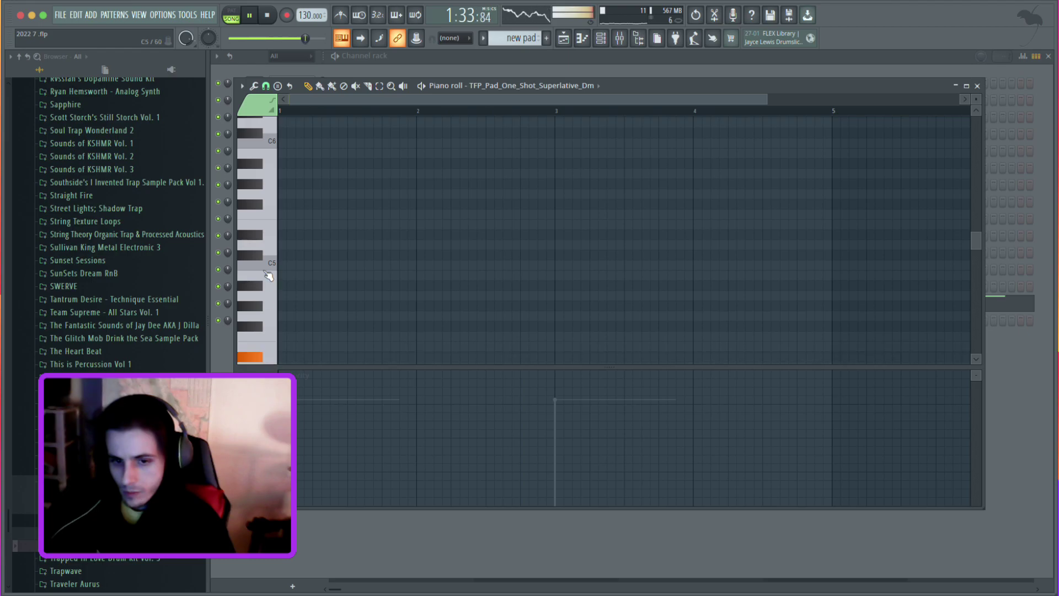
Audition the pad sample's higher notes against playback and draw an E6 note starting at 1:15, just before bar 2.
{"action": "scroll", "coordinate": [265, 264], "scroll_direction": "up", "scroll_amount": 3}
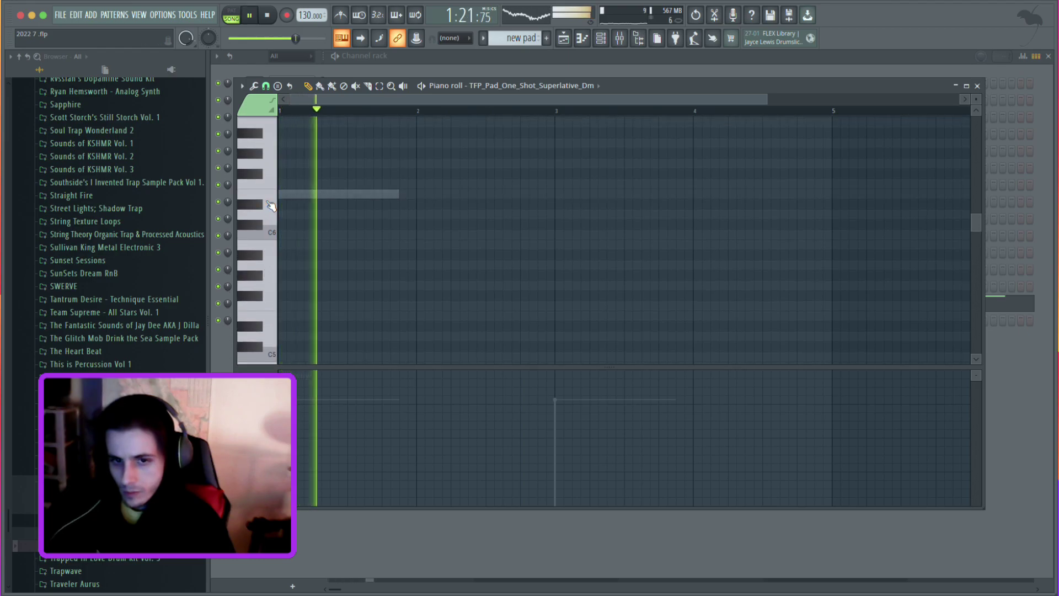
{"action": "left_click_drag", "start_coordinate": [271, 200], "coordinate": [274, 197]}
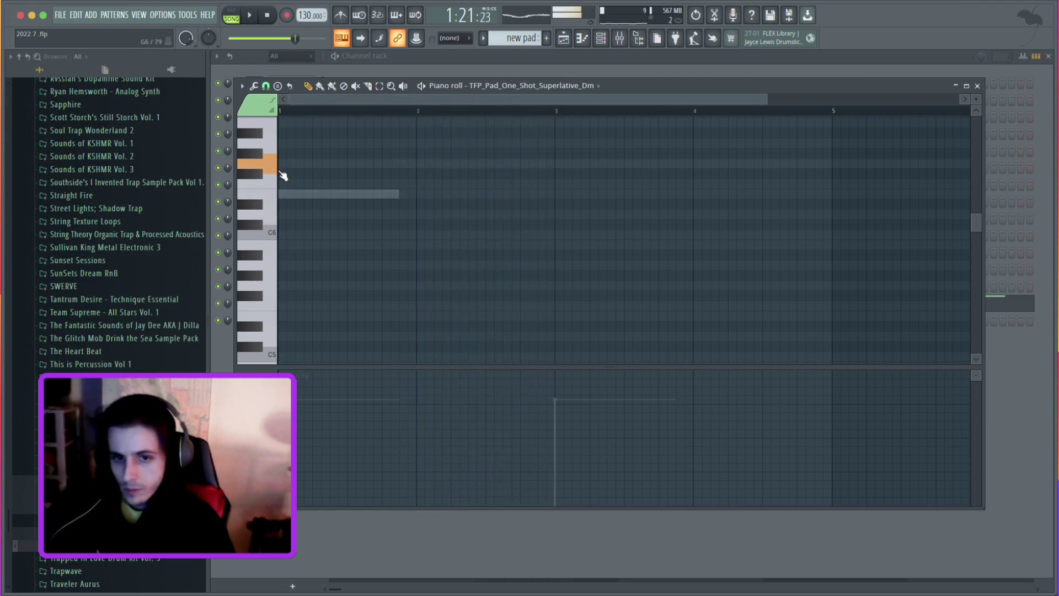
{"action": "left_click", "coordinate": [275, 172]}
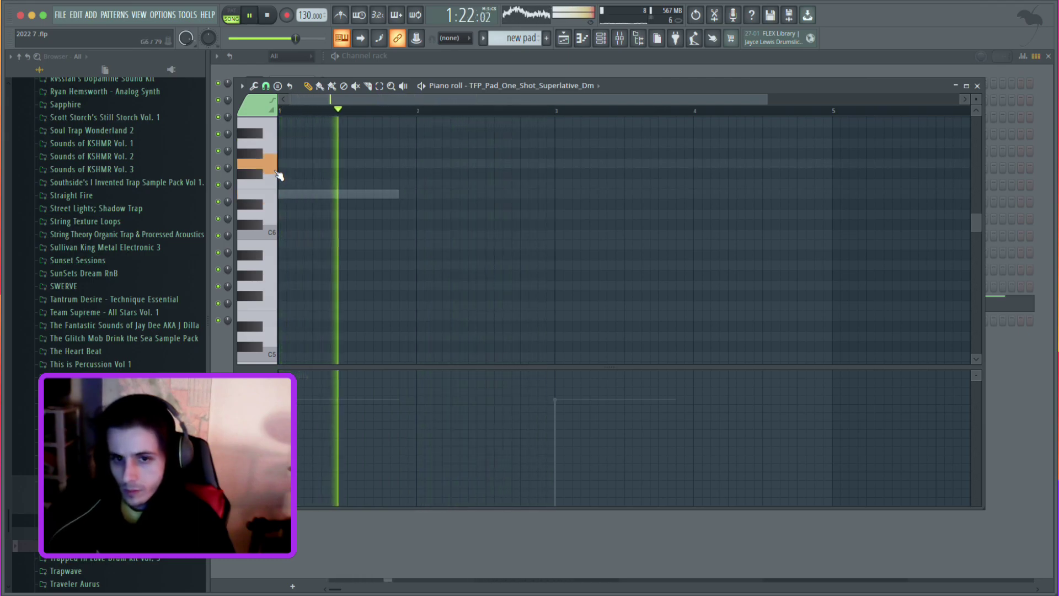
{"action": "left_click", "coordinate": [273, 144]}
{"action": "scroll", "coordinate": [278, 136], "scroll_direction": "up", "scroll_amount": 1}
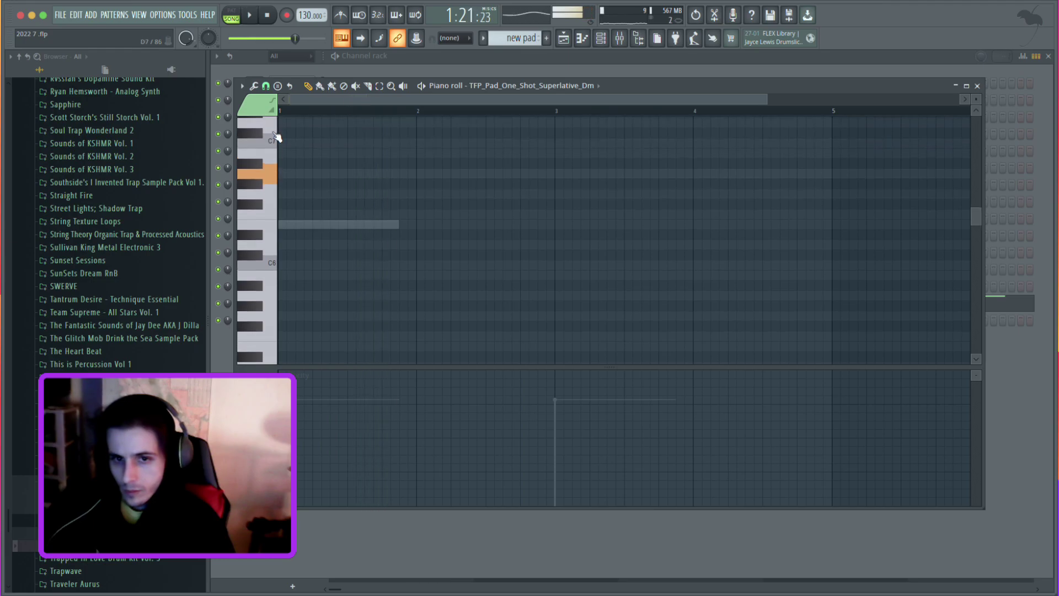
{"action": "left_click", "coordinate": [273, 247]}
{"action": "left_click", "coordinate": [276, 145]}
{"action": "left_click", "coordinate": [274, 173]}
{"action": "key", "text": "space"}
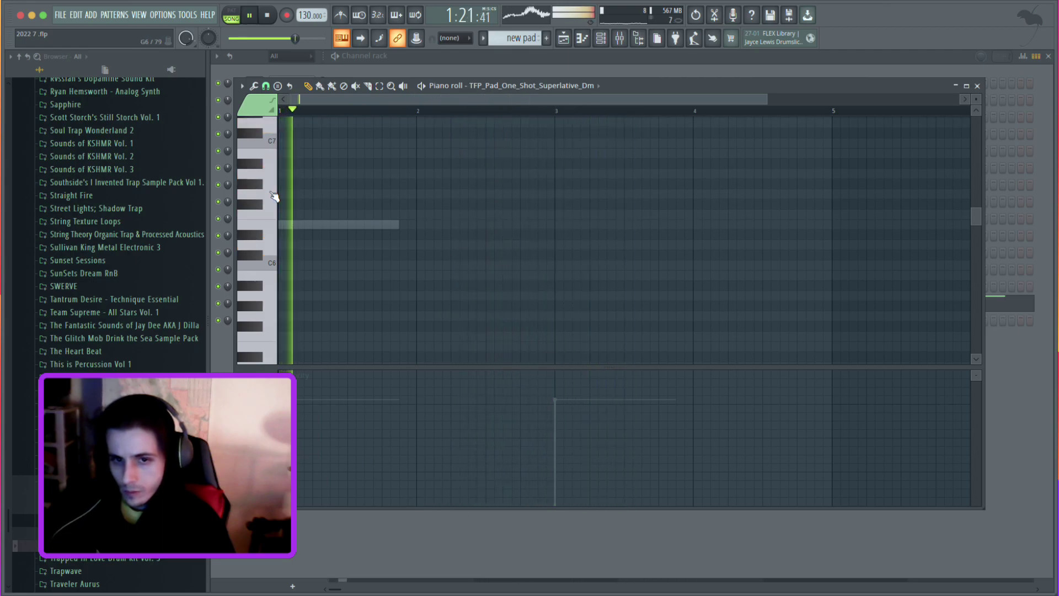
{"action": "left_click", "coordinate": [274, 243]}
{"action": "left_click", "coordinate": [276, 227]}
{"action": "key", "text": "space"}
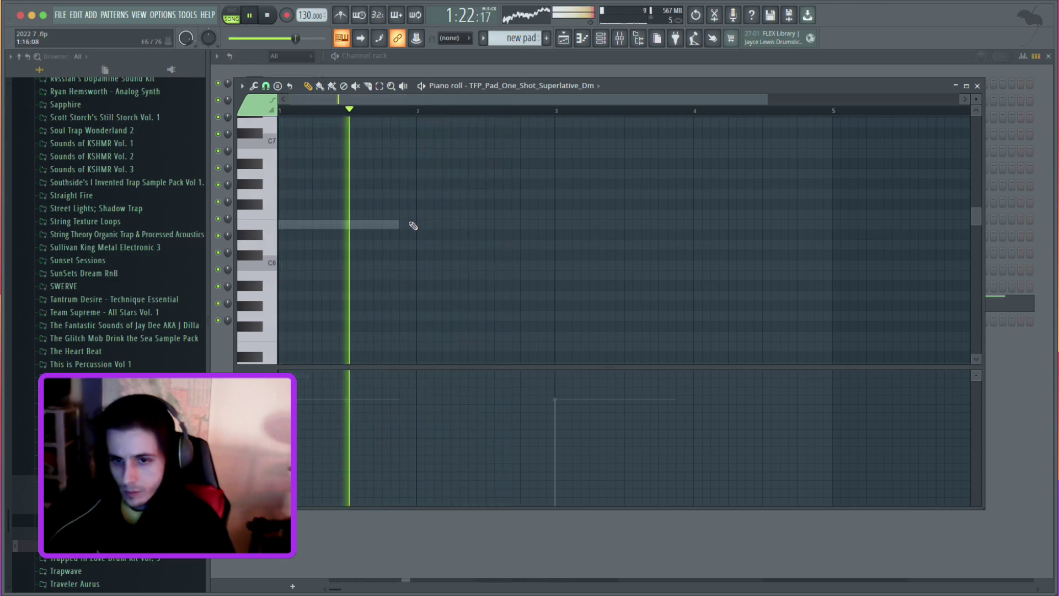
{"action": "left_click", "coordinate": [410, 225]}
Try higher pad notes such as B6 and C#7 shortly before bar 3, and delete them.
{"action": "left_click", "coordinate": [508, 184]}
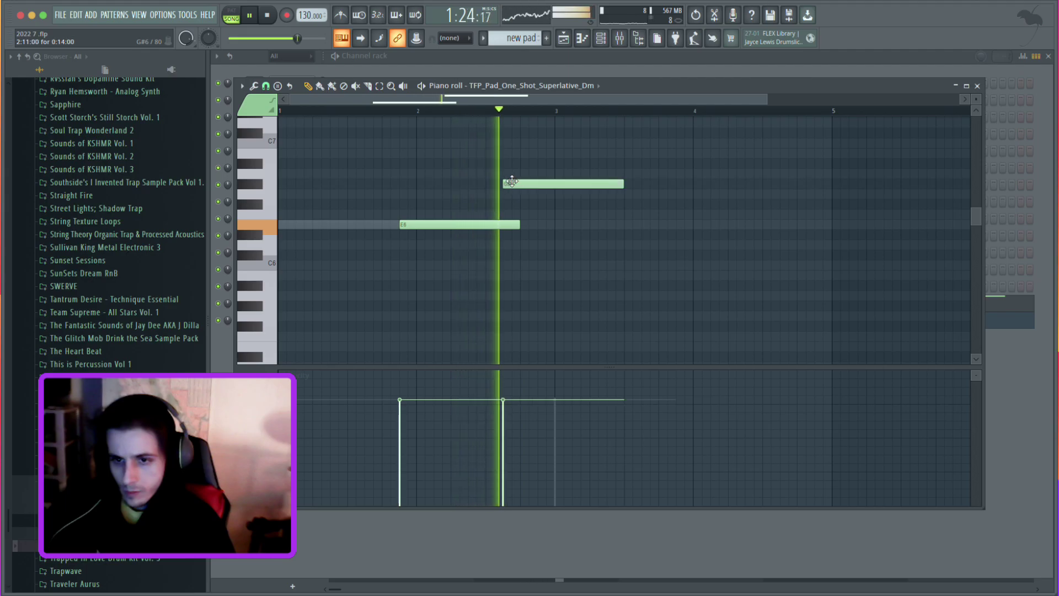
{"action": "key", "text": "space"}
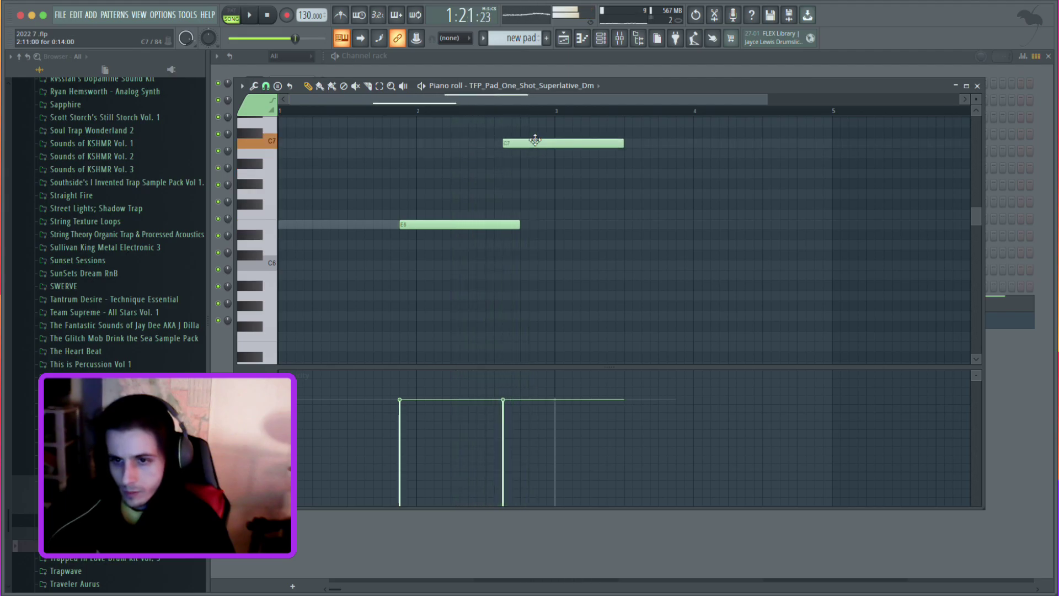
{"action": "left_click_drag", "start_coordinate": [534, 162], "coordinate": [534, 150]}
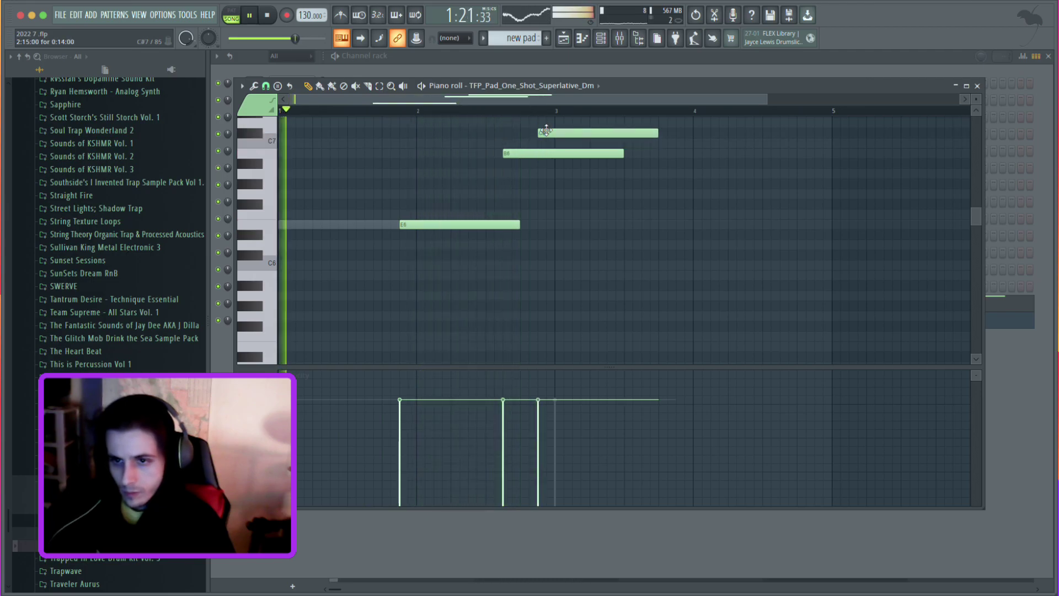
{"action": "scroll", "coordinate": [545, 215], "scroll_direction": "up", "scroll_amount": 3}
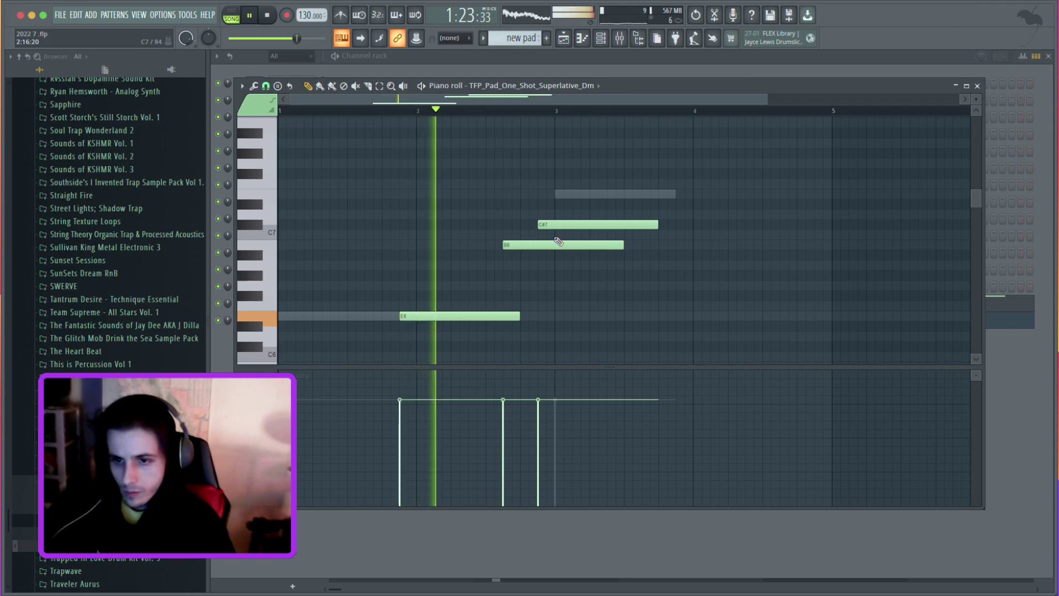
{"action": "key", "text": "space"}
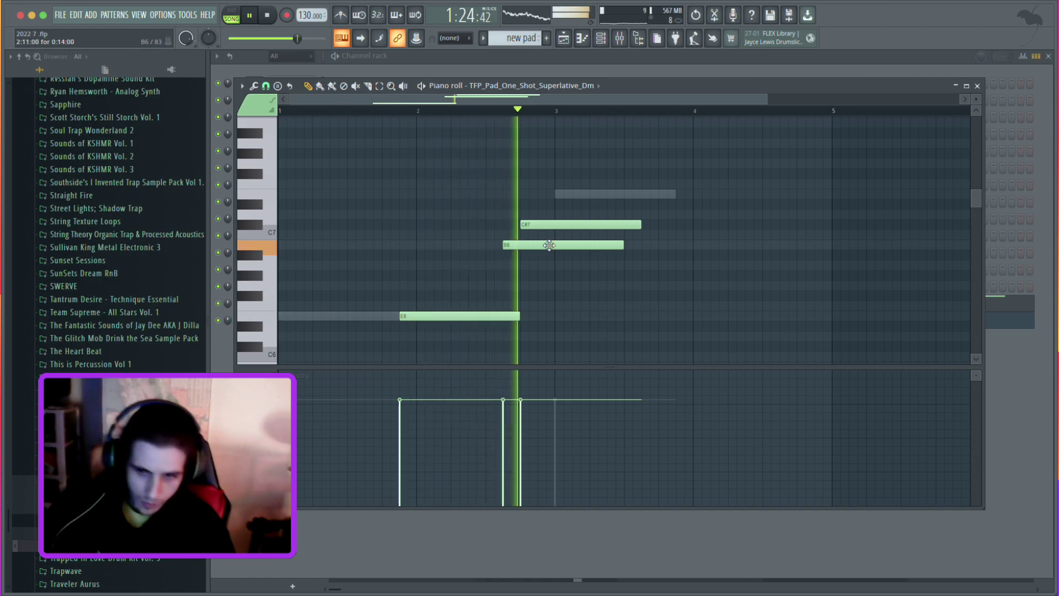
{"action": "right_click", "coordinate": [552, 225]}
{"action": "key", "text": "space"}
{"action": "key", "text": "space"}
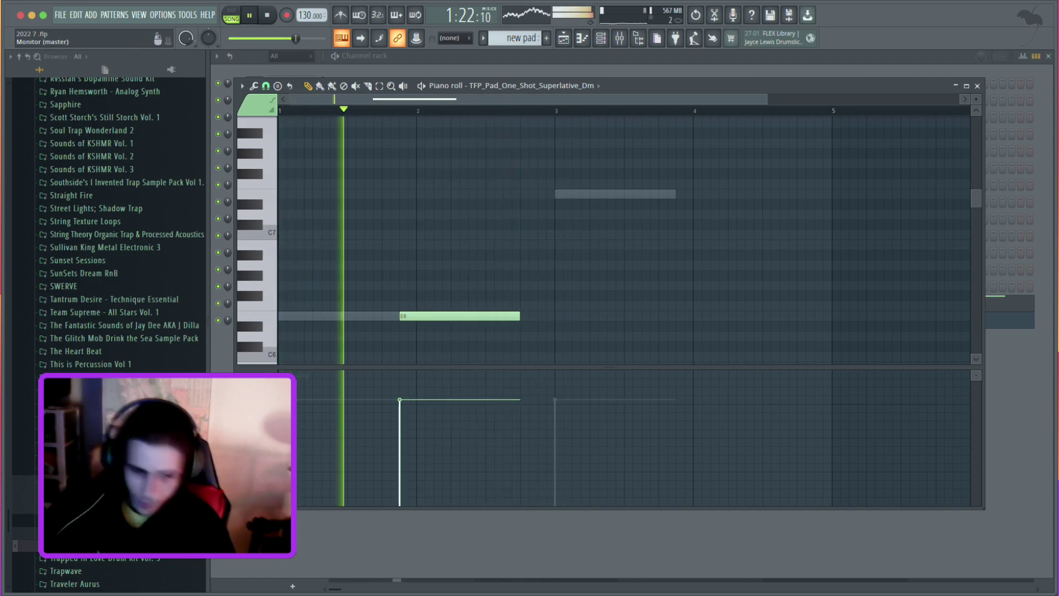
Reopen the pad's piano roll and add another E6 note starting at 3:15, just before bar 4.
{"action": "key", "text": "F6"}
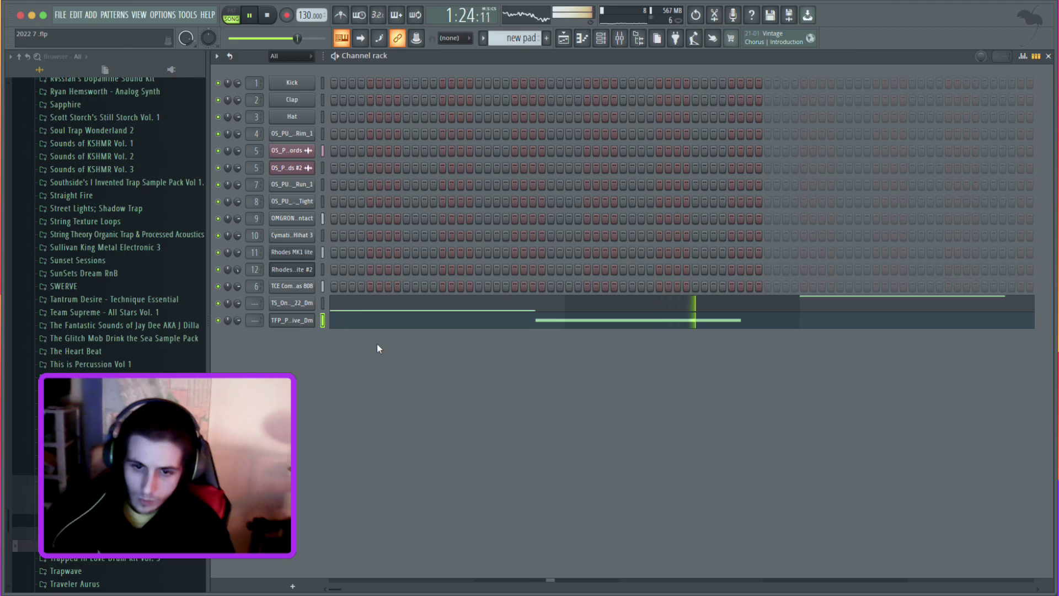
{"action": "left_click", "coordinate": [457, 320]}
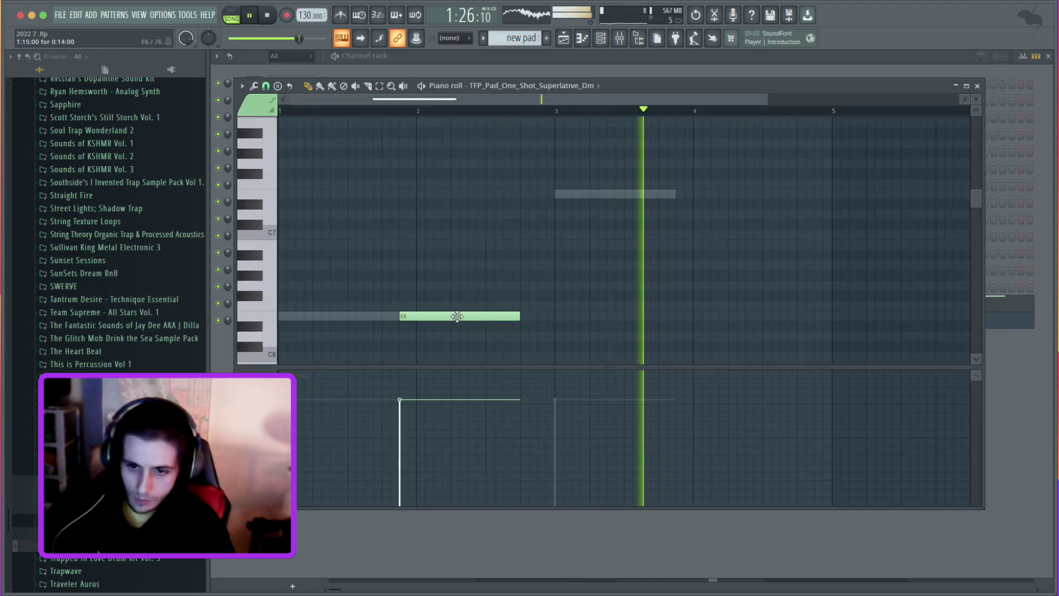
{"action": "left_click", "coordinate": [698, 317]}
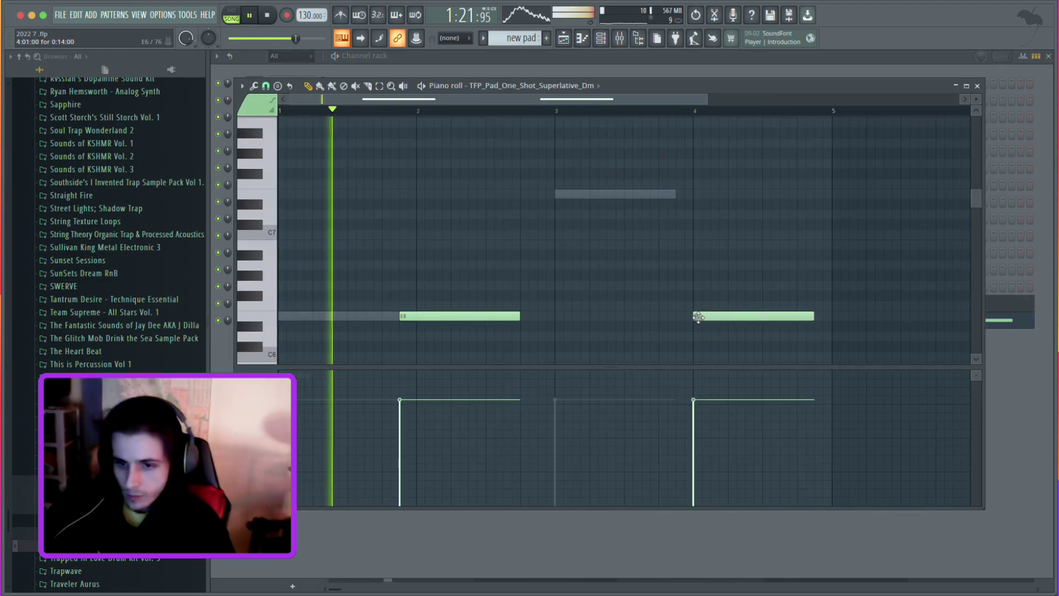
{"action": "left_click_drag", "start_coordinate": [705, 316], "coordinate": [690, 316]}
Try E5 pad notes just before bar 4 and at the start of bar 3, and delete both.
{"action": "scroll", "coordinate": [694, 305], "scroll_direction": "down", "scroll_amount": 3}
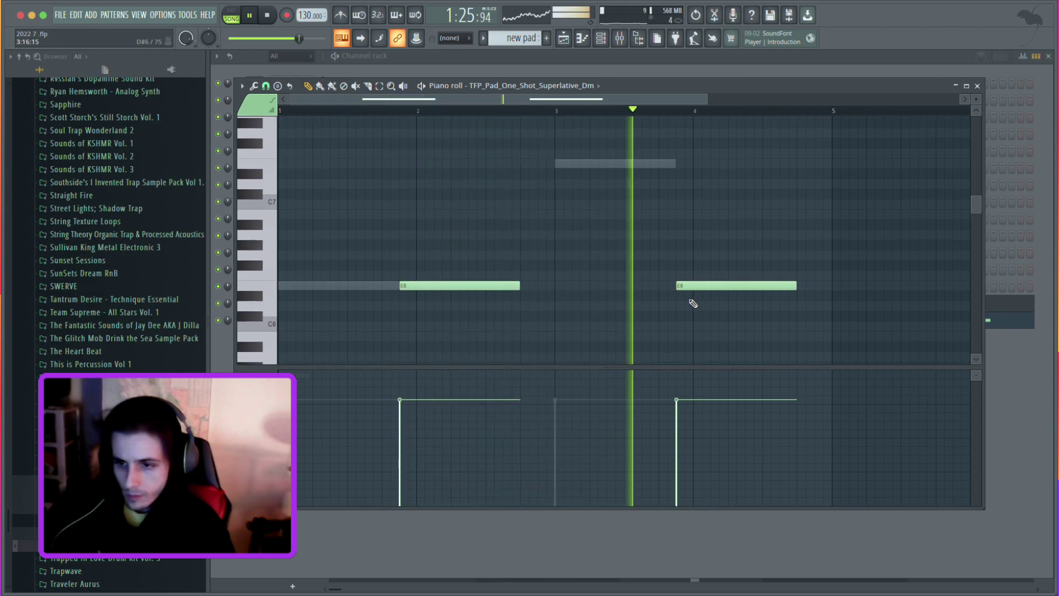
{"action": "mouse_move", "coordinate": [681, 347]}
{"action": "left_mouse_down"}
{"action": "mouse_move", "coordinate": [679, 363]}
{"action": "mouse_move", "coordinate": [684, 328]}
{"action": "mouse_move", "coordinate": [675, 333]}
{"action": "left_mouse_up"}
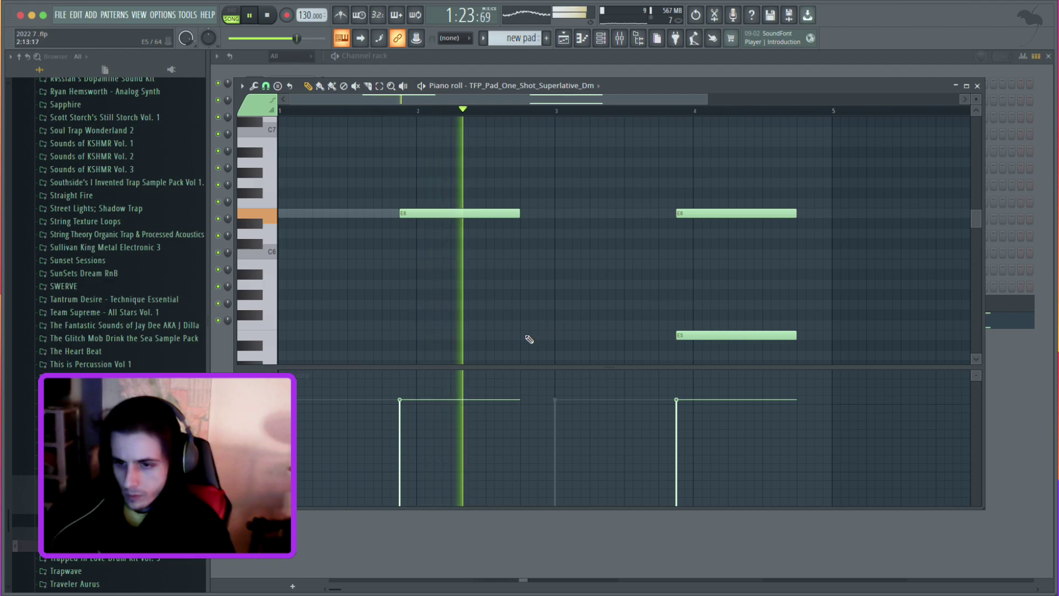
{"action": "left_click", "coordinate": [559, 336]}
{"action": "right_click", "coordinate": [683, 336]}
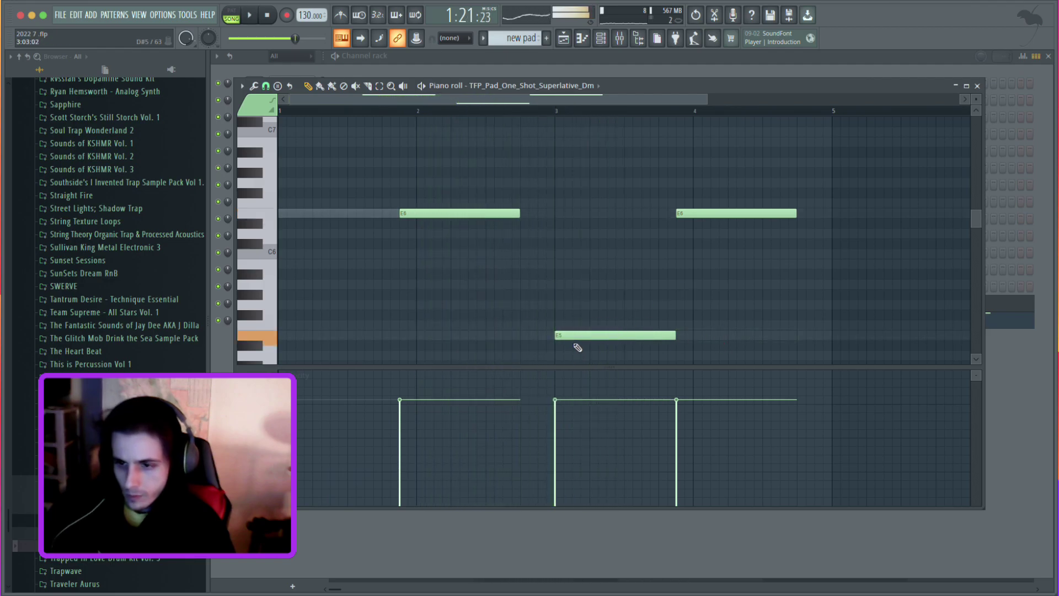
{"action": "scroll", "coordinate": [578, 348], "scroll_direction": "down", "scroll_amount": 2}
{"action": "right_click", "coordinate": [580, 305]}
{"action": "key", "text": "space"}
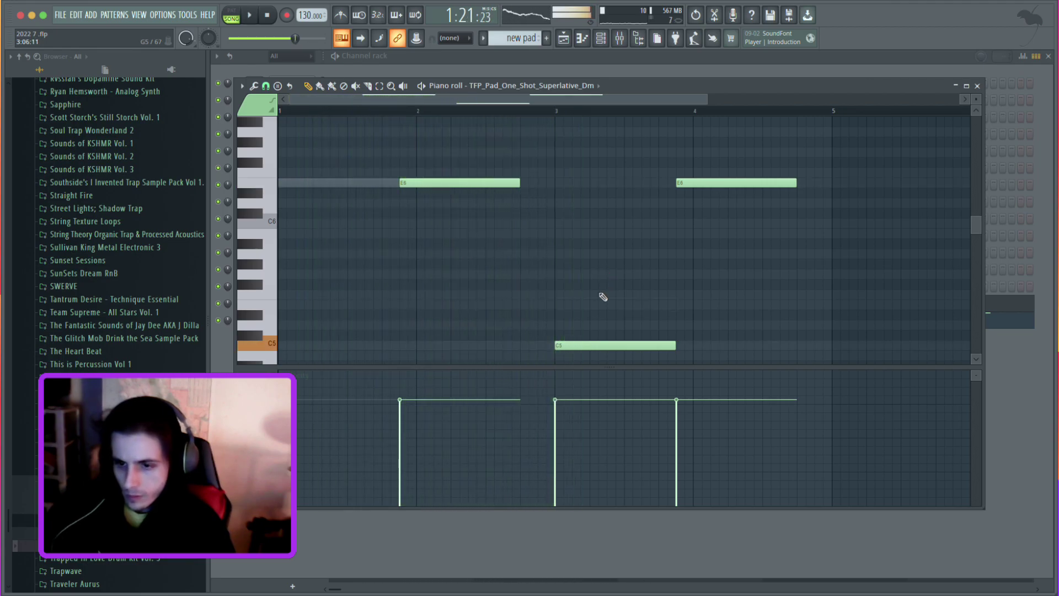
Add an A4 note to the pad part, move it to 2:09, and delete the C5 note at bar 3.
{"action": "scroll", "coordinate": [565, 353], "scroll_direction": "down", "scroll_amount": 2}
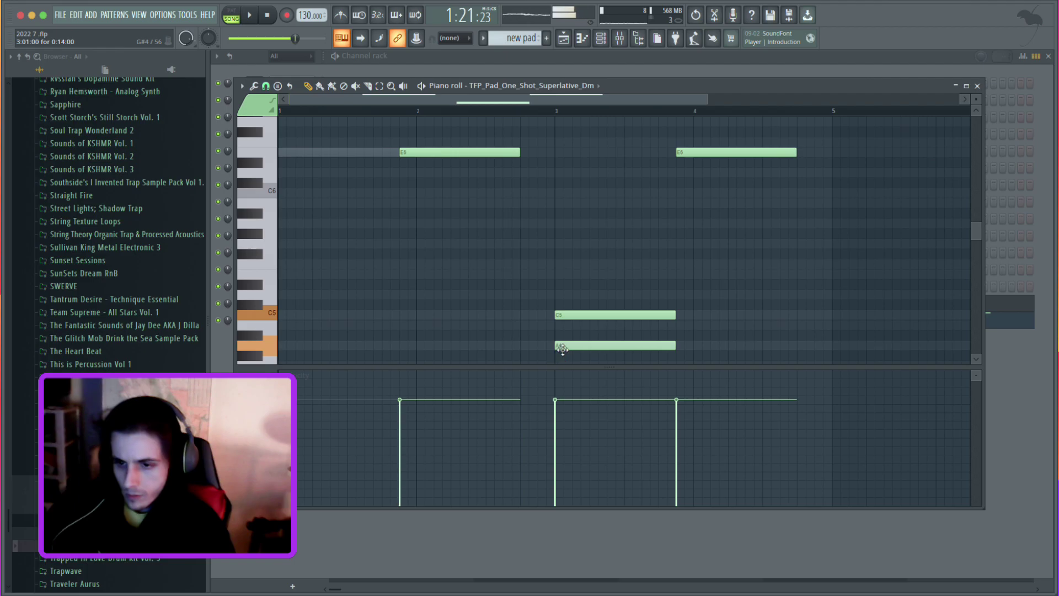
{"action": "key", "text": "space"}
{"action": "right_click", "coordinate": [586, 314]}
{"action": "left_click_drag", "start_coordinate": [573, 345], "coordinate": [484, 353]}
{"action": "key", "text": "space"}
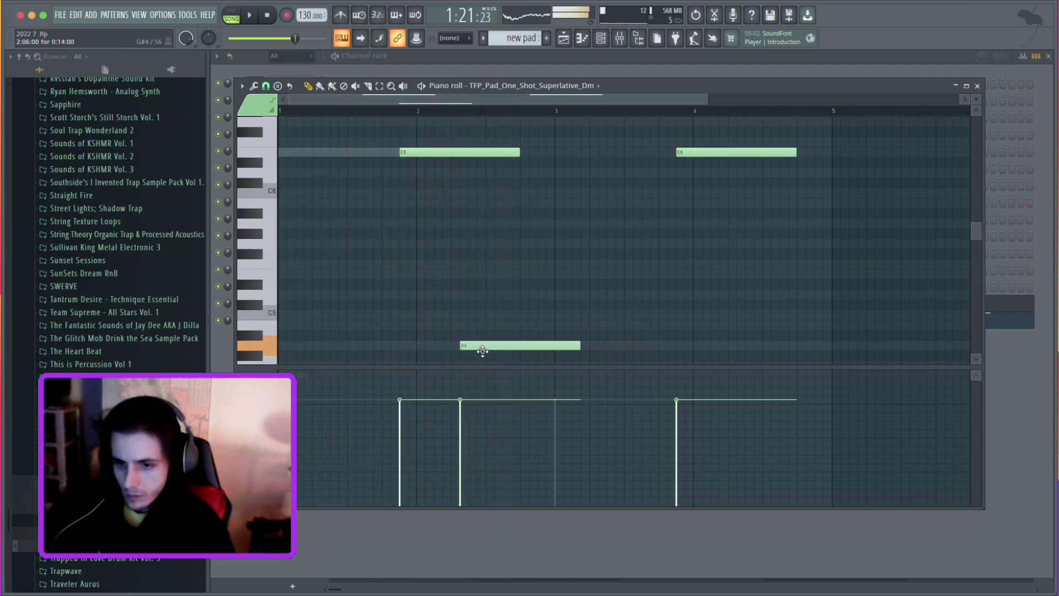
{"action": "scroll", "coordinate": [506, 342], "scroll_direction": "down", "scroll_amount": 2}
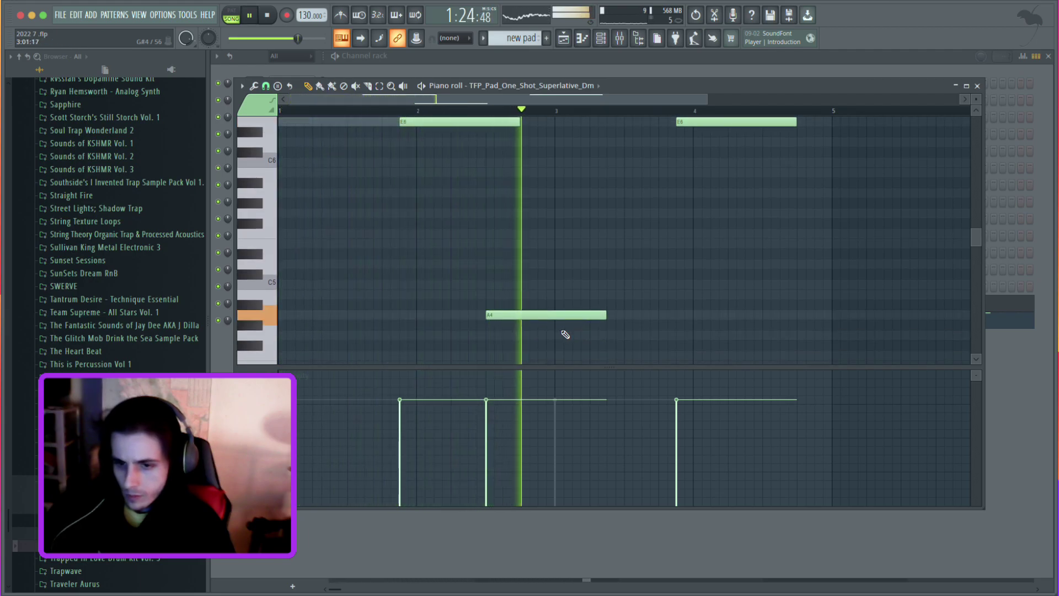
Add E4 notes at the start of bar 3 and at the start of bar 4.
{"action": "key", "text": "space"}
{"action": "scroll", "coordinate": [576, 337], "scroll_direction": "down", "scroll_amount": 4}
{"action": "left_click_drag", "start_coordinate": [561, 354], "coordinate": [564, 355]}
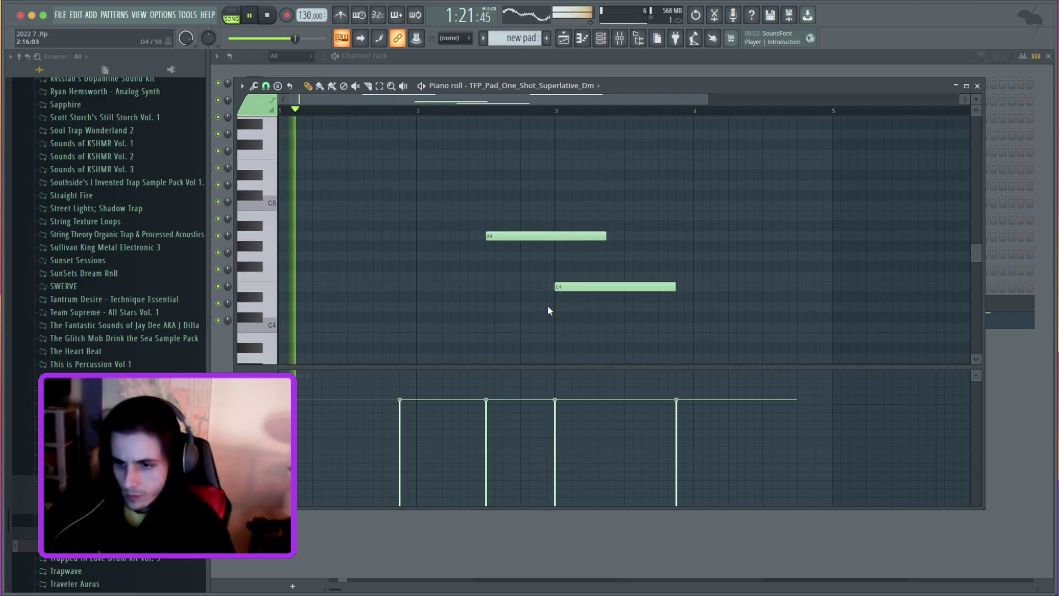
{"action": "scroll", "coordinate": [548, 310], "scroll_direction": "up", "scroll_amount": 6}
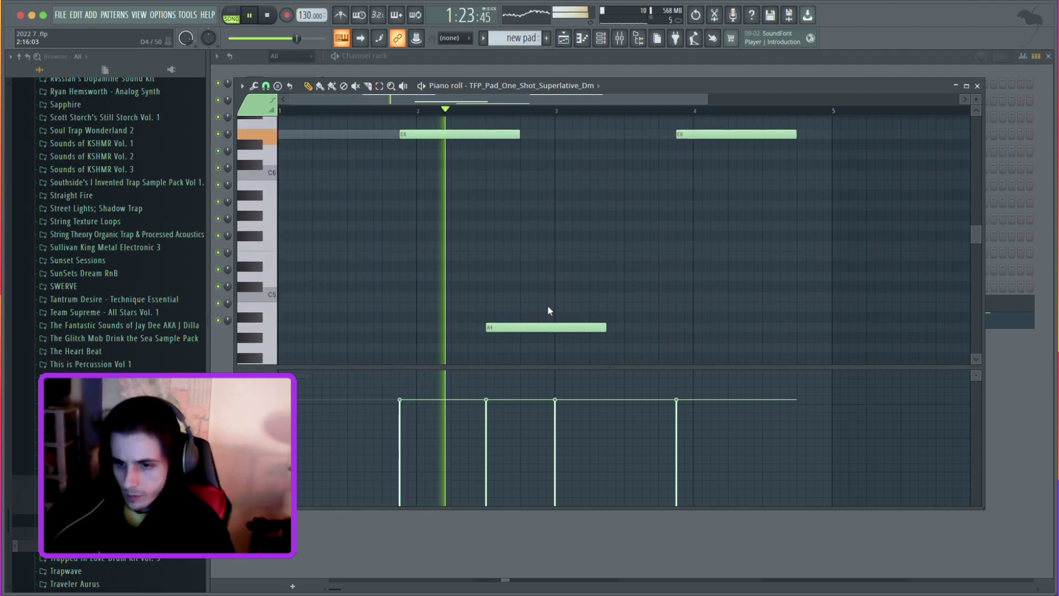
{"action": "scroll", "coordinate": [549, 310], "scroll_direction": "down", "scroll_amount": 2}
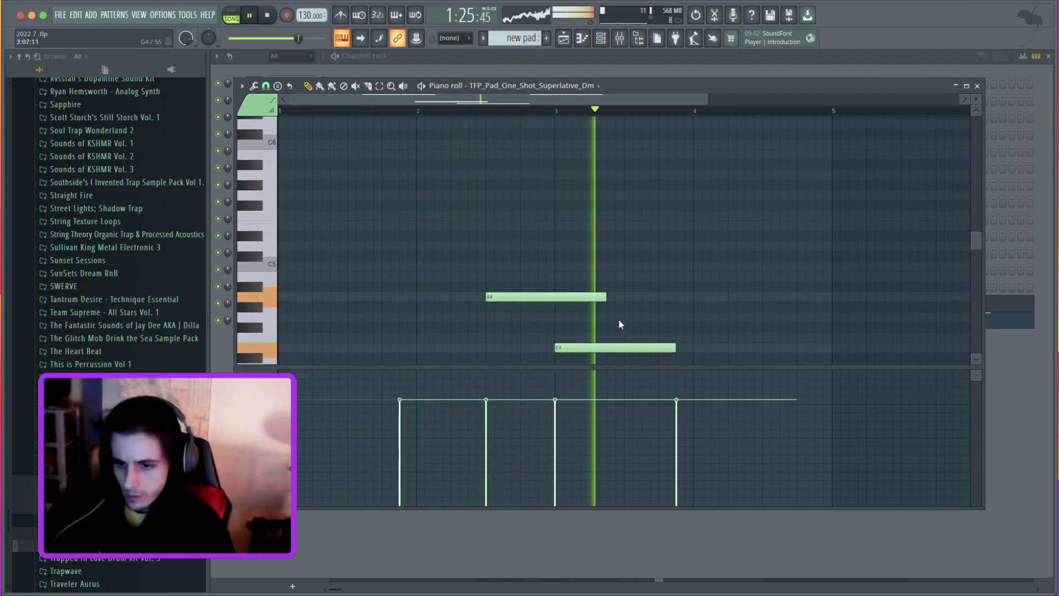
{"action": "left_click", "coordinate": [698, 349]}
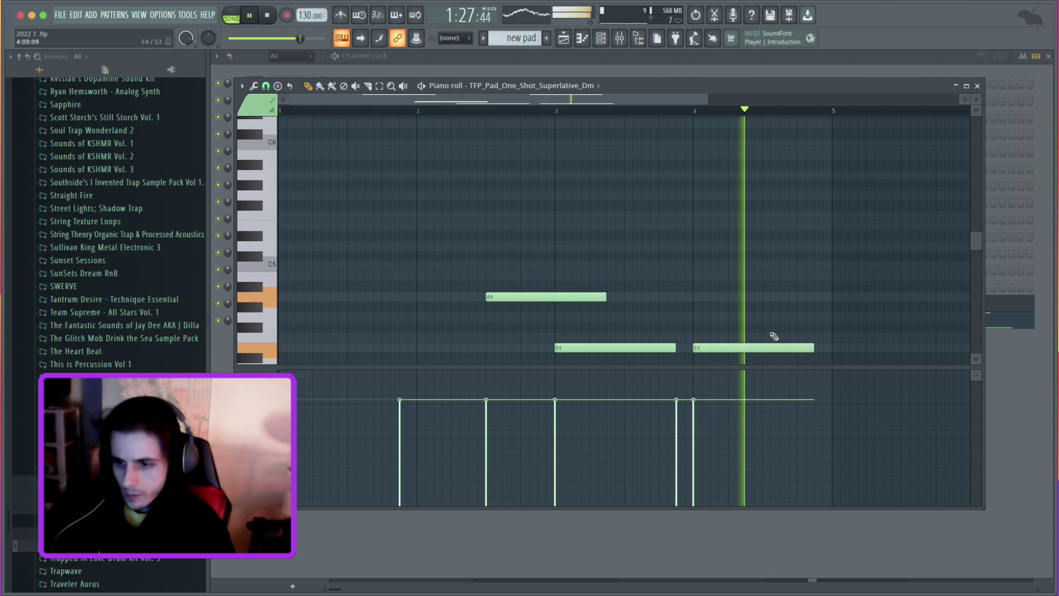
Add short E5 notes at 2:15 and 4:09 in the pad part, with velocity lowered to about 51%.
{"action": "scroll", "coordinate": [700, 273], "scroll_direction": "up", "scroll_amount": 6}
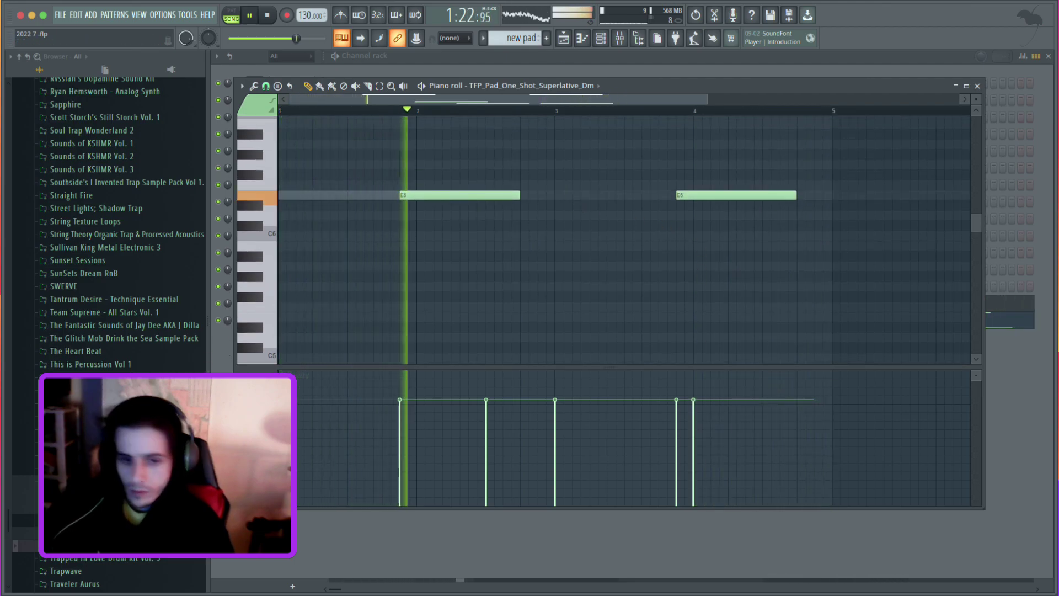
{"action": "scroll", "coordinate": [470, 221], "scroll_direction": "down", "scroll_amount": 4}
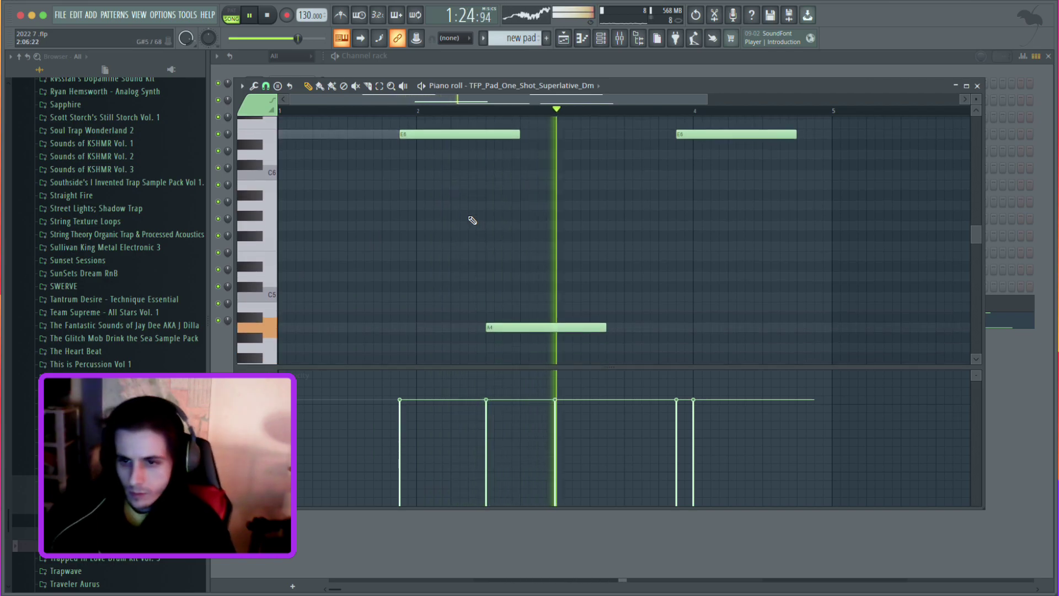
{"action": "scroll", "coordinate": [585, 256], "scroll_direction": "down", "scroll_amount": 6}
{"action": "key", "text": "space"}
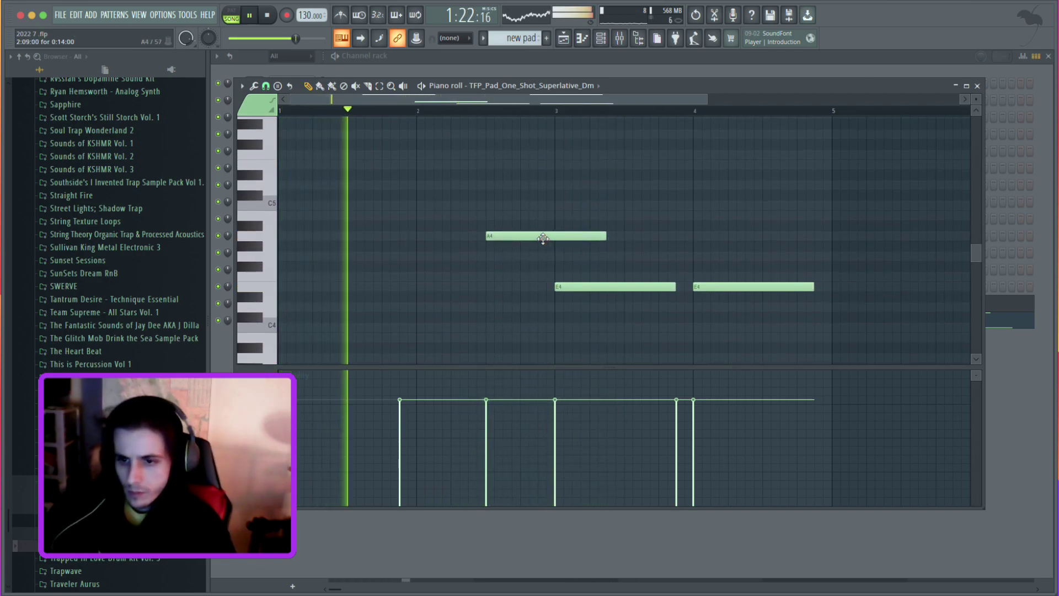
{"action": "left_click", "coordinate": [542, 206]}
{"action": "key", "text": "space"}
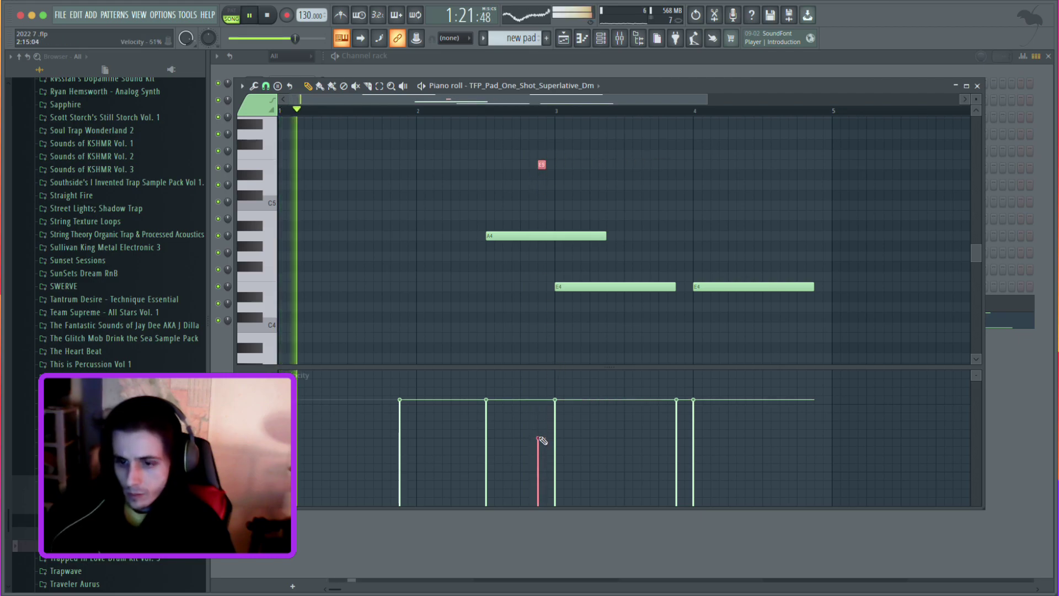
{"action": "left_click_drag", "start_coordinate": [546, 163], "coordinate": [556, 158]}
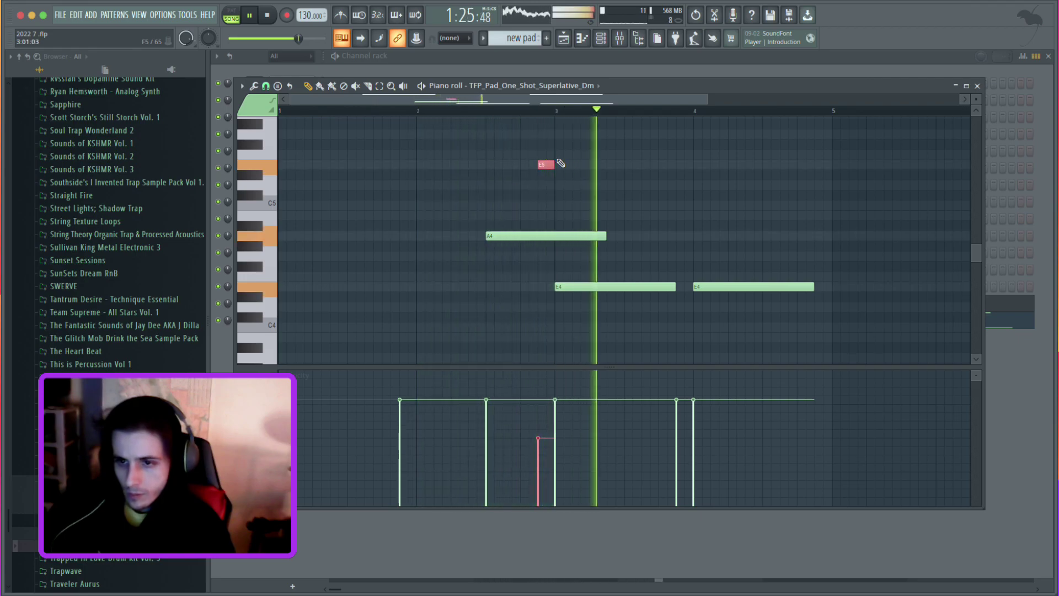
{"action": "left_click", "coordinate": [767, 164]}
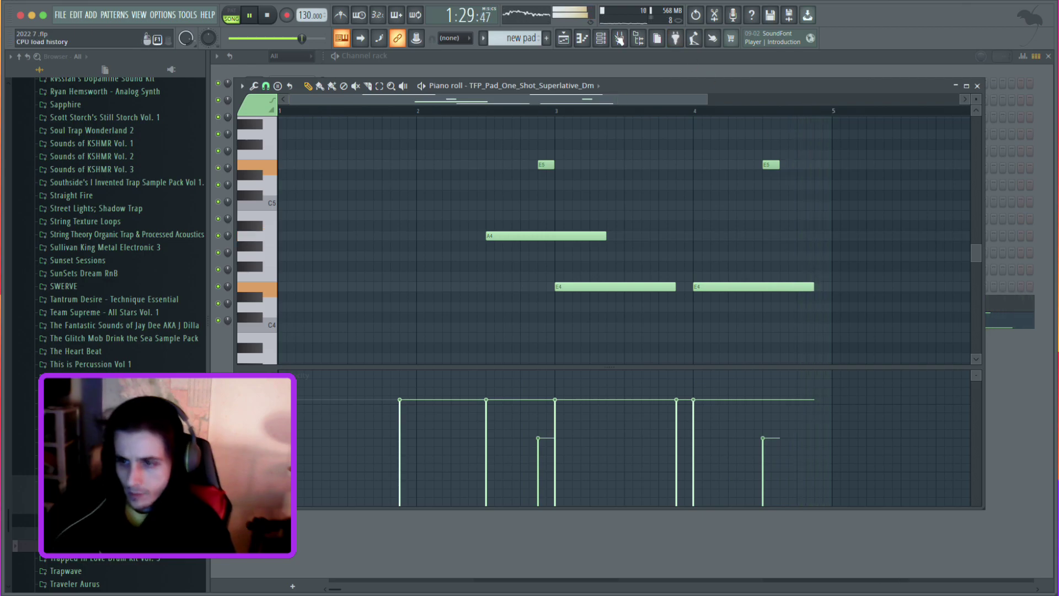
Shorten the E6 note that starts before bar 4, and try a short E6 note at 4:11 before deleting it.
{"action": "scroll", "coordinate": [780, 245], "scroll_direction": "up", "scroll_amount": 3}
{"action": "key", "text": "space"}
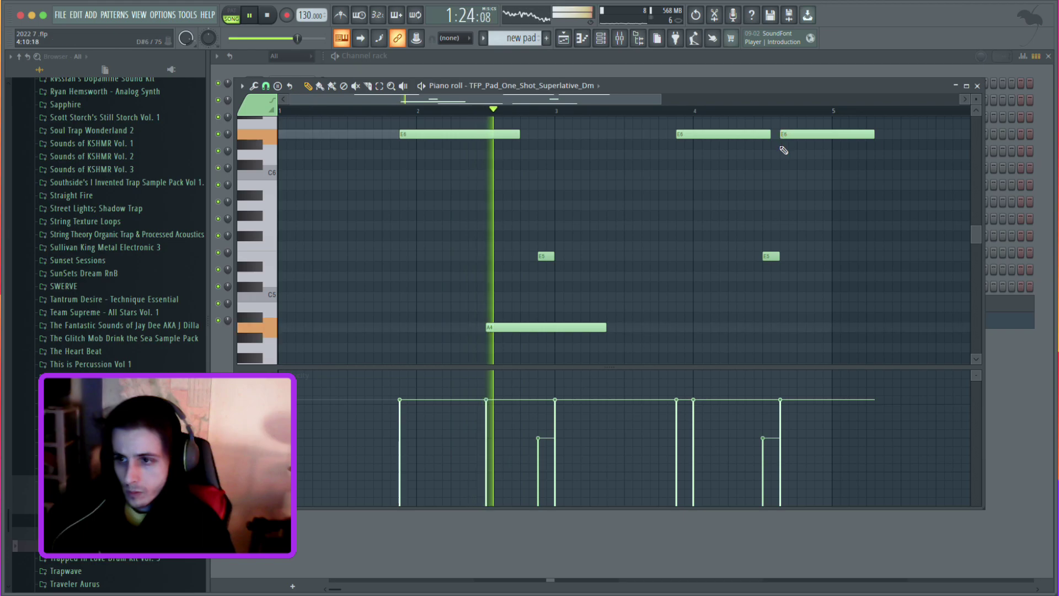
{"action": "left_click", "coordinate": [784, 134]}
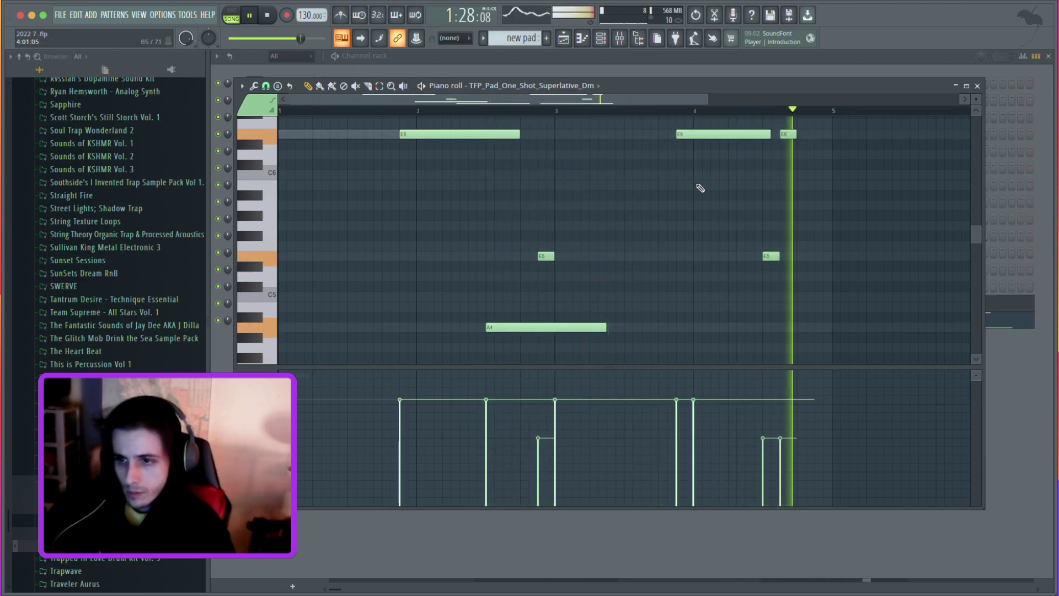
{"action": "right_click", "coordinate": [788, 134]}
{"action": "scroll", "coordinate": [748, 194], "scroll_direction": "down", "scroll_amount": 3}
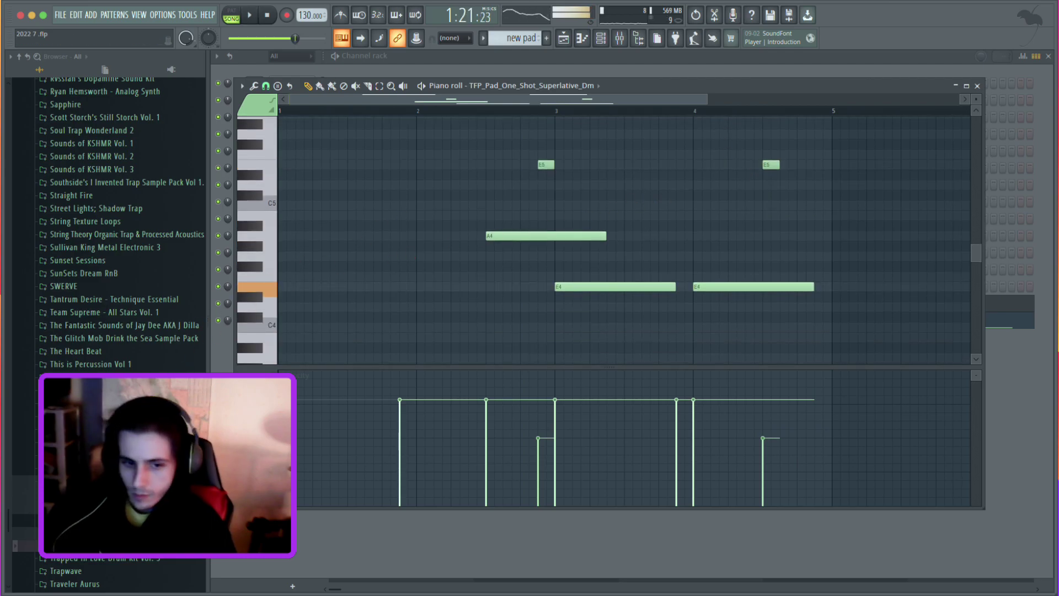
Browse the sample pack folders and audition synth one-shot sounds for the next layer.
{"action": "scroll", "coordinate": [116, 452], "scroll_direction": "down", "scroll_amount": 2}
{"action": "left_click", "coordinate": [116, 452]}
{"action": "left_click", "coordinate": [118, 536]}
{"action": "left_click", "coordinate": [122, 550]}
{"action": "scroll", "coordinate": [120, 541], "scroll_direction": "down", "scroll_amount": 2}
{"action": "left_click", "coordinate": [118, 492]}
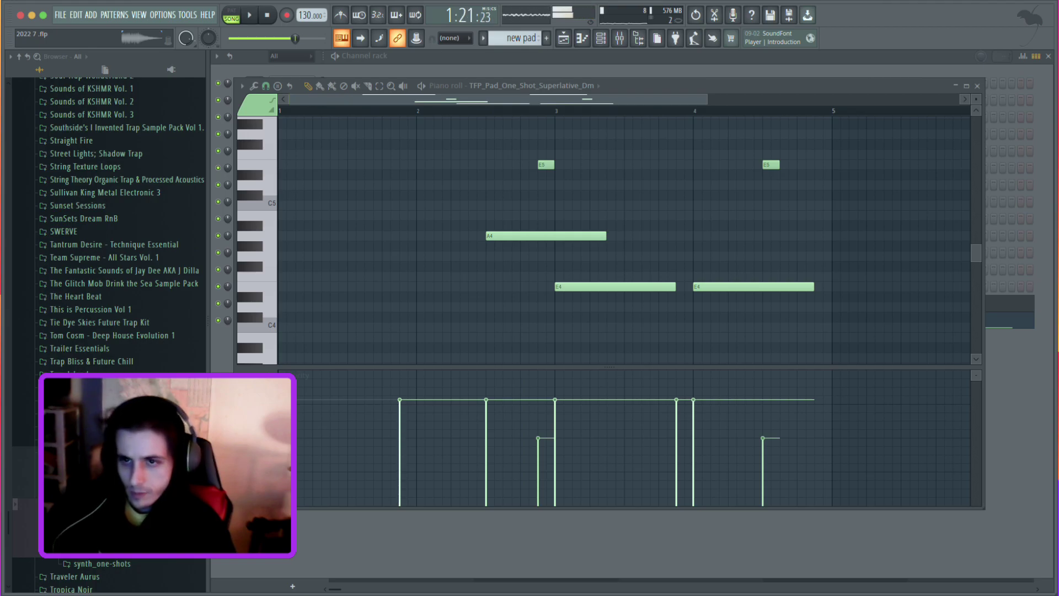
Place a second new pad clip on Track 9 at bar 41, and play the arrangement from about bar 32.
{"action": "key", "text": "space"}
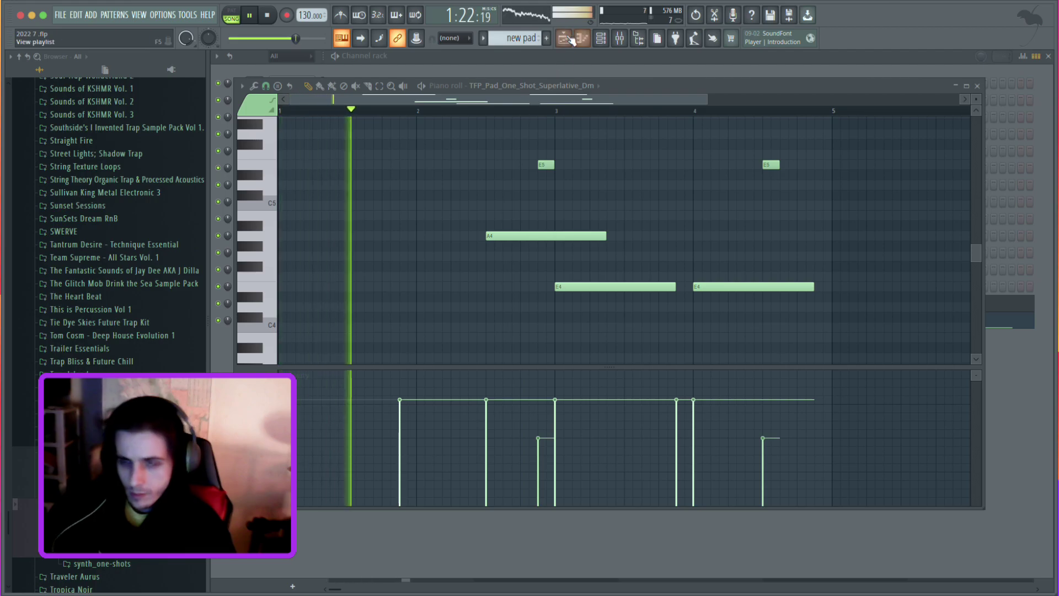
{"action": "key", "text": "F5"}
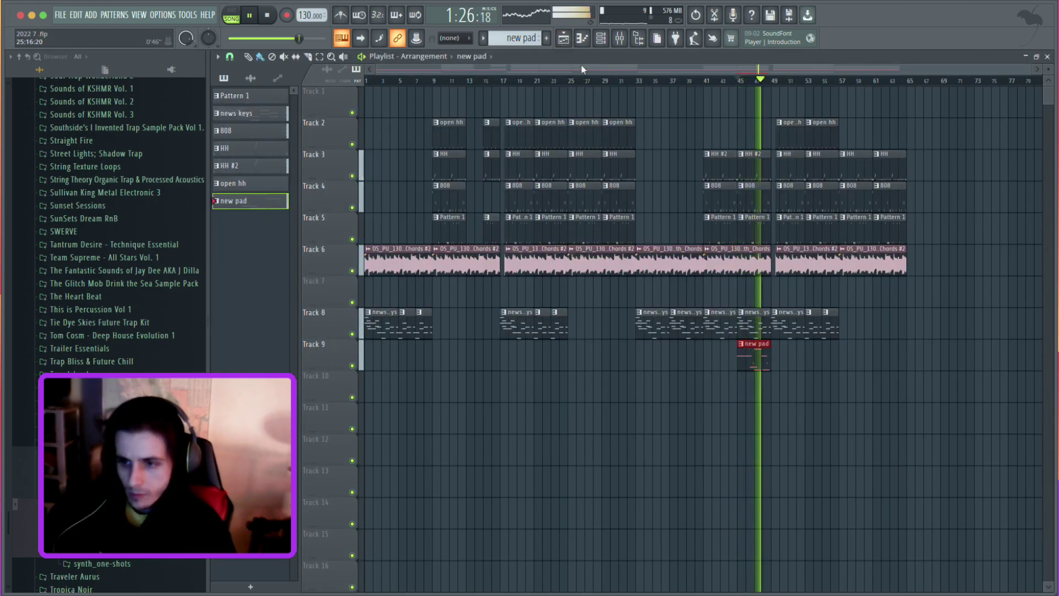
{"action": "key", "text": "F6"}
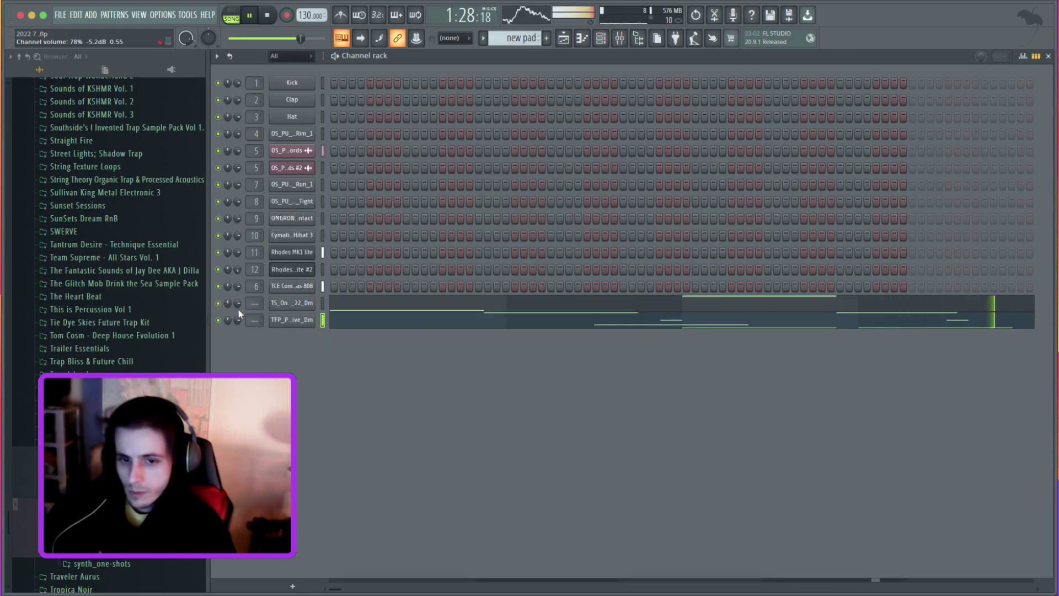
{"action": "key", "text": "F5"}
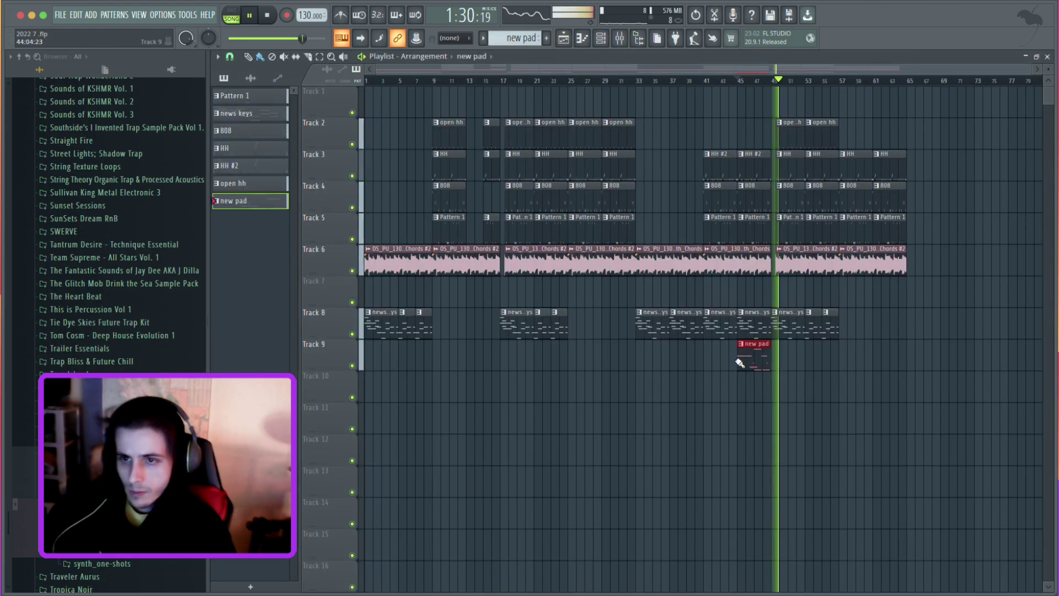
{"action": "left_click", "coordinate": [624, 80]}
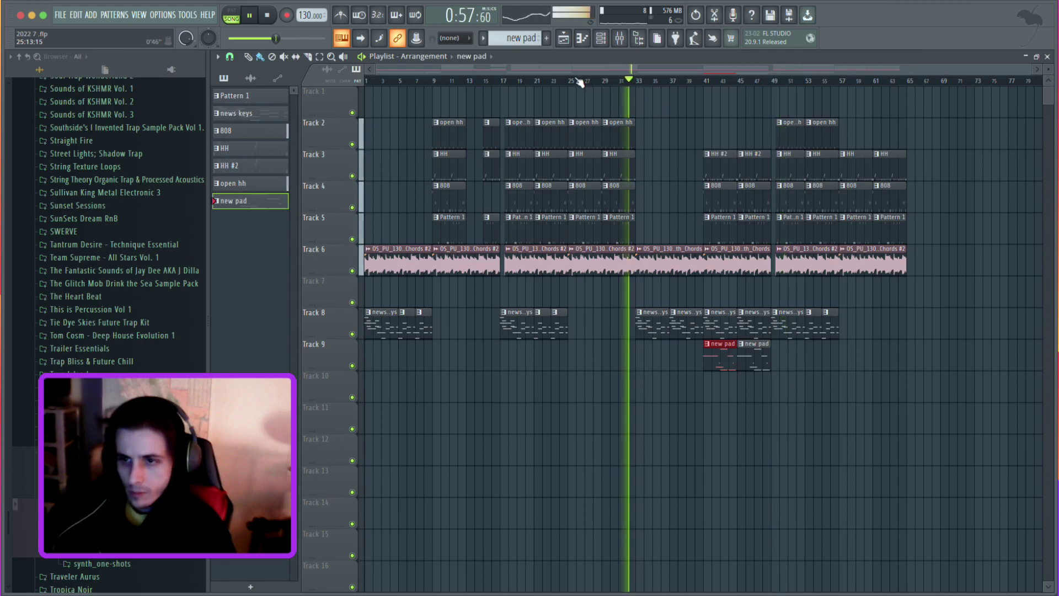
{"action": "scroll", "coordinate": [115, 220], "scroll_direction": "down", "scroll_amount": 1}
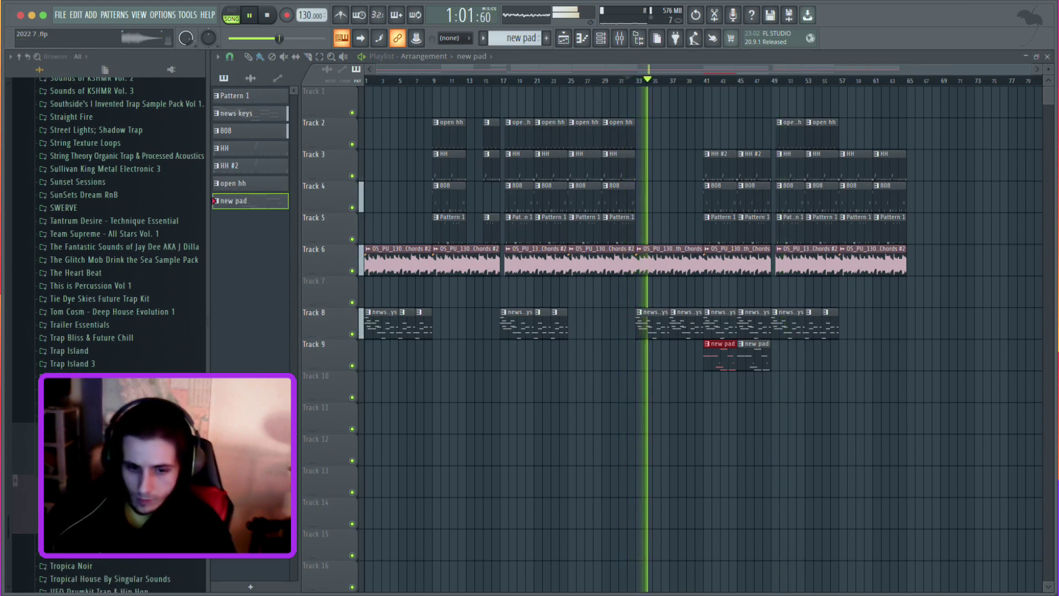
{"action": "key", "text": "space"}
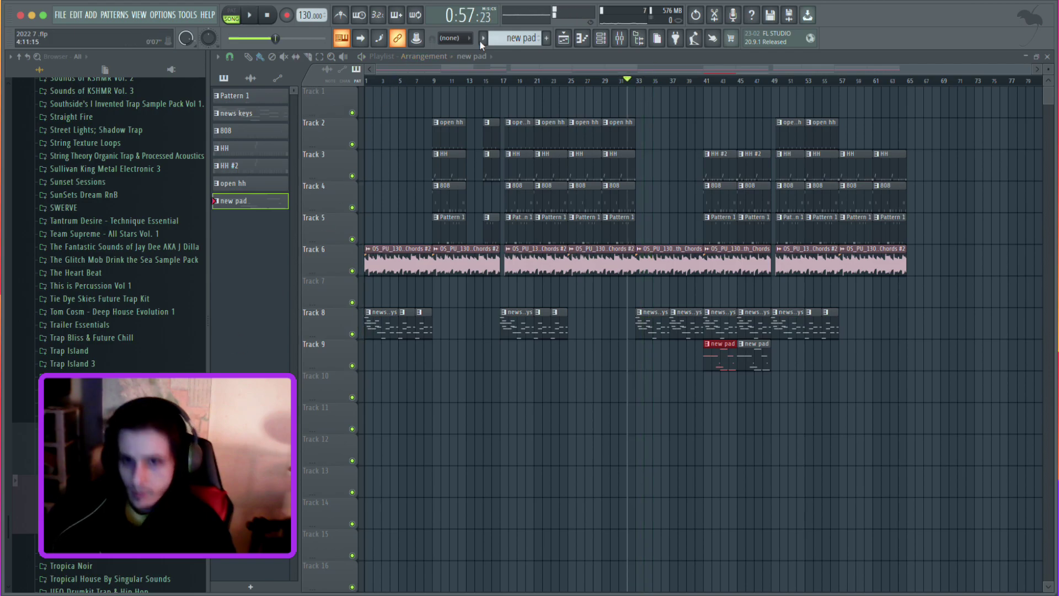
Create a pattern named new arp and load the NW_TW_atmosphere_arp_sharp_Cmin sample as a new channel.
{"action": "left_click", "coordinate": [547, 37]}
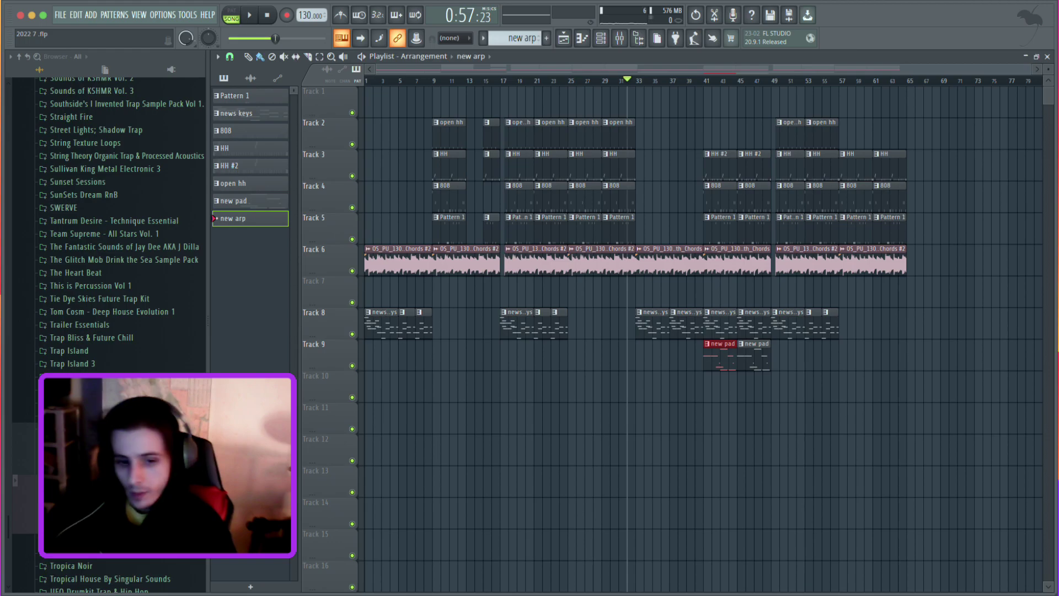
{"action": "left_click", "coordinate": [601, 40]}
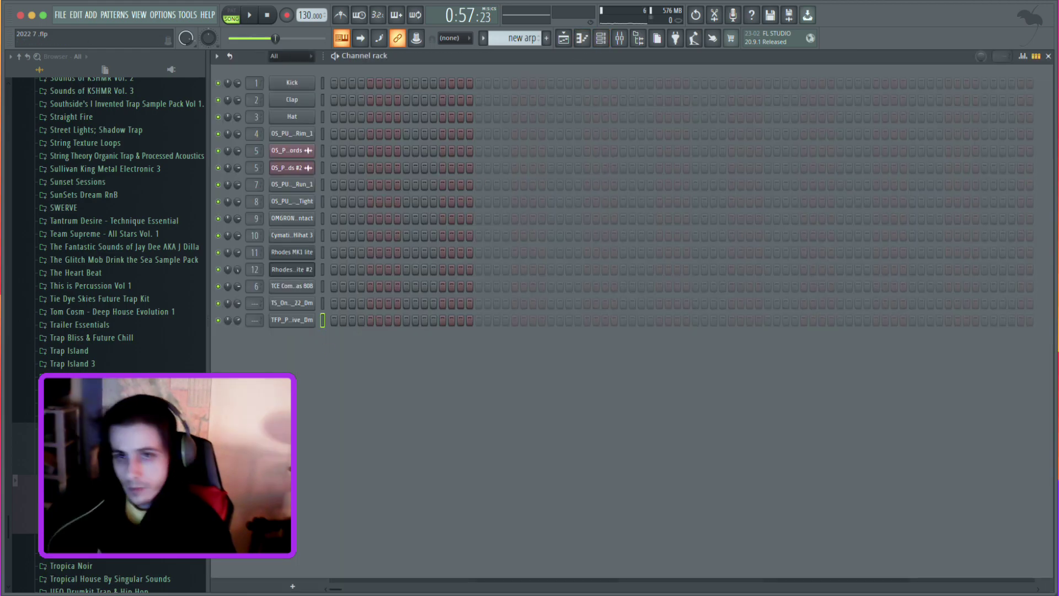
{"action": "key", "text": "F7"}
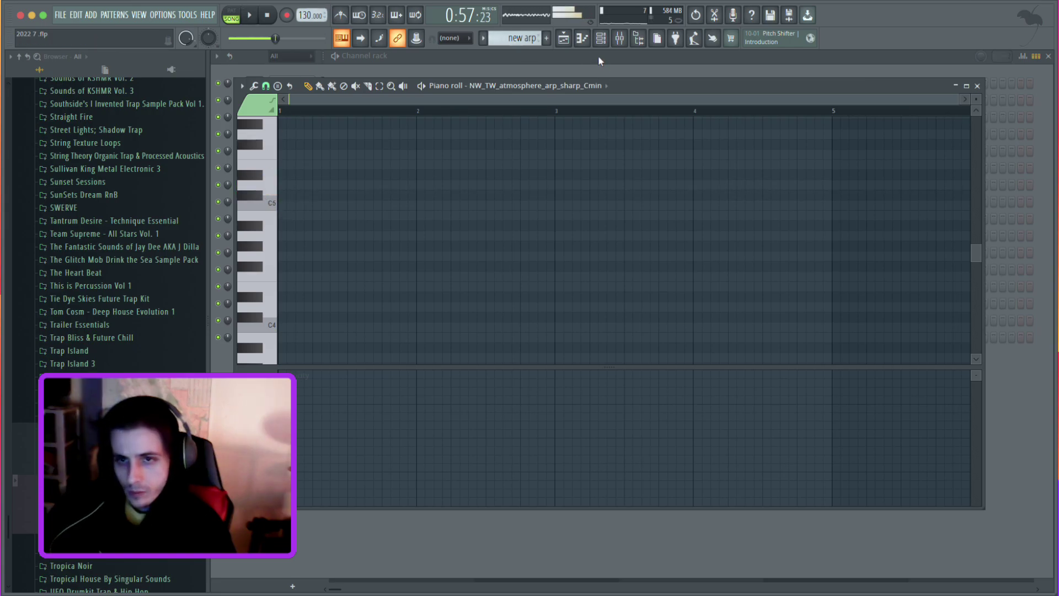
{"action": "key", "text": "F7"}
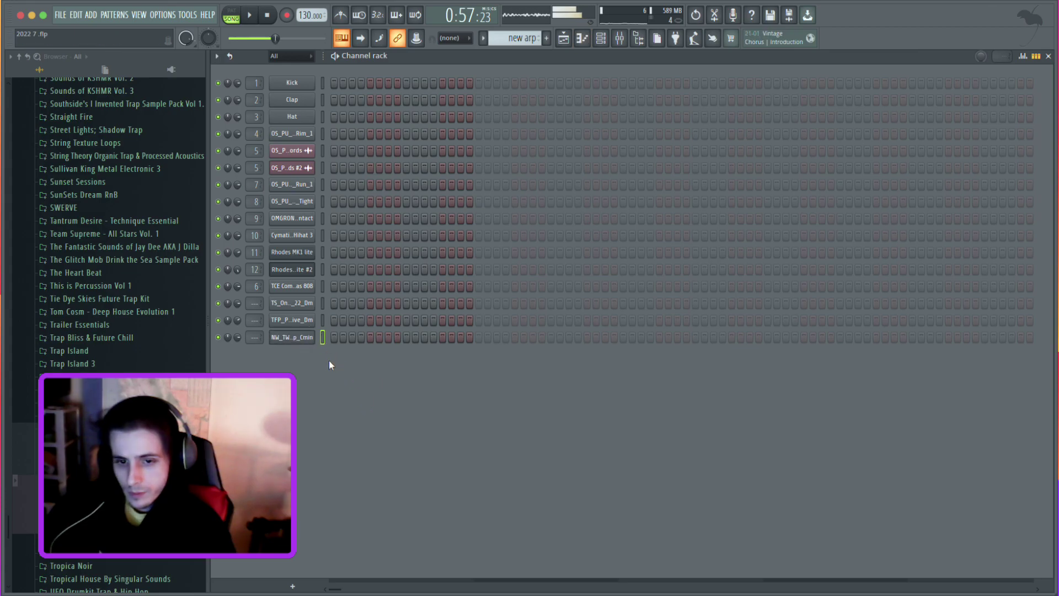
Audition the arp sample around C5 and place a new arp clip on Track 10 covering bars 1 to 8.
{"action": "key", "text": "F7"}
{"action": "left_click", "coordinate": [260, 204]}
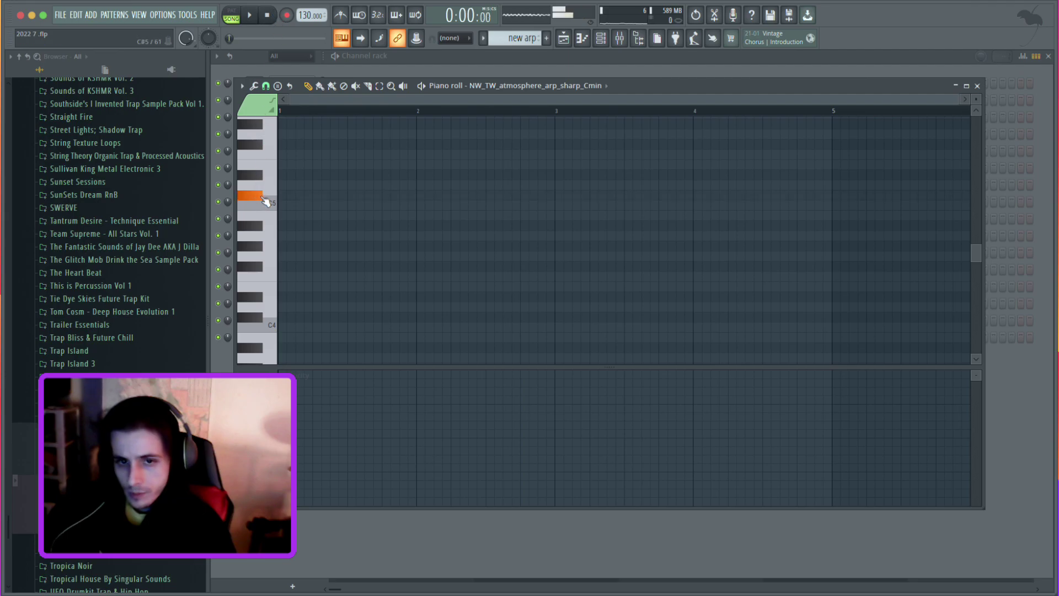
{"action": "scroll", "coordinate": [272, 220], "scroll_direction": "up", "scroll_amount": 2}
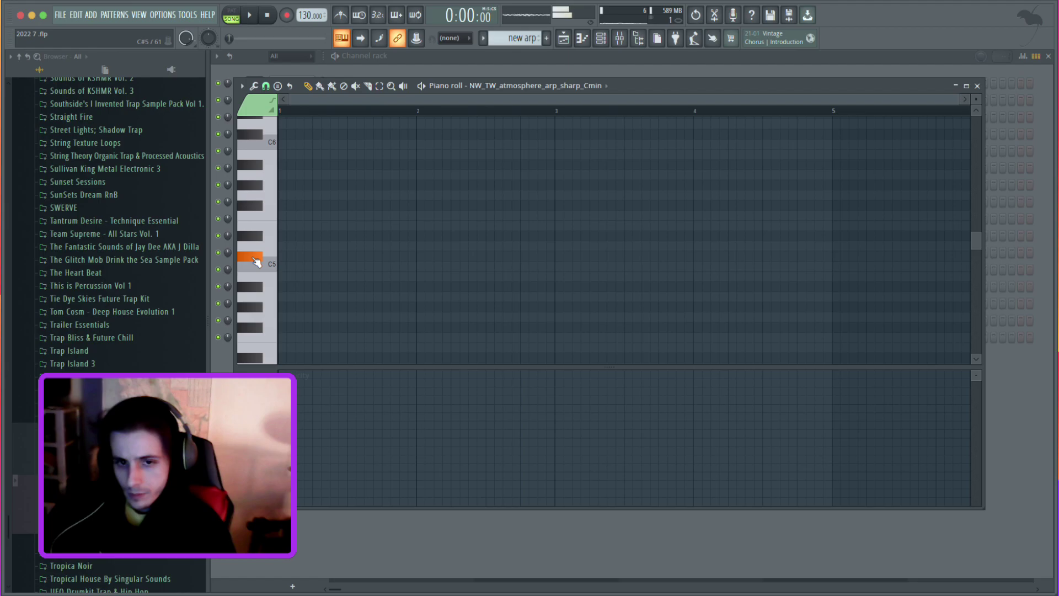
{"action": "left_click", "coordinate": [564, 38]}
{"action": "key", "text": "space"}
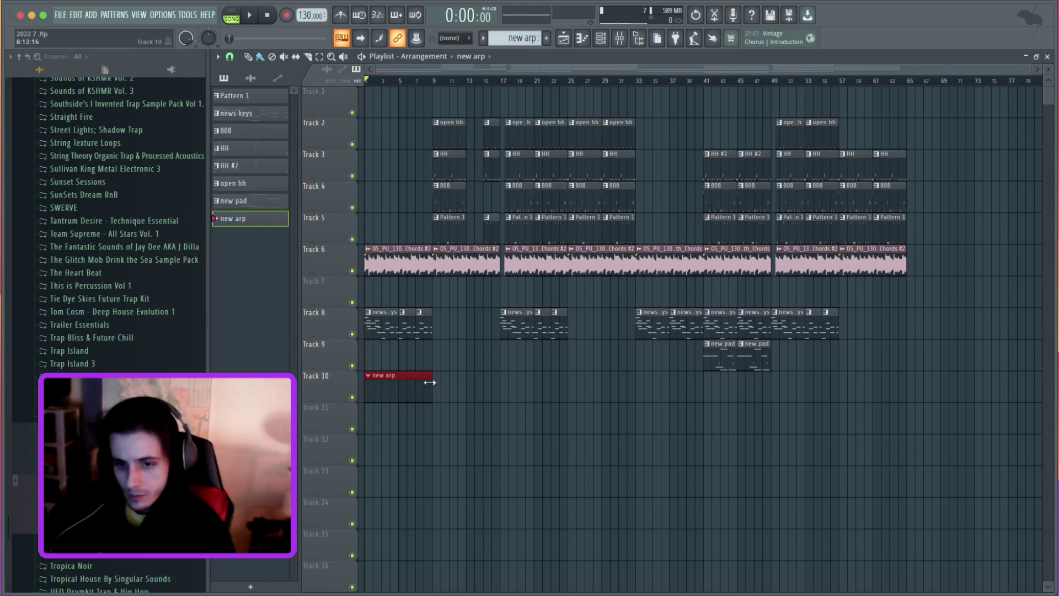
Add a short B3 note at the start of bar 1 in the arp part and check its pitch during playback.
{"action": "key", "text": "F6"}
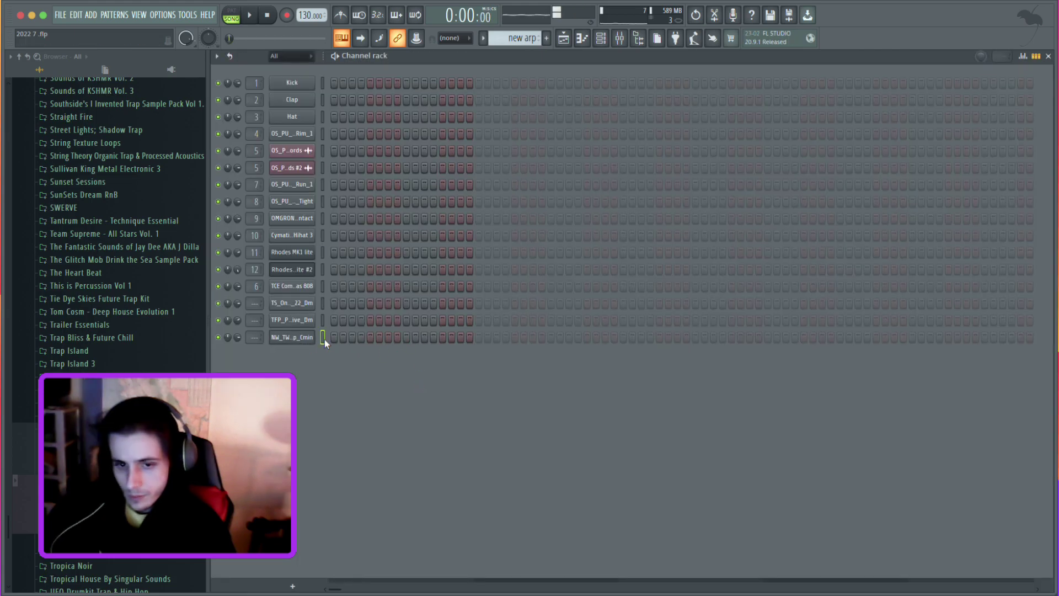
{"action": "key", "text": "F7"}
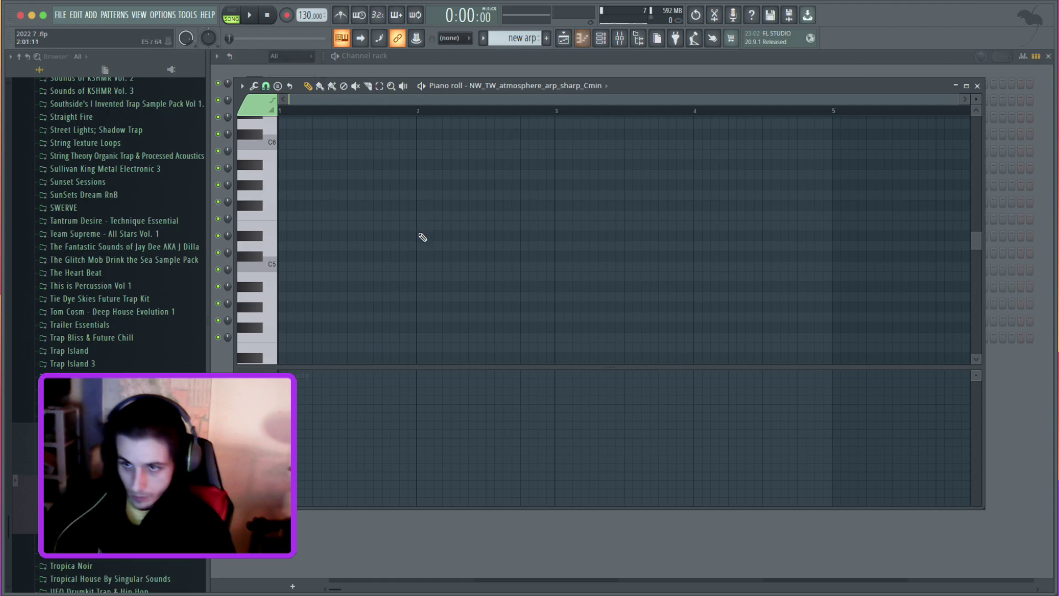
{"action": "key", "text": "space"}
{"action": "key", "text": "space"}
{"action": "scroll", "coordinate": [317, 276], "scroll_direction": "down", "scroll_amount": 2}
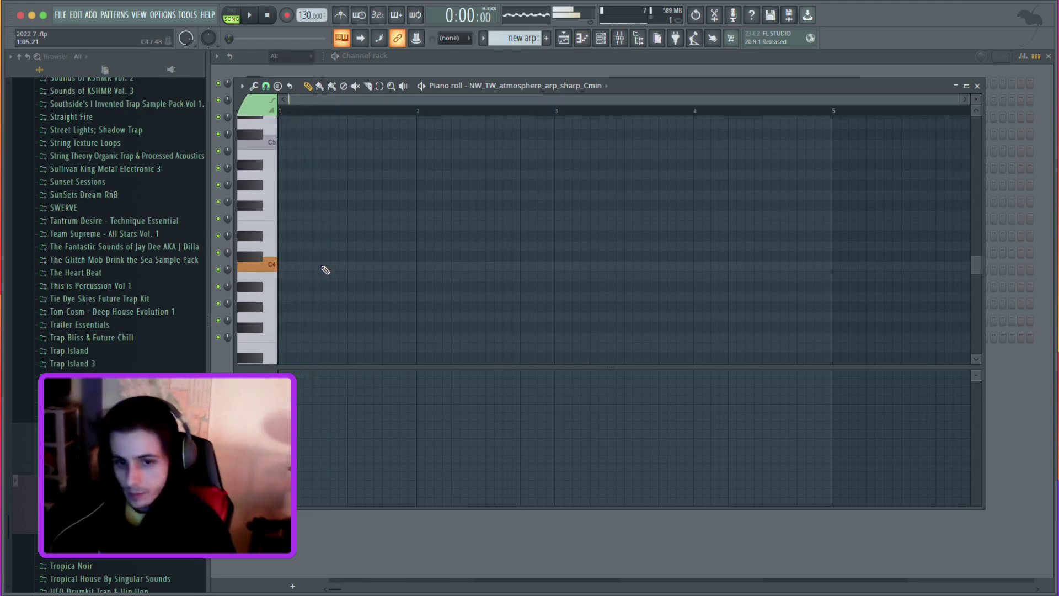
{"action": "left_click_drag", "start_coordinate": [311, 268], "coordinate": [246, 268]}
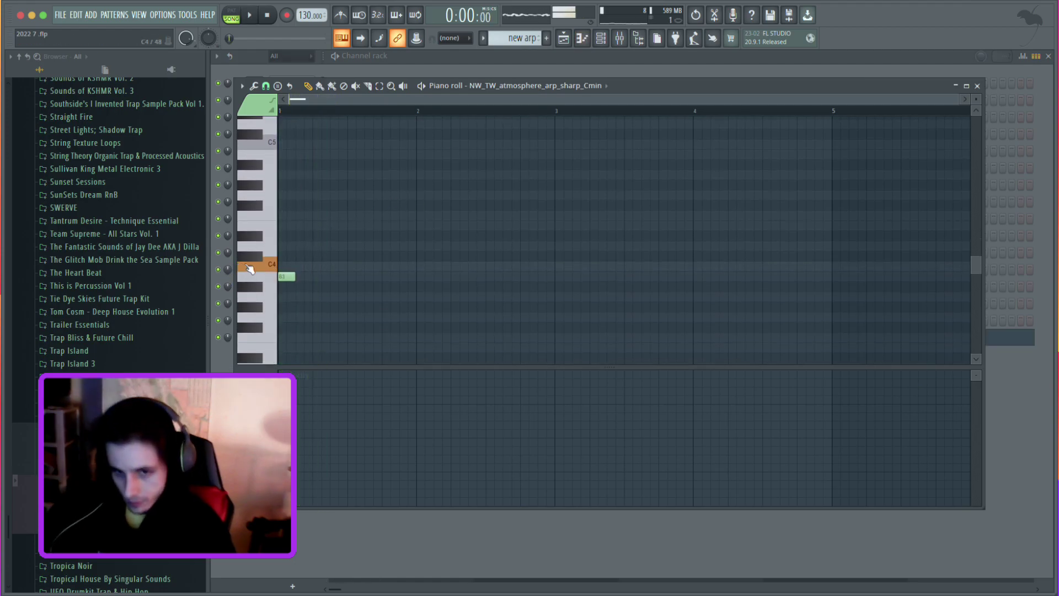
{"action": "key", "text": "space"}
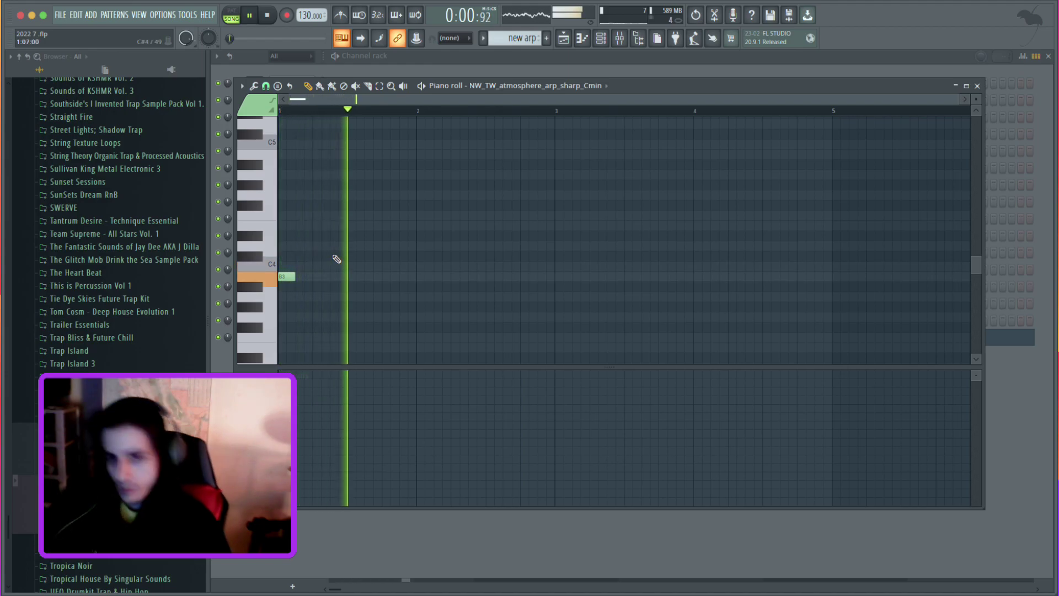
{"action": "key", "text": "space"}
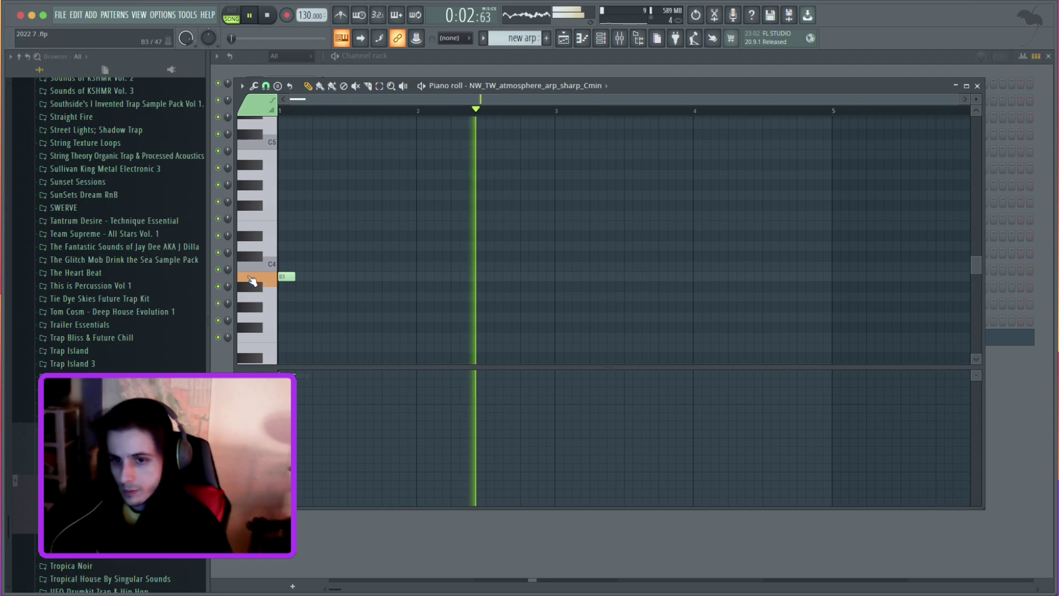
Add short arp notes at the start of three bars: B3 at bar 3, B4 at bar 4, and B3 at bar 5.
{"action": "left_click", "coordinate": [561, 277]}
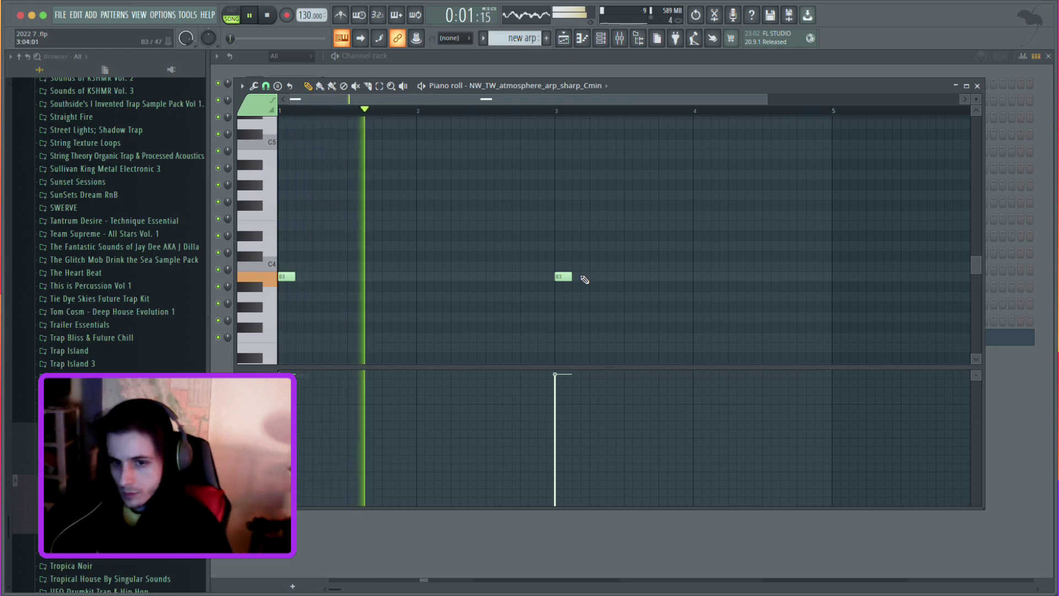
{"action": "scroll", "coordinate": [464, 201], "scroll_direction": "up", "scroll_amount": 1}
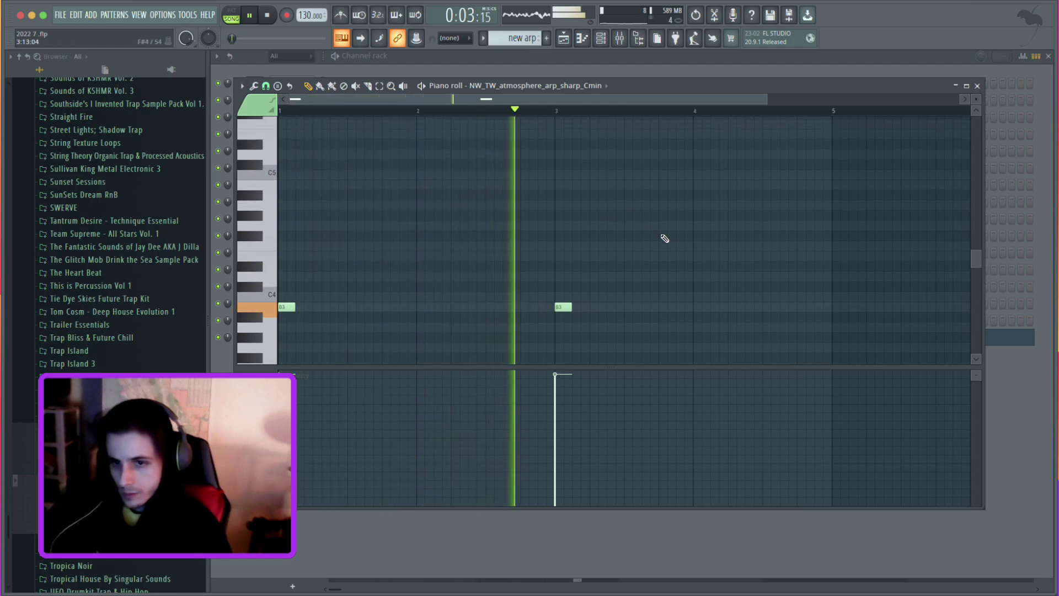
{"action": "left_click", "coordinate": [699, 184]}
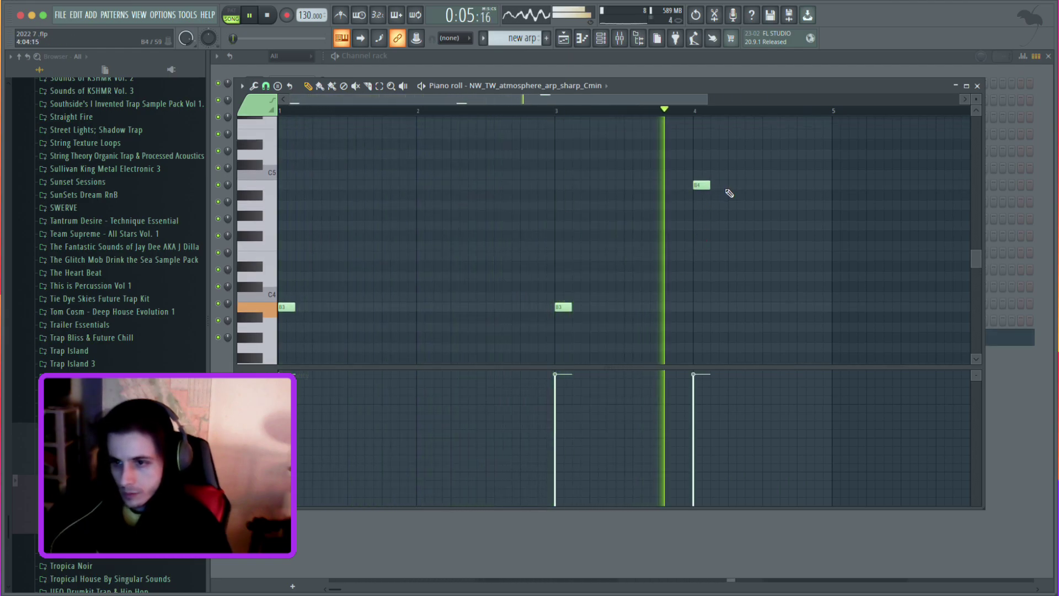
{"action": "left_click", "coordinate": [834, 307]}
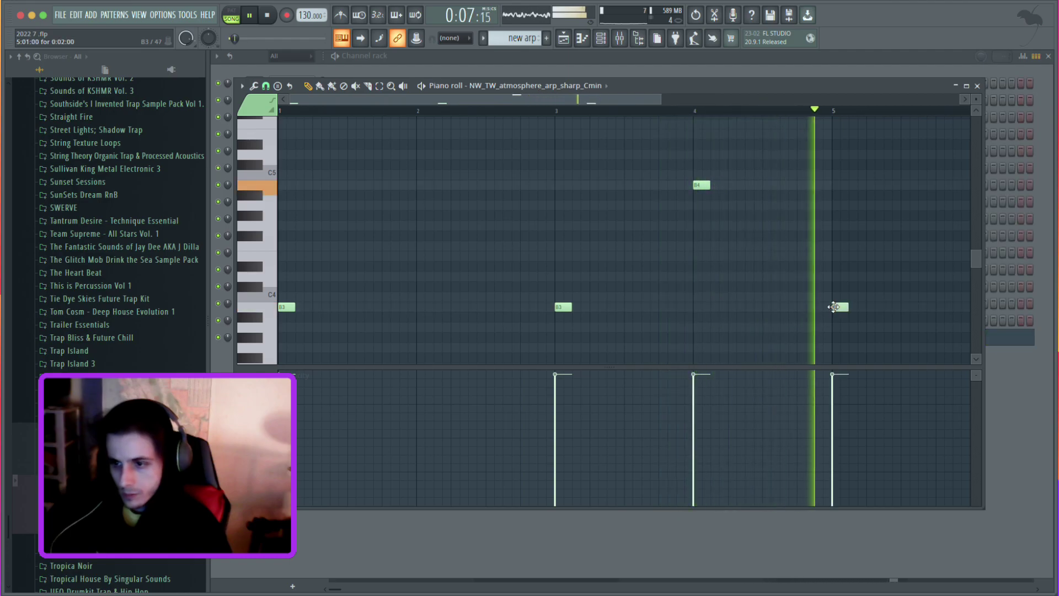
Play the arrangement from the start to hear the arp notes against the strings sample and keys.
{"action": "scroll", "coordinate": [852, 310], "scroll_direction": "down", "scroll_amount": 2}
{"action": "scroll", "coordinate": [848, 310], "scroll_direction": "down", "scroll_amount": 2}
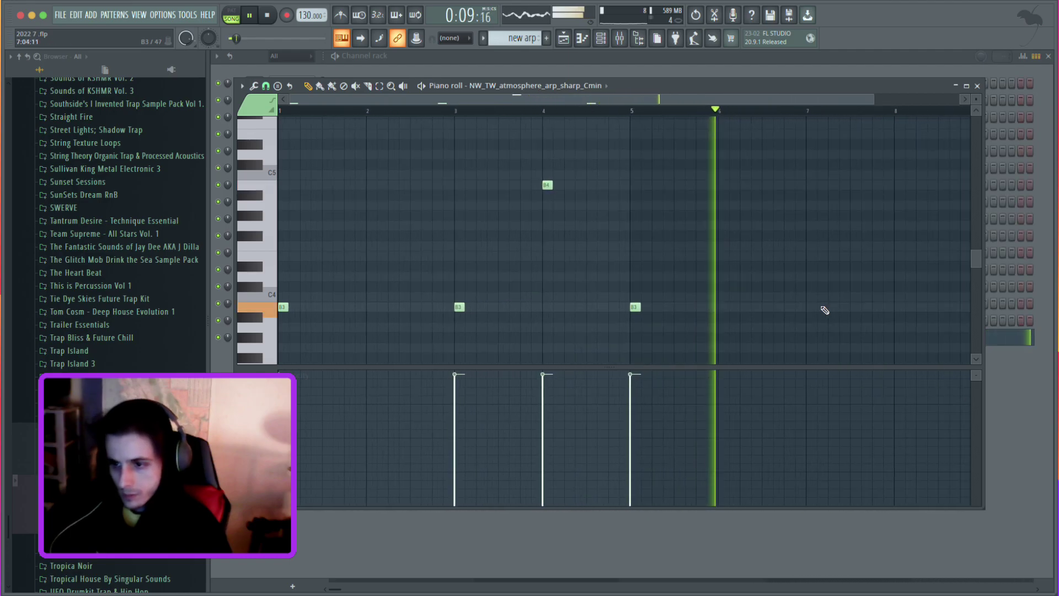
{"action": "key", "text": "space"}
{"action": "key", "text": "space"}
{"action": "left_click", "coordinate": [606, 39]}
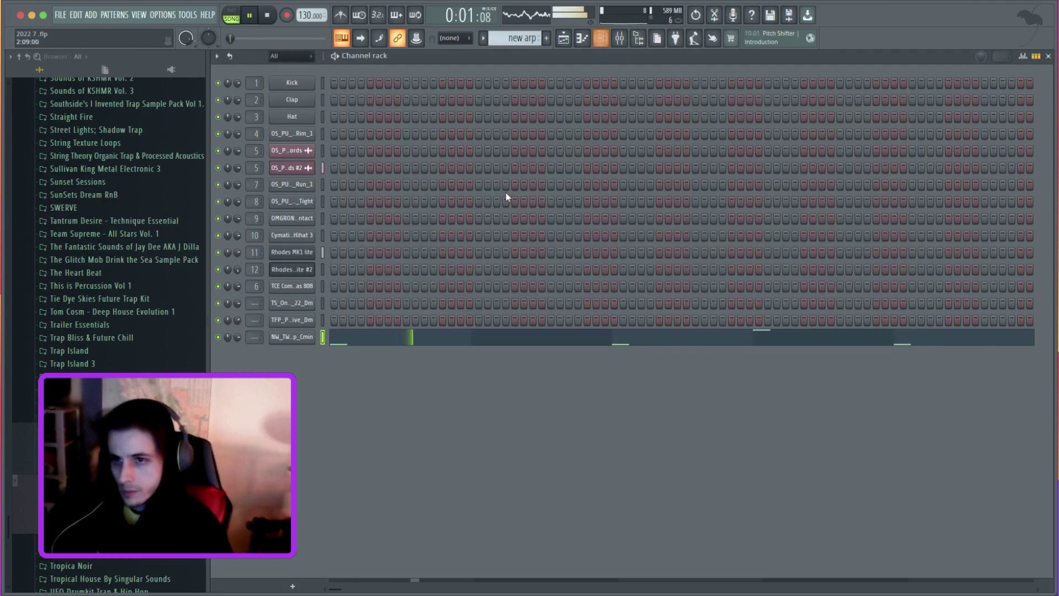
{"action": "left_click", "coordinate": [565, 40]}
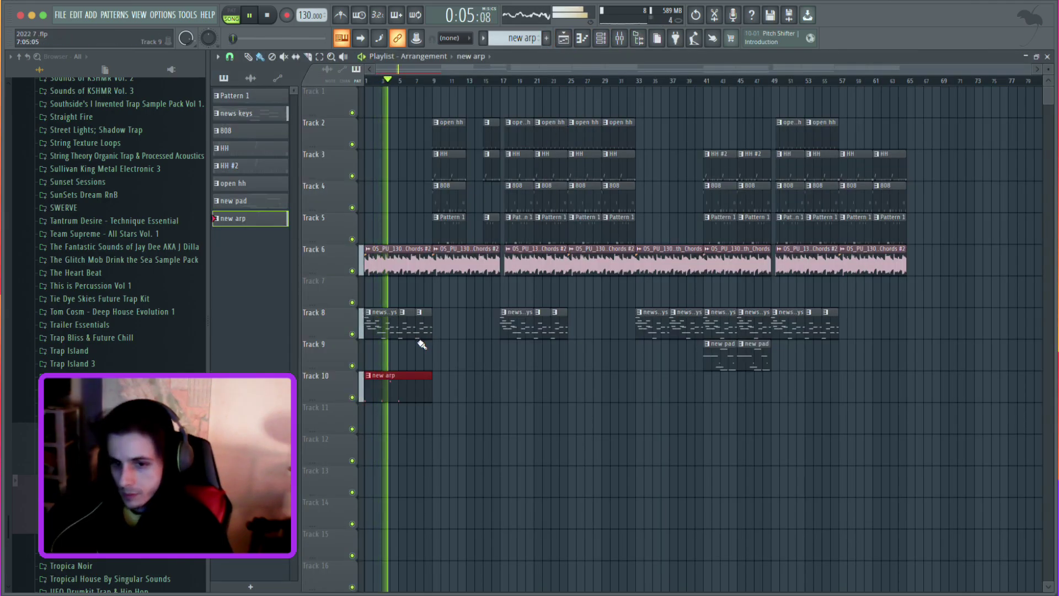
Try the bar 1 arp note at F4, C4 and G3 during playback, and return it to B3.
{"action": "double_click", "coordinate": [415, 394]}
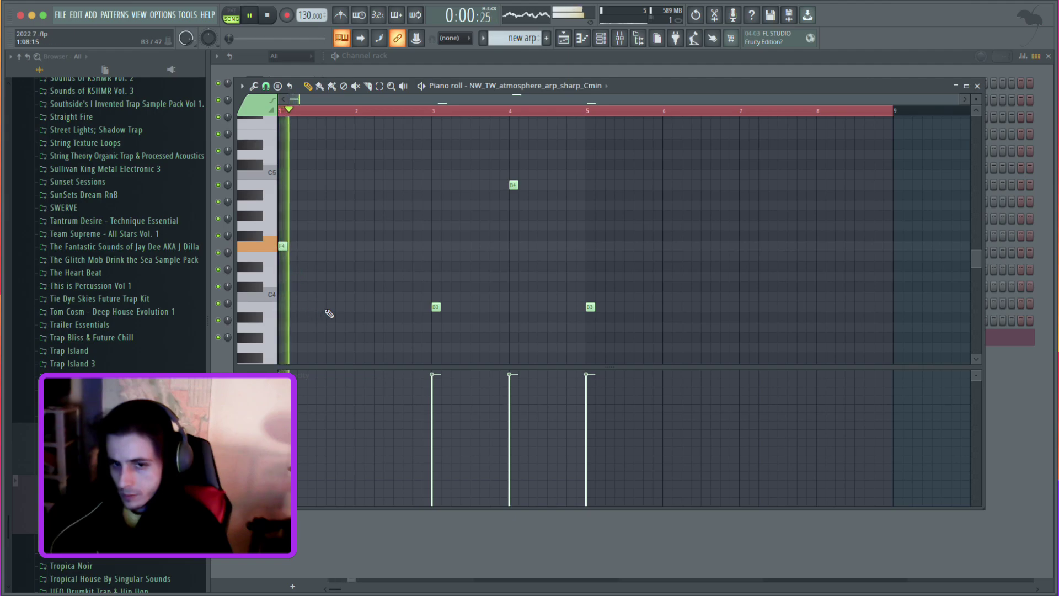
{"action": "key", "text": "space"}
{"action": "left_click_drag", "start_coordinate": [282, 246], "coordinate": [270, 302]}
{"action": "key", "text": "space"}
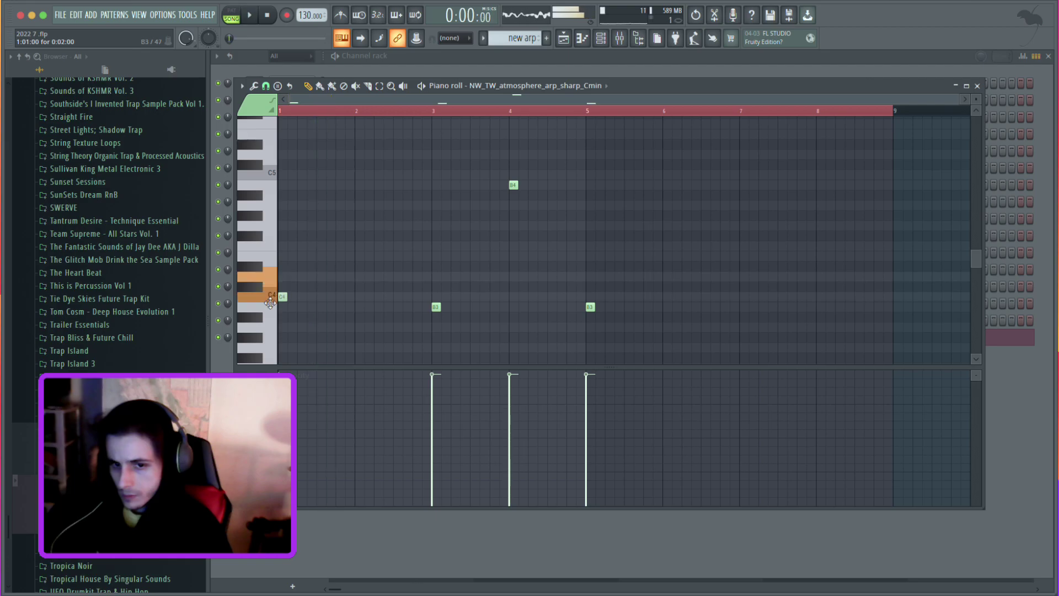
{"action": "key", "text": "space"}
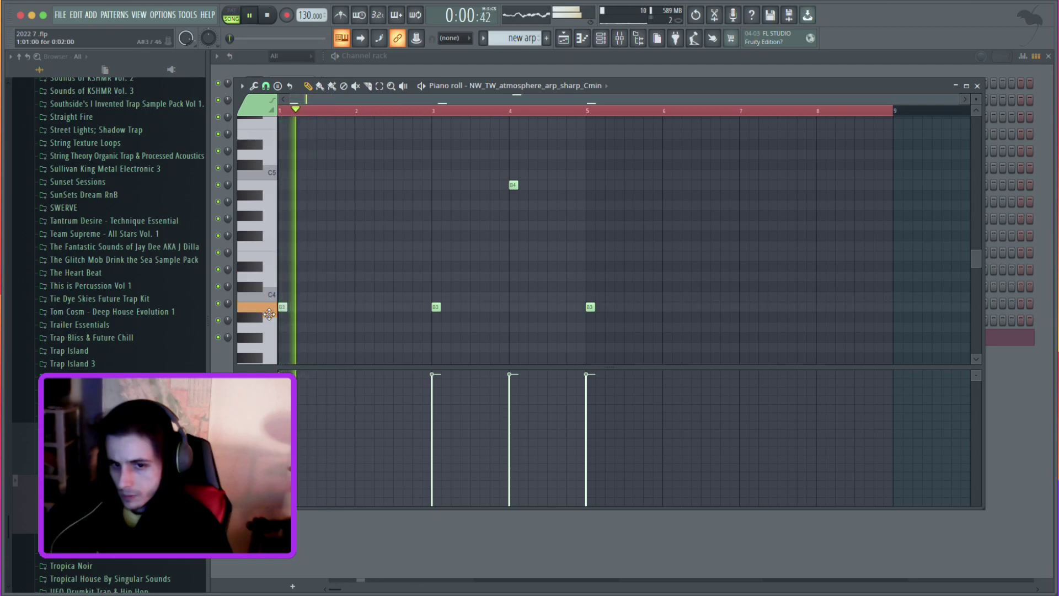
{"action": "key", "text": "space"}
{"action": "left_click_drag", "start_coordinate": [270, 313], "coordinate": [264, 354]}
{"action": "key", "text": "space"}
{"action": "key", "text": "space"}
{"action": "key", "text": "space"}
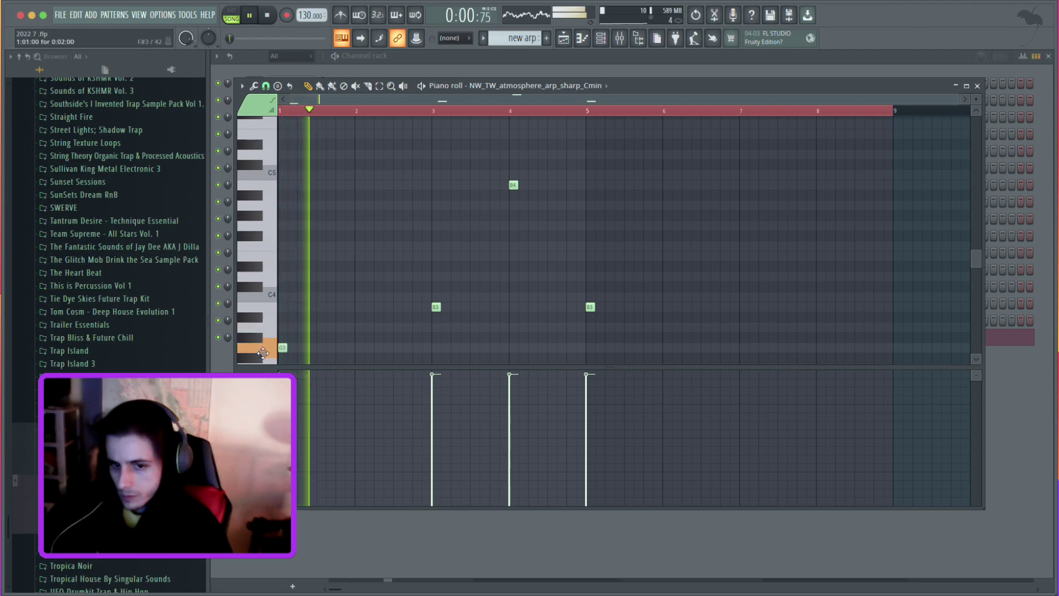
{"action": "scroll", "coordinate": [317, 303], "scroll_direction": "down", "scroll_amount": 6}
{"action": "left_click_drag", "start_coordinate": [282, 256], "coordinate": [264, 208]}
{"action": "key", "text": "space"}
{"action": "key", "text": "space"}
{"action": "scroll", "coordinate": [298, 220], "scroll_direction": "up", "scroll_amount": 6}
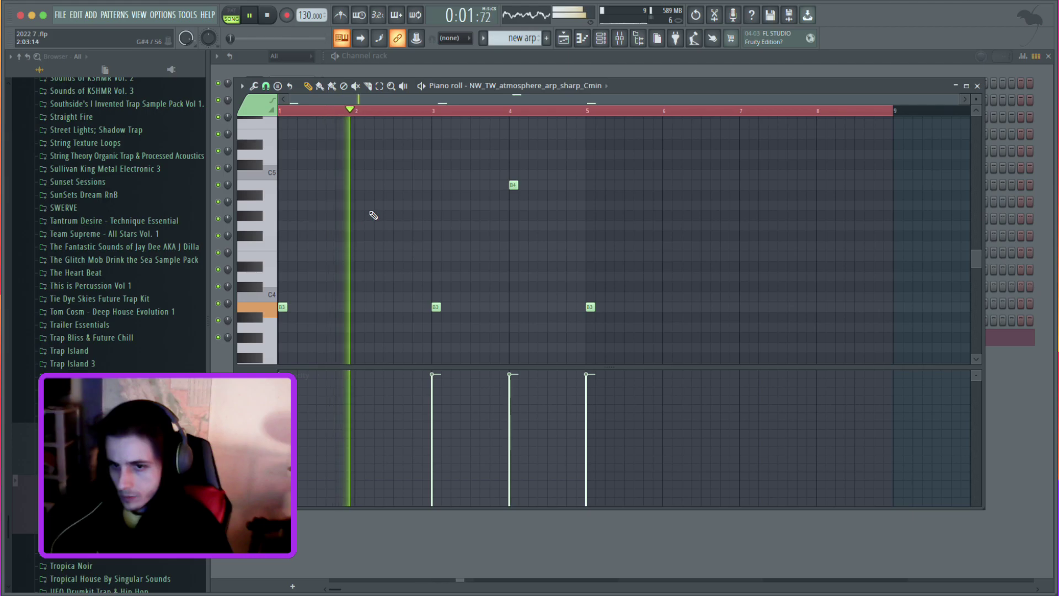
Move the new arp clip on Track 10 to start at bar 9.
{"action": "left_click", "coordinate": [977, 86]}
{"action": "key", "text": "space"}
{"action": "left_click", "coordinate": [564, 38]}
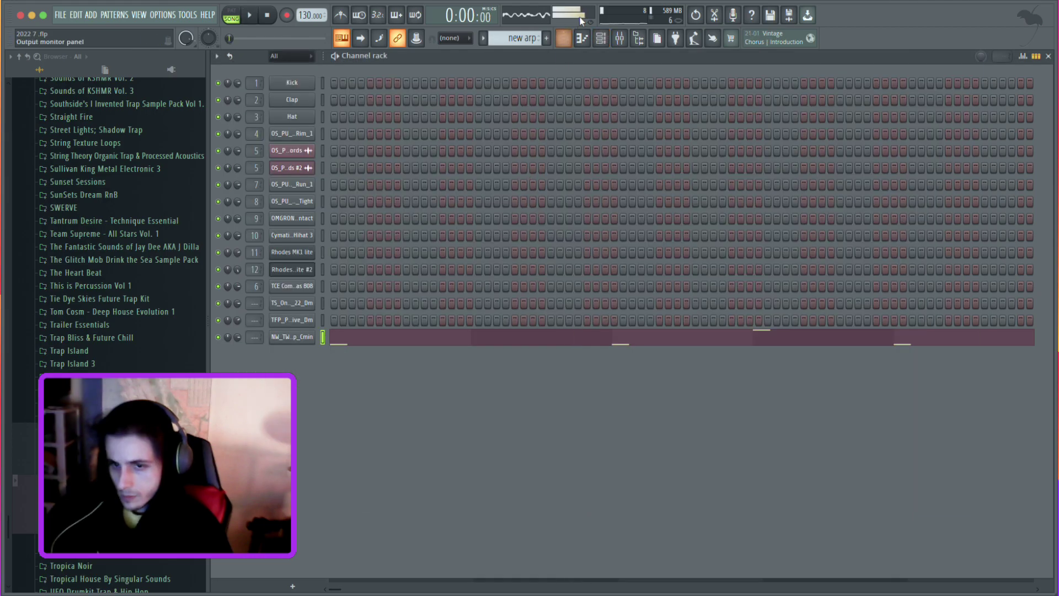
{"action": "left_click_drag", "start_coordinate": [419, 387], "coordinate": [471, 383]}
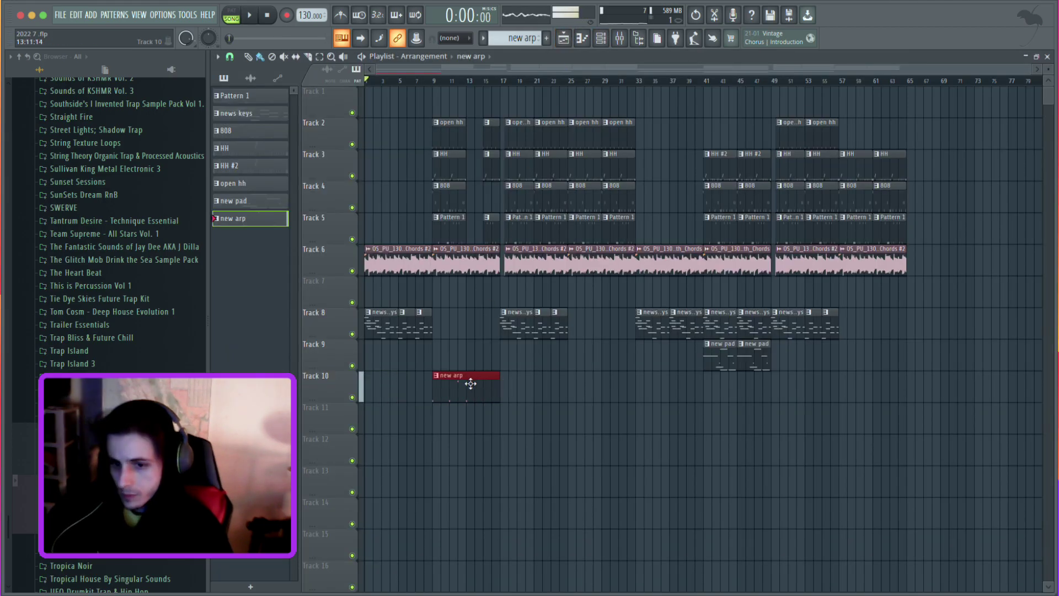
Mute Track 6 and add short B3 arp notes at bar 7, bar 8 and the end of bar 8, dropping the last note's velocity to minimum.
{"action": "left_click", "coordinate": [353, 271]}
{"action": "key", "text": "space"}
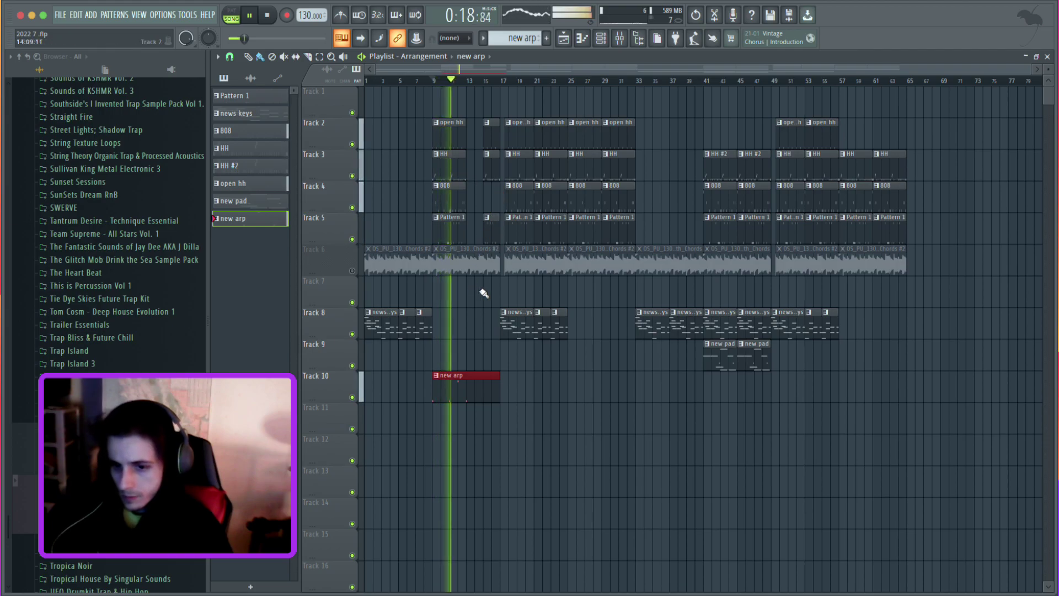
{"action": "double_click", "coordinate": [484, 390]}
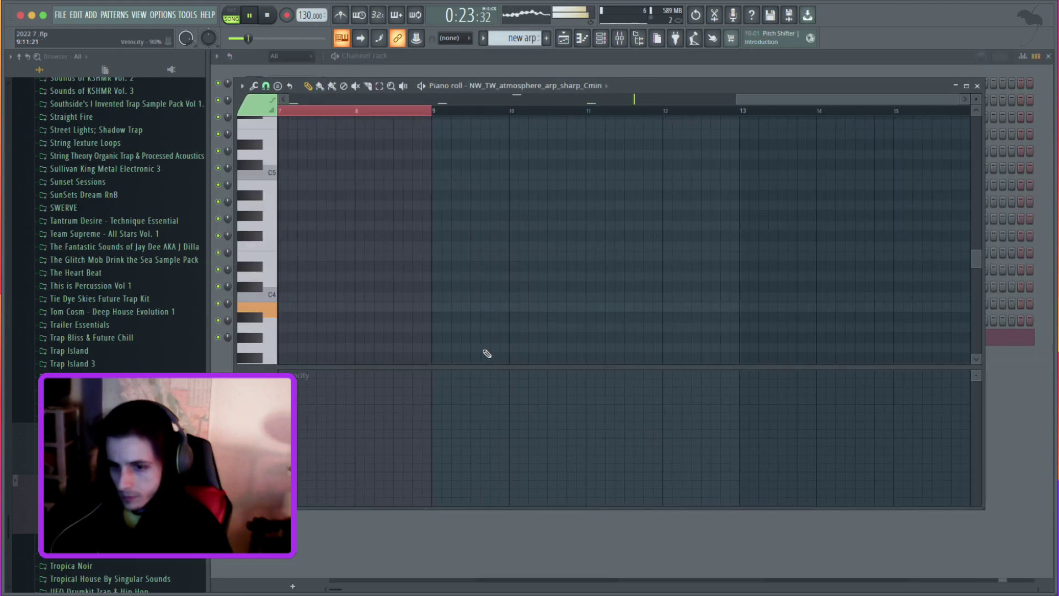
{"action": "left_click", "coordinate": [744, 310]}
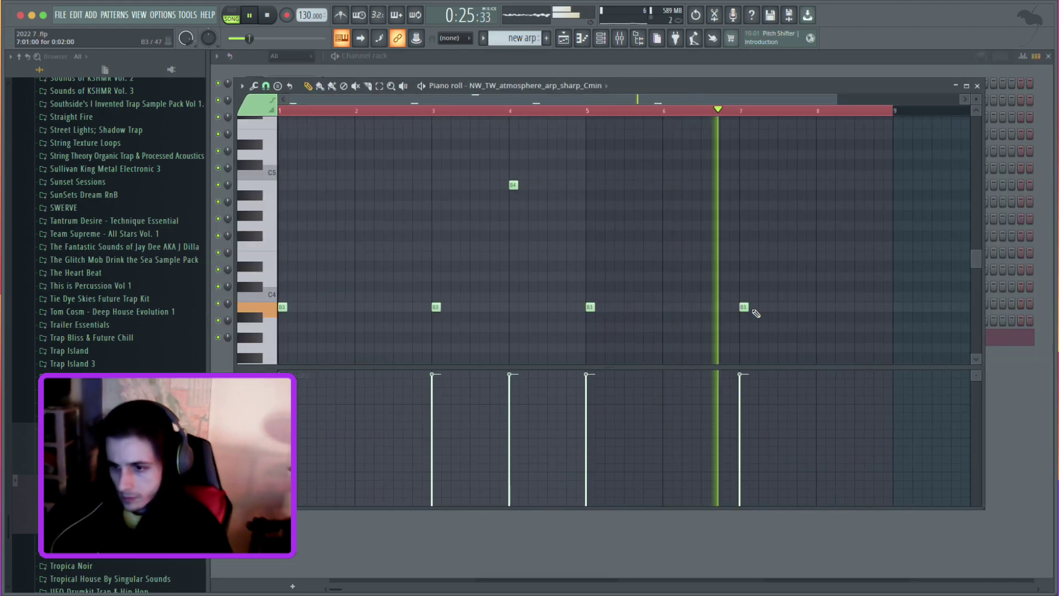
{"action": "left_click", "coordinate": [820, 310]}
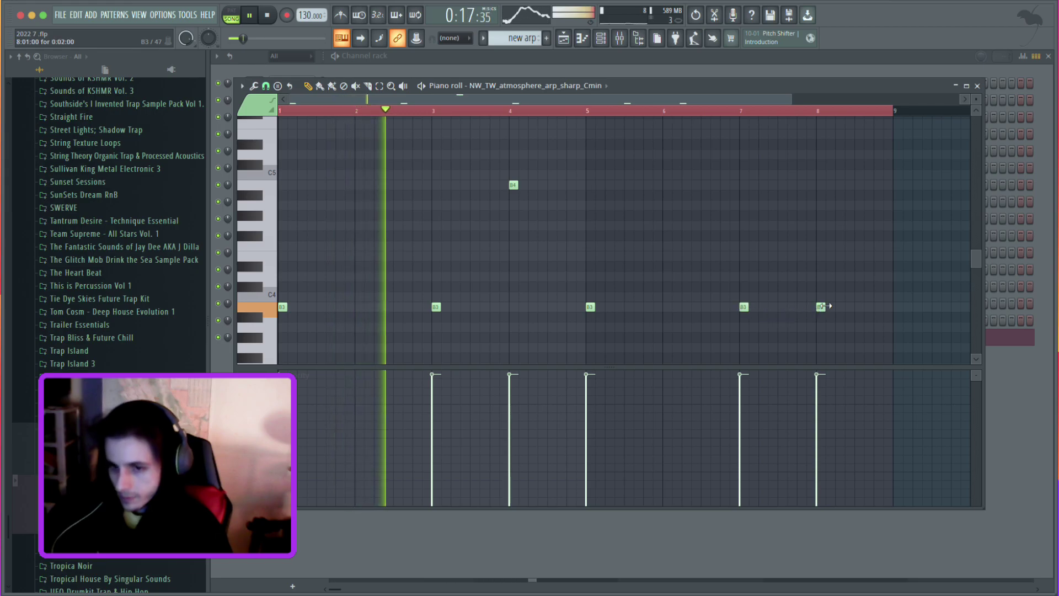
{"action": "left_click", "coordinate": [888, 308]}
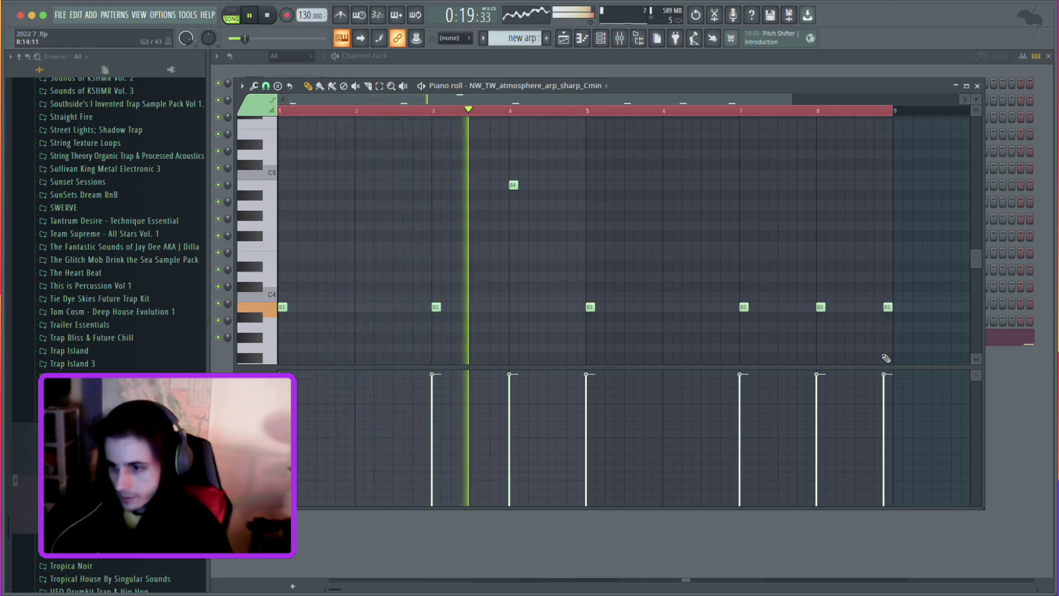
{"action": "left_click_drag", "start_coordinate": [889, 379], "coordinate": [892, 575]}
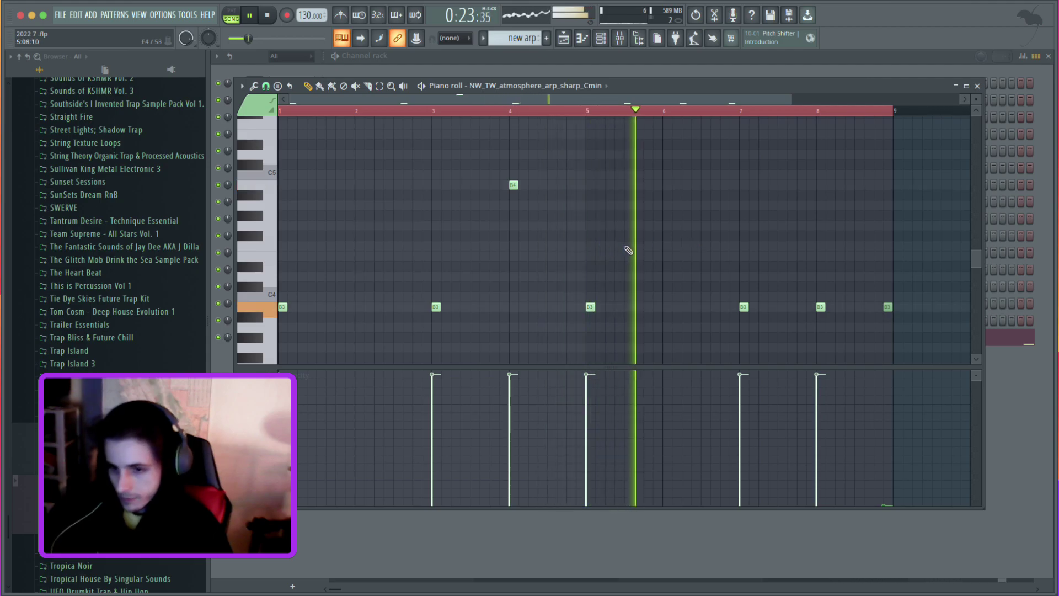
Try a duplicate of the new arp clip at bar 17 on Track 10 during playback.
{"action": "left_click", "coordinate": [601, 38]}
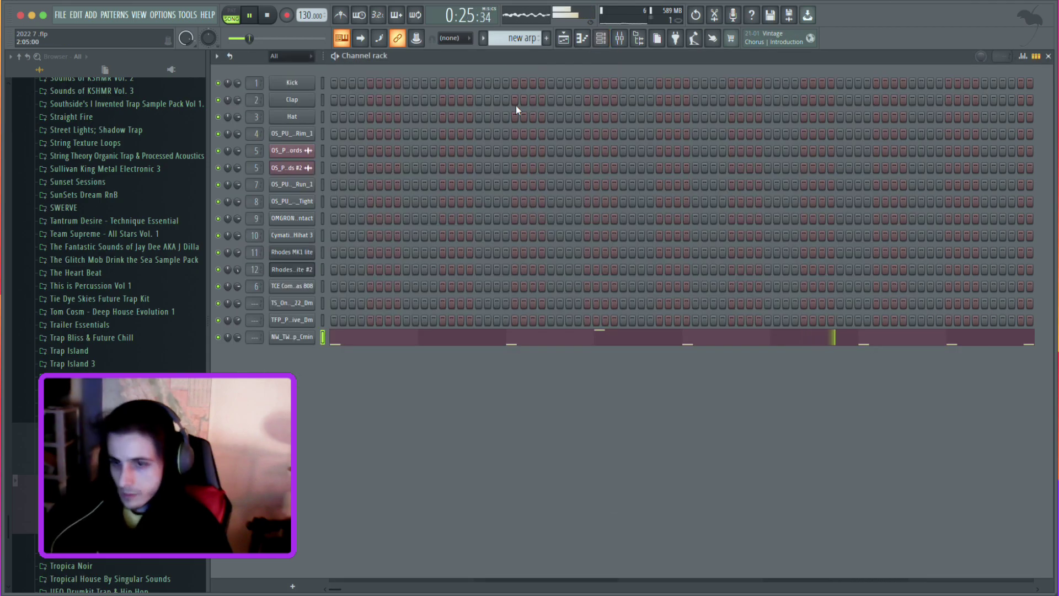
{"action": "left_click", "coordinate": [564, 38]}
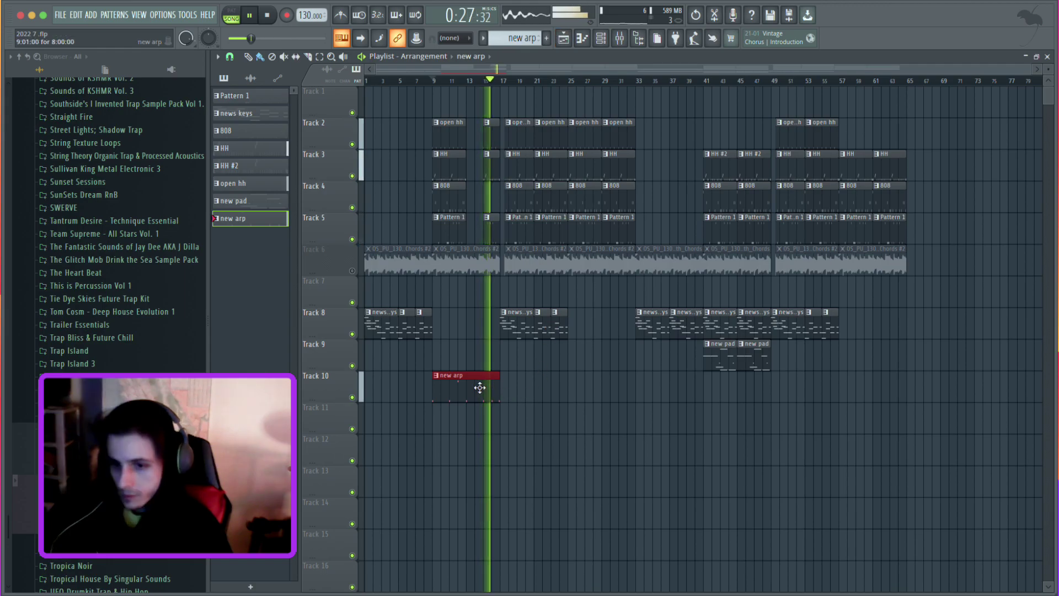
{"action": "key", "text": "ctrl+b"}
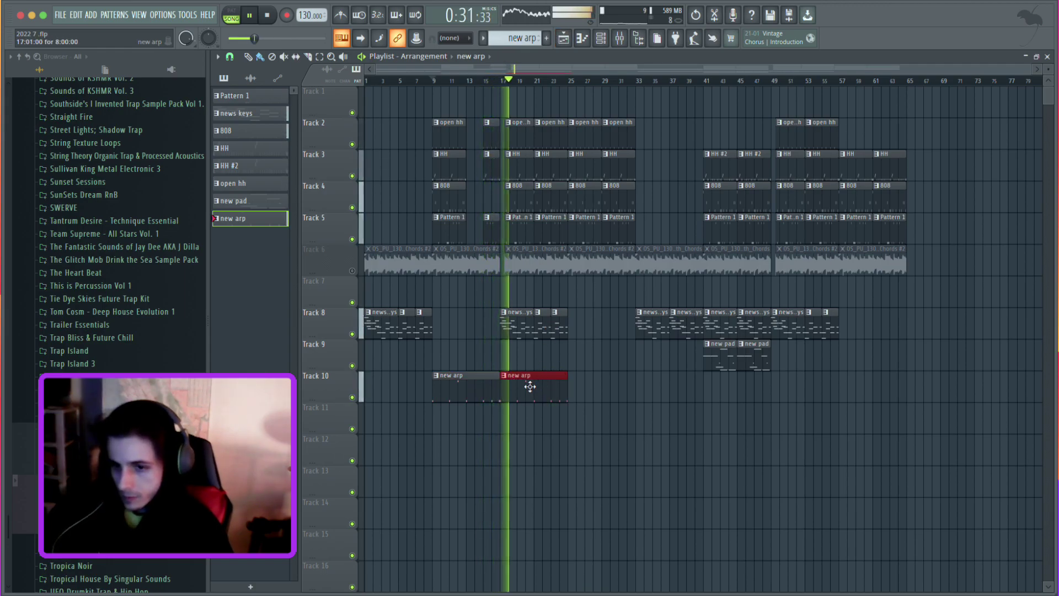
{"action": "key", "text": "space"}
{"action": "key", "text": "space"}
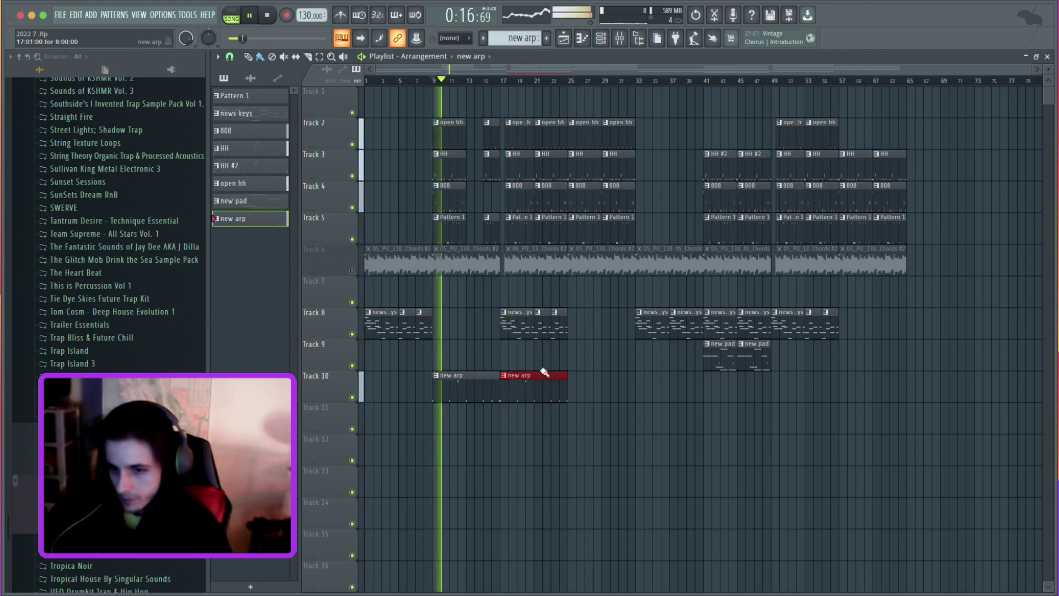
{"action": "right_click", "coordinate": [530, 386]}
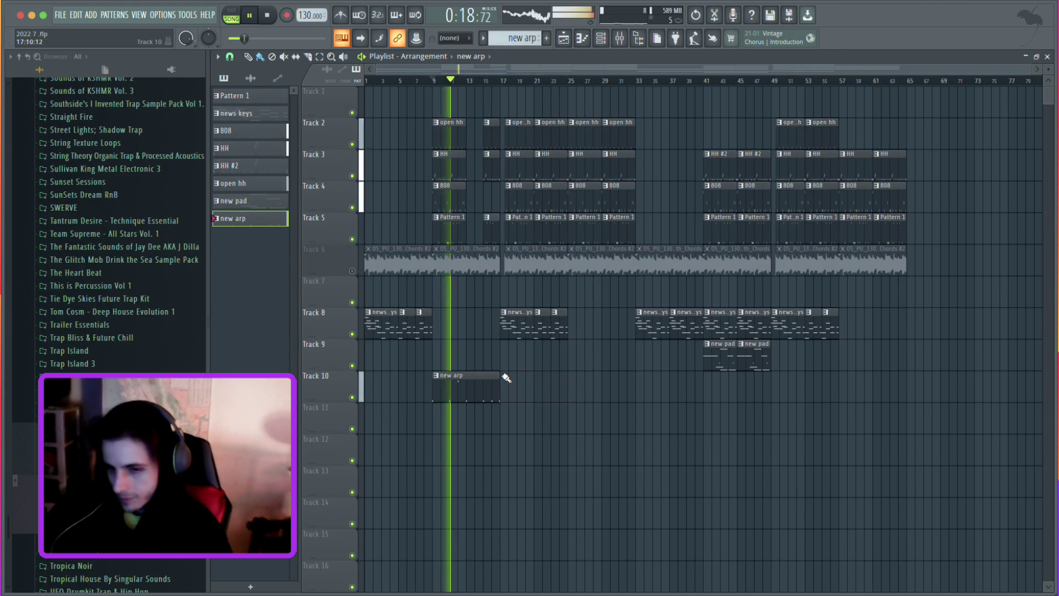
Move the new arp clip on Track 10 to bar 1 and lower its bar 4 note an octave to B3.
{"action": "key", "text": "space"}
{"action": "left_click_drag", "start_coordinate": [446, 397], "coordinate": [395, 396]}
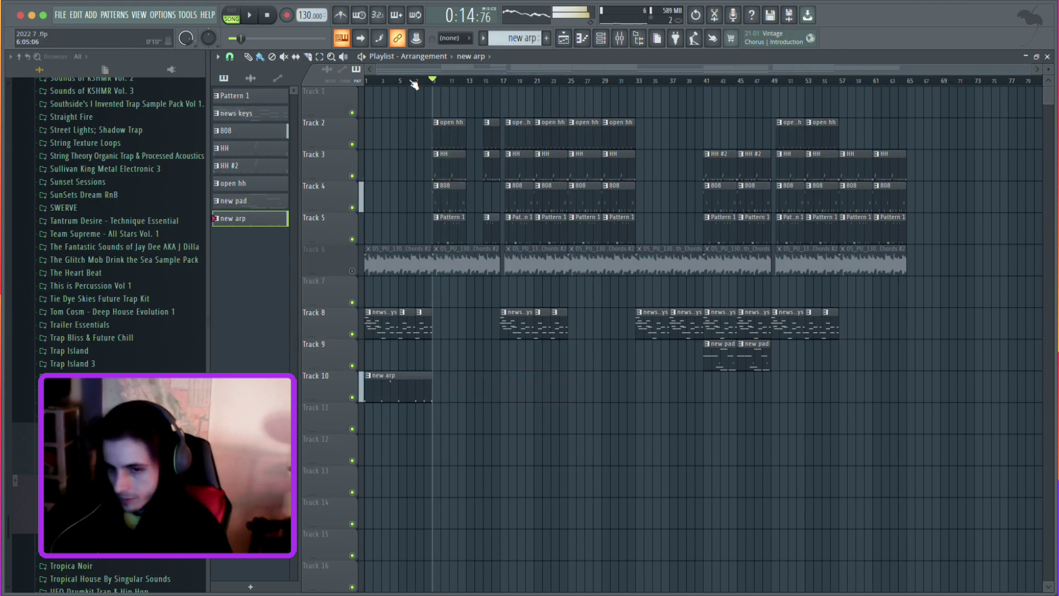
{"action": "double_click", "coordinate": [378, 381]}
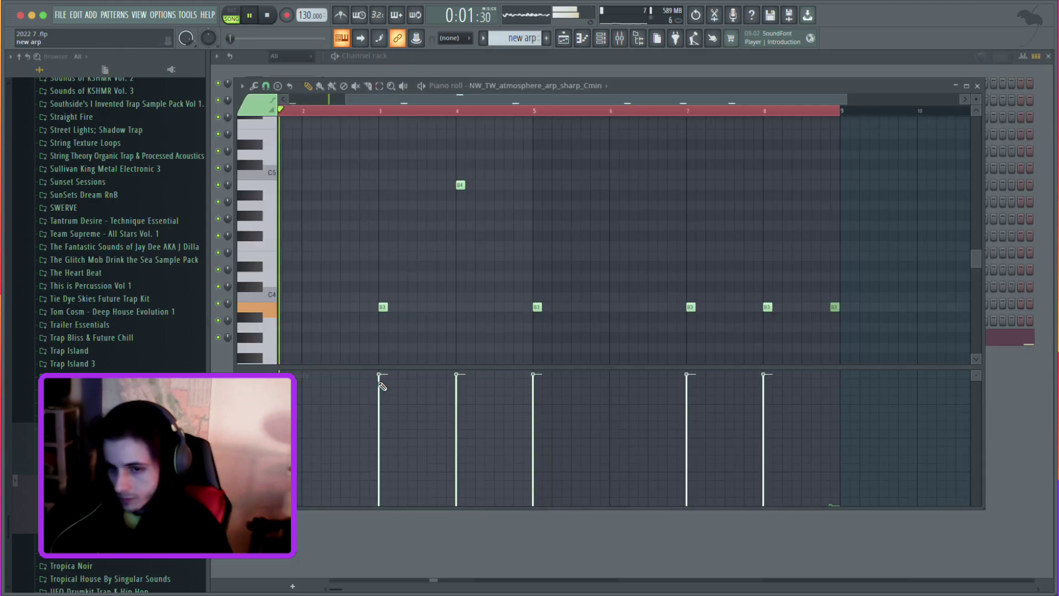
{"action": "left_click", "coordinate": [601, 38]}
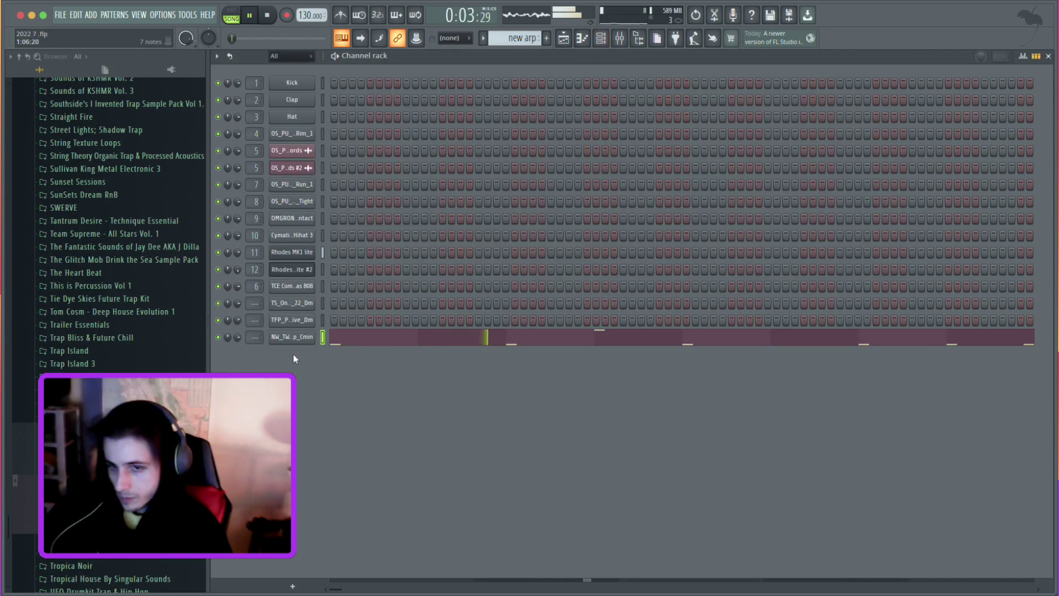
{"action": "left_click", "coordinate": [301, 338]}
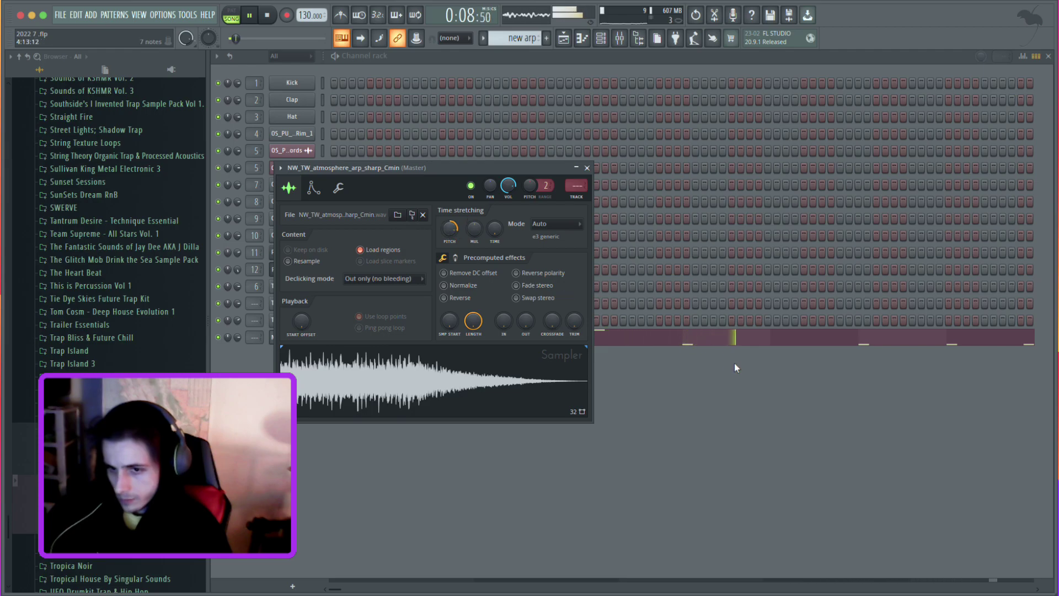
{"action": "left_click", "coordinate": [657, 340]}
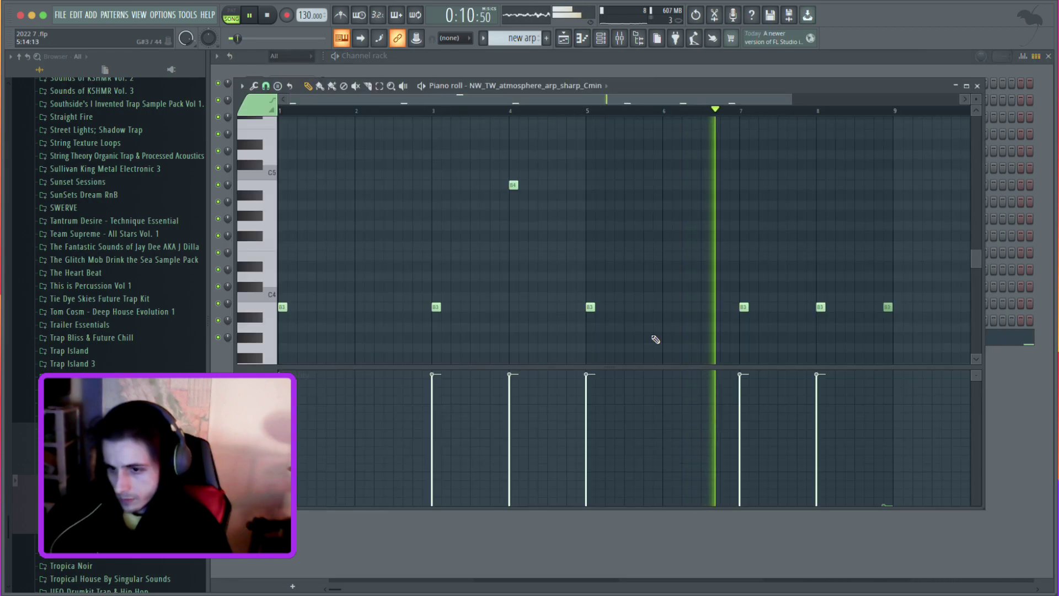
{"action": "left_click_drag", "start_coordinate": [513, 186], "coordinate": [514, 307]}
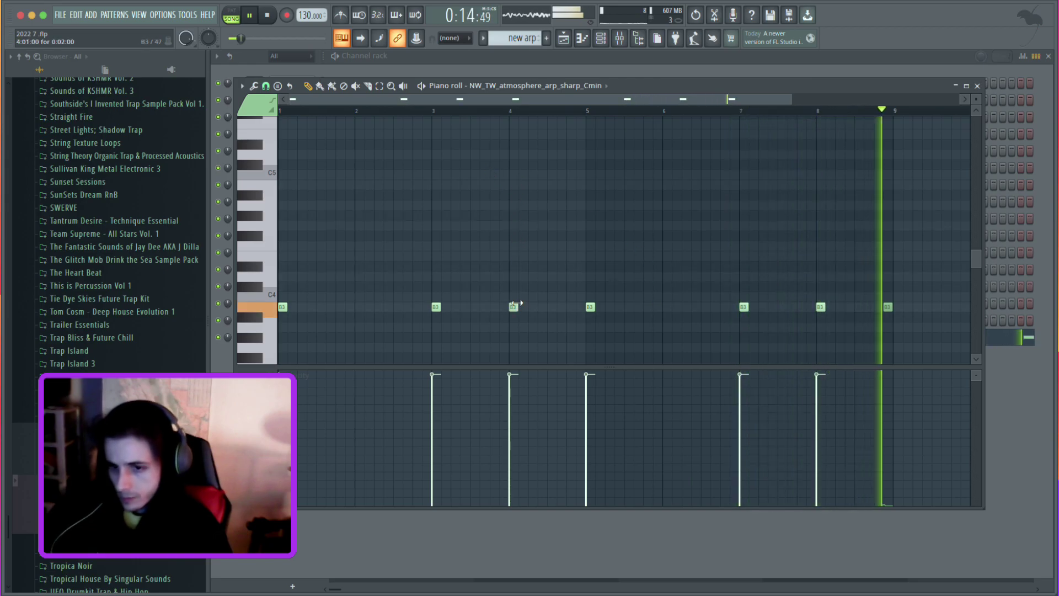
Add new arp clips at bars 9 and 17 on Track 10, comparing playback with Track 6 on and muted.
{"action": "left_click", "coordinate": [564, 38]}
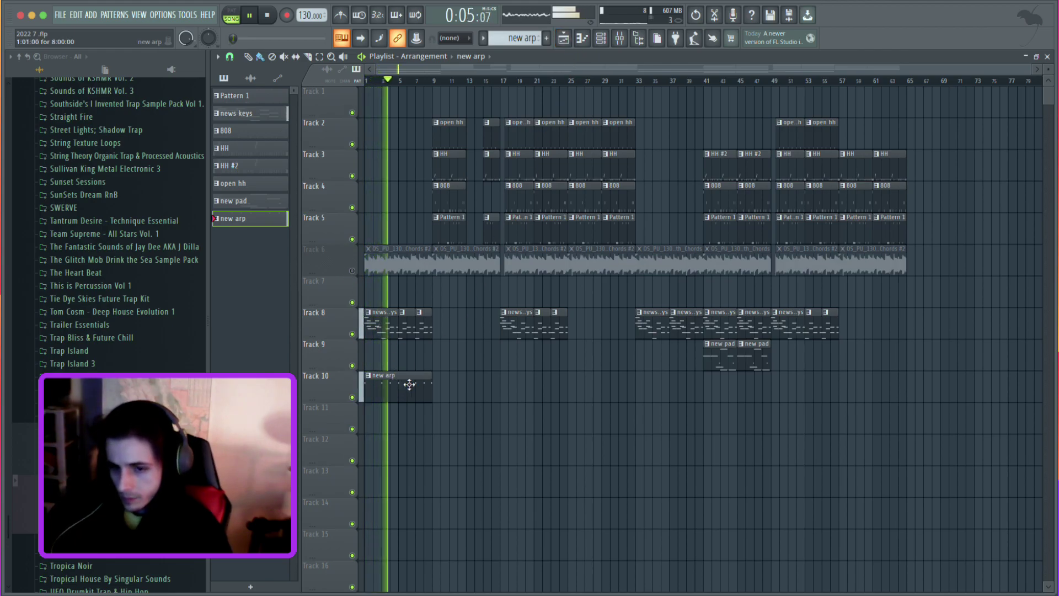
{"action": "left_click", "coordinate": [445, 380]}
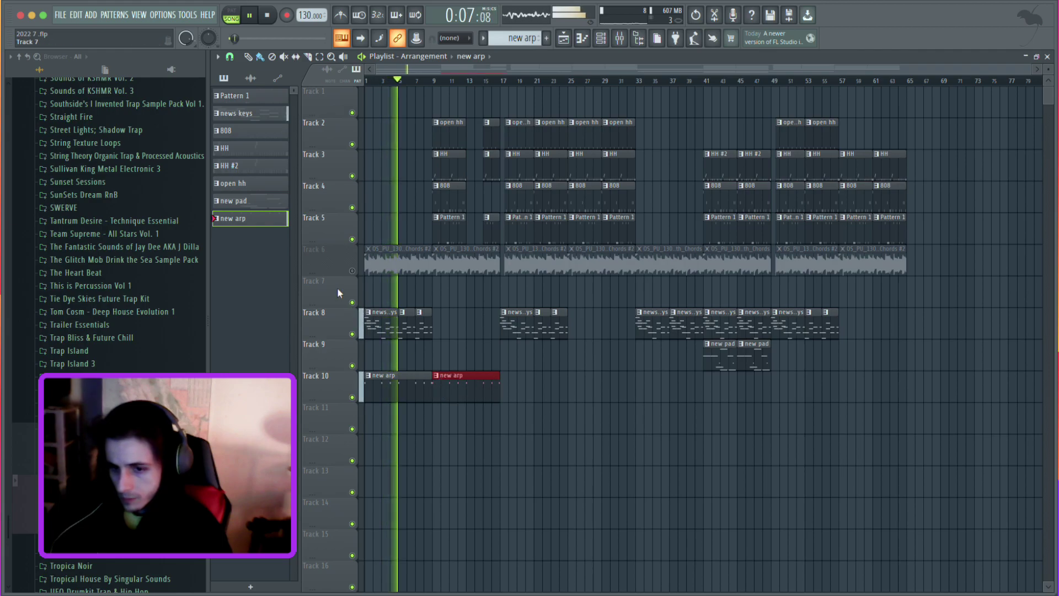
{"action": "left_click", "coordinate": [353, 271]}
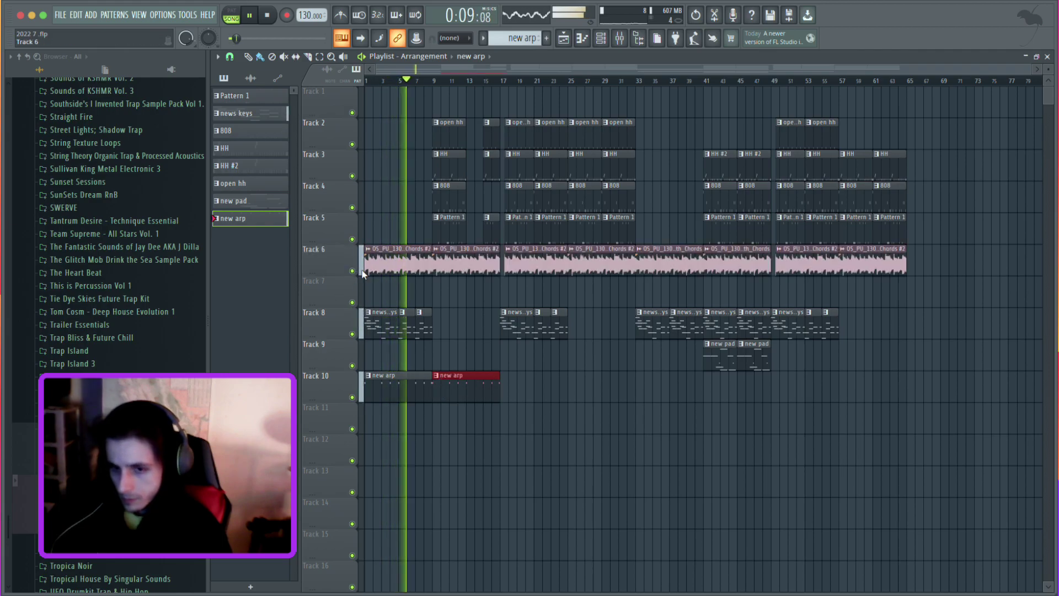
{"action": "left_click", "coordinate": [354, 271]}
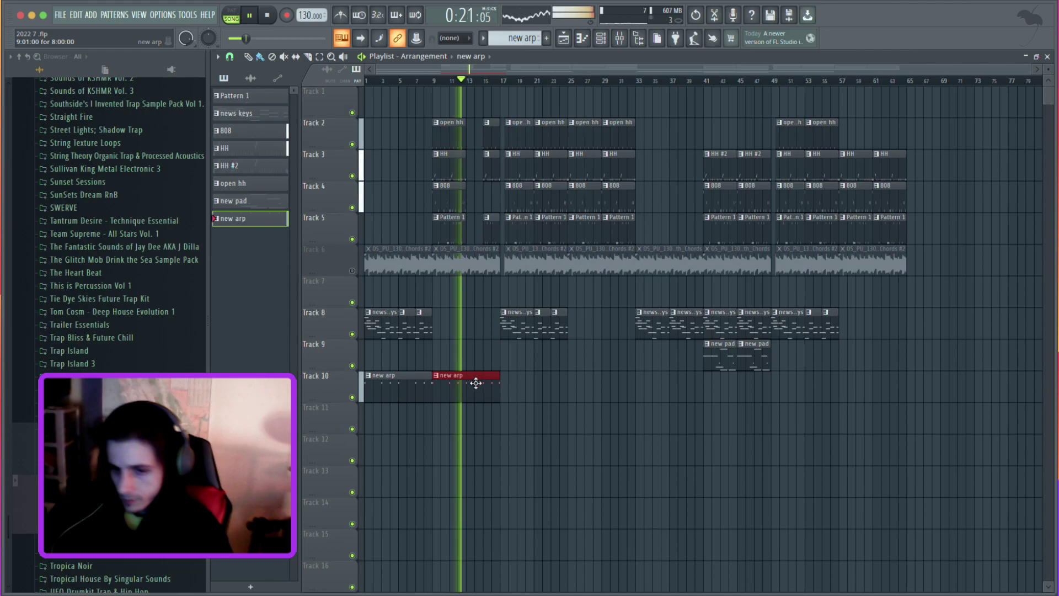
{"action": "left_click", "coordinate": [504, 386]}
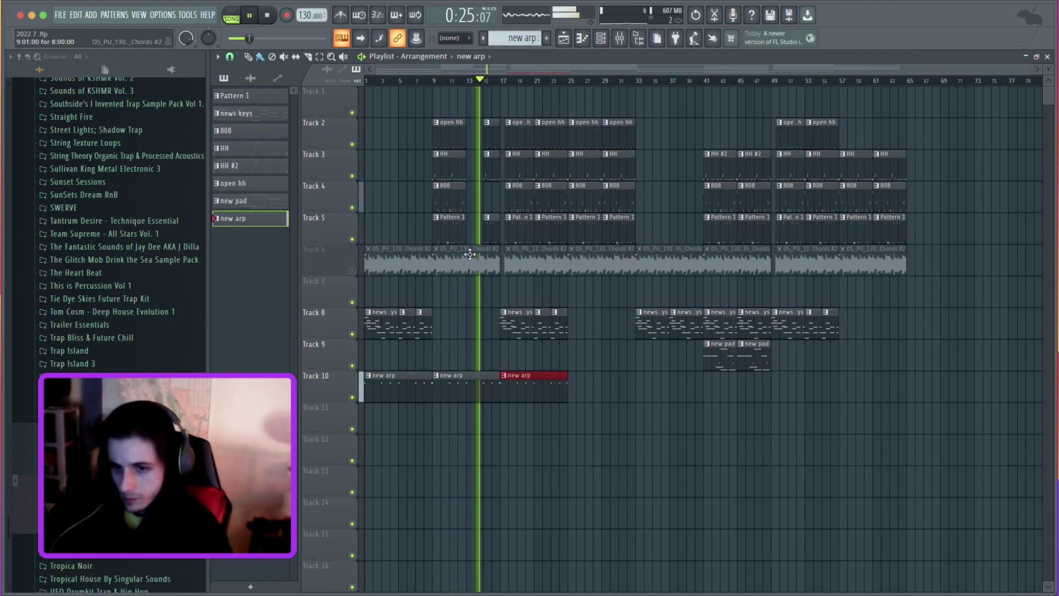
Stop playback, unmute Track 6 and select its first Chopped Synth Chords #2 clip.
{"action": "left_click", "coordinate": [352, 271]}
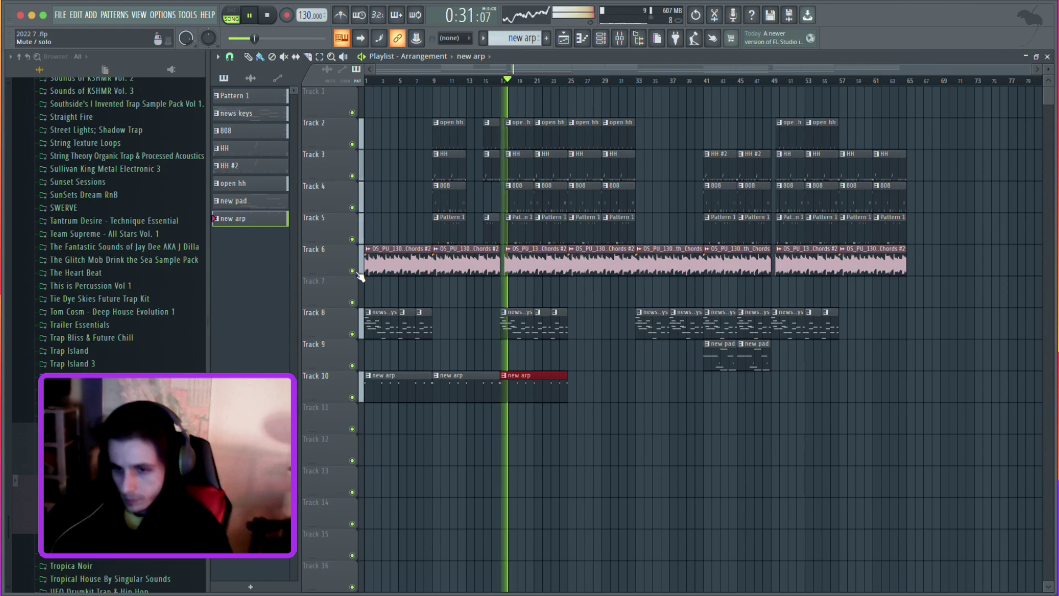
{"action": "left_click", "coordinate": [353, 271]}
{"action": "key", "text": "space"}
{"action": "left_click", "coordinate": [380, 249]}
{"action": "left_click", "coordinate": [353, 271]}
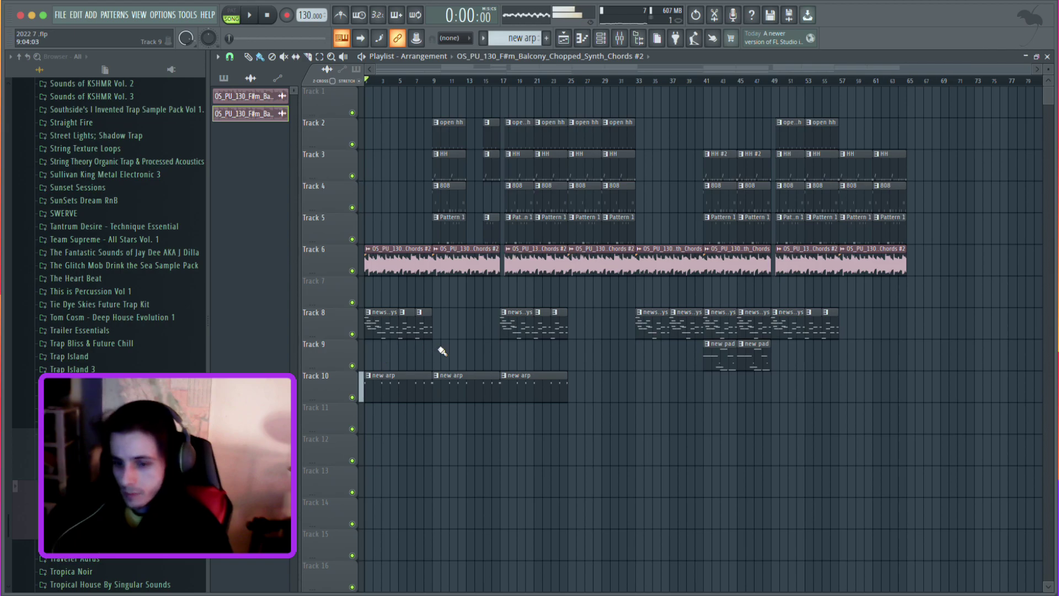
Play the start of the arrangement, stop it, and mute the arp clips' Track 10.
{"action": "key", "text": "space"}
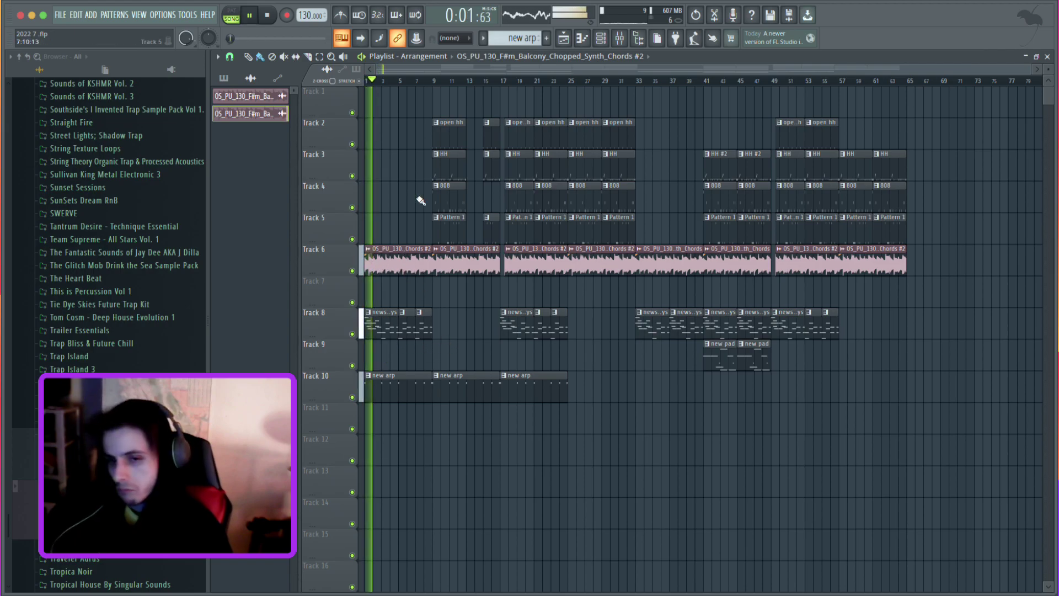
{"action": "left_click", "coordinate": [275, 23]}
{"action": "left_click", "coordinate": [250, 17]}
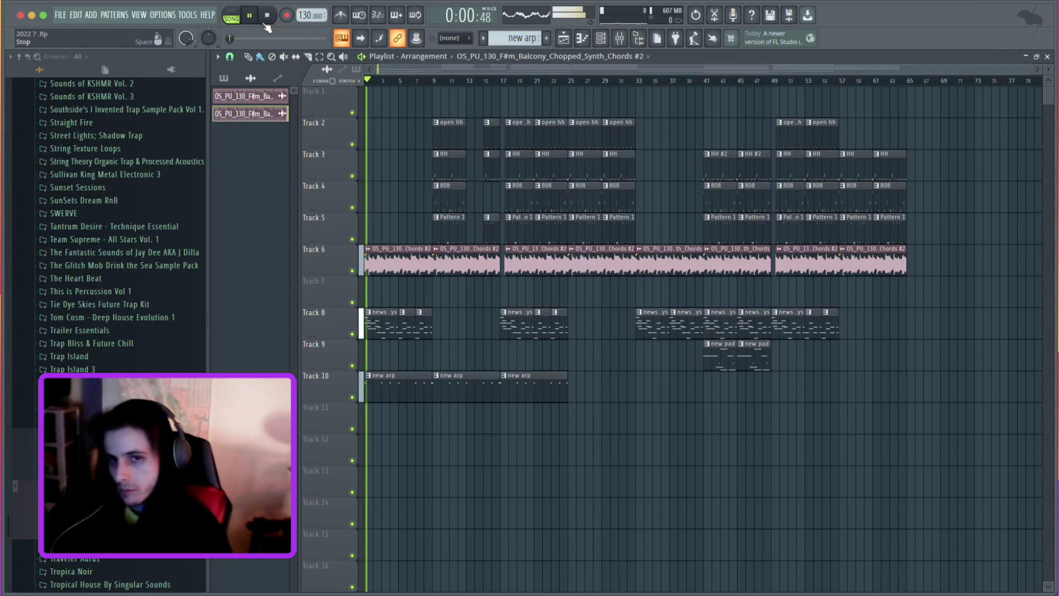
{"action": "left_click", "coordinate": [275, 18]}
{"action": "left_click", "coordinate": [353, 398]}
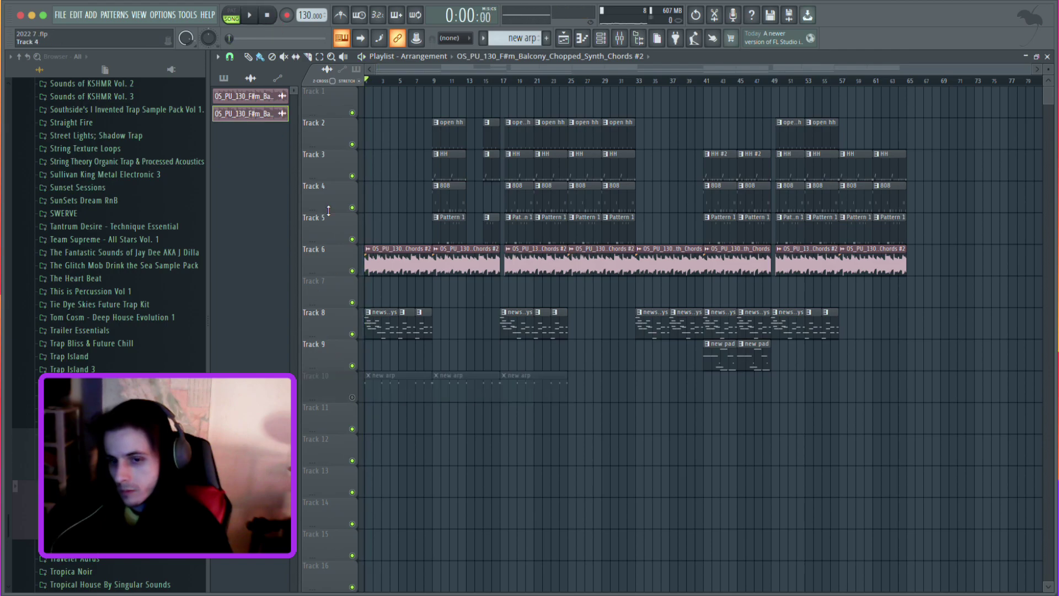
Load the Effector FX module in slot 4 of mixer Insert 5 and play the arrangement.
{"action": "left_click", "coordinate": [600, 38]}
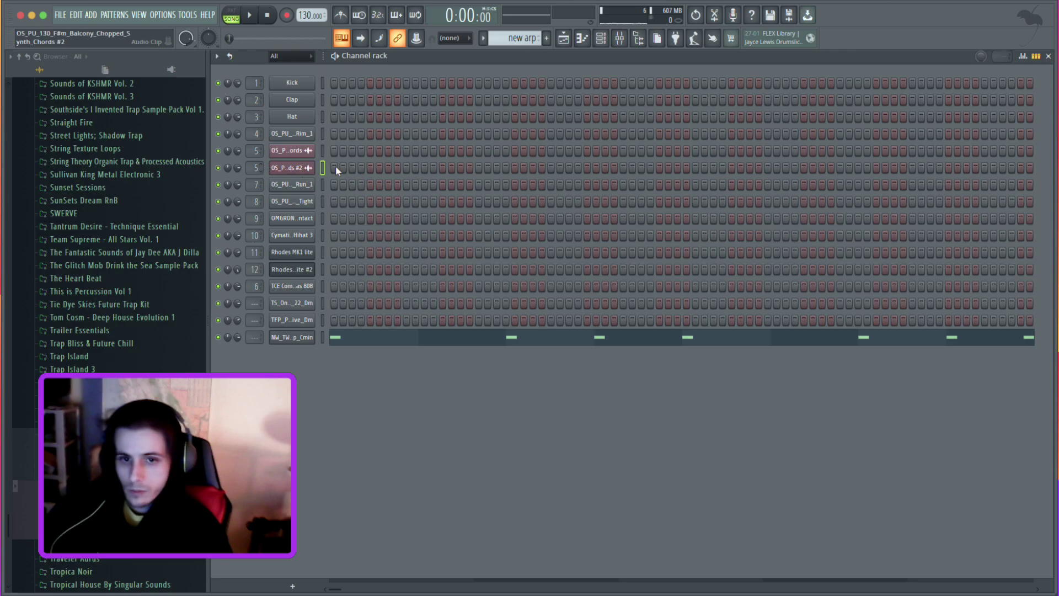
{"action": "left_click", "coordinate": [620, 39]}
{"action": "left_click", "coordinate": [397, 136]}
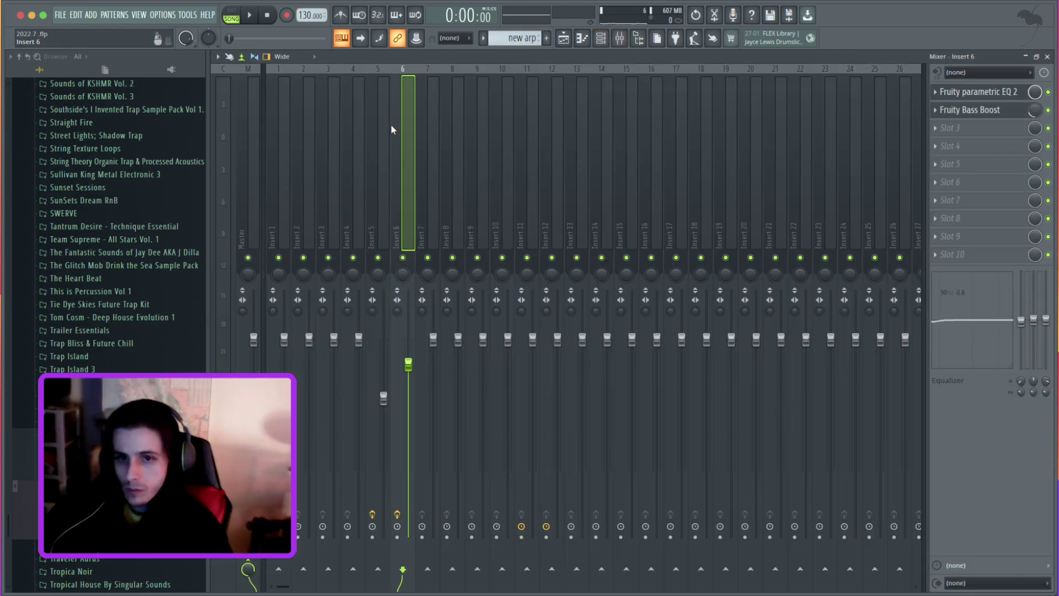
{"action": "left_click", "coordinate": [385, 127]}
{"action": "key", "text": "space"}
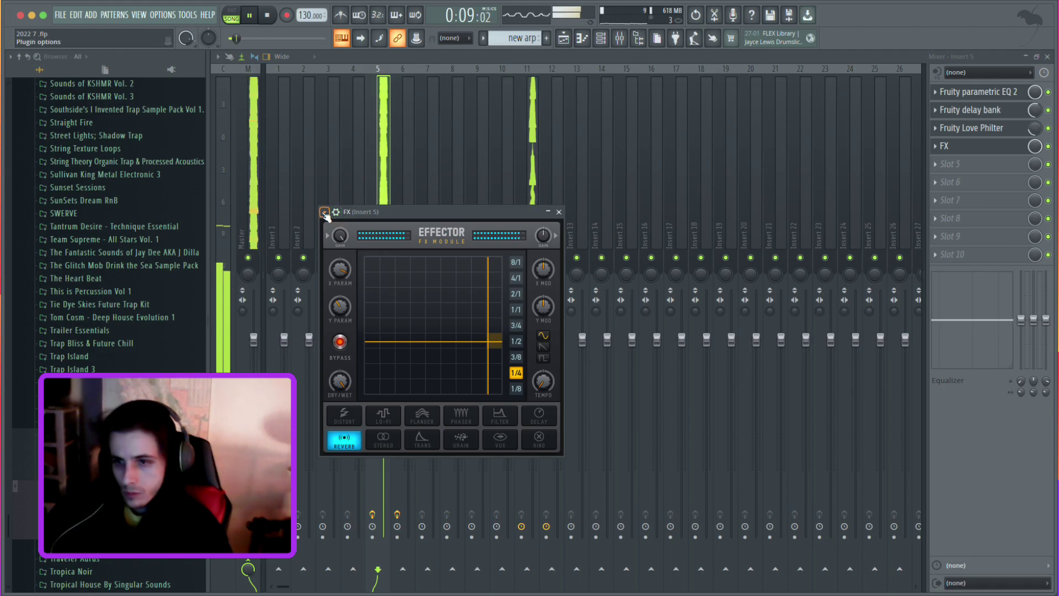
Audition the Effector's Vox, Filter, Phaser, Distort, Lo-Fi, Reverb and Grain effects on Insert 5 during playback.
{"action": "left_click", "coordinate": [502, 437]}
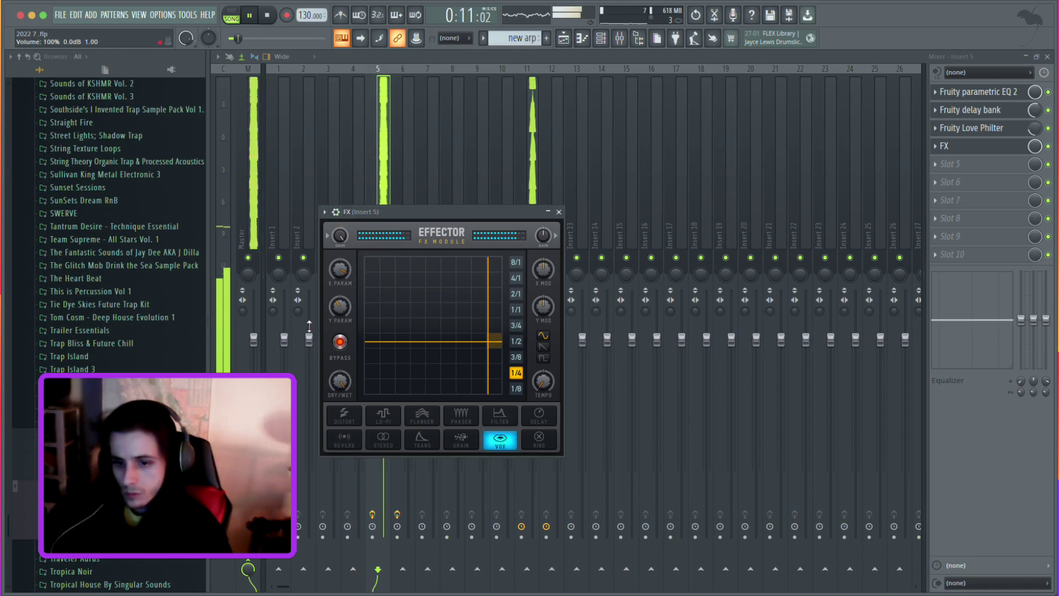
{"action": "left_click", "coordinate": [500, 416]}
{"action": "left_click", "coordinate": [462, 417]}
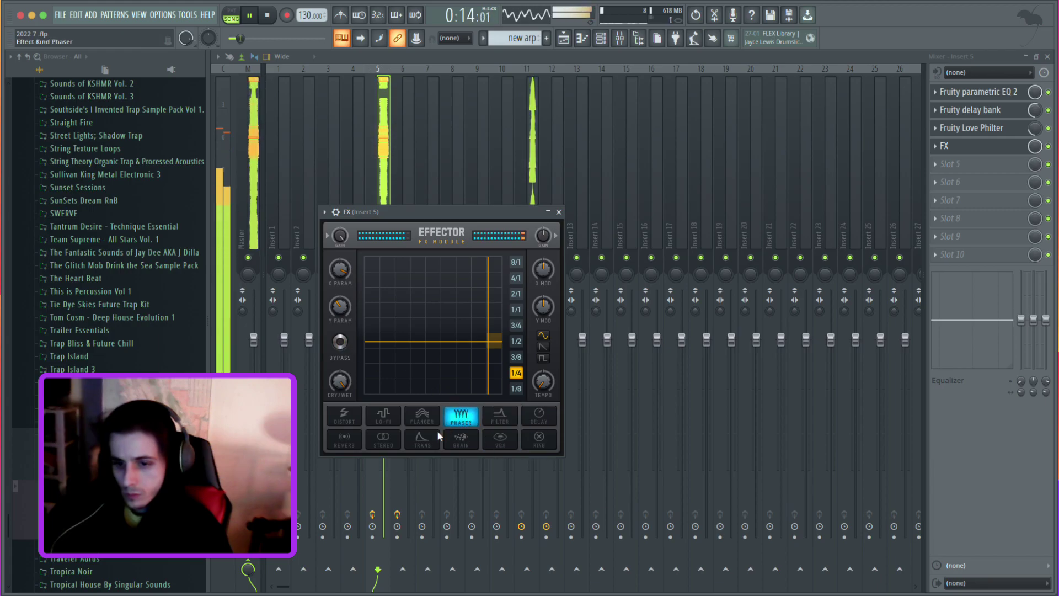
{"action": "left_click", "coordinate": [344, 415]}
{"action": "left_click", "coordinate": [383, 415]}
{"action": "left_click", "coordinate": [356, 440]}
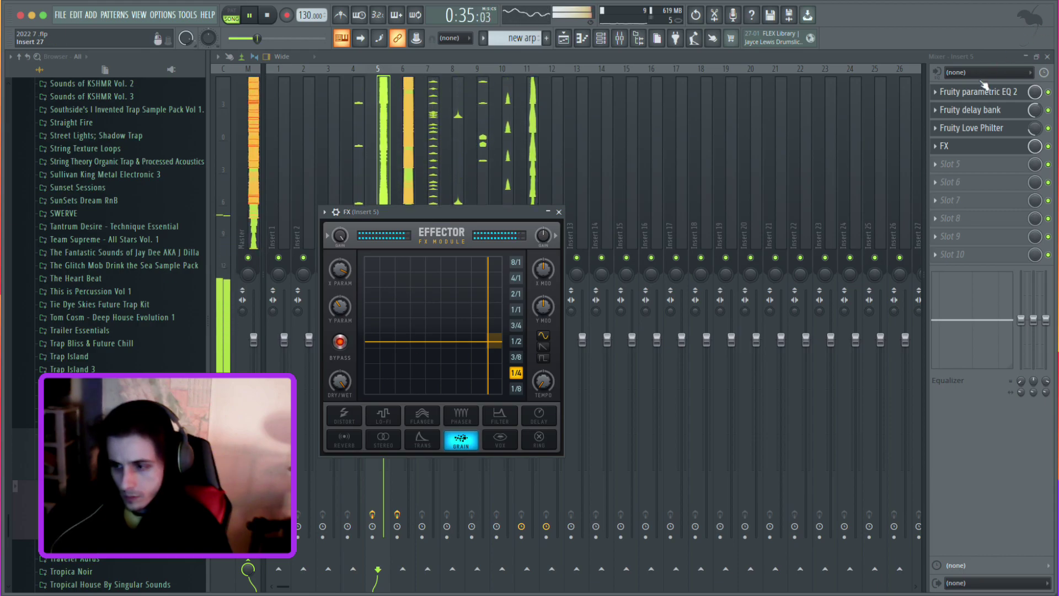
Replace the Effector on Insert 5 with ValhallaSupermassive, and put ValhallaSupermassive in slot 1 of Insert 11.
{"action": "left_click", "coordinate": [1049, 147]}
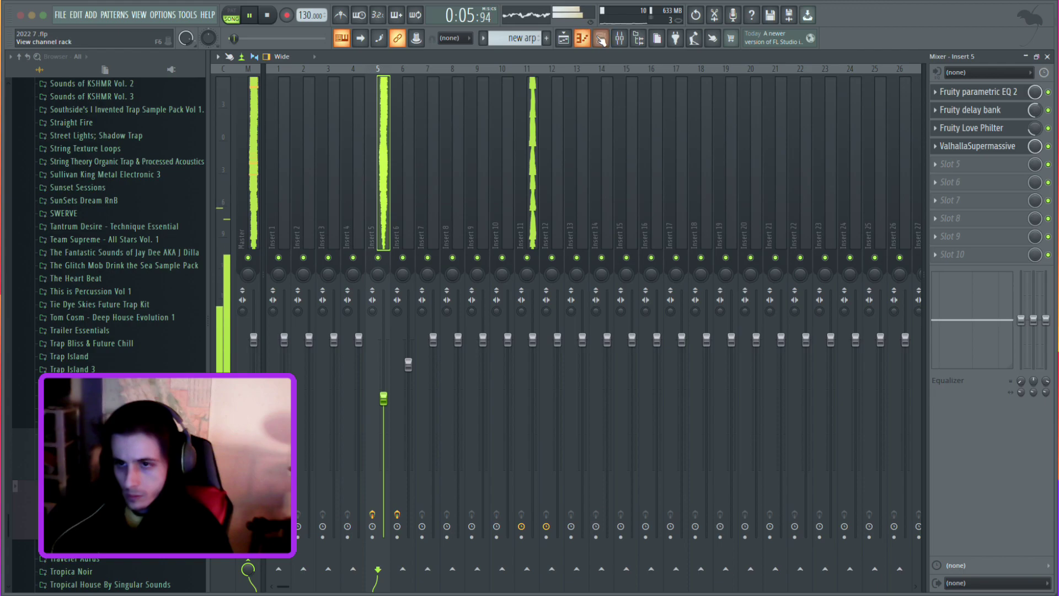
{"action": "left_click", "coordinate": [534, 90]}
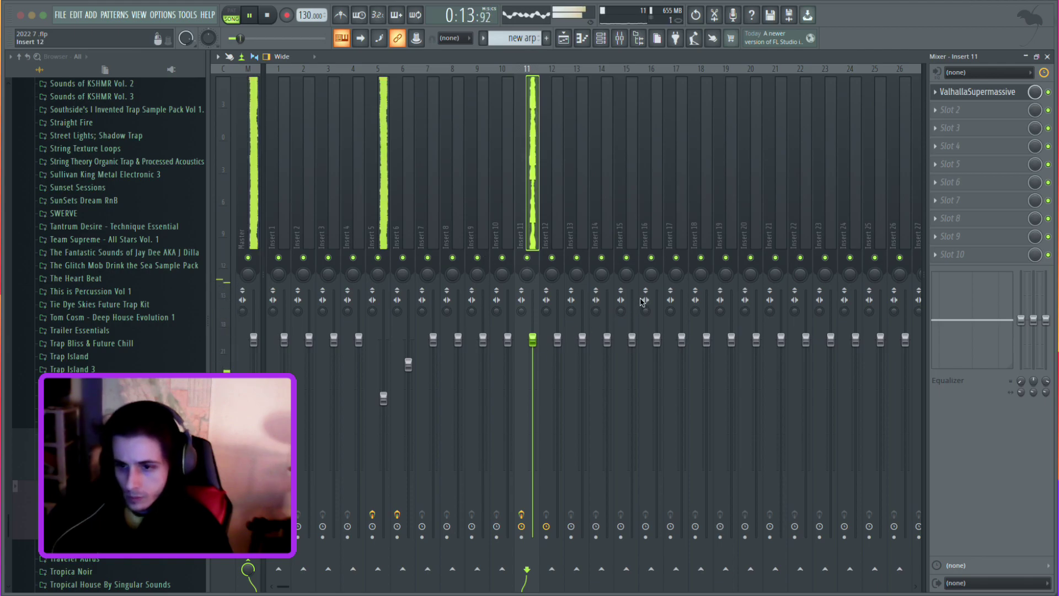
Audition the new arp clips in the arrangement with Track 10 unmuted, and mute the track again.
{"action": "left_click", "coordinate": [564, 39]}
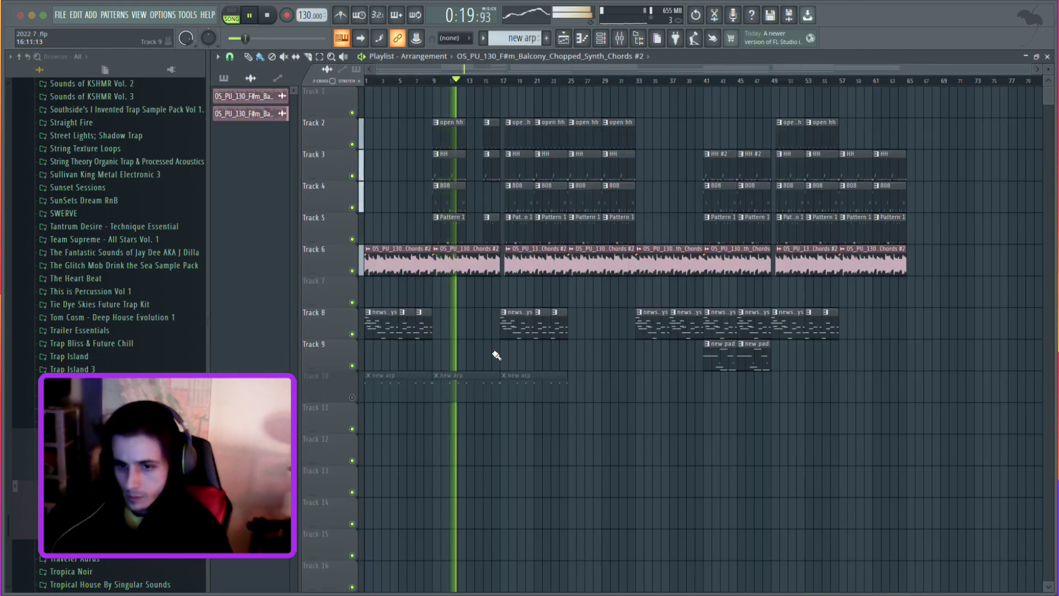
{"action": "left_click", "coordinate": [353, 398]}
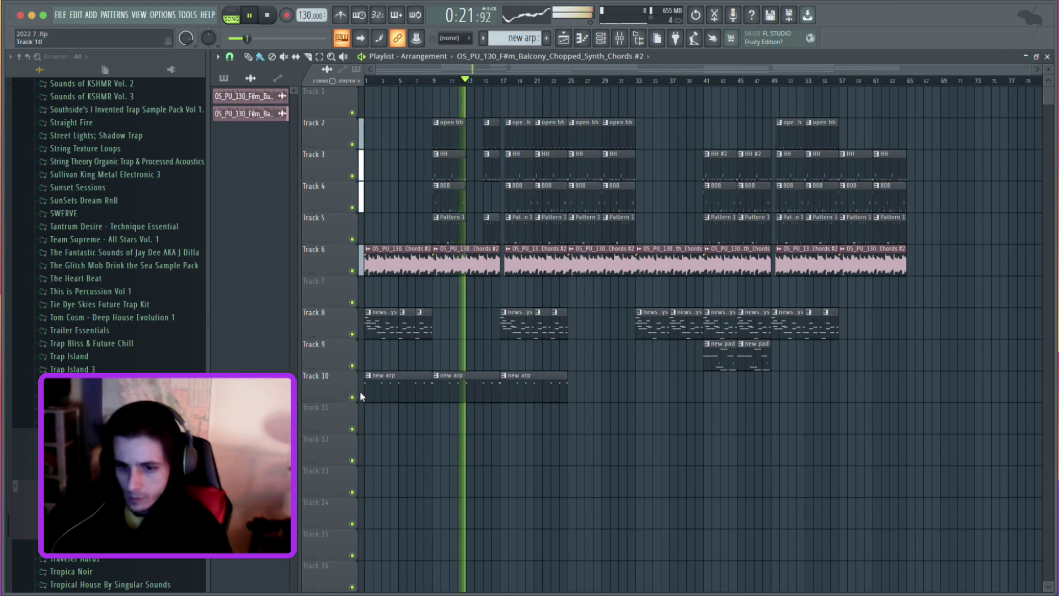
{"action": "left_click", "coordinate": [403, 388]}
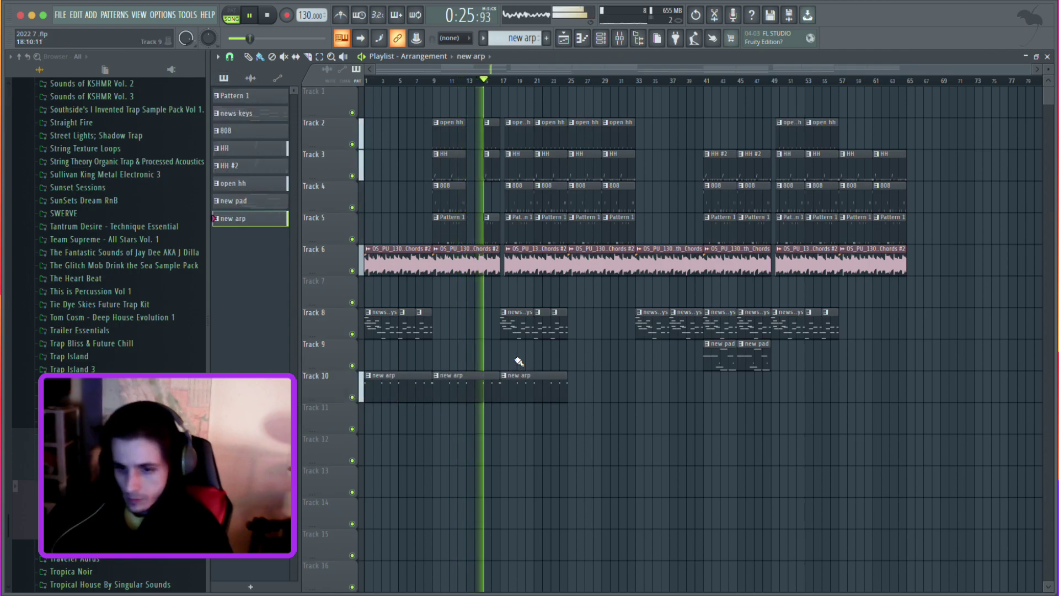
{"action": "left_click", "coordinate": [602, 39]}
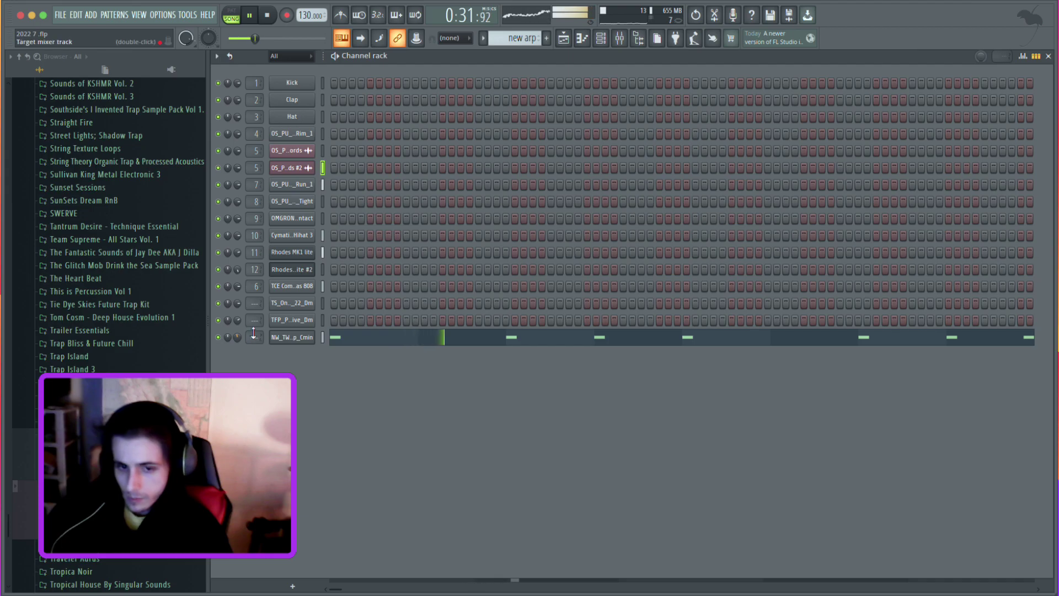
{"action": "left_click", "coordinate": [564, 39]}
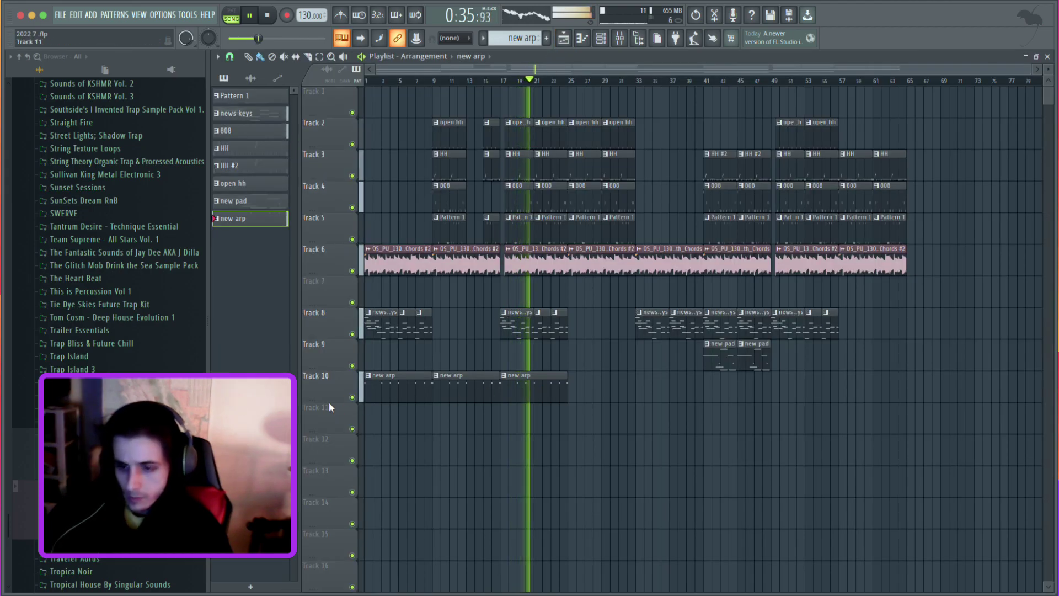
{"action": "left_click", "coordinate": [352, 397]}
Replay the arrangement from the start and lower Insert 11's volume fader to about the level of Insert 5's.
{"action": "left_click", "coordinate": [366, 83]}
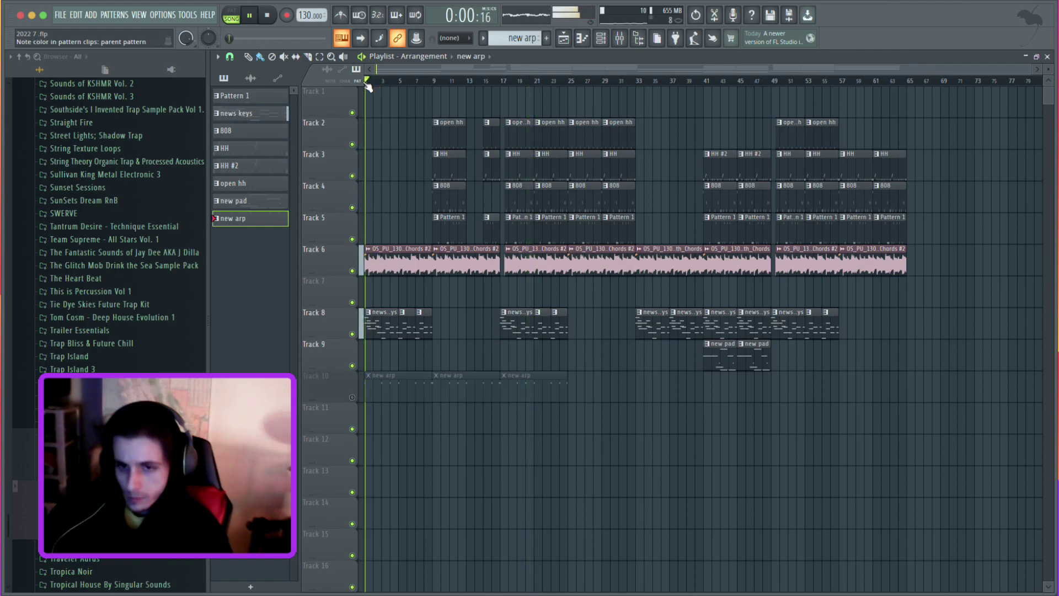
{"action": "key", "text": "space"}
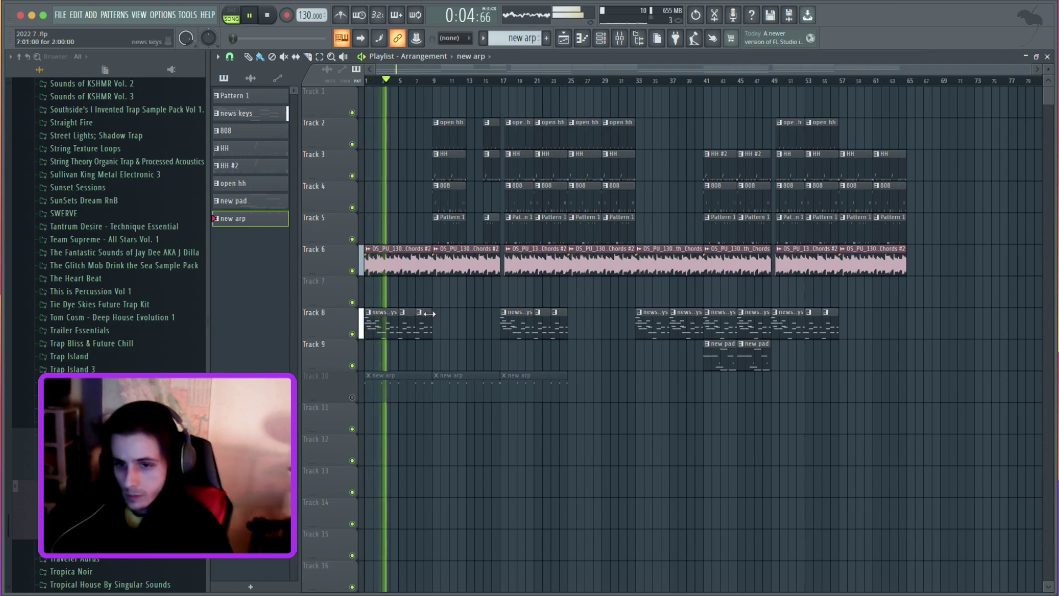
{"action": "left_click", "coordinate": [385, 330]}
{"action": "key", "text": "F9"}
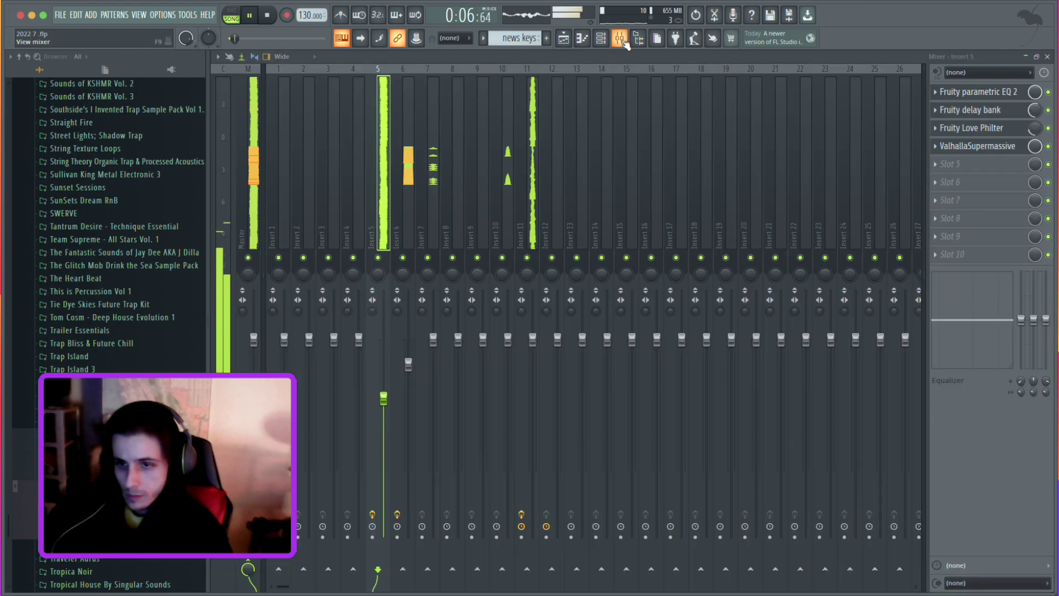
{"action": "left_click_drag", "start_coordinate": [535, 339], "coordinate": [535, 371]}
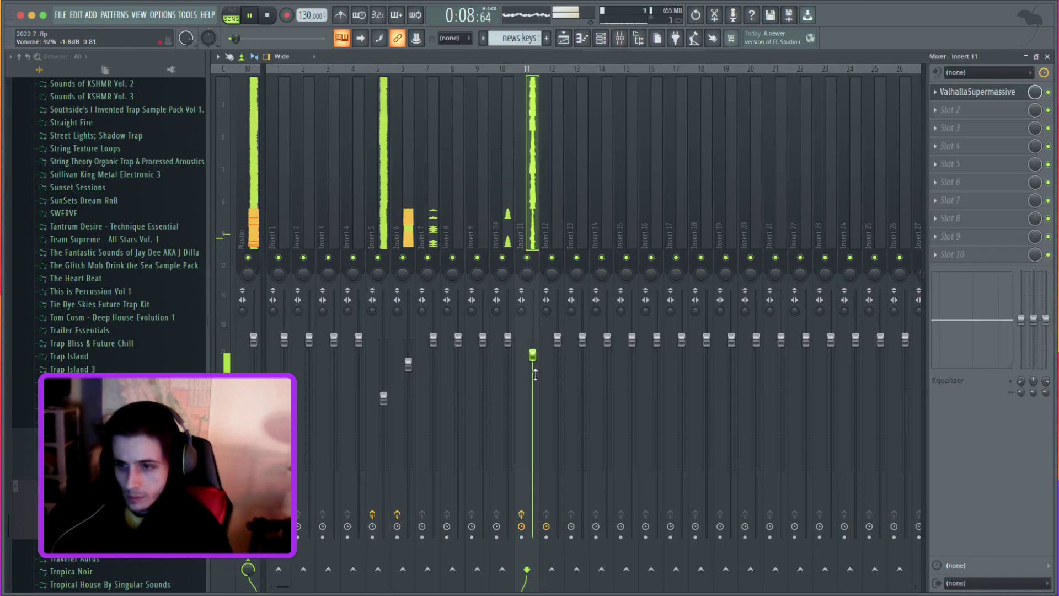
{"action": "left_click_drag", "start_coordinate": [537, 454], "coordinate": [535, 457]}
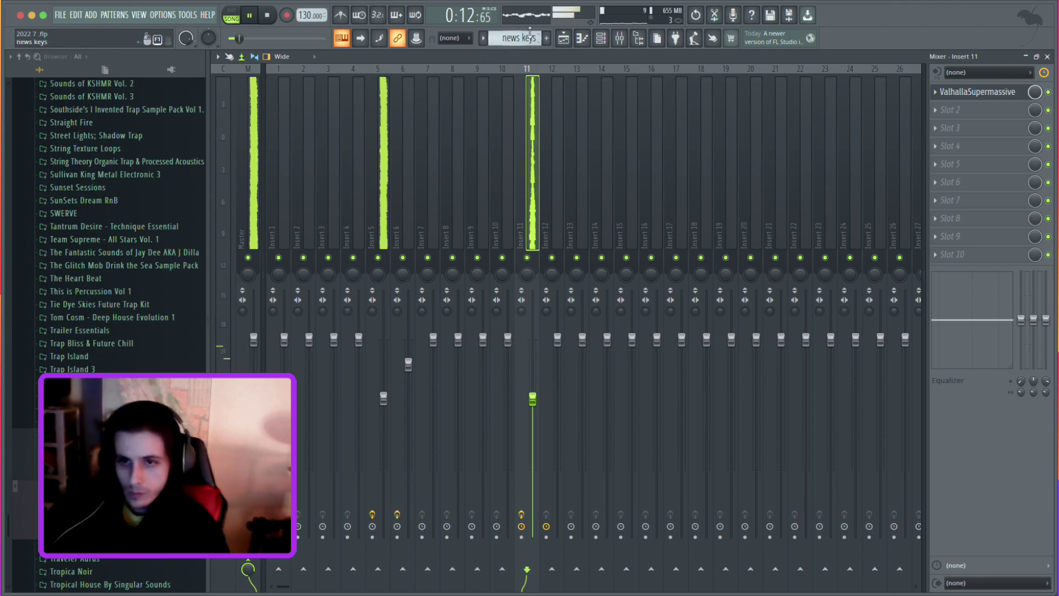
Browse the sample pack folders for another melodic sound while the arrangement plays.
{"action": "key", "text": "F5"}
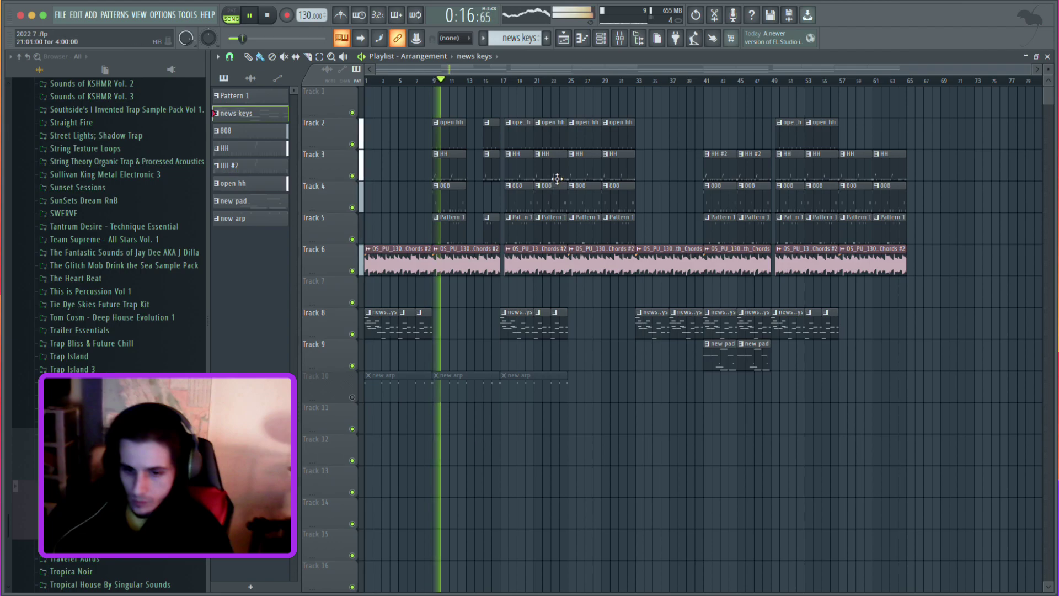
{"action": "scroll", "coordinate": [105, 221], "scroll_direction": "up", "scroll_amount": 2}
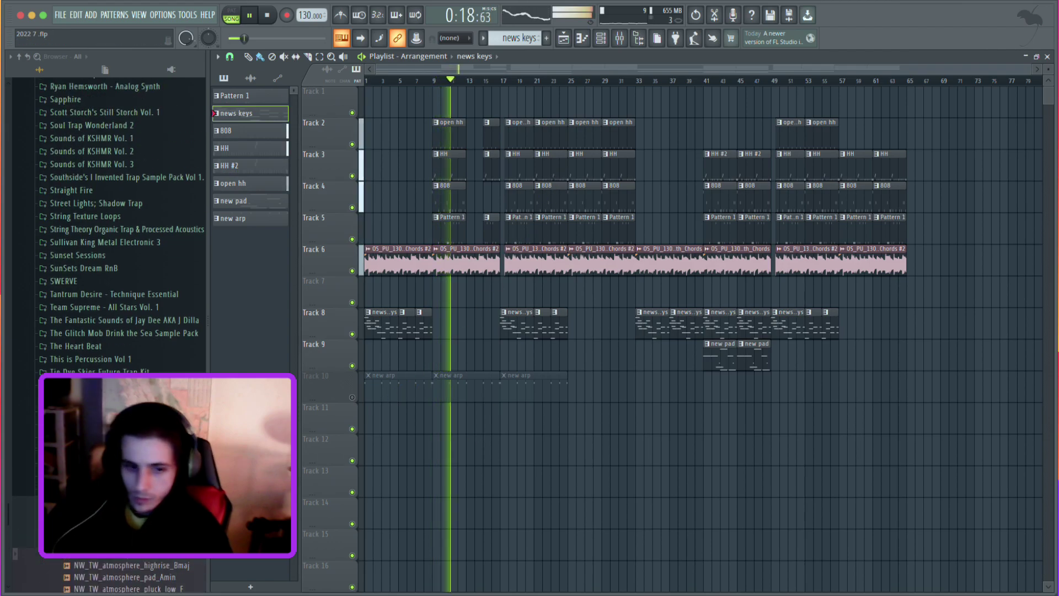
{"action": "scroll", "coordinate": [105, 220], "scroll_direction": "up", "scroll_amount": 1}
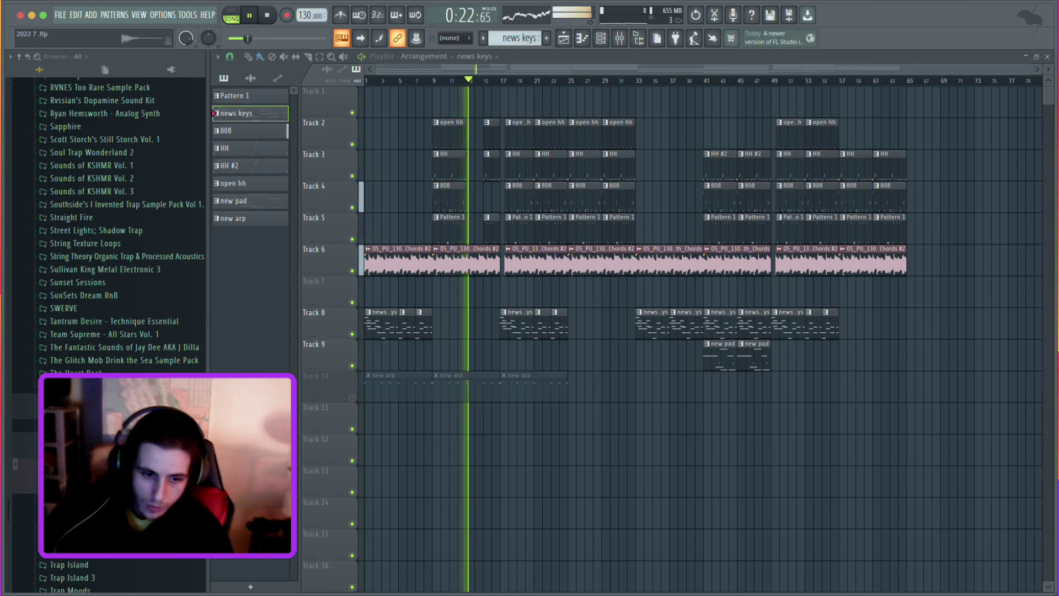
{"action": "scroll", "coordinate": [114, 561], "scroll_direction": "up", "scroll_amount": 2}
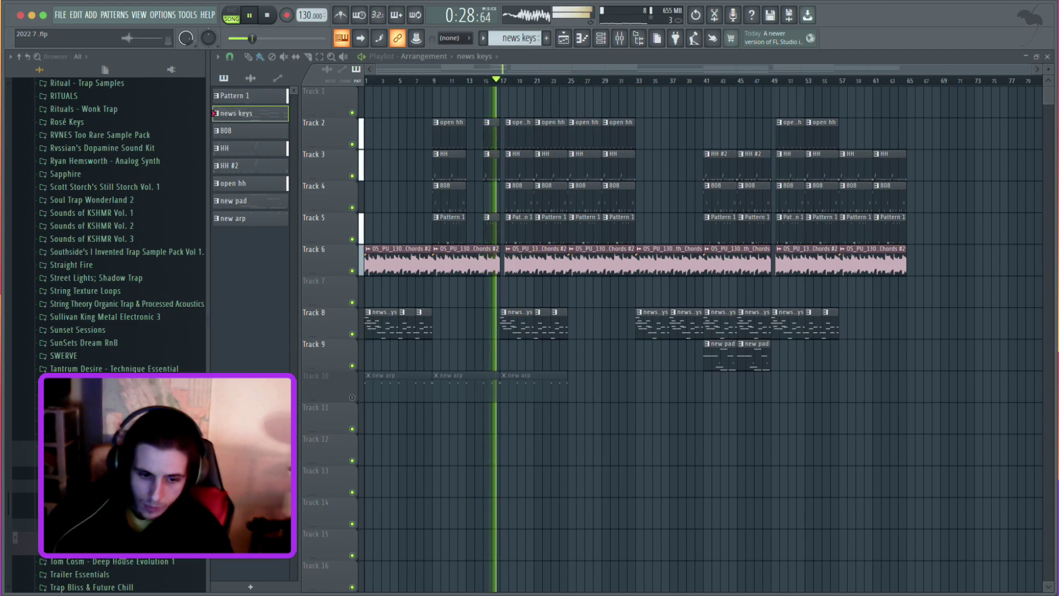
{"action": "scroll", "coordinate": [122, 555], "scroll_direction": "down", "scroll_amount": 2}
{"action": "scroll", "coordinate": [118, 556], "scroll_direction": "up", "scroll_amount": 4}
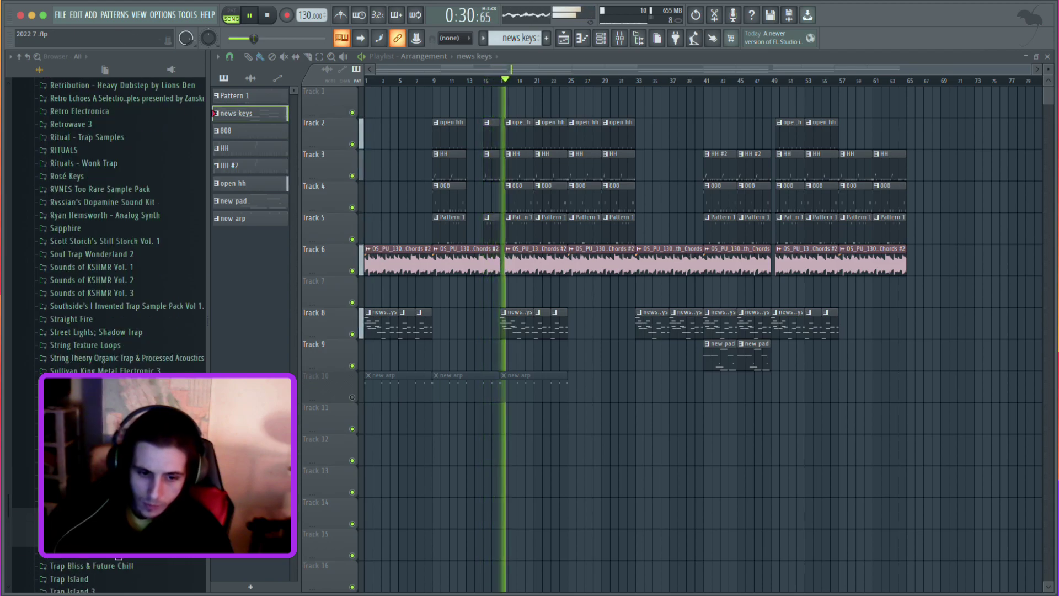
{"action": "scroll", "coordinate": [118, 558], "scroll_direction": "down", "scroll_amount": 2}
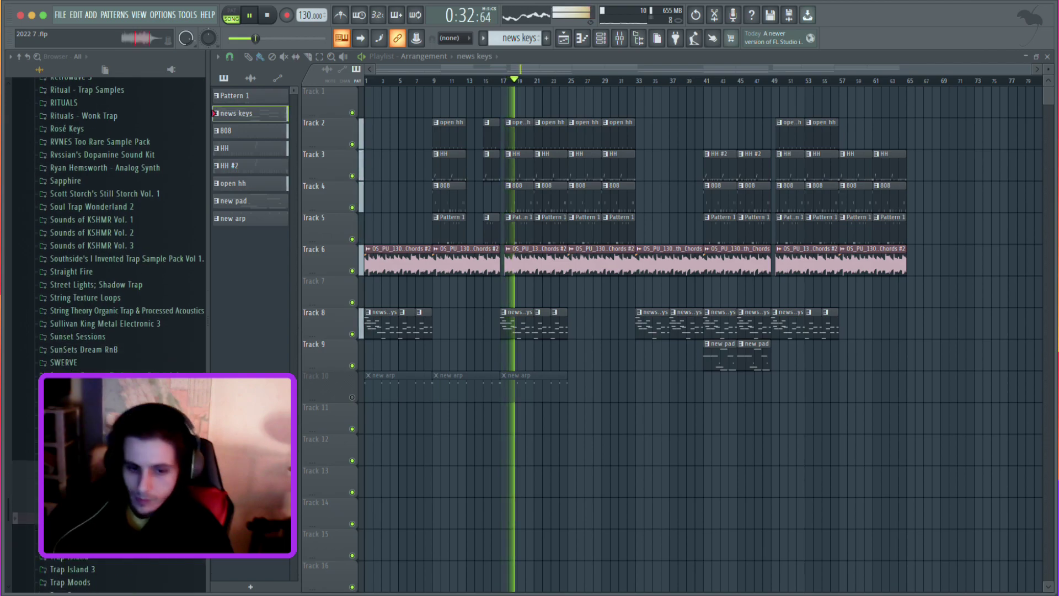
{"action": "scroll", "coordinate": [119, 557], "scroll_direction": "down", "scroll_amount": 2}
{"action": "scroll", "coordinate": [119, 557], "scroll_direction": "up", "scroll_amount": 3}
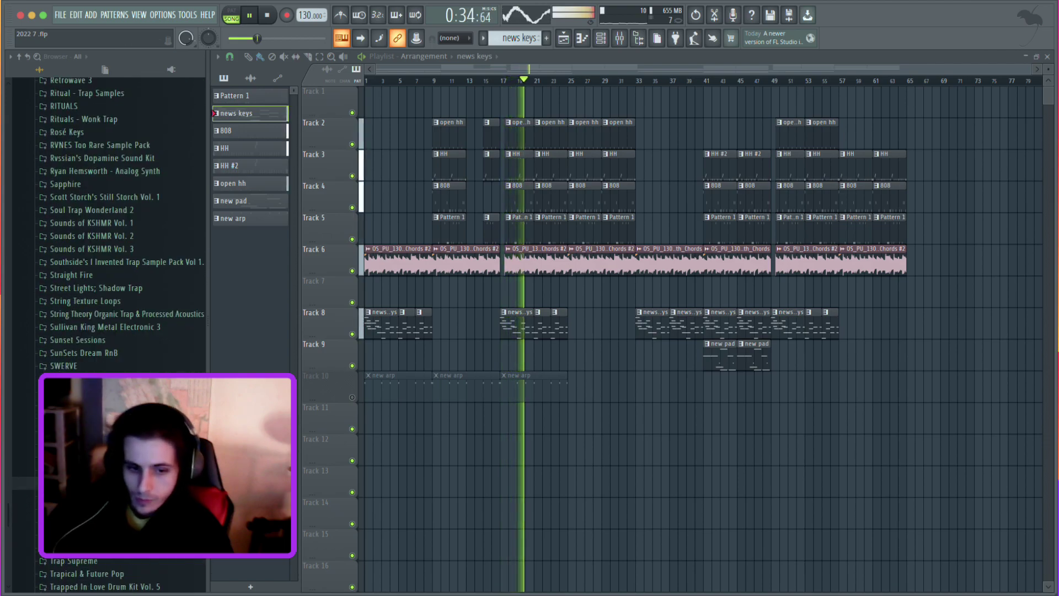
{"action": "scroll", "coordinate": [113, 559], "scroll_direction": "down", "scroll_amount": 1}
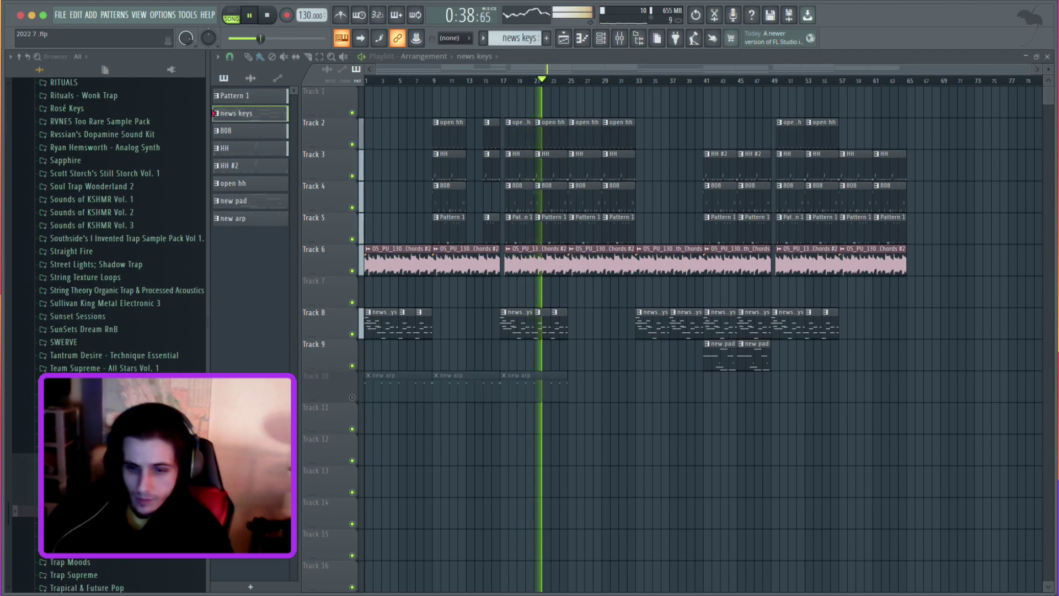
Create a new pattern named "horror ping lead" and add the FF_ET_ping_horror_minor_second_C sample as a channel.
{"action": "left_click", "coordinate": [555, 36]}
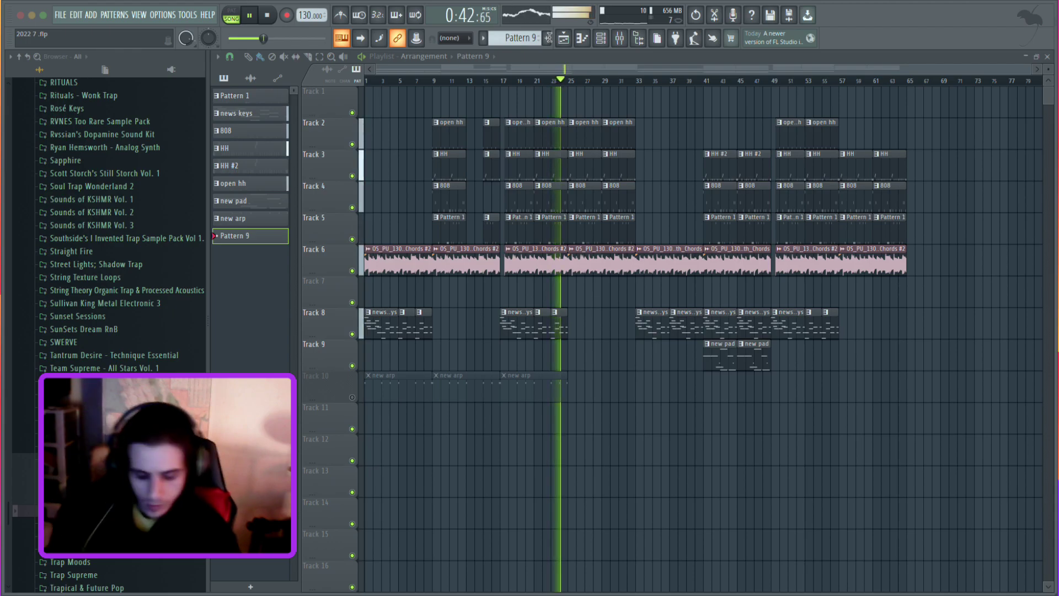
{"action": "type", "text": "horror ping lead"}
{"action": "key", "text": "Return"}
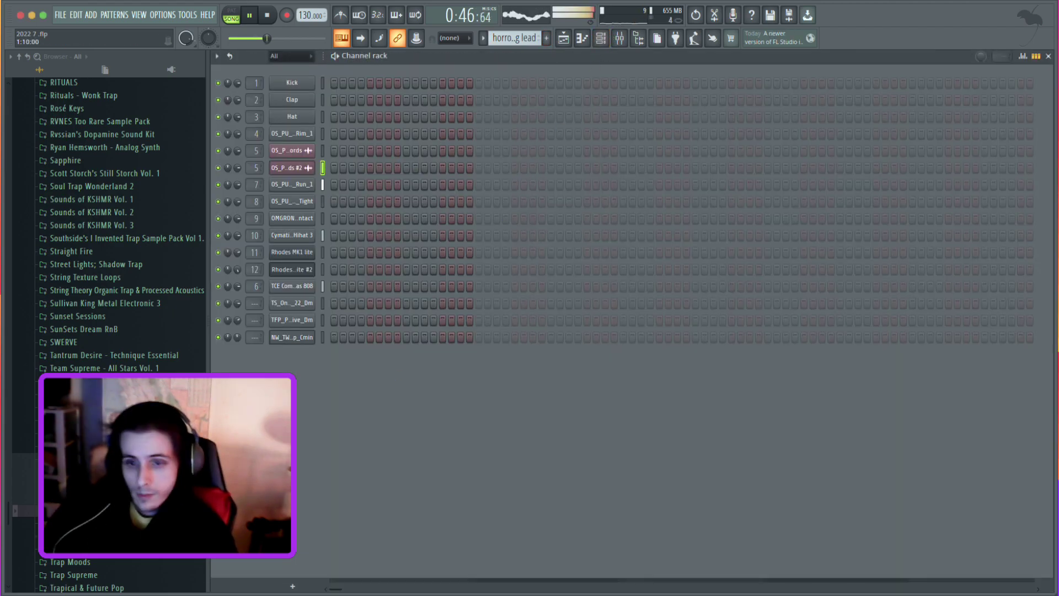
{"action": "left_click_drag", "start_coordinate": [110, 510], "coordinate": [293, 351]}
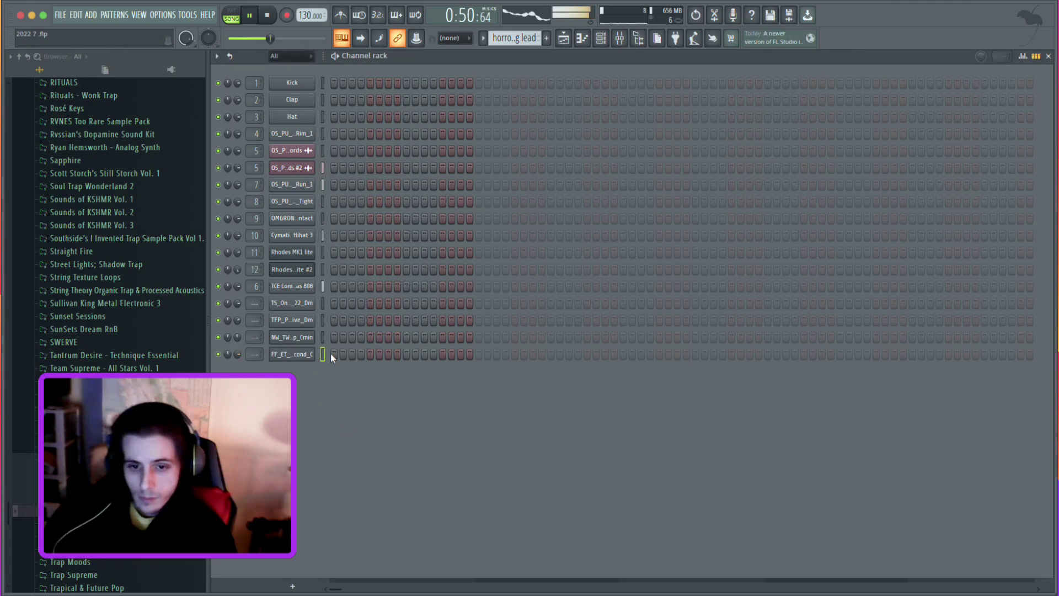
{"action": "key", "text": "F7"}
Restart the arrangement and place a horror ping lead clip on Track 11 spanning bars 9 to 17.
{"action": "left_click", "coordinate": [567, 38]}
{"action": "key", "text": "space"}
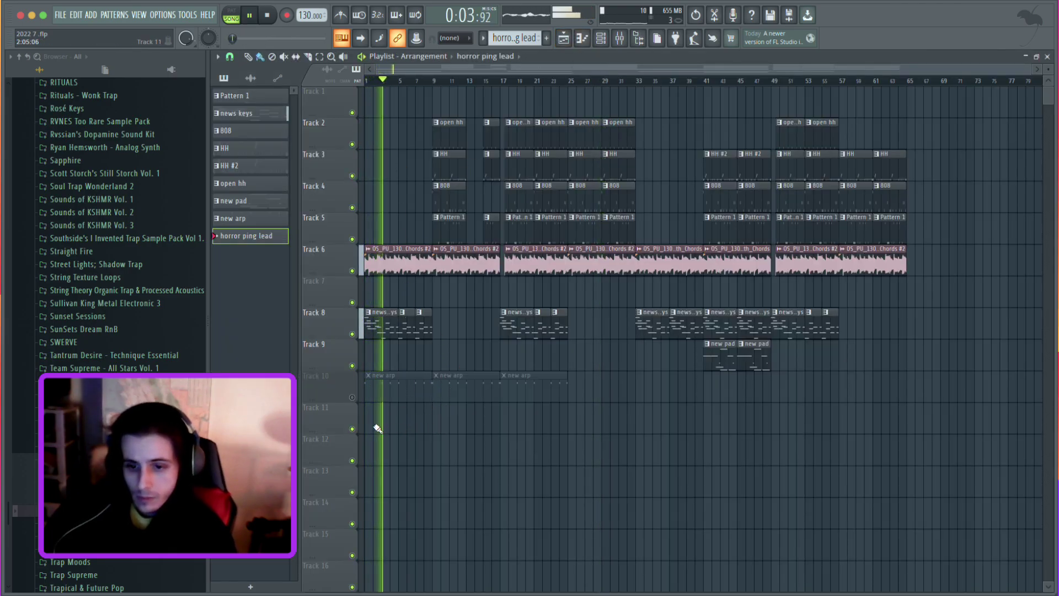
{"action": "left_click", "coordinate": [439, 423]}
{"action": "left_click_drag", "start_coordinate": [441, 417], "coordinate": [500, 417]}
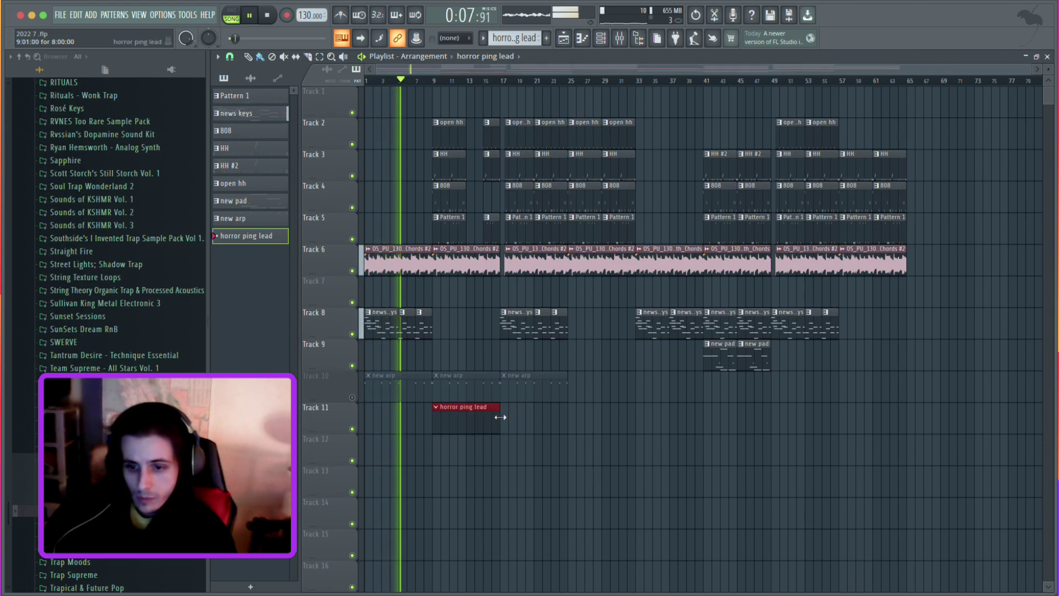
Open the piano roll of the FF_ET_ping_horror_minor_second_C channel and audition several pitches against the playing arrangement.
{"action": "double_click", "coordinate": [468, 418]}
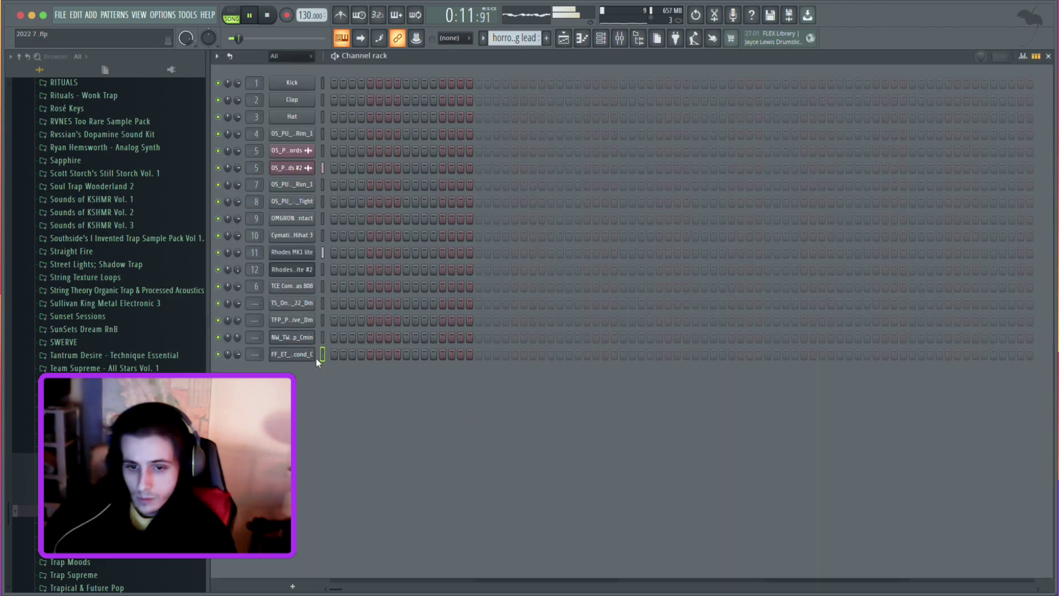
{"action": "left_click", "coordinate": [588, 42]}
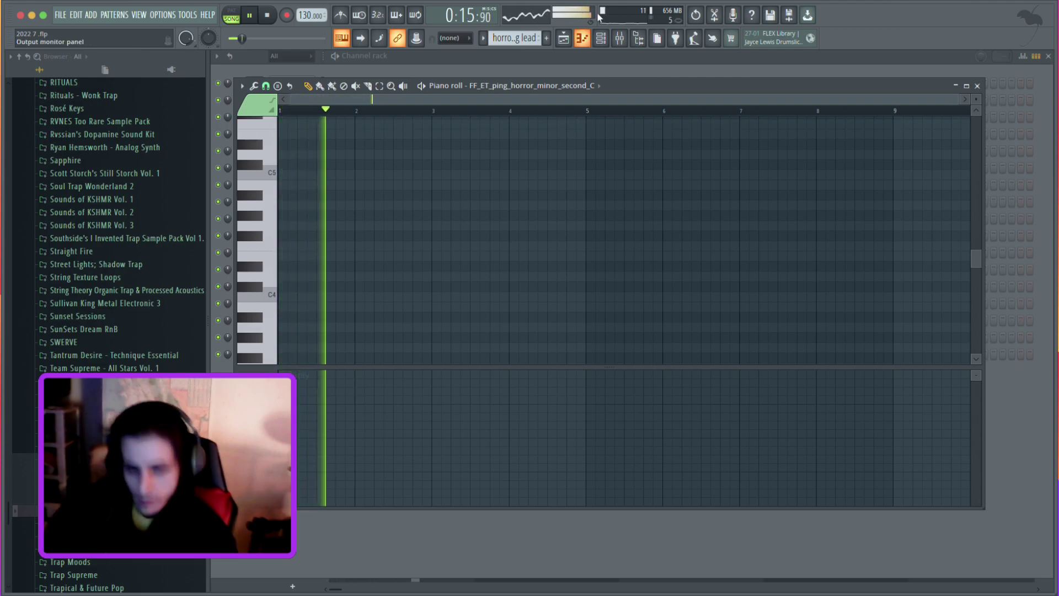
{"action": "scroll", "coordinate": [264, 181], "scroll_direction": "up", "scroll_amount": 3}
{"action": "left_click", "coordinate": [265, 178]}
{"action": "left_click", "coordinate": [266, 251]}
{"action": "left_click", "coordinate": [272, 324]}
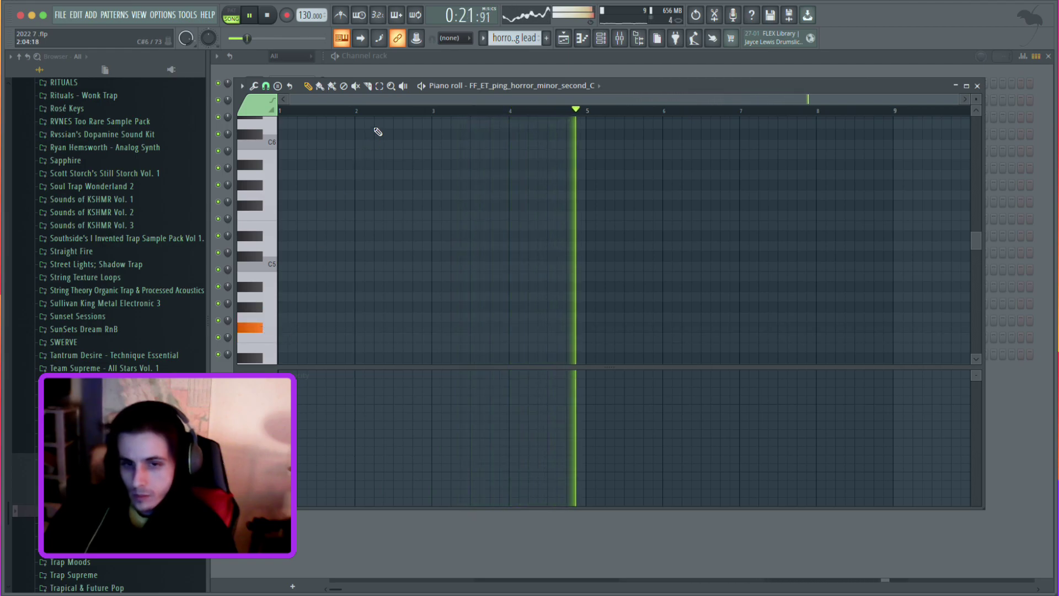
Place an F#4 note at the start of bar 1 followed by an F#5 note, playing the pattern back.
{"action": "key", "text": "space"}
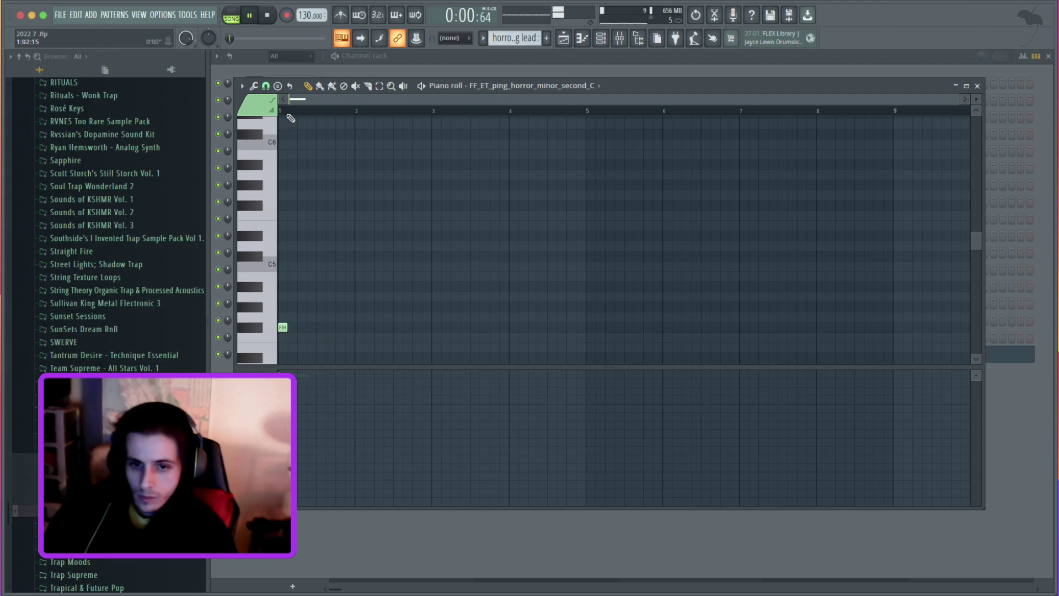
{"action": "key", "text": "space"}
{"action": "key", "text": "space"}
{"action": "left_click", "coordinate": [292, 237]}
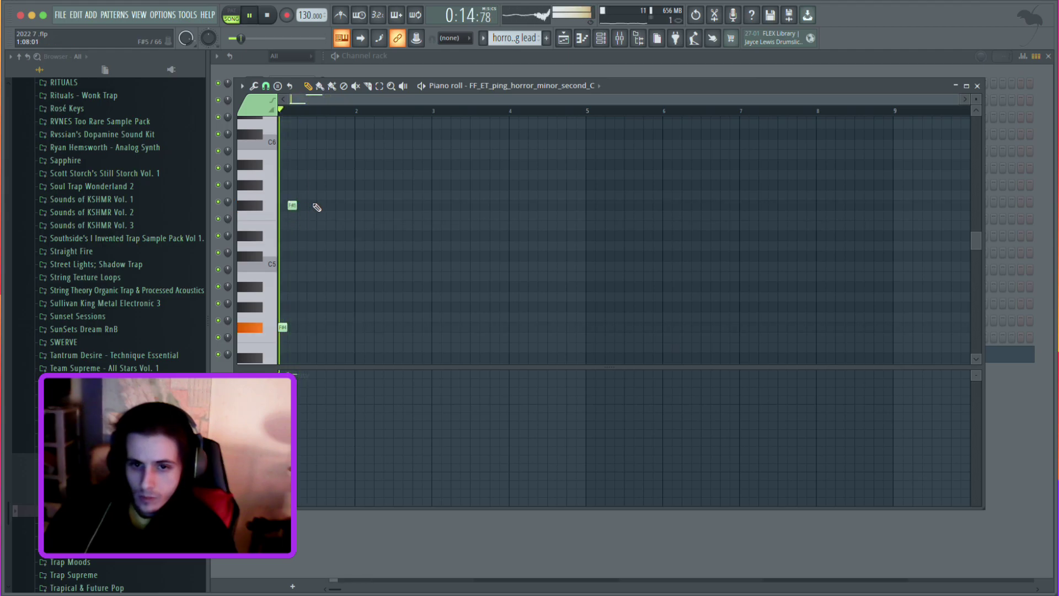
Try a third note in bar 1, shifted down to F#4, and delete it.
{"action": "left_click", "coordinate": [312, 236]}
{"action": "key", "text": "space"}
{"action": "left_click_drag", "start_coordinate": [312, 237], "coordinate": [320, 307]}
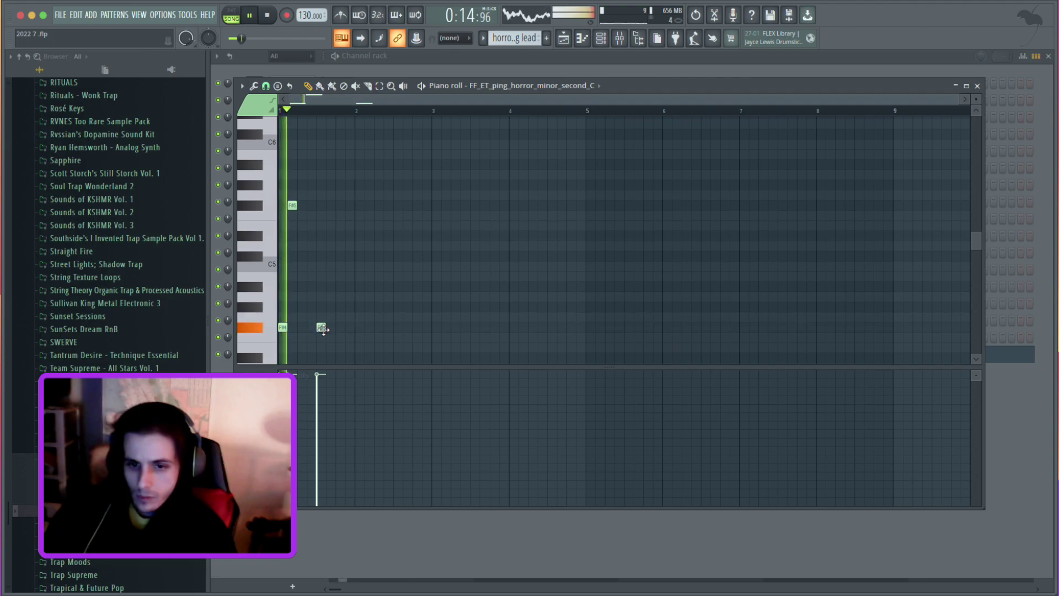
{"action": "right_click", "coordinate": [321, 329]}
Move the F#5 note into the second half of bar 1 and try an A#4 at the start of bar 2.
{"action": "left_click", "coordinate": [605, 40]}
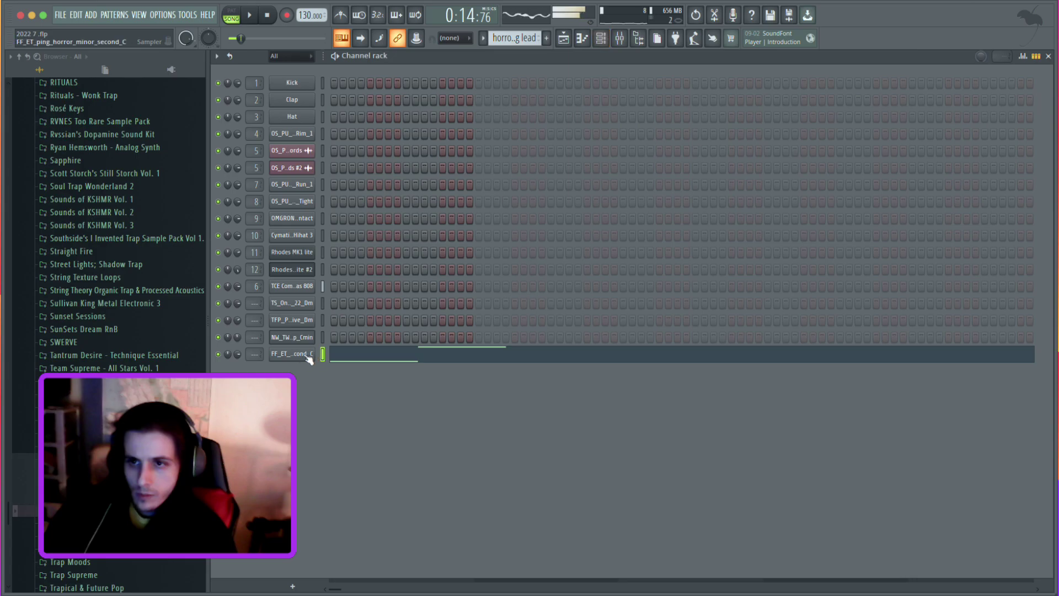
{"action": "left_click", "coordinate": [515, 354]}
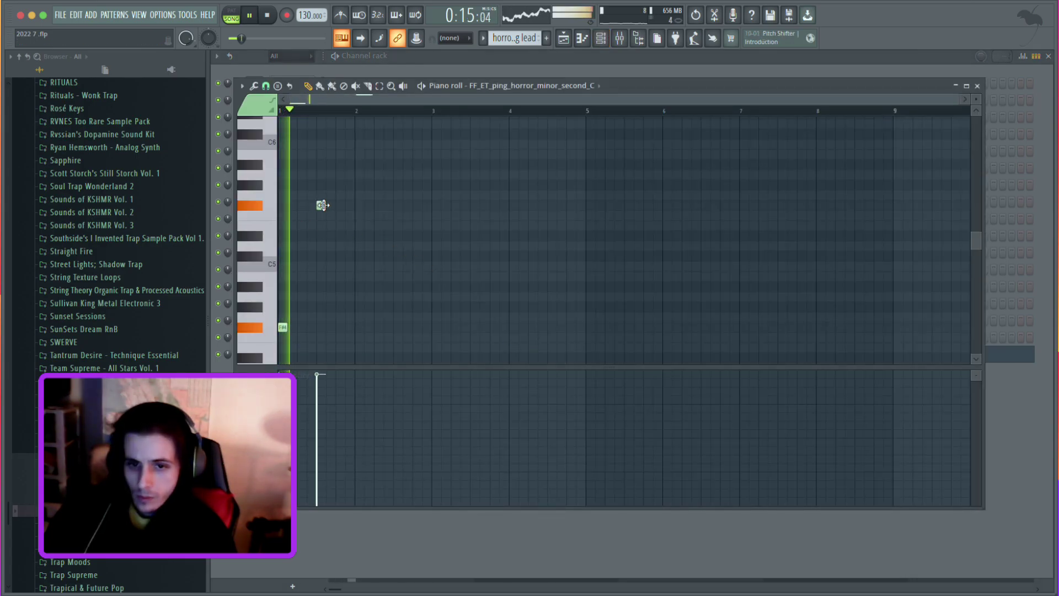
{"action": "left_click_drag", "start_coordinate": [323, 206], "coordinate": [333, 205]}
{"action": "key", "text": "space"}
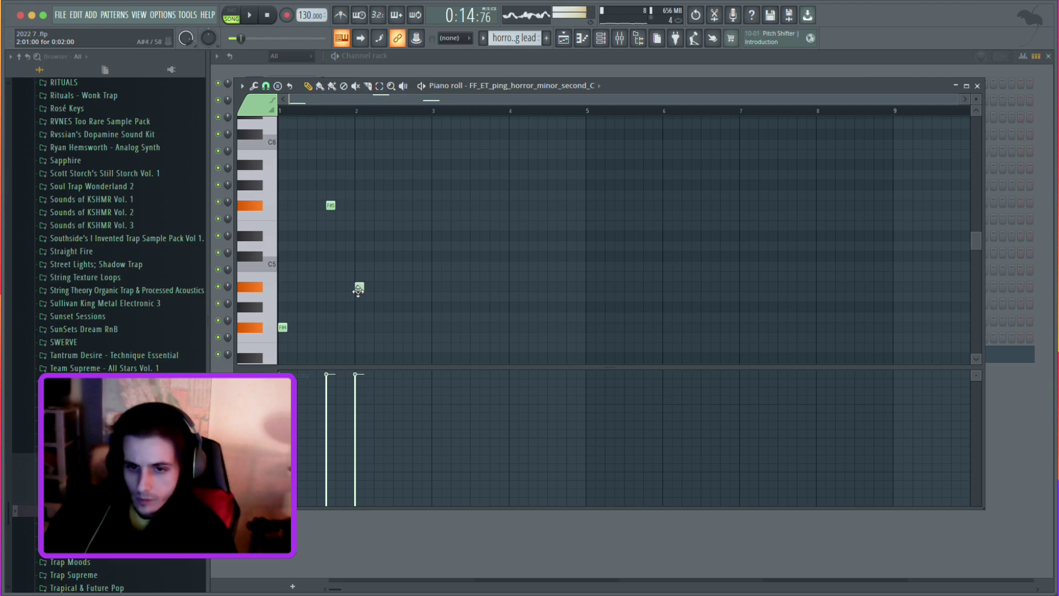
Set the bar 2 opening note to G4, add an F#4 near the end of bar 2, and delete the F#5 note.
{"action": "key", "text": "space"}
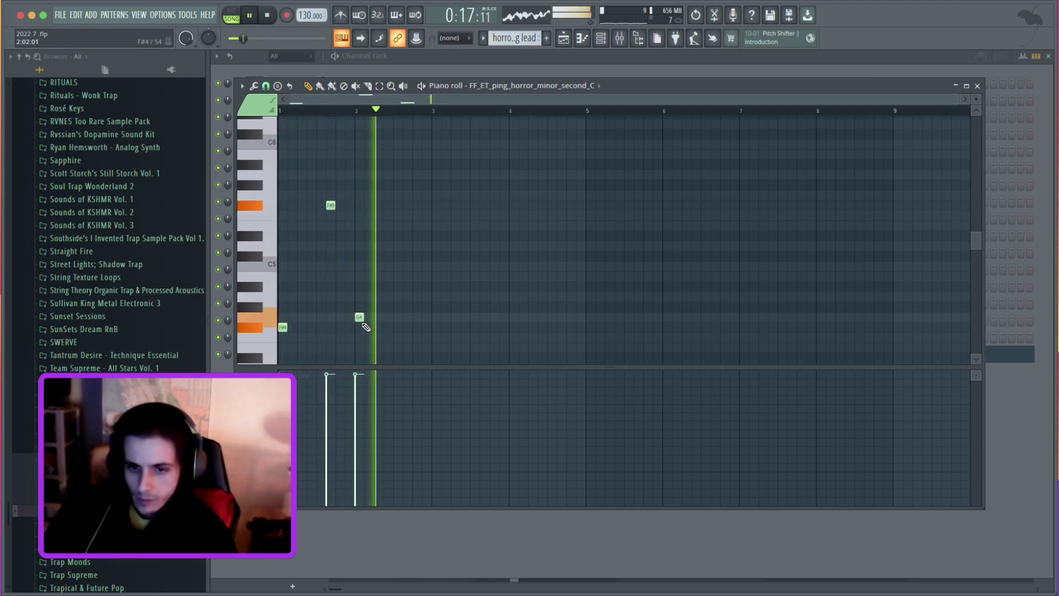
{"action": "left_click", "coordinate": [418, 327]}
{"action": "key", "text": "space"}
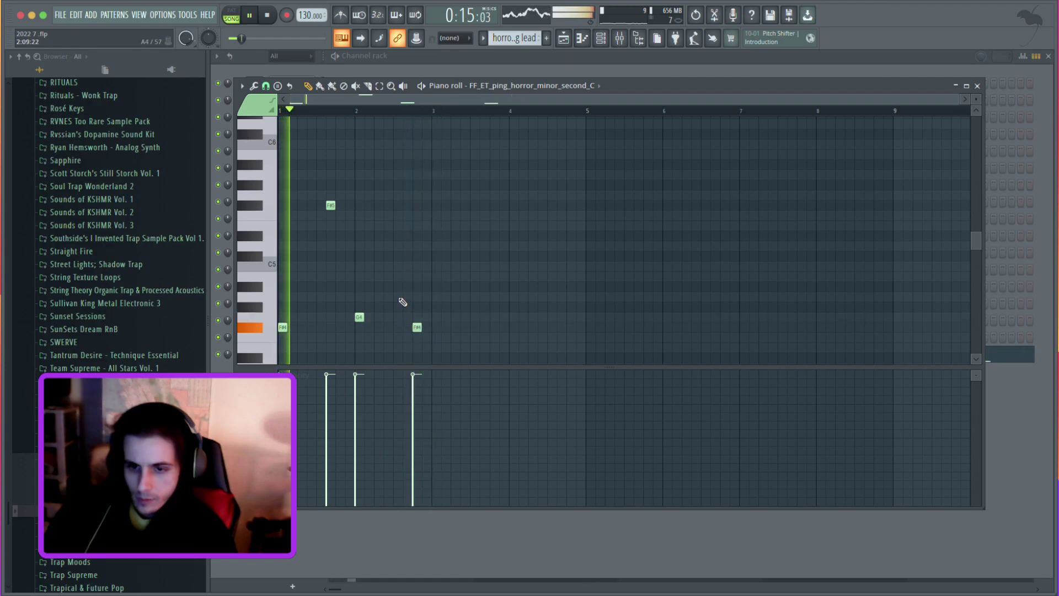
{"action": "key", "text": "space"}
{"action": "right_click", "coordinate": [331, 205]}
{"action": "scroll", "coordinate": [351, 210], "scroll_direction": "down", "scroll_amount": 3}
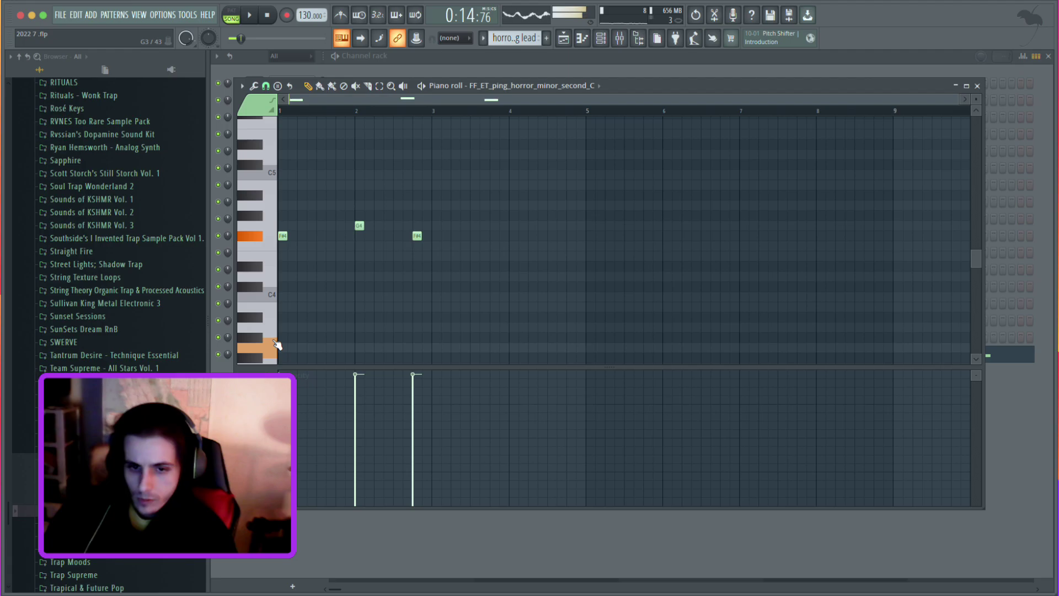
Delete the G4 note at the start of bar 2 and add a second F#4 at the end of that bar.
{"action": "scroll", "coordinate": [266, 331], "scroll_direction": "up", "scroll_amount": 4}
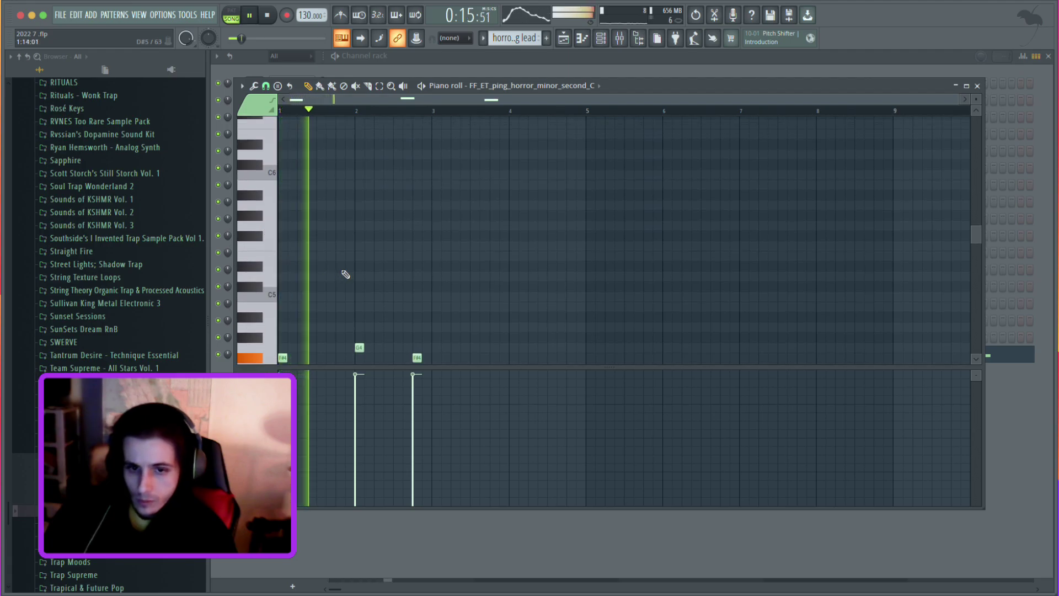
{"action": "scroll", "coordinate": [353, 281], "scroll_direction": "down", "scroll_amount": 2}
{"action": "right_click", "coordinate": [360, 285]}
{"action": "left_click", "coordinate": [425, 298]}
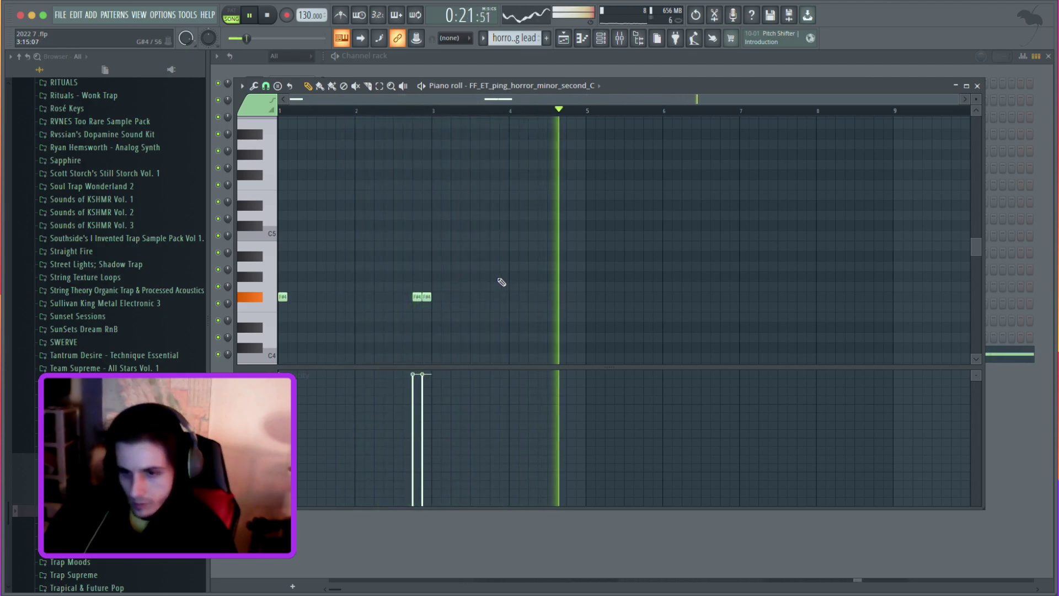
Place C#5 late in bar 1, replace the F#4 notes ending bar 2 with one opening bar 3, and add C#5 opening bar 4.
{"action": "left_click", "coordinate": [339, 226]}
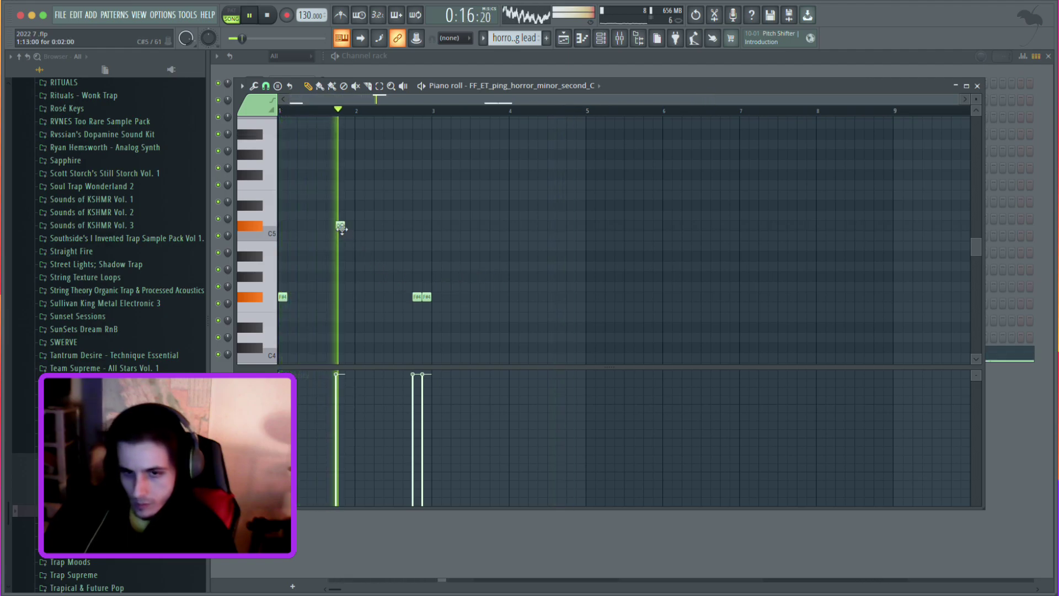
{"action": "right_click", "coordinate": [428, 298]}
{"action": "left_click", "coordinate": [436, 297]}
{"action": "left_click", "coordinate": [513, 226]}
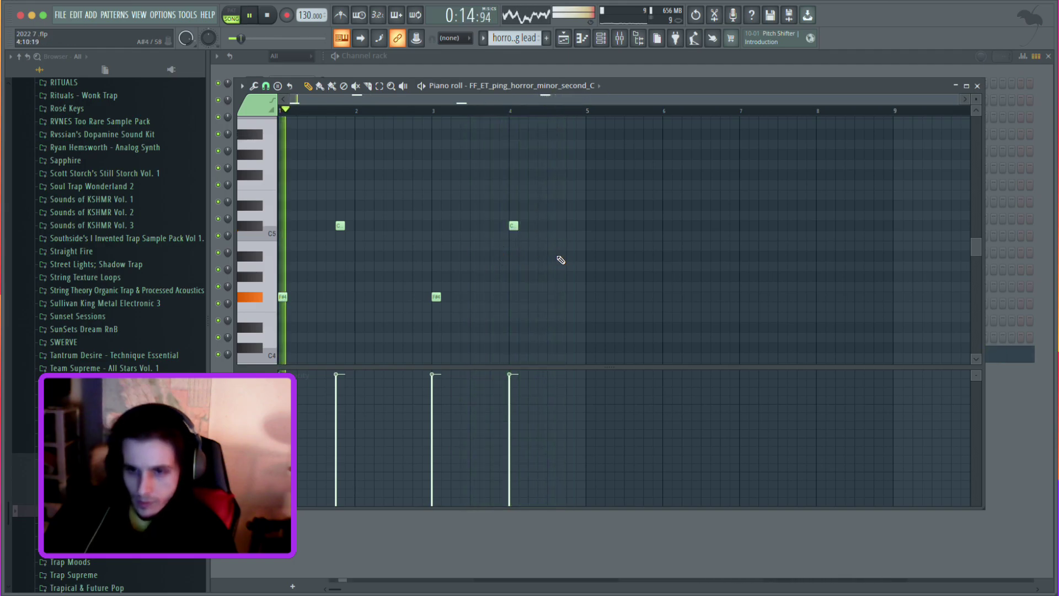
Try an A4 note in the middle of bar 1, between the F#4 and C#5, and play it back.
{"action": "left_click", "coordinate": [312, 288]}
{"action": "right_click", "coordinate": [311, 288]}
{"action": "key", "text": "space"}
{"action": "left_click", "coordinate": [311, 277]}
{"action": "key", "text": "space"}
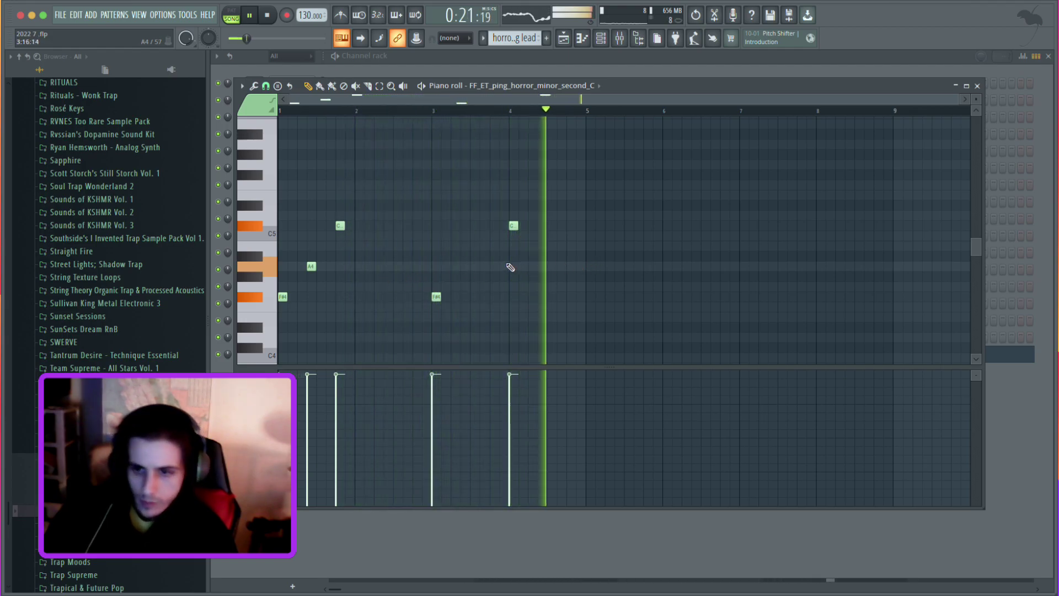
Try the bar 1 A4 note an octave higher at A5 with a lower velocity, then delete it.
{"action": "left_click", "coordinate": [311, 266], "text": "ctrl"}
{"action": "left_click", "coordinate": [312, 398]}
{"action": "key", "text": "space"}
{"action": "key", "text": "space"}
{"action": "left_click", "coordinate": [337, 275], "text": "ctrl"}
{"action": "key", "text": "space"}
{"action": "key", "text": "space"}
{"action": "key", "text": "space"}
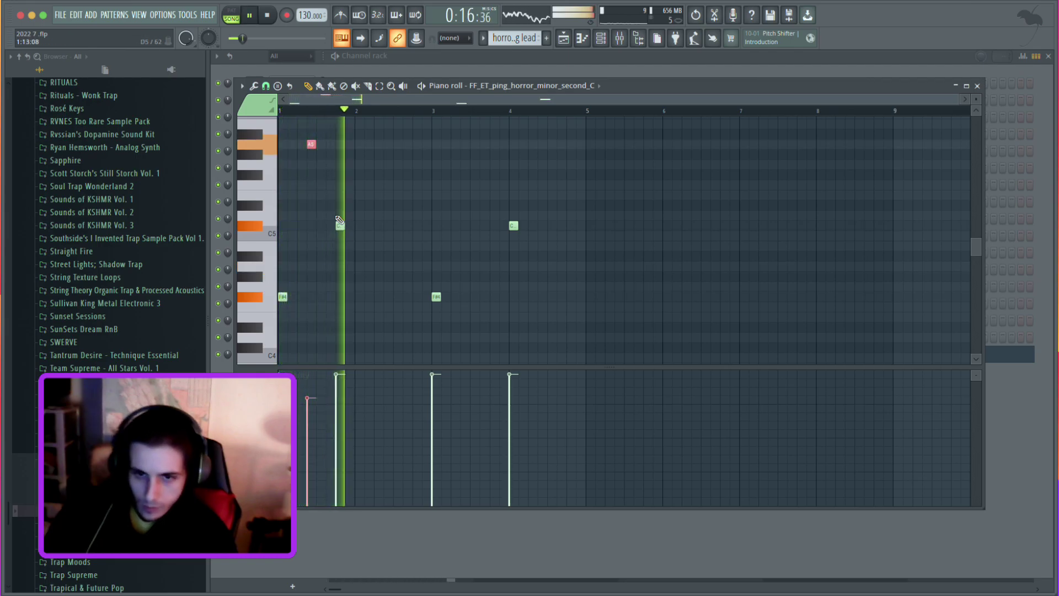
{"action": "right_click", "coordinate": [313, 144]}
{"action": "key", "text": "space"}
{"action": "key", "text": "space"}
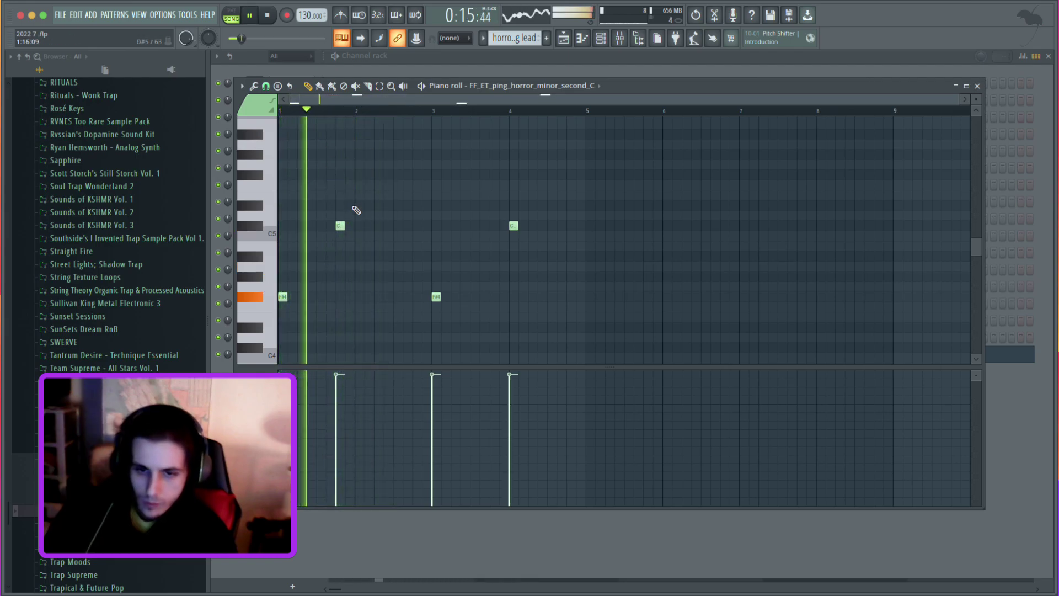
Route the FF_ET ping horror channel to mixer insert 13.
{"action": "left_click", "coordinate": [602, 38]}
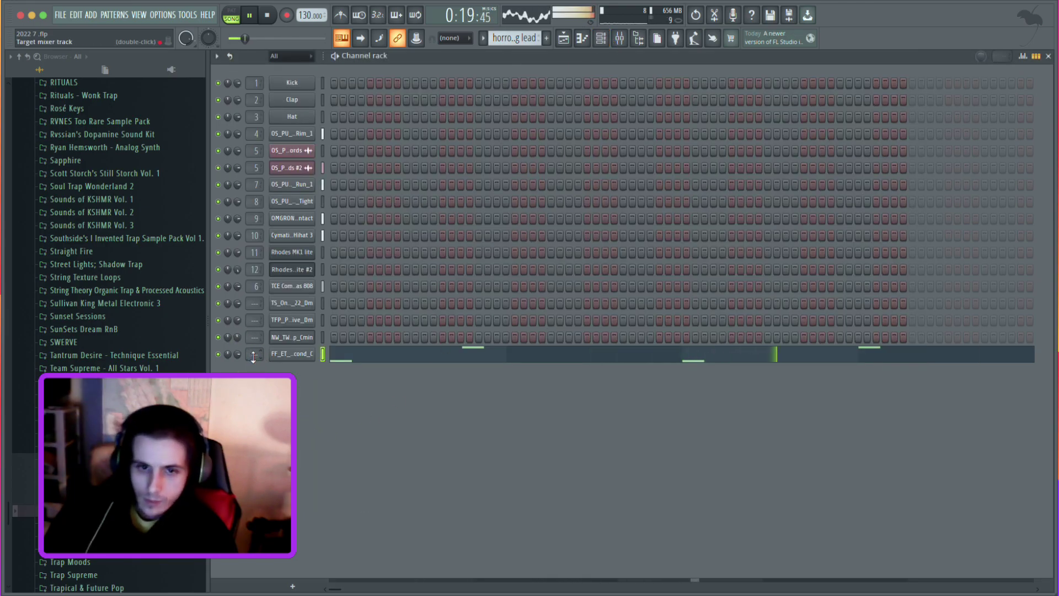
{"action": "key", "text": "space"}
{"action": "key", "text": "space"}
Load ValhallaSupermassive in the first effect slot of insert 13 and play the lead back.
{"action": "left_click", "coordinate": [619, 38]}
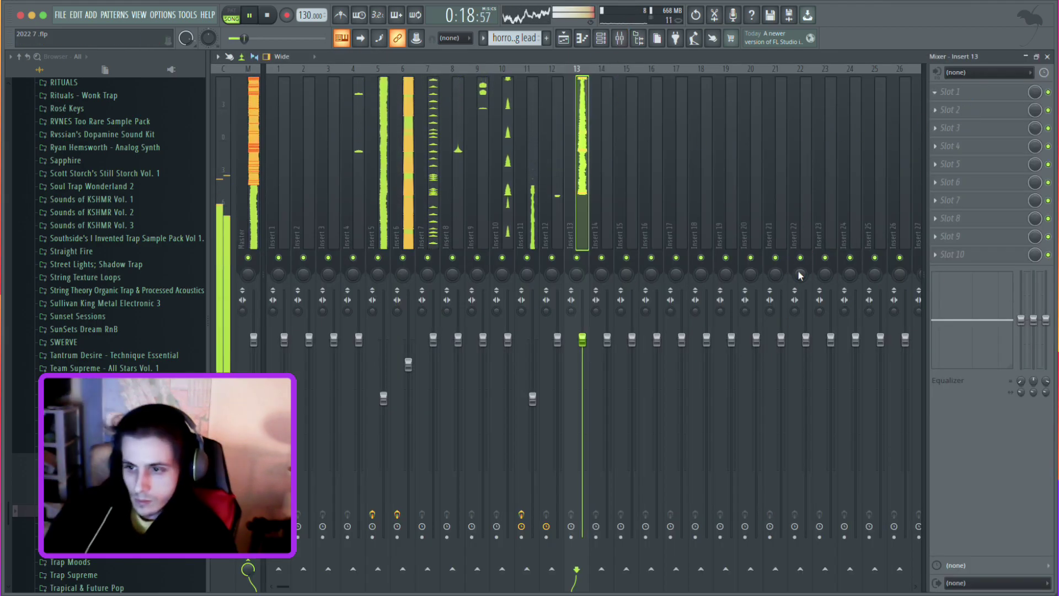
{"action": "left_click", "coordinate": [469, 308]}
{"action": "key", "text": "space"}
{"action": "key", "text": "space"}
{"action": "key", "text": "space"}
{"action": "key", "text": "space"}
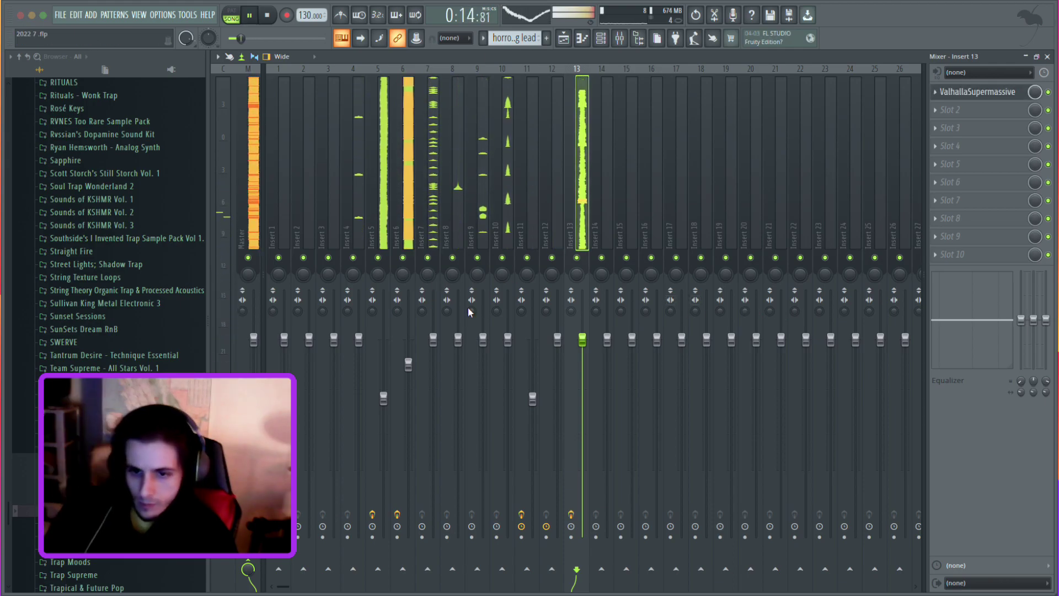
Lower the volume fader of insert 13 while the beat plays.
{"action": "key", "text": "space"}
{"action": "key", "text": "space"}
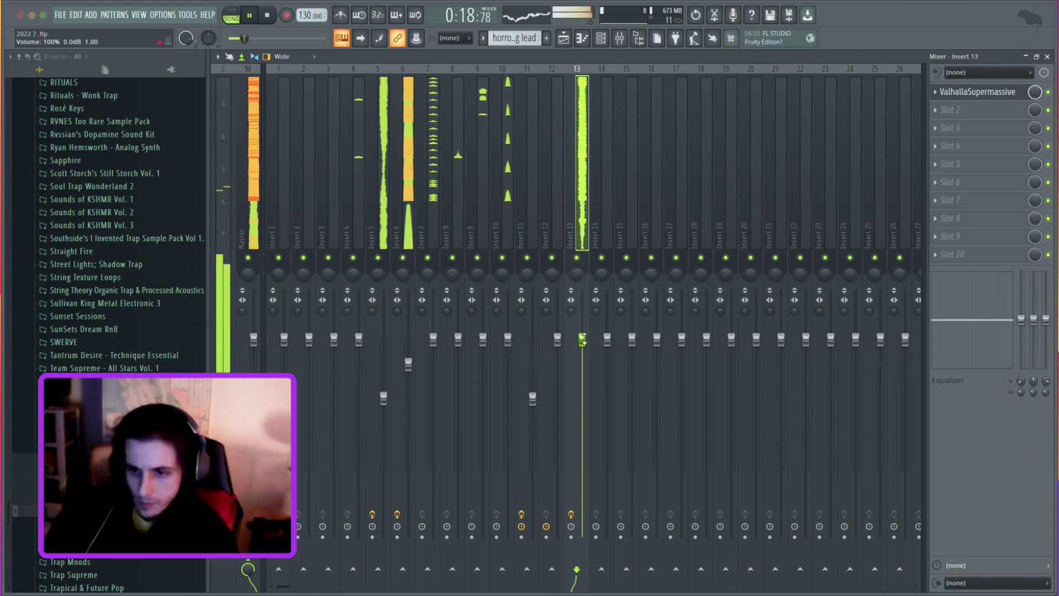
{"action": "left_click_drag", "start_coordinate": [584, 339], "coordinate": [583, 379]}
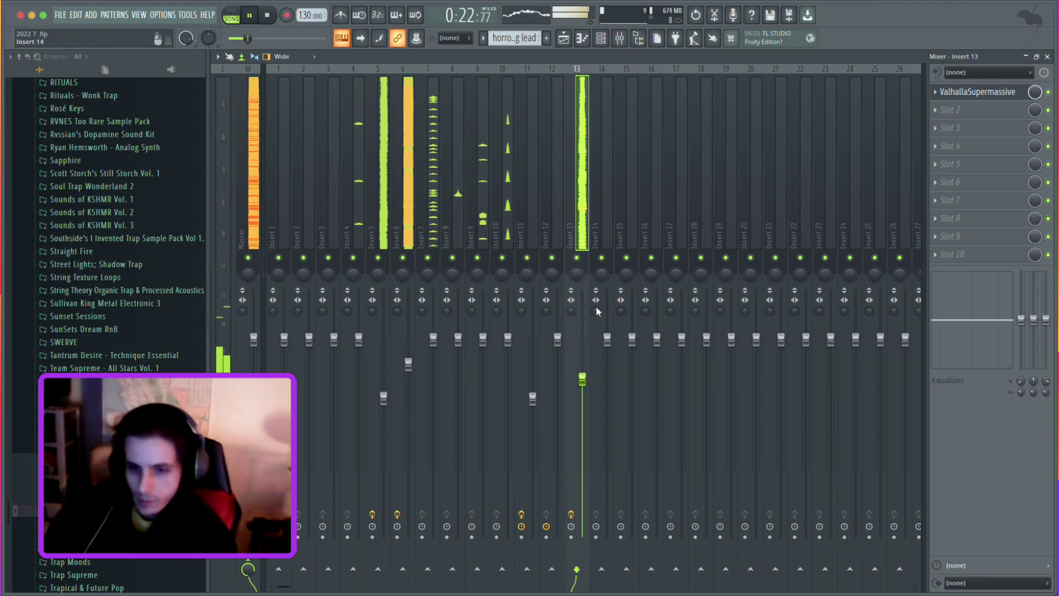
Shorten the horror ping lead clip at bar 9 on Track 11 to four bars and place another eight-bar clip at bar 17.
{"action": "left_click", "coordinate": [602, 38]}
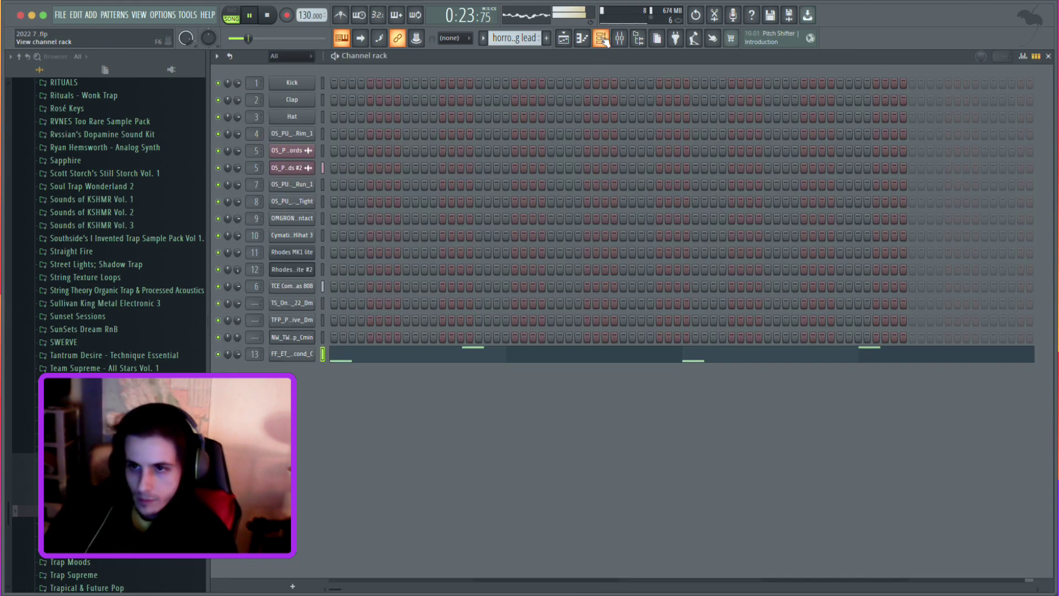
{"action": "left_click", "coordinate": [566, 39]}
{"action": "left_click_drag", "start_coordinate": [482, 424], "coordinate": [467, 423]}
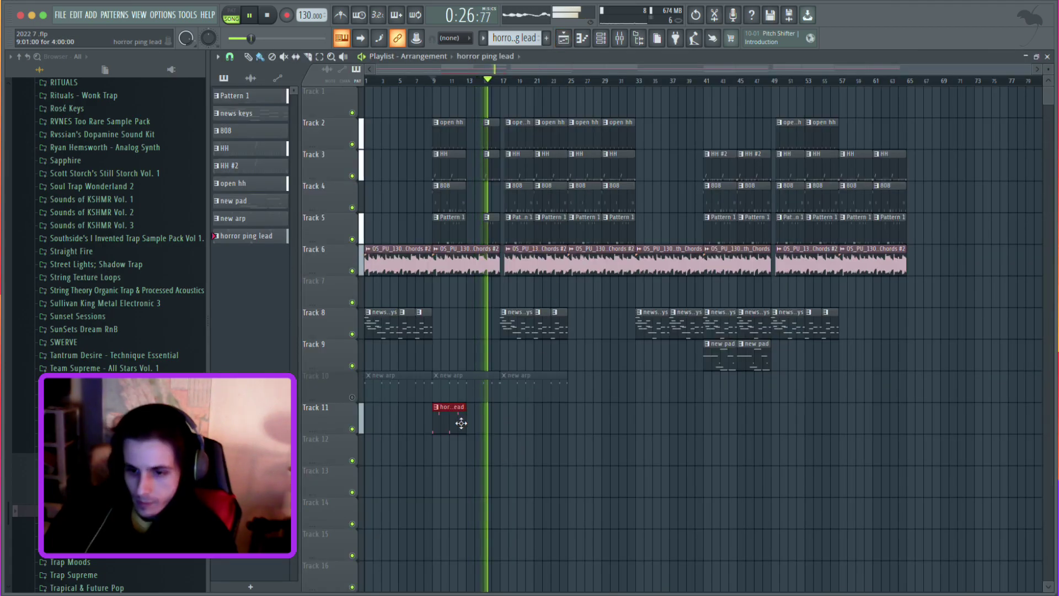
{"action": "left_click", "coordinate": [516, 425]}
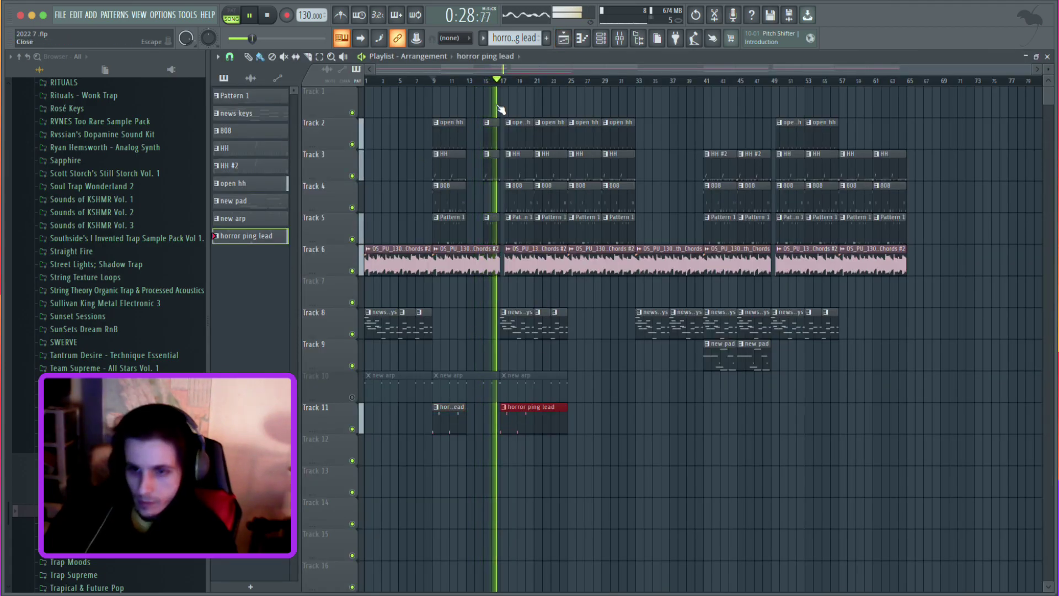
Extend the first horror ping lead clip on Track 11 to eight bars, up to bar 17.
{"action": "key", "text": "F9"}
{"action": "left_click", "coordinate": [571, 43]}
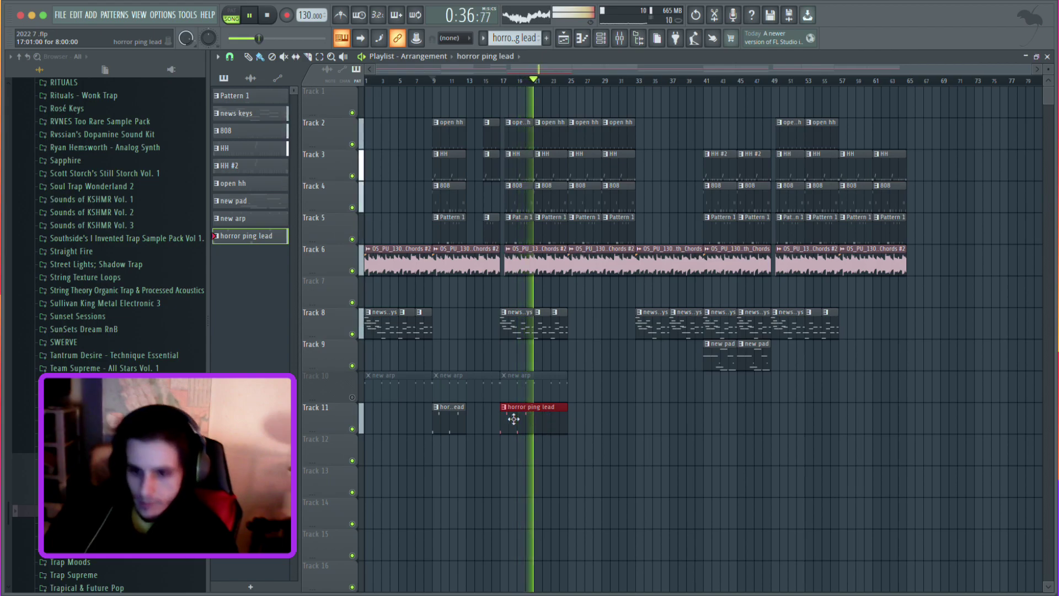
{"action": "left_click_drag", "start_coordinate": [467, 419], "coordinate": [495, 418]}
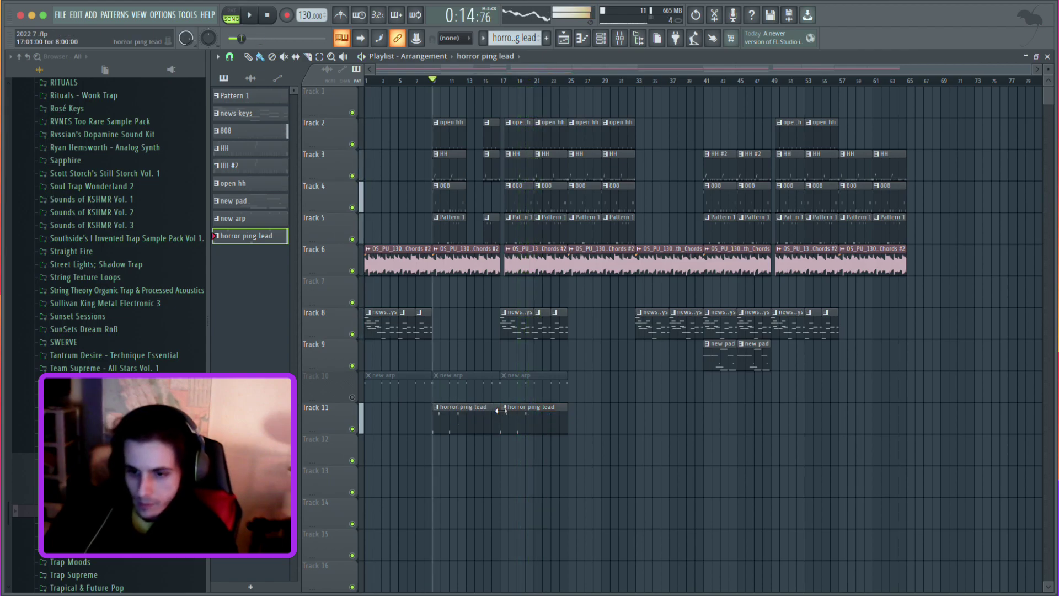
Add Fruity Reeverb in the second effect slot of insert 13 for the horror ping lead.
{"action": "double_click", "coordinate": [491, 408]}
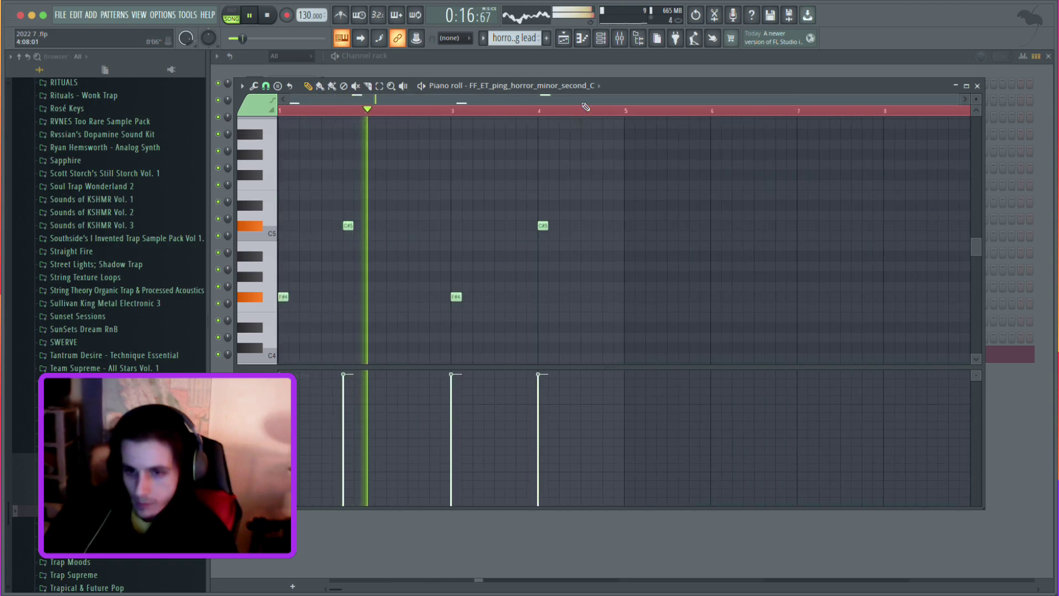
{"action": "left_click", "coordinate": [602, 43]}
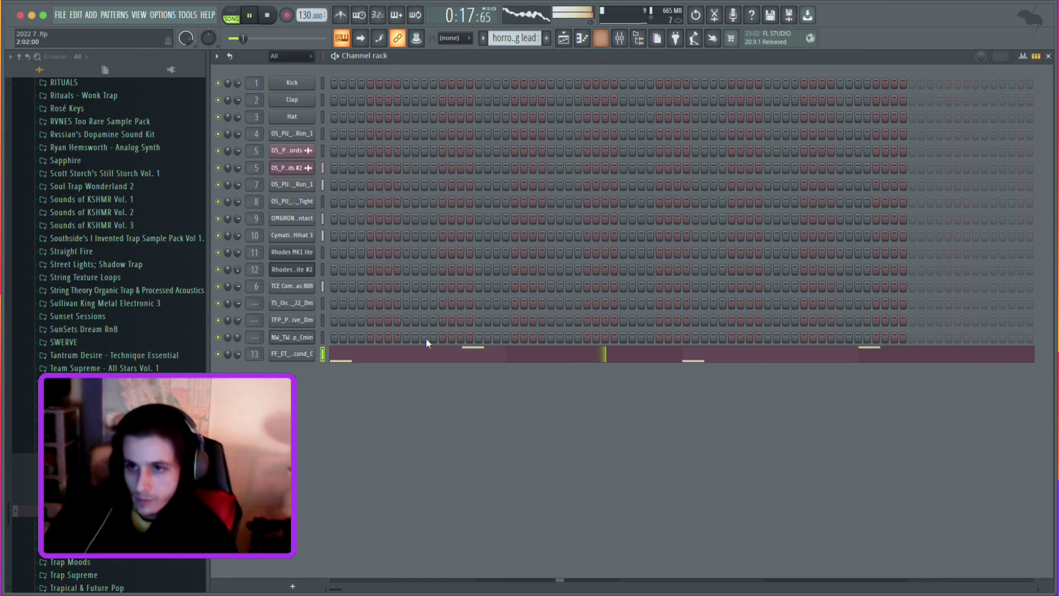
{"action": "left_click", "coordinate": [624, 41]}
{"action": "left_click", "coordinate": [669, 403]}
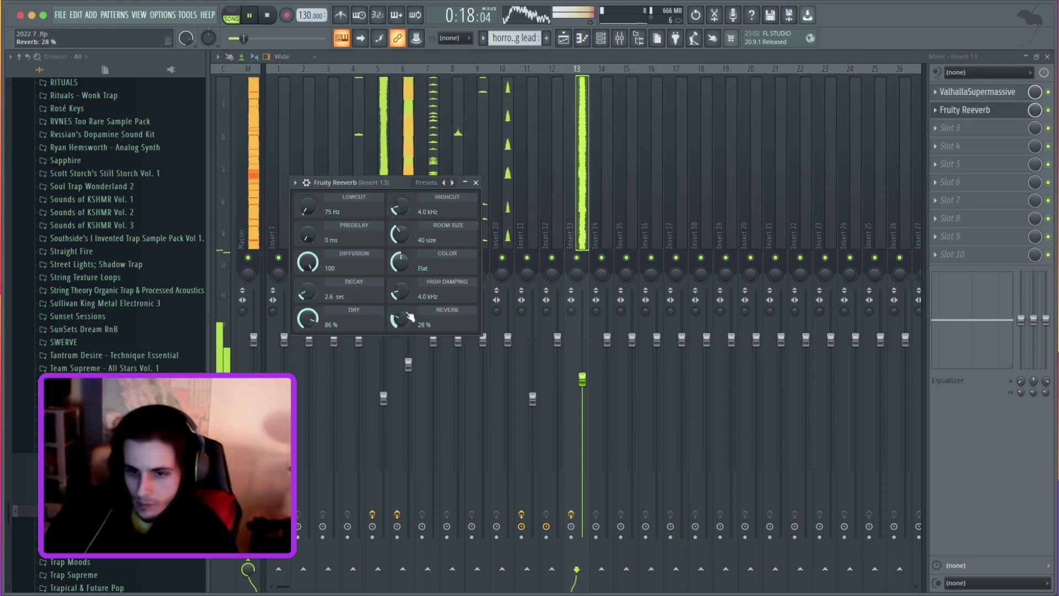
Add Fruity parametric EQ 2 to insert 13 with the 20Hz + 18kHz cut preset, raise its high pass to about 587 Hz and lower its low pass.
{"action": "left_click", "coordinate": [991, 132]}
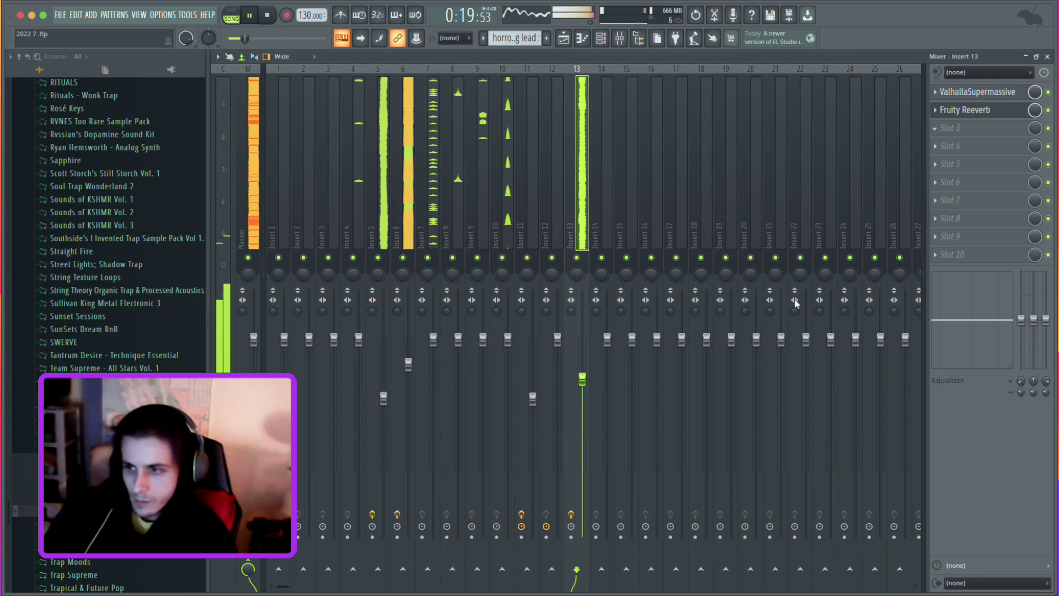
{"action": "left_click", "coordinate": [786, 360]}
{"action": "left_click", "coordinate": [663, 198]}
{"action": "left_click", "coordinate": [663, 198]}
{"action": "left_click_drag", "start_coordinate": [322, 298], "coordinate": [445, 293]}
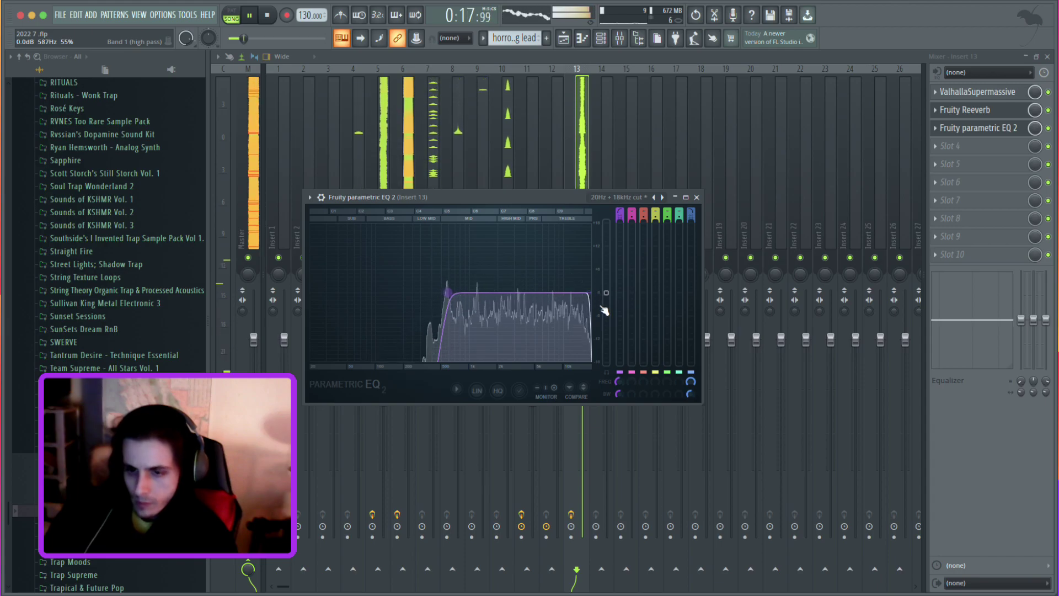
{"action": "left_click_drag", "start_coordinate": [596, 302], "coordinate": [541, 298]}
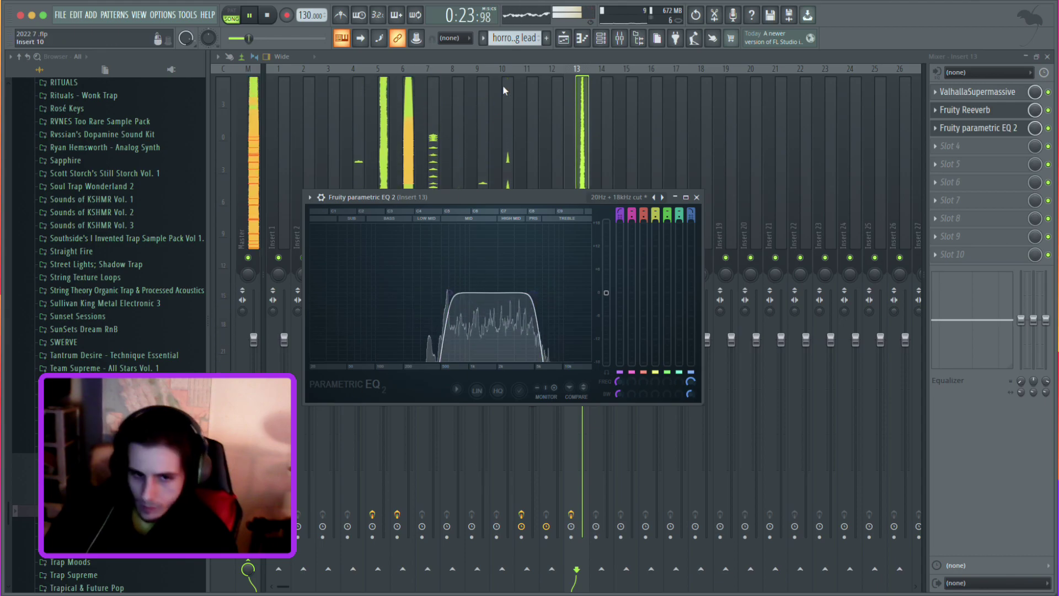
Play the arrangement with both horror ping lead clips while looking through the sample pack folders.
{"action": "left_click", "coordinate": [562, 43]}
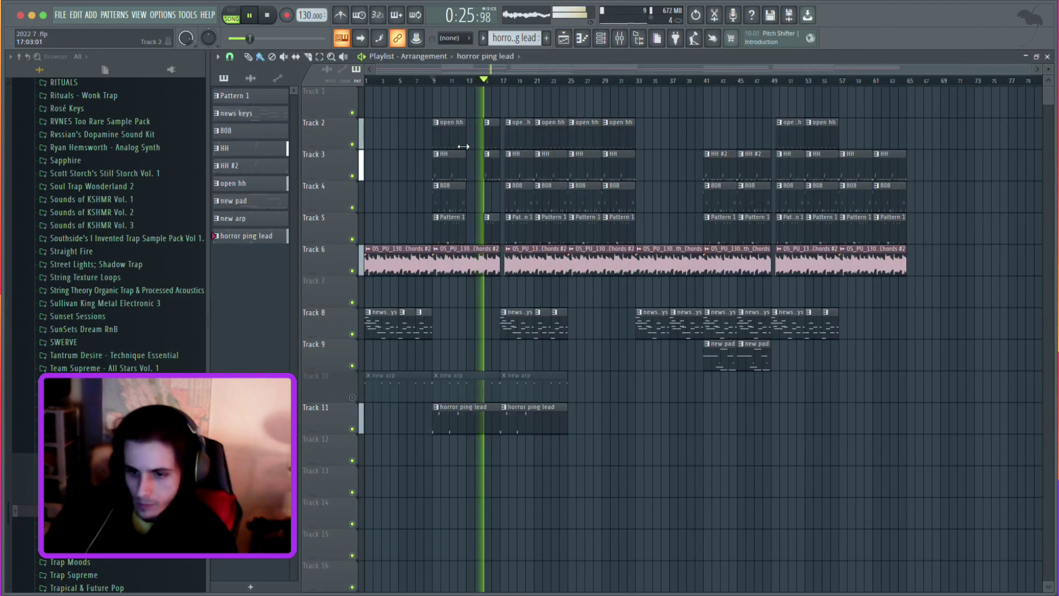
{"action": "scroll", "coordinate": [108, 331], "scroll_direction": "down", "scroll_amount": 1}
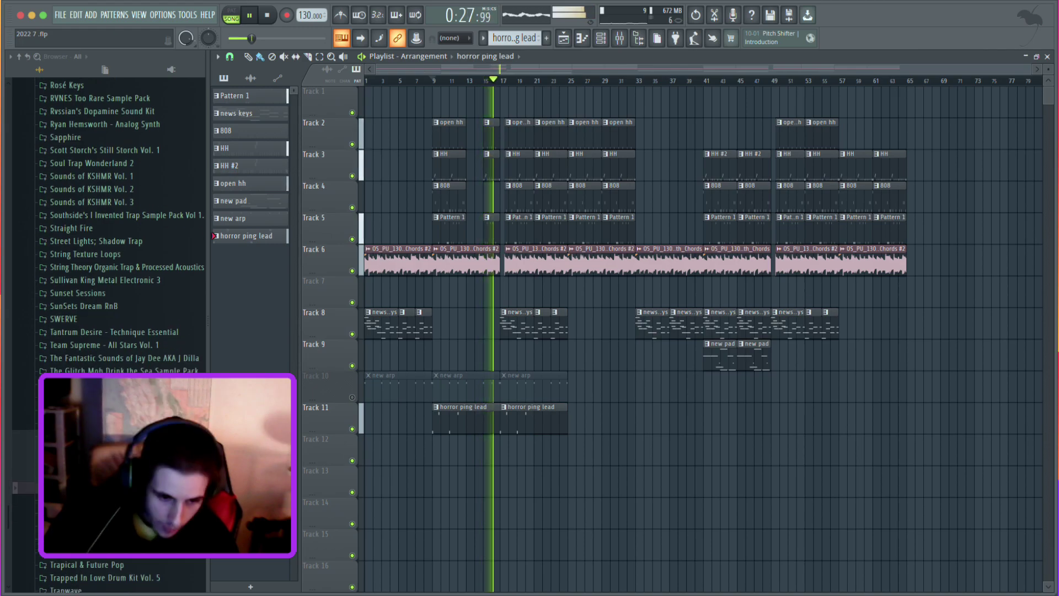
{"action": "scroll", "coordinate": [107, 331], "scroll_direction": "up", "scroll_amount": 3}
{"action": "scroll", "coordinate": [108, 331], "scroll_direction": "down", "scroll_amount": 3}
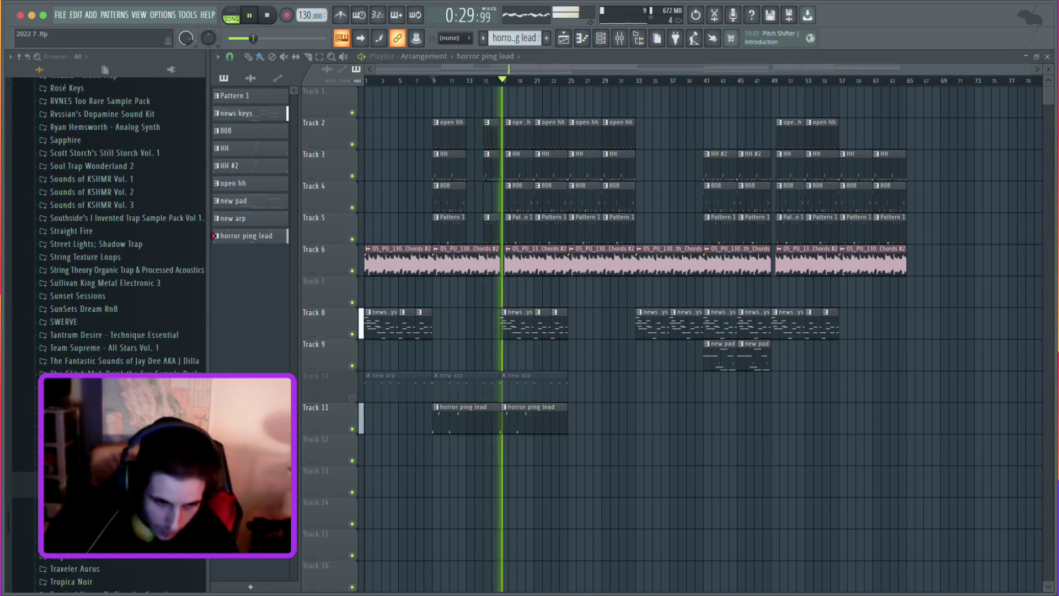
{"action": "scroll", "coordinate": [107, 331], "scroll_direction": "down", "scroll_amount": 2}
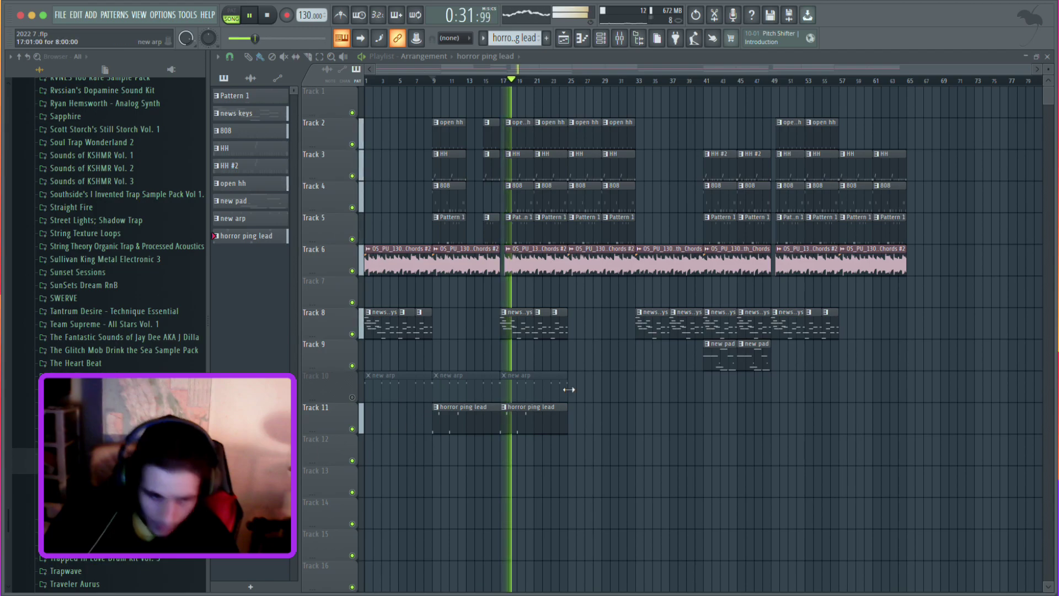
{"action": "left_click", "coordinate": [517, 419]}
{"action": "key", "text": "space"}
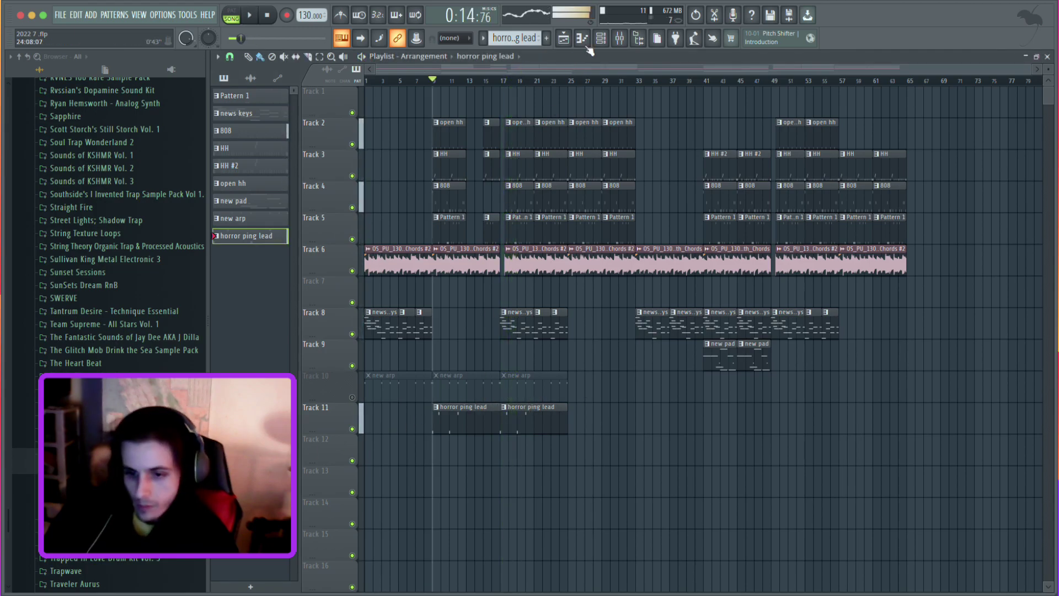
Save the project and add a FLEX channel loaded with the Ace of Space preset from the Essential Guitars pack.
{"action": "left_click", "coordinate": [603, 37]}
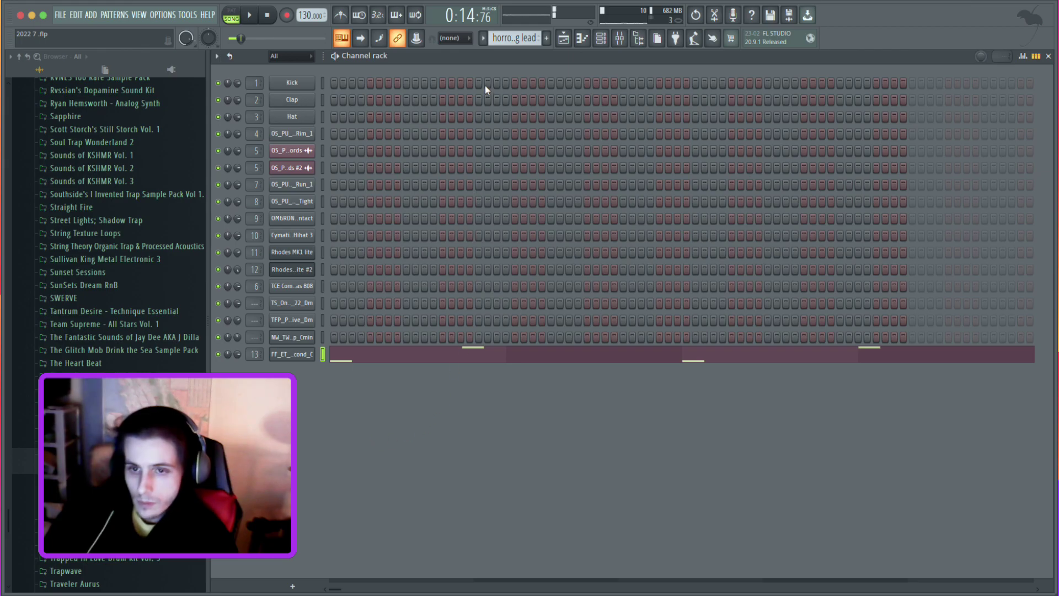
{"action": "key", "text": "ctrl+s"}
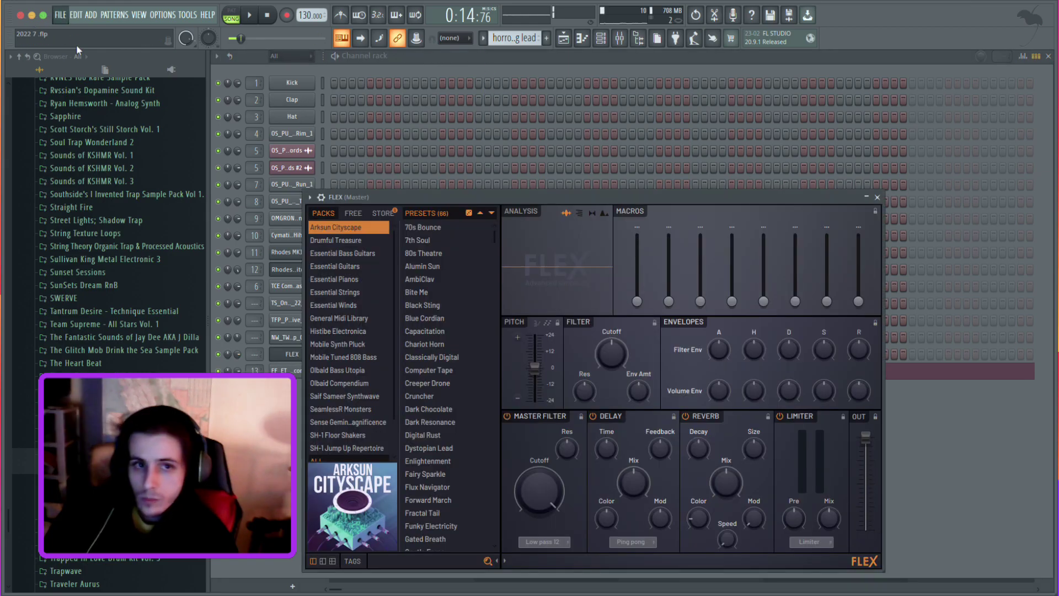
{"action": "left_click", "coordinate": [342, 266]}
{"action": "left_click", "coordinate": [346, 289]}
{"action": "left_click", "coordinate": [353, 279]}
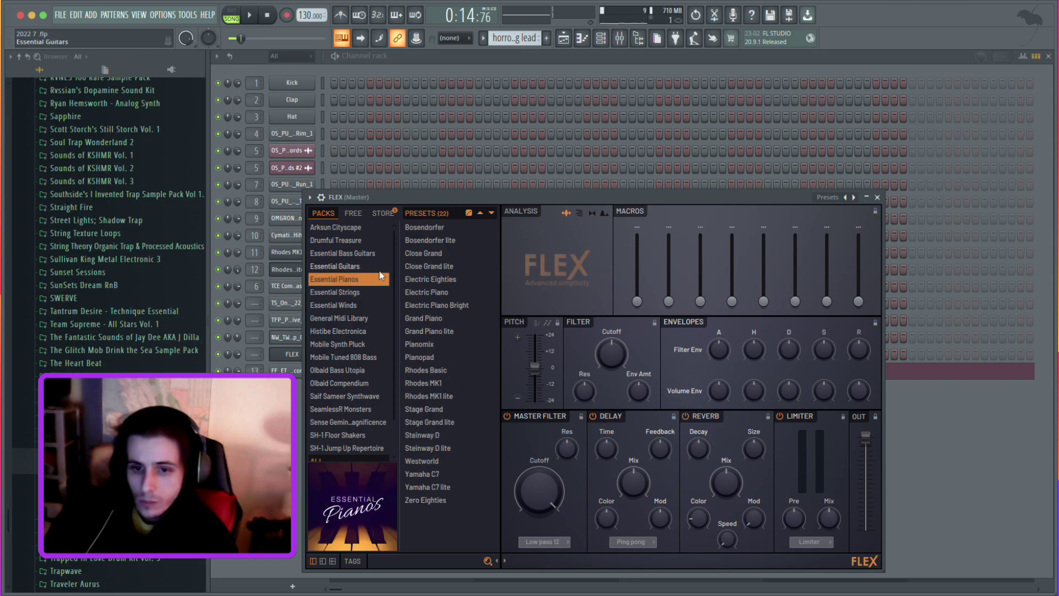
{"action": "left_click", "coordinate": [371, 267]}
{"action": "left_click", "coordinate": [431, 253]}
{"action": "left_click_drag", "start_coordinate": [544, 193], "coordinate": [564, 81]}
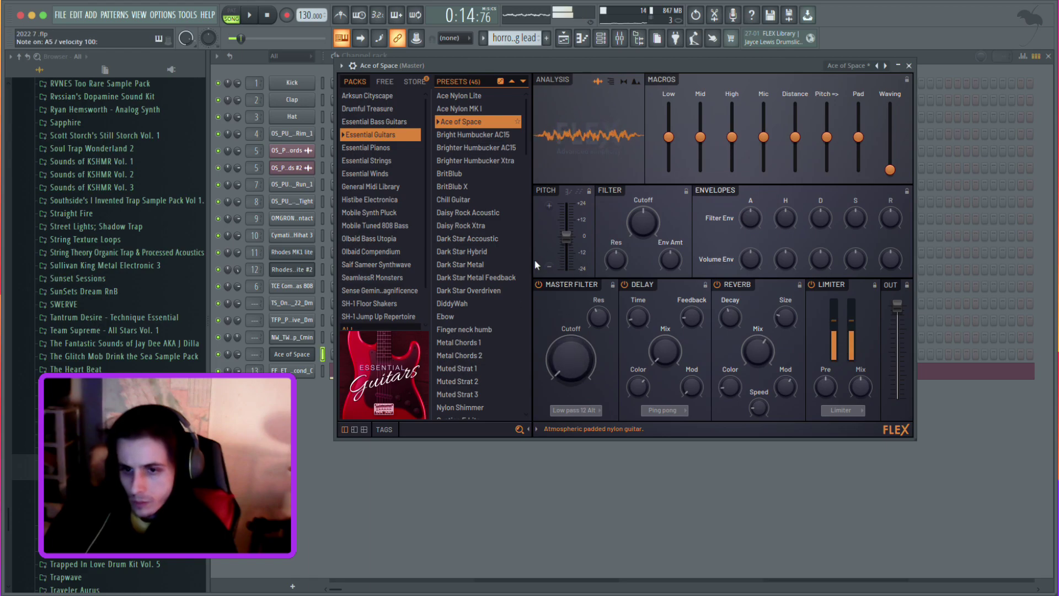
Enter a D5 and A5 phrase for Ace of Space in bar 1, shifting the two A5 notes and second D5 to the bar's end.
{"action": "left_click", "coordinate": [290, 358]}
{"action": "left_click", "coordinate": [328, 354]}
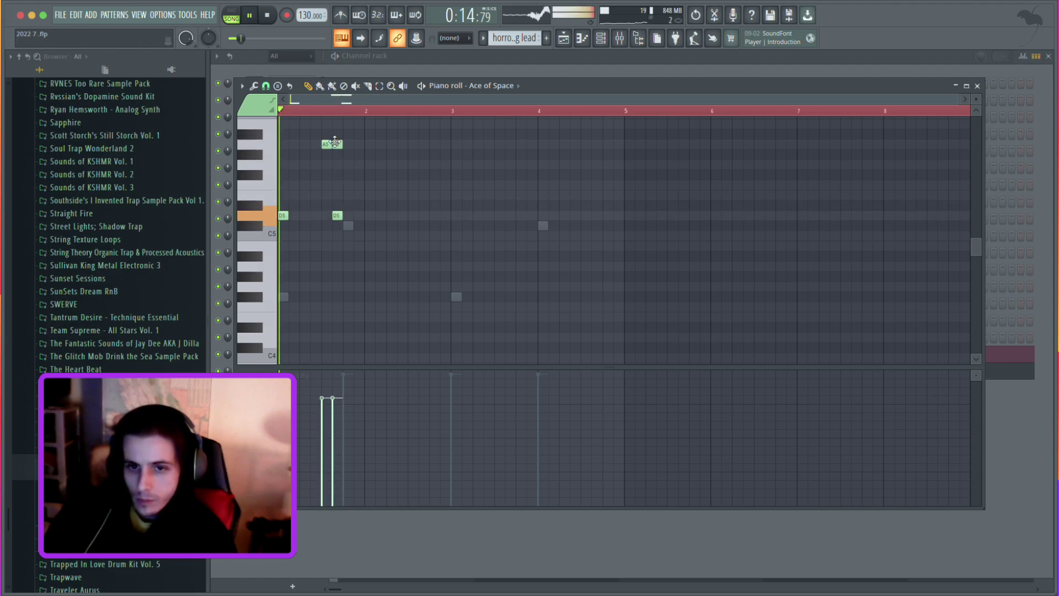
{"action": "key", "text": "space"}
{"action": "left_click_drag", "start_coordinate": [322, 131], "coordinate": [359, 237]}
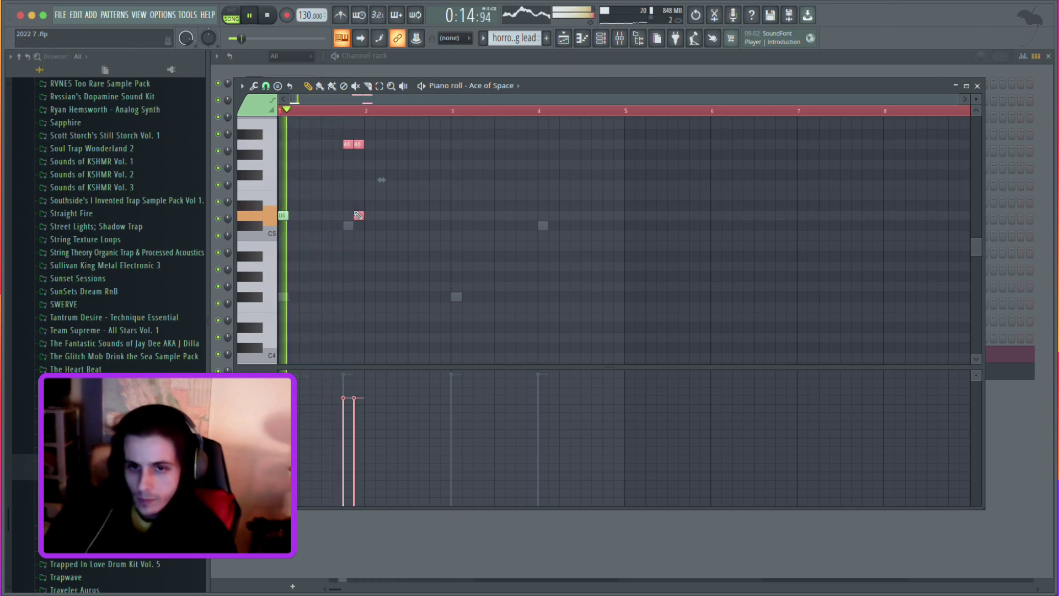
{"action": "key", "text": "space"}
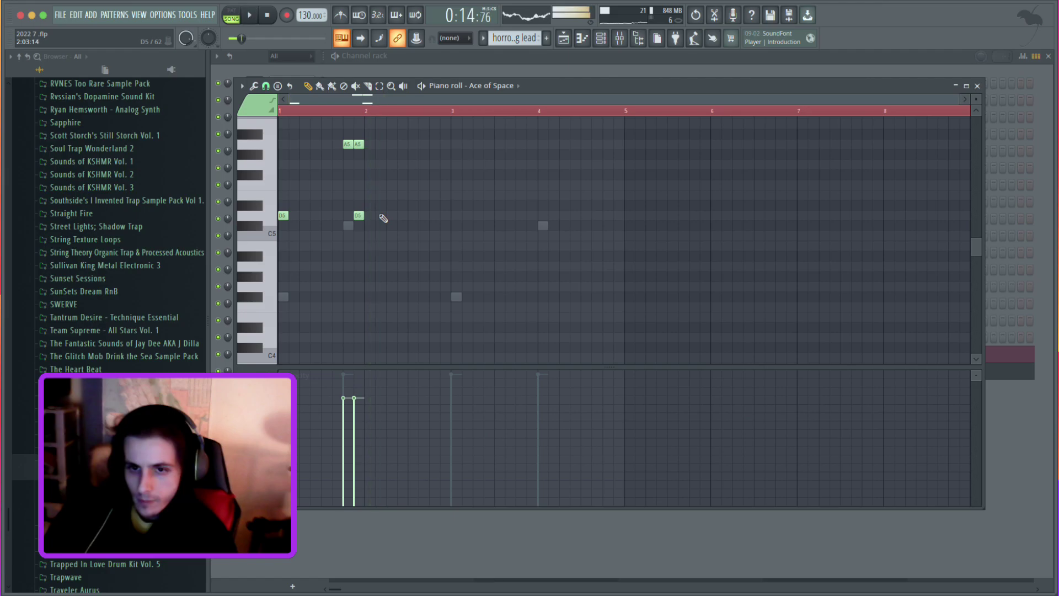
Add an A5 and an F#5 note in bar 2 of the Ace of Space phrase, shifting the F#5 slightly earlier.
{"action": "left_click", "coordinate": [391, 257]}
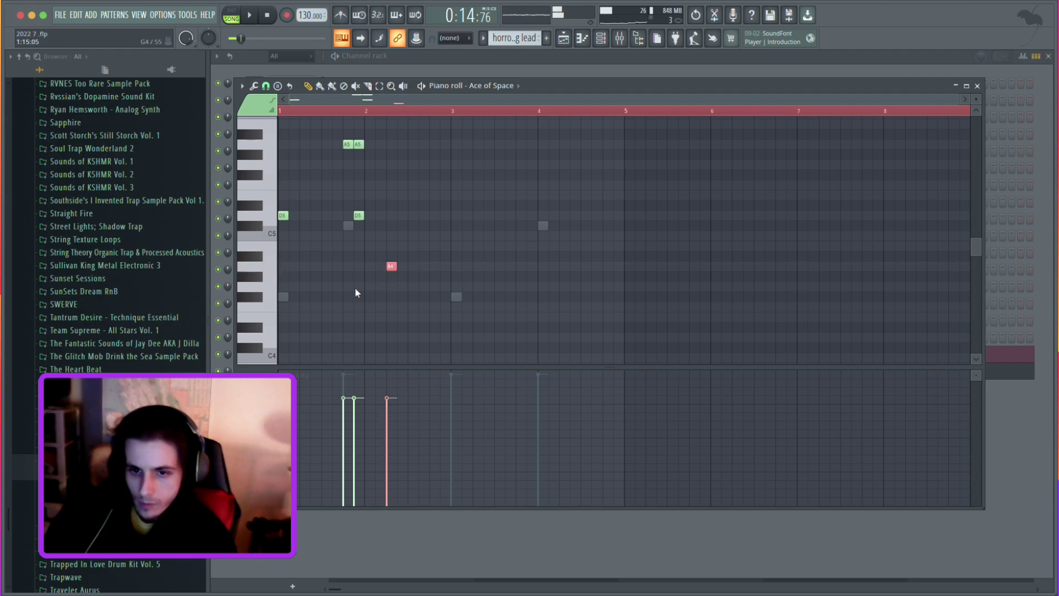
{"action": "key", "text": "ctrl+Up"}
{"action": "key", "text": "space"}
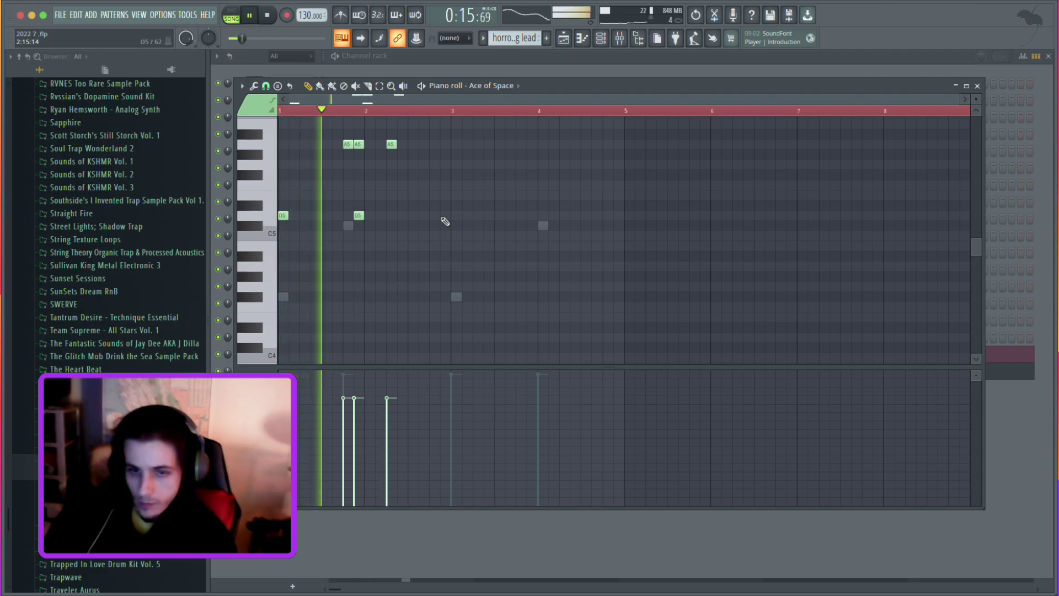
{"action": "scroll", "coordinate": [423, 234], "scroll_direction": "up", "scroll_amount": 3}
{"action": "key", "text": "space"}
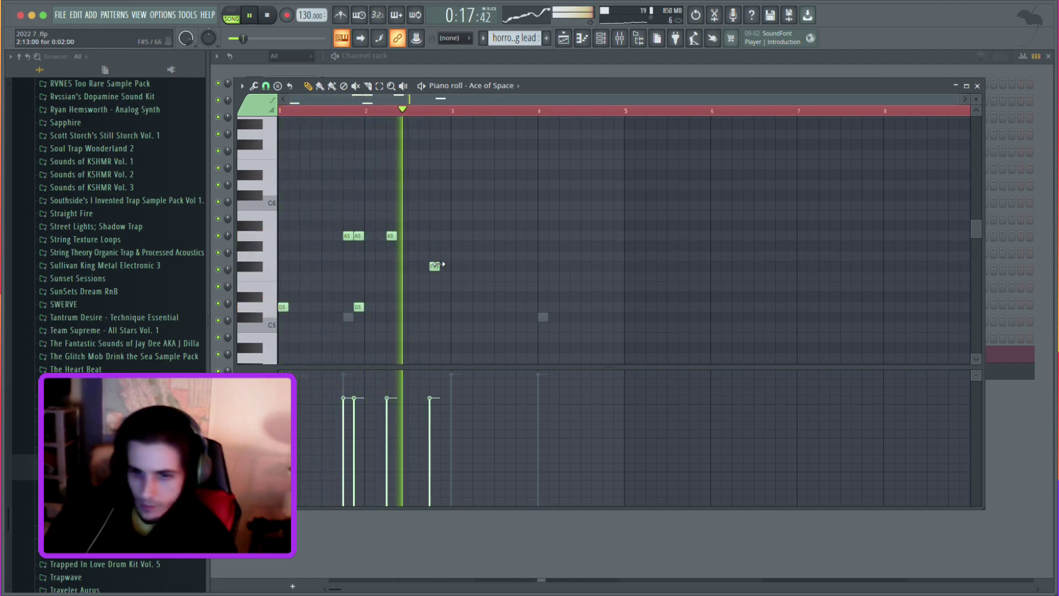
{"action": "left_click_drag", "start_coordinate": [429, 266], "coordinate": [413, 265]}
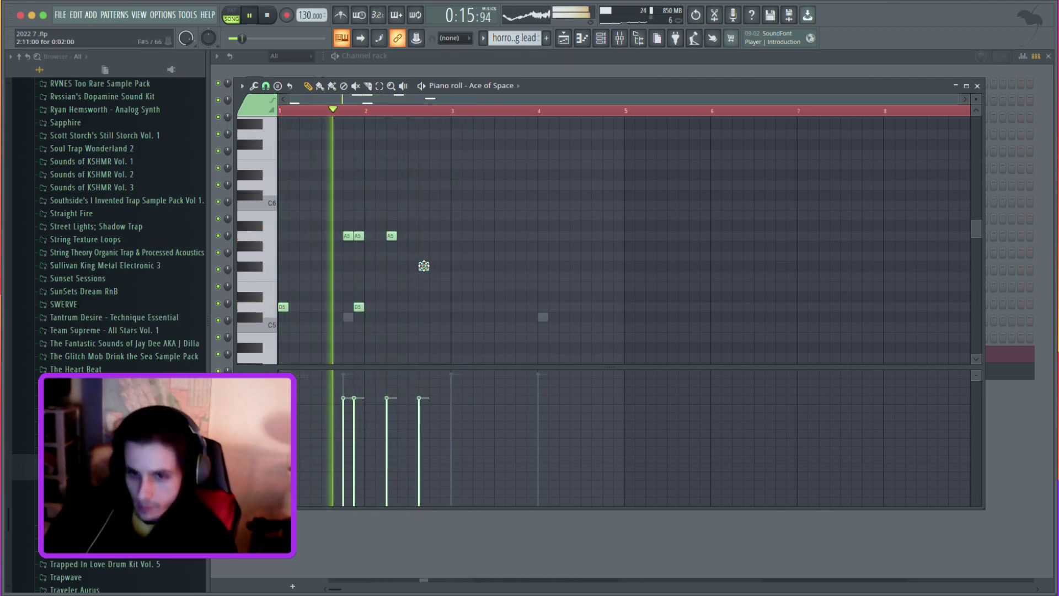
Add two notes after bar 2's F#5, an E5 followed by a D5 at the end of the bar.
{"action": "left_click", "coordinate": [437, 298]}
{"action": "left_click_drag", "start_coordinate": [436, 298], "coordinate": [435, 309]}
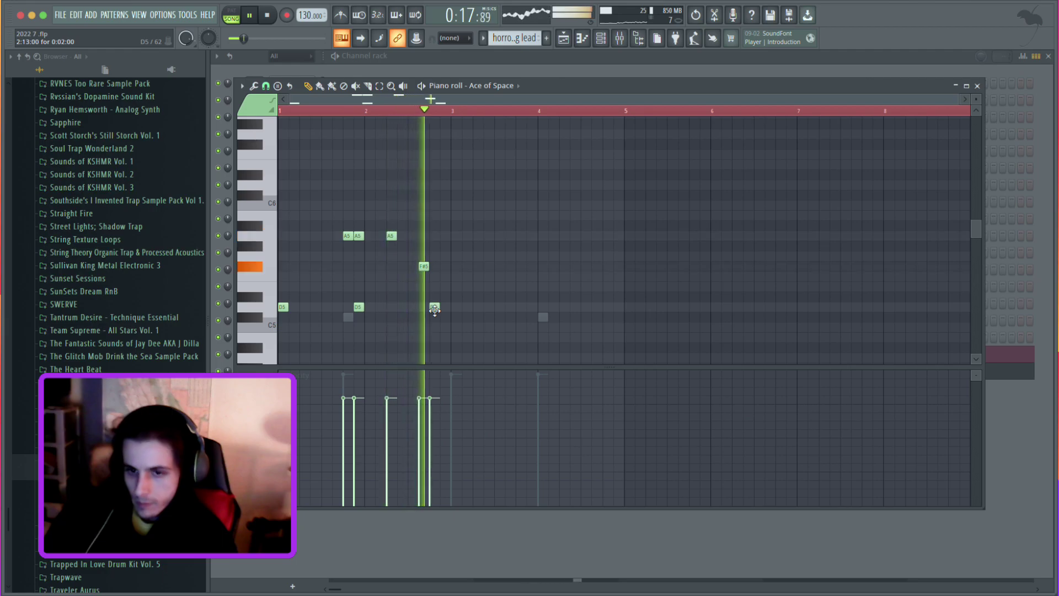
{"action": "left_click", "coordinate": [443, 307]}
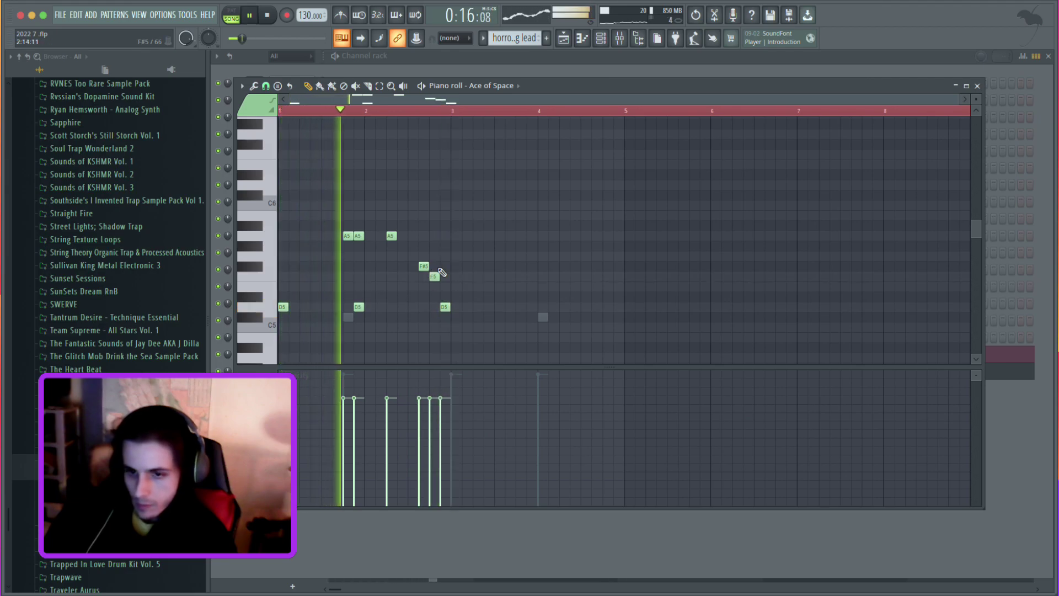
{"action": "key", "text": "space"}
Audition other pitches for the last three notes of bar 2, then keep F#5 and D5 and delete the middle note.
{"action": "left_click_drag", "start_coordinate": [423, 268], "coordinate": [423, 280]}
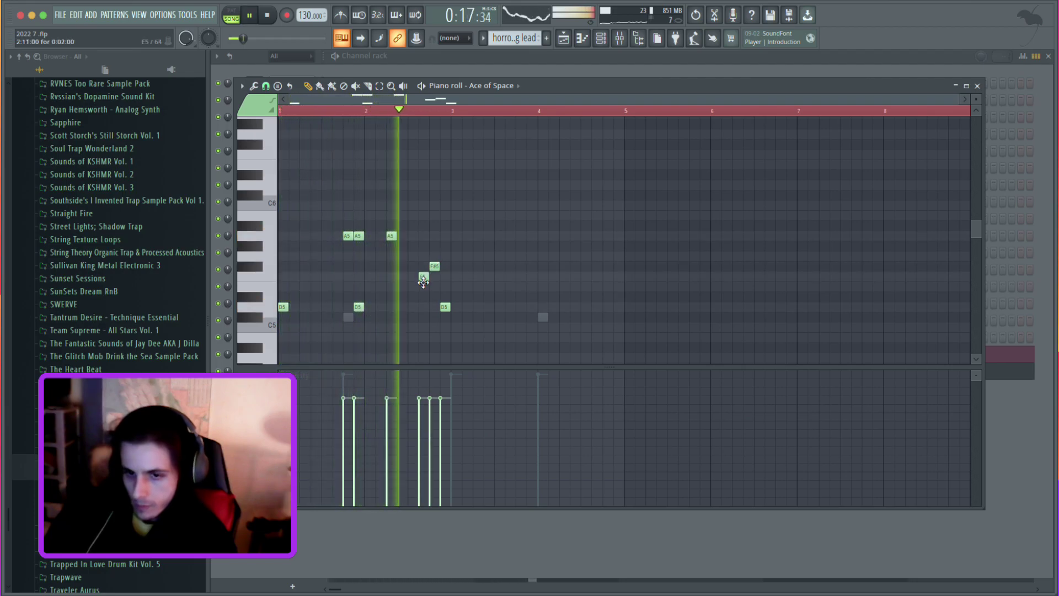
{"action": "key", "text": "space"}
{"action": "key", "text": "space"}
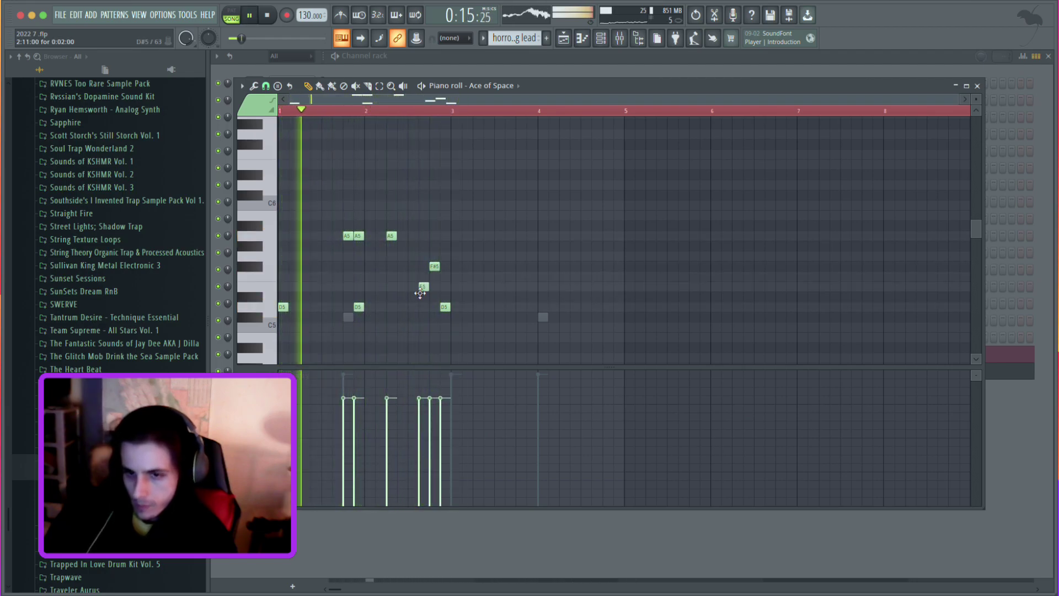
{"action": "left_click_drag", "start_coordinate": [423, 281], "coordinate": [419, 311]}
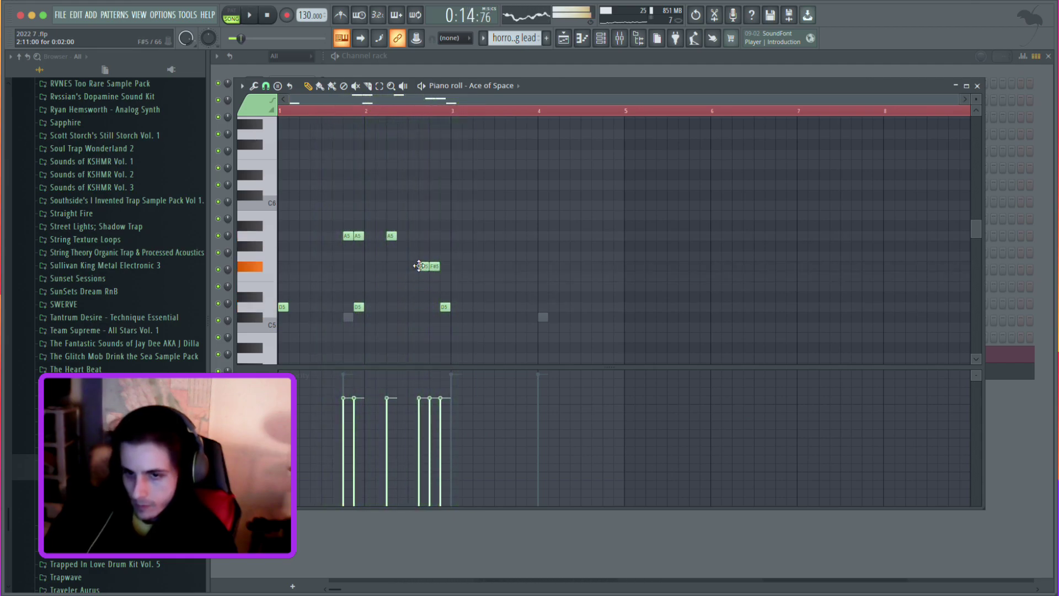
{"action": "right_click", "coordinate": [436, 266]}
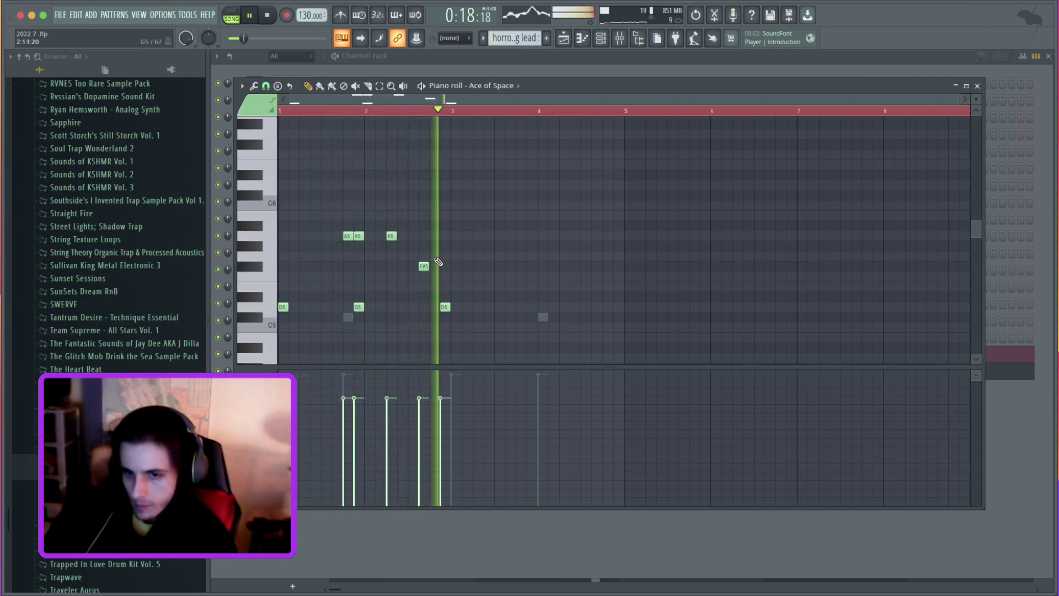
Add an A5 at the end of bar 3 and lengthen the phrase's notes to four steps.
{"action": "left_click", "coordinate": [521, 226]}
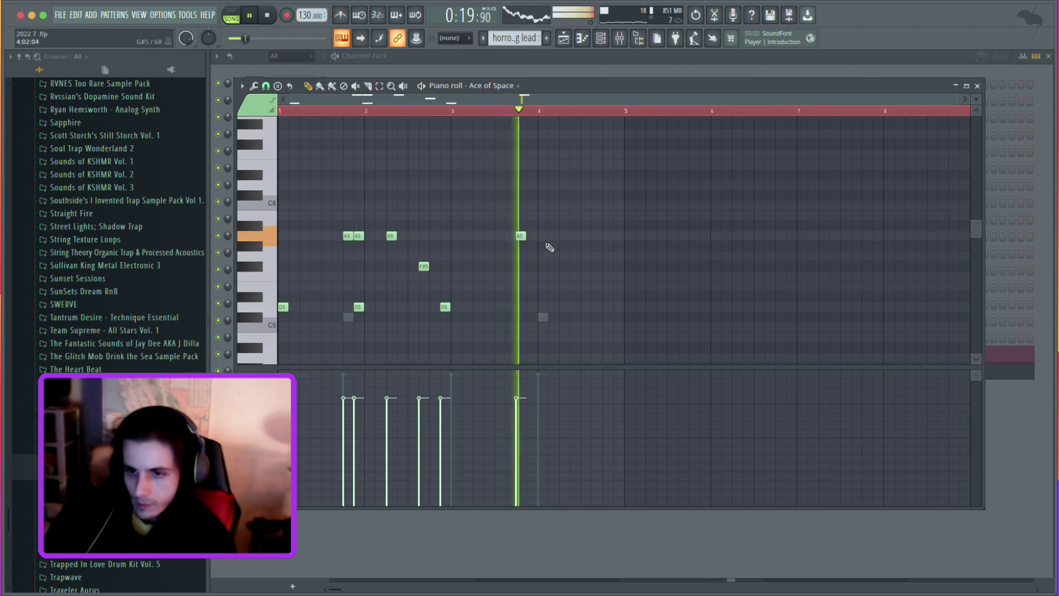
{"action": "key", "text": "space"}
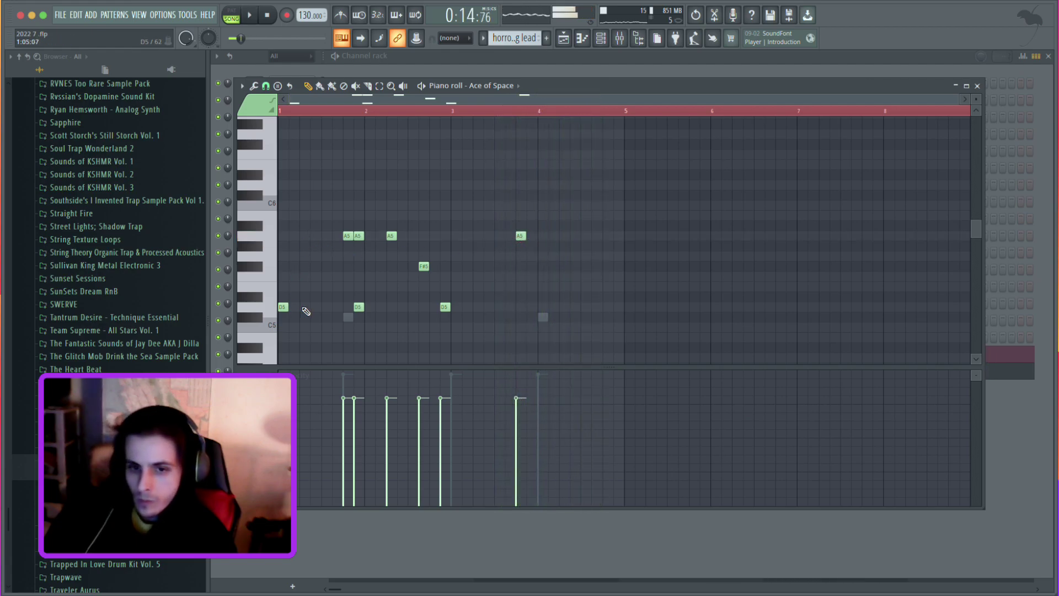
{"action": "left_click_drag", "start_coordinate": [634, 201], "coordinate": [280, 351]}
{"action": "key", "text": "space"}
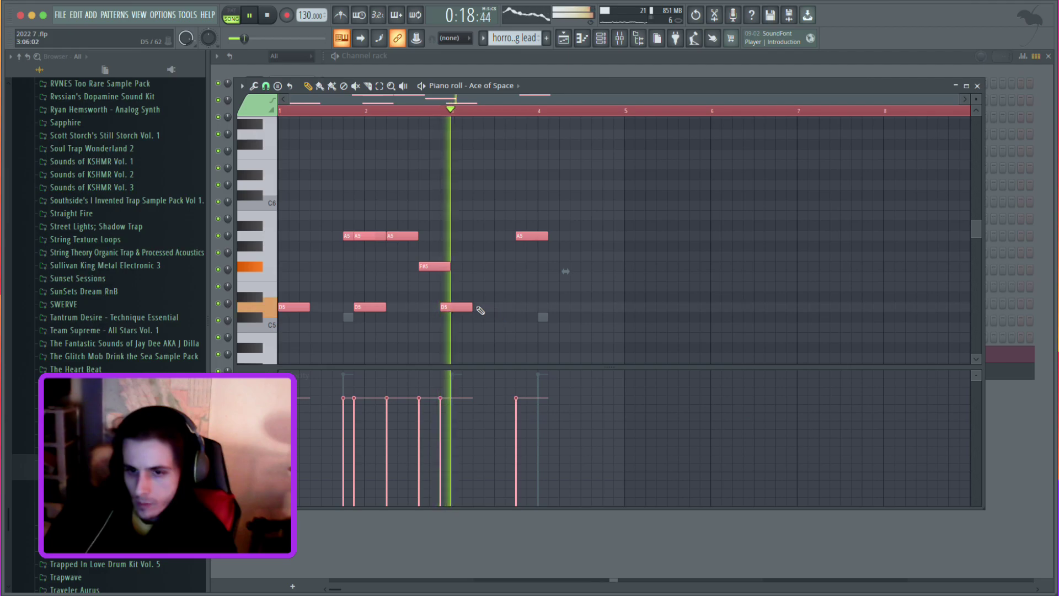
{"action": "left_click_drag", "start_coordinate": [448, 268], "coordinate": [439, 268]}
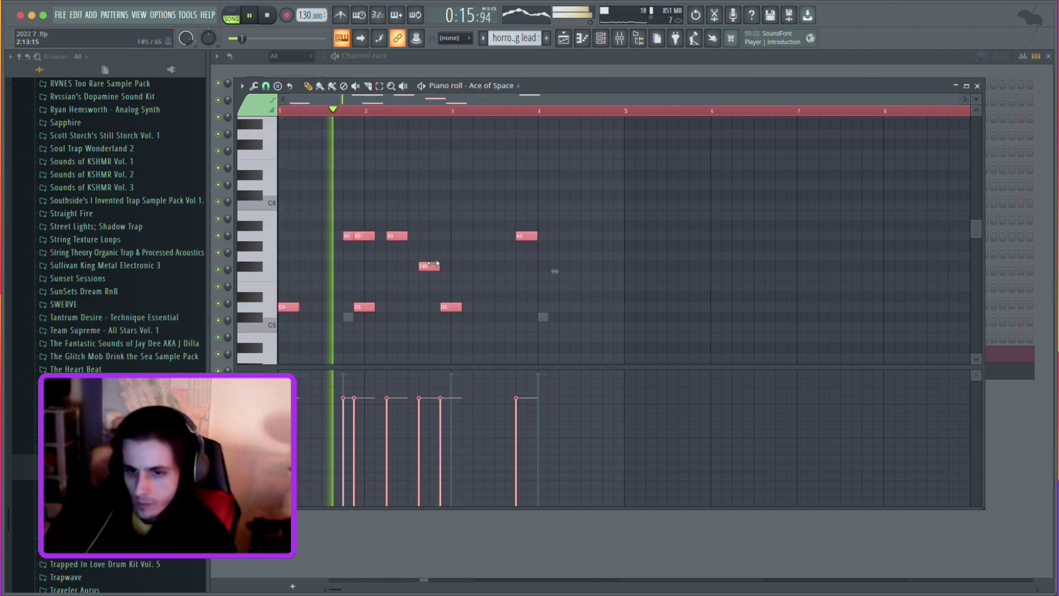
{"action": "key", "text": "space"}
Add upper notes C#6 and F#6 at the end of bar 1 and D6, E6 and F#6 at the end of bar 2.
{"action": "left_click", "coordinate": [402, 275], "text": "ctrl"}
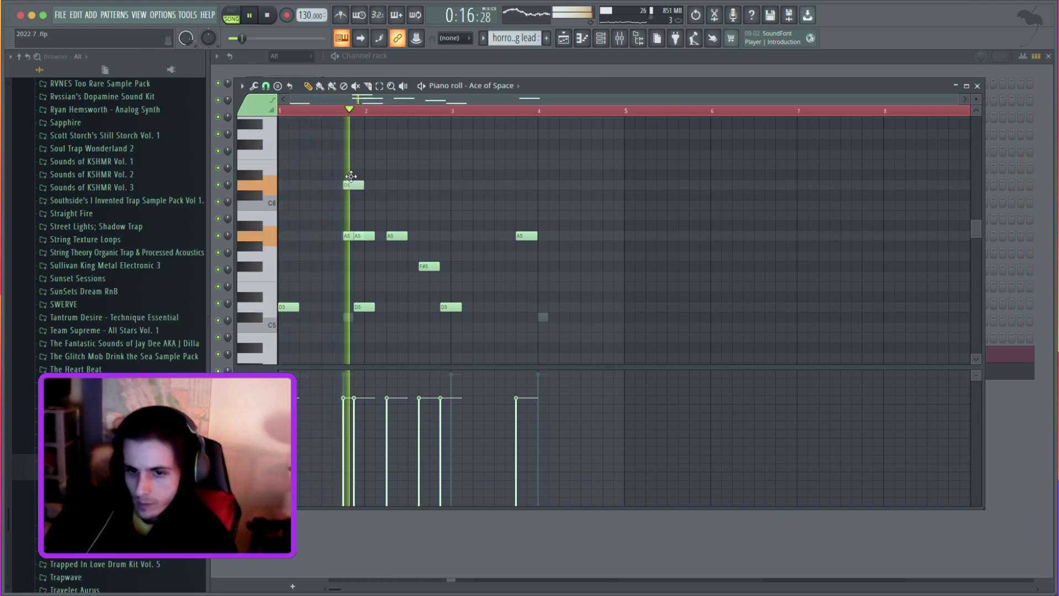
{"action": "key", "text": "space"}
{"action": "key", "text": "space"}
{"action": "right_click", "coordinate": [354, 186]}
{"action": "key", "text": "space"}
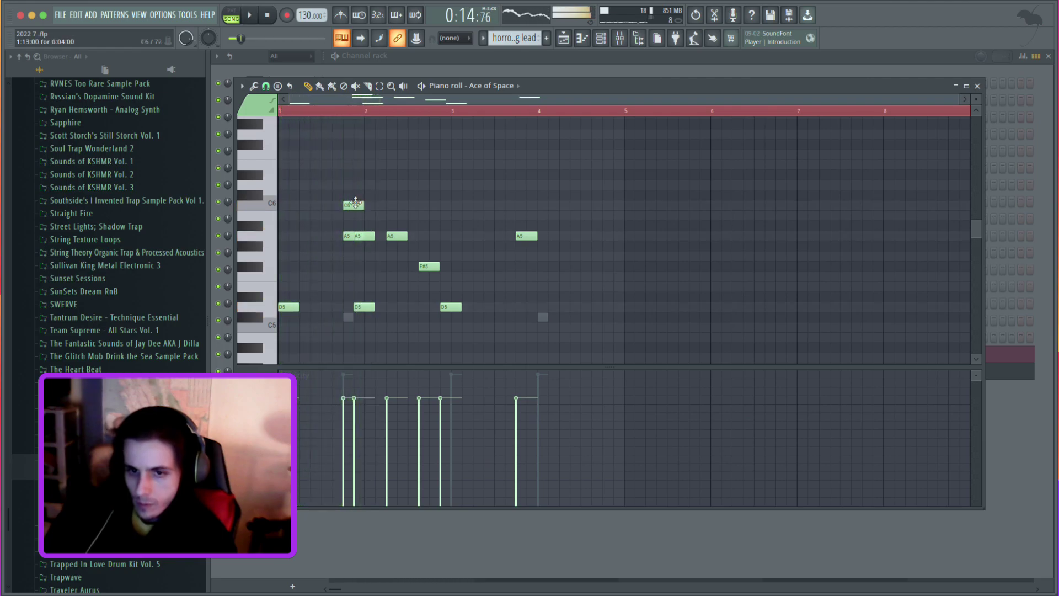
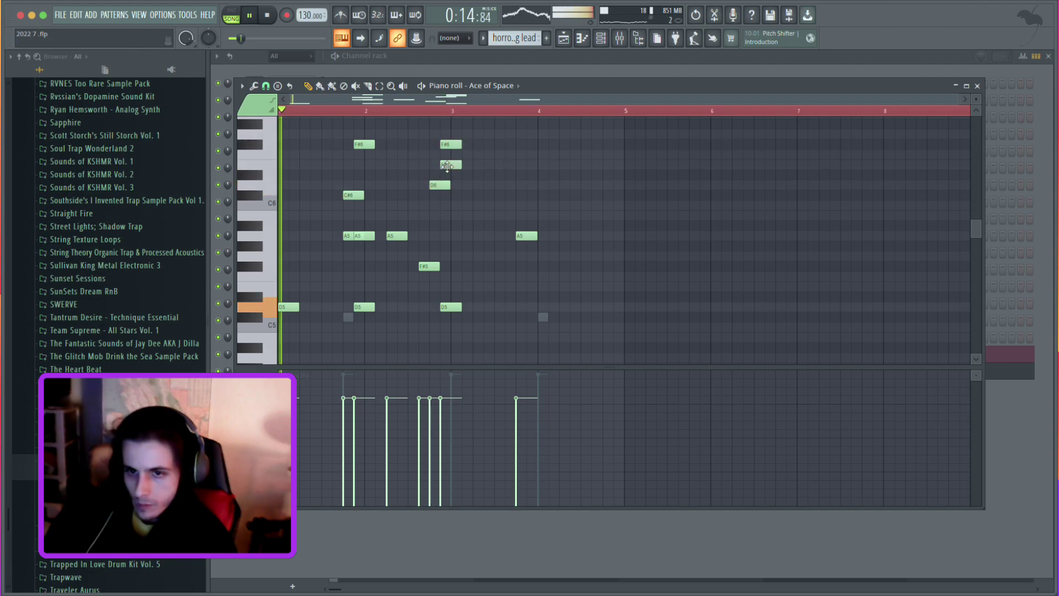
Move the second F#6 to the start of bar 3 and copy the D6, E6, F#6 run to the end of bar 4.
{"action": "left_click_drag", "start_coordinate": [454, 144], "coordinate": [465, 144]}
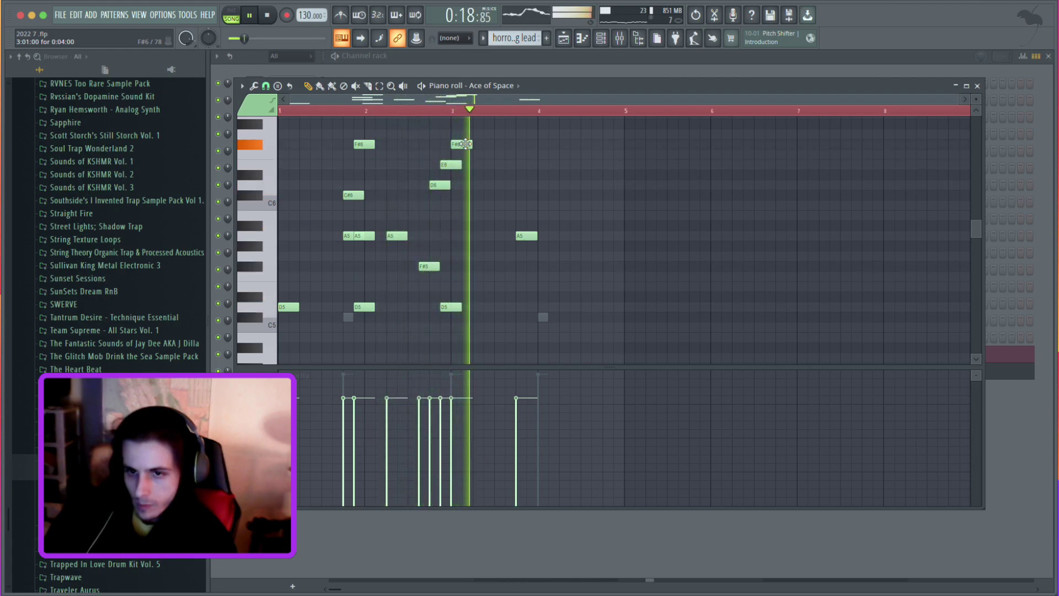
{"action": "key", "text": "space"}
{"action": "left_click_drag", "start_coordinate": [430, 188], "coordinate": [373, 194]}
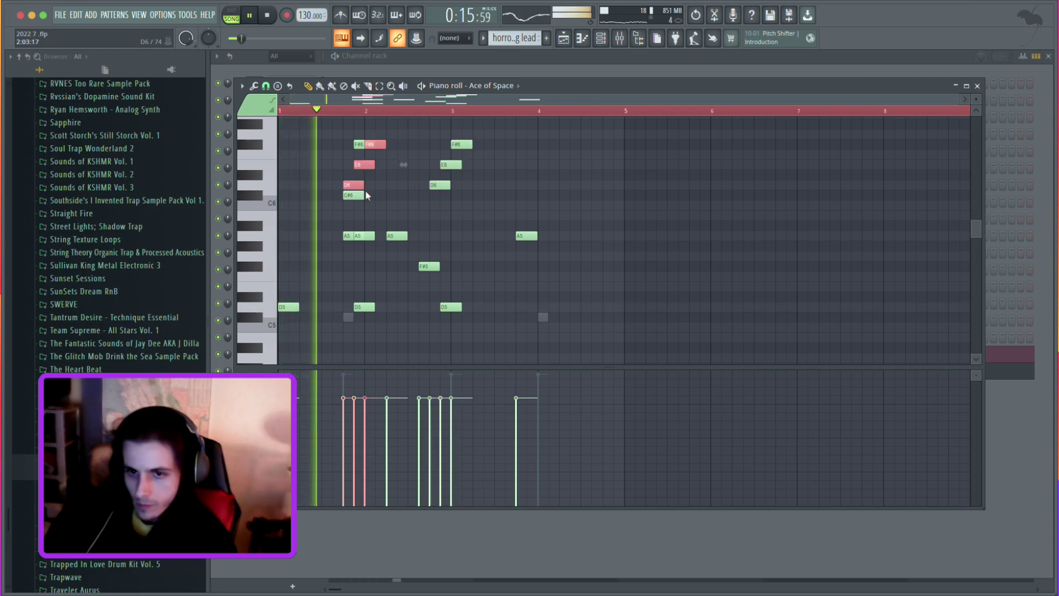
{"action": "left_click_drag", "start_coordinate": [571, 189], "coordinate": [582, 190]}
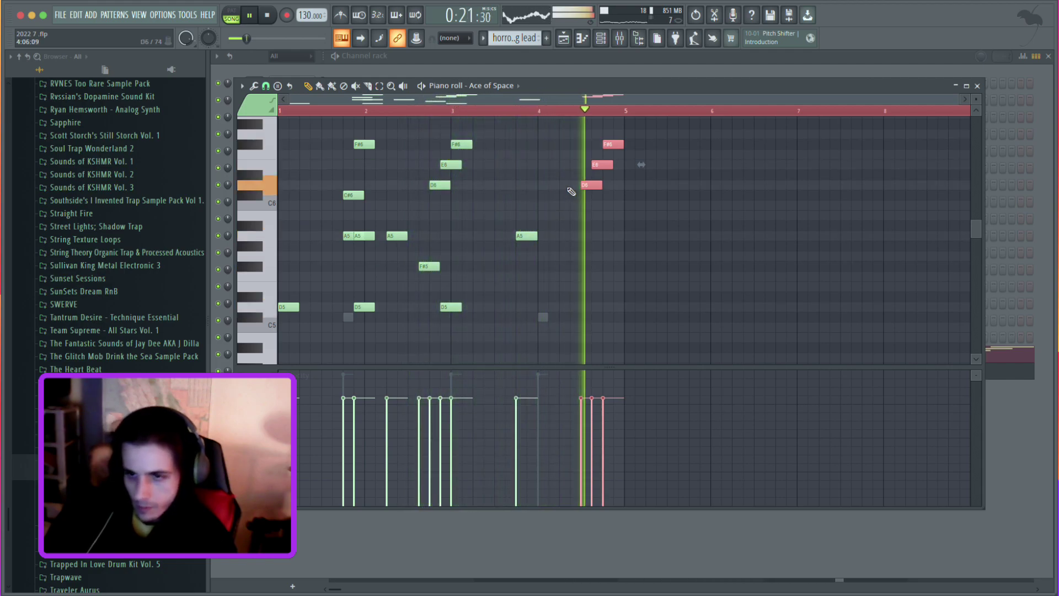
{"action": "key", "text": "space"}
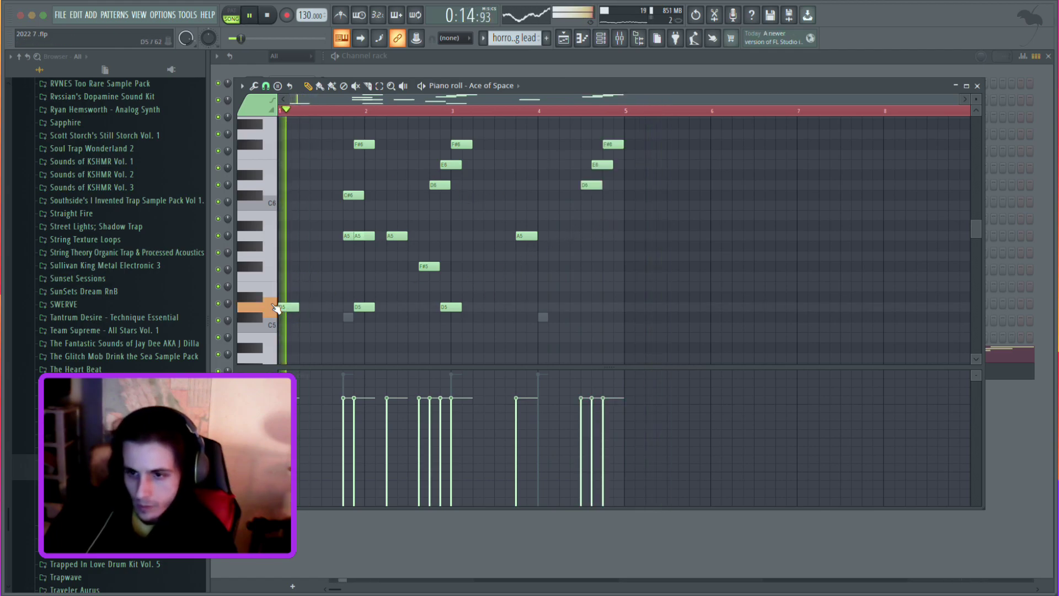
Add a C#5 and an A4 note in bar 1 after the opening D5.
{"action": "scroll", "coordinate": [311, 328], "scroll_direction": "down", "scroll_amount": 1}
{"action": "key", "text": "space"}
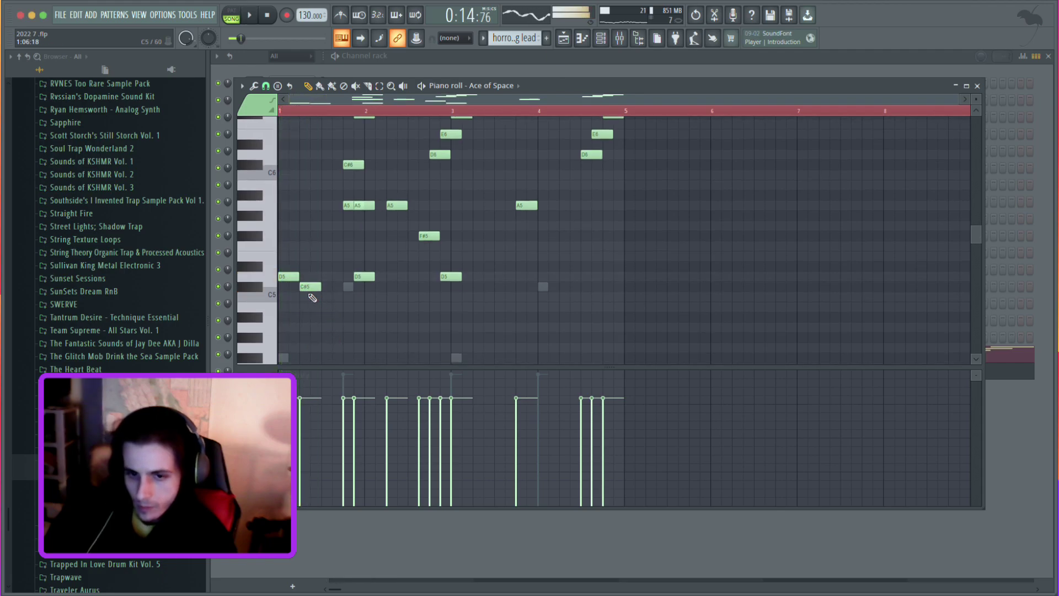
{"action": "left_click", "coordinate": [338, 317]}
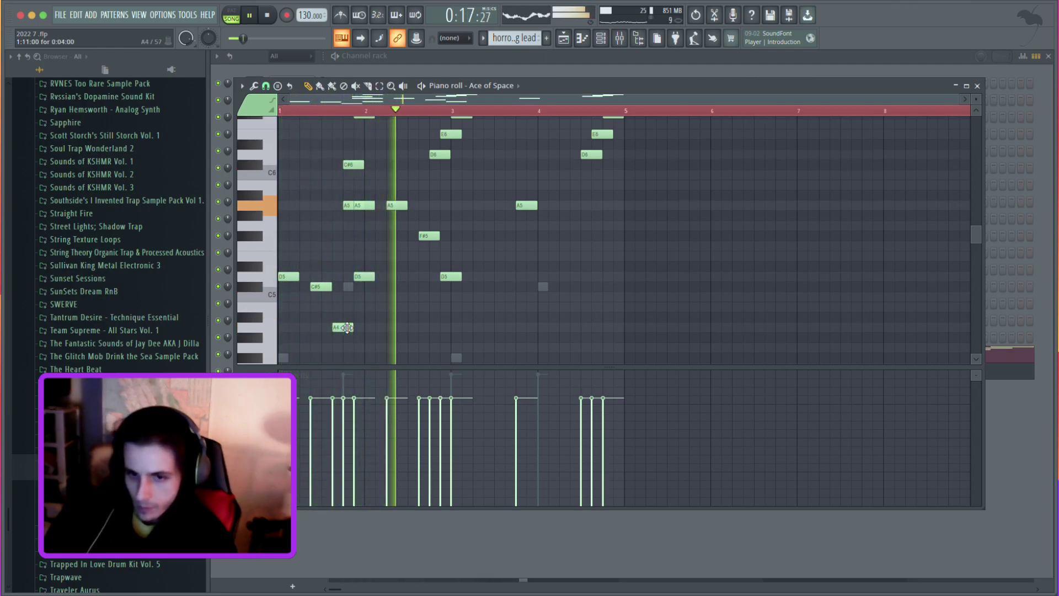
{"action": "key", "text": "space"}
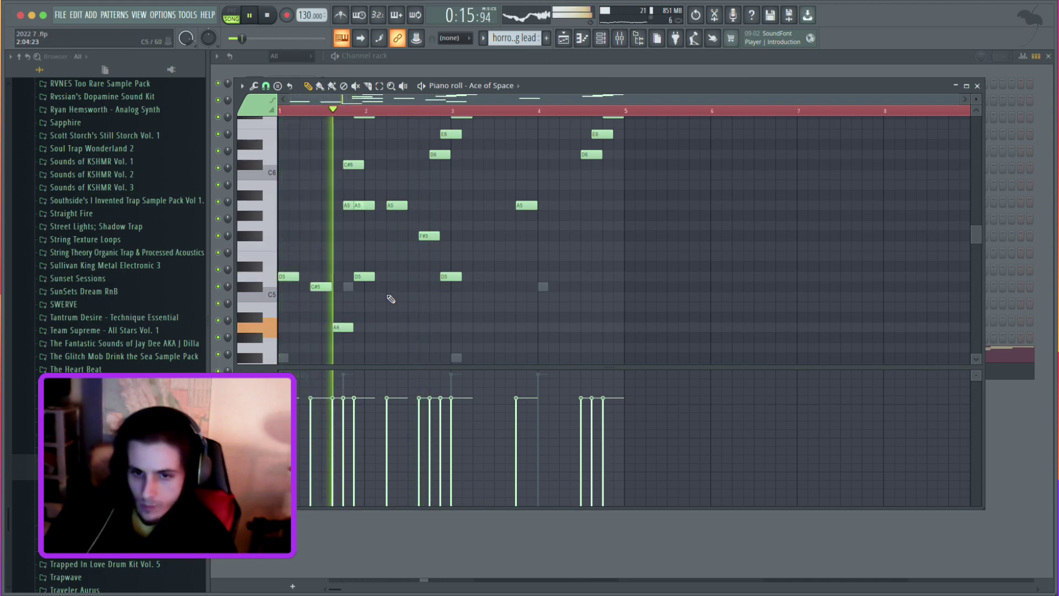
Add a C#5 in bar 3 and another before bar 4's rising run, and replace bar 1's A4 with a short C#5.
{"action": "left_click", "coordinate": [477, 287]}
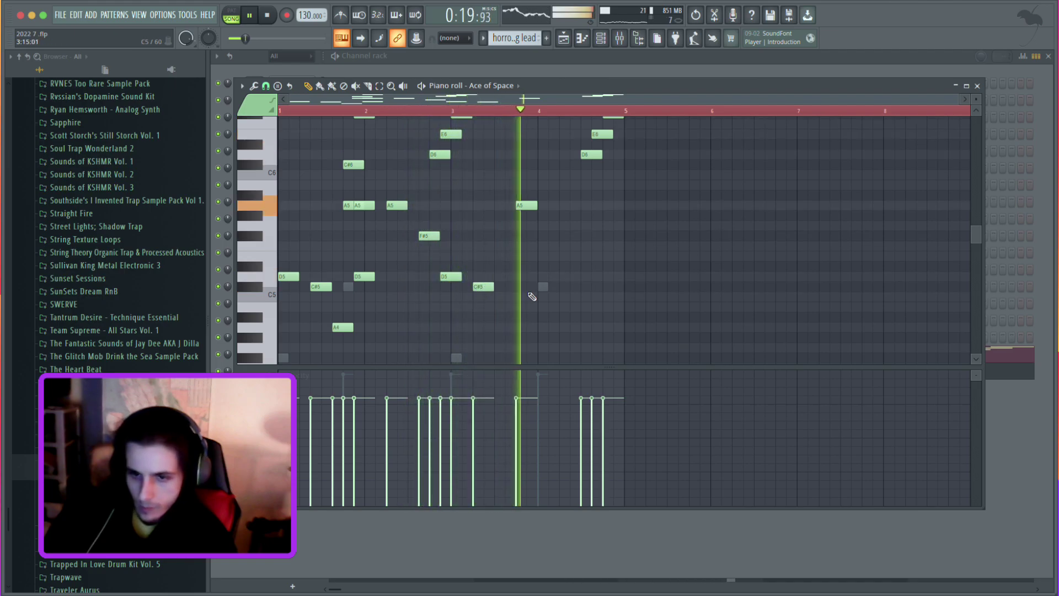
{"action": "left_click", "coordinate": [573, 287]}
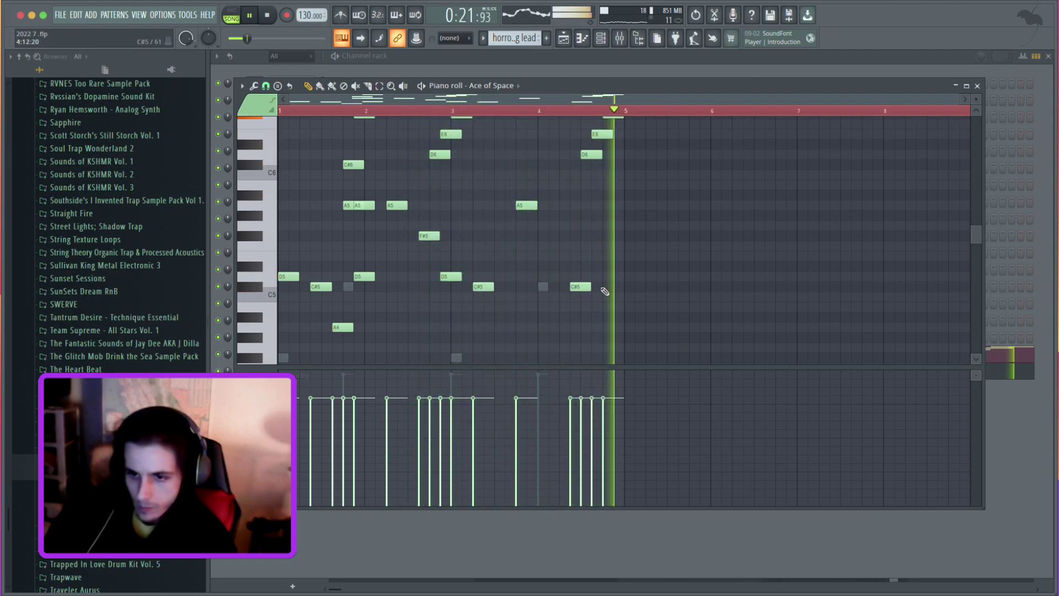
{"action": "key", "text": "space"}
{"action": "left_click", "coordinate": [341, 287]}
{"action": "key", "text": "space"}
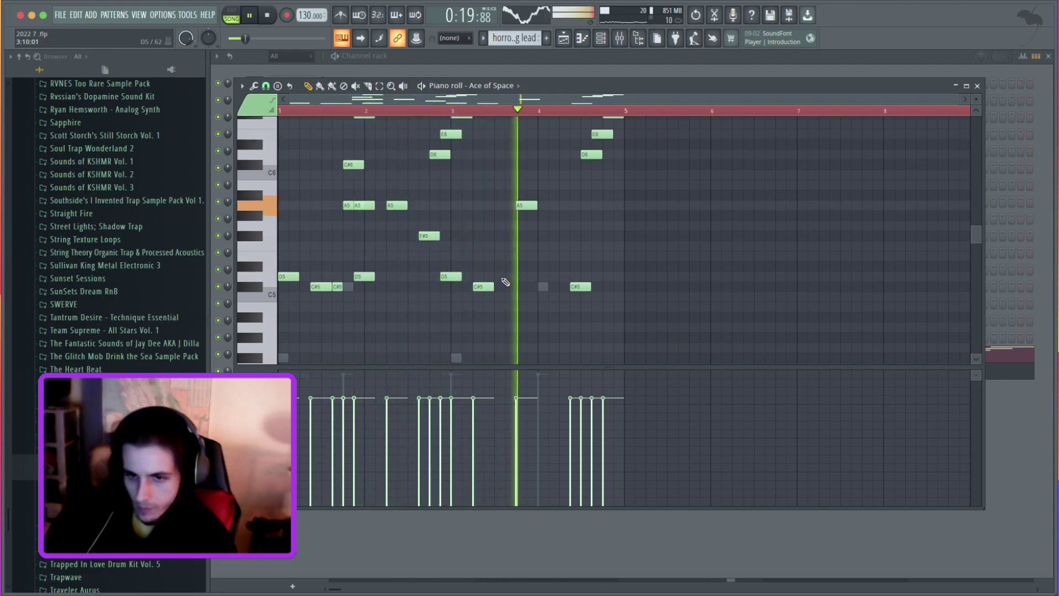
Duplicate bar 4's D6, E6, F#6 run one octave lower as D5, E5, F#5.
{"action": "scroll", "coordinate": [469, 270], "scroll_direction": "up", "scroll_amount": 3}
{"action": "key", "text": "space"}
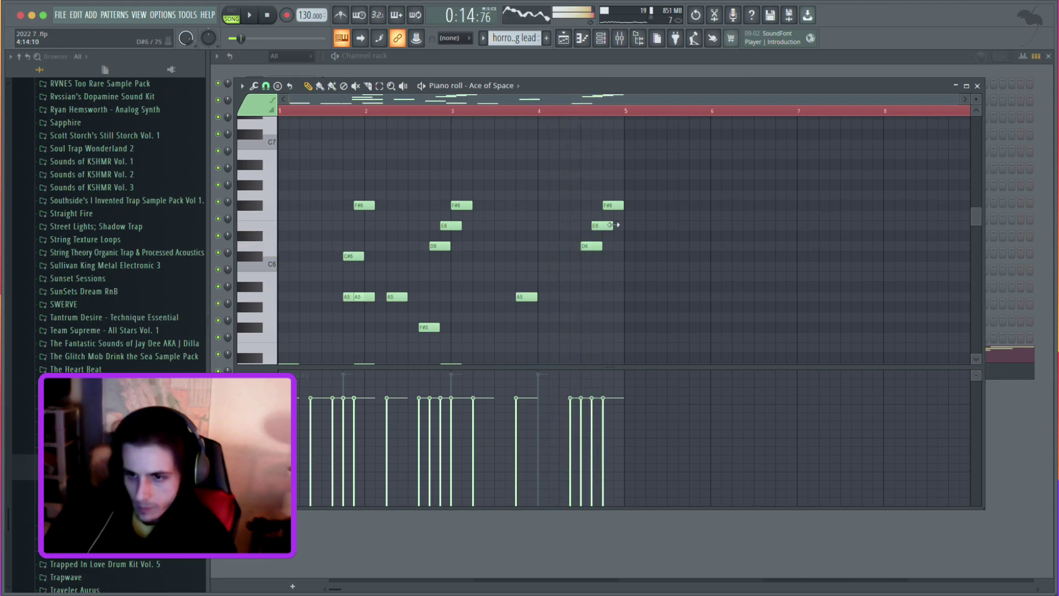
{"action": "left_click_drag", "start_coordinate": [577, 250], "coordinate": [326, 257]}
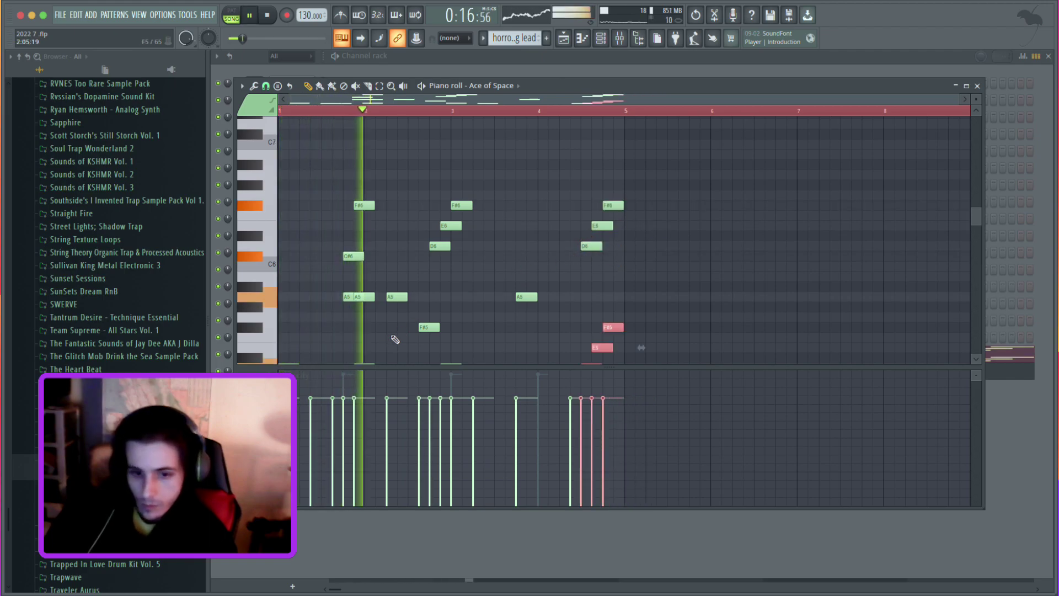
{"action": "scroll", "coordinate": [397, 335], "scroll_direction": "down", "scroll_amount": 1}
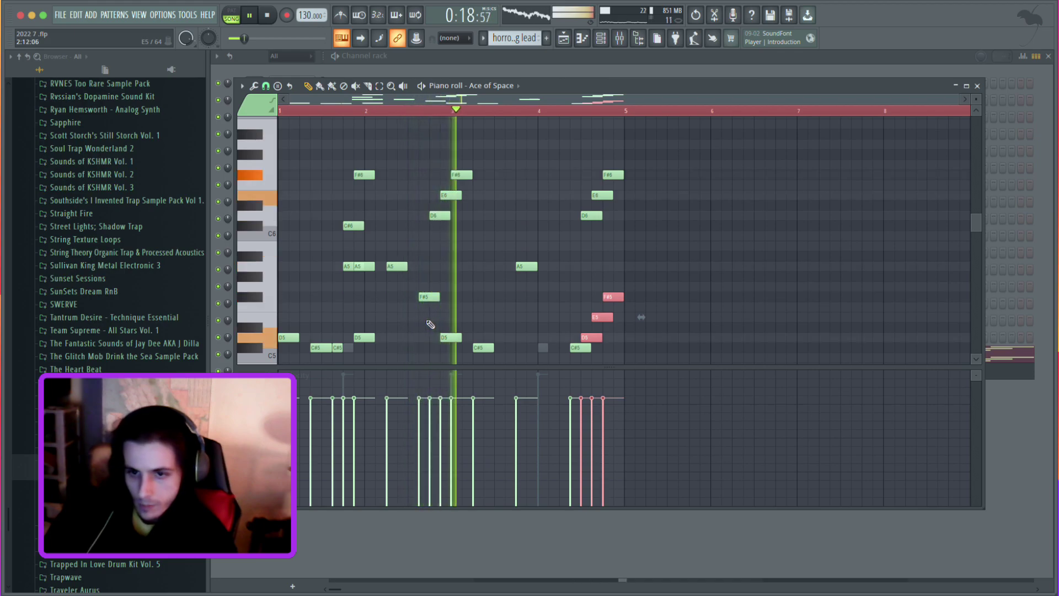
{"action": "scroll", "coordinate": [464, 309], "scroll_direction": "down", "scroll_amount": 1}
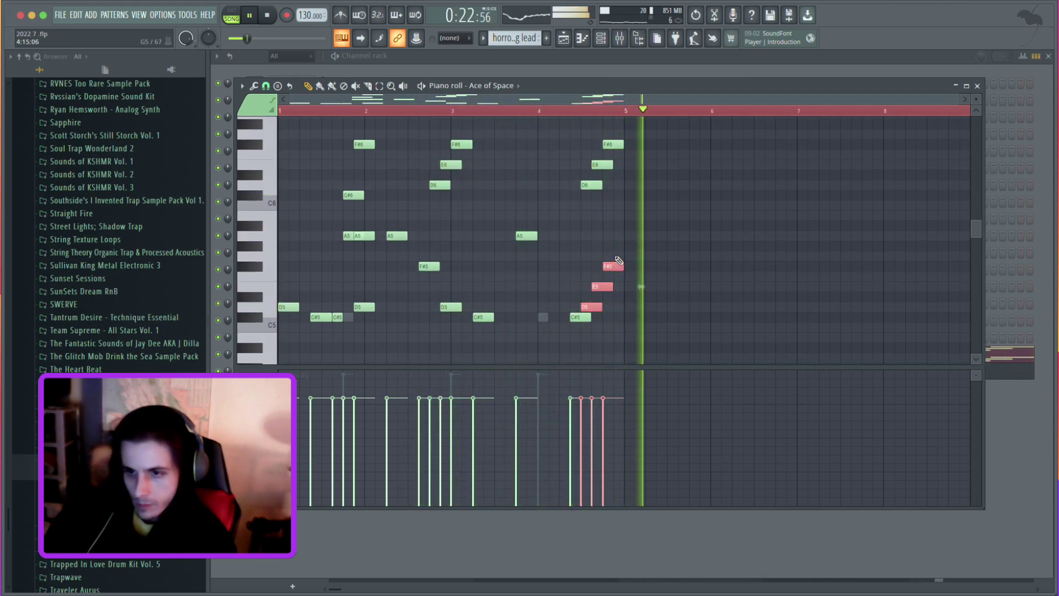
Copy the whole four-bar phrase into bars 5 to 8.
{"action": "scroll", "coordinate": [687, 184], "scroll_direction": "down", "scroll_amount": 3}
{"action": "key", "text": "ctrl+a"}
{"action": "key", "text": "ctrl+v"}
{"action": "left_click_drag", "start_coordinate": [296, 222], "coordinate": [629, 219]}
{"action": "scroll", "coordinate": [638, 221], "scroll_direction": "up", "scroll_amount": 2}
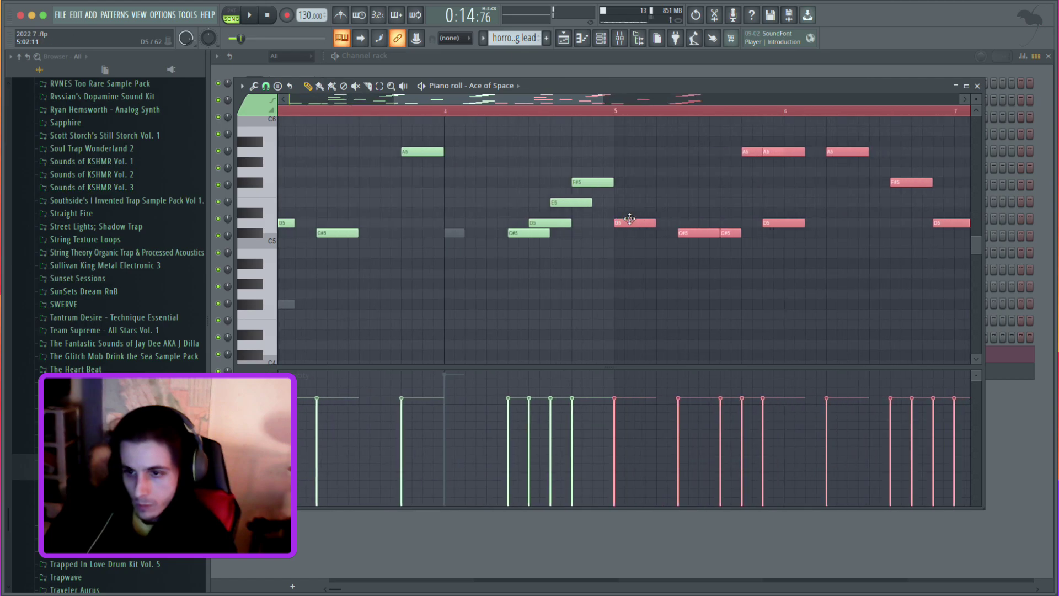
Raise the copied notes in bar 5 and early bar 6 by one octave.
{"action": "scroll", "coordinate": [630, 219], "scroll_direction": "down", "scroll_amount": 3}
{"action": "scroll", "coordinate": [623, 258], "scroll_direction": "up", "scroll_amount": 3}
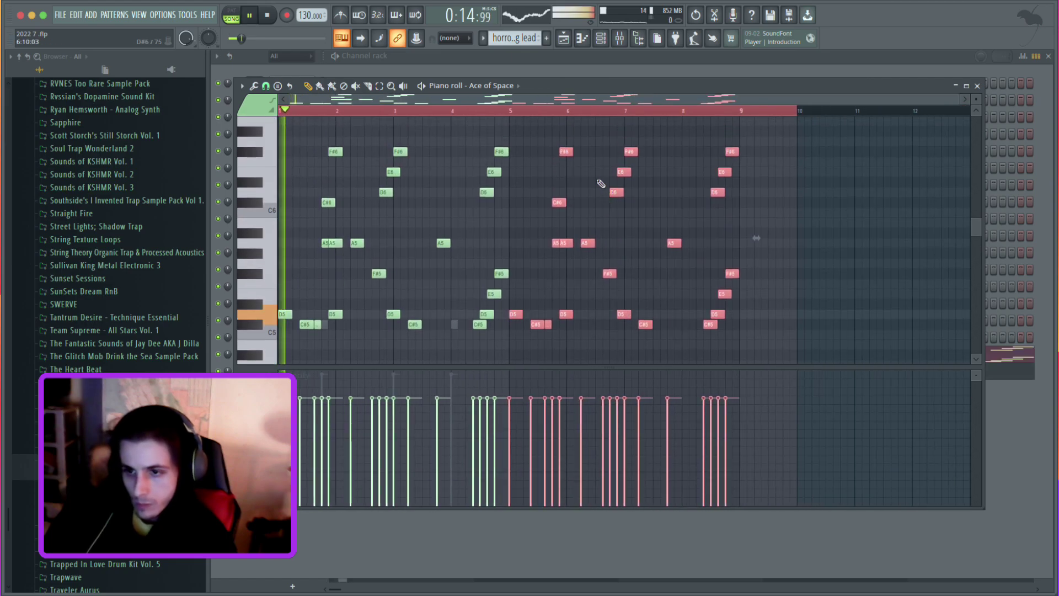
{"action": "left_click_drag", "start_coordinate": [586, 138], "coordinate": [520, 345]}
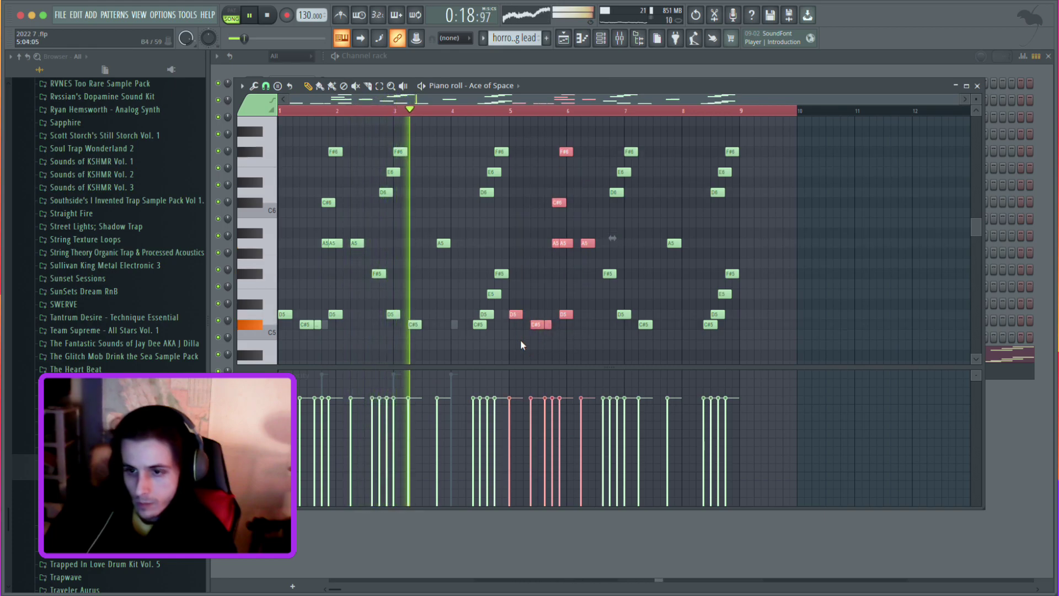
{"action": "key", "text": "ctrl+Up"}
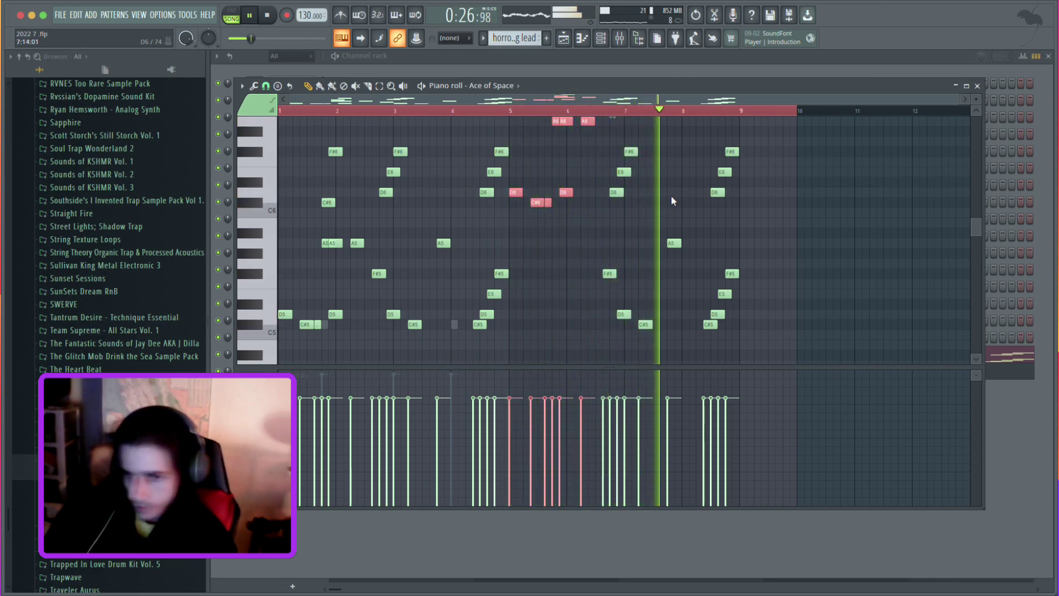
Add Fruity parametric EQ 2 to mixer insert 14 with the 20Hz + 18kHz cut preset and raise its high pass to about 245 Hz.
{"action": "left_click", "coordinate": [606, 39]}
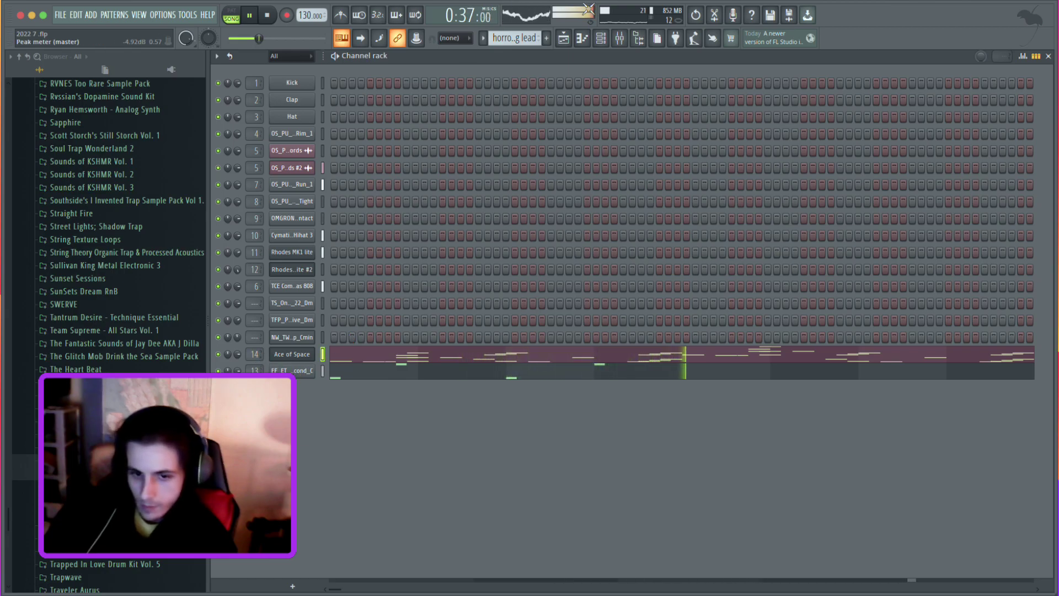
{"action": "left_click", "coordinate": [619, 38]}
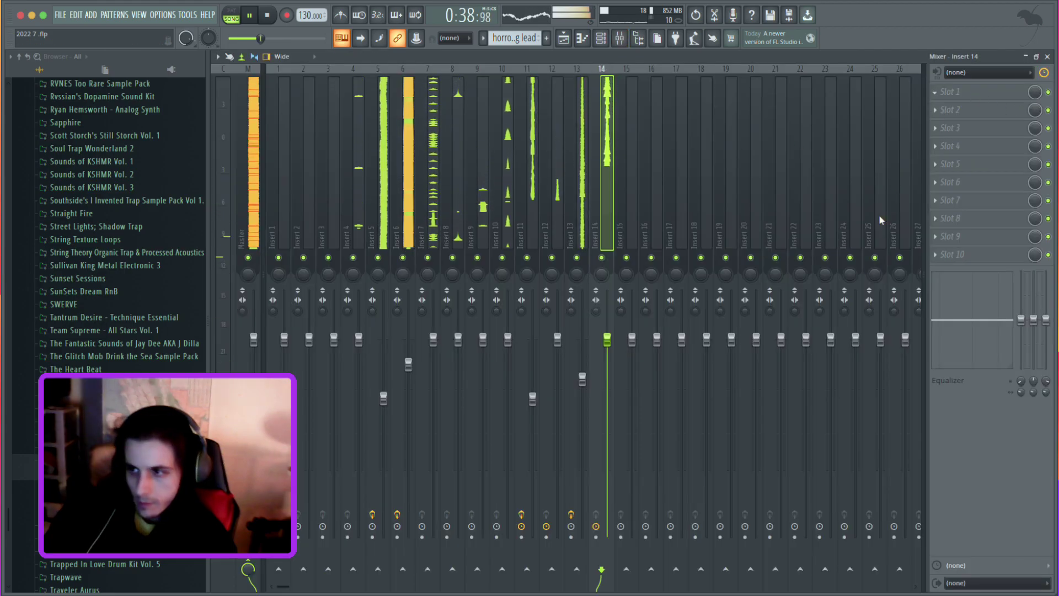
{"action": "left_click", "coordinate": [811, 380]}
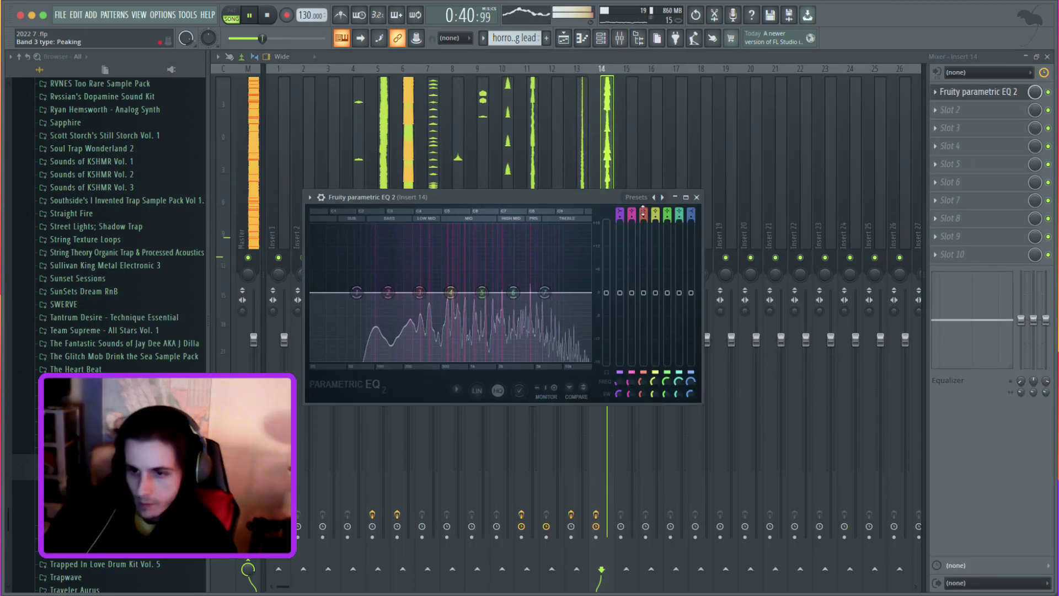
{"action": "left_click", "coordinate": [663, 197]}
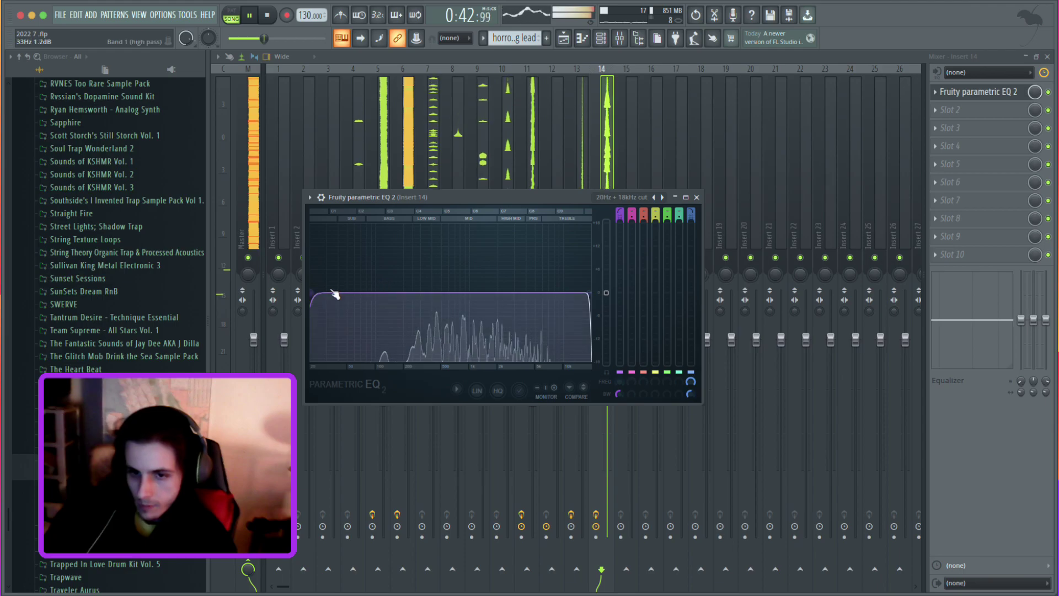
{"action": "left_click_drag", "start_coordinate": [334, 293], "coordinate": [419, 300]}
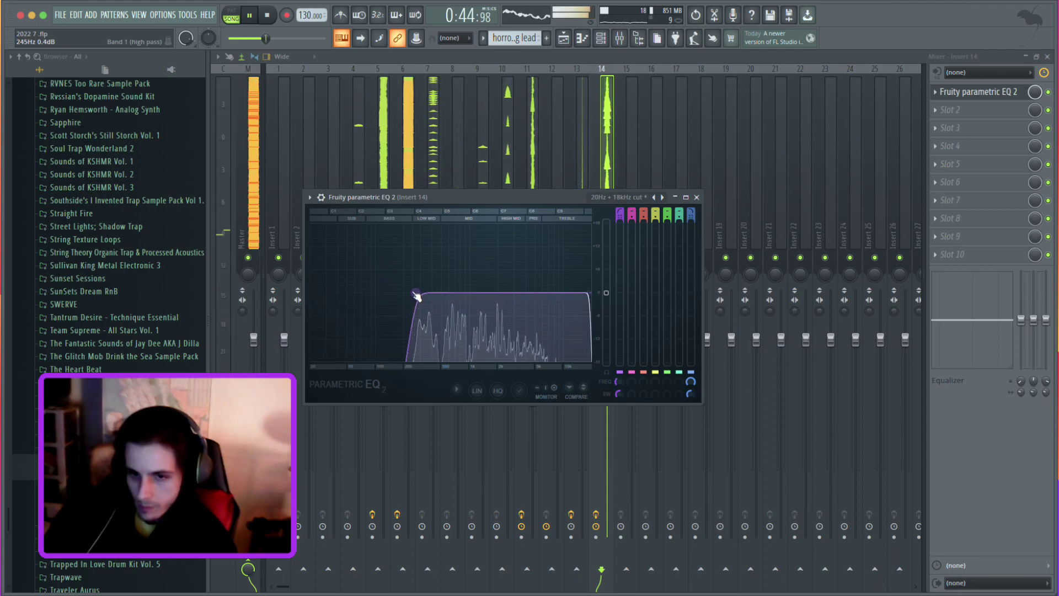
Add Fruity Reeverb to insert 14's second slot with a reduced mix level, and lower the insert's volume to about 84%.
{"action": "left_click", "coordinate": [945, 109]}
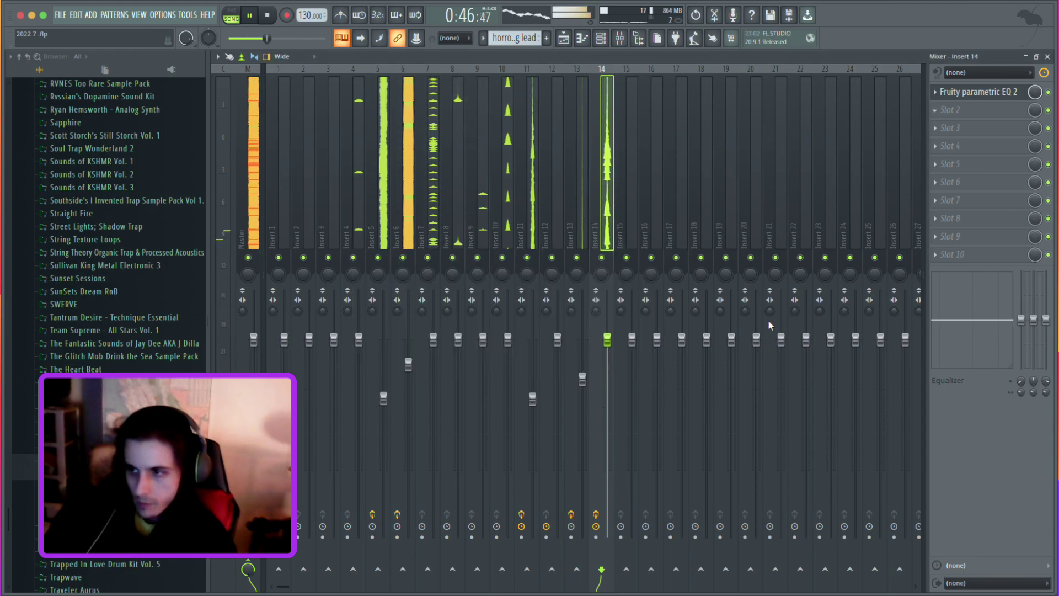
{"action": "left_click", "coordinate": [728, 409]}
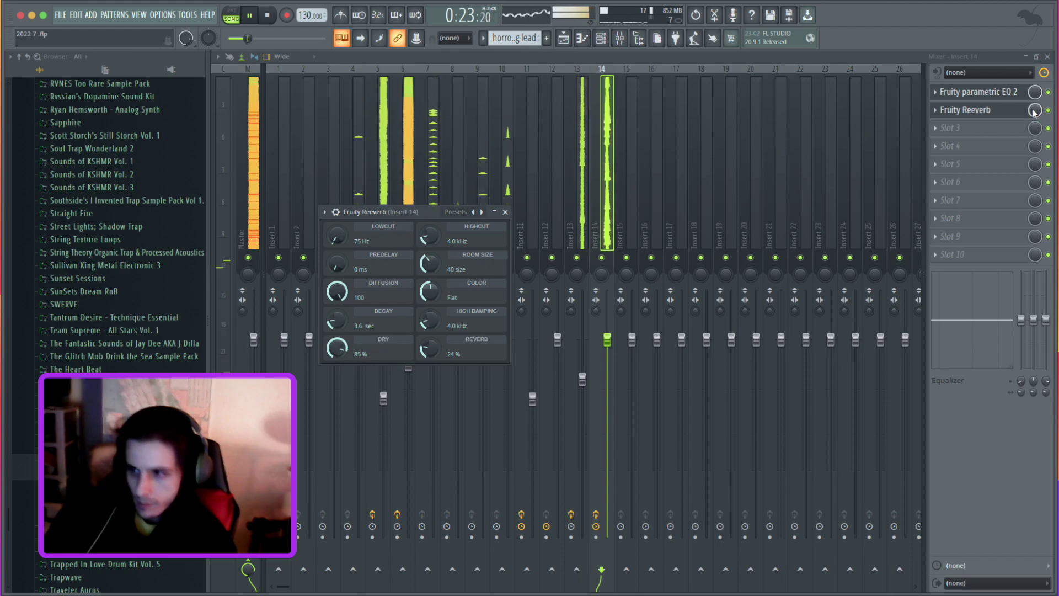
{"action": "left_click_drag", "start_coordinate": [1035, 112], "coordinate": [1033, 196]}
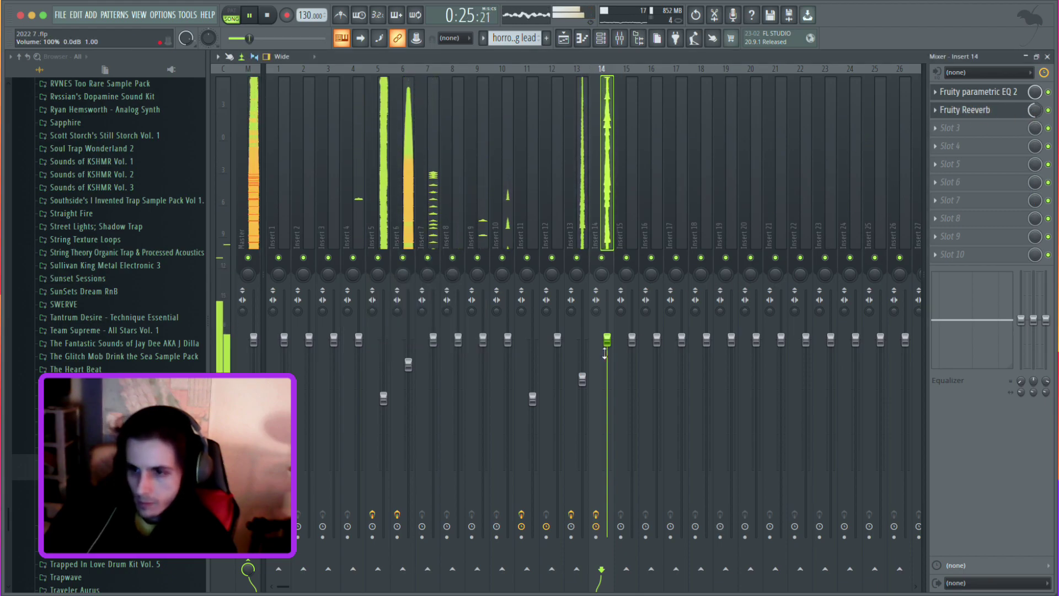
{"action": "left_click_drag", "start_coordinate": [610, 409], "coordinate": [607, 369]}
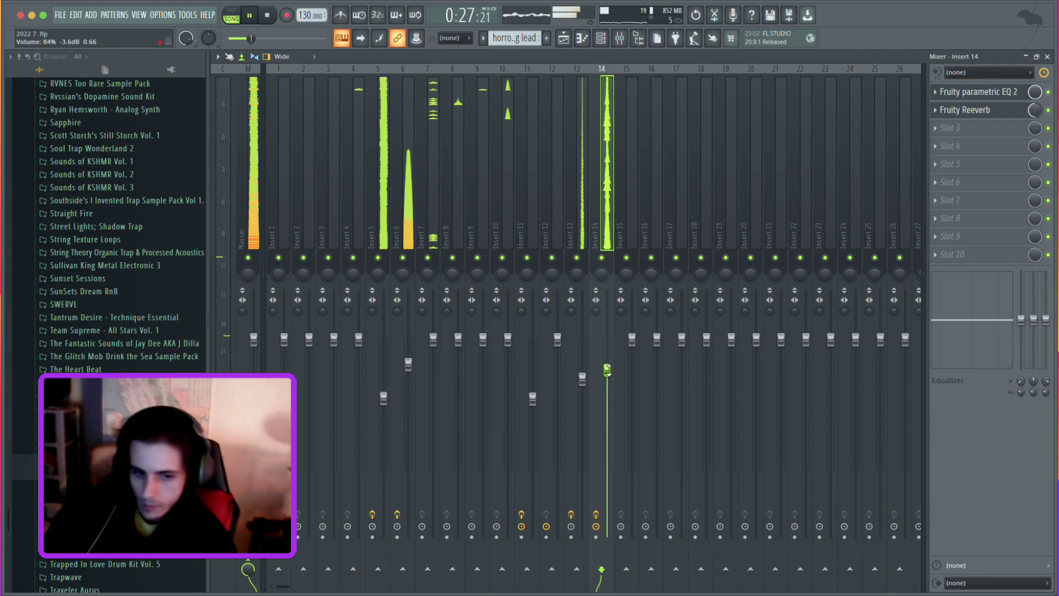
Try a third horror ping lead clip at bar 25 on Track 11 of the playlist.
{"action": "left_click", "coordinate": [563, 38]}
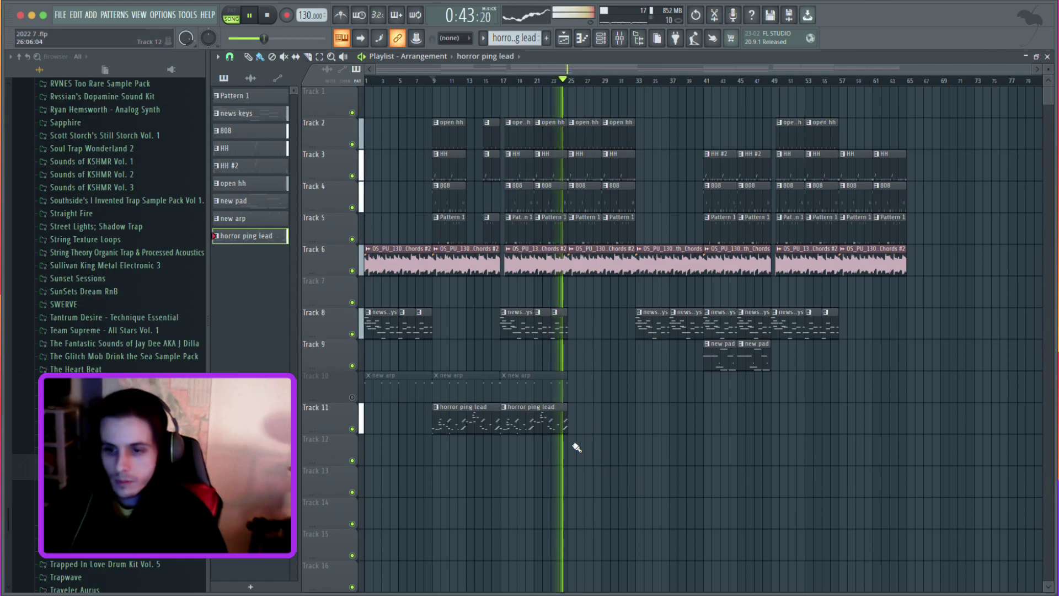
{"action": "left_click", "coordinate": [582, 417]}
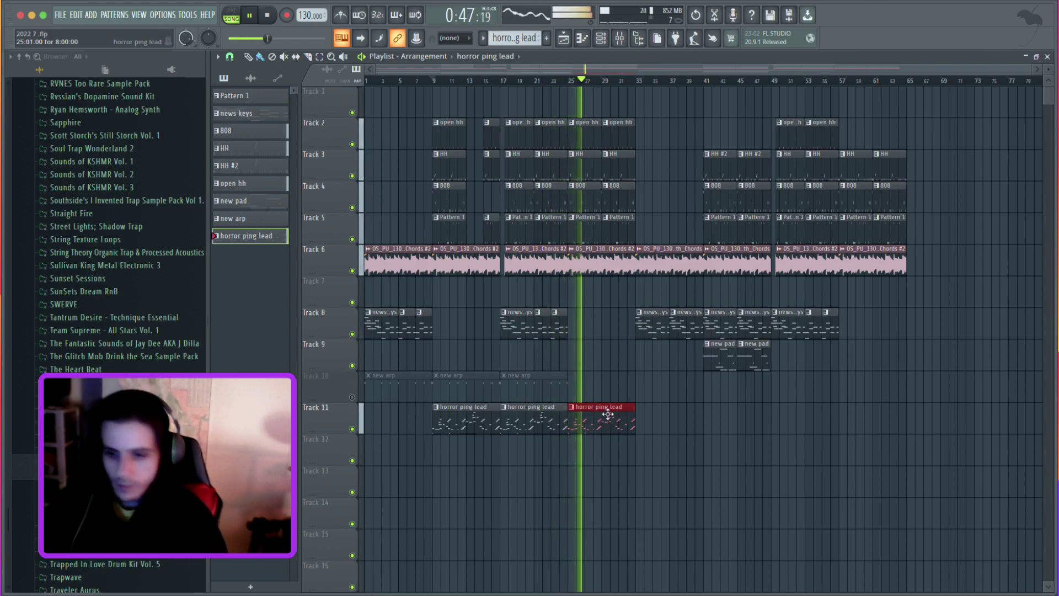
{"action": "key", "text": "space"}
{"action": "key", "text": "space"}
{"action": "right_click", "coordinate": [608, 410]}
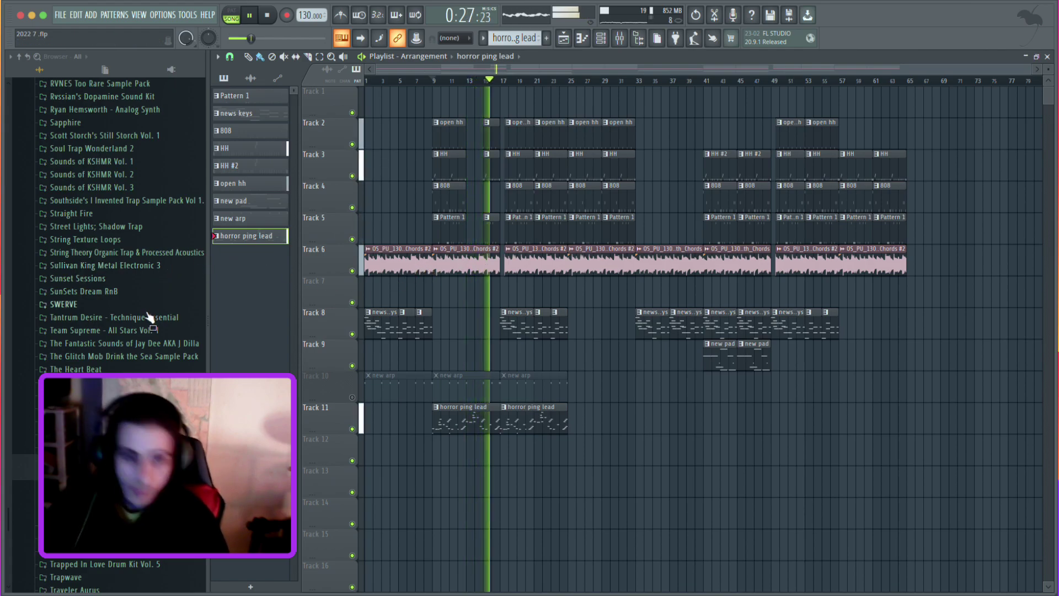
Try starting the second horror ping lead clip at bar 19 and audition it from bar 17.
{"action": "scroll", "coordinate": [146, 320], "scroll_direction": "down", "scroll_amount": 5}
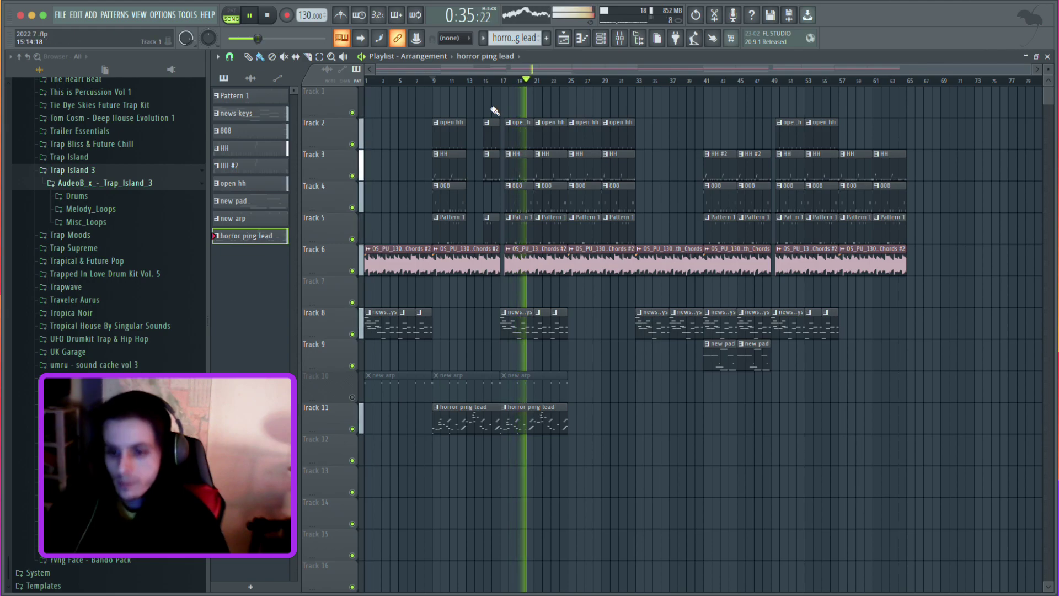
{"action": "key", "text": "space"}
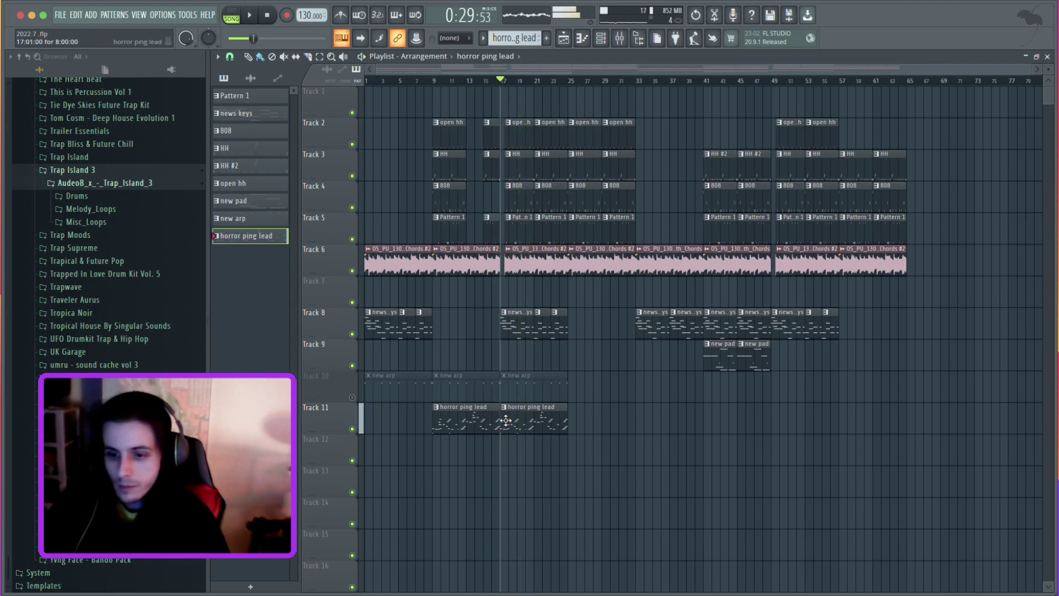
{"action": "key", "text": "space"}
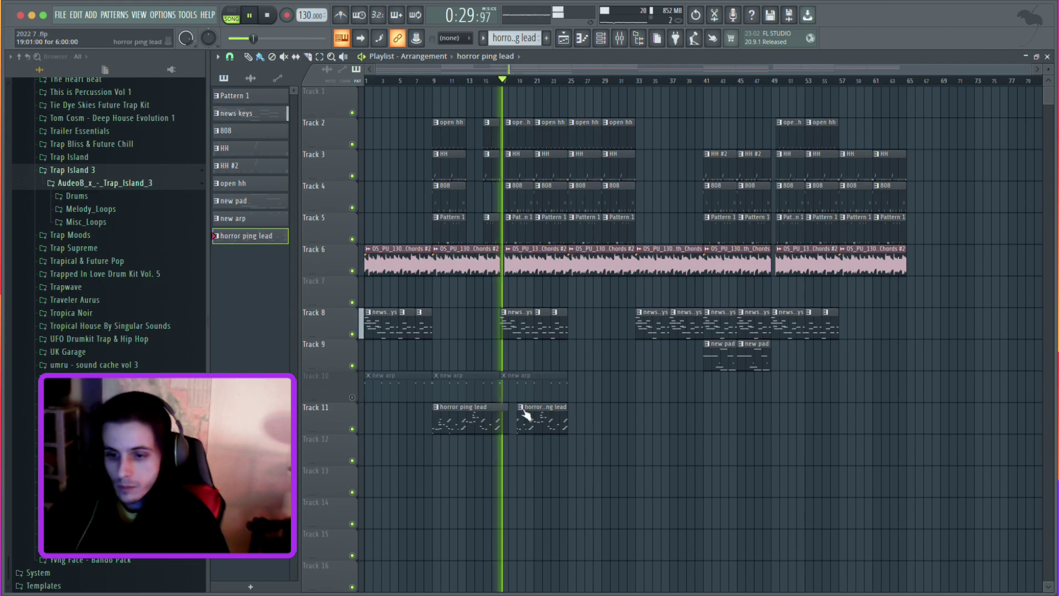
{"action": "key", "text": "space"}
{"action": "key", "text": "space"}
{"action": "key", "text": "space"}
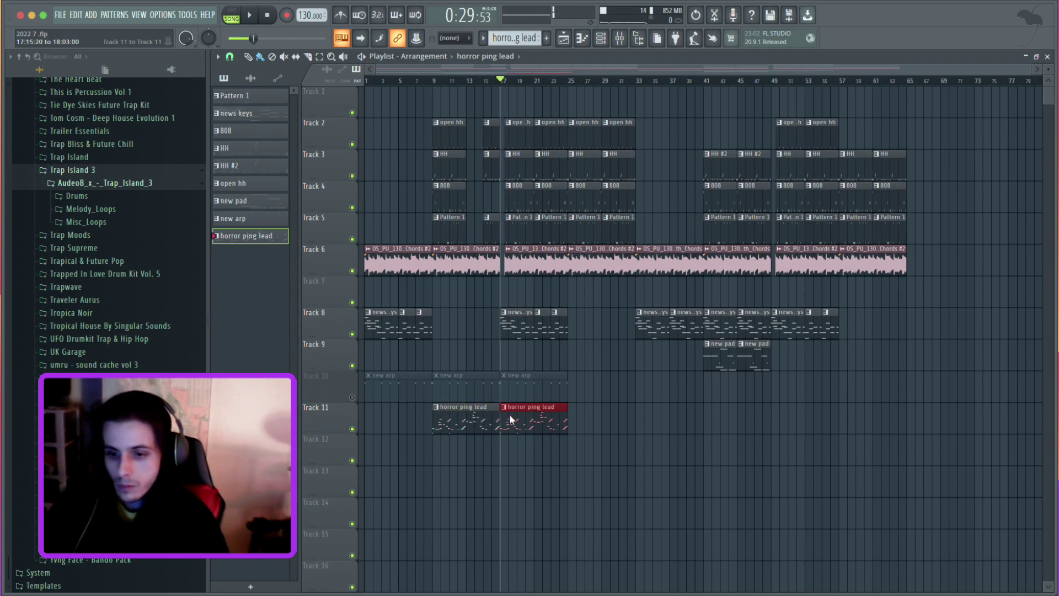
Try delaying the second horror ping lead clip's start past the gap at bar 17 and audition the transition.
{"action": "scroll", "coordinate": [508, 418], "scroll_direction": "up", "scroll_amount": 6}
{"action": "left_click_drag", "start_coordinate": [459, 420], "coordinate": [515, 420]}
{"action": "key", "text": "space"}
{"action": "scroll", "coordinate": [522, 414], "scroll_direction": "down", "scroll_amount": 2}
{"action": "scroll", "coordinate": [516, 423], "scroll_direction": "down", "scroll_amount": 2}
{"action": "left_click_drag", "start_coordinate": [515, 423], "coordinate": [488, 423]}
{"action": "key", "text": "space"}
{"action": "key", "text": "space"}
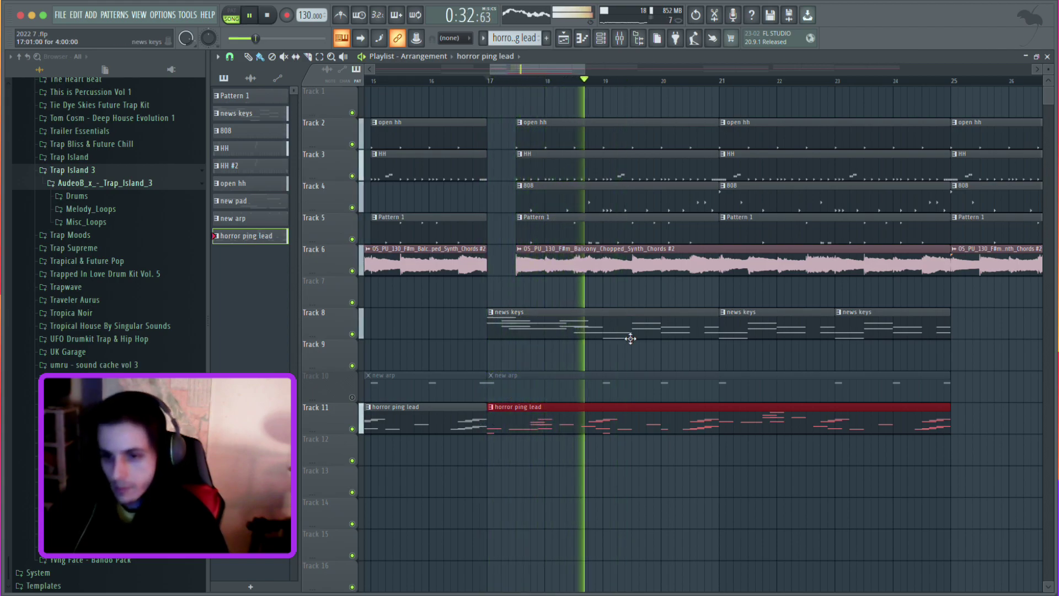
Try a news keys clip at bar 25 on Track 8.
{"action": "scroll", "coordinate": [630, 338], "scroll_direction": "down", "scroll_amount": 3}
{"action": "scroll", "coordinate": [638, 350], "scroll_direction": "down", "scroll_amount": 3}
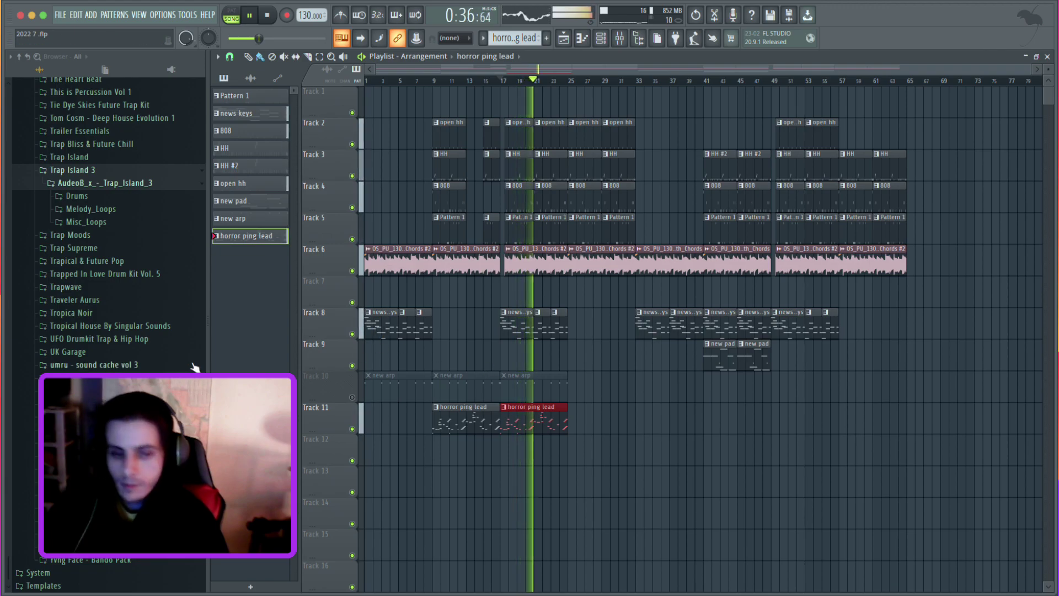
{"action": "scroll", "coordinate": [586, 373], "scroll_direction": "up", "scroll_amount": 3}
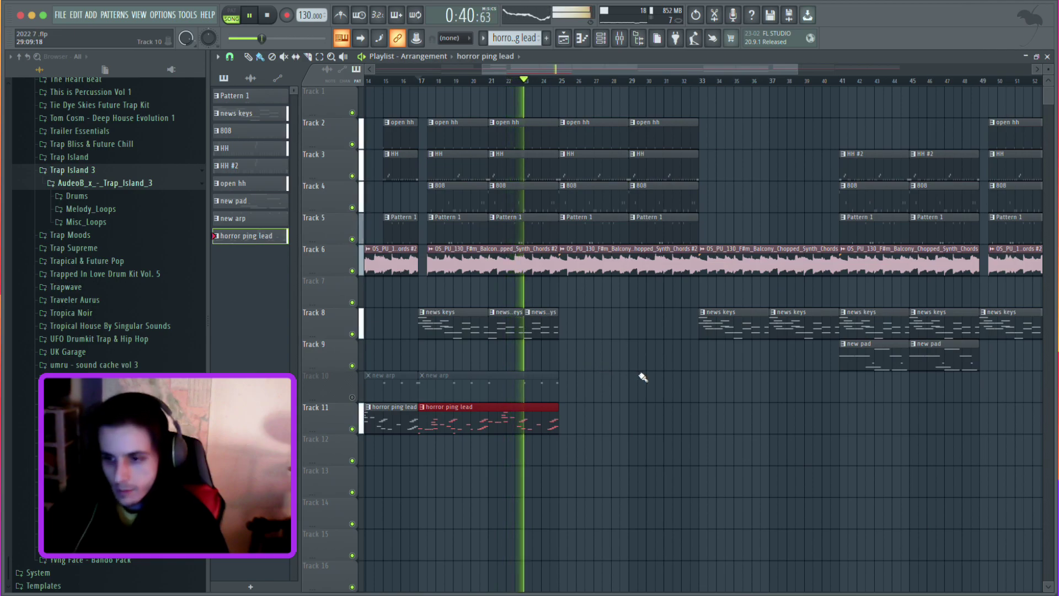
{"action": "left_click", "coordinate": [432, 325]}
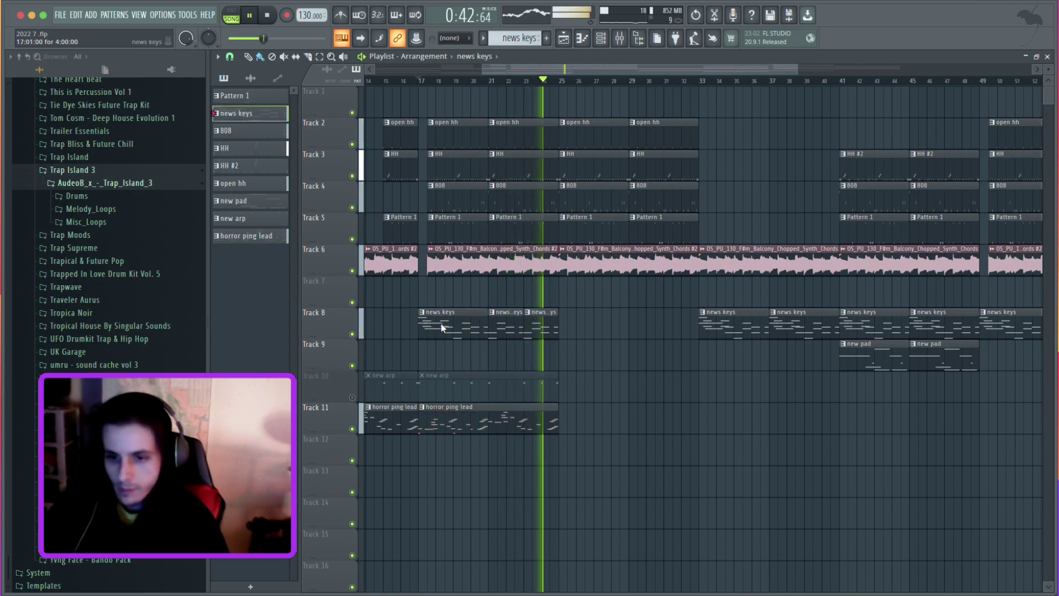
{"action": "left_click", "coordinate": [571, 330]}
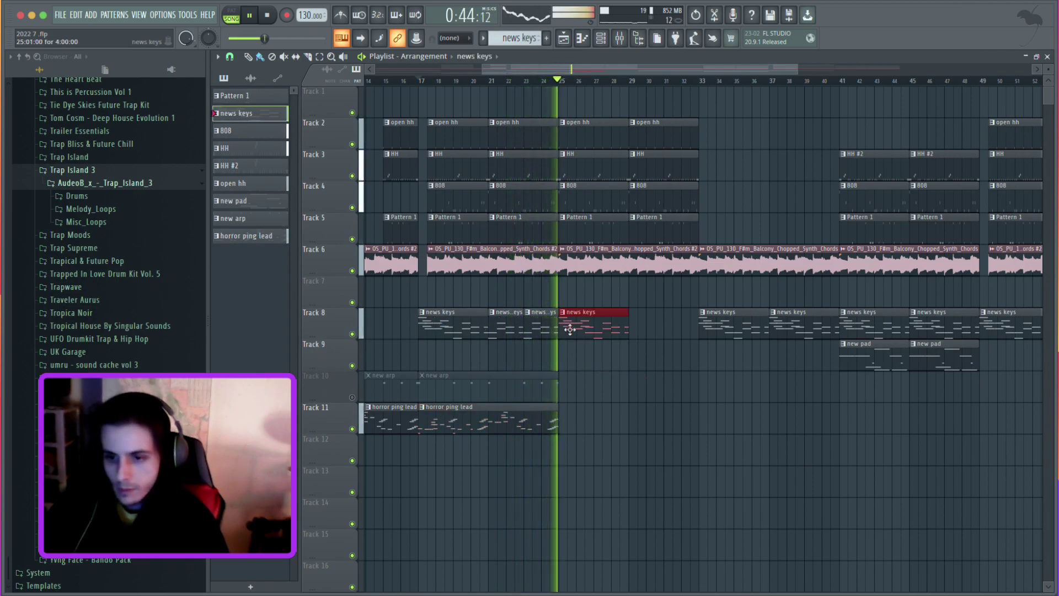
{"action": "right_click", "coordinate": [607, 326]}
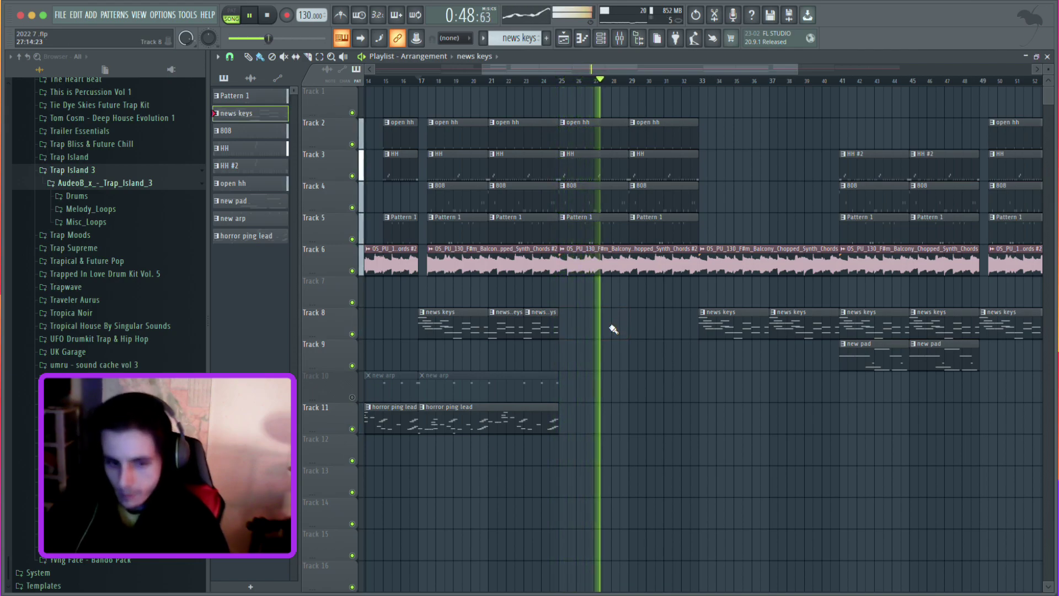
Play the arrangement from the beginning and look through the browser's sample pack folders for further sounds.
{"action": "right_click", "coordinate": [638, 162]}
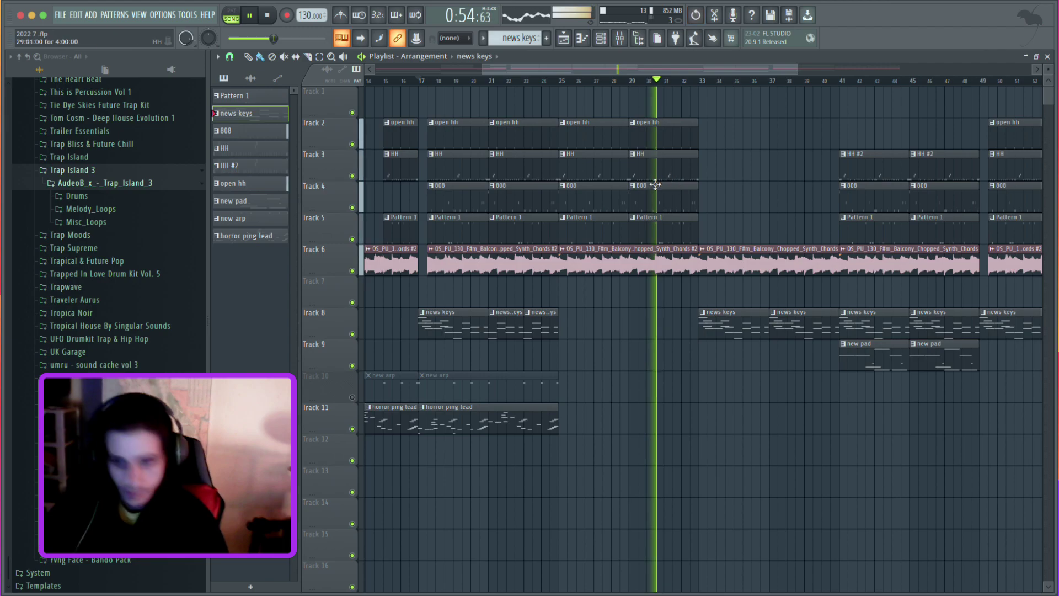
{"action": "scroll", "coordinate": [575, 350], "scroll_direction": "down", "scroll_amount": 2}
{"action": "key", "text": "space"}
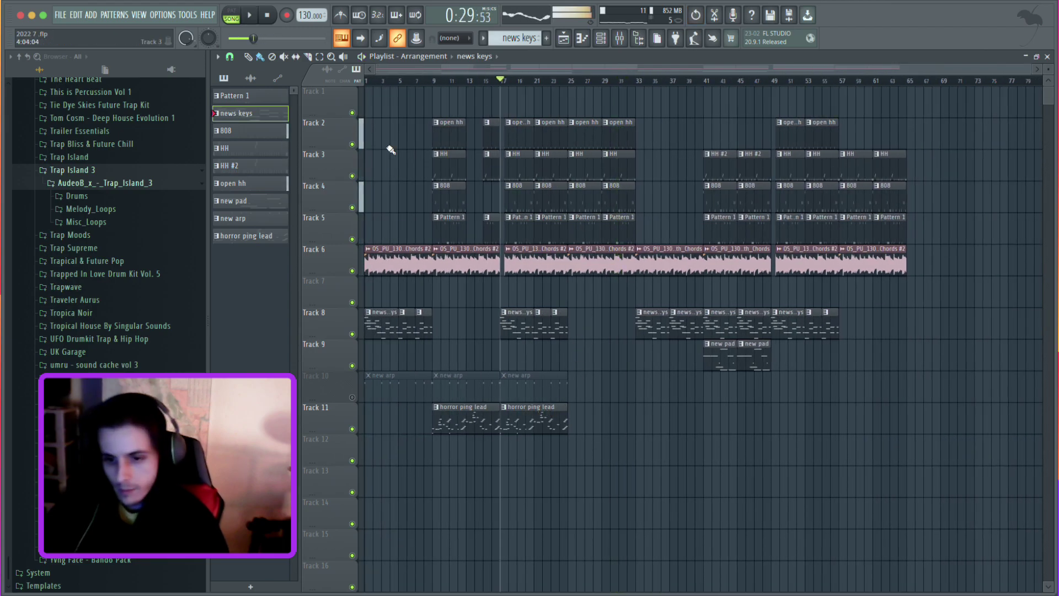
{"action": "left_click", "coordinate": [368, 81]}
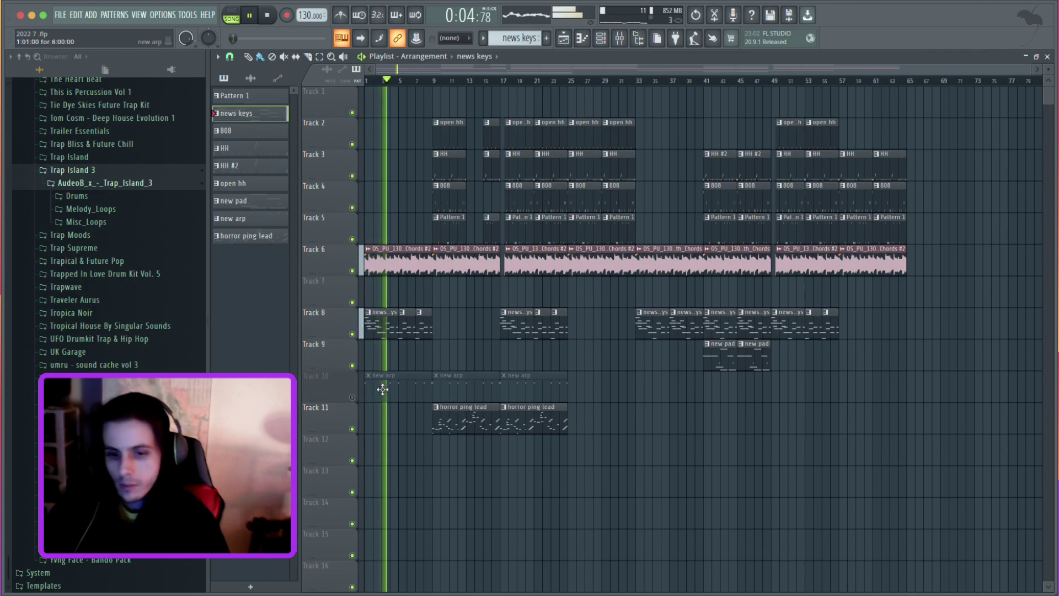
{"action": "left_click", "coordinate": [83, 443]}
{"action": "left_click", "coordinate": [82, 452]}
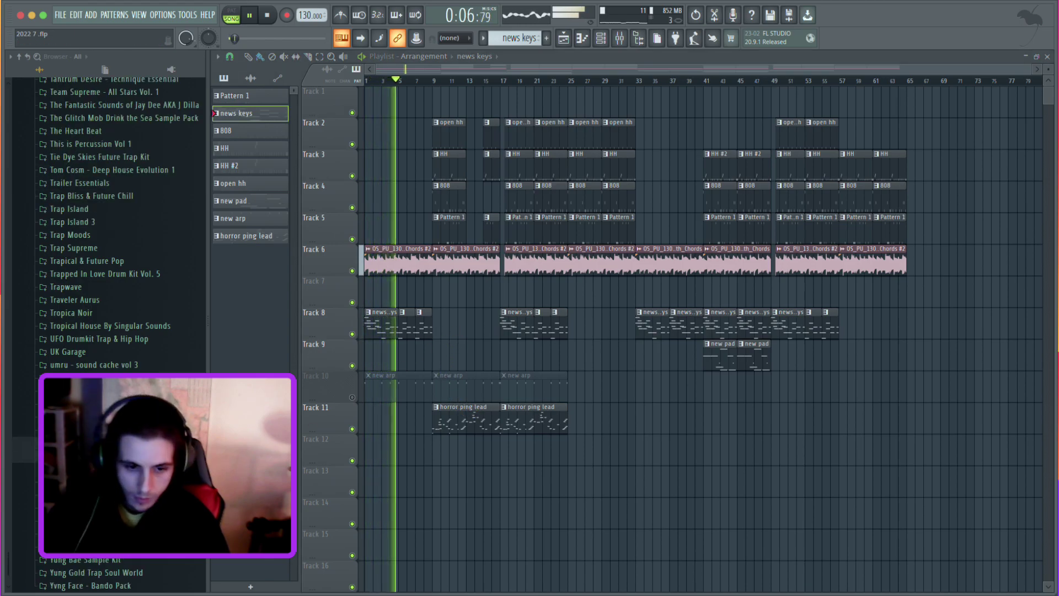
{"action": "left_click", "coordinate": [83, 482]}
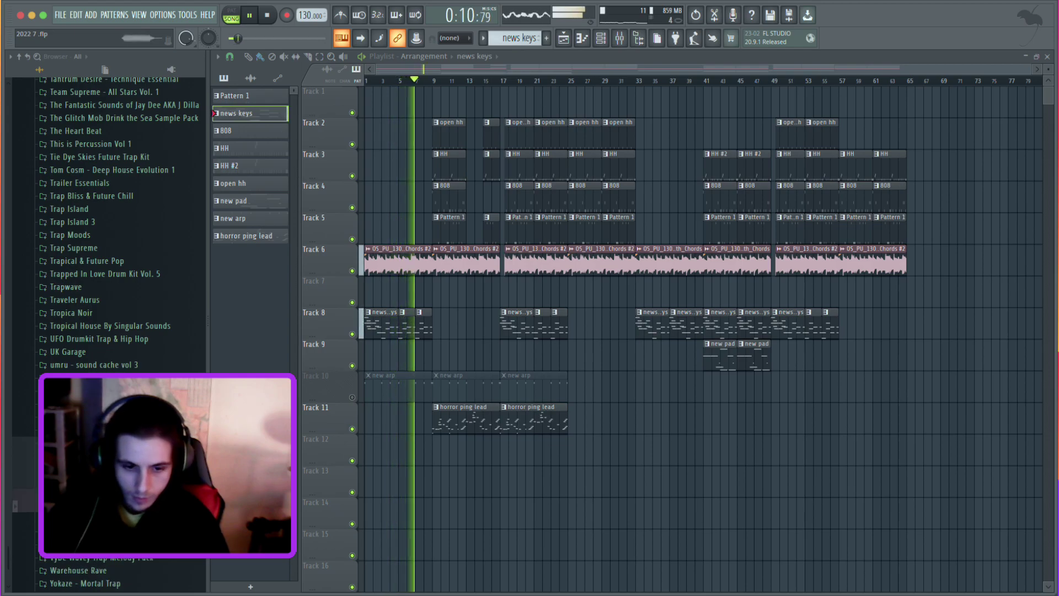
{"action": "scroll", "coordinate": [138, 571], "scroll_direction": "up", "scroll_amount": 3}
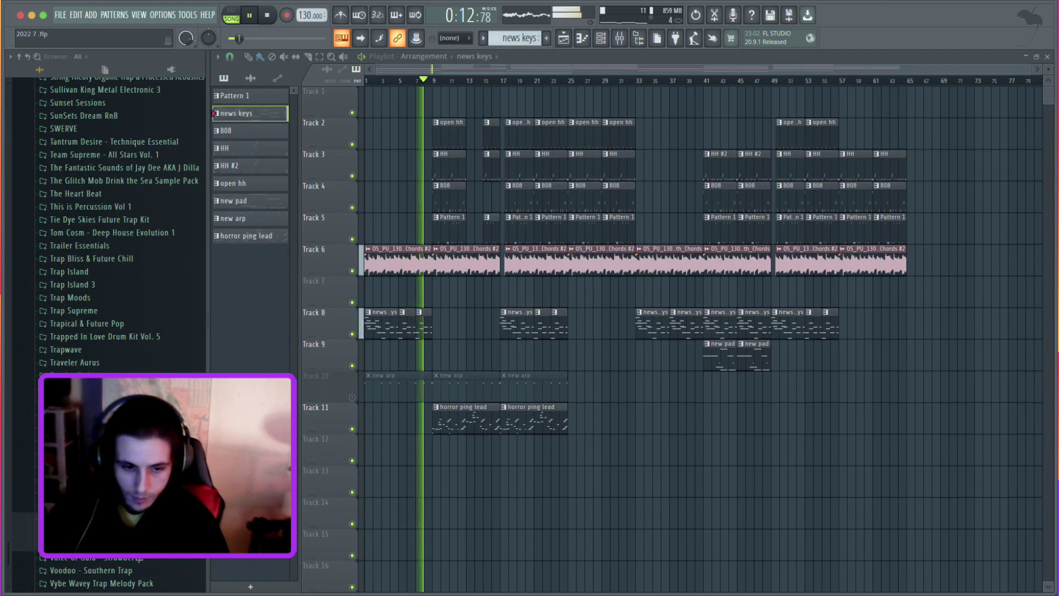
{"action": "scroll", "coordinate": [138, 571], "scroll_direction": "down", "scroll_amount": 3}
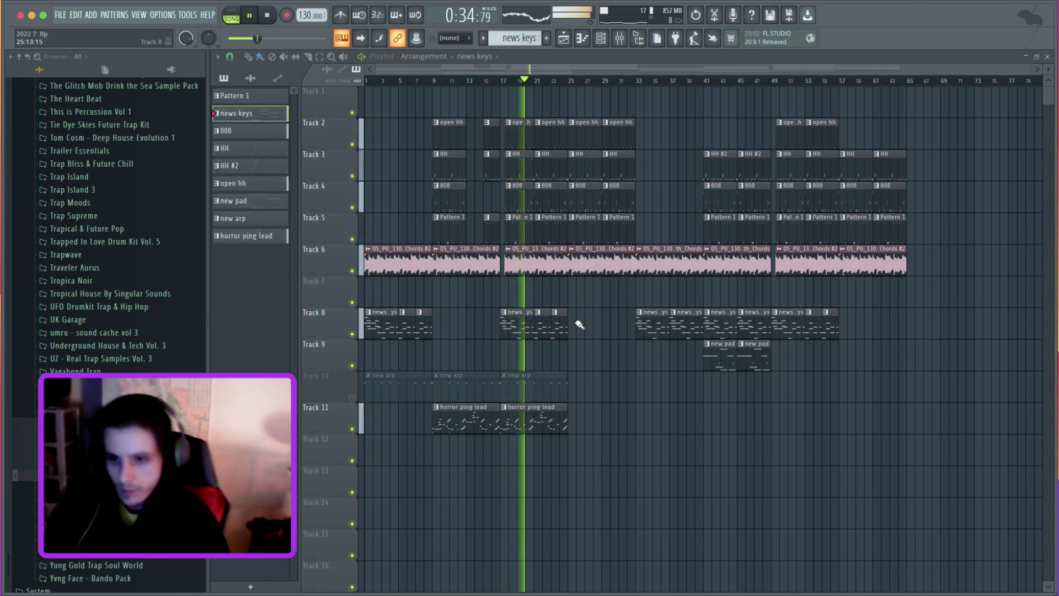
Add a new pad clip to Track 9, trying it at bar 25, and park it at bar 66 past the arrangement's end.
{"action": "left_click", "coordinate": [723, 363]}
{"action": "left_click_drag", "start_coordinate": [575, 356], "coordinate": [596, 357]}
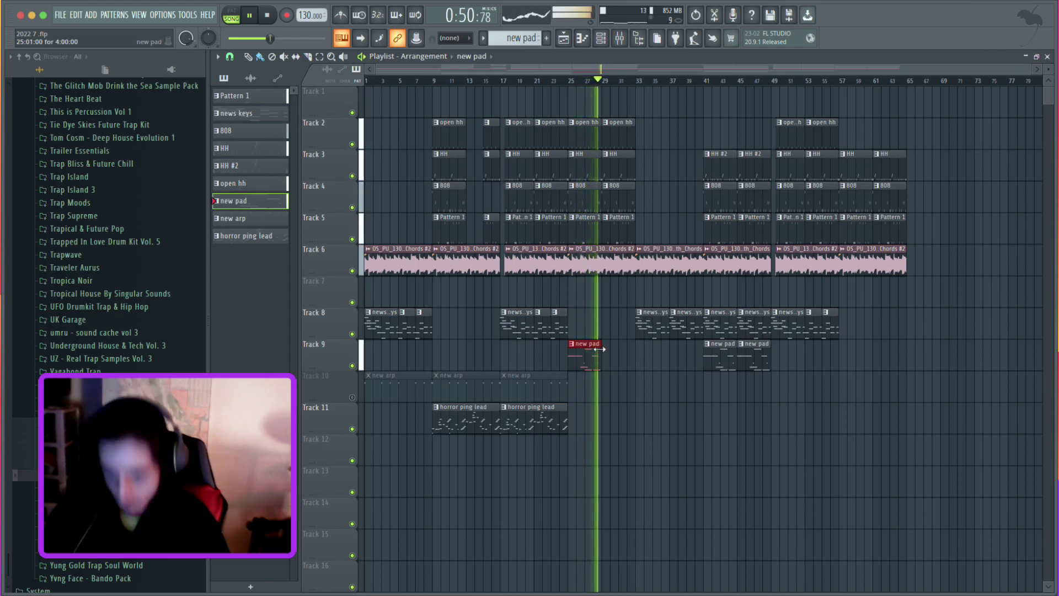
{"action": "left_click_drag", "start_coordinate": [594, 358], "coordinate": [941, 357]}
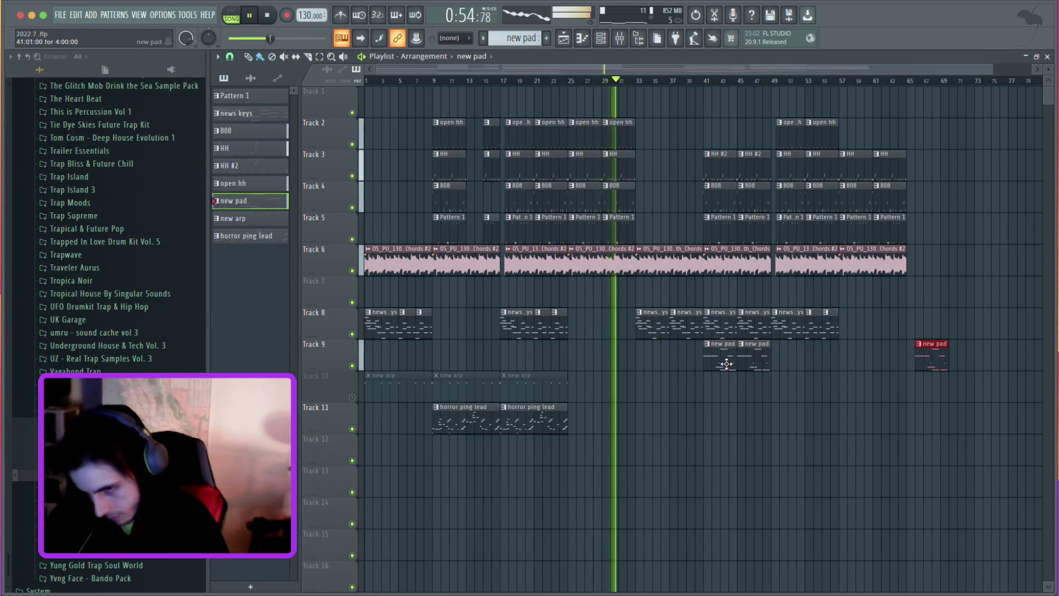
Play the arrangement from bar 9 and browse the Voodoo - Southern Trap pack's melodic one-shot chords for a new sound.
{"action": "key", "text": "space"}
{"action": "key", "text": "space"}
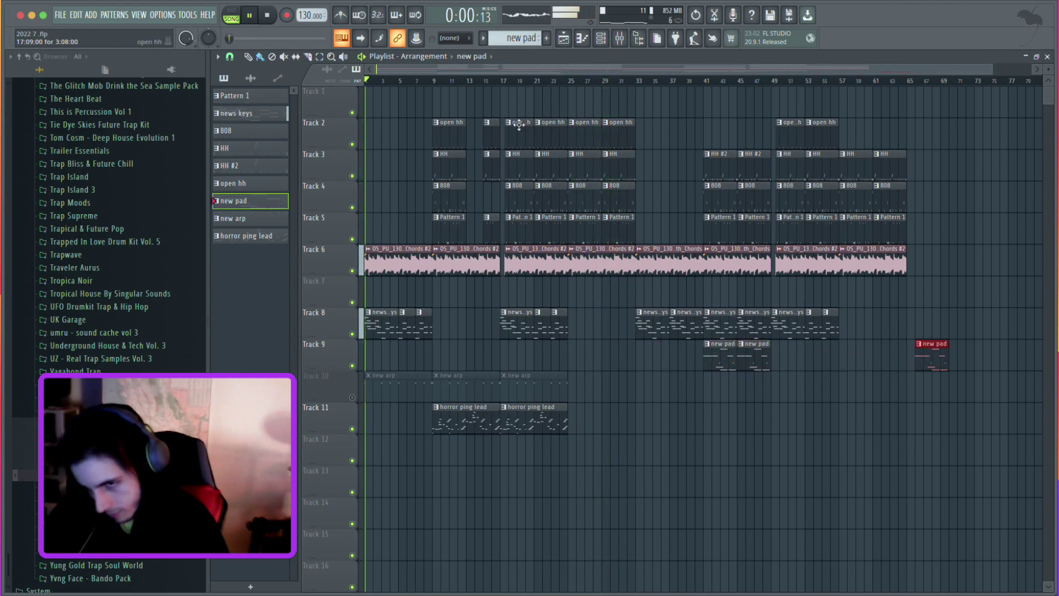
{"action": "left_click", "coordinate": [436, 81]}
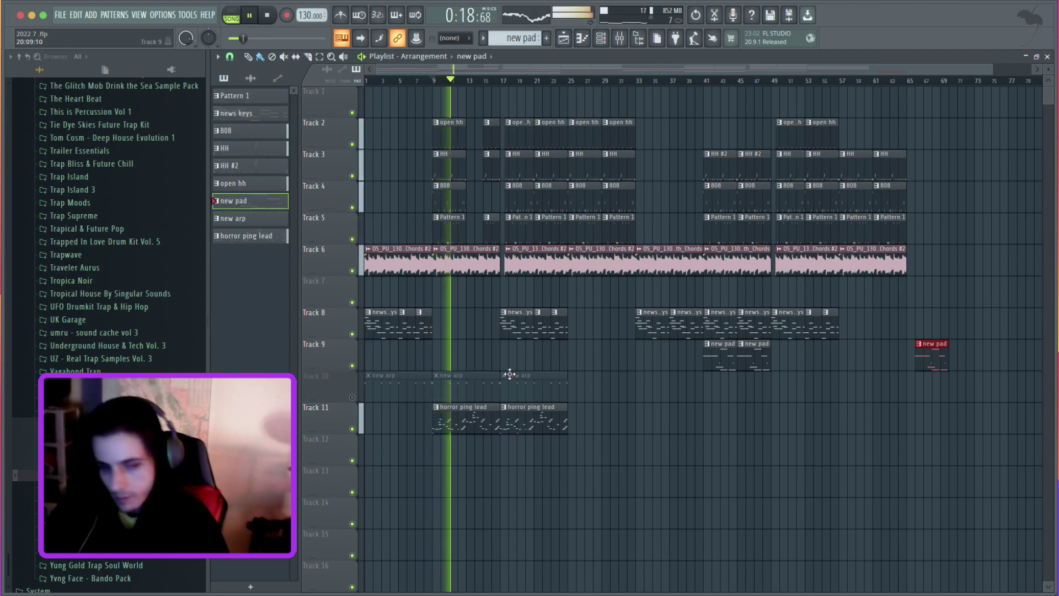
{"action": "scroll", "coordinate": [111, 221], "scroll_direction": "down", "scroll_amount": 2}
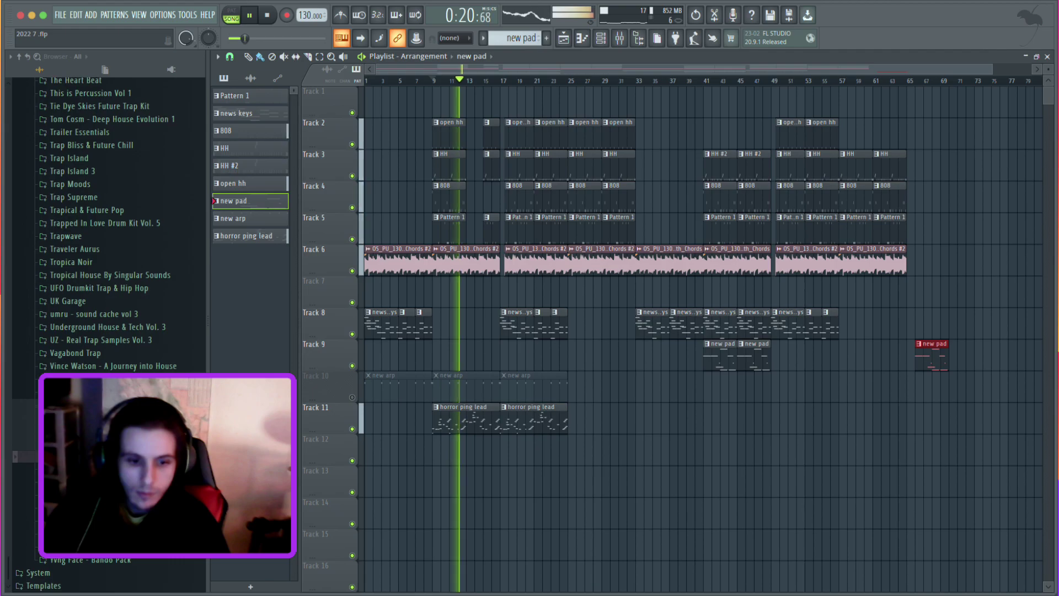
{"action": "scroll", "coordinate": [110, 221], "scroll_direction": "up", "scroll_amount": 2}
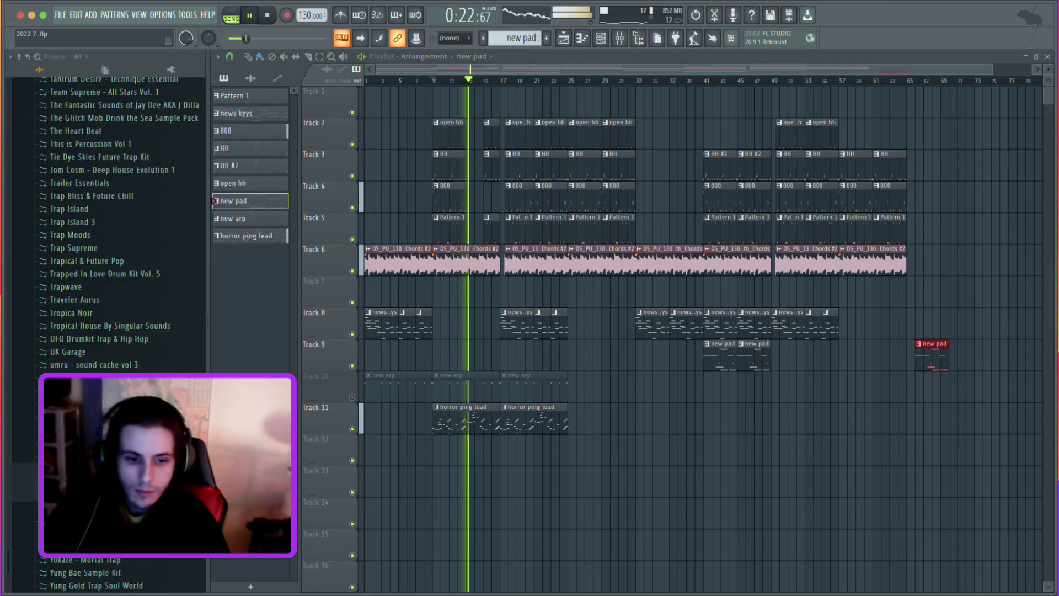
{"action": "scroll", "coordinate": [110, 221], "scroll_direction": "down", "scroll_amount": 1}
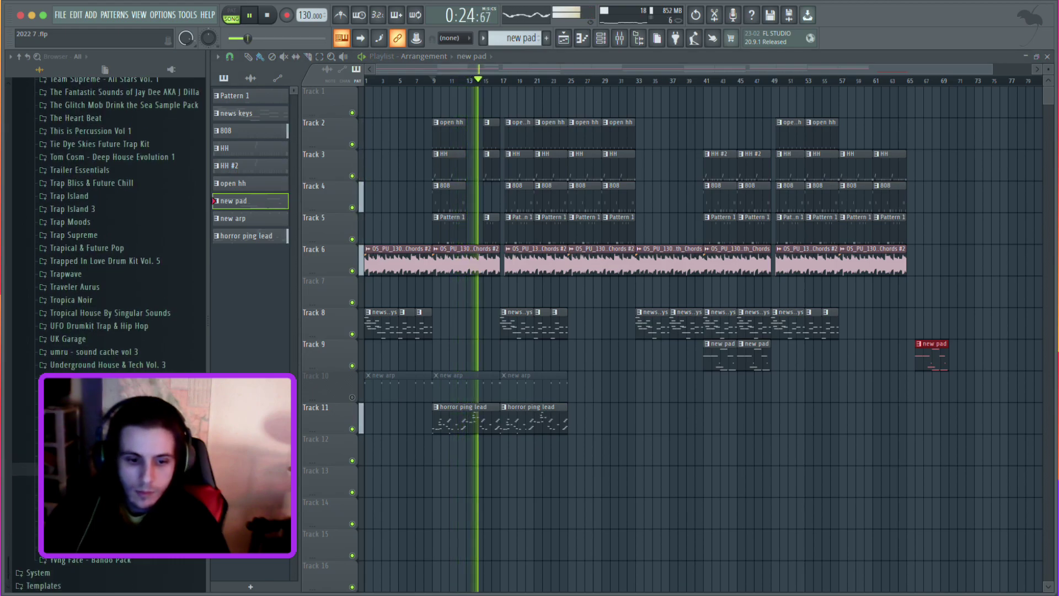
{"action": "left_click", "coordinate": [110, 514]}
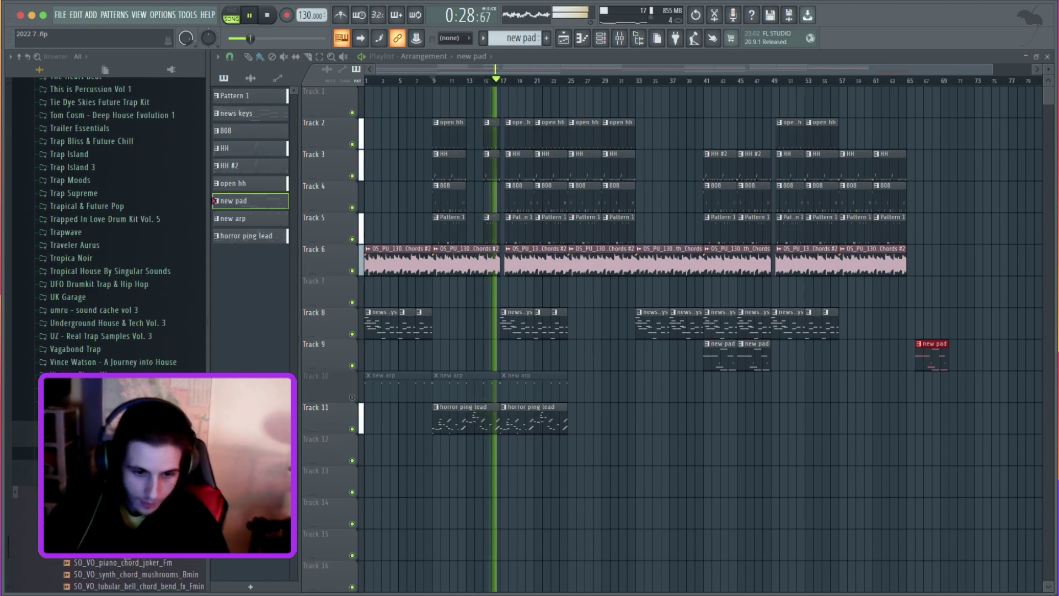
{"action": "scroll", "coordinate": [111, 221], "scroll_direction": "down", "scroll_amount": 3}
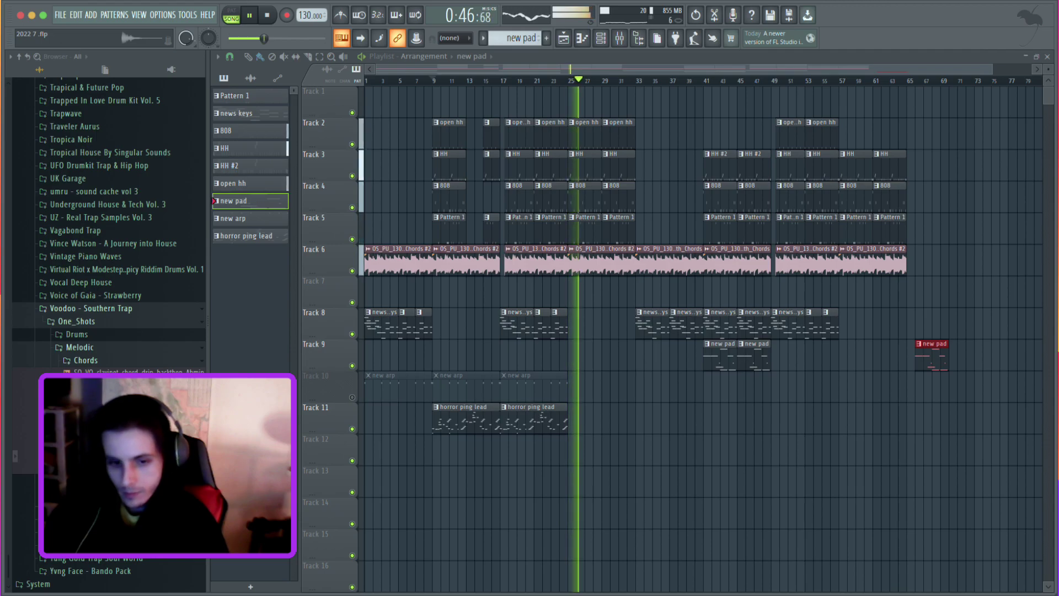
Create a new pattern named "mushrooms chord" and add the SO_VO_synth_chord_mushrooms_Bmin sample as a new channel.
{"action": "key", "text": "space"}
{"action": "key", "text": "space"}
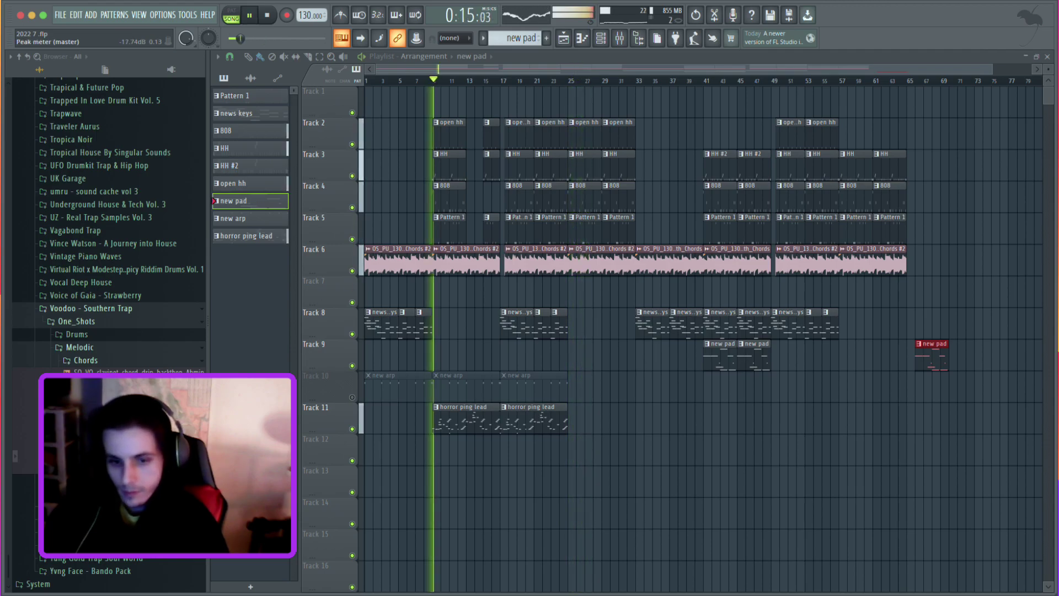
{"action": "left_click", "coordinate": [550, 38]}
{"action": "type", "text": "mushrooms chord"}
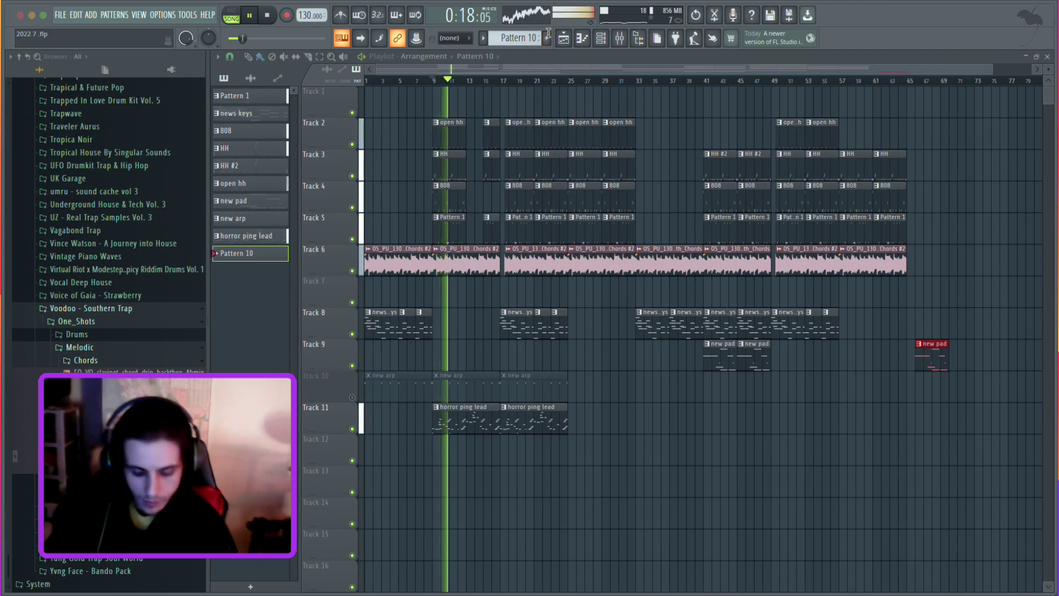
{"action": "key", "text": "Return"}
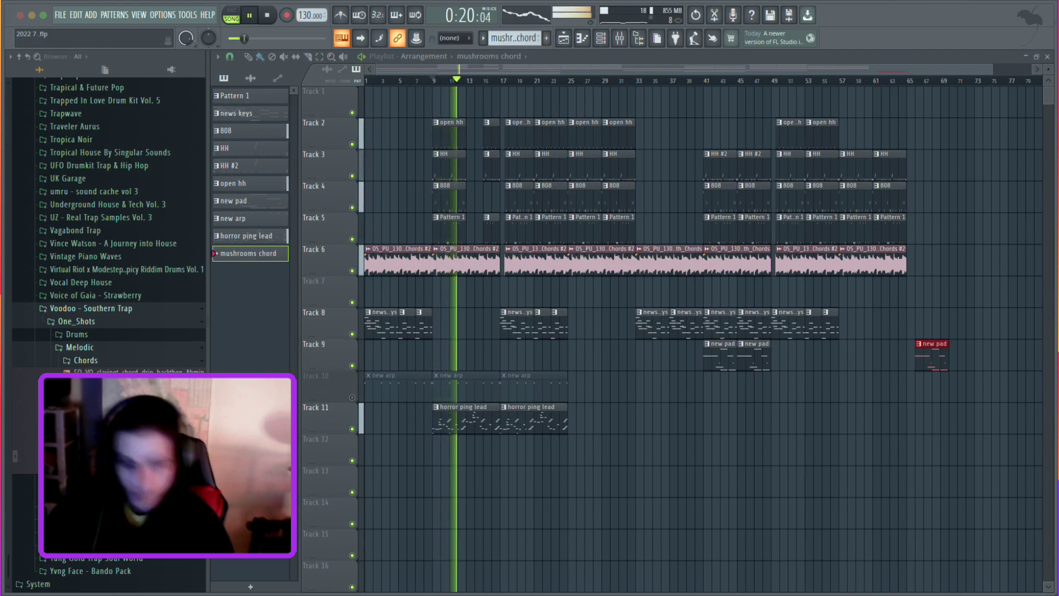
{"action": "key", "text": "F6"}
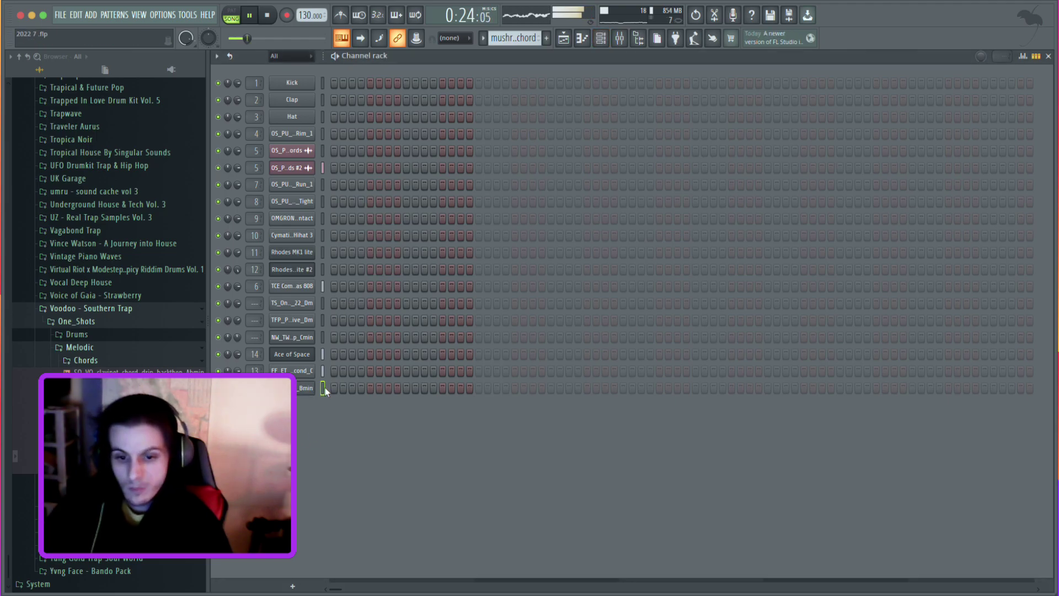
Audition pitches of the mushrooms chord sample in its piano roll and place a G4 note at bar 1.
{"action": "key", "text": "F7"}
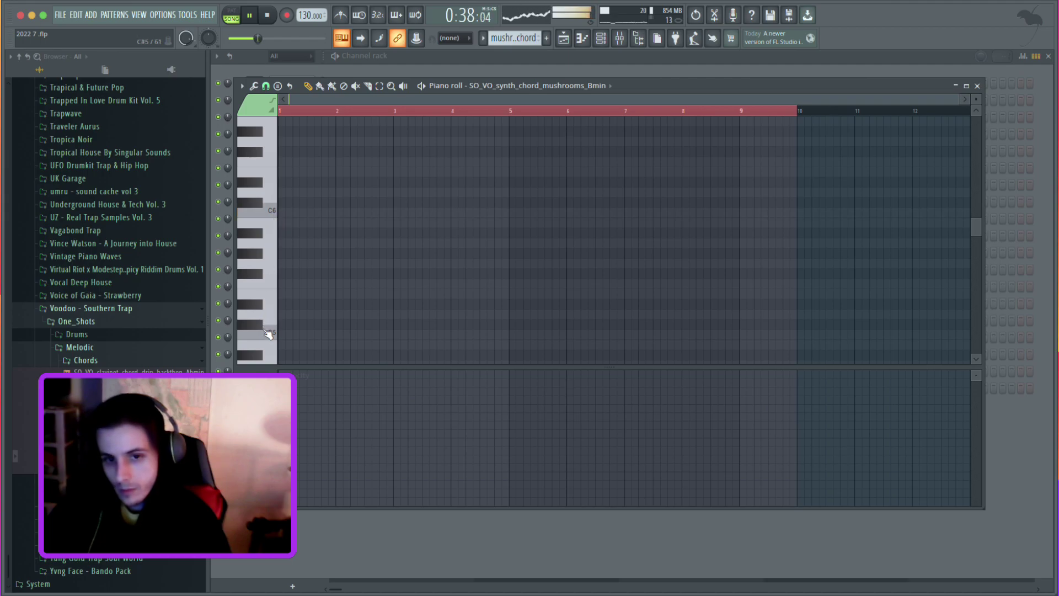
{"action": "scroll", "coordinate": [282, 334], "scroll_direction": "down", "scroll_amount": 2}
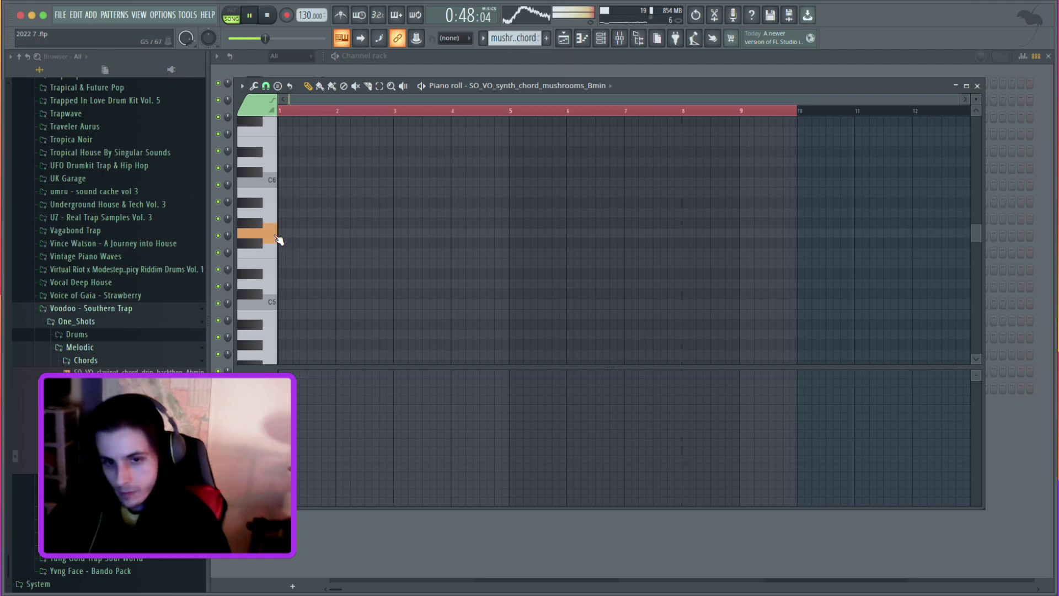
{"action": "scroll", "coordinate": [275, 309], "scroll_direction": "down", "scroll_amount": 3}
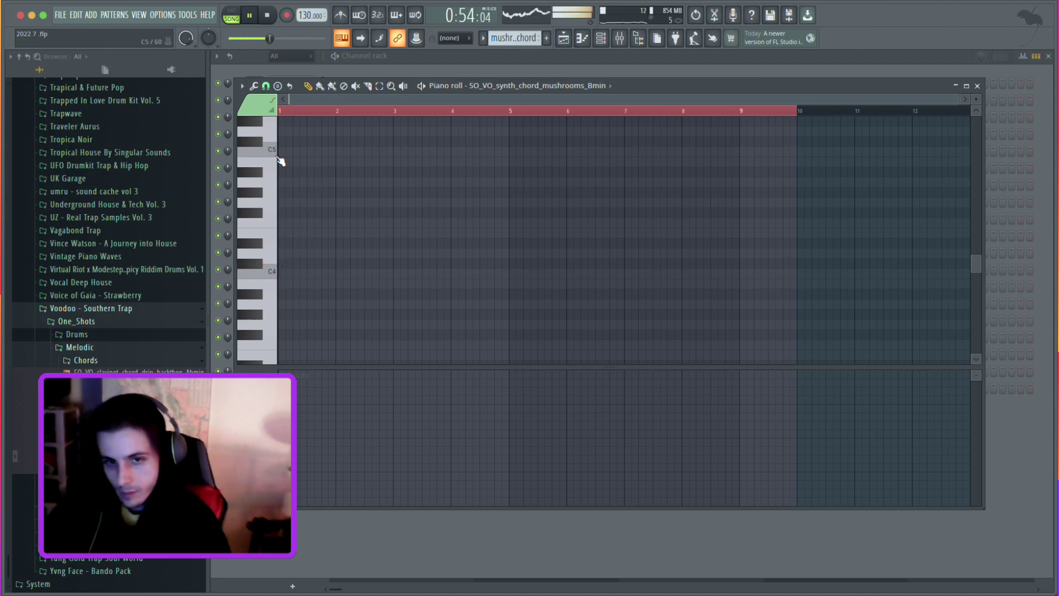
{"action": "scroll", "coordinate": [279, 160], "scroll_direction": "up", "scroll_amount": 1}
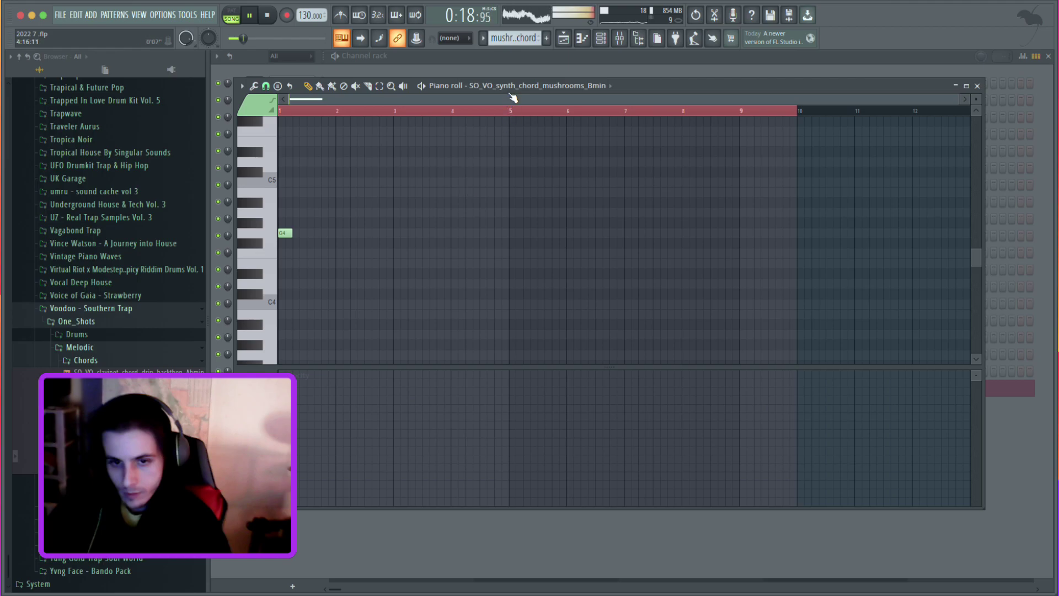
Place a mushrooms chord clip on Track 9 at bar 25 and play the section leading into it.
{"action": "key", "text": "F5"}
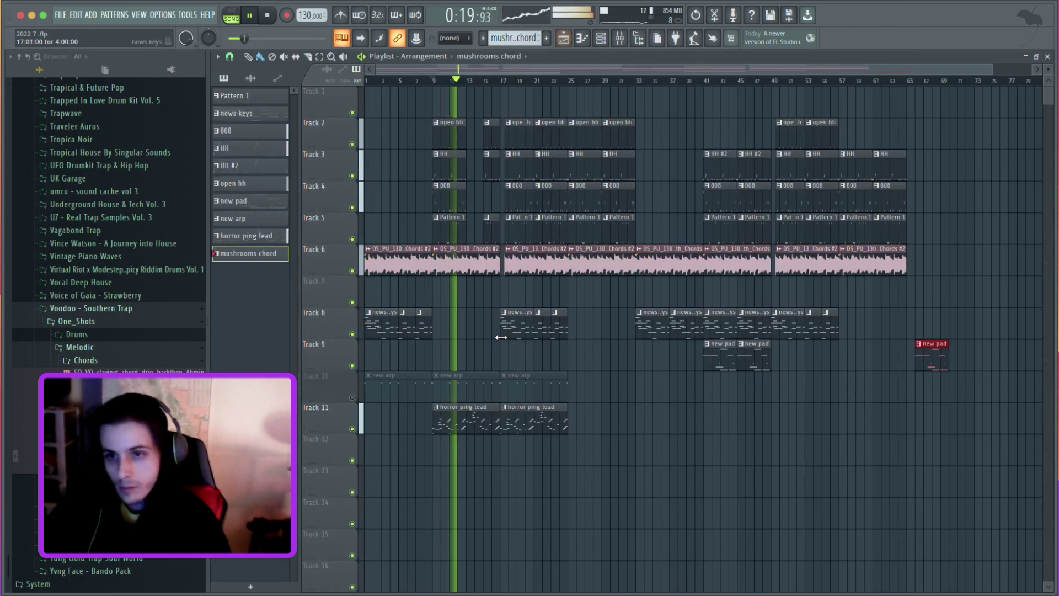
{"action": "left_click", "coordinate": [575, 349]}
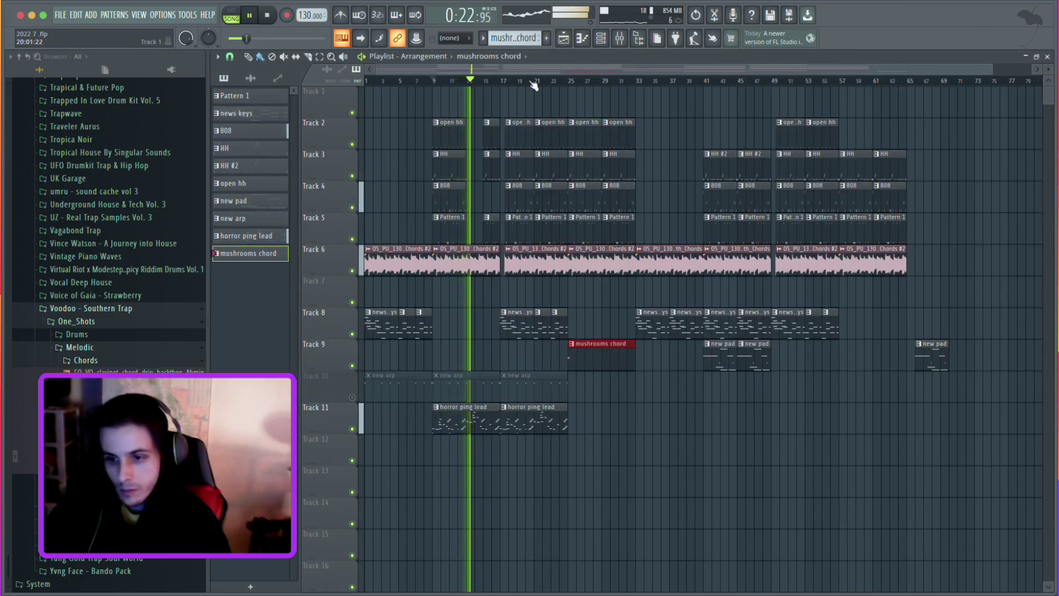
{"action": "left_click", "coordinate": [569, 81]}
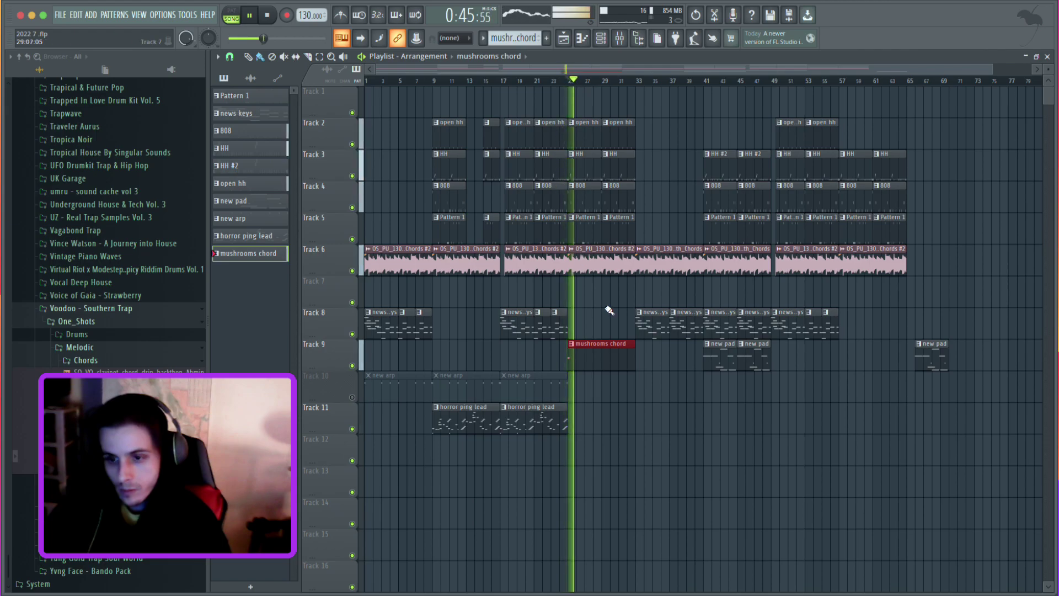
{"action": "left_click", "coordinate": [552, 82]}
Shift the mushrooms chord pattern's first note to C5 and add matching C5 notes at bars 3 and 5.
{"action": "double_click", "coordinate": [588, 361]}
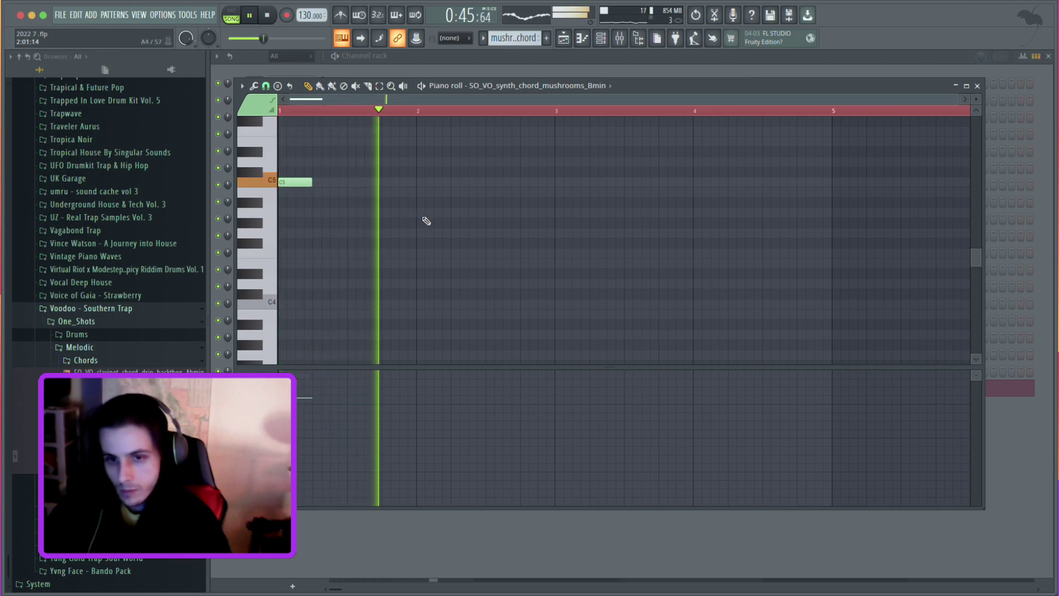
{"action": "left_click", "coordinate": [558, 183]}
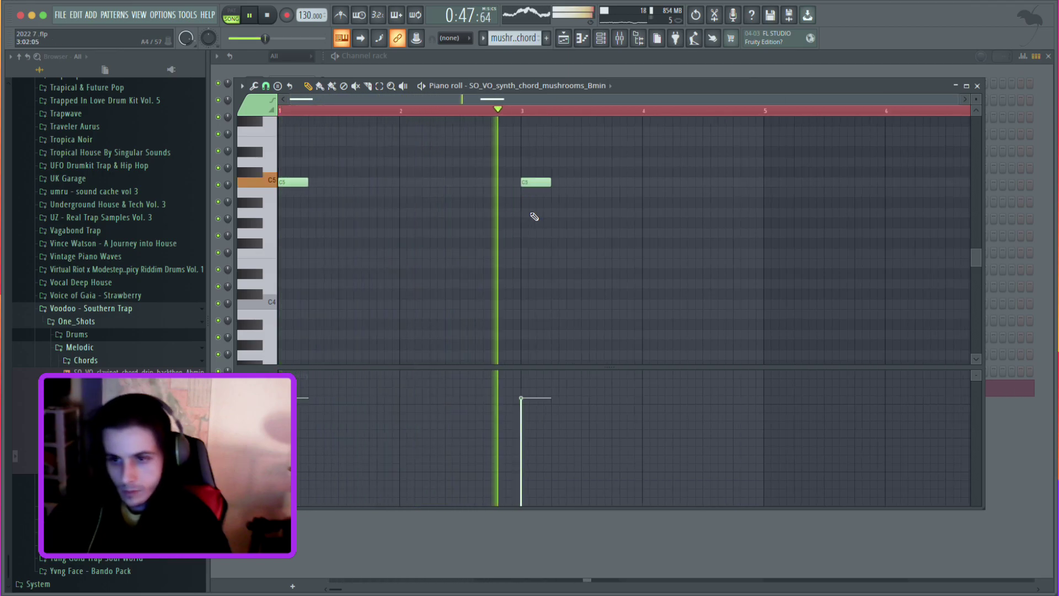
{"action": "scroll", "coordinate": [546, 232], "scroll_direction": "up", "scroll_amount": 3}
{"action": "left_click", "coordinate": [680, 274]}
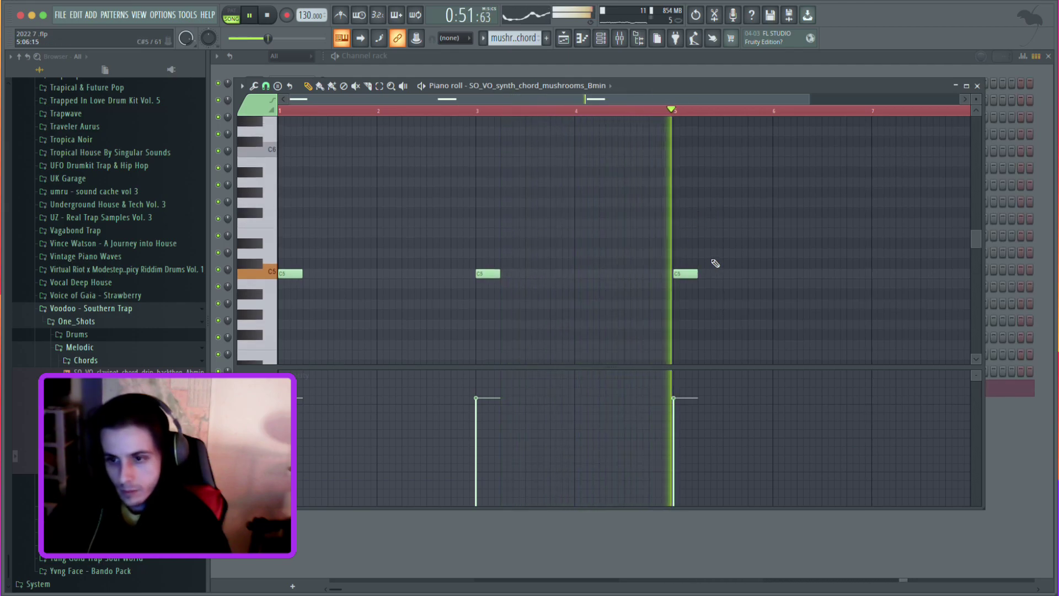
Find the SO_VO_flute_note_poof_C one-shot in the Voodoo - Southern Trap pack and swap it in for the mushrooms chord channel's sample.
{"action": "key", "text": "space"}
{"action": "key", "text": "space"}
{"action": "left_click", "coordinate": [88, 480]}
{"action": "left_click", "coordinate": [100, 492]}
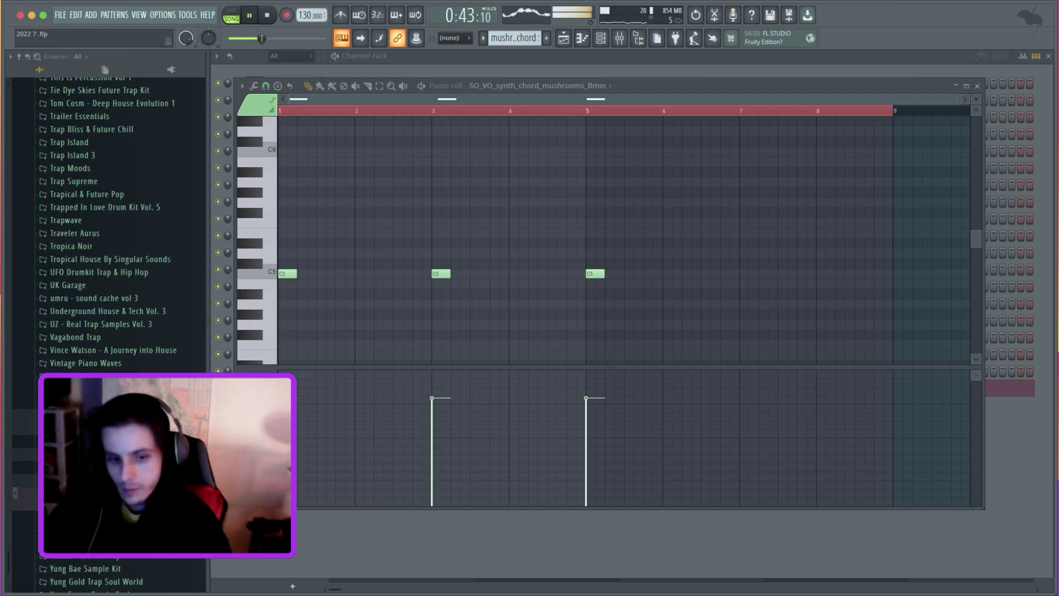
{"action": "left_click", "coordinate": [603, 39]}
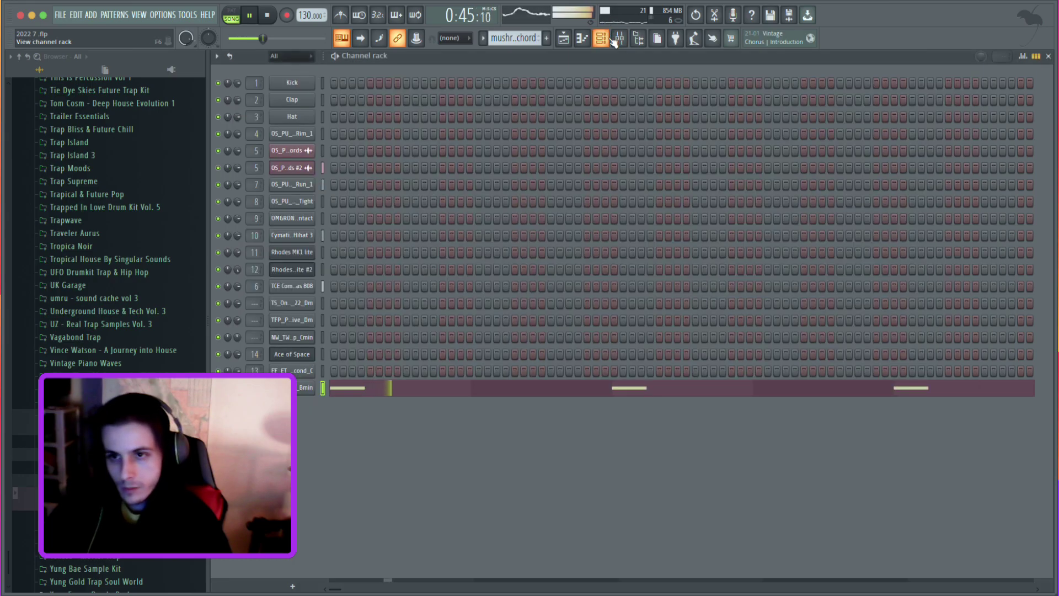
{"action": "key", "text": "space"}
{"action": "left_click_drag", "start_coordinate": [301, 389], "coordinate": [306, 389]}
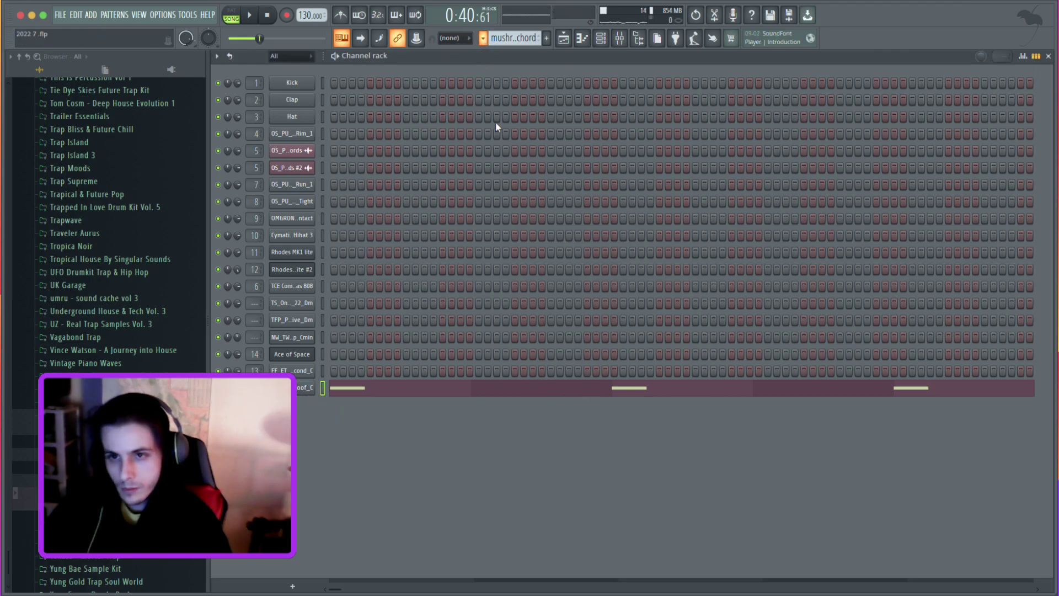
Copy the Ace of Space melody from the horror ping lead pattern into the flute channel of the mushrooms chord pattern.
{"action": "left_click", "coordinate": [497, 143]}
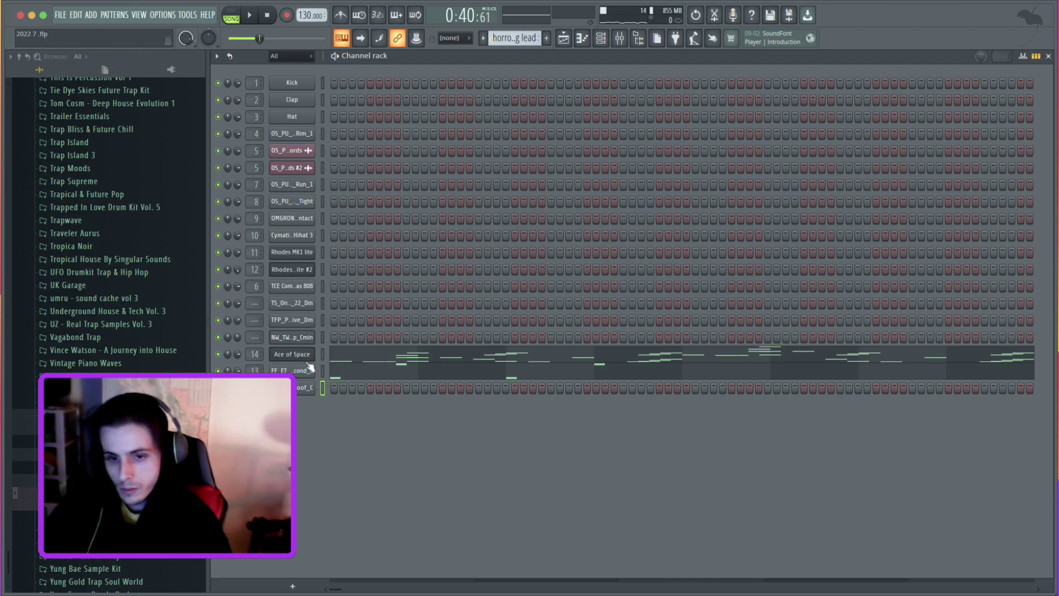
{"action": "left_click", "coordinate": [351, 360]}
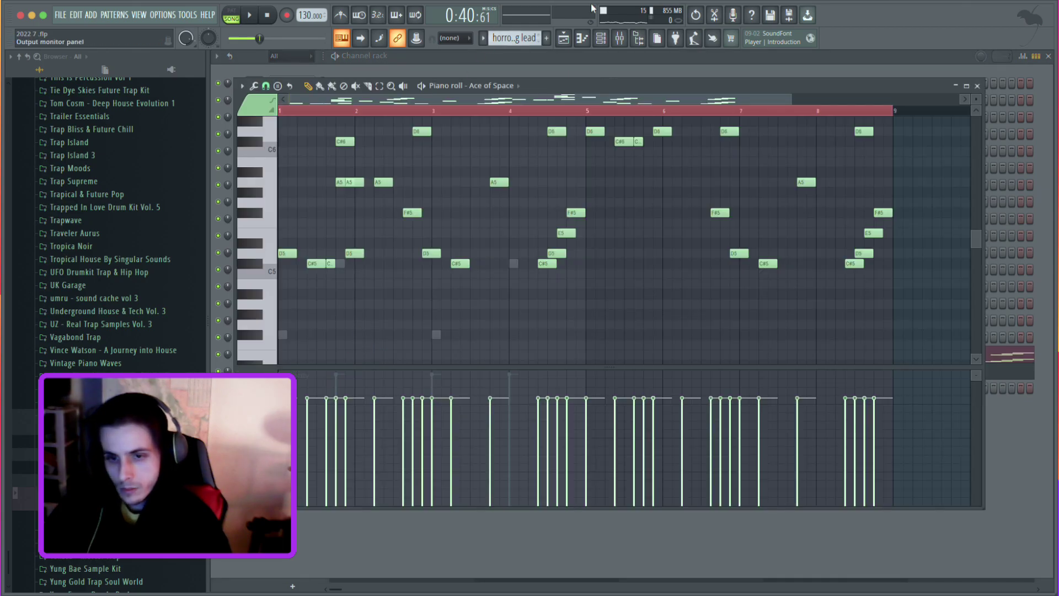
{"action": "left_click", "coordinate": [601, 38]}
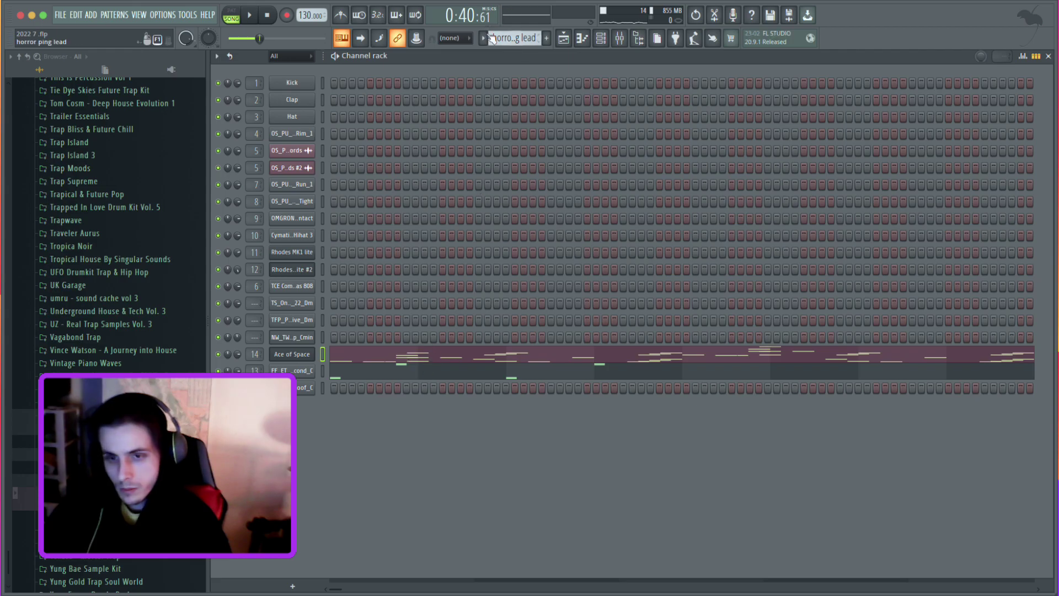
{"action": "left_click", "coordinate": [499, 148]}
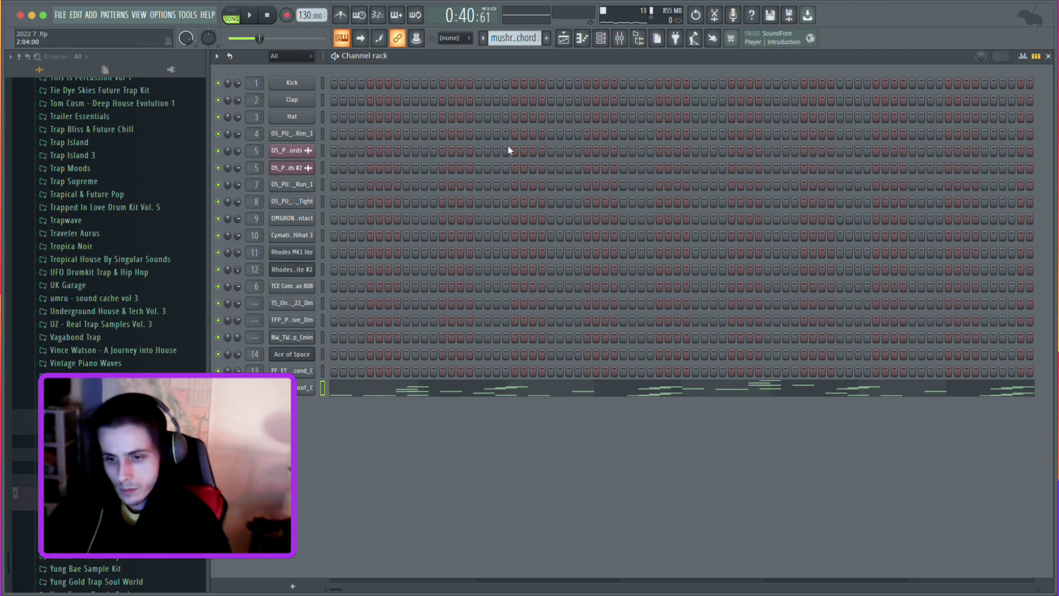
Play the flute melody in the arrangement and transpose all its notes down two octaves.
{"action": "key", "text": "space"}
{"action": "key", "text": "F5"}
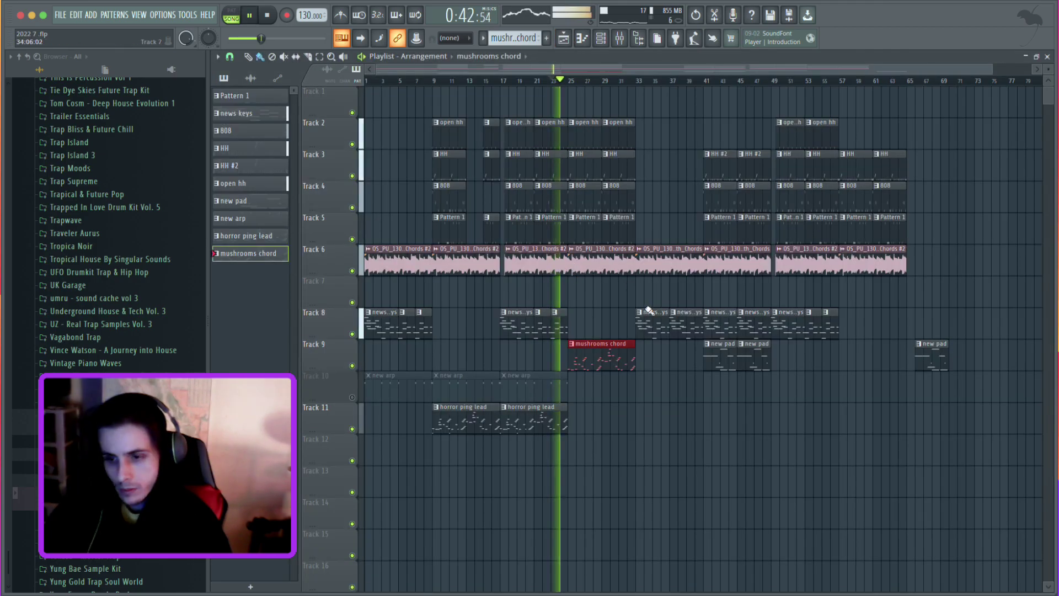
{"action": "double_click", "coordinate": [604, 363]}
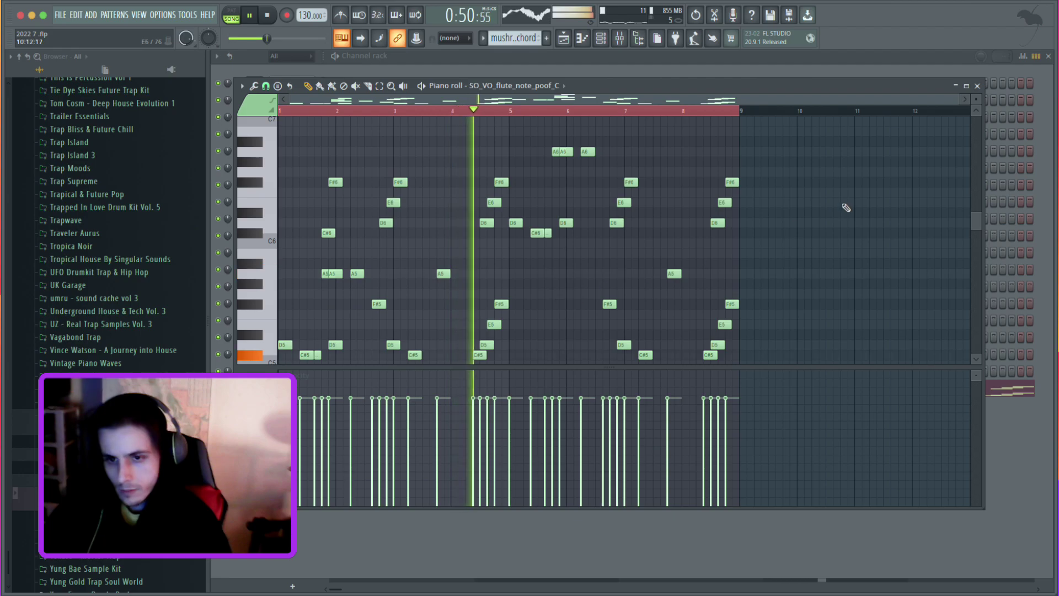
{"action": "key", "text": "ctrl+a"}
{"action": "key", "text": "ctrl+Down"}
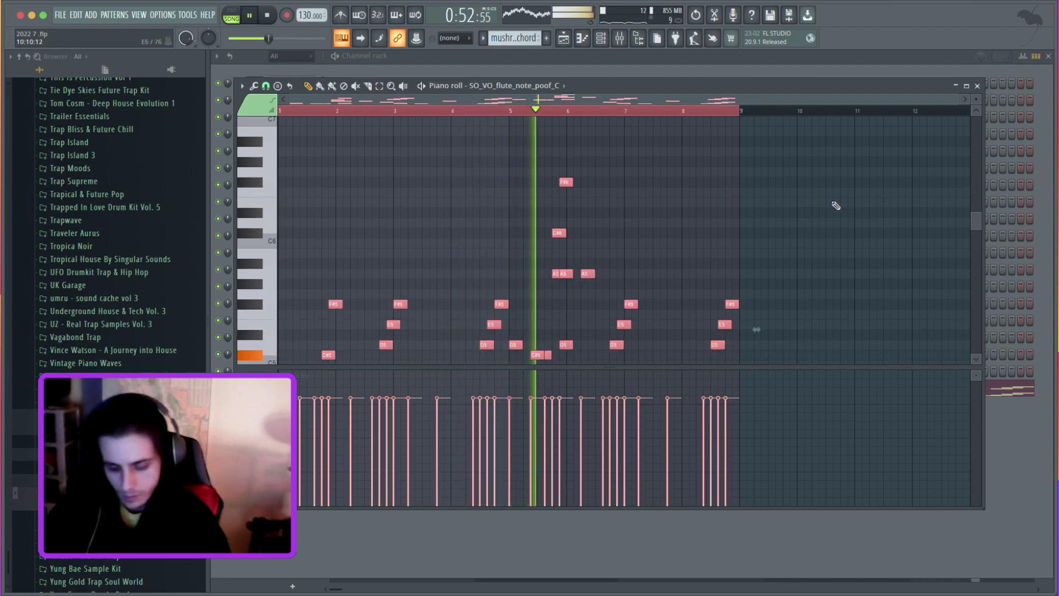
{"action": "key", "text": "ctrl+Down"}
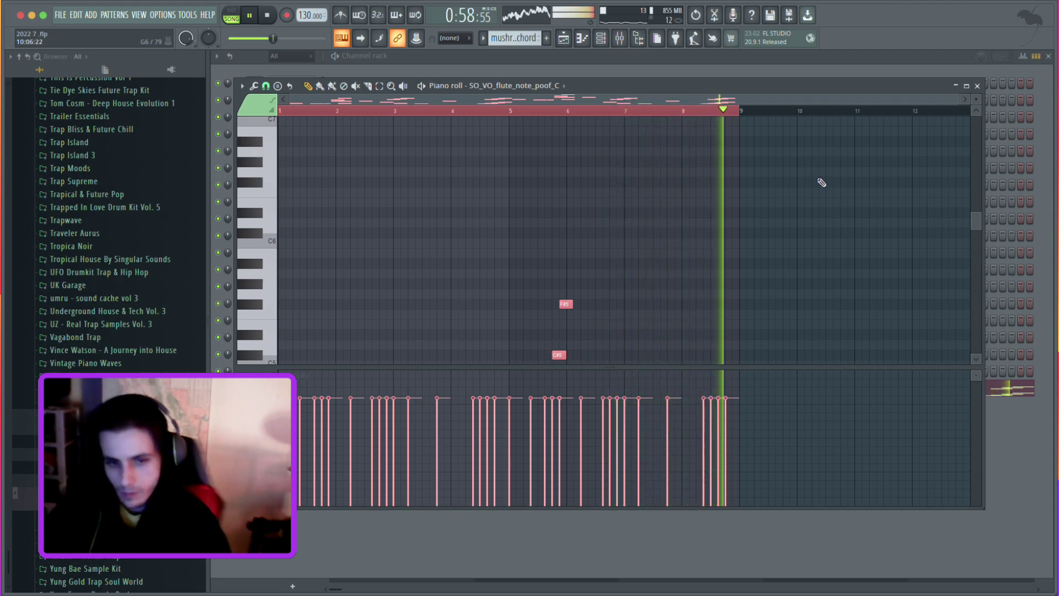
{"action": "scroll", "coordinate": [530, 223], "scroll_direction": "down", "scroll_amount": 9}
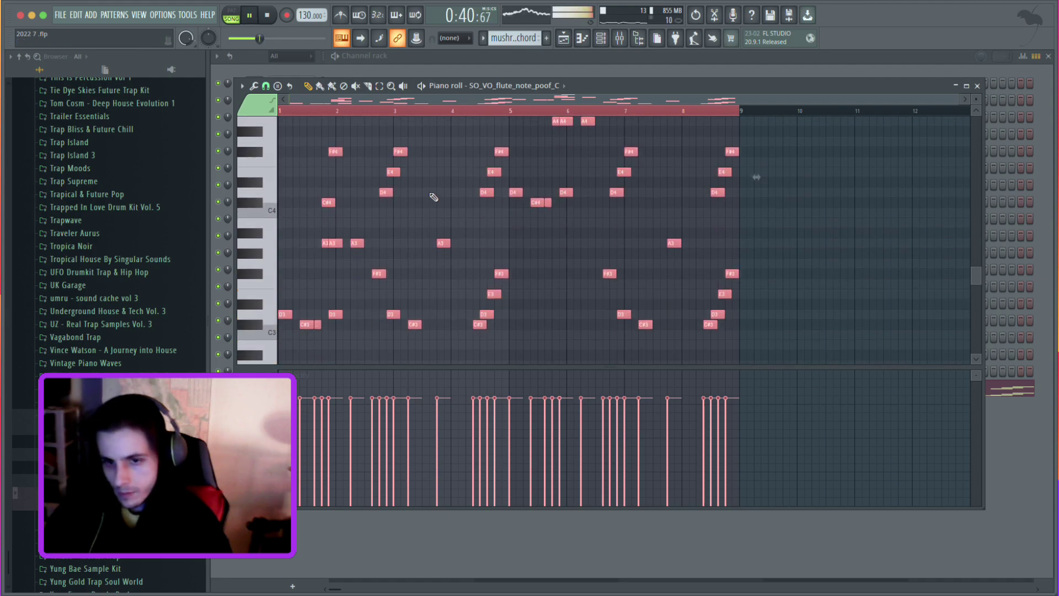
Load the 20Hz + 18kHz cut preset in Fruity parametric EQ 2 on mixer insert 16 and adjust its low and high cut bands.
{"action": "left_click", "coordinate": [600, 39]}
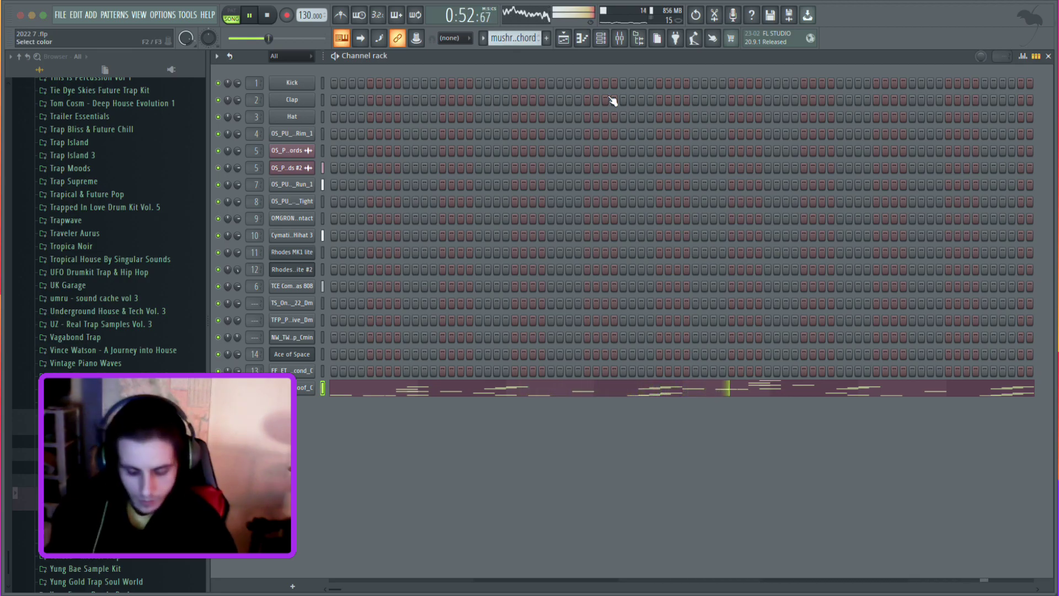
{"action": "left_click", "coordinate": [620, 39]}
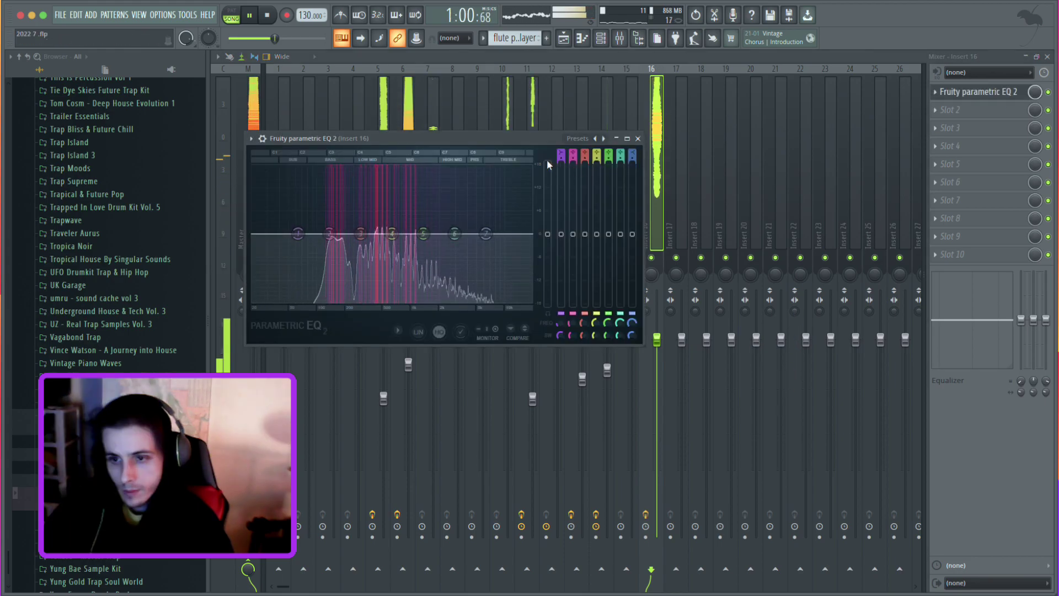
{"action": "left_click", "coordinate": [604, 140]}
{"action": "left_click", "coordinate": [605, 141]}
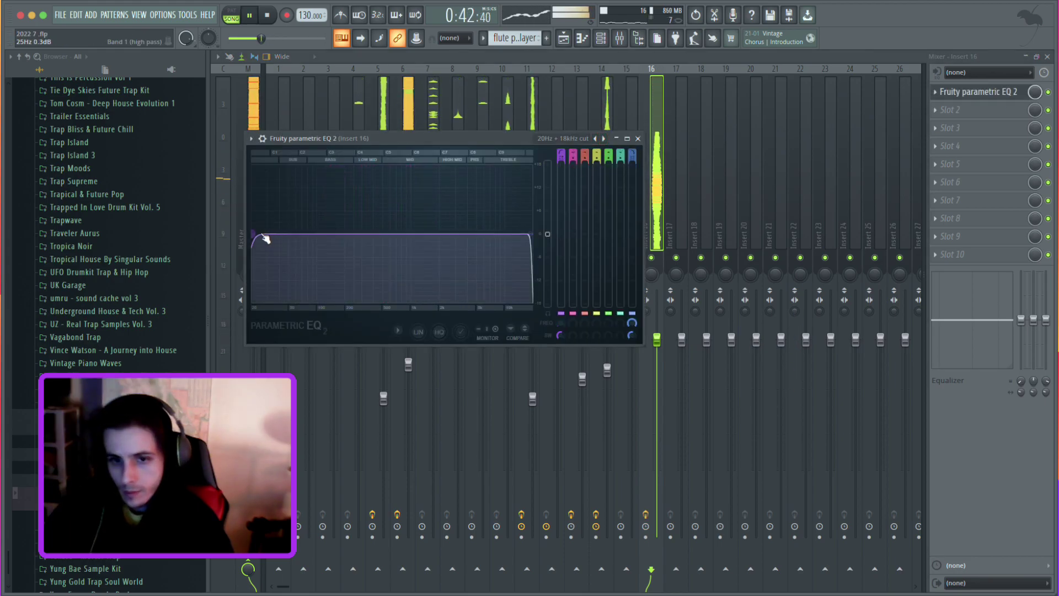
{"action": "left_click_drag", "start_coordinate": [263, 235], "coordinate": [291, 234]}
{"action": "left_click_drag", "start_coordinate": [540, 230], "coordinate": [551, 261]}
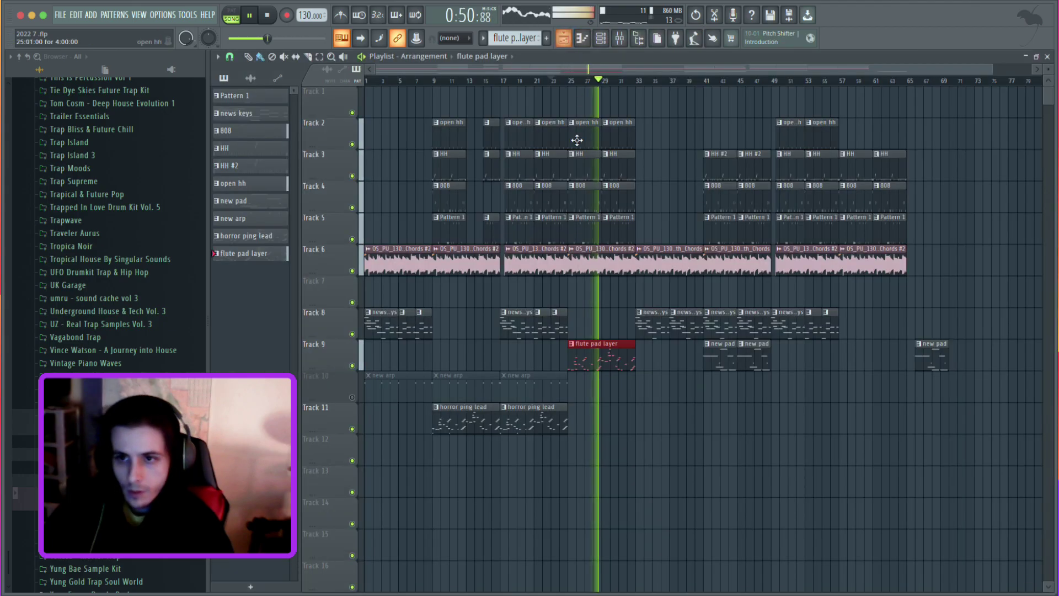
Open the notes of the flute pad layer pattern and delete the rising note run in bar 8, in both octaves.
{"action": "left_click", "coordinate": [563, 37]}
{"action": "double_click", "coordinate": [620, 371]}
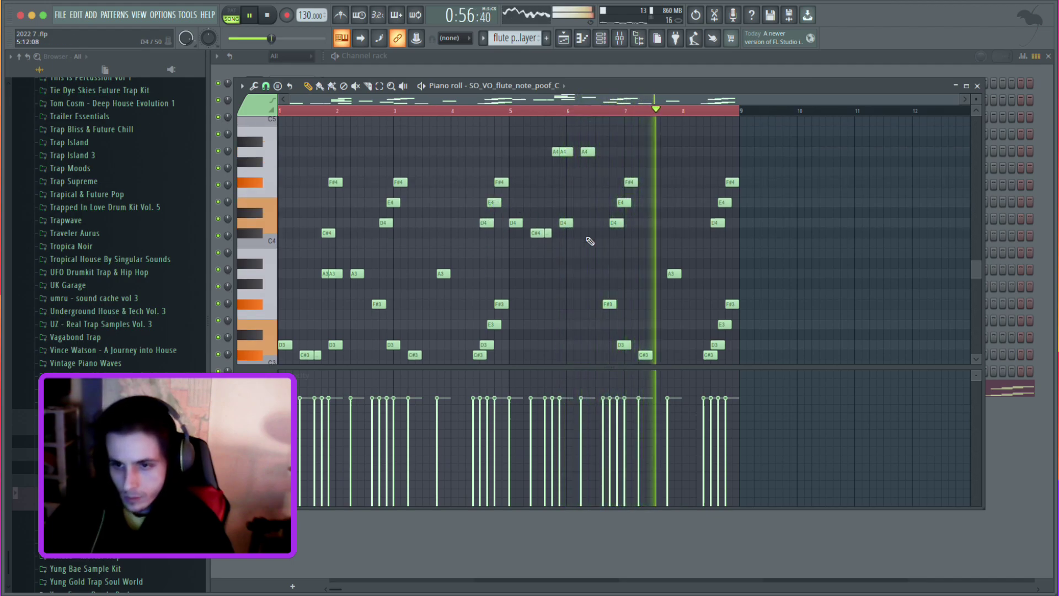
{"action": "left_click_drag", "start_coordinate": [769, 147], "coordinate": [706, 374]}
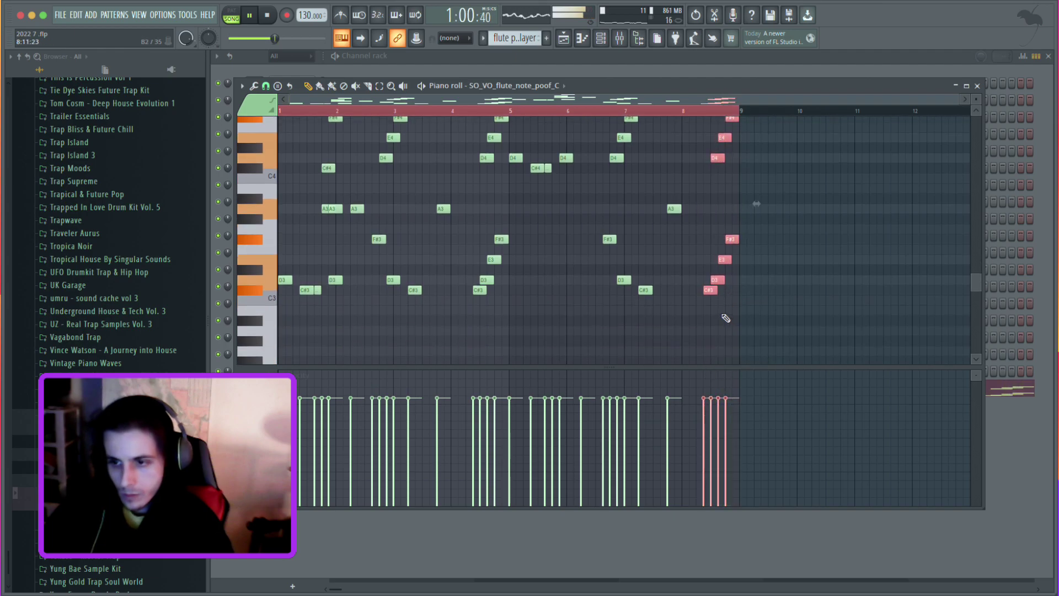
{"action": "key", "text": "Delete"}
Delete the rising D, E, F# runs in both octaves at the end of bar 4 and the D4 note starting bar 5.
{"action": "scroll", "coordinate": [557, 295], "scroll_direction": "up", "scroll_amount": 3}
{"action": "left_click_drag", "start_coordinate": [483, 357], "coordinate": [499, 236]}
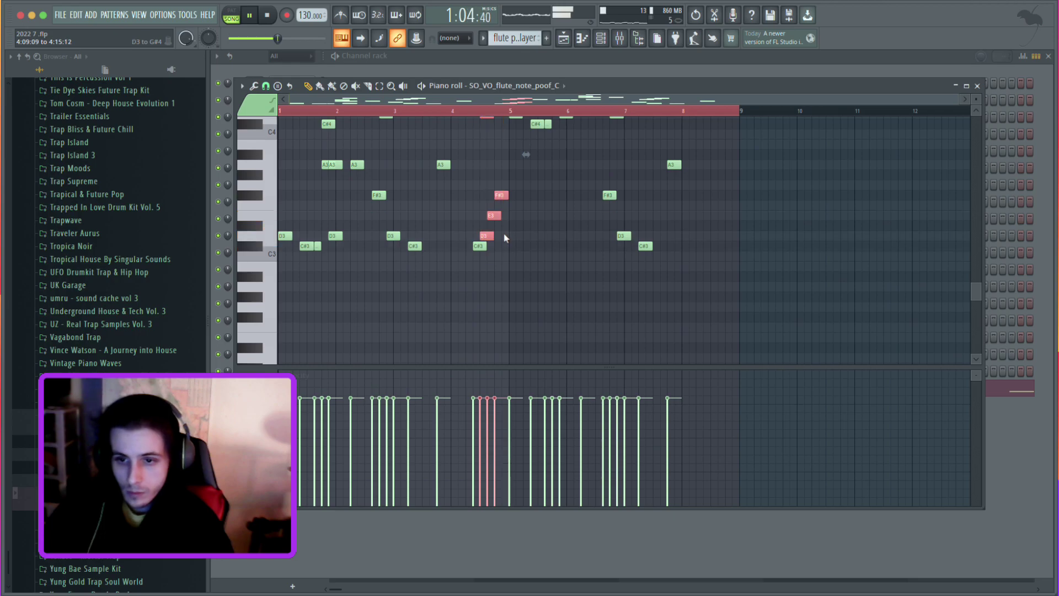
{"action": "scroll", "coordinate": [503, 230], "scroll_direction": "up", "scroll_amount": 3}
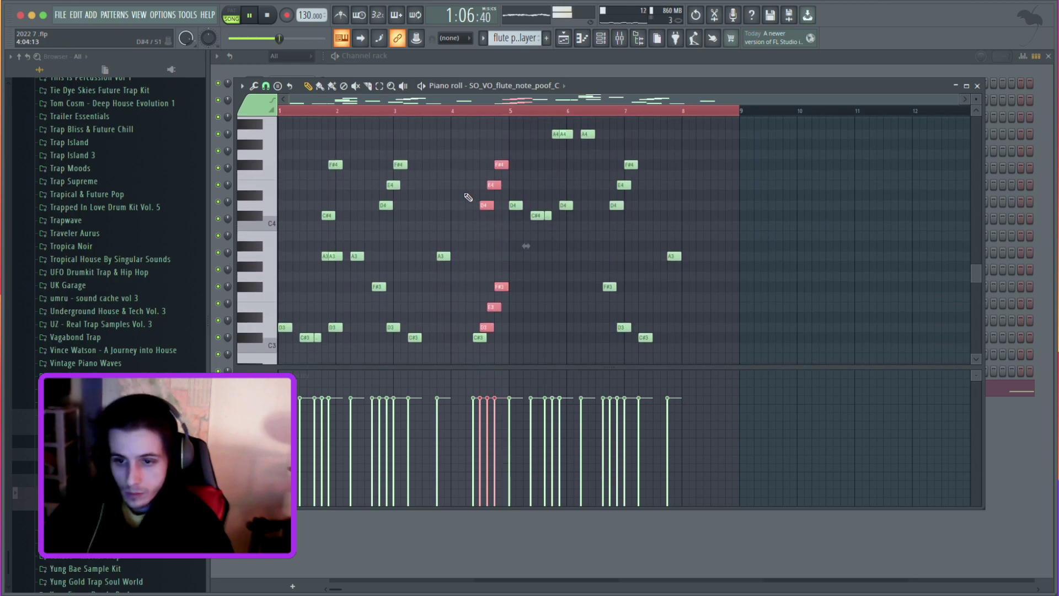
{"action": "key", "text": "space"}
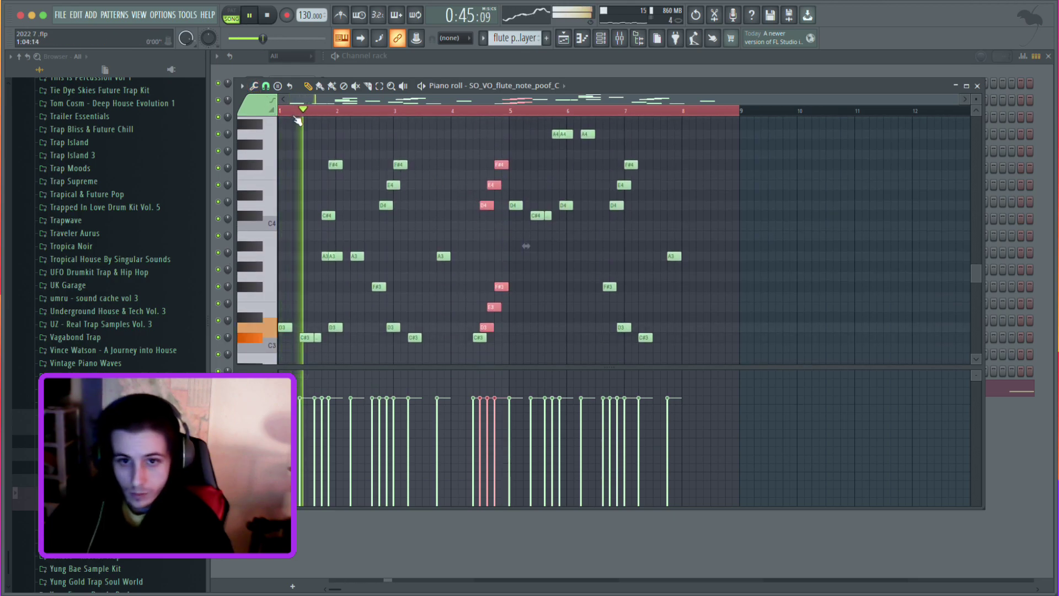
{"action": "key", "text": "Delete"}
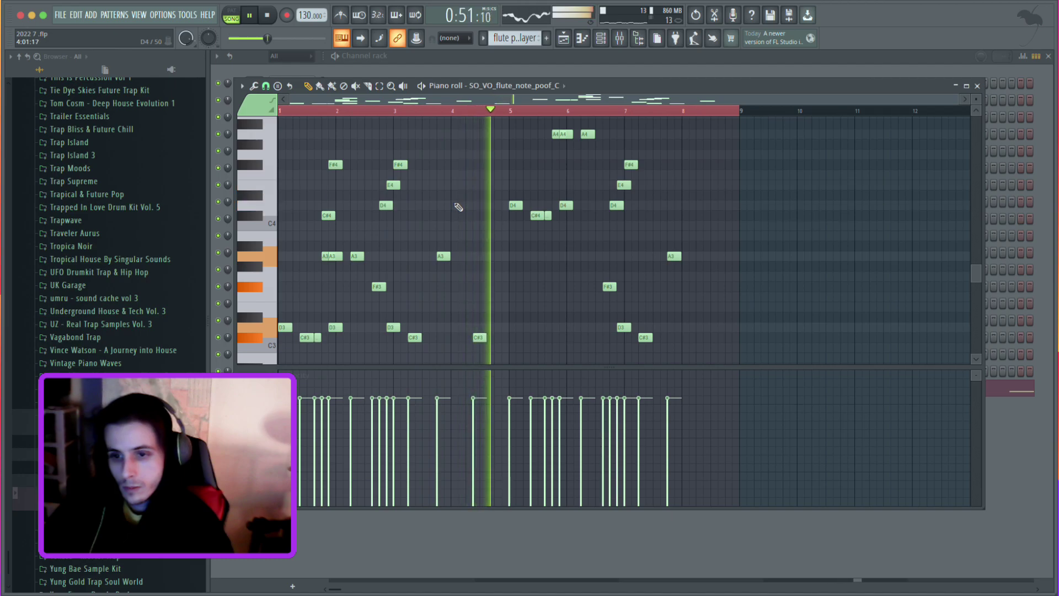
{"action": "right_click", "coordinate": [514, 205]}
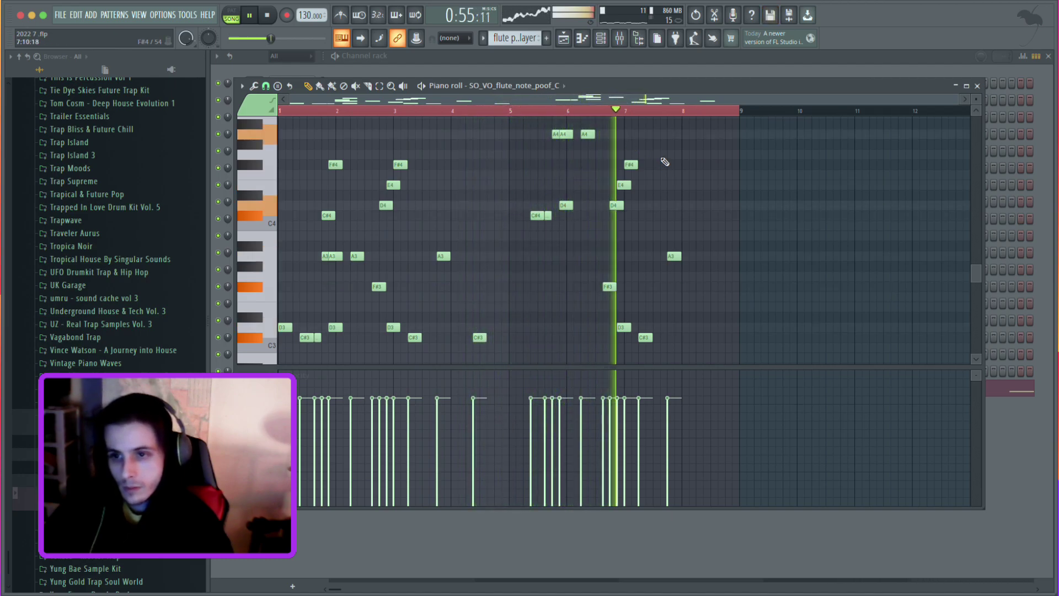
Transpose the highest flute notes of bars 5 and 6, from A4 upward, down two octaves.
{"action": "scroll", "coordinate": [664, 165], "scroll_direction": "up", "scroll_amount": 2}
{"action": "left_click_drag", "start_coordinate": [661, 149], "coordinate": [492, 228]}
{"action": "scroll", "coordinate": [697, 214], "scroll_direction": "up", "scroll_amount": 9}
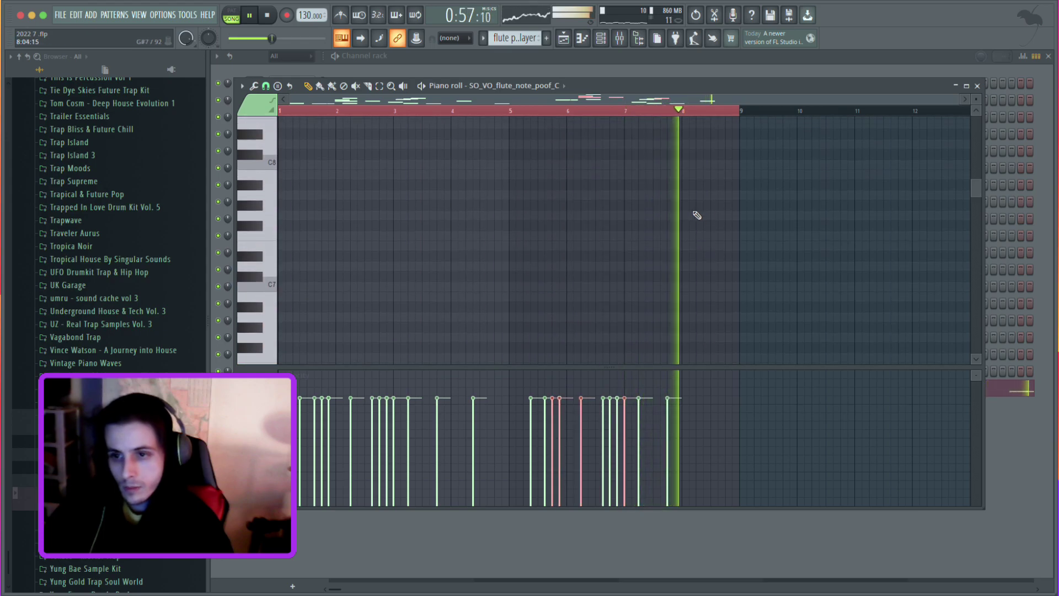
{"action": "scroll", "coordinate": [690, 210], "scroll_direction": "down", "scroll_amount": 7}
{"action": "left_click_drag", "start_coordinate": [622, 131], "coordinate": [531, 266]}
{"action": "key", "text": "ctrl+Down"}
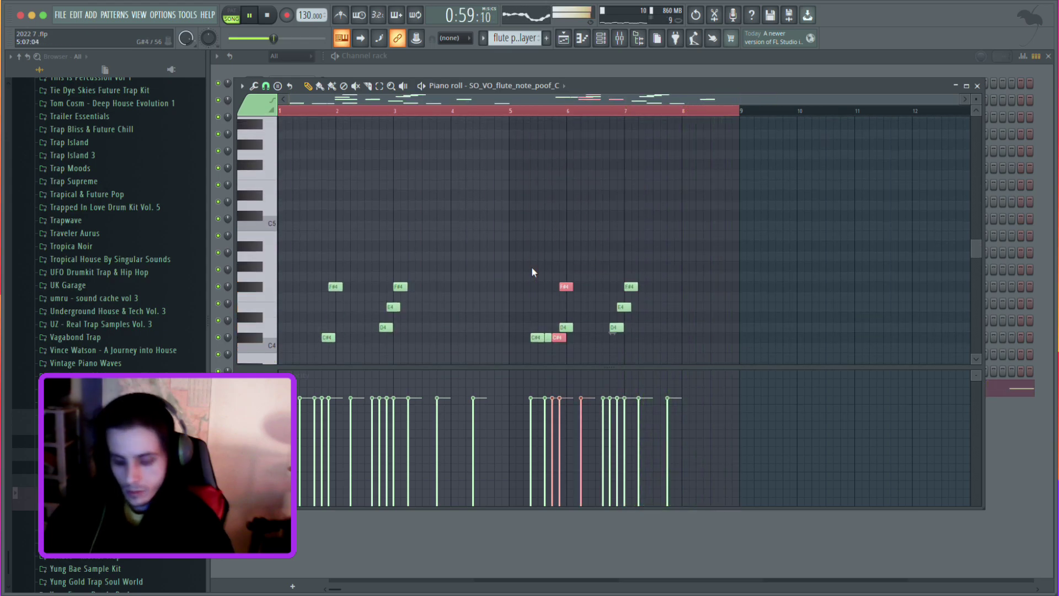
{"action": "scroll", "coordinate": [528, 260], "scroll_direction": "down", "scroll_amount": 3}
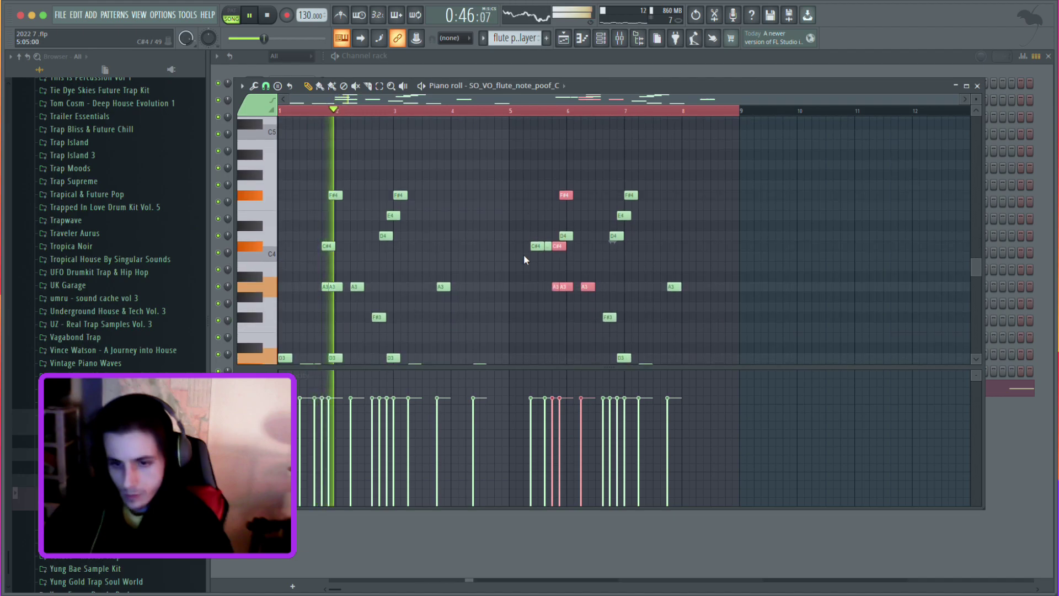
{"action": "scroll", "coordinate": [538, 246], "scroll_direction": "down", "scroll_amount": 3}
{"action": "key", "text": "ctrl+Down"}
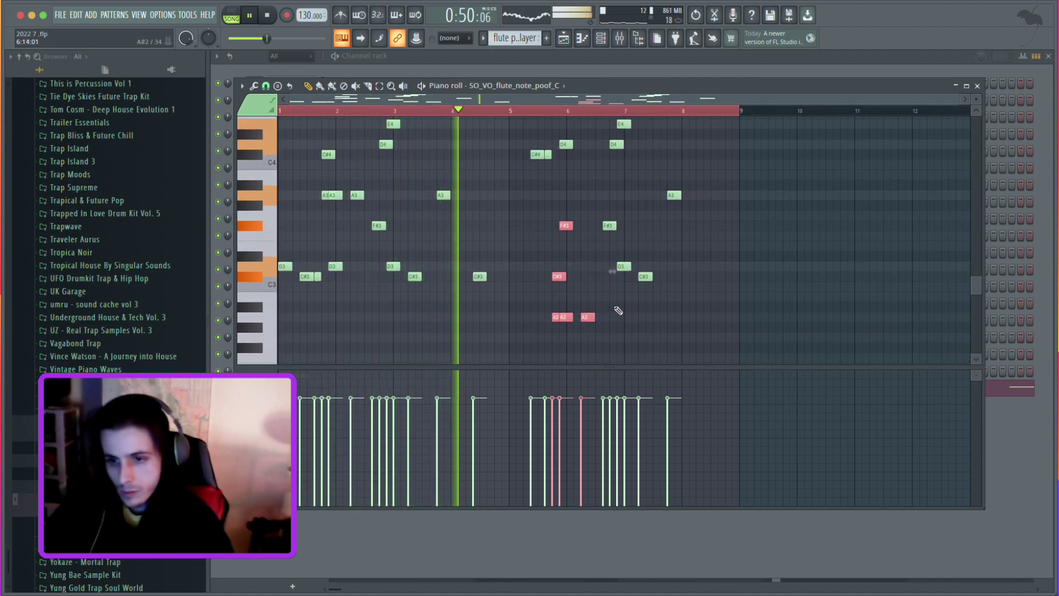
{"action": "left_click_drag", "start_coordinate": [630, 315], "coordinate": [531, 313]}
{"action": "key", "text": "ctrl+Up"}
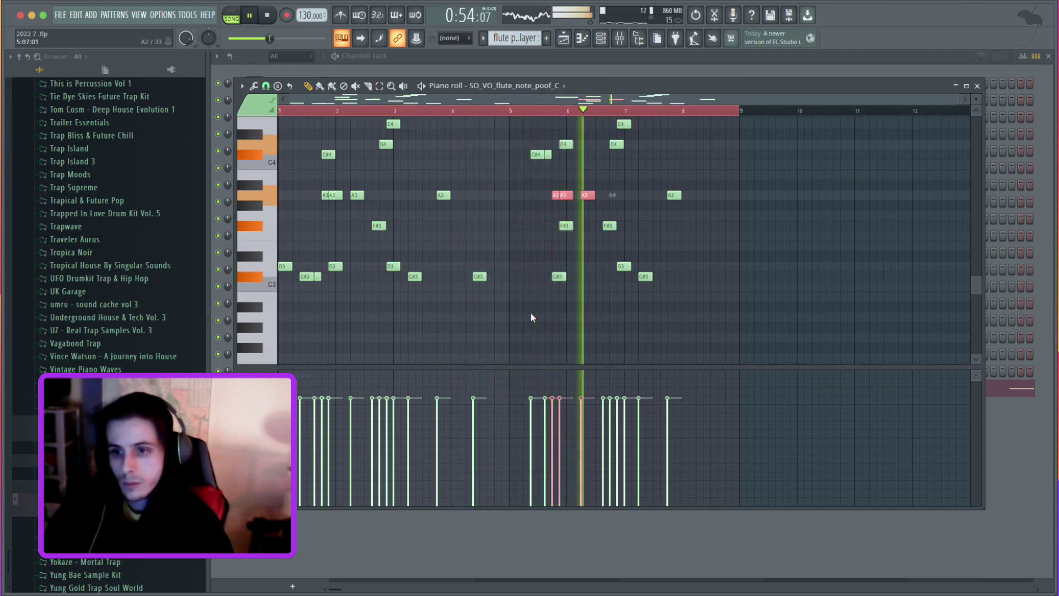
{"action": "key", "text": "ctrl+Down"}
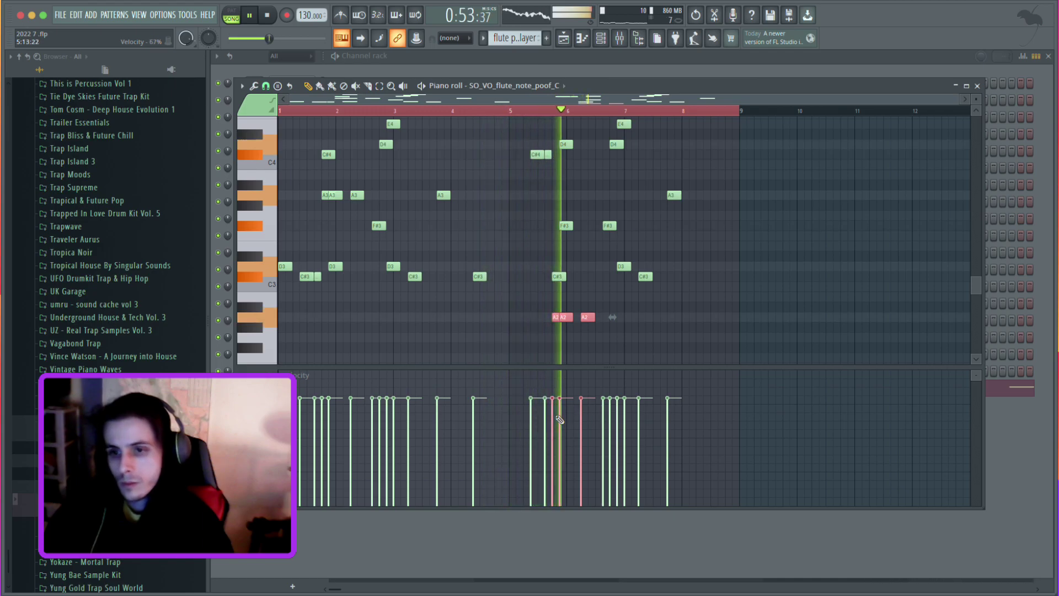
{"action": "right_click", "coordinate": [586, 319]}
{"action": "right_click", "coordinate": [565, 318]}
{"action": "right_click", "coordinate": [556, 318]}
{"action": "key", "text": "super+z"}
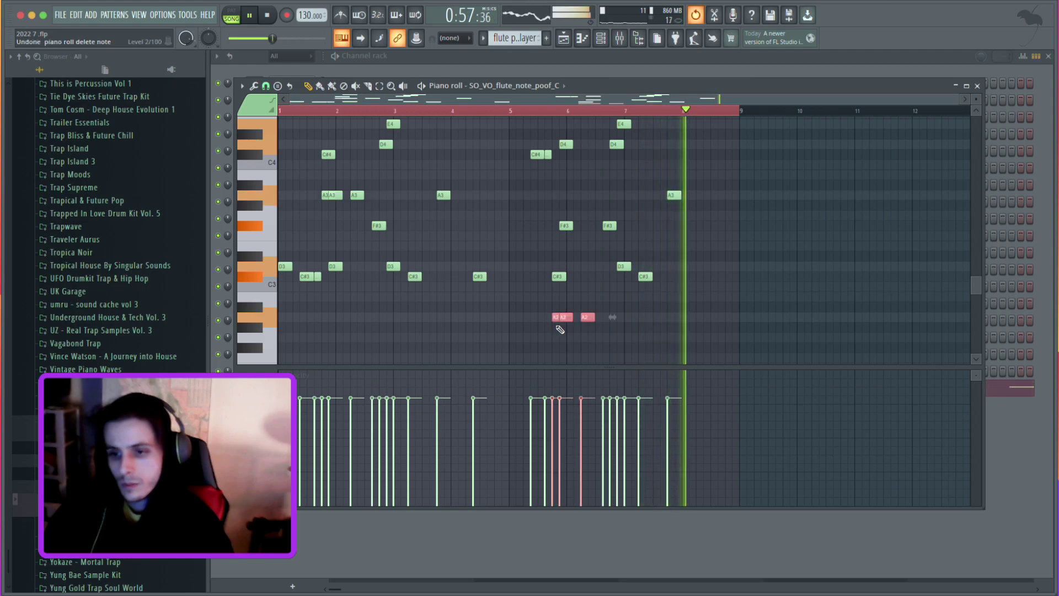
Delete the two A2 notes at the end of bar 5 and lower the velocity of the A2 note in bar 6.
{"action": "right_click", "coordinate": [570, 318]}
{"action": "right_click", "coordinate": [559, 318]}
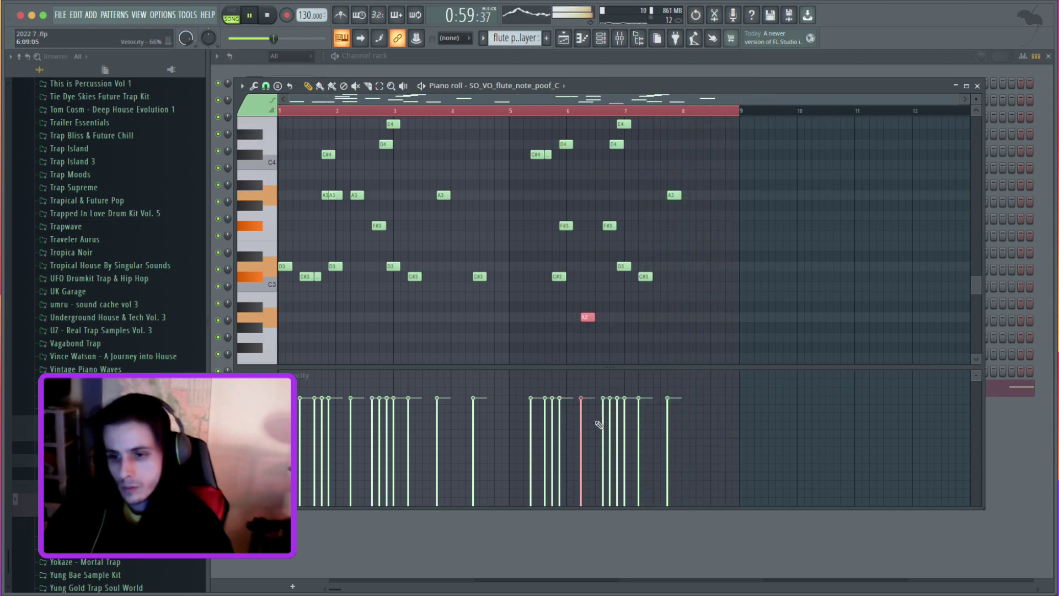
{"action": "scroll", "coordinate": [484, 251], "scroll_direction": "up", "scroll_amount": 3}
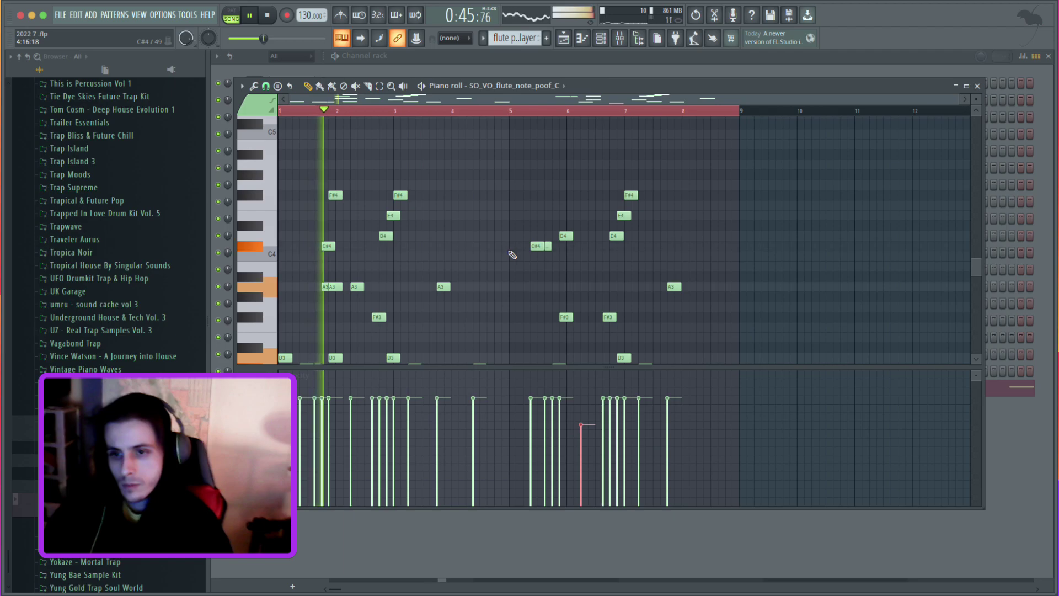
Add a D3 note at the start of bar 5 and slightly lower the velocity of that bar's C#4 and D4 notes.
{"action": "scroll", "coordinate": [515, 334], "scroll_direction": "down", "scroll_amount": 1}
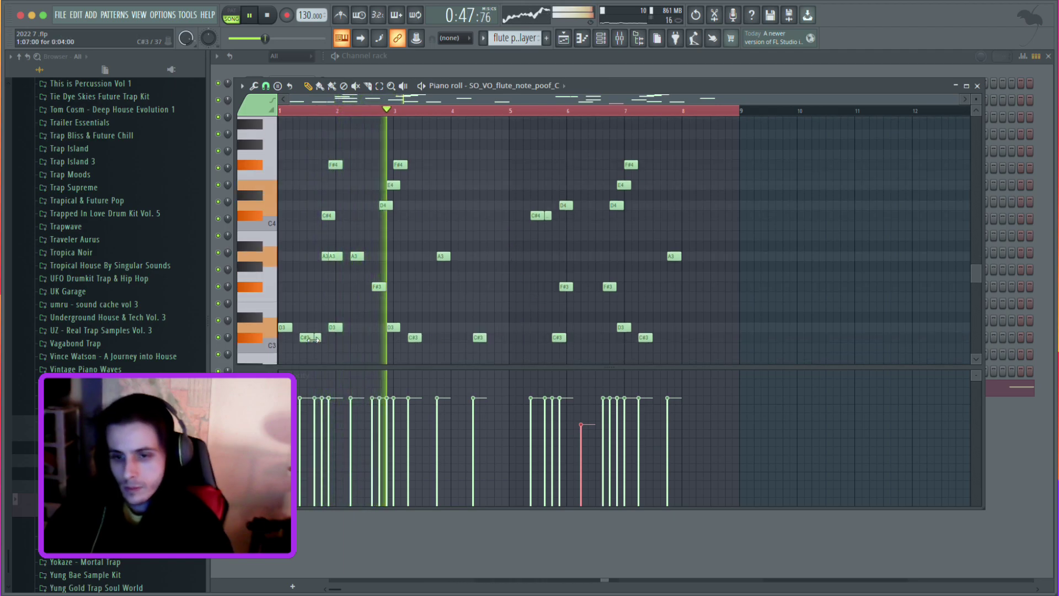
{"action": "left_click", "coordinate": [509, 328]}
{"action": "left_click_drag", "start_coordinate": [508, 329], "coordinate": [516, 328]}
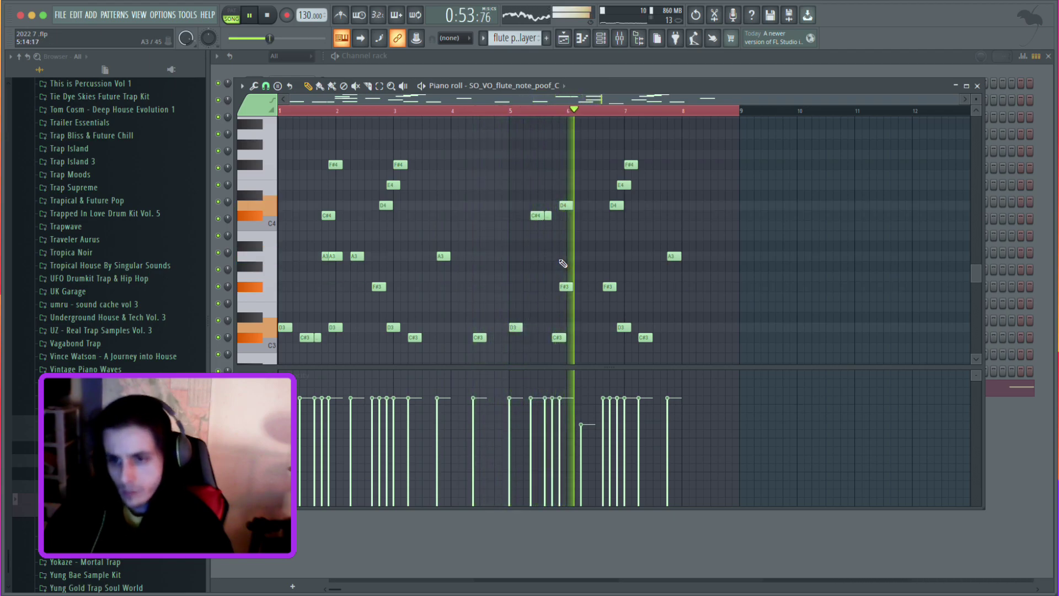
{"action": "left_click_drag", "start_coordinate": [574, 196], "coordinate": [521, 263]}
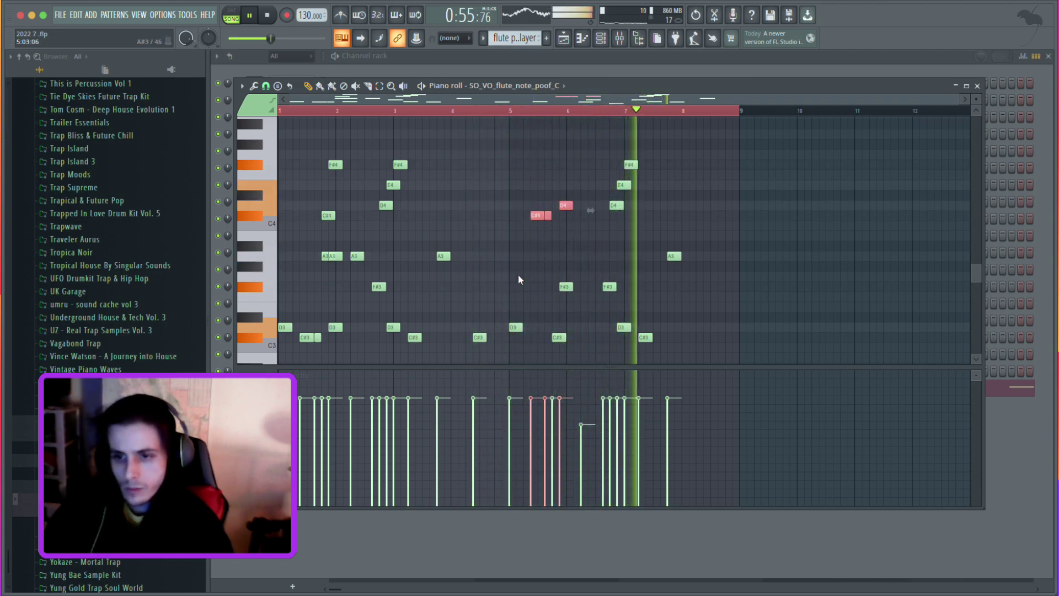
{"action": "left_click_drag", "start_coordinate": [529, 409], "coordinate": [560, 406]}
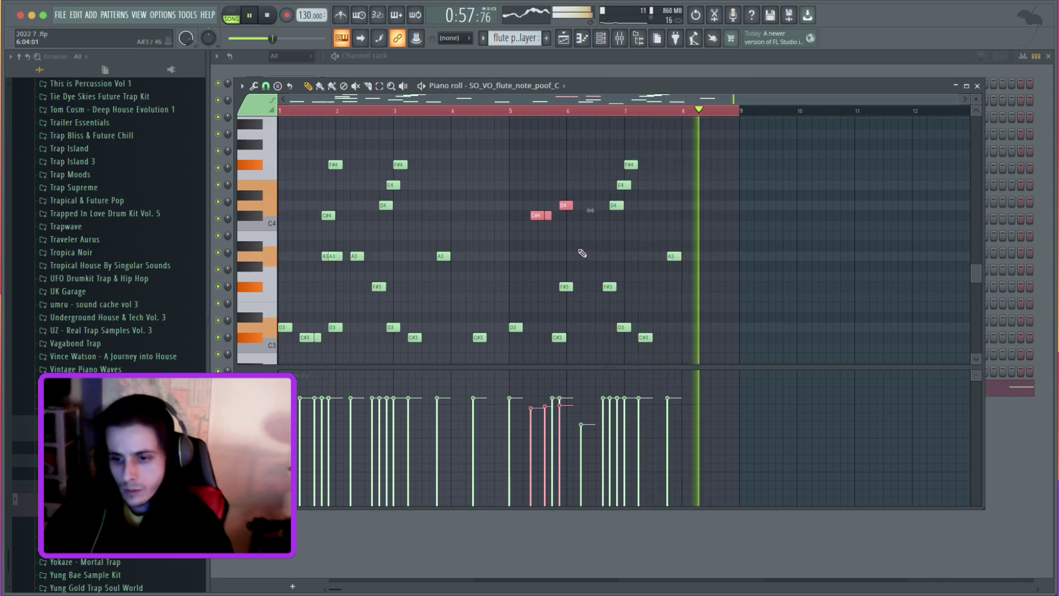
Stop playback and move all playlist clips from bar 33 onward so they start at about bar 77.
{"action": "scroll", "coordinate": [453, 302], "scroll_direction": "up", "scroll_amount": 1}
{"action": "key", "text": "F5"}
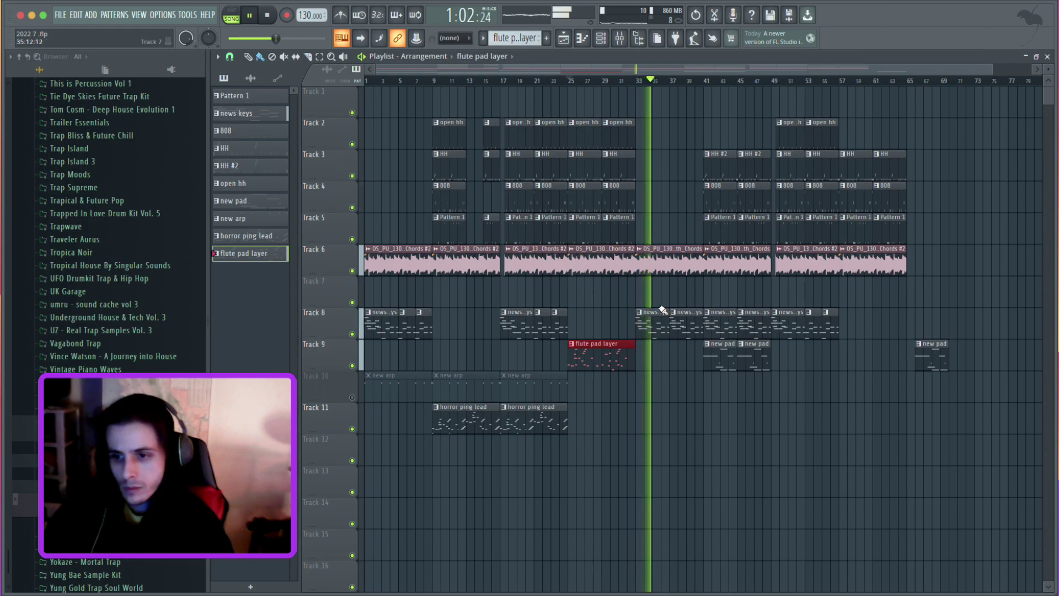
{"action": "key", "text": "space"}
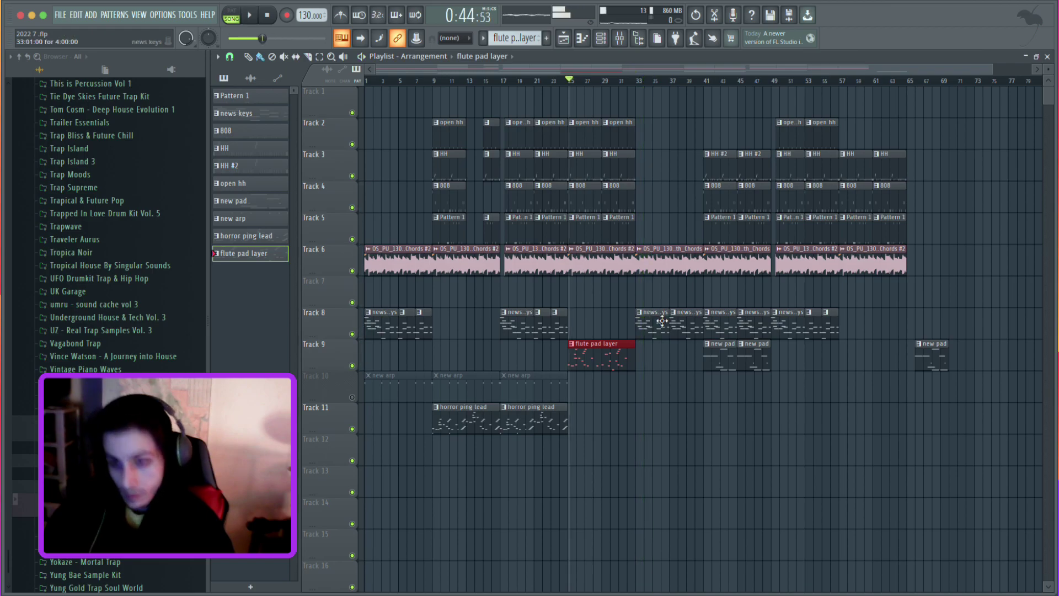
{"action": "scroll", "coordinate": [928, 213], "scroll_direction": "down", "scroll_amount": 1}
{"action": "left_click_drag", "start_coordinate": [1010, 126], "coordinate": [619, 436]}
{"action": "left_click_drag", "start_coordinate": [636, 316], "coordinate": [989, 305]}
Move the three new arp clips on Track 10 to start at about bar 61 and unmute the track.
{"action": "scroll", "coordinate": [748, 299], "scroll_direction": "down", "scroll_amount": 8}
{"action": "scroll", "coordinate": [662, 284], "scroll_direction": "up", "scroll_amount": 6}
{"action": "left_click_drag", "start_coordinate": [523, 278], "coordinate": [370, 322]}
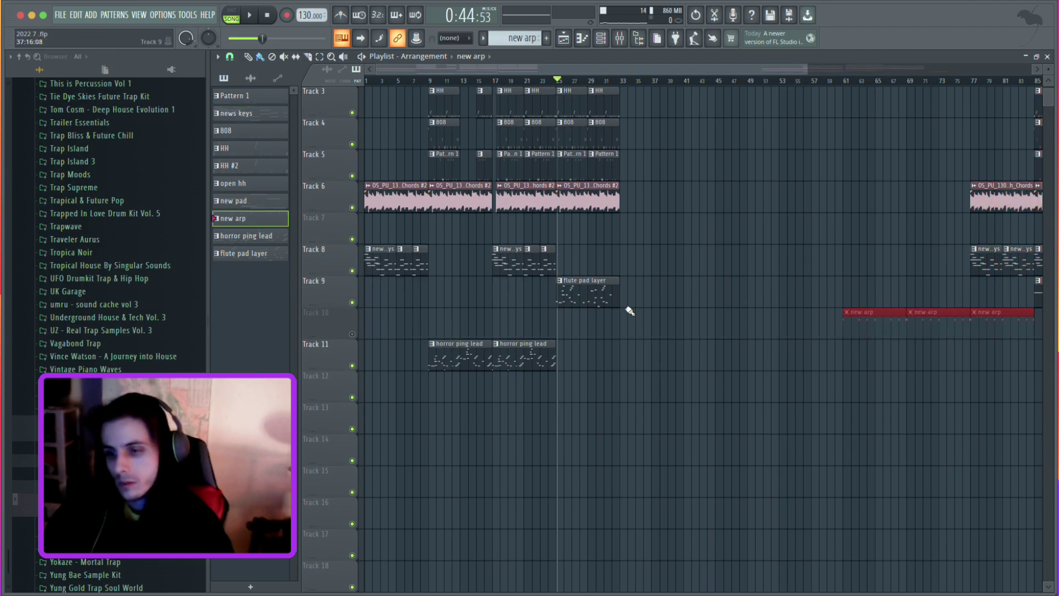
{"action": "left_click", "coordinate": [352, 334]}
Play the arrangement from the start while browsing the sample pack folders for a new lead sound.
{"action": "scroll", "coordinate": [549, 269], "scroll_direction": "up", "scroll_amount": 2}
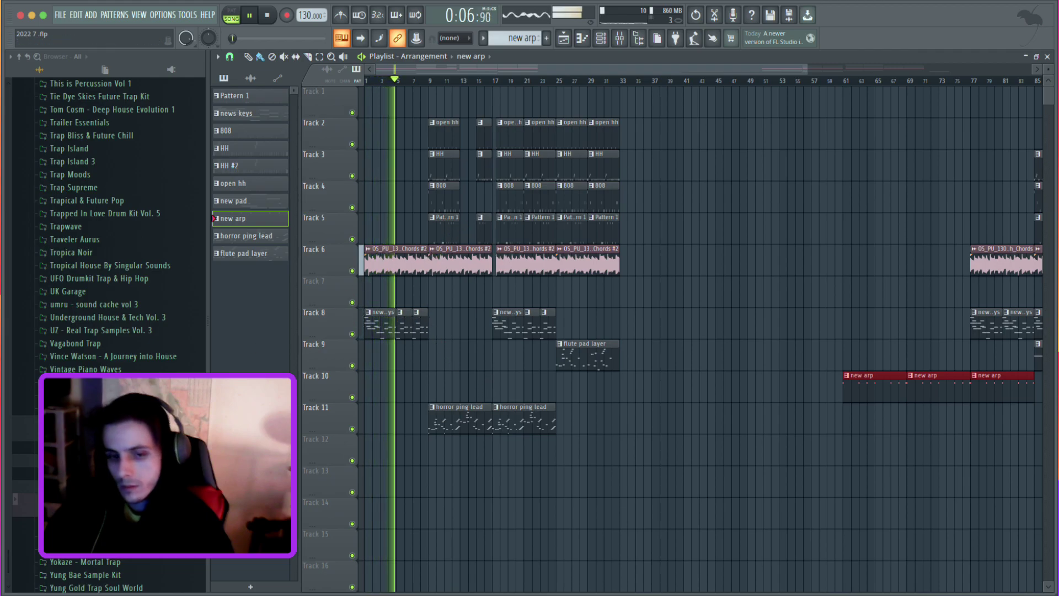
{"action": "scroll", "coordinate": [115, 332], "scroll_direction": "up", "scroll_amount": 2}
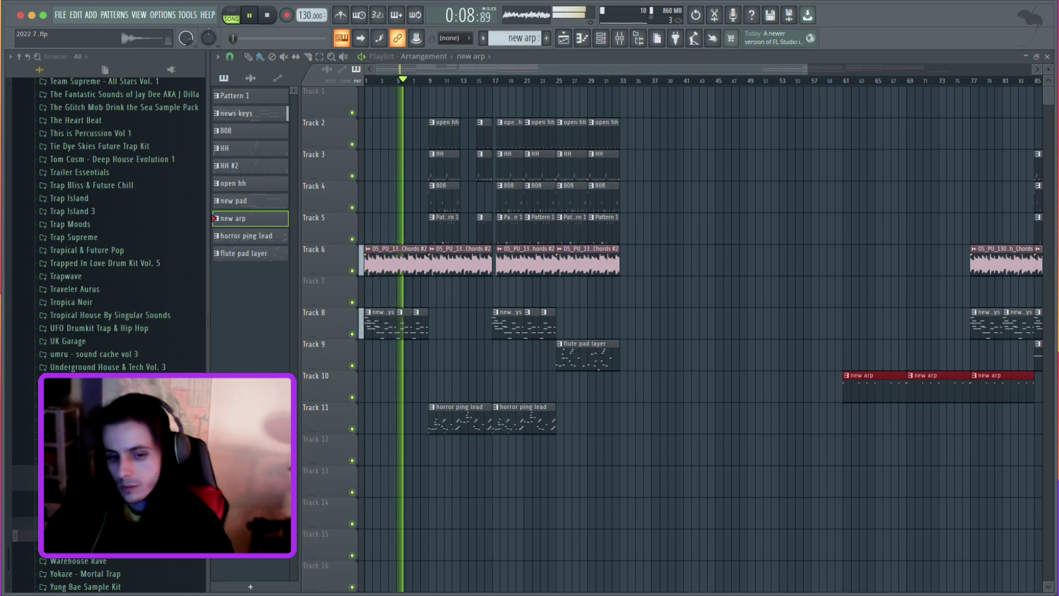
{"action": "scroll", "coordinate": [115, 331], "scroll_direction": "down", "scroll_amount": 2}
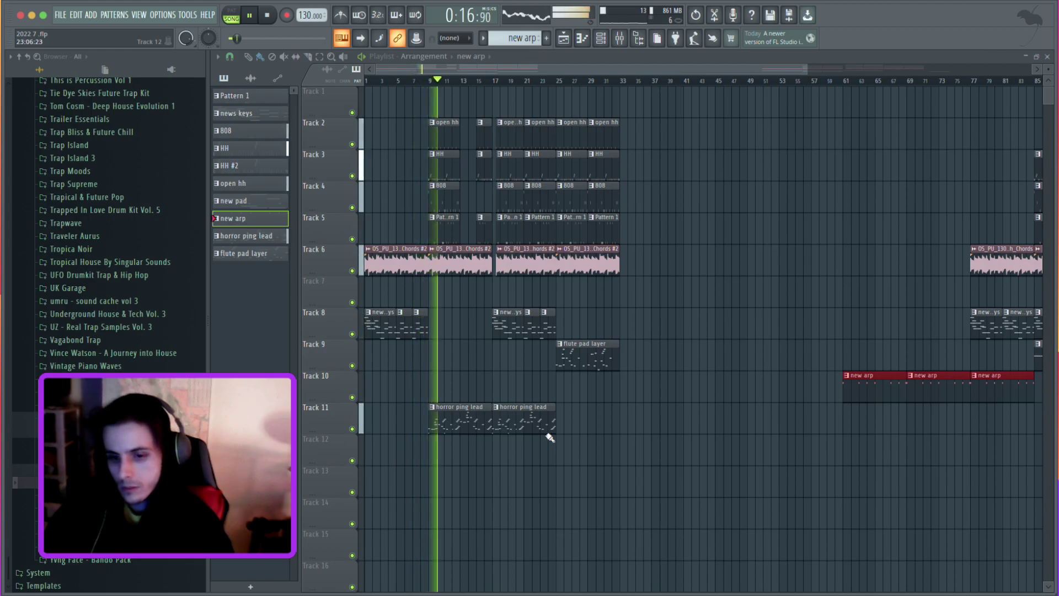
{"action": "left_click", "coordinate": [481, 430]}
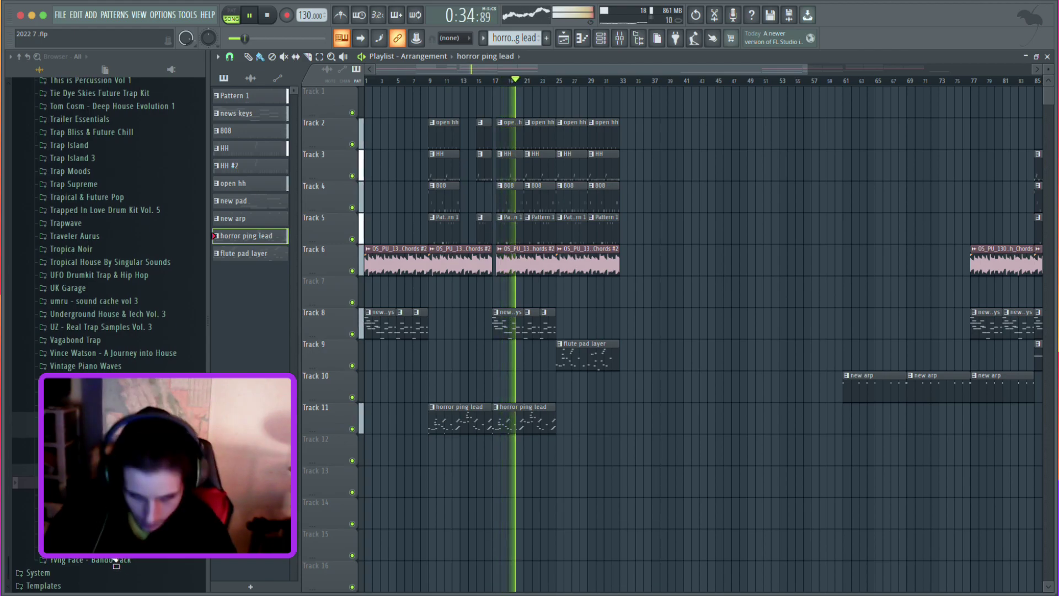
{"action": "scroll", "coordinate": [118, 562], "scroll_direction": "up", "scroll_amount": 5}
{"action": "scroll", "coordinate": [117, 561], "scroll_direction": "down", "scroll_amount": 2}
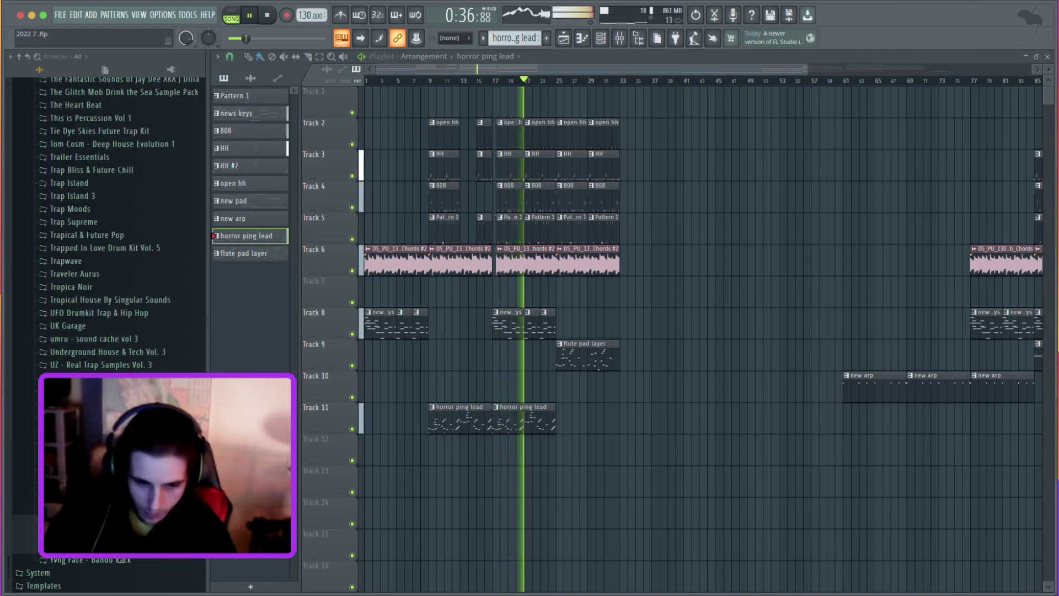
{"action": "left_click", "coordinate": [117, 561]}
{"action": "left_click", "coordinate": [113, 572]}
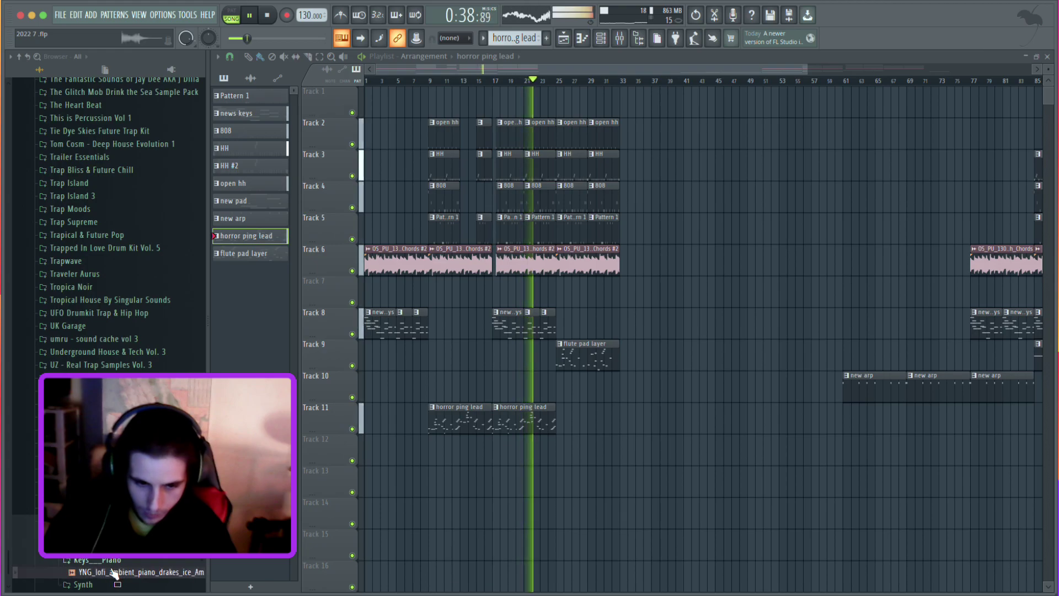
{"action": "scroll", "coordinate": [114, 569], "scroll_direction": "down", "scroll_amount": 3}
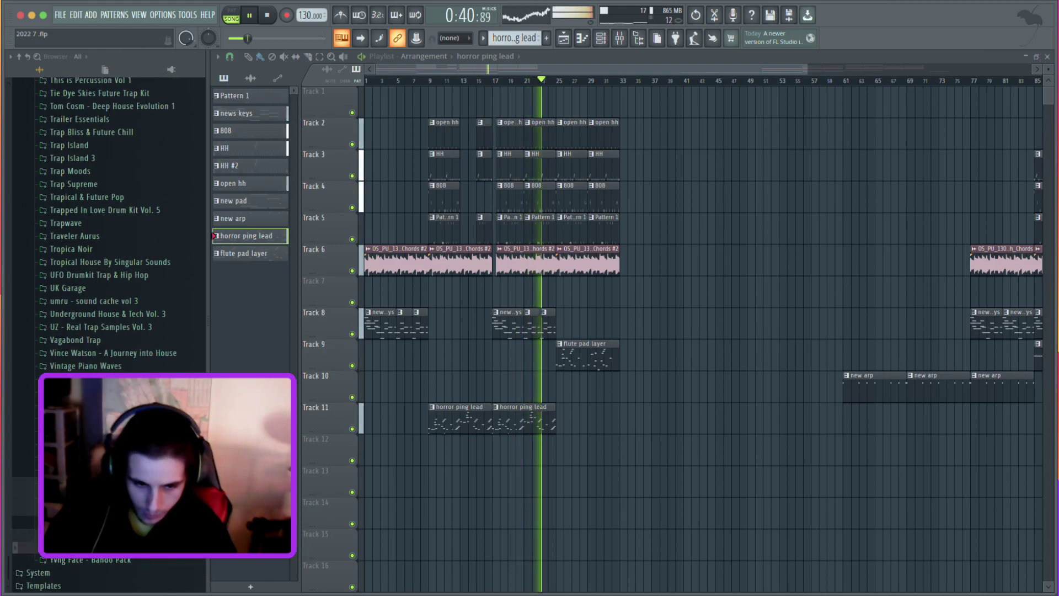
{"action": "left_click", "coordinate": [117, 305]}
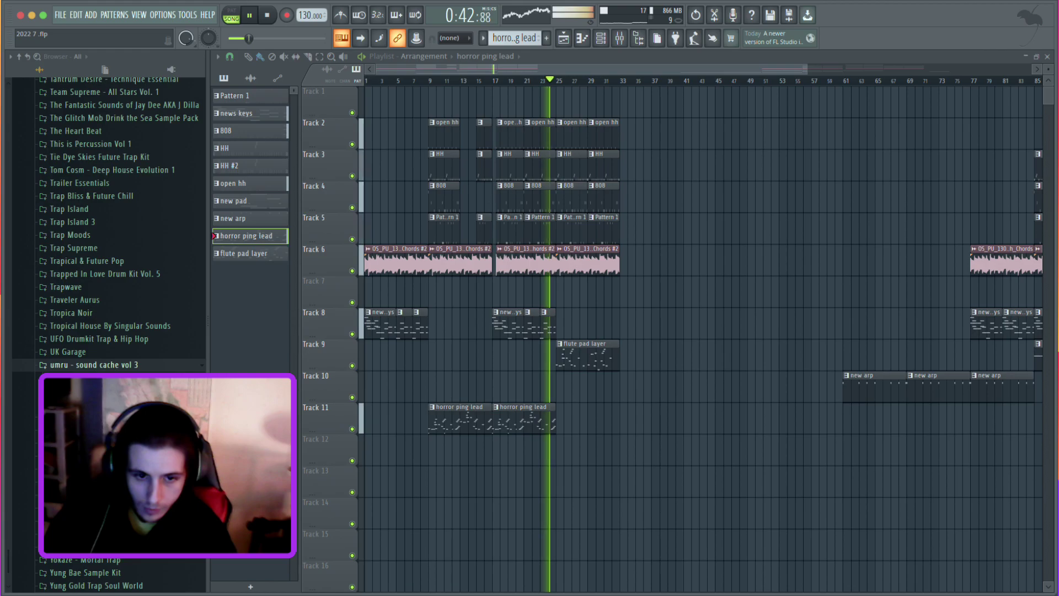
{"action": "scroll", "coordinate": [108, 220], "scroll_direction": "up", "scroll_amount": 3}
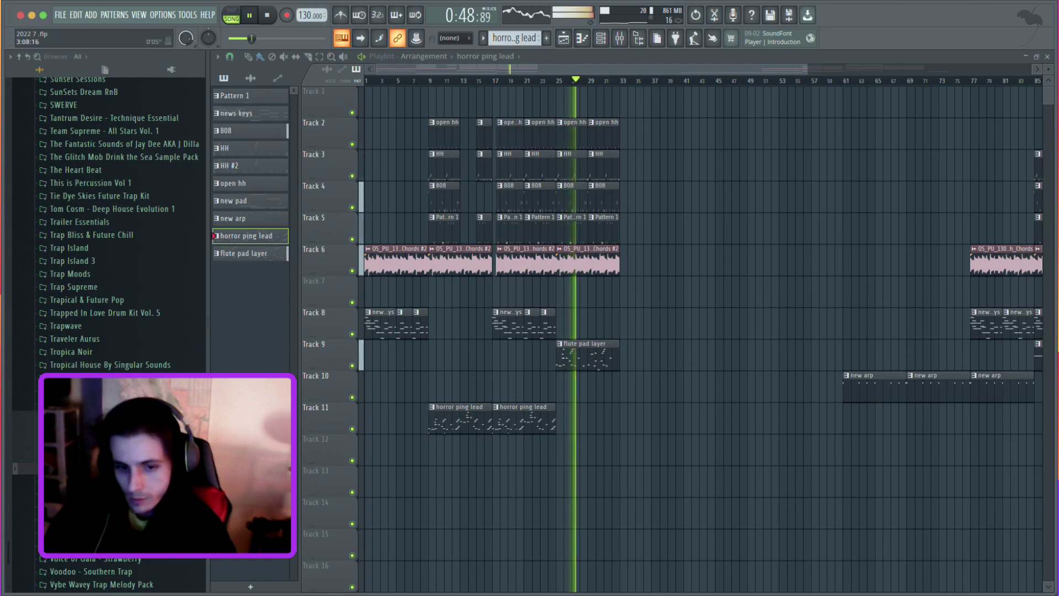
Create a new pattern named "peach lead" and add the TA_UHT_V2_SYNTH_ONESHOT_PEACH_F# sample as a channel.
{"action": "left_click", "coordinate": [546, 38]}
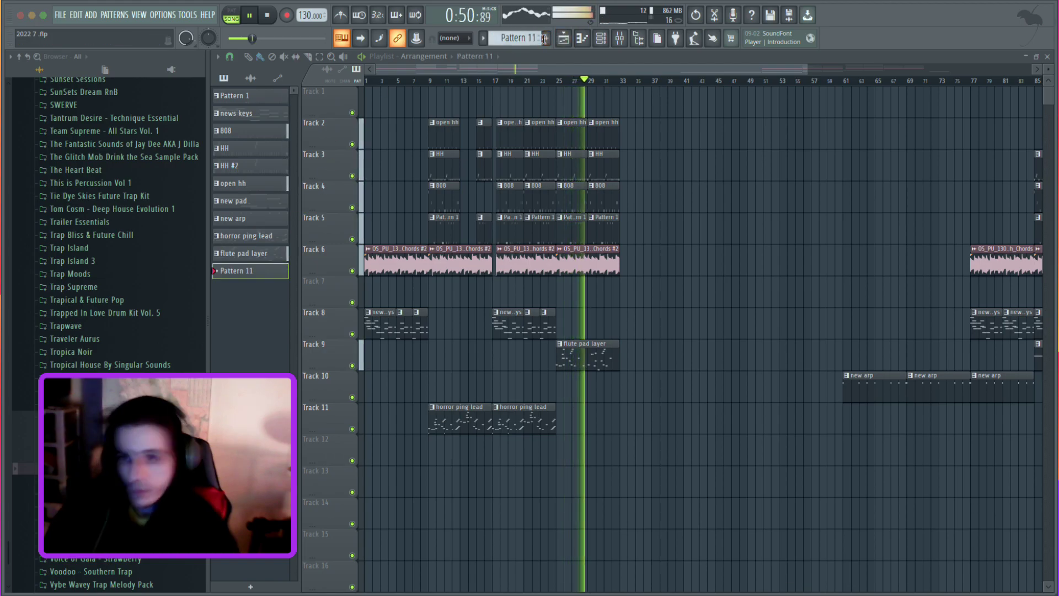
{"action": "type", "text": "peach lead"}
{"action": "key", "text": "Return"}
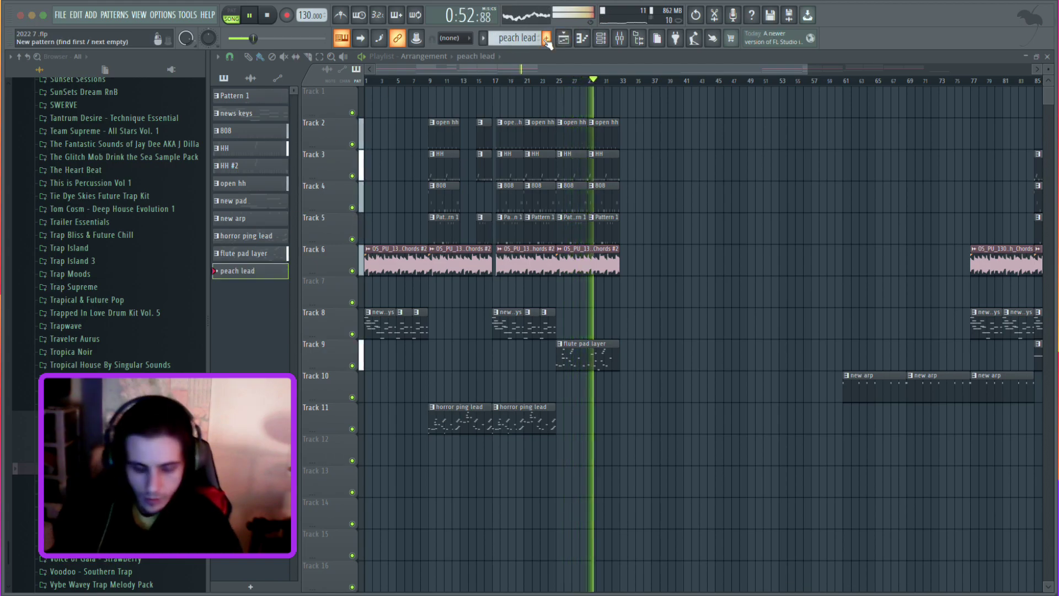
{"action": "left_click", "coordinate": [586, 39]}
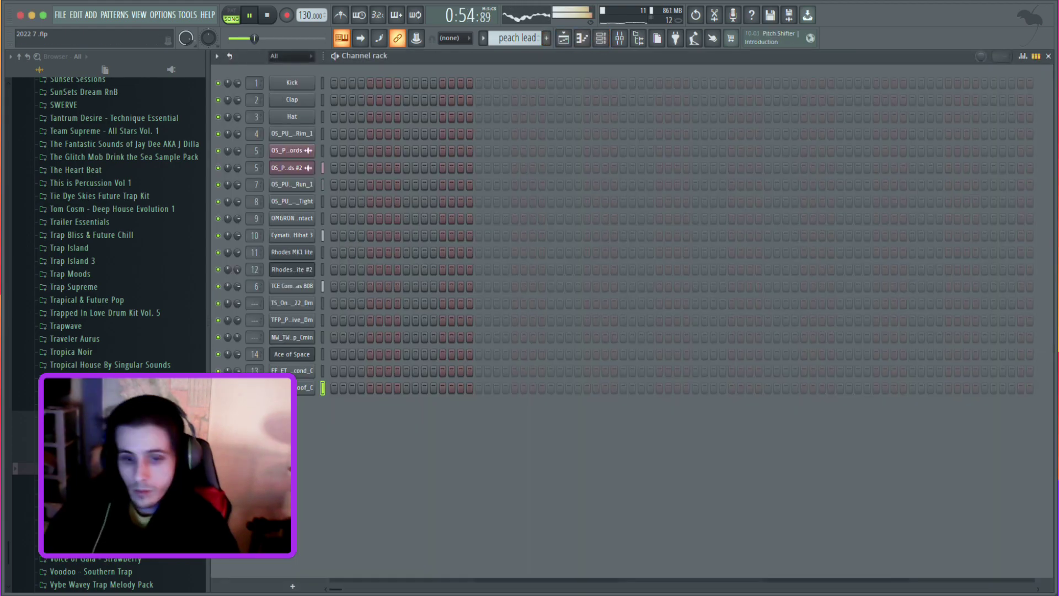
{"action": "left_click_drag", "start_coordinate": [287, 419], "coordinate": [299, 429]}
Enter the descending notes C#5, C5, G#4 and C#4 for the peach sample in the piano roll.
{"action": "key", "text": "F7"}
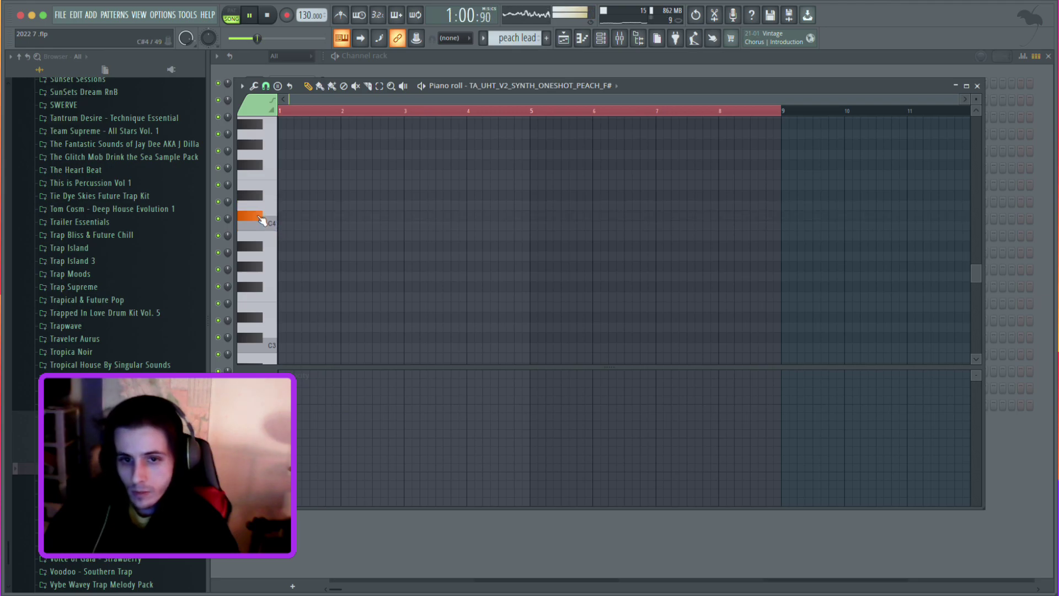
{"action": "scroll", "coordinate": [312, 184], "scroll_direction": "up", "scroll_amount": 4}
{"action": "key", "text": "space"}
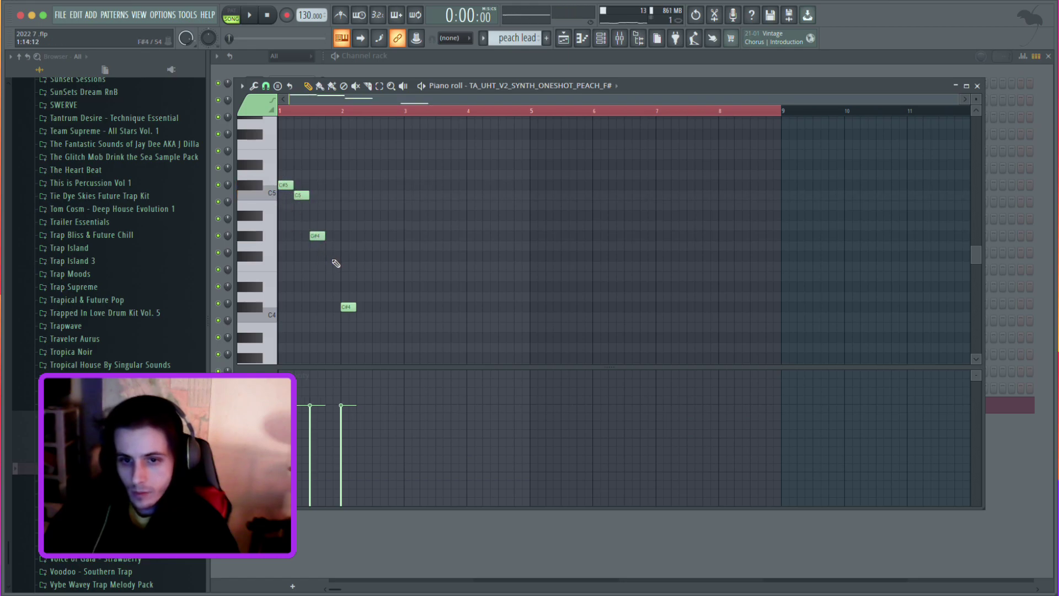
Place the peach lead pattern on Track 12 at bar 17 and play the arrangement from bar 9.
{"action": "left_click", "coordinate": [570, 43]}
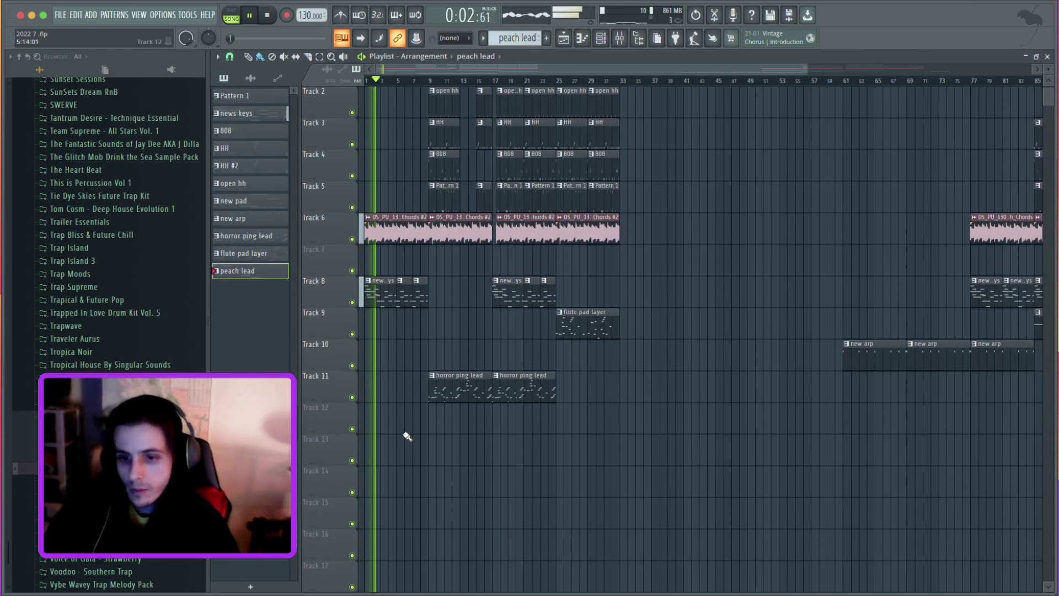
{"action": "left_click", "coordinate": [498, 410]}
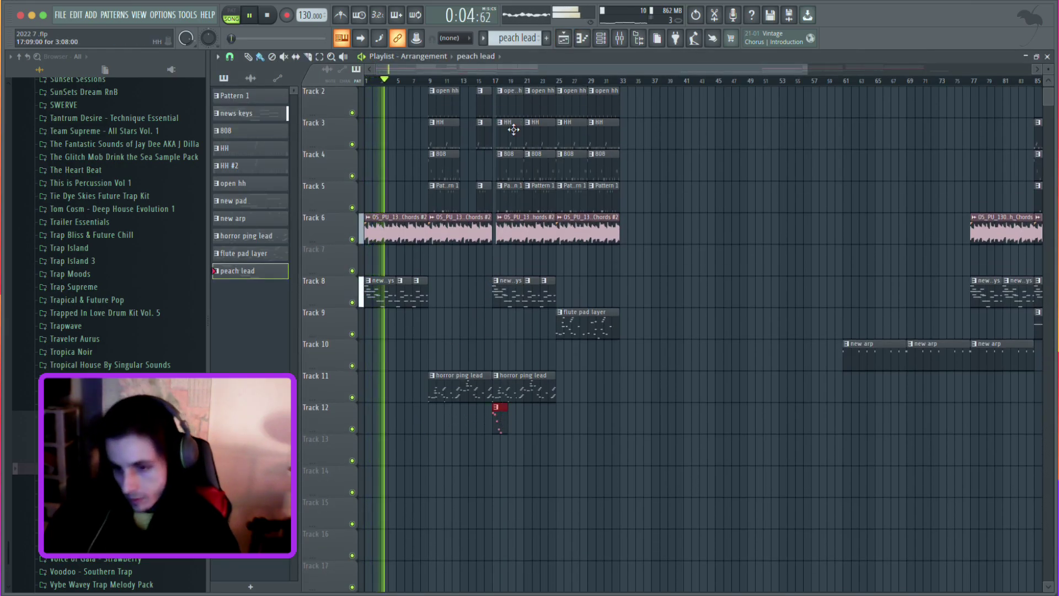
{"action": "left_click", "coordinate": [506, 84]}
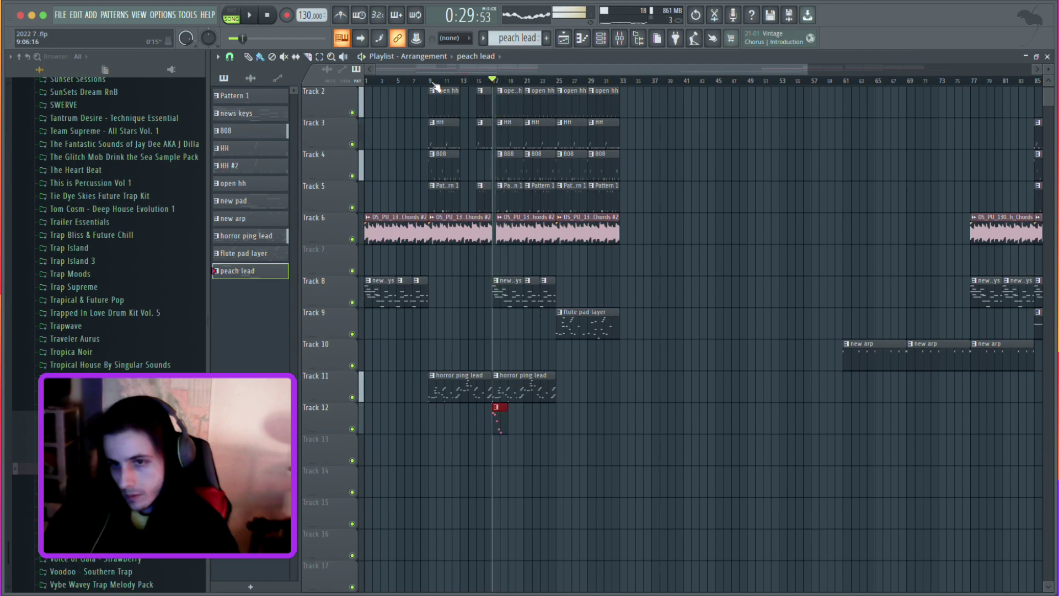
{"action": "key", "text": "space"}
{"action": "key", "text": "space"}
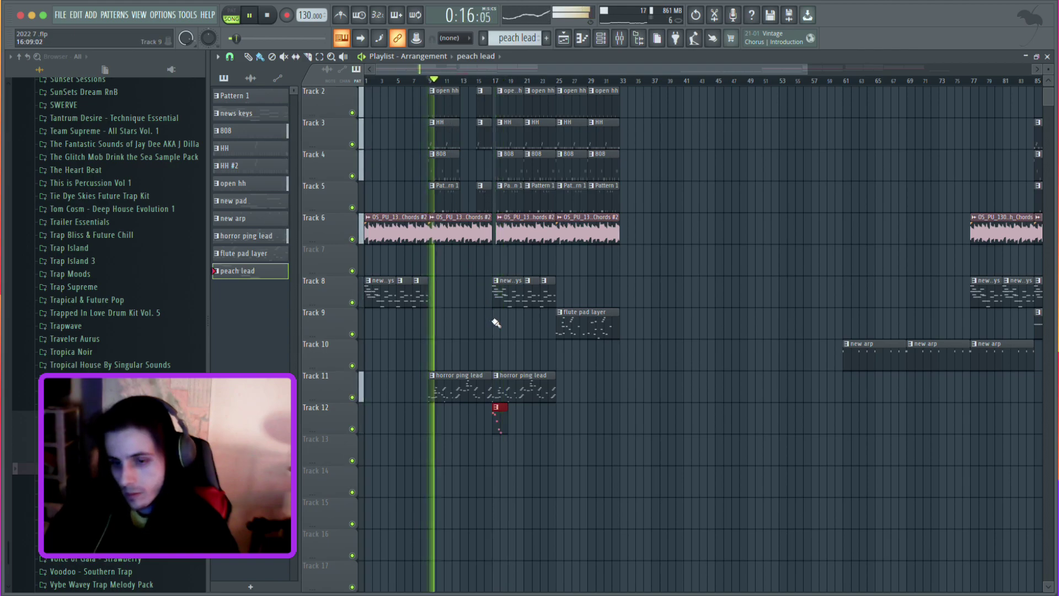
Move the peach lead clip to bar 21, shorten its first three notes and space the notes closer together.
{"action": "scroll", "coordinate": [532, 415], "scroll_direction": "down", "scroll_amount": 1}
{"action": "scroll", "coordinate": [508, 436], "scroll_direction": "up", "scroll_amount": 3, "text": "ctrl"}
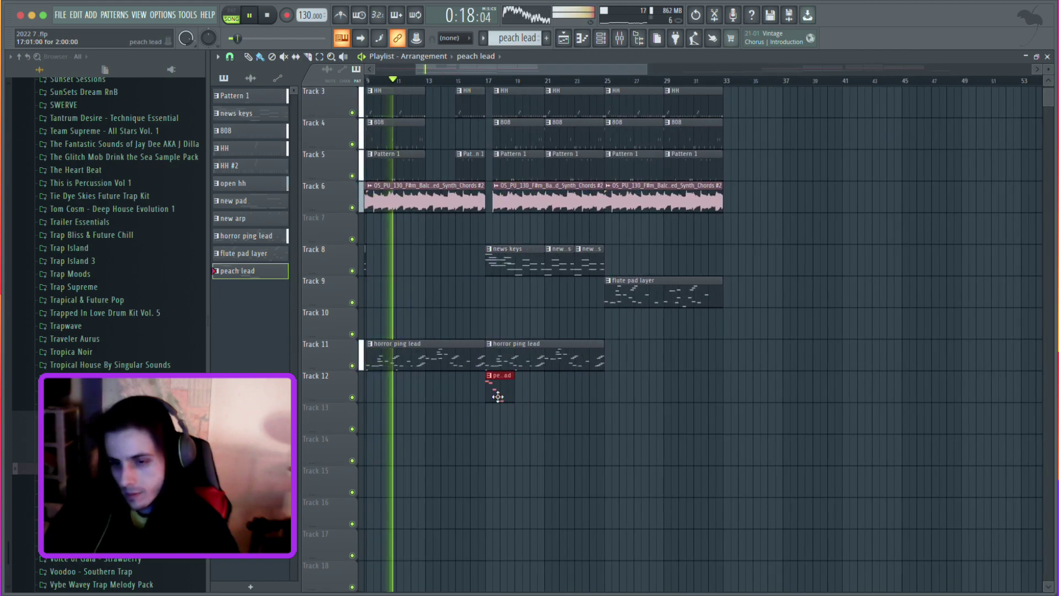
{"action": "double_click", "coordinate": [568, 384]}
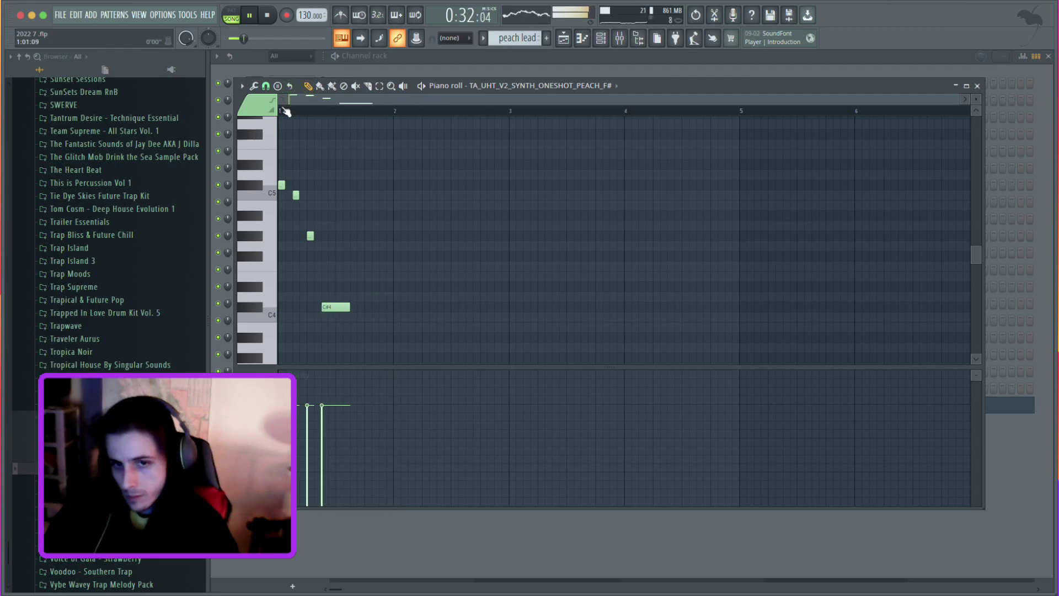
{"action": "left_click", "coordinate": [602, 42]}
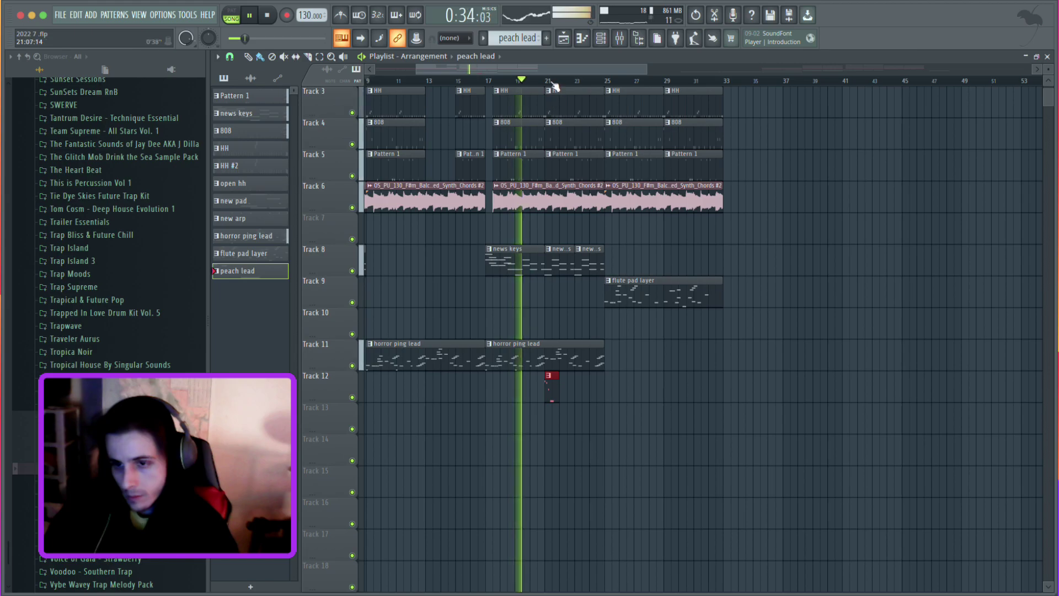
Delete the C#5 and C5 notes and shift the G#4 and C#4 notes toward the pattern's start, replaying from bar 21.
{"action": "key", "text": "space"}
{"action": "double_click", "coordinate": [555, 386]}
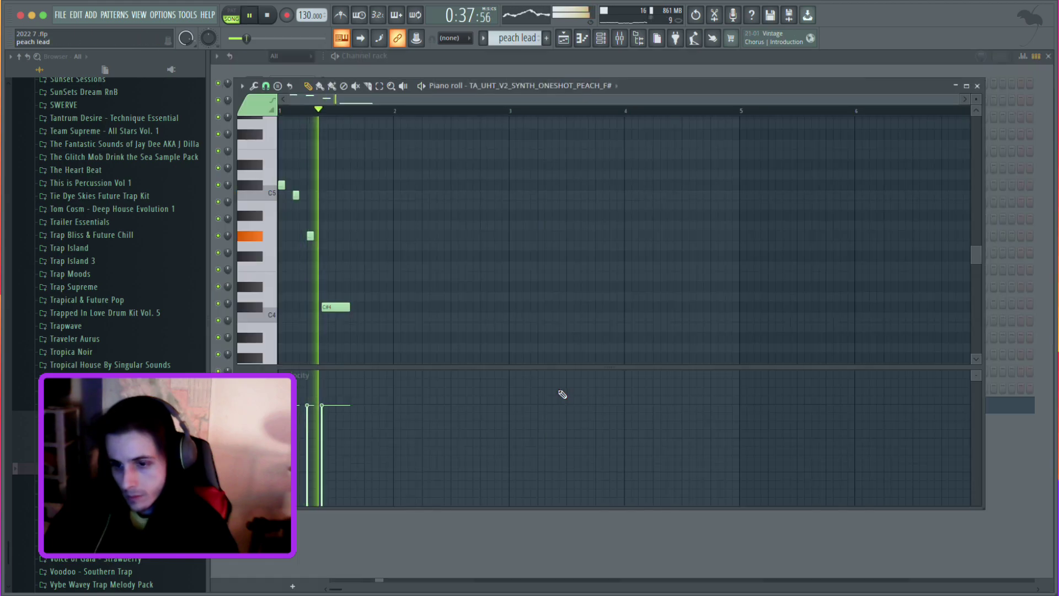
{"action": "key", "text": "space"}
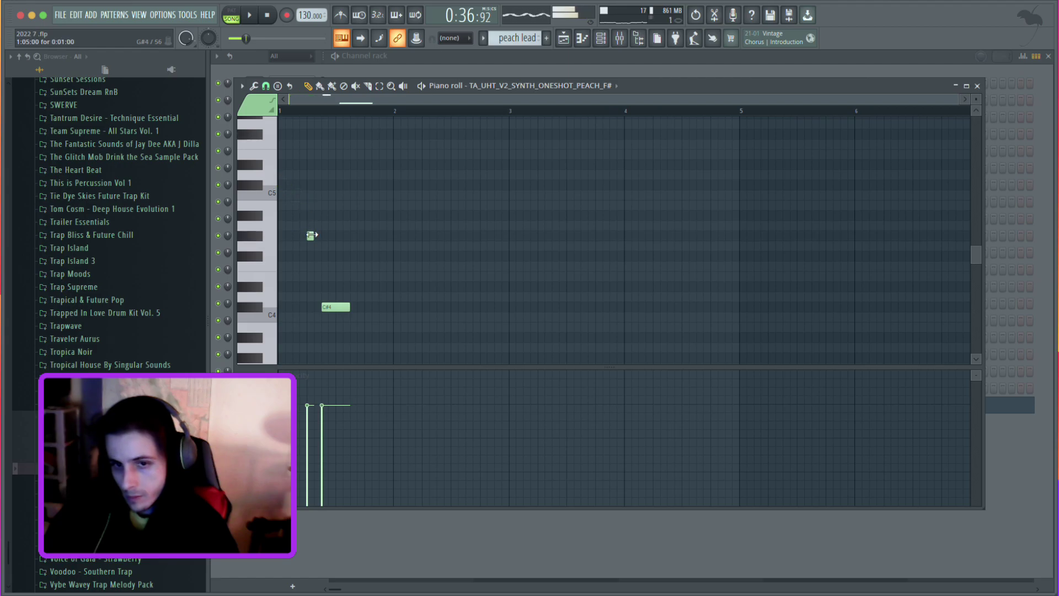
{"action": "key", "text": "space"}
{"action": "left_click_drag", "start_coordinate": [337, 307], "coordinate": [323, 308]}
{"action": "key", "text": "space"}
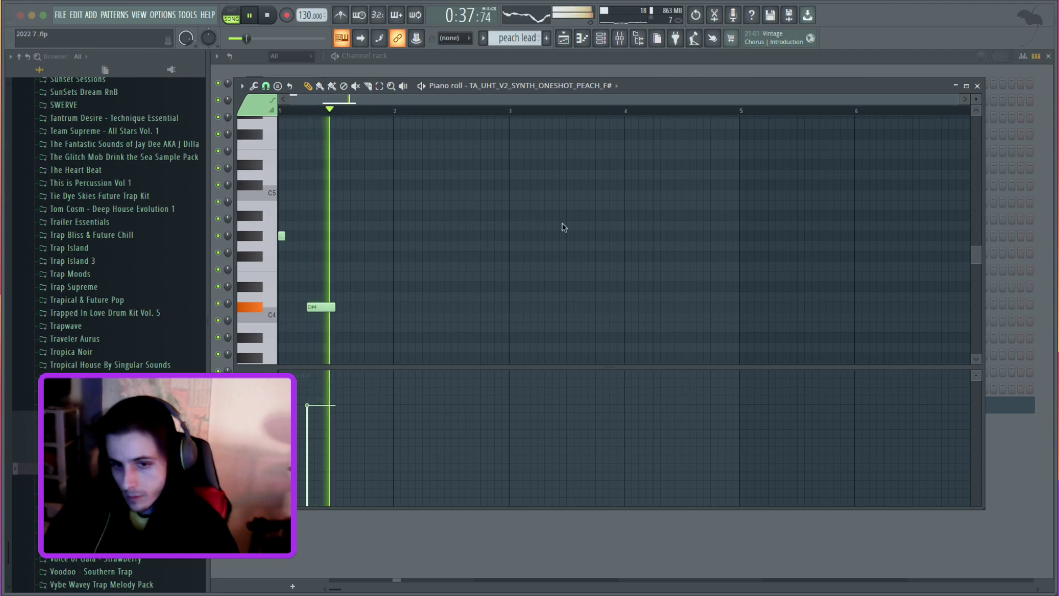
{"action": "key", "text": "space"}
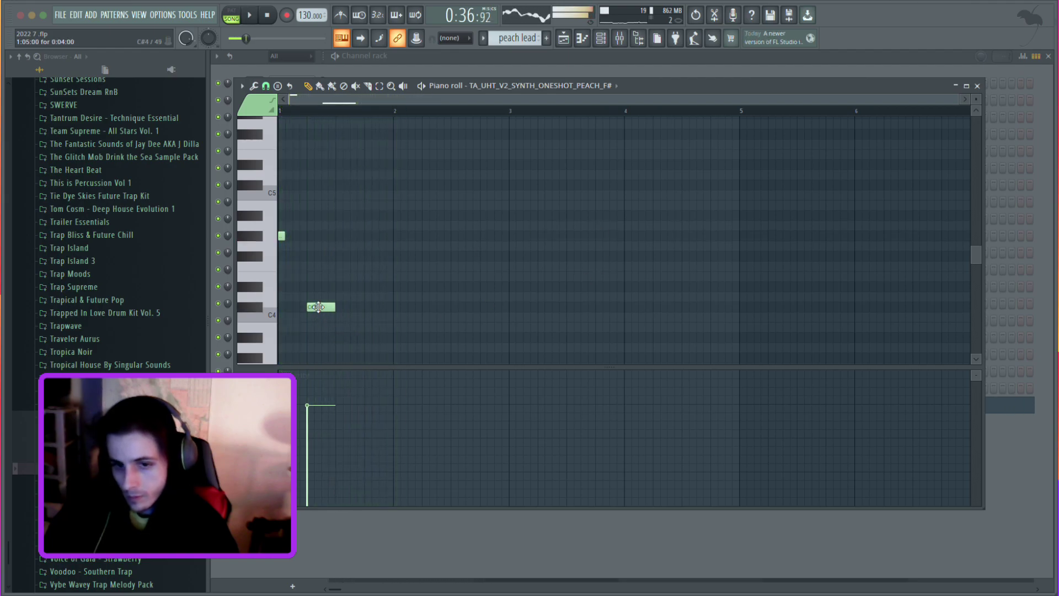
Add overlapping F#4 and E4 notes between the G#4 and C#4 notes and audition the phrase.
{"action": "key", "text": "space"}
{"action": "key", "text": "space"}
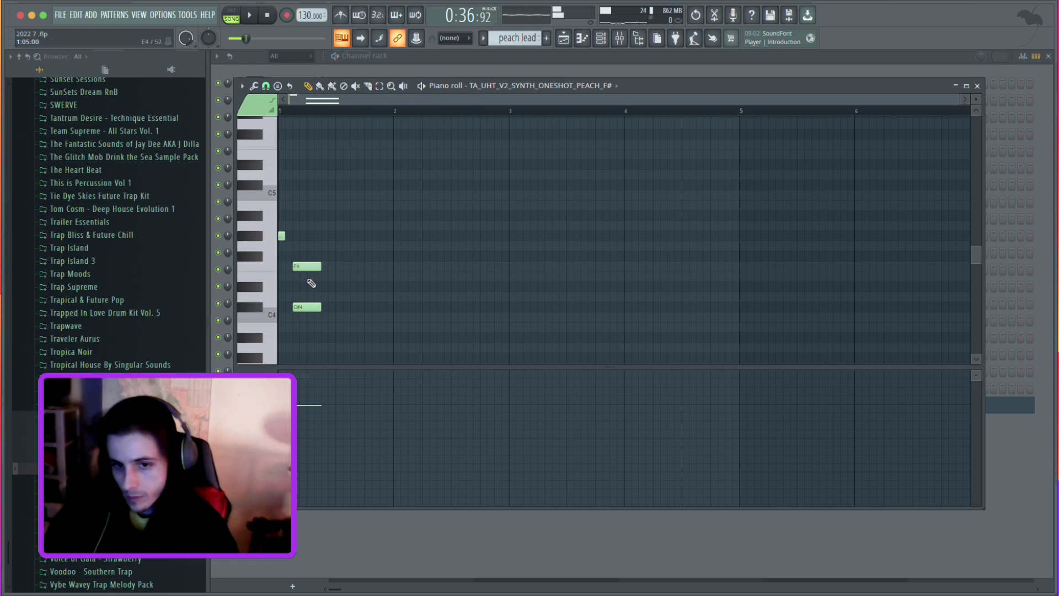
{"action": "key", "text": "space"}
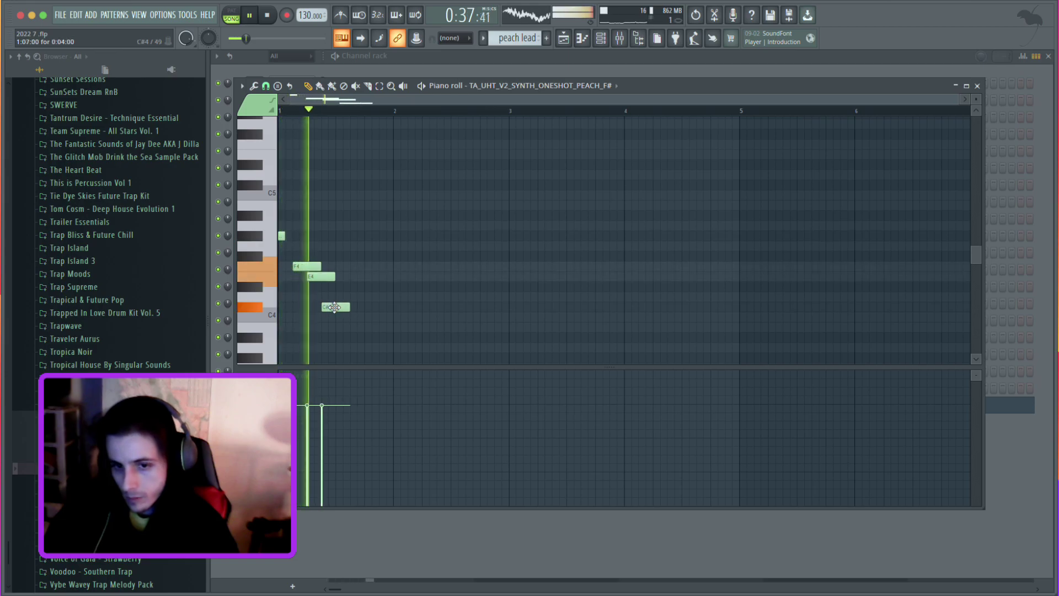
{"action": "key", "text": "space"}
{"action": "key", "text": "space"}
{"action": "key", "text": "space"}
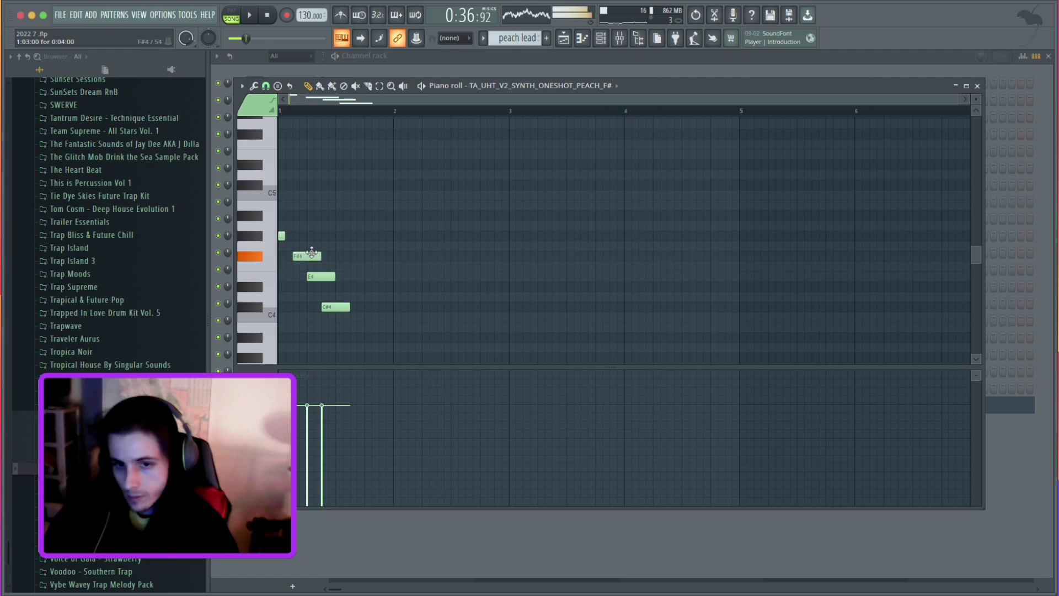
Raise the second note to G#4 and delete the E4 note, replaying the phrase to check it.
{"action": "key", "text": "space"}
{"action": "left_click_drag", "start_coordinate": [312, 241], "coordinate": [308, 214]}
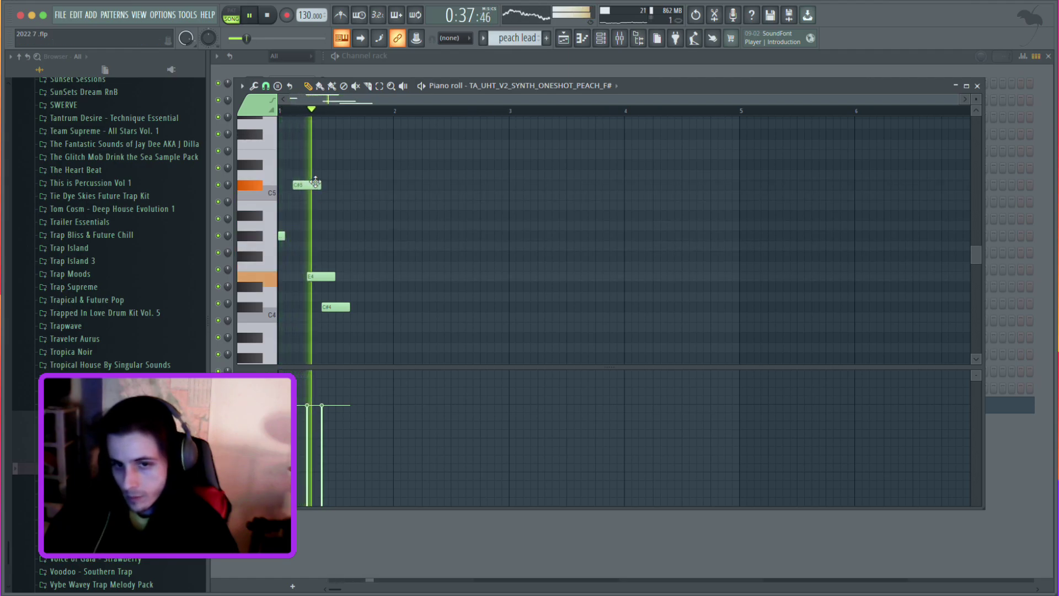
{"action": "key", "text": "space"}
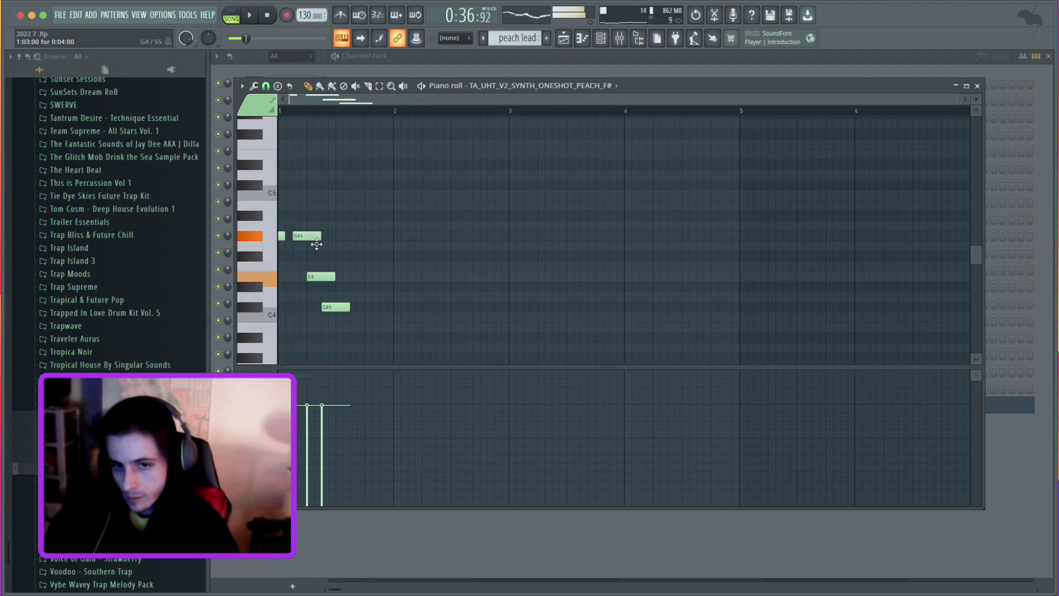
{"action": "key", "text": "space"}
{"action": "right_click", "coordinate": [318, 276]}
{"action": "key", "text": "space"}
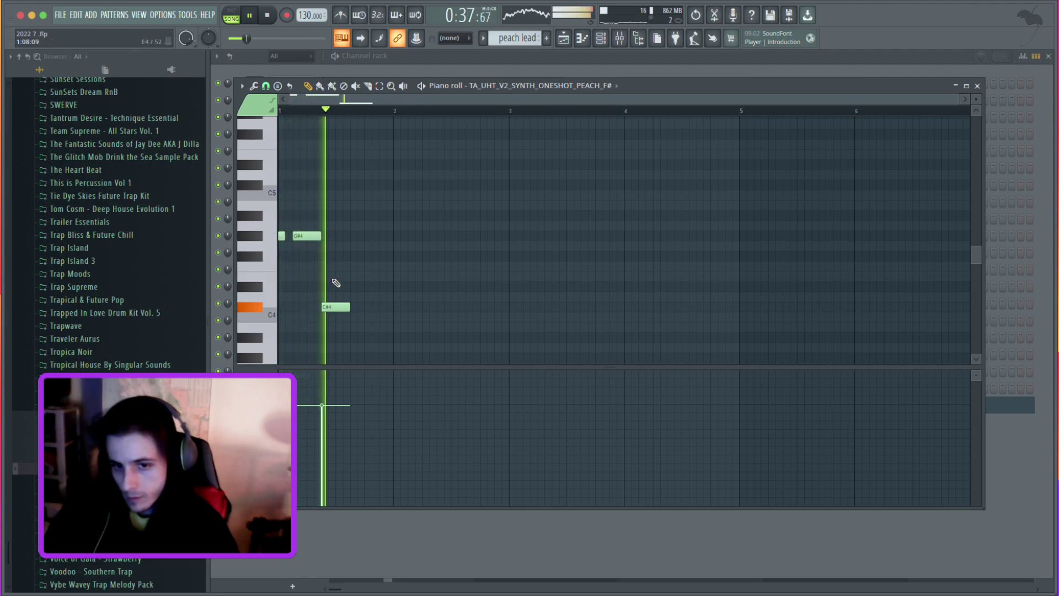
{"action": "key", "text": "space"}
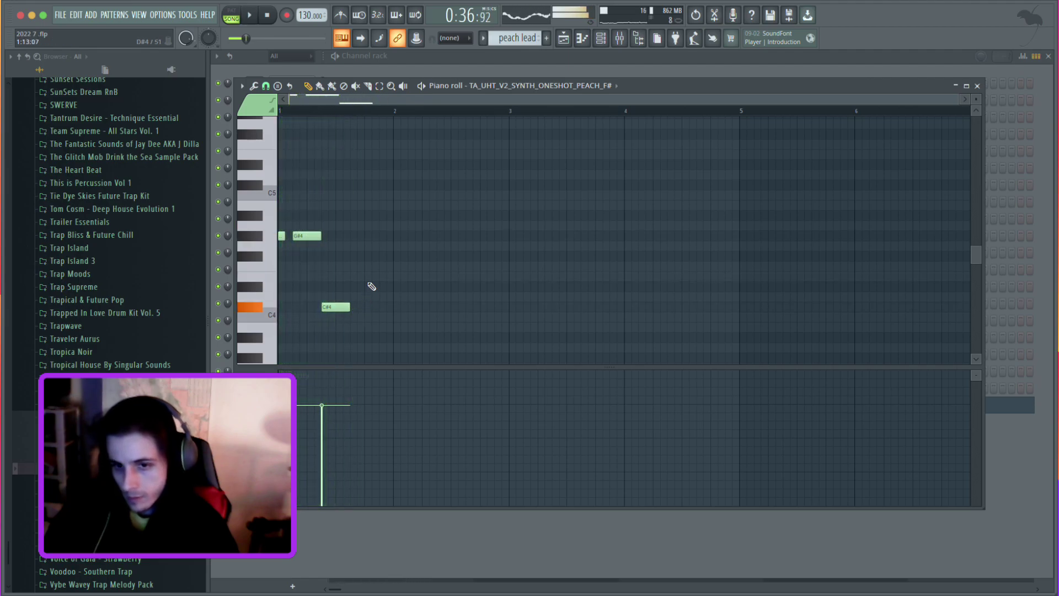
Add an F4 note at the end of bar 1 and two spaced notes in bar 3, lowering the bar 3 pair to C#4.
{"action": "key", "text": "space"}
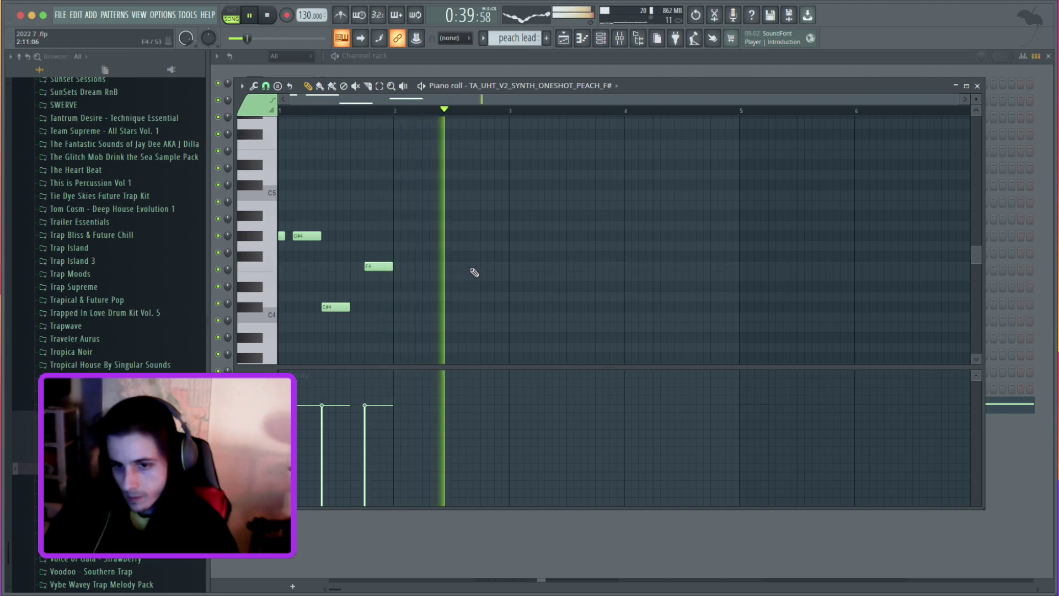
{"action": "left_click", "coordinate": [524, 268]}
{"action": "left_click", "coordinate": [559, 267]}
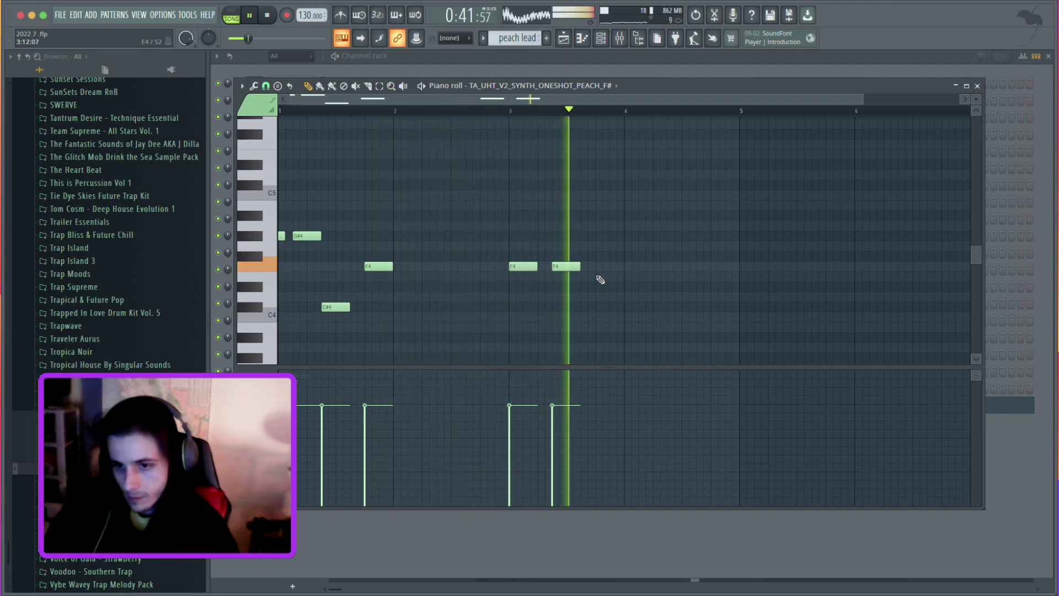
{"action": "left_click_drag", "start_coordinate": [586, 259], "coordinate": [523, 322]}
{"action": "left_click_drag", "start_coordinate": [522, 315], "coordinate": [523, 305]}
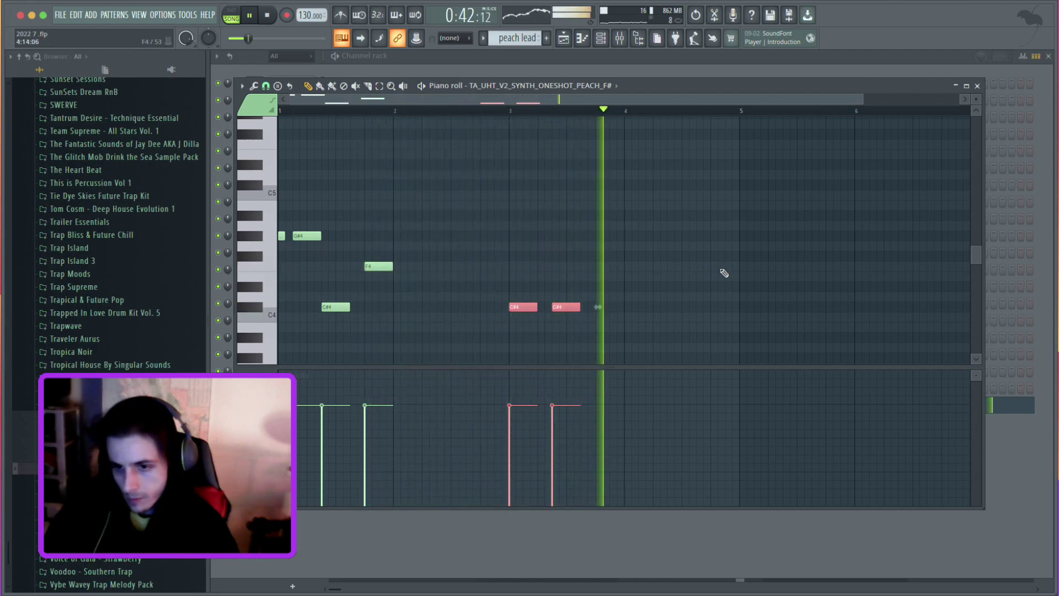
Try a short C#4 note early in bar 4 and replay the phrase.
{"action": "left_click", "coordinate": [666, 307]}
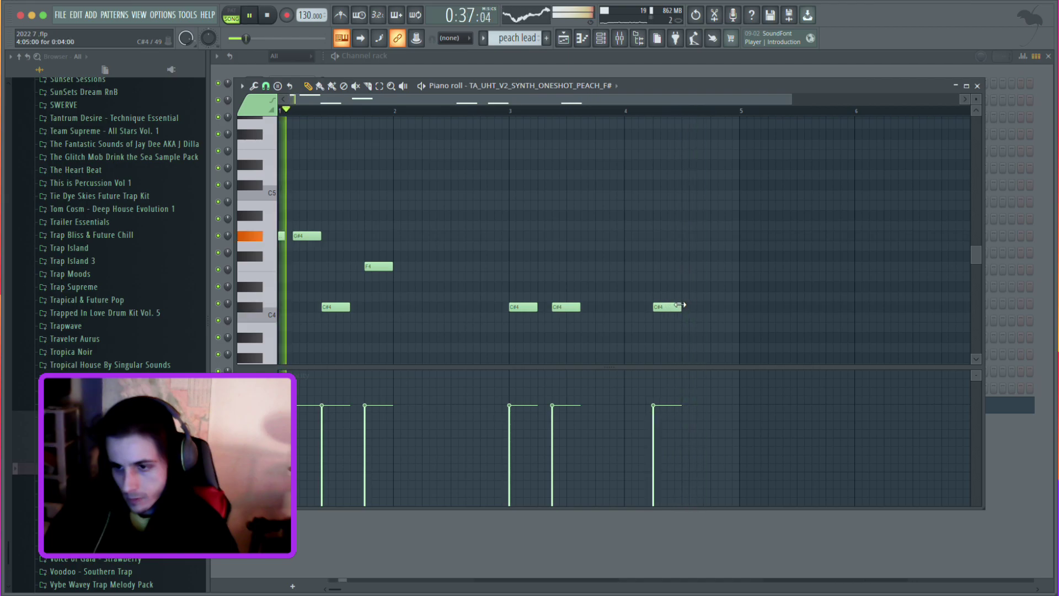
{"action": "left_click_drag", "start_coordinate": [682, 305], "coordinate": [648, 304]}
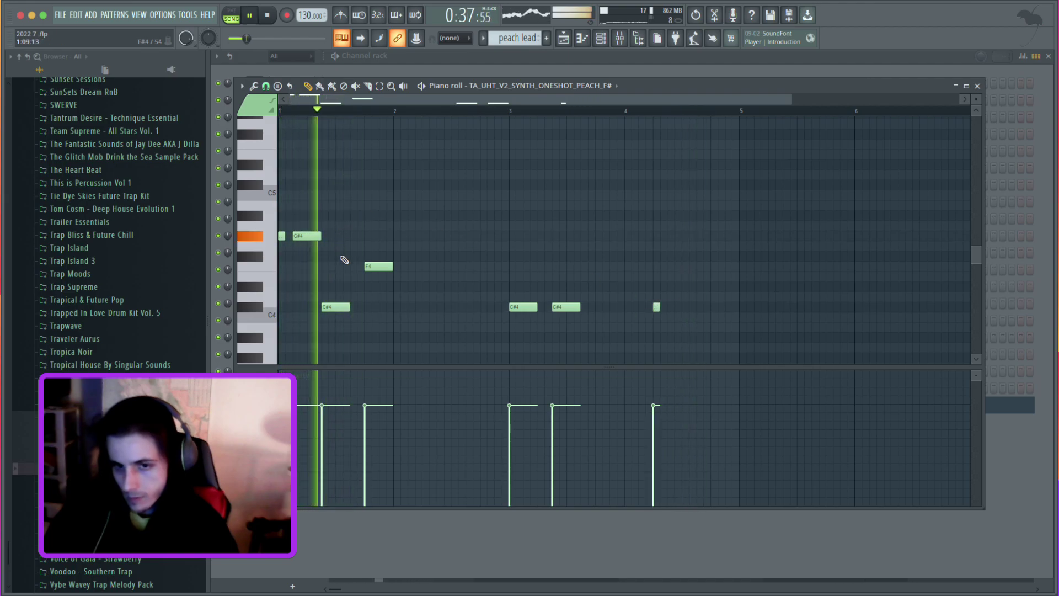
{"action": "key", "text": "space"}
{"action": "key", "text": "space"}
Lower the F4 note at the end of bar 1 to G#3 and adjust the preceding C#4 note's timing while replaying.
{"action": "mouse_move", "coordinate": [337, 307]}
{"action": "left_mouse_down"}
{"action": "mouse_move", "coordinate": [384, 307]}
{"action": "mouse_move", "coordinate": [350, 308]}
{"action": "left_mouse_up"}
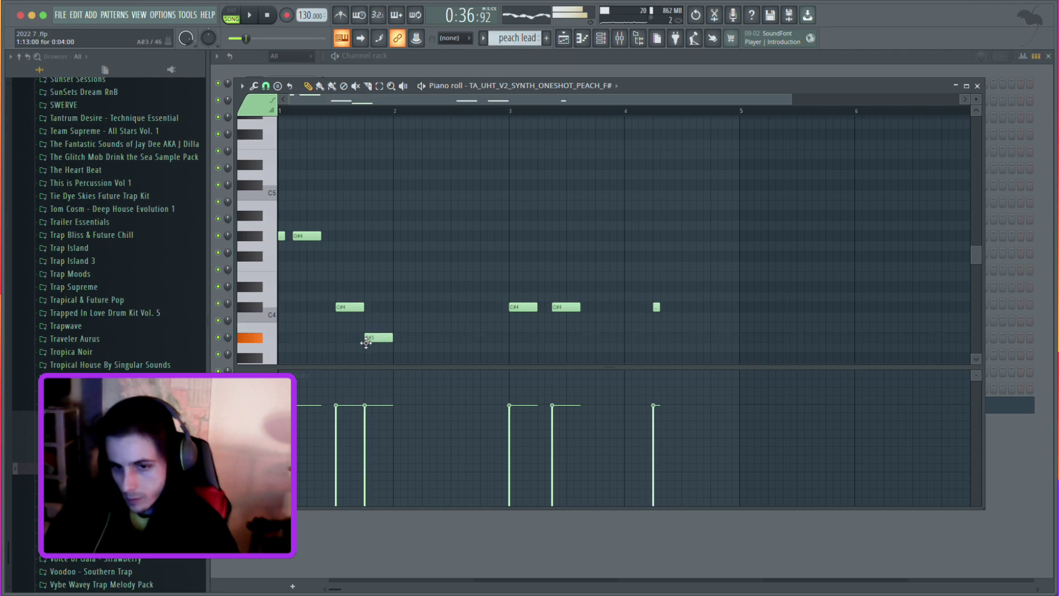
{"action": "key", "text": "space"}
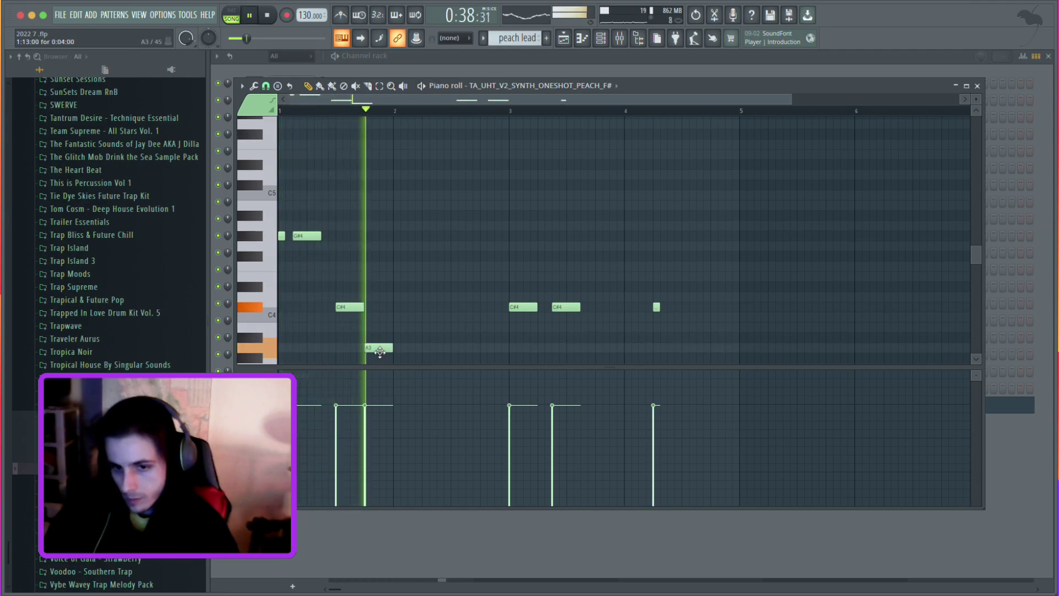
{"action": "left_click_drag", "start_coordinate": [381, 360], "coordinate": [380, 345]}
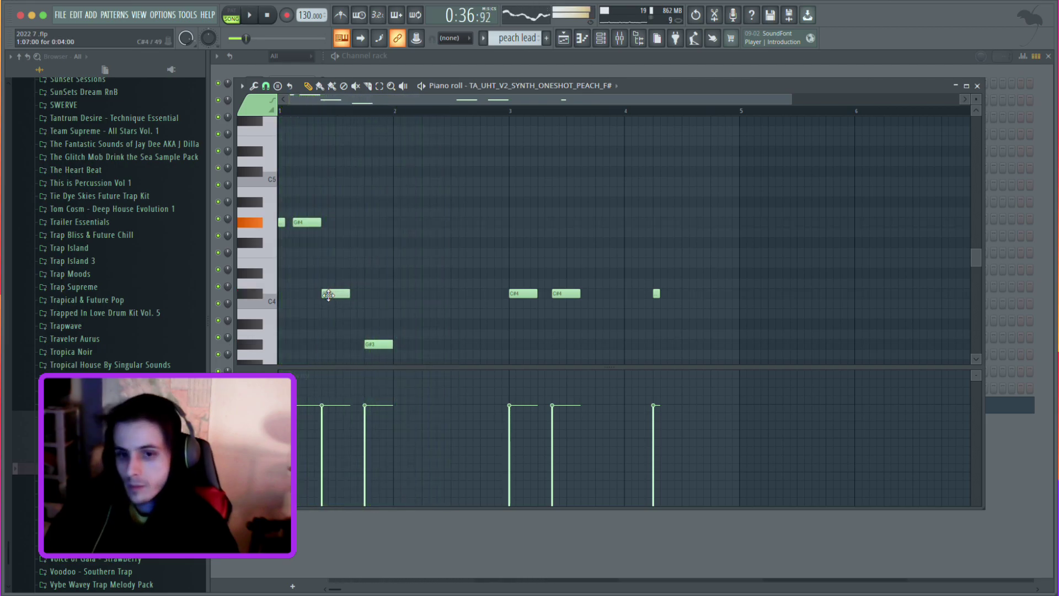
{"action": "key", "text": "space"}
{"action": "key", "text": "space"}
Shift the bar 1 C#4 and G#3 notes earlier and add a second G#3 directly after the first.
{"action": "mouse_move", "coordinate": [378, 343]}
{"action": "left_mouse_down"}
{"action": "mouse_move", "coordinate": [350, 346]}
{"action": "mouse_move", "coordinate": [359, 344]}
{"action": "left_mouse_up"}
{"action": "key", "text": "space"}
{"action": "left_click", "coordinate": [386, 345]}
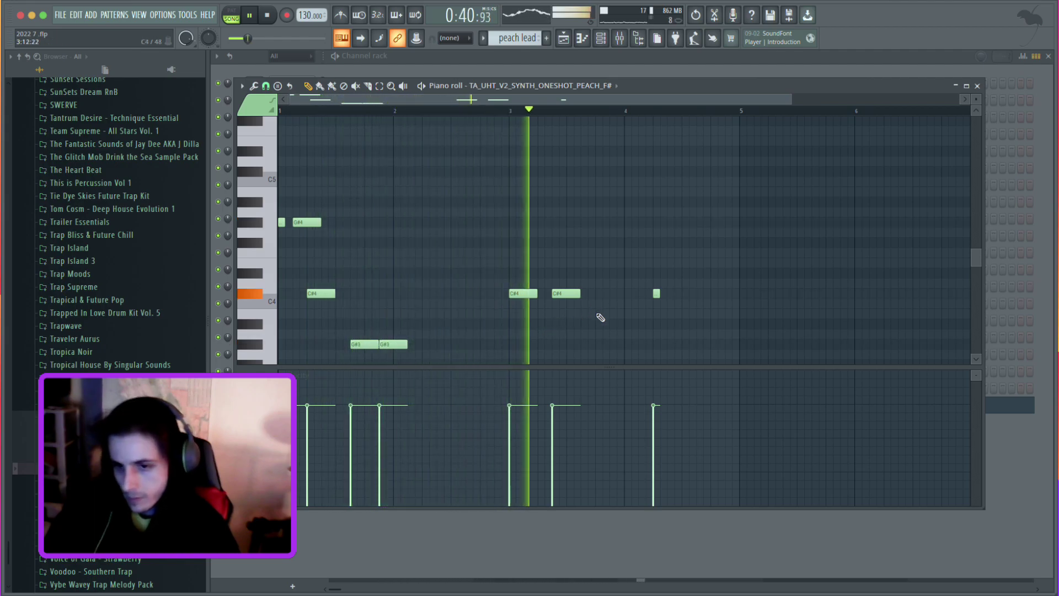
Add a G#3 note at the end of bar 3 and delete the short C#4 note in bar 4.
{"action": "left_click", "coordinate": [617, 346]}
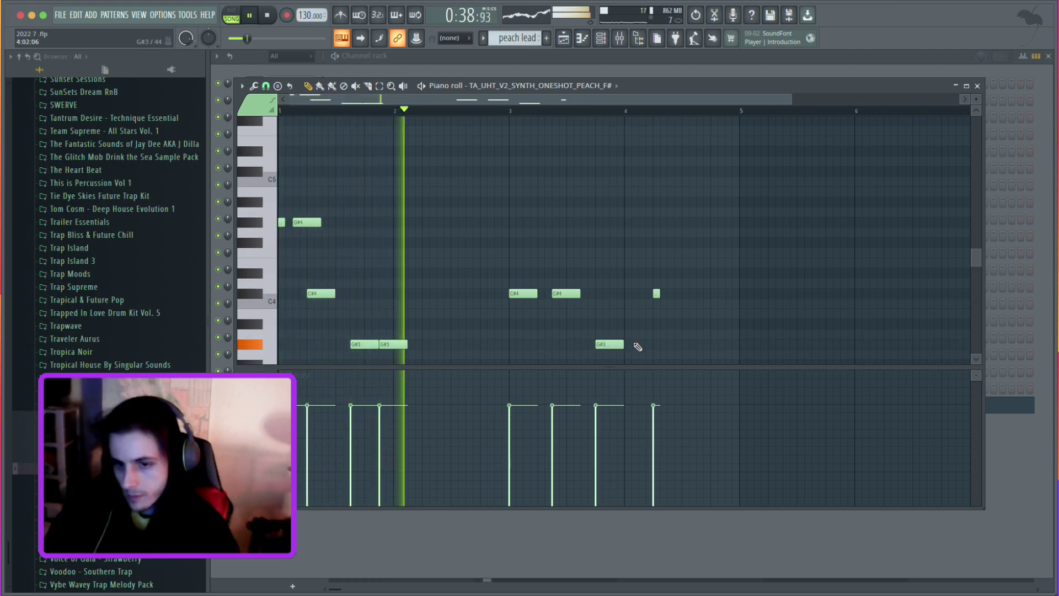
{"action": "right_click", "coordinate": [657, 294]}
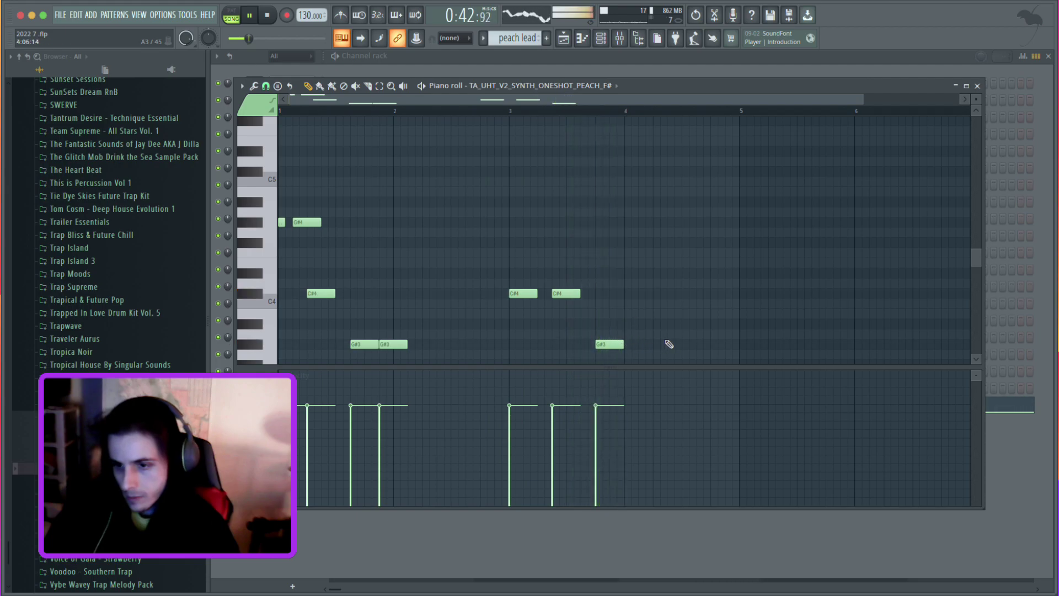
Delete the second G#4 note and reposition the bar 1 C#4 note in its time slot, replaying the phrase.
{"action": "right_click", "coordinate": [309, 222]}
{"action": "left_click_drag", "start_coordinate": [334, 292], "coordinate": [349, 293]}
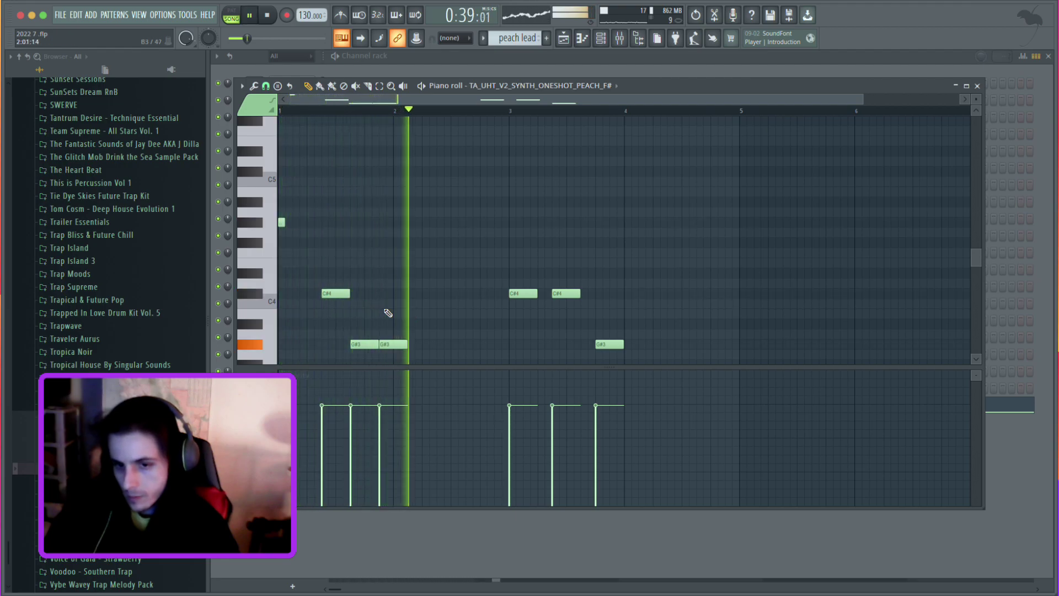
{"action": "right_click", "coordinate": [340, 294]}
{"action": "key", "text": "space"}
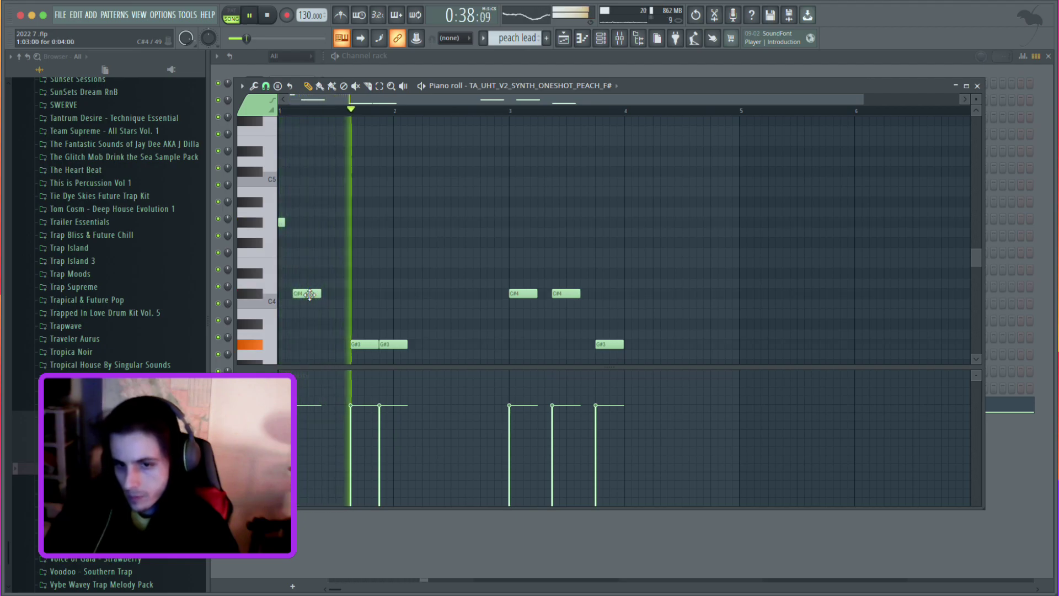
{"action": "key", "text": "space"}
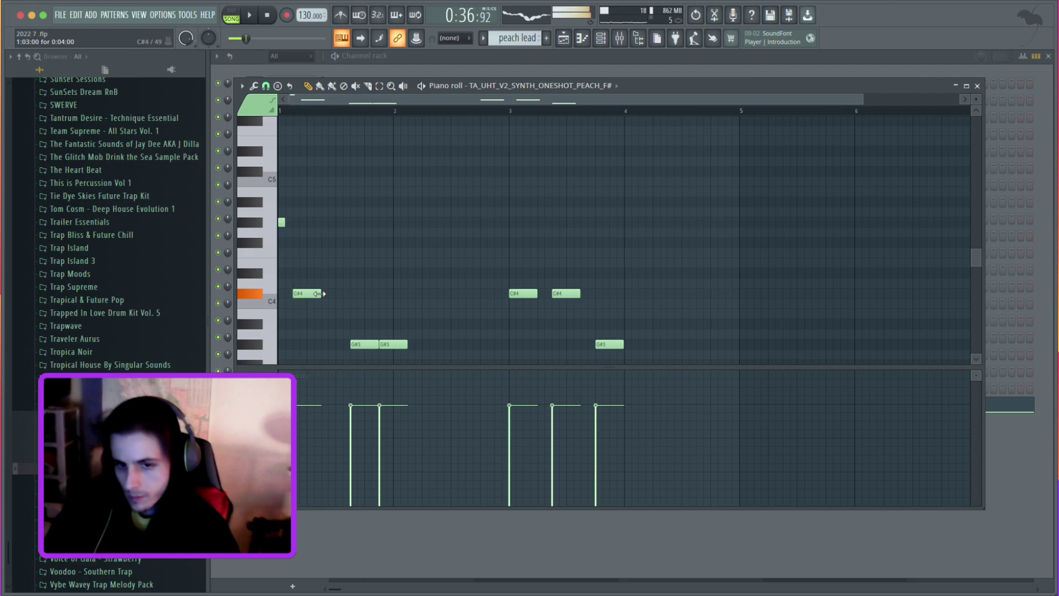
{"action": "key", "text": "space"}
Replace the bar 1 C#4 note with three short C#4 notes and add a matching trio at the end of bar 4.
{"action": "left_click_drag", "start_coordinate": [306, 289], "coordinate": [312, 290]}
{"action": "key", "text": "space"}
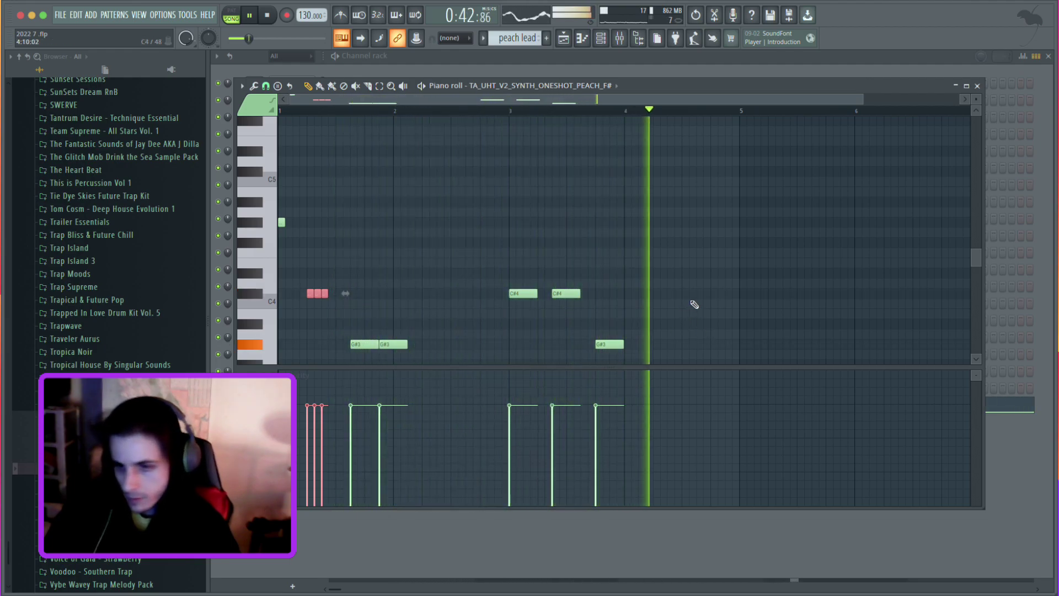
{"action": "key", "text": "space"}
{"action": "left_click", "coordinate": [713, 293]}
{"action": "left_click", "coordinate": [727, 293]}
{"action": "key", "text": "space"}
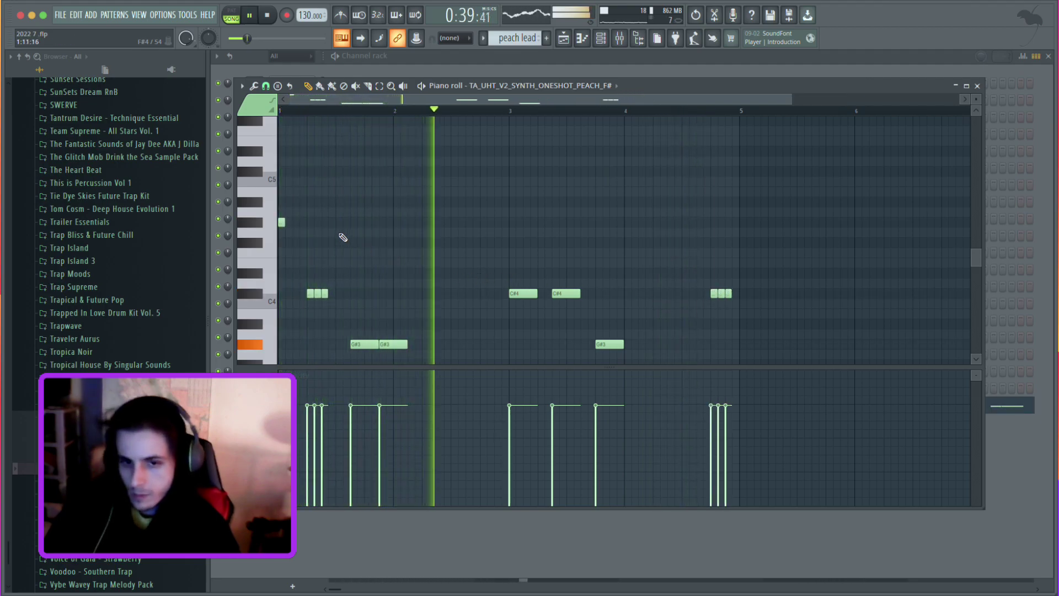
Add a second short G#4 note shortly after the opening one and replay the phrase from its start.
{"action": "left_click", "coordinate": [296, 222]}
{"action": "key", "text": "space"}
{"action": "key", "text": "space"}
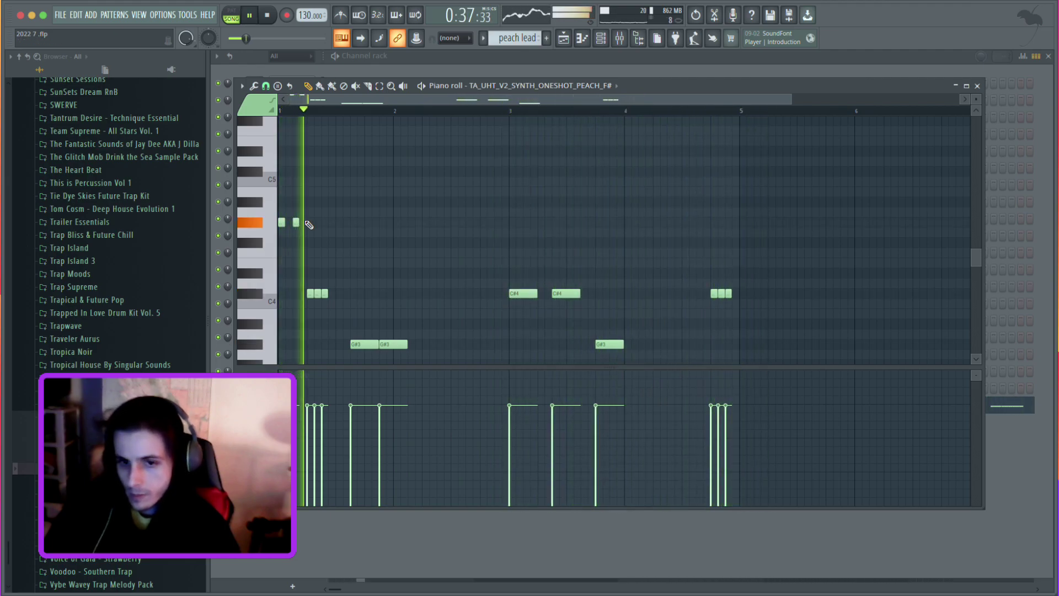
{"action": "key", "text": "space"}
{"action": "key", "text": "space"}
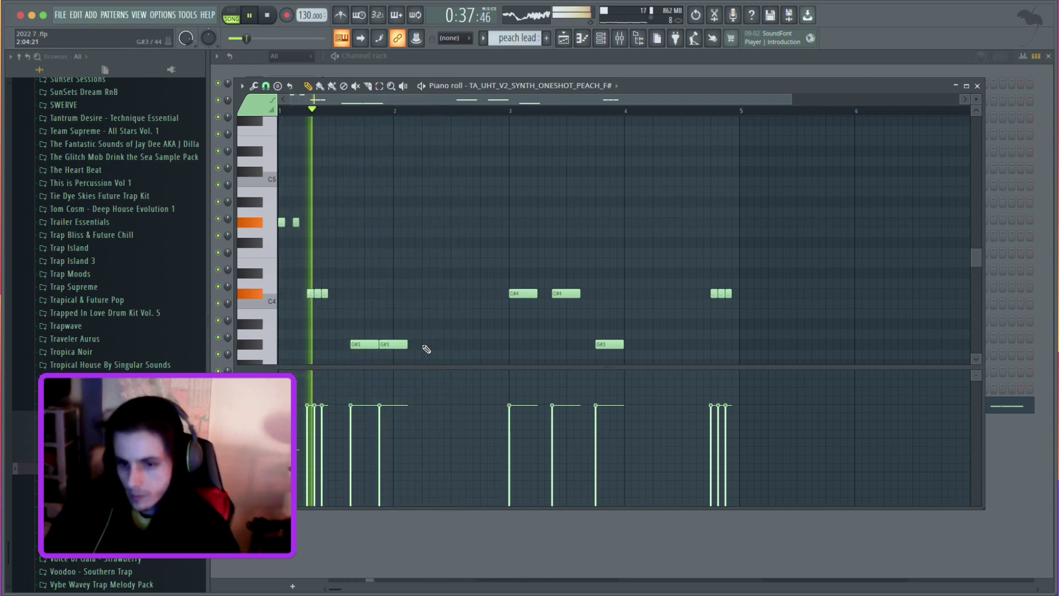
Add a run of four consecutive short G#3 notes in the second half of bar 2, leading into bar 3.
{"action": "left_click", "coordinate": [457, 344]}
{"action": "left_click_drag", "start_coordinate": [479, 344], "coordinate": [466, 344]}
{"action": "left_click", "coordinate": [473, 344]}
{"action": "left_click", "coordinate": [487, 344]}
Lower the velocities of the four G#3 run notes so that each is softer than the one before.
{"action": "left_click", "coordinate": [453, 431]}
{"action": "left_click", "coordinate": [467, 448]}
{"action": "left_click", "coordinate": [483, 454]}
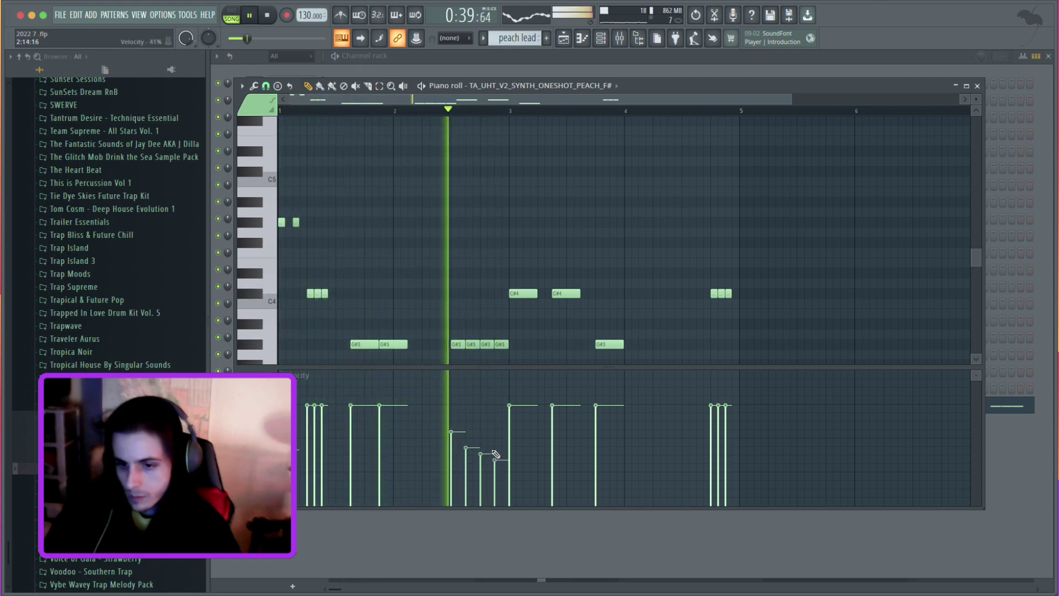
{"action": "left_click", "coordinate": [494, 460]}
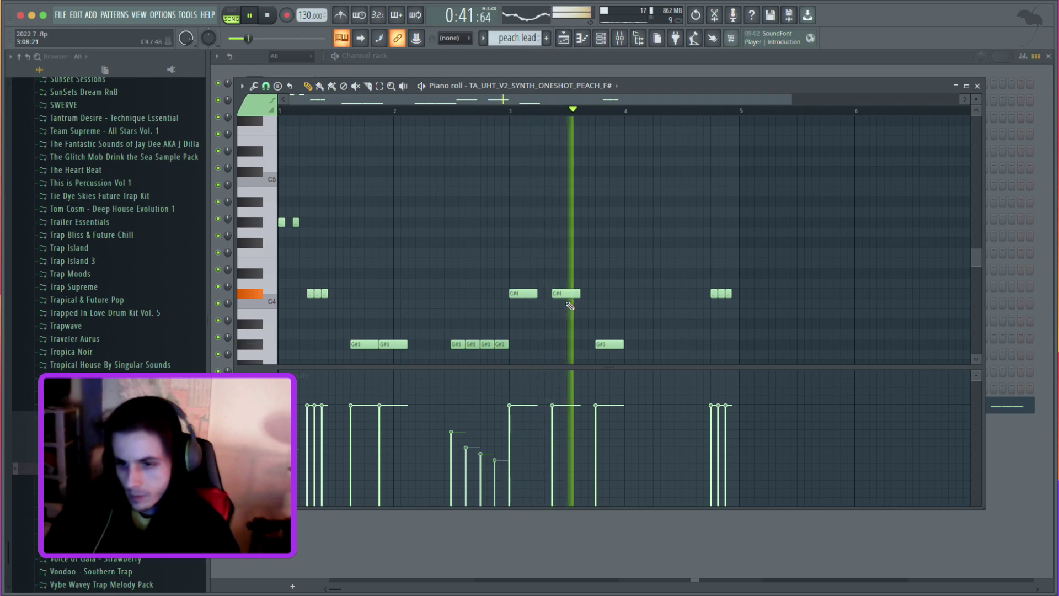
Add two softer G#3 notes before the bar 4 trio and delete the last G#3 of the bar 2 run.
{"action": "left_click", "coordinate": [694, 345]}
{"action": "left_click", "coordinate": [701, 345]}
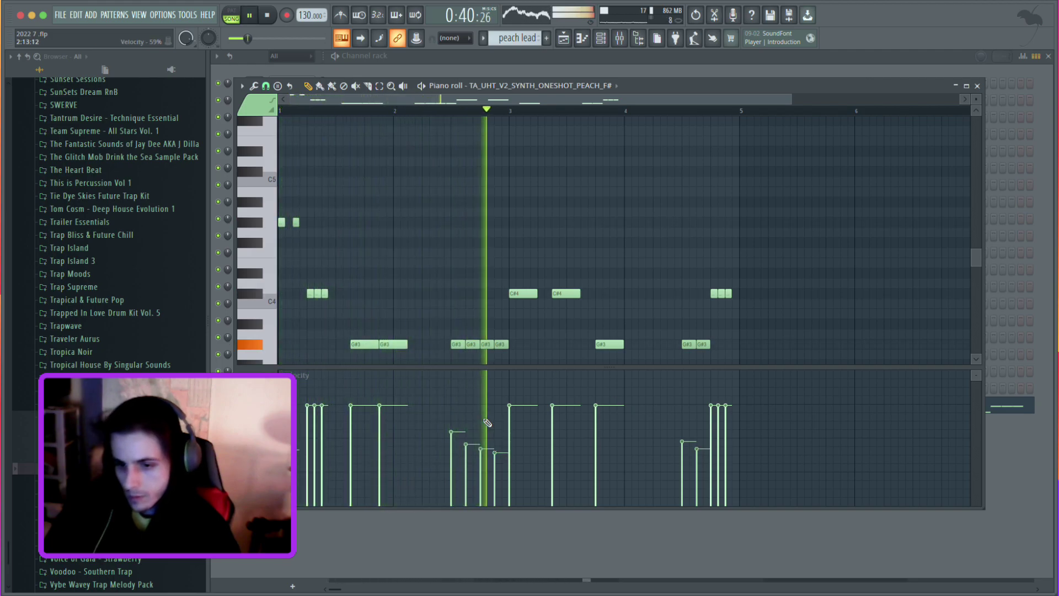
{"action": "right_click", "coordinate": [503, 346]}
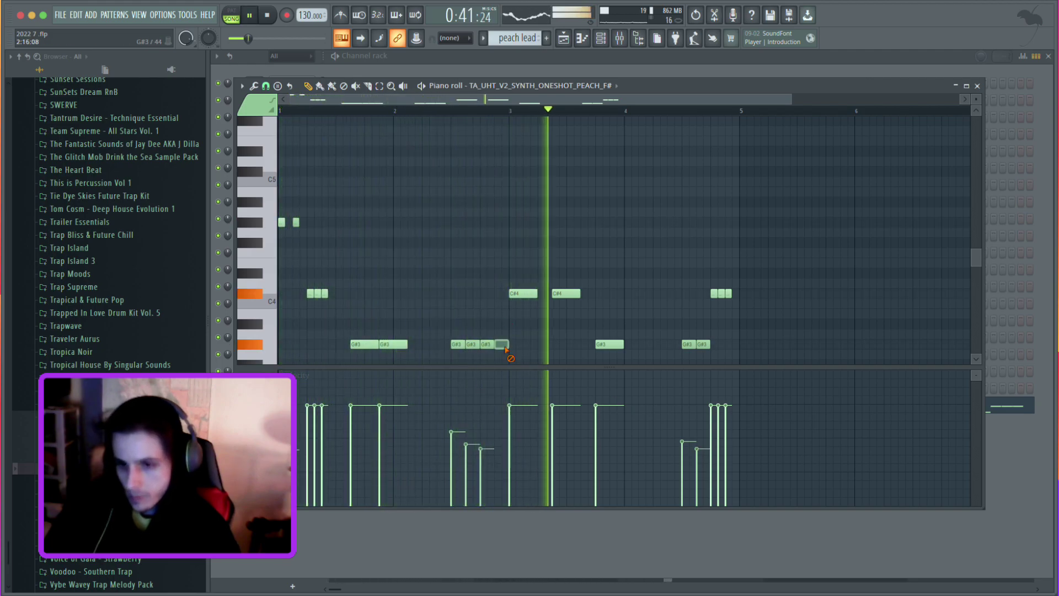
Try a second peach lead clip on Track 12 at bars 25 and 29, then delete it and replay from bar 21.
{"action": "left_click", "coordinate": [602, 39]}
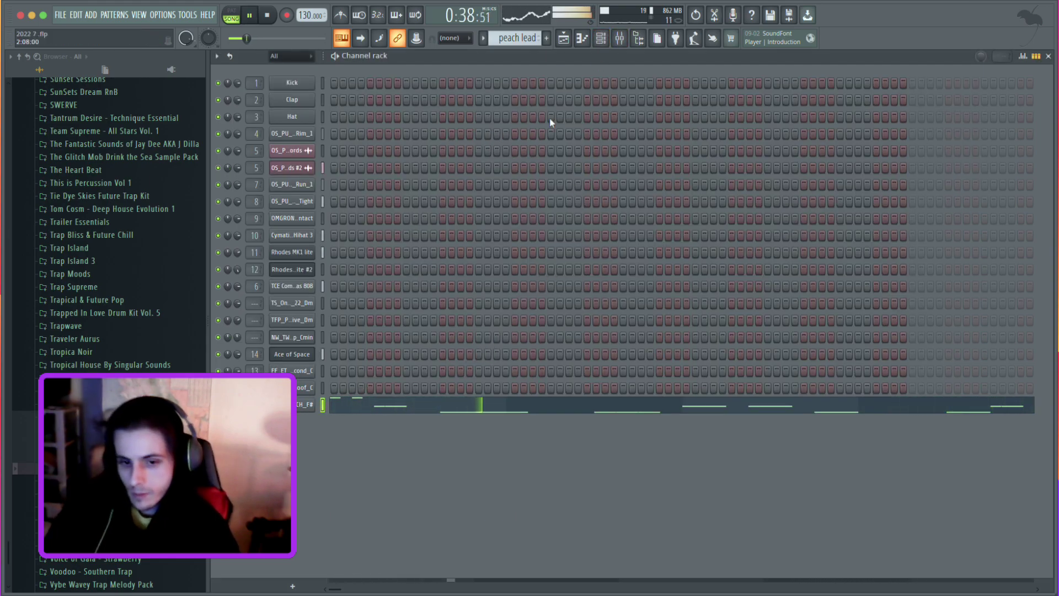
{"action": "left_click", "coordinate": [619, 38]}
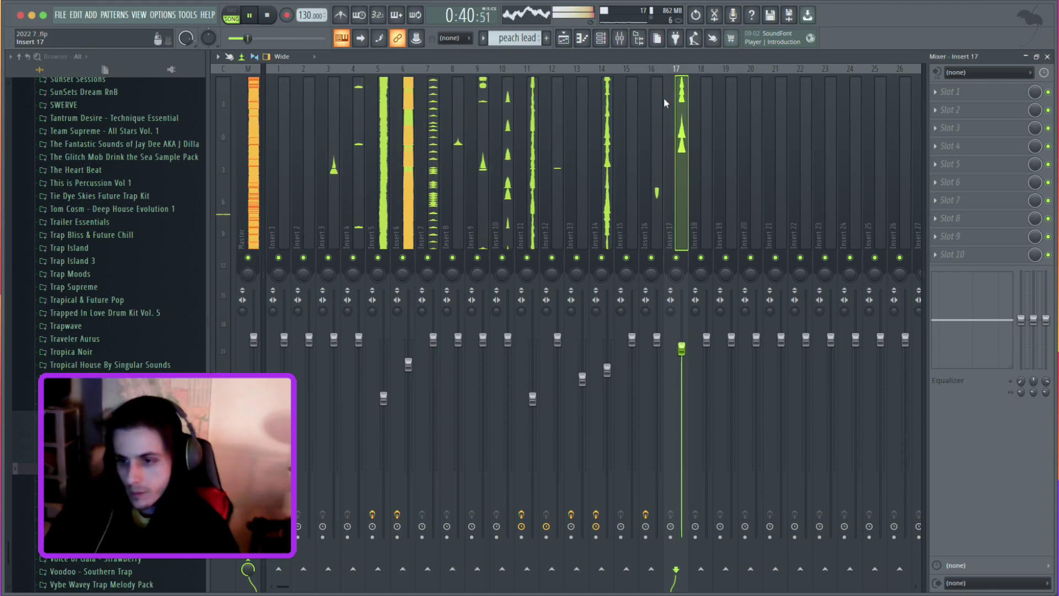
{"action": "key", "text": "F5"}
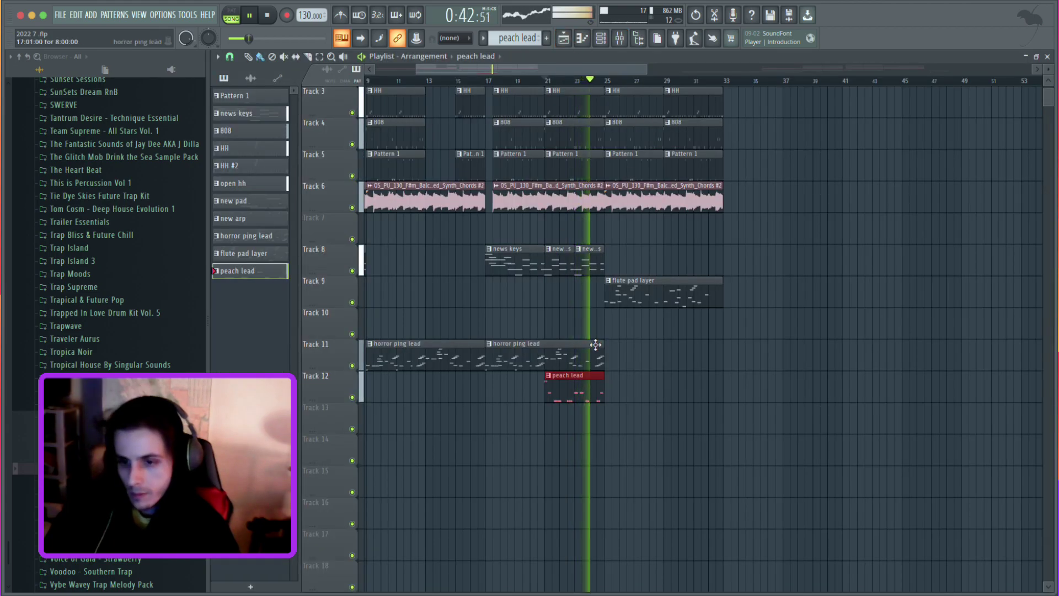
{"action": "left_click_drag", "start_coordinate": [584, 398], "coordinate": [632, 396]}
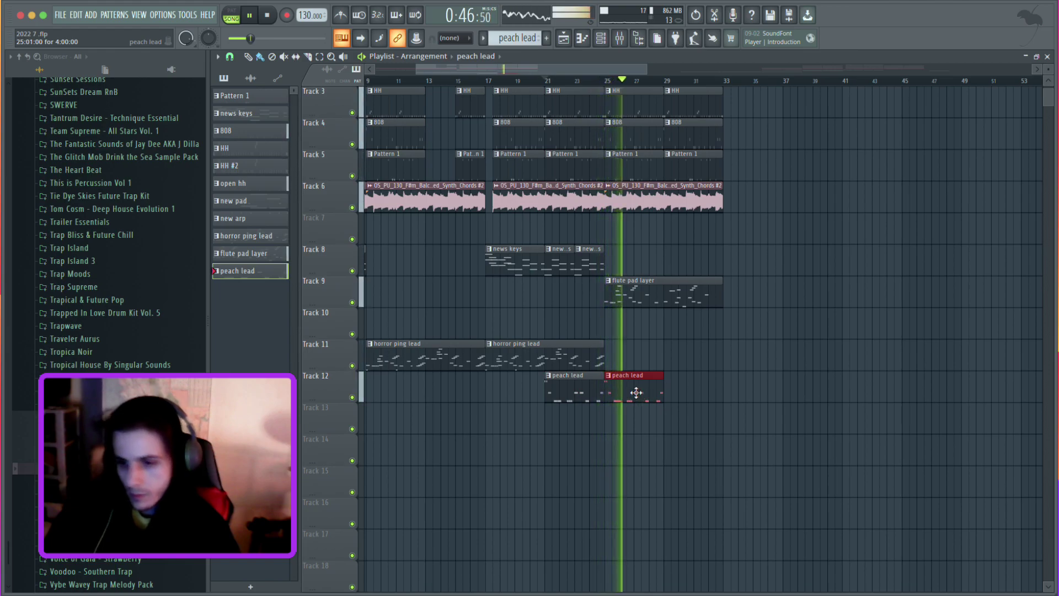
{"action": "left_click_drag", "start_coordinate": [638, 391], "coordinate": [690, 389]}
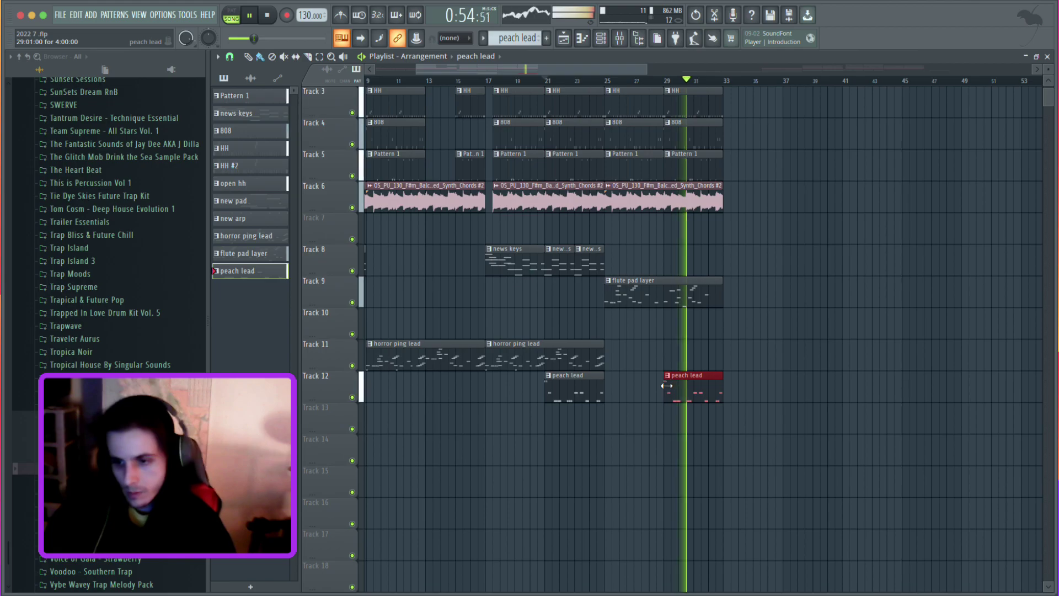
{"action": "right_click", "coordinate": [684, 393]}
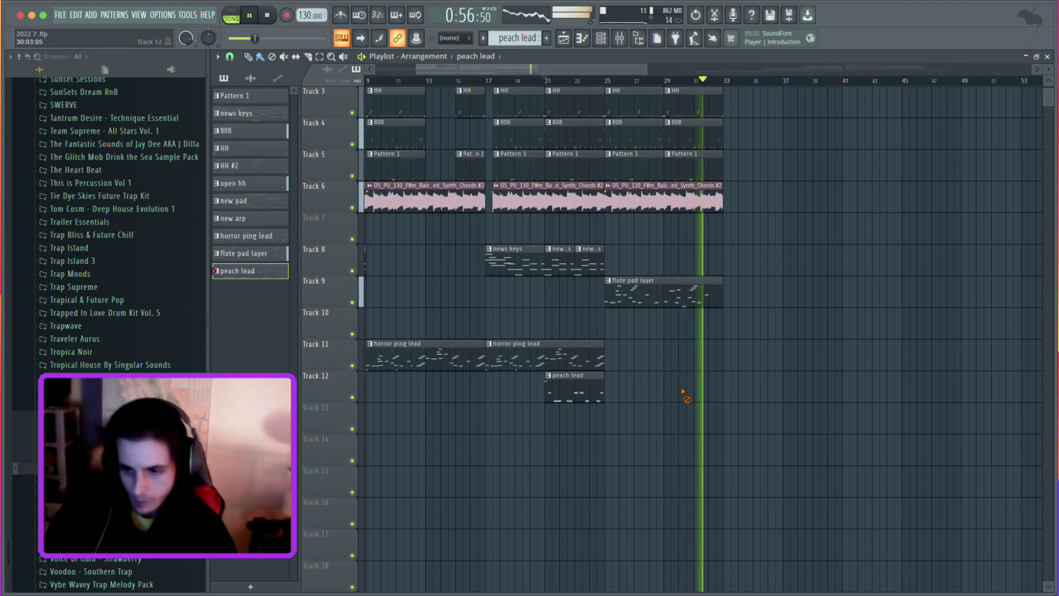
{"action": "key", "text": "space"}
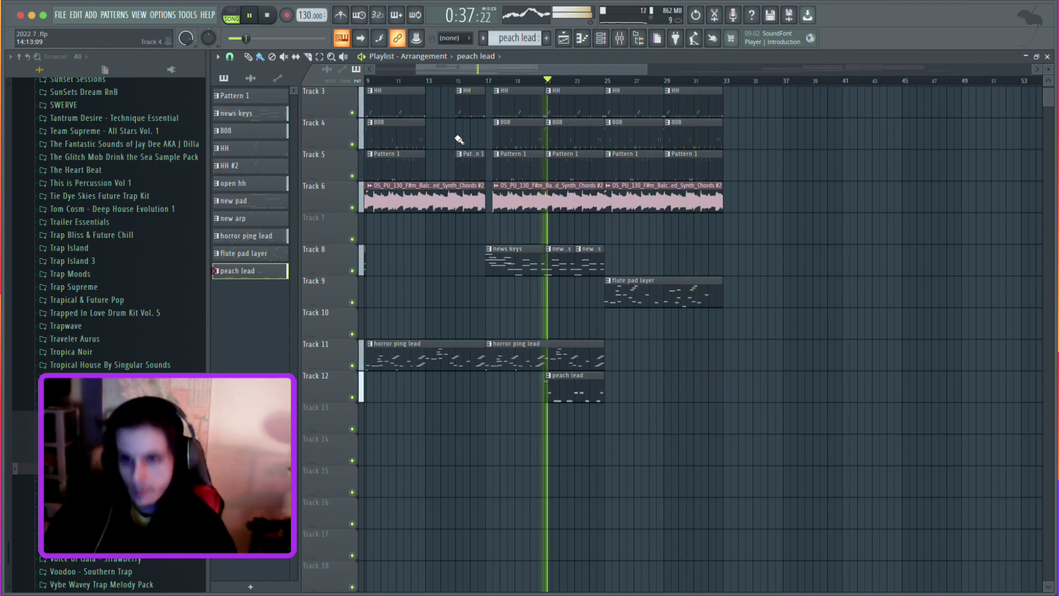
Insert Fruity Reeverb on the peach lead's mixer track, Insert 17.
{"action": "left_click", "coordinate": [632, 42]}
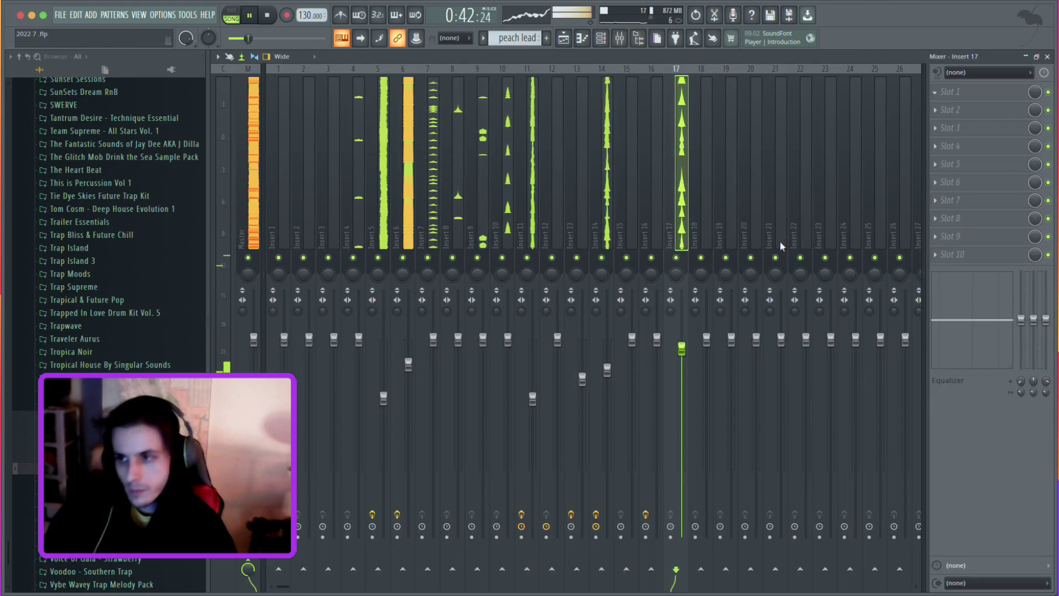
{"action": "left_click", "coordinate": [708, 406]}
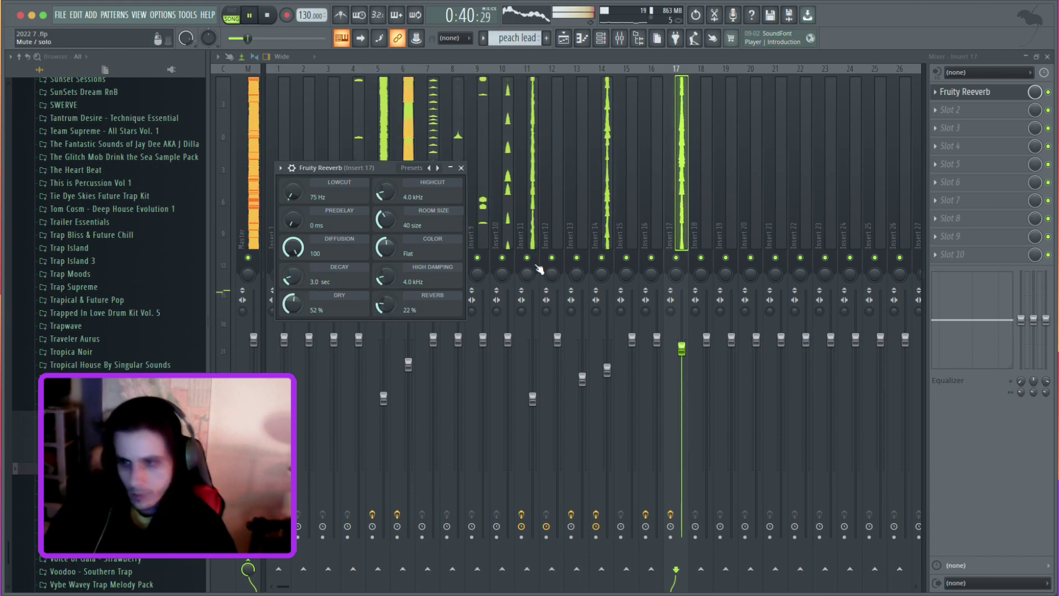
Add a FLEX instrument channel, load the Electric Piano Bright preset from Essential Pianos and audition it with the beat.
{"action": "left_click", "coordinate": [601, 39]}
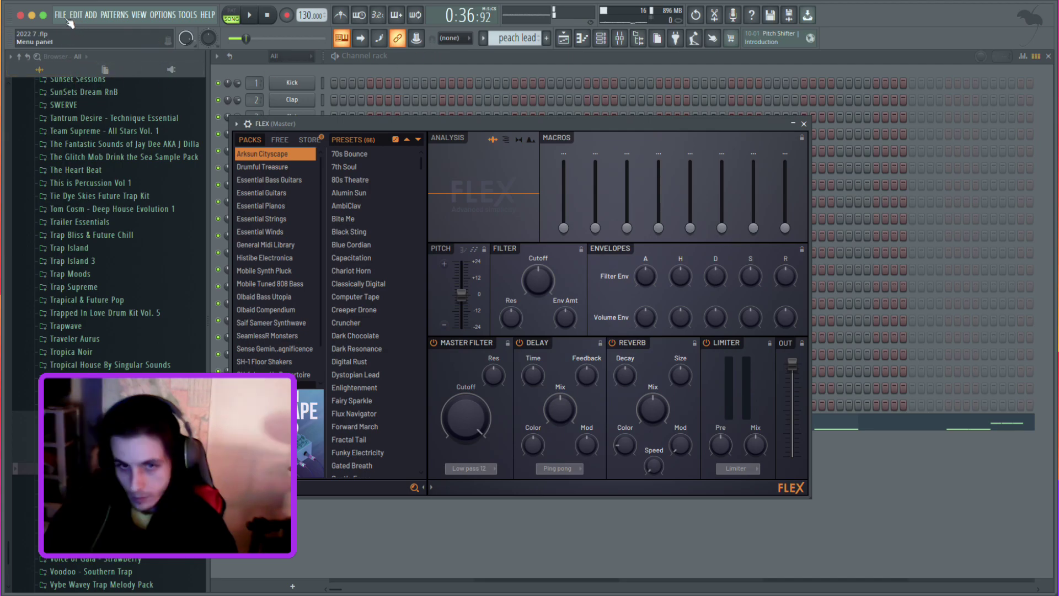
{"action": "left_click", "coordinate": [280, 206]}
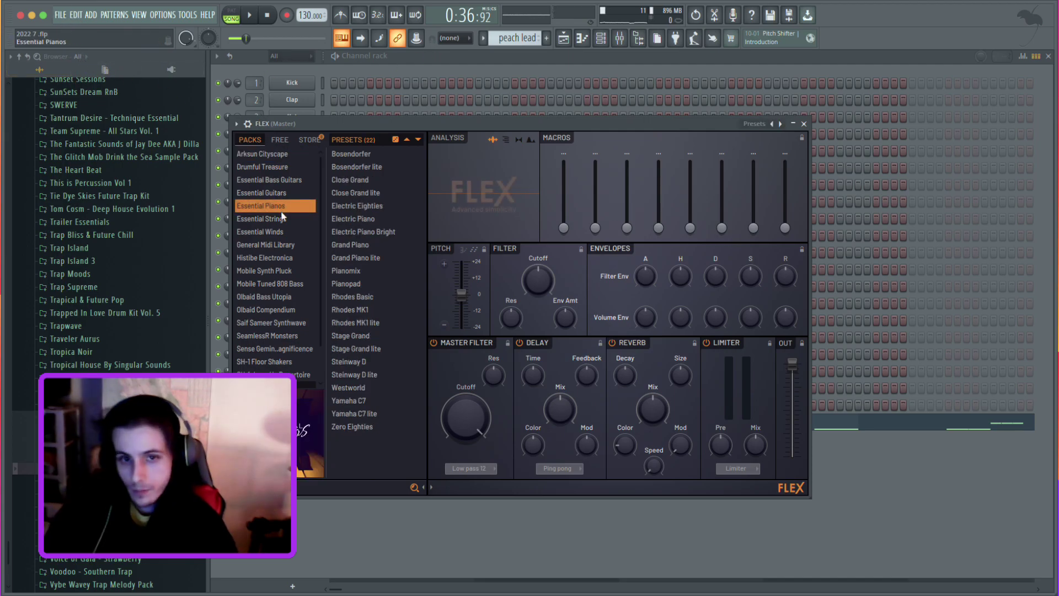
{"action": "left_click", "coordinate": [352, 234]}
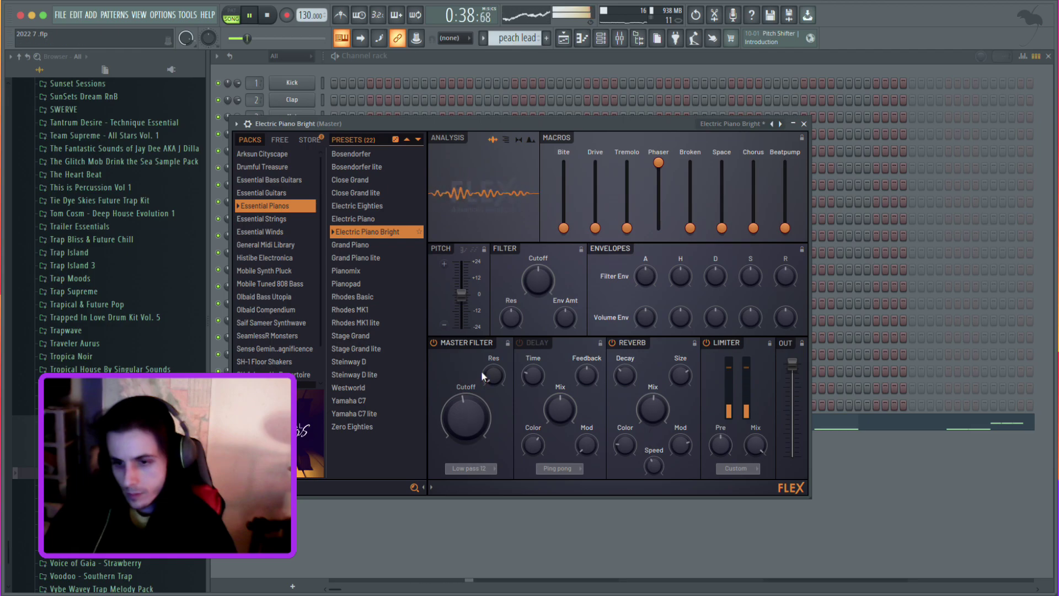
{"action": "key", "text": "Escape"}
{"action": "key", "text": "space"}
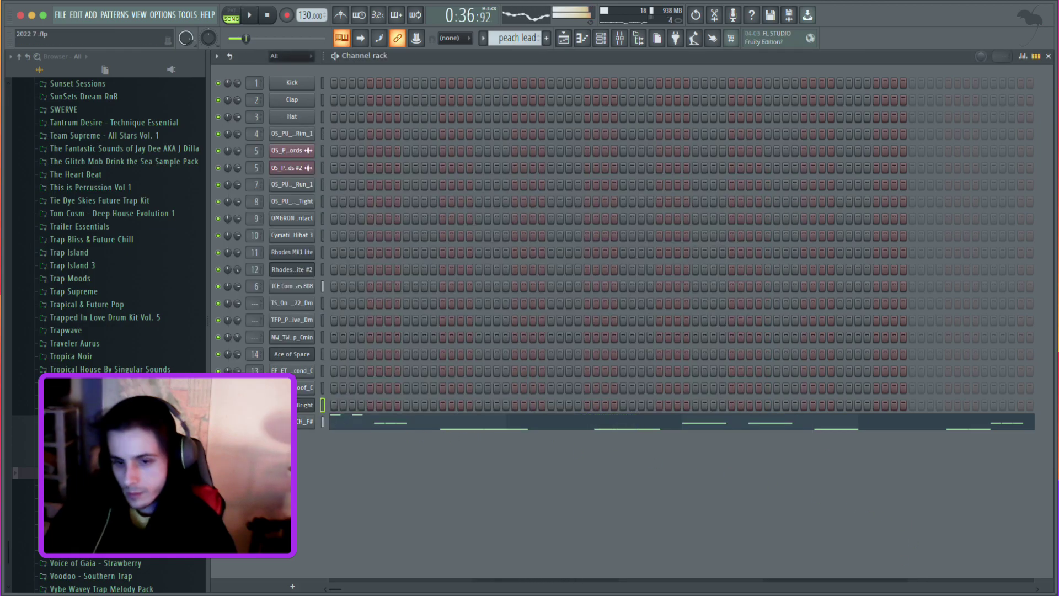
In the Electric Piano Bright piano roll, place overlapping descending A5, F#5 and D5 notes starting at bar 1.
{"action": "left_click", "coordinate": [327, 422]}
{"action": "scroll", "coordinate": [337, 267], "scroll_direction": "up", "scroll_amount": 3}
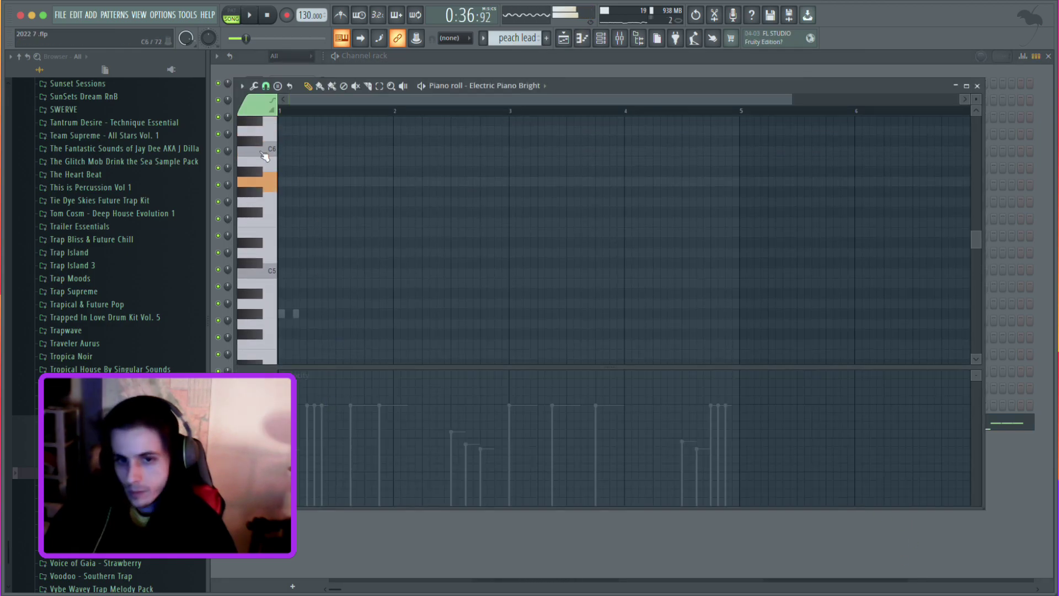
{"action": "left_click_drag", "start_coordinate": [292, 182], "coordinate": [371, 182]}
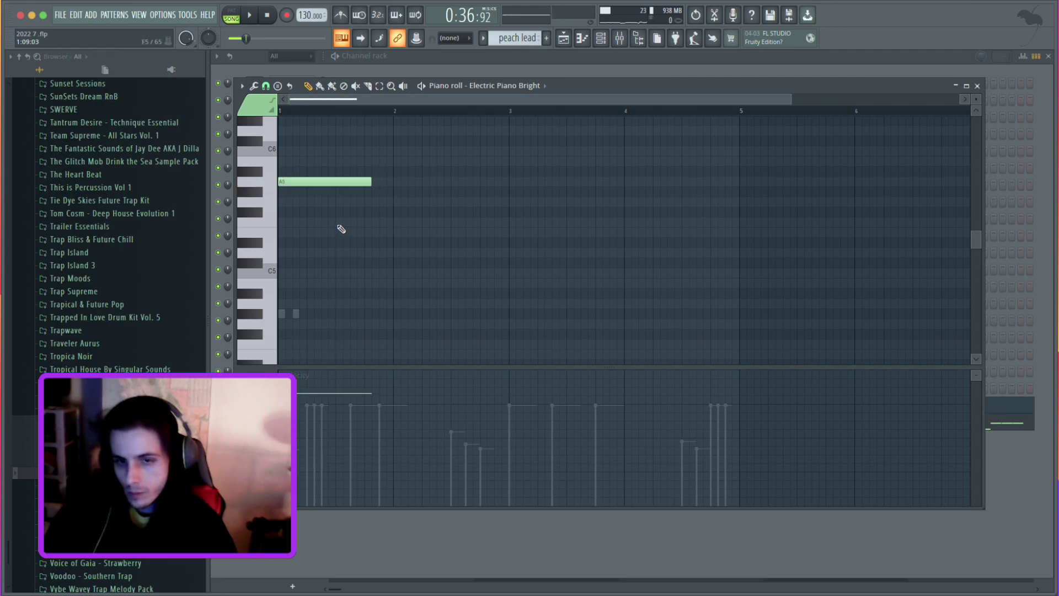
{"action": "key", "text": "space"}
{"action": "left_click", "coordinate": [316, 213]}
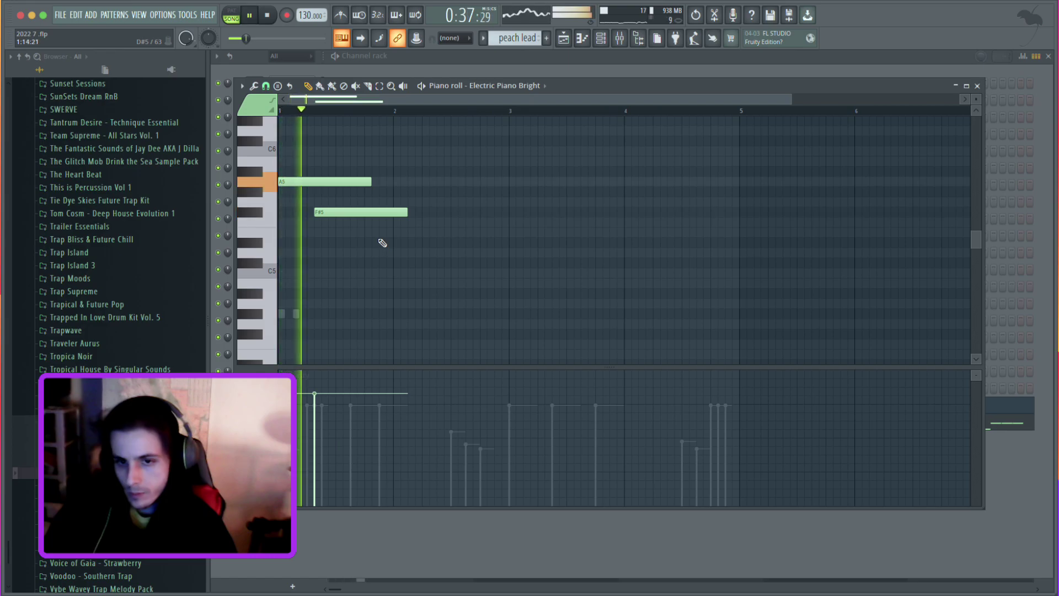
{"action": "left_click", "coordinate": [381, 252]}
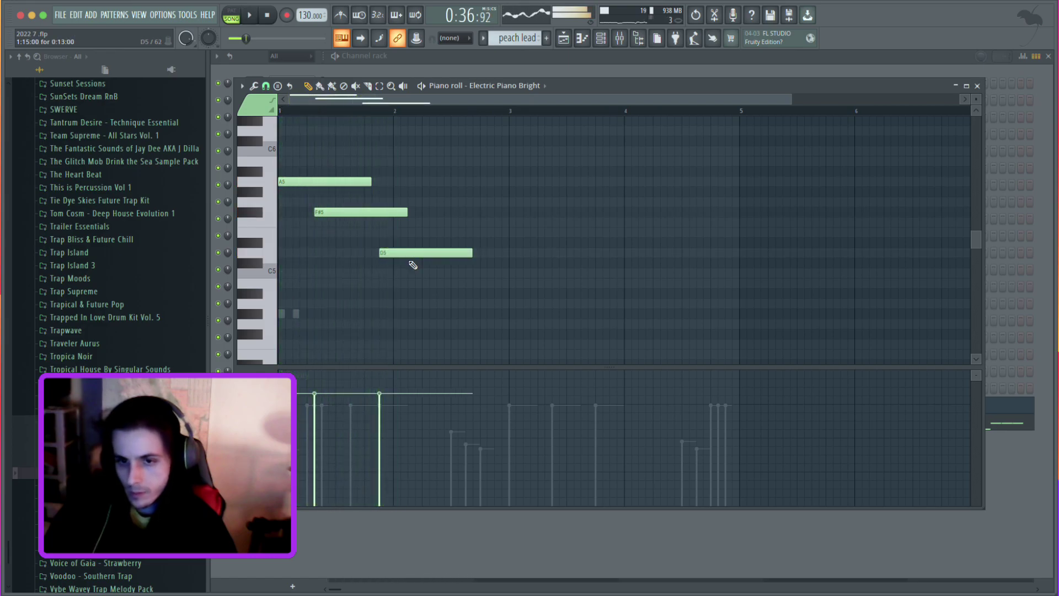
Lower the third note to C#5, start it slightly earlier, remove the extra A4 below it and replay.
{"action": "left_click_drag", "start_coordinate": [405, 254], "coordinate": [406, 304]}
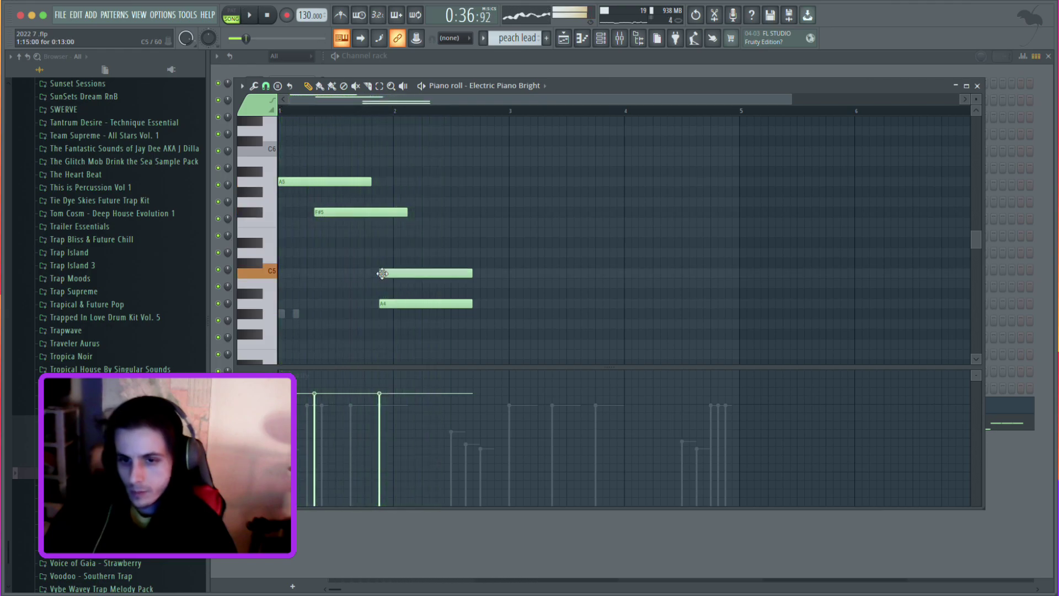
{"action": "right_click", "coordinate": [392, 304]}
{"action": "left_click_drag", "start_coordinate": [433, 264], "coordinate": [417, 264]}
{"action": "key", "text": "space"}
Try a copy of the three-note phrase at bar 3 and play it back.
{"action": "left_click_drag", "start_coordinate": [508, 166], "coordinate": [274, 360], "text": "ctrl"}
{"action": "key", "text": "ctrl+c"}
{"action": "key", "text": "ctrl+v"}
{"action": "key", "text": "shift+Right"}
{"action": "left_click_drag", "start_coordinate": [296, 162], "coordinate": [521, 166]}
{"action": "key", "text": "space"}
{"action": "key", "text": "space"}
{"action": "key", "text": "space"}
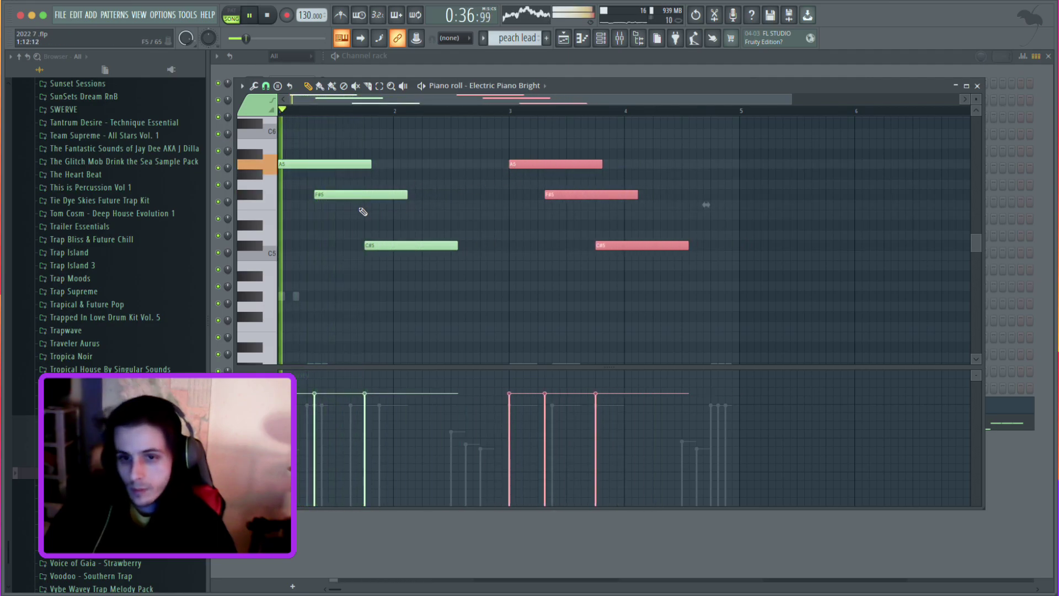
Start the F#5 note of the opening phrase slightly later and delete the copied notes at bar 3.
{"action": "left_click", "coordinate": [364, 206], "text": "ctrl"}
{"action": "left_click_drag", "start_coordinate": [351, 199], "coordinate": [345, 198]}
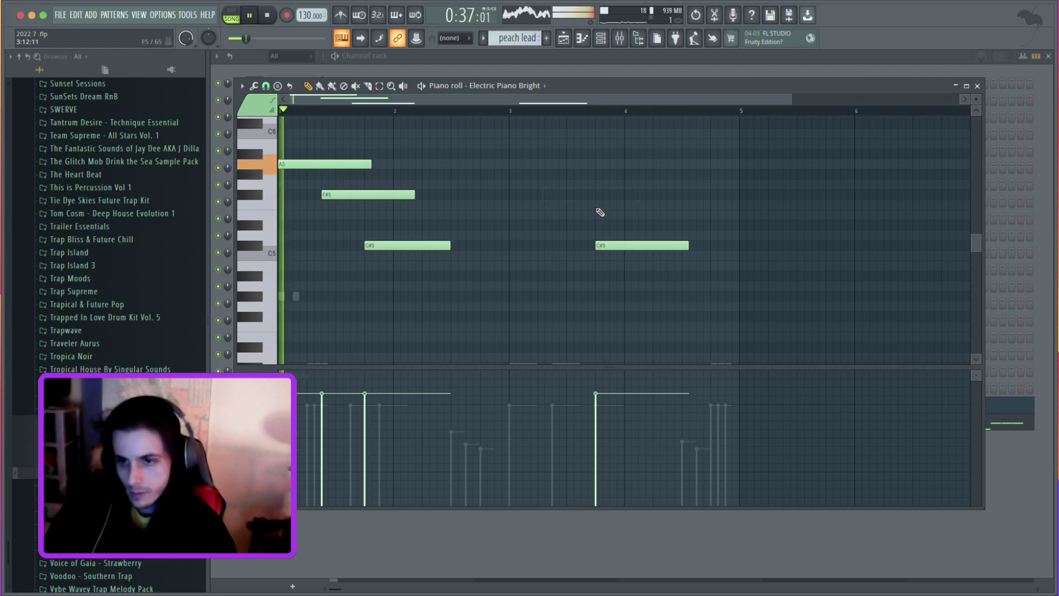
{"action": "right_click", "coordinate": [637, 246]}
Copy the three-note phrase to bar 5 and add an A4 at bar 7 and an F#4 at bar 8.
{"action": "scroll", "coordinate": [596, 237], "scroll_direction": "down", "scroll_amount": 1}
{"action": "left_click_drag", "start_coordinate": [425, 140], "coordinate": [230, 286]}
{"action": "key", "text": "super+c"}
{"action": "key", "text": "super+v"}
{"action": "left_click_drag", "start_coordinate": [668, 195], "coordinate": [632, 166]}
{"action": "scroll", "coordinate": [643, 165], "scroll_direction": "up", "scroll_amount": 3}
{"action": "scroll", "coordinate": [632, 184], "scroll_direction": "down", "scroll_amount": 3}
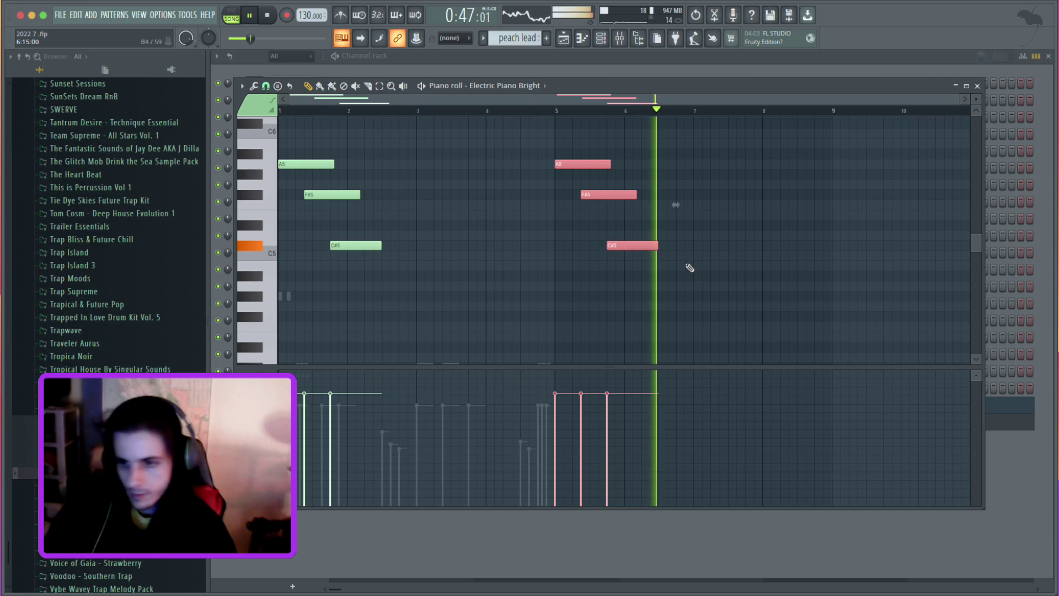
{"action": "left_click", "coordinate": [703, 286]}
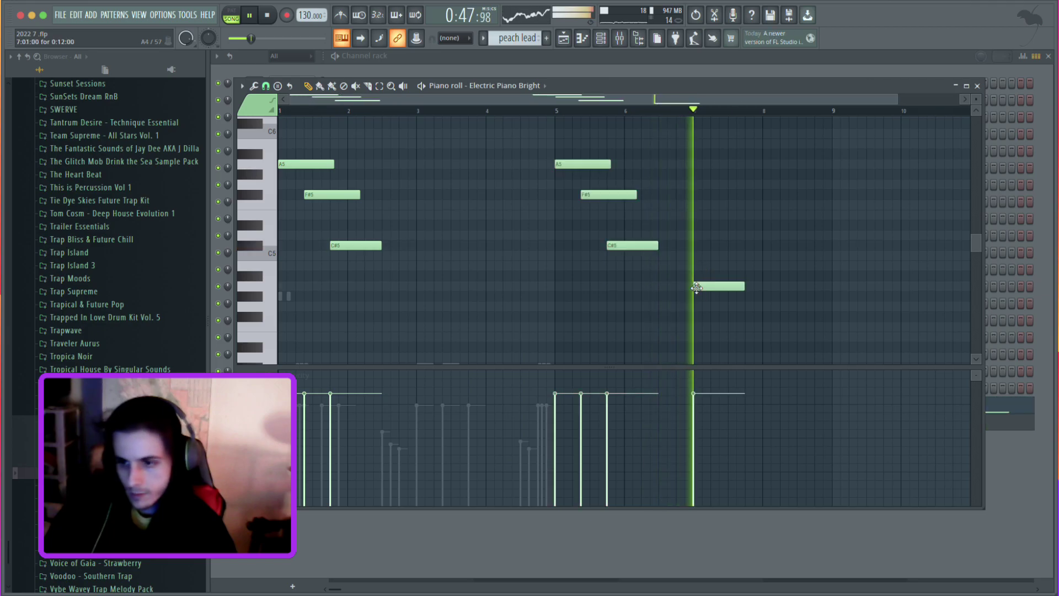
{"action": "left_click", "coordinate": [766, 316]}
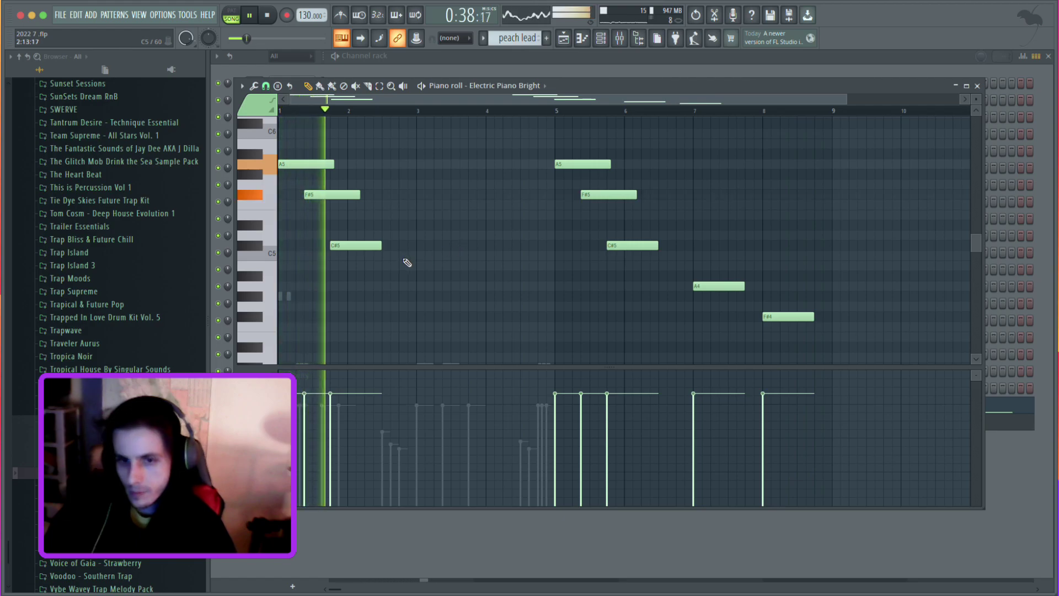
Copy the opening phrase to bar 3 and raise the copy by one octave.
{"action": "scroll", "coordinate": [425, 245], "scroll_direction": "up", "scroll_amount": 1}
{"action": "key", "text": "space"}
{"action": "left_click_drag", "start_coordinate": [412, 170], "coordinate": [276, 324]}
{"action": "key", "text": "space"}
{"action": "left_click_drag", "start_coordinate": [301, 193], "coordinate": [434, 193]}
{"action": "scroll", "coordinate": [421, 193], "scroll_direction": "up", "scroll_amount": 3}
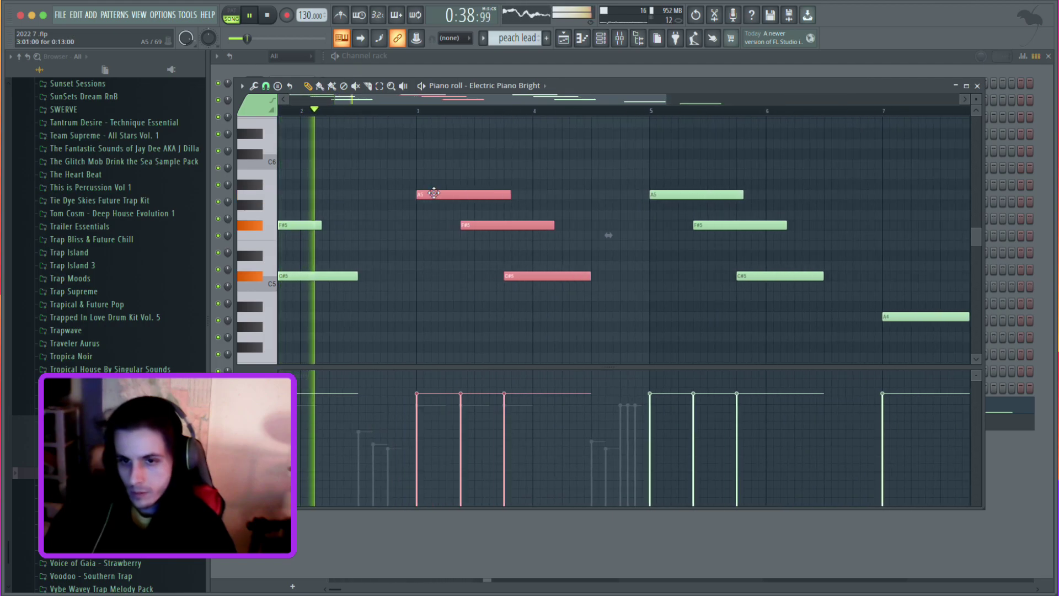
{"action": "key", "text": "ctrl+Up"}
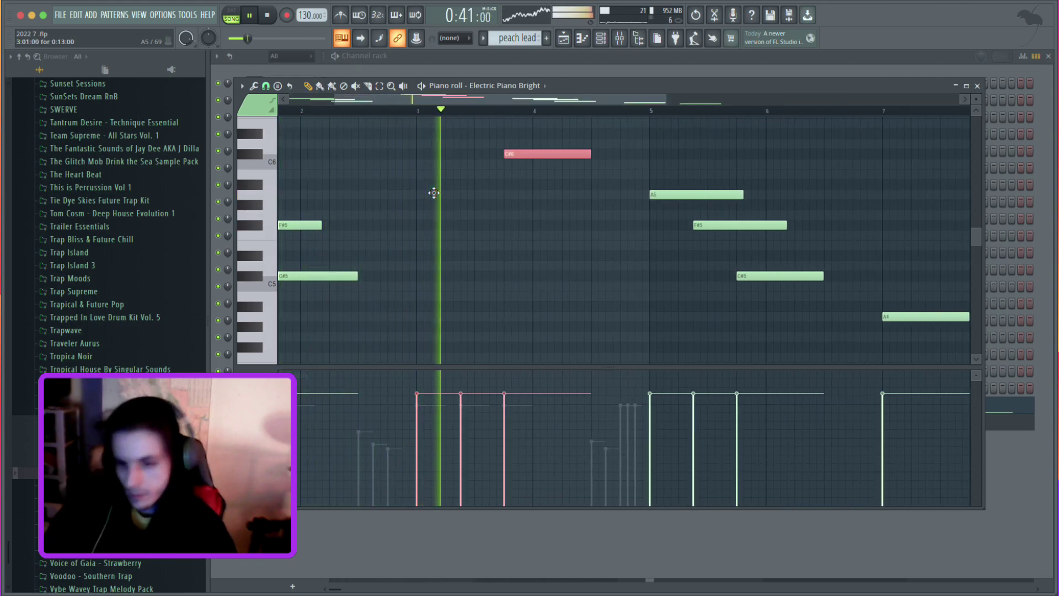
{"action": "scroll", "coordinate": [583, 318], "scroll_direction": "up", "scroll_amount": 3}
{"action": "scroll", "coordinate": [582, 319], "scroll_direction": "up", "scroll_amount": 2}
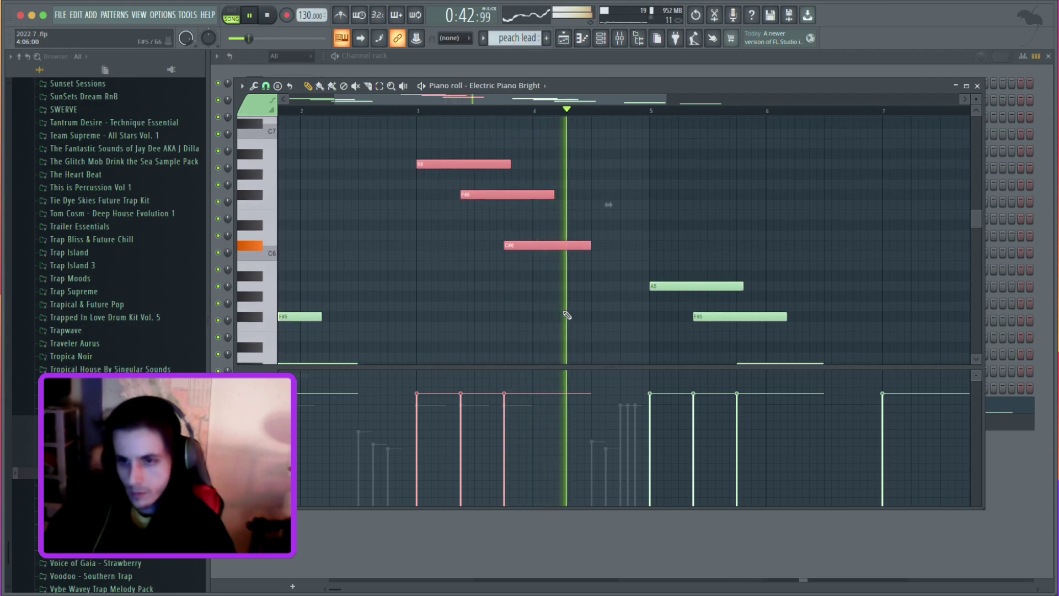
Lower the velocity of the three high notes at bar 3 and copy them to bar 7.
{"action": "scroll", "coordinate": [526, 293], "scroll_direction": "down", "scroll_amount": 2}
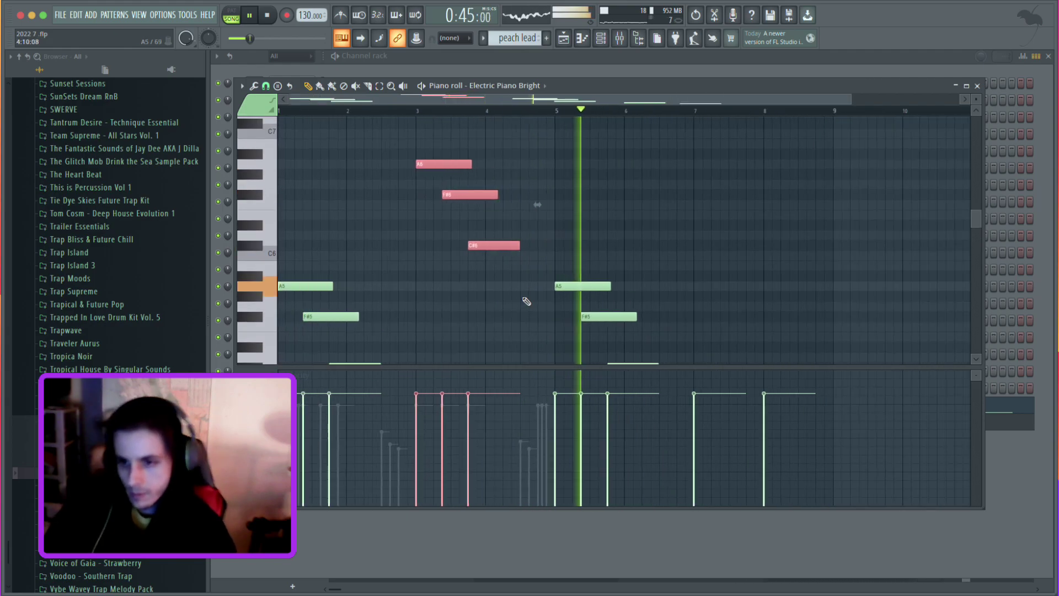
{"action": "left_click_drag", "start_coordinate": [421, 397], "coordinate": [483, 429]}
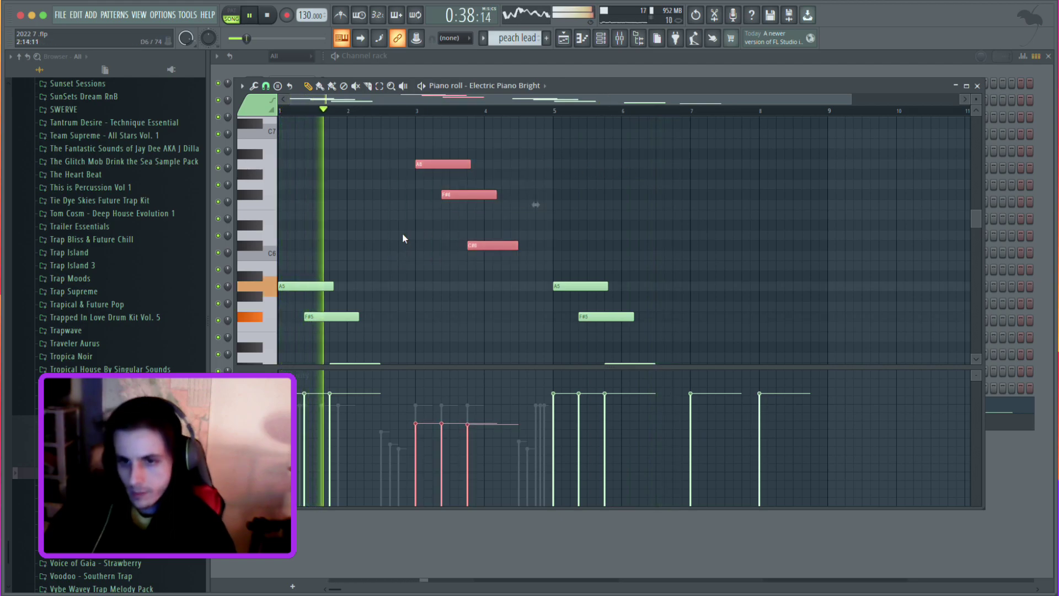
{"action": "key", "text": "ctrl+v"}
{"action": "left_click_drag", "start_coordinate": [297, 162], "coordinate": [709, 161]}
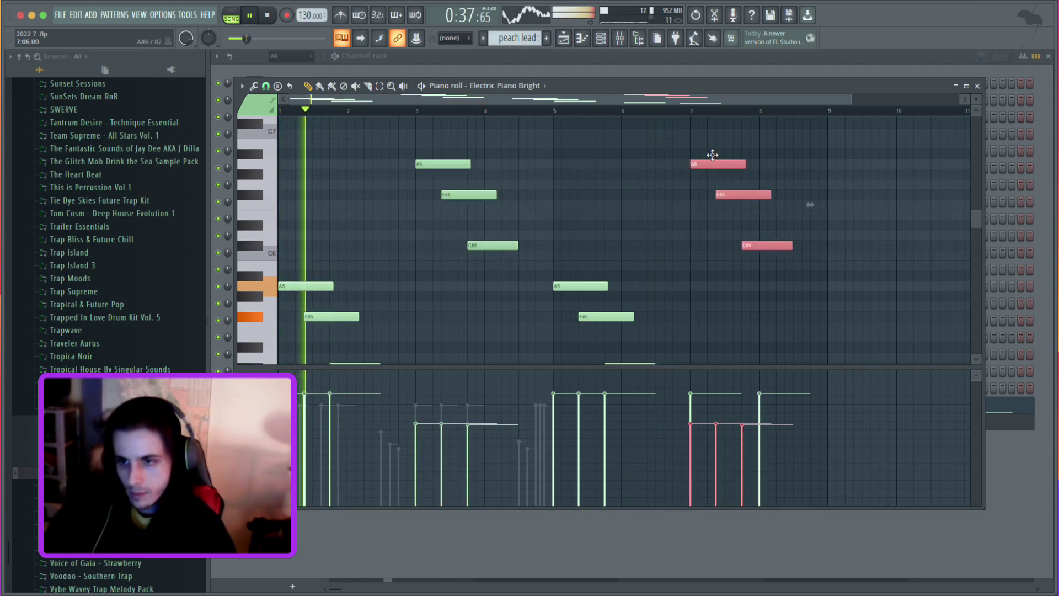
Add a long C#4 note from beat 2 of bar 2 to the start of bar 4 and play it back.
{"action": "scroll", "coordinate": [651, 208], "scroll_direction": "down", "scroll_amount": 2}
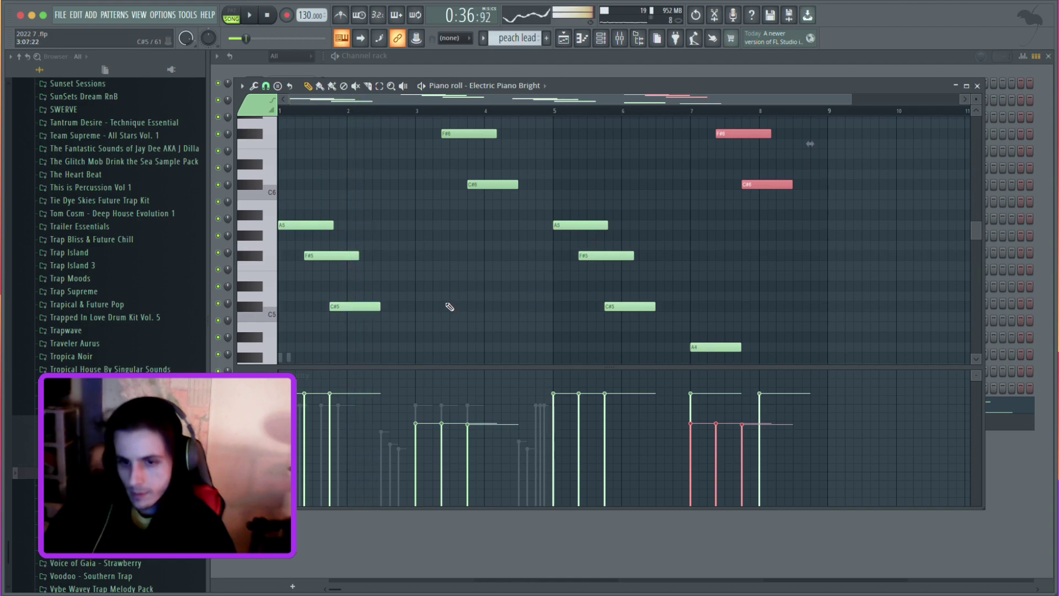
{"action": "scroll", "coordinate": [367, 338], "scroll_direction": "down", "scroll_amount": 3}
{"action": "key", "text": "space"}
{"action": "left_click", "coordinate": [366, 337]}
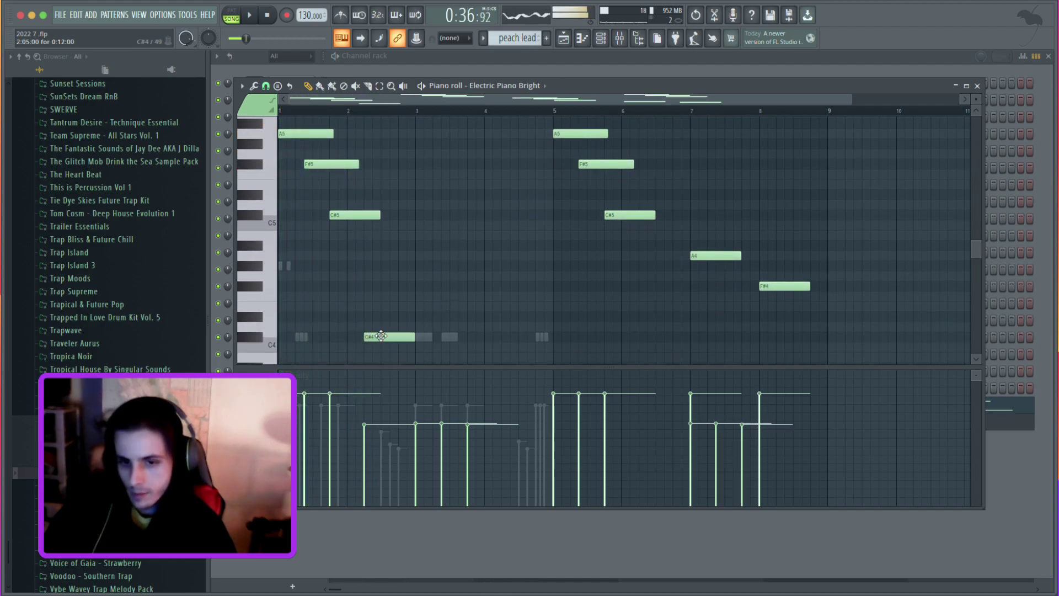
{"action": "left_click_drag", "start_coordinate": [416, 335], "coordinate": [486, 338]}
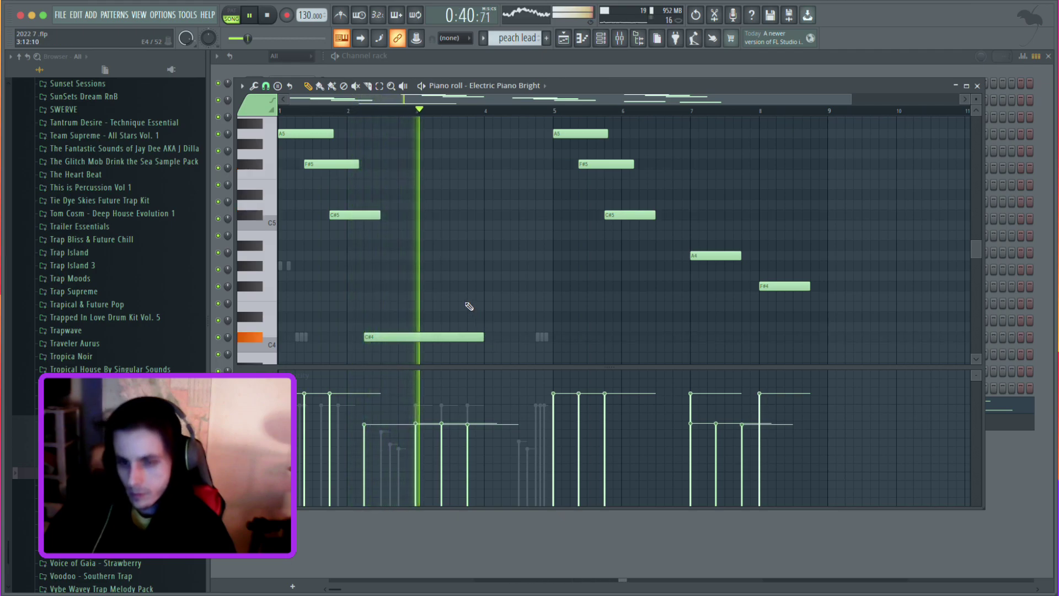
{"action": "scroll", "coordinate": [469, 306], "scroll_direction": "up", "scroll_amount": 3}
{"action": "scroll", "coordinate": [485, 305], "scroll_direction": "down", "scroll_amount": 3}
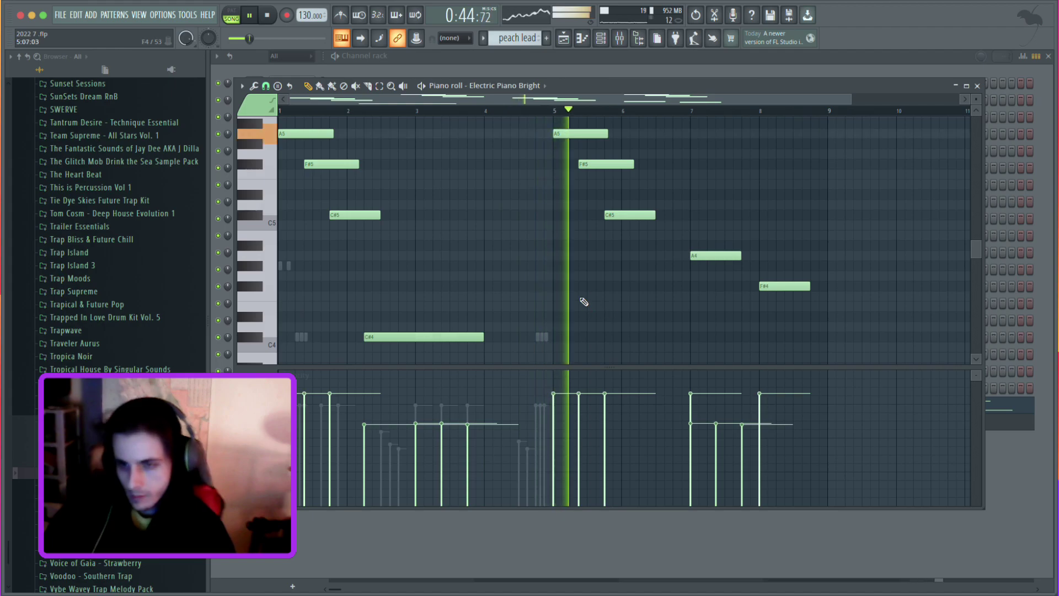
Route the electric piano to mixer track Insert 18 and insert Fruity parametric EQ 2 there.
{"action": "left_click", "coordinate": [606, 40]}
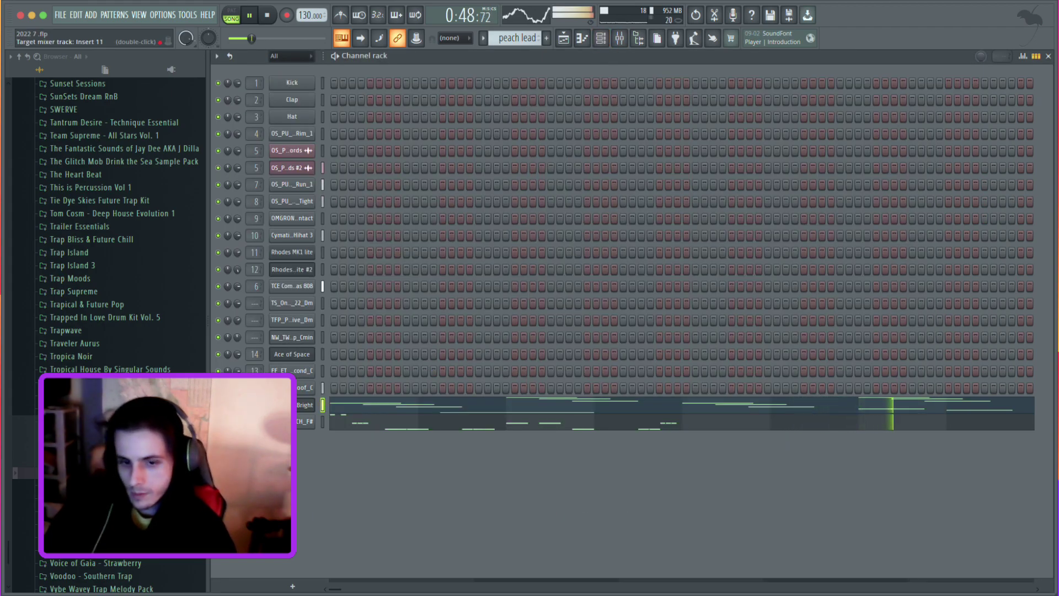
{"action": "left_click", "coordinate": [620, 38]}
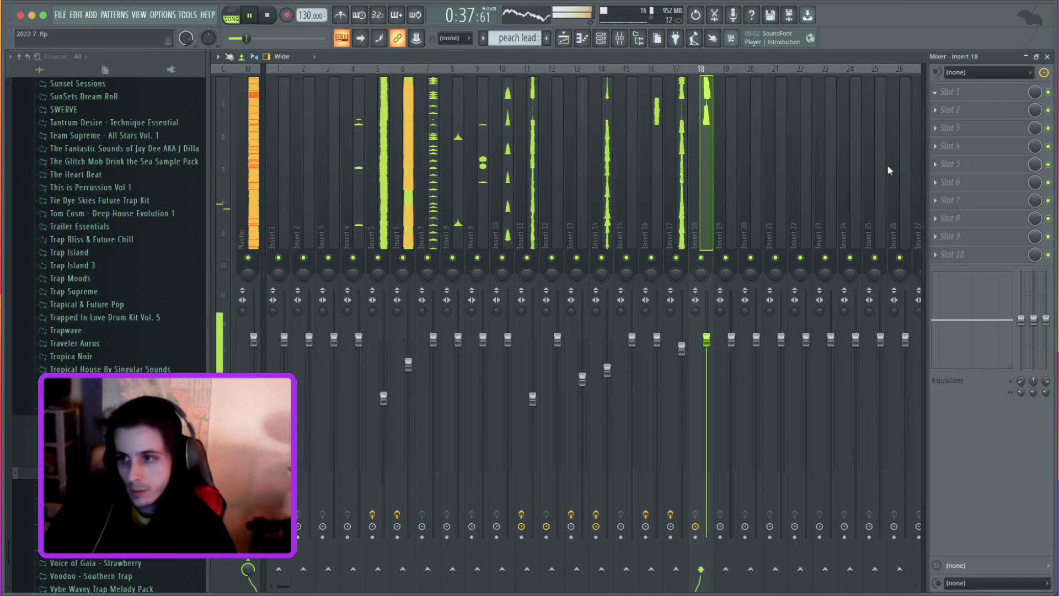
{"action": "left_click", "coordinate": [819, 390]}
Load the EQ's 30Hz + 18kHz cut preset, raise the low cut frequency and set the main level to -3.1 dB.
{"action": "left_click", "coordinate": [664, 197]}
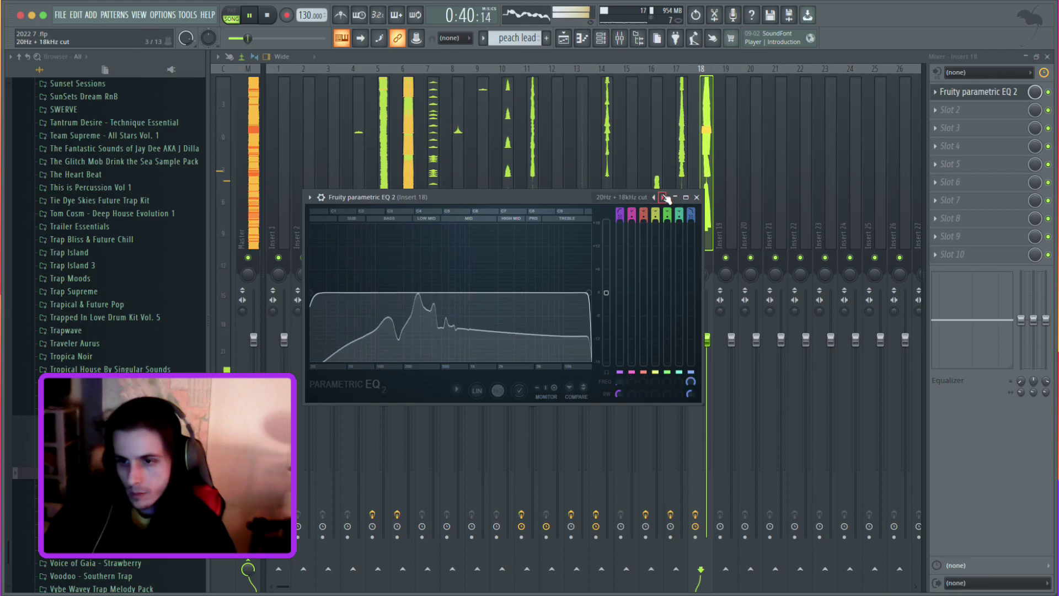
{"action": "left_click_drag", "start_coordinate": [481, 286], "coordinate": [465, 299]}
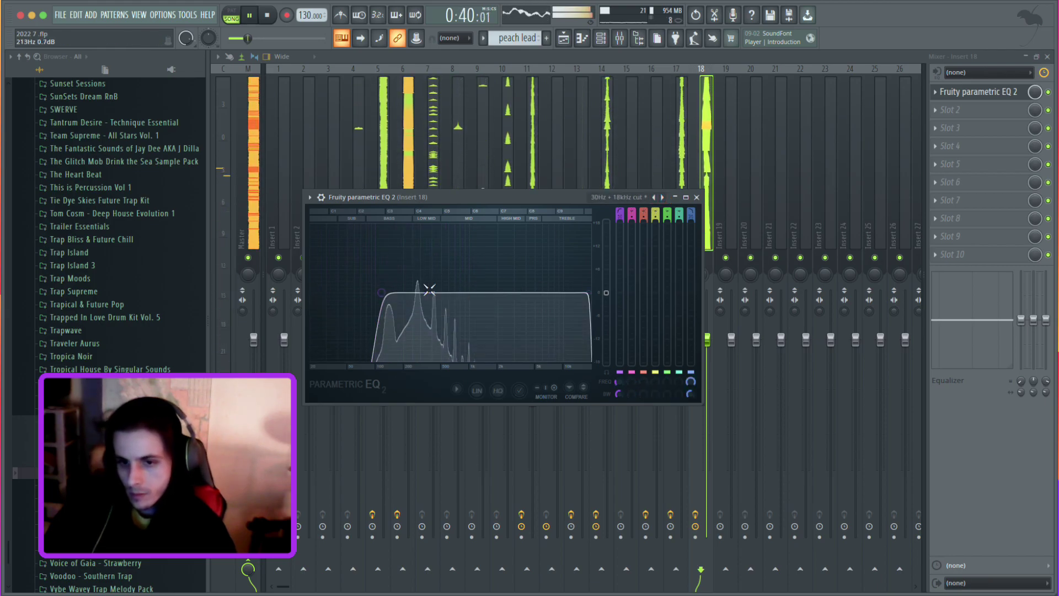
{"action": "left_click_drag", "start_coordinate": [607, 293], "coordinate": [602, 328]}
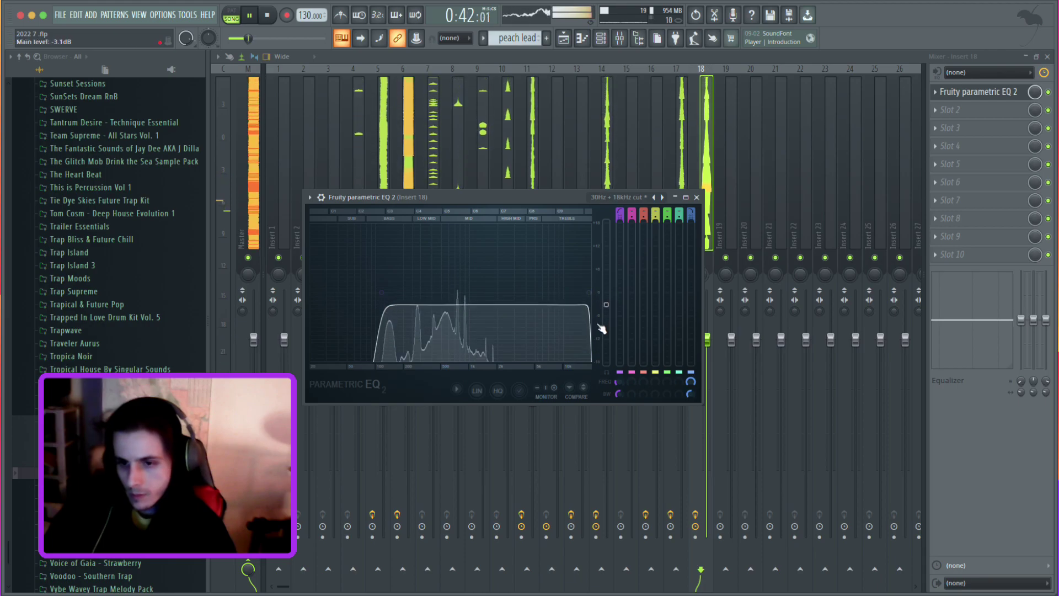
Insert Fruity Reeverb in Slot 2 of Insert 18 and set its reverb level to 24%.
{"action": "left_click", "coordinate": [926, 111]}
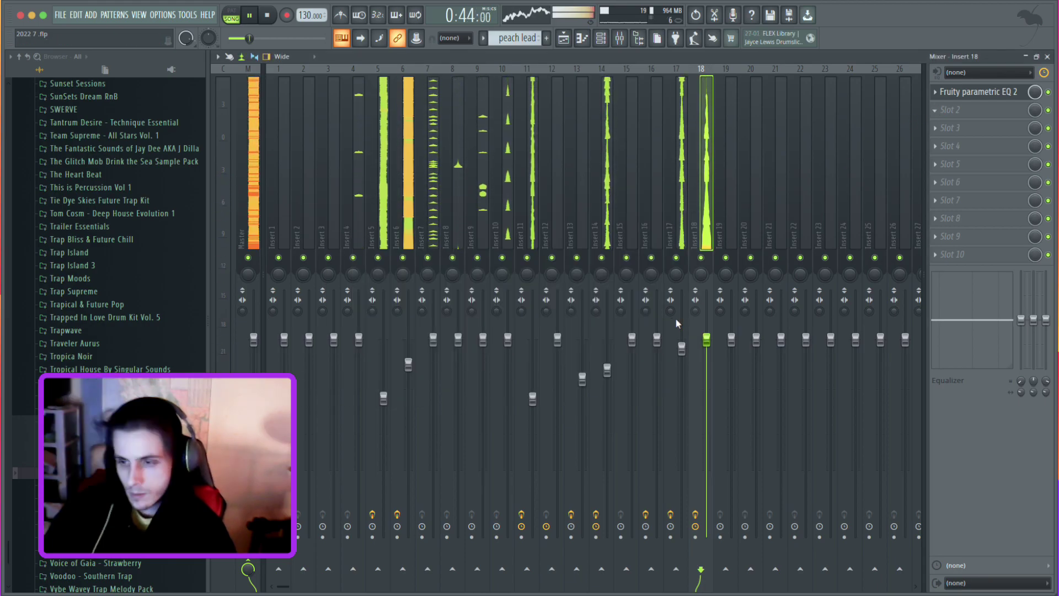
{"action": "left_click", "coordinate": [700, 402]}
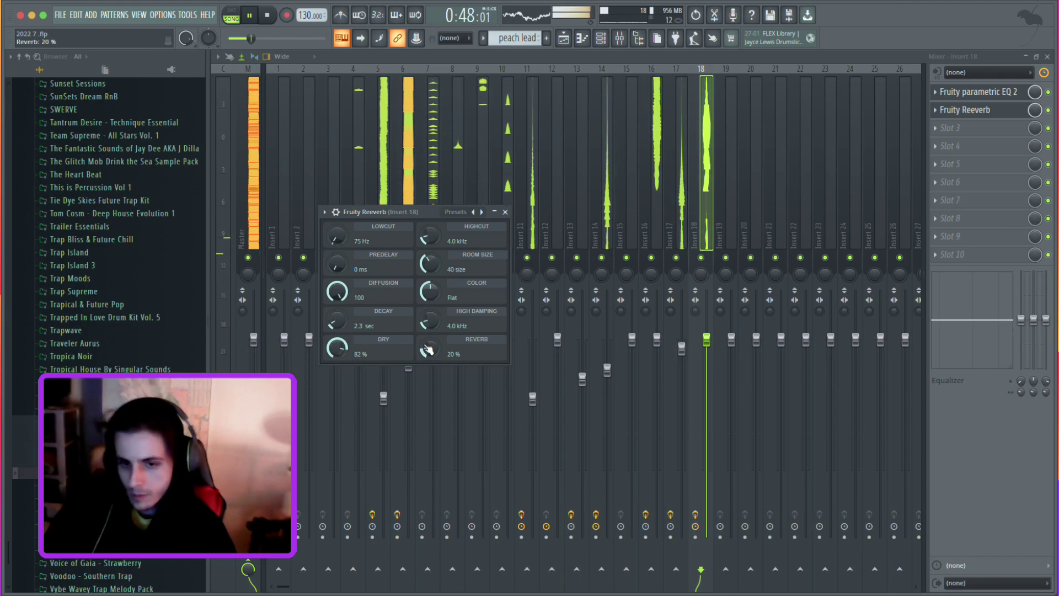
{"action": "left_click_drag", "start_coordinate": [429, 350], "coordinate": [430, 342]}
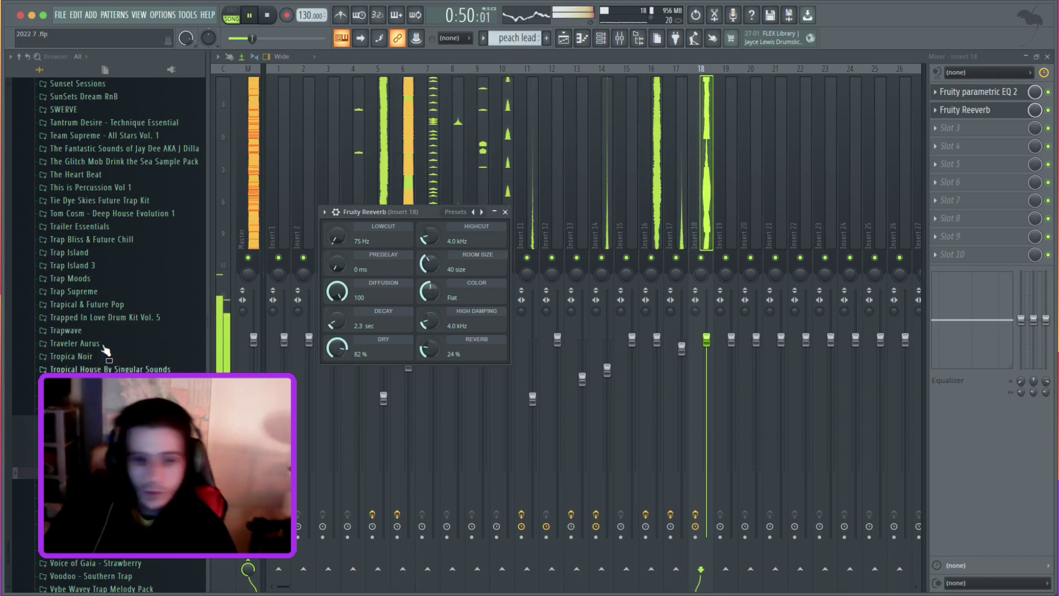
Show the whole arrangement in the playlist and replay it from bar 1.
{"action": "key", "text": "F5"}
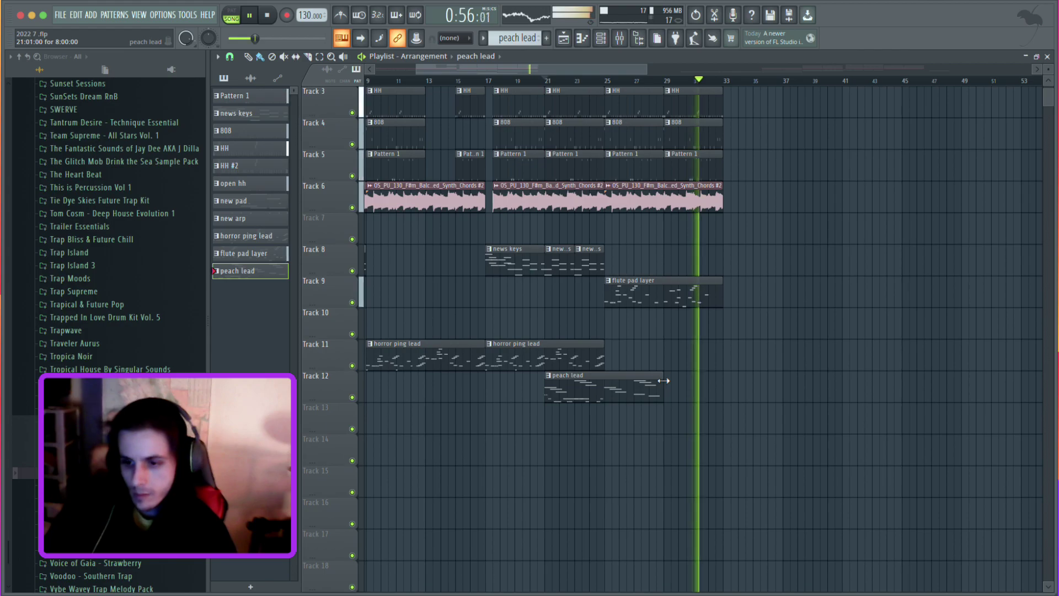
{"action": "scroll", "coordinate": [401, 82], "scroll_direction": "down", "scroll_amount": 5}
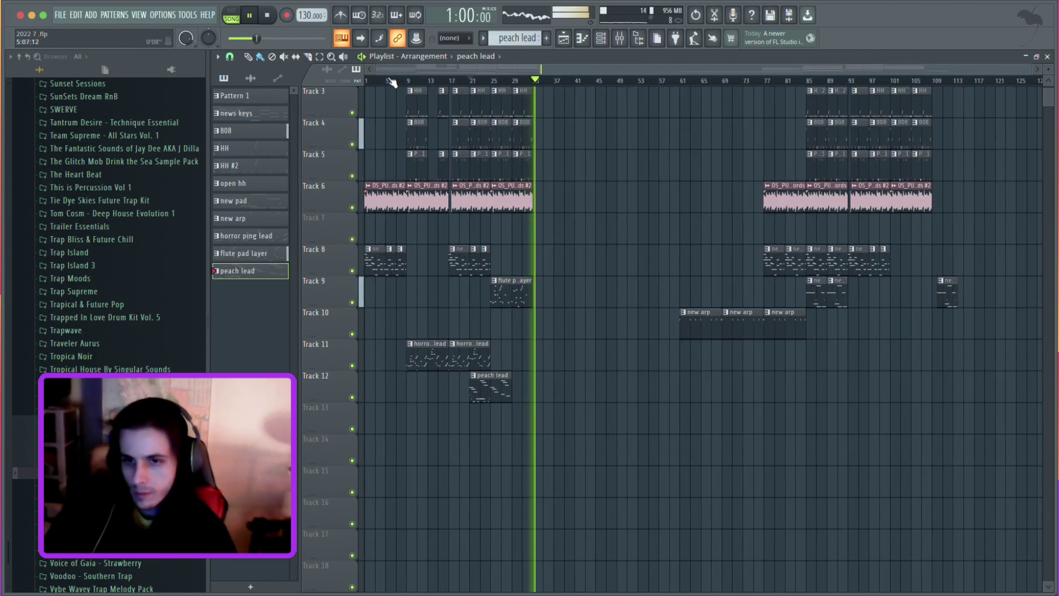
{"action": "left_click", "coordinate": [367, 83]}
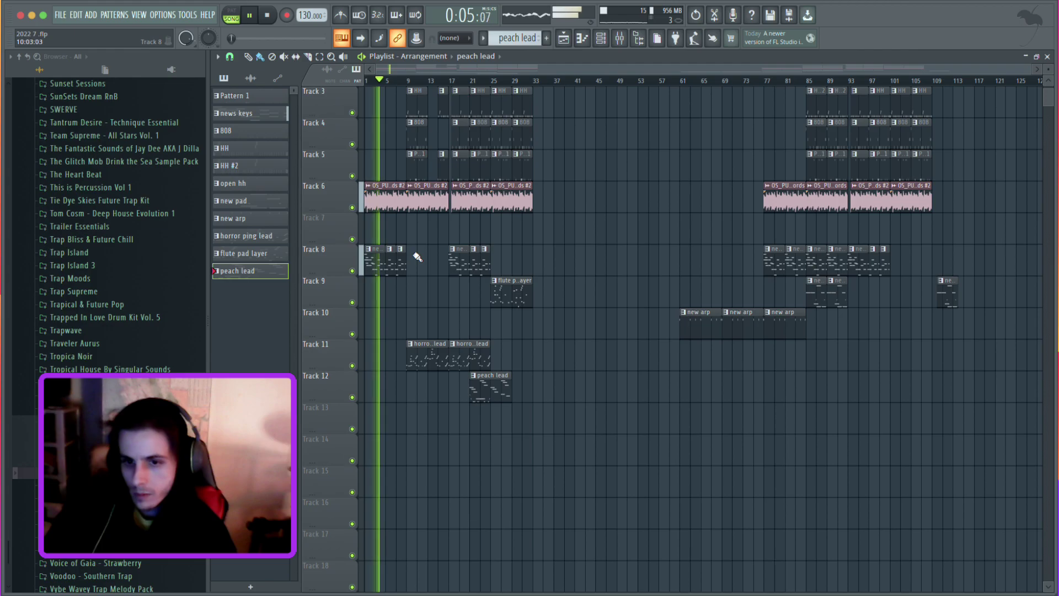
Pick a chord sample from the sample packs, create a new pattern and add the sample as a new channel.
{"action": "scroll", "coordinate": [122, 453], "scroll_direction": "down", "scroll_amount": 3}
{"action": "left_click", "coordinate": [121, 453]}
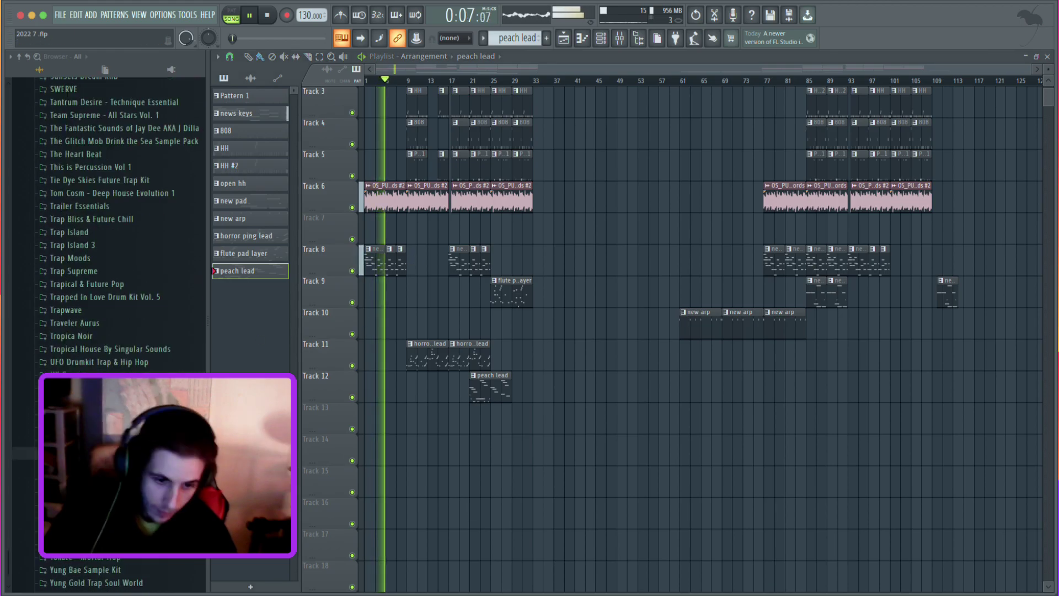
{"action": "left_click", "coordinate": [121, 479]}
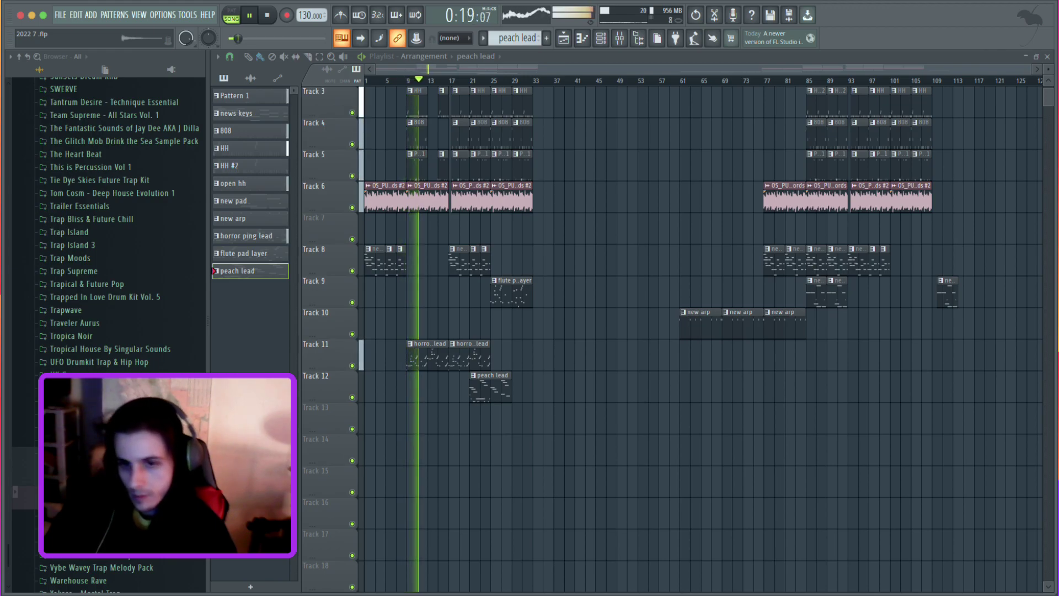
{"action": "left_click", "coordinate": [601, 38]}
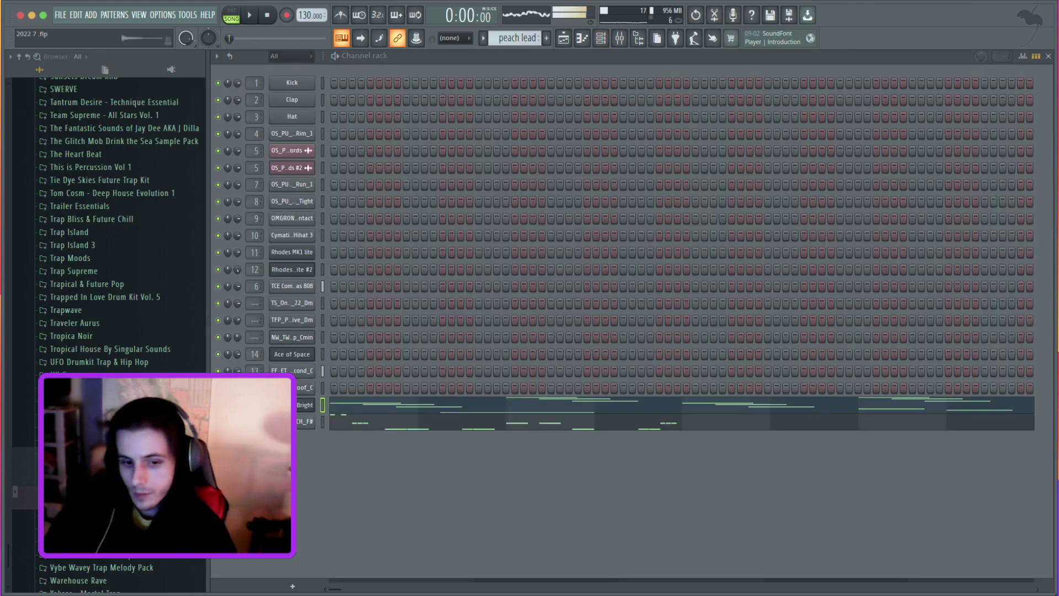
{"action": "left_click", "coordinate": [548, 39]}
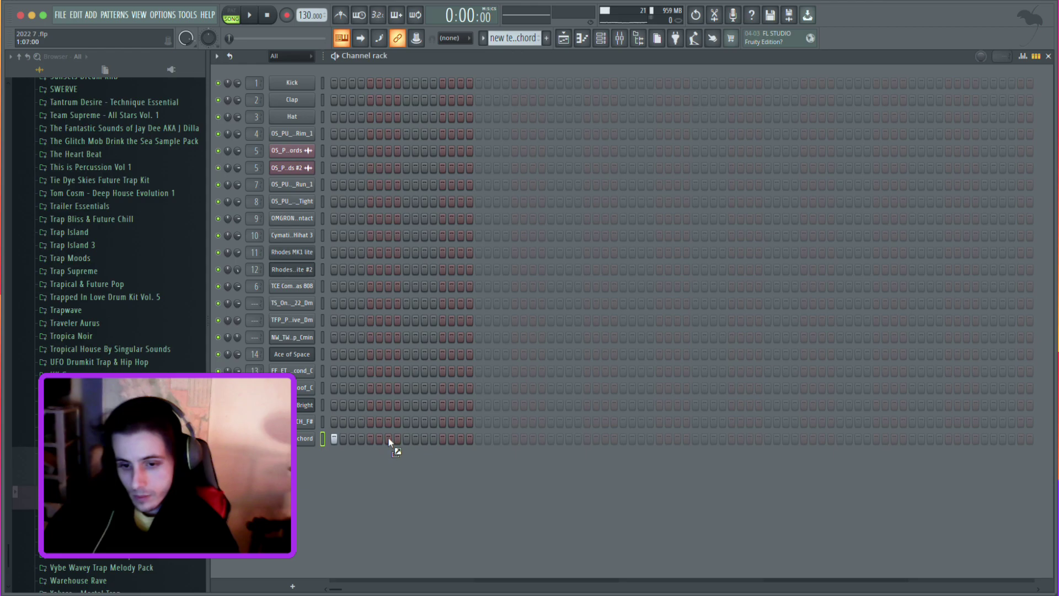
Place the new textured chord pattern on Track 10 from bar 1, spanning eight bars, and open its notes for editing.
{"action": "left_click", "coordinate": [569, 40]}
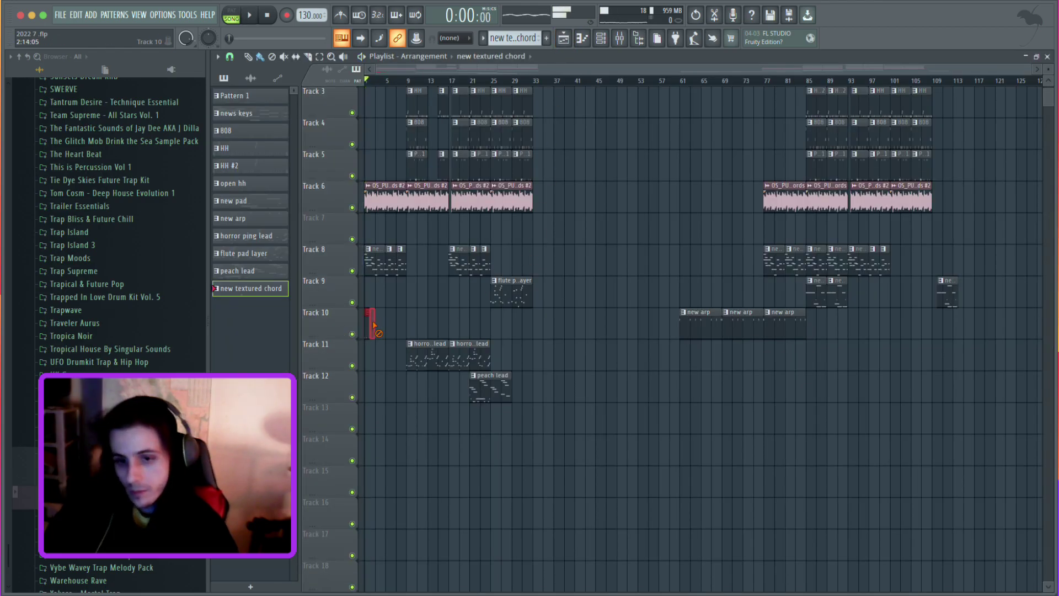
{"action": "left_click_drag", "start_coordinate": [370, 321], "coordinate": [403, 321]}
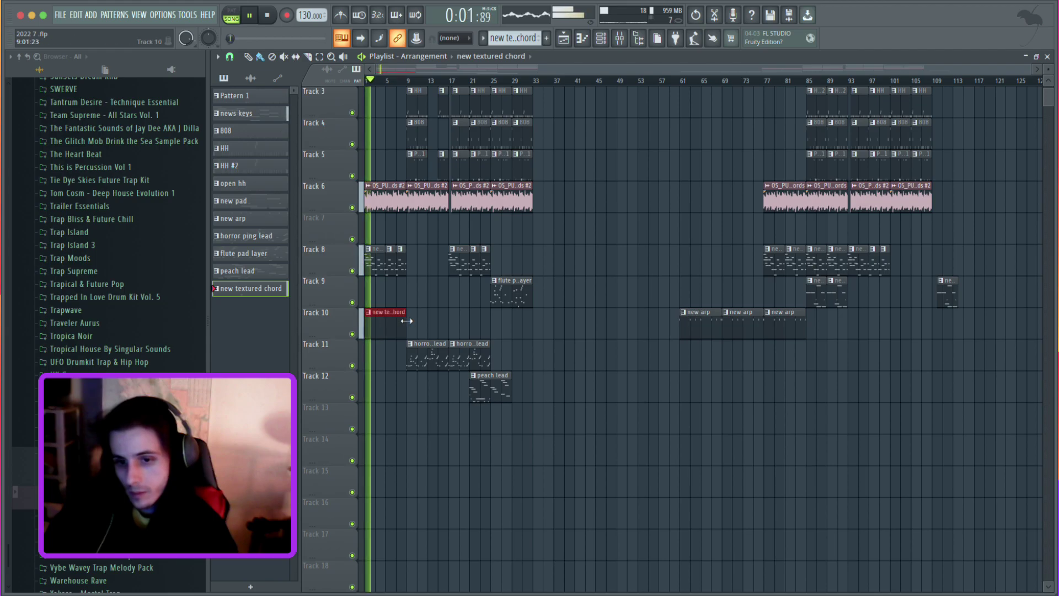
{"action": "double_click", "coordinate": [406, 321]}
{"action": "key", "text": "space"}
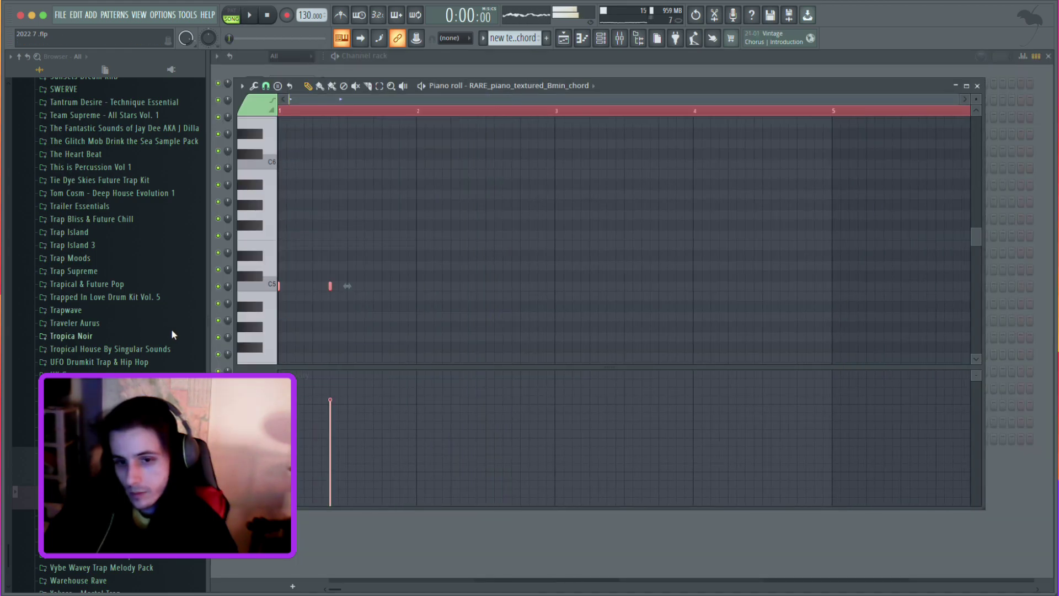
Place two short C5 notes in bar 1 of the textured chord pattern and copy the pair to bar 3.
{"action": "left_click_drag", "start_coordinate": [280, 286], "coordinate": [287, 284]}
{"action": "key", "text": "space"}
{"action": "key", "text": "space"}
{"action": "left_click_drag", "start_coordinate": [582, 276], "coordinate": [555, 287]}
{"action": "scroll", "coordinate": [544, 301], "scroll_direction": "down", "scroll_amount": 1}
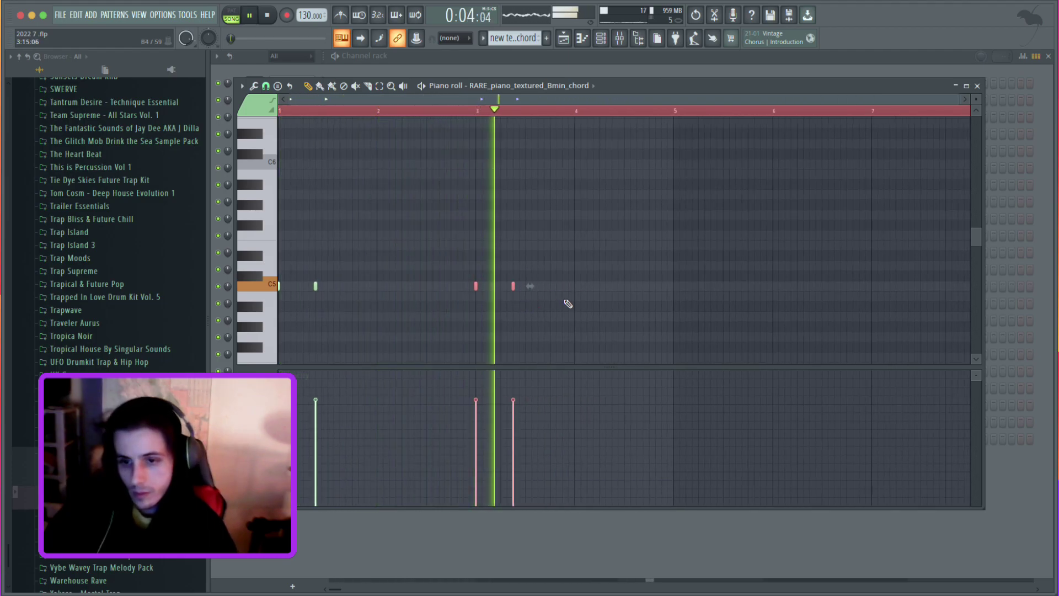
Add a short G5 note in the middle of bar 4 and raise its velocity to about 82%.
{"action": "left_click", "coordinate": [629, 213]}
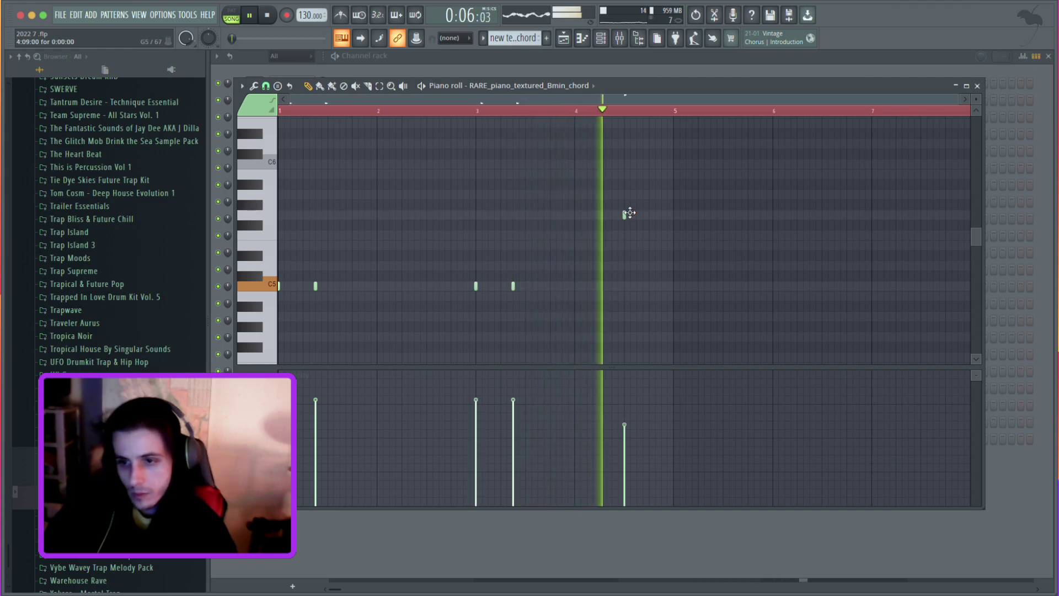
{"action": "key", "text": "space"}
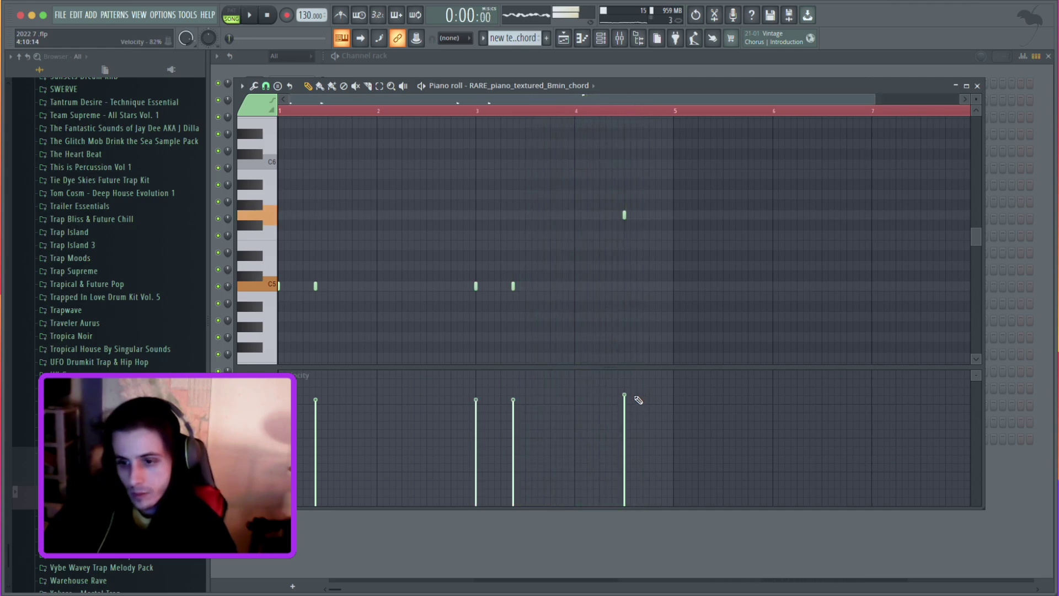
{"action": "key", "text": "space"}
Try an extra G5 note in the middle of bar 2, and remove it again.
{"action": "scroll", "coordinate": [381, 222], "scroll_direction": "down", "scroll_amount": 1}
{"action": "left_click", "coordinate": [410, 215]}
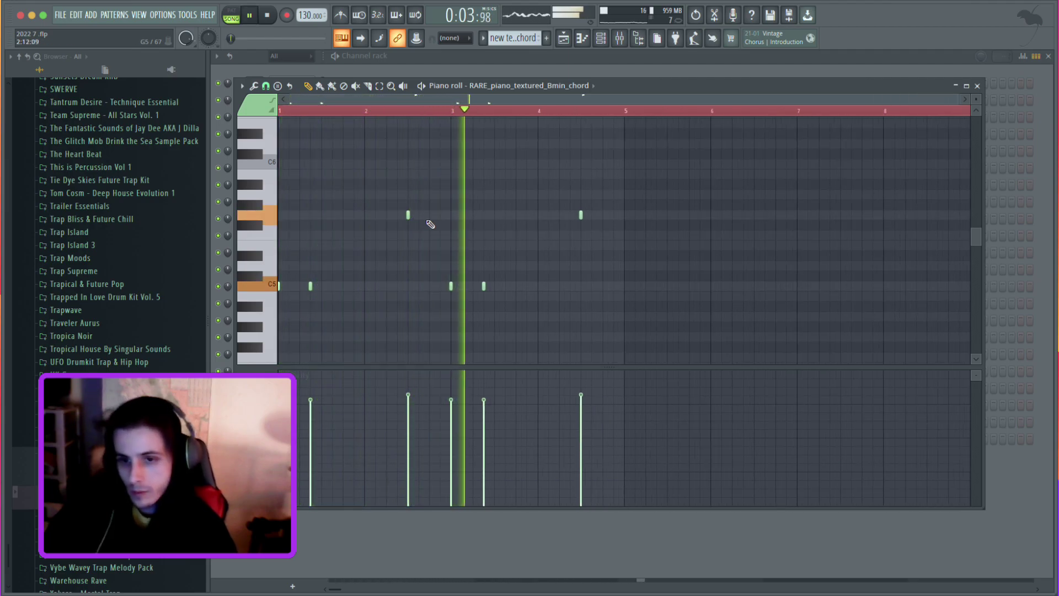
{"action": "right_click", "coordinate": [409, 215]}
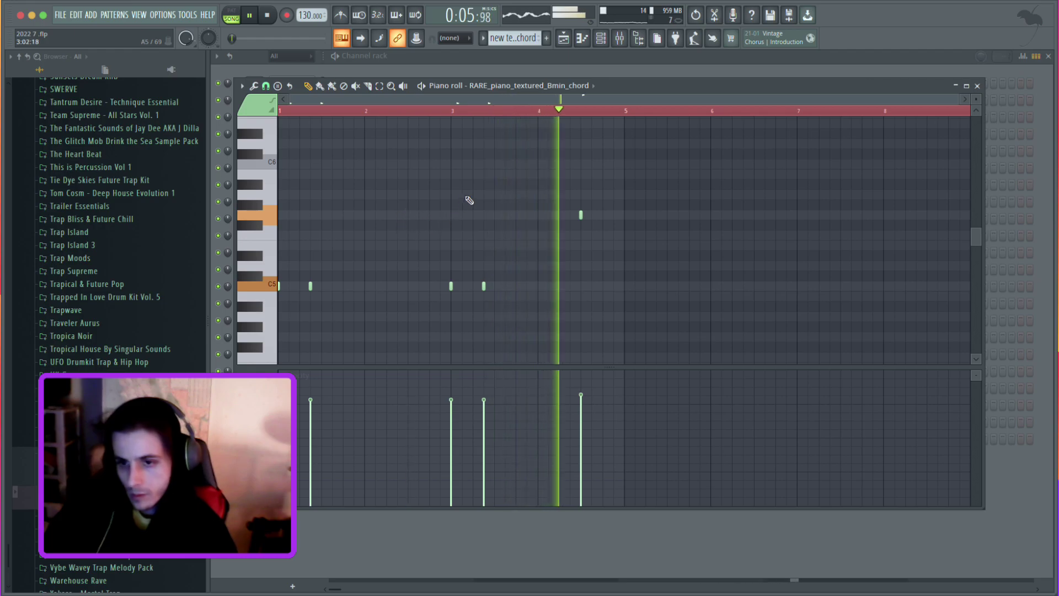
Select the notes of bars 1 to 4 and duplicate them into bars 5 to 8 of the pattern.
{"action": "key", "text": "space"}
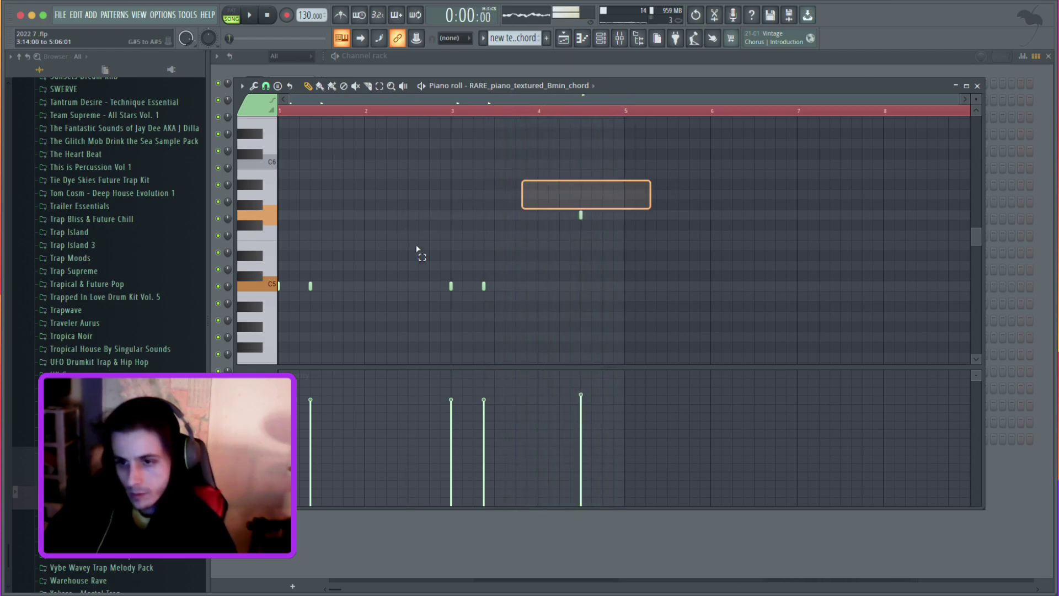
{"action": "left_click_drag", "start_coordinate": [283, 288], "coordinate": [627, 288]}
{"action": "key", "text": "space"}
{"action": "scroll", "coordinate": [627, 288], "scroll_direction": "up", "scroll_amount": 5}
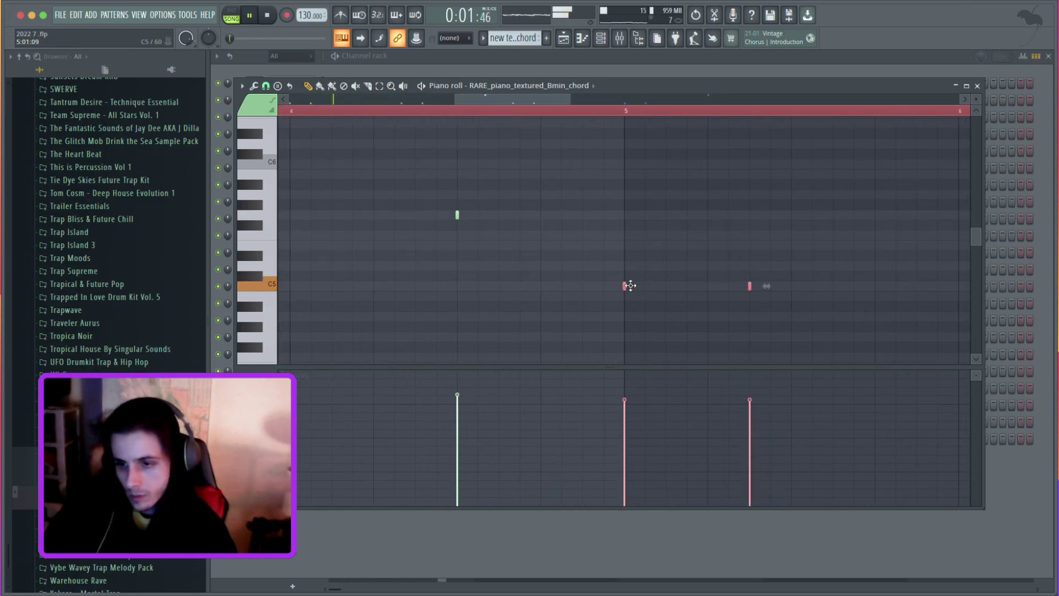
{"action": "scroll", "coordinate": [588, 256], "scroll_direction": "down", "scroll_amount": 5}
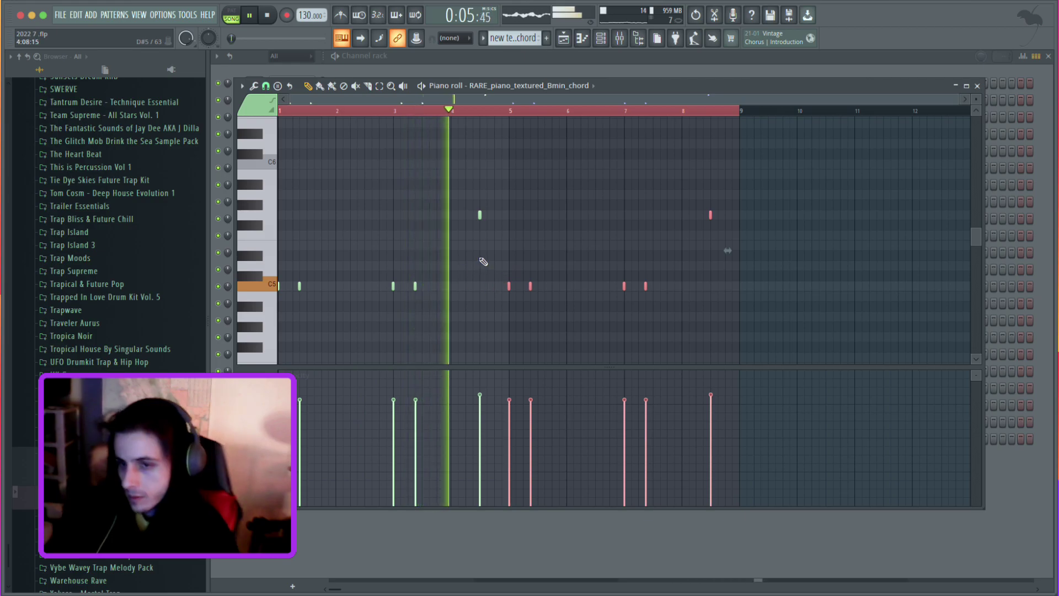
{"action": "left_click", "coordinate": [517, 258], "text": "ctrl"}
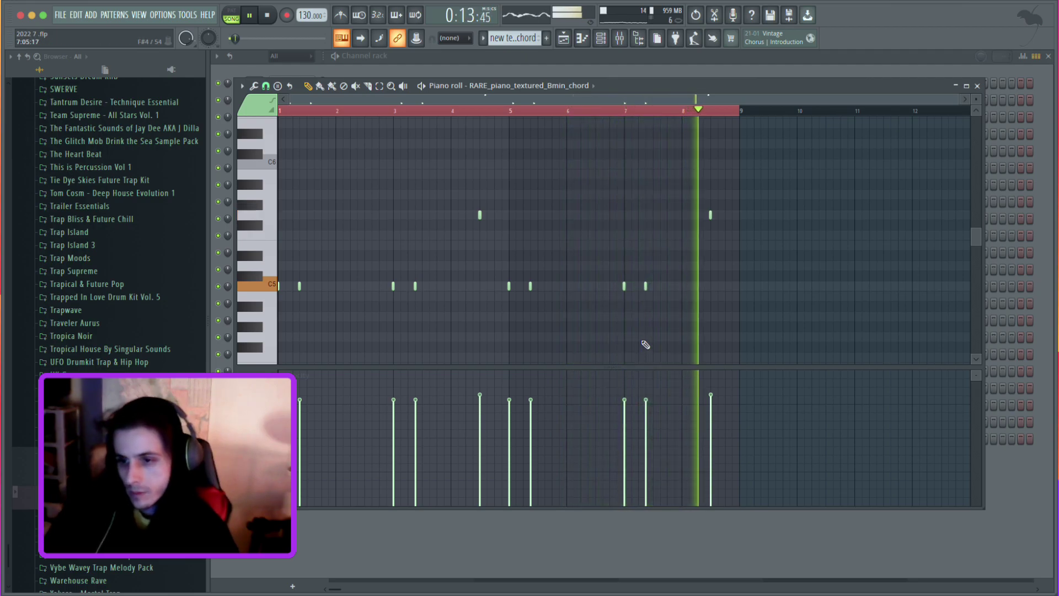
Shorten the textured chord clip on Track 10 to four bars and fill bars 5 to 8 of Track 8 with one news keys clip.
{"action": "left_click", "coordinate": [565, 38]}
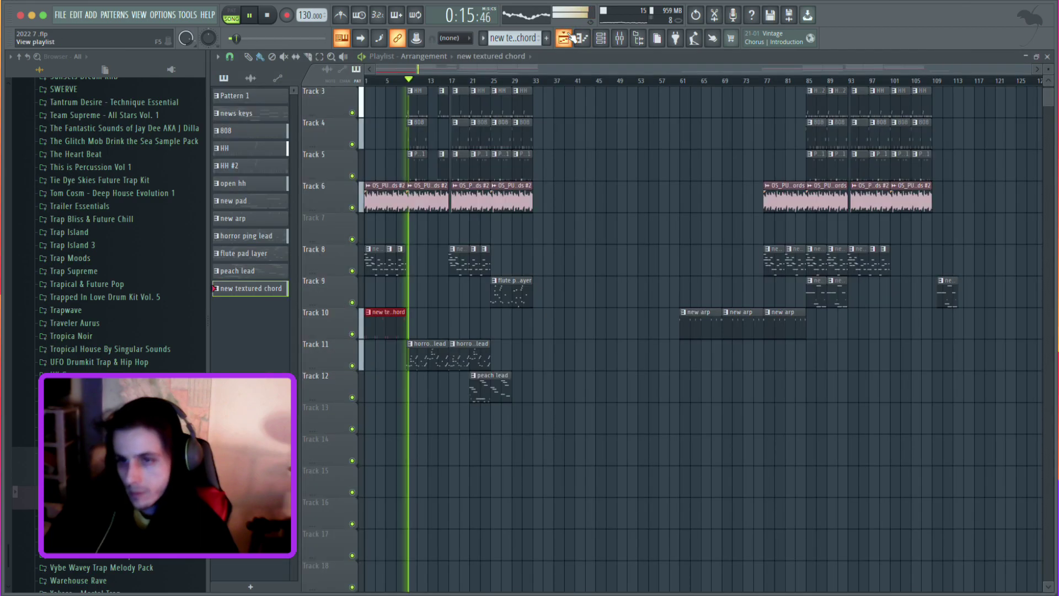
{"action": "key", "text": "space"}
{"action": "key", "text": "space"}
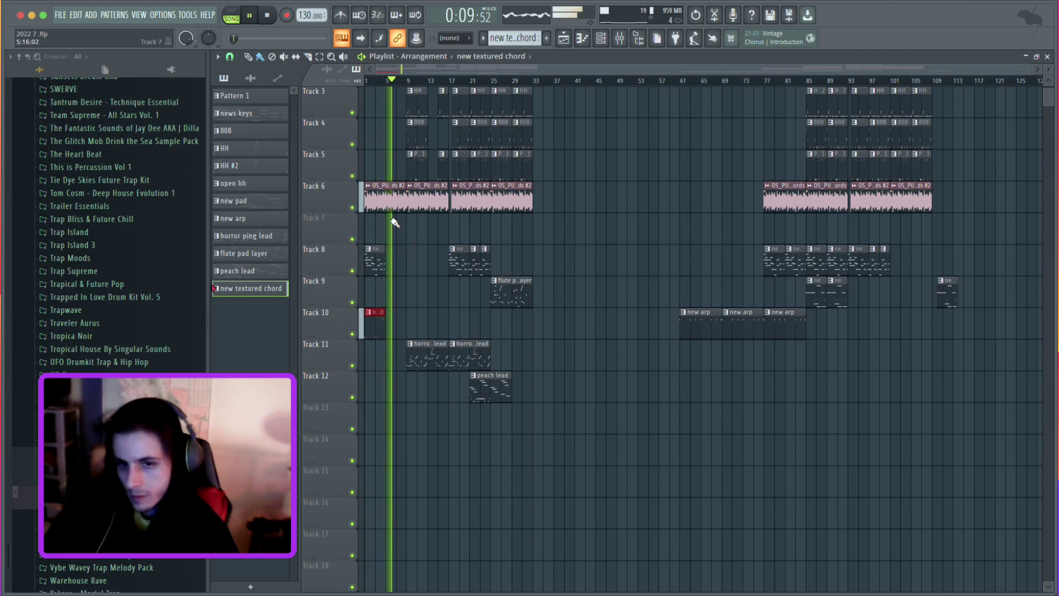
{"action": "left_click", "coordinate": [379, 250]}
{"action": "left_click", "coordinate": [391, 253]}
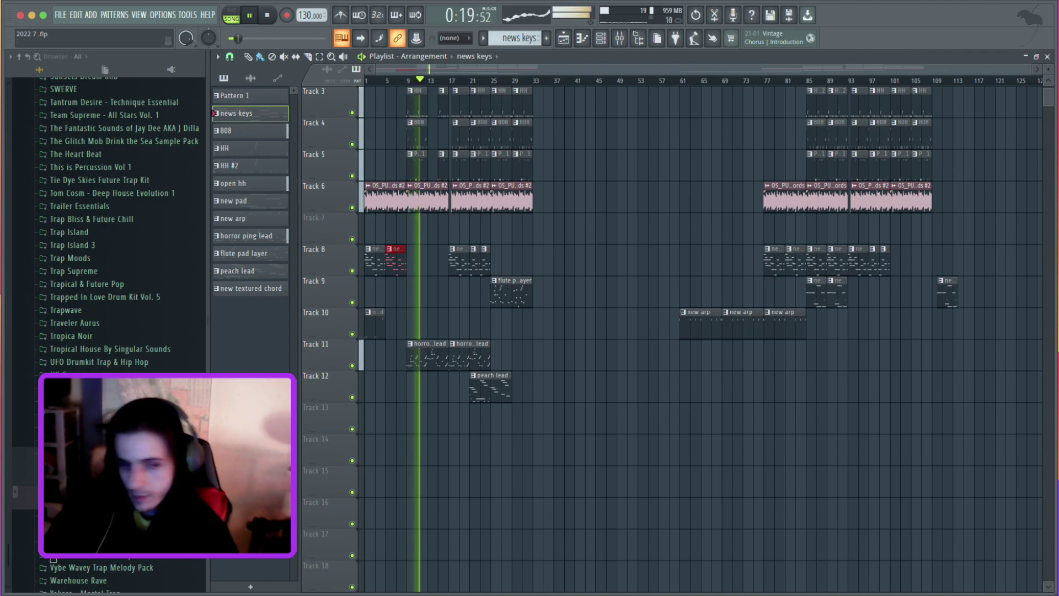
Browse the sample packs for another sound while the arrangement plays.
{"action": "scroll", "coordinate": [111, 221], "scroll_direction": "down", "scroll_amount": 2}
{"action": "scroll", "coordinate": [110, 221], "scroll_direction": "down", "scroll_amount": 4}
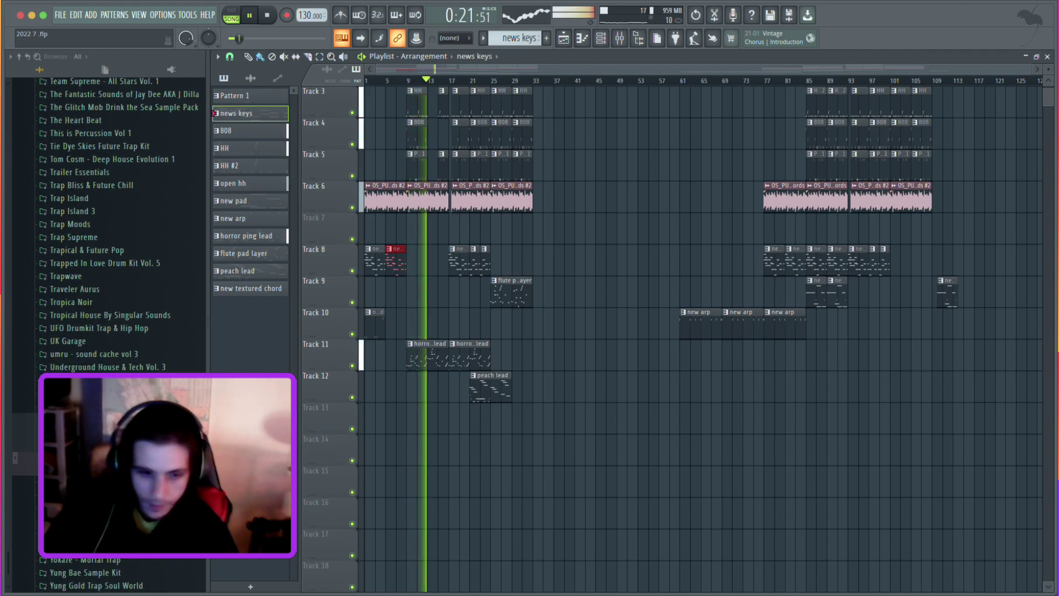
{"action": "scroll", "coordinate": [108, 221], "scroll_direction": "up", "scroll_amount": 2}
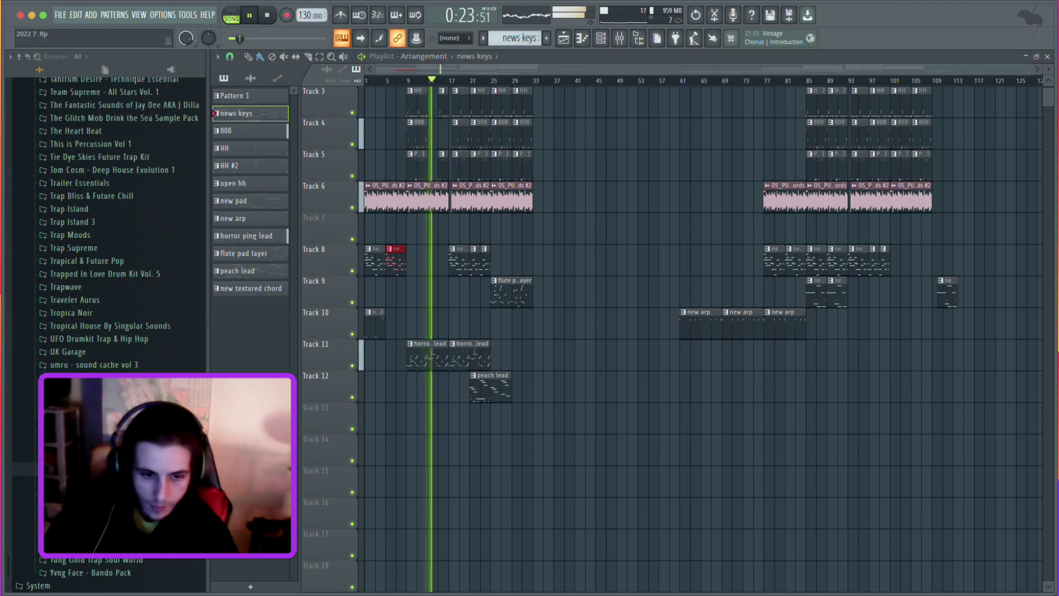
{"action": "left_click", "coordinate": [89, 469]}
{"action": "left_click", "coordinate": [88, 482]}
{"action": "left_click", "coordinate": [88, 495]}
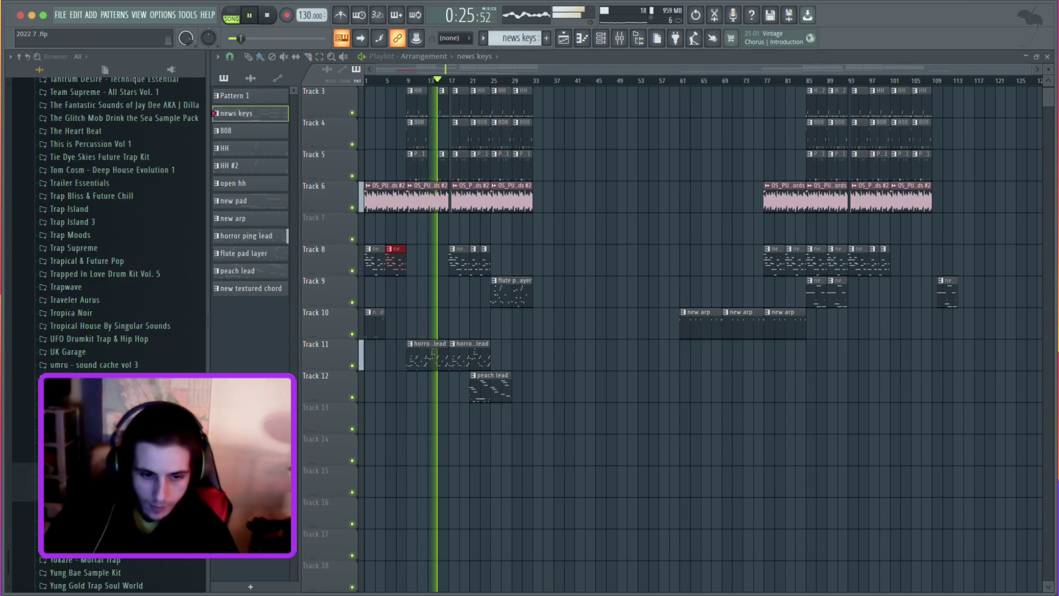
{"action": "left_click", "coordinate": [89, 508]}
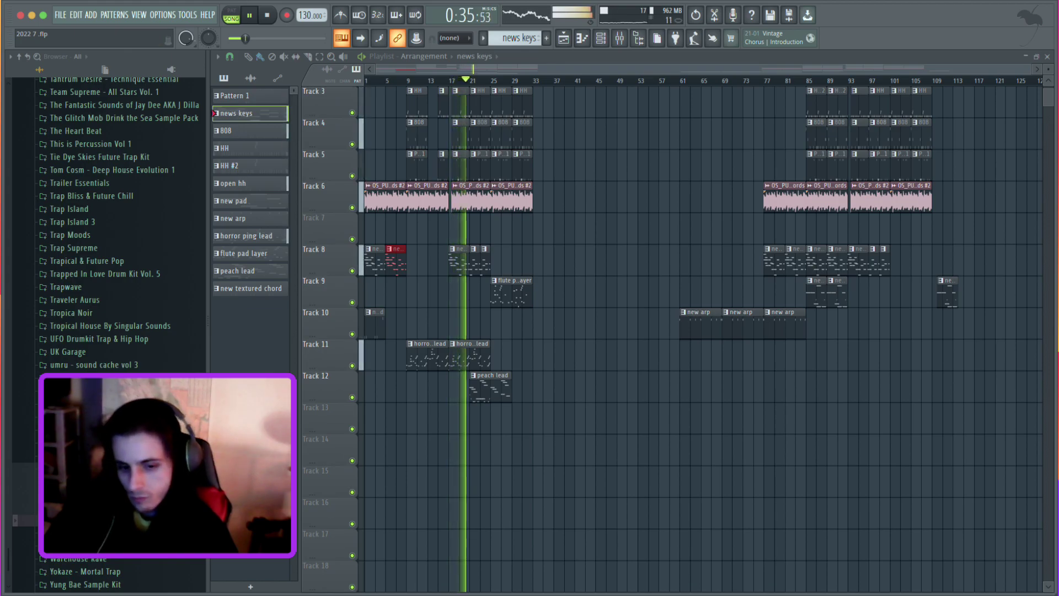
{"action": "left_click", "coordinate": [82, 507]}
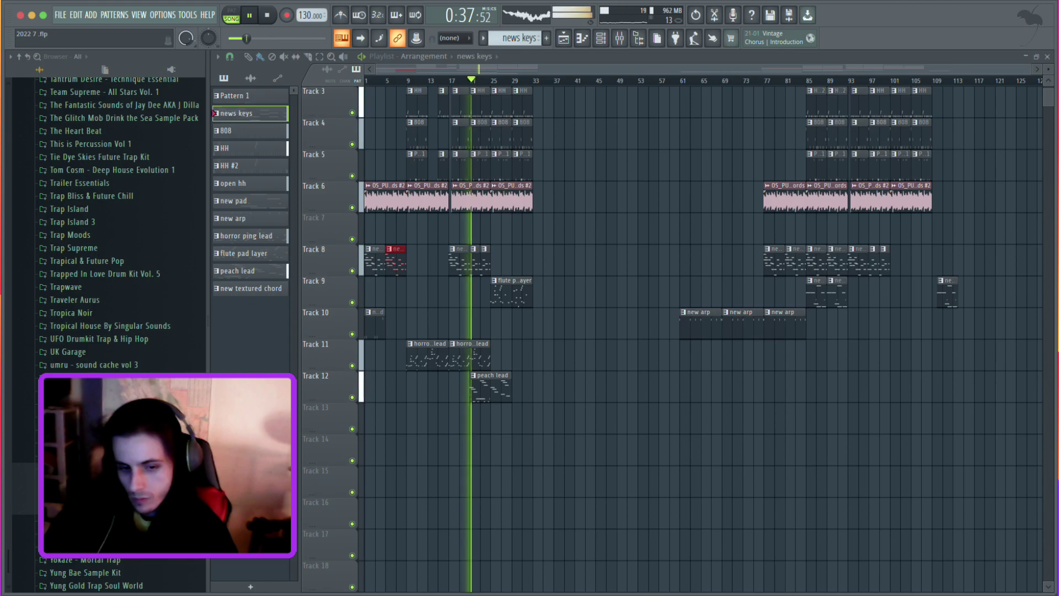
{"action": "left_click", "coordinate": [83, 520]}
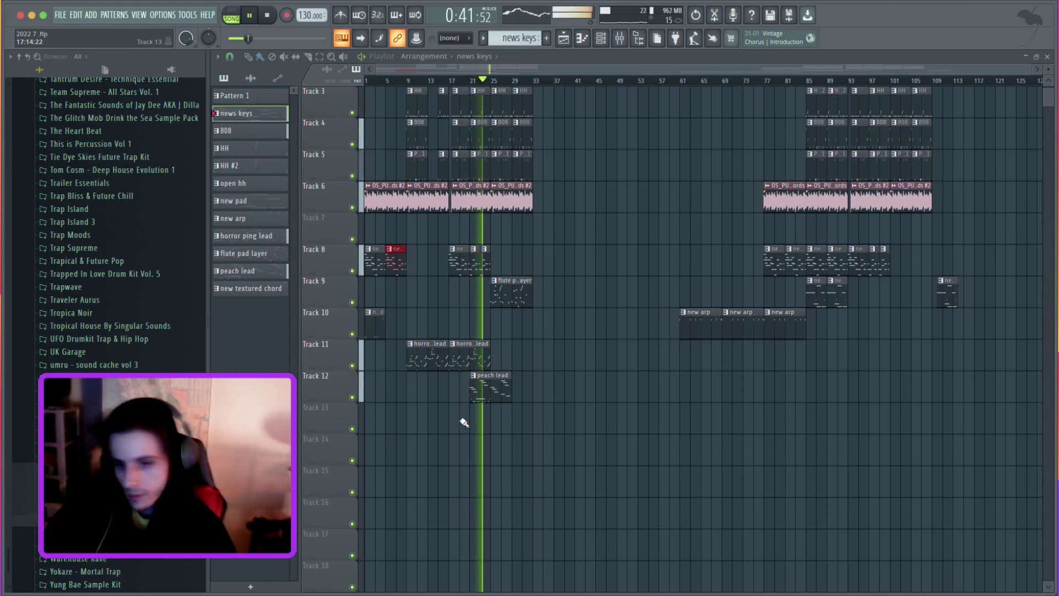
Open the peach lead's notes and lower the velocity of the A6, F#6 and C#6 notes in bars 3 and 4 to about 52%.
{"action": "double_click", "coordinate": [484, 396]}
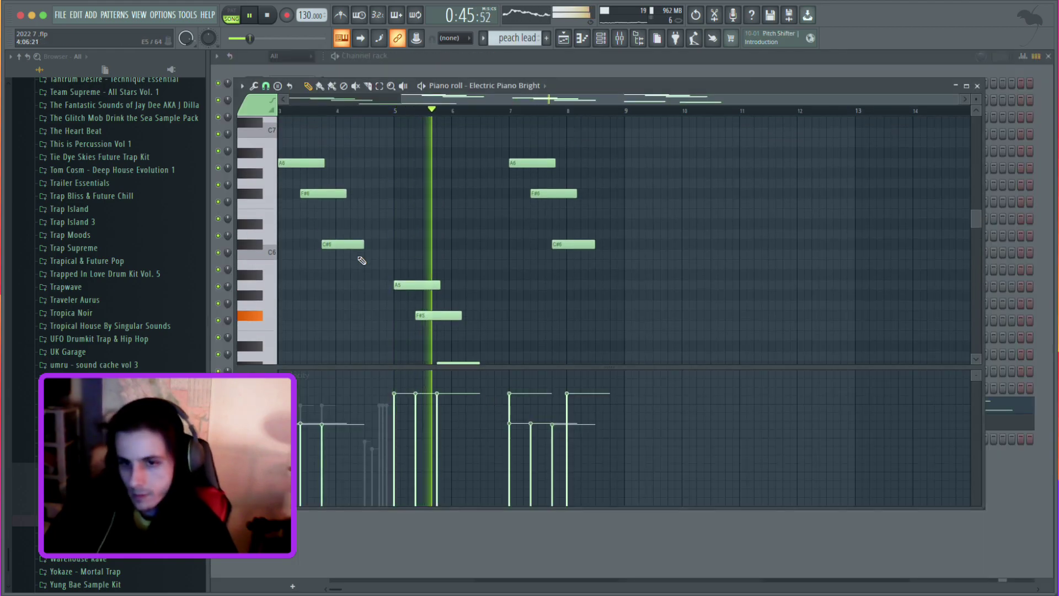
{"action": "scroll", "coordinate": [361, 261], "scroll_direction": "left", "scroll_amount": 4}
{"action": "left_click_drag", "start_coordinate": [499, 147], "coordinate": [433, 244]}
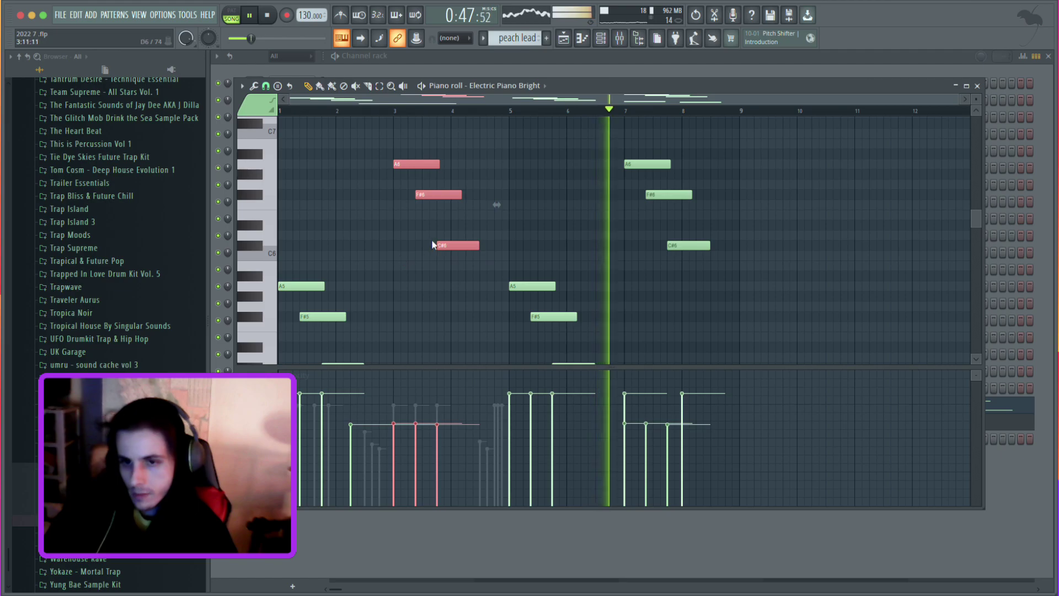
{"action": "left_click_drag", "start_coordinate": [405, 426], "coordinate": [447, 439]}
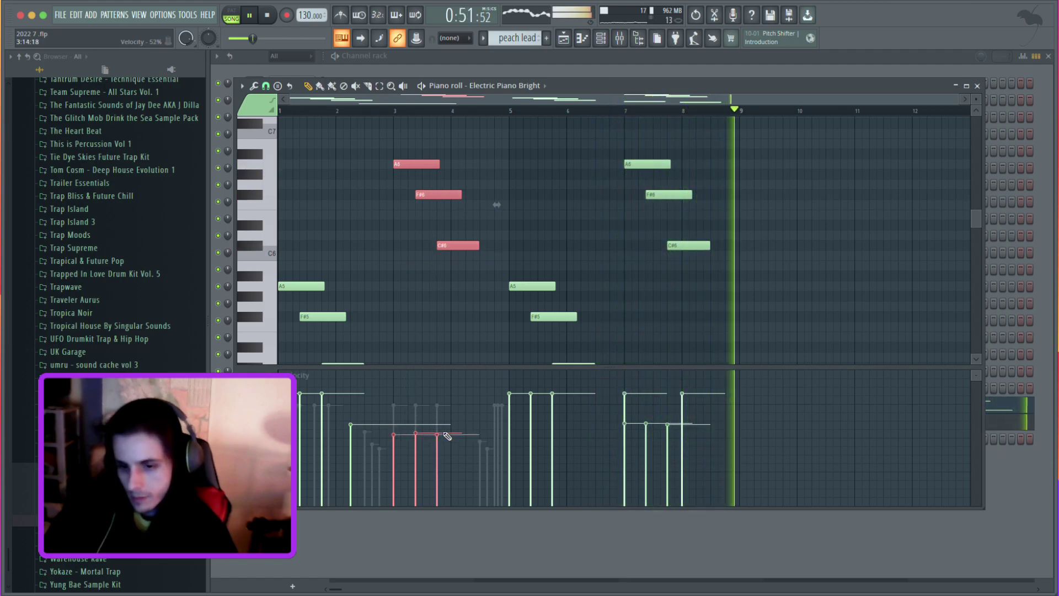
{"action": "scroll", "coordinate": [431, 287], "scroll_direction": "down", "scroll_amount": 6}
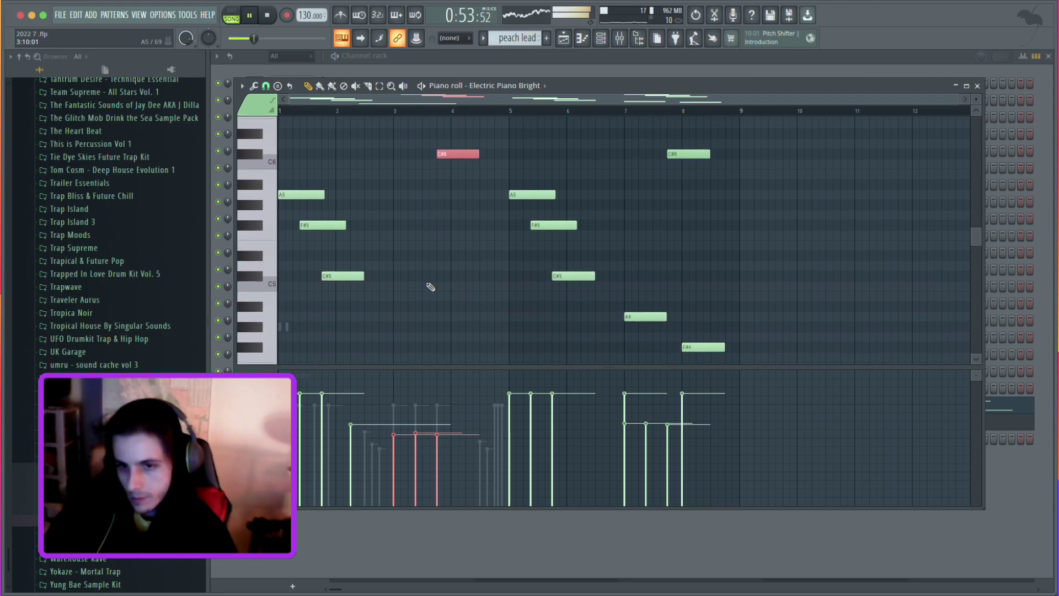
{"action": "scroll", "coordinate": [430, 287], "scroll_direction": "up", "scroll_amount": 6}
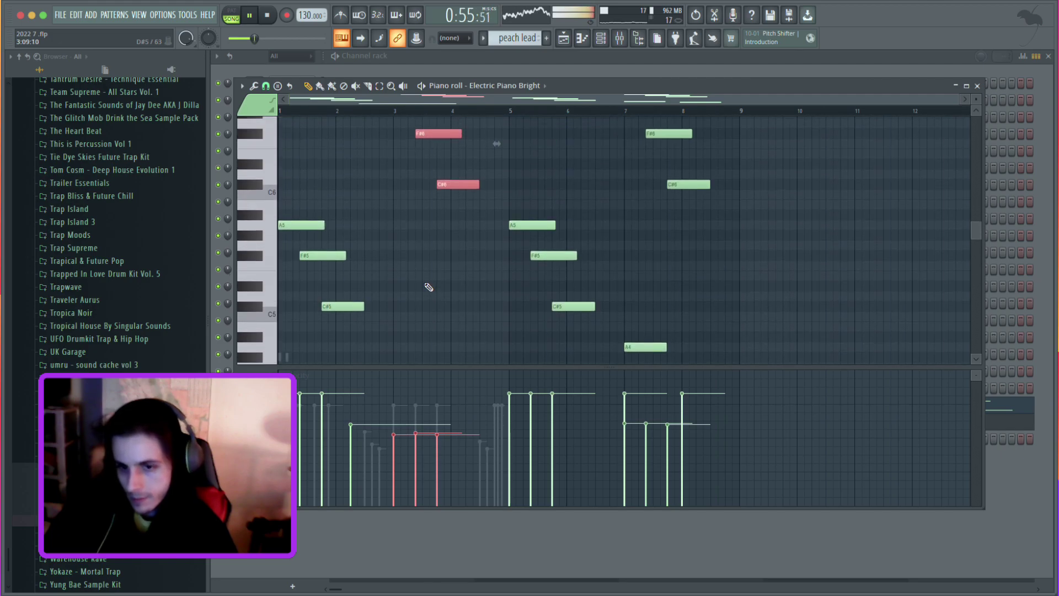
Return to the playlist and replay the arrangement from around bar 10 and again from near the start.
{"action": "left_click", "coordinate": [563, 38]}
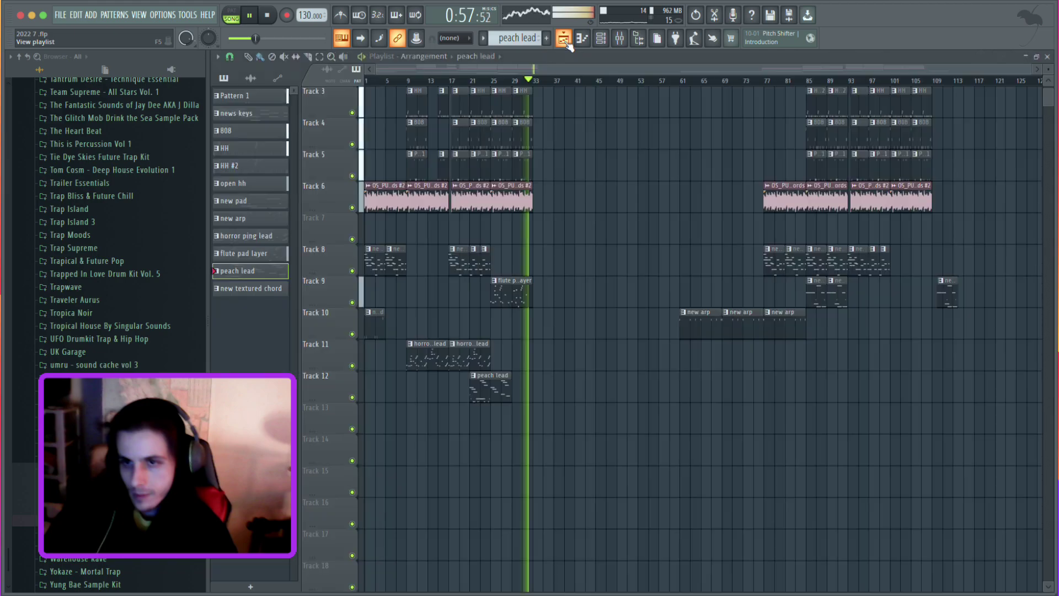
{"action": "left_click", "coordinate": [415, 81]}
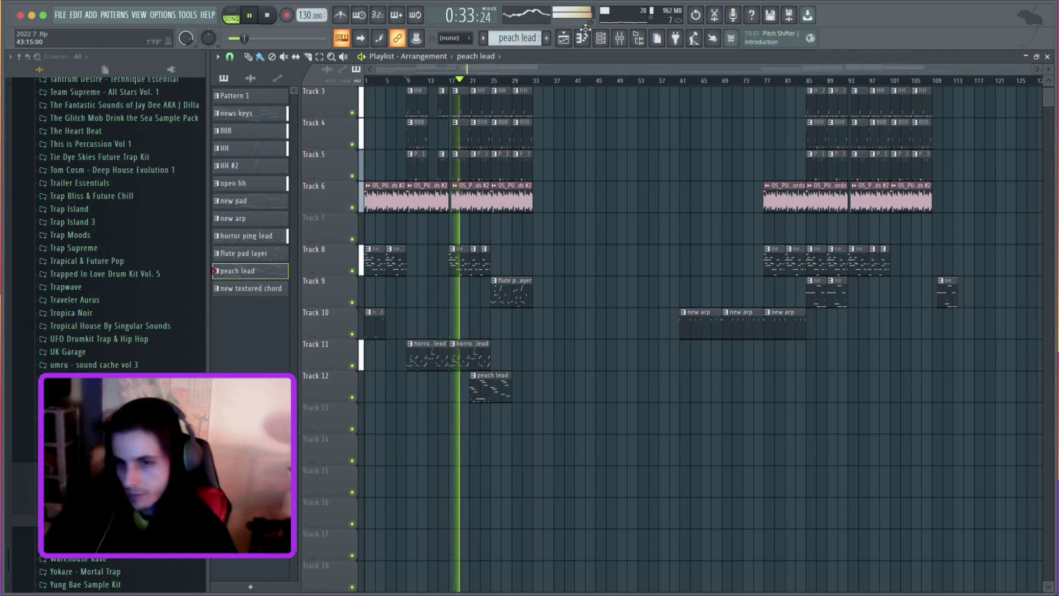
{"action": "key", "text": "space"}
{"action": "key", "text": "space"}
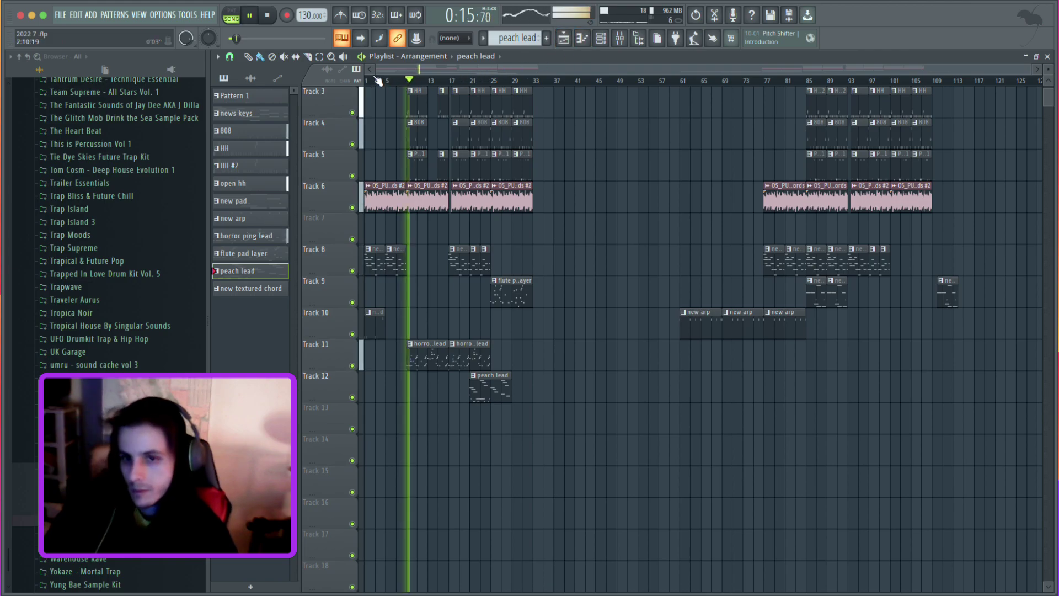
{"action": "left_click", "coordinate": [372, 81]}
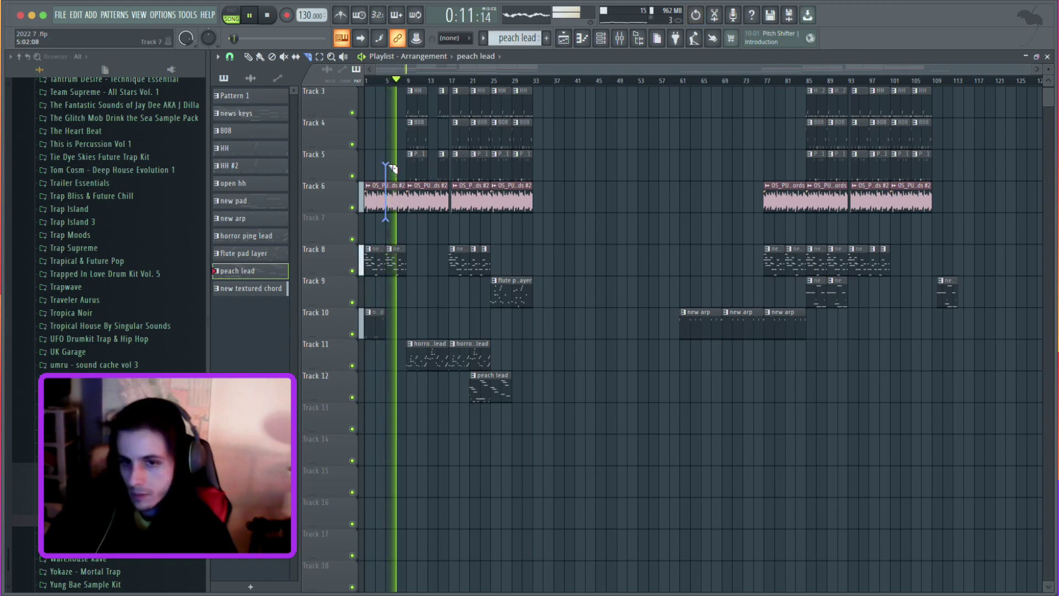
Slice the opening synth chords clip on Track 6 at bar 5, move the second piece to bar 49 and place a copy on Track 7.
{"action": "key", "text": "space"}
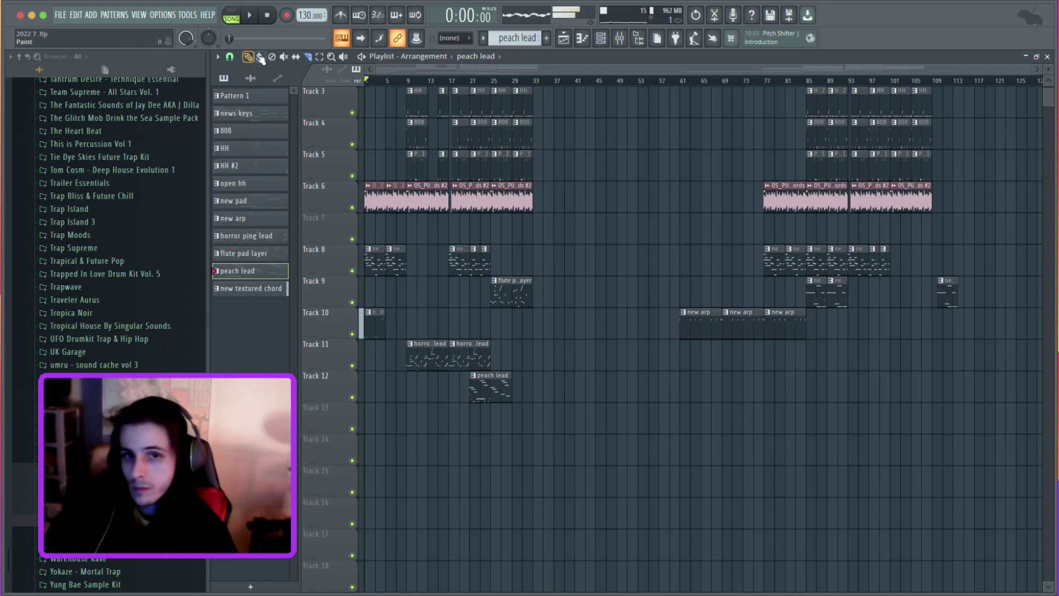
{"action": "left_click_drag", "start_coordinate": [391, 177], "coordinate": [634, 172]}
{"action": "left_click", "coordinate": [393, 205]}
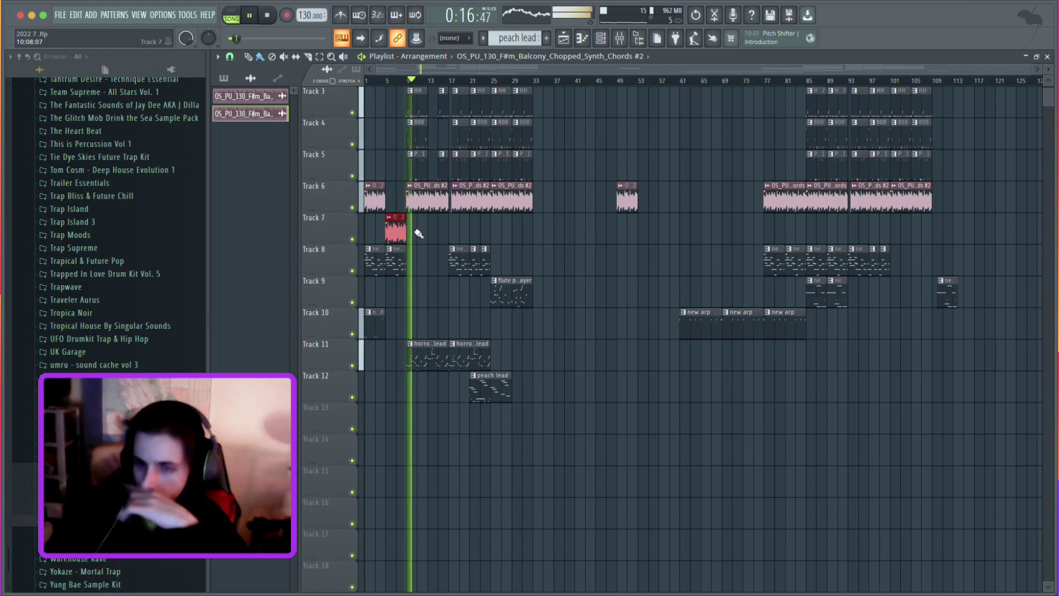
Remove the synth chords copy from Track 7 and repeat the new textured chord clip on Track 10 at bar 5.
{"action": "scroll", "coordinate": [398, 229], "scroll_direction": "up", "scroll_amount": 1}
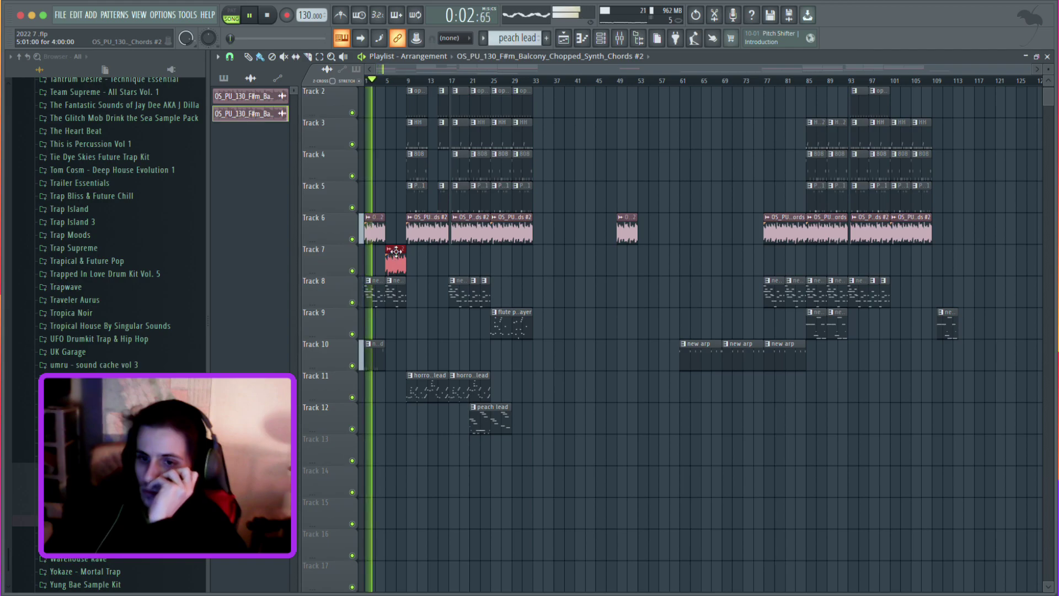
{"action": "left_click", "coordinate": [377, 347]}
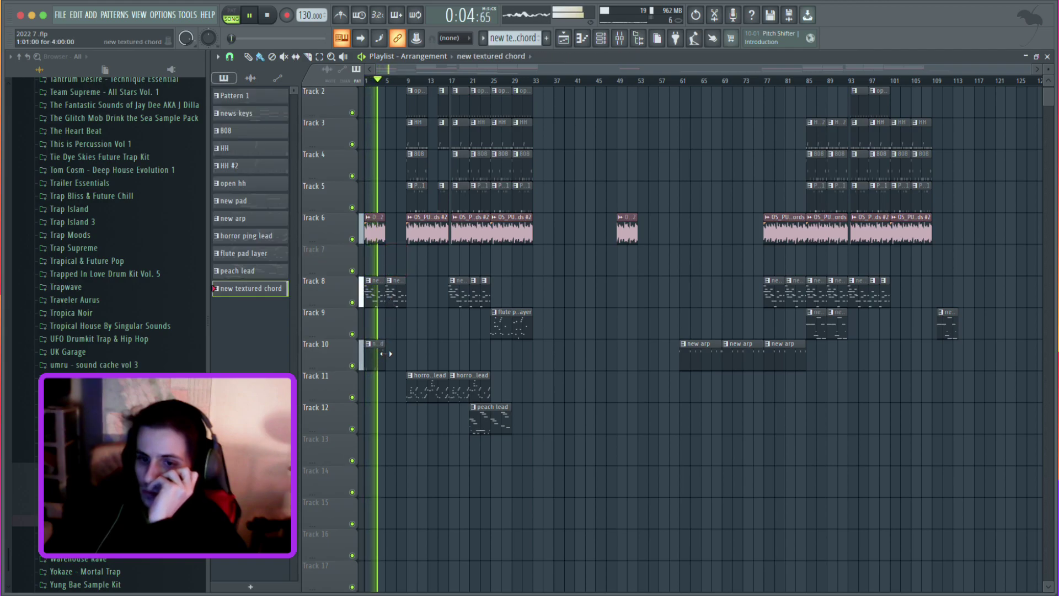
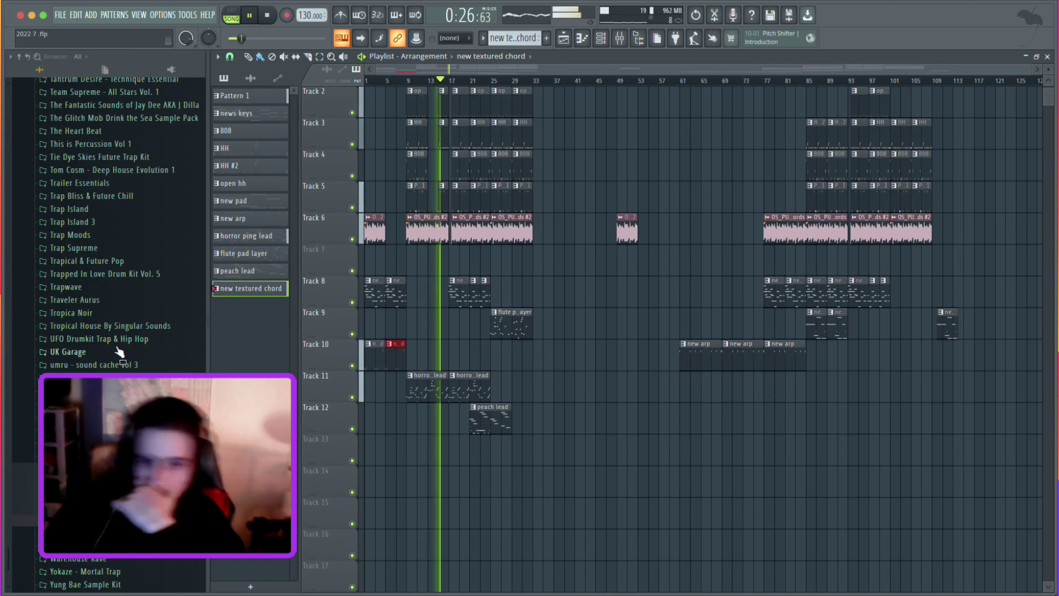
Create a pattern named "uk garag e organ" and load the UK Garage pack's organ one-shot in F as a new channel.
{"action": "left_click", "coordinate": [97, 352]}
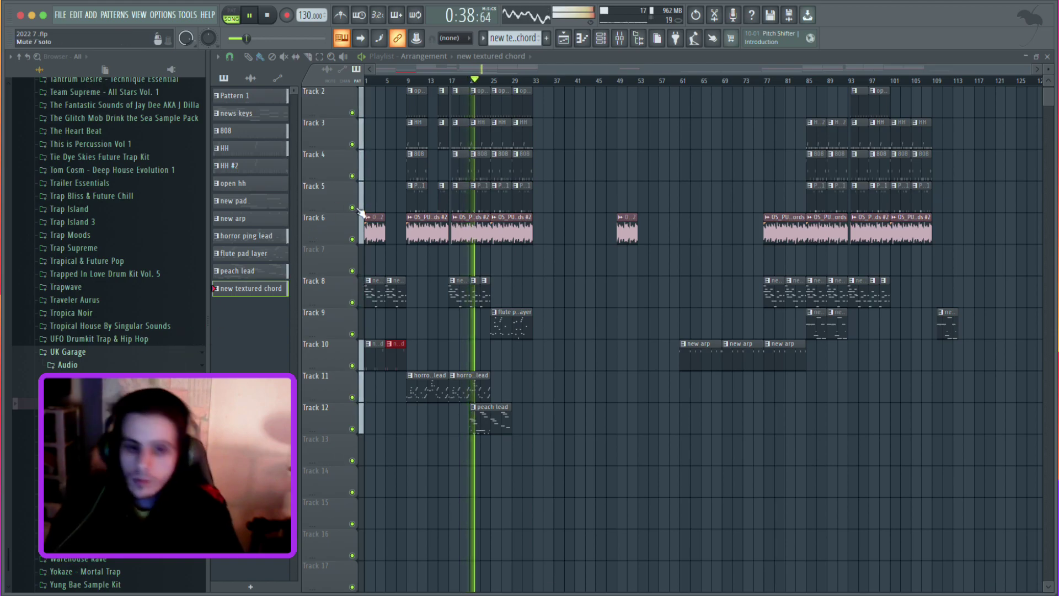
{"action": "left_click", "coordinate": [546, 38]}
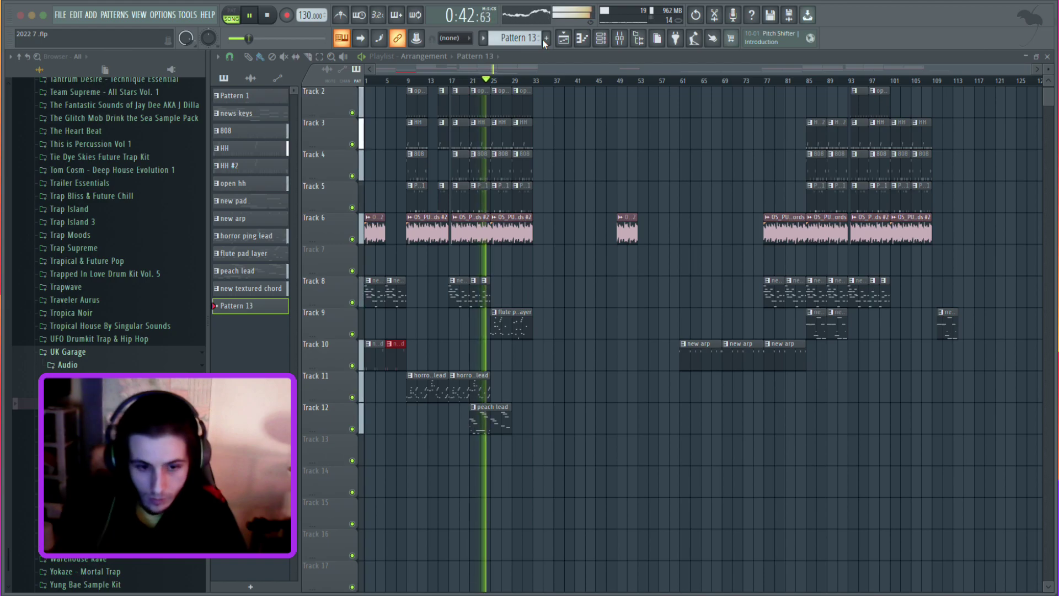
{"action": "type", "text": "uk garag e organ"}
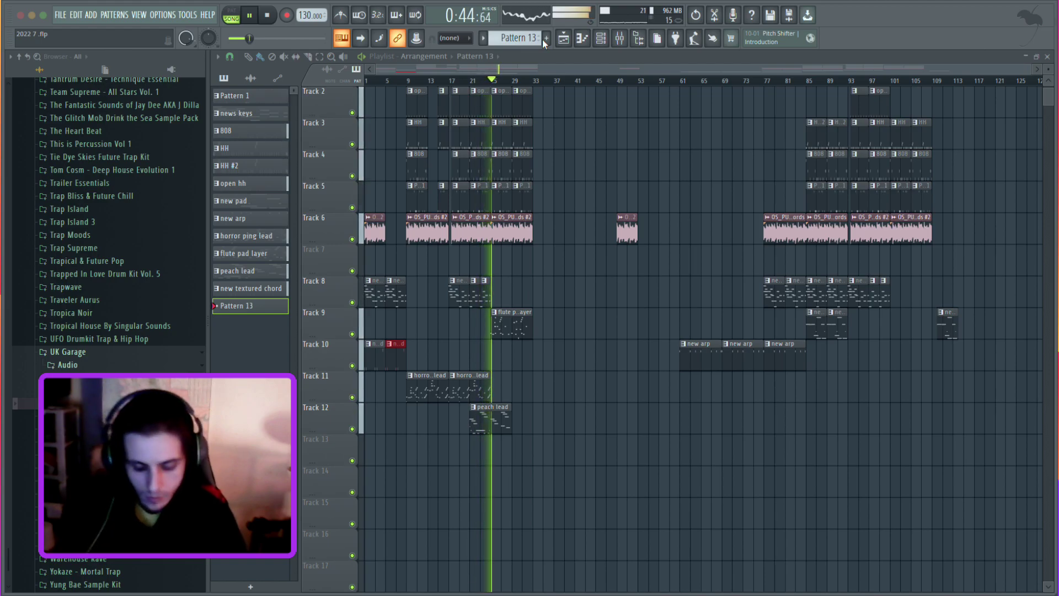
{"action": "key", "text": "Return"}
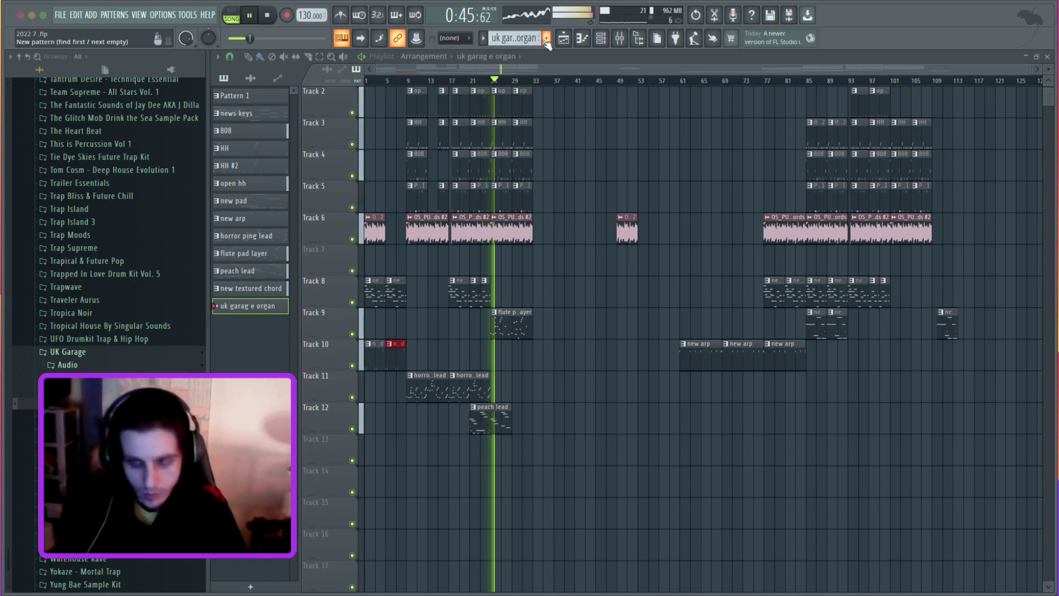
{"action": "left_click", "coordinate": [601, 38]}
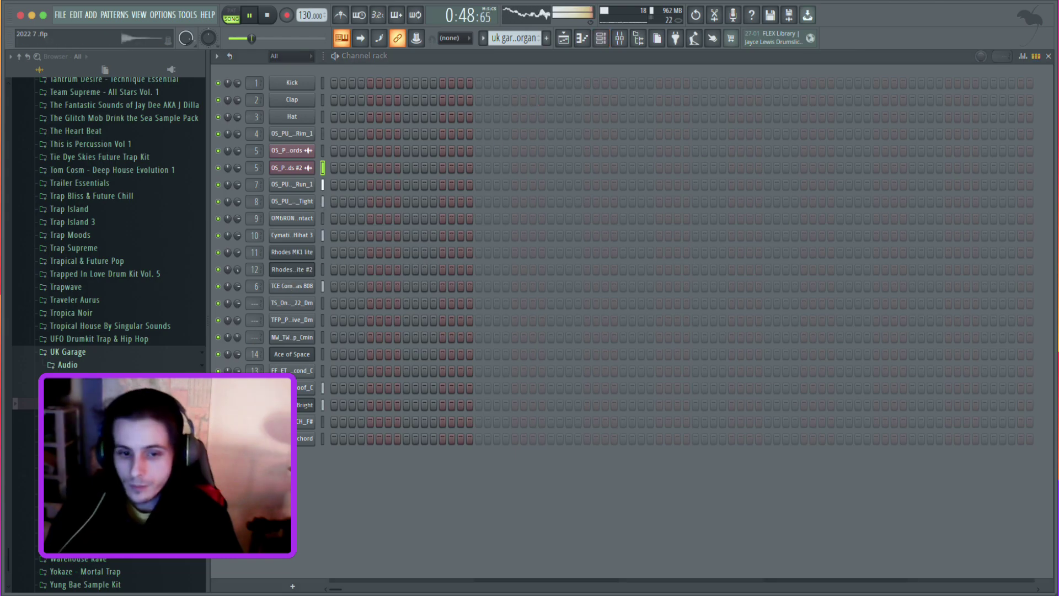
{"action": "left_click_drag", "start_coordinate": [304, 460], "coordinate": [303, 456]}
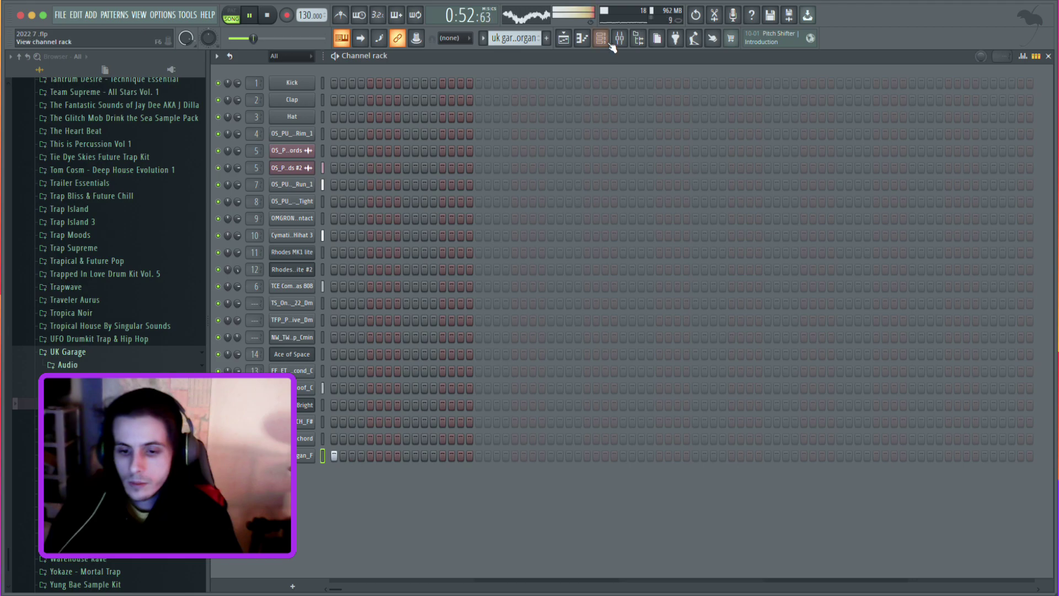
Place the organ pattern on Track 13 at bar 9 of the playlist and open the organ's notes.
{"action": "left_click", "coordinate": [563, 38]}
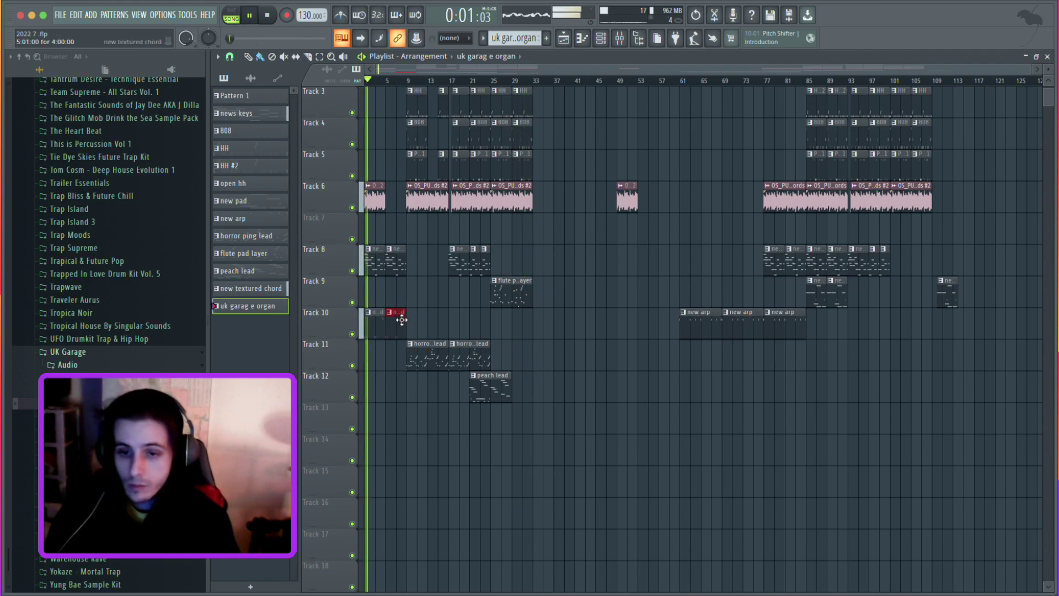
{"action": "scroll", "coordinate": [409, 352], "scroll_direction": "down", "scroll_amount": 1}
{"action": "left_click", "coordinate": [409, 383]}
{"action": "double_click", "coordinate": [438, 378]}
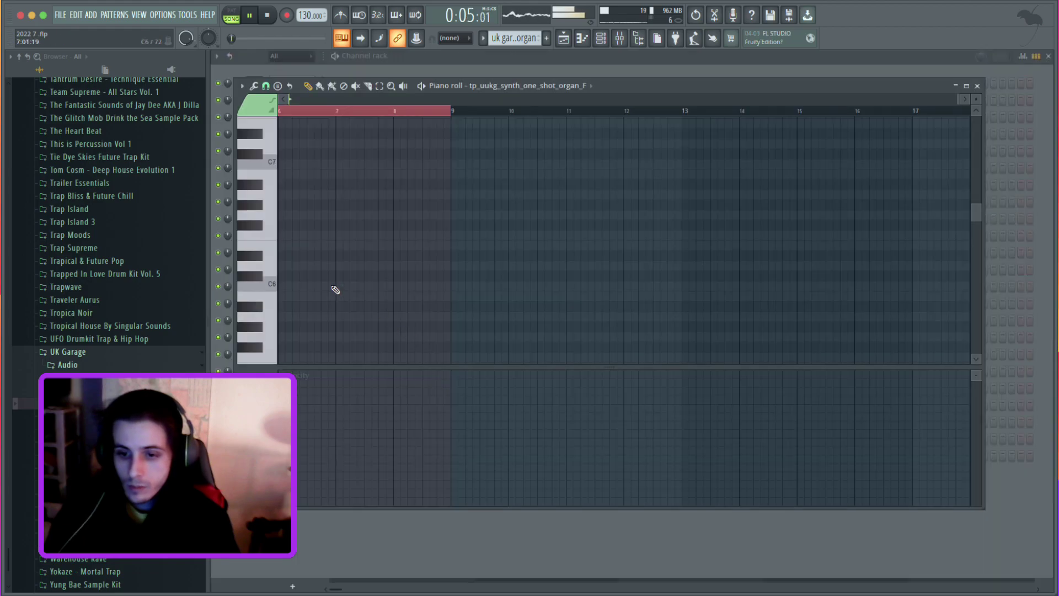
Enter short organ notes in bar 1: D5 at steps 1 and 7, and B4 at step 13.
{"action": "scroll", "coordinate": [326, 282], "scroll_direction": "down", "scroll_amount": 3}
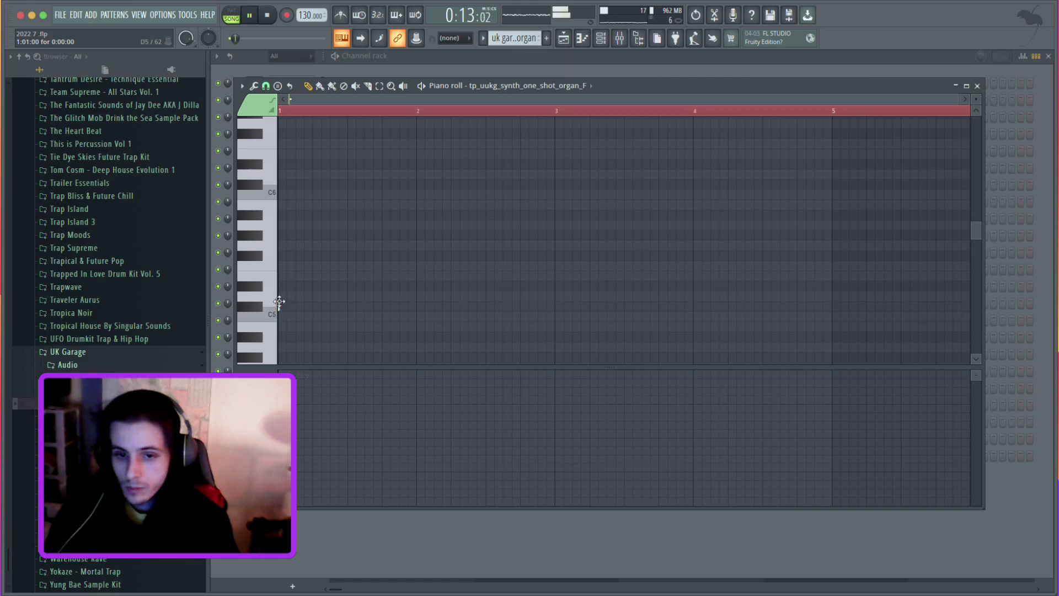
{"action": "key", "text": "space"}
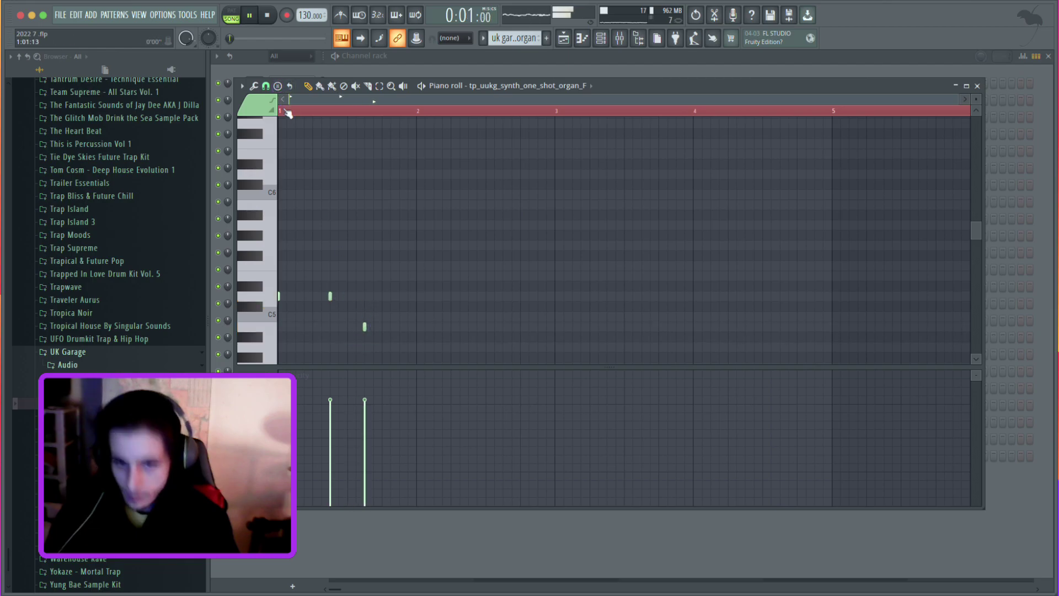
{"action": "scroll", "coordinate": [449, 279], "scroll_direction": "down", "scroll_amount": 3}
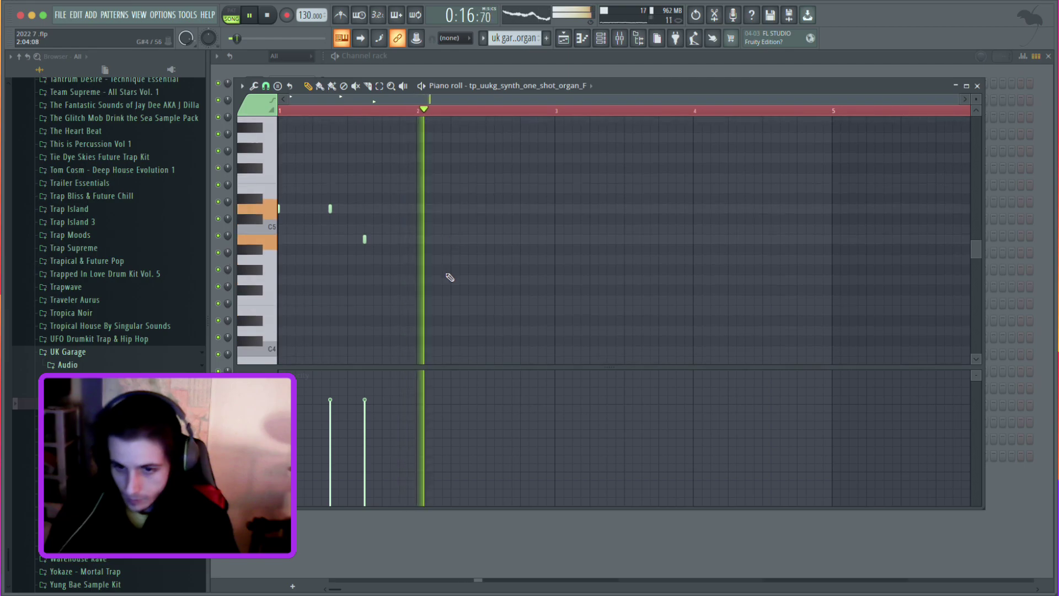
{"action": "mouse_move", "coordinate": [366, 234]}
{"action": "left_mouse_down"}
{"action": "mouse_move", "coordinate": [393, 234]}
{"action": "mouse_move", "coordinate": [383, 234]}
{"action": "left_mouse_up"}
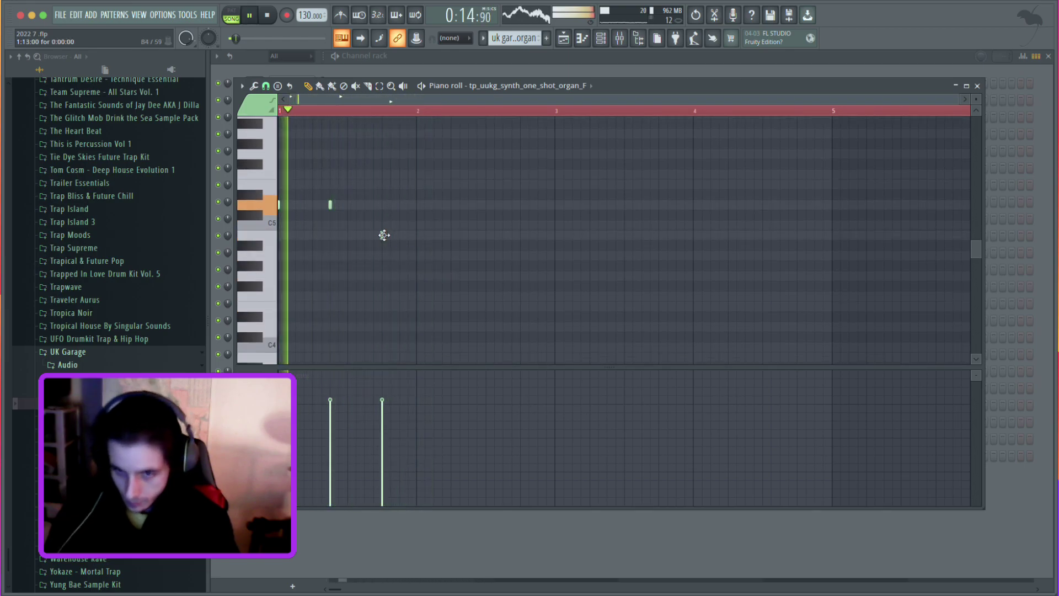
Add three short B4 notes in bar 2 at steps 5, 7 and 9.
{"action": "left_click", "coordinate": [451, 235]}
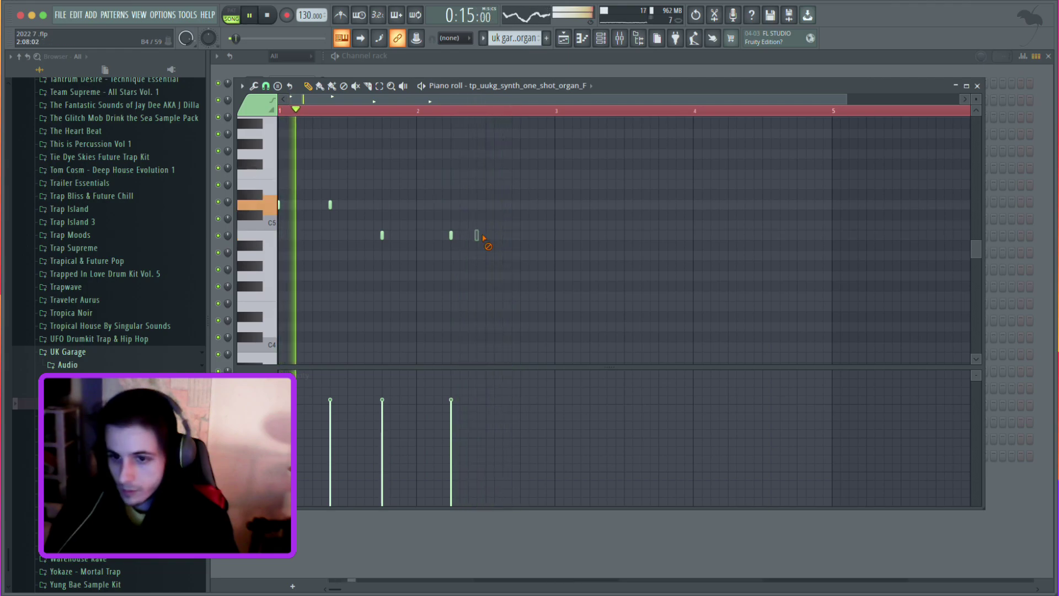
{"action": "left_click", "coordinate": [475, 236]}
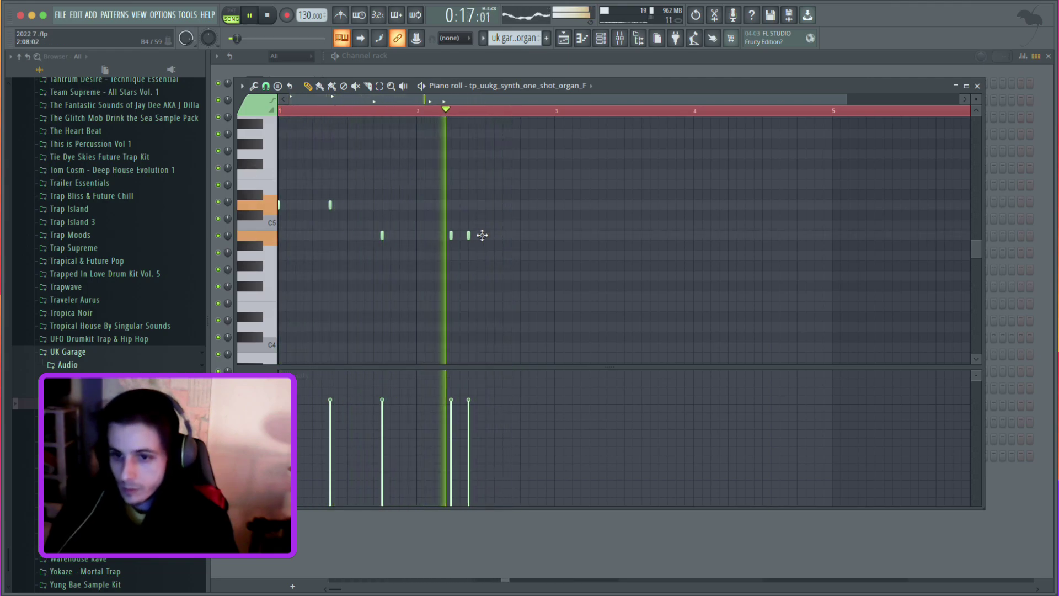
{"action": "left_click", "coordinate": [486, 236]}
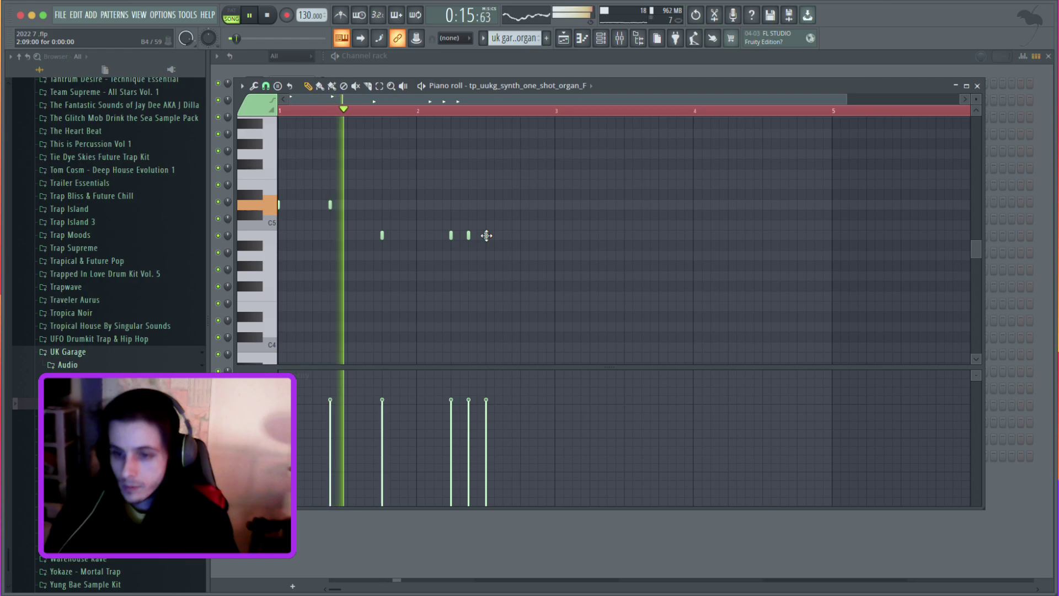
Finish bar 2 of the organ line with a short G4 at step 11 and an F#4 at step 15, replaying the line.
{"action": "key", "text": "space"}
{"action": "key", "text": "space"}
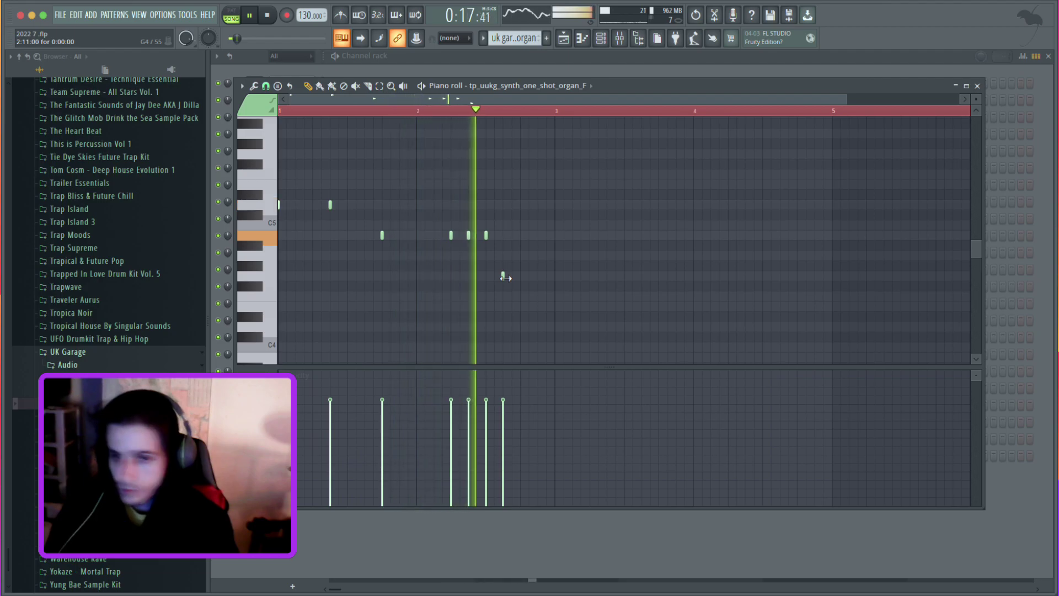
{"action": "left_click", "coordinate": [540, 298]}
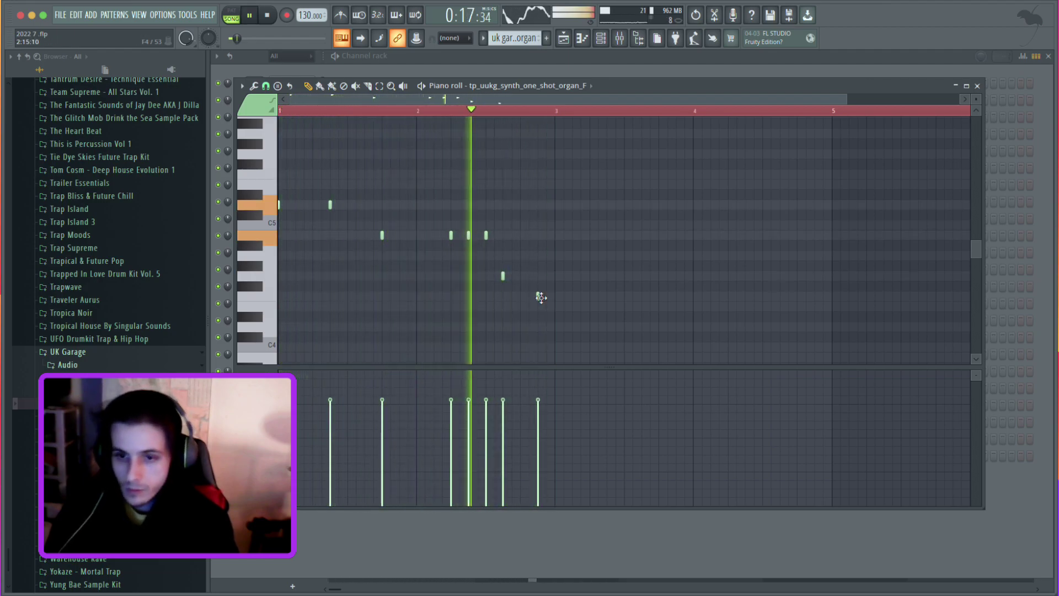
{"action": "key", "text": "space"}
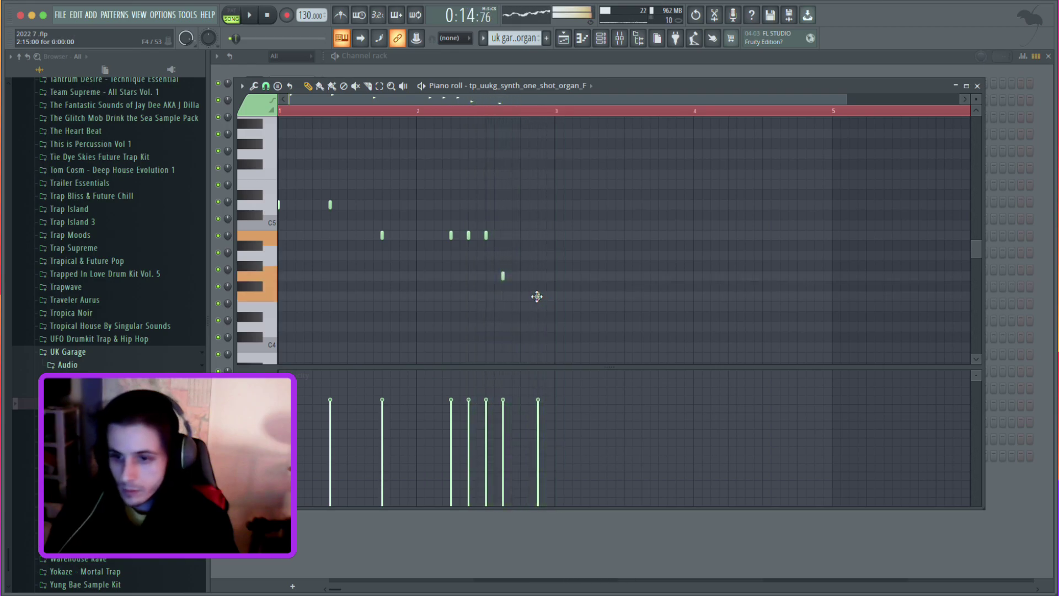
{"action": "key", "text": "space"}
{"action": "key", "text": "space"}
Duplicate the two-bar organ phrase so the copy starts at bar 3, and play it back.
{"action": "left_click_drag", "start_coordinate": [626, 160], "coordinate": [184, 340]}
{"action": "left_click_drag", "start_coordinate": [330, 205], "coordinate": [563, 206]}
{"action": "key", "text": "space"}
{"action": "scroll", "coordinate": [562, 206], "scroll_direction": "down", "scroll_amount": 2}
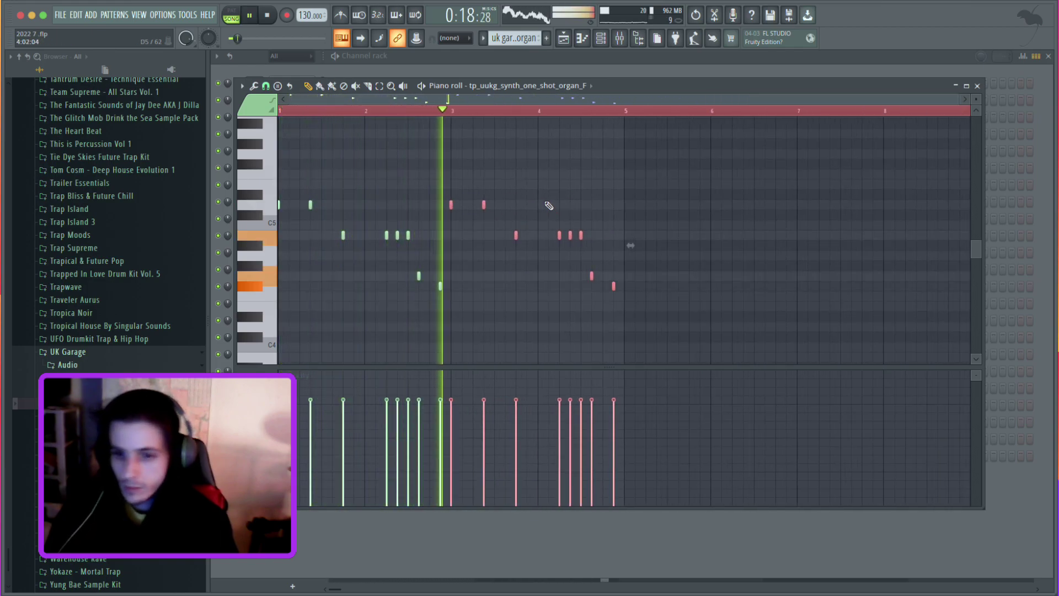
Transpose the two D5 notes and the B4 in bar 3 down an octave and slightly lower their velocity.
{"action": "key", "text": "space"}
{"action": "key", "text": "space"}
{"action": "right_click", "coordinate": [490, 204]}
{"action": "left_click_drag", "start_coordinate": [532, 170], "coordinate": [431, 252]}
{"action": "key", "text": "ctrl+Down"}
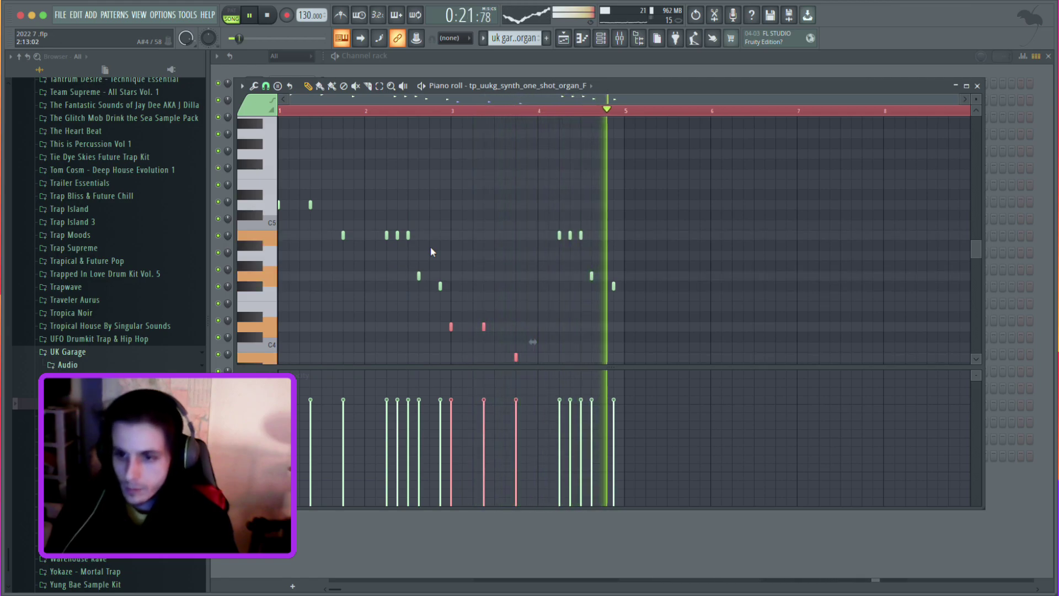
{"action": "left_click_drag", "start_coordinate": [451, 413], "coordinate": [517, 414]}
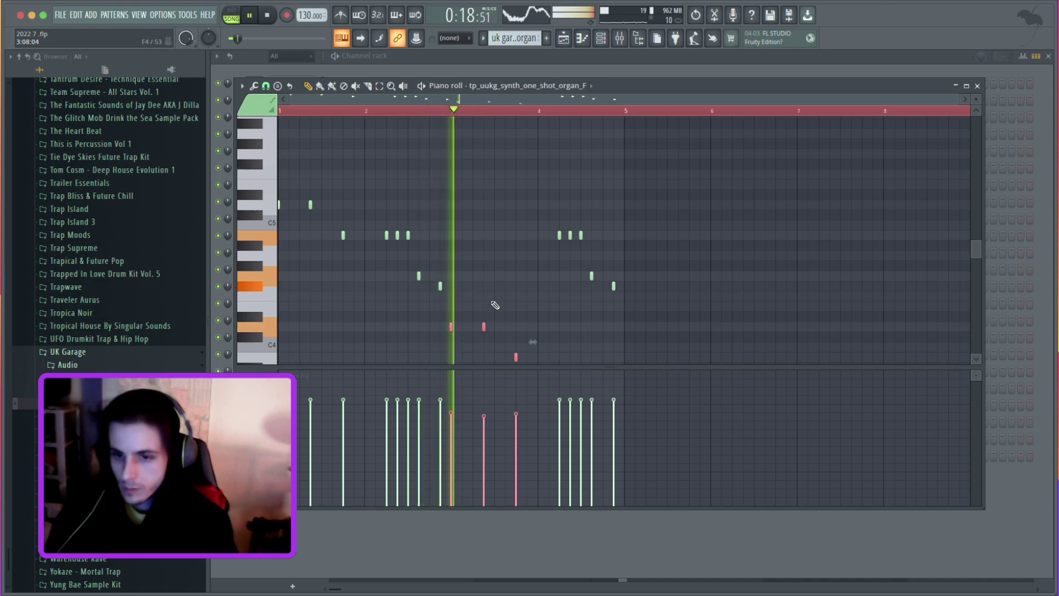
Add a short B4 note at step 11 of bar 3 and raise its velocity slightly.
{"action": "left_click", "coordinate": [506, 246]}
{"action": "key", "text": "space"}
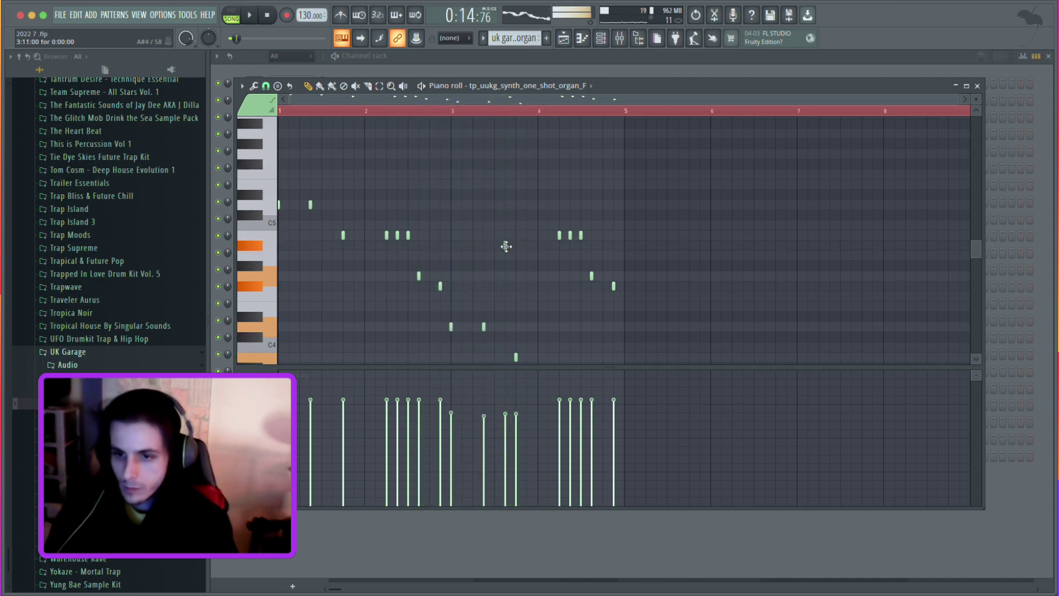
{"action": "key", "text": "space"}
{"action": "scroll", "coordinate": [513, 237], "scroll_direction": "down", "scroll_amount": 1}
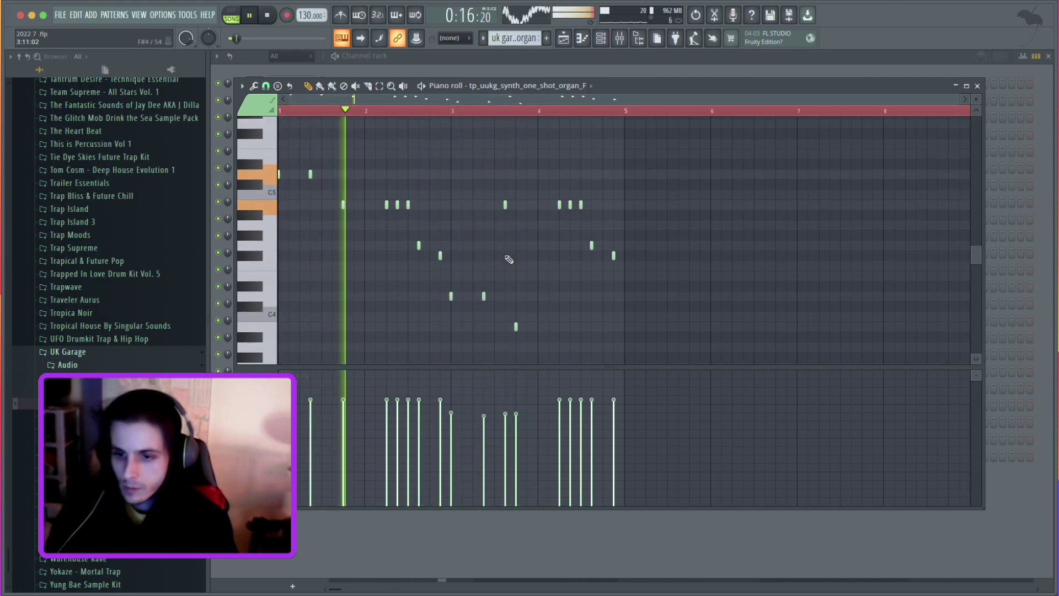
{"action": "left_click", "coordinate": [506, 404]}
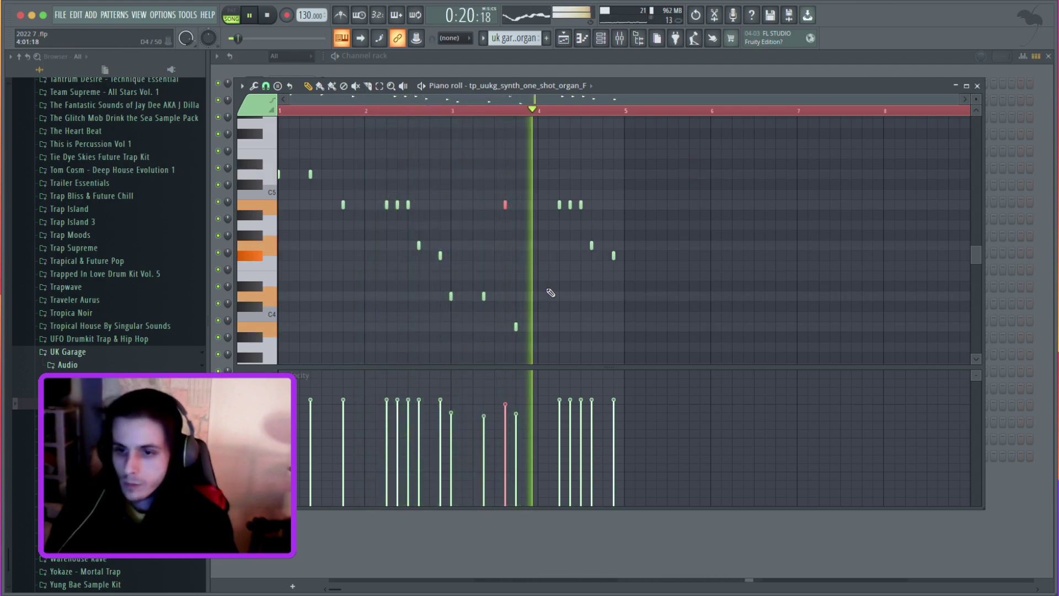
Delete the final F#4 in bar 4, audition the organ clip in the playlist and reopen its notes.
{"action": "right_click", "coordinate": [614, 255]}
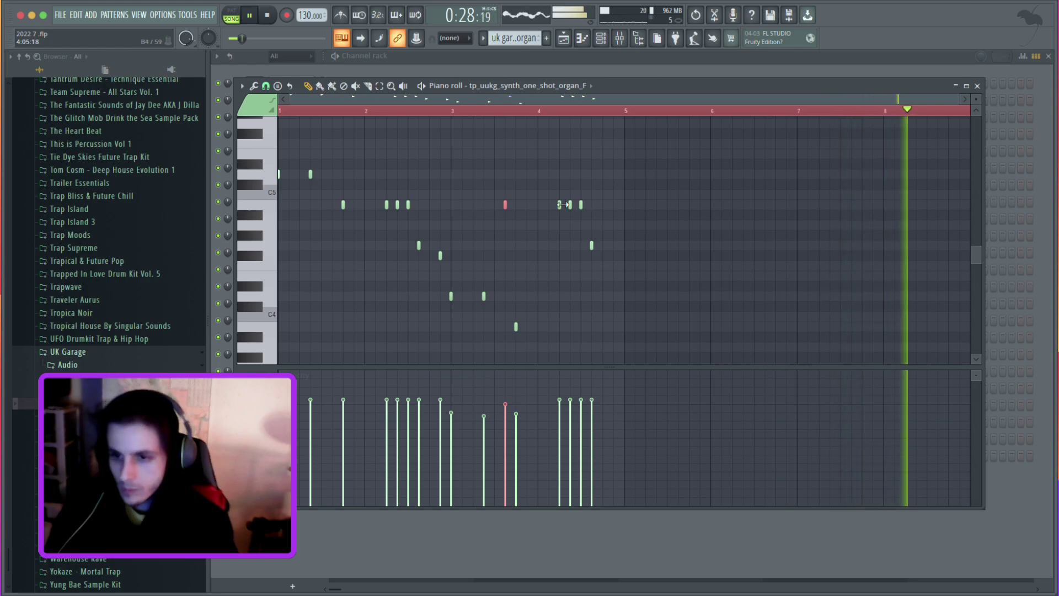
{"action": "key", "text": "F5"}
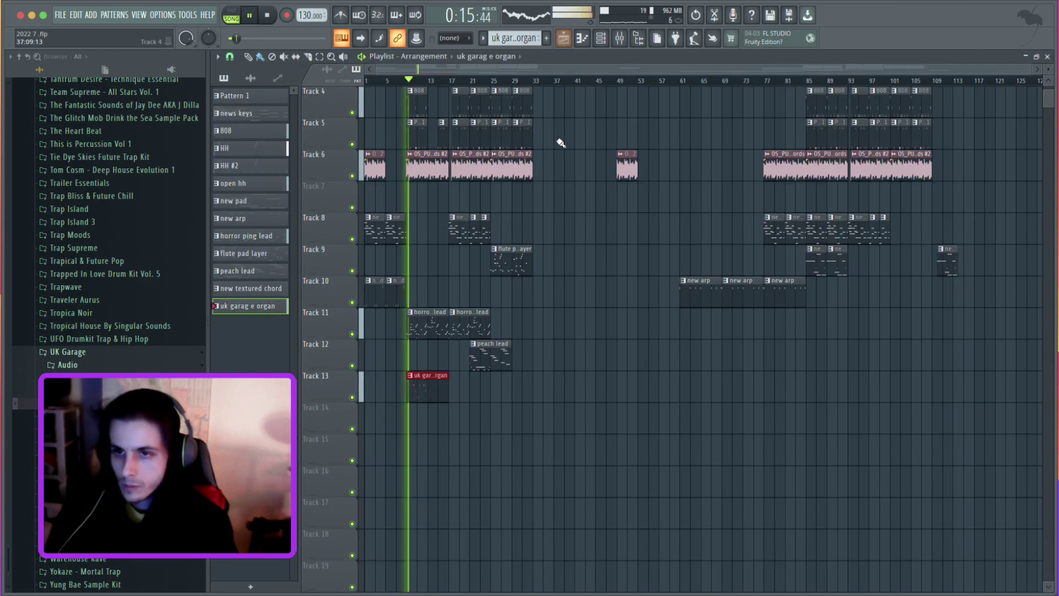
{"action": "double_click", "coordinate": [442, 384]}
{"action": "key", "text": "space"}
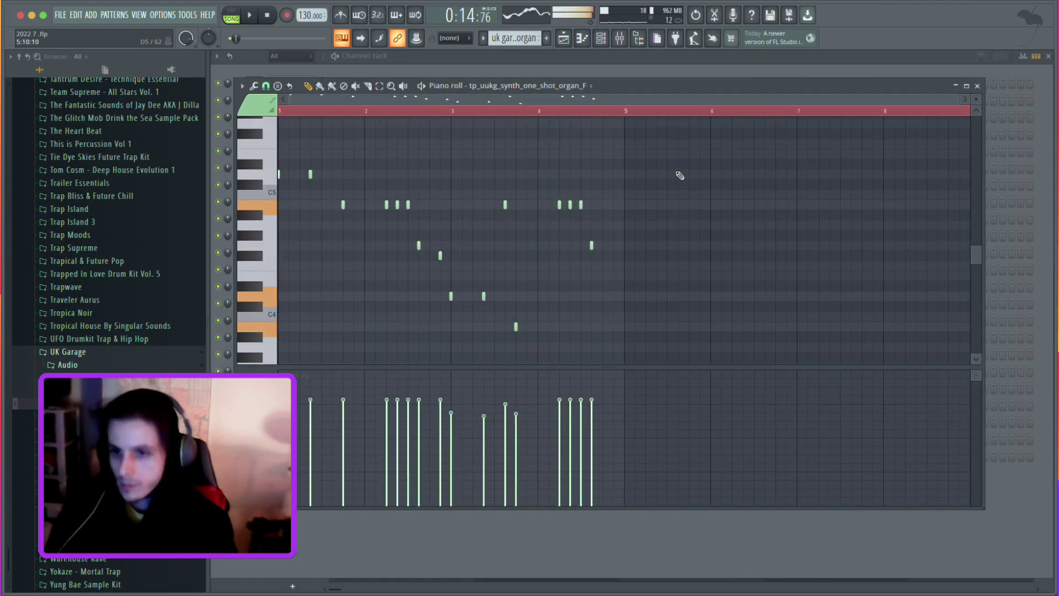
Duplicate the whole four-bar organ phrase so the copy starts exactly at bar 5, leaving no notes selected.
{"action": "key", "text": "ctrl+a"}
{"action": "left_click_drag", "start_coordinate": [310, 175], "coordinate": [631, 176]}
{"action": "key", "text": "space"}
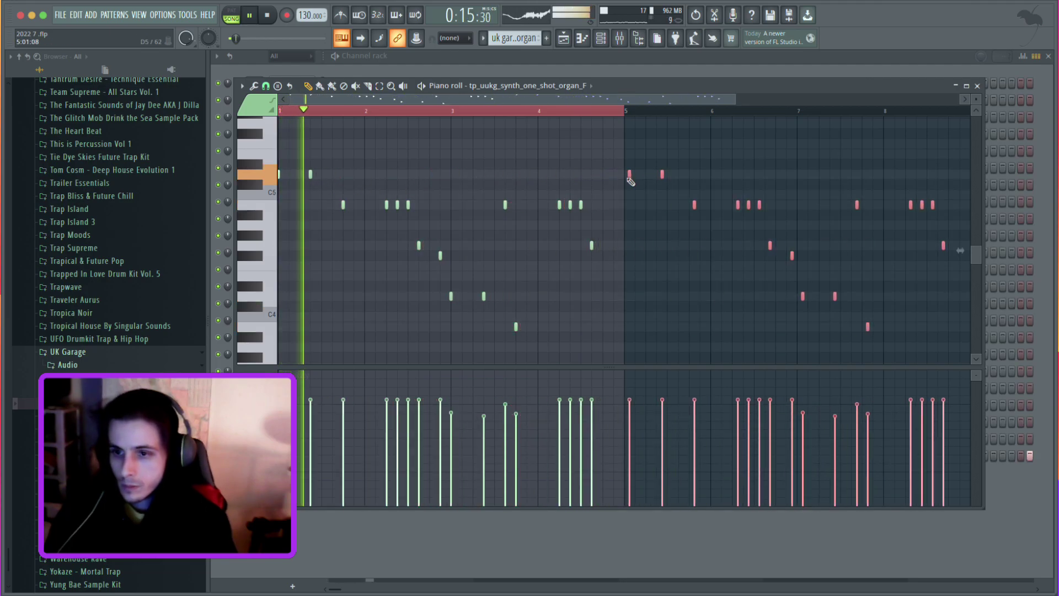
{"action": "scroll", "coordinate": [630, 177], "scroll_direction": "up", "scroll_amount": 5}
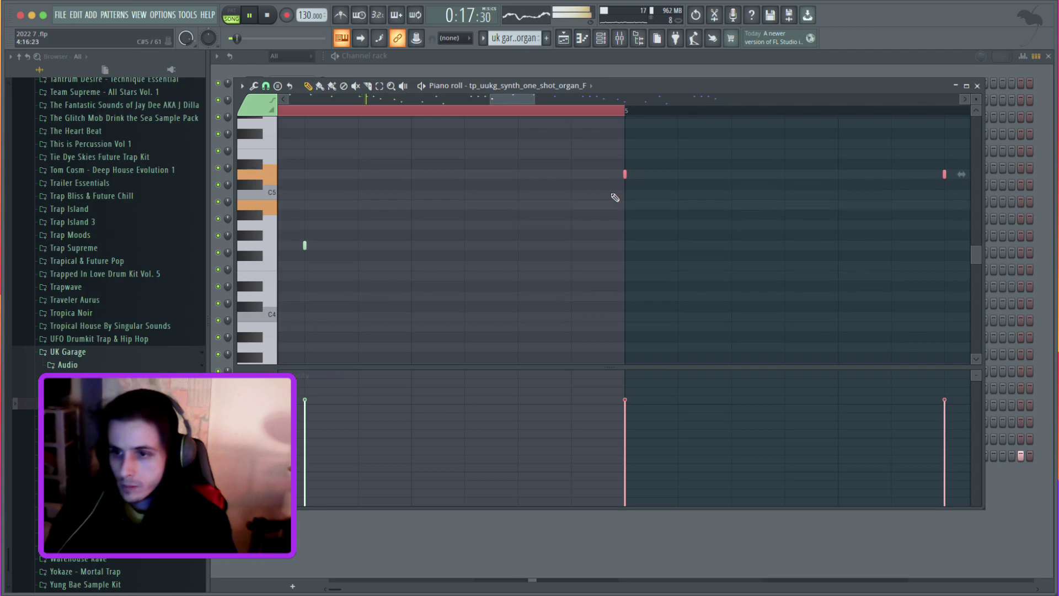
{"action": "scroll", "coordinate": [620, 194], "scroll_direction": "down", "scroll_amount": 5}
{"action": "key", "text": "ctrl+a"}
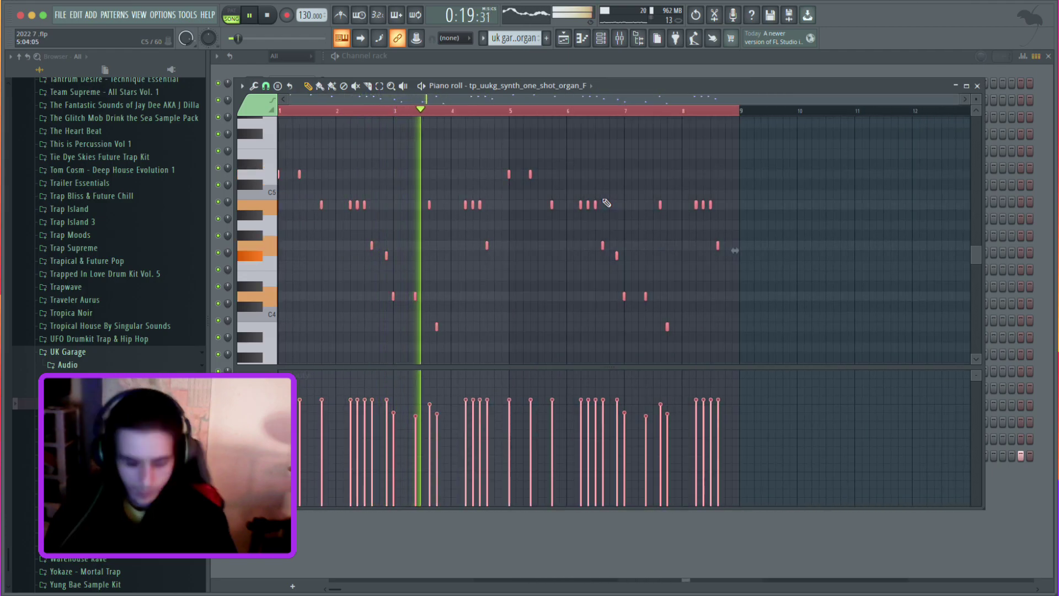
{"action": "scroll", "coordinate": [606, 204], "scroll_direction": "up", "scroll_amount": 1}
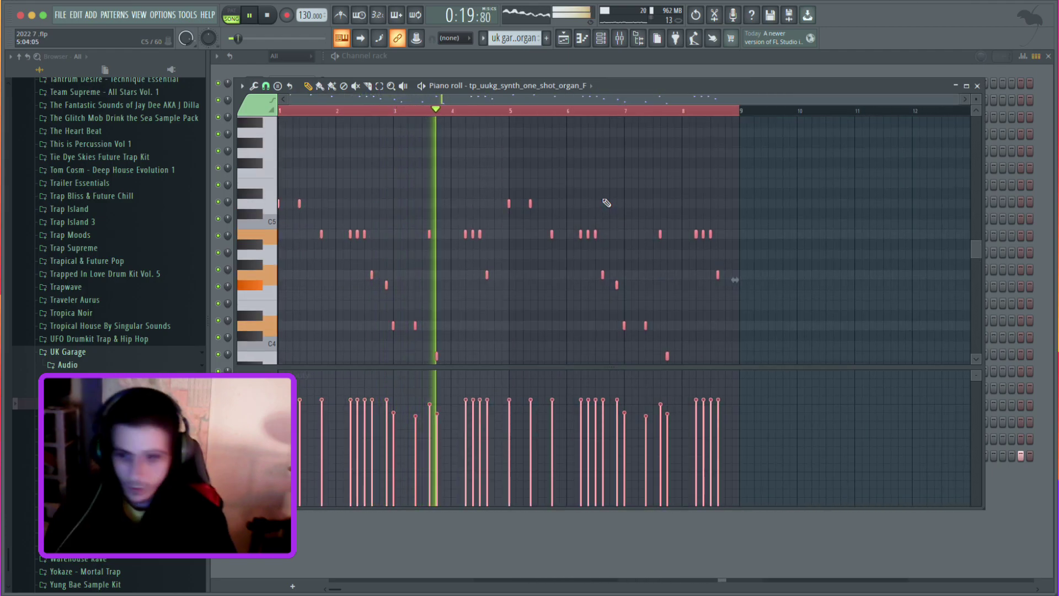
{"action": "right_click", "coordinate": [674, 198]}
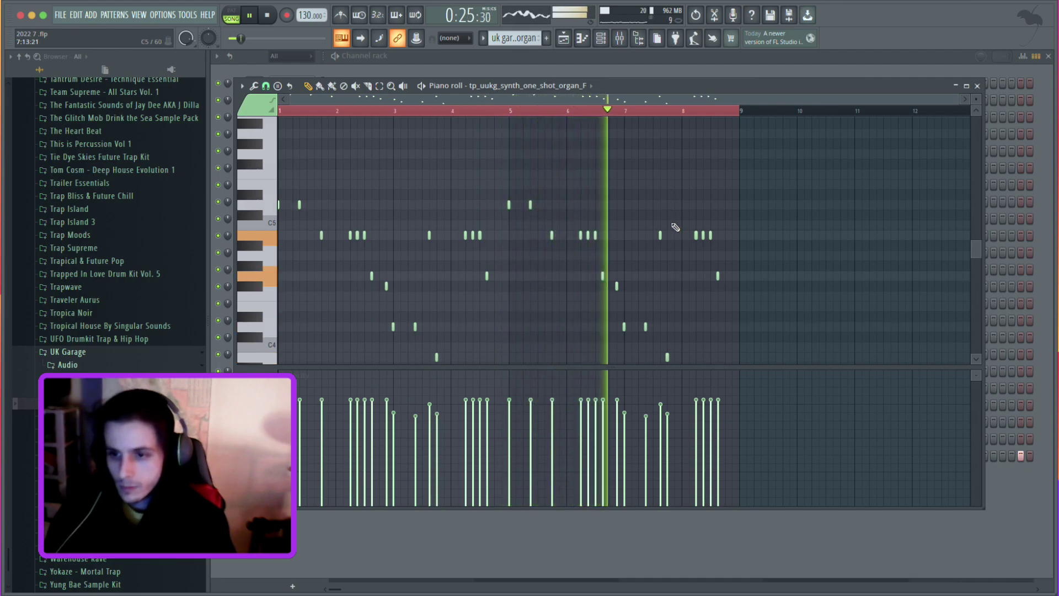
Lengthen the F#4 at the end of bar 6 to the bar line and chop it into four rapid notes.
{"action": "scroll", "coordinate": [672, 235], "scroll_direction": "down", "scroll_amount": 1}
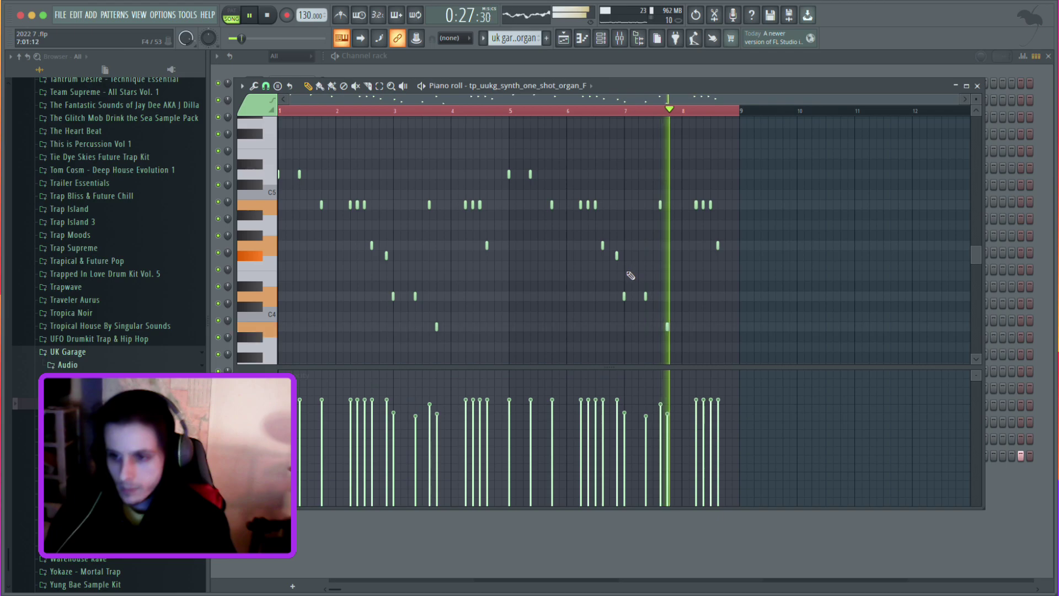
{"action": "scroll", "coordinate": [628, 274], "scroll_direction": "up", "scroll_amount": 5}
{"action": "left_click_drag", "start_coordinate": [602, 256], "coordinate": [625, 256]}
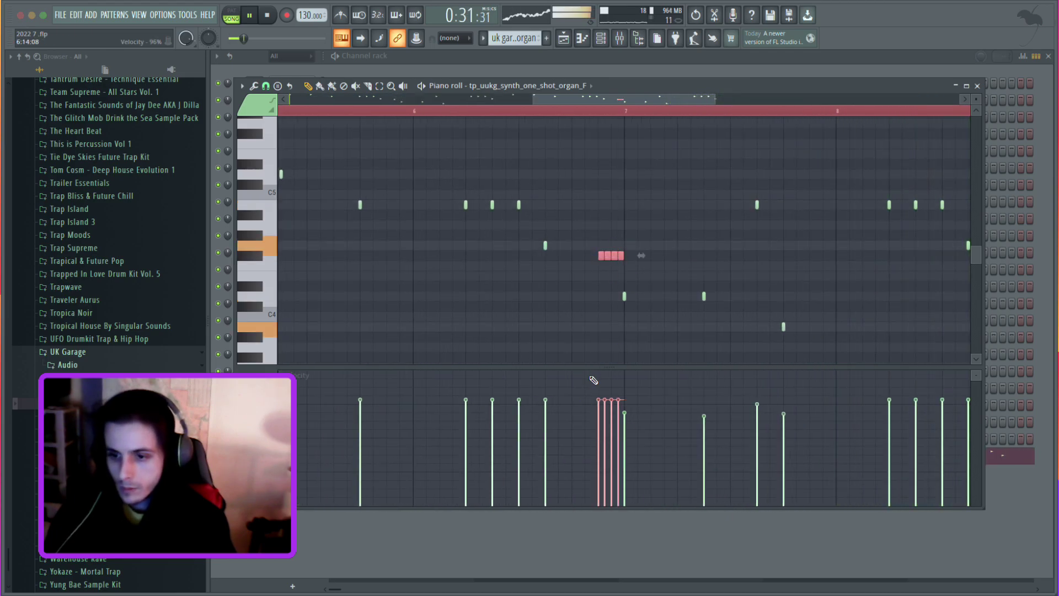
Copy the D5 and B4 notes of bars 5 and 6 and paste them just behind the matching notes in bars 1 and 2.
{"action": "scroll", "coordinate": [574, 353], "scroll_direction": "down", "scroll_amount": 5}
{"action": "scroll", "coordinate": [552, 260], "scroll_direction": "up", "scroll_amount": 2}
{"action": "left_click_drag", "start_coordinate": [556, 192], "coordinate": [509, 281]}
{"action": "left_click_drag", "start_coordinate": [596, 180], "coordinate": [506, 272]}
{"action": "key", "text": "super+c"}
{"action": "key", "text": "super+v"}
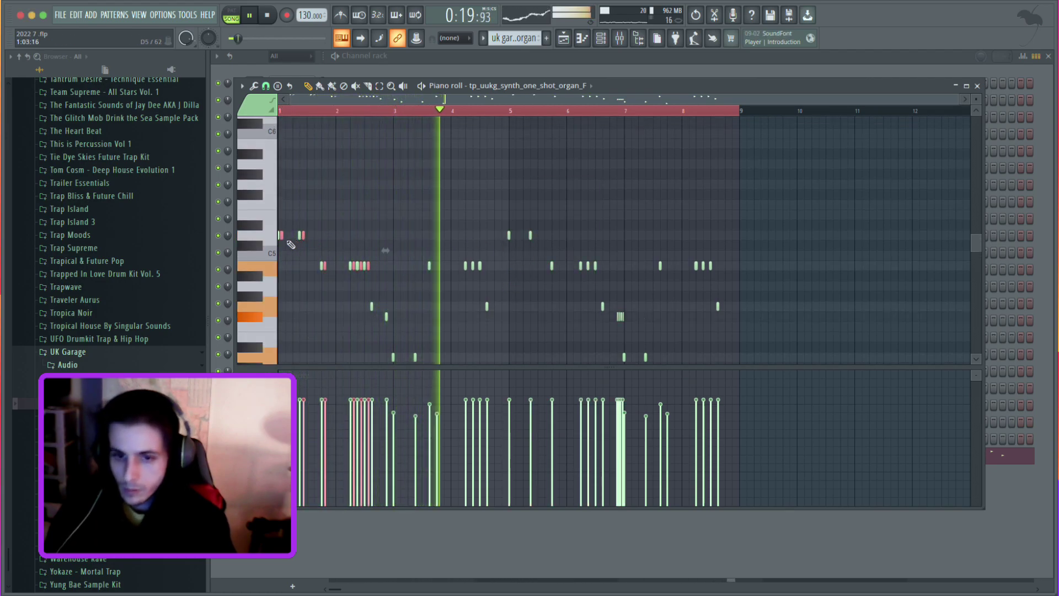
Move the selected D5 and B4 repeat notes from bars 1 and 2 to just behind the matching notes in bars 5 and 6.
{"action": "left_click_drag", "start_coordinate": [282, 236], "coordinate": [515, 251]}
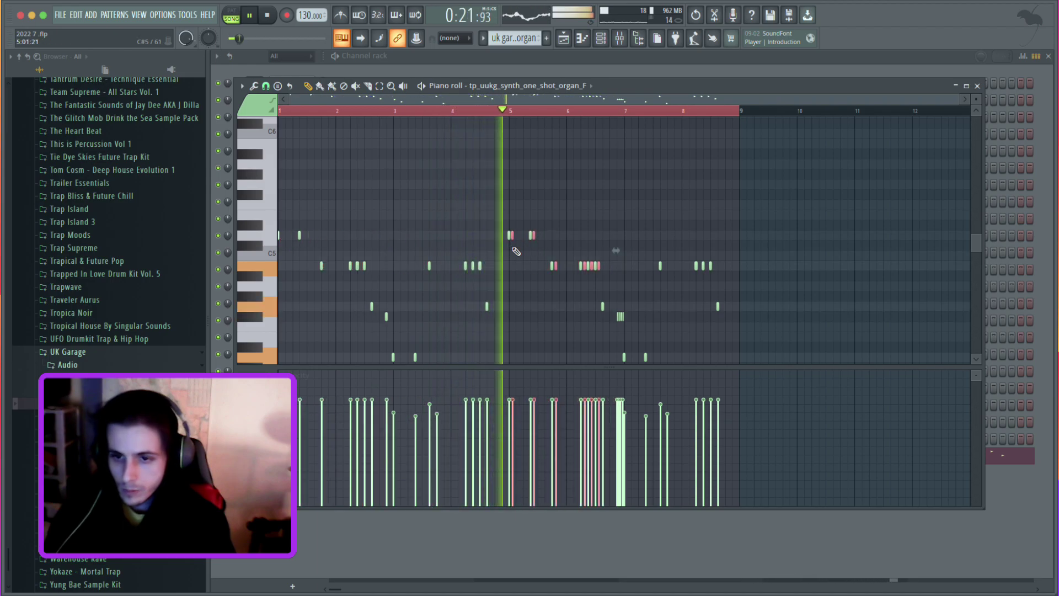
{"action": "scroll", "coordinate": [516, 251], "scroll_direction": "up", "scroll_amount": 4}
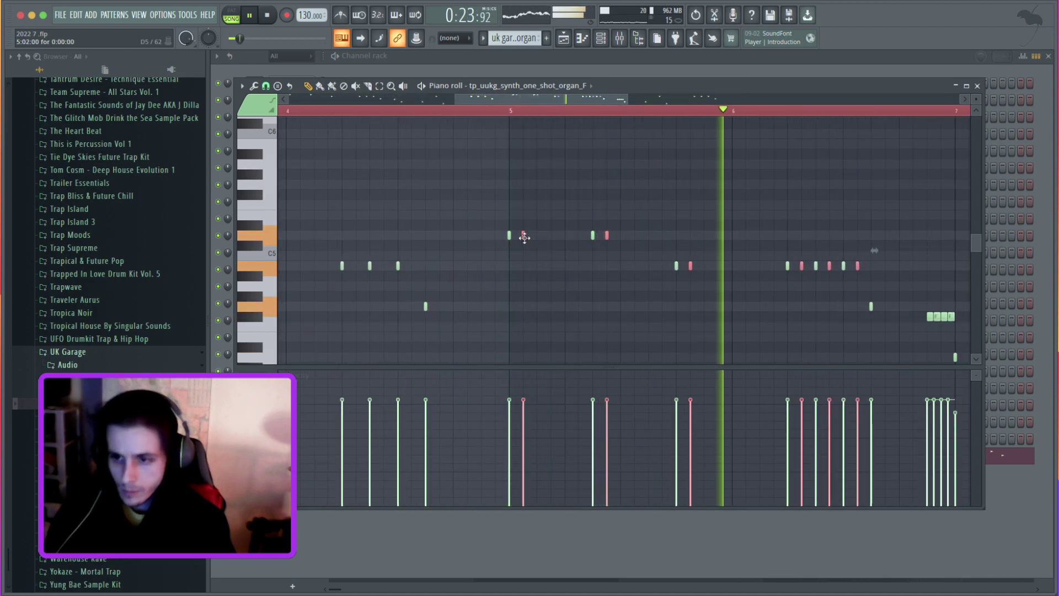
{"action": "scroll", "coordinate": [716, 261], "scroll_direction": "down", "scroll_amount": 1}
{"action": "scroll", "coordinate": [716, 262], "scroll_direction": "down", "scroll_amount": 4}
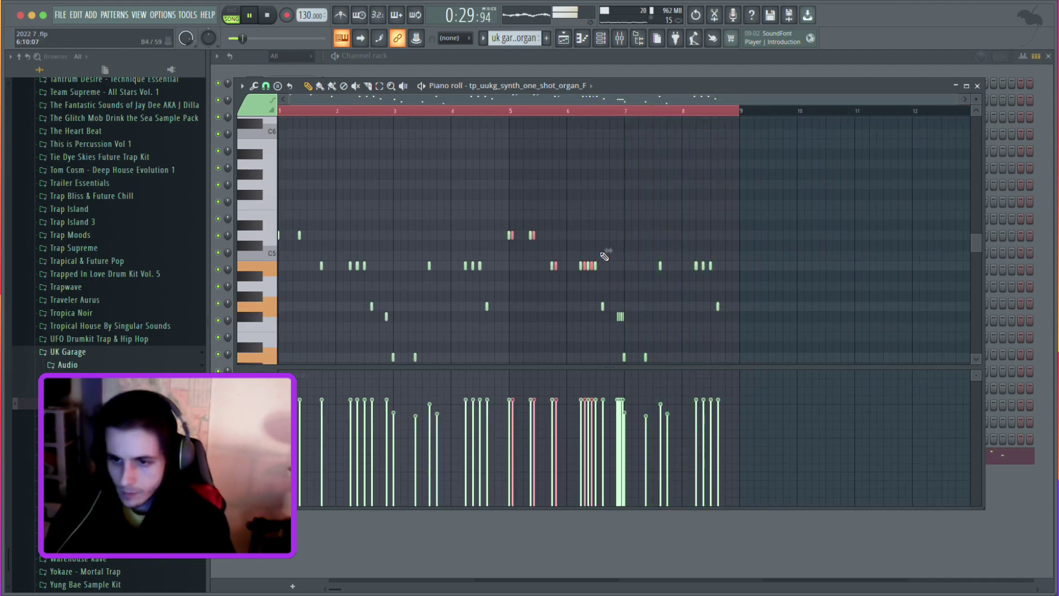
Go back to the playlist and move the lone chopped synth chords clip on Track 6 from bar 49 to bar 65.
{"action": "left_click", "coordinate": [564, 38]}
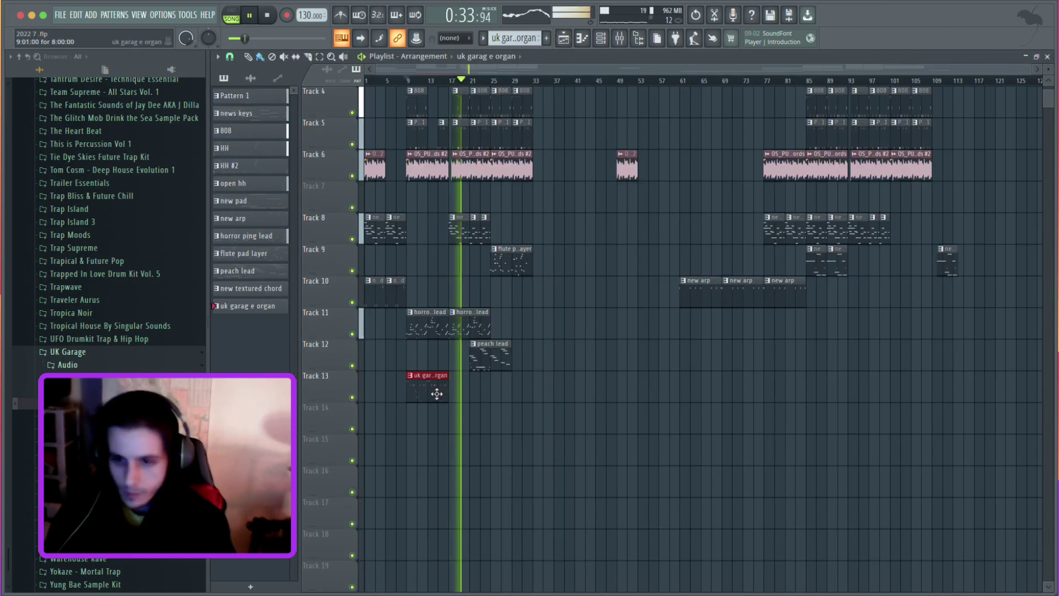
{"action": "scroll", "coordinate": [453, 375], "scroll_direction": "up", "scroll_amount": 3}
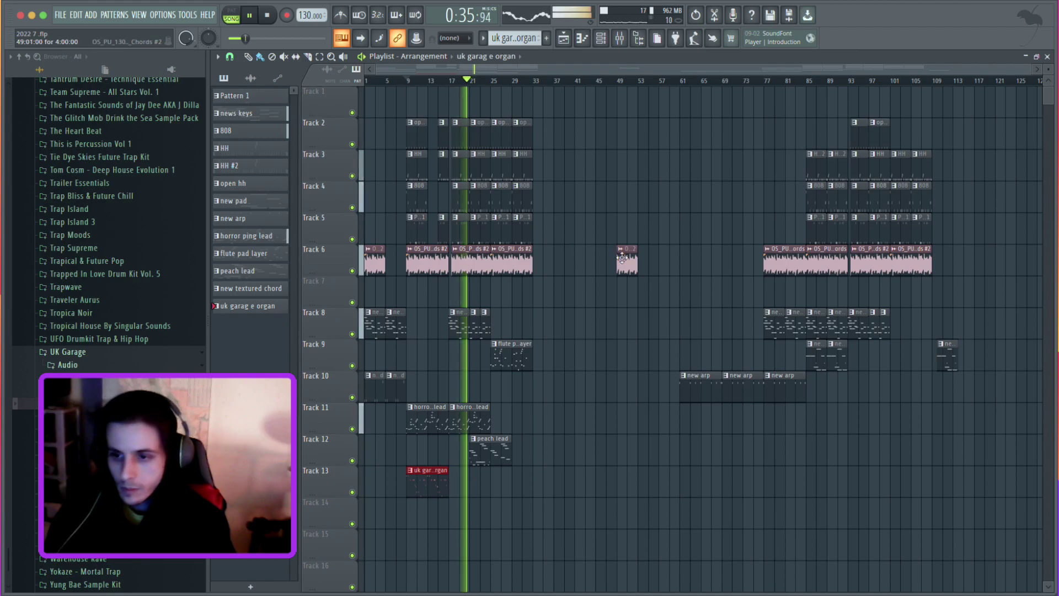
{"action": "left_click_drag", "start_coordinate": [630, 265], "coordinate": [711, 260]}
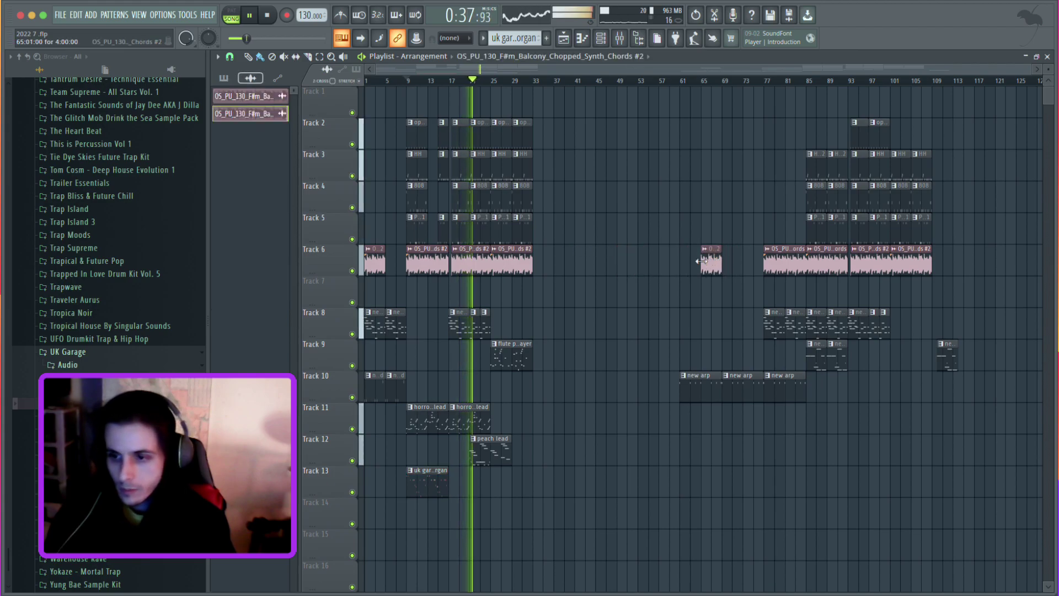
Duplicate all clips of bars 9 to 32 on Tracks 2 to 13 so the copy starts exactly at bar 33, leaving no clips selected.
{"action": "scroll", "coordinate": [669, 262], "scroll_direction": "down", "scroll_amount": 1}
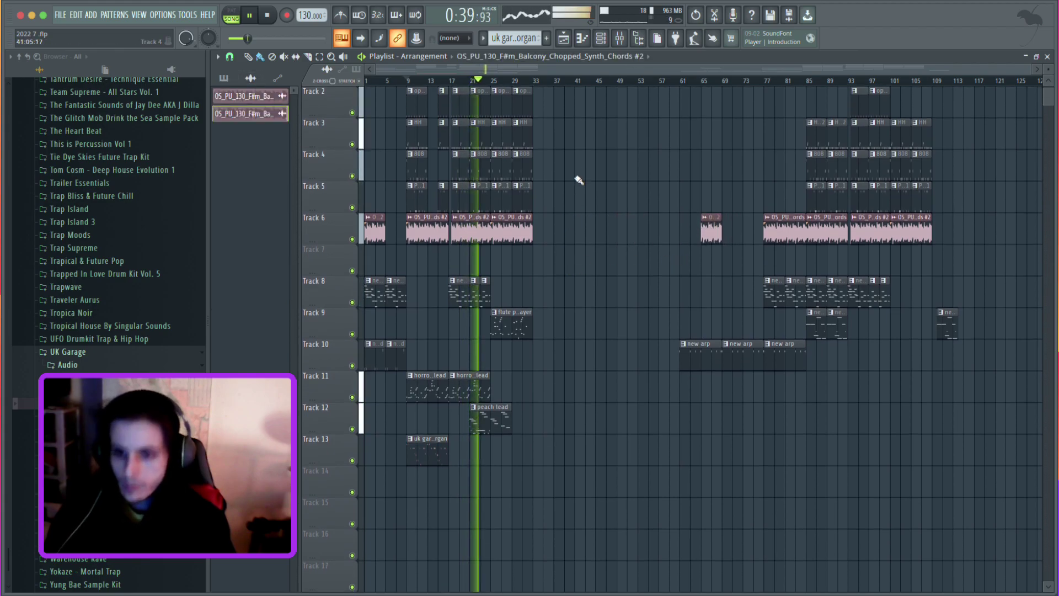
{"action": "scroll", "coordinate": [579, 181], "scroll_direction": "up", "scroll_amount": 1}
{"action": "scroll", "coordinate": [584, 125], "scroll_direction": "down", "scroll_amount": 1}
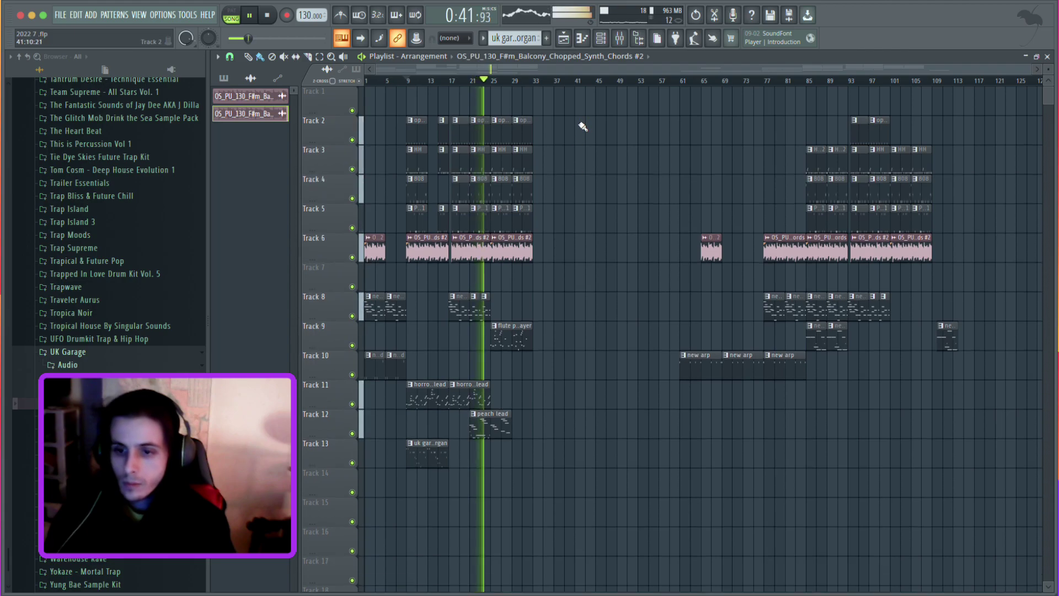
{"action": "left_click_drag", "start_coordinate": [578, 114], "coordinate": [412, 469]}
{"action": "scroll", "coordinate": [473, 379], "scroll_direction": "down", "scroll_amount": 2}
{"action": "scroll", "coordinate": [520, 314], "scroll_direction": "up", "scroll_amount": 2}
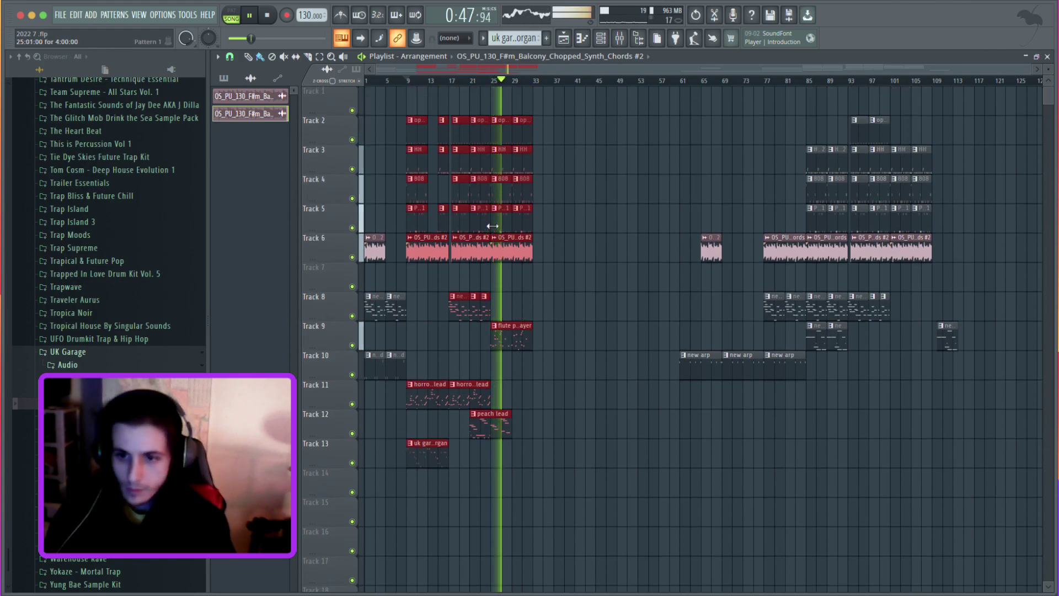
{"action": "key", "text": "ctrl+v"}
{"action": "left_click_drag", "start_coordinate": [373, 252], "coordinate": [542, 245]}
{"action": "scroll", "coordinate": [537, 247], "scroll_direction": "up", "scroll_amount": 5}
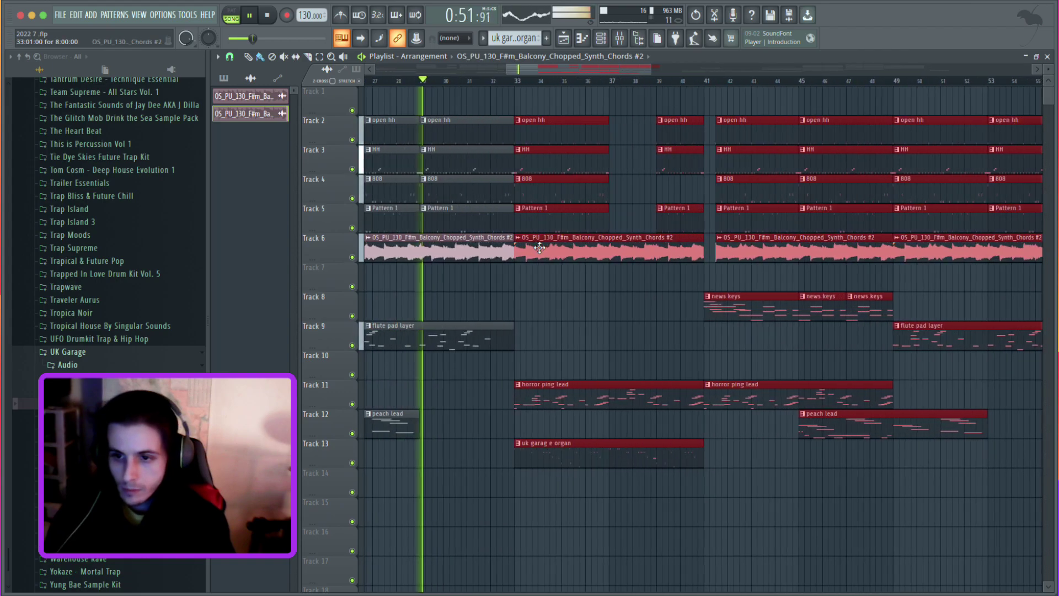
{"action": "scroll", "coordinate": [525, 287], "scroll_direction": "up", "scroll_amount": 5}
{"action": "scroll", "coordinate": [514, 300], "scroll_direction": "down", "scroll_amount": 8}
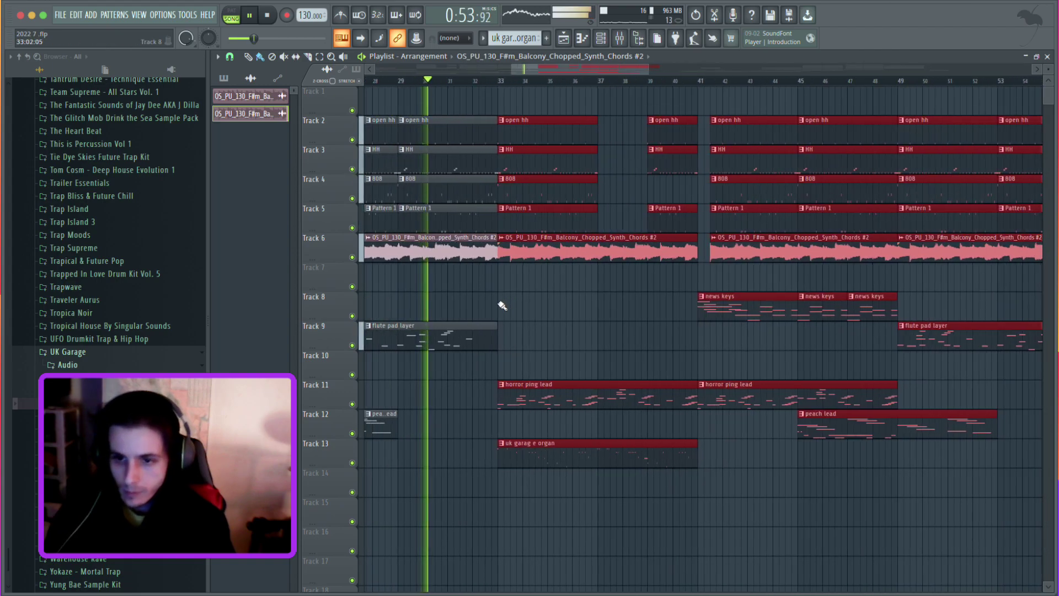
{"action": "left_click", "coordinate": [620, 238]}
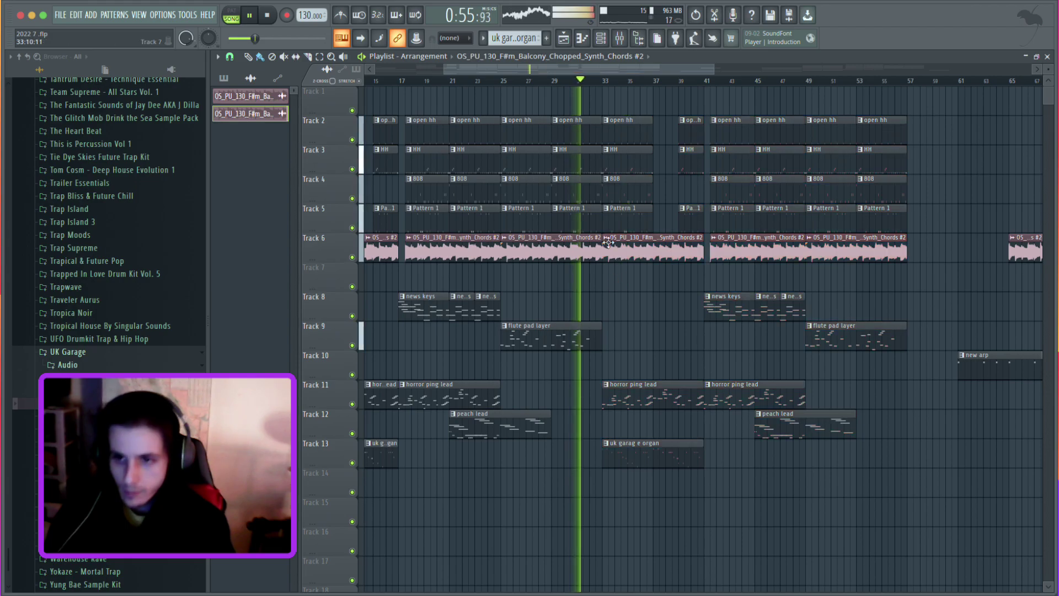
Delete the open hh clip at bar 29 and shorten the HH clip starting there to about two bars.
{"action": "right_click", "coordinate": [591, 130]}
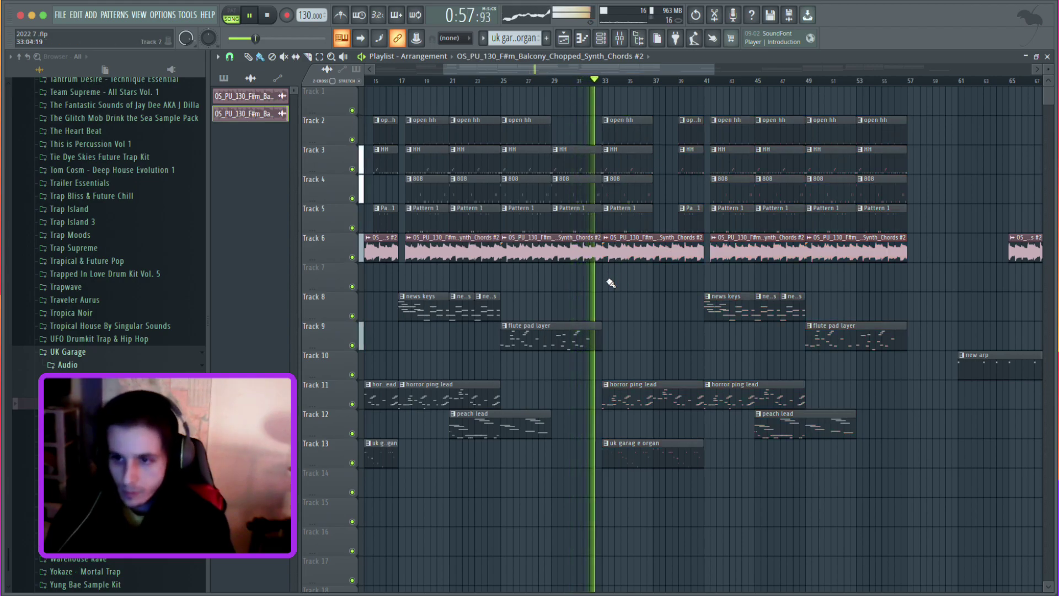
{"action": "scroll", "coordinate": [671, 330], "scroll_direction": "down", "scroll_amount": 3}
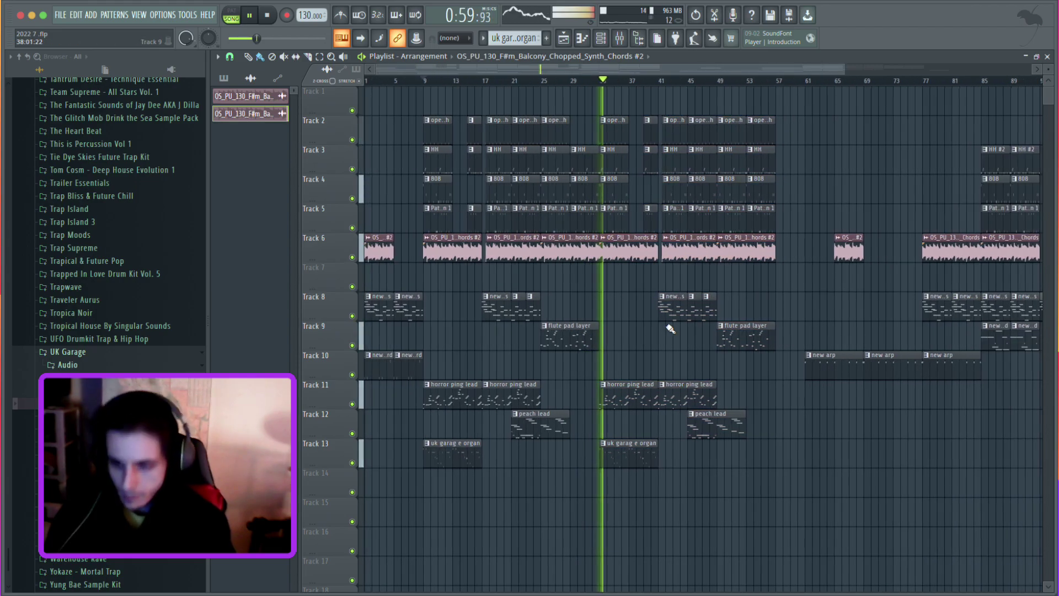
{"action": "scroll", "coordinate": [668, 331], "scroll_direction": "down", "scroll_amount": 5}
{"action": "scroll", "coordinate": [665, 333], "scroll_direction": "up", "scroll_amount": 5}
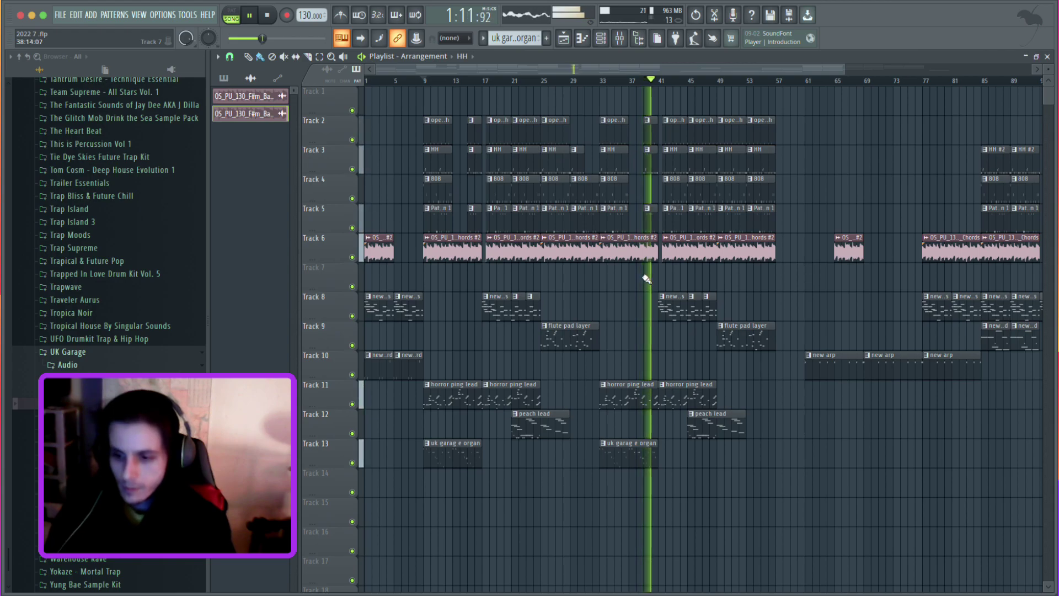
Add two more UK garage organ clips on Track 13, one at bar 41 and one at bar 17.
{"action": "left_click", "coordinate": [632, 459]}
{"action": "left_click", "coordinate": [665, 456]}
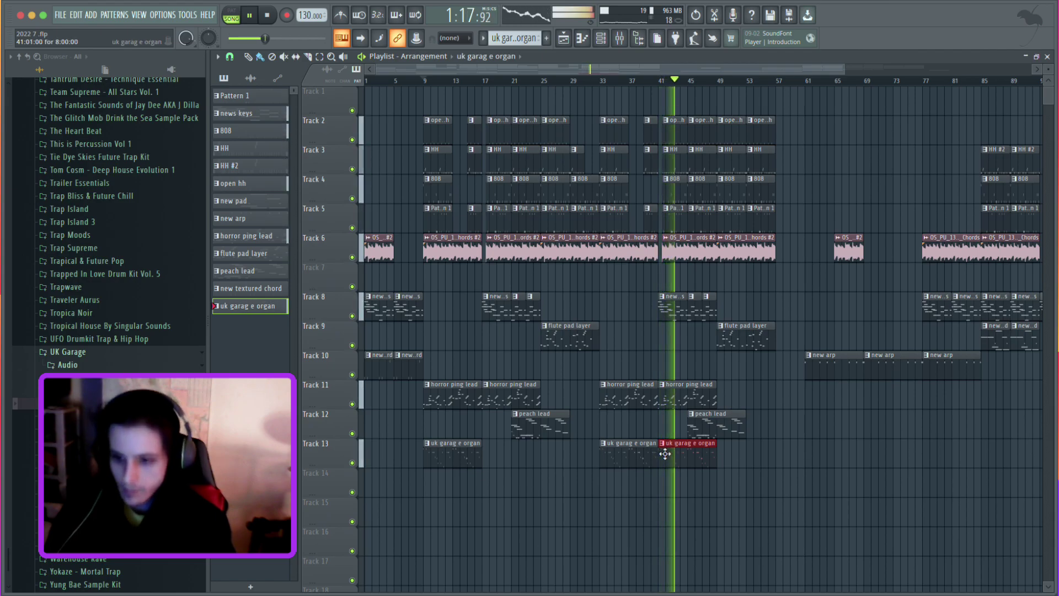
{"action": "scroll", "coordinate": [676, 436], "scroll_direction": "down", "scroll_amount": 4}
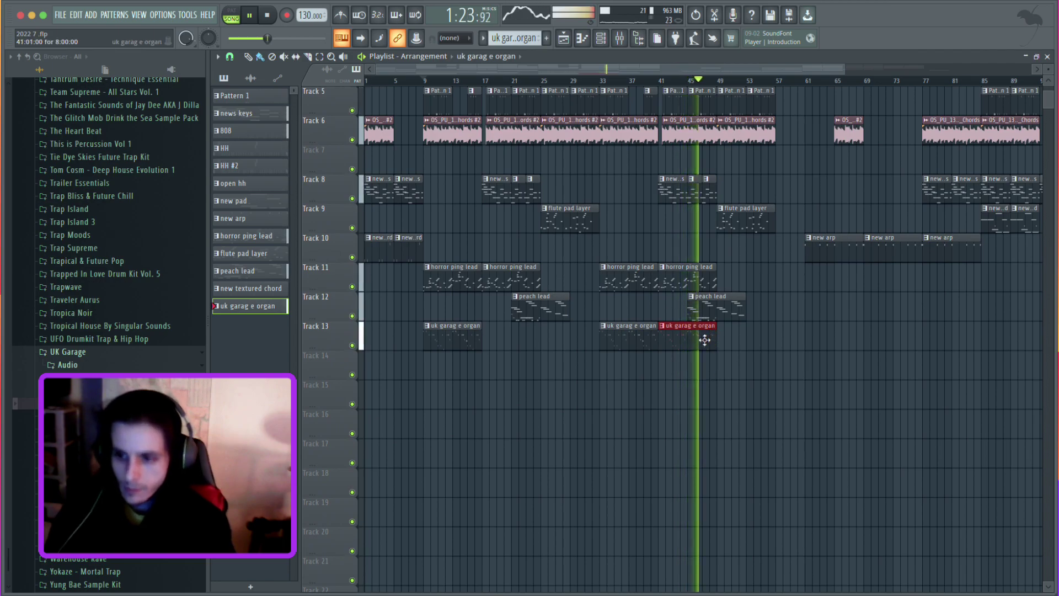
{"action": "left_click", "coordinate": [488, 343]}
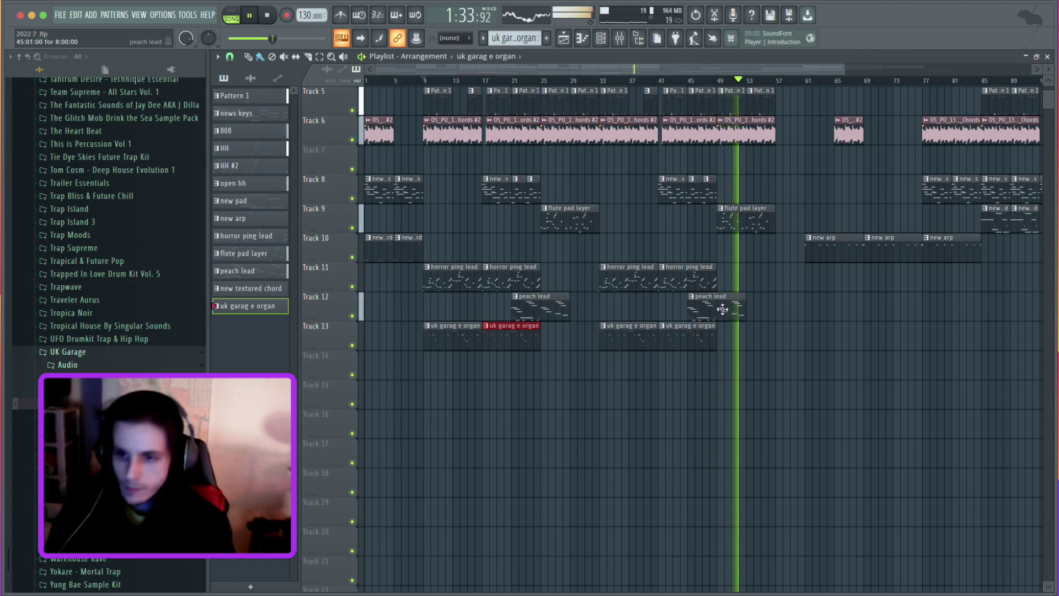
{"action": "scroll", "coordinate": [767, 364], "scroll_direction": "up", "scroll_amount": 4}
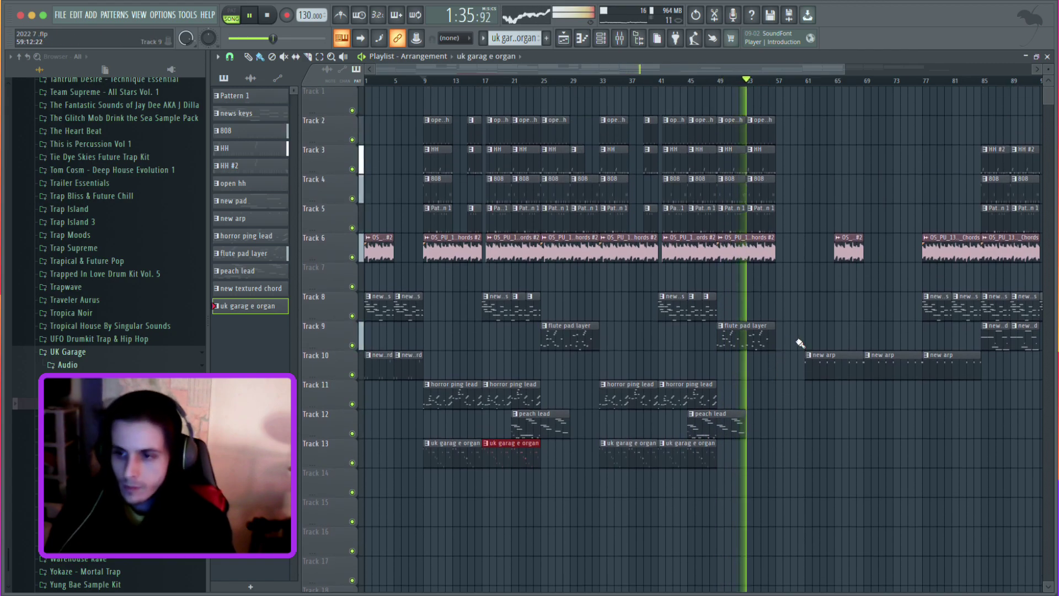
Play from bar 9 and add new textured chord clips on Track 10 at bars 25 and 29, the second about three bars long.
{"action": "left_click", "coordinate": [426, 81]}
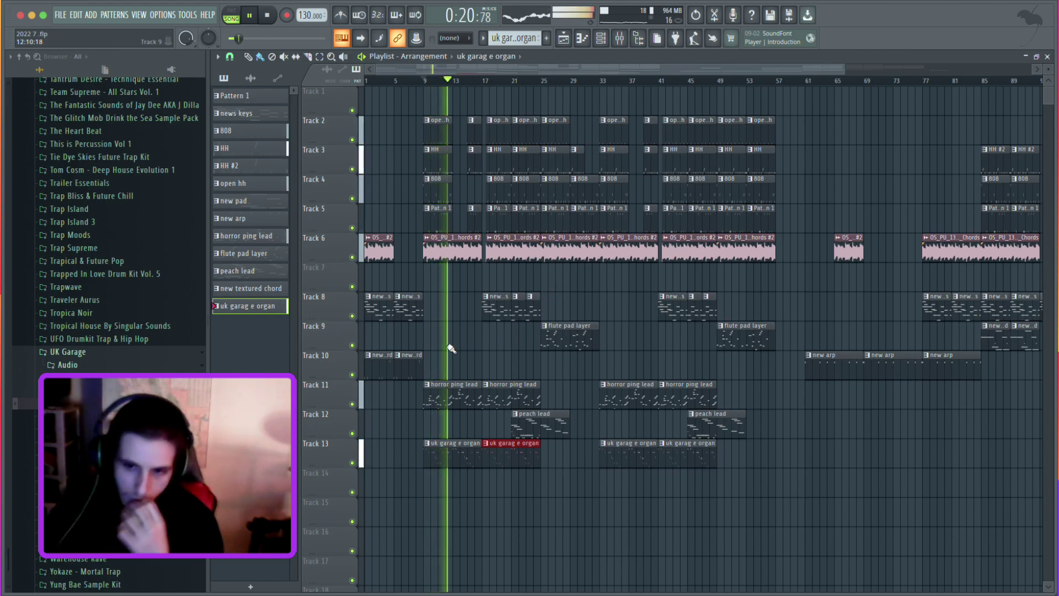
{"action": "left_click", "coordinate": [415, 363]}
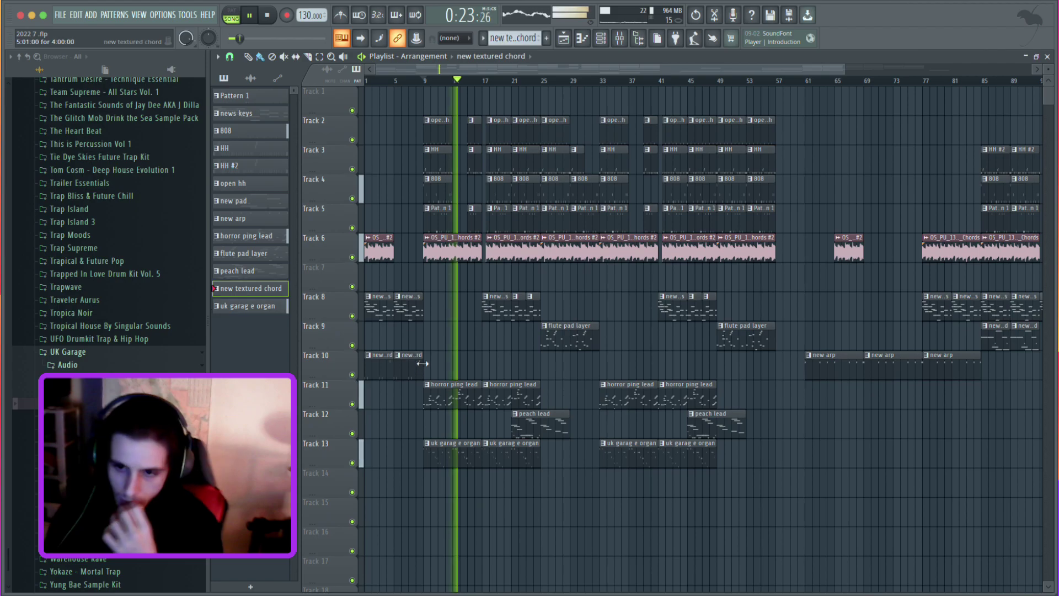
{"action": "left_click", "coordinate": [549, 368]}
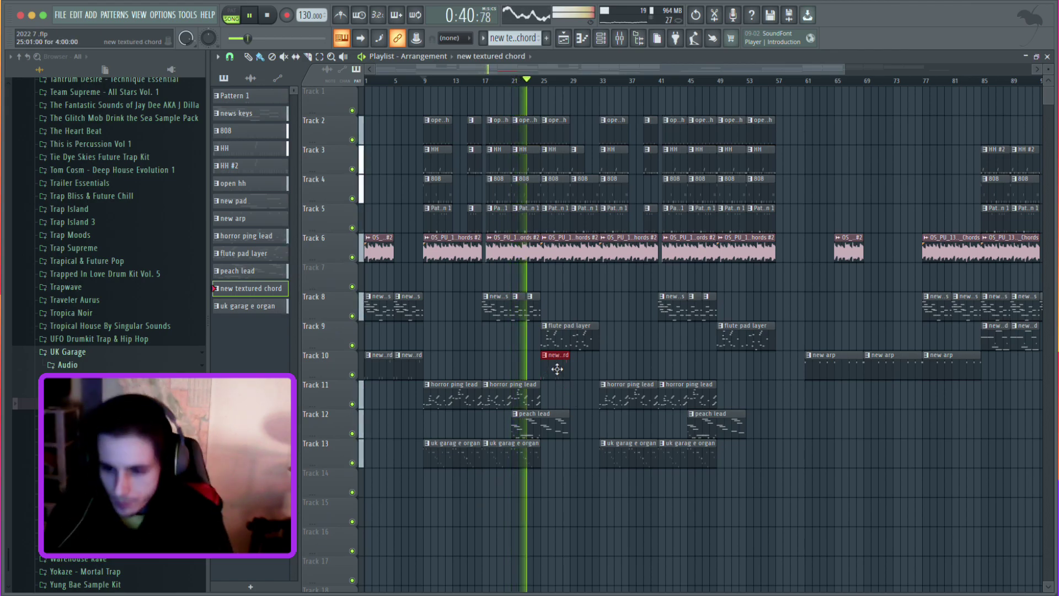
{"action": "scroll", "coordinate": [563, 397], "scroll_direction": "down", "scroll_amount": 1}
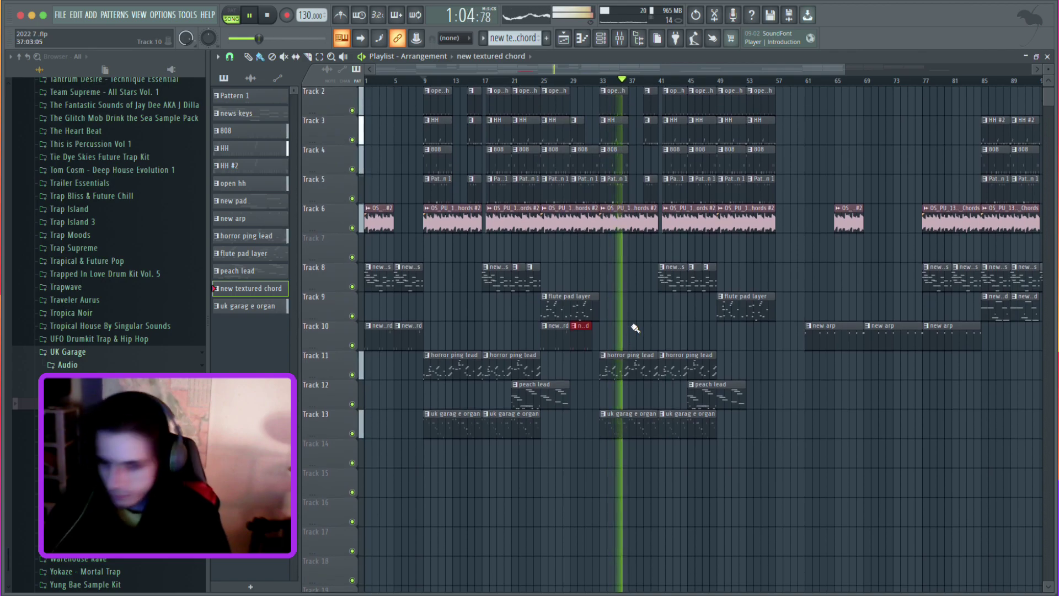
{"action": "scroll", "coordinate": [635, 330], "scroll_direction": "up", "scroll_amount": 1}
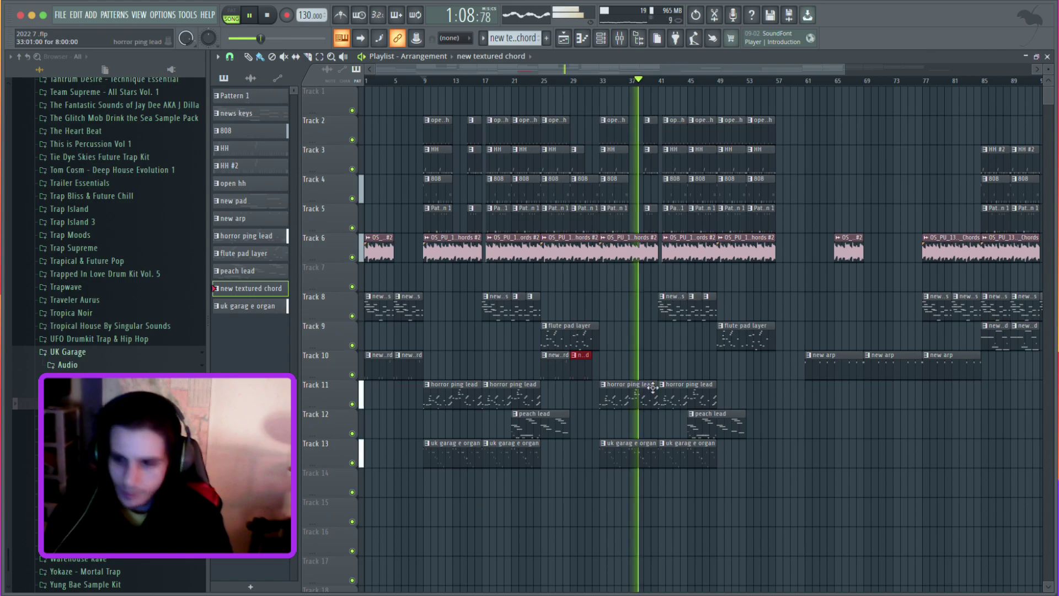
{"action": "scroll", "coordinate": [655, 421], "scroll_direction": "down", "scroll_amount": 1}
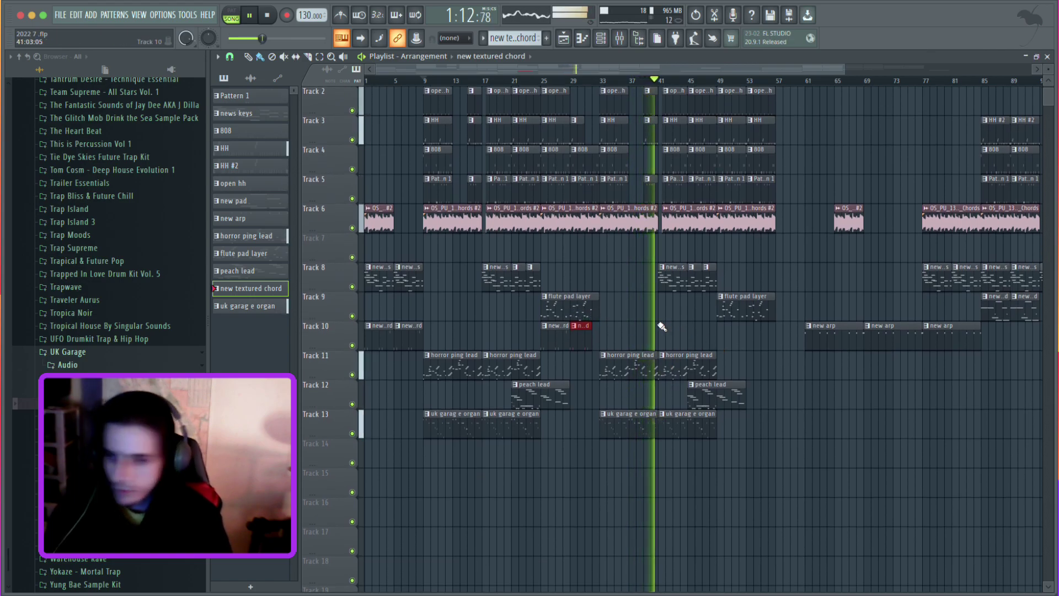
Build a new pattern named lead HH from the UZ_hihat_shorty sample, with hits on steps 1, 2, 3, 5, 7 and 9.
{"action": "scroll", "coordinate": [110, 221], "scroll_direction": "up", "scroll_amount": 4}
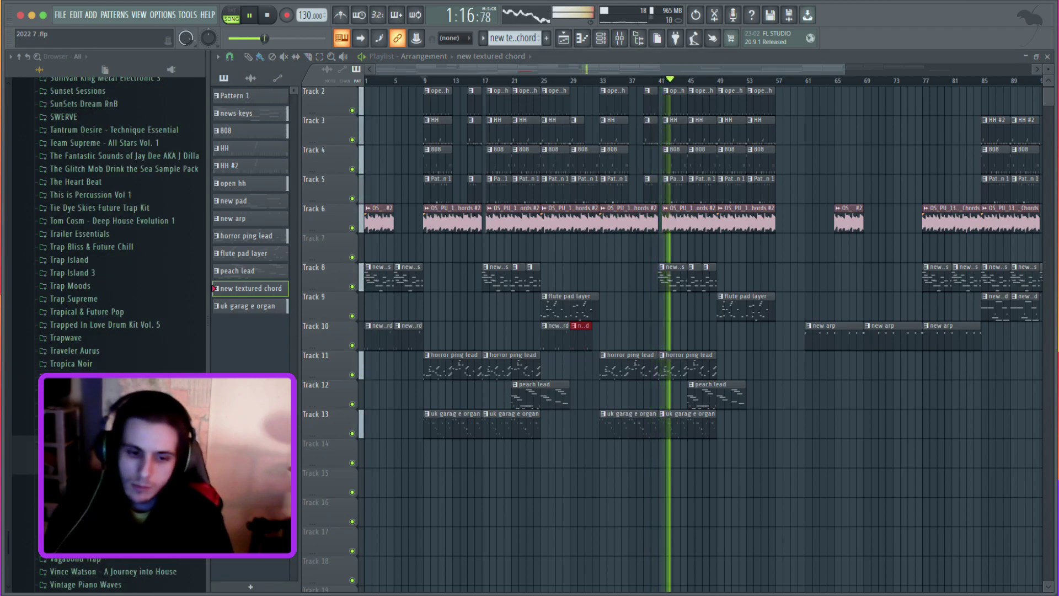
{"action": "left_click", "coordinate": [93, 481]}
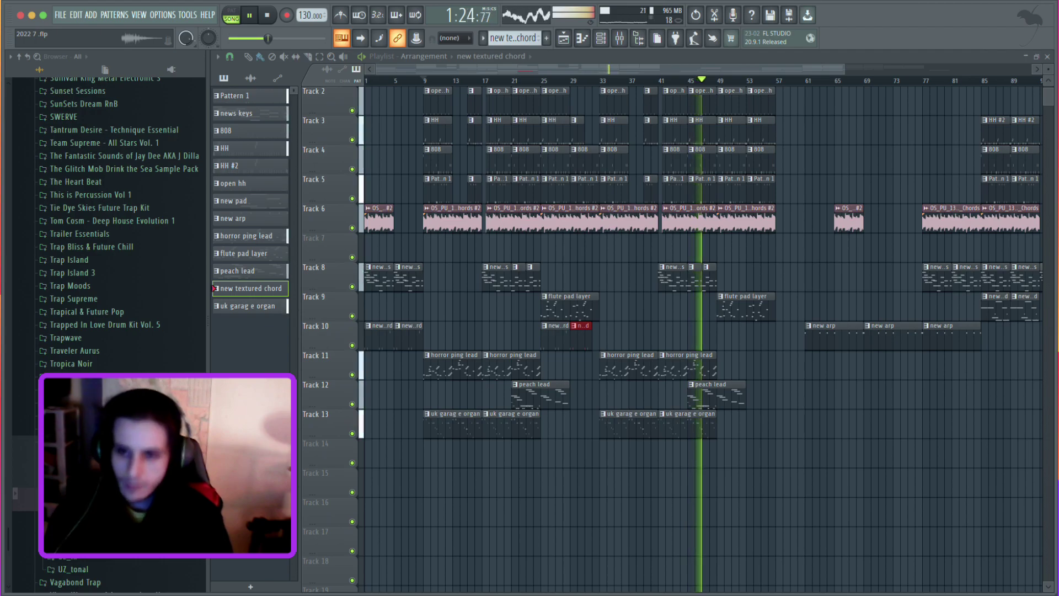
{"action": "left_click", "coordinate": [548, 38]}
{"action": "type", "text": "lead HH"}
{"action": "key", "text": "Return"}
{"action": "key", "text": "F6"}
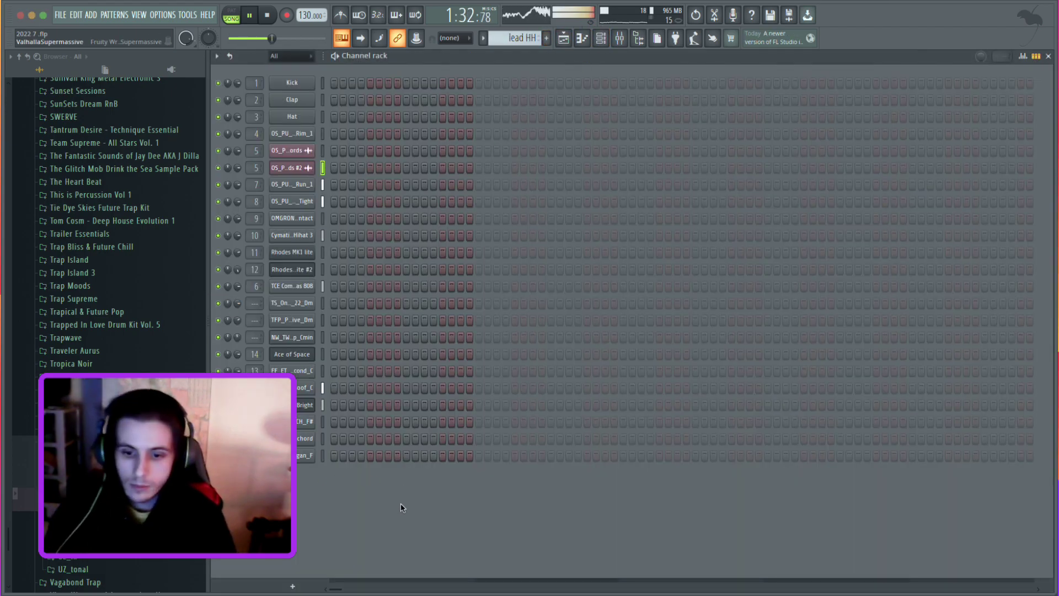
{"action": "left_click_drag", "start_coordinate": [111, 493], "coordinate": [260, 488]}
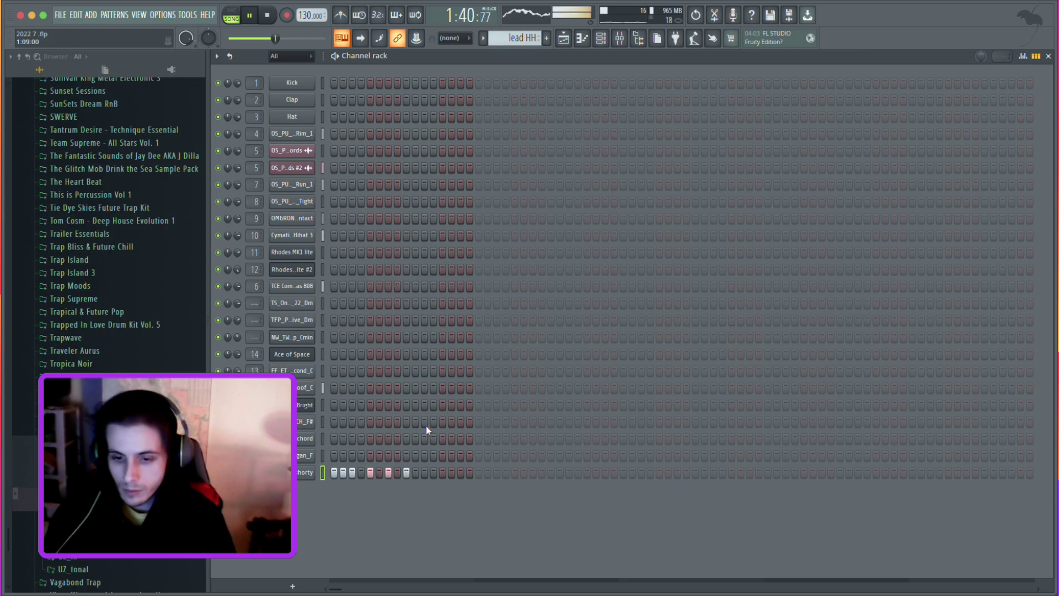
Place a lead HH clip on Track 14 at bar 17, stop playback and open the hi-hat's notes in the piano roll.
{"action": "left_click", "coordinate": [578, 40]}
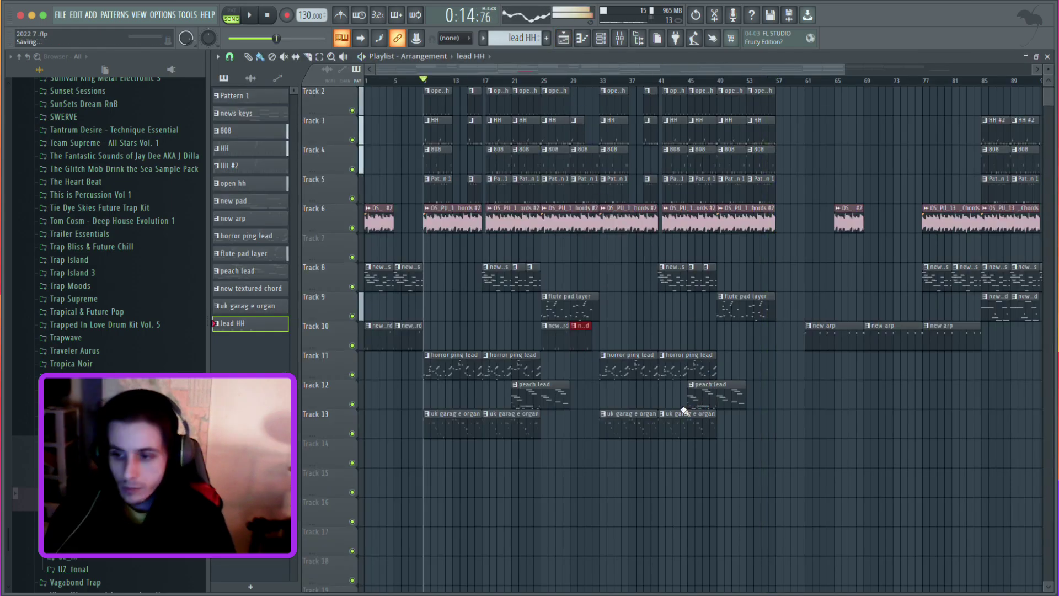
{"action": "scroll", "coordinate": [506, 365], "scroll_direction": "down", "scroll_amount": 2}
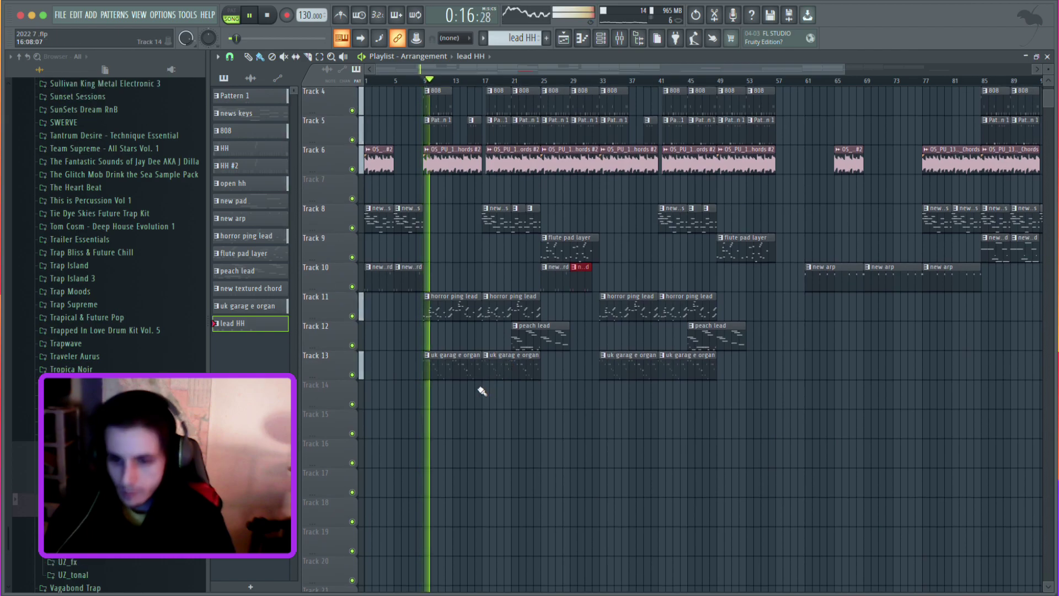
{"action": "left_click", "coordinate": [458, 401]}
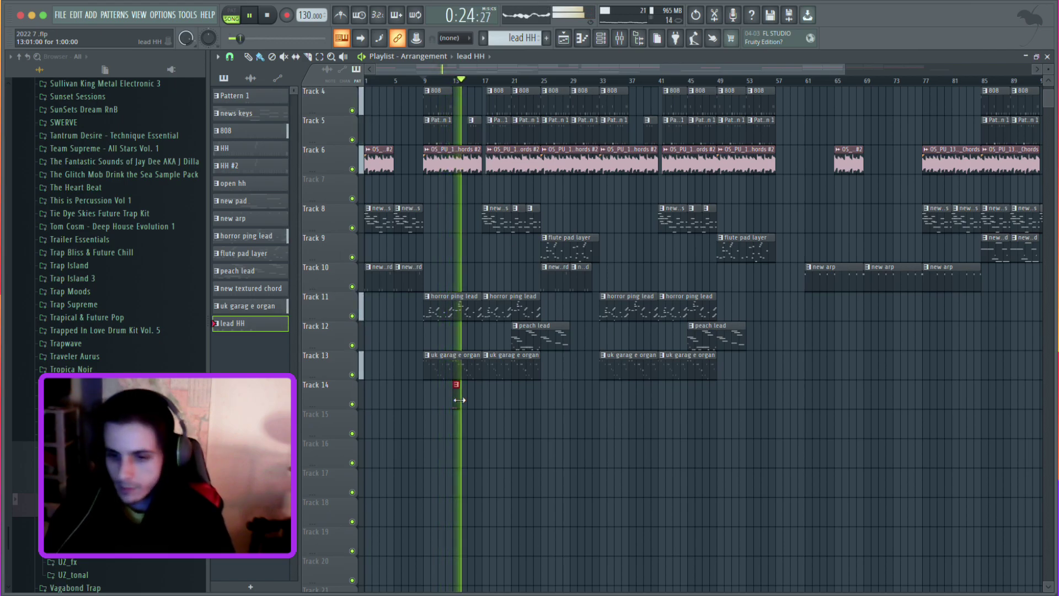
{"action": "left_click_drag", "start_coordinate": [456, 400], "coordinate": [473, 393]}
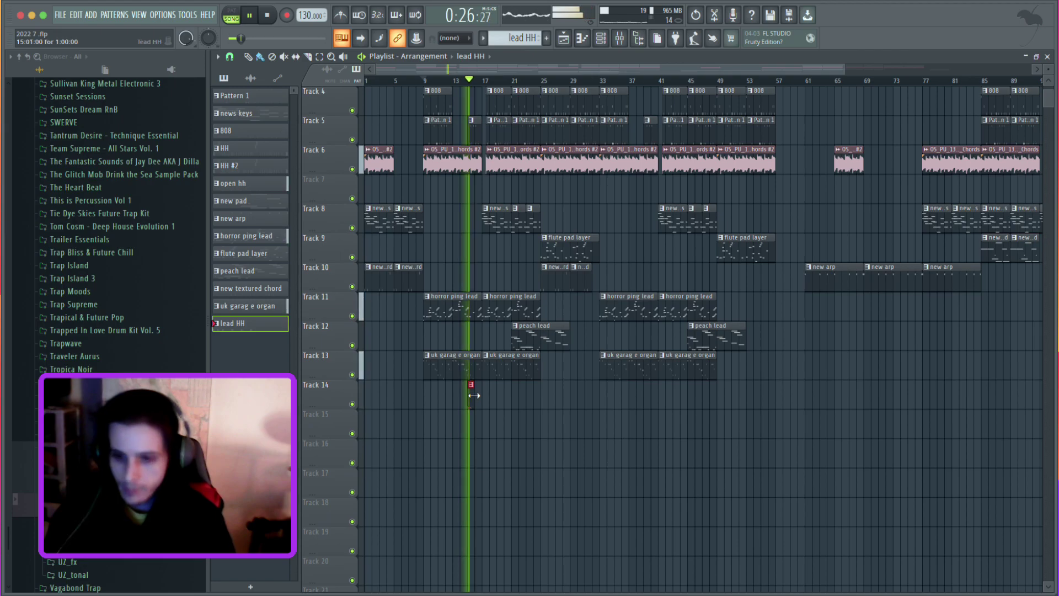
{"action": "left_click_drag", "start_coordinate": [471, 393], "coordinate": [483, 393]}
{"action": "key", "text": "space"}
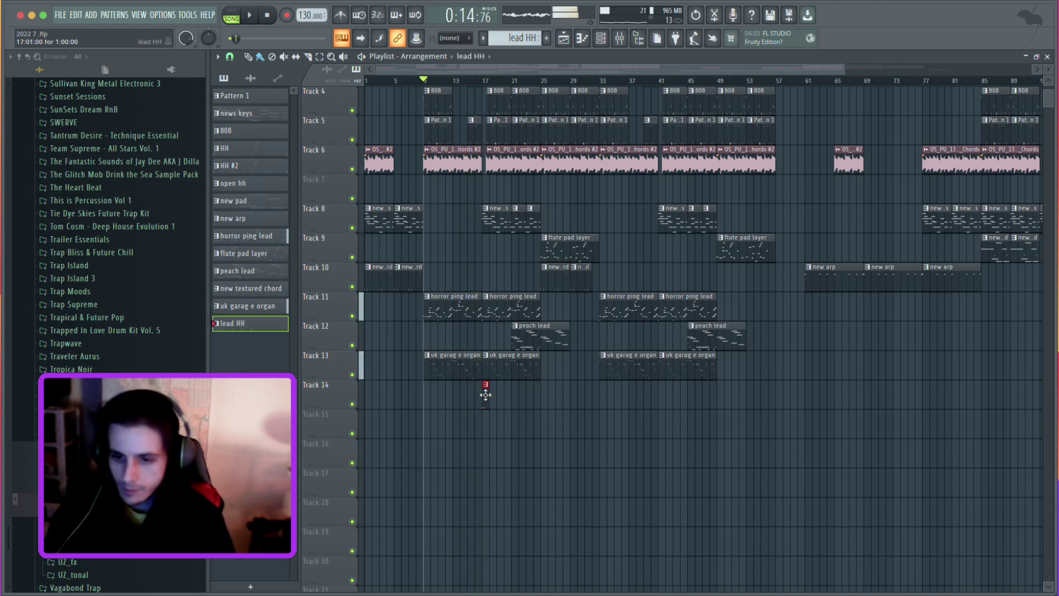
{"action": "double_click", "coordinate": [506, 388]}
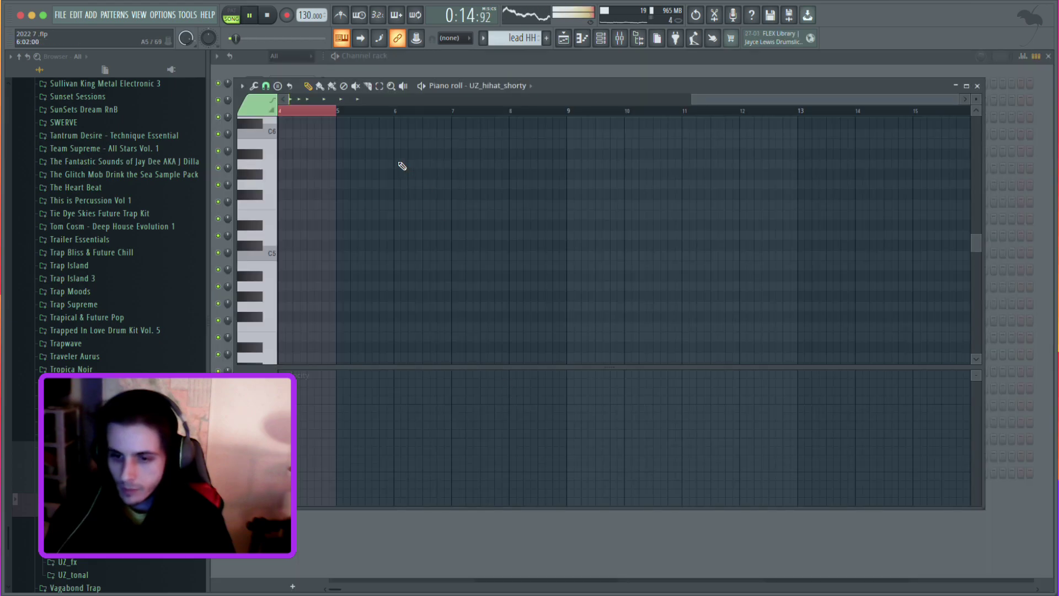
Delete the hi-hat's hits on steps 2, 3, 5 and 9 and add C5 hits on step 11 of bar 1 and steps 1, 2, 3 and 11 of bar 2.
{"action": "key", "text": "space"}
{"action": "key", "text": "space"}
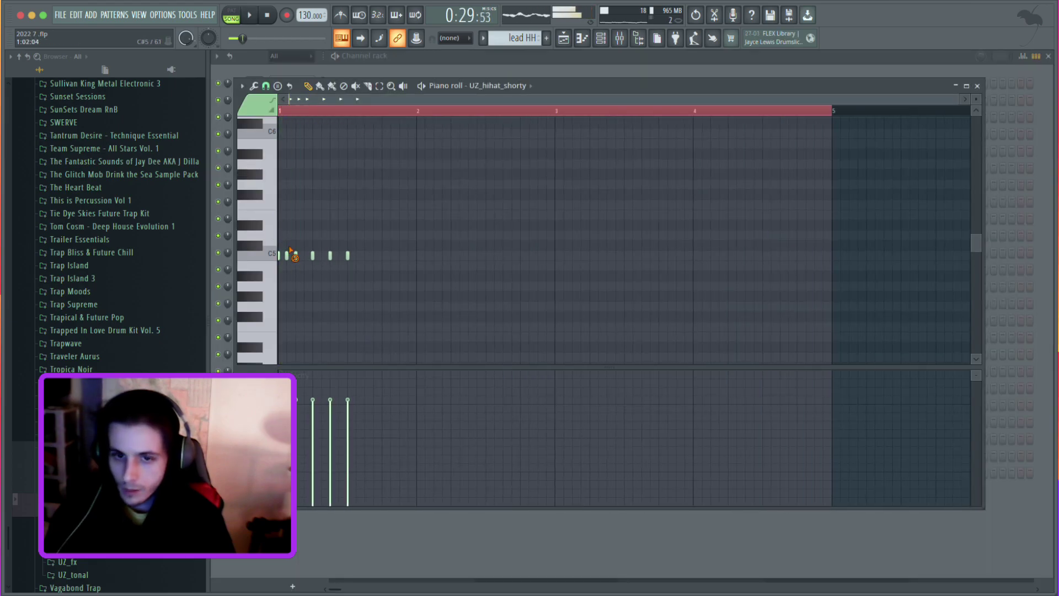
{"action": "right_click", "coordinate": [312, 255]}
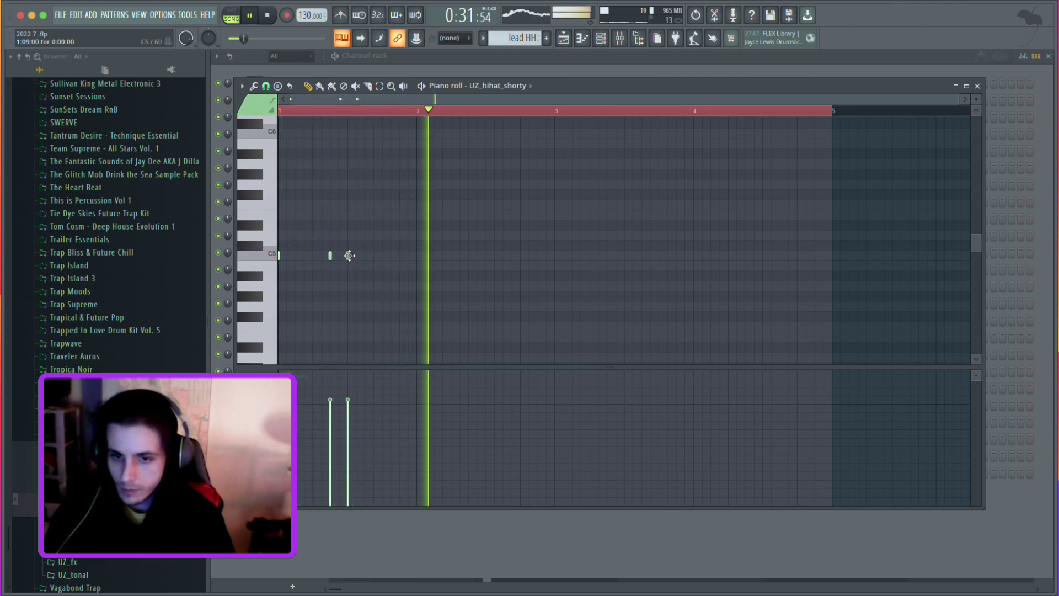
{"action": "left_click", "coordinate": [370, 257]}
{"action": "left_click", "coordinate": [421, 256]}
{"action": "left_click", "coordinate": [430, 255]}
{"action": "left_click", "coordinate": [435, 255]}
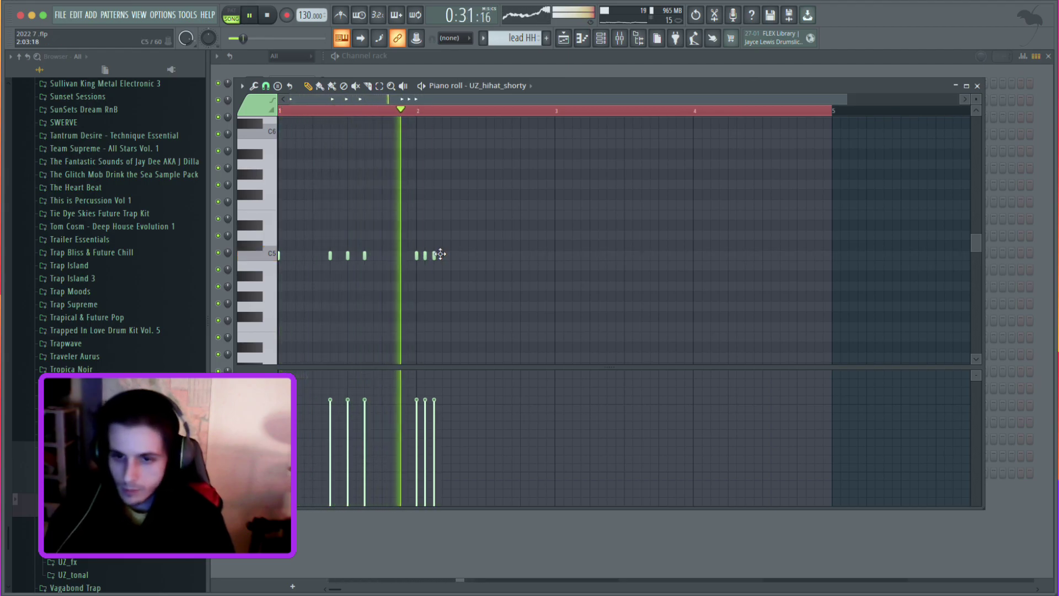
{"action": "left_click", "coordinate": [504, 255]}
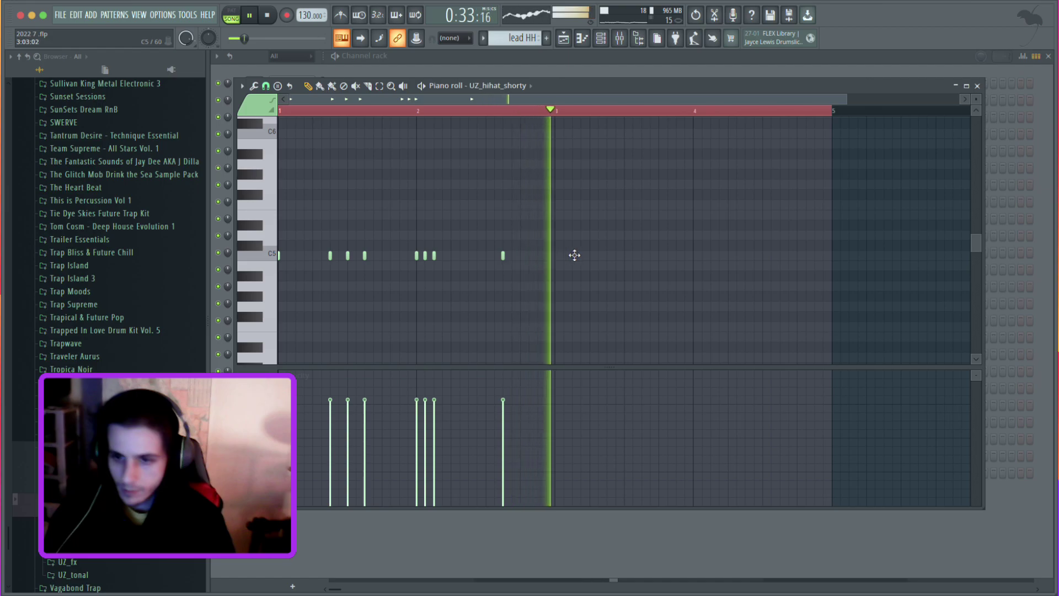
{"action": "right_click", "coordinate": [348, 255]}
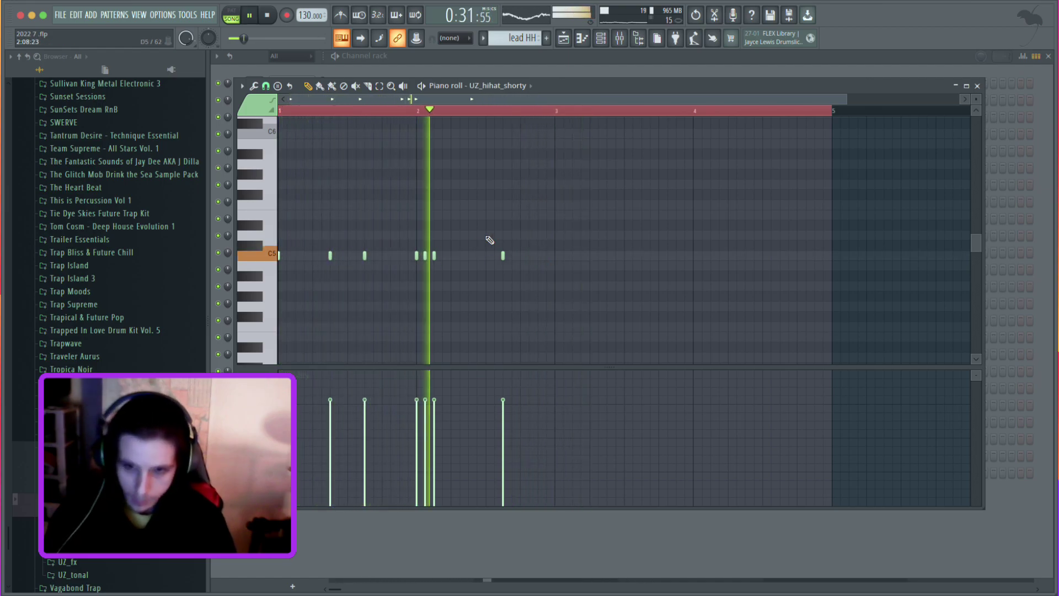
Add three C5 hi-hat hits in bar 3, on steps 1, 7 and 13.
{"action": "left_click", "coordinate": [599, 255]}
{"action": "left_click_drag", "start_coordinate": [599, 256], "coordinate": [556, 255]}
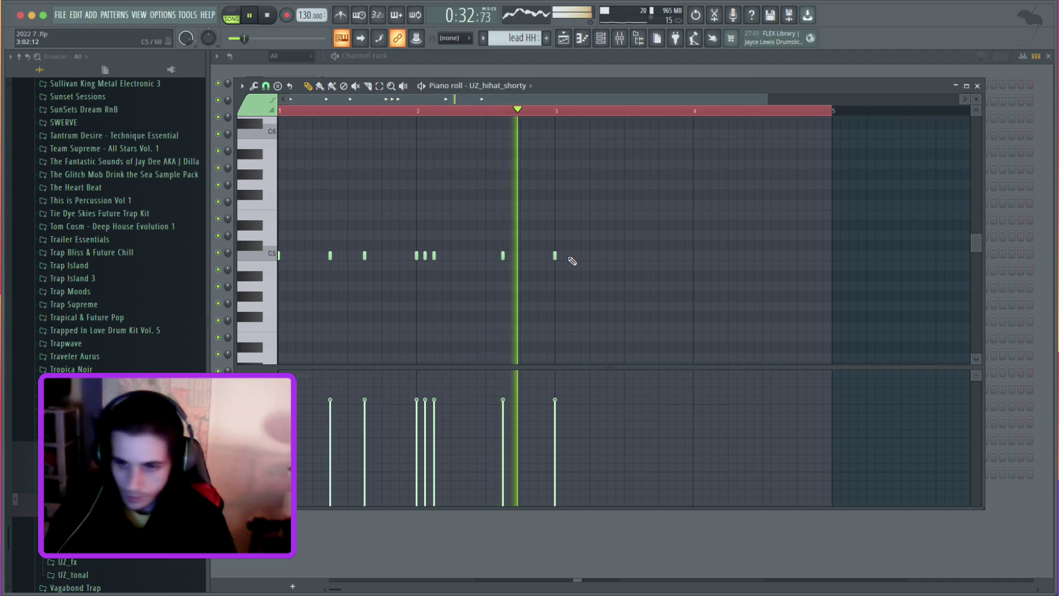
{"action": "left_click", "coordinate": [601, 255]}
{"action": "key", "text": "space"}
{"action": "key", "text": "space"}
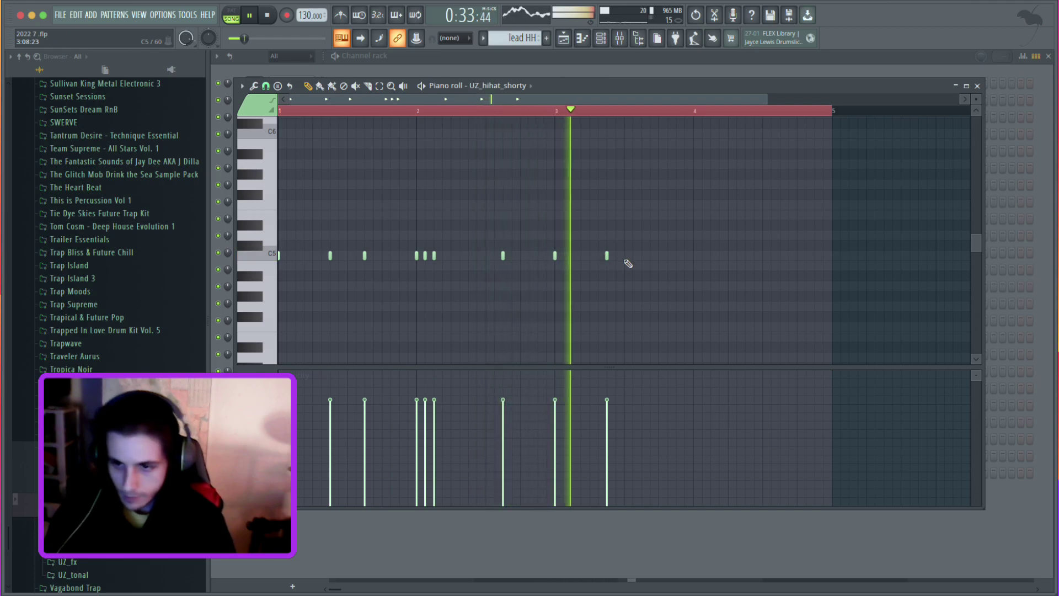
{"action": "left_click", "coordinate": [659, 256]}
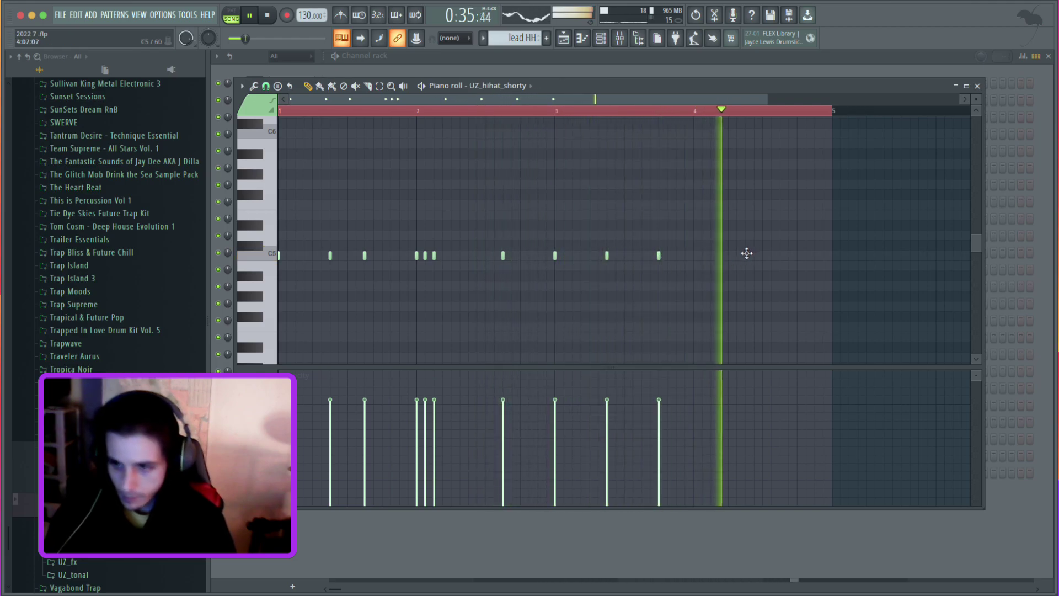
Add a D#5 hi-hat hit on step 9 of bar 4 and chop it into a roll of eight short notes.
{"action": "key", "text": "space"}
{"action": "left_click", "coordinate": [763, 225]}
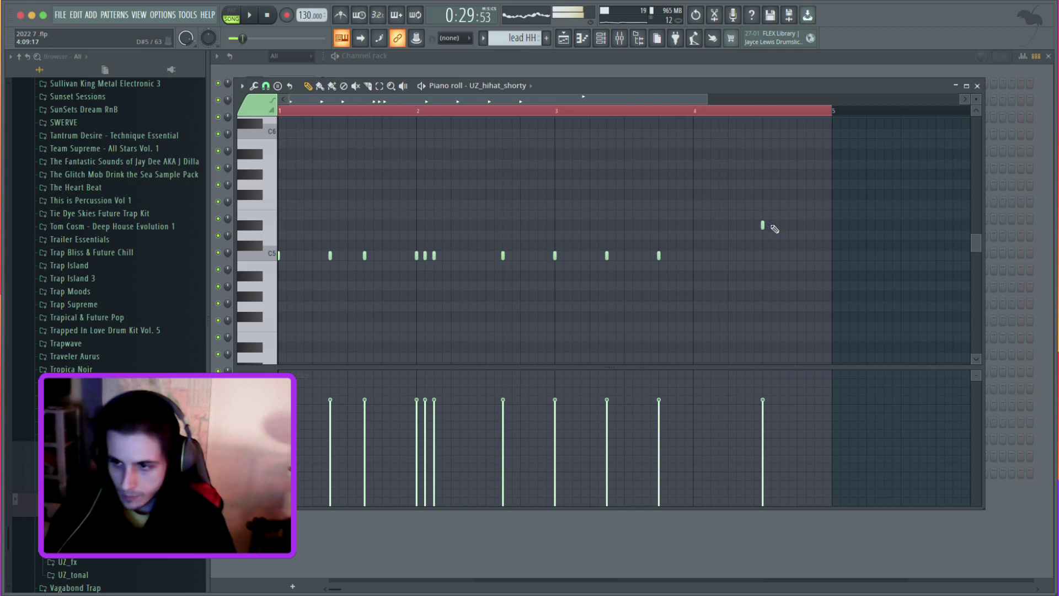
{"action": "key", "text": "super+u"}
{"action": "key", "text": "space"}
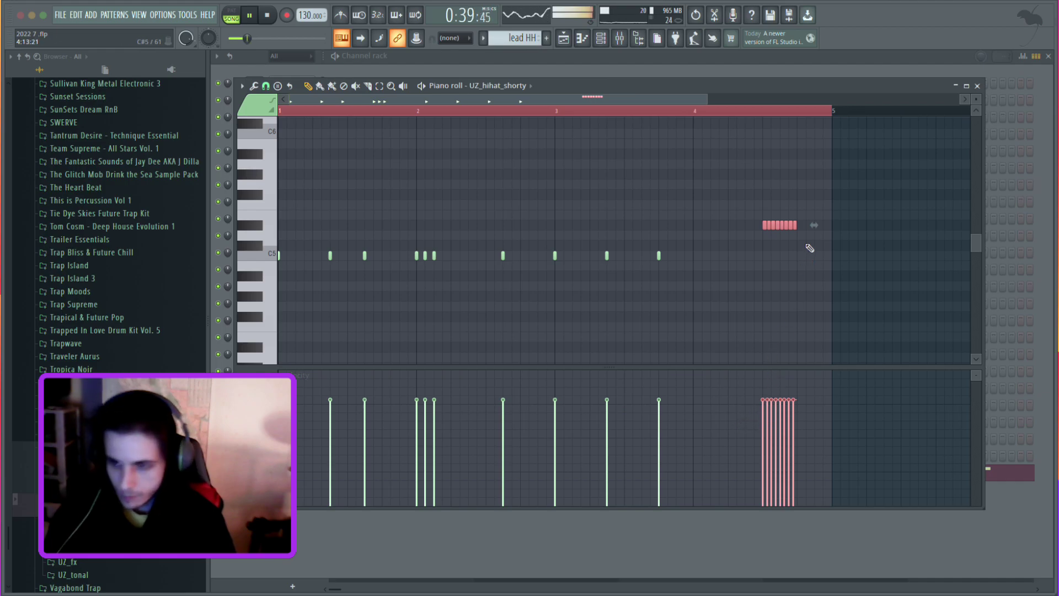
Copy the D#5 roll to the end of bar 4 on D5 and give the copy lower, gently falling velocities.
{"action": "left_click_drag", "start_coordinate": [810, 214], "coordinate": [764, 228]}
{"action": "key", "text": "ctrl+c"}
{"action": "key", "text": "ctrl+v"}
{"action": "left_click_drag", "start_coordinate": [365, 223], "coordinate": [793, 234]}
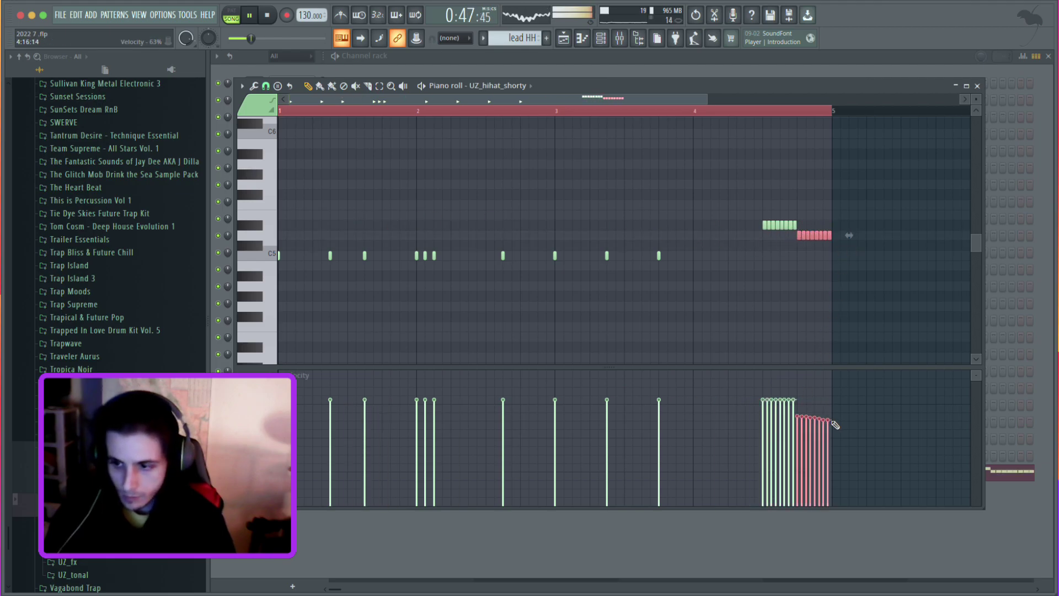
{"action": "key", "text": "space"}
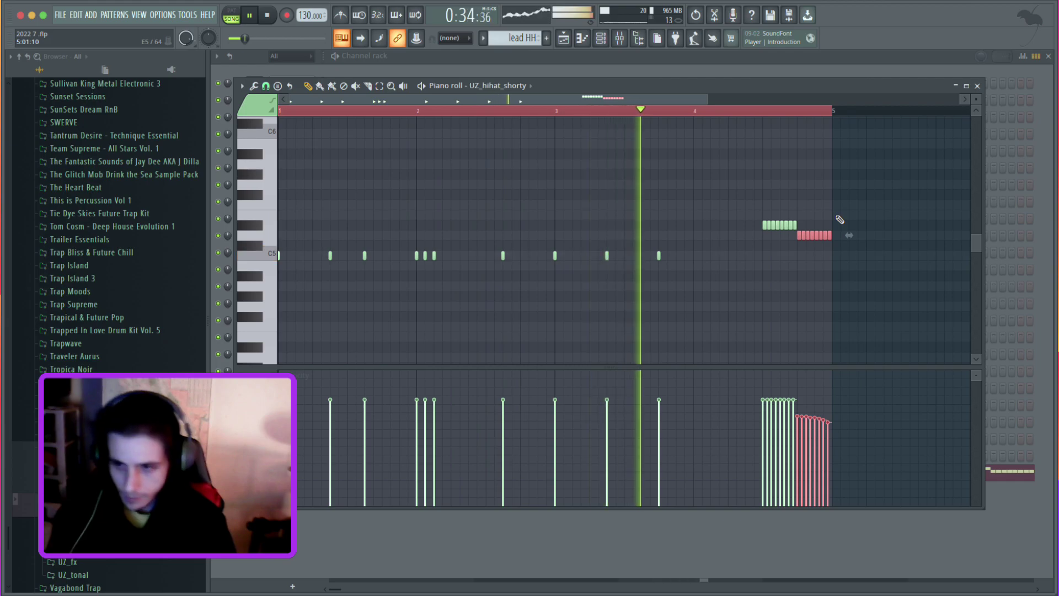
Lower the second roll to C5 and slope the first roll's velocities down toward it.
{"action": "key", "text": "shift+Down"}
{"action": "key", "text": "shift+Down"}
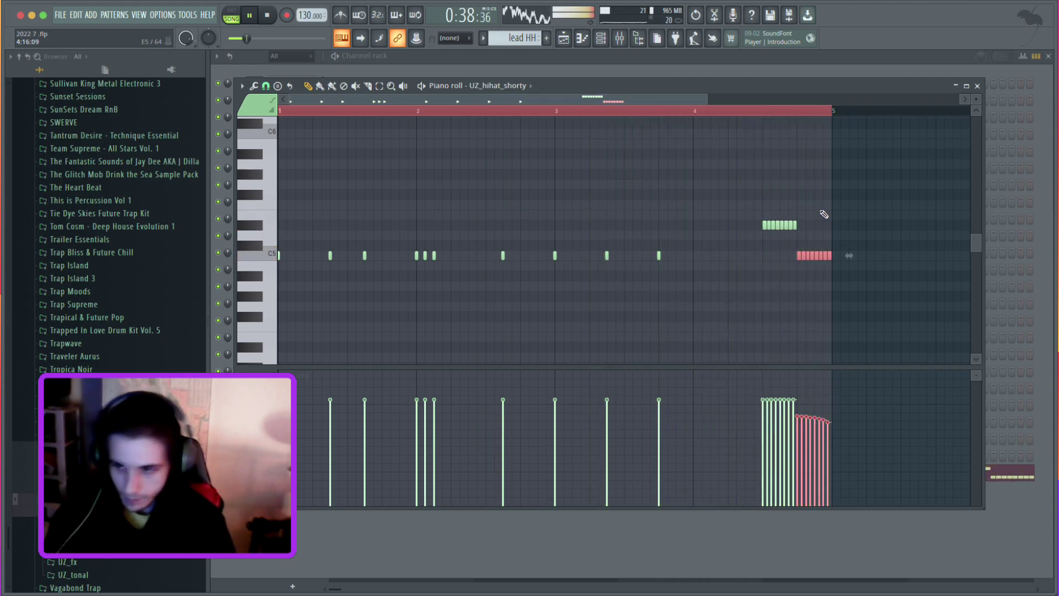
{"action": "left_click_drag", "start_coordinate": [812, 207], "coordinate": [752, 240]}
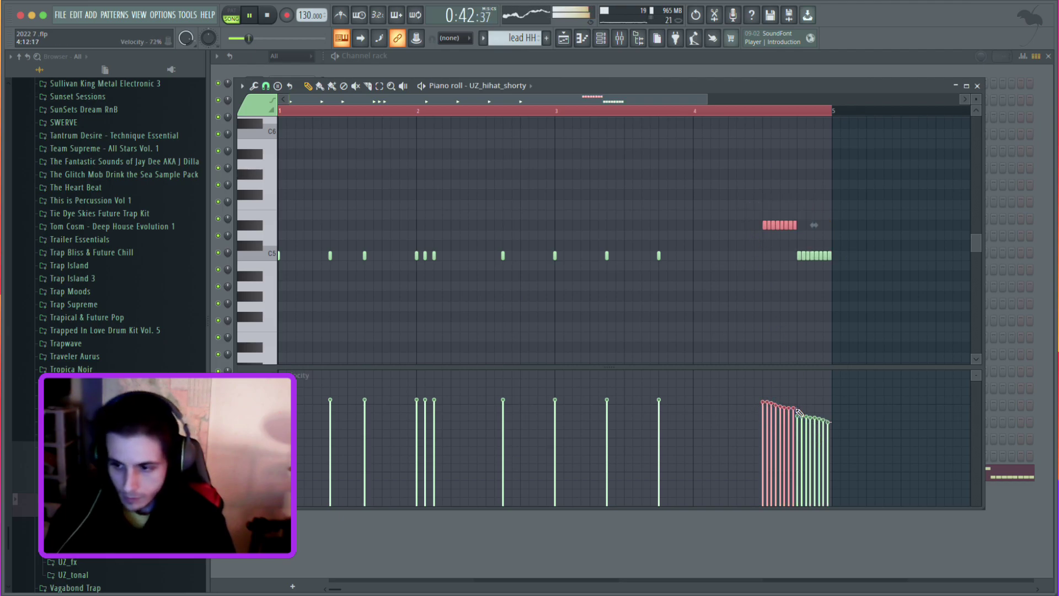
Place a lead HH clip on Track 14 at bar 41 in the playlist and duplicate it at bar 45.
{"action": "left_click", "coordinate": [571, 43]}
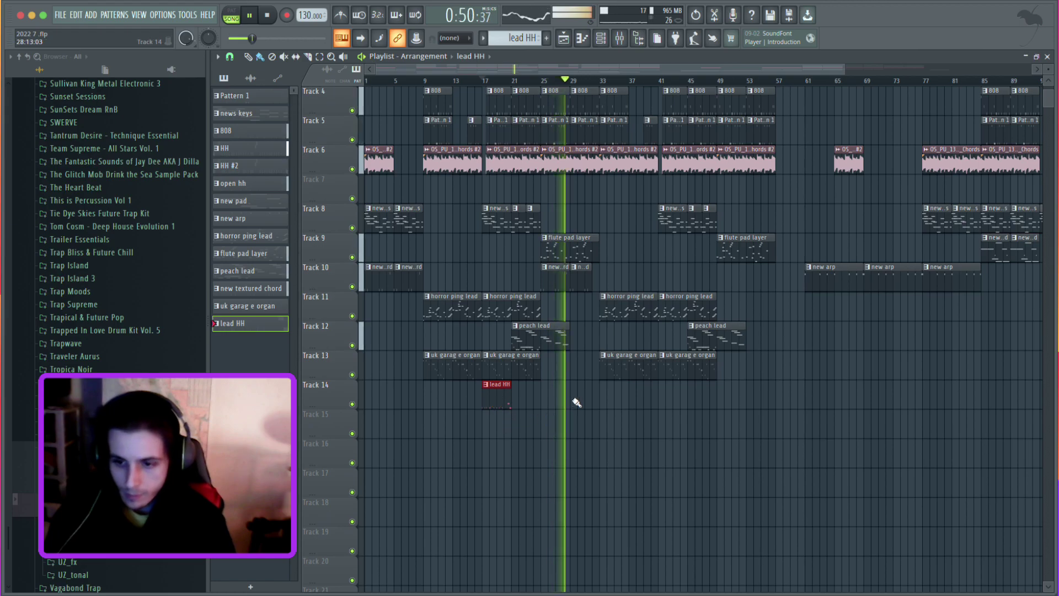
{"action": "left_click", "coordinate": [608, 399]}
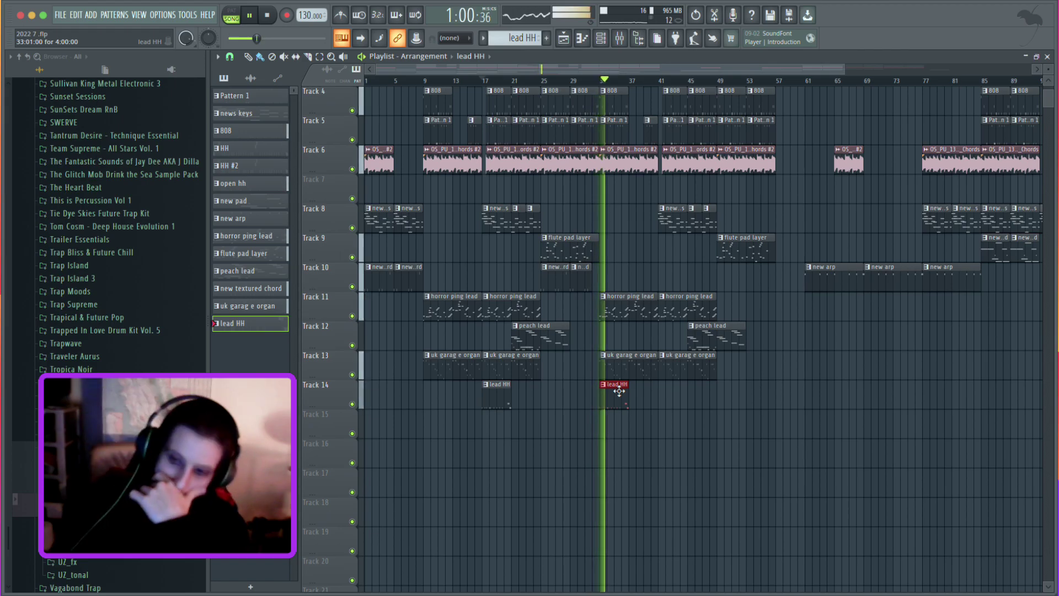
{"action": "left_click_drag", "start_coordinate": [618, 393], "coordinate": [646, 392]}
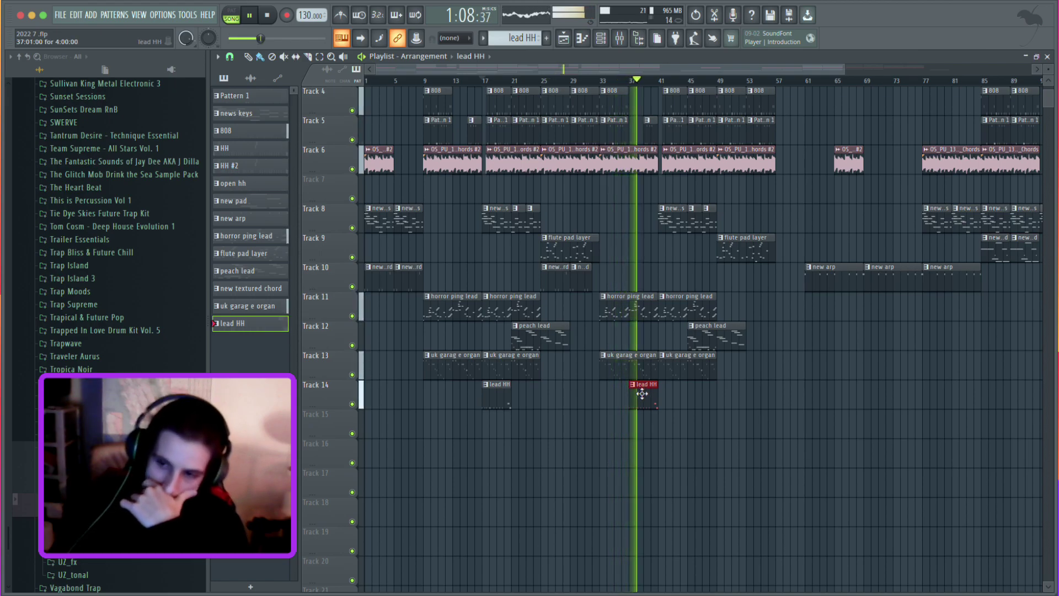
{"action": "left_click_drag", "start_coordinate": [643, 394], "coordinate": [670, 393]}
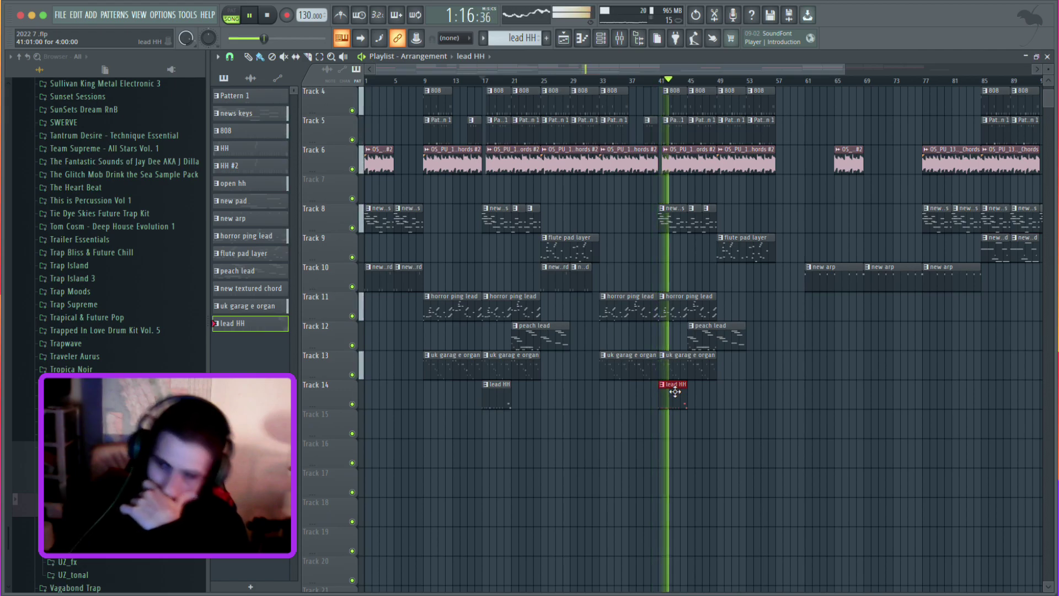
{"action": "key", "text": "ctrl+b"}
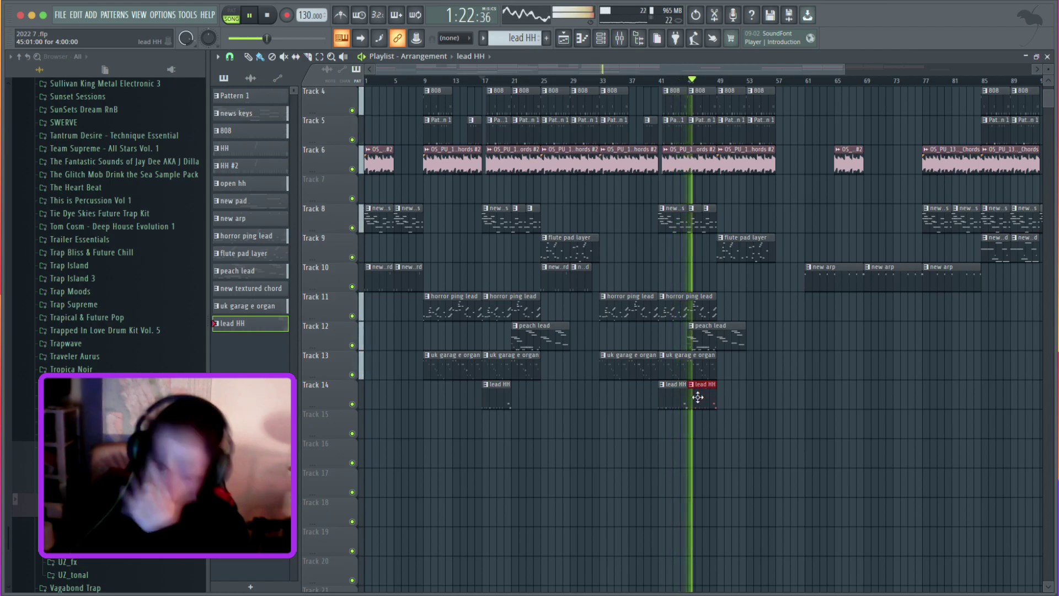
Reopen the lead HH notes and delete the fourth note of the D#5 roll to leave a gap.
{"action": "double_click", "coordinate": [678, 395]}
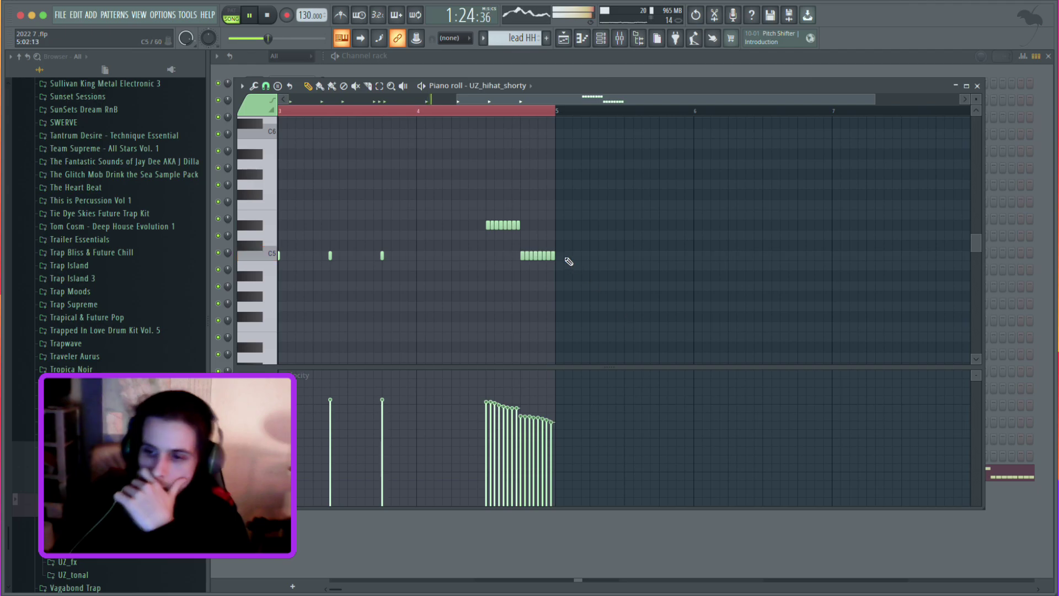
{"action": "right_click", "coordinate": [501, 226]}
{"action": "right_click", "coordinate": [519, 227]}
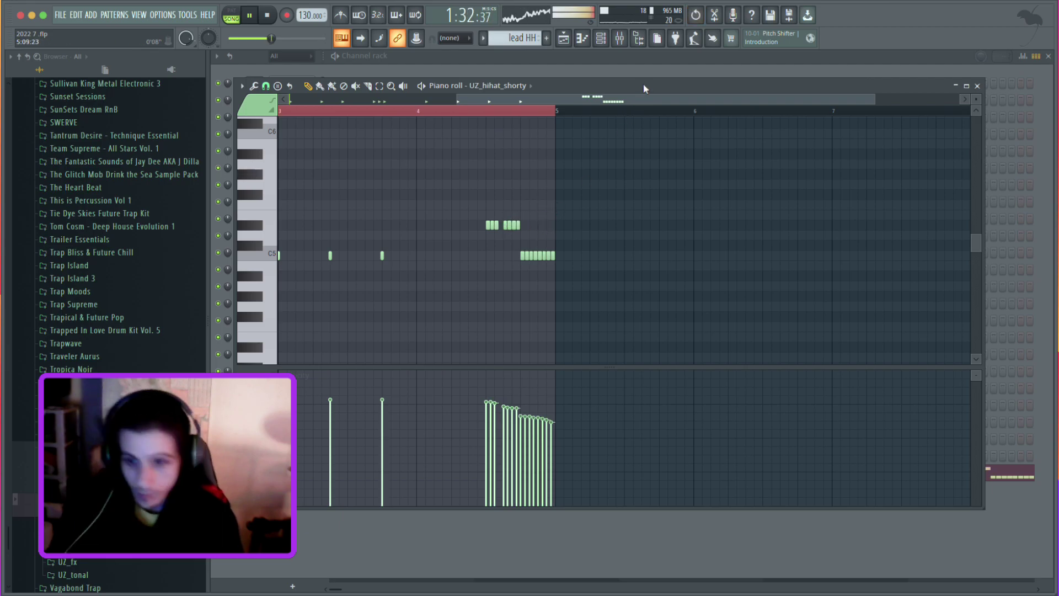
Select both hi-hat rolls in bar 4 and lower their velocities, with the C5 roll falling steeply to about 41%.
{"action": "left_click", "coordinate": [606, 44]}
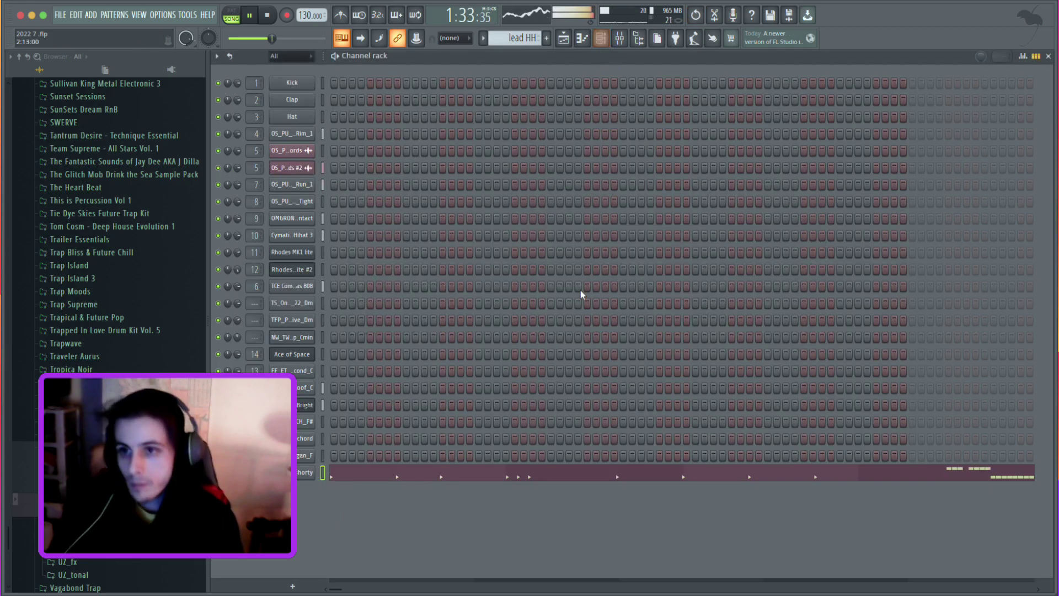
{"action": "left_click", "coordinate": [336, 477]}
{"action": "left_click_drag", "start_coordinate": [866, 183], "coordinate": [762, 274]}
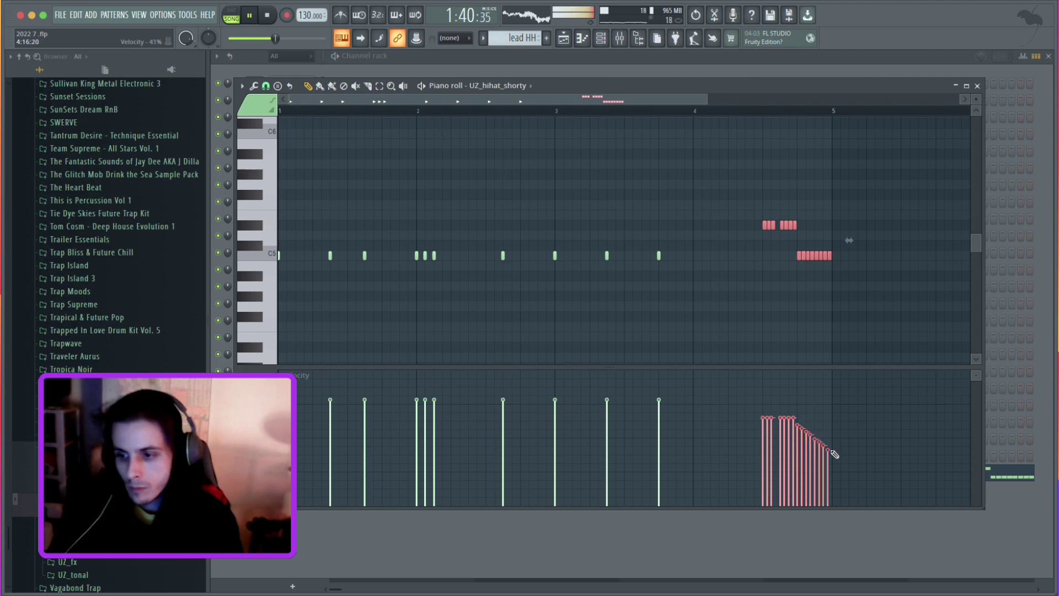
Play the arrangement from bar 9 and review the clips on all tracks in the playlist.
{"action": "left_click", "coordinate": [581, 39]}
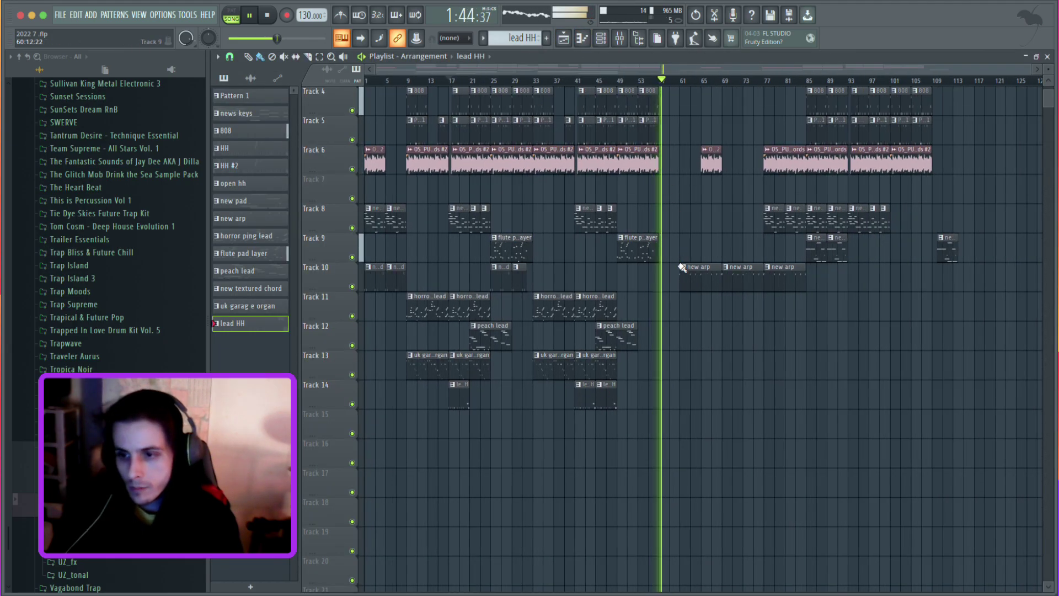
{"action": "scroll", "coordinate": [678, 281], "scroll_direction": "up", "scroll_amount": 3}
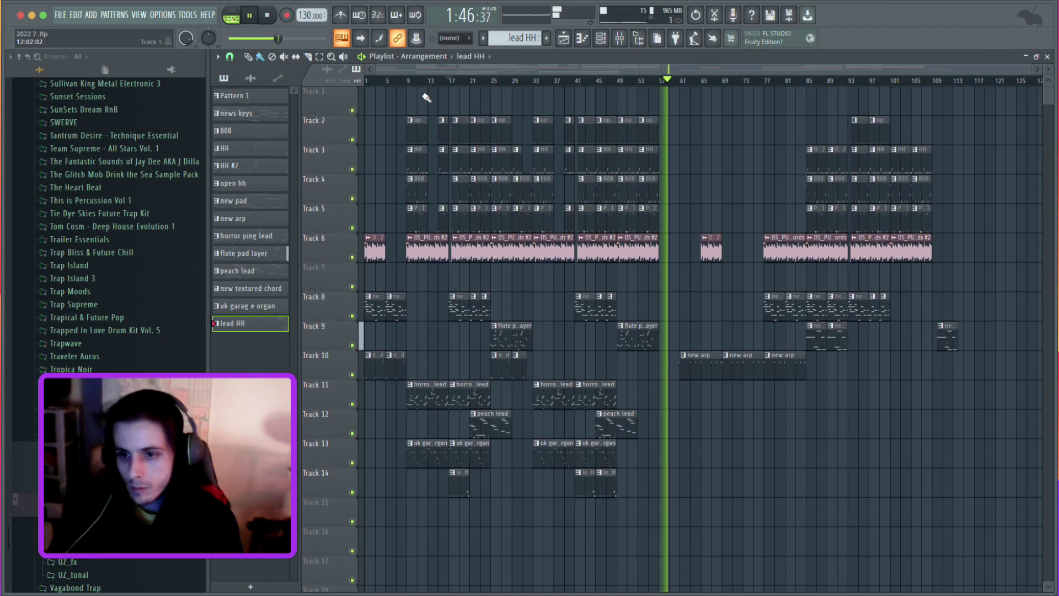
{"action": "left_click", "coordinate": [411, 81]}
{"action": "scroll", "coordinate": [474, 258], "scroll_direction": "down", "scroll_amount": 11}
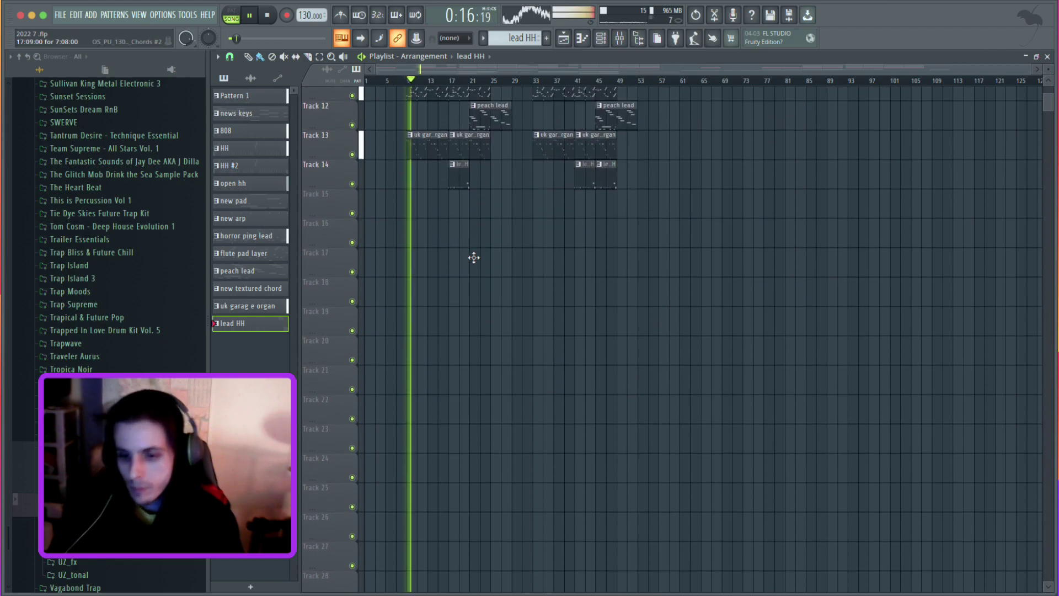
{"action": "scroll", "coordinate": [474, 257], "scroll_direction": "up", "scroll_amount": 11}
{"action": "scroll", "coordinate": [441, 414], "scroll_direction": "down", "scroll_amount": 1}
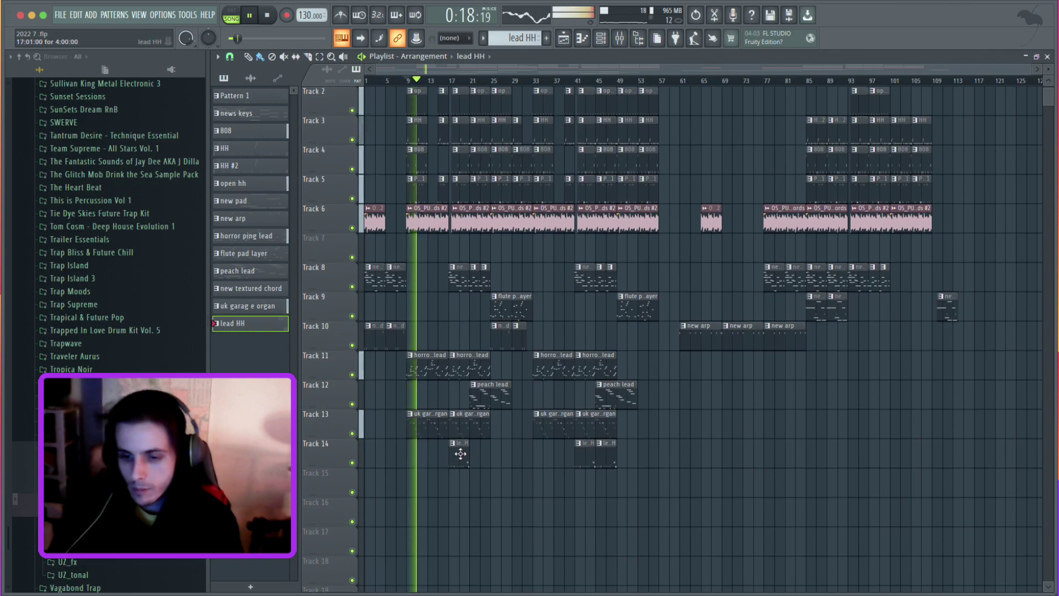
Audition one-shot samples in the UZ - Real Trap Samples Vol. 3 folder, including its snares and fx.
{"action": "key", "text": "F6"}
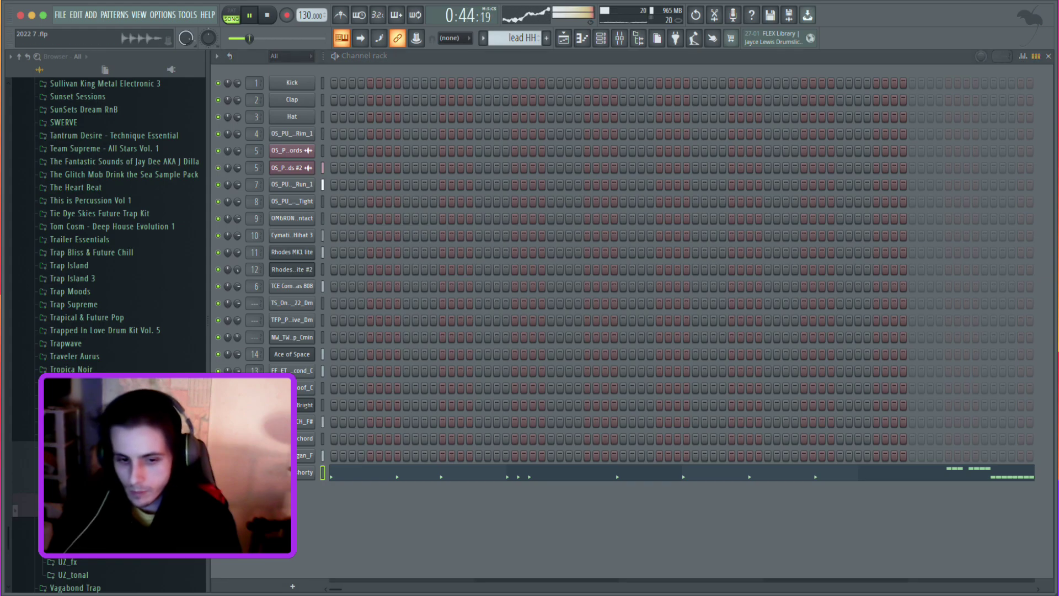
{"action": "scroll", "coordinate": [119, 563], "scroll_direction": "up", "scroll_amount": 2}
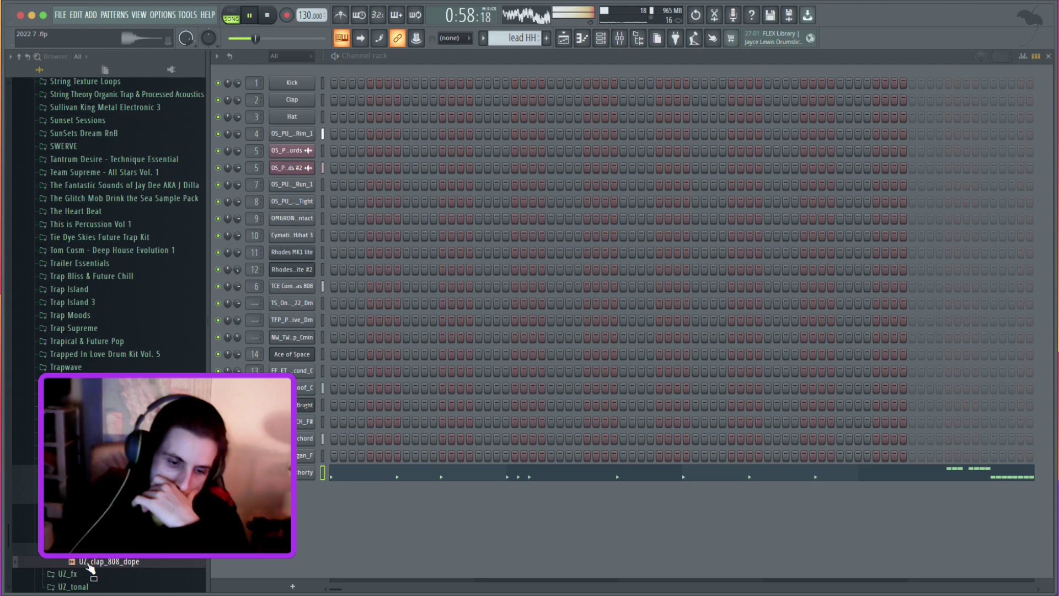
{"action": "scroll", "coordinate": [90, 568], "scroll_direction": "down", "scroll_amount": 5}
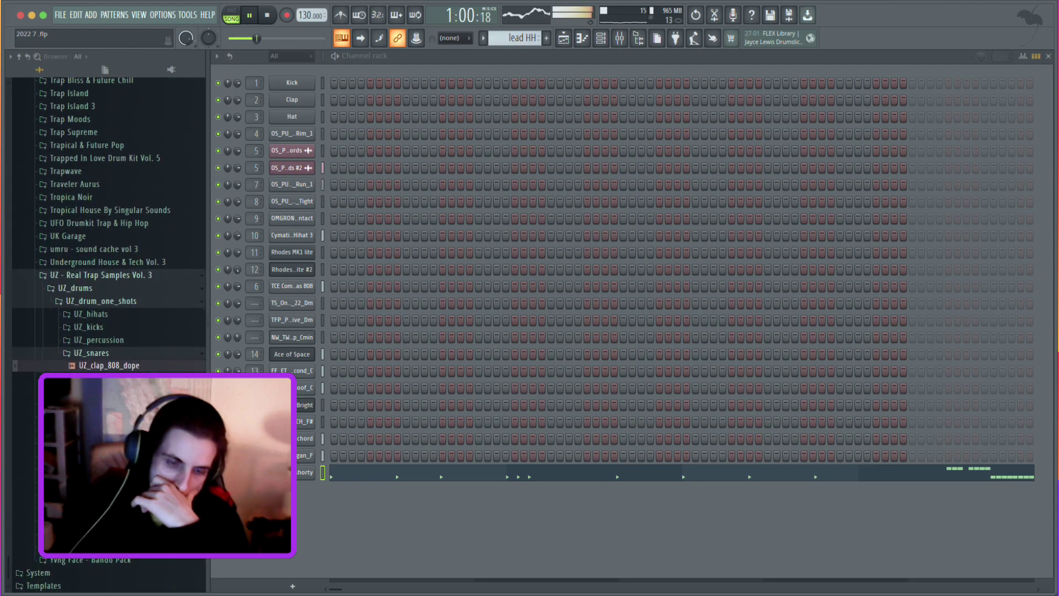
{"action": "left_click", "coordinate": [90, 378]}
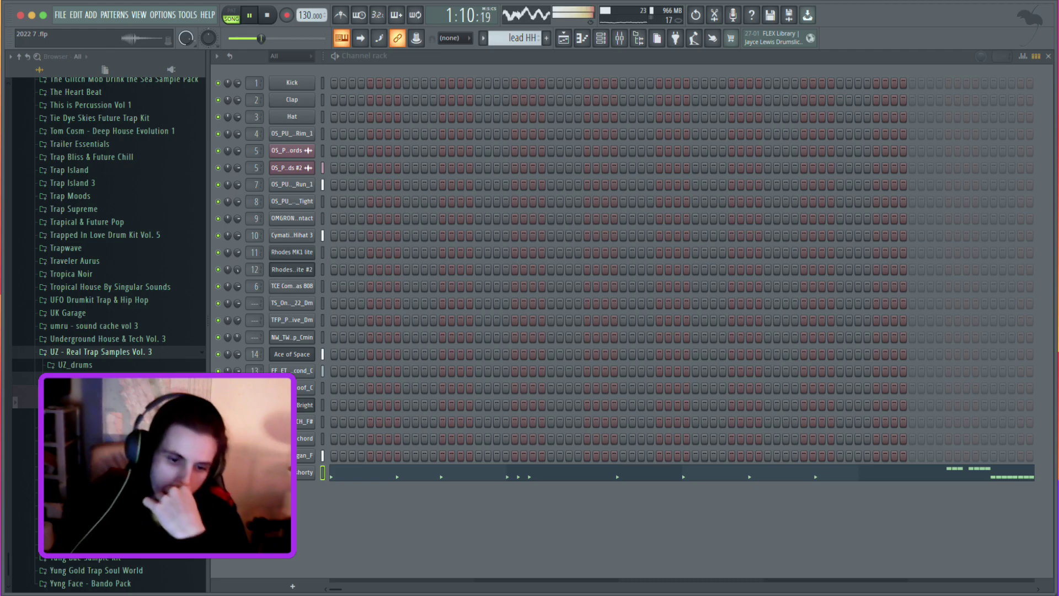
Place the UZ_fx_percussion_space sample on Track 9 at bar 37 and set its channel volume to 36%.
{"action": "left_click", "coordinate": [564, 39]}
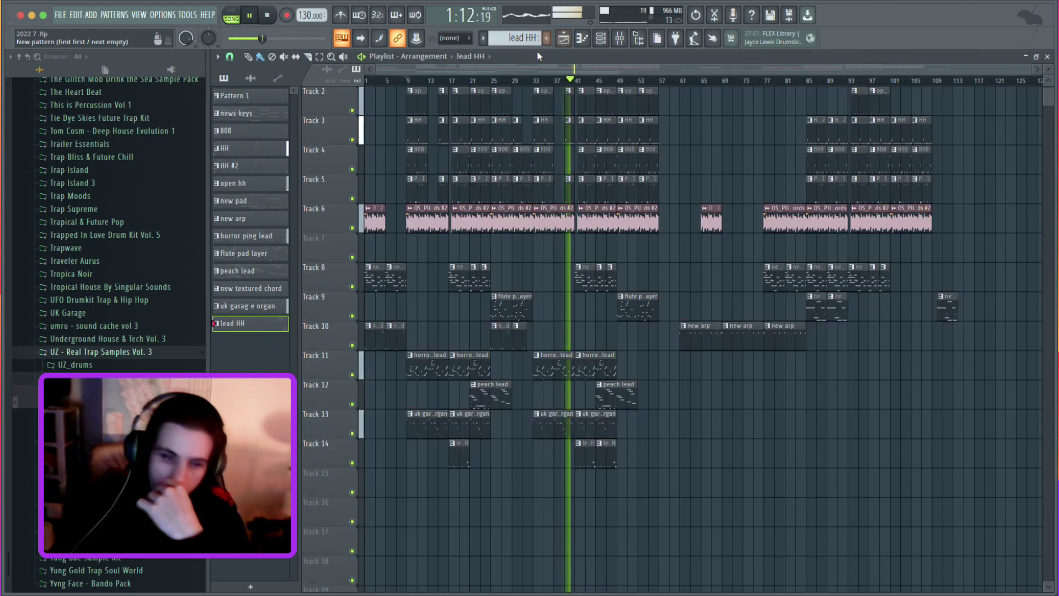
{"action": "left_click_drag", "start_coordinate": [110, 396], "coordinate": [555, 293]}
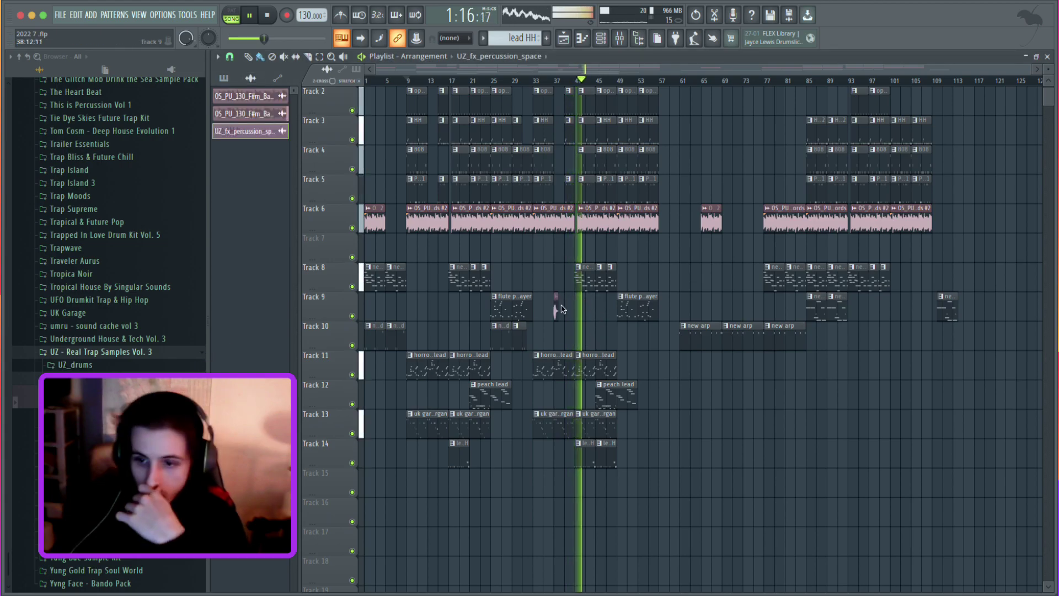
{"action": "left_click", "coordinate": [610, 40]}
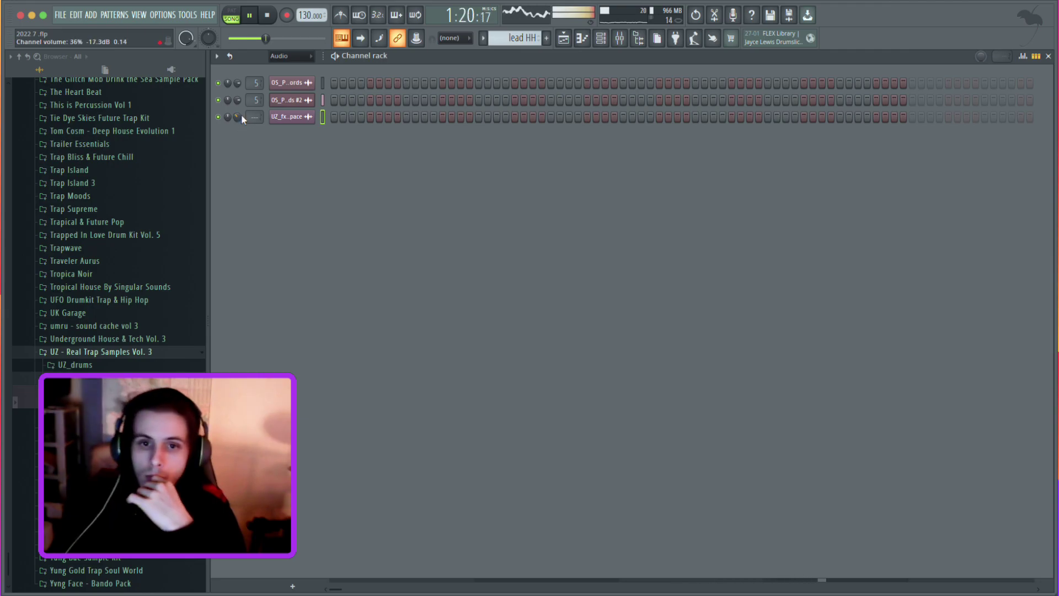
{"action": "left_click", "coordinate": [574, 38]}
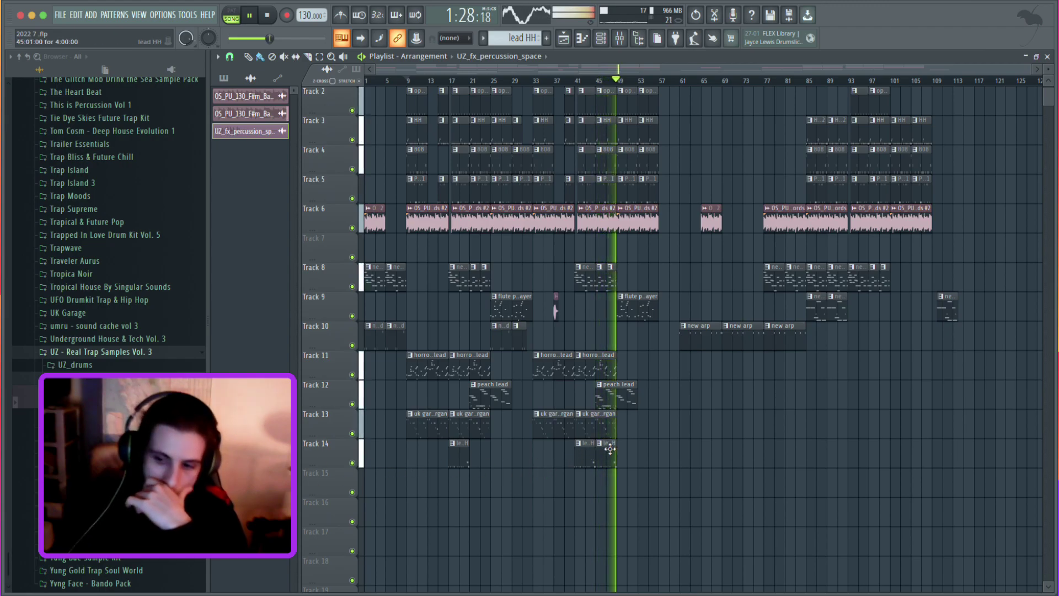
Shorten the last lead HH clip on Track 14 by about one bar, ending it near bar 48.
{"action": "scroll", "coordinate": [624, 458], "scroll_direction": "up", "scroll_amount": 2, "text": "ctrl"}
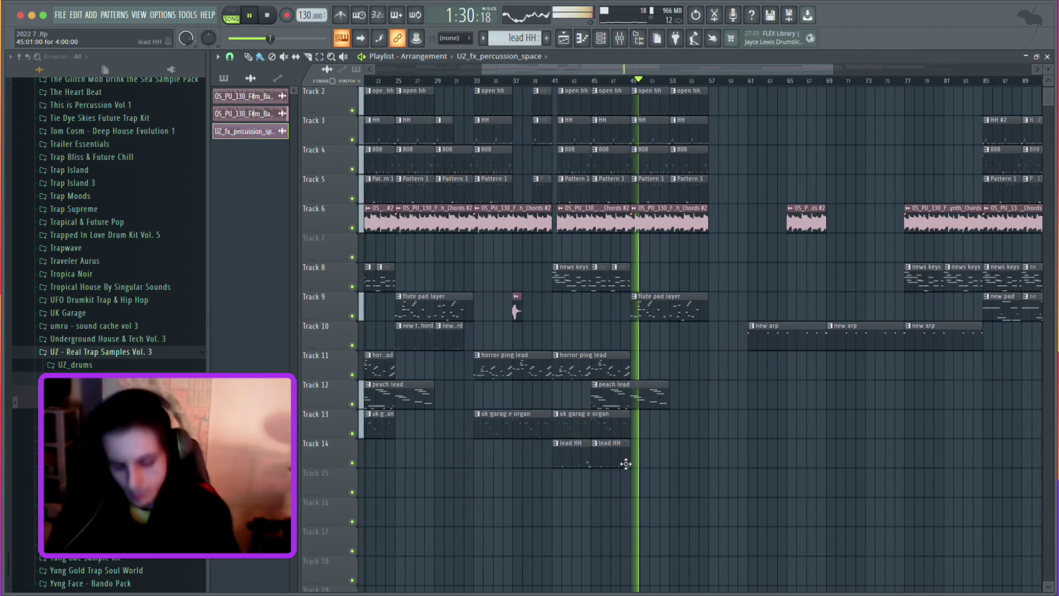
{"action": "mouse_move", "coordinate": [636, 448]}
{"action": "left_mouse_down"}
{"action": "mouse_move", "coordinate": [584, 454]}
{"action": "mouse_move", "coordinate": [617, 445]}
{"action": "left_mouse_up"}
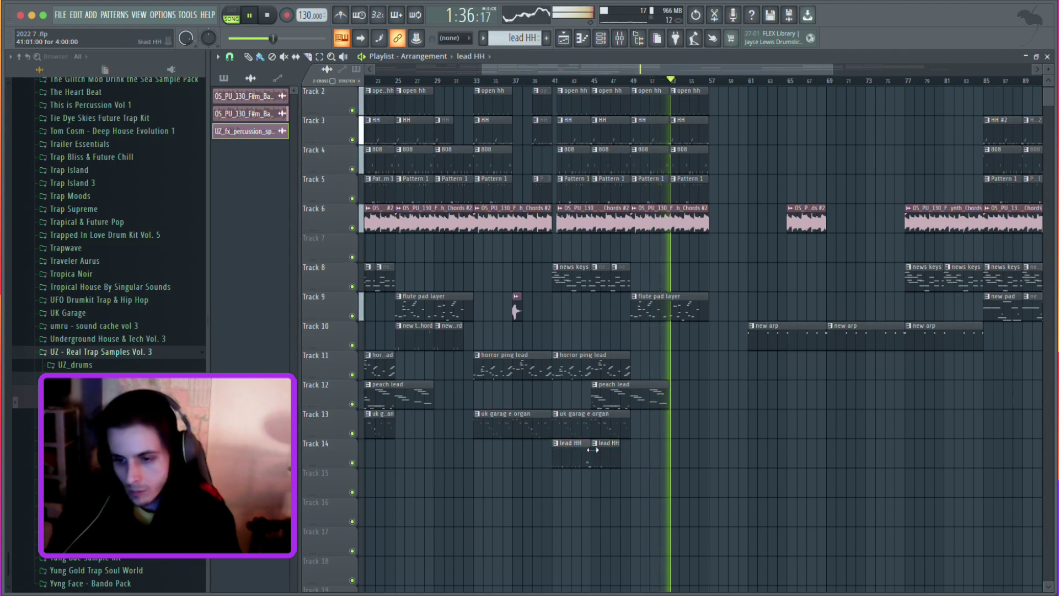
{"action": "scroll", "coordinate": [467, 471], "scroll_direction": "down", "scroll_amount": 2, "text": "ctrl"}
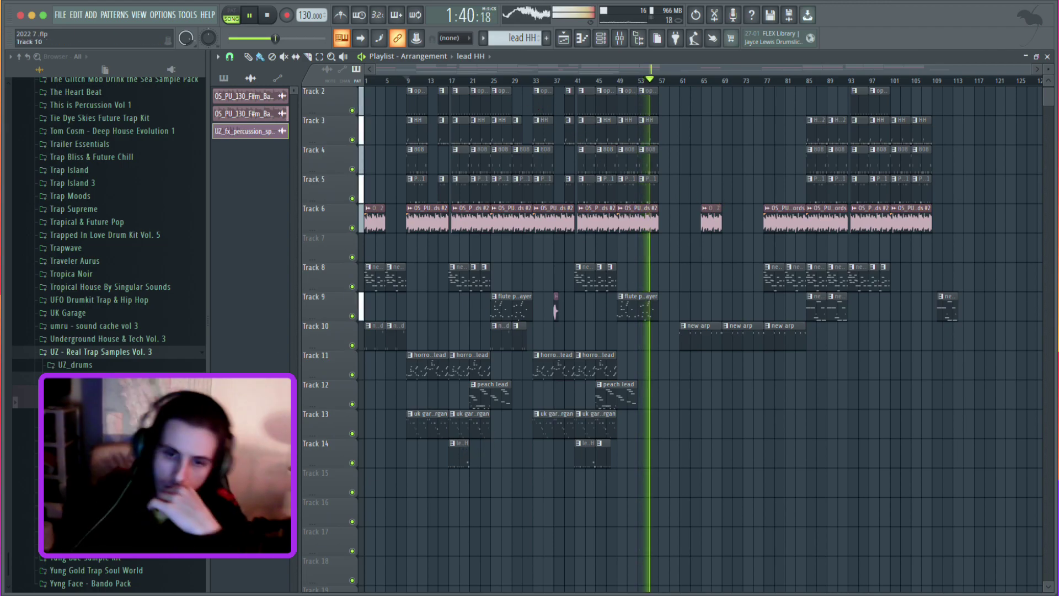
Open the 2022 9 project and show its playlist arrangement.
{"action": "left_click", "coordinate": [99, 453]}
{"action": "left_click", "coordinate": [111, 453]}
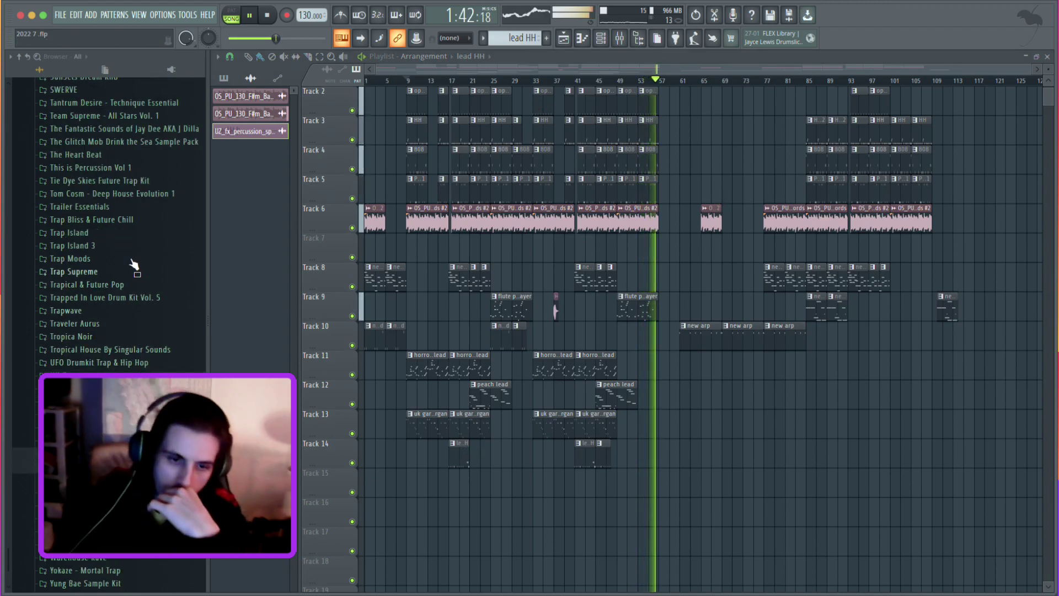
{"action": "left_click", "coordinate": [269, 17]}
{"action": "left_click", "coordinate": [269, 17]}
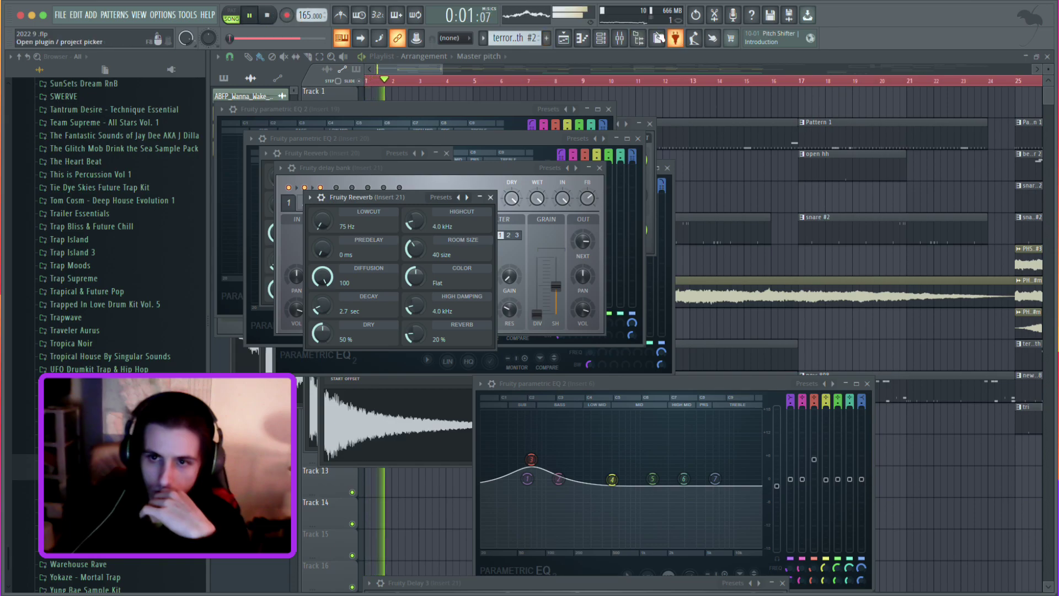
{"action": "left_click", "coordinate": [568, 40]}
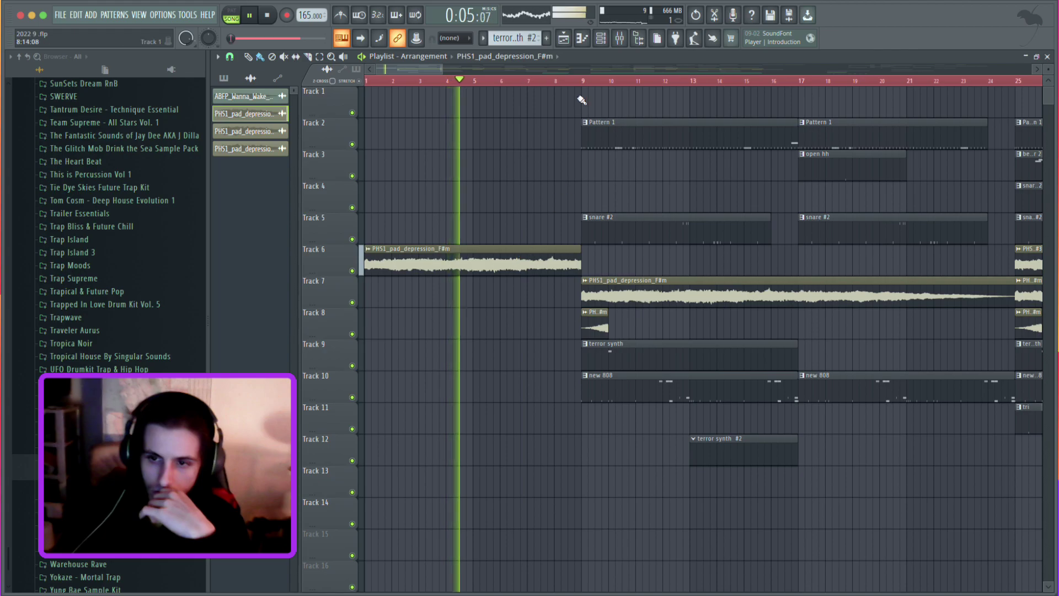
Route the PHS1_pad_depression_F#m channel to mixer Insert 23.
{"action": "left_click", "coordinate": [605, 39]}
{"action": "scroll", "coordinate": [558, 390], "scroll_direction": "down", "scroll_amount": 5}
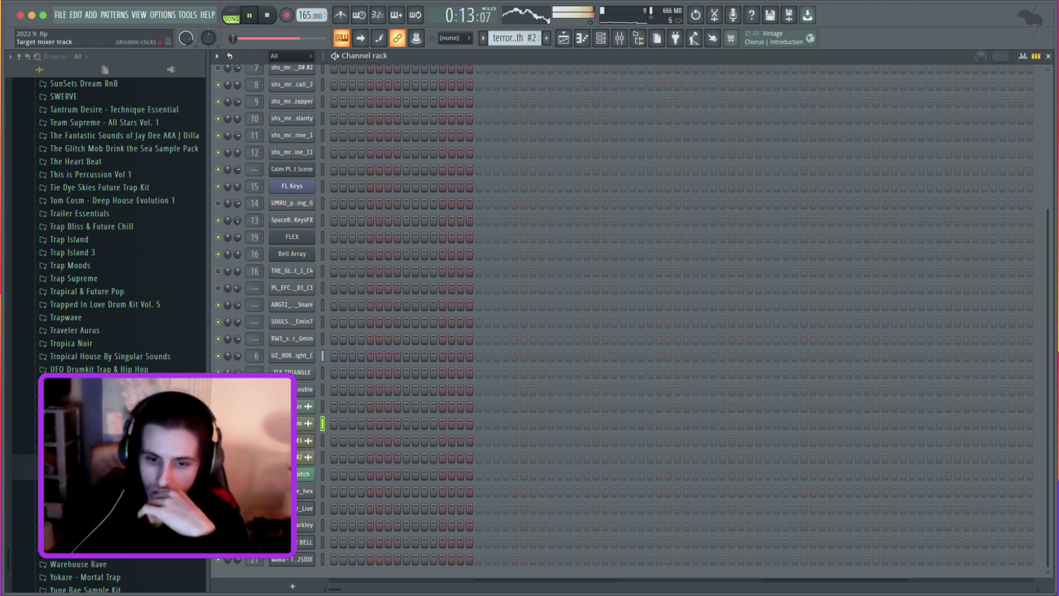
{"action": "scroll", "coordinate": [661, 459], "scroll_direction": "up", "scroll_amount": 3}
{"action": "scroll", "coordinate": [662, 462], "scroll_direction": "down", "scroll_amount": 3}
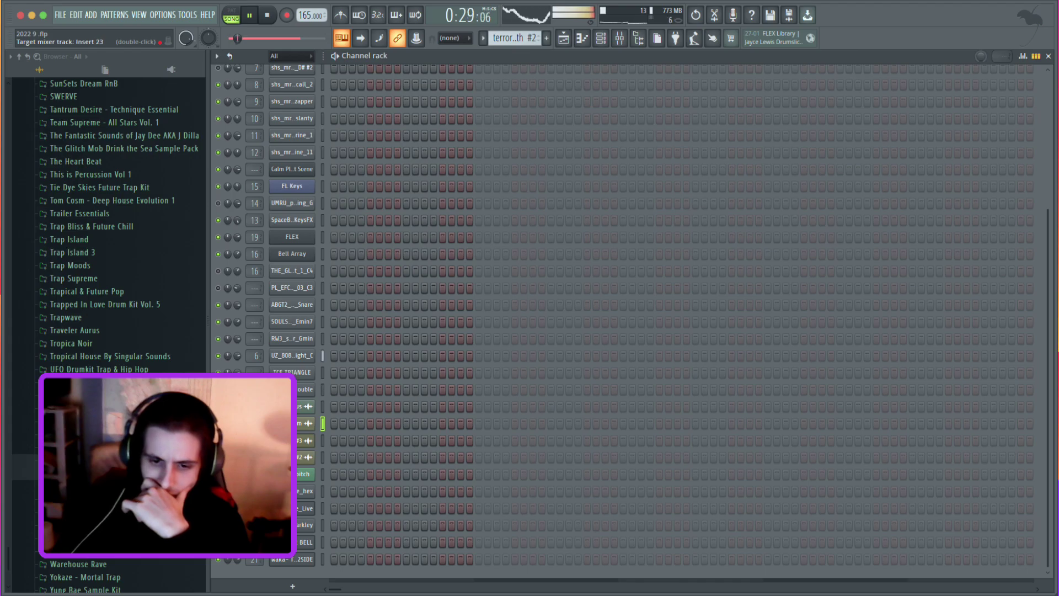
Lower the Insert 23 mixer fader to reduce the pad's level.
{"action": "left_click", "coordinate": [620, 38]}
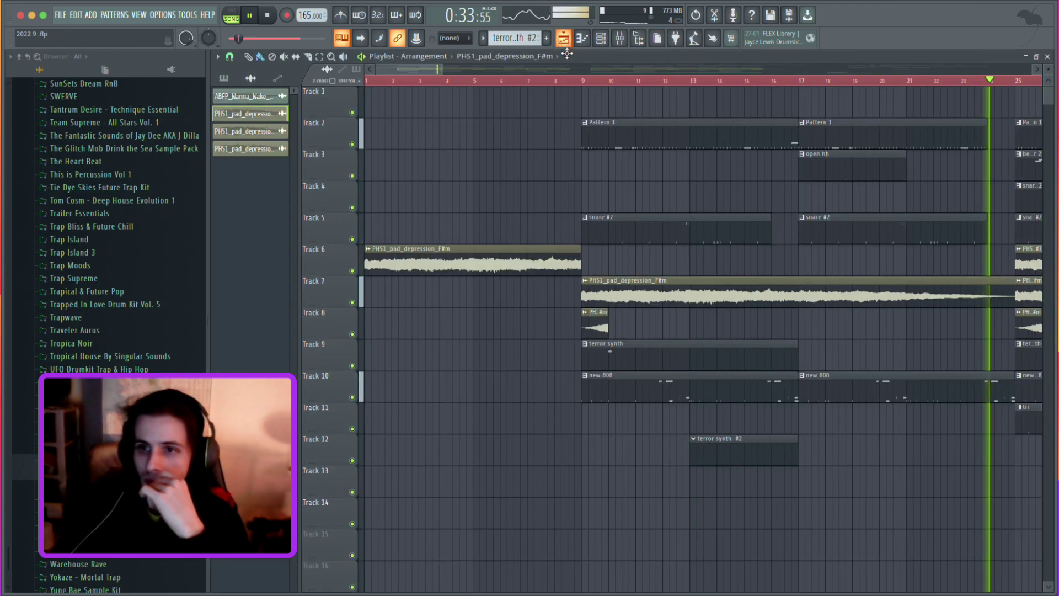
{"action": "left_click", "coordinate": [564, 38]}
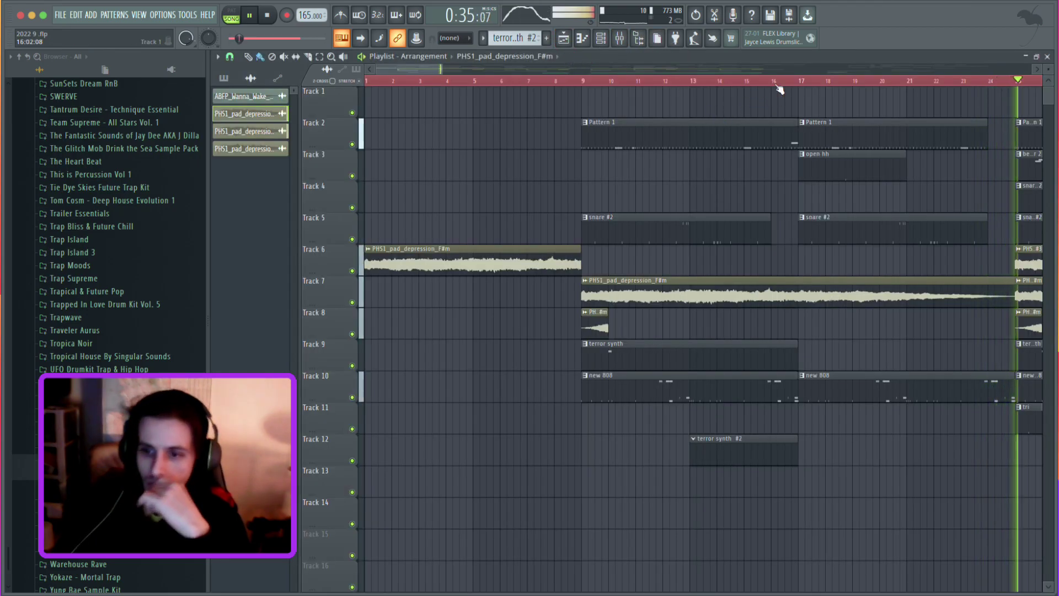
{"action": "left_click", "coordinate": [620, 39]}
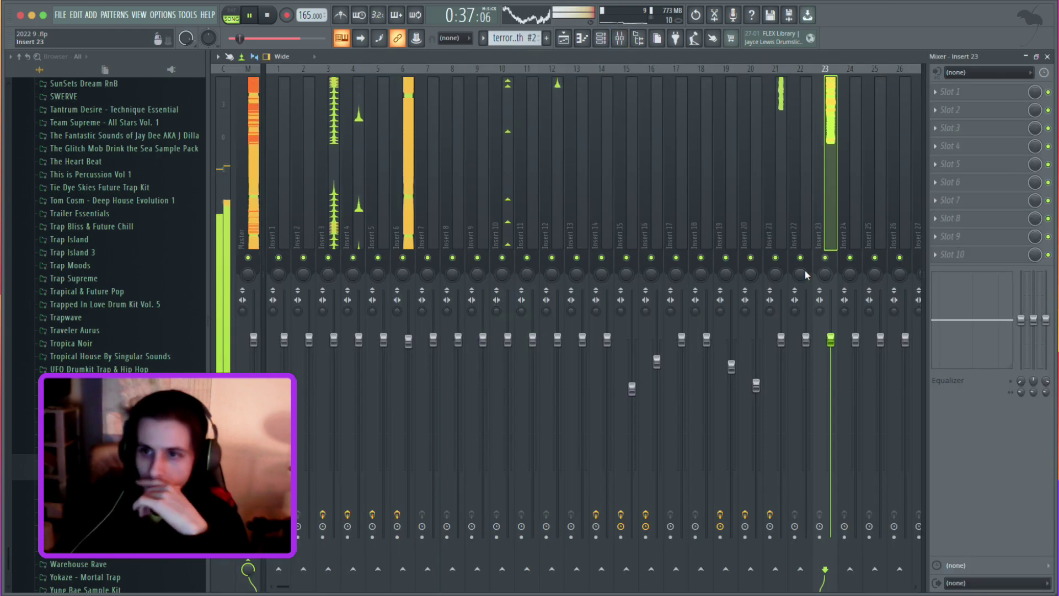
{"action": "left_click_drag", "start_coordinate": [830, 386], "coordinate": [829, 398]}
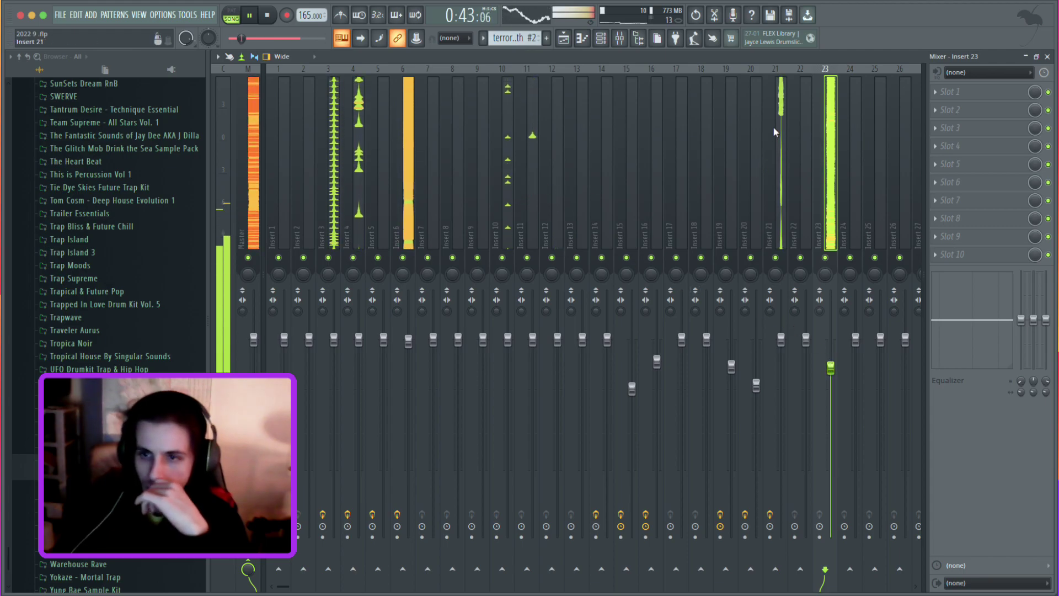
Place a copy of the bell choir 2 pattern on Track 3 at bar 41.
{"action": "left_click", "coordinate": [564, 38]}
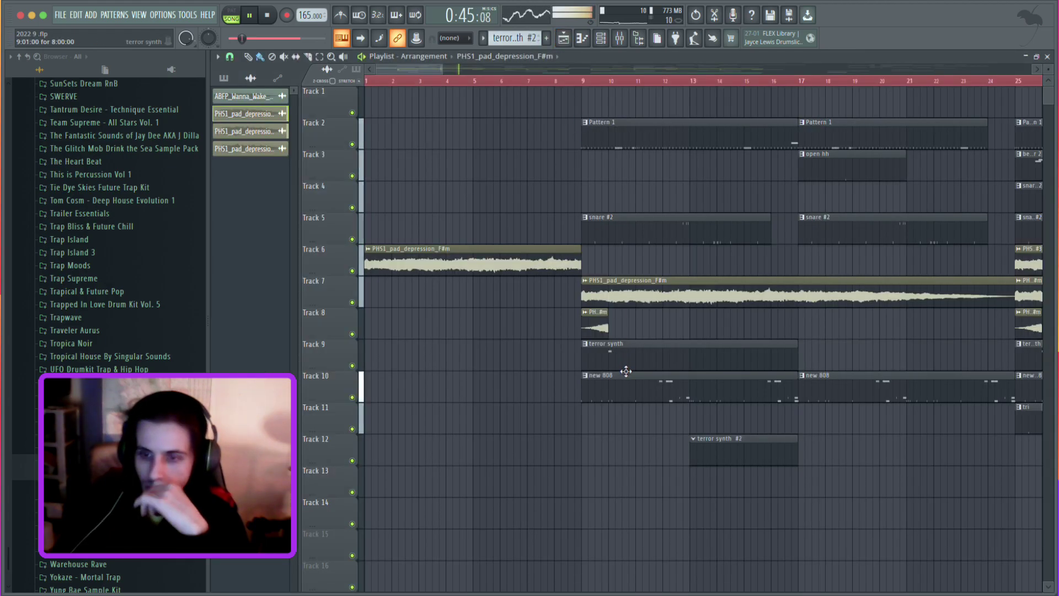
{"action": "scroll", "coordinate": [580, 462], "scroll_direction": "down", "scroll_amount": 5}
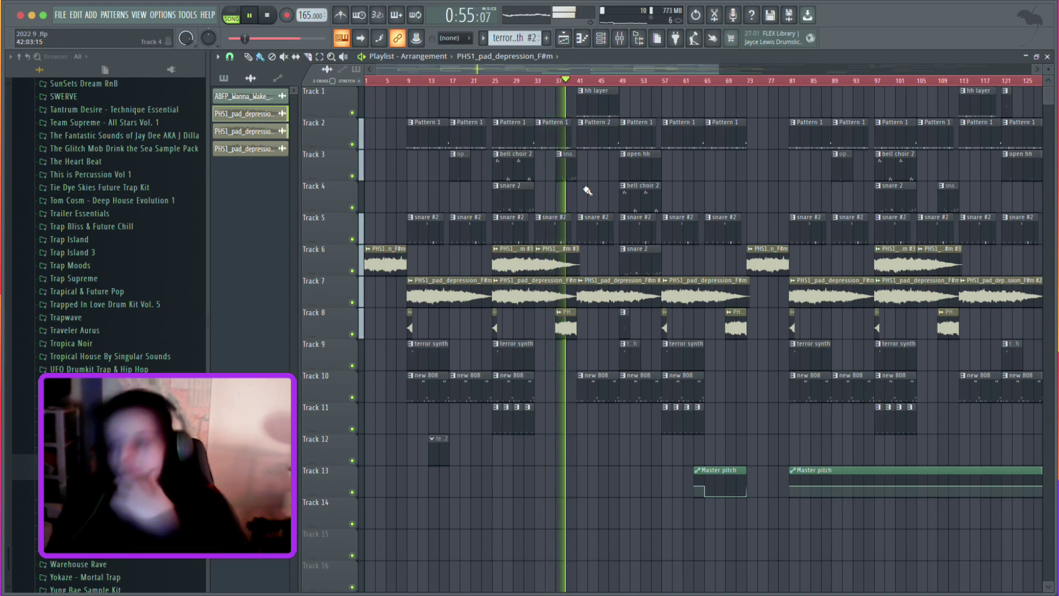
{"action": "left_click", "coordinate": [513, 168]}
{"action": "left_click", "coordinate": [580, 162]}
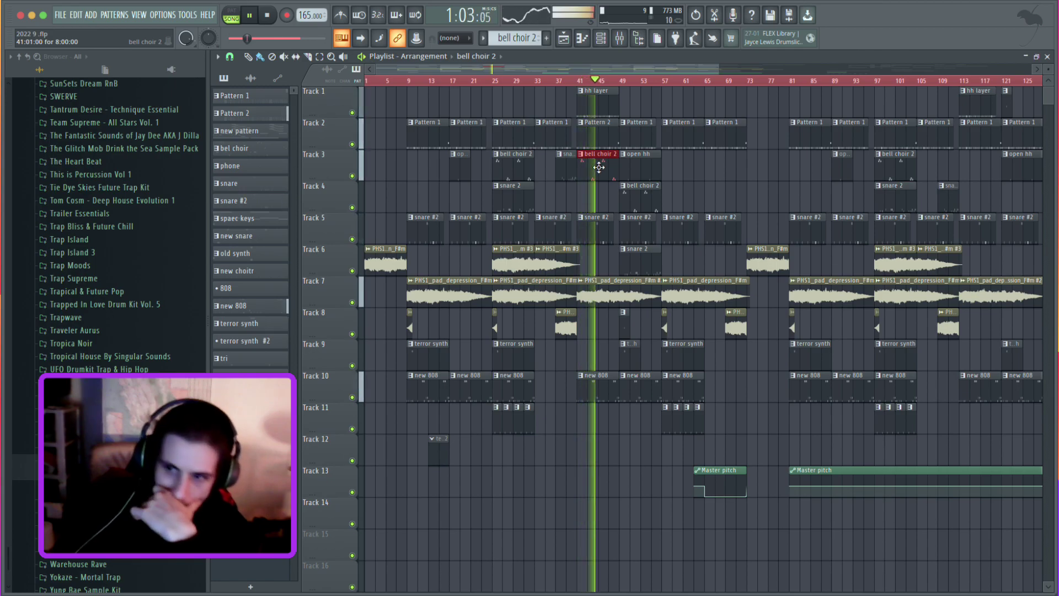
Select both groups of high F#5 and G5 tubular bell notes in bell choir 2 and lower their velocities to slightly above the low notes.
{"action": "double_click", "coordinate": [599, 166]}
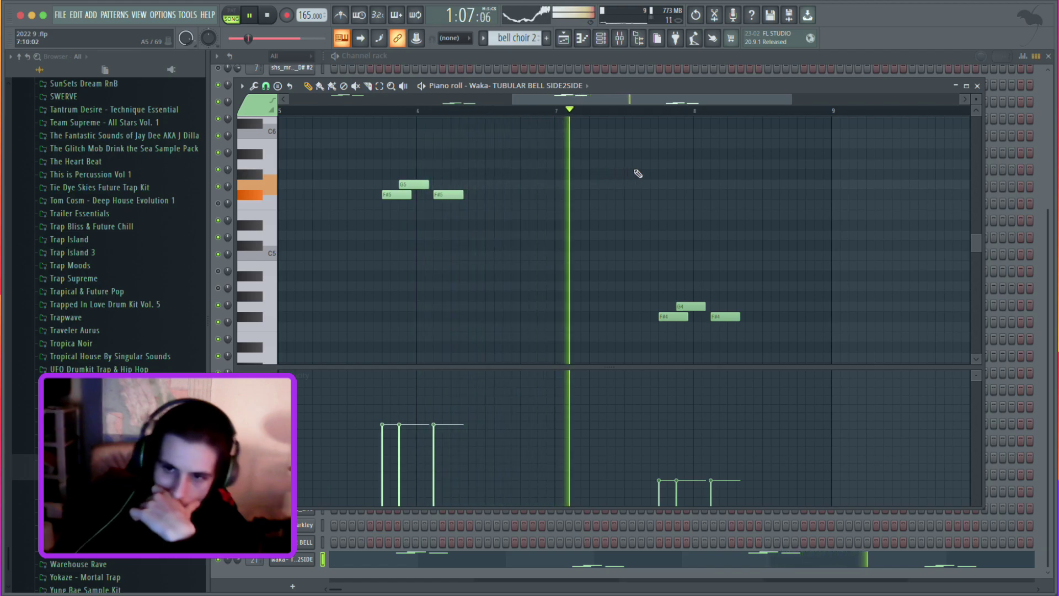
{"action": "scroll", "coordinate": [596, 382], "scroll_direction": "down", "scroll_amount": 4}
{"action": "key", "text": "space"}
{"action": "key", "text": "space"}
{"action": "left_click_drag", "start_coordinate": [599, 163], "coordinate": [311, 206]}
{"action": "left_click_drag", "start_coordinate": [318, 455], "coordinate": [586, 457]}
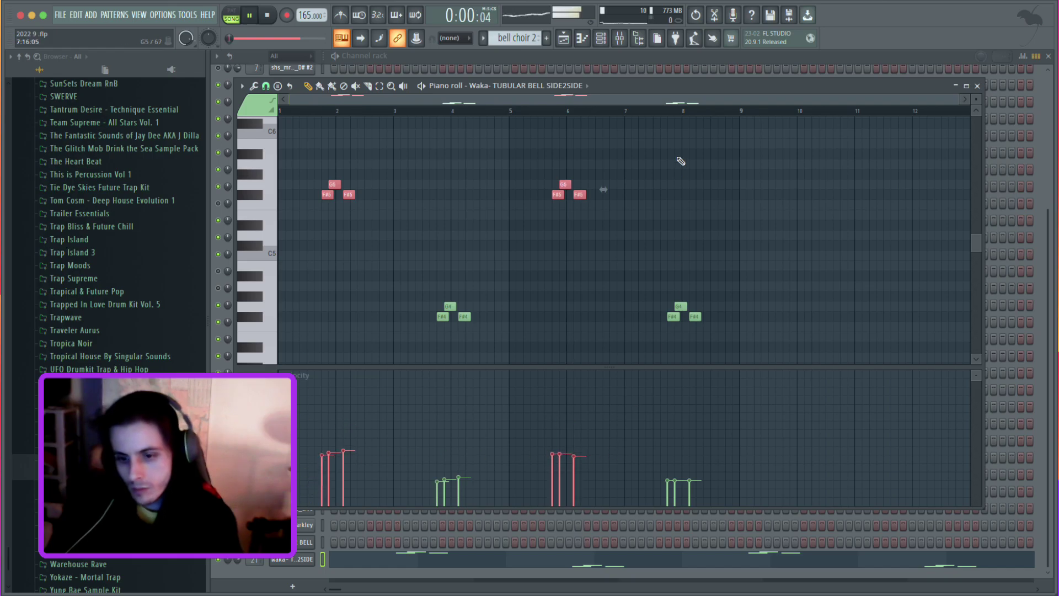
Play the arrangement from bars 9, 1 and 25, and again from bar 9, to check the mix.
{"action": "left_click", "coordinate": [576, 37]}
{"action": "left_click", "coordinate": [413, 82]}
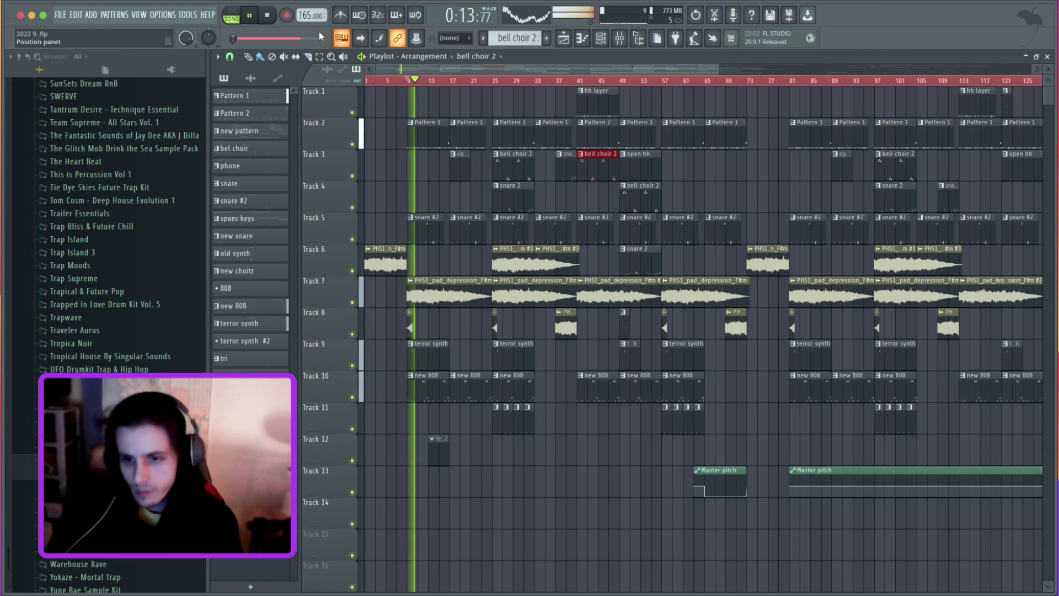
{"action": "left_click", "coordinate": [367, 81]}
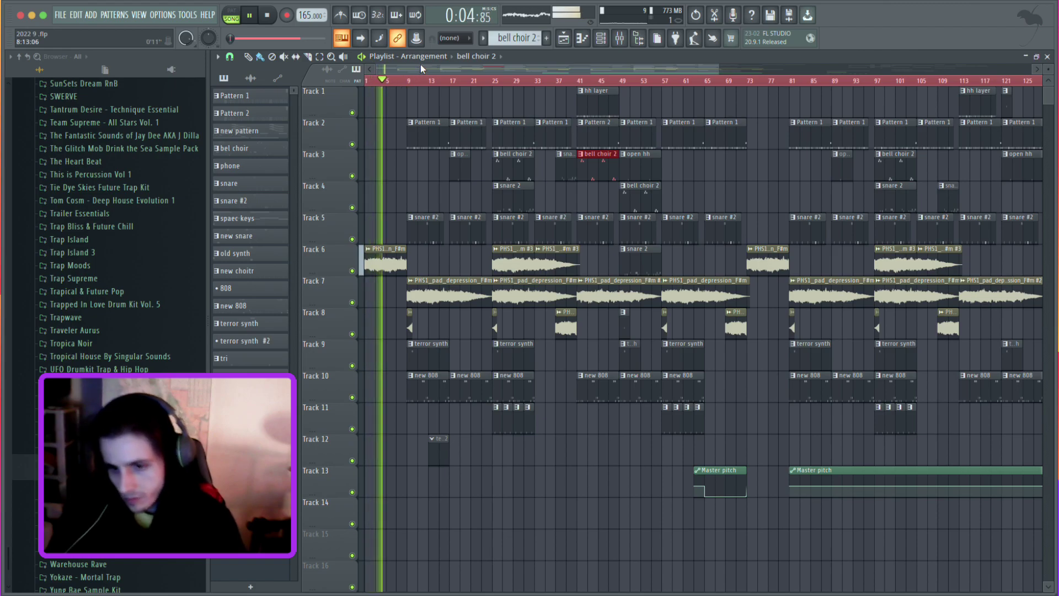
{"action": "left_click", "coordinate": [497, 84]}
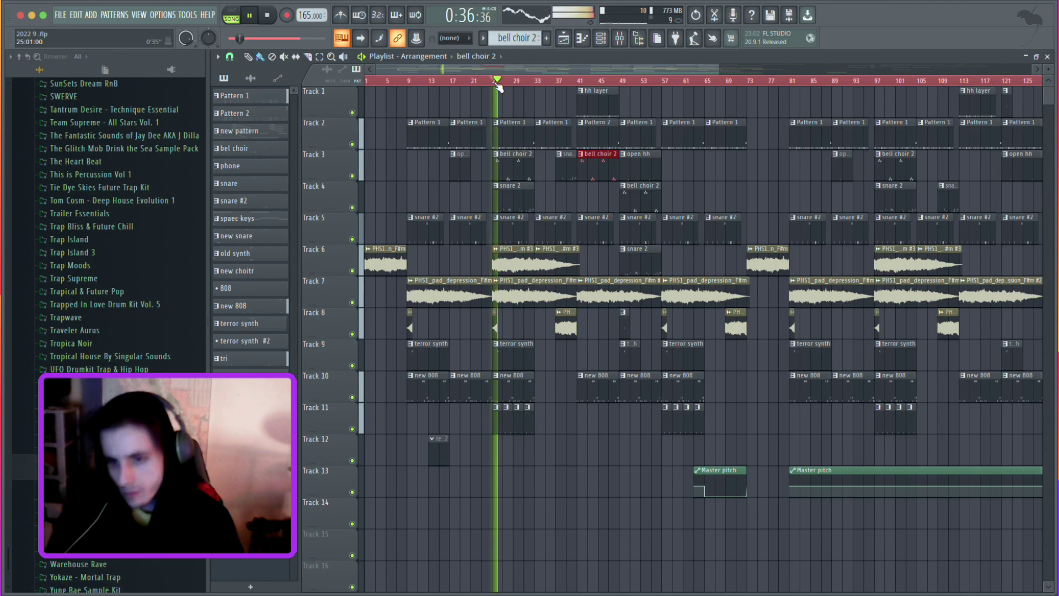
{"action": "left_click", "coordinate": [407, 82]}
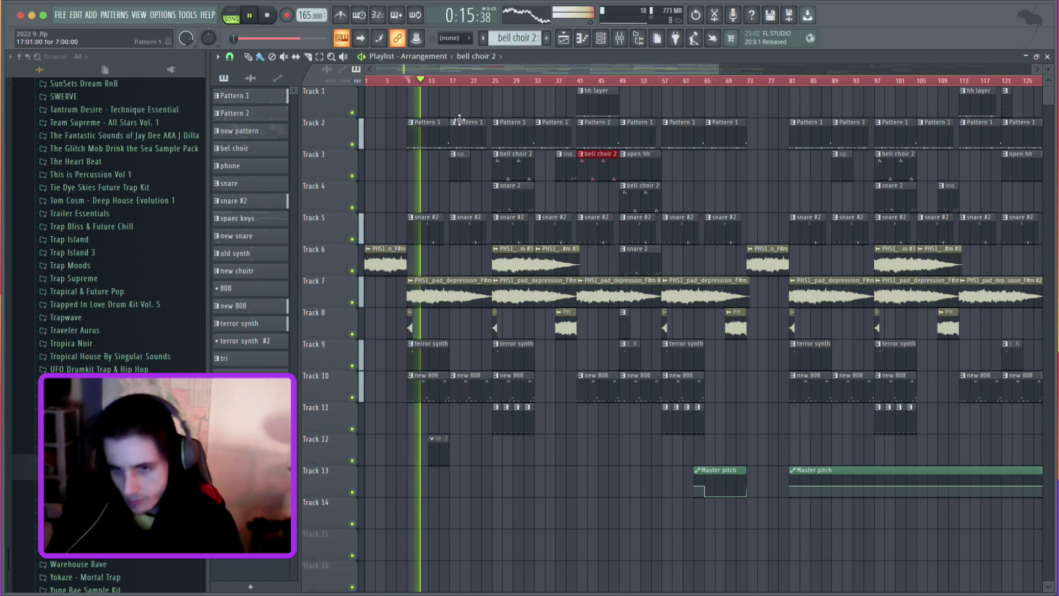
Inspect the new 808 pattern's channel settings and the effect chain on its mixer Insert 6.
{"action": "left_click", "coordinate": [421, 385]}
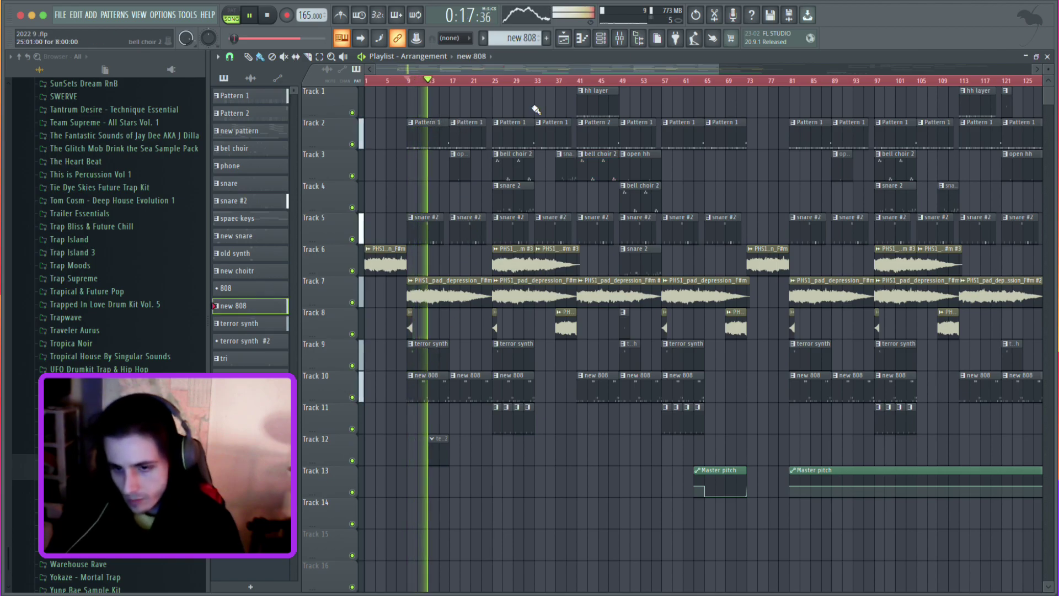
{"action": "key", "text": "F6"}
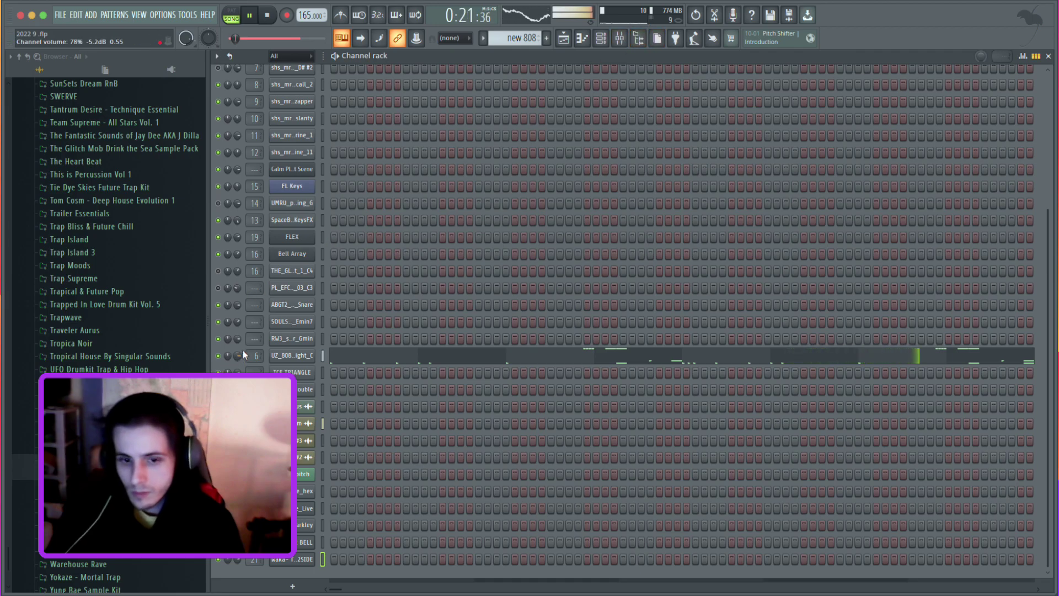
{"action": "left_click", "coordinate": [608, 37]}
{"action": "left_click", "coordinate": [620, 37]}
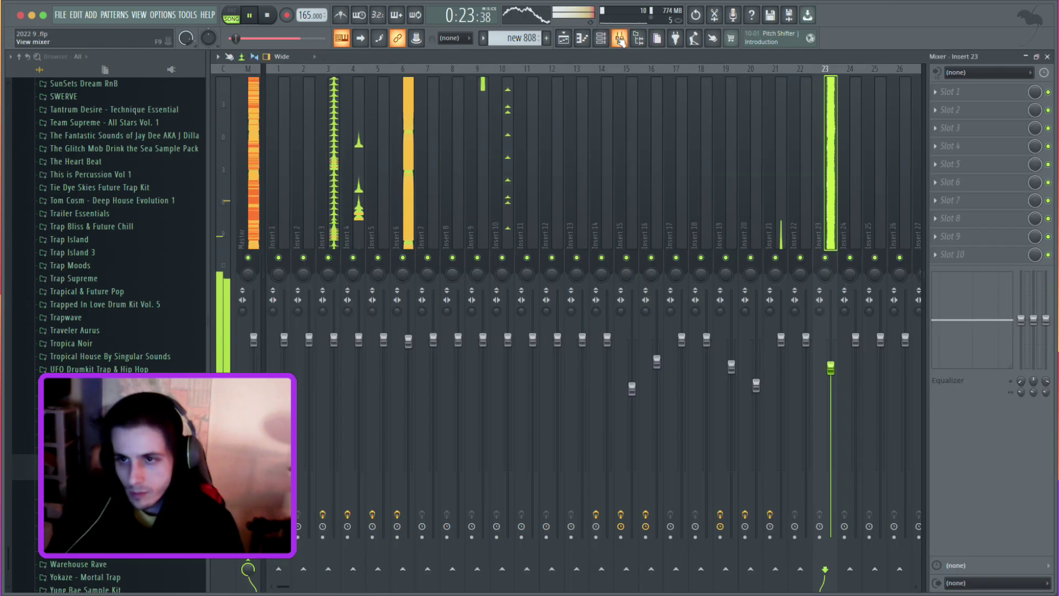
{"action": "left_click", "coordinate": [415, 143]}
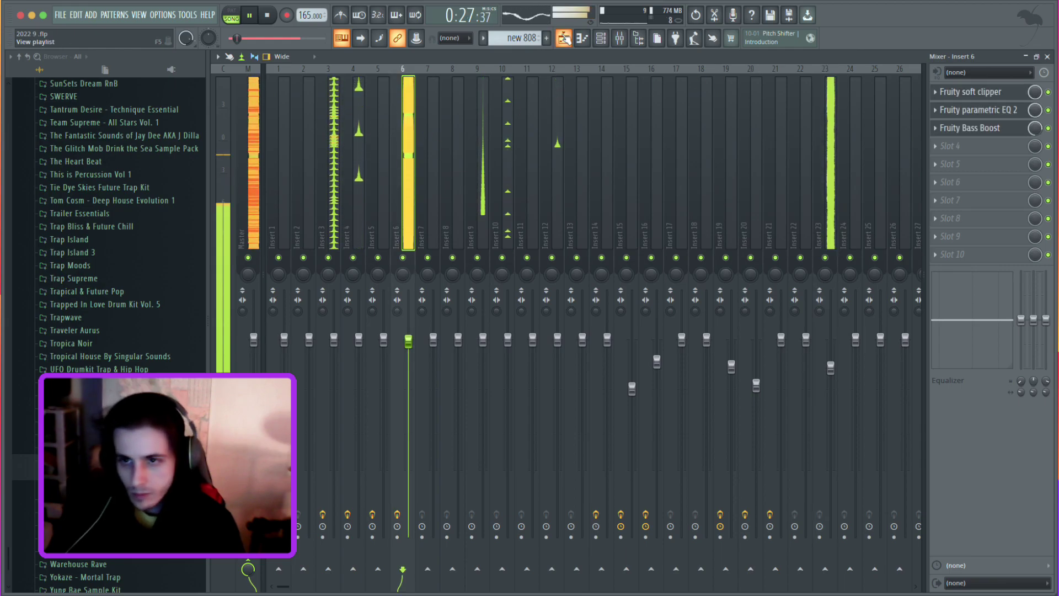
{"action": "key", "text": "F5"}
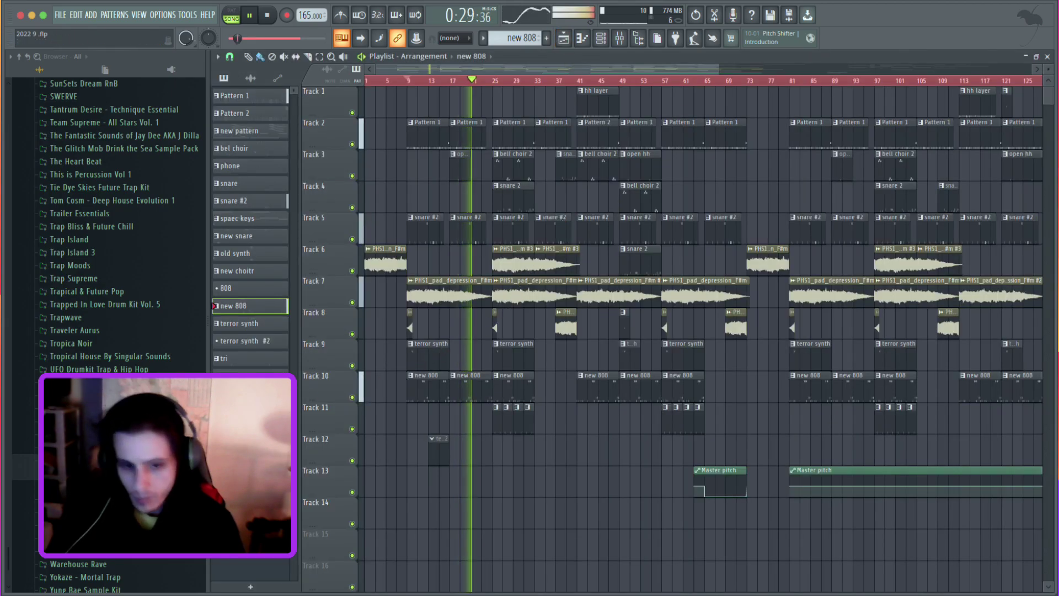
Stop playback and place the dd_music_125_riddim_pad_F# sample on Track 14 at bar 13.
{"action": "scroll", "coordinate": [111, 221], "scroll_direction": "down", "scroll_amount": 2}
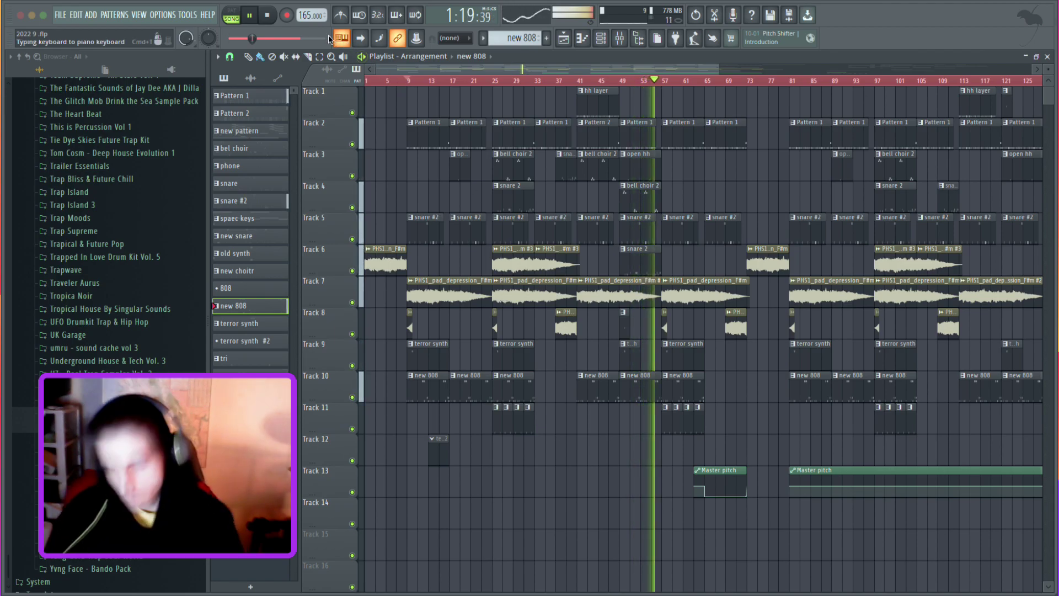
{"action": "key", "text": "space"}
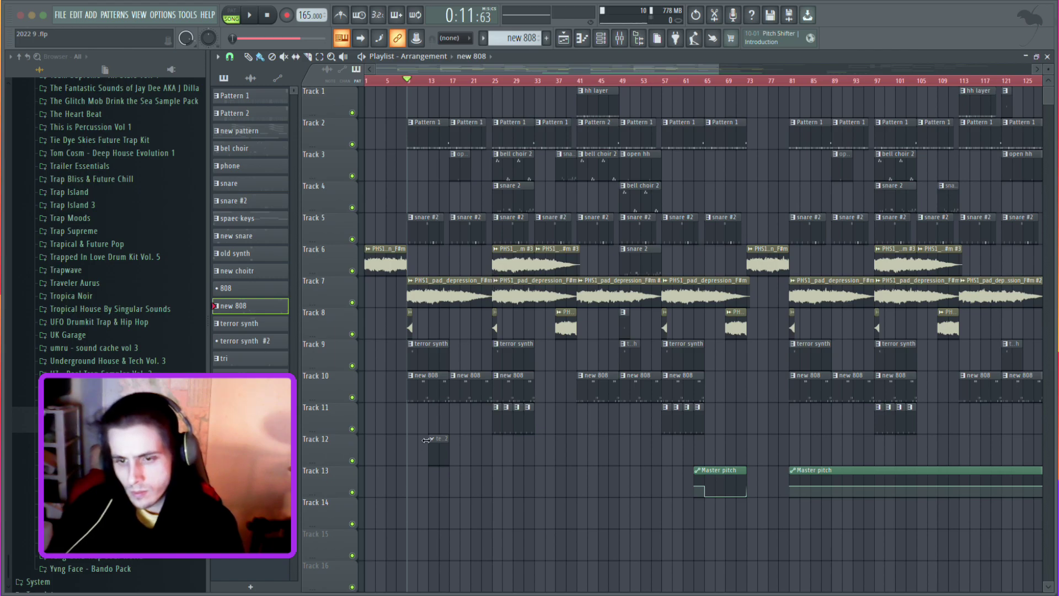
{"action": "scroll", "coordinate": [414, 508], "scroll_direction": "down", "scroll_amount": 1}
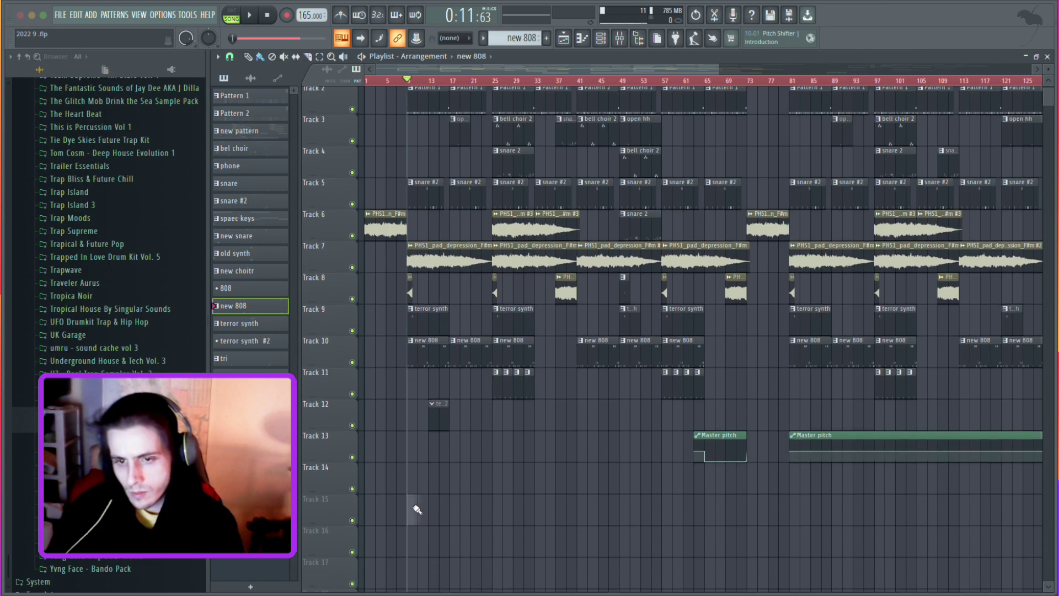
{"action": "left_click_drag", "start_coordinate": [436, 480], "coordinate": [442, 480]}
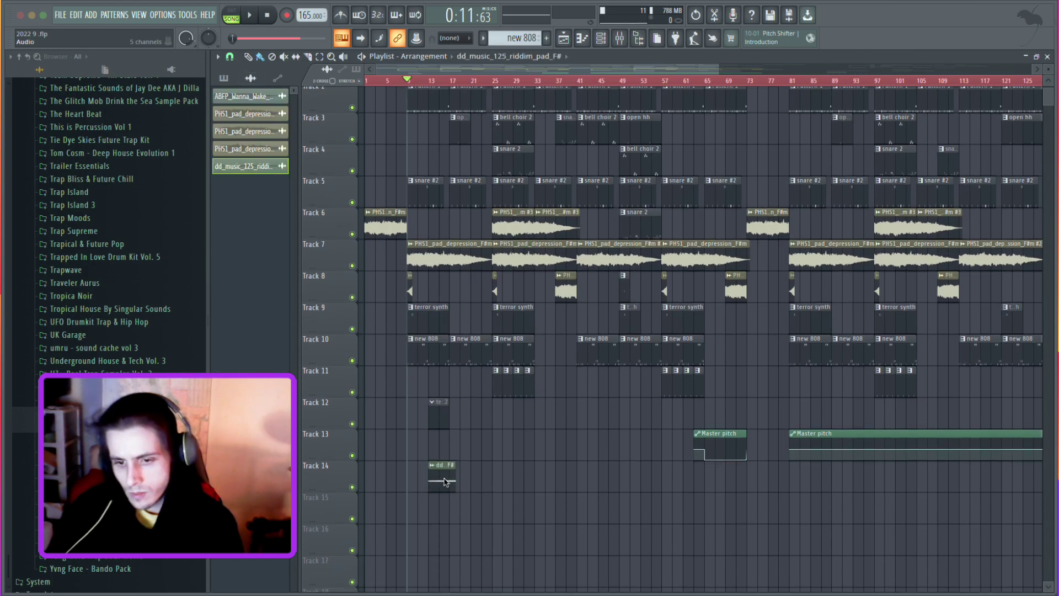
Play from the start while trying the riddim pad clip at bars 5 and 9, and return it to bar 13.
{"action": "left_click", "coordinate": [369, 81]}
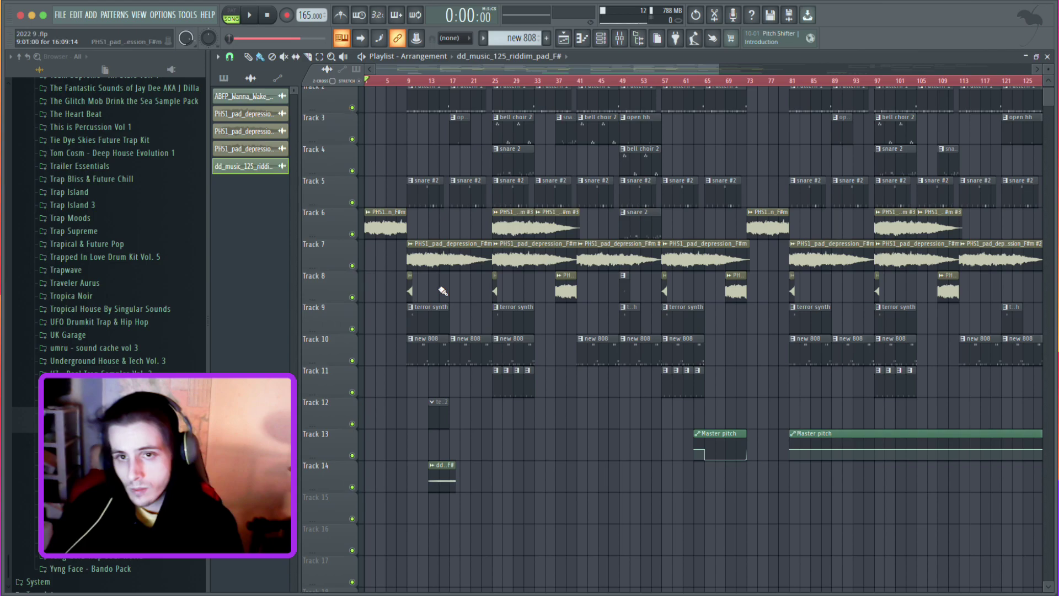
{"action": "key", "text": "space"}
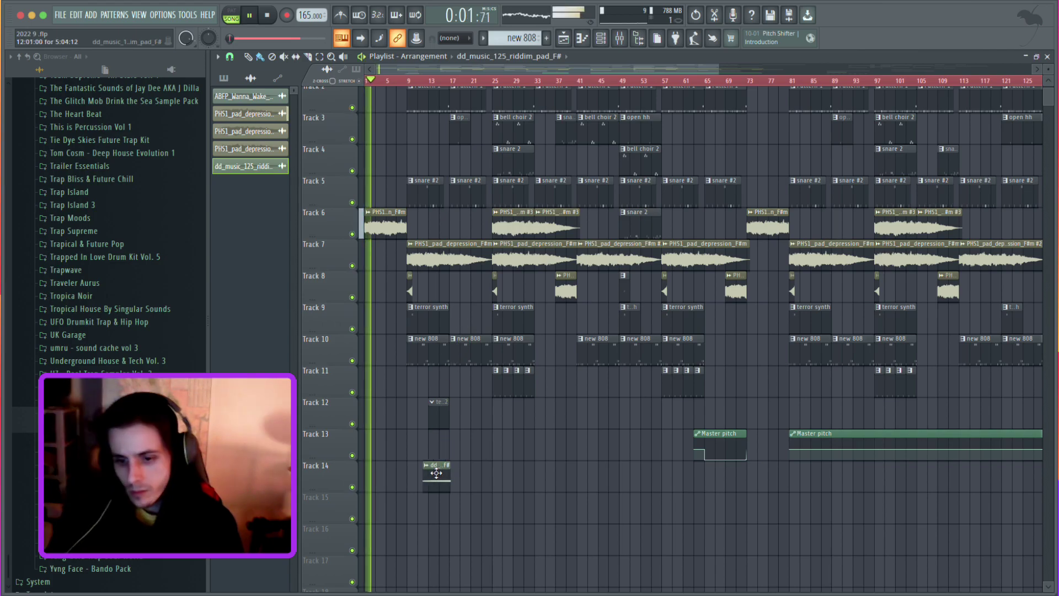
{"action": "left_click_drag", "start_coordinate": [449, 467], "coordinate": [406, 469]}
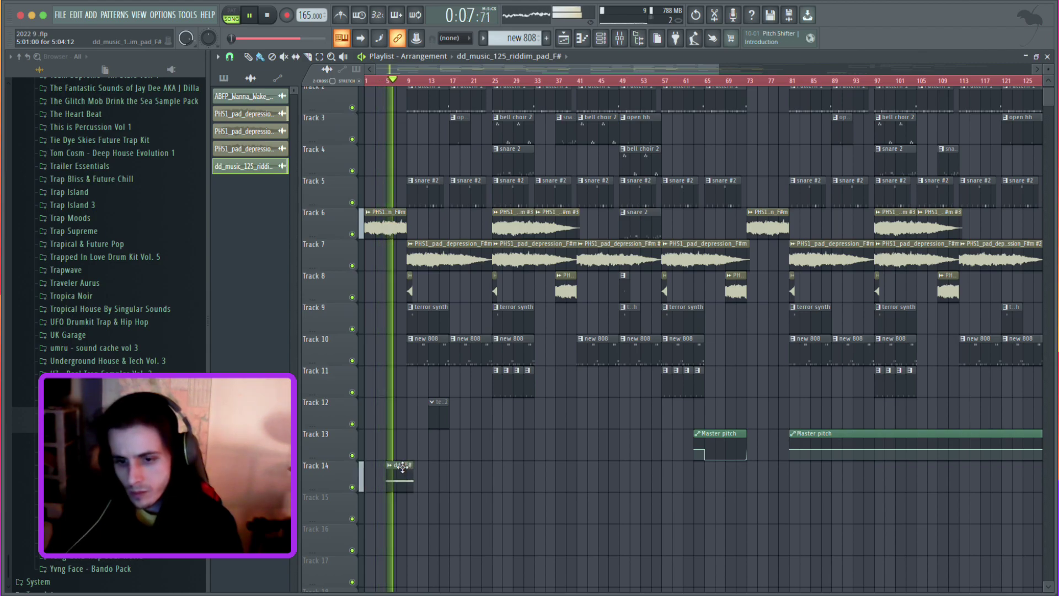
{"action": "left_click_drag", "start_coordinate": [402, 467], "coordinate": [416, 466]}
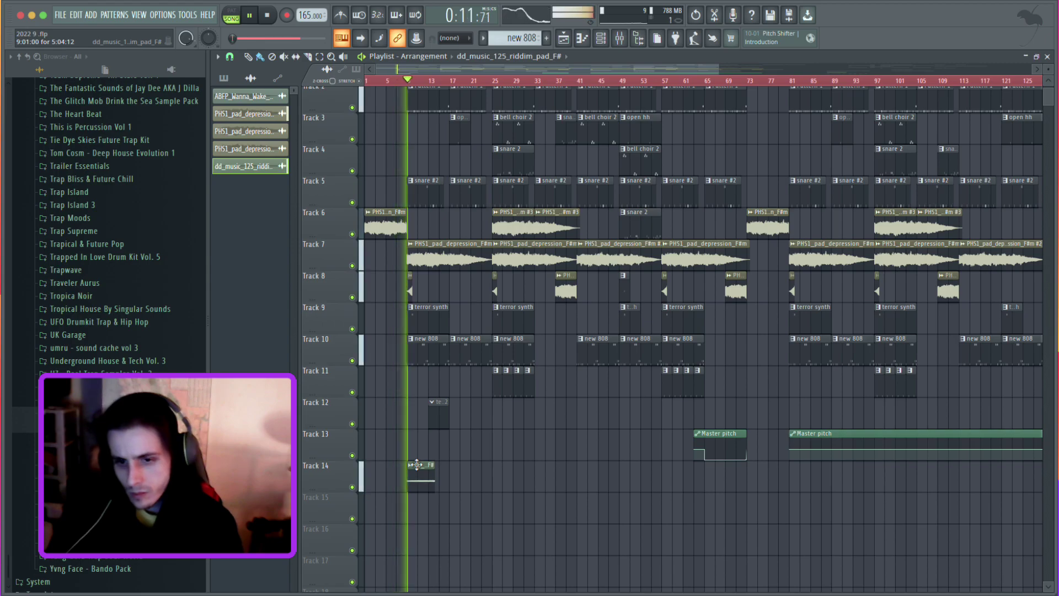
{"action": "left_click_drag", "start_coordinate": [417, 465], "coordinate": [440, 464]}
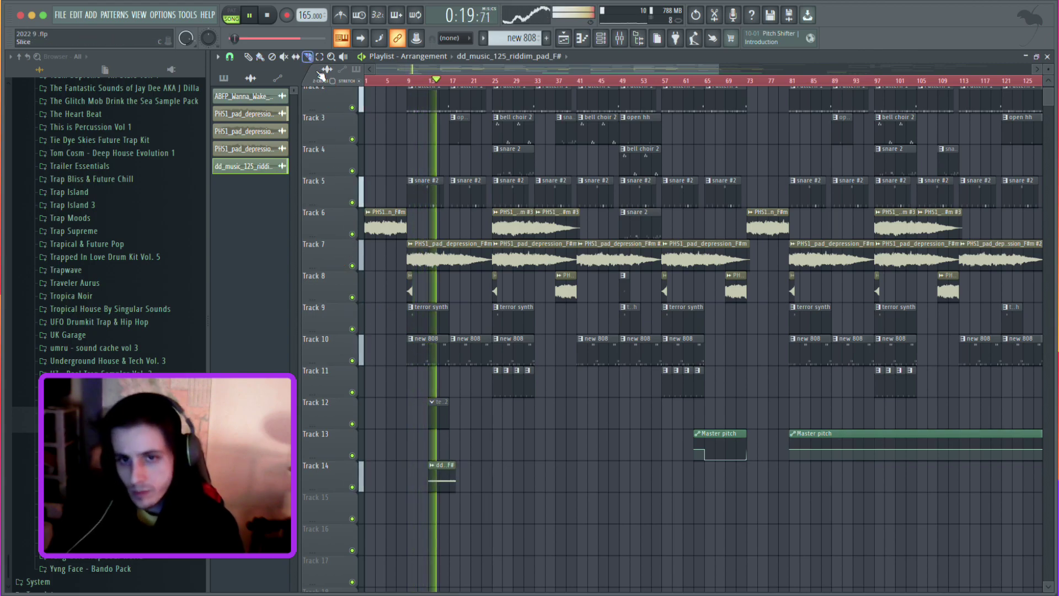
Replay the arrangement from bar 9 to check how the riddim pad clip at bar 13 fits.
{"action": "scroll", "coordinate": [436, 504], "scroll_direction": "up", "scroll_amount": 3}
{"action": "key", "text": "b"}
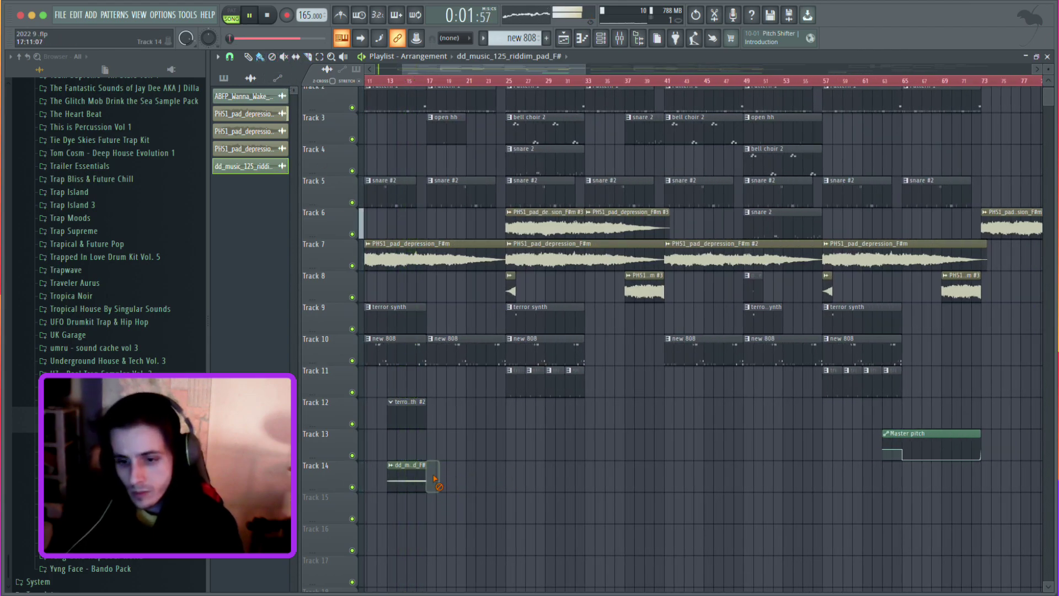
{"action": "scroll", "coordinate": [442, 458], "scroll_direction": "down", "scroll_amount": 4}
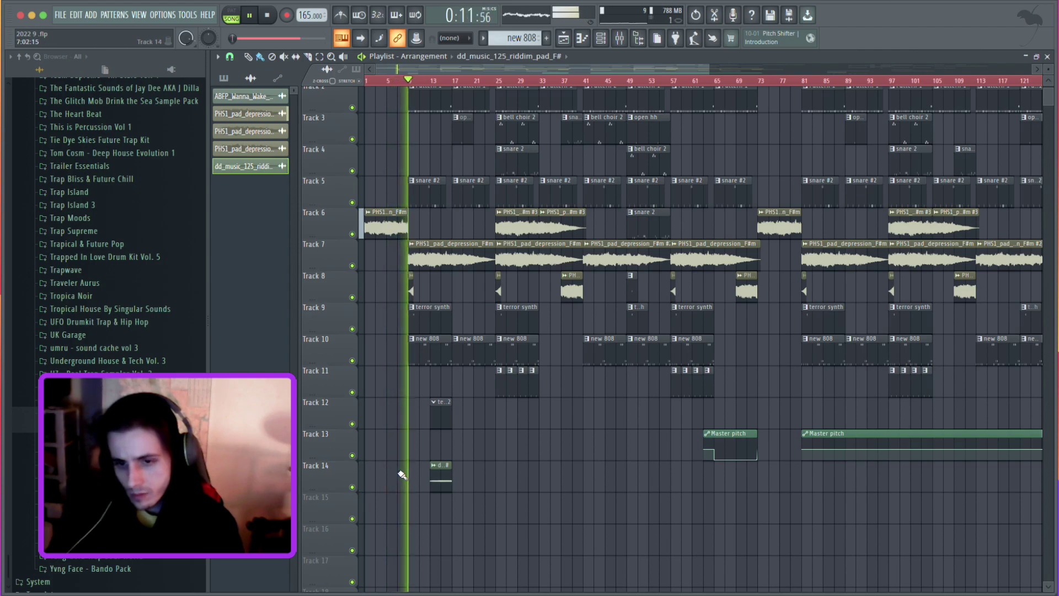
{"action": "scroll", "coordinate": [436, 165], "scroll_direction": "up", "scroll_amount": 2}
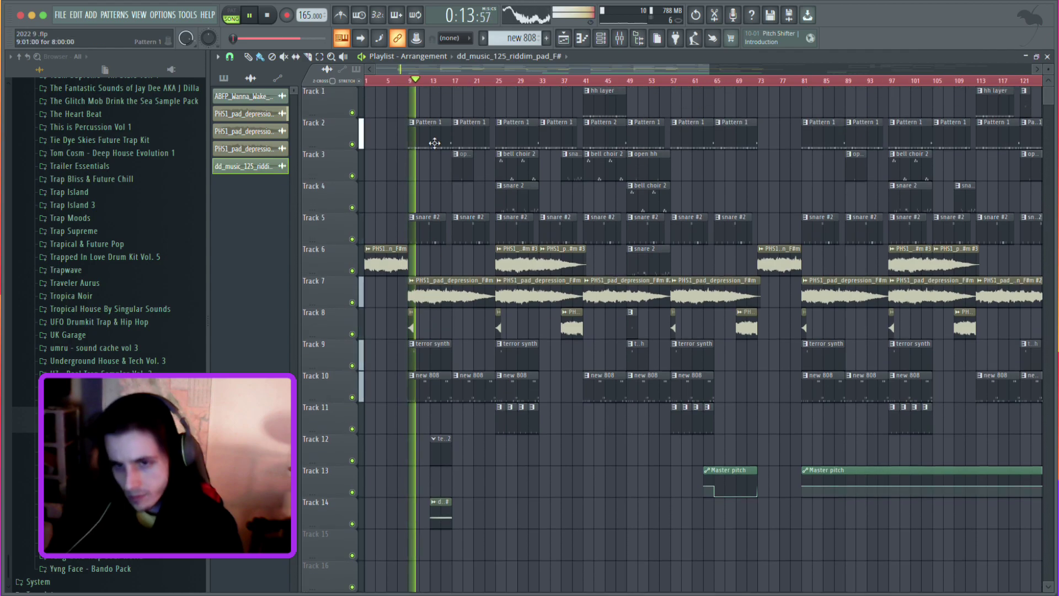
{"action": "key", "text": "space"}
{"action": "key", "text": "space"}
{"action": "left_click", "coordinate": [413, 82]}
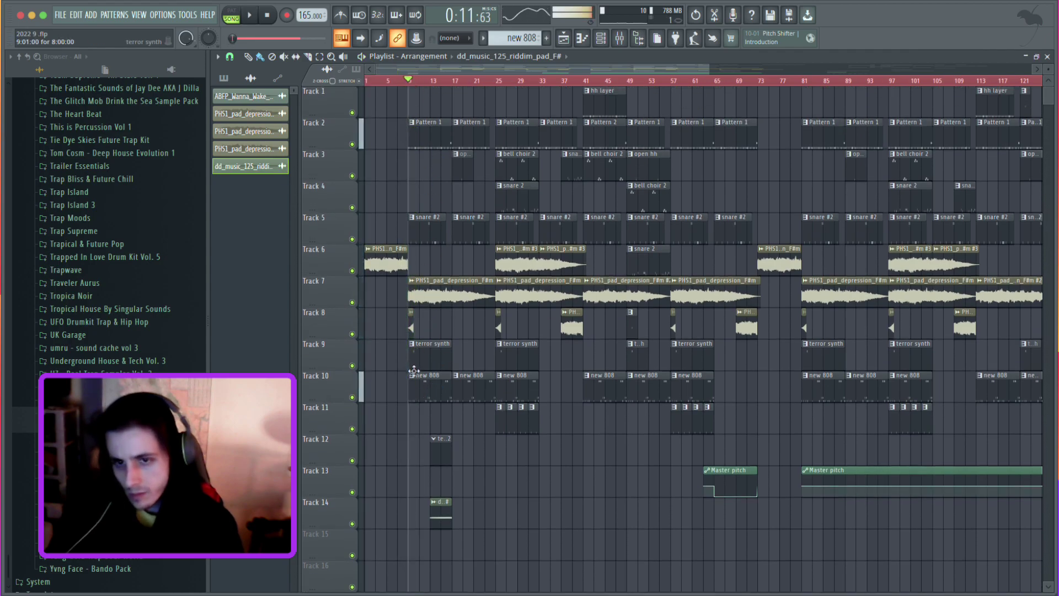
Try the section without the first new 808 clip on Track 10, and put the clip back at bar 9.
{"action": "left_click_drag", "start_coordinate": [410, 386], "coordinate": [431, 388]}
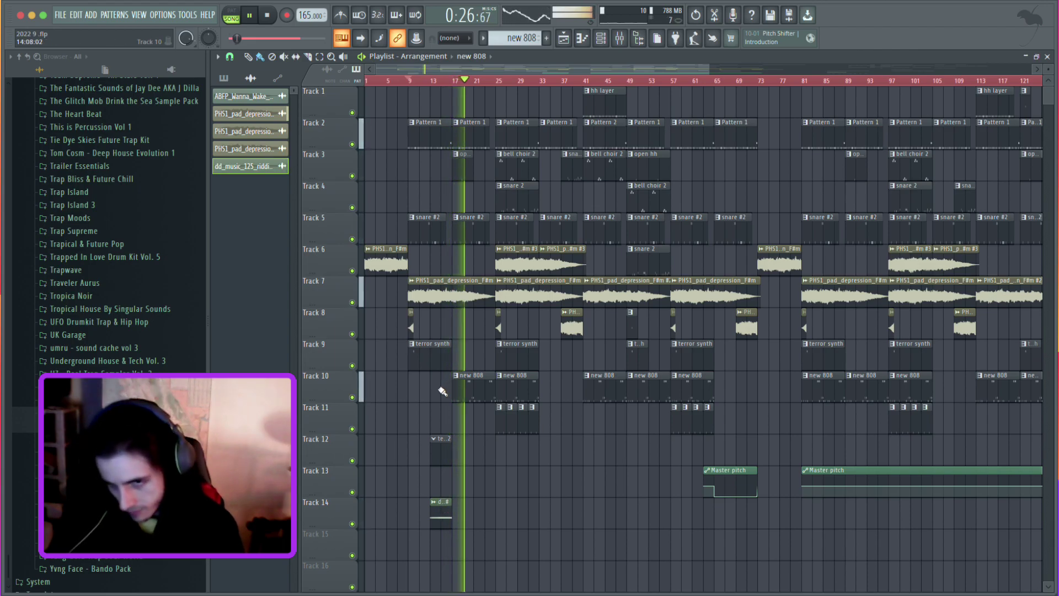
{"action": "left_click", "coordinate": [464, 384]}
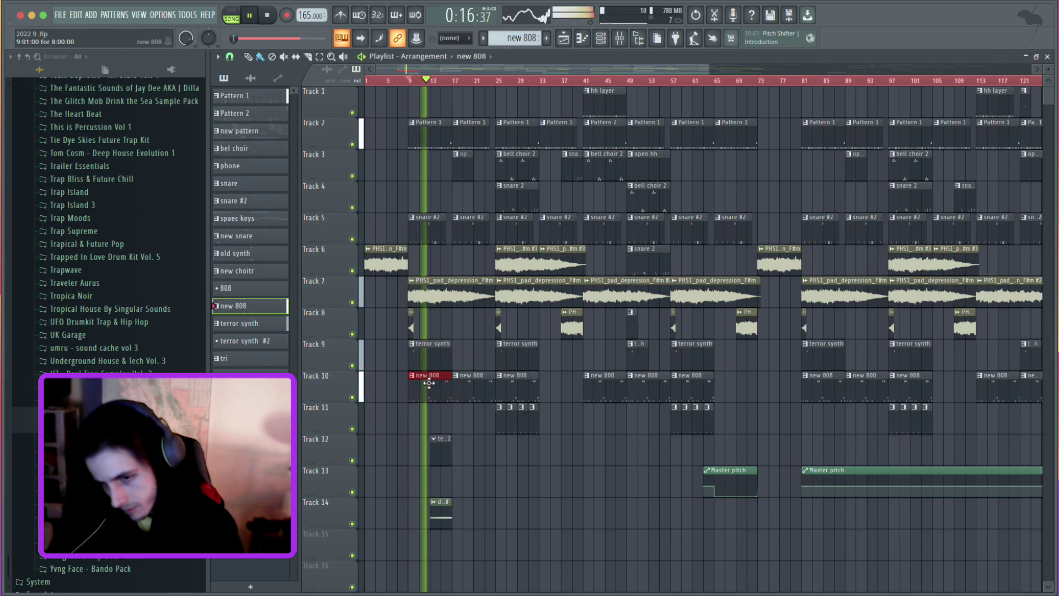
{"action": "scroll", "coordinate": [429, 383], "scroll_direction": "down", "scroll_amount": 1}
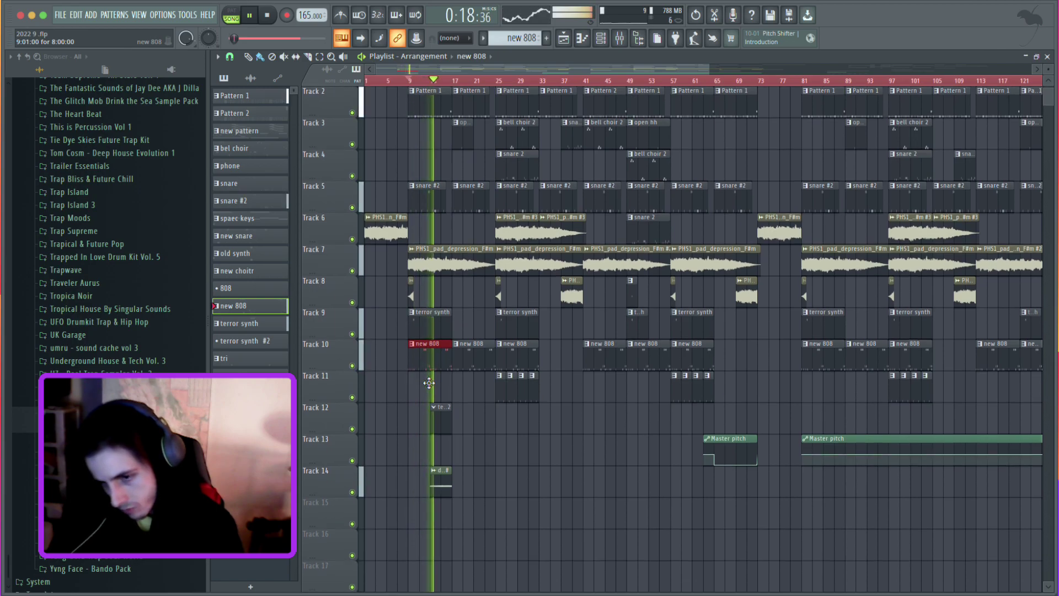
Place a unique copy of the riddim pad clip at bar 21 of Track 14 and lower its pitch using Auto stretch mode.
{"action": "left_click", "coordinate": [437, 475]}
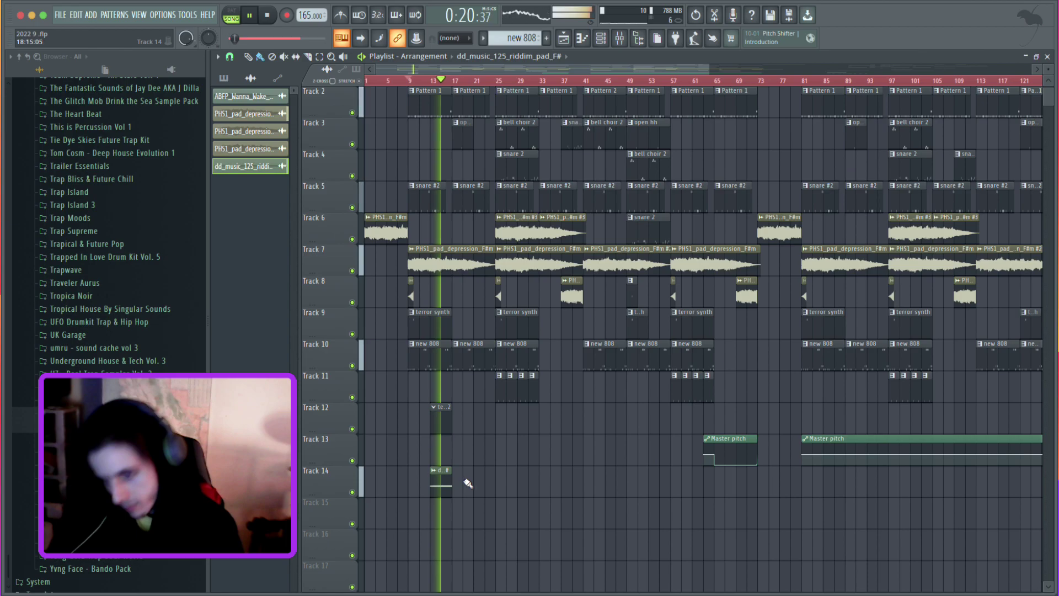
{"action": "left_click", "coordinate": [480, 483]}
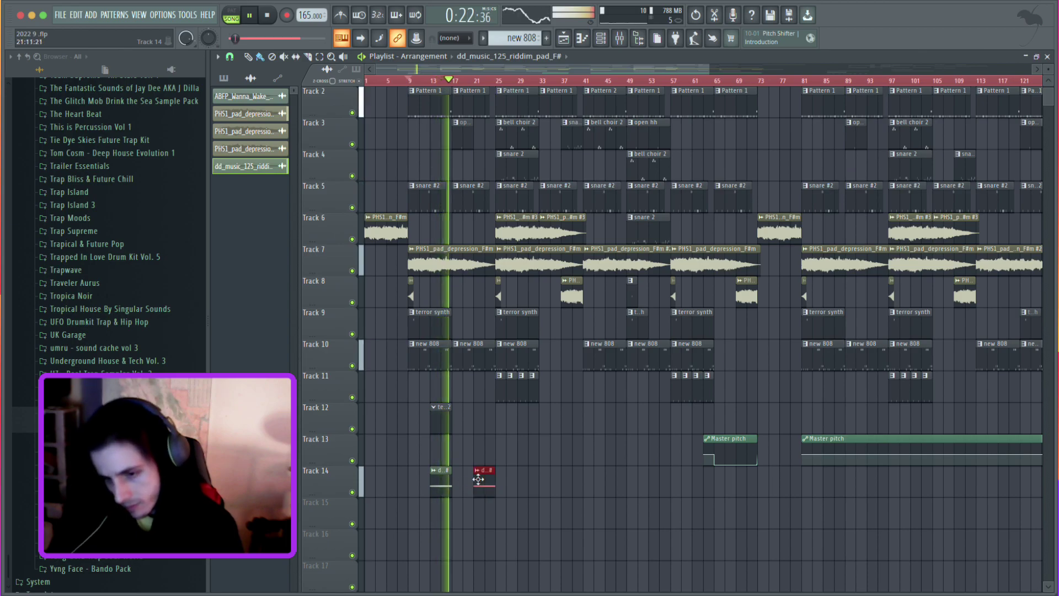
{"action": "double_click", "coordinate": [485, 482]}
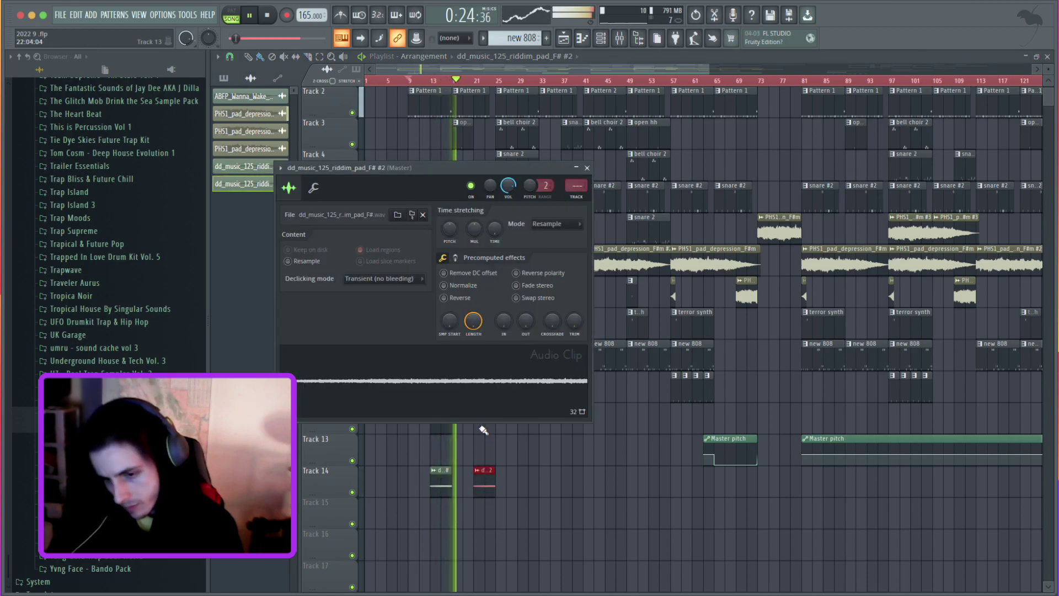
{"action": "left_click_drag", "start_coordinate": [450, 226], "coordinate": [437, 366]}
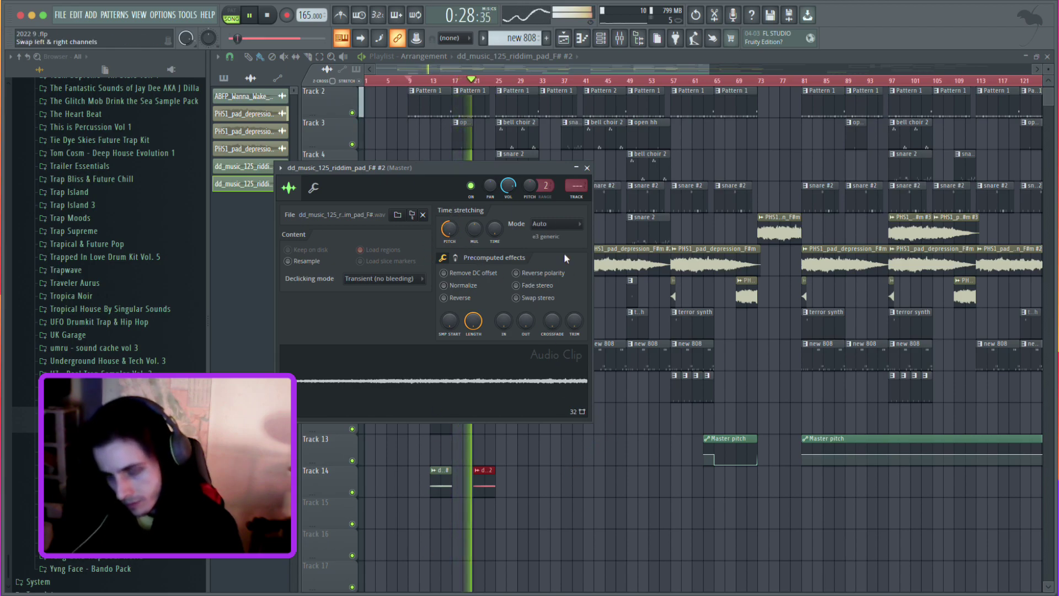
{"action": "left_click", "coordinate": [588, 169]}
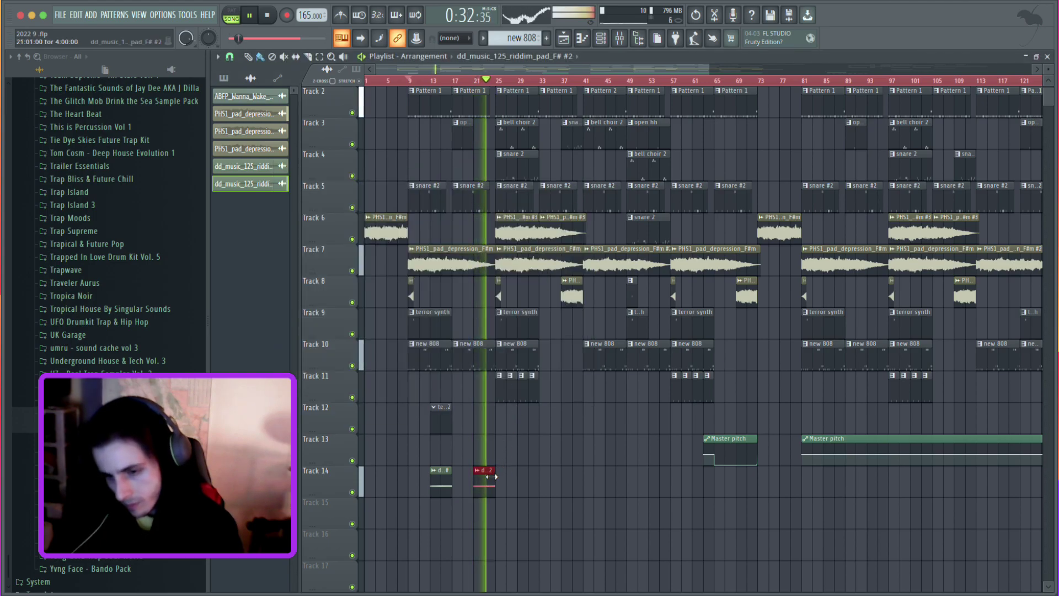
Place copies of the lowered riddim pad on Track 14 at bars 33, 37, 41 and 45, leaving bars 25 to 32 empty.
{"action": "left_click_drag", "start_coordinate": [502, 480], "coordinate": [527, 474]}
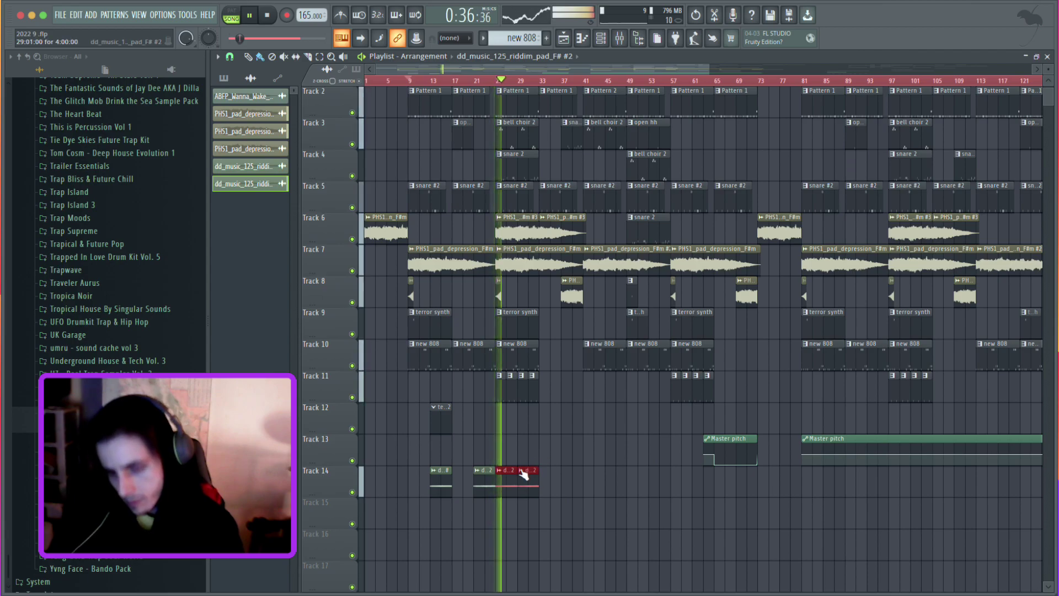
{"action": "mouse_move", "coordinate": [545, 462]}
{"action": "left_mouse_down"}
{"action": "mouse_move", "coordinate": [515, 497]}
{"action": "mouse_move", "coordinate": [558, 474]}
{"action": "left_mouse_up"}
{"action": "left_click", "coordinate": [564, 436]}
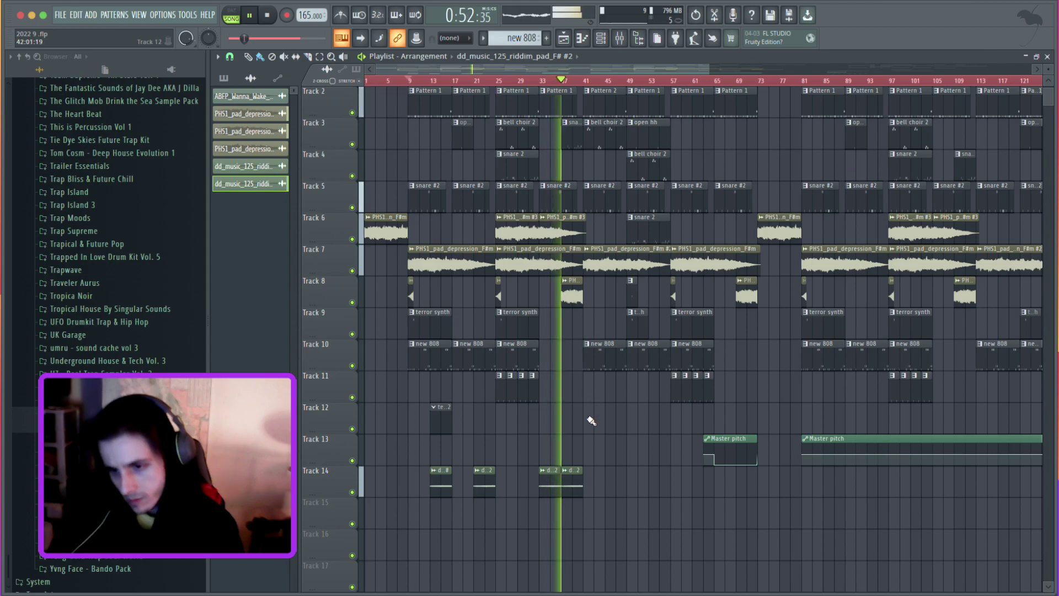
{"action": "left_click", "coordinate": [590, 473]}
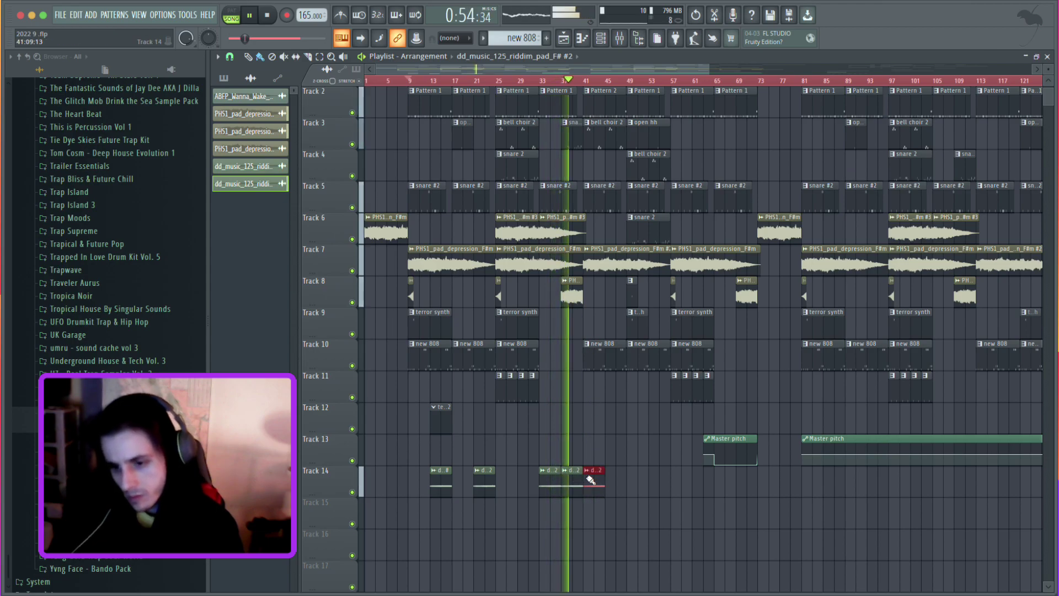
{"action": "left_click", "coordinate": [608, 484]}
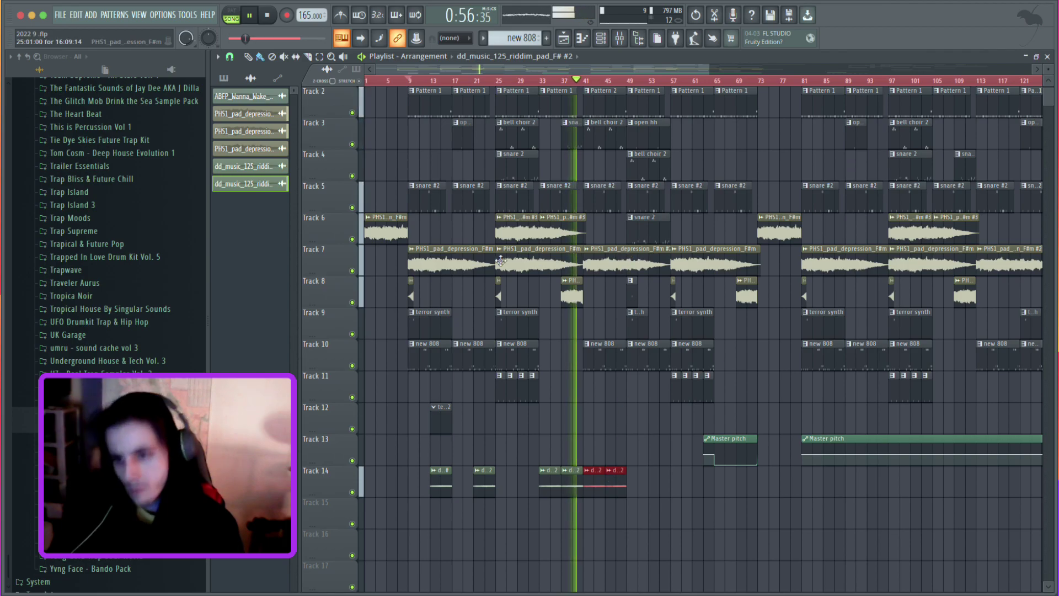
Compare playback with Track 7 briefly muted, and add lowered riddim pad clips on Track 14 at bars 49 and 53.
{"action": "left_click", "coordinate": [352, 271]}
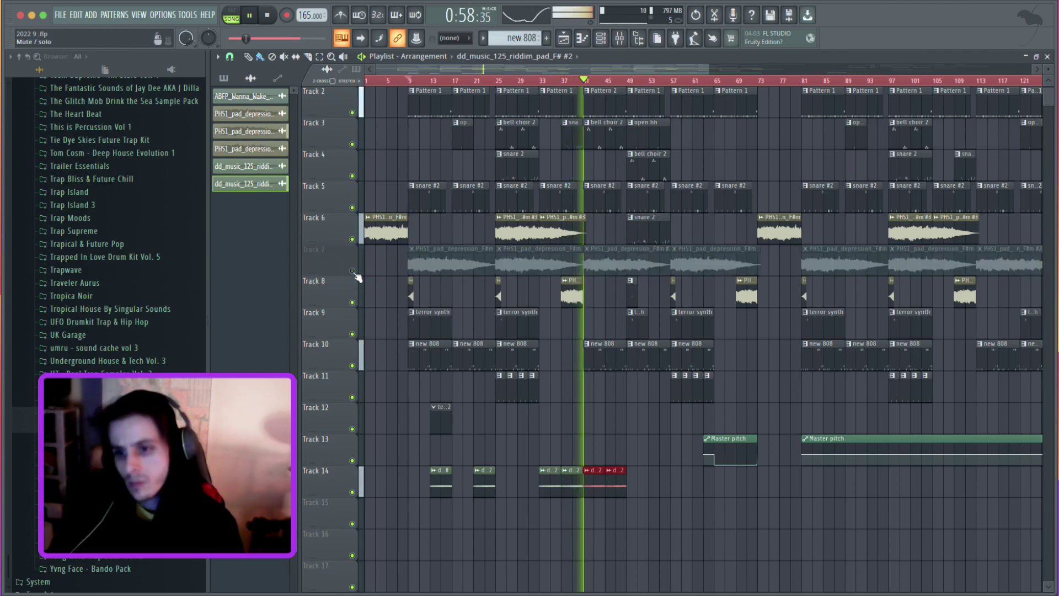
{"action": "left_click", "coordinate": [352, 271]}
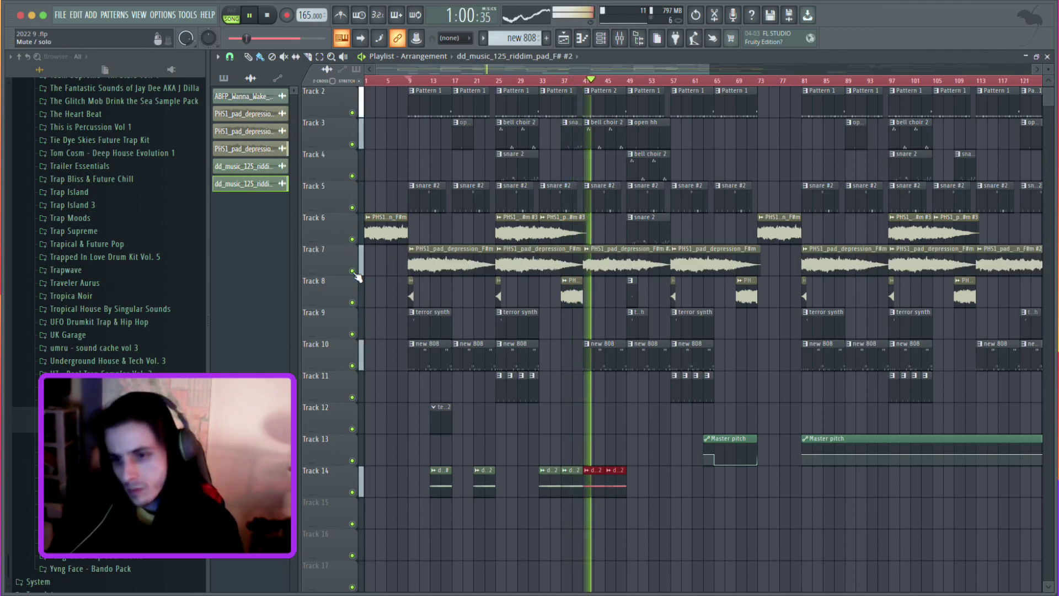
{"action": "left_click", "coordinate": [635, 483]}
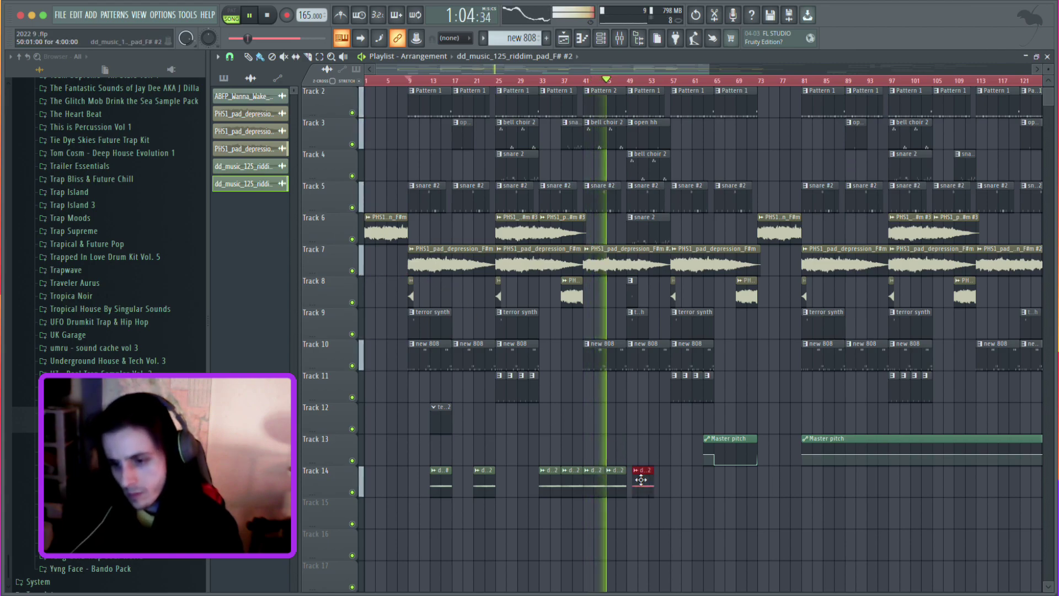
{"action": "key", "text": "ctrl+b"}
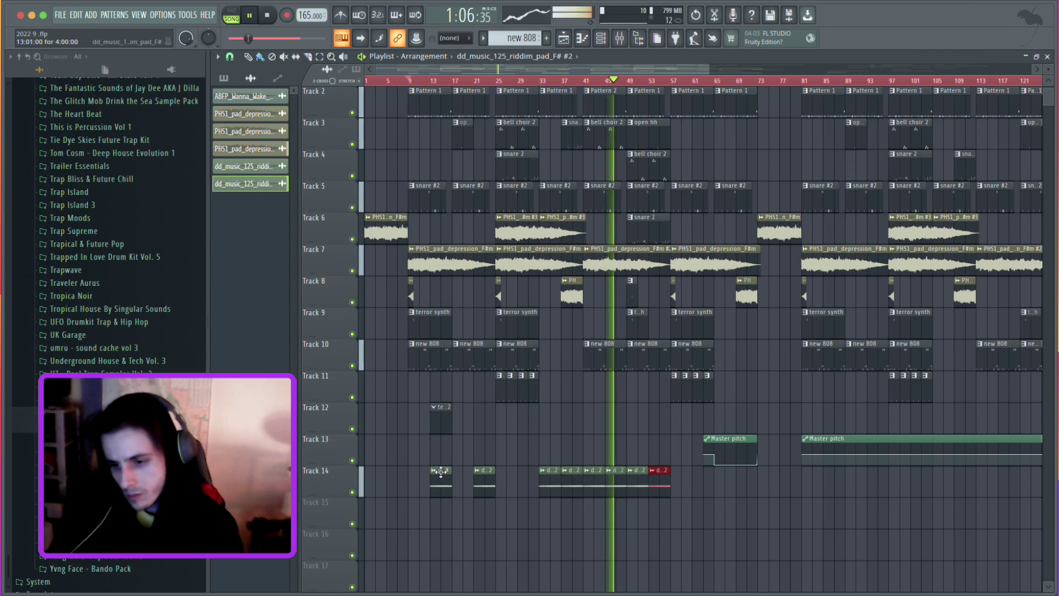
Place the lowered riddim pad at bar 9 of Track 14 and the original riddim pad at bars 57 and 61.
{"action": "left_click", "coordinate": [423, 488]}
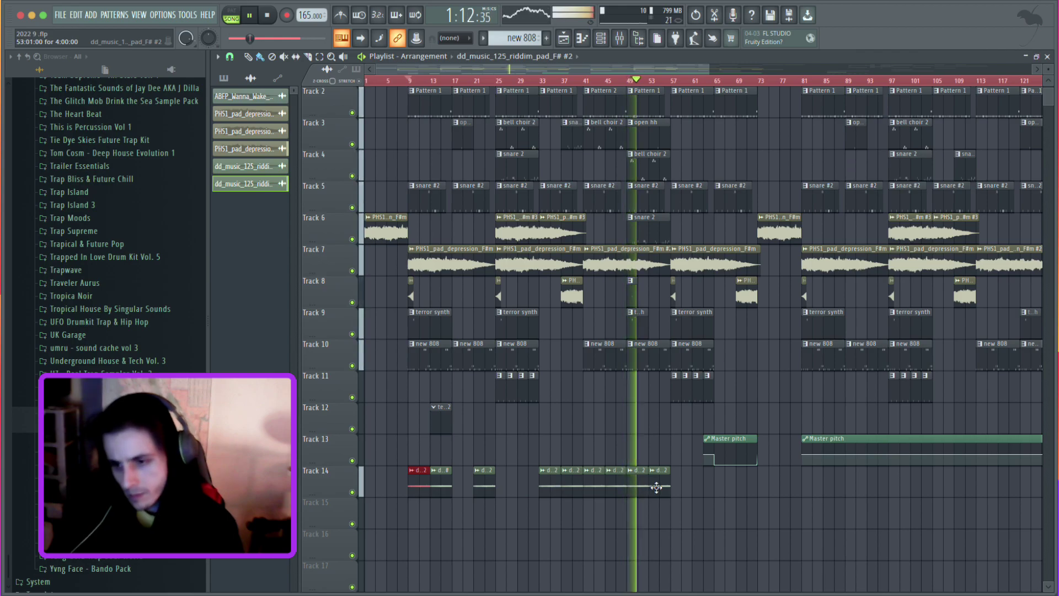
{"action": "left_click", "coordinate": [469, 492], "text": "ctrl"}
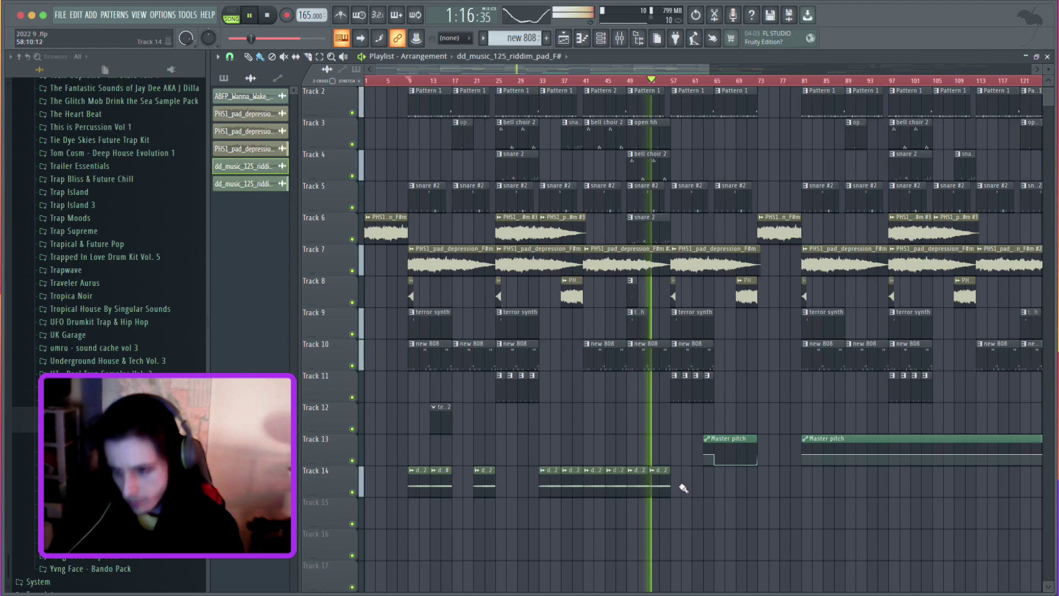
{"action": "left_click_drag", "start_coordinate": [679, 489], "coordinate": [701, 484]}
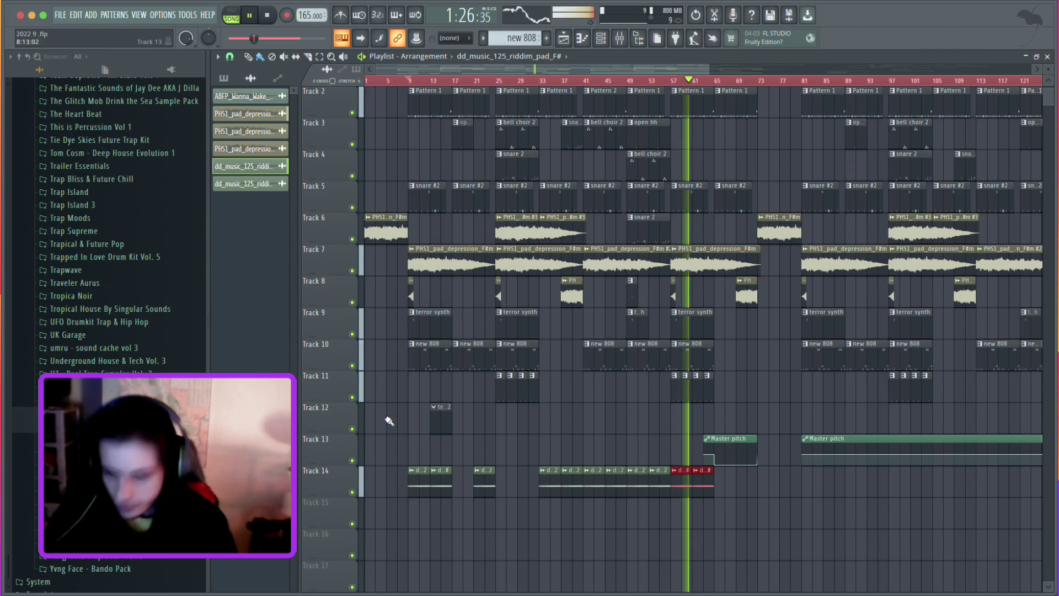
Restart playback from bar 9 to check the added riddim pad clips, and stop it.
{"action": "key", "text": "space"}
{"action": "key", "text": "space"}
{"action": "key", "text": "space"}
{"action": "key", "text": "space"}
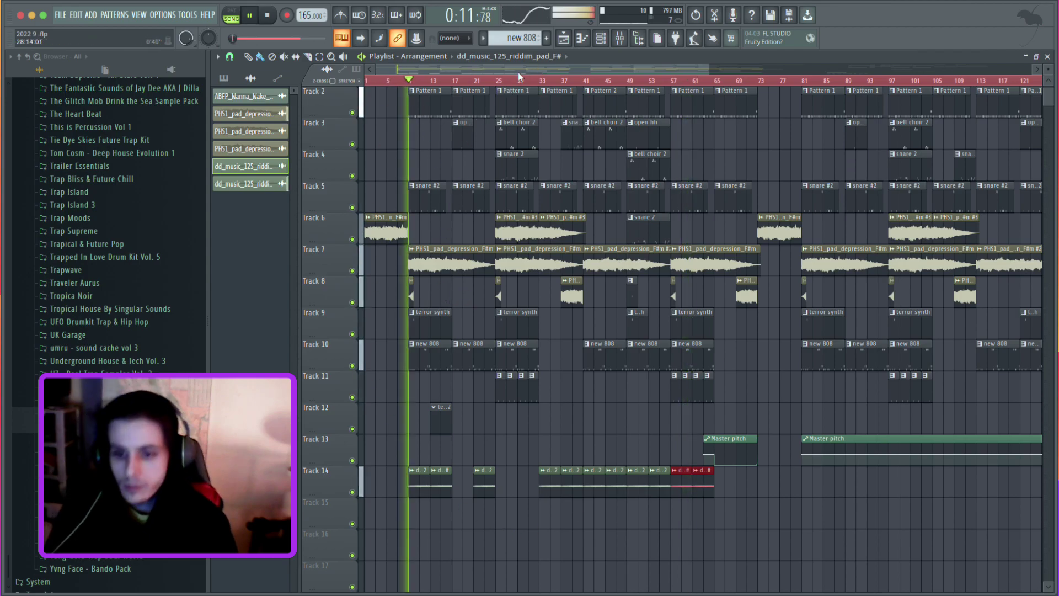
{"action": "key", "text": "space"}
Create a new pattern named new sith 808 2 and start playback from bar 9.
{"action": "left_click", "coordinate": [547, 38]}
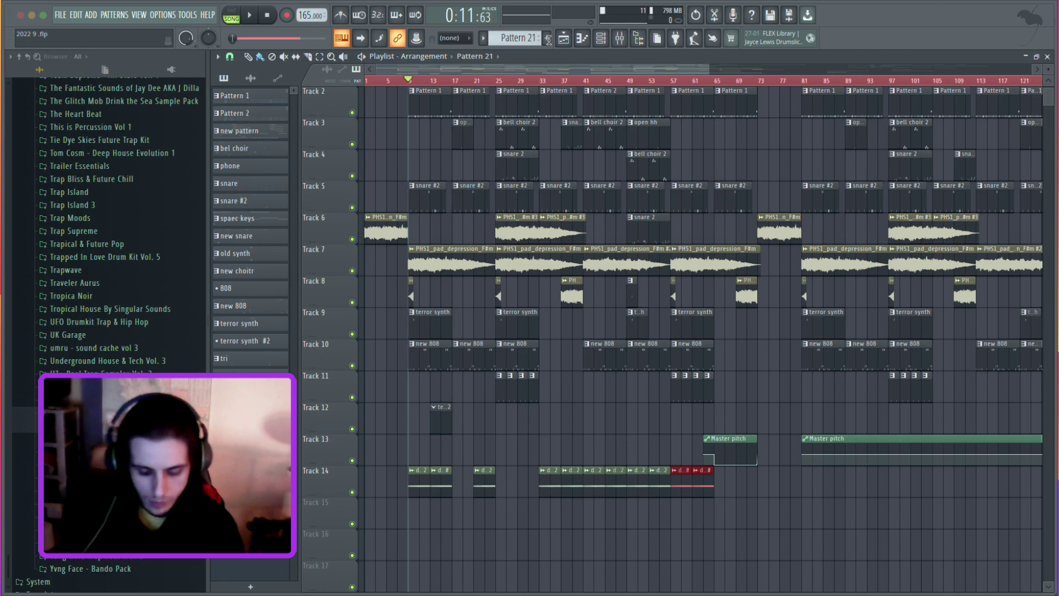
{"action": "key", "text": "Escape"}
{"action": "key", "text": "space"}
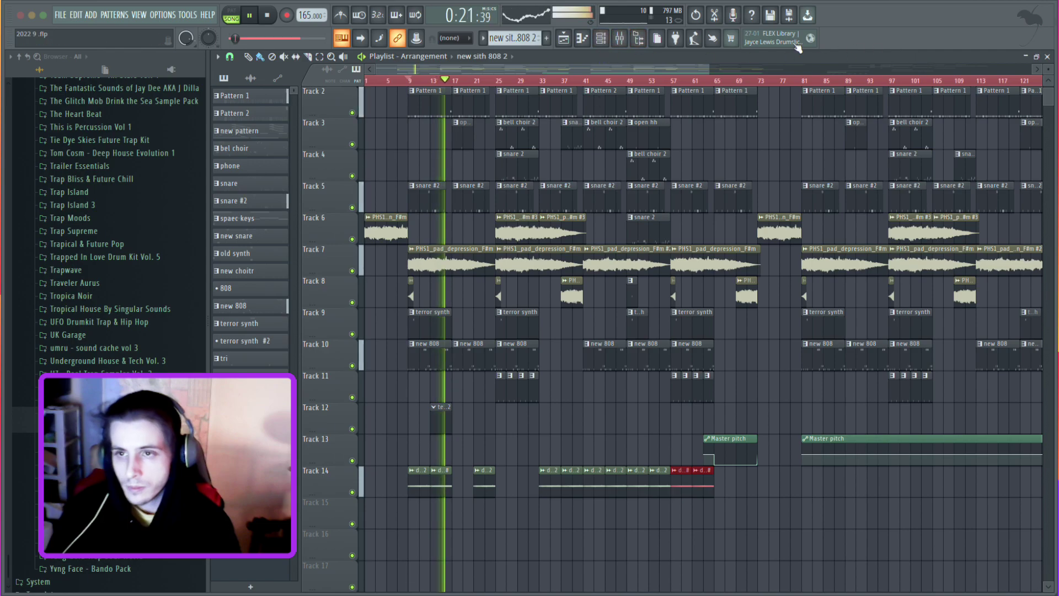
Show all channels in the channel rack, add the 808_C_Sith sample as a new channel and open its piano roll.
{"action": "left_click", "coordinate": [607, 44]}
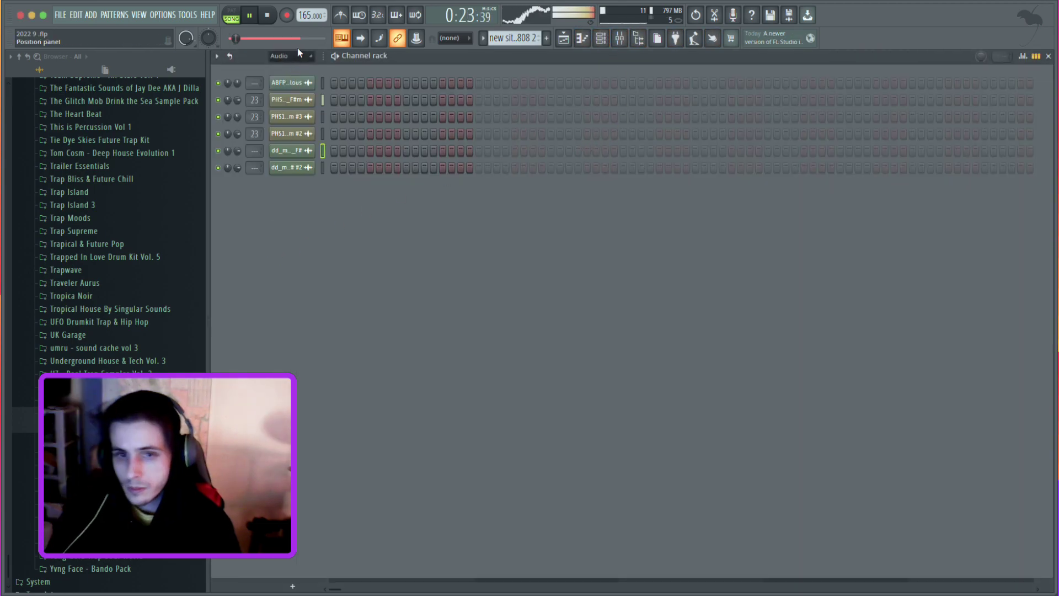
{"action": "left_click", "coordinate": [296, 65]}
{"action": "scroll", "coordinate": [554, 97], "scroll_direction": "down", "scroll_amount": 4}
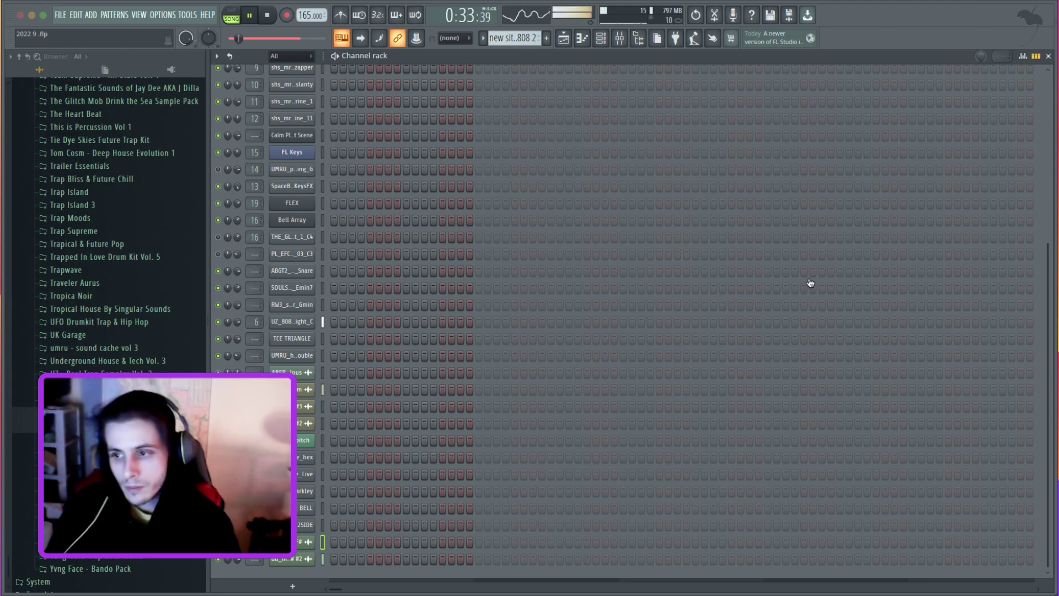
{"action": "left_click_drag", "start_coordinate": [291, 575], "coordinate": [292, 574]}
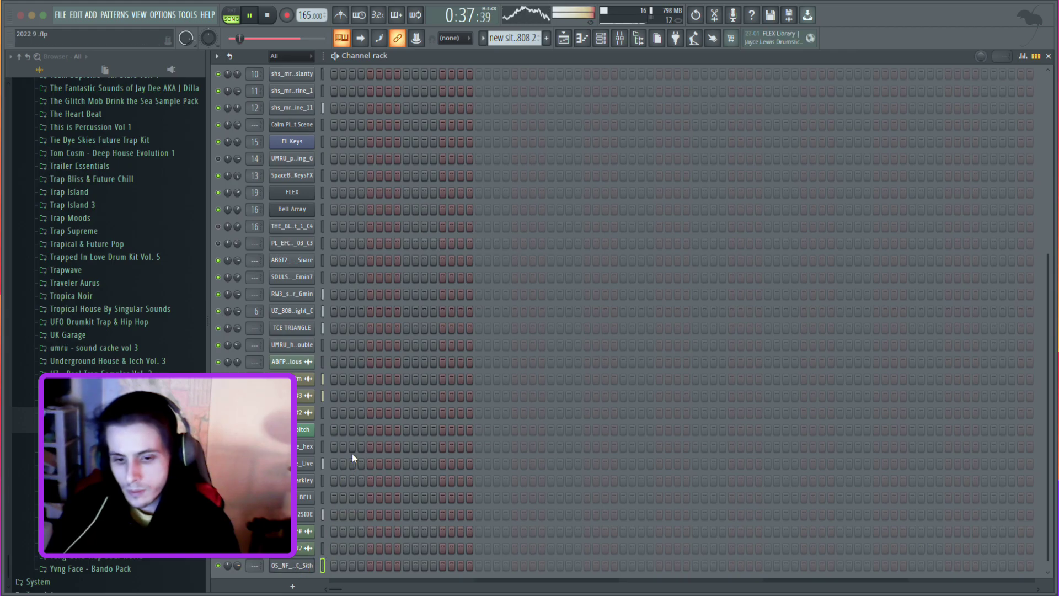
{"action": "key", "text": "F7"}
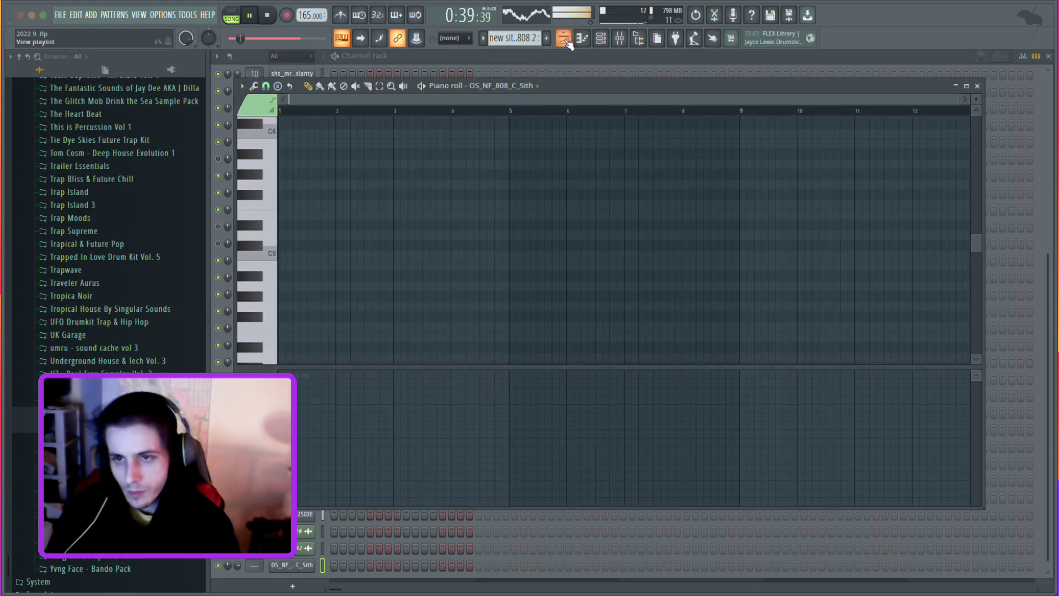
Return to the playlist, mute Track 10 with the new 808 clips, and restart playback from bar 9.
{"action": "left_click", "coordinate": [567, 42]}
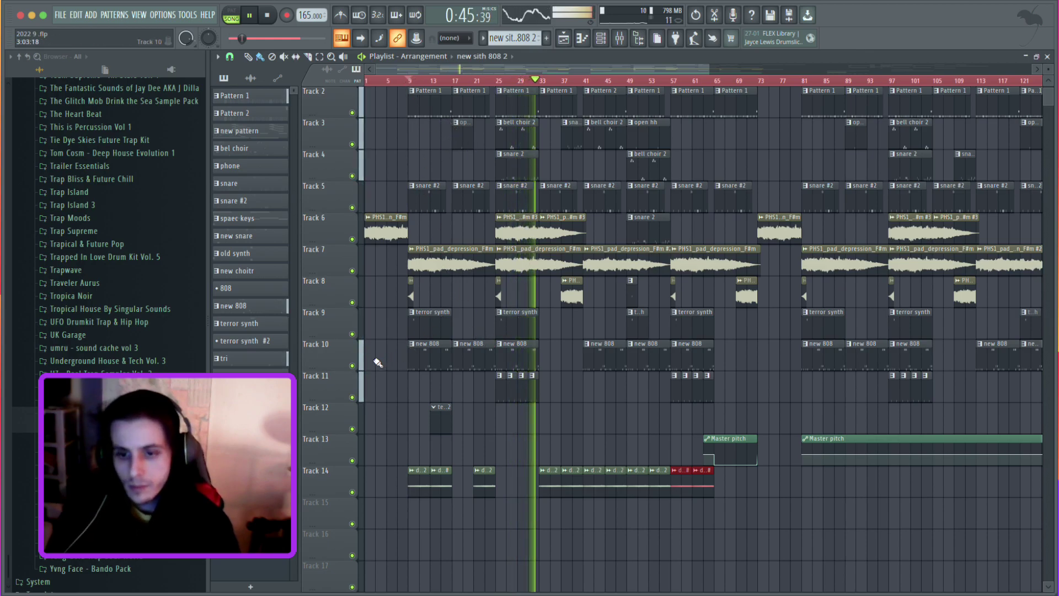
{"action": "left_click", "coordinate": [352, 366]}
{"action": "left_click", "coordinate": [409, 81]}
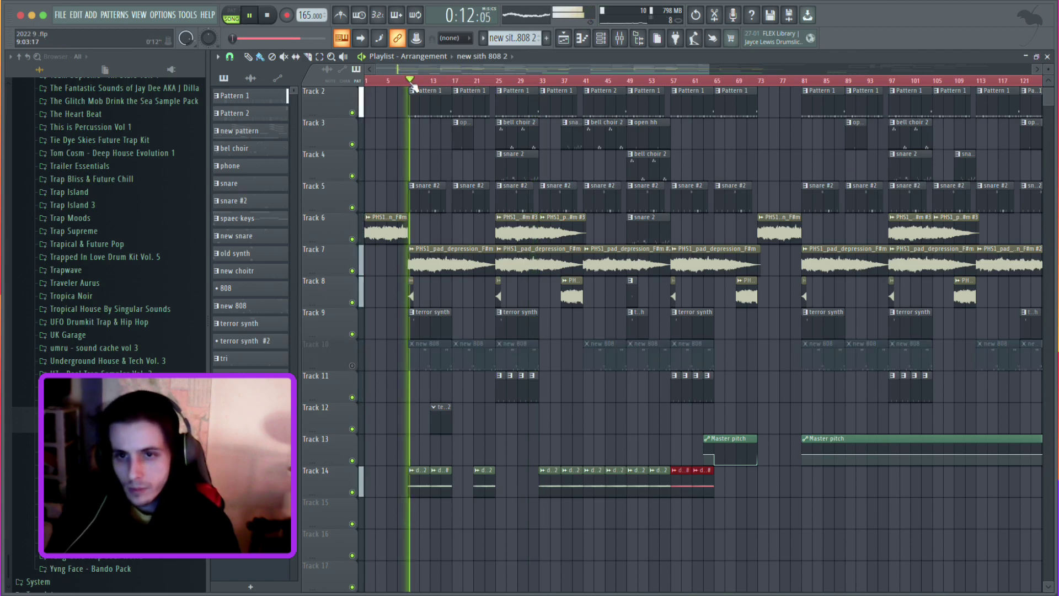
Stop playback, move the terror synth #2 clip to Track 9 at bar 13, and put new sith 808 2 on Track 12 at bar 9.
{"action": "key", "text": "space"}
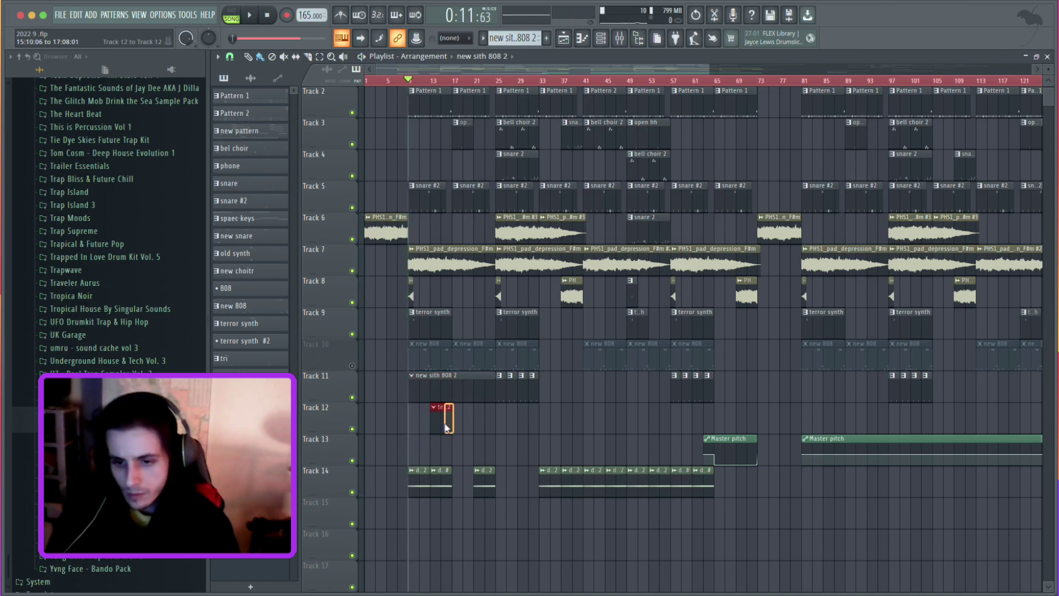
{"action": "key", "text": "shift+Up"}
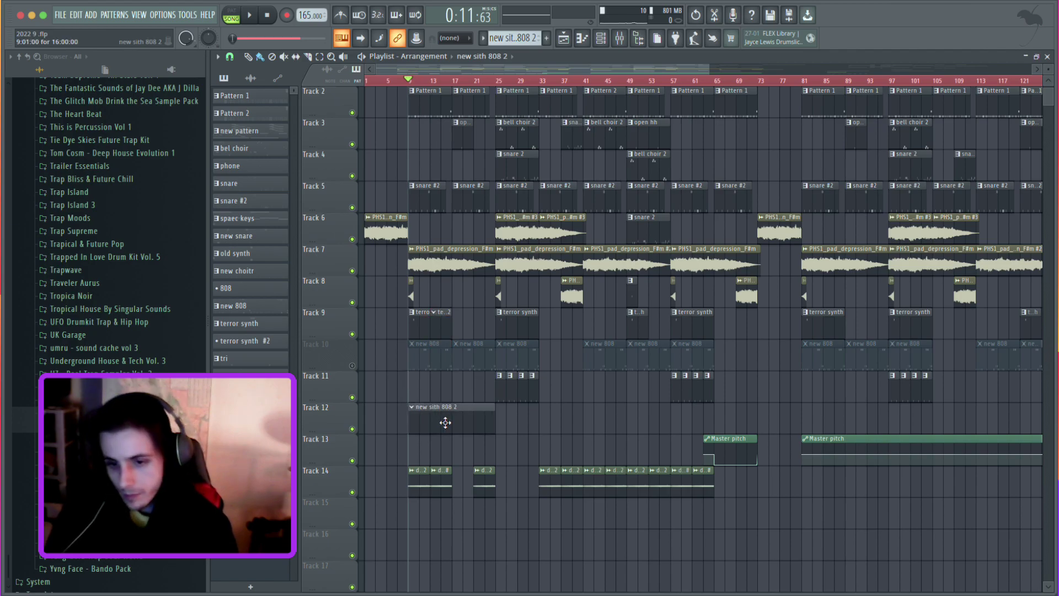
Open the OS_NF_808_C_Sith piano roll and place C#8 notes at 1:01 and 1:13 and a D8 note at 2:03.
{"action": "key", "text": "F6"}
{"action": "scroll", "coordinate": [415, 405], "scroll_direction": "down", "scroll_amount": 1}
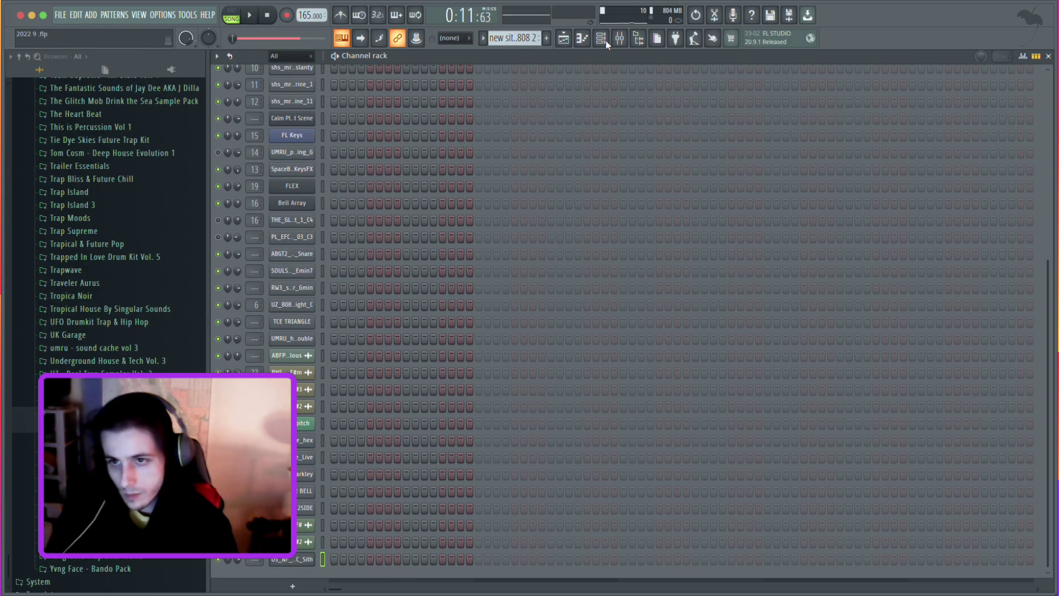
{"action": "left_click", "coordinate": [582, 38]}
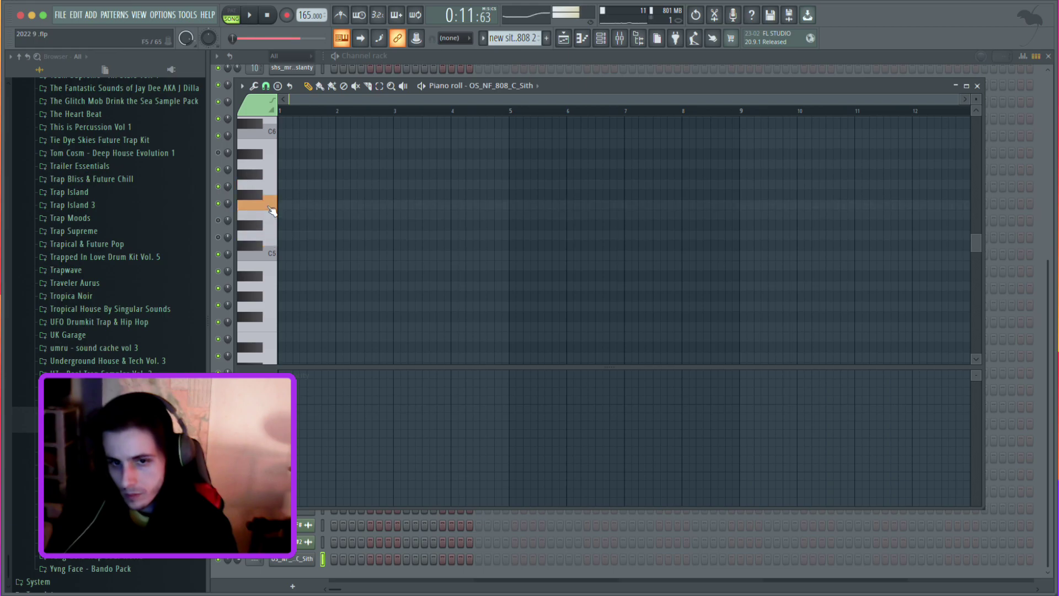
{"action": "scroll", "coordinate": [272, 211], "scroll_direction": "up", "scroll_amount": 5}
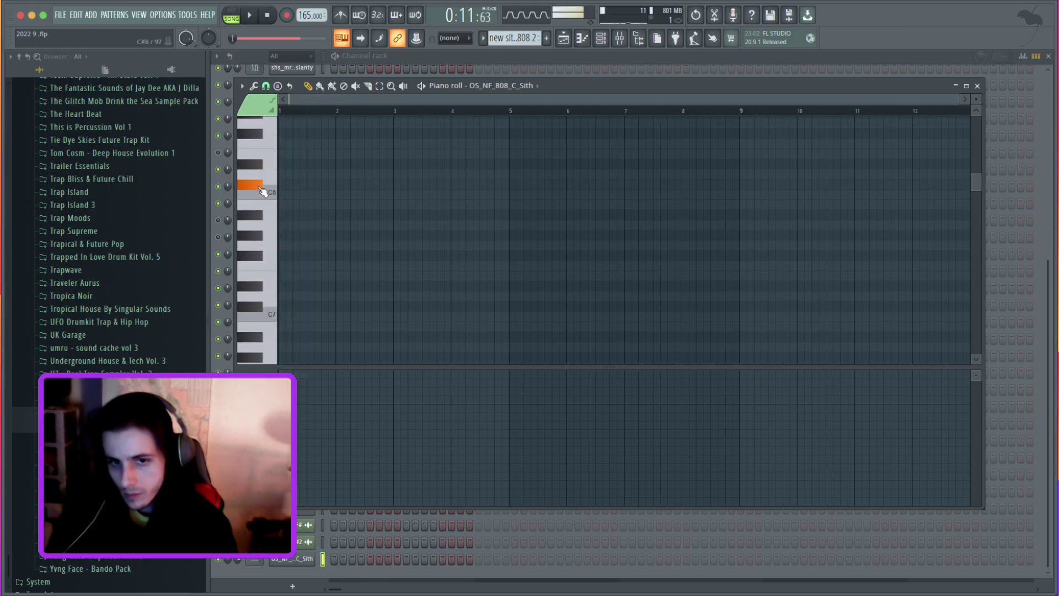
{"action": "left_click", "coordinate": [279, 183]}
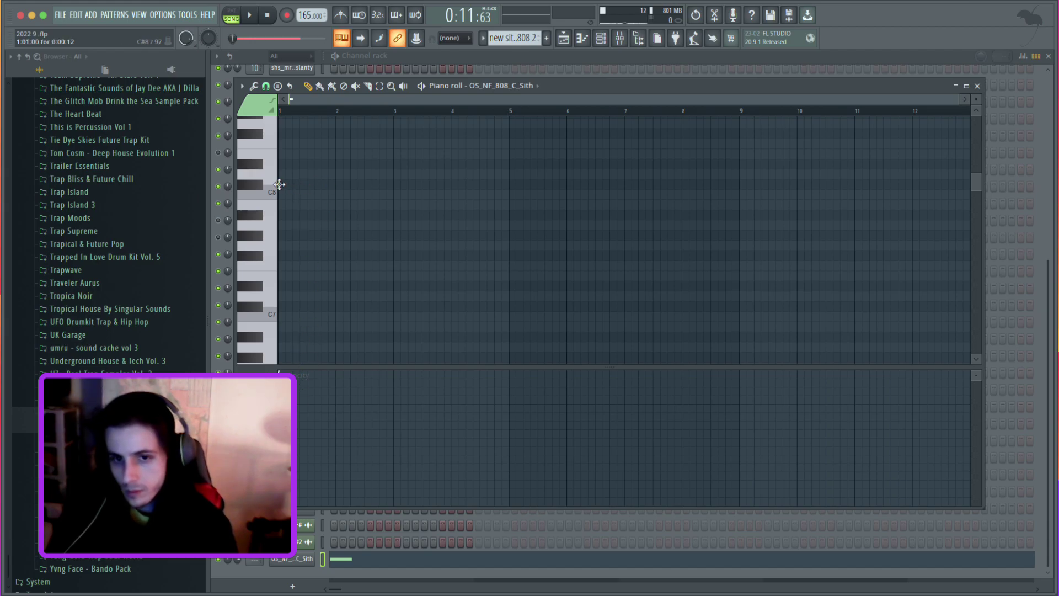
{"action": "left_click_drag", "start_coordinate": [319, 184], "coordinate": [343, 174]}
{"action": "left_click", "coordinate": [339, 174]}
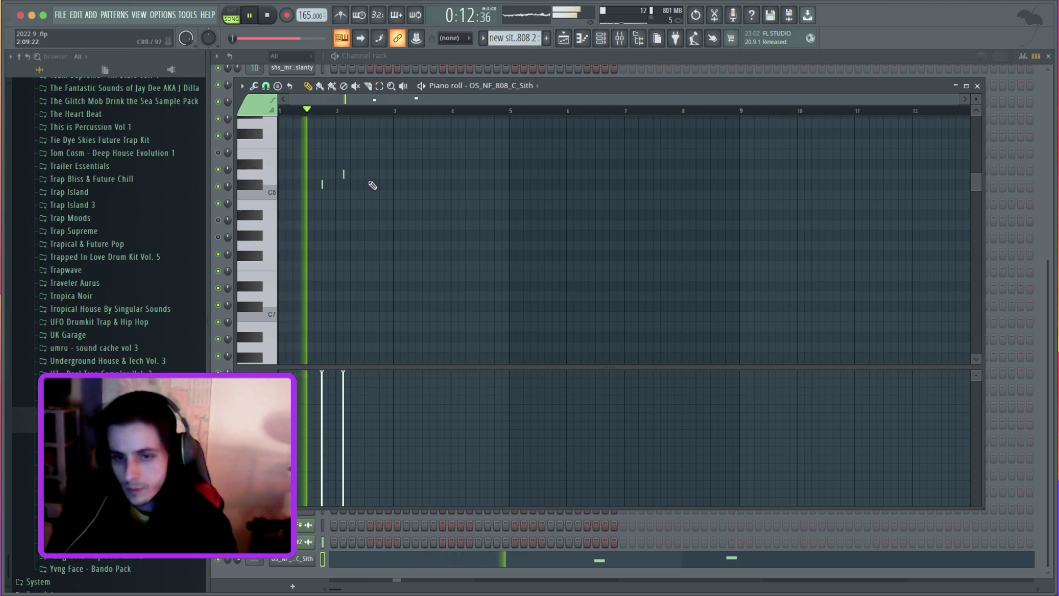
Add C#8 notes at 2:07, 3:07, 3:09, 4:01, 4:05 and 4:13, checking the rhythm in playback from bar 9.
{"action": "left_click", "coordinate": [364, 186]}
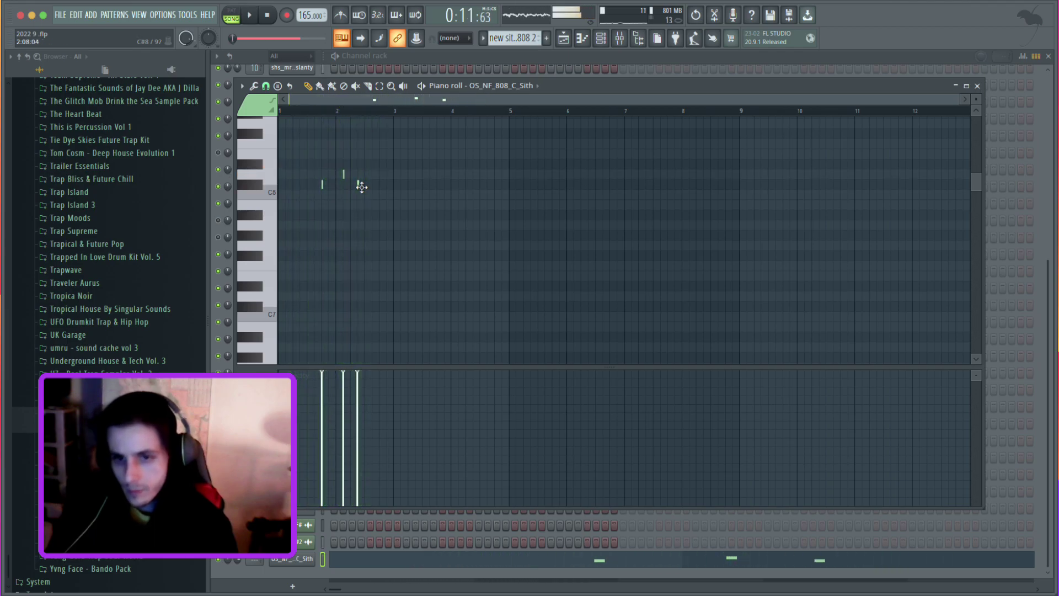
{"action": "left_click_drag", "start_coordinate": [359, 185], "coordinate": [365, 189]}
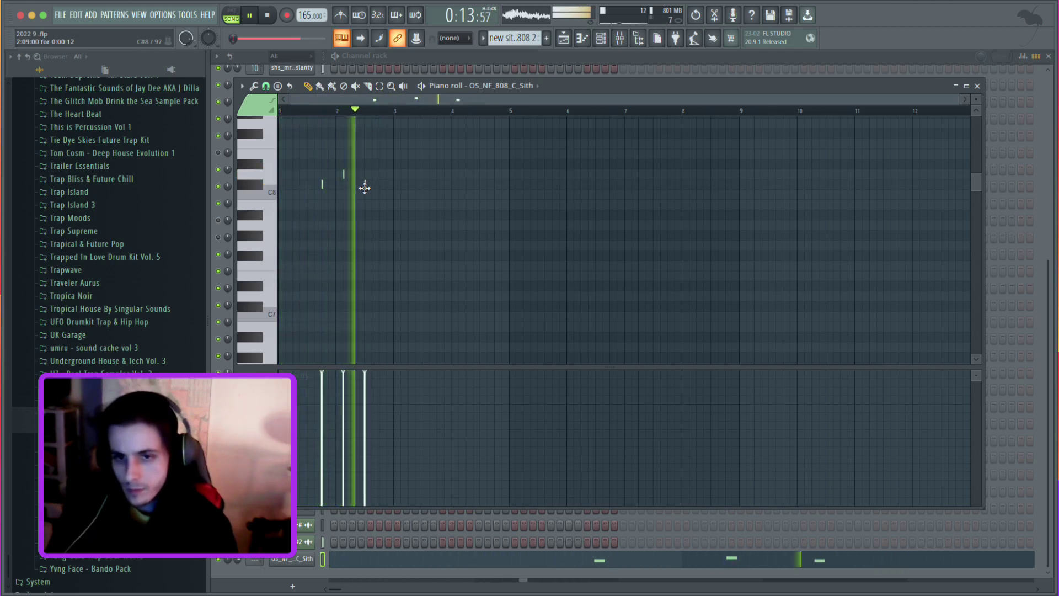
{"action": "key", "text": "space"}
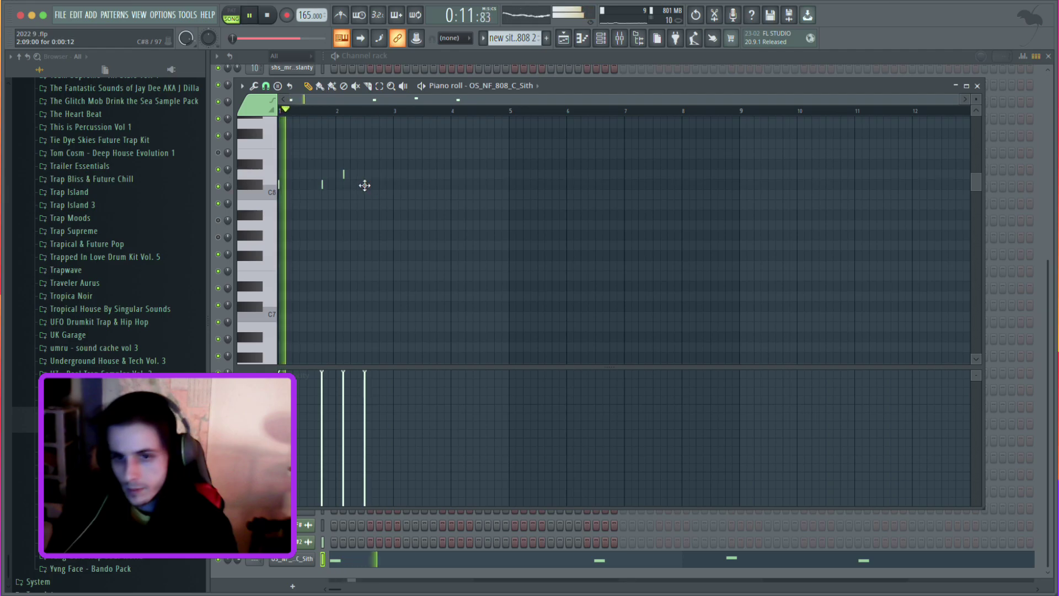
{"action": "left_click_drag", "start_coordinate": [364, 184], "coordinate": [358, 185]}
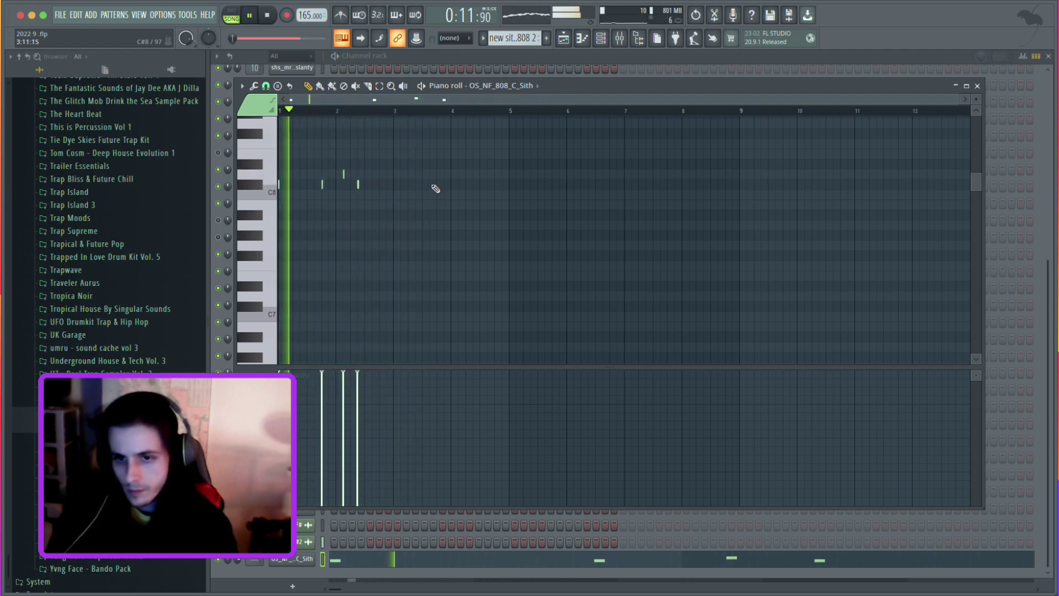
{"action": "left_click", "coordinate": [416, 184]}
{"action": "left_click", "coordinate": [422, 185]}
{"action": "left_click", "coordinate": [452, 184]}
{"action": "left_click", "coordinate": [467, 184]}
{"action": "left_click", "coordinate": [495, 185]}
Select all the Sith 808 notes, transpose them down two octaves, and stop playback.
{"action": "left_click_drag", "start_coordinate": [544, 138], "coordinate": [169, 249]}
{"action": "key", "text": "ctrl+Up"}
{"action": "scroll", "coordinate": [335, 238], "scroll_direction": "down", "scroll_amount": 10}
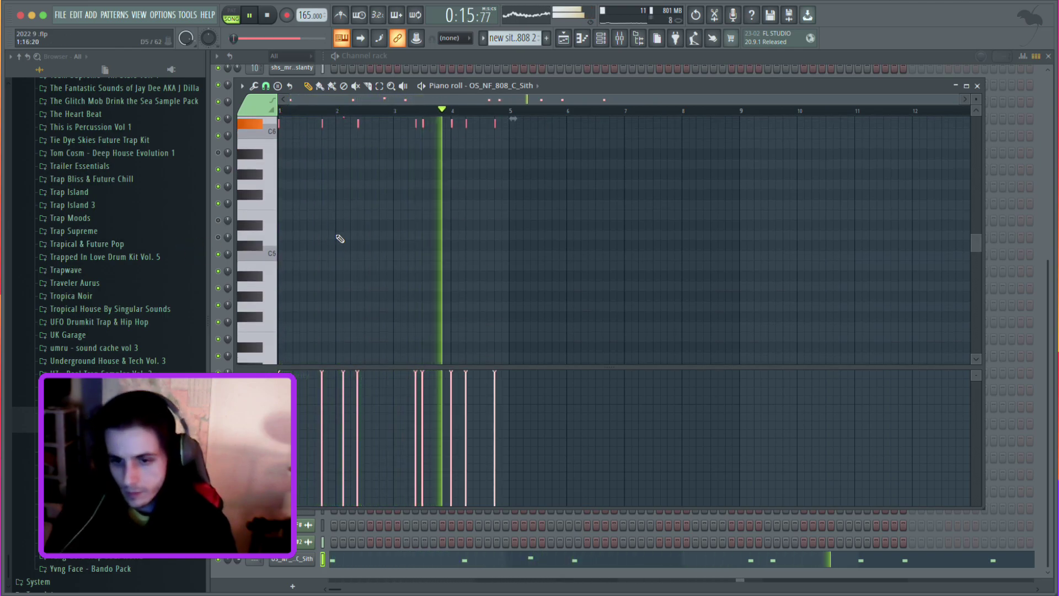
{"action": "scroll", "coordinate": [387, 228], "scroll_direction": "up", "scroll_amount": 3}
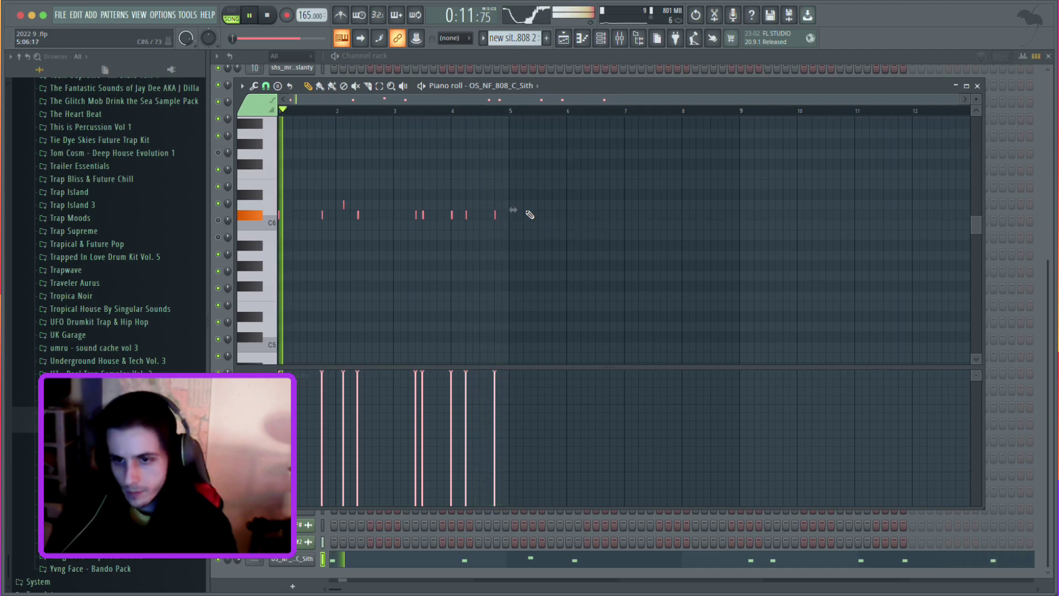
{"action": "key", "text": "space"}
Add an F#5 note at 1:07 and transpose all the other notes down one octave.
{"action": "scroll", "coordinate": [343, 281], "scroll_direction": "down", "scroll_amount": 1}
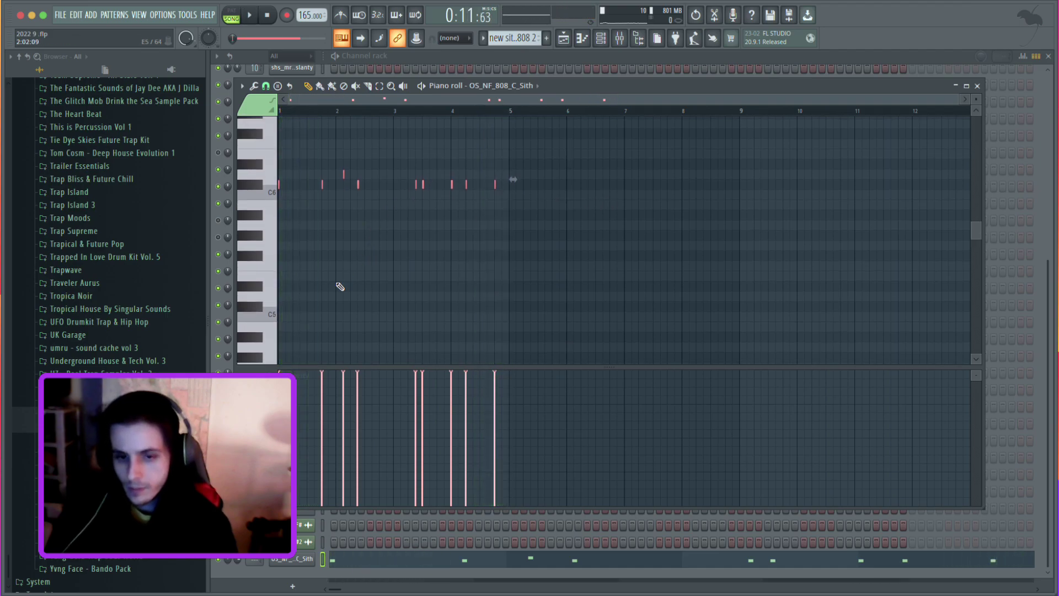
{"action": "left_click", "coordinate": [301, 305]}
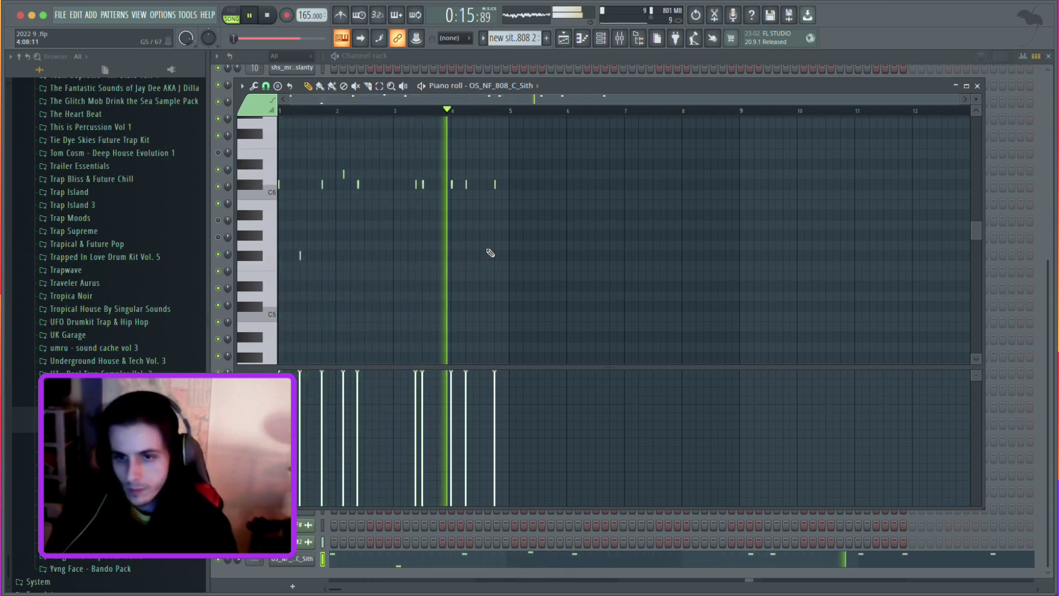
{"action": "key", "text": "space"}
{"action": "key", "text": "ctrl+a"}
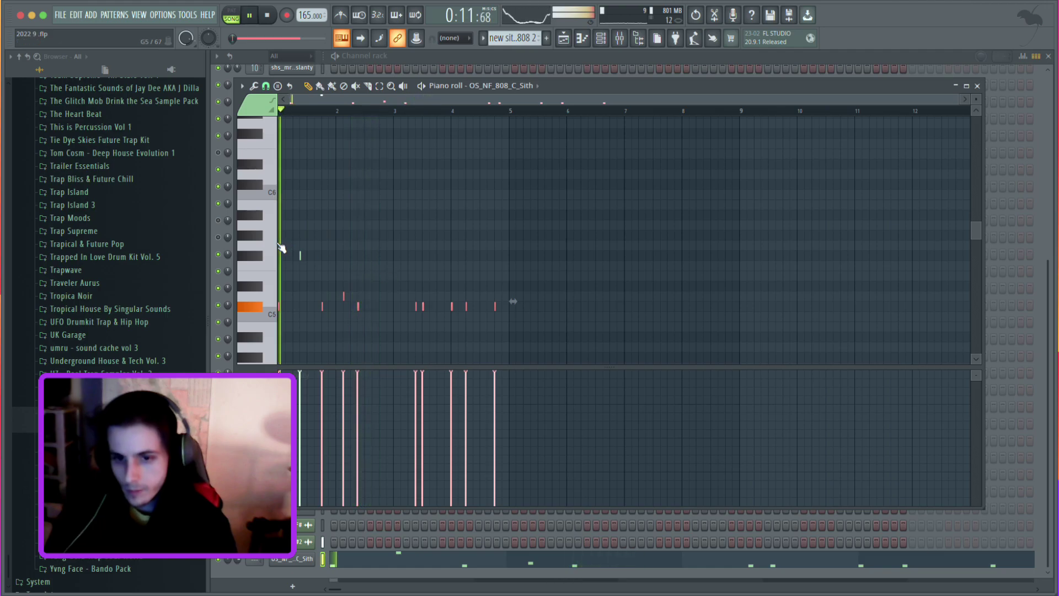
Add a D5 note at 3:01 and delete the two C#5 notes at 3:07 and 3:09.
{"action": "left_click", "coordinate": [397, 298]}
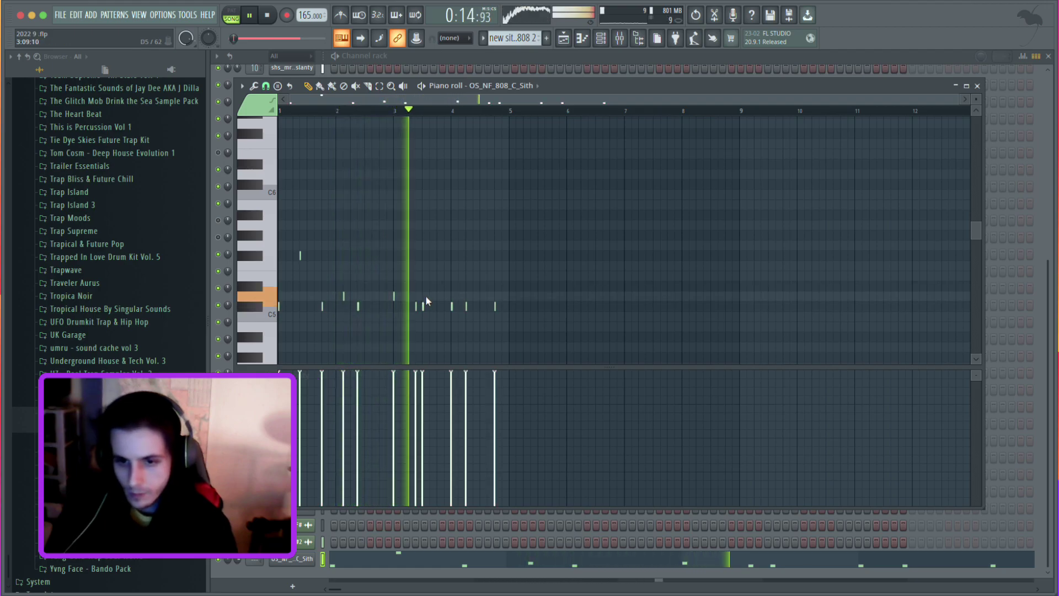
{"action": "right_click", "coordinate": [423, 308]}
{"action": "right_click", "coordinate": [416, 307]}
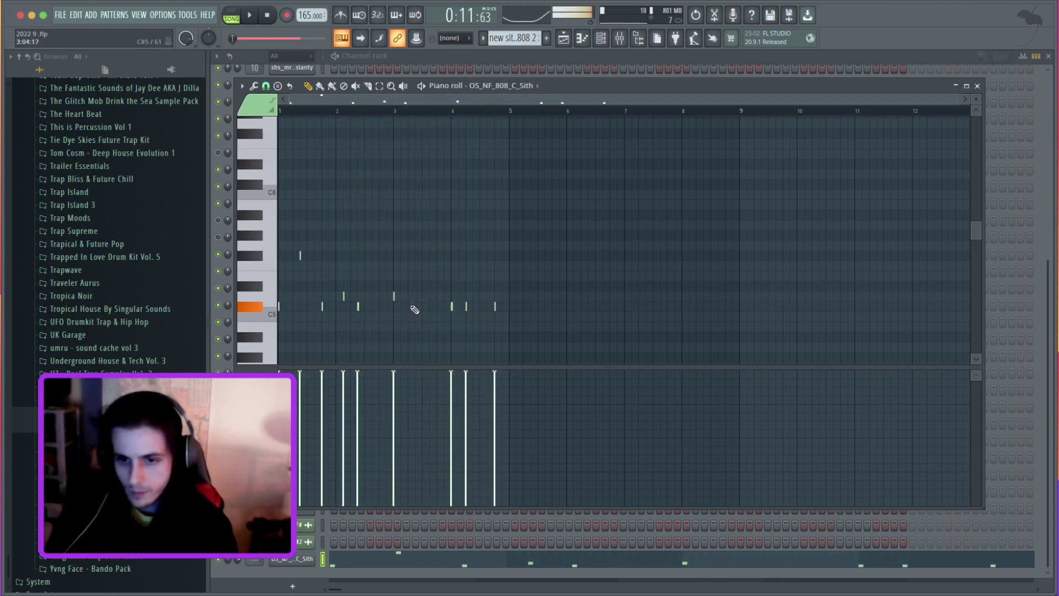
Delete the remaining notes at 2:03, 2:07 and 3:01, replaying the pattern between edits.
{"action": "key", "text": "space"}
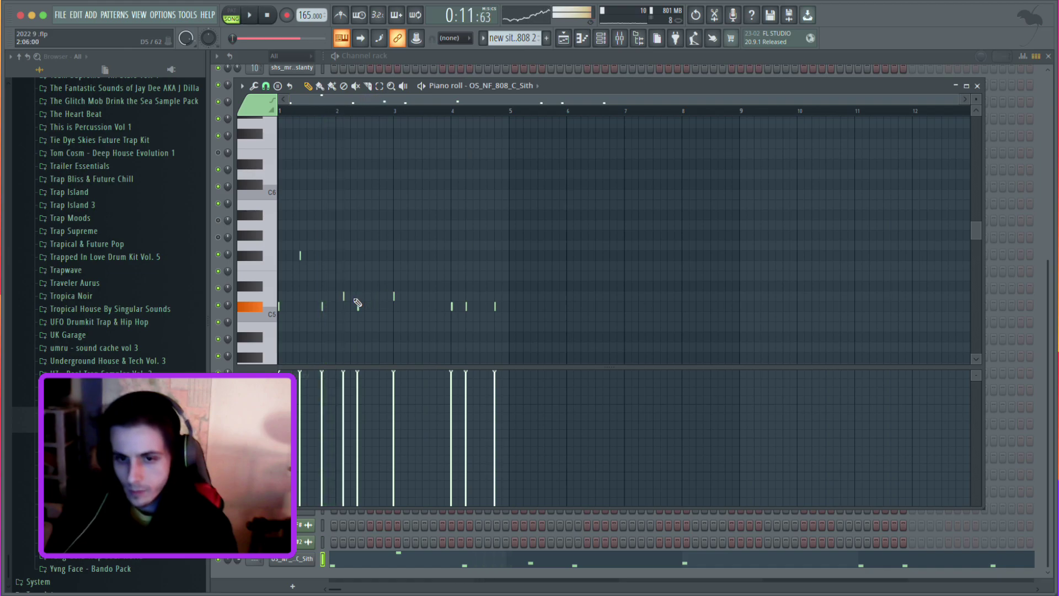
{"action": "key", "text": "space"}
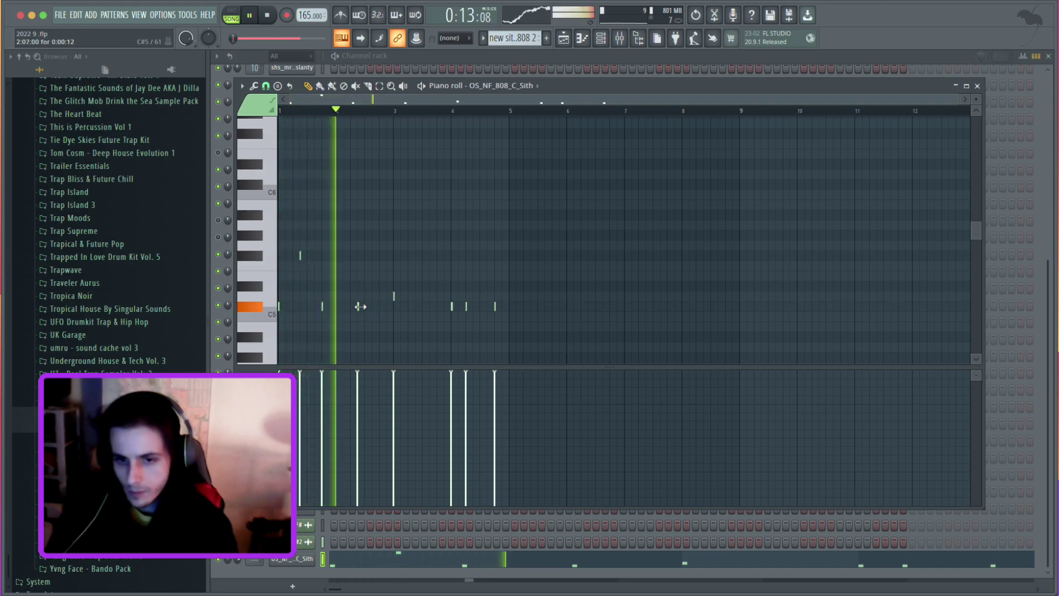
{"action": "key", "text": "space"}
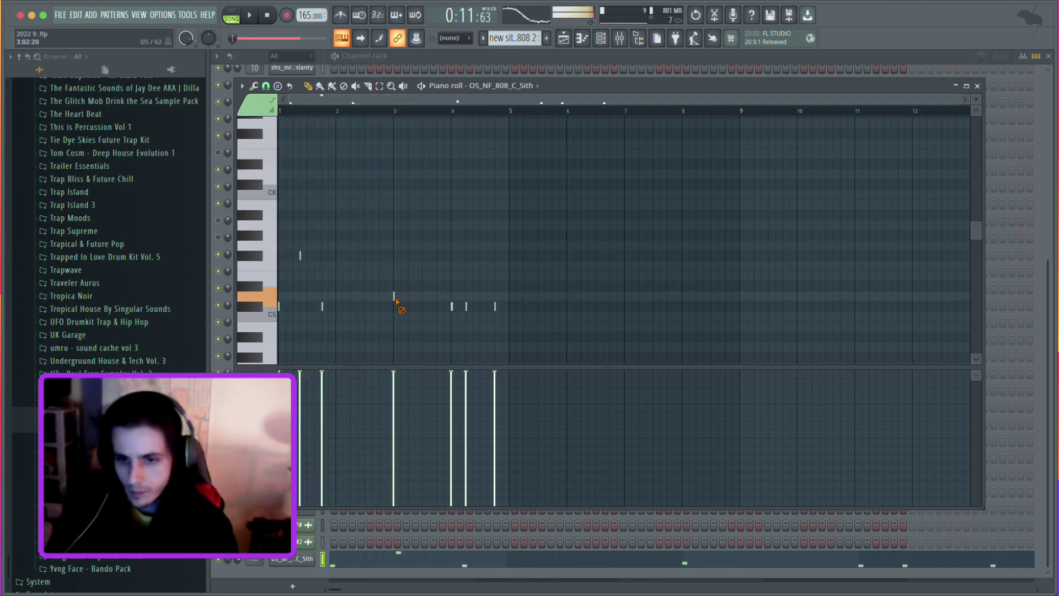
{"action": "key", "text": "space"}
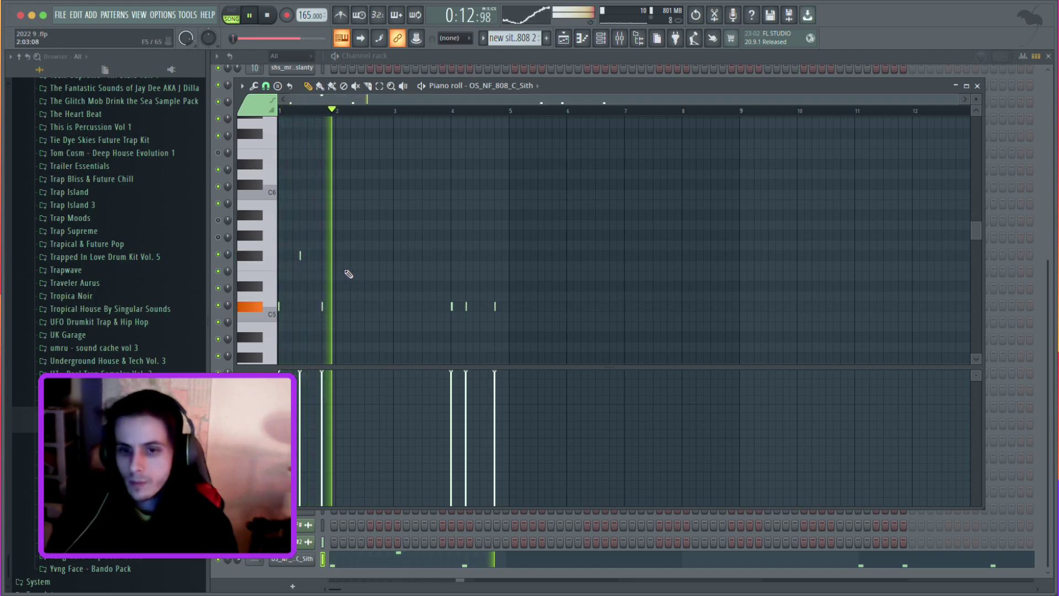
Add an F#5 note at 2:03, move it to C5 at 2:05, and replay the pattern.
{"action": "left_click", "coordinate": [345, 267]}
{"action": "key", "text": "space"}
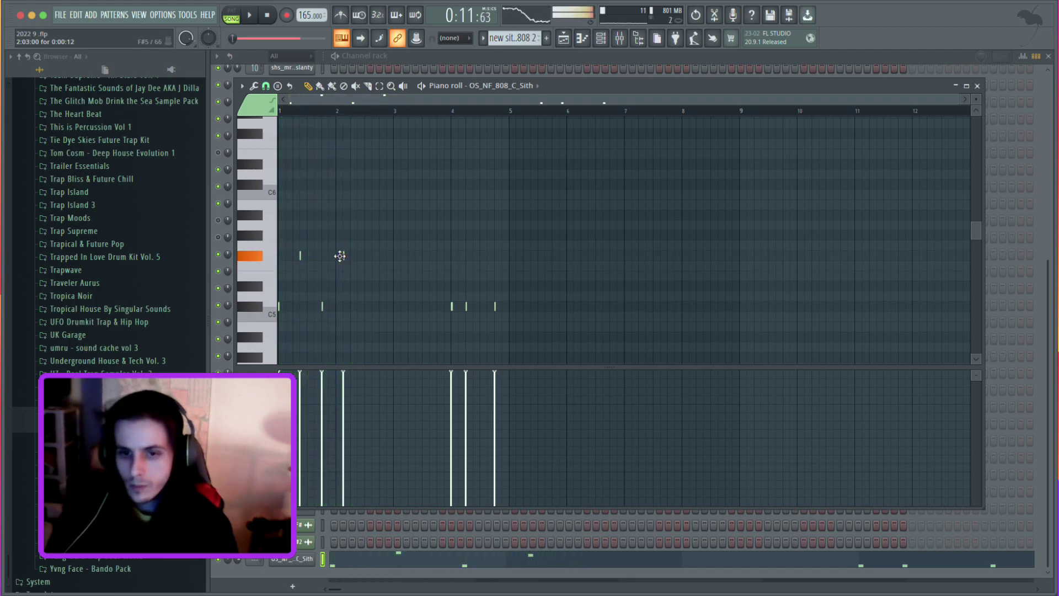
{"action": "key", "text": "space"}
{"action": "left_click_drag", "start_coordinate": [336, 257], "coordinate": [352, 322]}
{"action": "key", "text": "space"}
{"action": "key", "text": "space"}
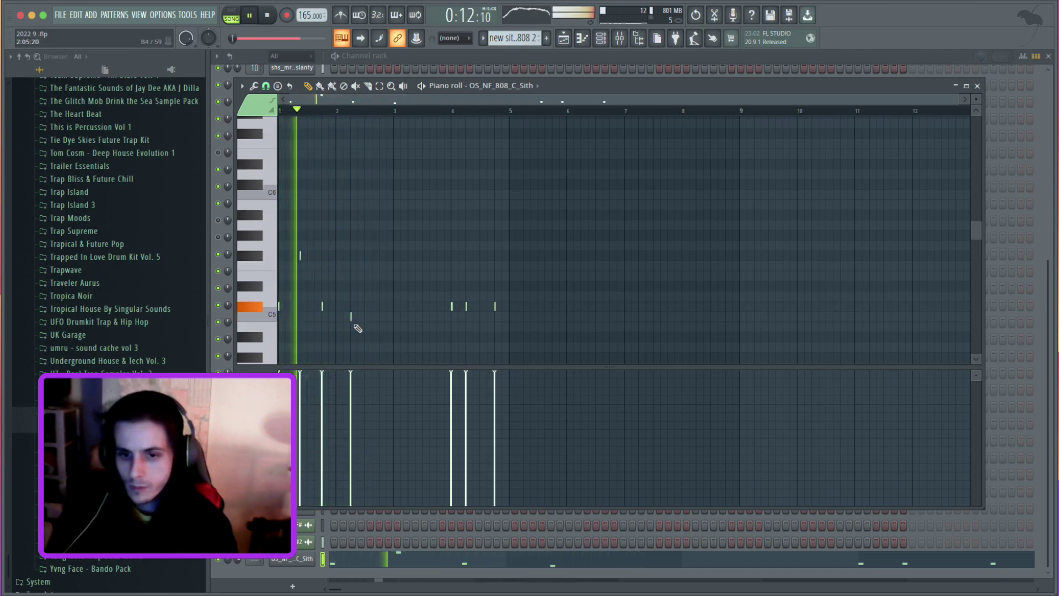
Place C5 notes at 3:01 and 3:07, removing the extra ones between them, and lower the 4:13 note to C5.
{"action": "left_click", "coordinate": [394, 317]}
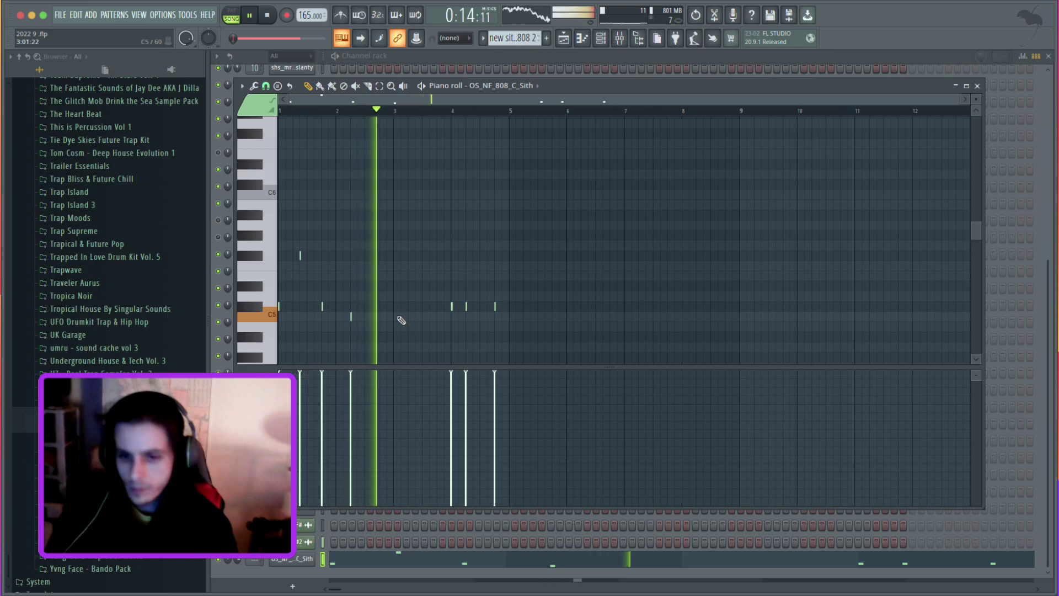
{"action": "left_click", "coordinate": [409, 317]}
{"action": "key", "text": "space"}
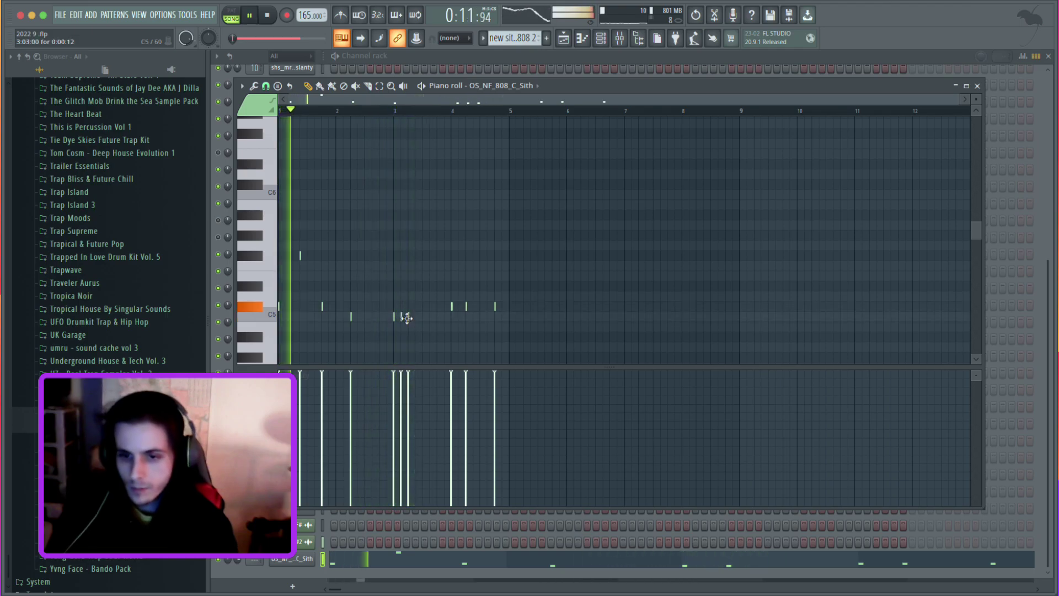
{"action": "right_click", "coordinate": [402, 317]}
{"action": "left_click", "coordinate": [416, 316]}
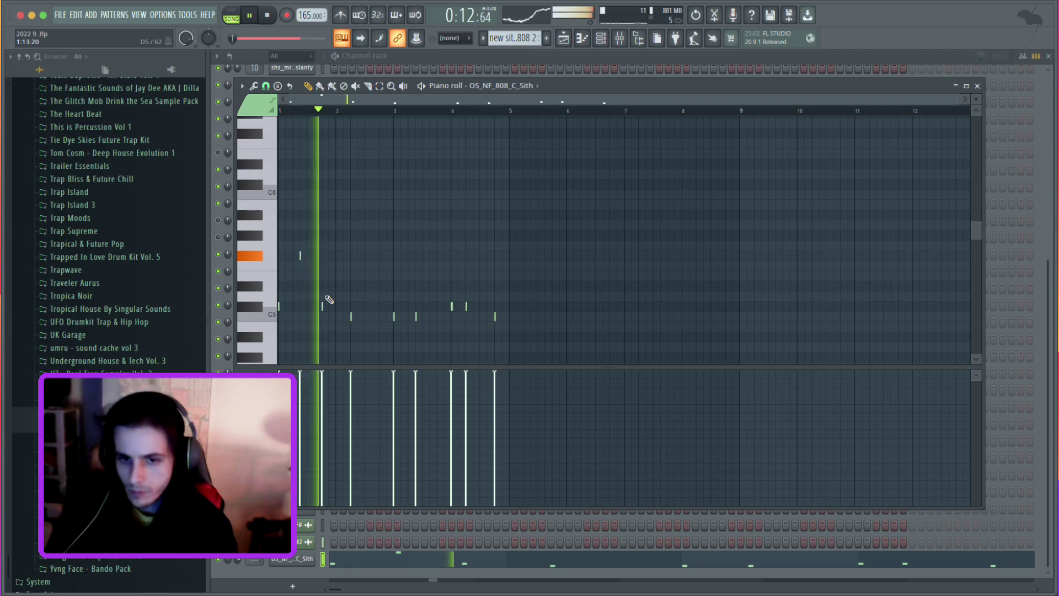
Replace the C5 note at 2:05 with a C#5 note and stop playback.
{"action": "right_click", "coordinate": [351, 317]}
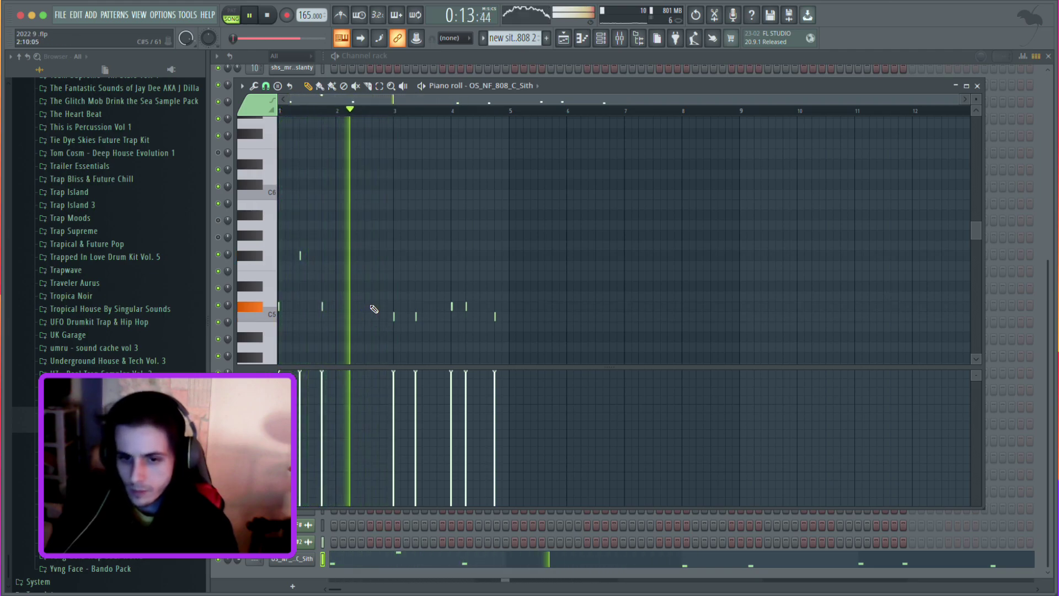
{"action": "left_click", "coordinate": [351, 307]}
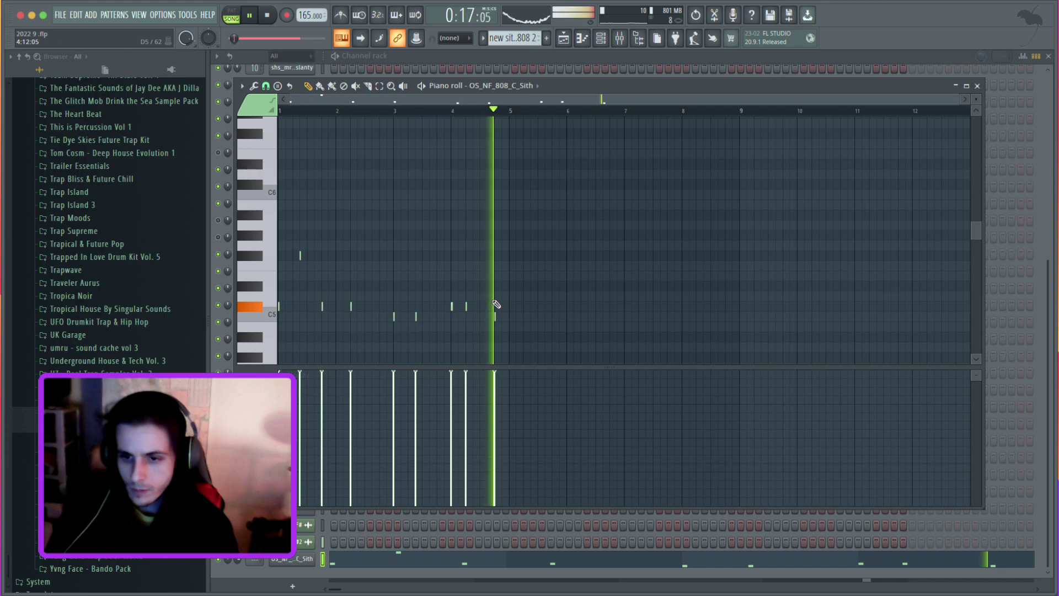
{"action": "key", "text": "space"}
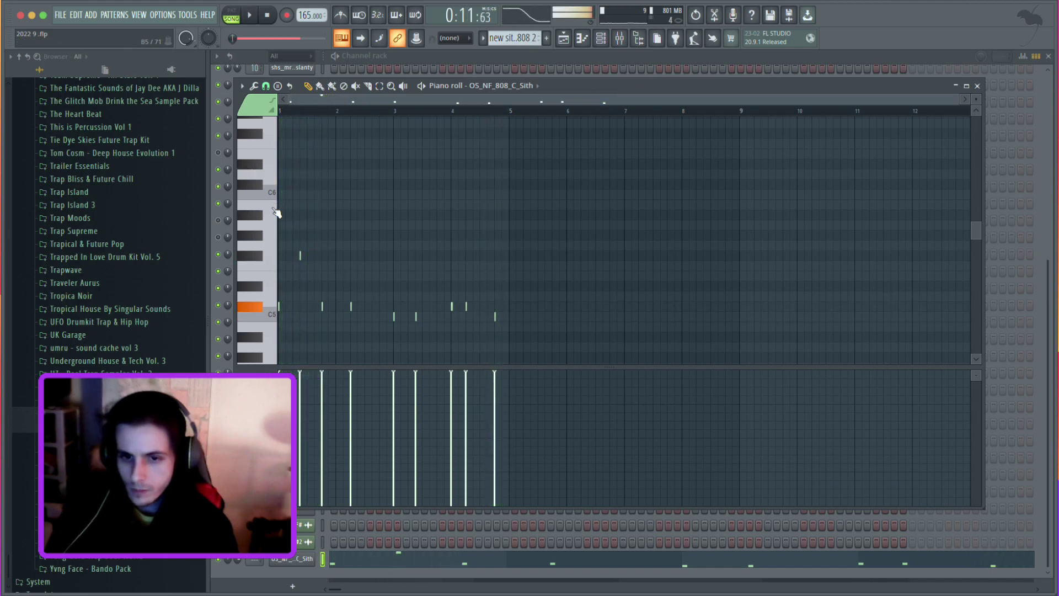
Replace the F#5 note at 1:07 with F5 and add a D5 note at 2:03, replaying the pattern between edits.
{"action": "key", "text": "space"}
{"action": "key", "text": "space"}
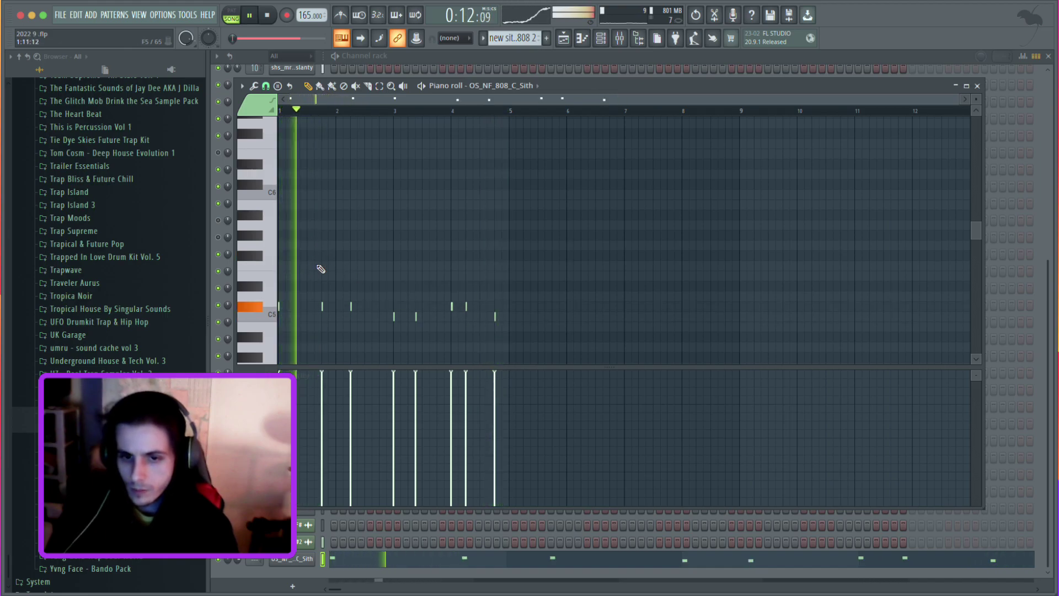
{"action": "key", "text": "space"}
{"action": "key", "text": "space"}
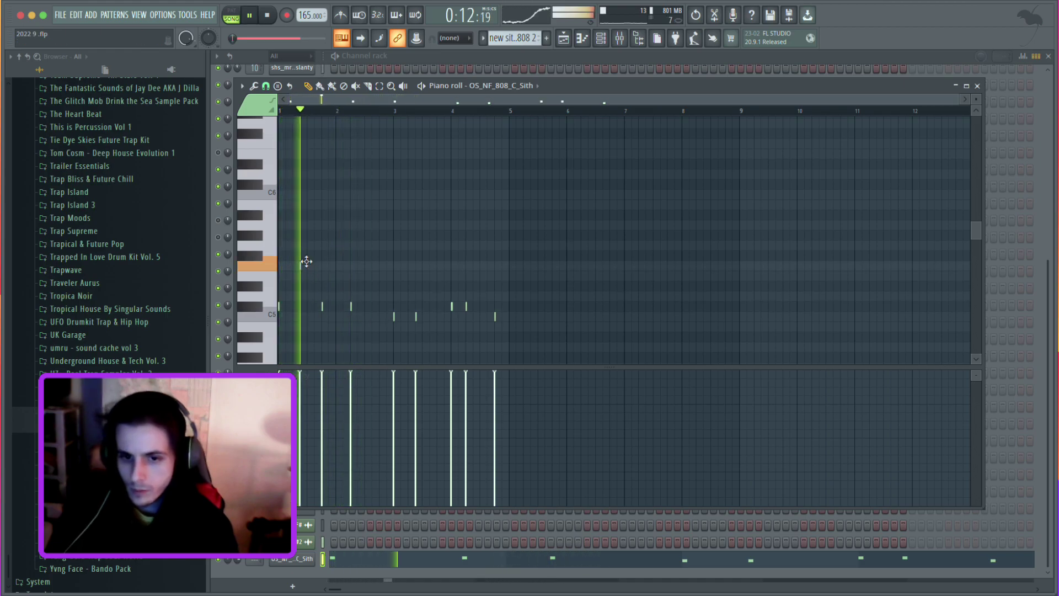
{"action": "key", "text": "space"}
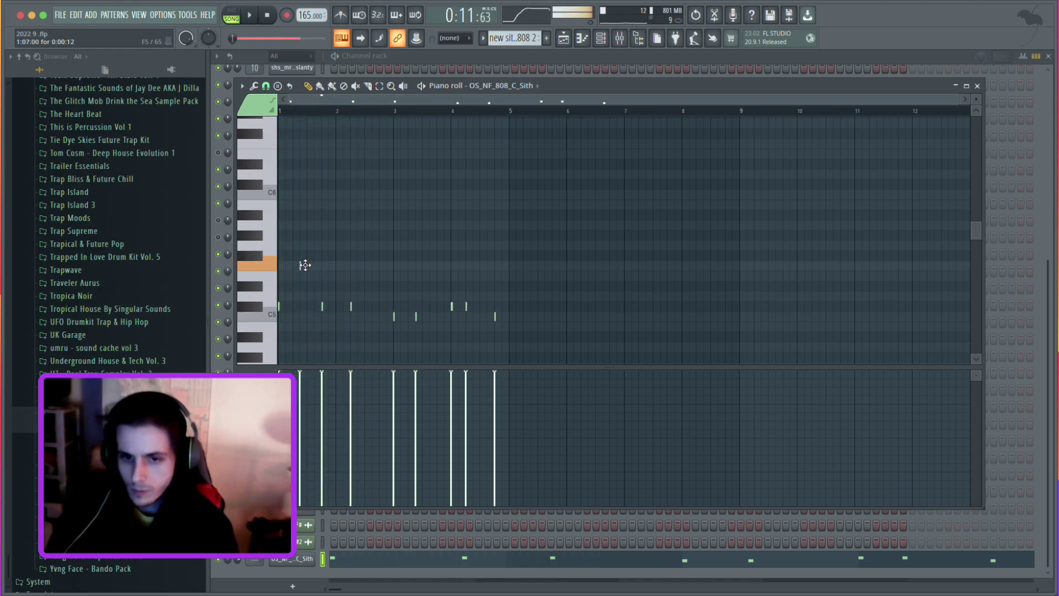
{"action": "key", "text": "space"}
{"action": "left_click_drag", "start_coordinate": [299, 269], "coordinate": [305, 267]}
{"action": "key", "text": "space"}
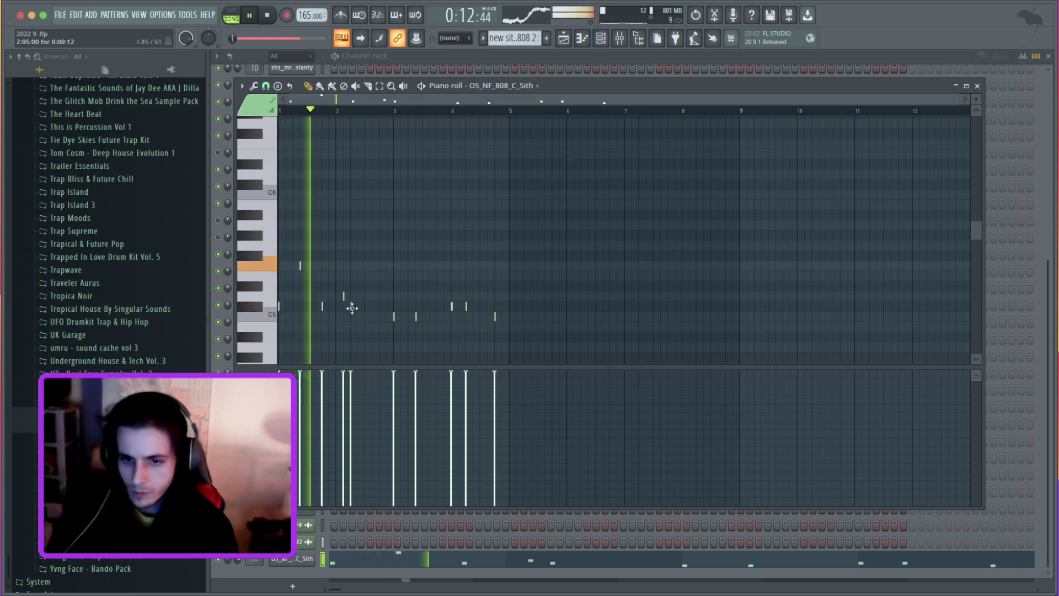
Delete the C#5 note at 2:05, replay the pattern and stop playback.
{"action": "left_click_drag", "start_coordinate": [355, 307], "coordinate": [364, 310]}
{"action": "key", "text": "space"}
{"action": "key", "text": "space"}
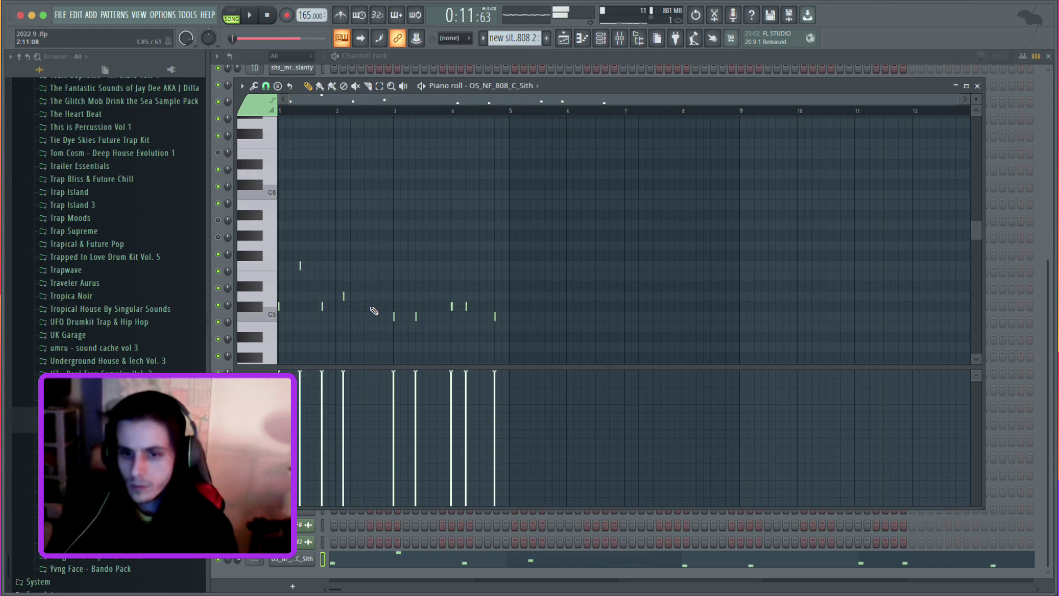
Transpose the four notes in bars 1 and 2 up one octave, and lower the 1:07 note to G#5.
{"action": "left_click_drag", "start_coordinate": [324, 269], "coordinate": [205, 335]}
{"action": "key", "text": "ctrl+Up"}
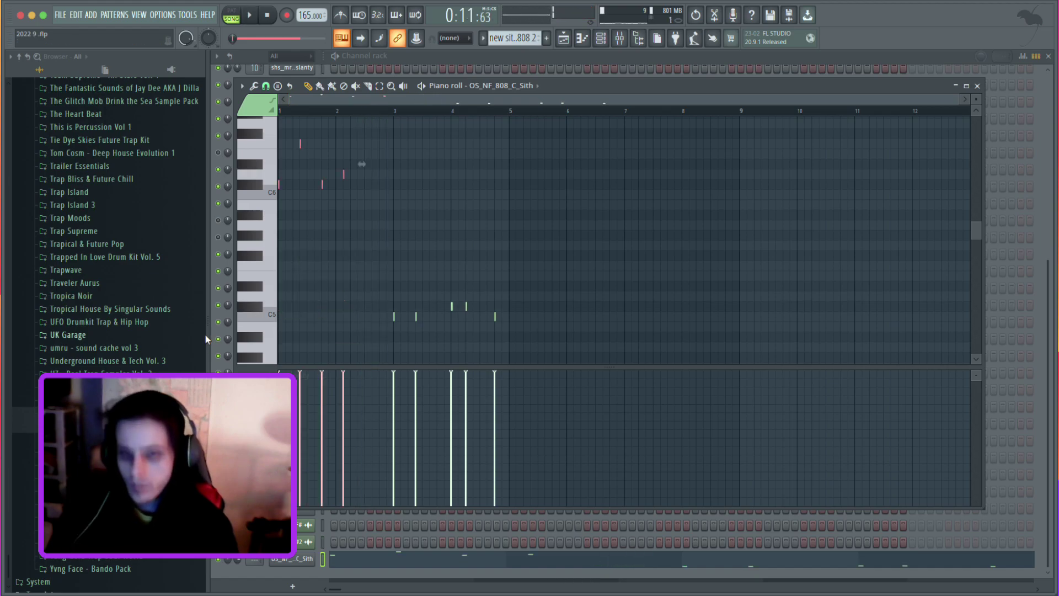
{"action": "key", "text": "space"}
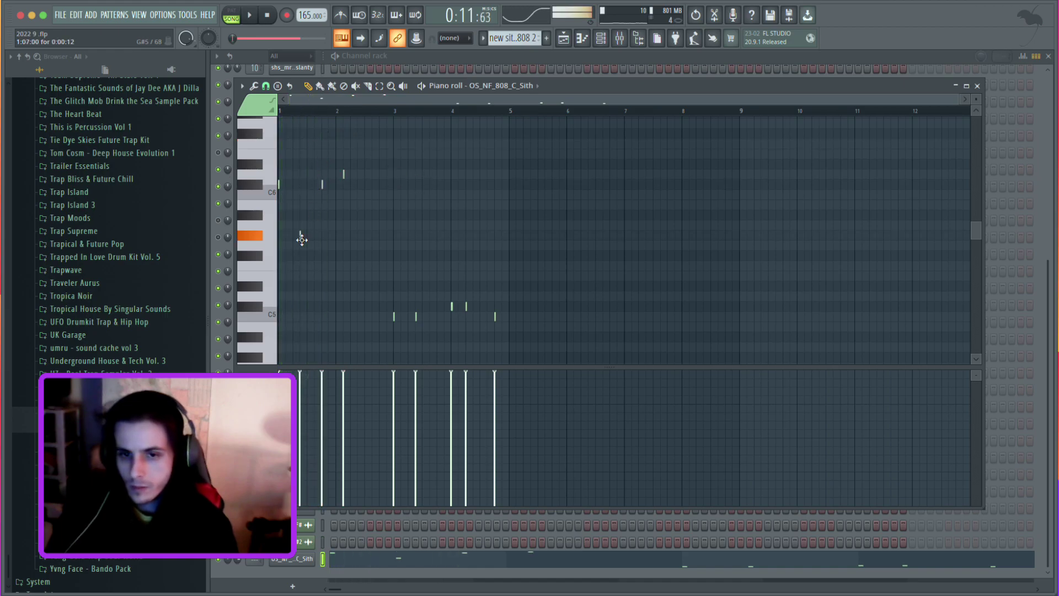
Lower the note at 1:13 to F5, replaying the pattern between edits.
{"action": "key", "text": "space"}
{"action": "key", "text": "space"}
{"action": "left_click_drag", "start_coordinate": [323, 185], "coordinate": [325, 298]}
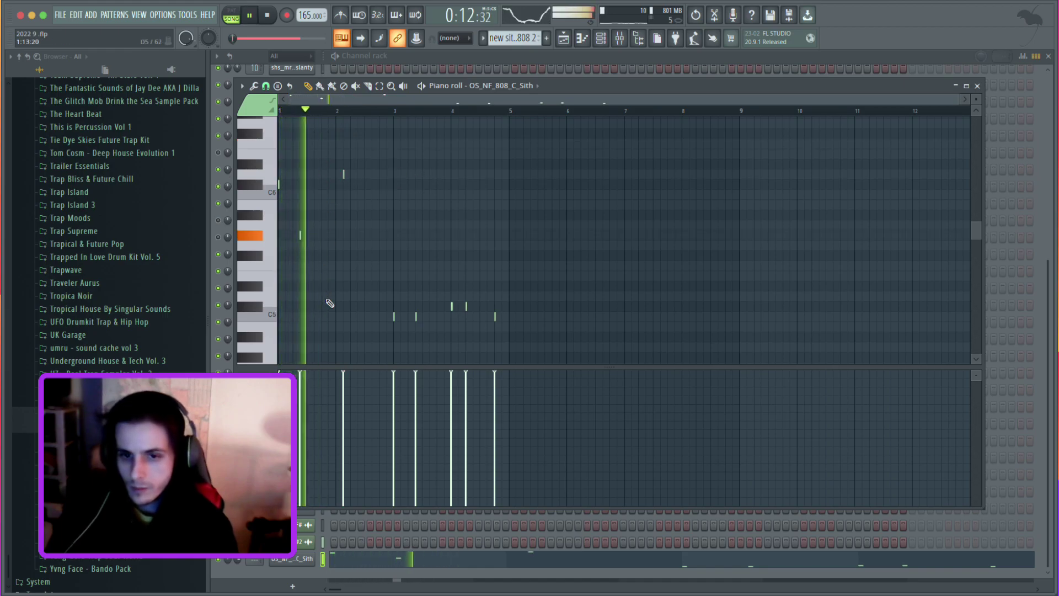
{"action": "key", "text": "space"}
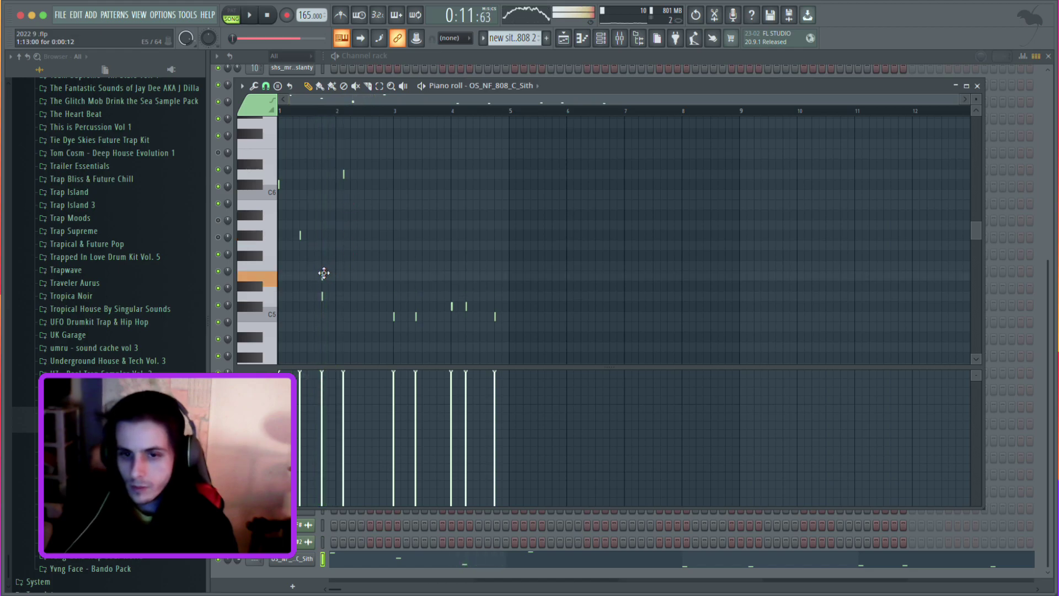
Delete the D6 note at 2:03 and add a C5 note at 2:05, replaying the pattern.
{"action": "right_click", "coordinate": [344, 174]}
{"action": "key", "text": "space"}
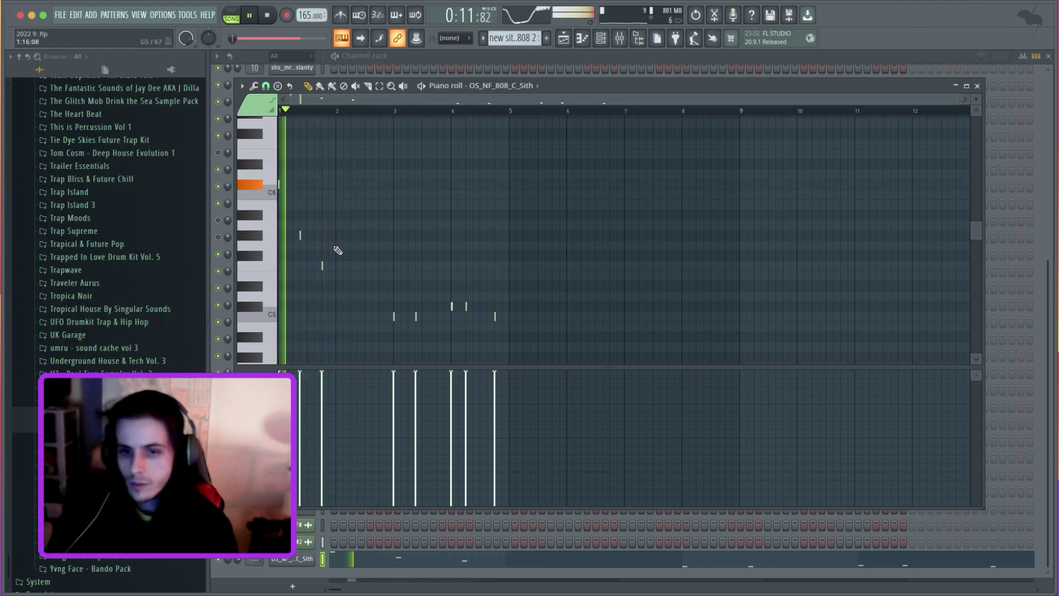
{"action": "left_click", "coordinate": [351, 316]}
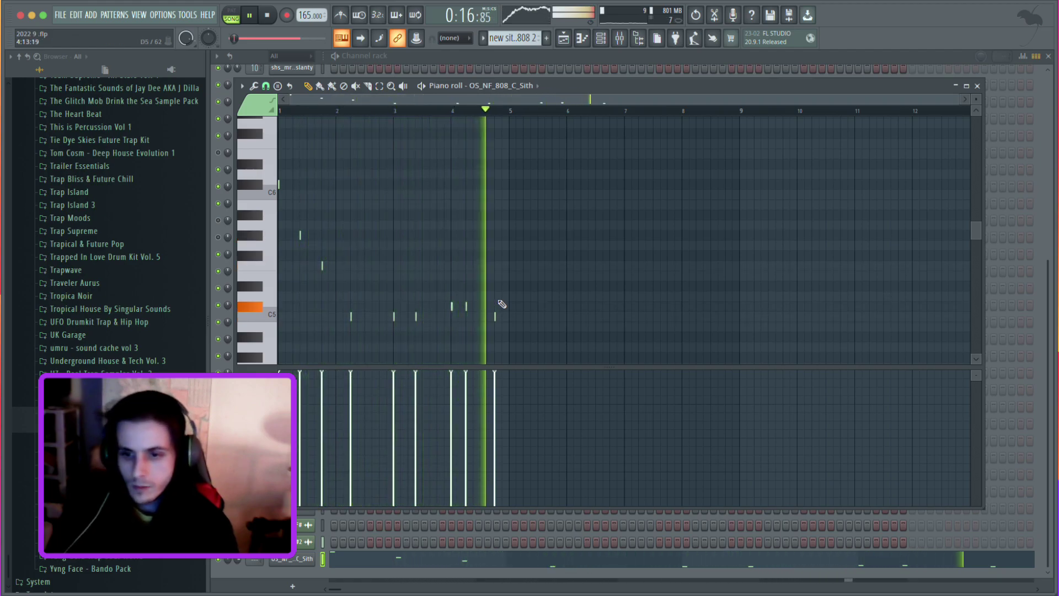
{"action": "key", "text": "space"}
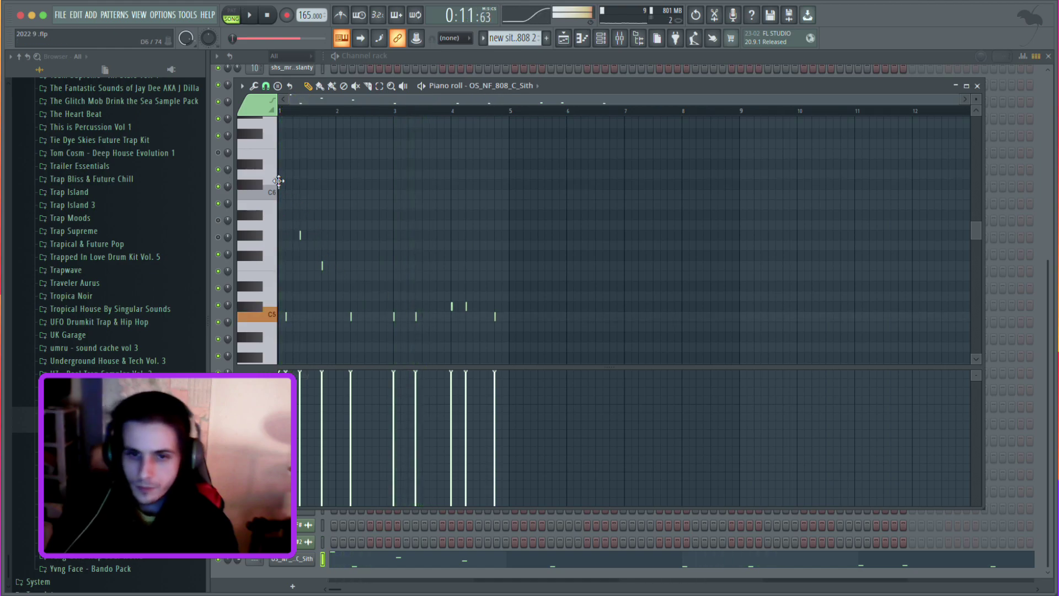
Add a C#5 note at 1:03 and raise the 3:01 and 3:07 notes to C#5, replaying between edits.
{"action": "key", "text": "space"}
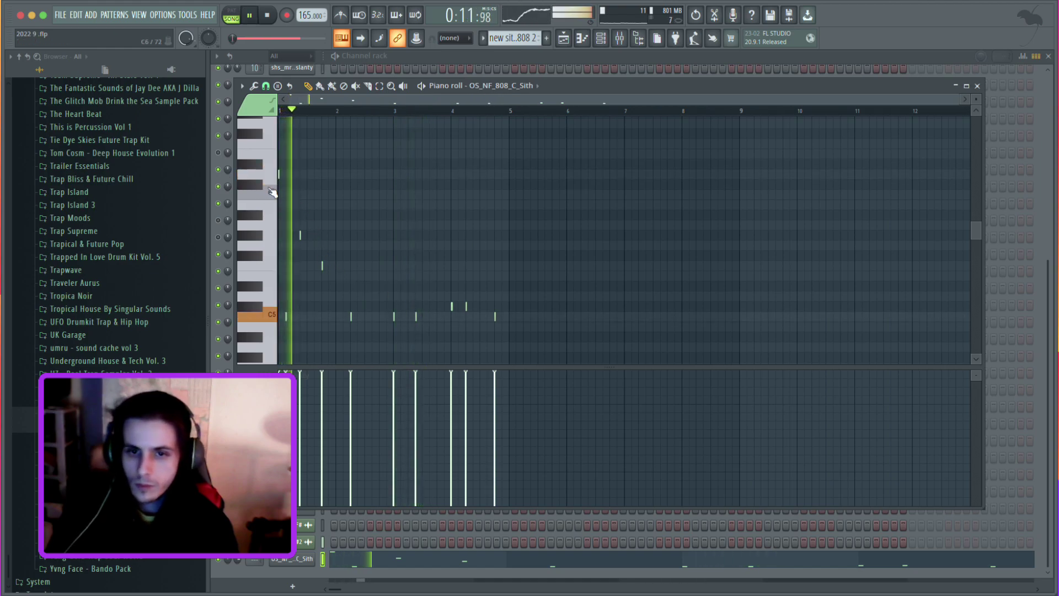
{"action": "key", "text": "space"}
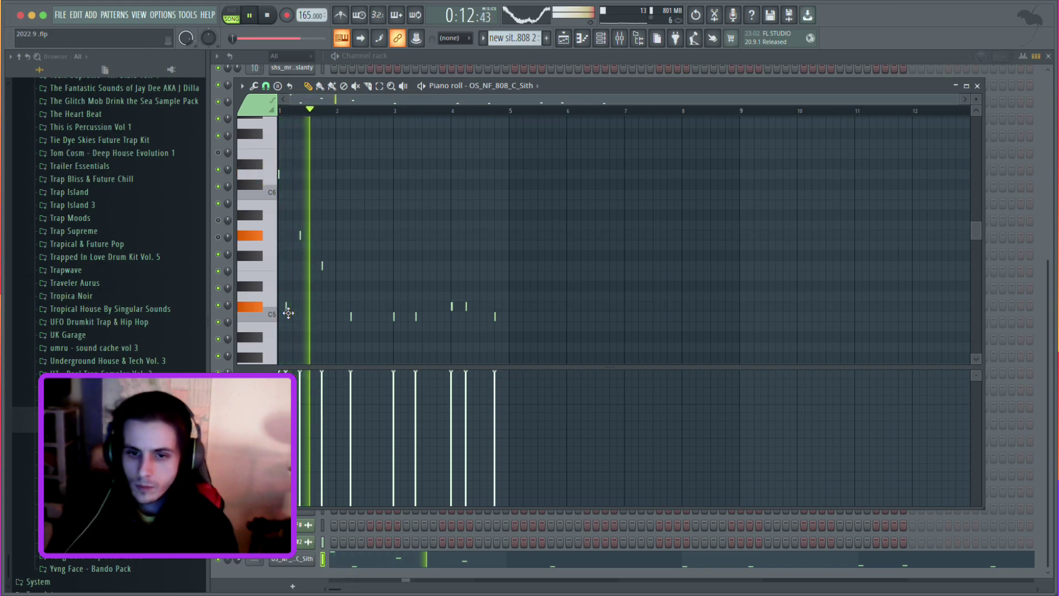
{"action": "key", "text": "space"}
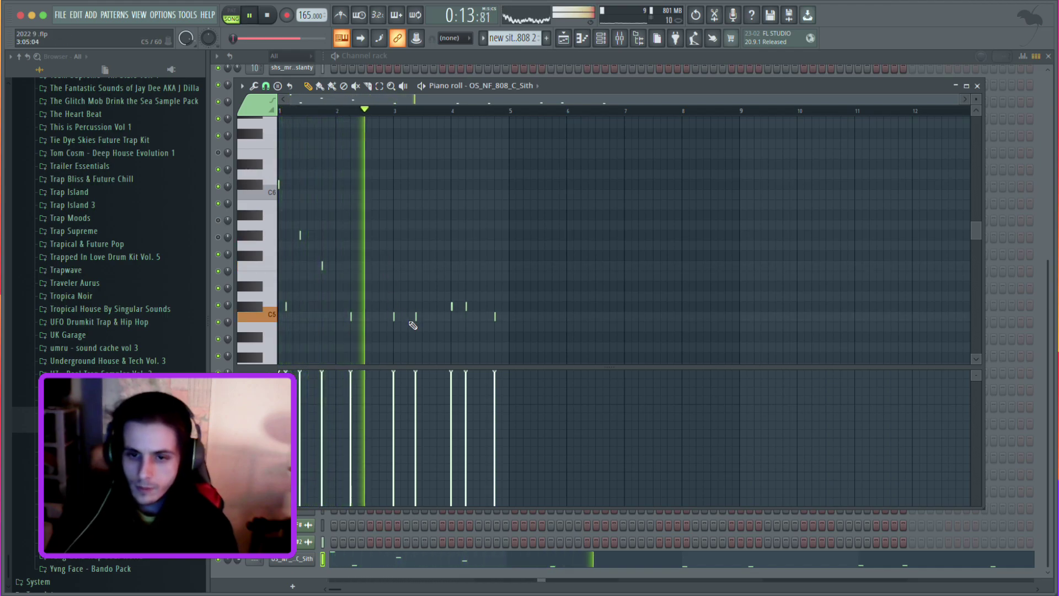
{"action": "key", "text": "space"}
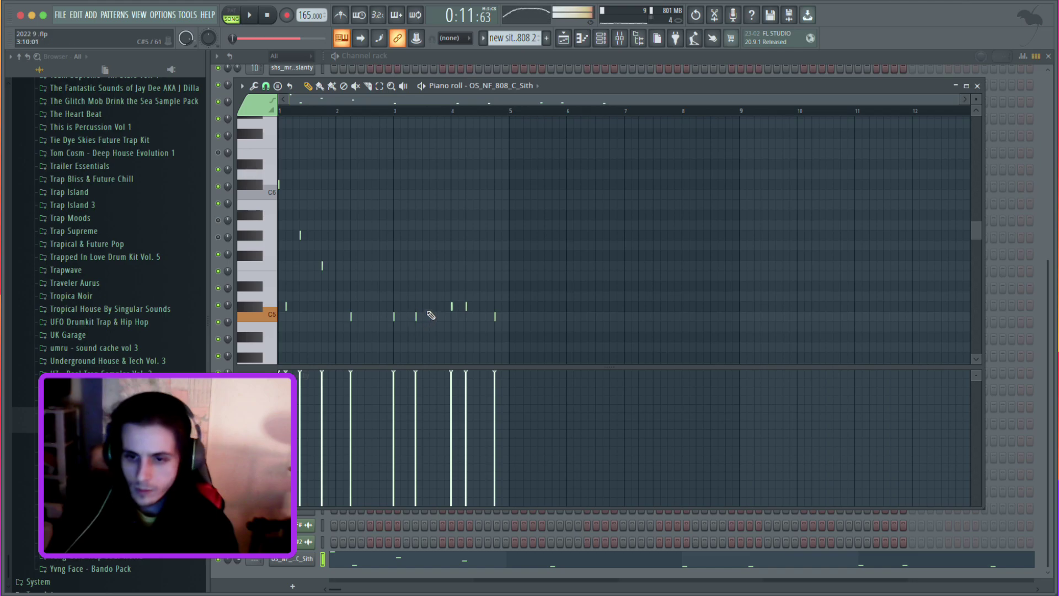
{"action": "left_click_drag", "start_coordinate": [393, 310], "coordinate": [407, 305]}
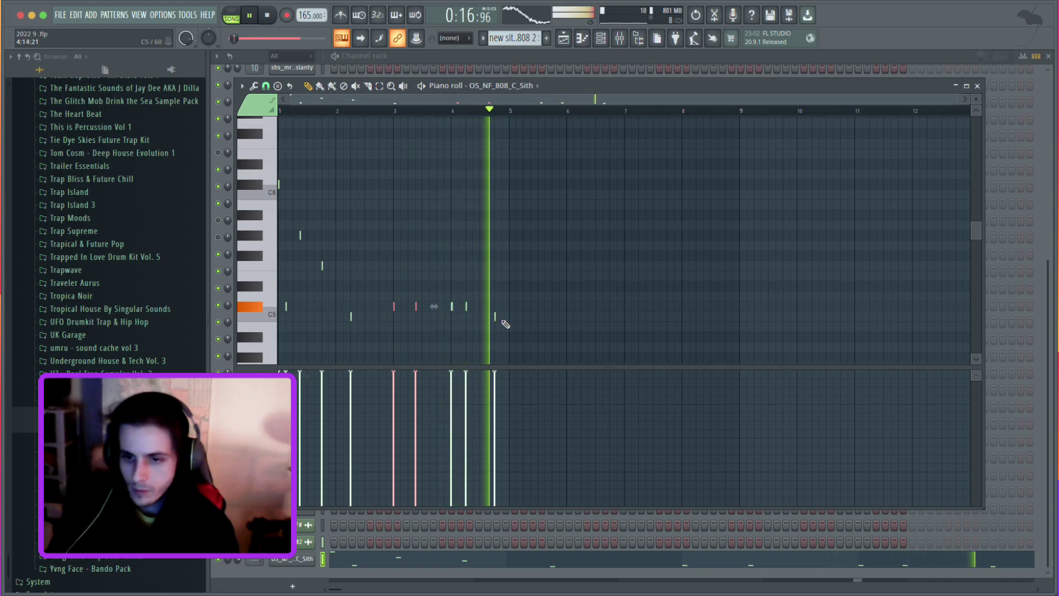
Duplicate all the notes of bars 1 to 4 so the copy starts at 5:01, and play the pattern.
{"action": "left_click_drag", "start_coordinate": [578, 160], "coordinate": [167, 347]}
{"action": "key", "text": "super+c"}
{"action": "key", "text": "super+v"}
{"action": "key", "text": "shift+Right"}
{"action": "left_click_drag", "start_coordinate": [289, 307], "coordinate": [522, 310]}
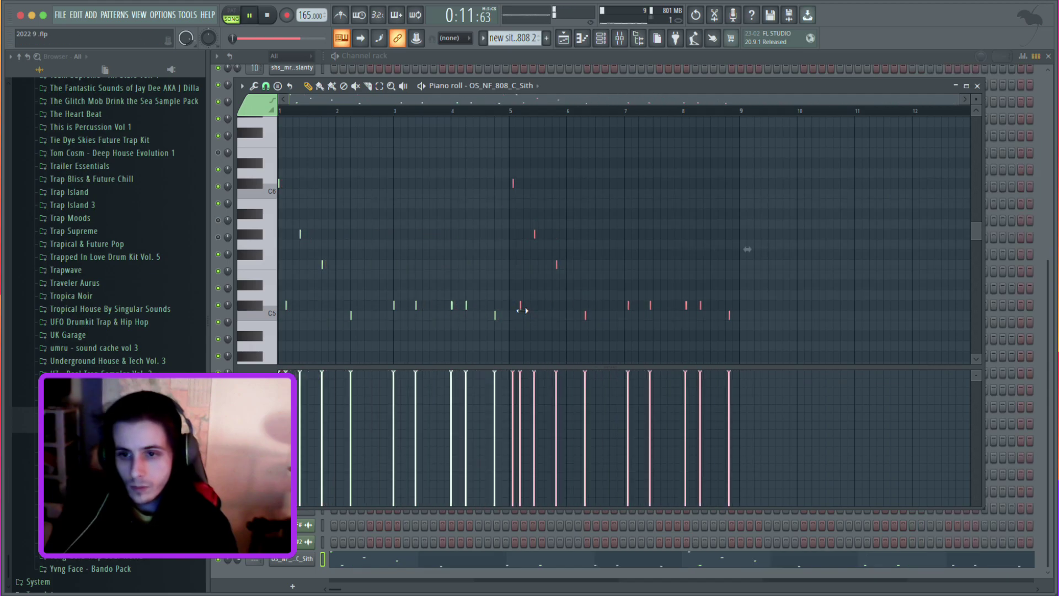
{"action": "scroll", "coordinate": [514, 265], "scroll_direction": "up", "scroll_amount": 2}
{"action": "key", "text": "space"}
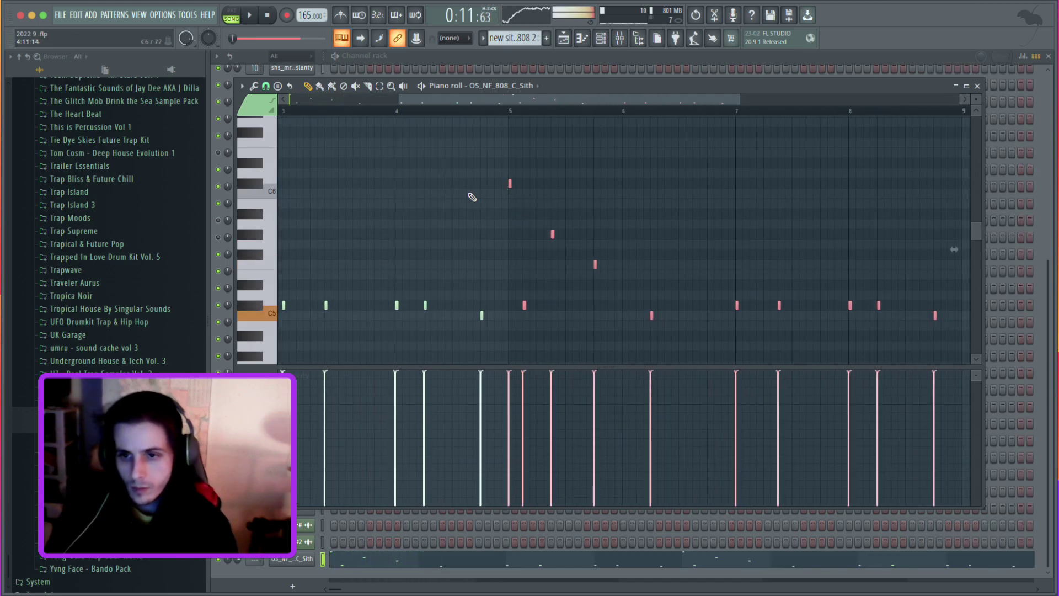
Delete the C#5 note at 1:03 and add a B4 note at 3:13, replaying the pattern.
{"action": "scroll", "coordinate": [473, 193], "scroll_direction": "down", "scroll_amount": 2}
{"action": "key", "text": "space"}
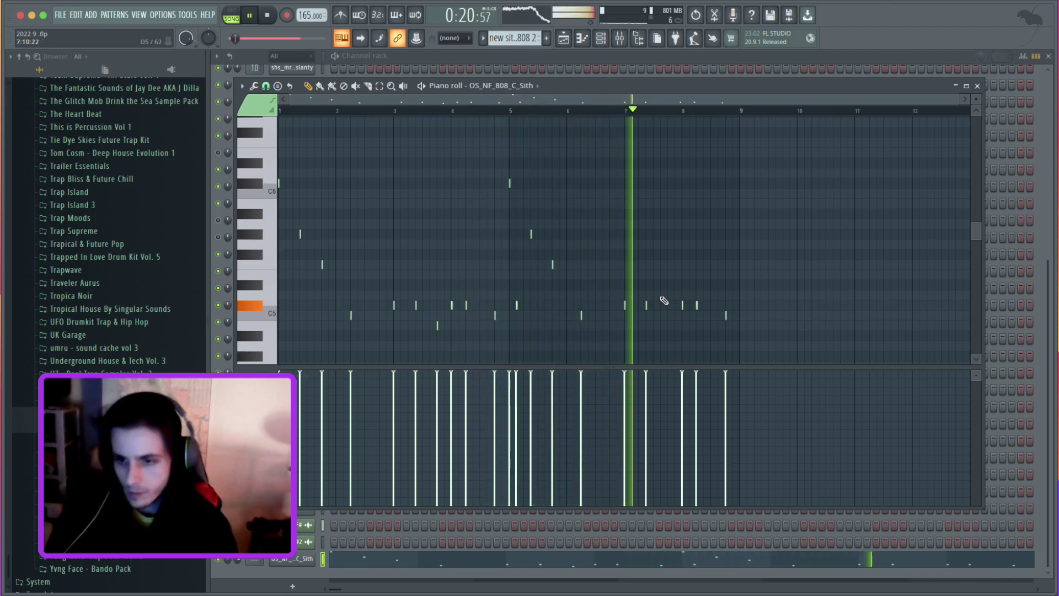
{"action": "key", "text": "space"}
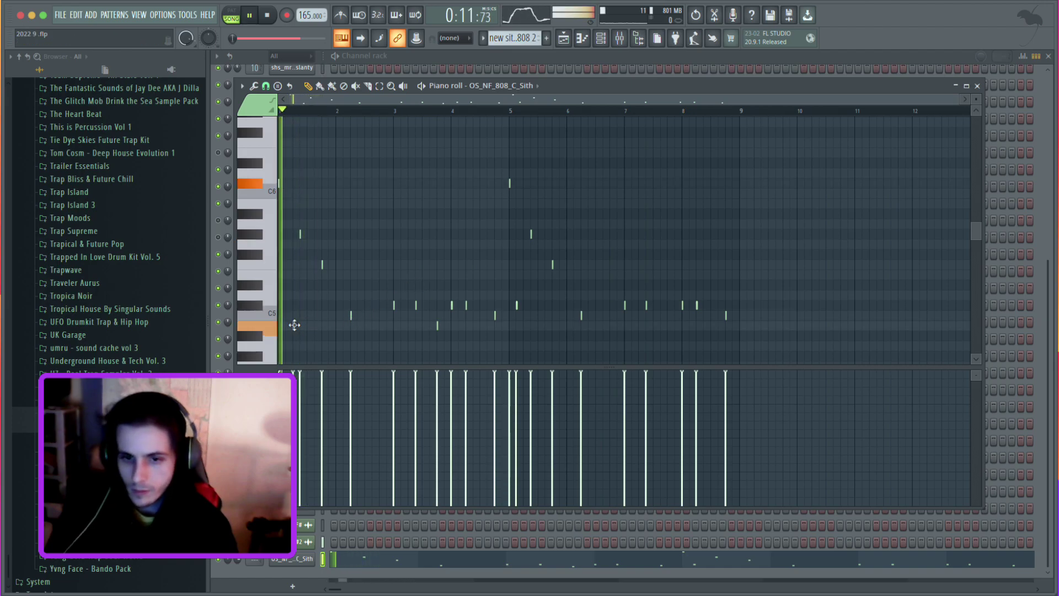
Add B4 notes at 1:03 and 1:15 and remove the B4 note at 2:13, replaying the pattern.
{"action": "key", "text": "space"}
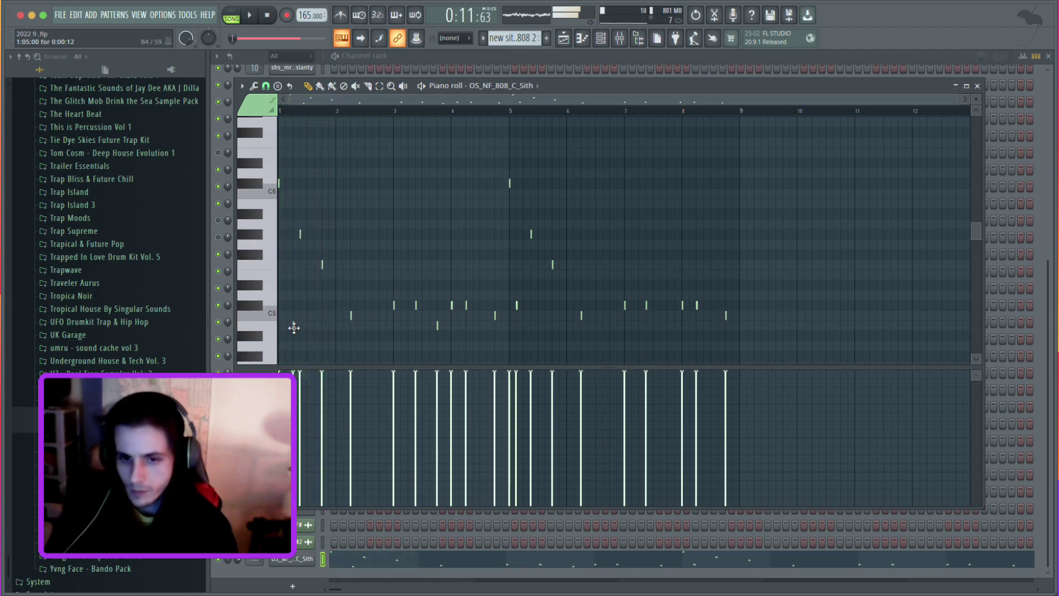
{"action": "key", "text": "space"}
{"action": "key", "text": "space"}
{"action": "left_click", "coordinate": [333, 327]}
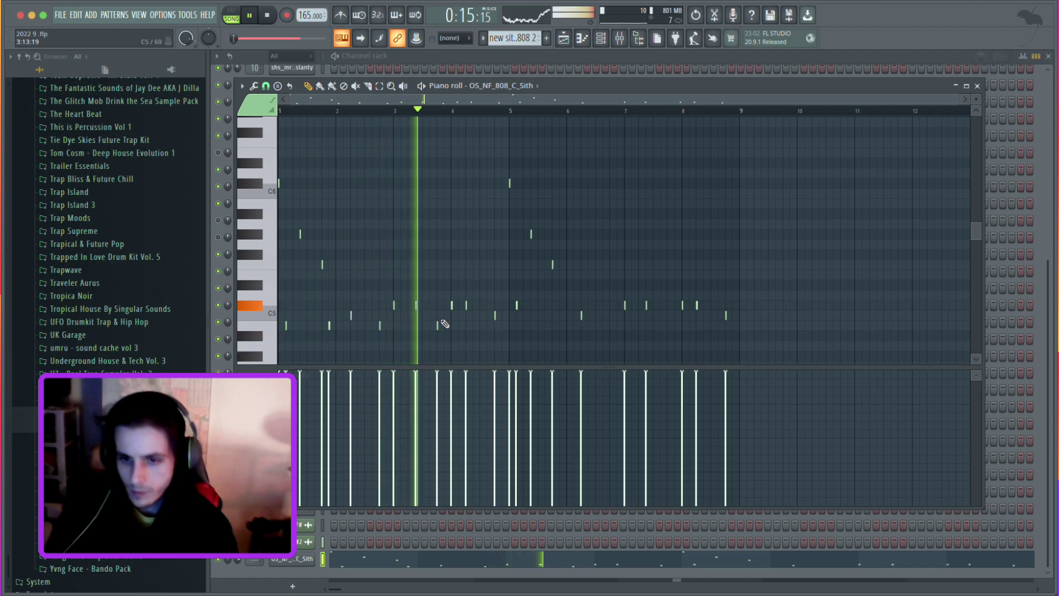
{"action": "right_click", "coordinate": [379, 326]}
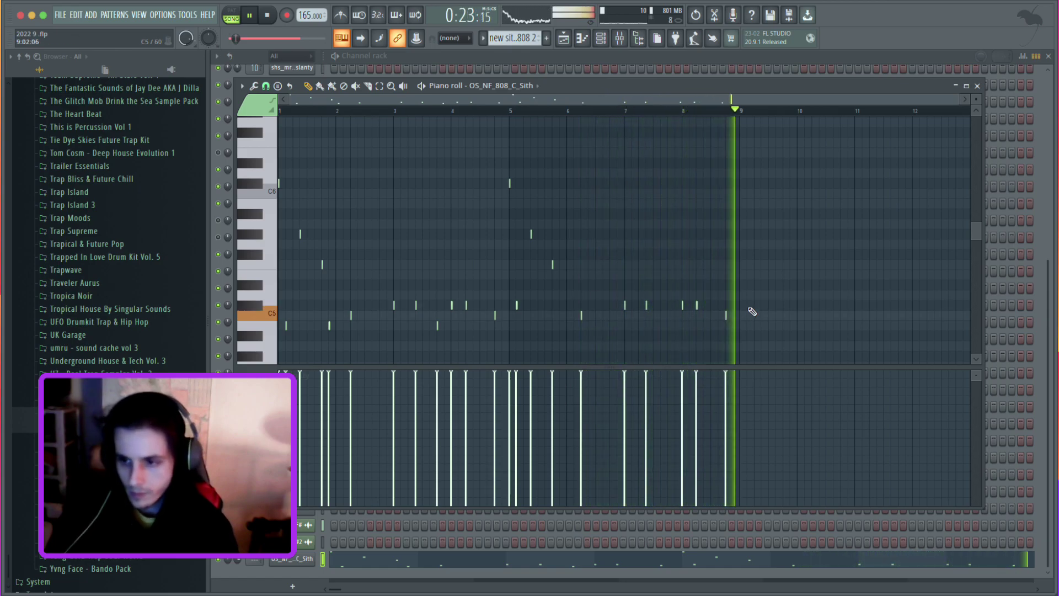
Check the new sith 808 2 clip in the playlist, reopen its piano roll and replay the bassline.
{"action": "key", "text": "F5"}
{"action": "key", "text": "space"}
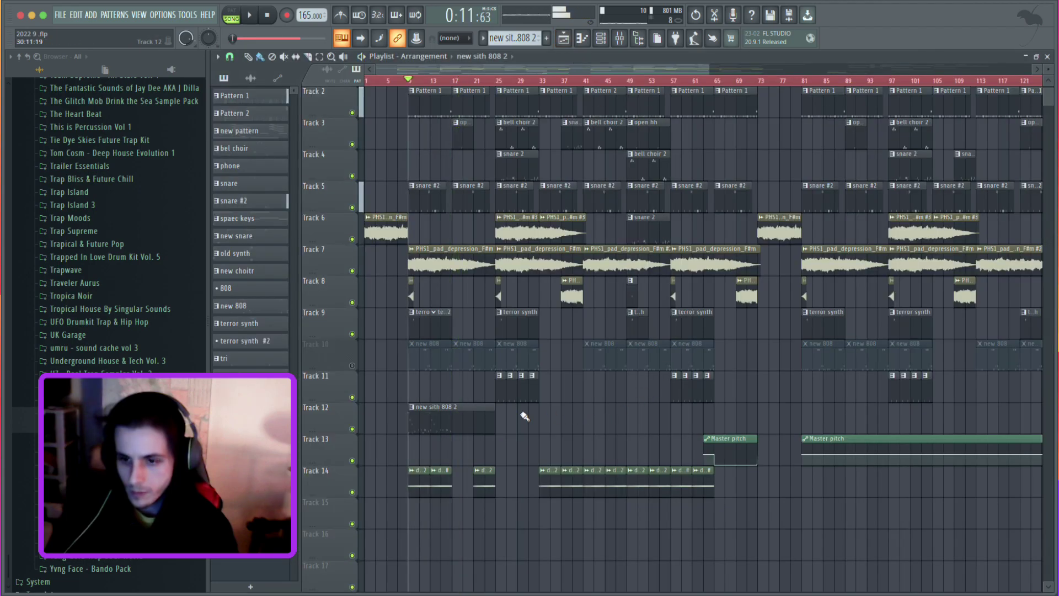
{"action": "double_click", "coordinate": [445, 421]}
{"action": "key", "text": "space"}
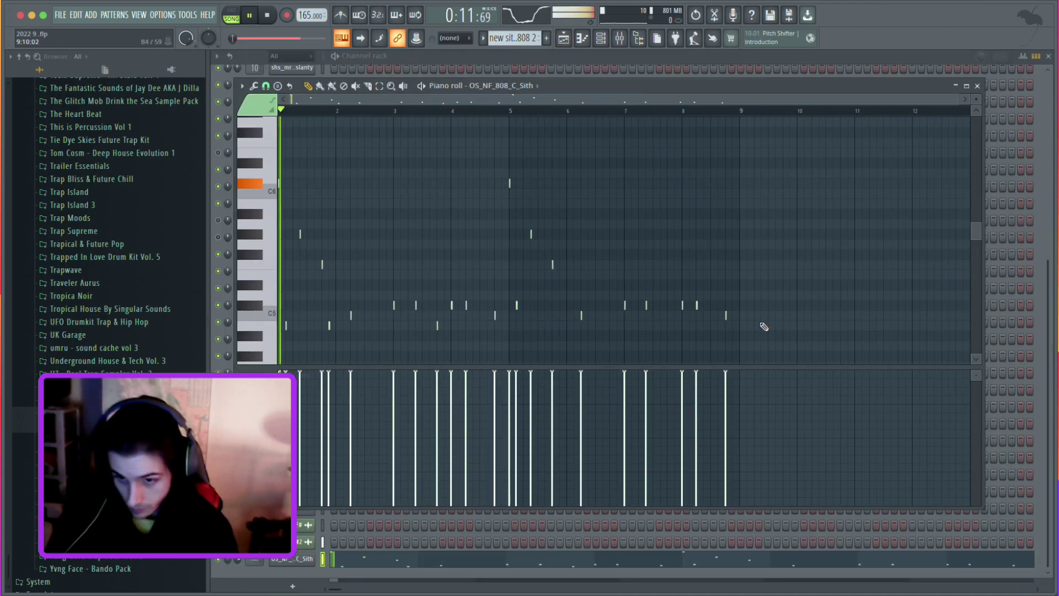
Add a B4 note and two C5 notes in bar 2, plus a C#5 note in bar 4 of the 808 pattern.
{"action": "key", "text": "space"}
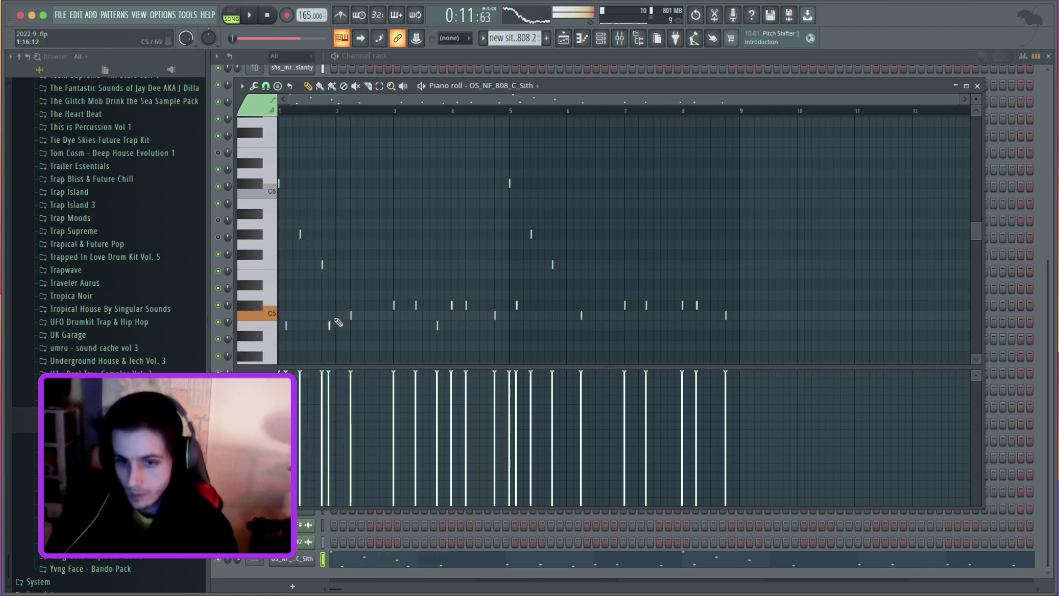
{"action": "left_click", "coordinate": [329, 325]}
{"action": "left_click", "coordinate": [336, 326]}
{"action": "left_click", "coordinate": [343, 326]}
{"action": "key", "text": "space"}
{"action": "key", "text": "space"}
{"action": "right_click", "coordinate": [336, 325]}
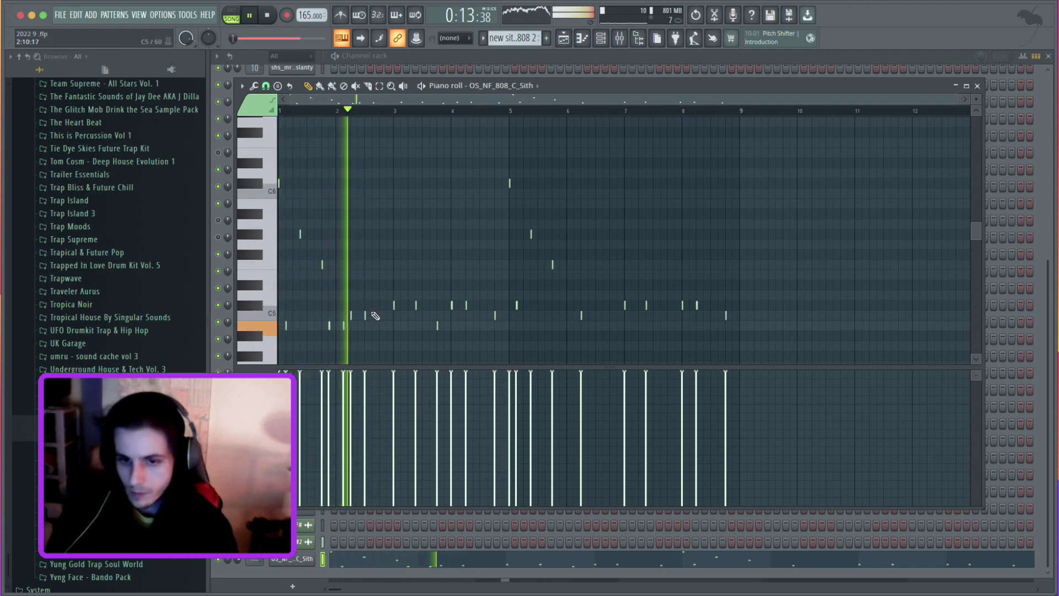
{"action": "left_click", "coordinate": [374, 315]}
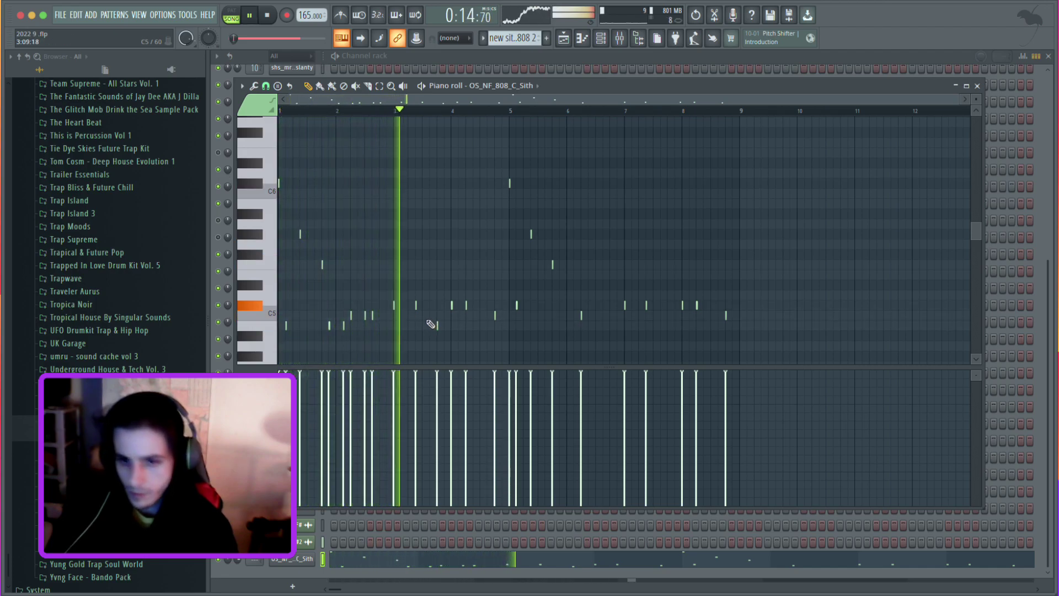
{"action": "left_click", "coordinate": [473, 305]}
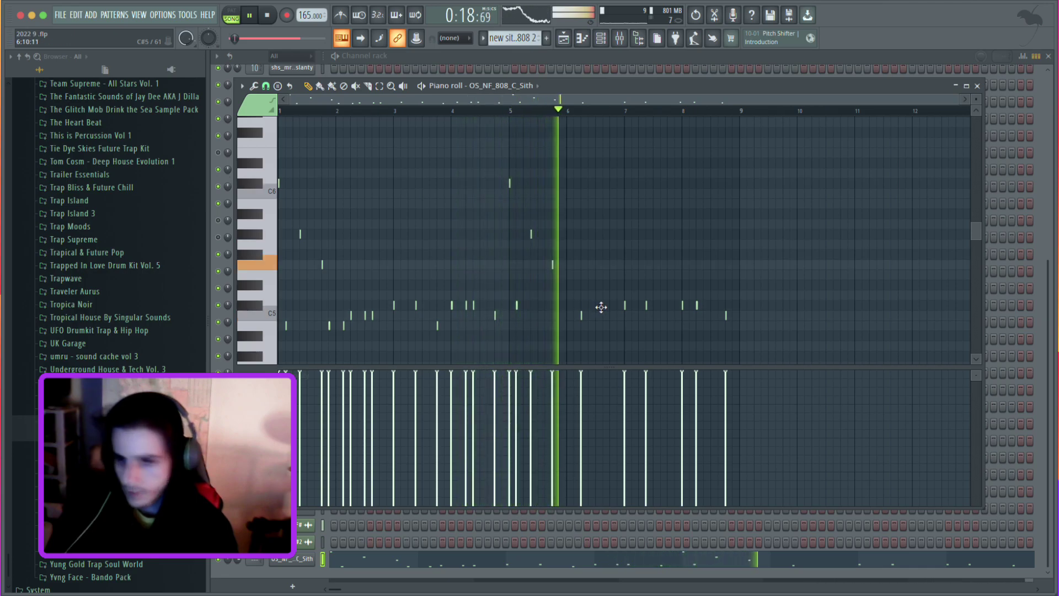
{"action": "left_click", "coordinate": [632, 305]}
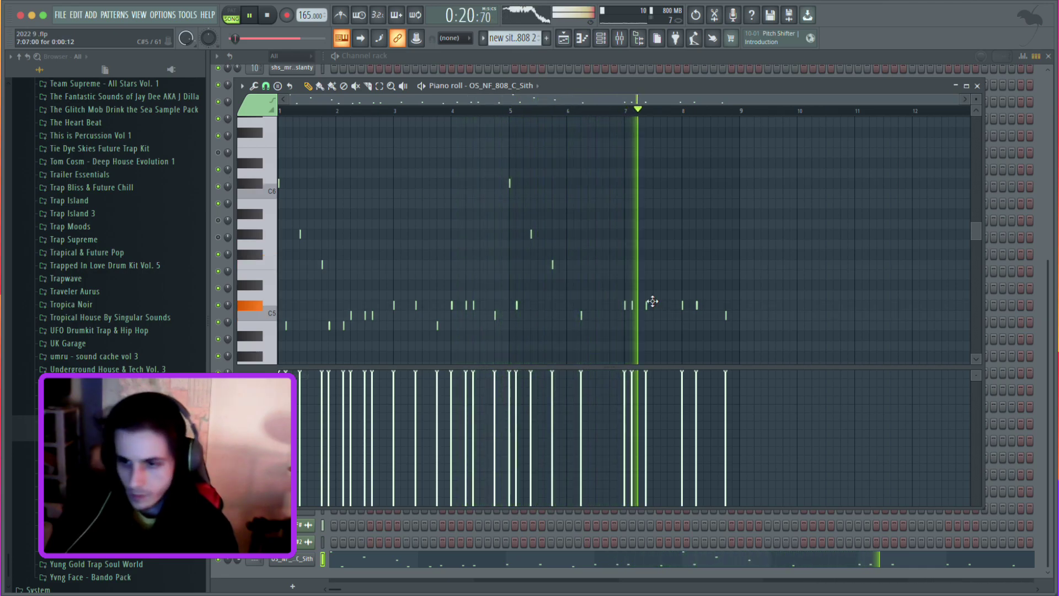
{"action": "right_click", "coordinate": [649, 305]}
{"action": "key", "text": "space"}
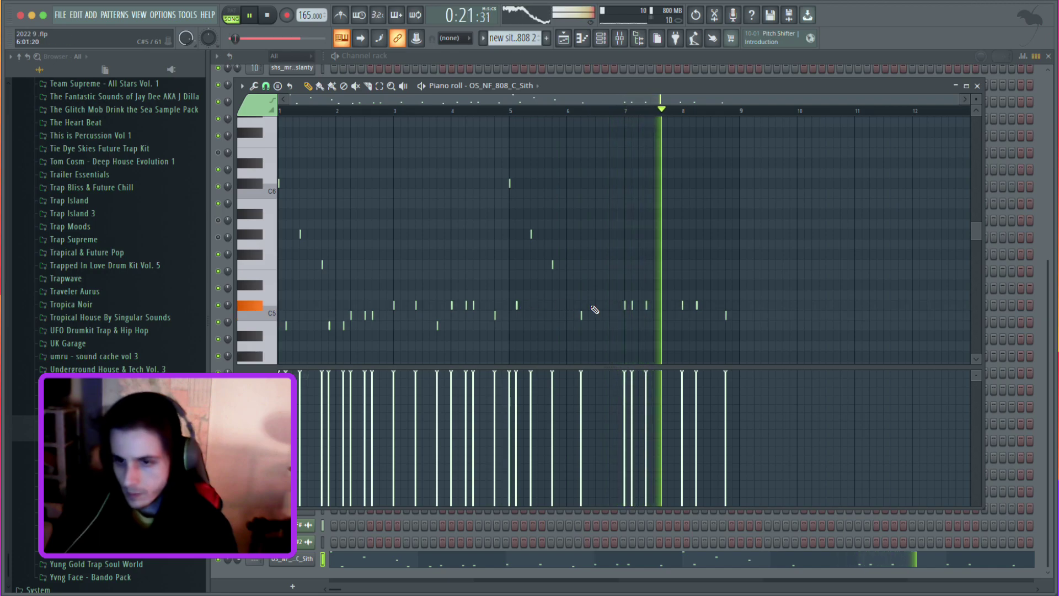
{"action": "right_click", "coordinate": [633, 305]}
Add a final C5 note near the end of bar 8, play the pattern, and switch to the Playlist.
{"action": "key", "text": "space"}
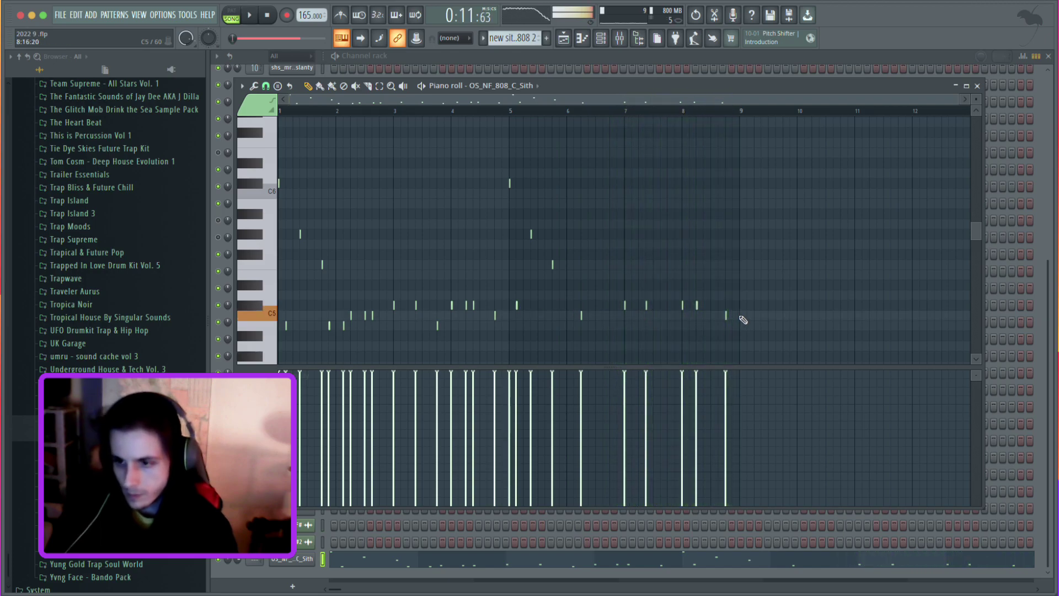
{"action": "key", "text": "space"}
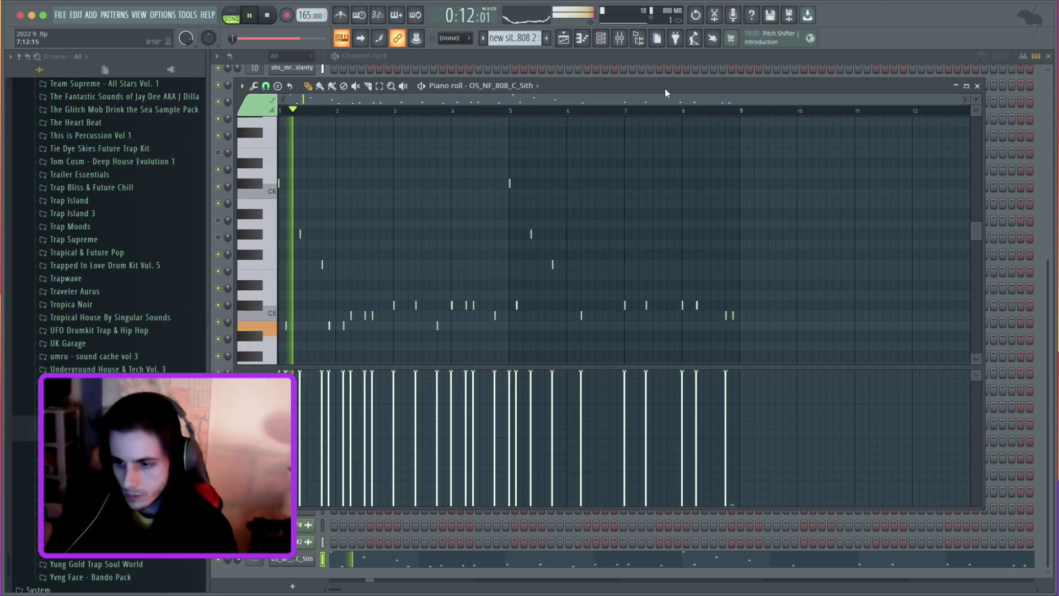
{"action": "key", "text": "F7"}
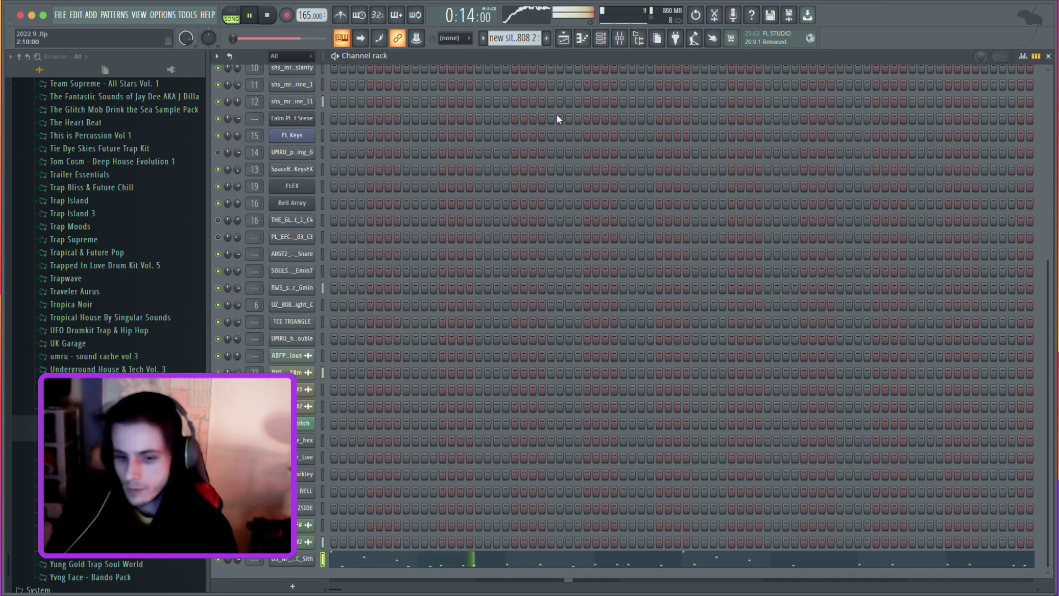
{"action": "left_click", "coordinate": [564, 38]}
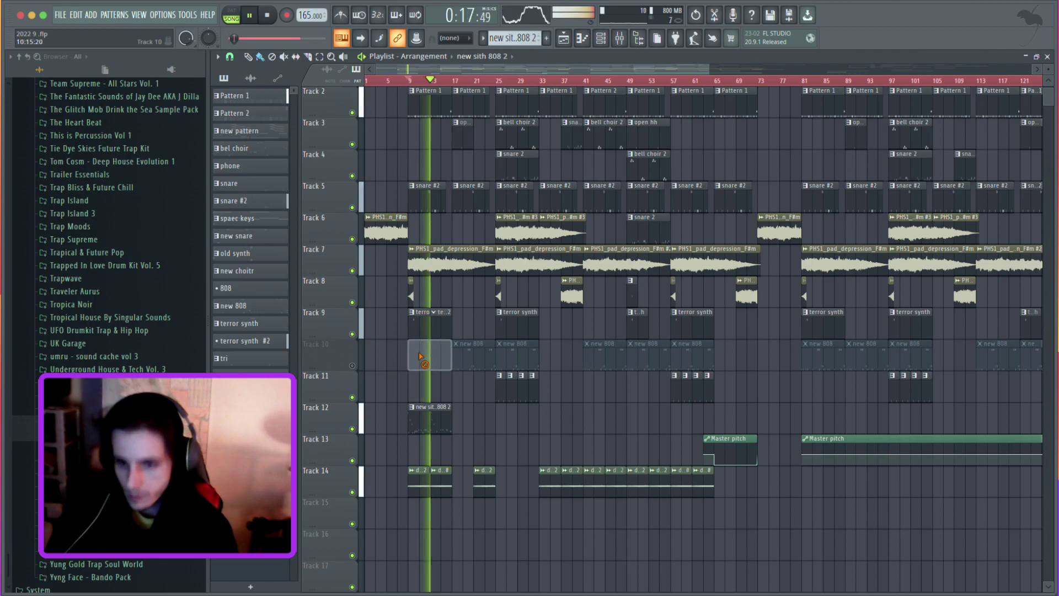
Place another new sith 808 2 clip at bar 25 on Track 12 and replay the arrangement from bar 9 with Track 10 muted.
{"action": "left_click", "coordinate": [353, 366]}
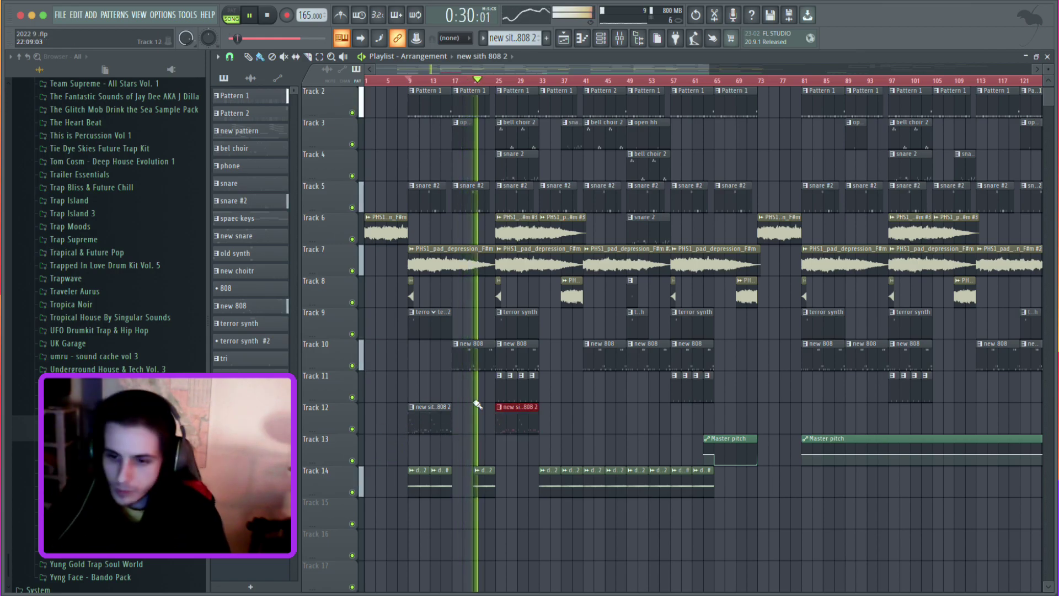
{"action": "left_click", "coordinate": [353, 367]}
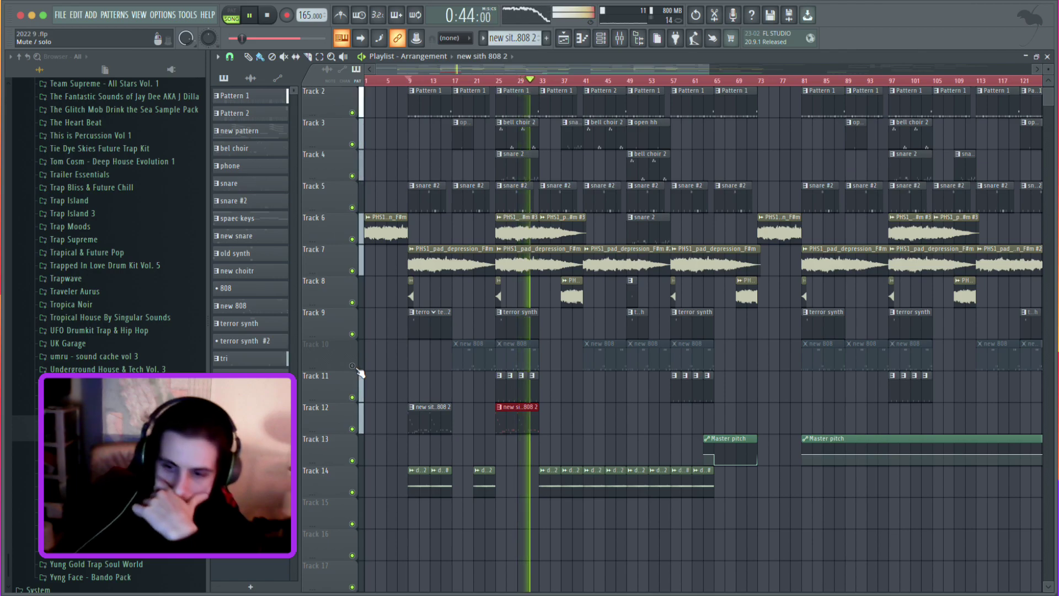
{"action": "left_click", "coordinate": [406, 81]}
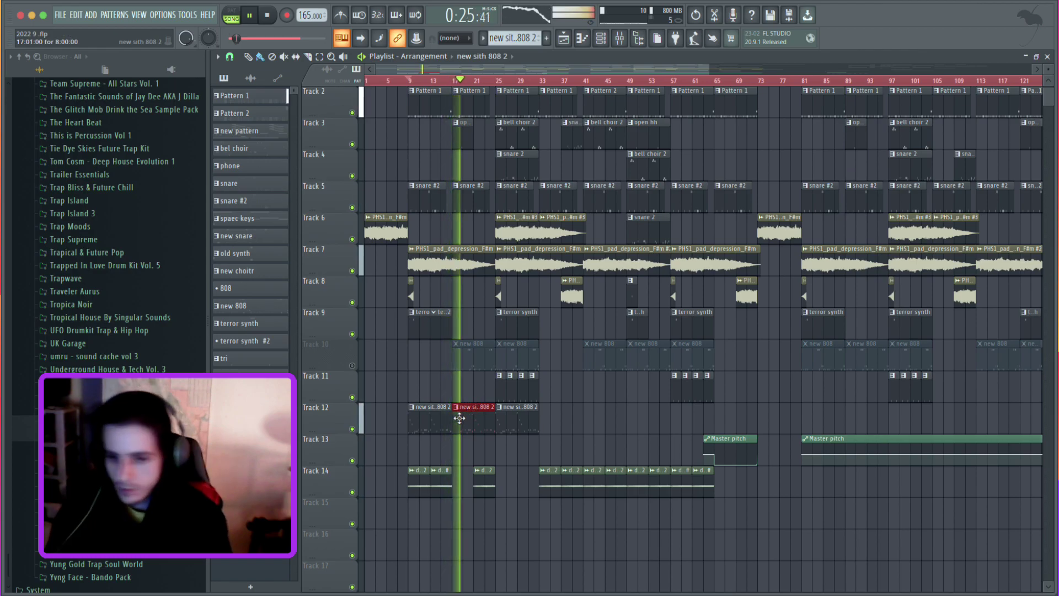
{"action": "key", "text": "space"}
{"action": "key", "text": "space"}
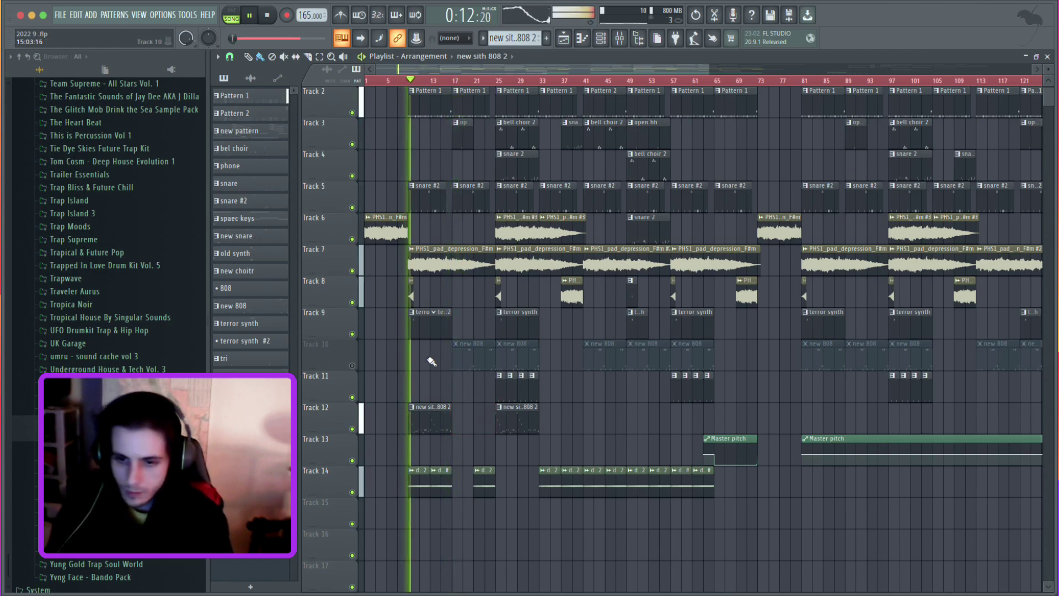
Audition the arrangement with Track 10 unmuted, mute it again, and extend the first new sith 808 2 clip to bar 25.
{"action": "left_click", "coordinate": [353, 366]}
{"action": "left_click", "coordinate": [454, 82]}
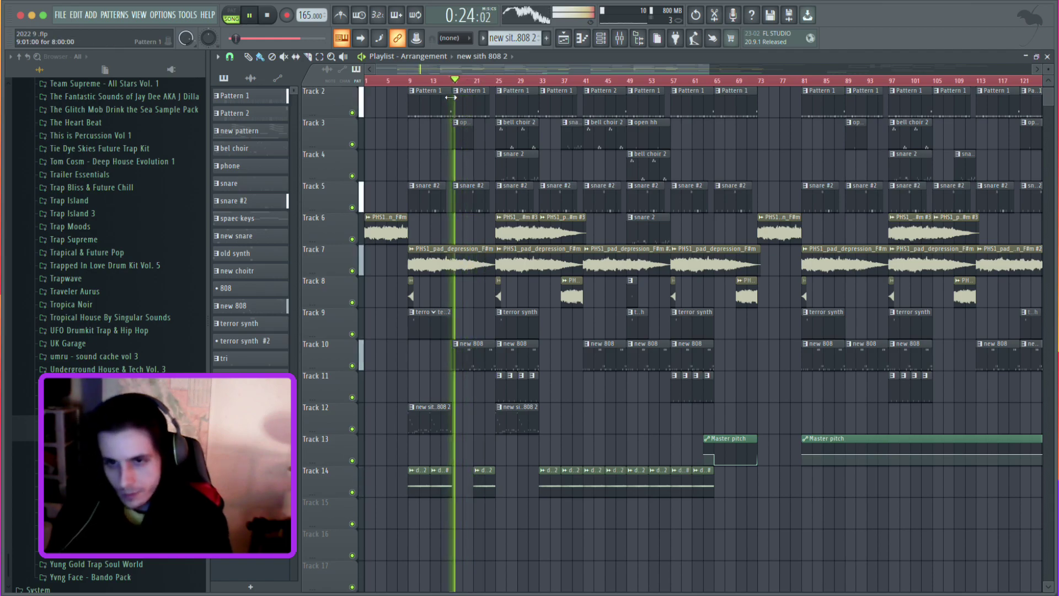
{"action": "left_click", "coordinate": [414, 82]}
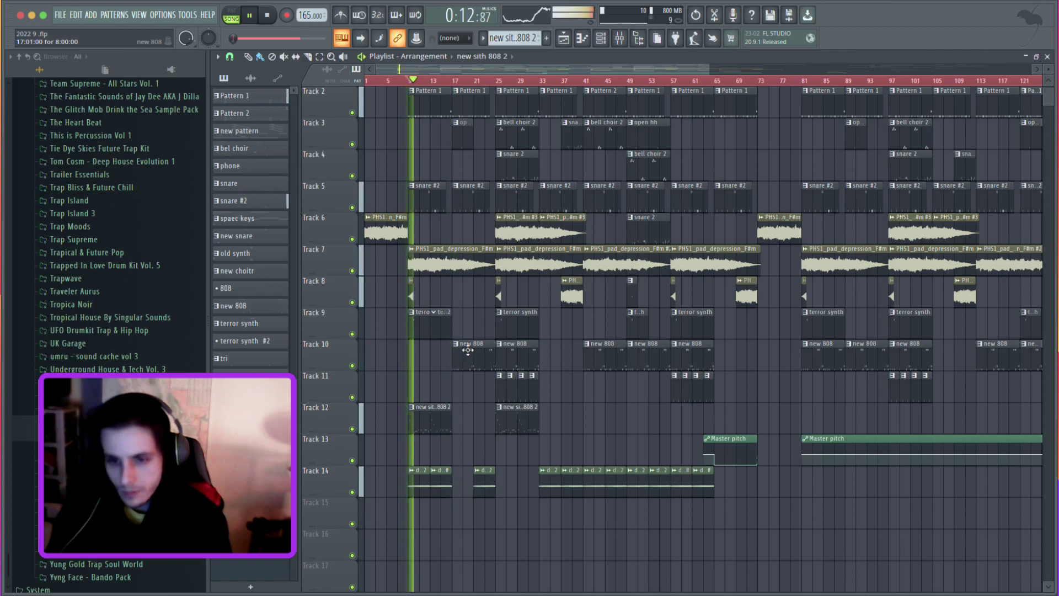
{"action": "left_click", "coordinate": [353, 367]}
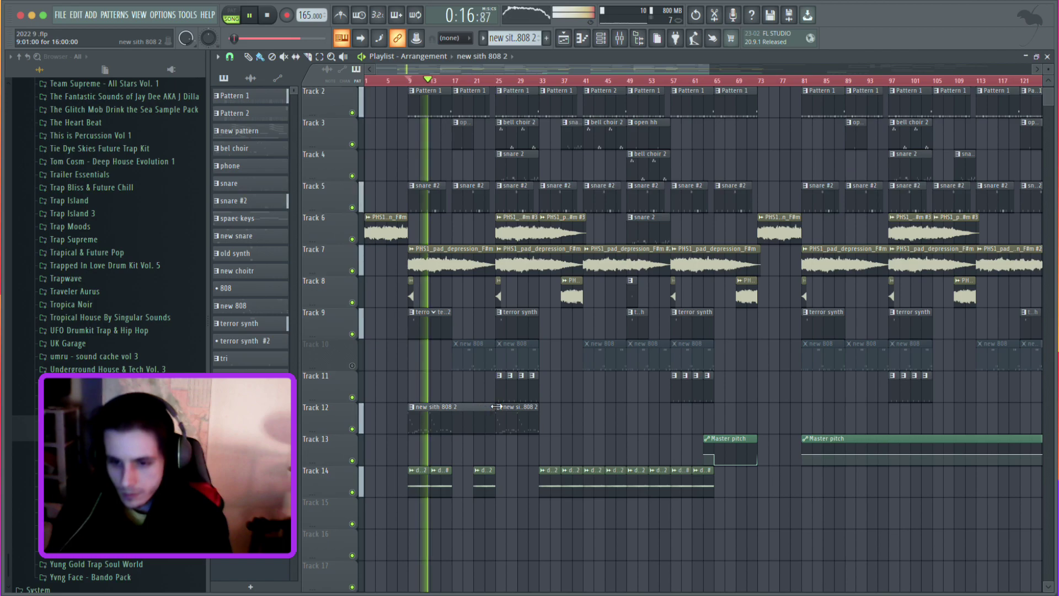
Extend the new sith 808 2 melody with C#5 notes in bars 9, 11 (two) and 13, and a C5 note in bar 12.
{"action": "double_click", "coordinate": [483, 413]}
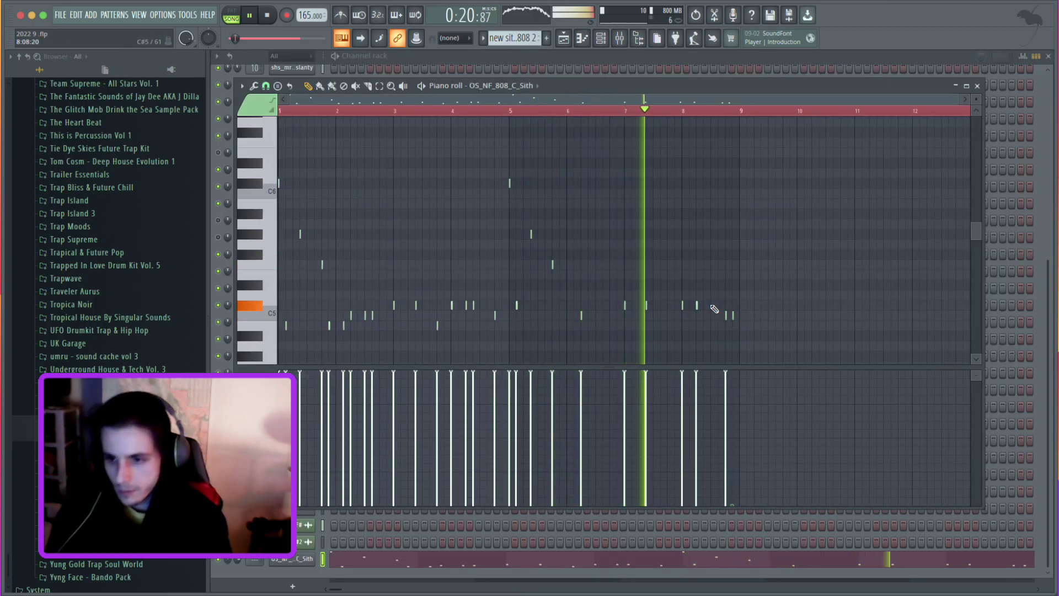
{"action": "left_click", "coordinate": [745, 306]}
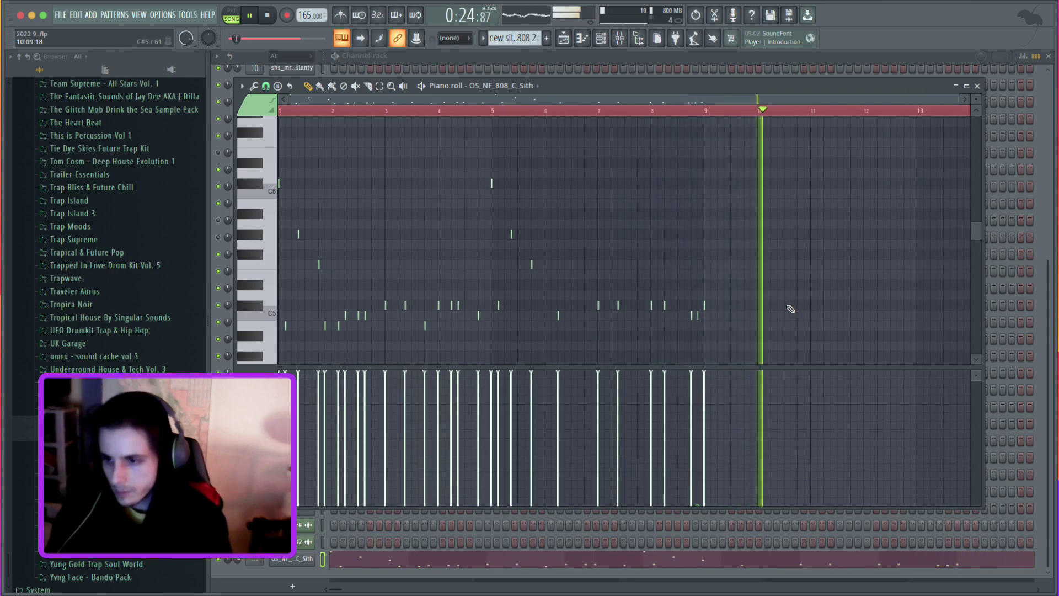
{"action": "left_click", "coordinate": [811, 305]}
{"action": "left_click", "coordinate": [834, 307]}
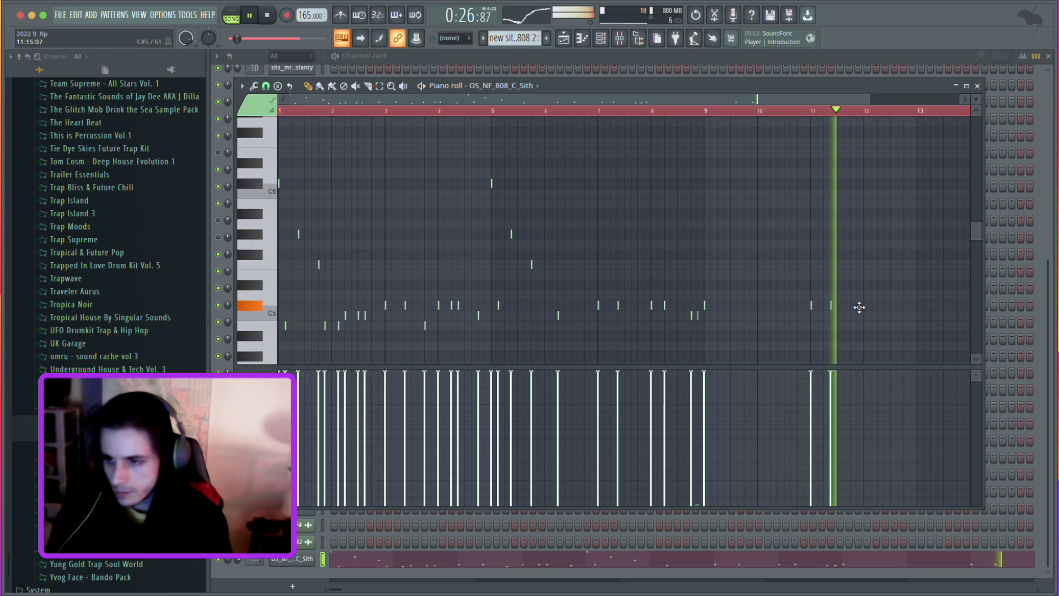
{"action": "left_click", "coordinate": [872, 316]}
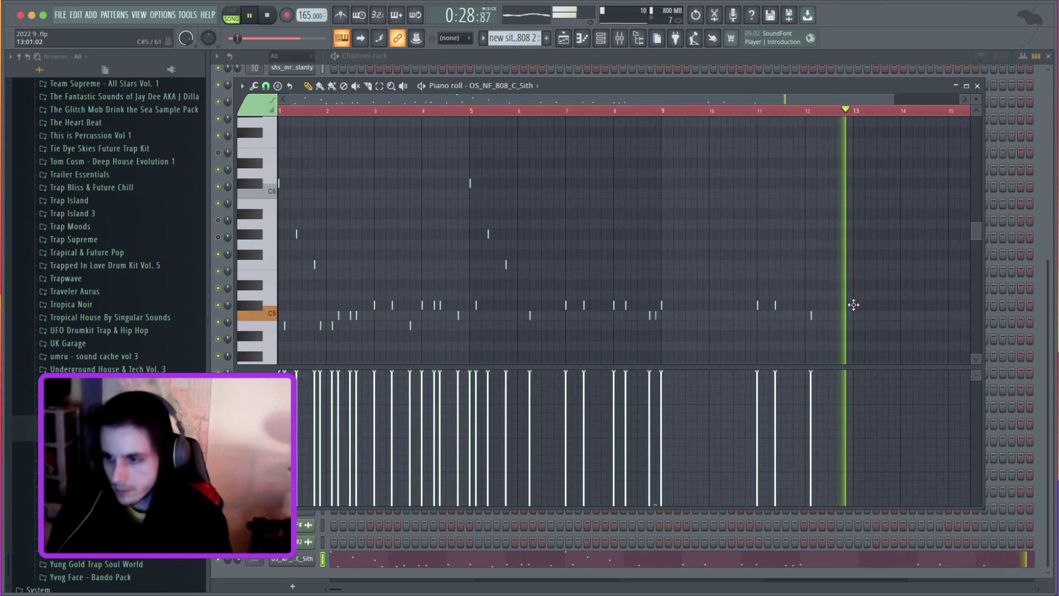
{"action": "key", "text": "space"}
{"action": "left_click", "coordinate": [854, 306]}
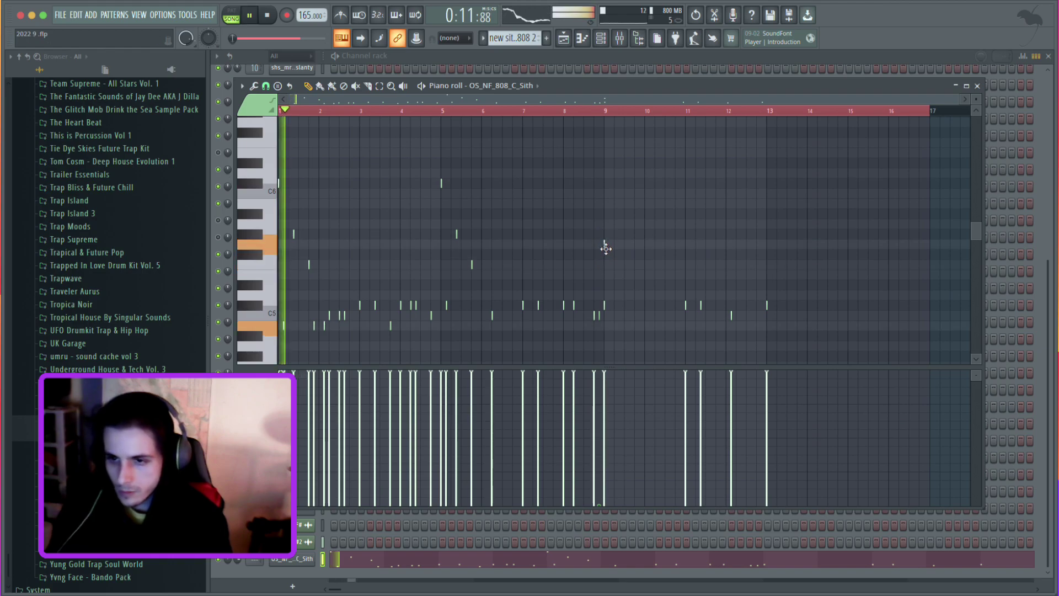
Replace the C#5 note at the start of bar 9 with C5 and add another C5 late in that bar.
{"action": "right_click", "coordinate": [605, 305]}
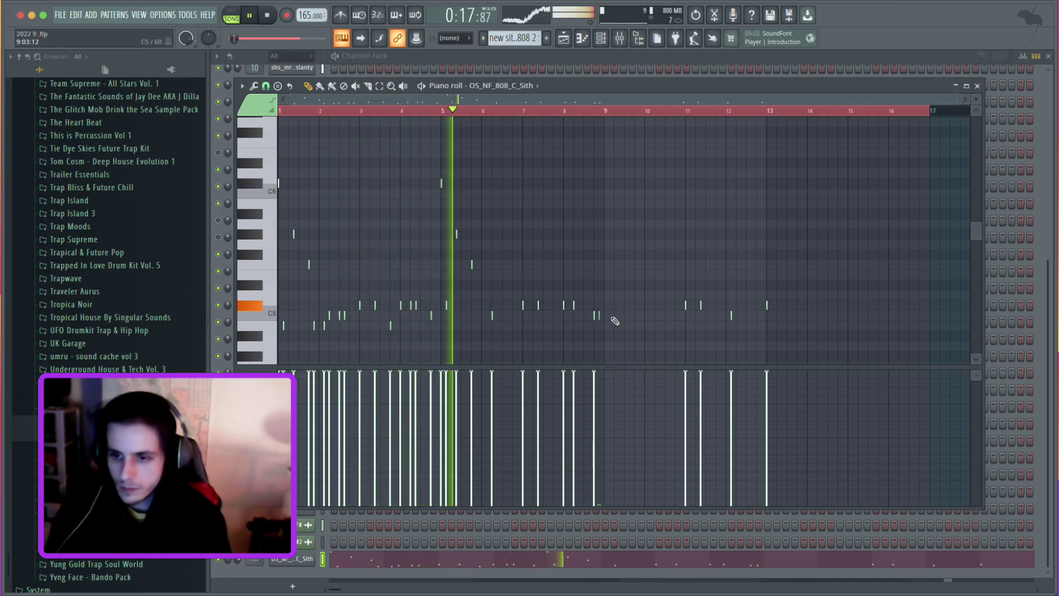
{"action": "left_click", "coordinate": [606, 316]}
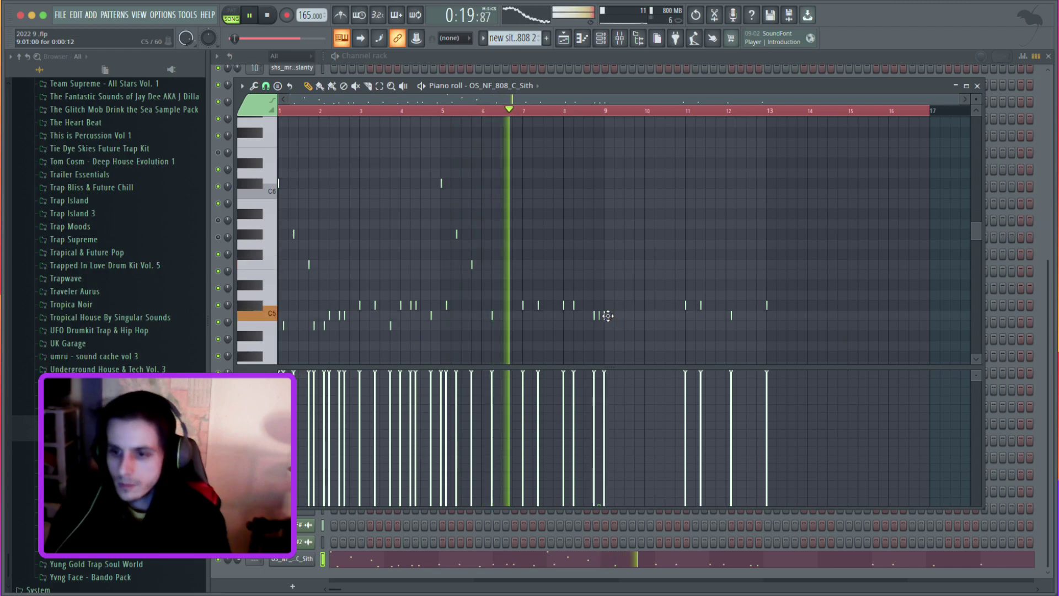
{"action": "left_click", "coordinate": [634, 315]}
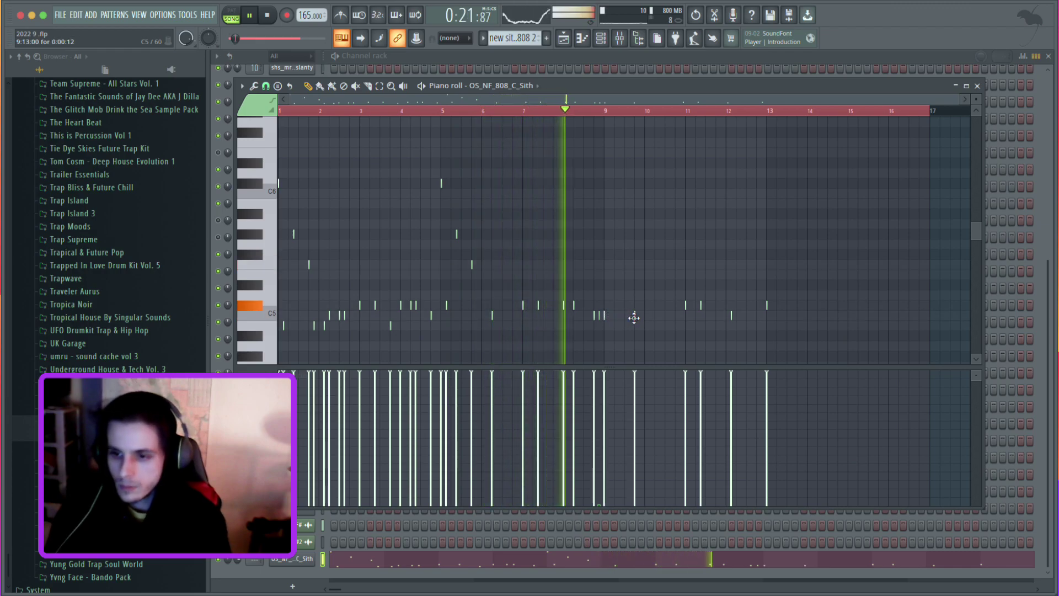
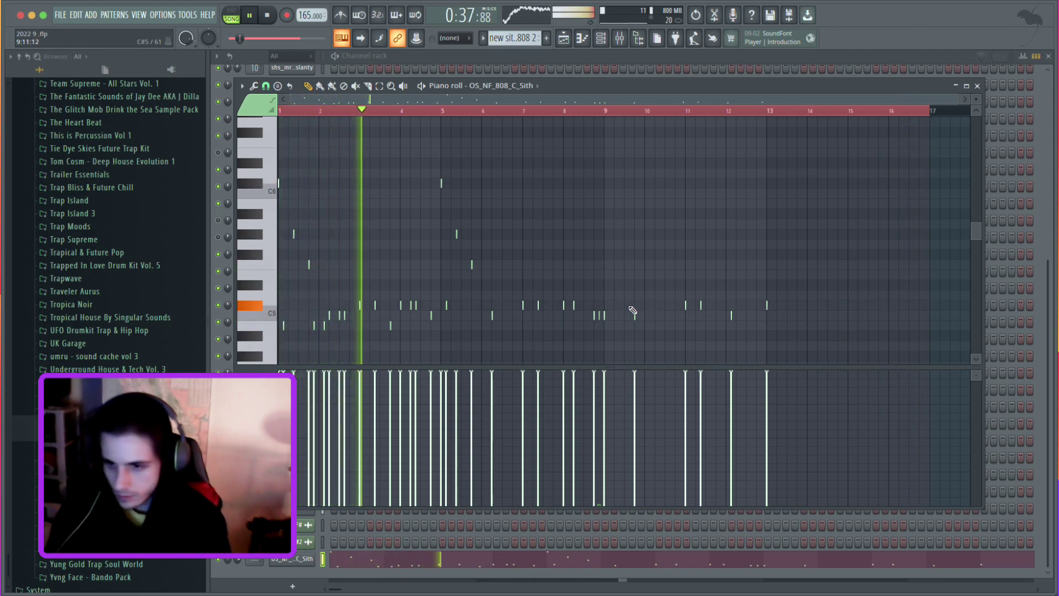
Add three evenly spaced F#6 notes from the start of bar 9 and audition them.
{"action": "scroll", "coordinate": [618, 221], "scroll_direction": "up", "scroll_amount": 3}
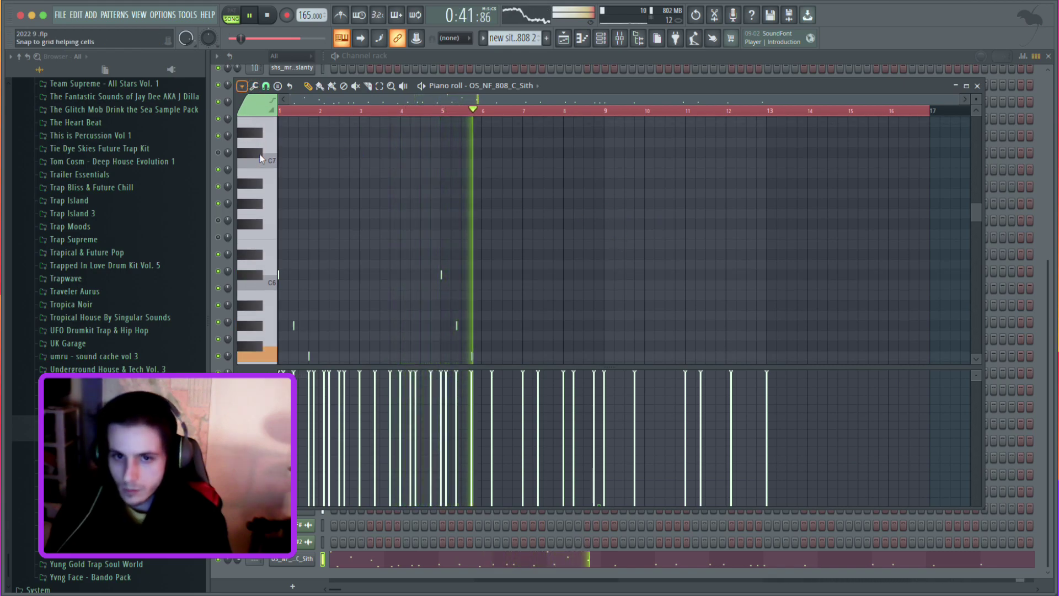
{"action": "scroll", "coordinate": [364, 218], "scroll_direction": "down", "scroll_amount": 2}
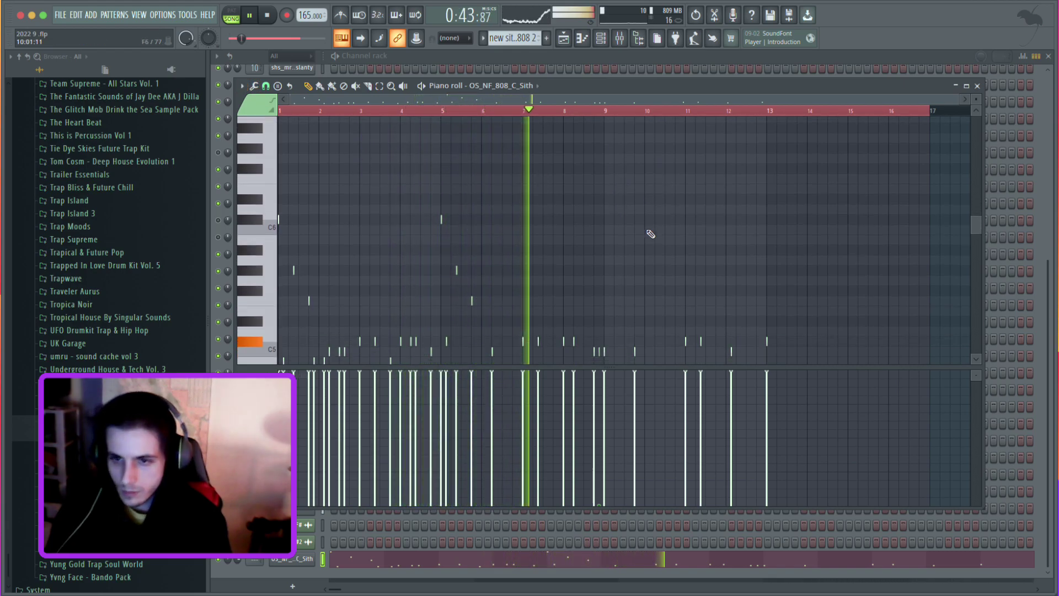
{"action": "scroll", "coordinate": [651, 234], "scroll_direction": "down", "scroll_amount": 2}
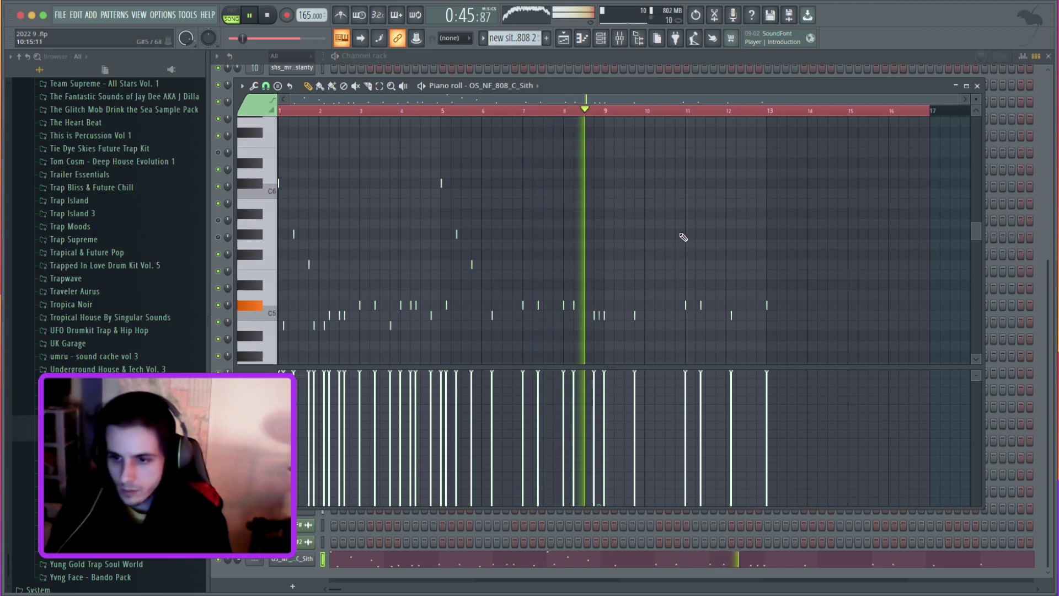
{"action": "key", "text": "space"}
{"action": "scroll", "coordinate": [613, 210], "scroll_direction": "up", "scroll_amount": 4}
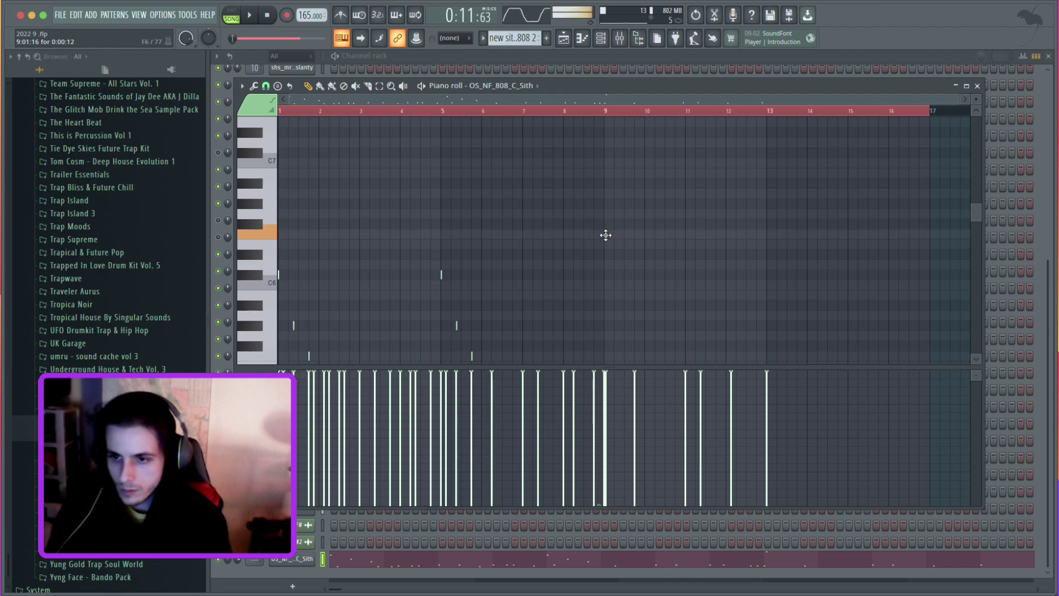
{"action": "scroll", "coordinate": [605, 223], "scroll_direction": "up", "scroll_amount": 8, "text": "ctrl"}
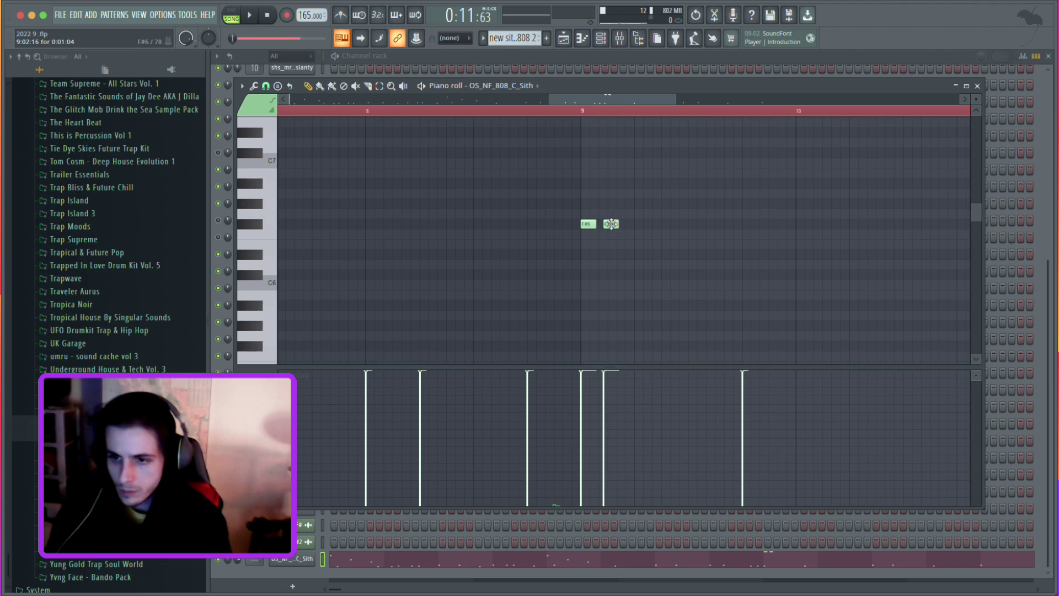
{"action": "left_click", "coordinate": [586, 114]}
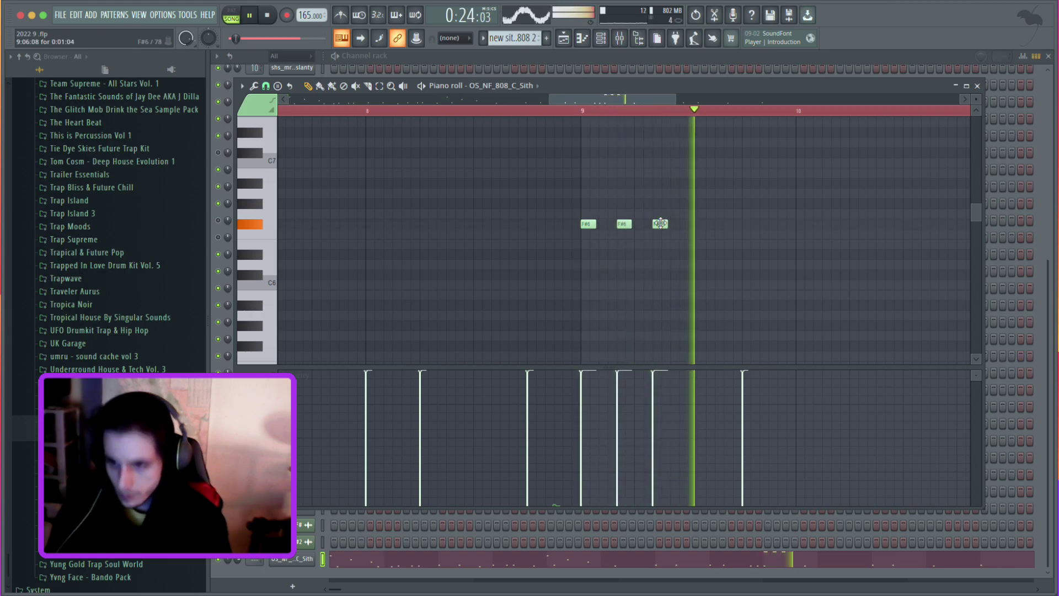
{"action": "key", "text": "space"}
Review and play back the 808 notes around bar 9, and return to the Channel rack.
{"action": "scroll", "coordinate": [673, 273], "scroll_direction": "down", "scroll_amount": 4}
{"action": "scroll", "coordinate": [655, 283], "scroll_direction": "down", "scroll_amount": 3}
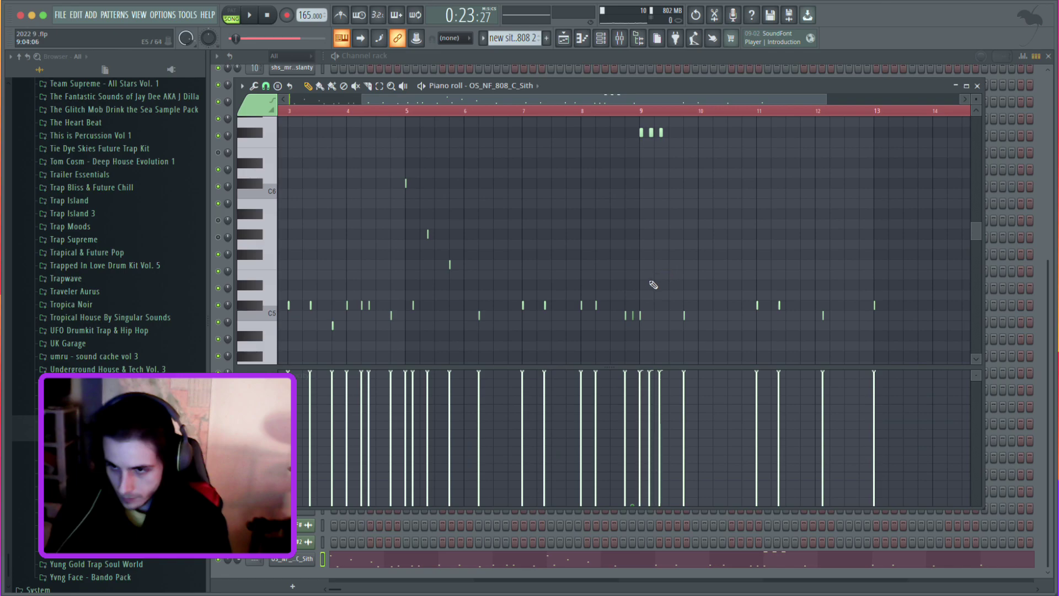
{"action": "key", "text": "space"}
{"action": "key", "text": "space"}
{"action": "scroll", "coordinate": [656, 276], "scroll_direction": "up", "scroll_amount": 4}
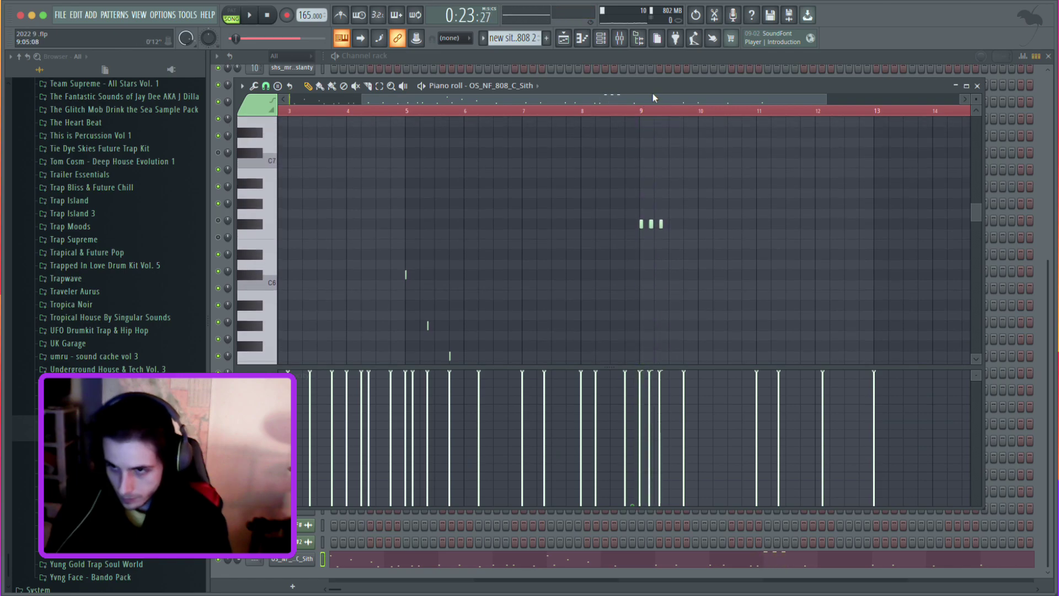
{"action": "left_click", "coordinate": [600, 40]}
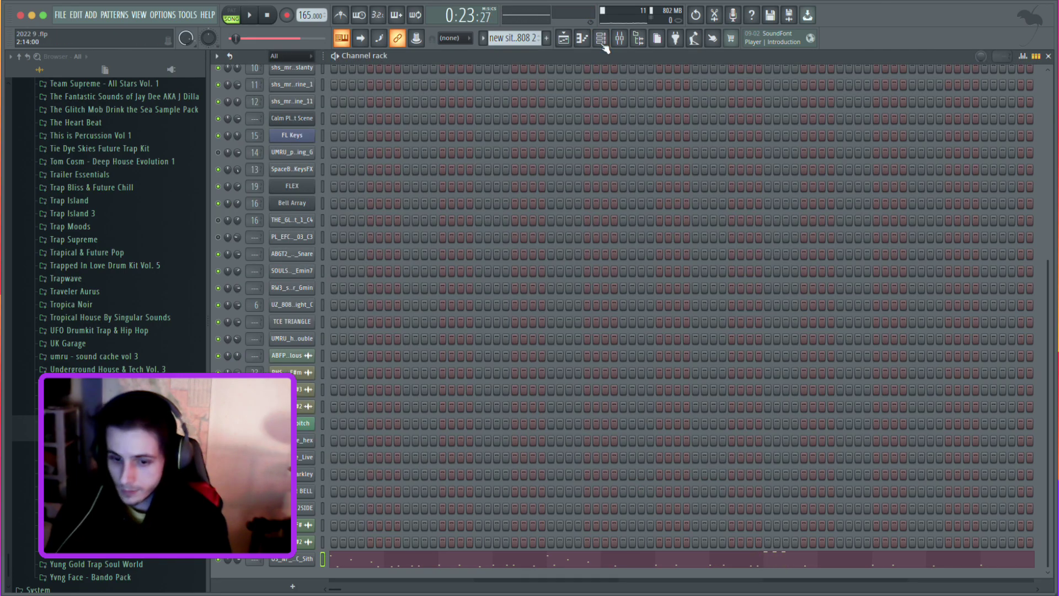
Reopen the 808 notes from the playlist, lower the three F#6 notes in bar 9 by one octave to F#5, and audition them.
{"action": "left_click", "coordinate": [571, 42]}
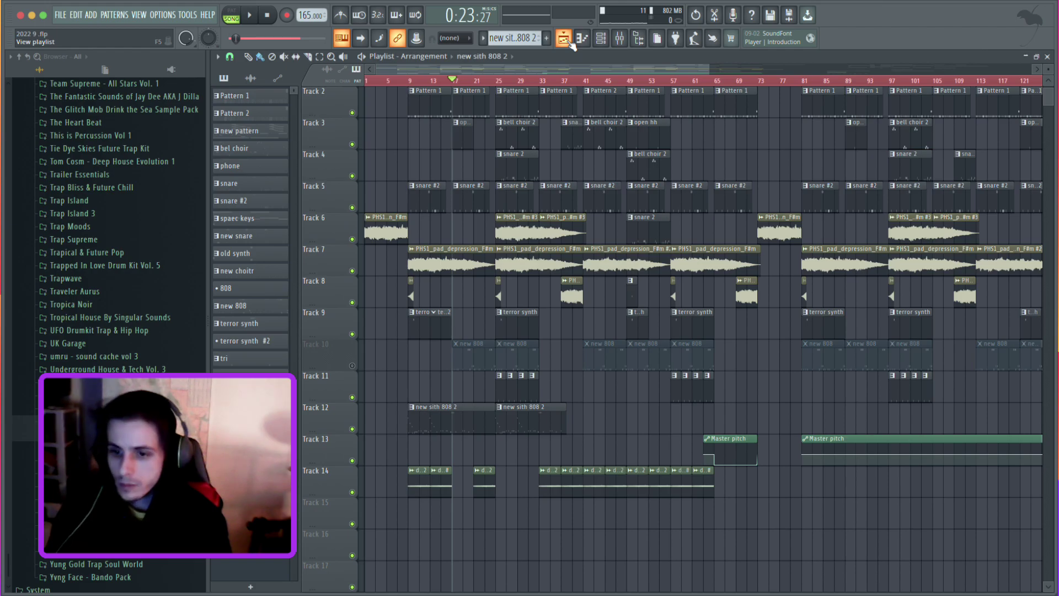
{"action": "double_click", "coordinate": [474, 358]}
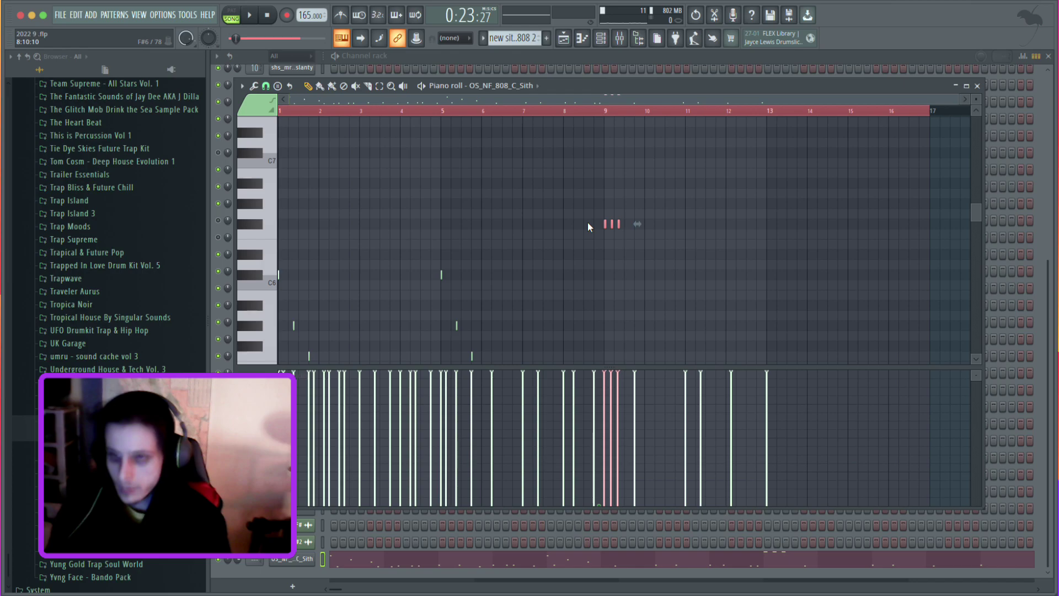
{"action": "scroll", "coordinate": [588, 227], "scroll_direction": "down", "scroll_amount": 1}
{"action": "key", "text": "ctrl+Down"}
{"action": "key", "text": "space"}
{"action": "key", "text": "space"}
{"action": "scroll", "coordinate": [607, 234], "scroll_direction": "down", "scroll_amount": 3}
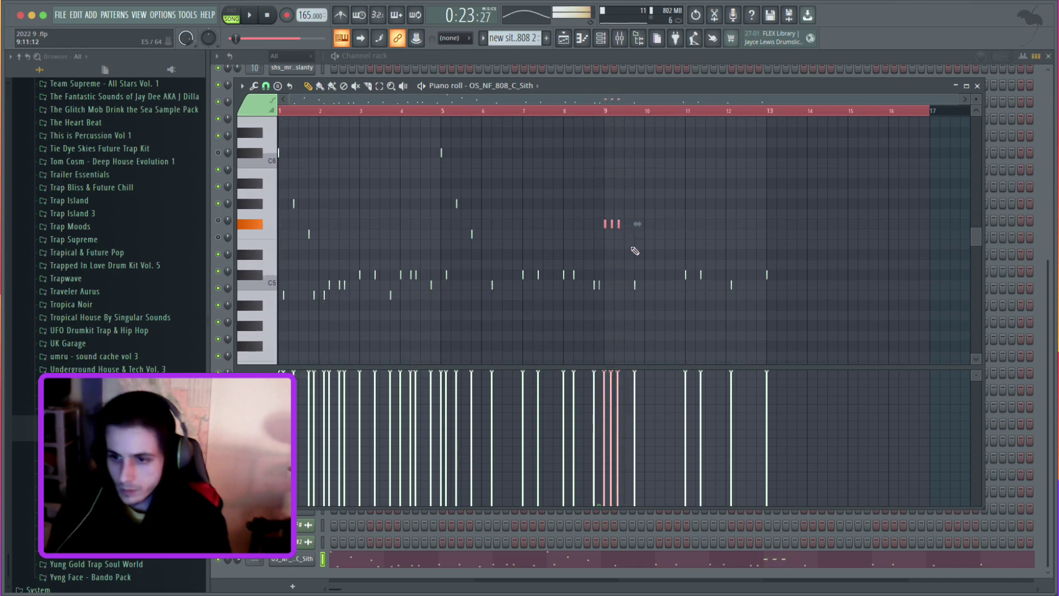
{"action": "key", "text": "space"}
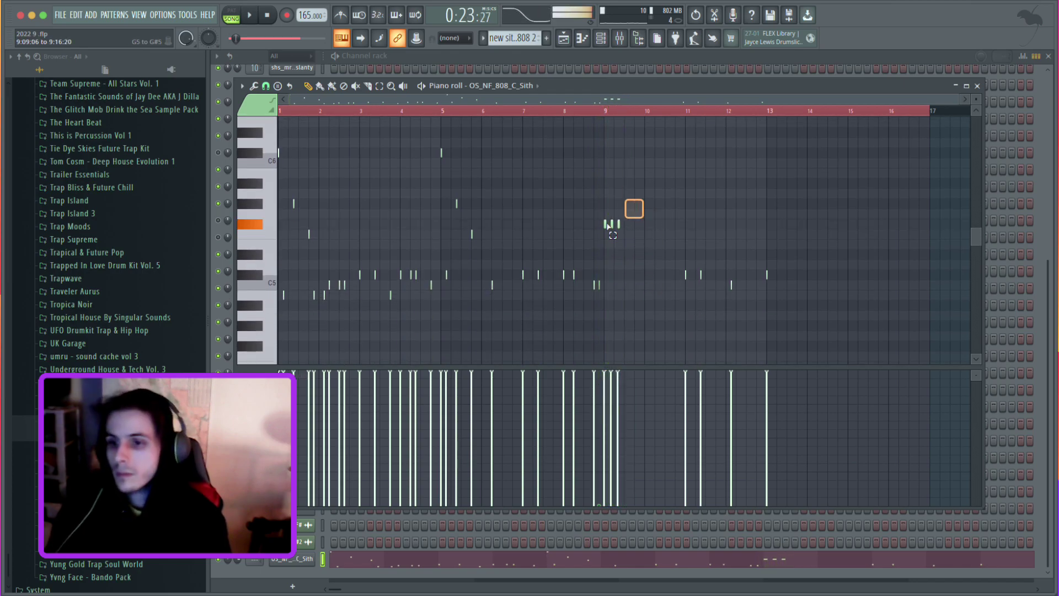
Paste a copy of the three-note group after the F#5 notes in bar 9 at D5 and audition it.
{"action": "key", "text": "ctrl+v"}
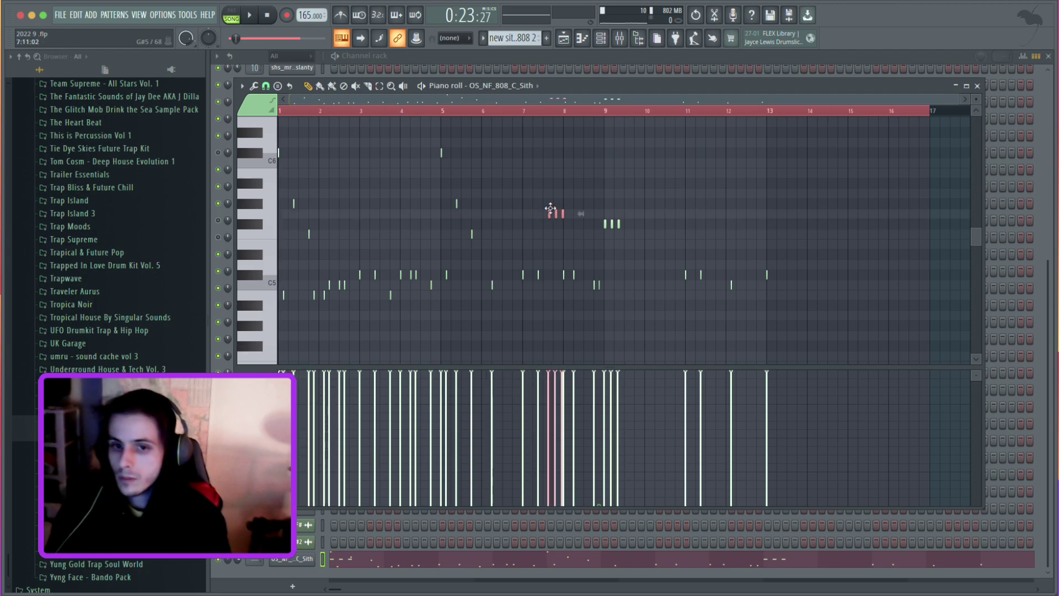
{"action": "key", "text": "space"}
{"action": "scroll", "coordinate": [637, 247], "scroll_direction": "up", "scroll_amount": 5}
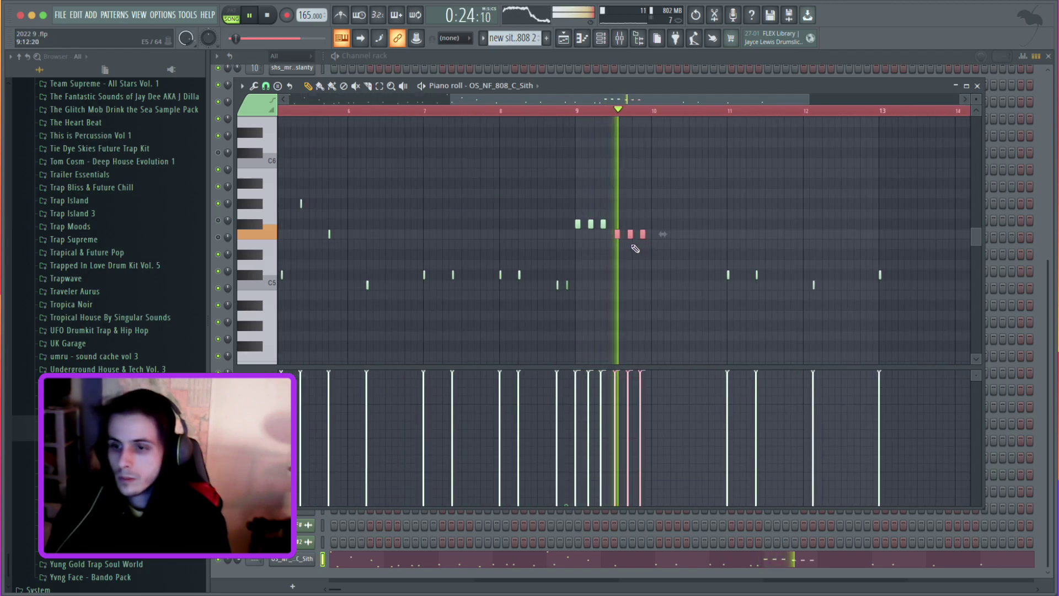
{"action": "key", "text": "space"}
{"action": "key", "text": "space"}
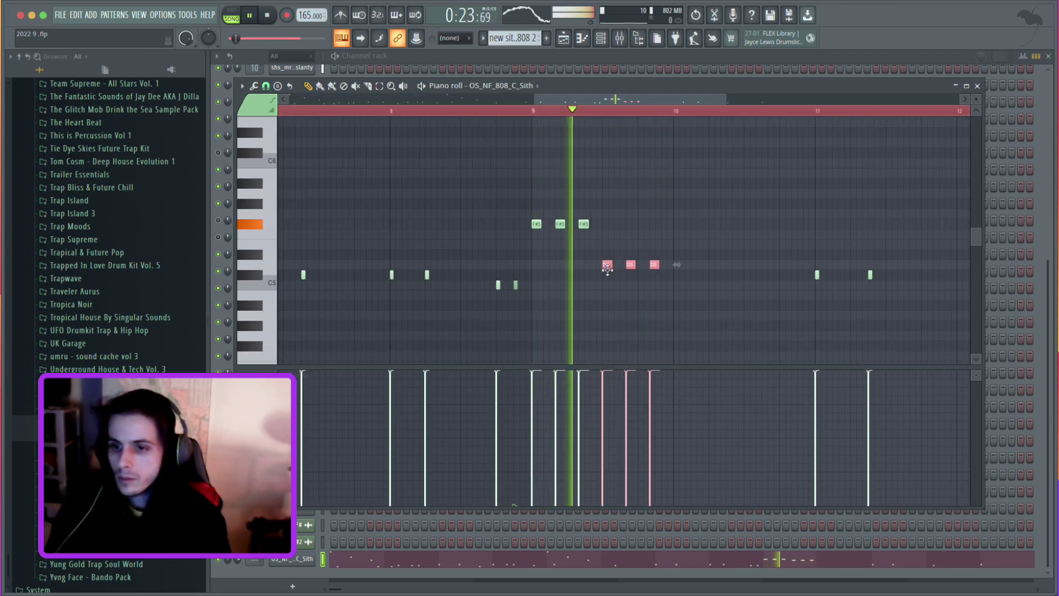
{"action": "key", "text": "space"}
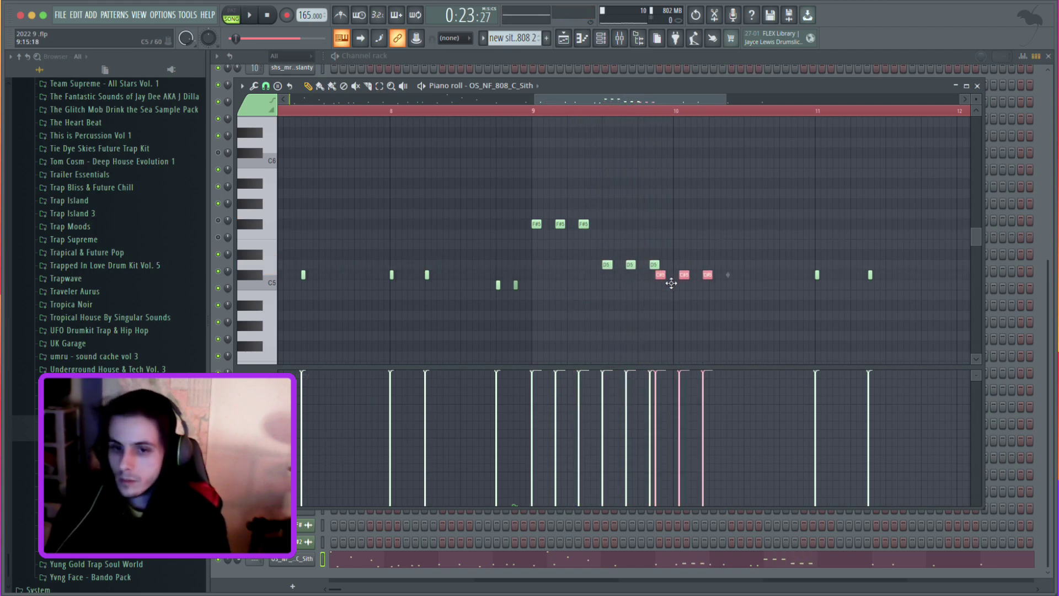
Place a third copy of the three-note group at the start of bar 10, pitched to C#5.
{"action": "left_click_drag", "start_coordinate": [684, 297], "coordinate": [679, 284]}
{"action": "key", "text": "space"}
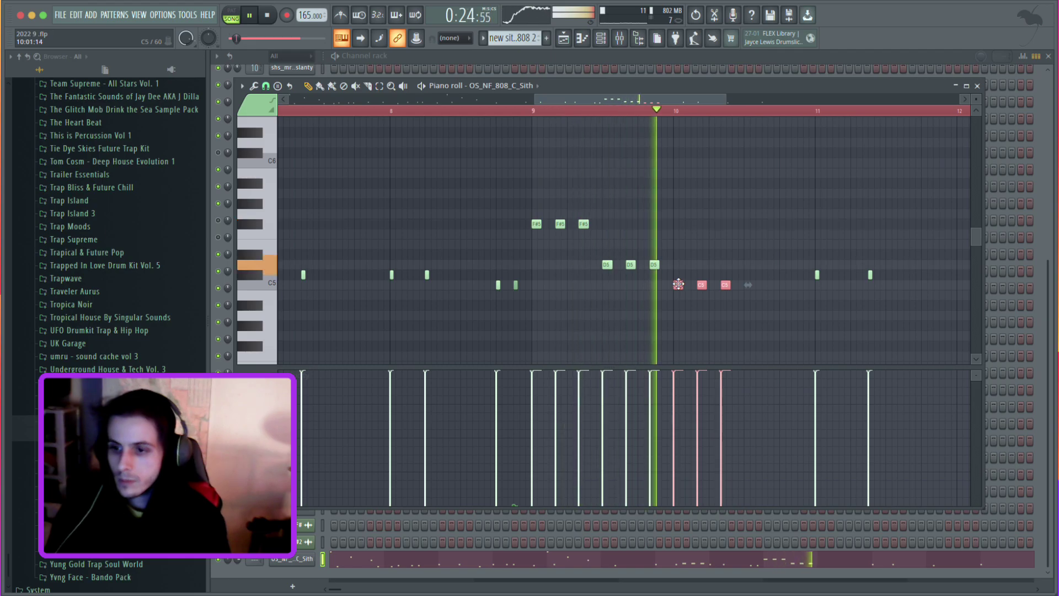
{"action": "key", "text": "space"}
{"action": "key", "text": "space"}
{"action": "left_click_drag", "start_coordinate": [679, 283], "coordinate": [676, 270]}
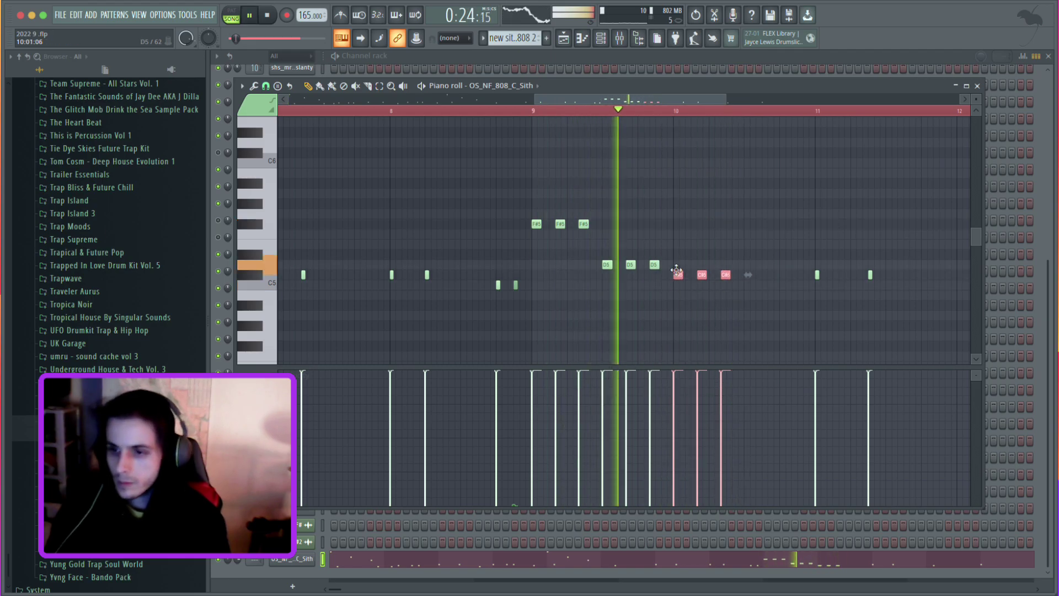
Delete the C5 note in bar 12 and the C#5 note in bar 13, and play back the melody.
{"action": "scroll", "coordinate": [816, 286], "scroll_direction": "down", "scroll_amount": 3}
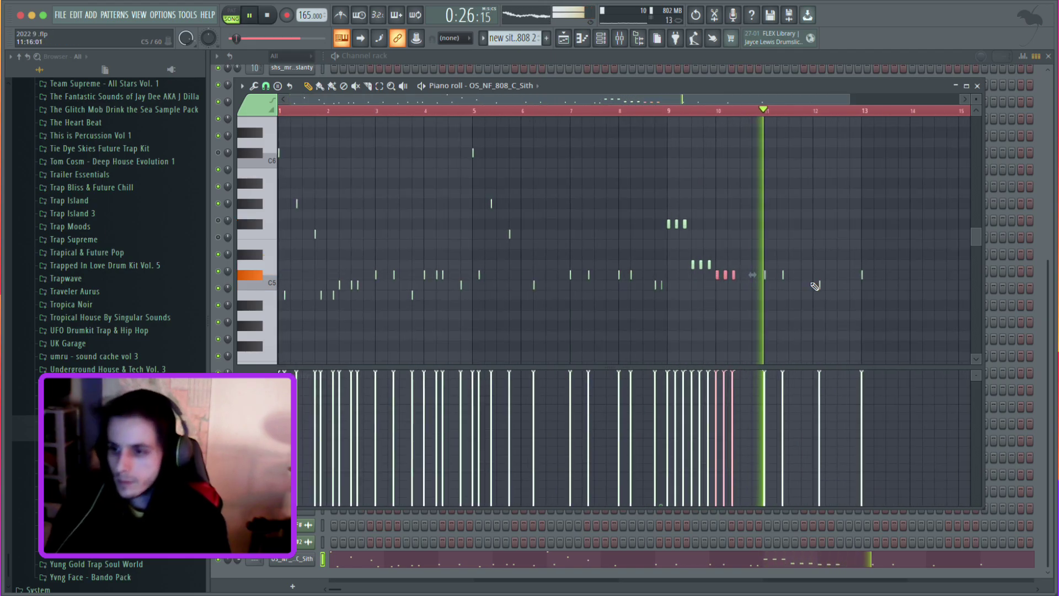
{"action": "scroll", "coordinate": [862, 297], "scroll_direction": "down", "scroll_amount": 1}
{"action": "right_click", "coordinate": [770, 278]}
{"action": "right_click", "coordinate": [734, 286]}
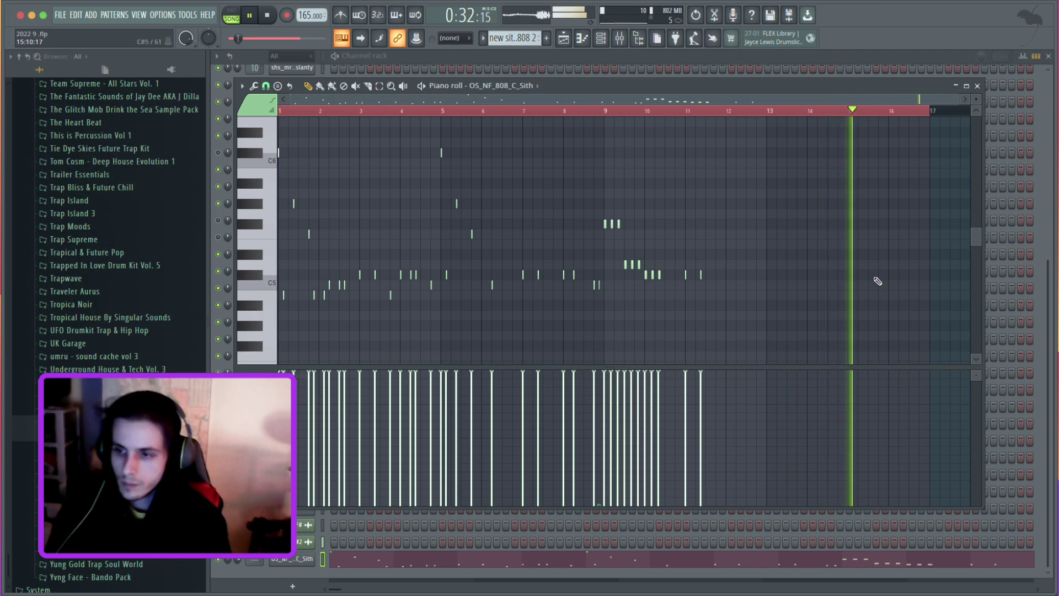
{"action": "key", "text": "space"}
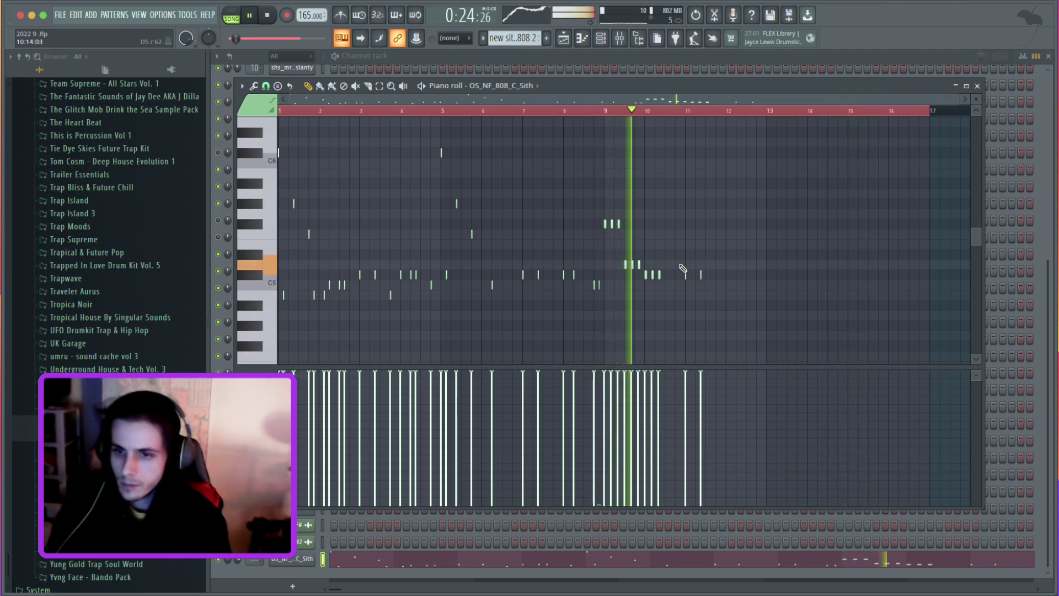
Remove the first D5 note of bar 9's group and the first and last C#5 notes of bar 10's group.
{"action": "right_click", "coordinate": [626, 265]}
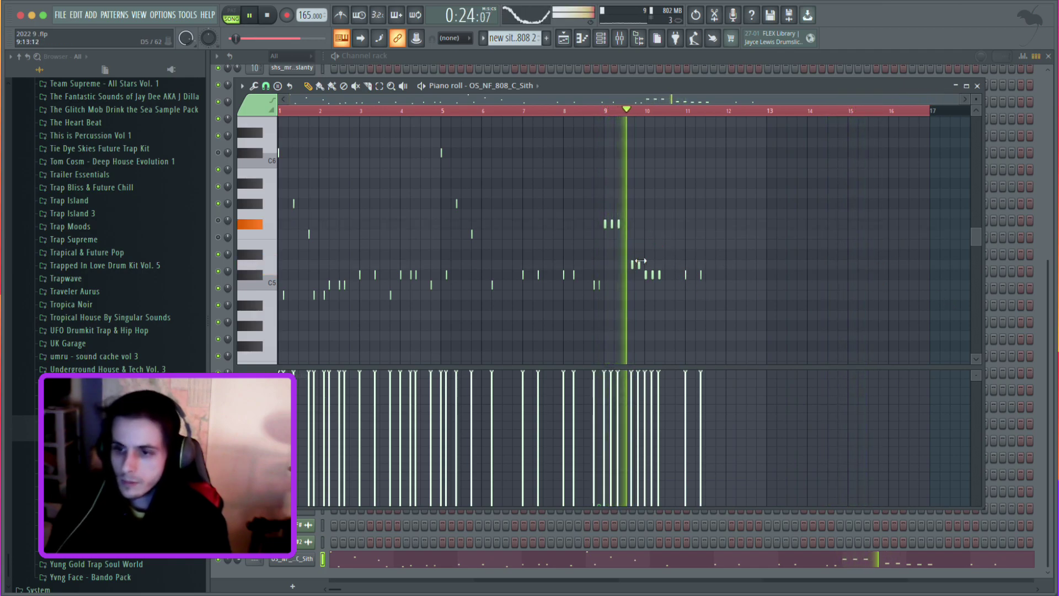
{"action": "key", "text": "space"}
{"action": "key", "text": "space"}
{"action": "right_click", "coordinate": [646, 275]}
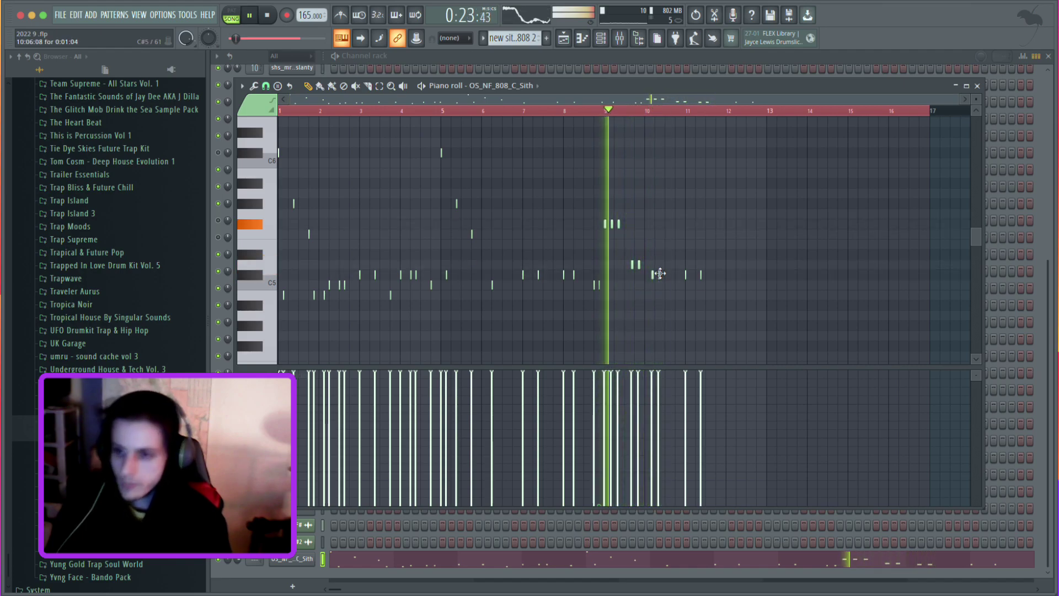
{"action": "right_click", "coordinate": [659, 274]}
{"action": "key", "text": "space"}
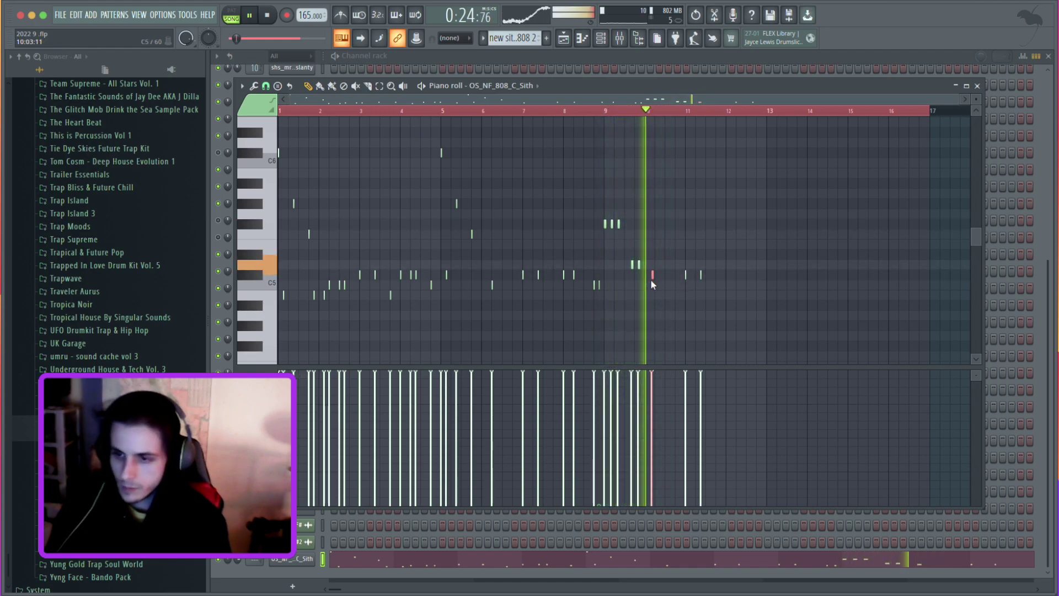
Lower the remaining C#5 note near the start of bar 10 to C5 and audition the change.
{"action": "right_click", "coordinate": [652, 276]}
{"action": "key", "text": "space"}
{"action": "key", "text": "space"}
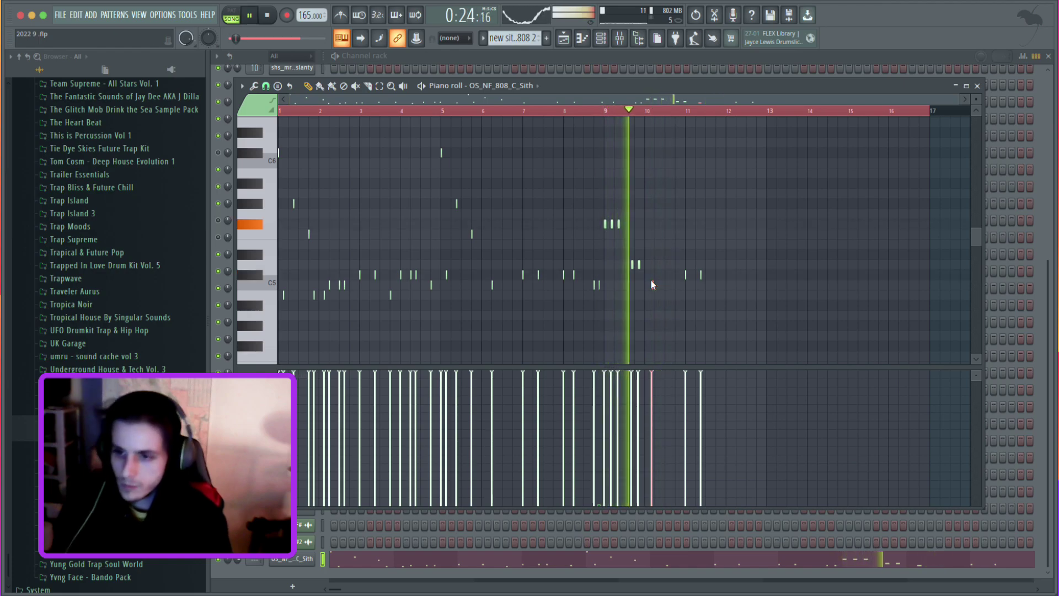
{"action": "key", "text": "space"}
{"action": "key", "text": "space"}
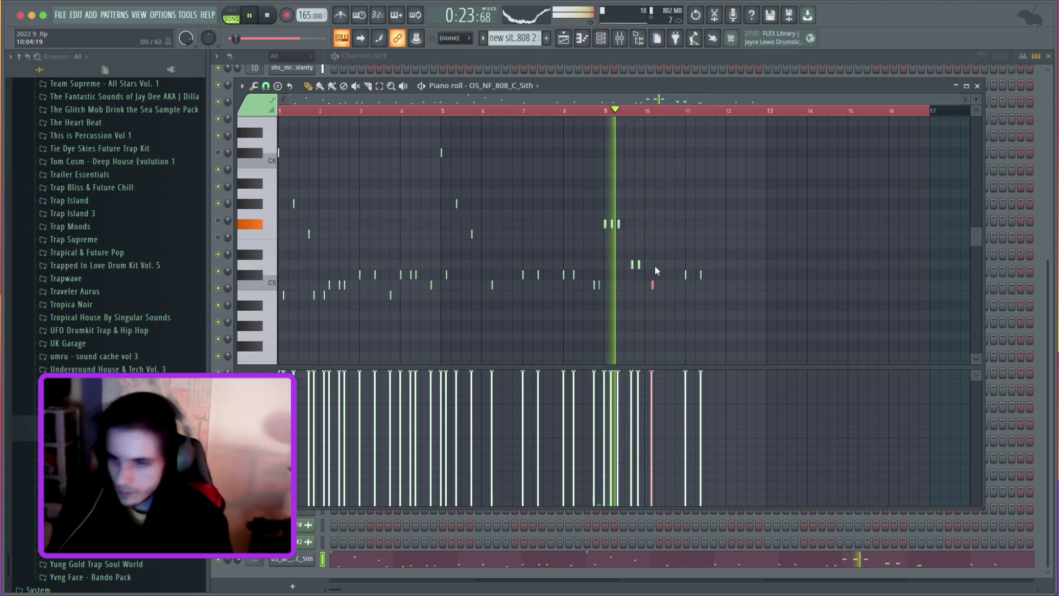
Adjust the C5 note in bar 10 and add another C5 note at the start of bar 12.
{"action": "scroll", "coordinate": [655, 269], "scroll_direction": "up", "scroll_amount": 2}
{"action": "left_click", "coordinate": [742, 304], "text": "ctrl"}
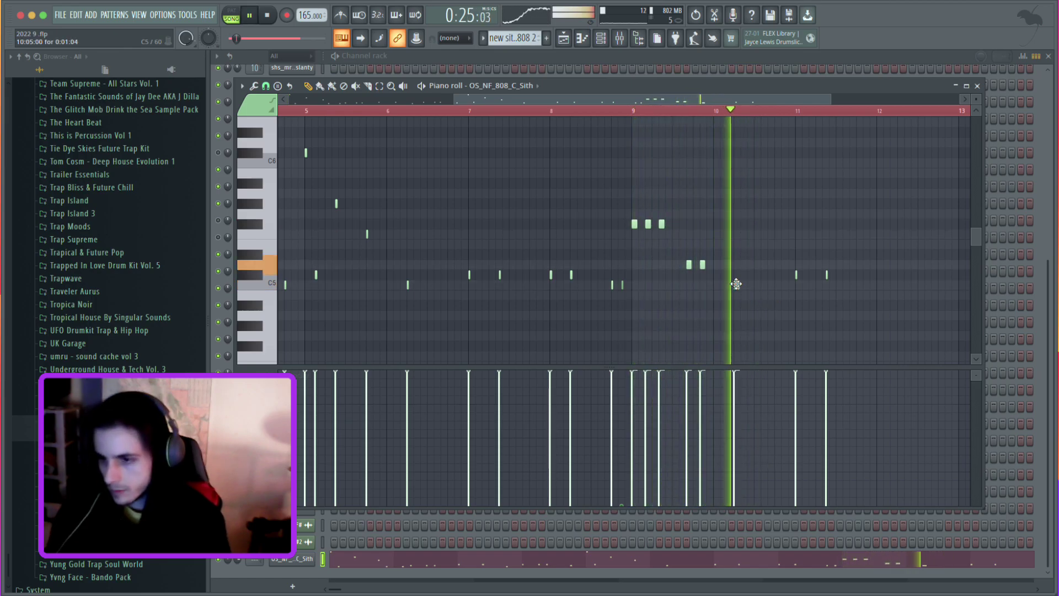
{"action": "left_click_drag", "start_coordinate": [731, 285], "coordinate": [738, 284]}
{"action": "left_click", "coordinate": [881, 285]}
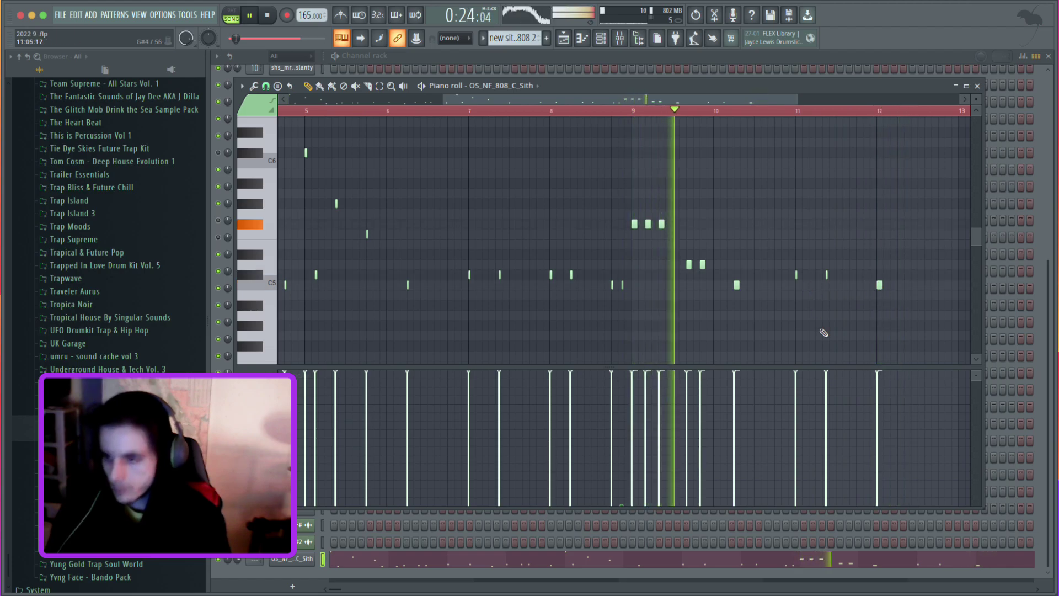
Replace the C#5 note at the start of bar 11 with a D5 note and play back the pattern.
{"action": "scroll", "coordinate": [814, 332], "scroll_direction": "down", "scroll_amount": 3}
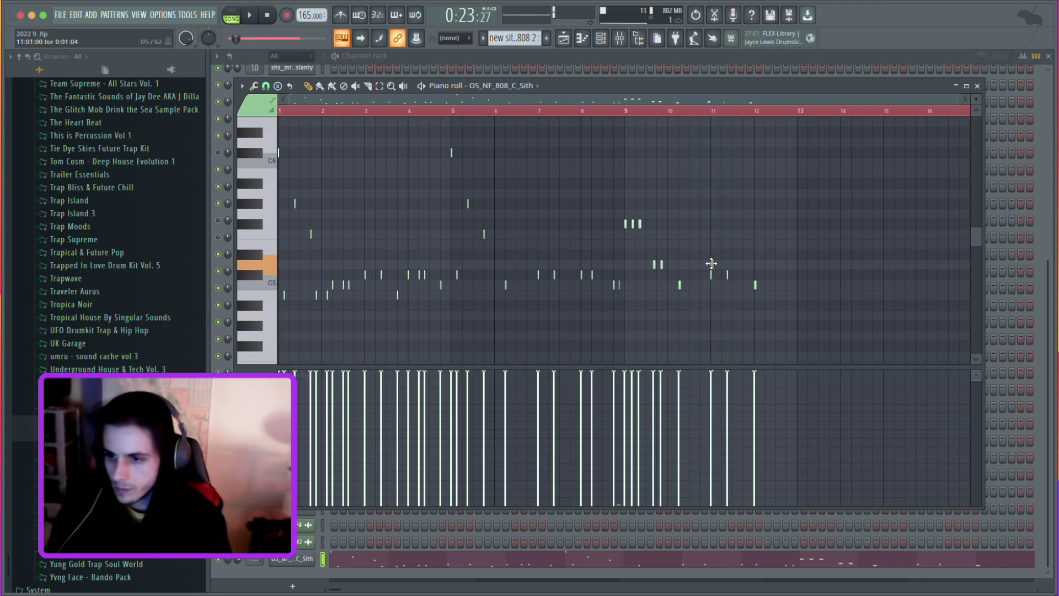
{"action": "scroll", "coordinate": [711, 264], "scroll_direction": "up", "scroll_amount": 5}
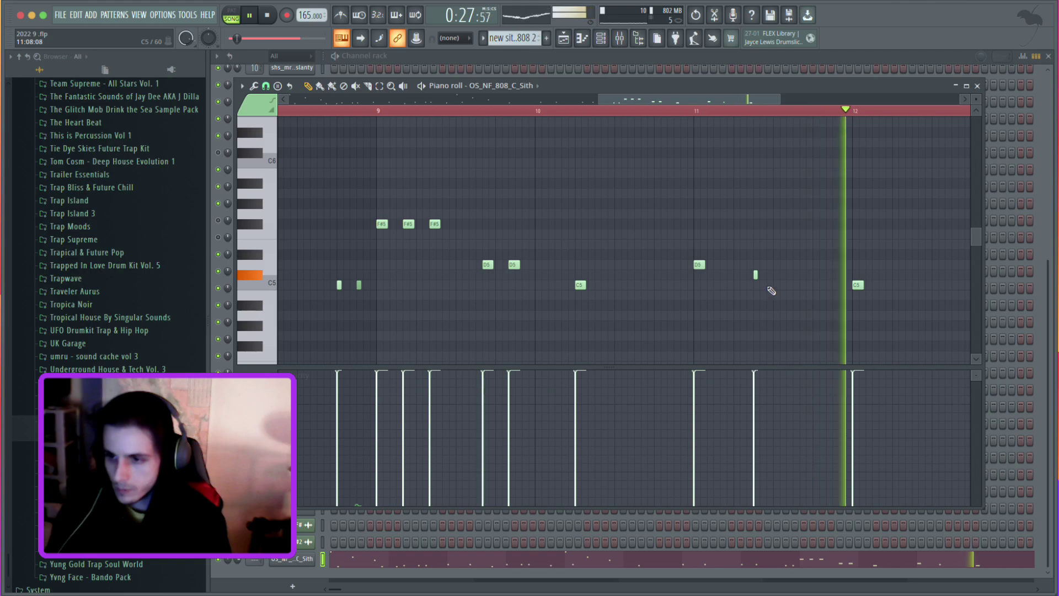
{"action": "scroll", "coordinate": [870, 289], "scroll_direction": "down", "scroll_amount": 5}
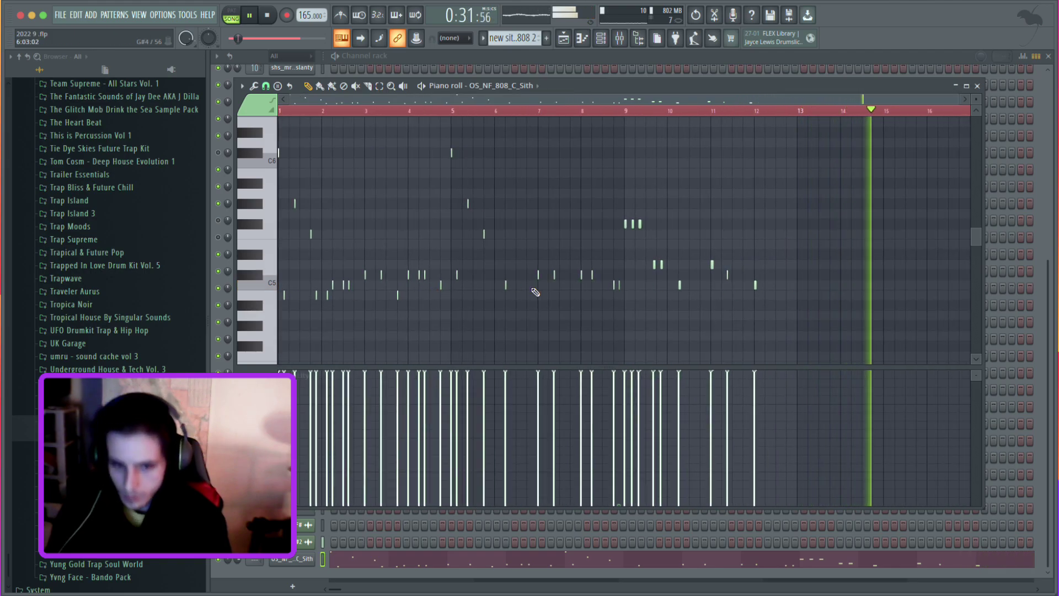
{"action": "key", "text": "space"}
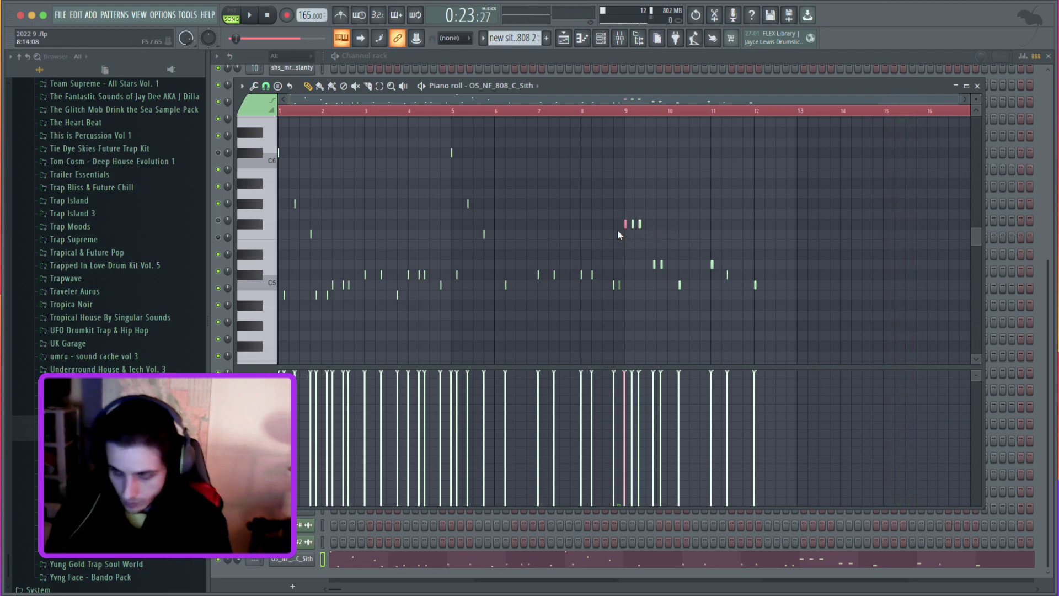
Raise the first F#5 note in bar 9 by one octave and audition it.
{"action": "key", "text": "ctrl+Up"}
{"action": "key", "text": "space"}
{"action": "key", "text": "space"}
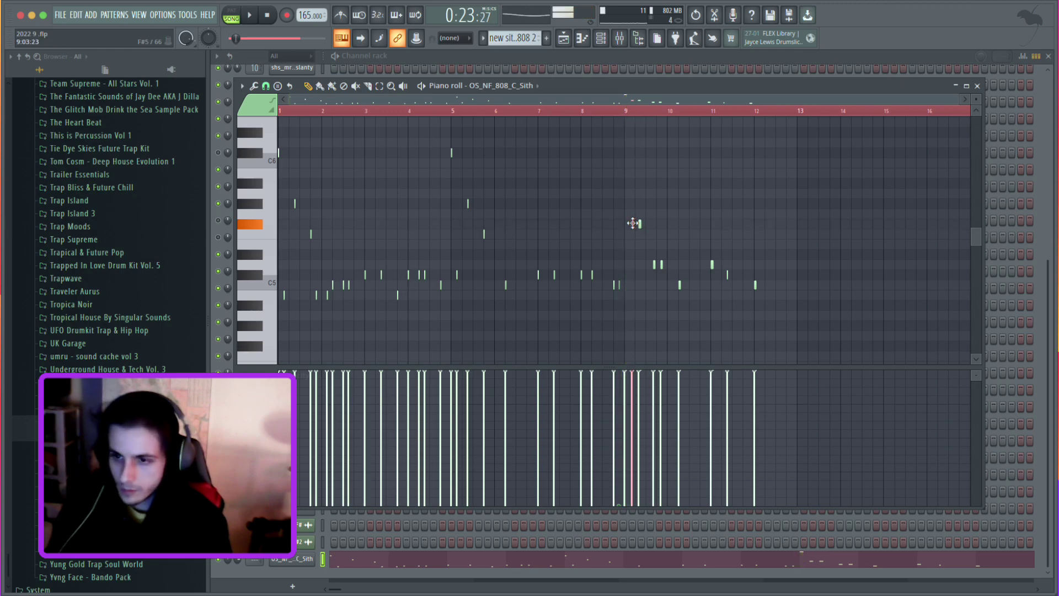
Raise the second note of bar 9's opening group to C#6 and play back the melody.
{"action": "key", "text": "space"}
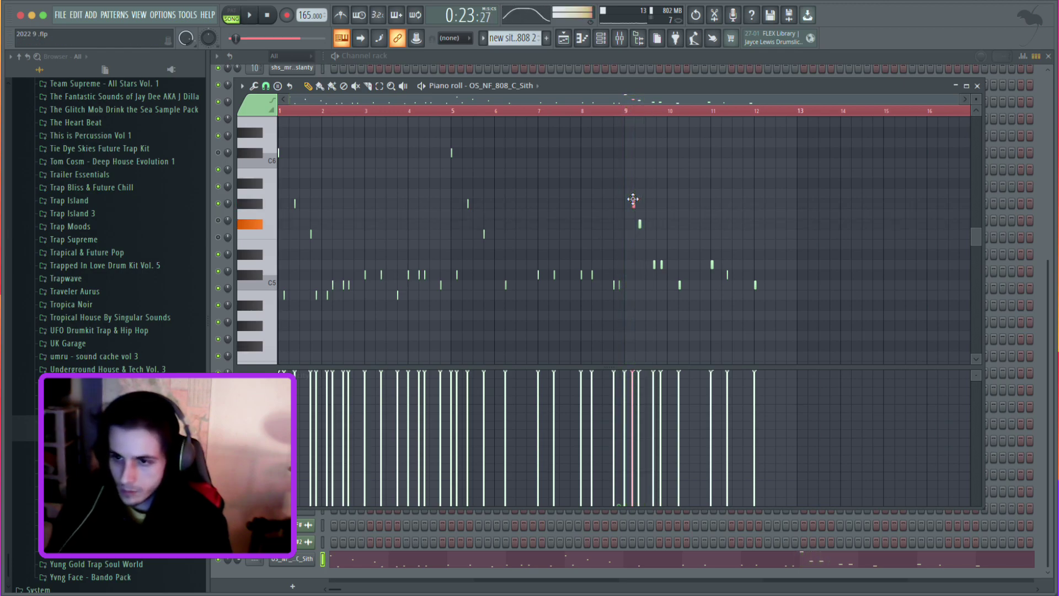
{"action": "scroll", "coordinate": [633, 200], "scroll_direction": "up", "scroll_amount": 5}
{"action": "key", "text": "space"}
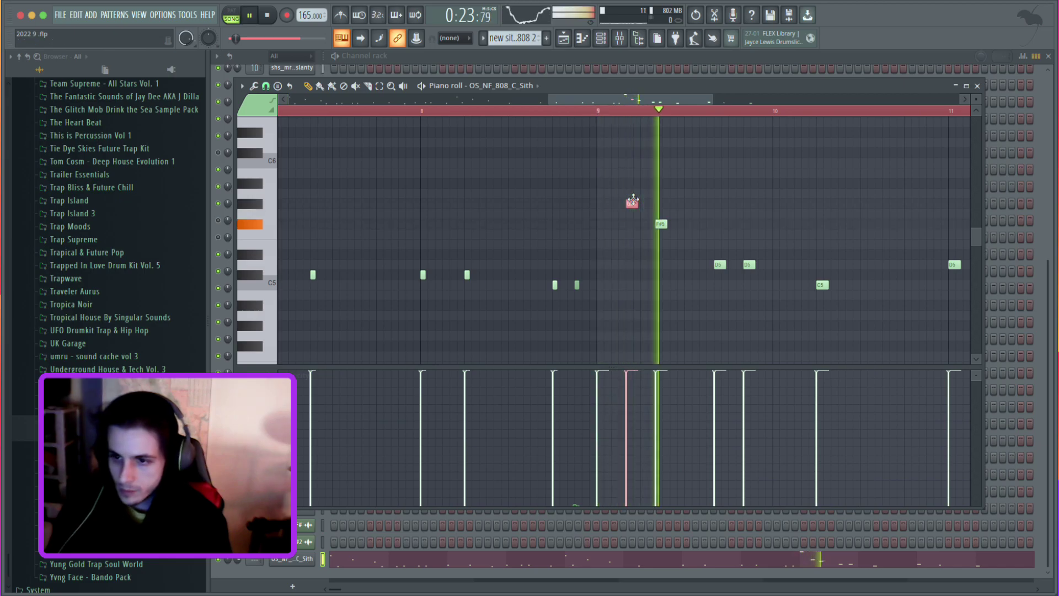
{"action": "key", "text": "space"}
{"action": "key", "text": "space"}
{"action": "key", "text": "space"}
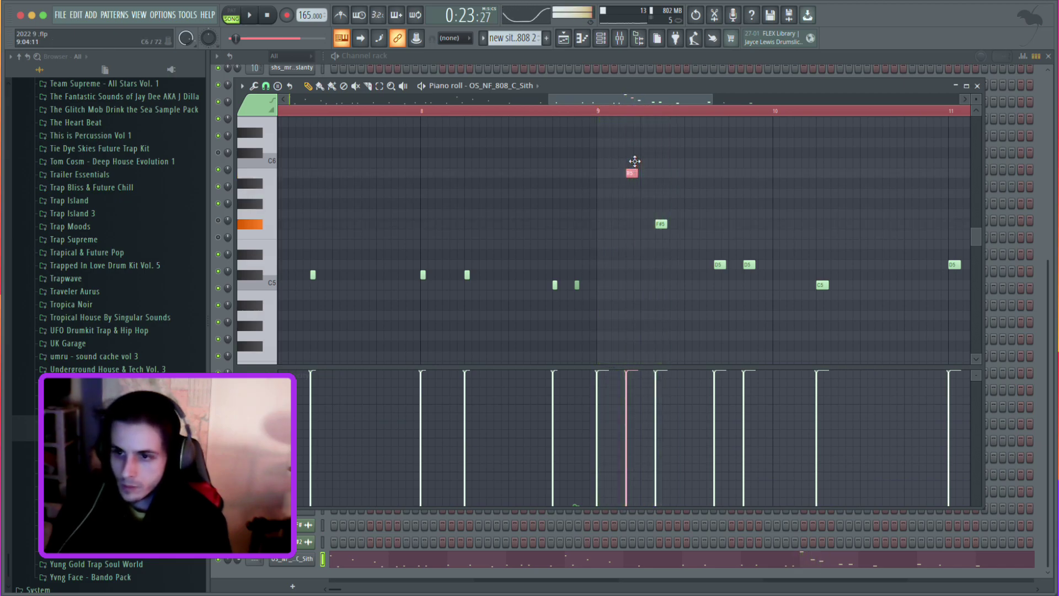
{"action": "key", "text": "space"}
{"action": "scroll", "coordinate": [650, 185], "scroll_direction": "down", "scroll_amount": 4}
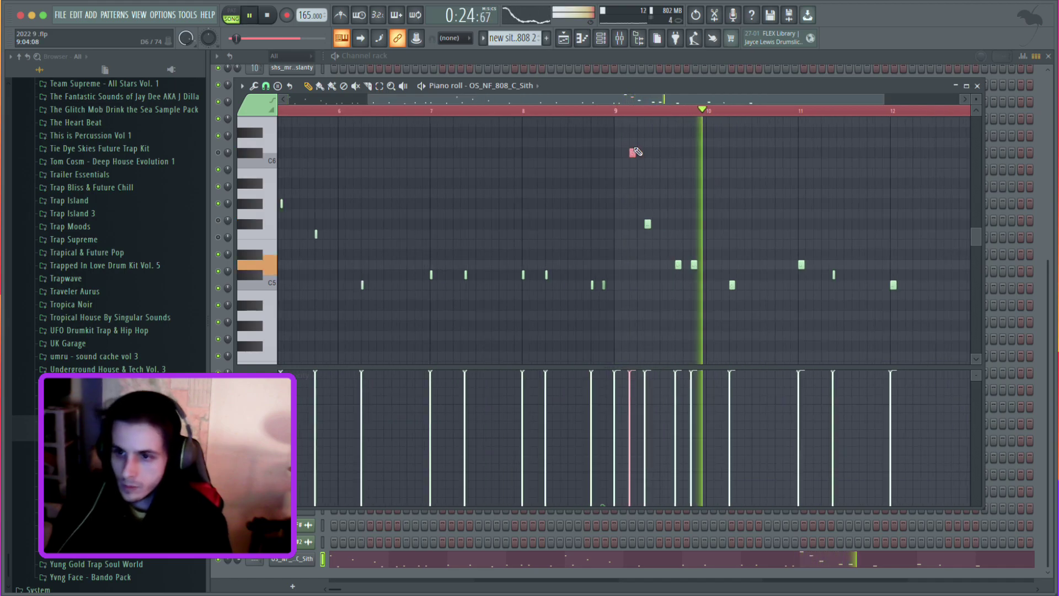
{"action": "scroll", "coordinate": [655, 199], "scroll_direction": "down", "scroll_amount": 1}
{"action": "scroll", "coordinate": [656, 205], "scroll_direction": "up", "scroll_amount": 8}
{"action": "scroll", "coordinate": [656, 206], "scroll_direction": "down", "scroll_amount": 9}
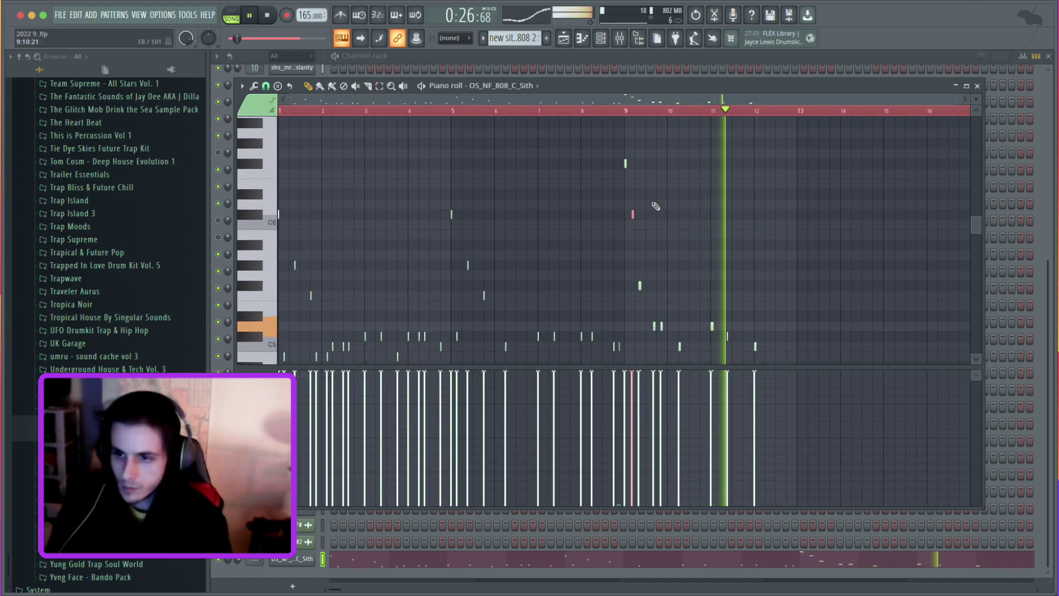
{"action": "scroll", "coordinate": [698, 224], "scroll_direction": "up", "scroll_amount": 9}
{"action": "scroll", "coordinate": [698, 226], "scroll_direction": "down", "scroll_amount": 6}
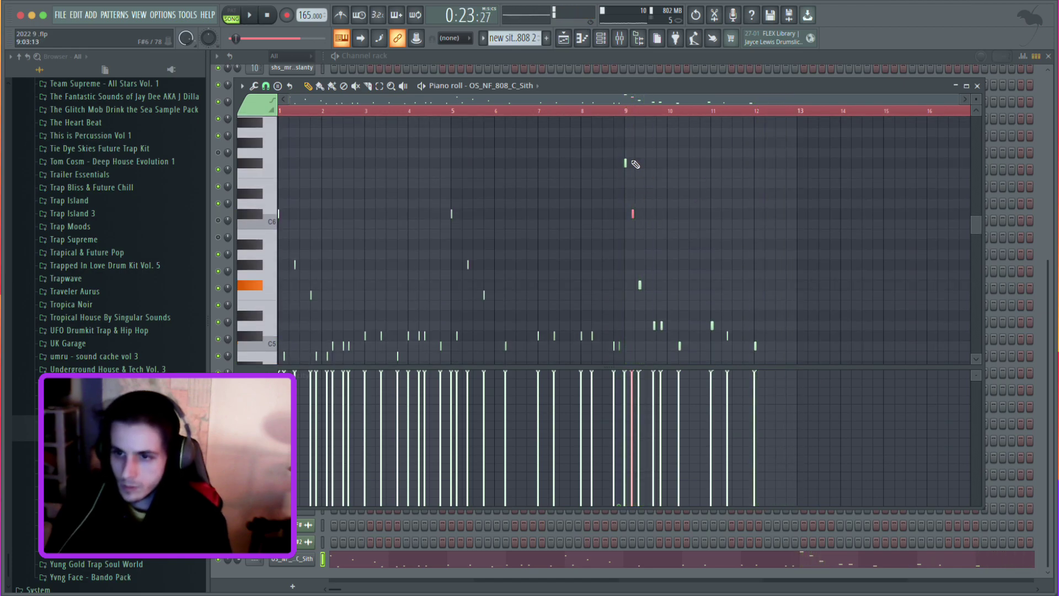
Replace the F#6 note at the start of bar 9 with a roll of five short F#6 notes and audition it.
{"action": "scroll", "coordinate": [636, 164], "scroll_direction": "up", "scroll_amount": 5}
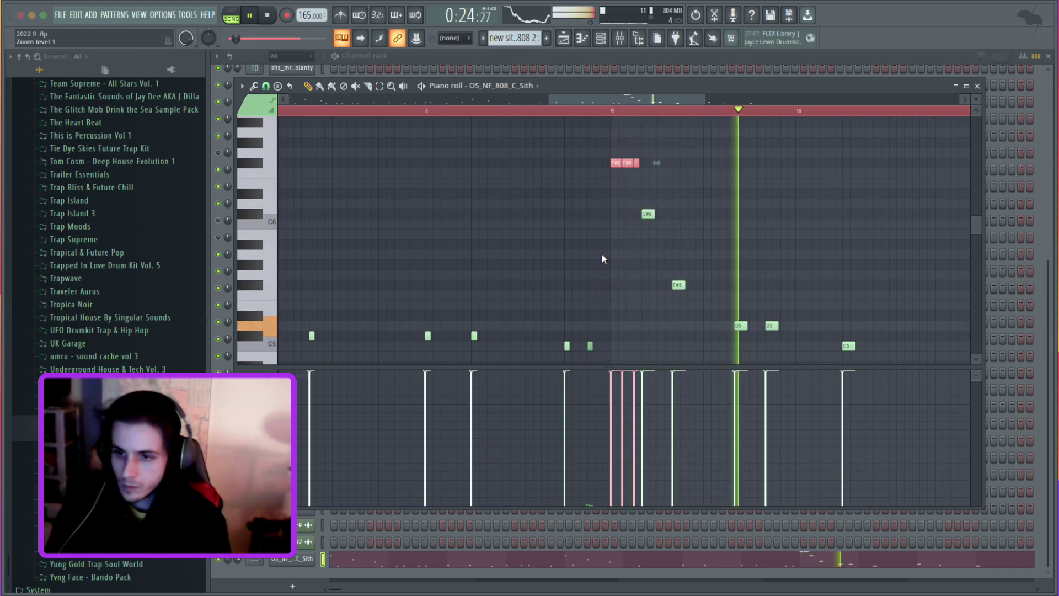
{"action": "key", "text": "ctrl+z"}
{"action": "key", "text": "space"}
{"action": "key", "text": "ctrl+z"}
{"action": "key", "text": "space"}
{"action": "key", "text": "space"}
{"action": "key", "text": "space"}
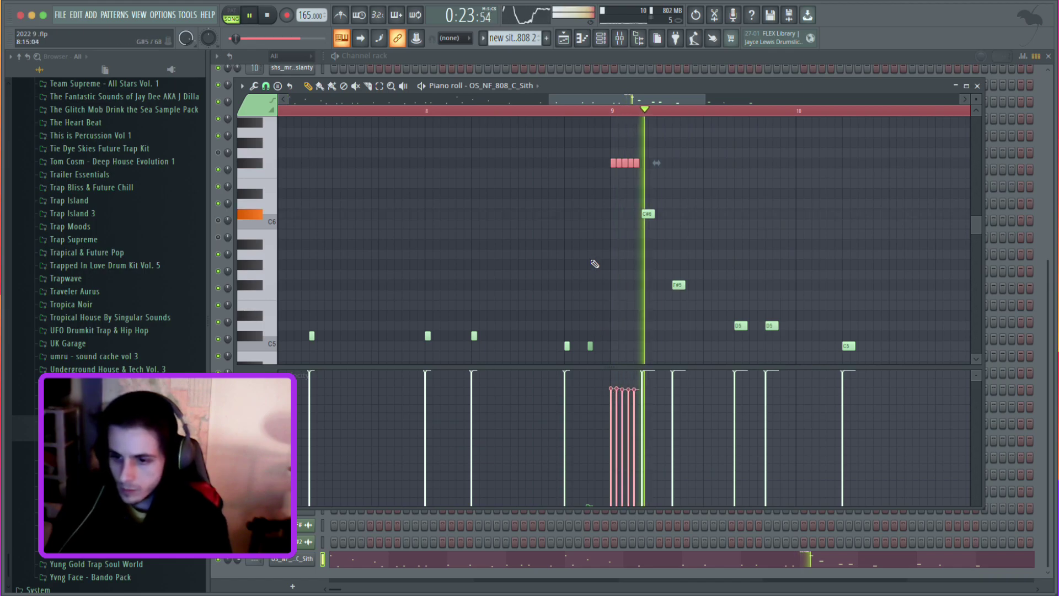
Add a G5 note in bar 10 just before the C5 note, shorten it, and play back the result.
{"action": "scroll", "coordinate": [595, 266], "scroll_direction": "down", "scroll_amount": 5}
{"action": "key", "text": "space"}
{"action": "scroll", "coordinate": [651, 250], "scroll_direction": "up", "scroll_amount": 5}
{"action": "key", "text": "space"}
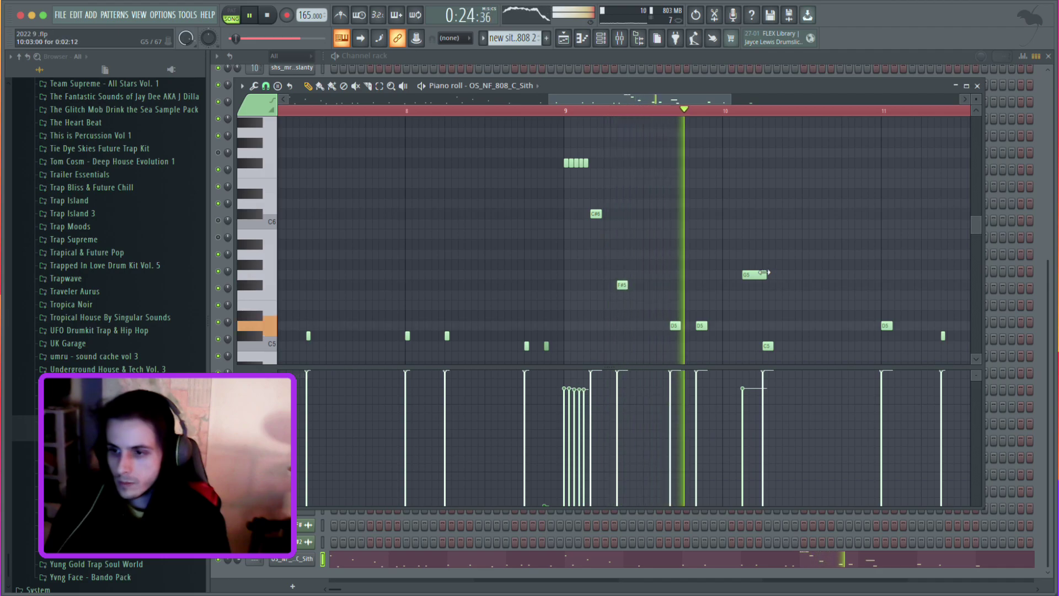
{"action": "left_click_drag", "start_coordinate": [764, 273], "coordinate": [753, 274]}
{"action": "key", "text": "space"}
{"action": "key", "text": "space"}
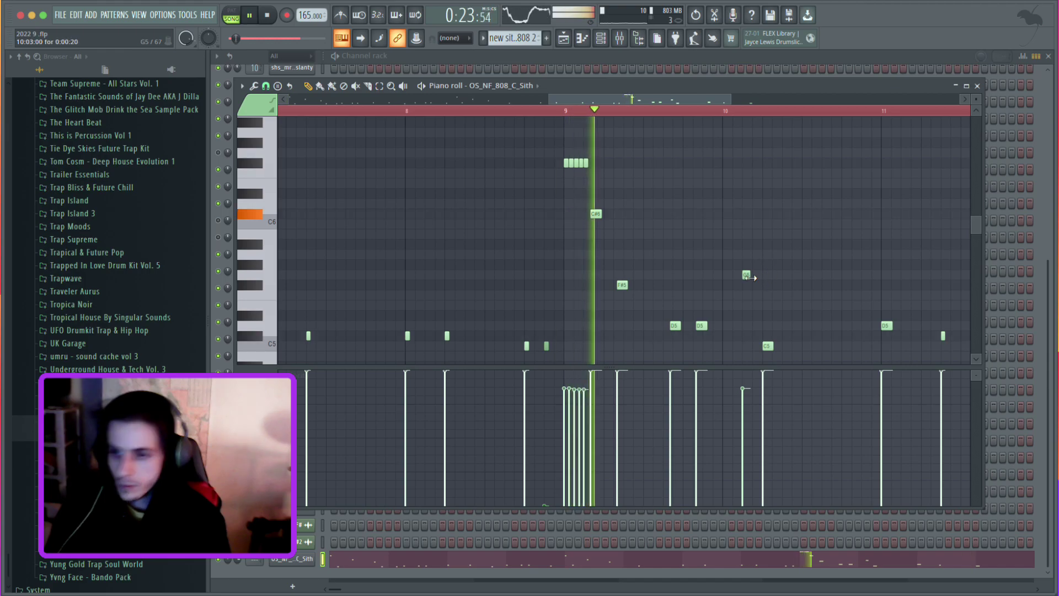
Move the short added note to the start of bar 10, lower it to F#5, and play back the result.
{"action": "scroll", "coordinate": [747, 276], "scroll_direction": "up", "scroll_amount": 3}
{"action": "key", "text": "space"}
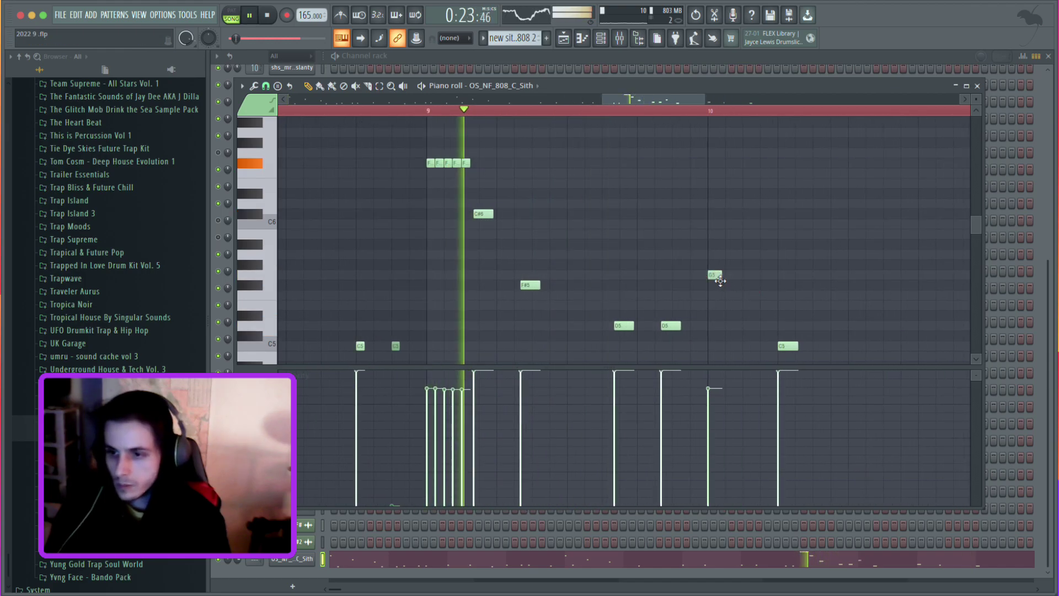
{"action": "key", "text": "space"}
{"action": "key", "text": "space"}
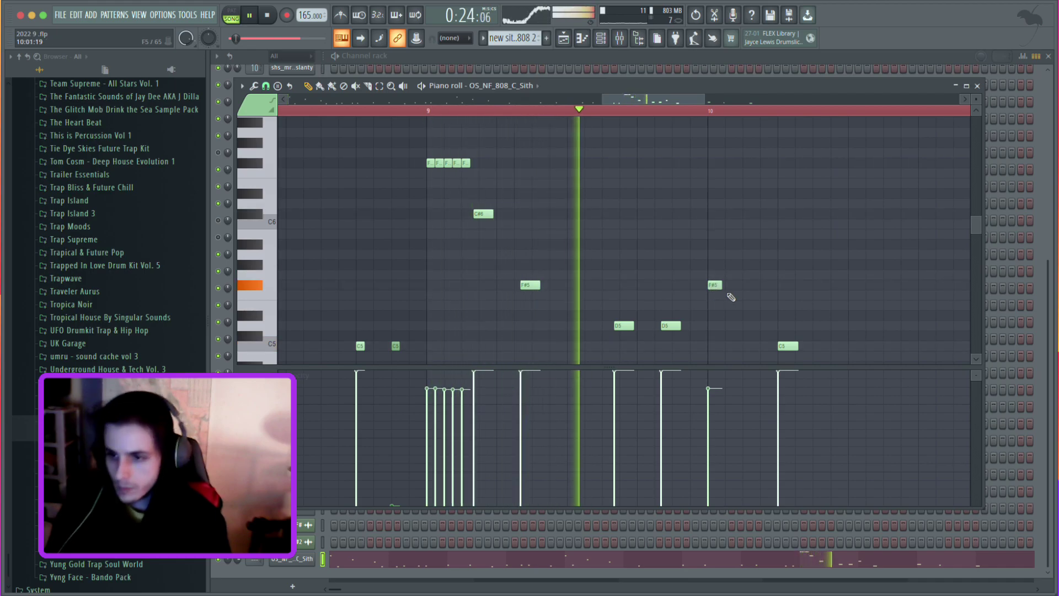
Try a second short F#5 note right after the one at the start of bar 10 and audition it.
{"action": "left_click", "coordinate": [749, 286]}
{"action": "scroll", "coordinate": [750, 286], "scroll_direction": "down", "scroll_amount": 4}
{"action": "key", "text": "space"}
{"action": "key", "text": "space"}
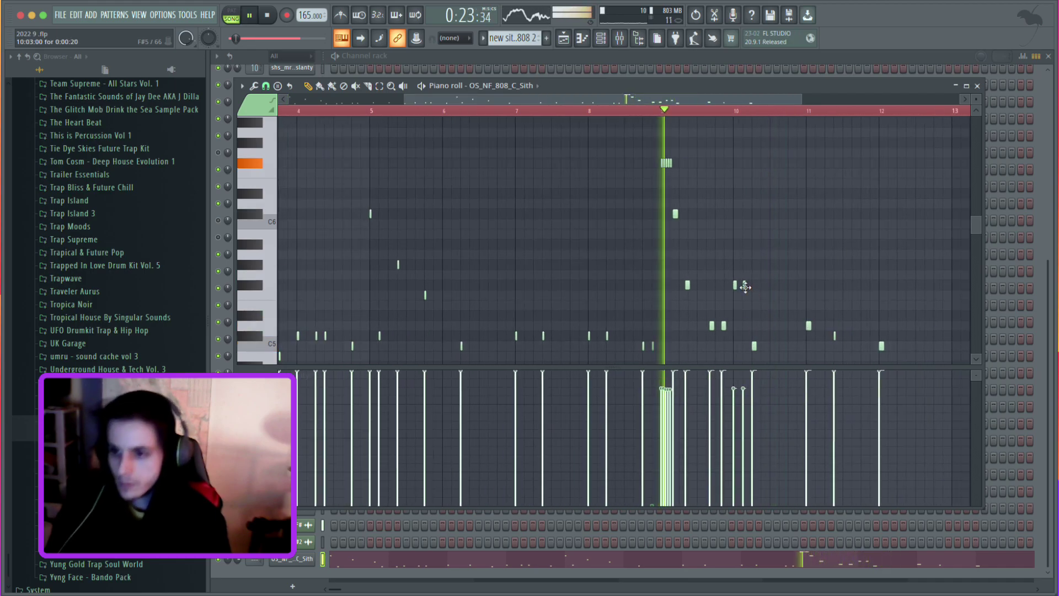
{"action": "right_click", "coordinate": [745, 285]}
{"action": "scroll", "coordinate": [747, 295], "scroll_direction": "up", "scroll_amount": 6}
{"action": "scroll", "coordinate": [751, 296], "scroll_direction": "down", "scroll_amount": 6}
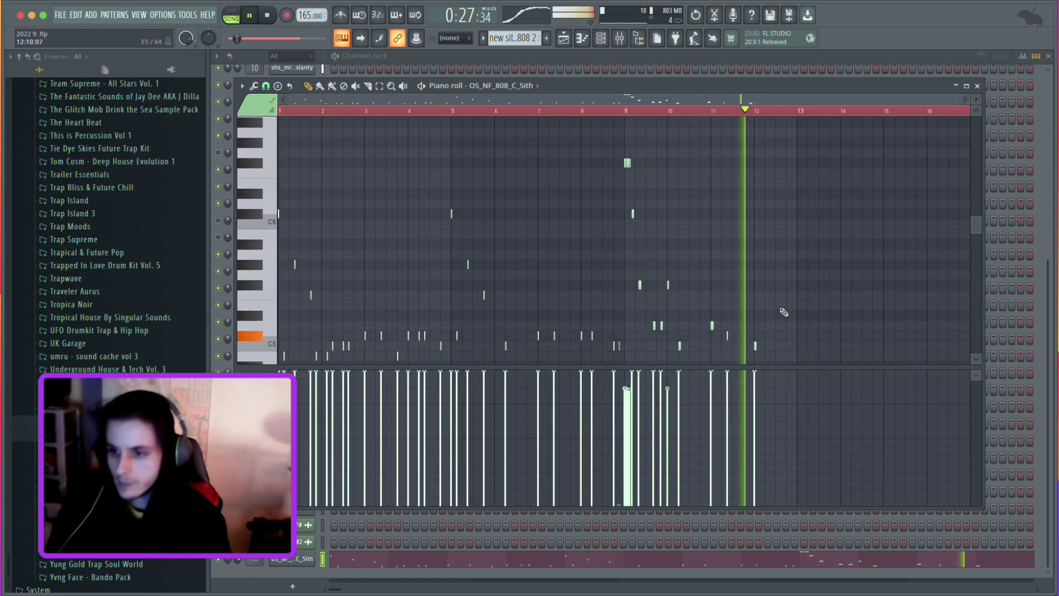
Add a short F#5 note midway through bar 12, audition it, and raise the D5 note at bar 11 to F#5.
{"action": "left_click", "coordinate": [778, 285]}
{"action": "key", "text": "space"}
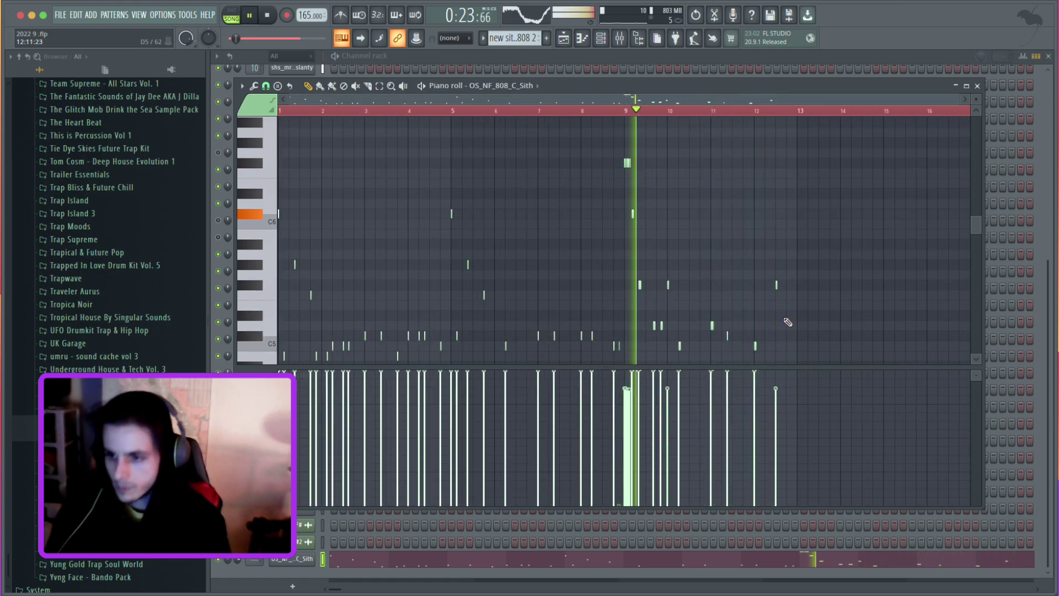
{"action": "scroll", "coordinate": [783, 323], "scroll_direction": "up", "scroll_amount": 5}
{"action": "scroll", "coordinate": [740, 331], "scroll_direction": "down", "scroll_amount": 5}
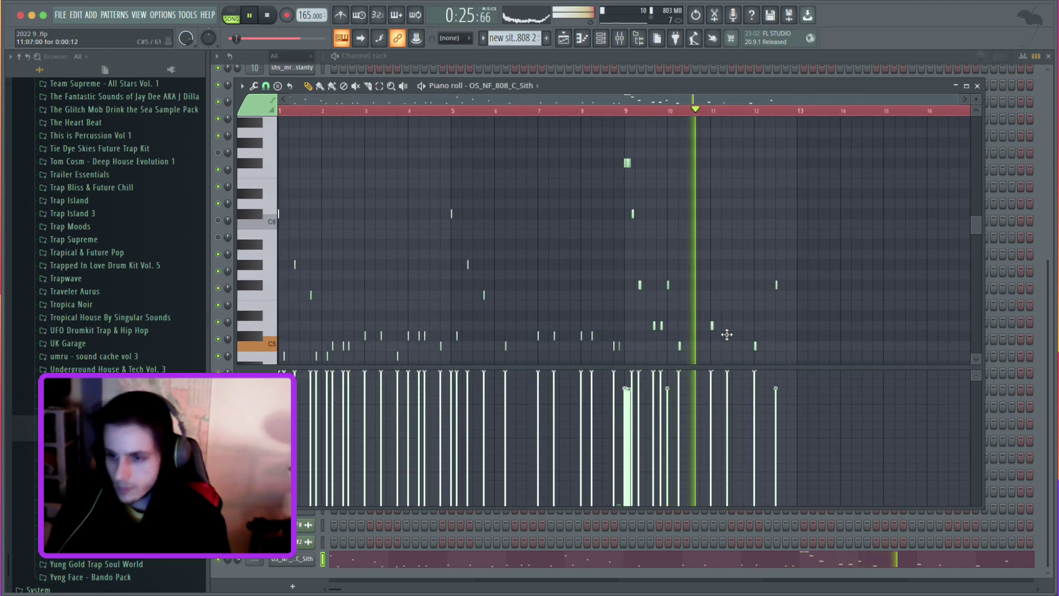
{"action": "scroll", "coordinate": [729, 340], "scroll_direction": "down", "scroll_amount": 4}
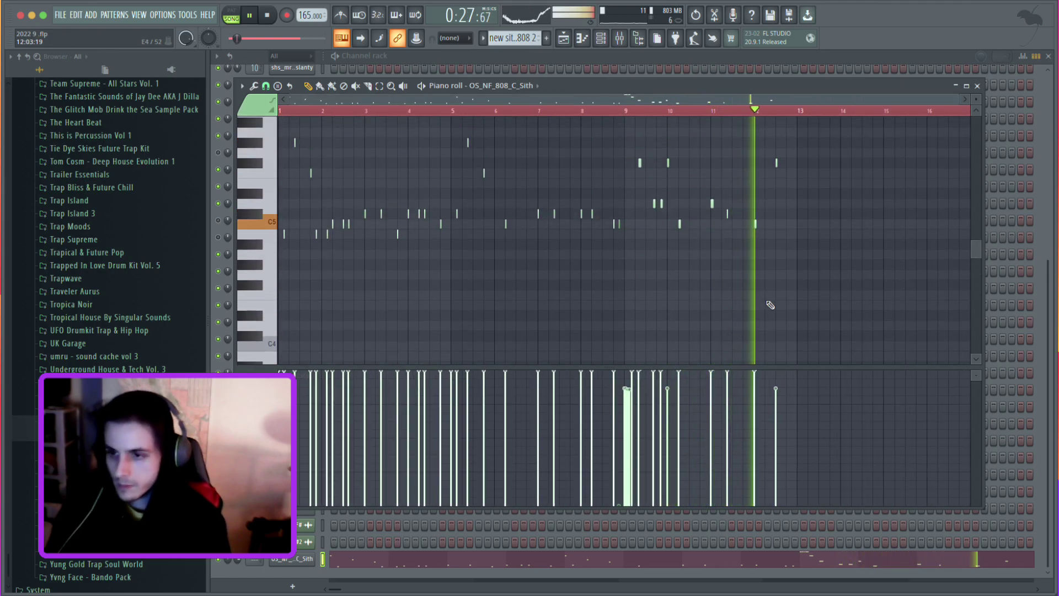
{"action": "scroll", "coordinate": [799, 289], "scroll_direction": "up", "scroll_amount": 3}
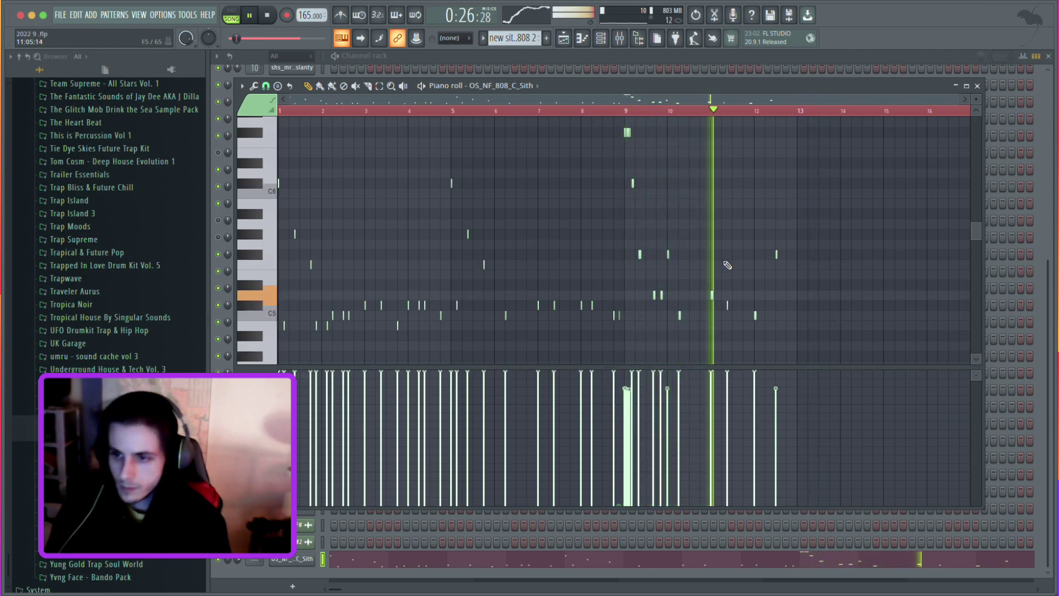
{"action": "left_click_drag", "start_coordinate": [713, 294], "coordinate": [712, 253]}
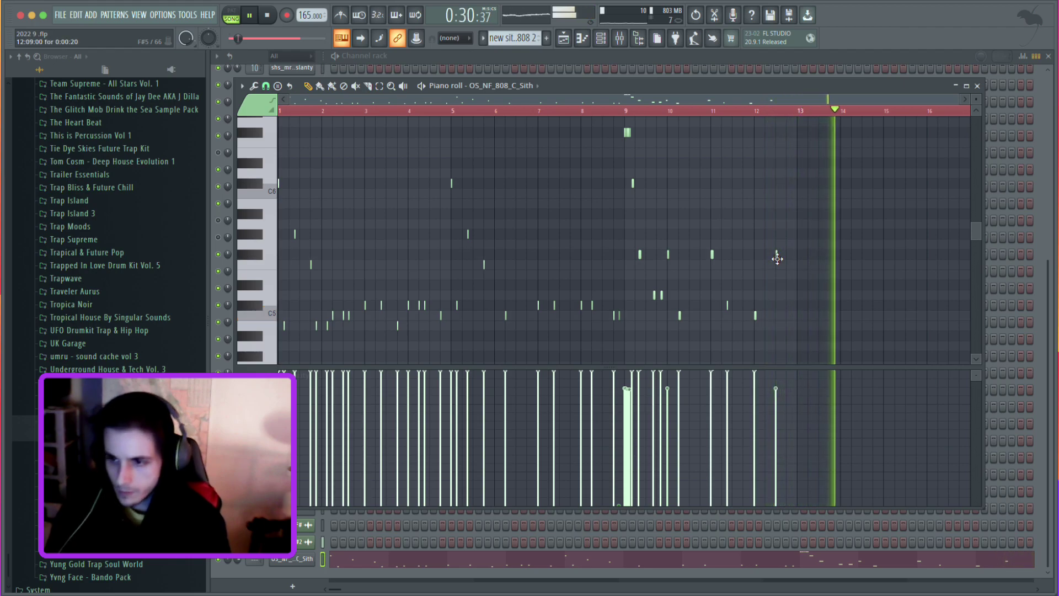
Lengthen the F#5 note in bar 12, add a C5 slide note of equal length beneath it, and play back the melody.
{"action": "left_click_drag", "start_coordinate": [778, 257], "coordinate": [784, 255]}
{"action": "left_click", "coordinate": [781, 315]}
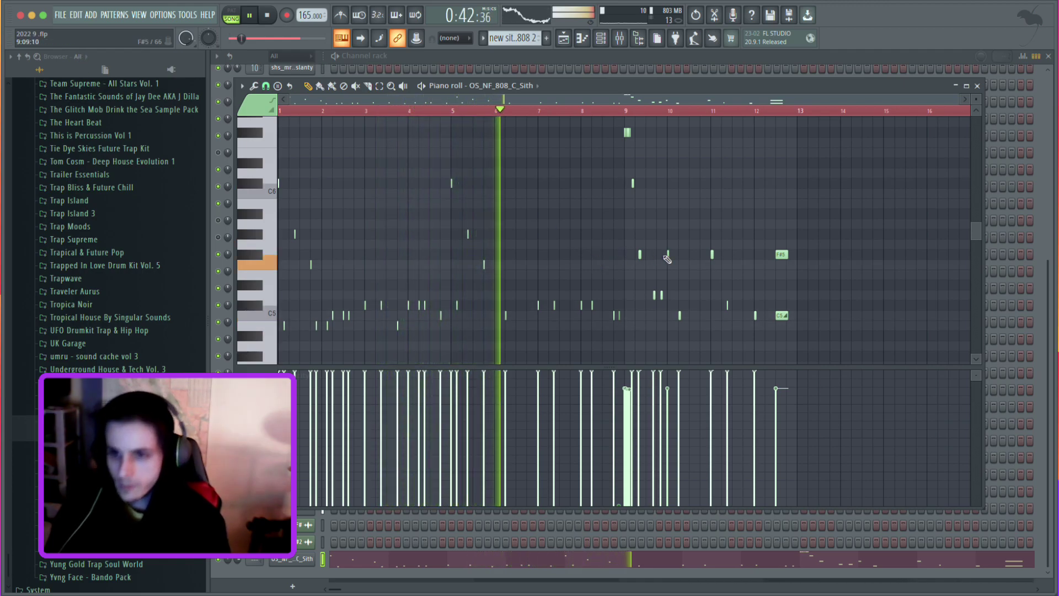
{"action": "scroll", "coordinate": [480, 273], "scroll_direction": "up", "scroll_amount": 1}
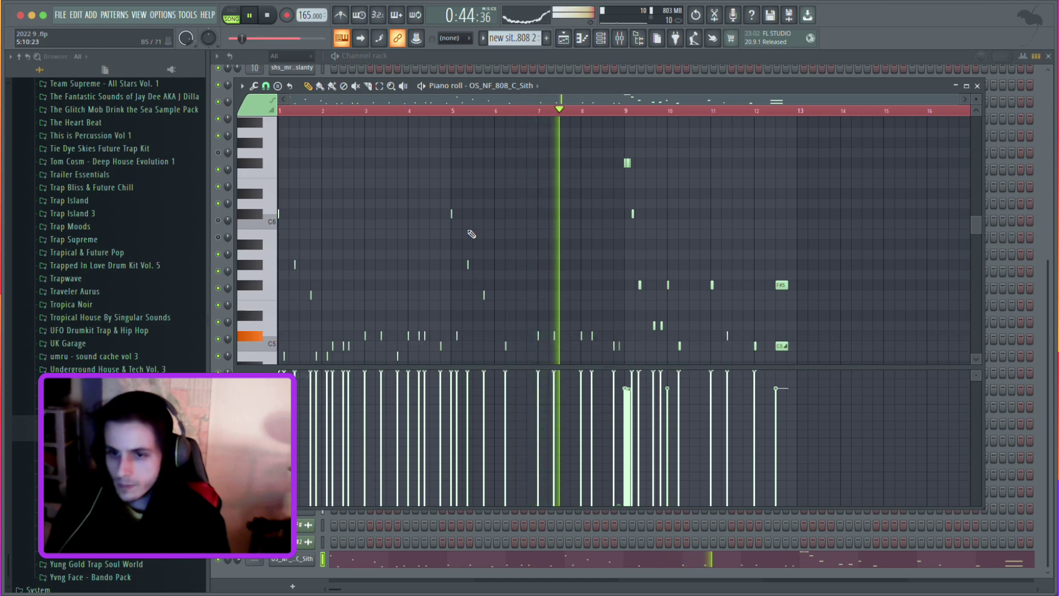
{"action": "scroll", "coordinate": [755, 281], "scroll_direction": "down", "scroll_amount": 1}
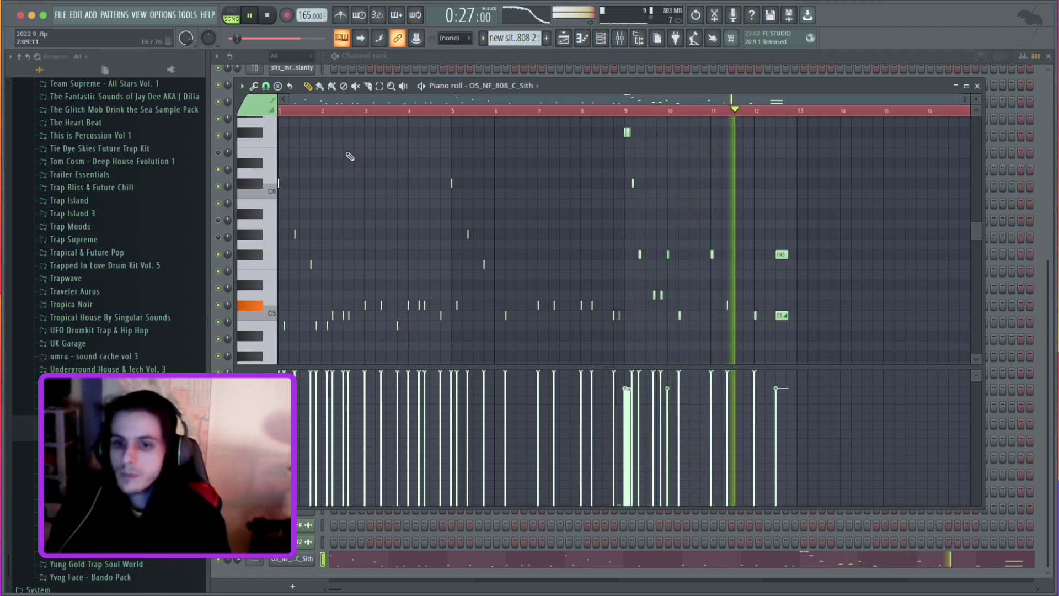
Copy the opening phrase of bars 1 and 2 to start at bar 13 at its original pitch and play it back.
{"action": "left_click_drag", "start_coordinate": [373, 150], "coordinate": [279, 352]}
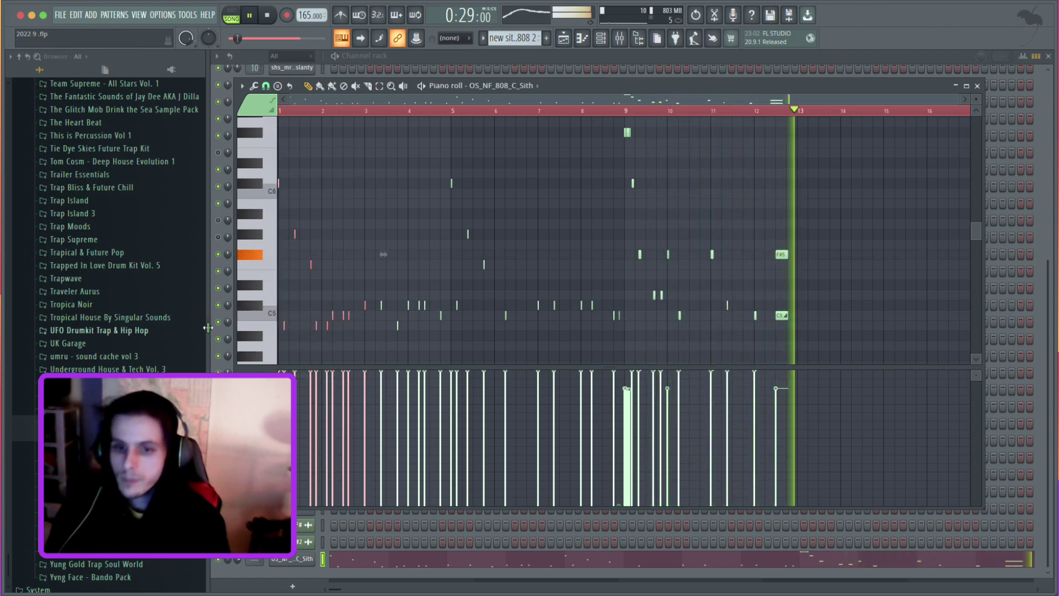
{"action": "key", "text": "shift+Right"}
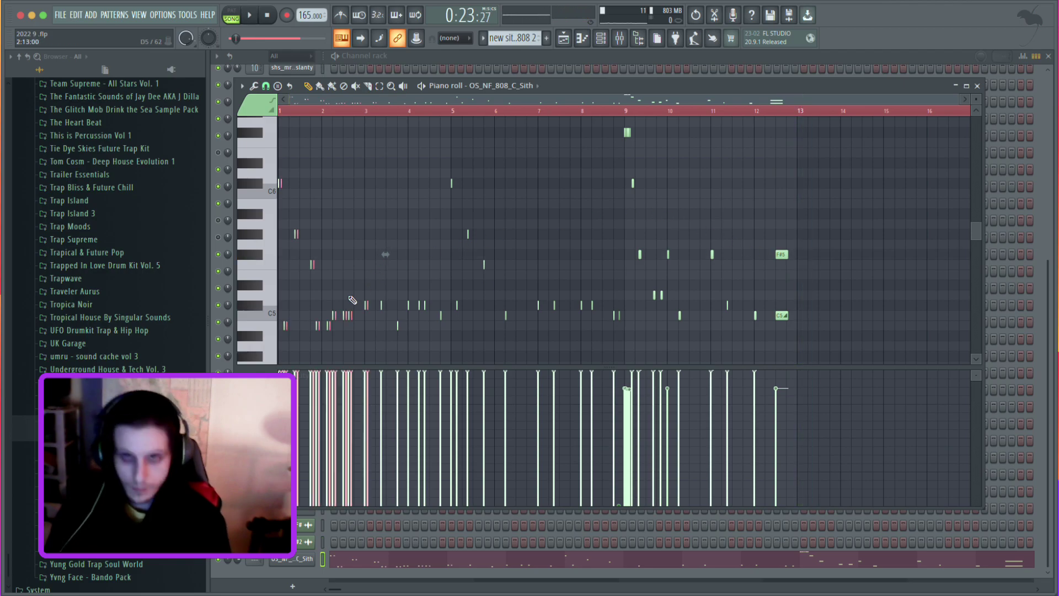
{"action": "left_click_drag", "start_coordinate": [286, 325], "coordinate": [804, 314]}
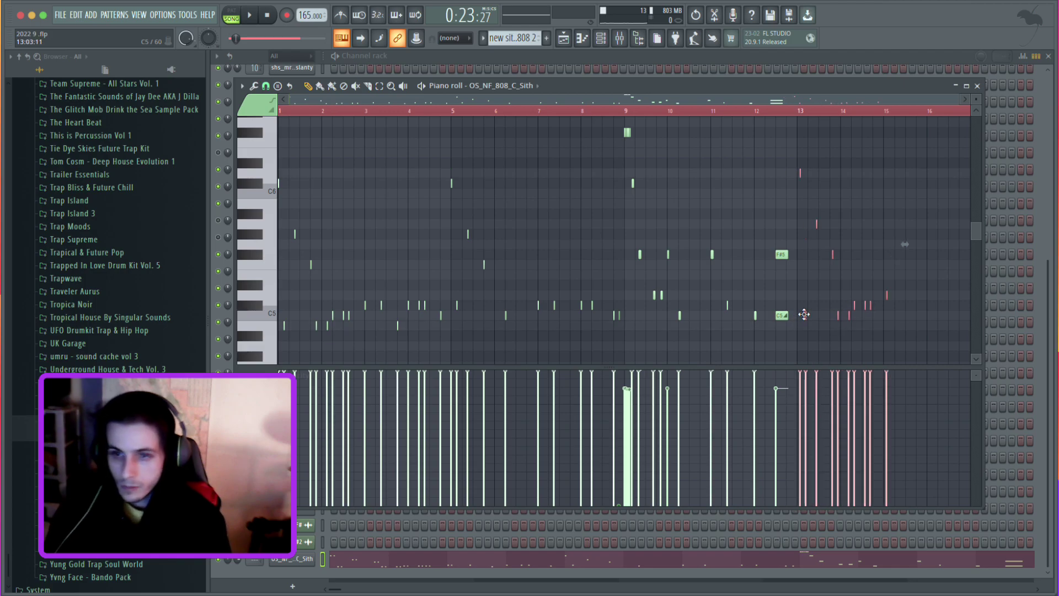
{"action": "scroll", "coordinate": [816, 308], "scroll_direction": "up", "scroll_amount": 5}
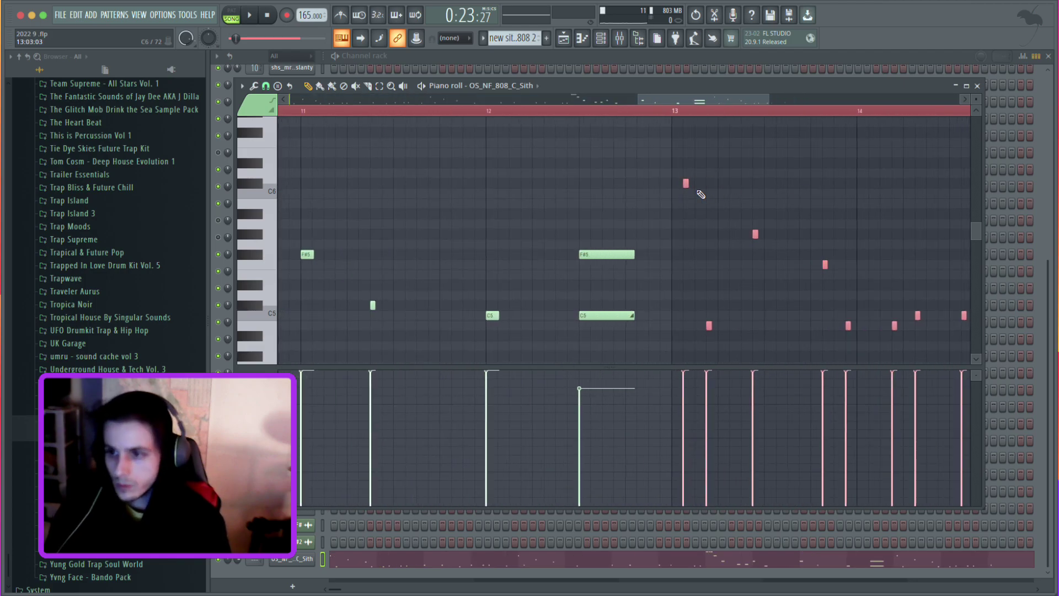
{"action": "key", "text": "space"}
{"action": "scroll", "coordinate": [717, 232], "scroll_direction": "down", "scroll_amount": 5}
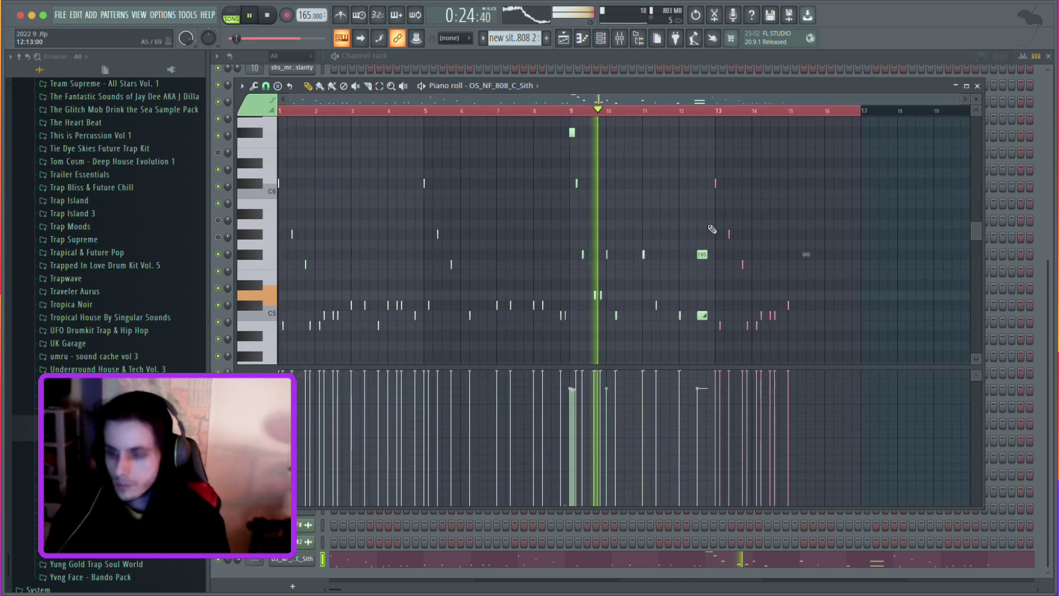
Copy the phrase's last five notes from bar 14 to bar 16, delete the final copied note at bar 17, and start playback.
{"action": "left_click", "coordinate": [853, 265], "text": "super"}
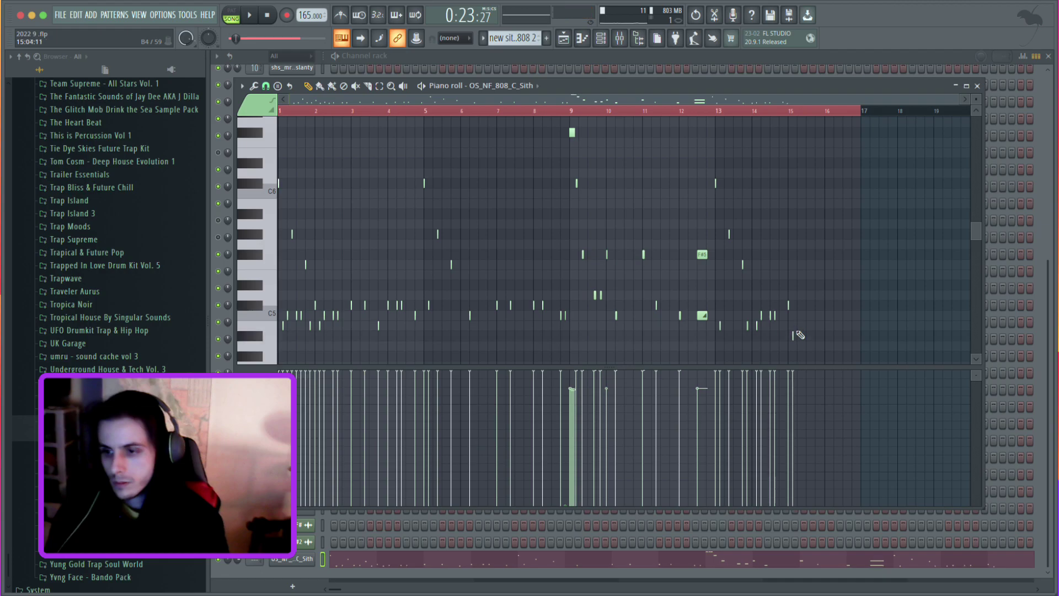
{"action": "left_click", "coordinate": [91, 29]}
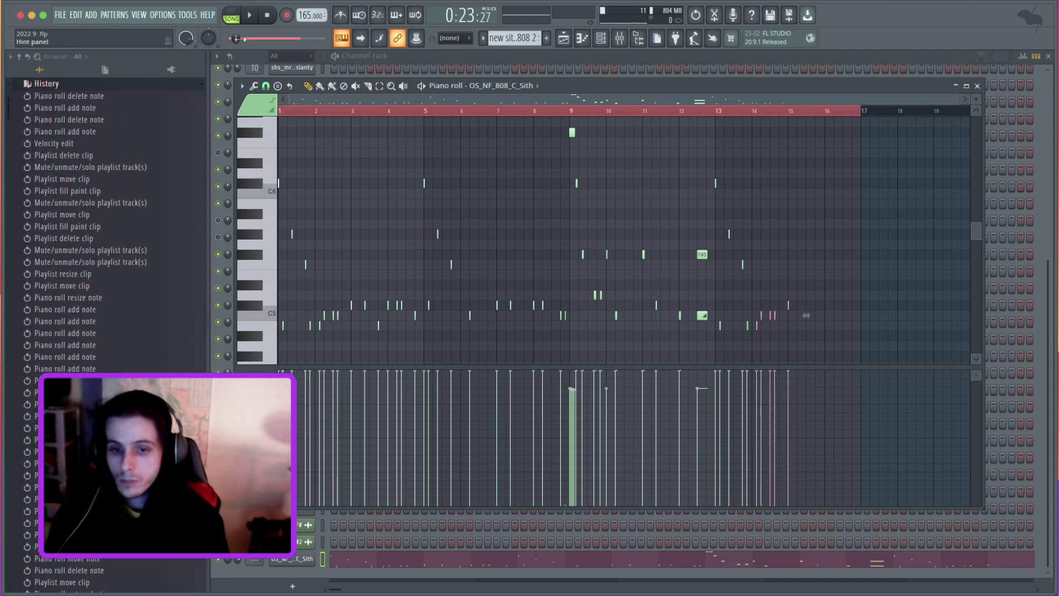
{"action": "key", "text": "super+v"}
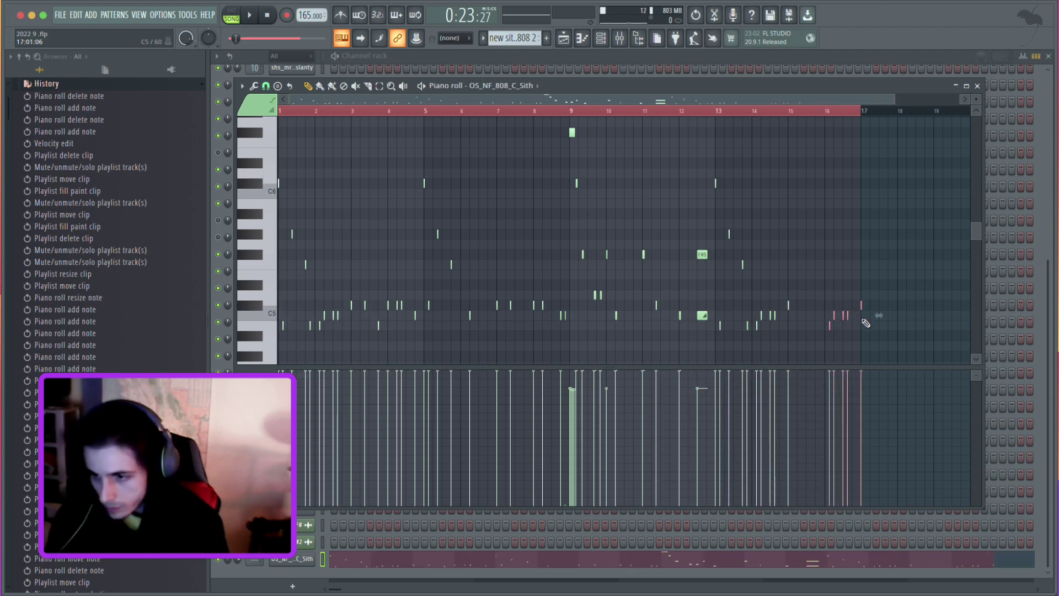
{"action": "right_click", "coordinate": [862, 307]}
{"action": "key", "text": "space"}
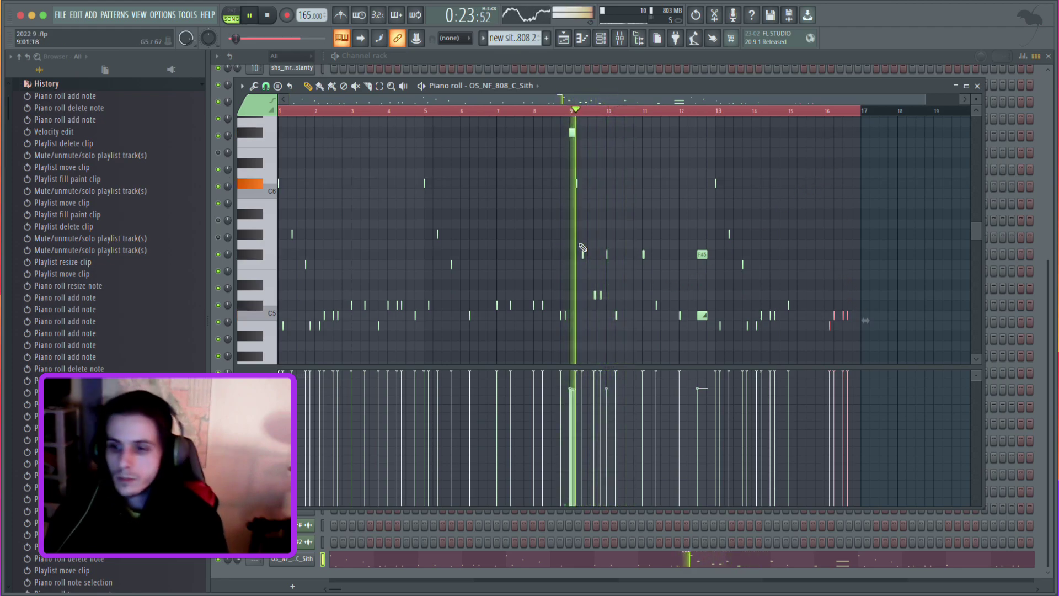
Delete the two D5 notes in bar 9 and the short F#5 note at bar 10, and audition the change.
{"action": "right_click", "coordinate": [602, 295]}
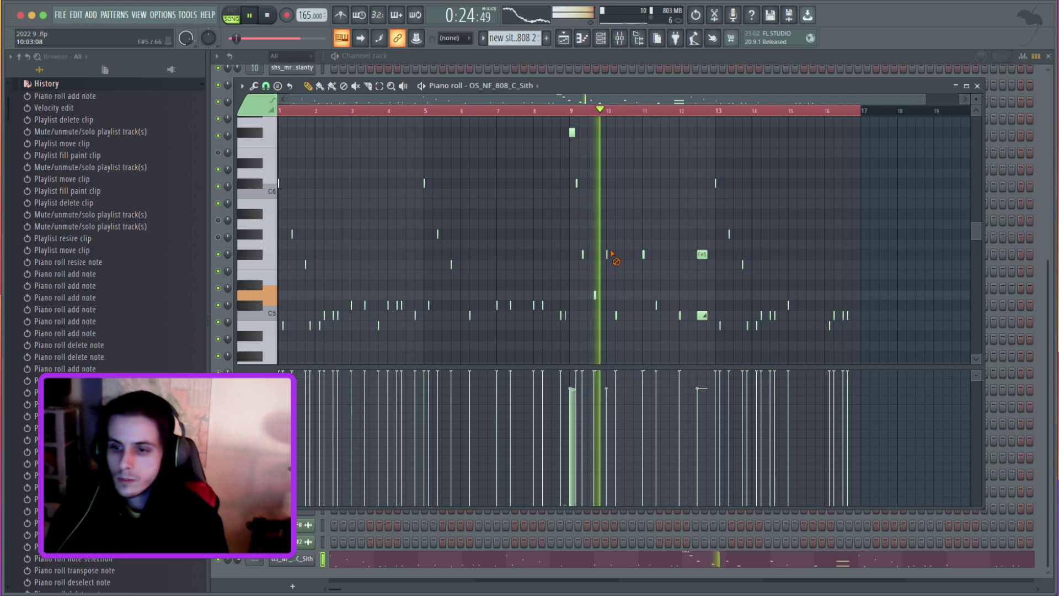
{"action": "right_click", "coordinate": [595, 295]}
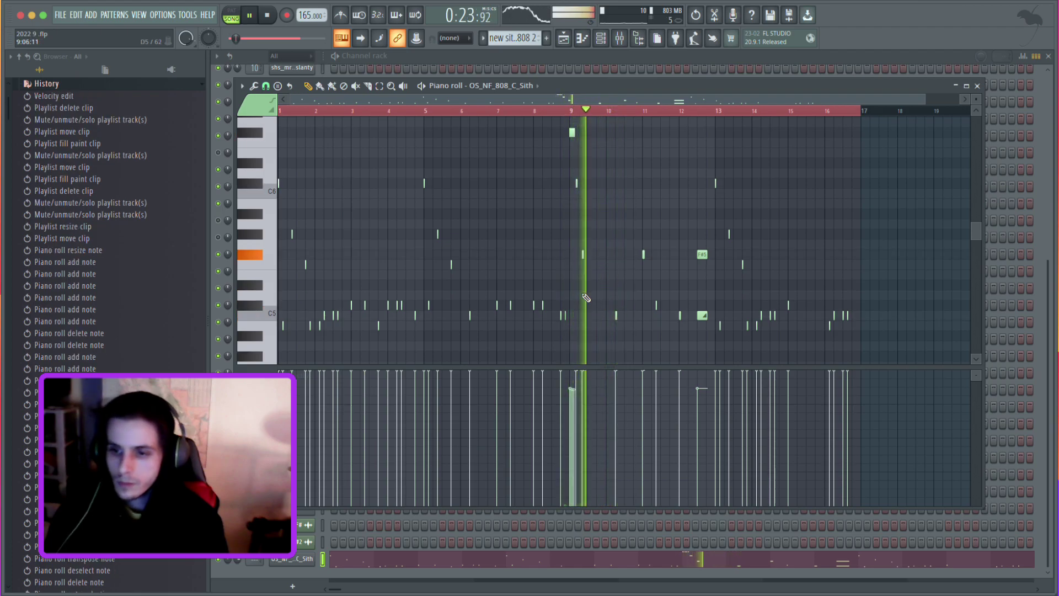
{"action": "key", "text": "space"}
{"action": "key", "text": "space"}
Add a second F#5 note shortly after the first in bar 9, try its velocity at about 81%, and audition it.
{"action": "left_click", "coordinate": [590, 255]}
{"action": "key", "text": "space"}
{"action": "key", "text": "space"}
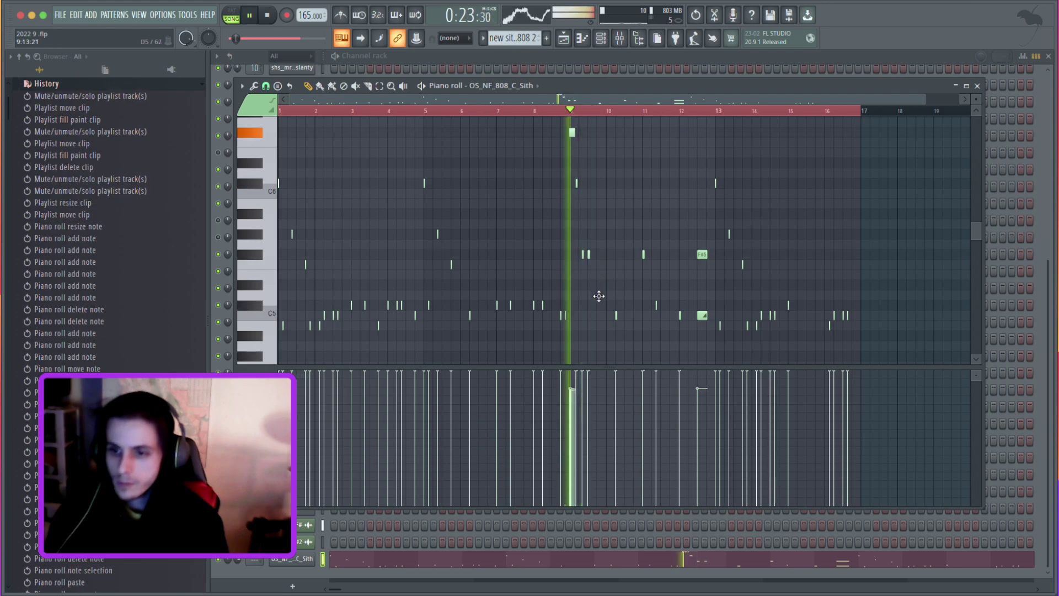
{"action": "left_click", "coordinate": [590, 254]}
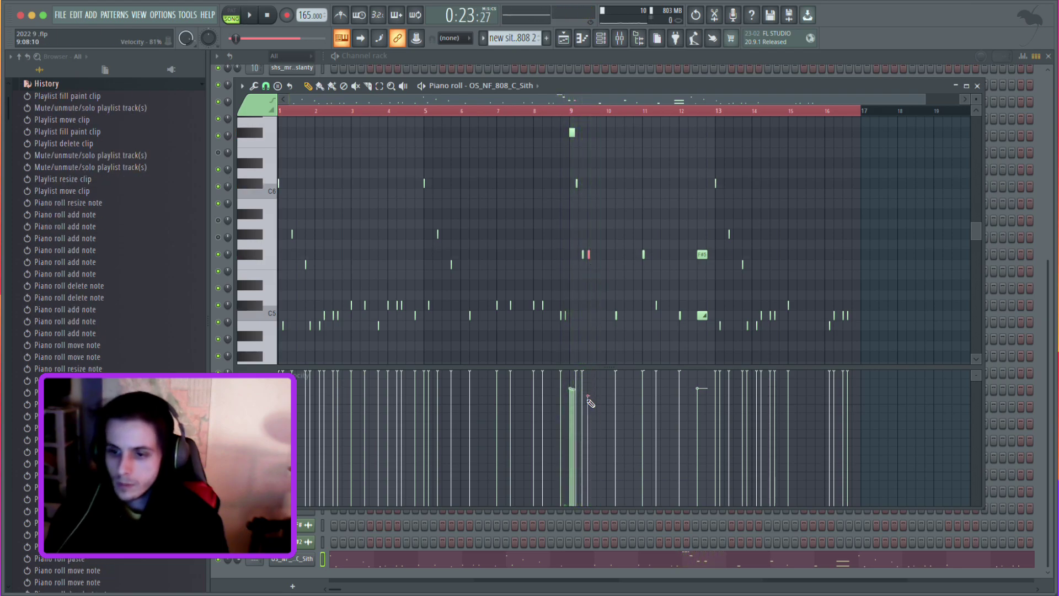
{"action": "key", "text": "space"}
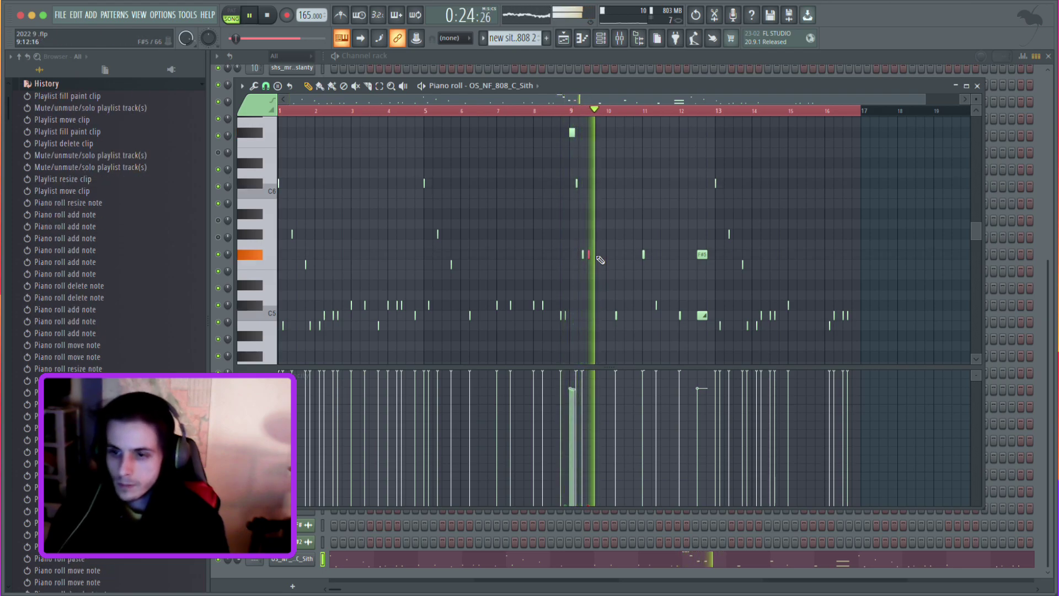
{"action": "key", "text": "Delete"}
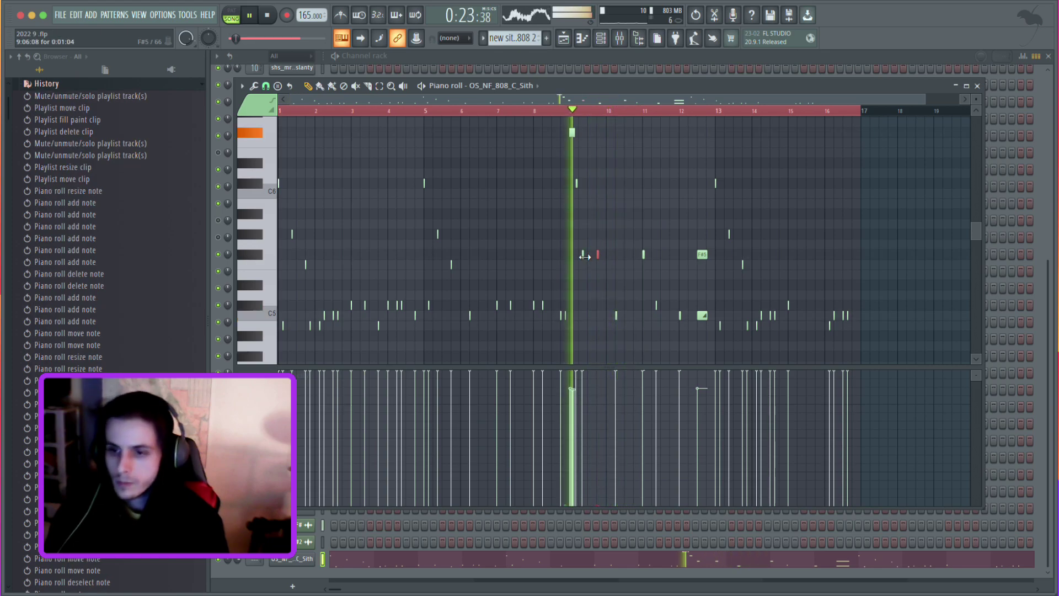
Try extra F#5 notes after the pair in bar 9, including a quiet one at the start of bar 10, and play them back.
{"action": "scroll", "coordinate": [586, 257], "scroll_direction": "up", "scroll_amount": 6}
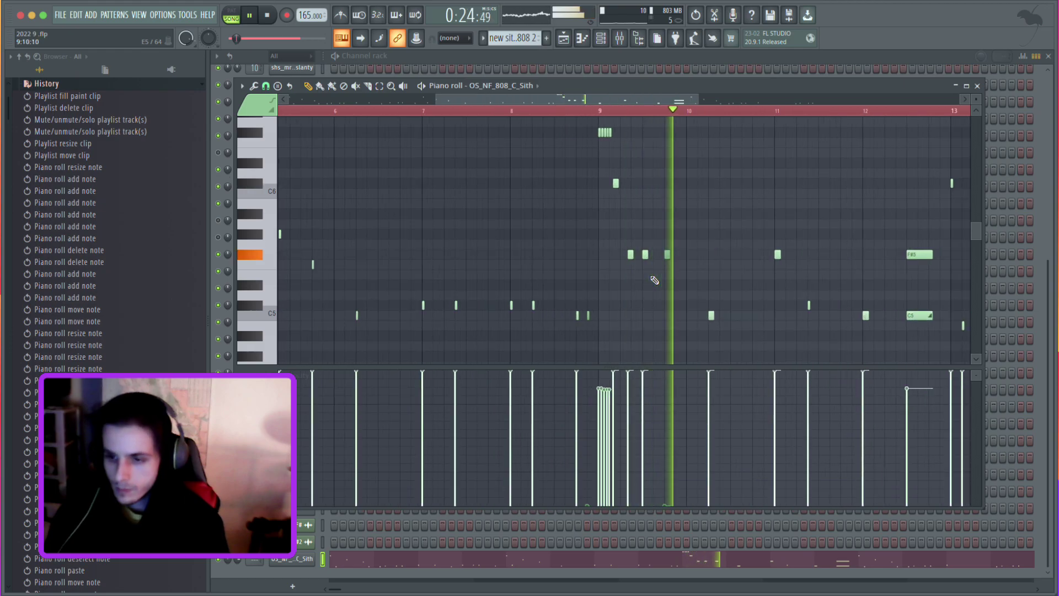
{"action": "scroll", "coordinate": [654, 279], "scroll_direction": "down", "scroll_amount": 6}
{"action": "key", "text": "space"}
{"action": "left_click_drag", "start_coordinate": [582, 256], "coordinate": [592, 257]}
{"action": "key", "text": "space"}
{"action": "key", "text": "space"}
{"action": "left_click", "coordinate": [583, 256]}
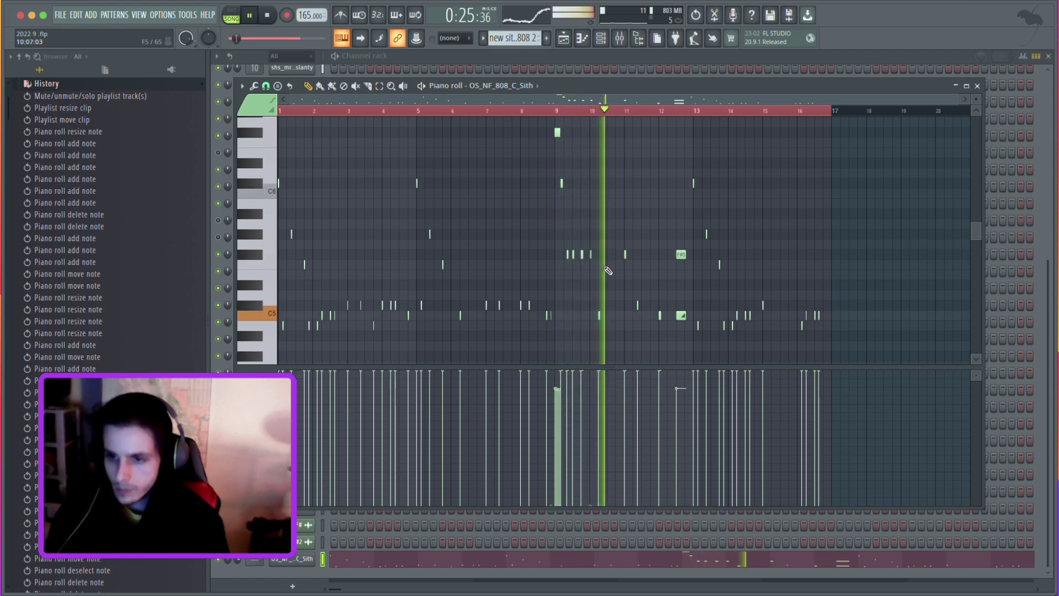
{"action": "scroll", "coordinate": [592, 260], "scroll_direction": "up", "scroll_amount": 4, "text": "ctrl"}
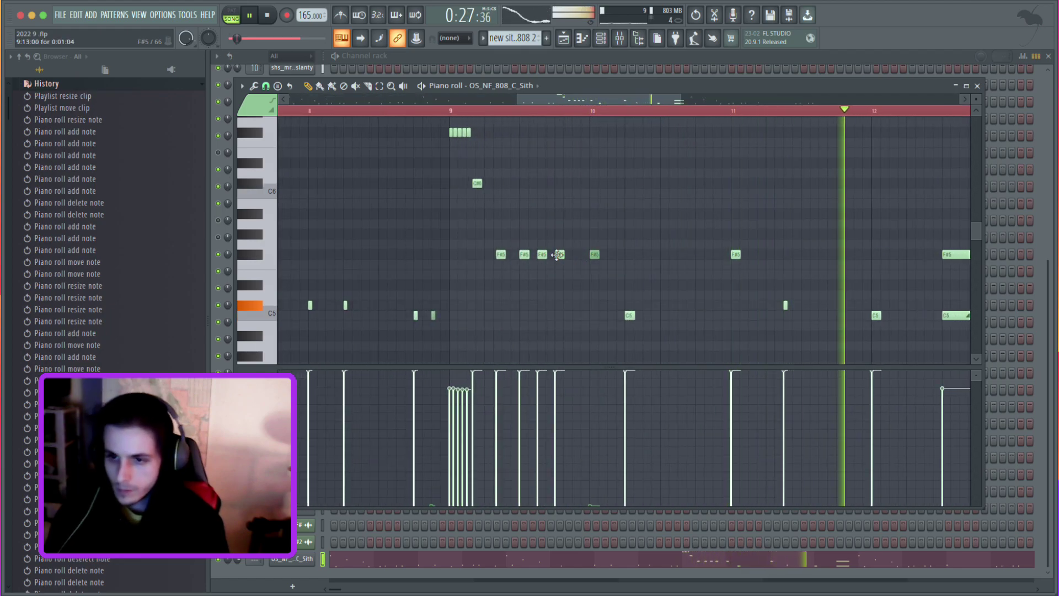
{"action": "scroll", "coordinate": [604, 276], "scroll_direction": "down", "scroll_amount": 4, "text": "ctrl"}
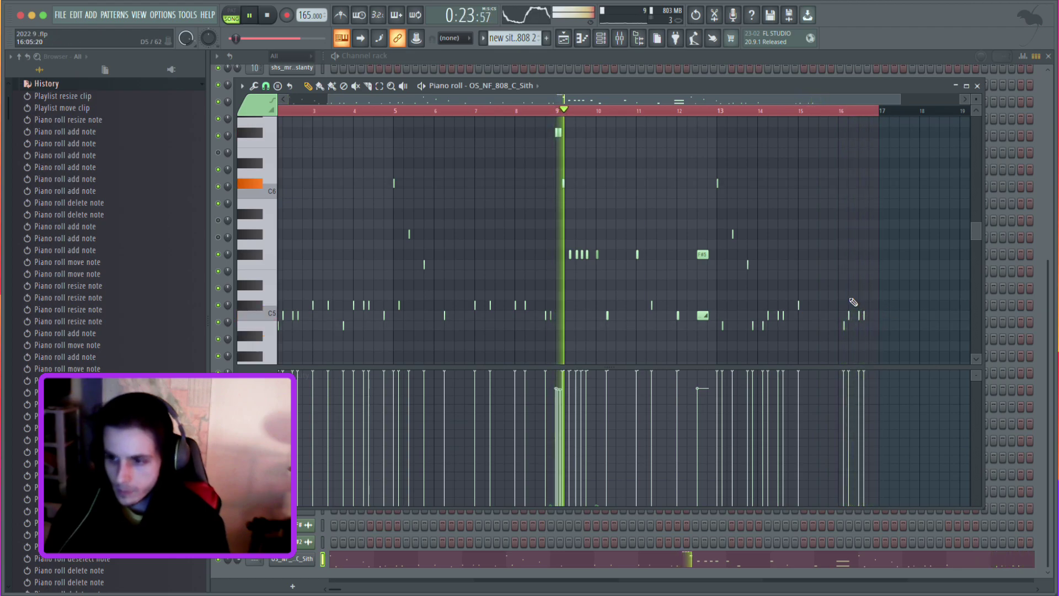
Delete the three extra F#5 notes that follow the pair in bar 9.
{"action": "right_click", "coordinate": [587, 255]}
{"action": "right_click", "coordinate": [583, 255]}
{"action": "right_click", "coordinate": [600, 254]}
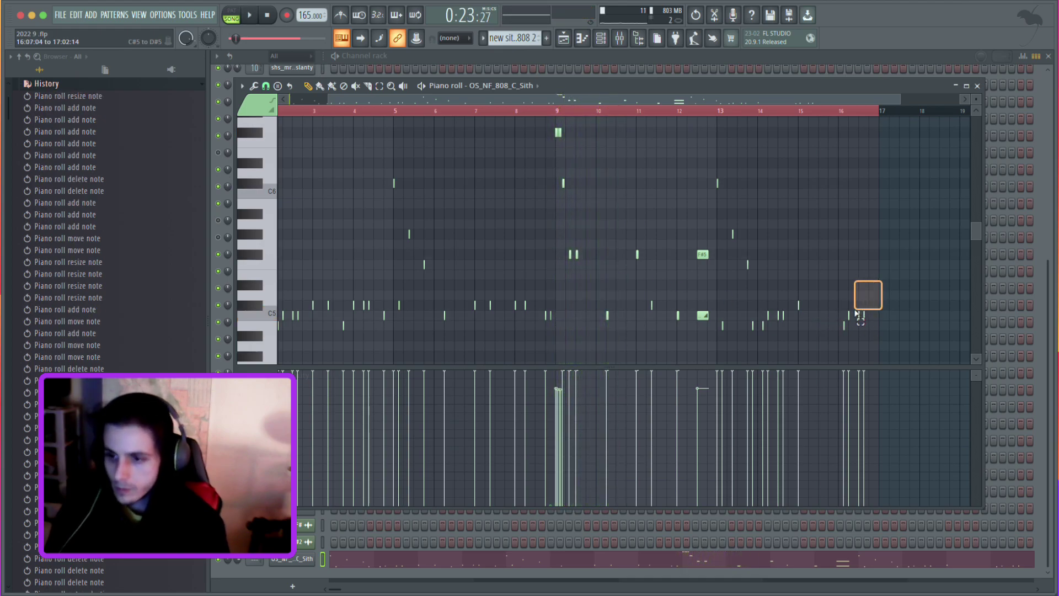
Delete all the notes in bars 10 to 12 of the sith 808 melody.
{"action": "left_click_drag", "start_coordinate": [756, 347], "coordinate": [751, 349]}
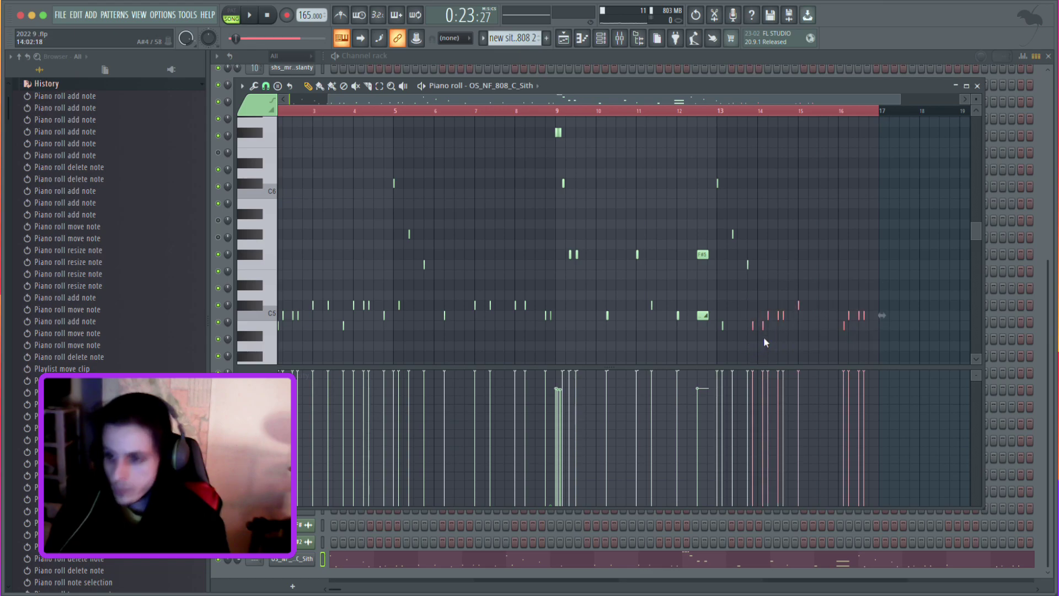
{"action": "left_click_drag", "start_coordinate": [893, 282], "coordinate": [758, 341]}
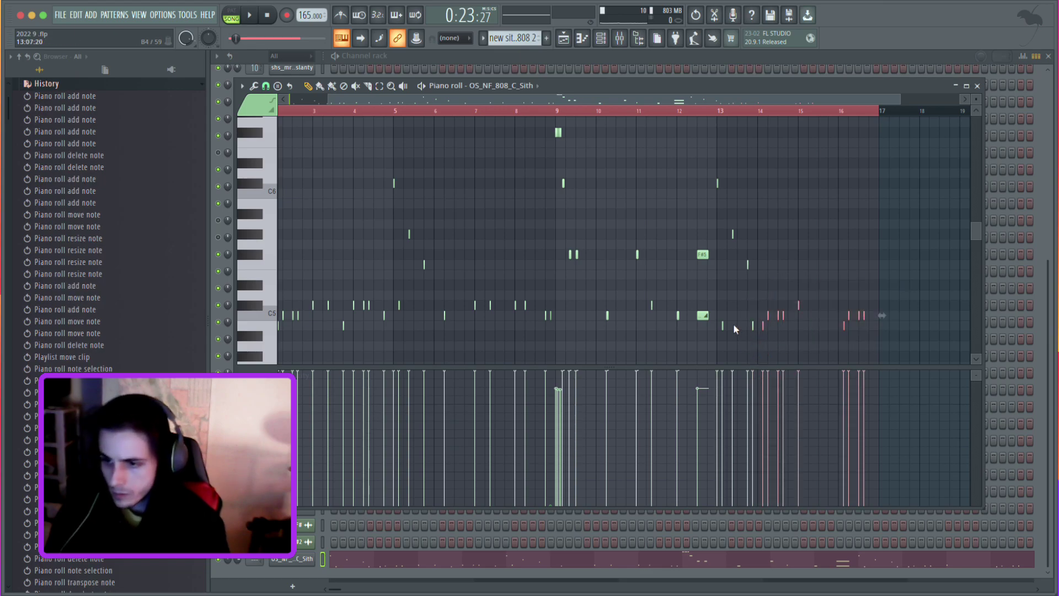
{"action": "scroll", "coordinate": [641, 279], "scroll_direction": "down", "scroll_amount": 3}
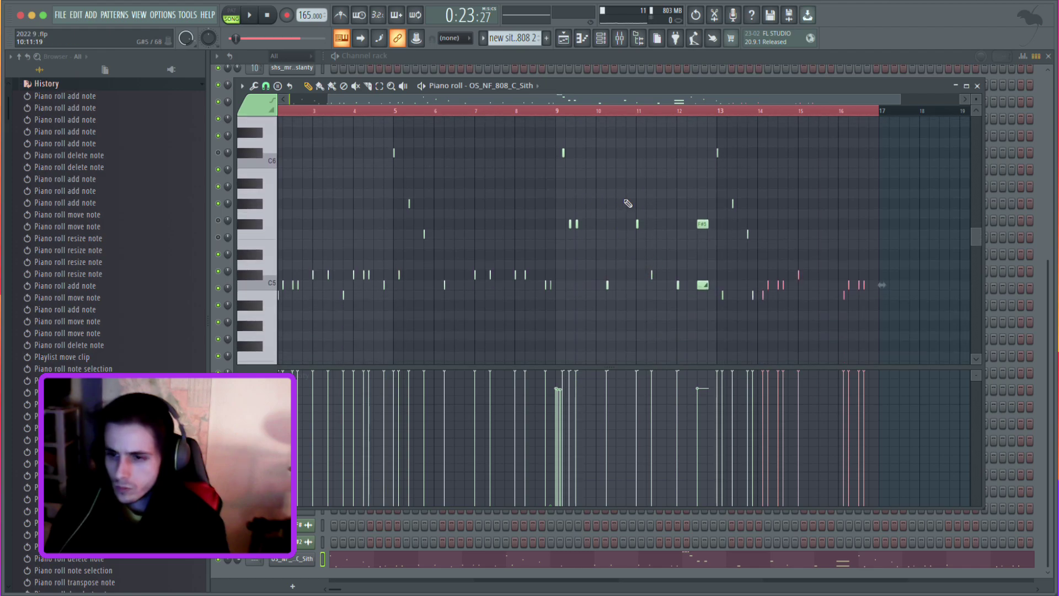
{"action": "left_click_drag", "start_coordinate": [597, 220], "coordinate": [711, 297]}
{"action": "key", "text": "Delete"}
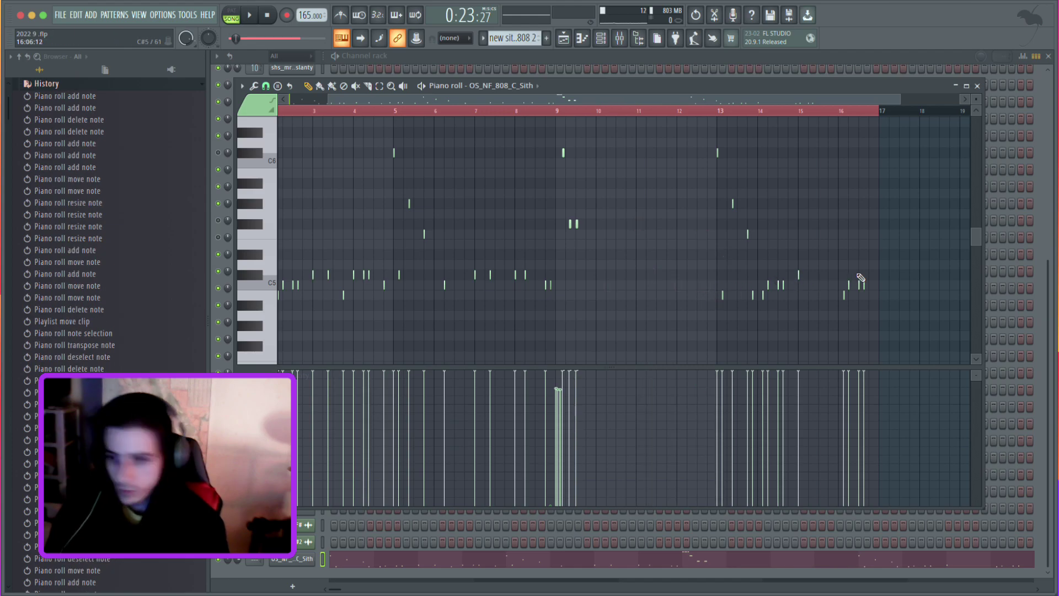
Copy the low B4, C5 and C#5 notes from bars 13 to 16 into bars 9 to 12.
{"action": "left_click_drag", "start_coordinate": [890, 250], "coordinate": [712, 327]}
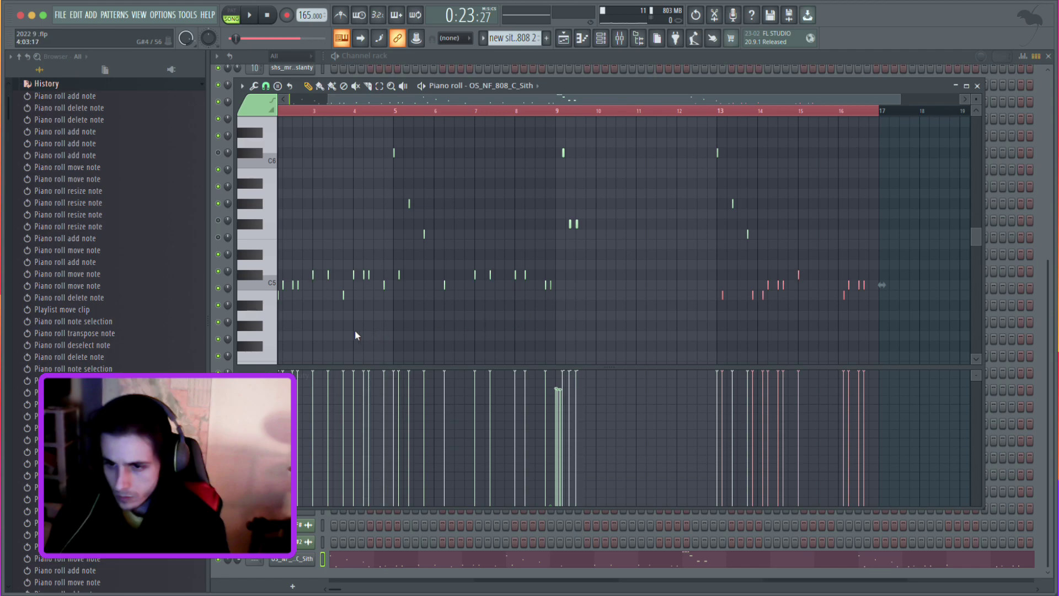
{"action": "key", "text": "ctrl+v"}
{"action": "left_click_drag", "start_coordinate": [280, 298], "coordinate": [570, 298]}
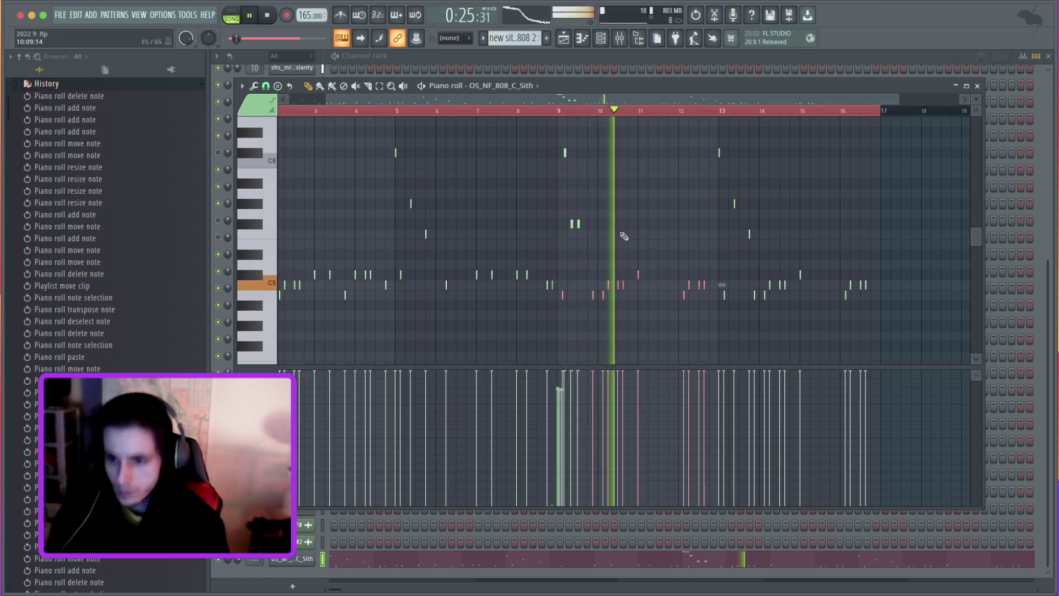
Delete the copied B4 in bar 9, the B4 and C5 opening bar 10 and the C#5 at bar 11, auditioning the result.
{"action": "right_click", "coordinate": [608, 308]}
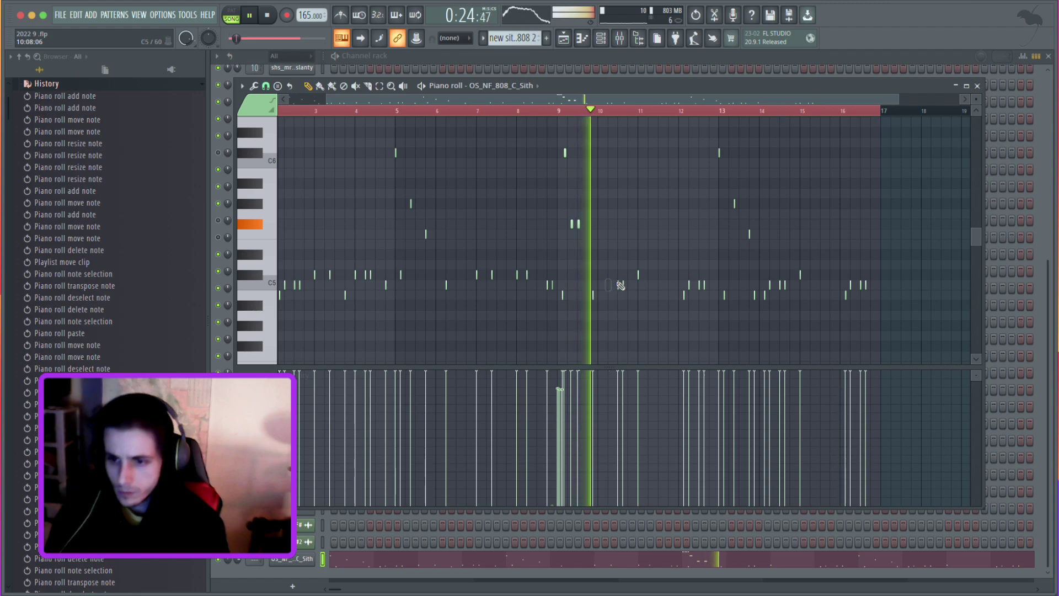
{"action": "key", "text": "space"}
{"action": "right_click", "coordinate": [639, 275]}
{"action": "key", "text": "space"}
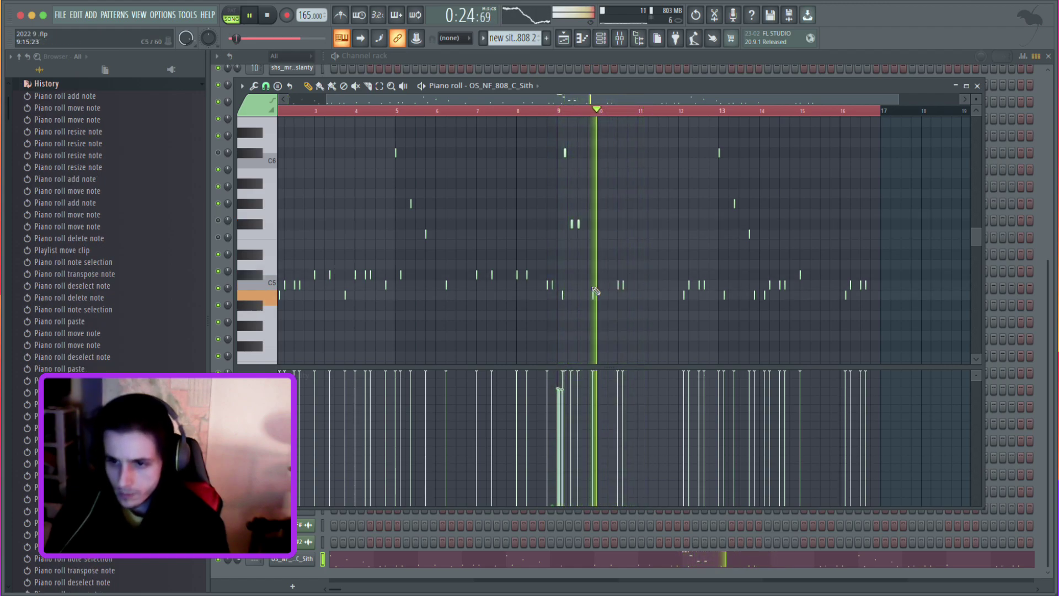
{"action": "right_click", "coordinate": [569, 301]}
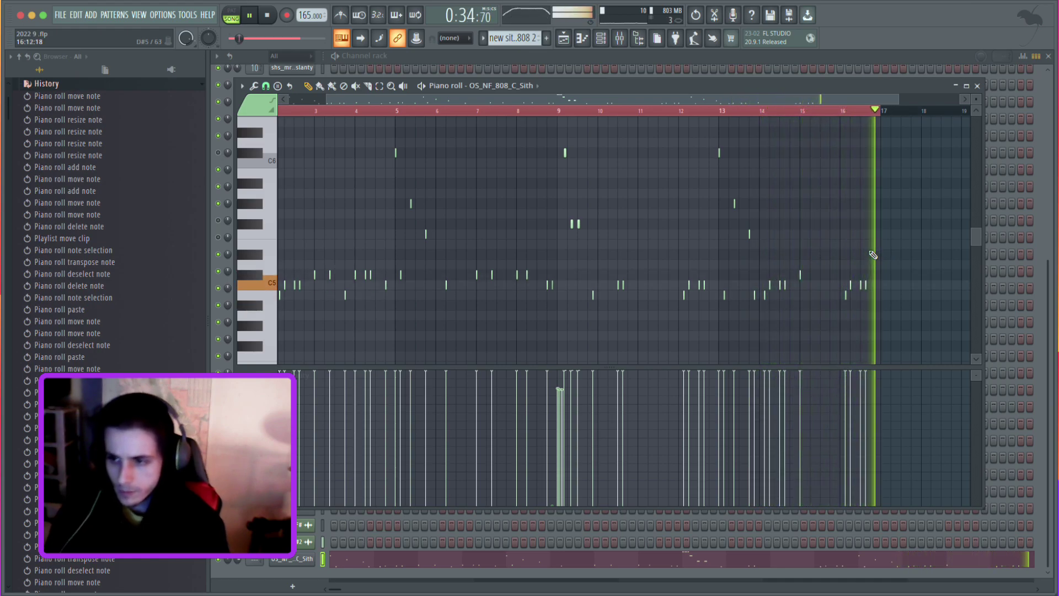
Try transposing the F#6 roll at the start of bar 9 down an octave during playback.
{"action": "scroll", "coordinate": [685, 221], "scroll_direction": "down", "scroll_amount": 1}
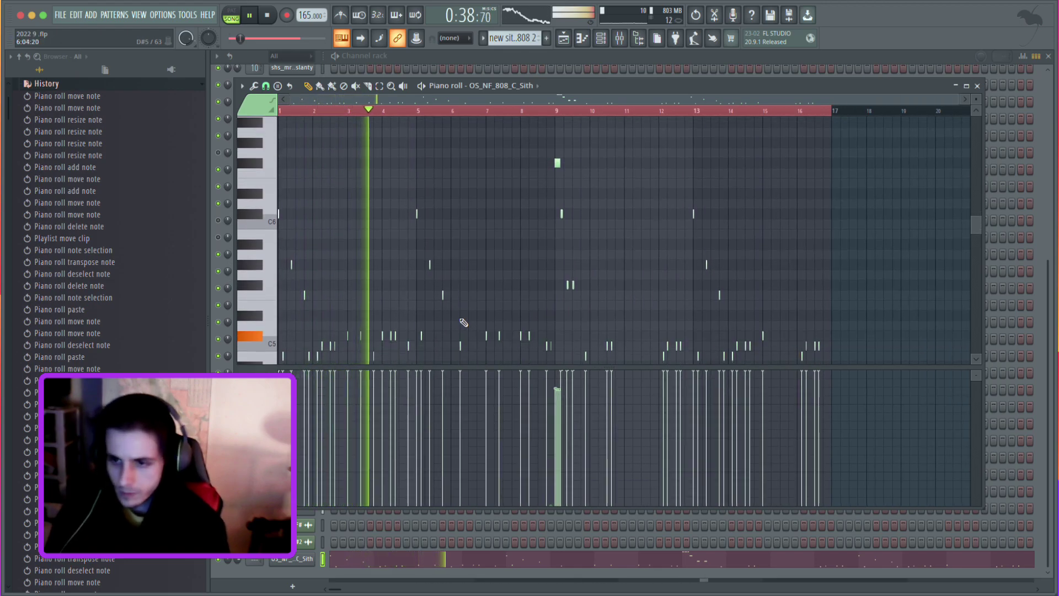
{"action": "scroll", "coordinate": [463, 320], "scroll_direction": "up", "scroll_amount": 1}
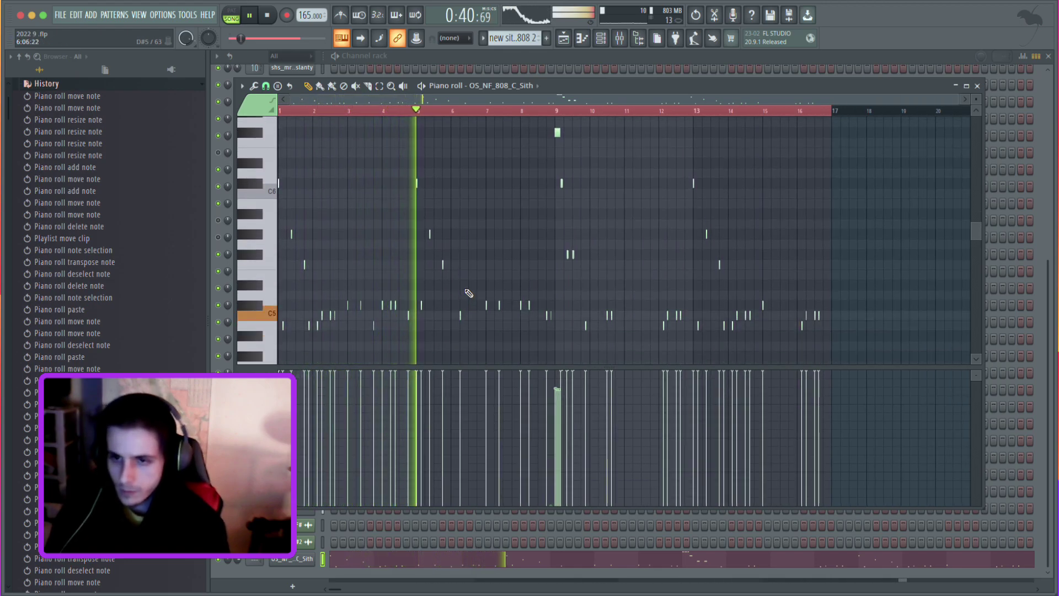
{"action": "scroll", "coordinate": [568, 254], "scroll_direction": "up", "scroll_amount": 1}
{"action": "left_click_drag", "start_coordinate": [575, 164], "coordinate": [516, 181]}
{"action": "key", "text": "ctrl+Down"}
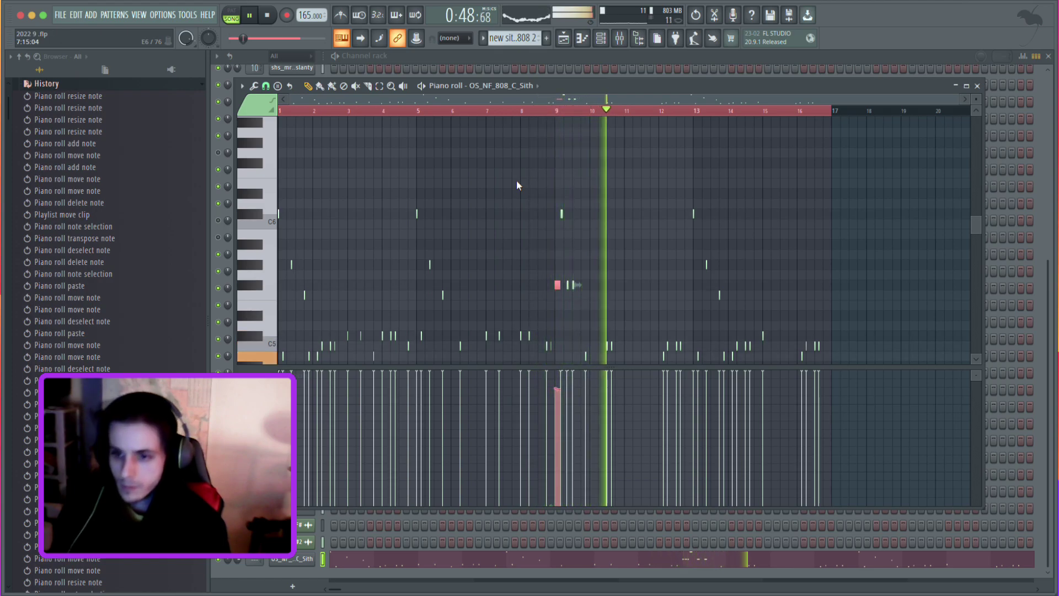
{"action": "key", "text": "ctrl+Up"}
{"action": "left_click", "coordinate": [540, 184]}
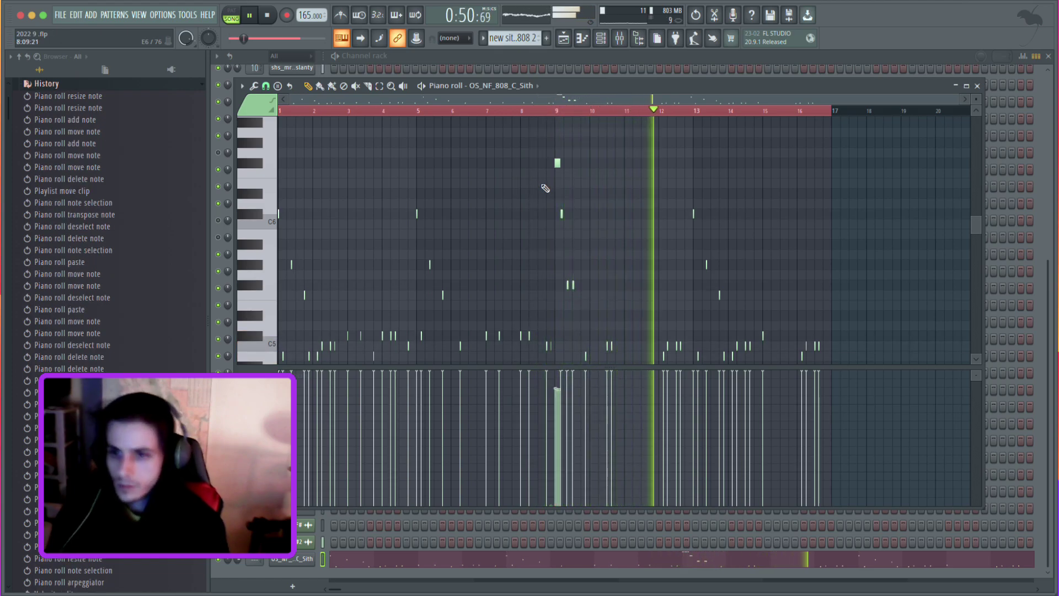
Thin the F#6 roll at the start of bar 9 to three evenly spaced short notes, the last at 9:03:00.
{"action": "scroll", "coordinate": [540, 183], "scroll_direction": "up", "scroll_amount": 5}
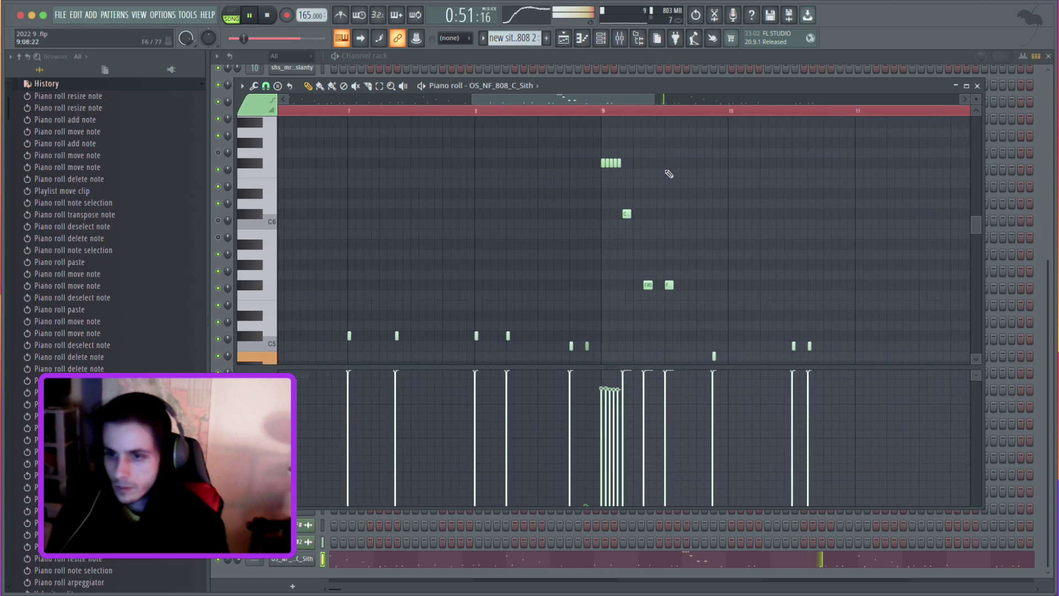
{"action": "right_click", "coordinate": [616, 164]}
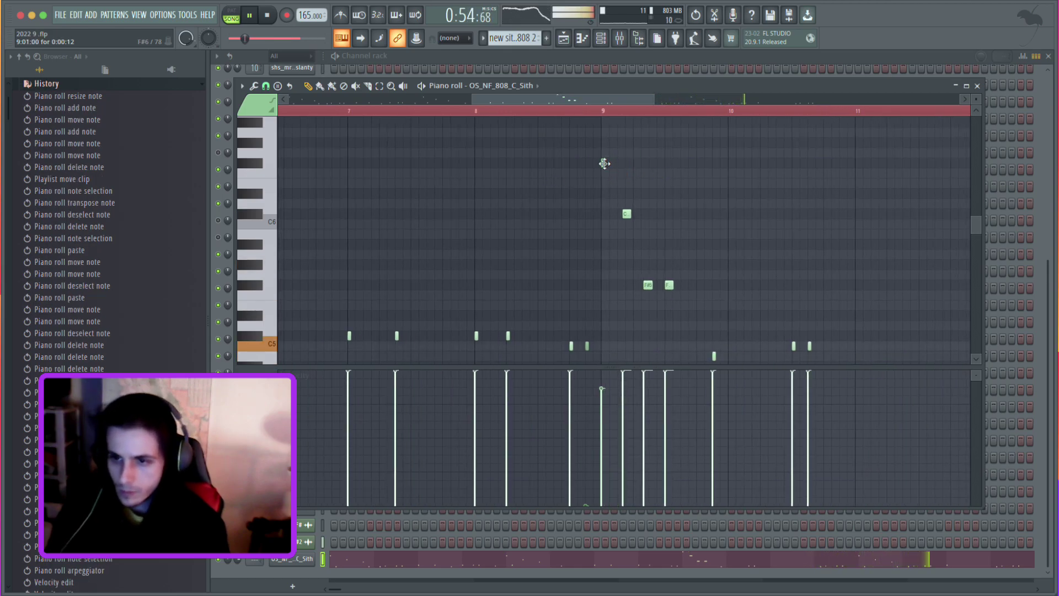
{"action": "left_click", "coordinate": [610, 163]}
{"action": "left_click", "coordinate": [618, 164]}
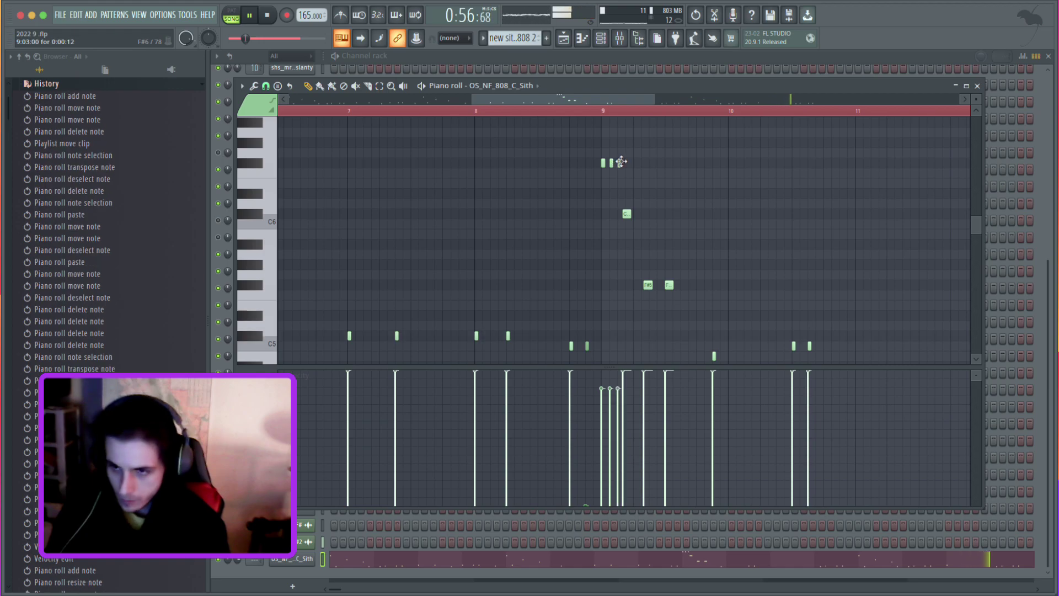
{"action": "scroll", "coordinate": [607, 206], "scroll_direction": "down", "scroll_amount": 5}
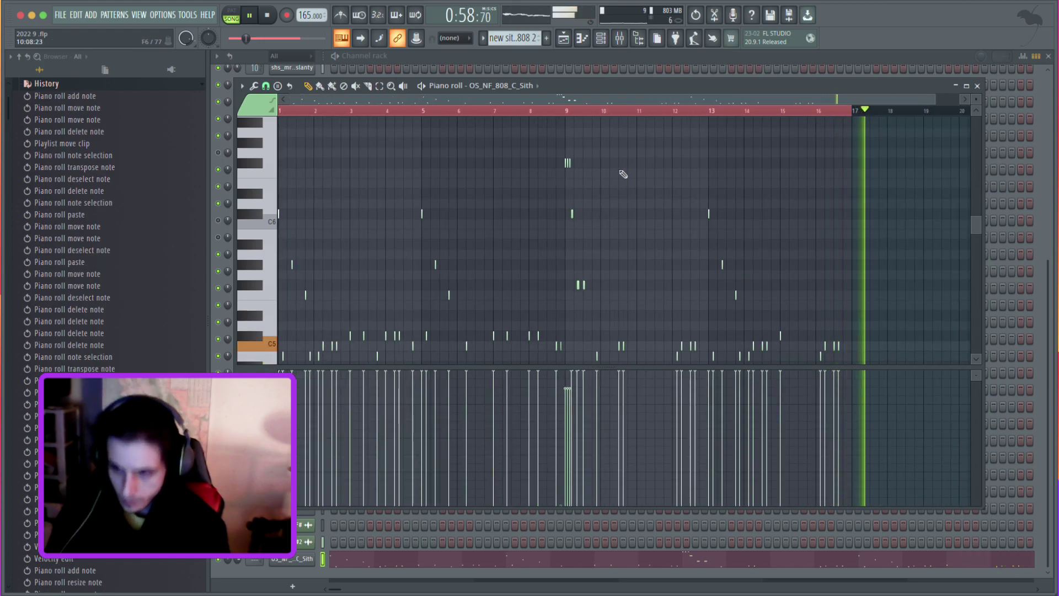
Unmute Track 10 in the playlist and delete its new 808 clips at bars 17 and 25.
{"action": "key", "text": "F5"}
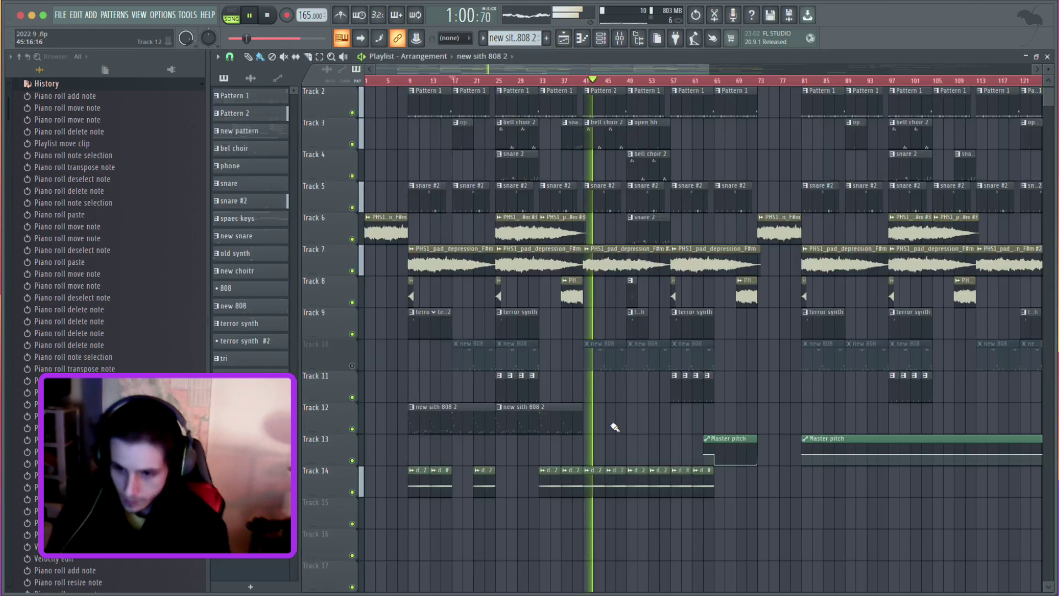
{"action": "left_click", "coordinate": [352, 366]}
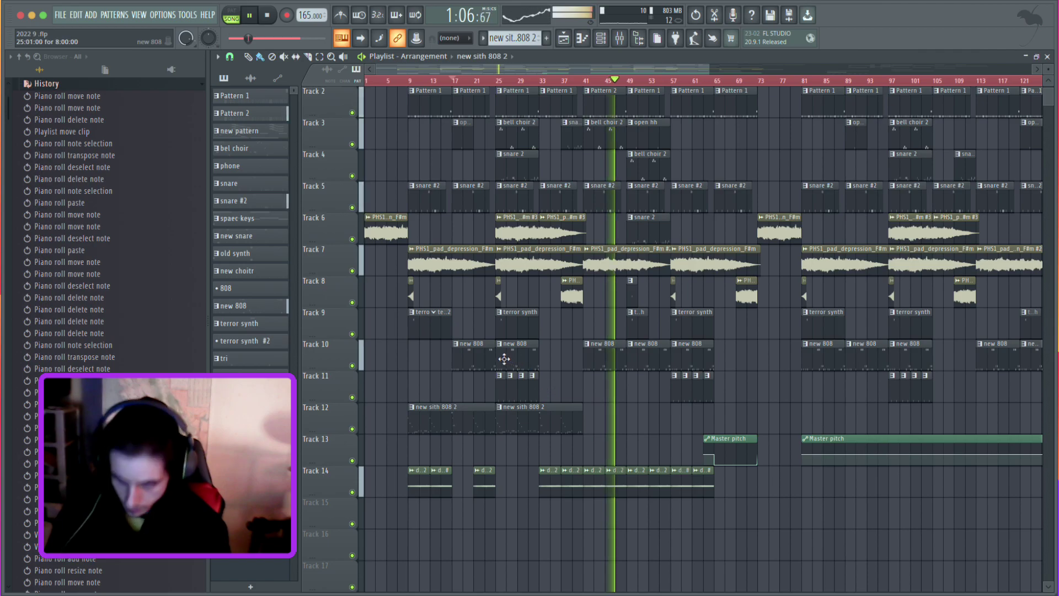
{"action": "right_click", "coordinate": [484, 355]}
{"action": "right_click", "coordinate": [513, 351]}
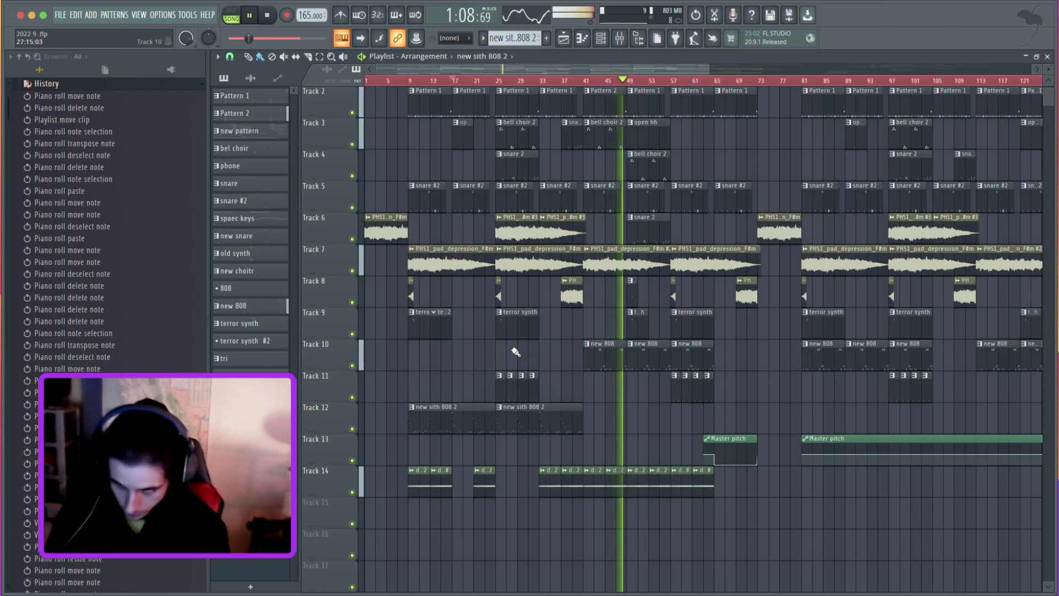
Play the song from bar 9, route the OS_NF_808_C_Sith channel to mixer Insert 25, and check its level in the mixer.
{"action": "left_click", "coordinate": [411, 80]}
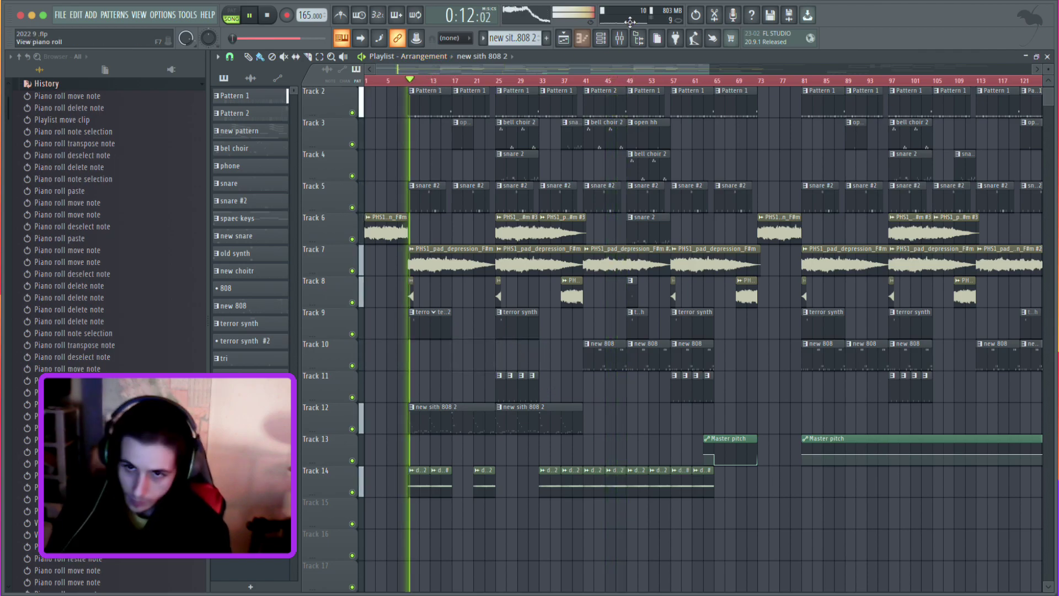
{"action": "left_click", "coordinate": [600, 38]}
{"action": "scroll", "coordinate": [258, 561], "scroll_direction": "up", "scroll_amount": 6}
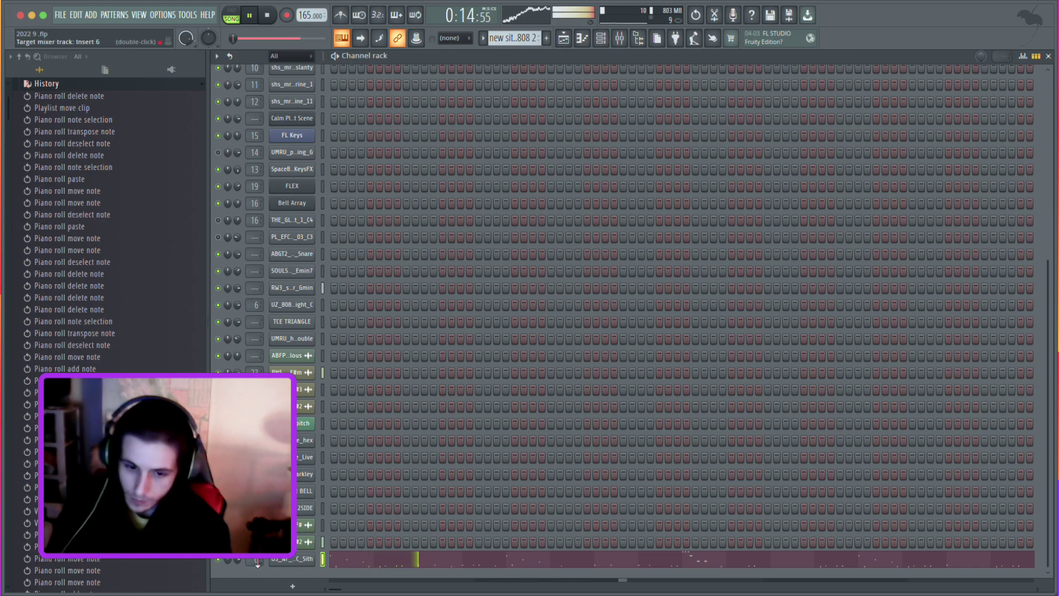
{"action": "left_click", "coordinate": [620, 38]}
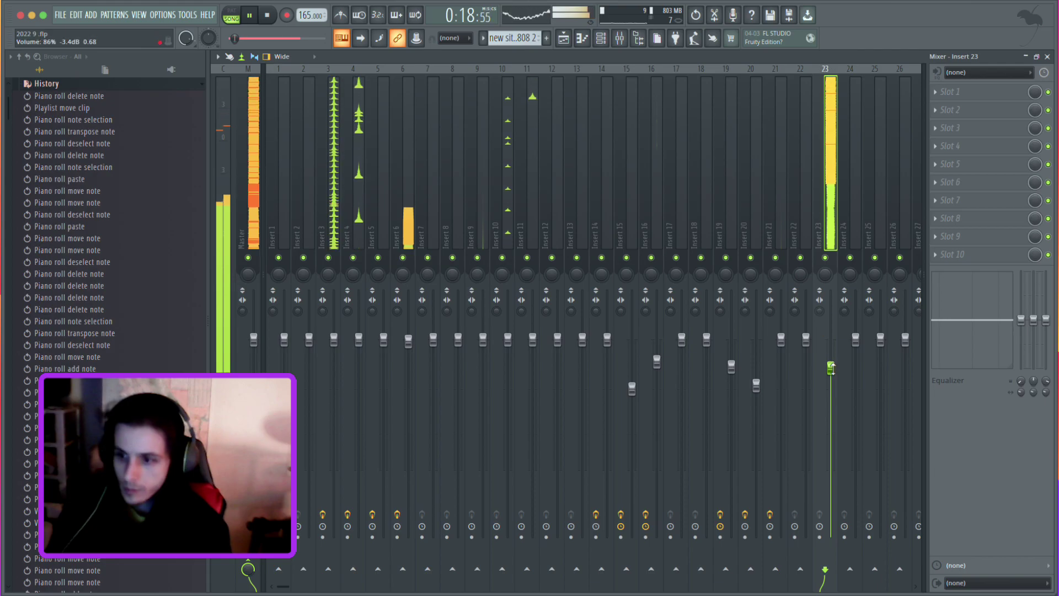
{"action": "key", "text": "F6"}
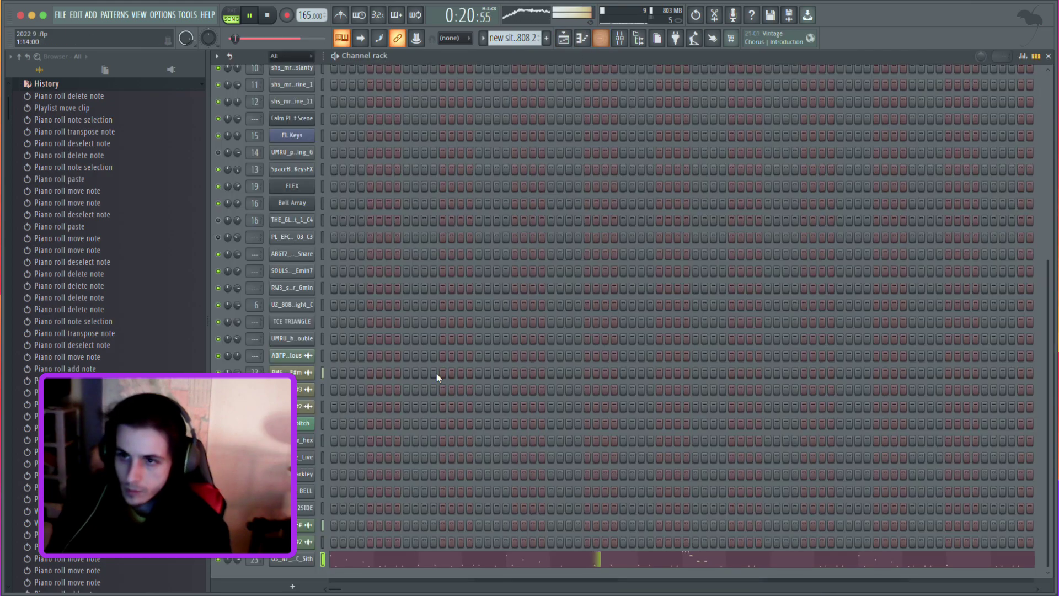
{"action": "scroll", "coordinate": [254, 560], "scroll_direction": "up", "scroll_amount": 2}
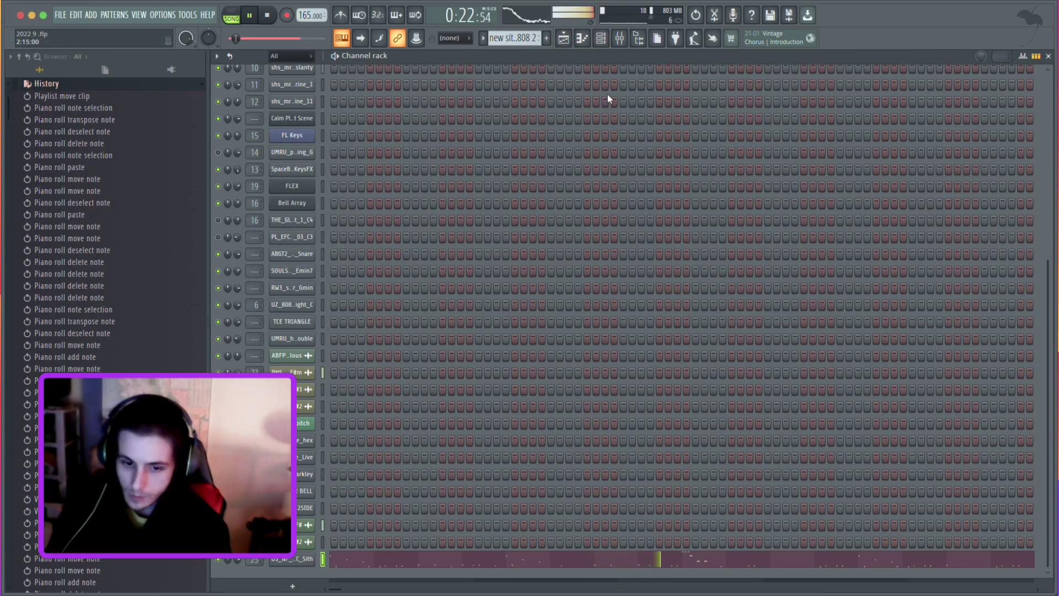
{"action": "left_click", "coordinate": [621, 38]}
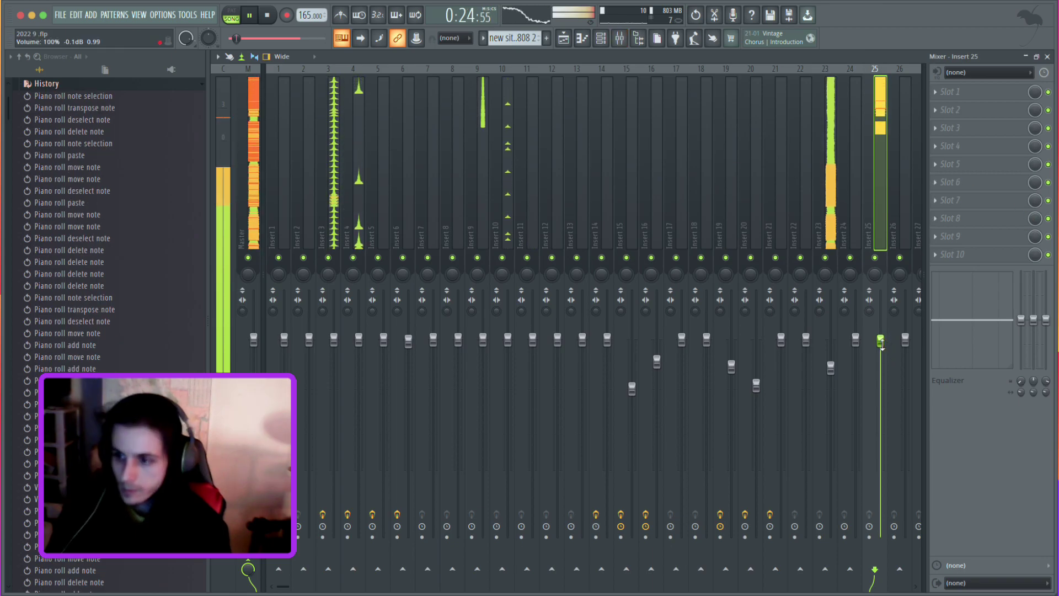
Shorten both new sith 808 2 clips on Track 12 to eight bars each and play from bar 25.
{"action": "left_click", "coordinate": [571, 37]}
{"action": "left_click_drag", "start_coordinate": [495, 418], "coordinate": [451, 428]}
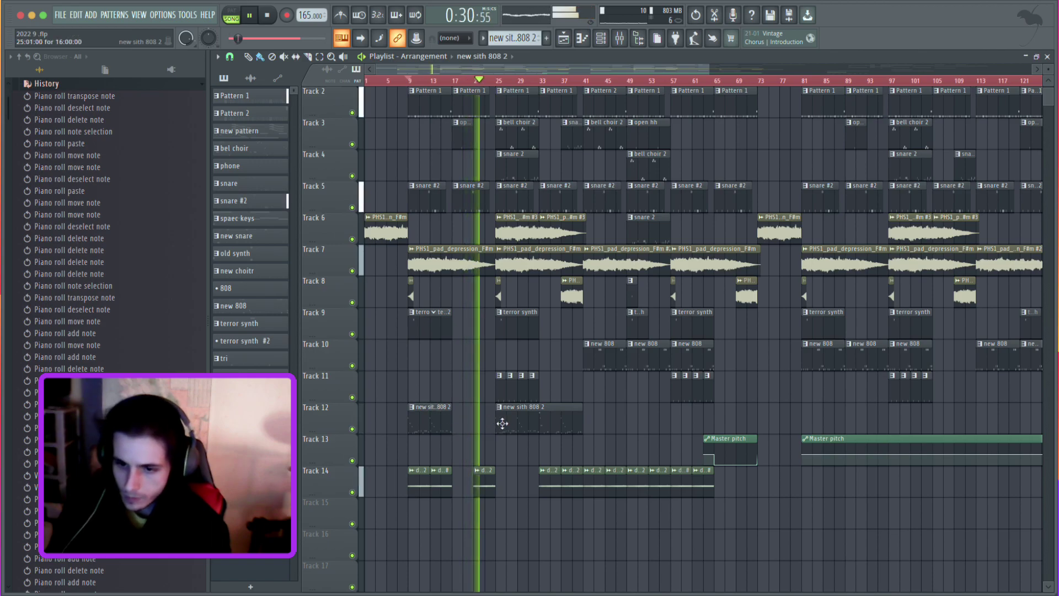
{"action": "left_click_drag", "start_coordinate": [581, 417], "coordinate": [541, 420]}
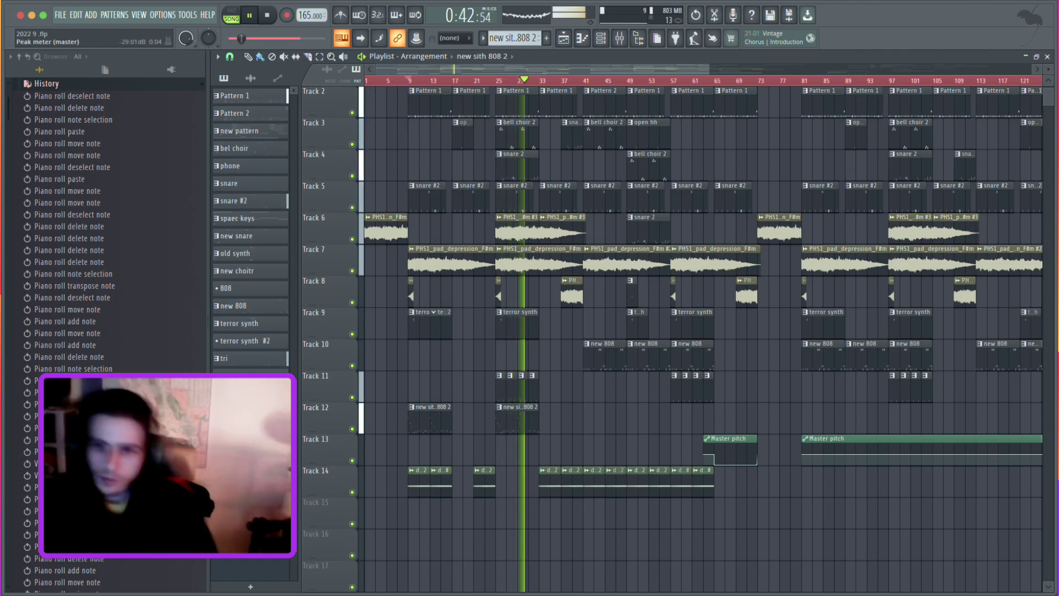
{"action": "left_click", "coordinate": [500, 83]}
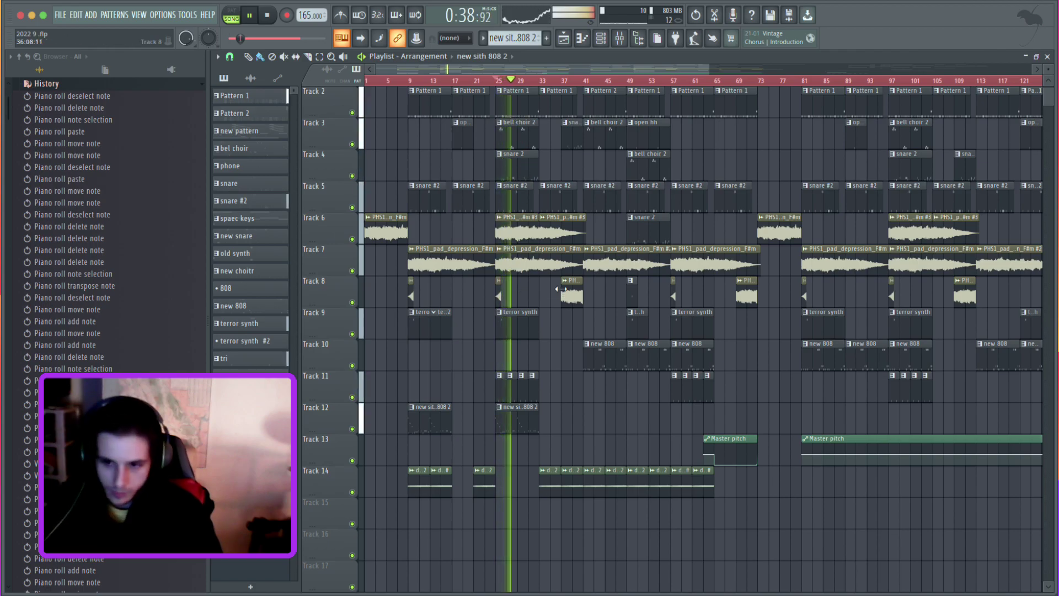
Move the arrangement clips from bar 81 onward so they start at bar 169.
{"action": "left_click", "coordinate": [588, 81]}
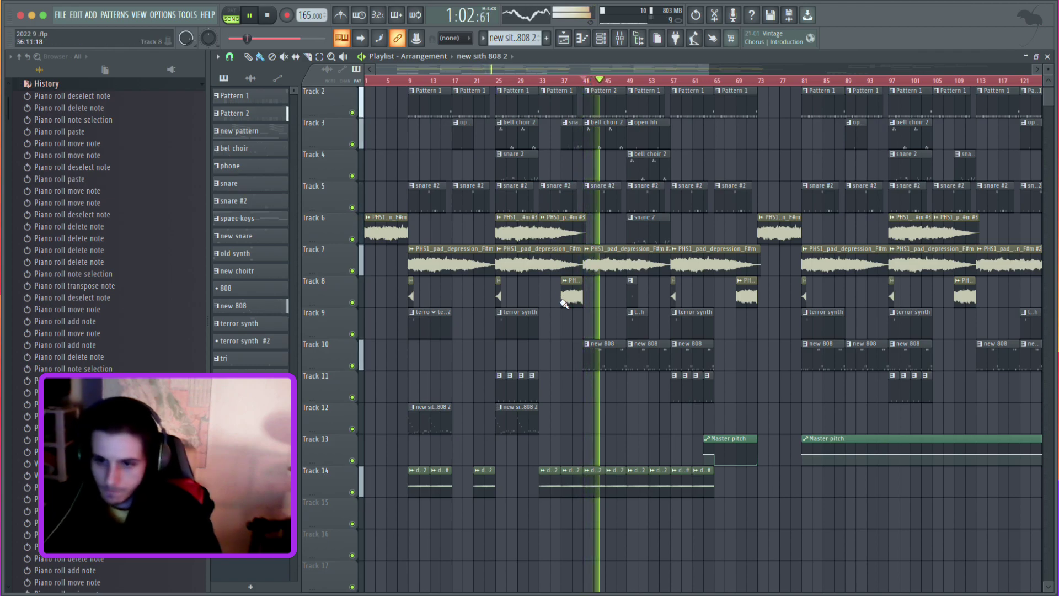
{"action": "scroll", "coordinate": [563, 426], "scroll_direction": "down", "scroll_amount": 2}
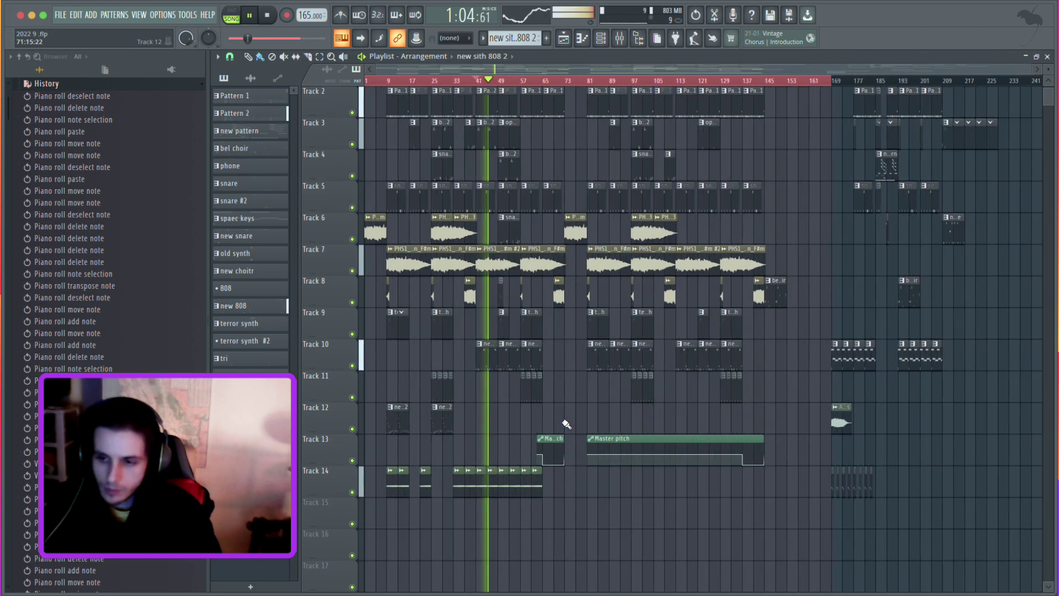
{"action": "left_click_drag", "start_coordinate": [1023, 91], "coordinate": [593, 486]}
{"action": "left_click_drag", "start_coordinate": [598, 100], "coordinate": [843, 102]}
{"action": "scroll", "coordinate": [607, 320], "scroll_direction": "down", "scroll_amount": 3}
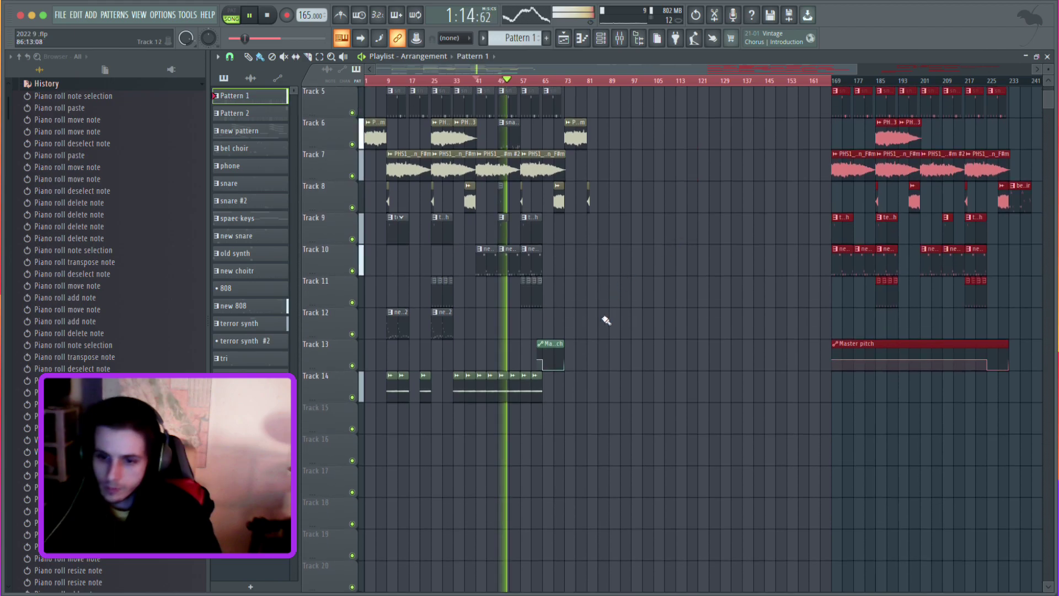
Delete the new 808 clip at bar 57 on Track 10 and place a new sith 808 2 clip at bar 57 on Track 12.
{"action": "scroll", "coordinate": [469, 331], "scroll_direction": "up", "scroll_amount": 2}
{"action": "right_click", "coordinate": [604, 254]}
{"action": "left_click", "coordinate": [461, 341]}
{"action": "right_click", "coordinate": [461, 352]}
{"action": "left_click", "coordinate": [457, 332]}
{"action": "left_click", "coordinate": [593, 324]}
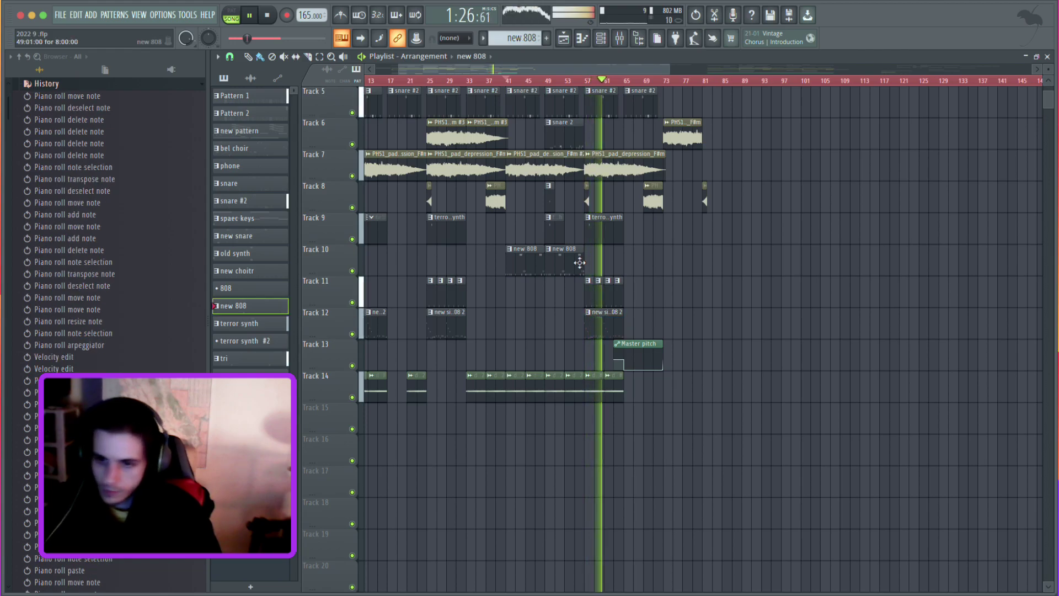
Add an F#5 note at bar 9 in the new 808 pattern's UZ_808_straight_C piano roll and lower its velocity to the minimum.
{"action": "left_click", "coordinate": [564, 250]}
{"action": "double_click", "coordinate": [567, 260]}
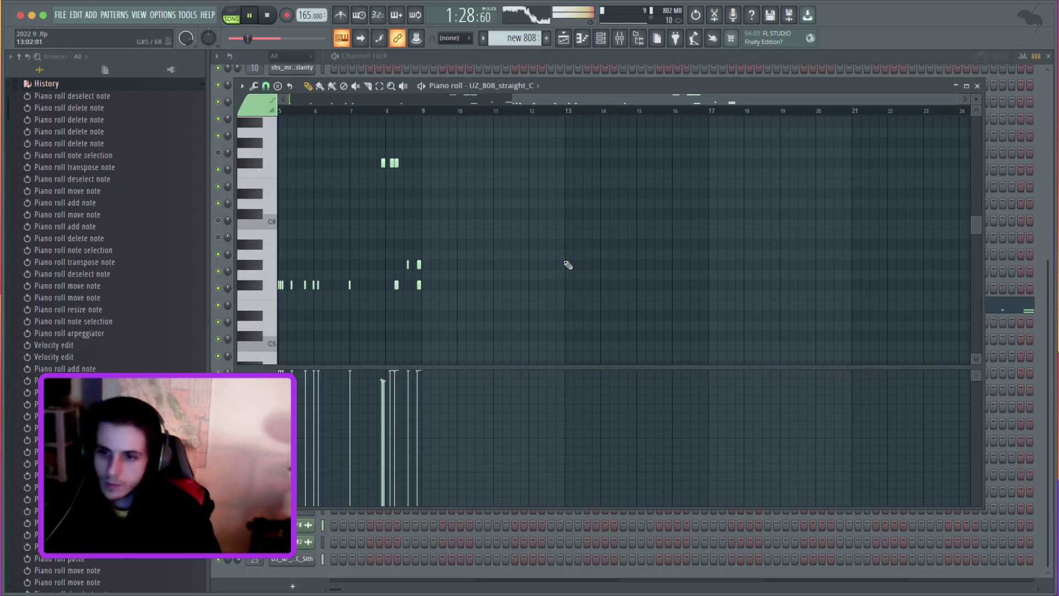
{"action": "scroll", "coordinate": [552, 331], "scroll_direction": "up", "scroll_amount": 4}
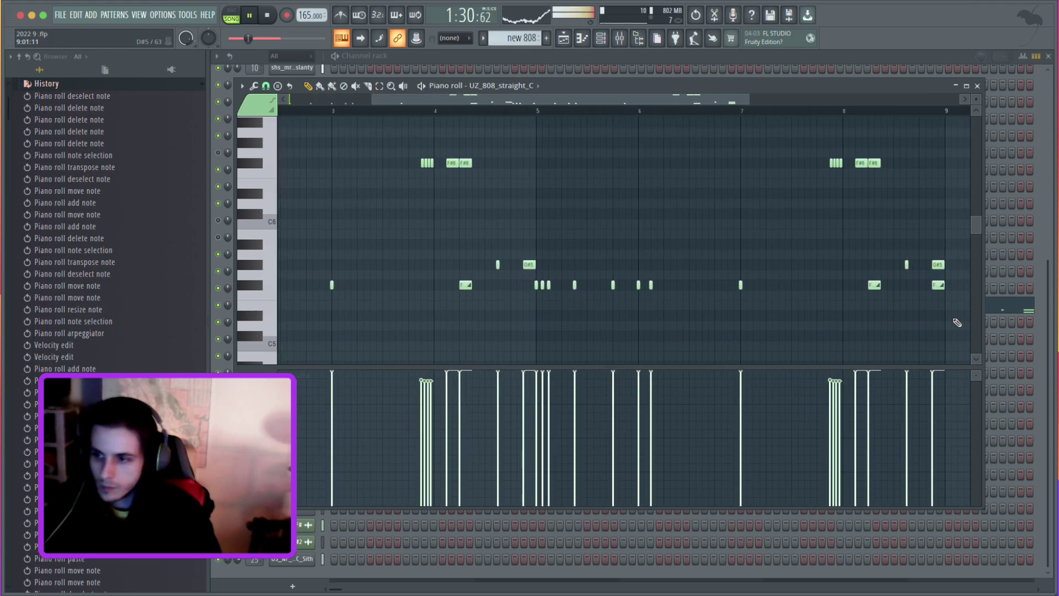
{"action": "scroll", "coordinate": [954, 323], "scroll_direction": "up", "scroll_amount": 5}
{"action": "left_click", "coordinate": [908, 267]}
{"action": "left_click", "coordinate": [945, 287]}
{"action": "left_click", "coordinate": [944, 287], "text": "super"}
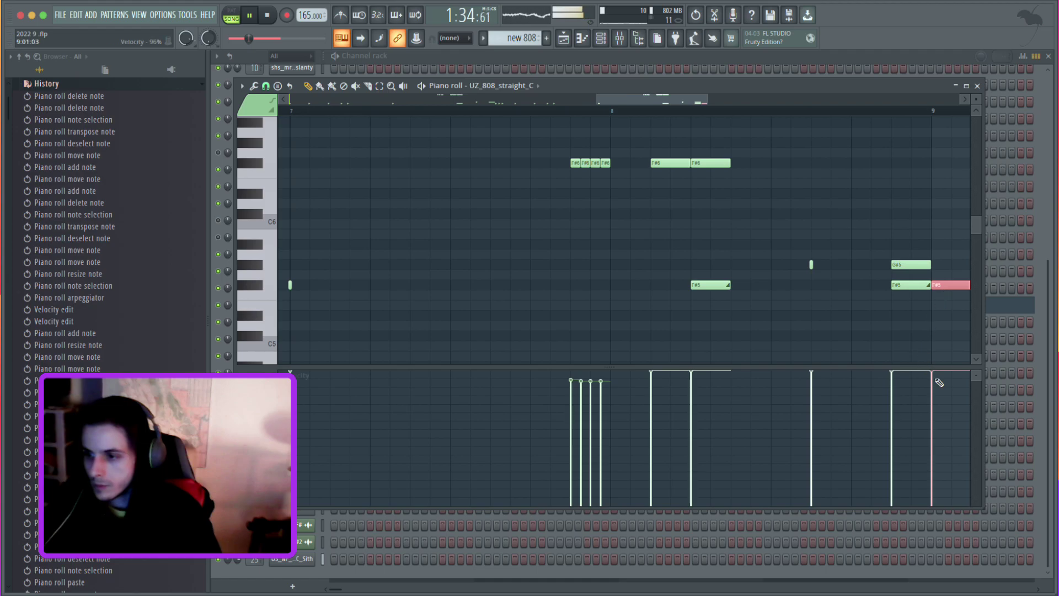
{"action": "left_click_drag", "start_coordinate": [940, 383], "coordinate": [940, 507]}
{"action": "left_click", "coordinate": [569, 44]}
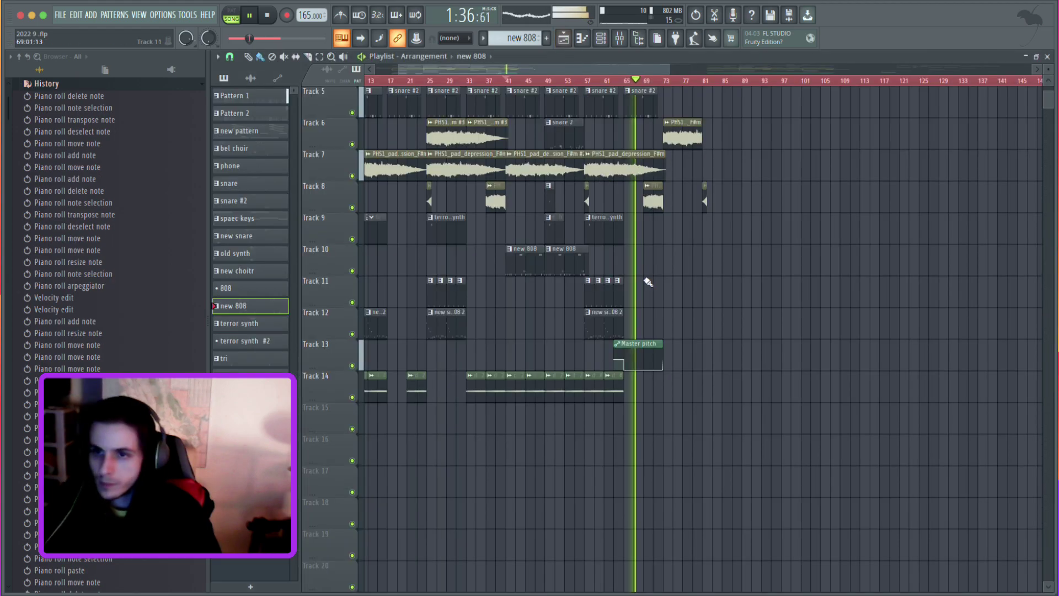
Play the song from bar 9 and place a dd_music_125_riddim_pad_F# #2 clip at bar 17 on Track 14.
{"action": "scroll", "coordinate": [646, 281], "scroll_direction": "down", "scroll_amount": 3}
{"action": "scroll", "coordinate": [430, 353], "scroll_direction": "up", "scroll_amount": 4}
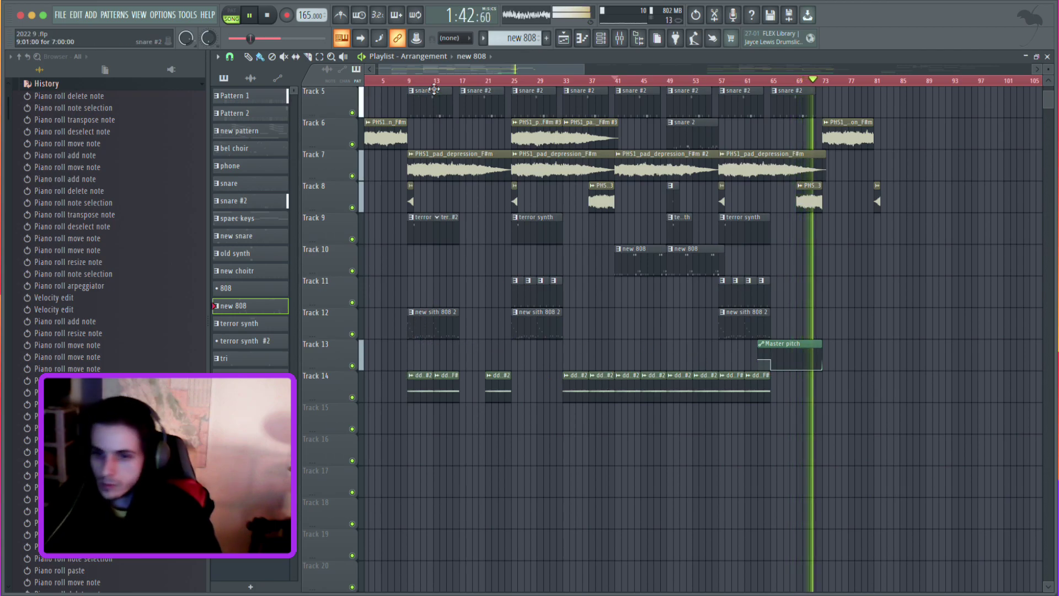
{"action": "left_click", "coordinate": [414, 82]}
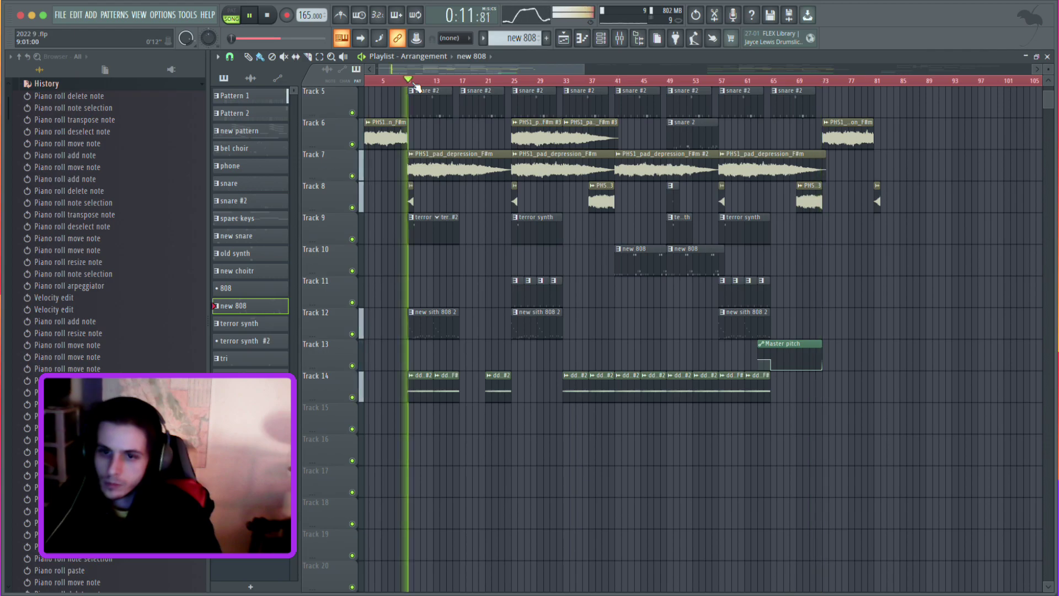
{"action": "left_click", "coordinate": [418, 392]}
{"action": "left_click", "coordinate": [464, 381]}
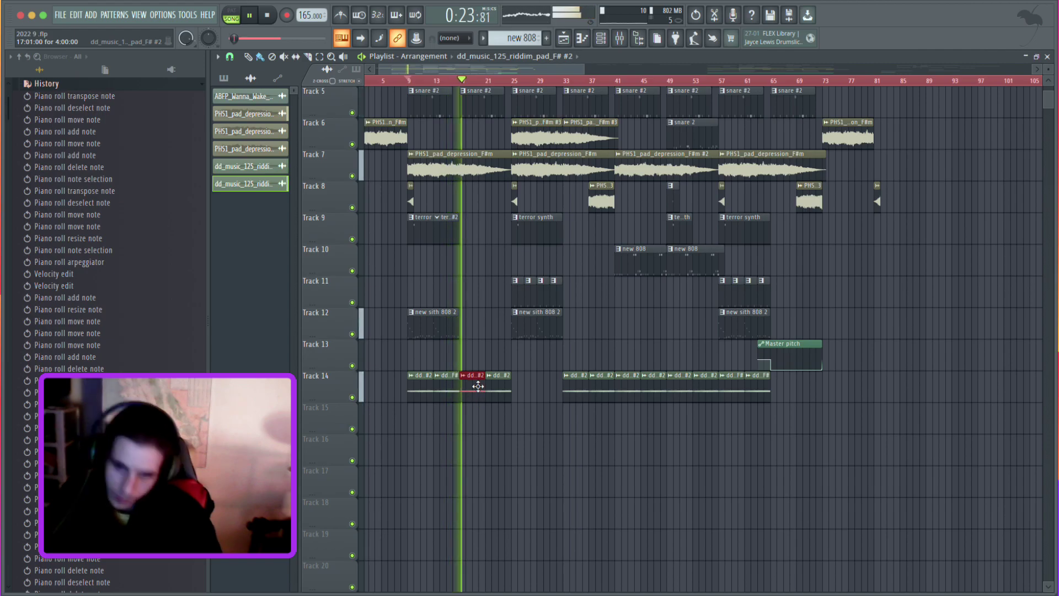
Place a dd_music_125_riddim_pad_F# clip at bar 21 on Track 13, above the riddim pad clips.
{"action": "left_click", "coordinate": [448, 382]}
{"action": "left_click", "coordinate": [493, 362]}
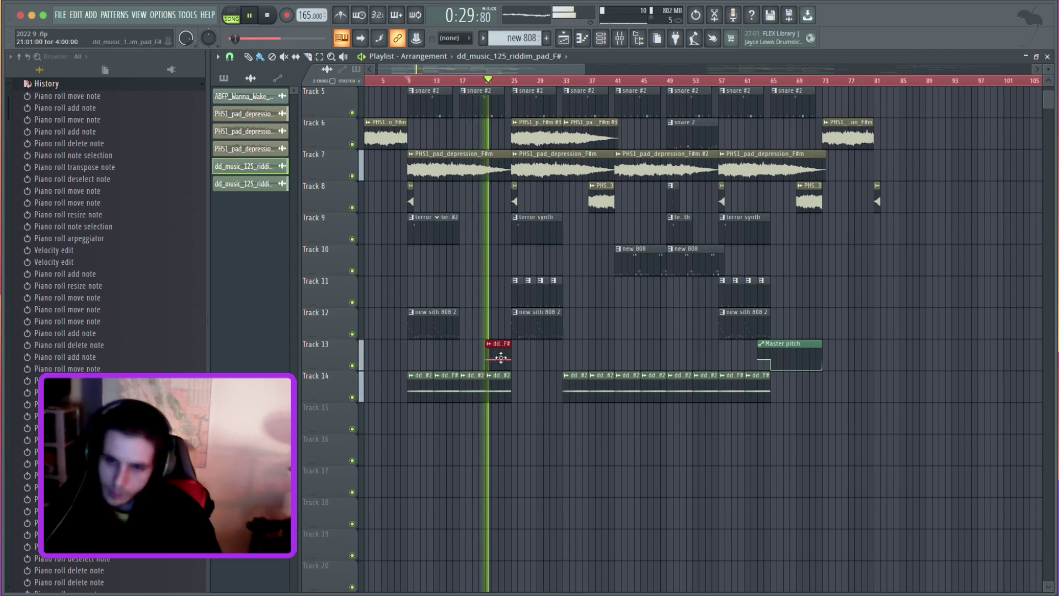
{"action": "right_click", "coordinate": [504, 357]}
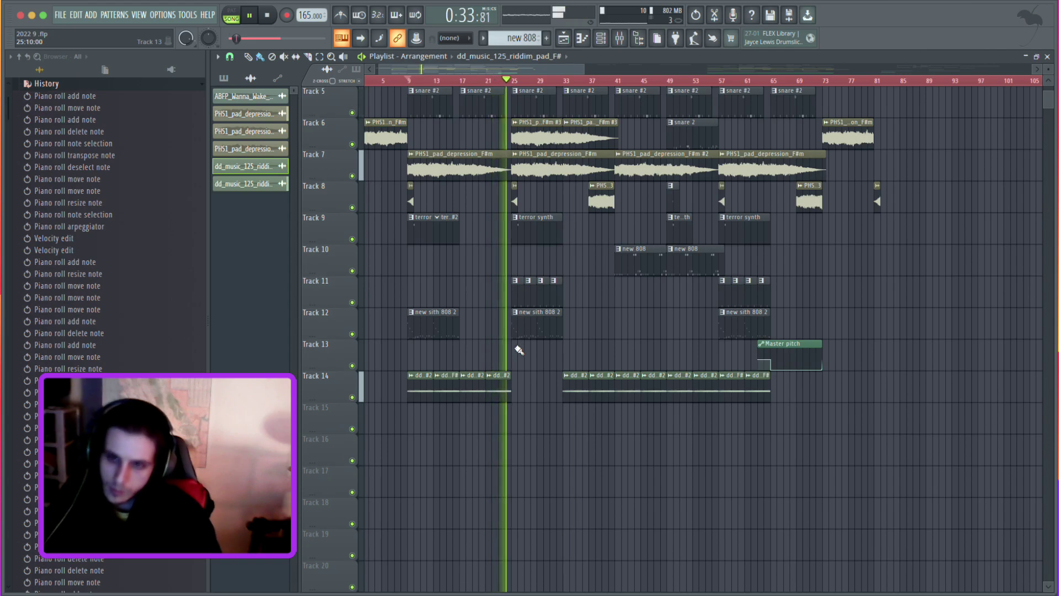
{"action": "left_click", "coordinate": [489, 351]}
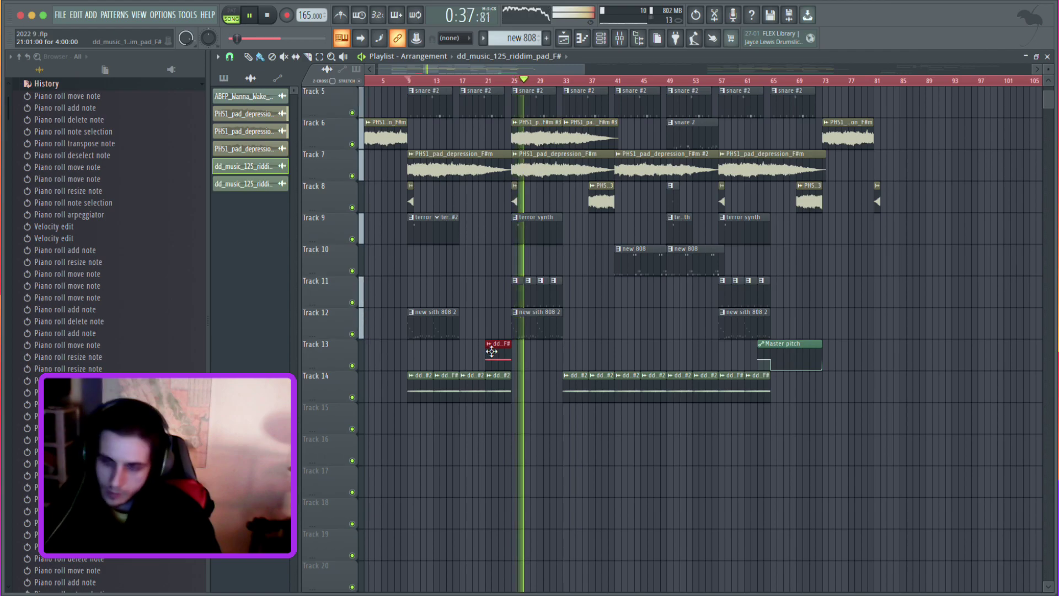
{"action": "scroll", "coordinate": [482, 296], "scroll_direction": "up", "scroll_amount": 4}
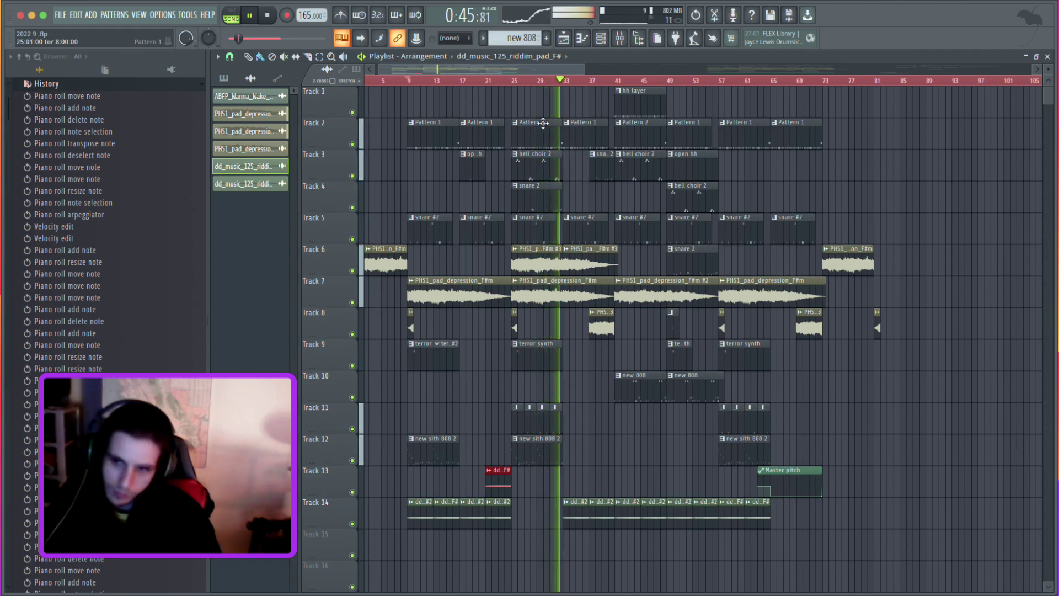
Slice the Track 7 pad clip at bar 33 and move all clips from bar 33 onward to start at bar 41.
{"action": "left_click", "coordinate": [513, 81]}
{"action": "key", "text": "space"}
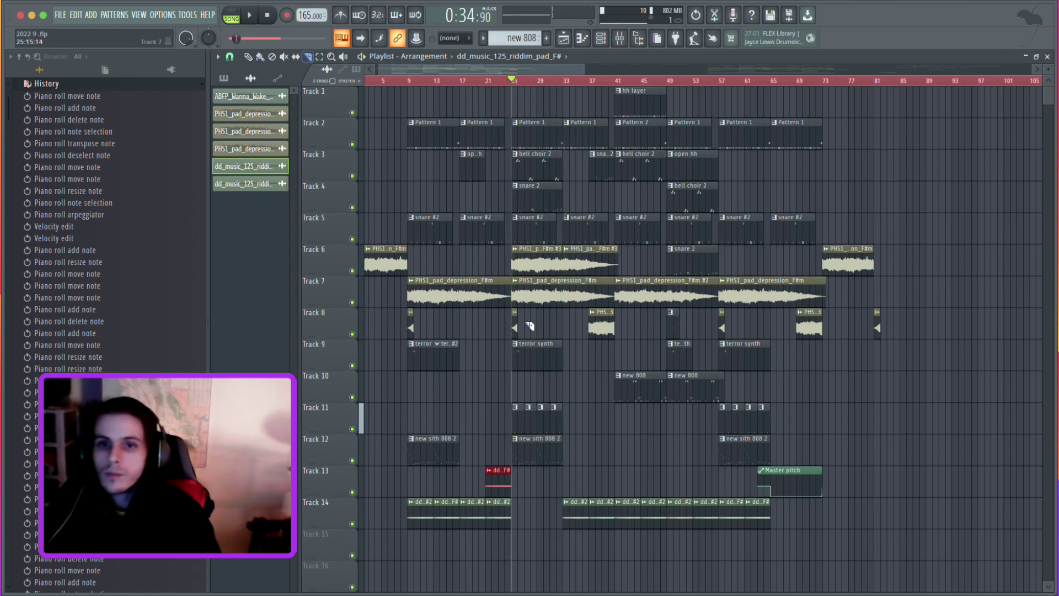
{"action": "left_click_drag", "start_coordinate": [563, 323], "coordinate": [571, 197]}
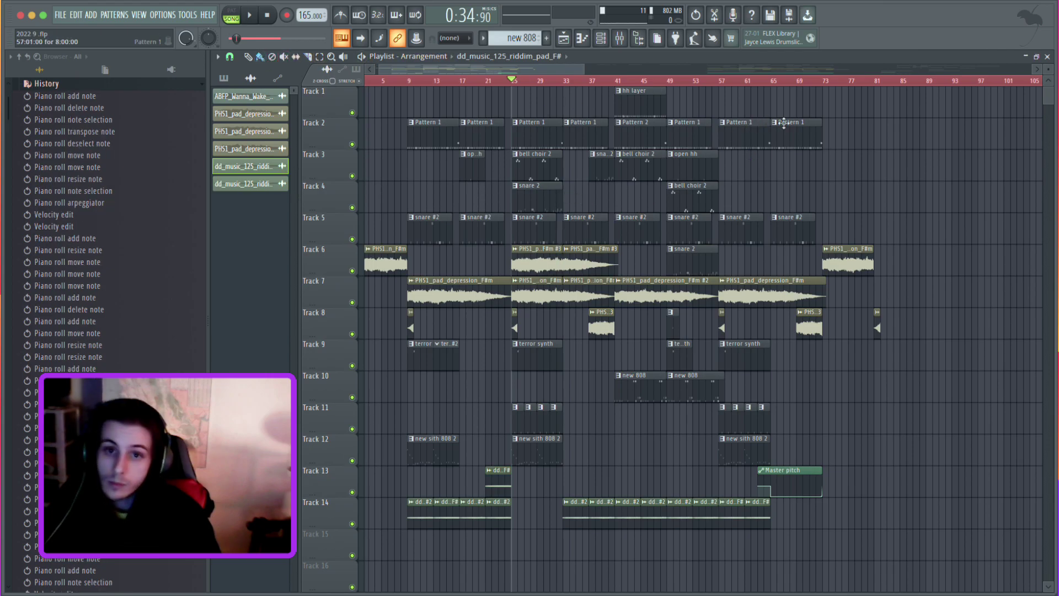
{"action": "left_click_drag", "start_coordinate": [972, 118], "coordinate": [573, 529]}
{"action": "left_click_drag", "start_coordinate": [585, 124], "coordinate": [619, 124]}
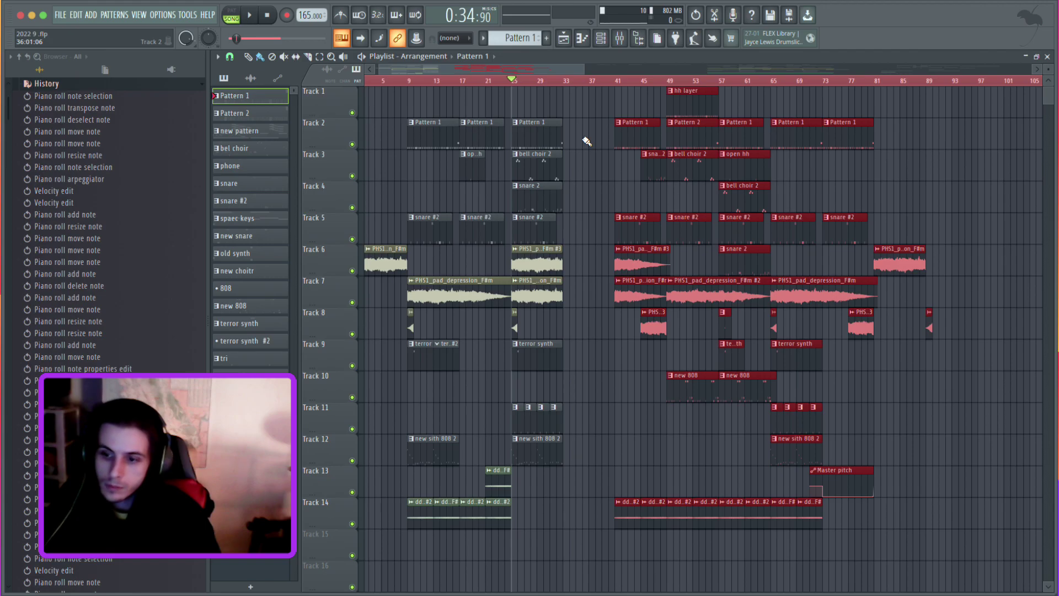
Copy all clips between bars 25 and 33, paste them at bar 33, and start playback from bar 25.
{"action": "left_click_drag", "start_coordinate": [589, 137], "coordinate": [521, 431]}
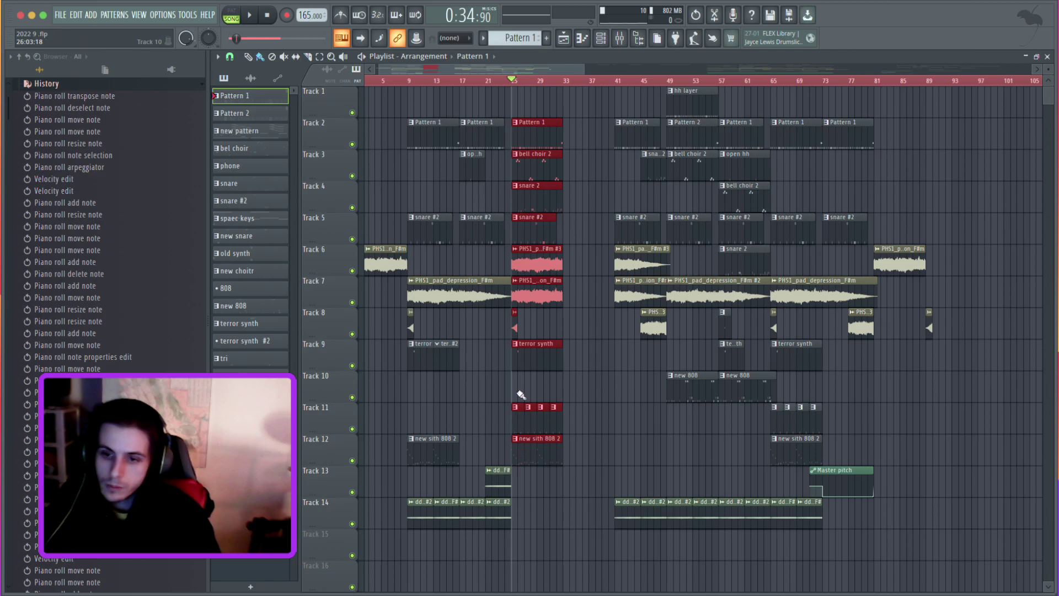
{"action": "key", "text": "super+c"}
{"action": "key", "text": "super+v"}
{"action": "left_click_drag", "start_coordinate": [378, 125], "coordinate": [576, 124]}
{"action": "key", "text": "space"}
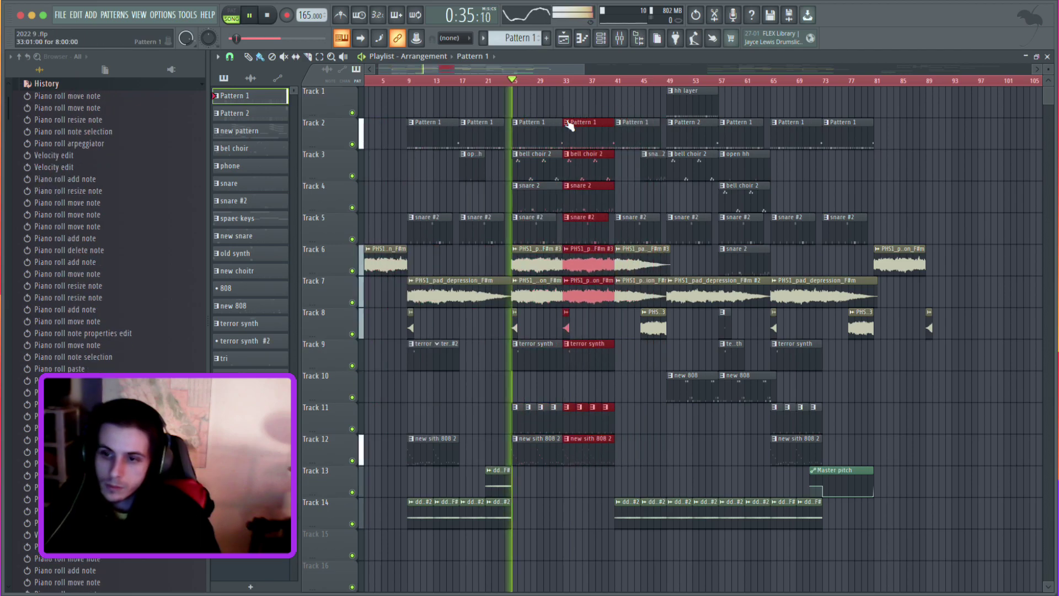
Play the song from bar 9 and lower the volume of mixer Insert 25 to about 94% (-1.5 dB), then return to the playlist.
{"action": "left_click", "coordinate": [410, 80]}
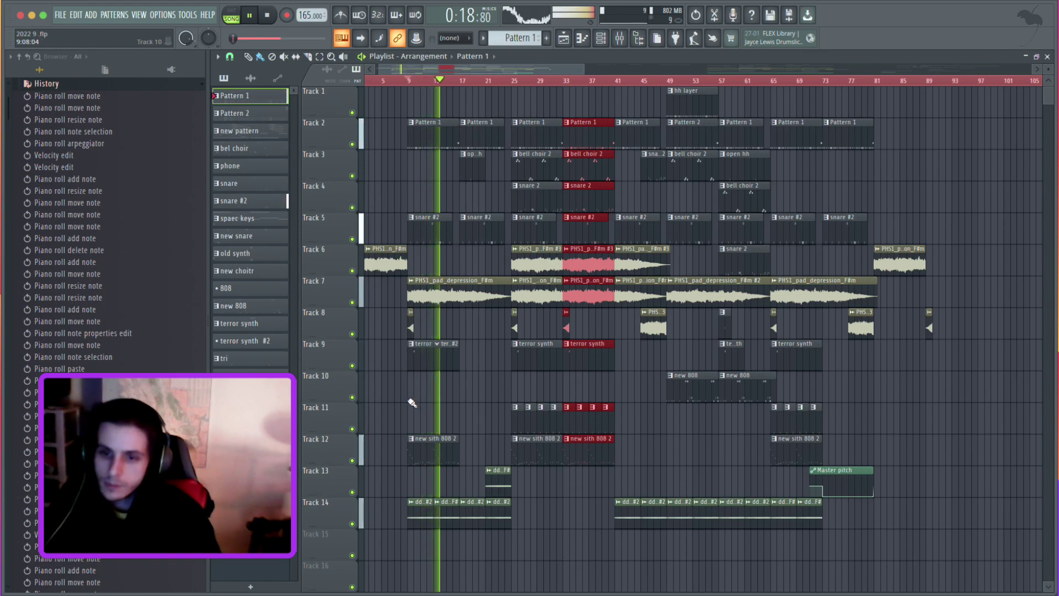
{"action": "left_click", "coordinate": [353, 461]}
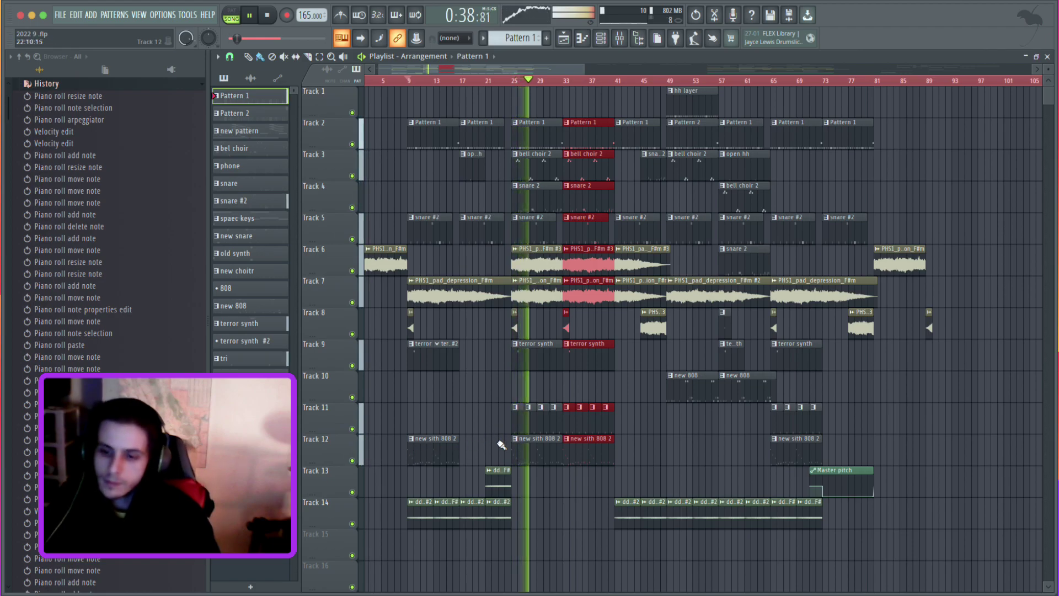
{"action": "left_click", "coordinate": [619, 38]}
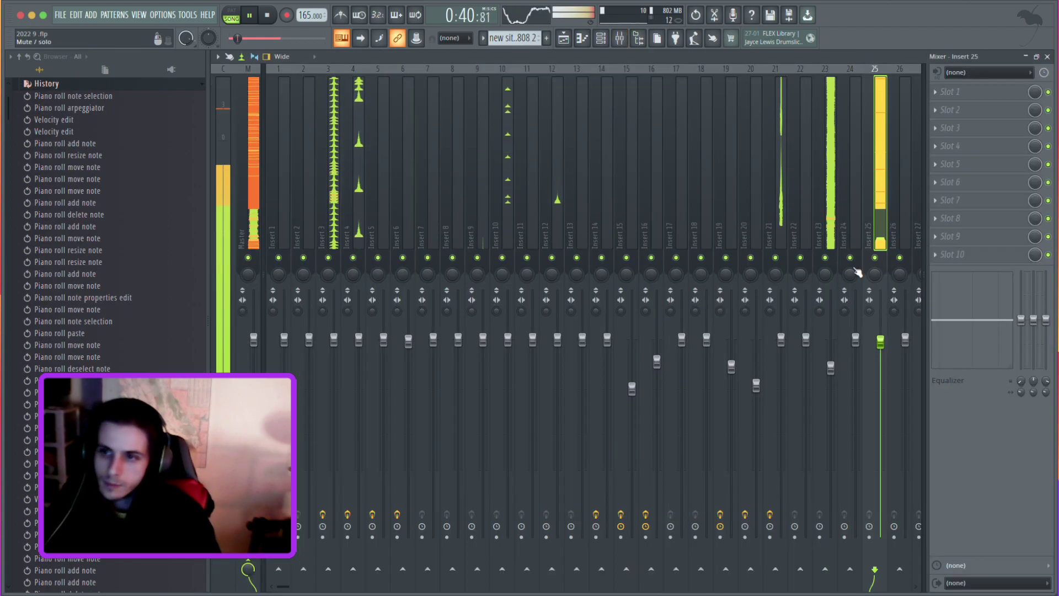
{"action": "left_click_drag", "start_coordinate": [881, 338], "coordinate": [881, 356]}
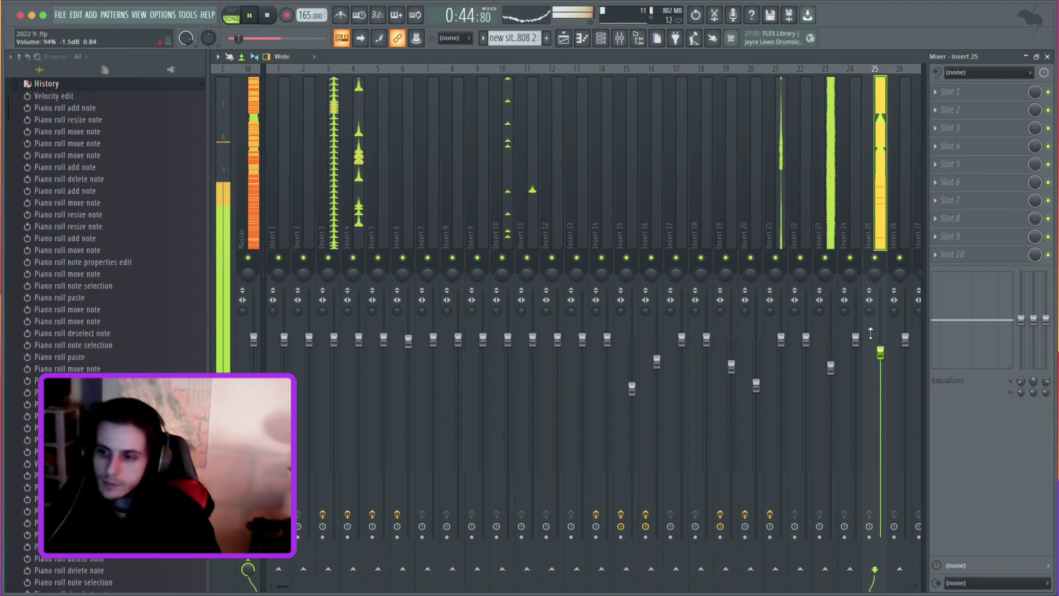
{"action": "left_click", "coordinate": [582, 38]}
{"action": "left_click", "coordinate": [600, 39]}
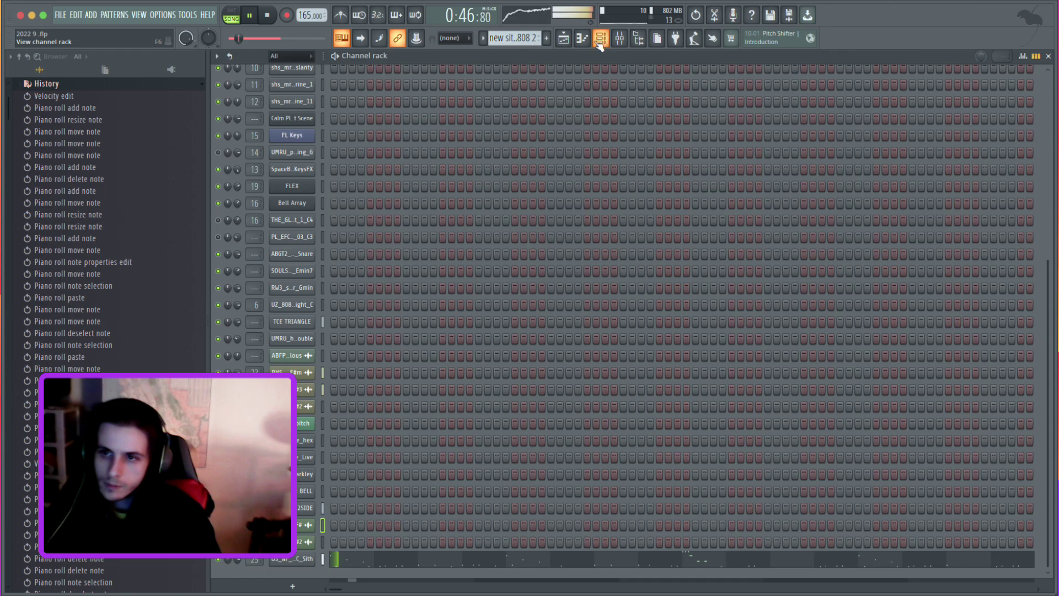
{"action": "left_click", "coordinate": [563, 38]}
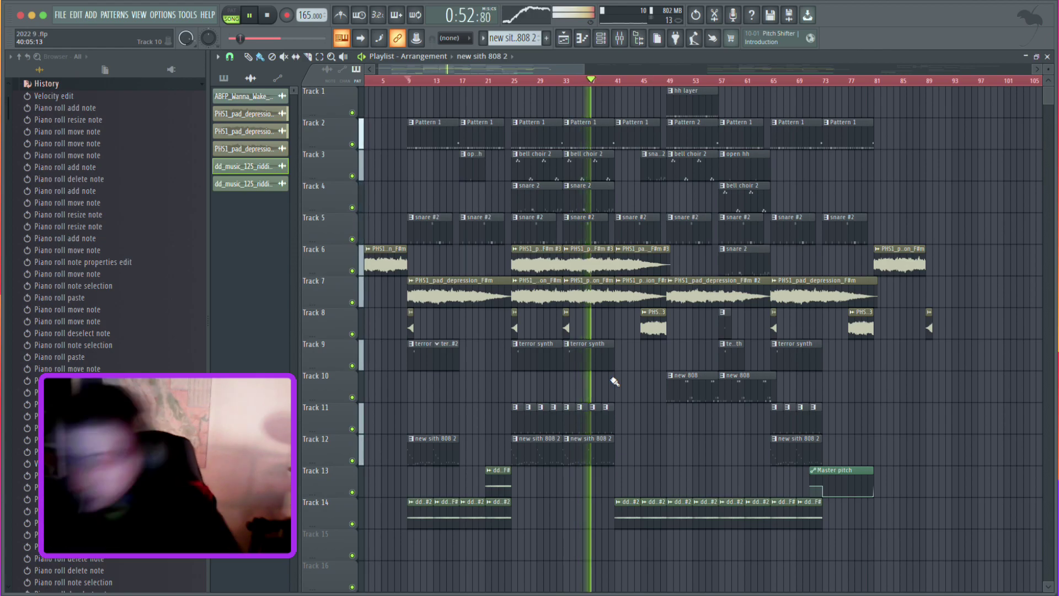
Place hh layer clips at bars 9, 25 and 33 on Track 1 and shorten the bar 17 Pattern 1 clip to four bars.
{"action": "left_click", "coordinate": [370, 81]}
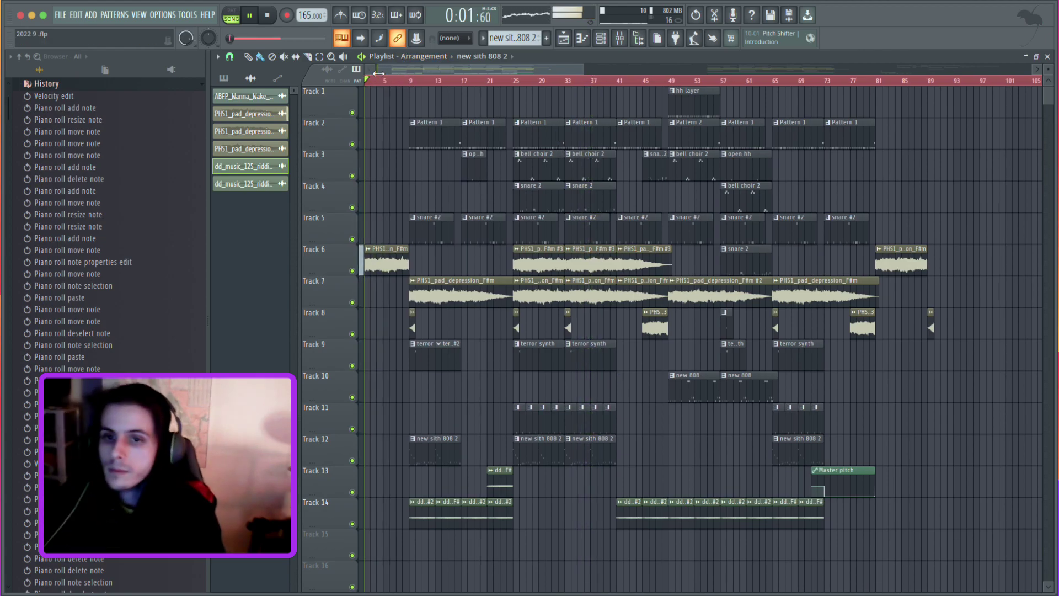
{"action": "left_click", "coordinate": [693, 99]}
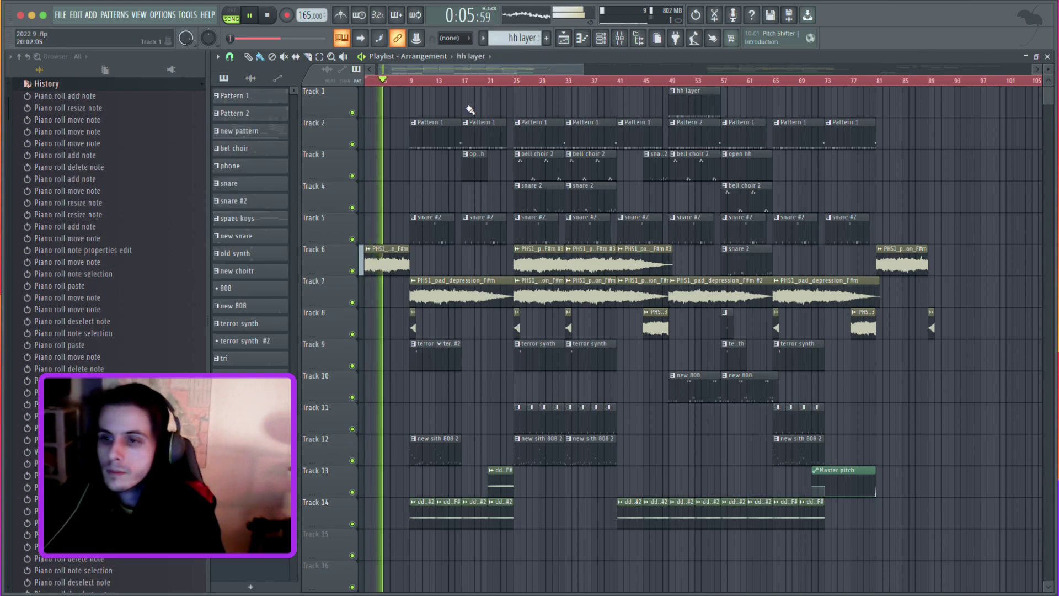
{"action": "left_click", "coordinate": [420, 106]}
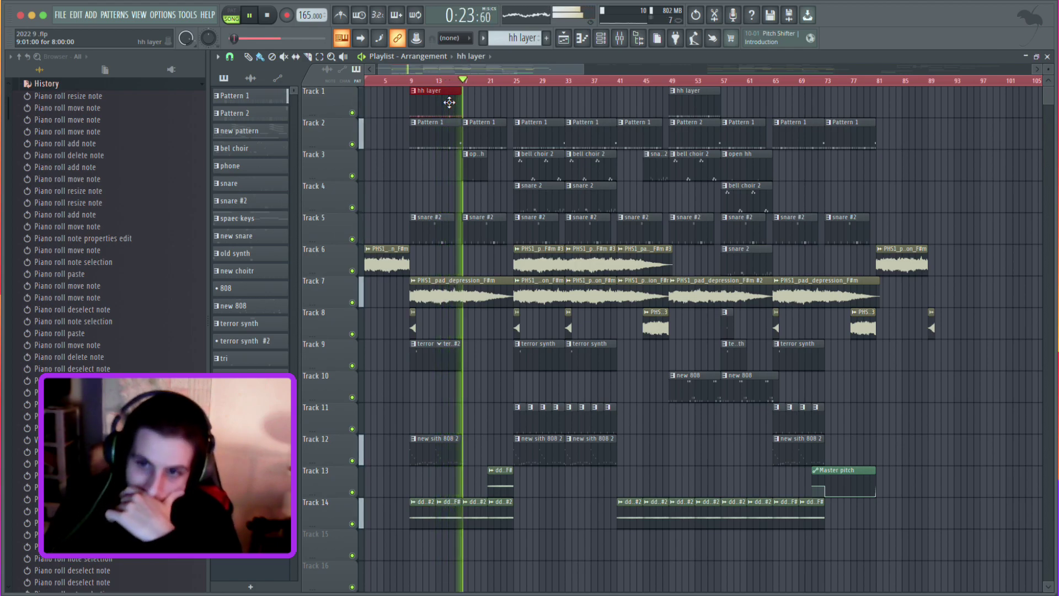
{"action": "left_click", "coordinate": [523, 102]}
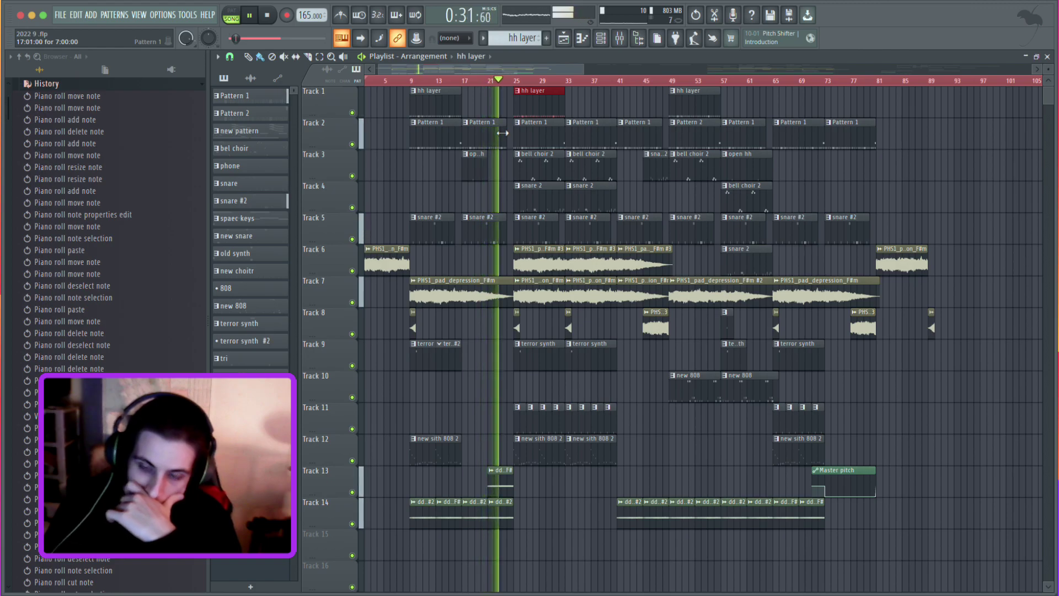
{"action": "left_click_drag", "start_coordinate": [502, 133], "coordinate": [484, 135]}
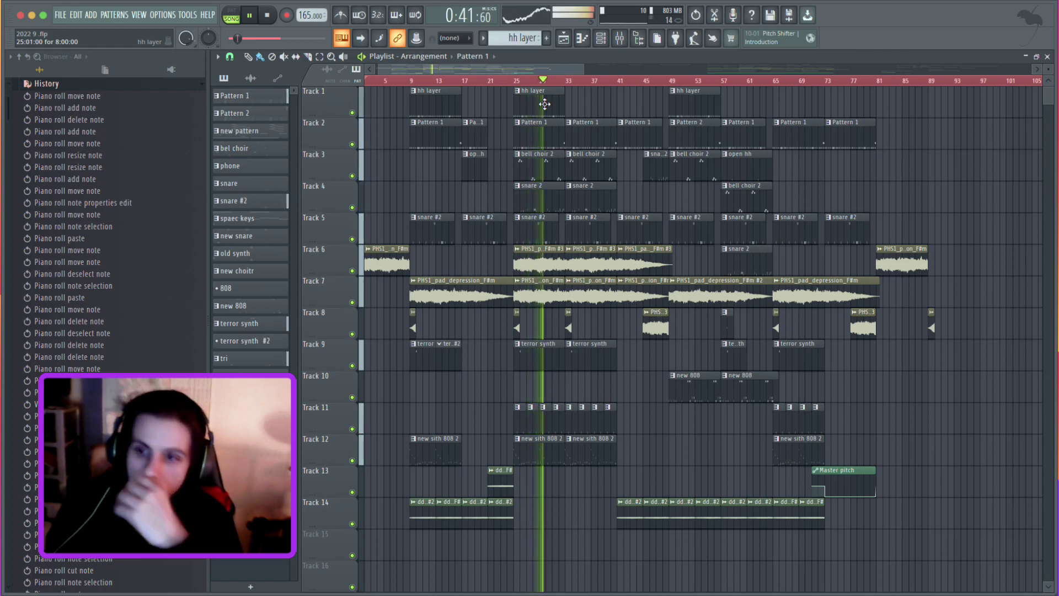
{"action": "left_click", "coordinate": [573, 107]}
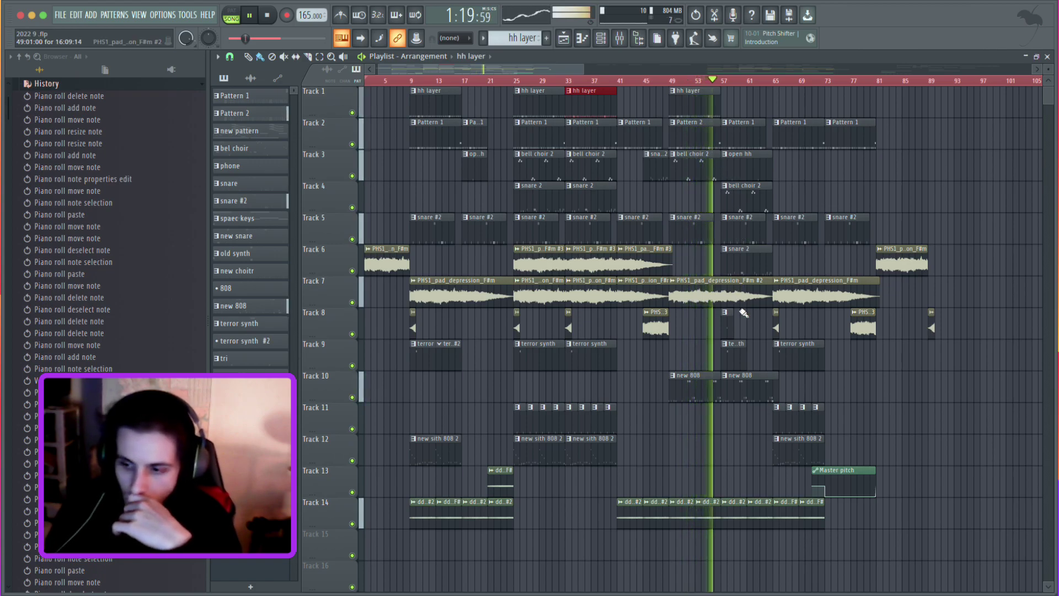
Place a dd_music_125_riddim_pad_F# clip at bar 57 on Track 13, trying a second one at bar 61 and removing it.
{"action": "left_click", "coordinate": [488, 495]}
{"action": "left_click", "coordinate": [731, 475]}
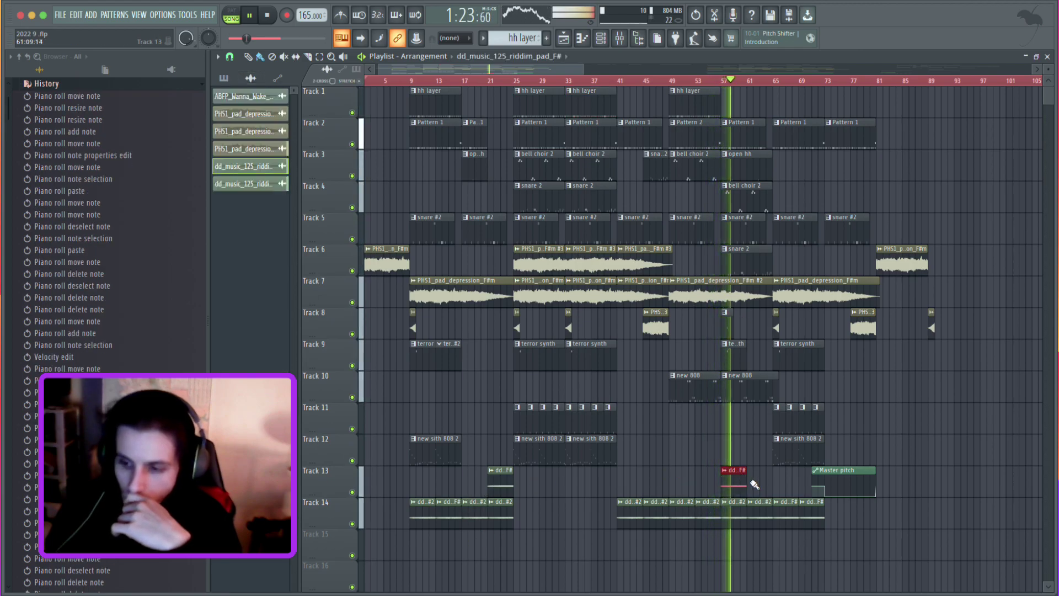
{"action": "left_click", "coordinate": [754, 485]}
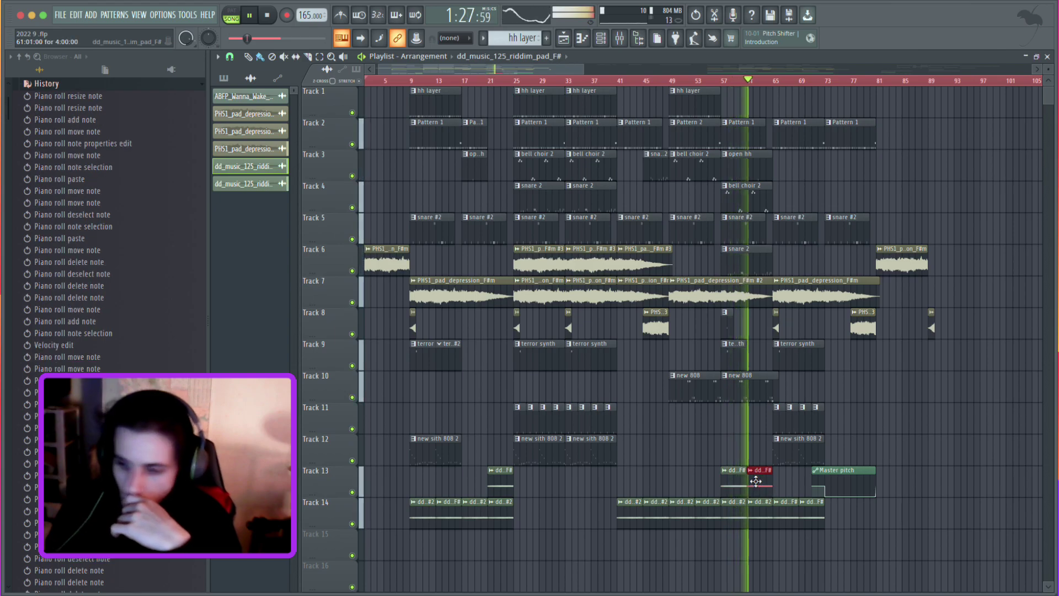
{"action": "right_click", "coordinate": [759, 479]}
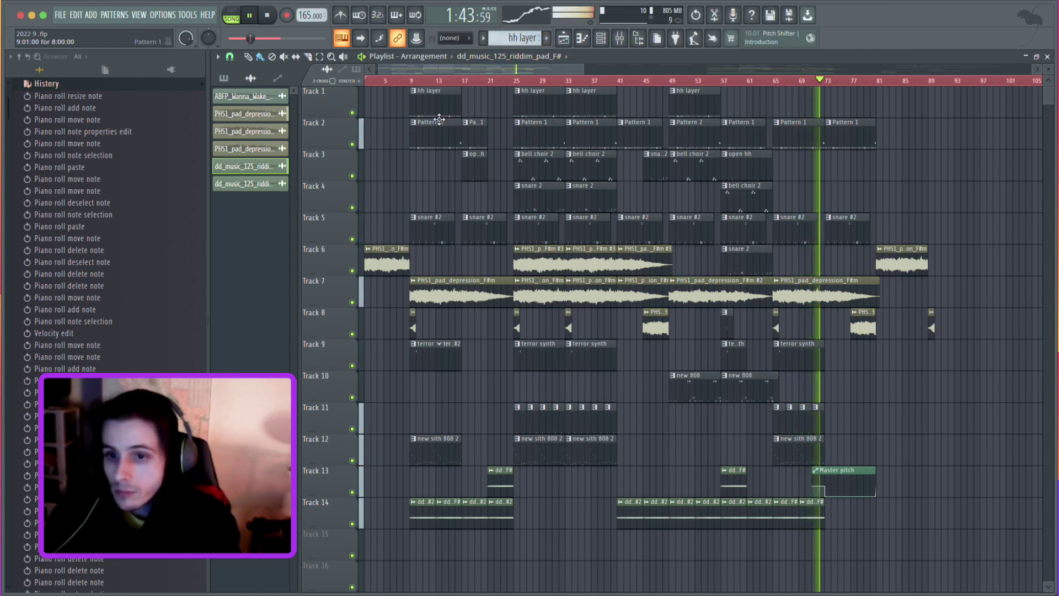
Create a new empty pattern named "kick drumm" and return to the playlist.
{"action": "left_click", "coordinate": [431, 132]}
{"action": "left_click", "coordinate": [601, 38]}
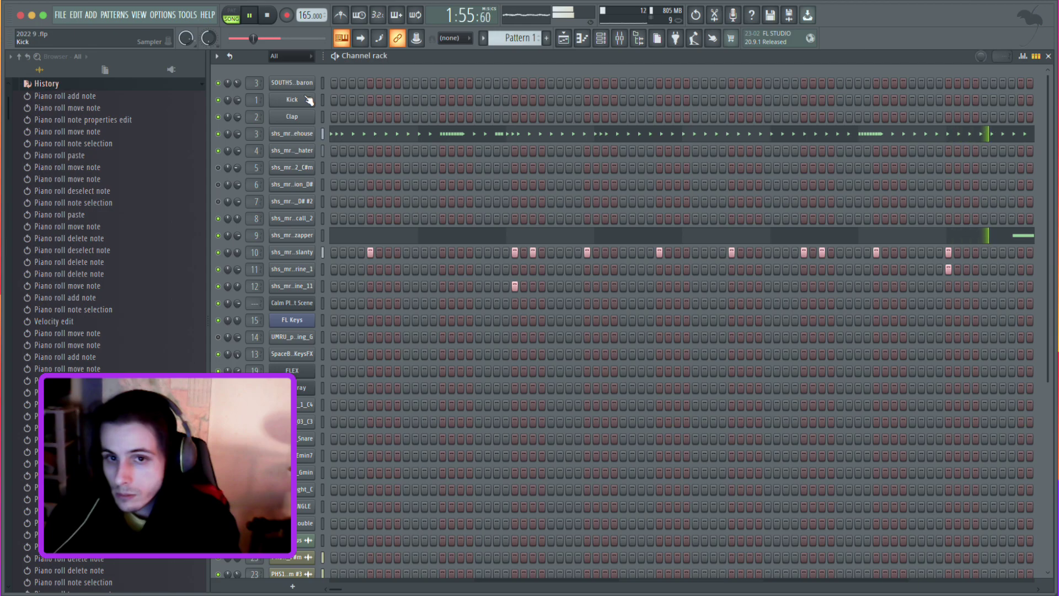
{"action": "left_click", "coordinate": [547, 39]}
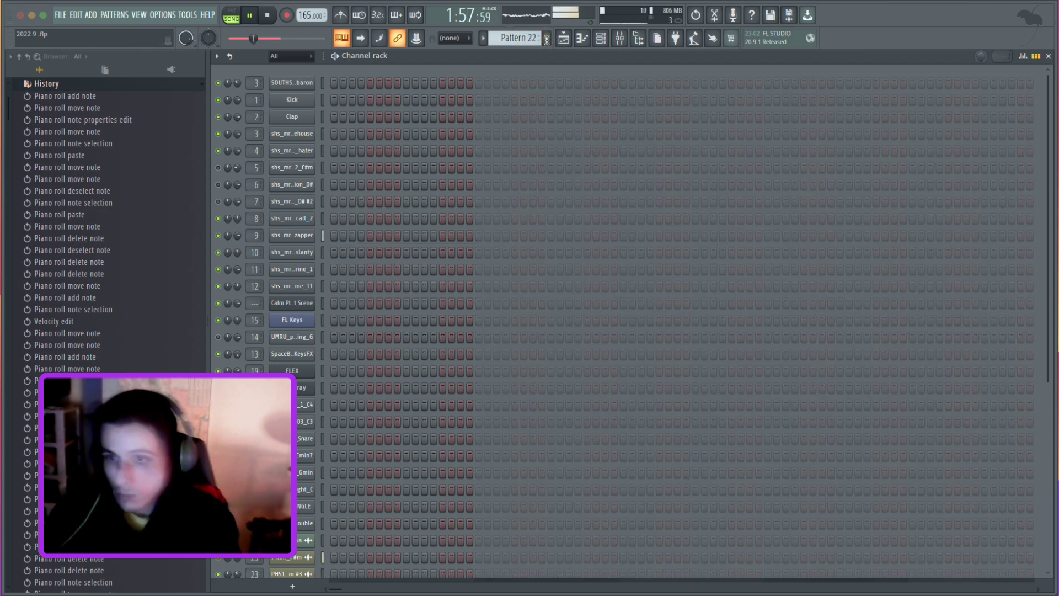
{"action": "type", "text": "kick drumm"}
{"action": "key", "text": "Return"}
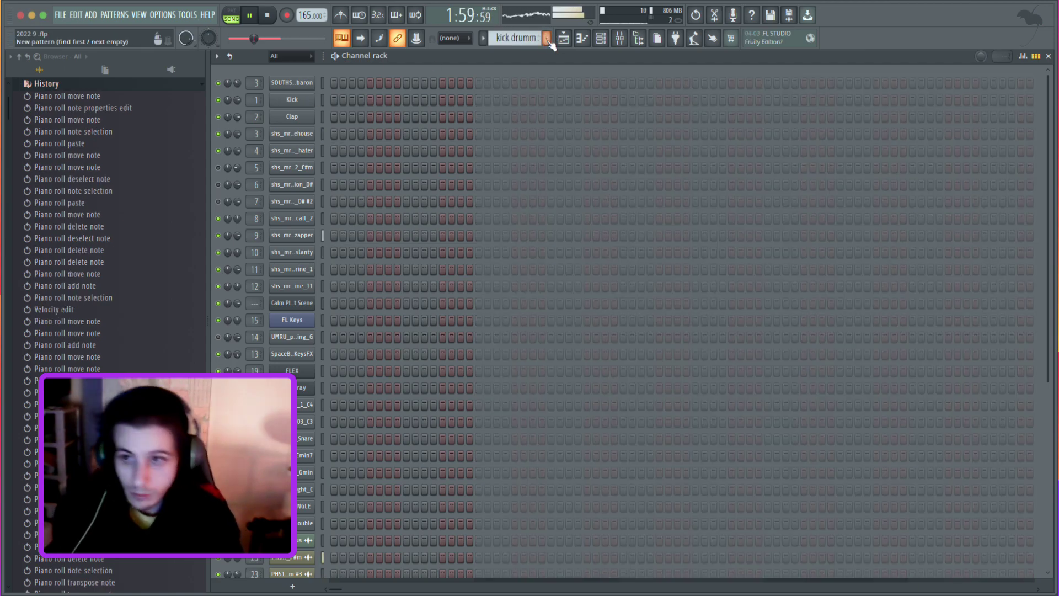
{"action": "left_click", "coordinate": [564, 38]}
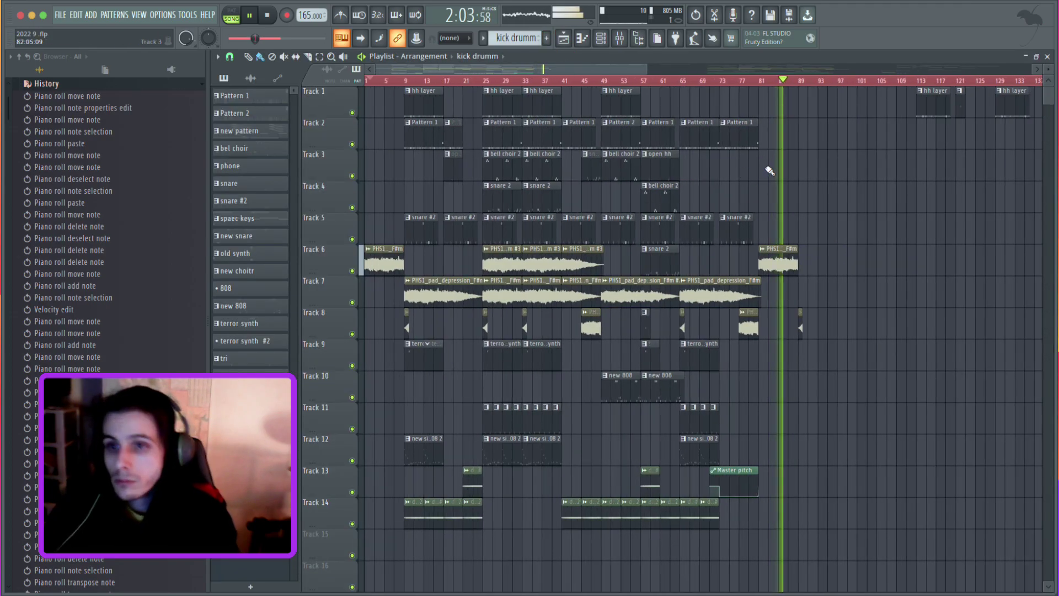
Play the song briefly from bar 9 and place a kick drumm clip at bar 17 on Track 16.
{"action": "left_click", "coordinate": [412, 81]}
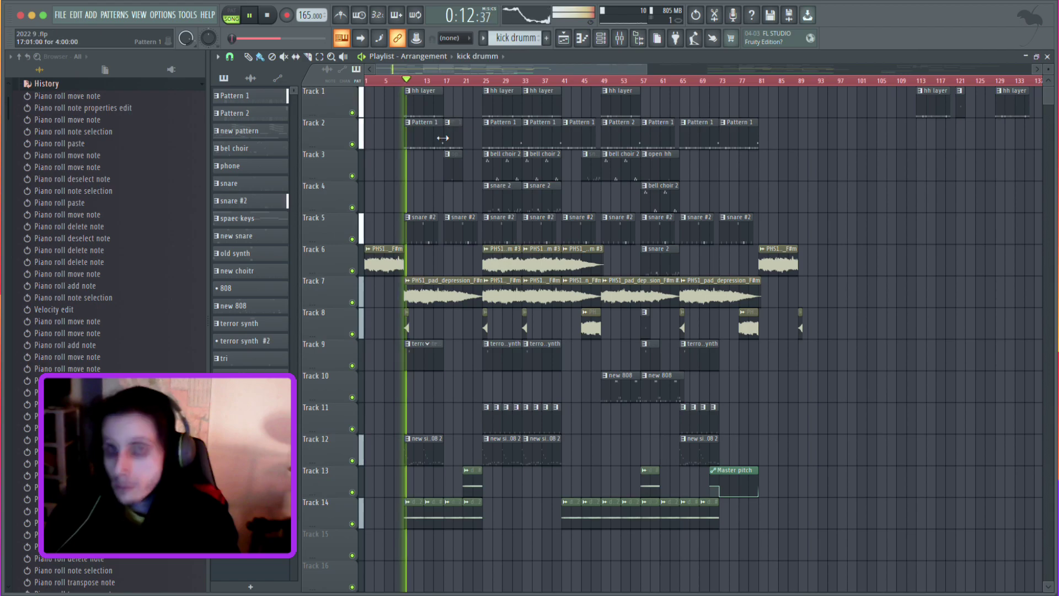
{"action": "key", "text": "space"}
{"action": "scroll", "coordinate": [469, 176], "scroll_direction": "down", "scroll_amount": 5}
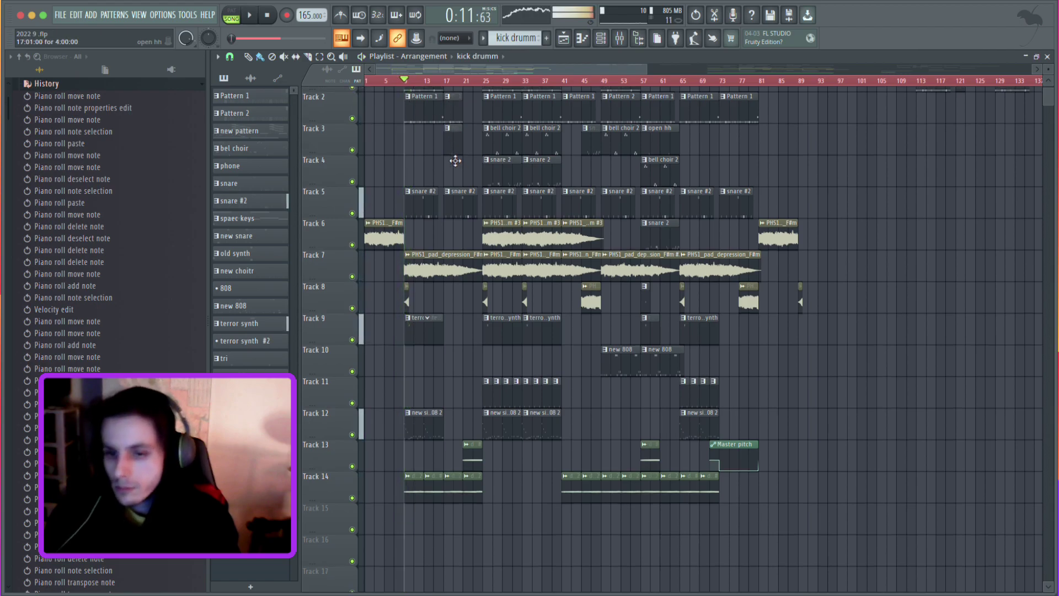
{"action": "left_click", "coordinate": [421, 409]}
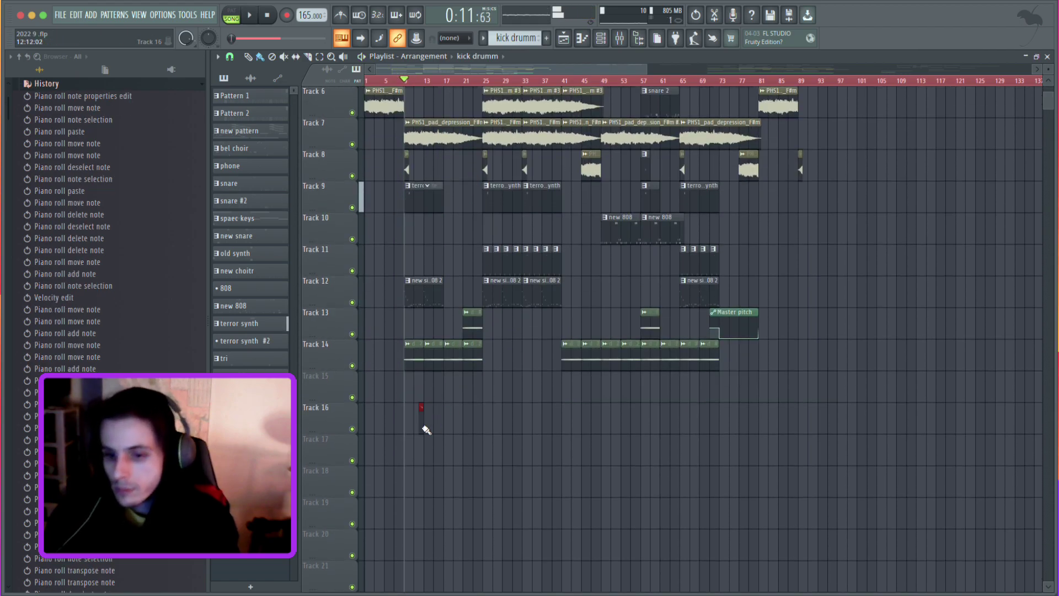
{"action": "left_click_drag", "start_coordinate": [421, 417], "coordinate": [467, 413]}
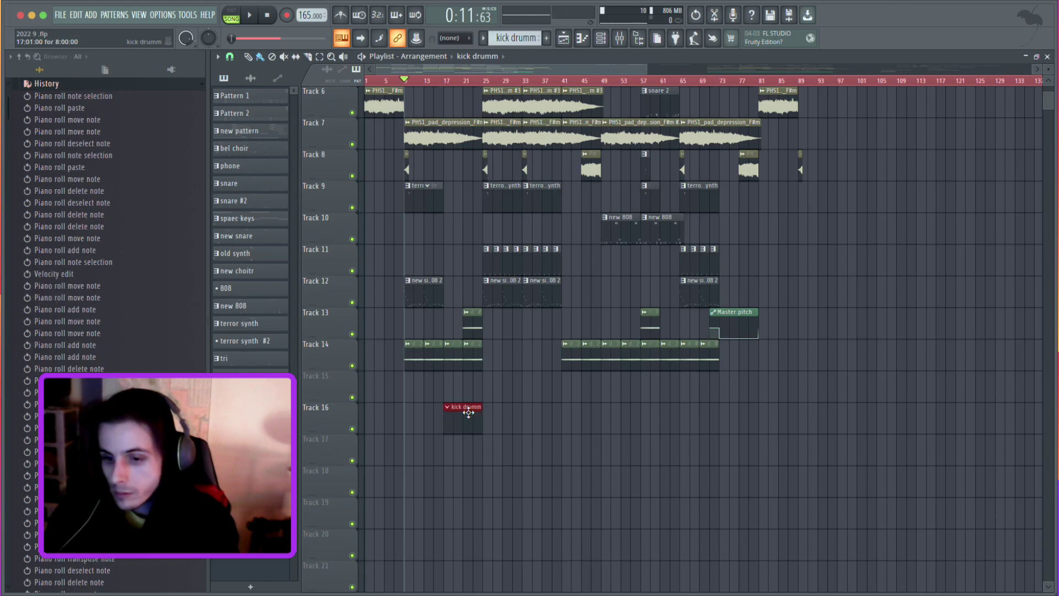
Open the kick drumm pattern's channels and browse the Splice packs to the SOUTHSIDExPVLACE_drum_one_shots folder of the 808 Mafia sample pack.
{"action": "double_click", "coordinate": [469, 412]}
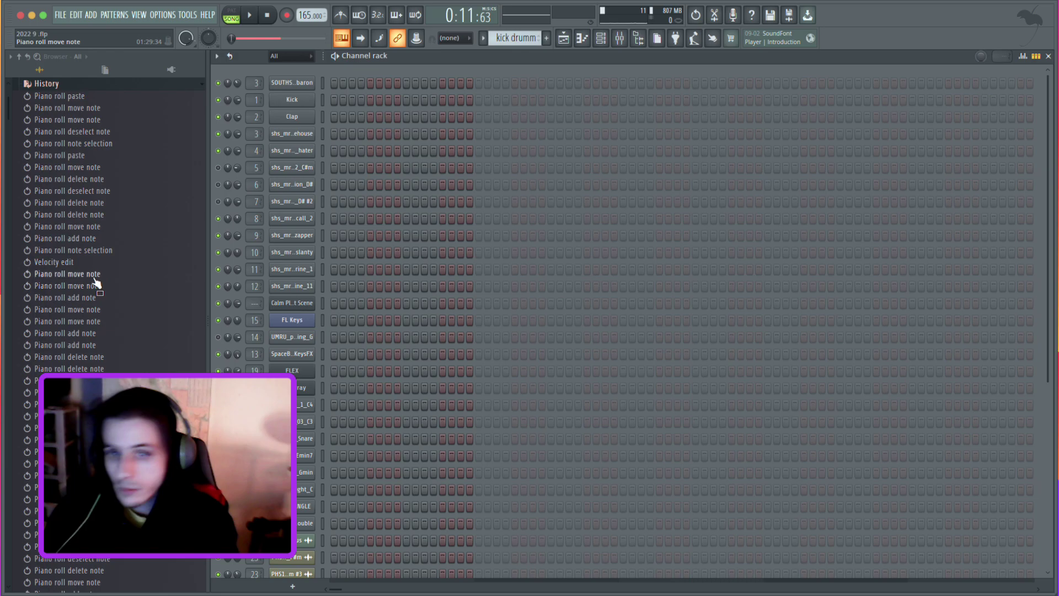
{"action": "scroll", "coordinate": [97, 282], "scroll_direction": "up", "scroll_amount": 2}
{"action": "left_click", "coordinate": [44, 99]}
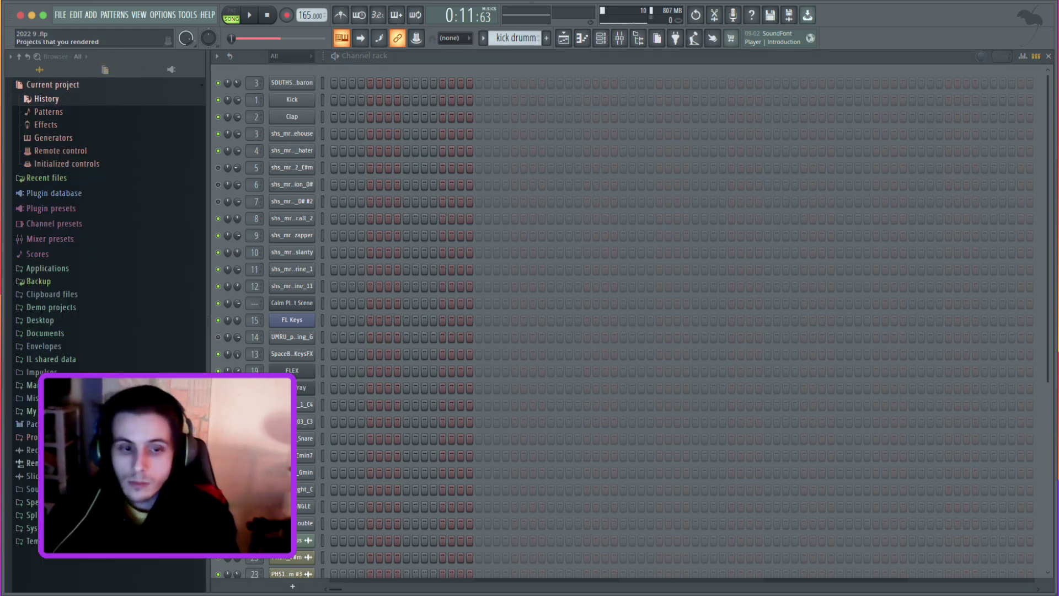
{"action": "left_click", "coordinate": [82, 516]}
{"action": "left_click", "coordinate": [122, 302]}
{"action": "left_click", "coordinate": [122, 314]}
{"action": "left_click", "coordinate": [123, 327]}
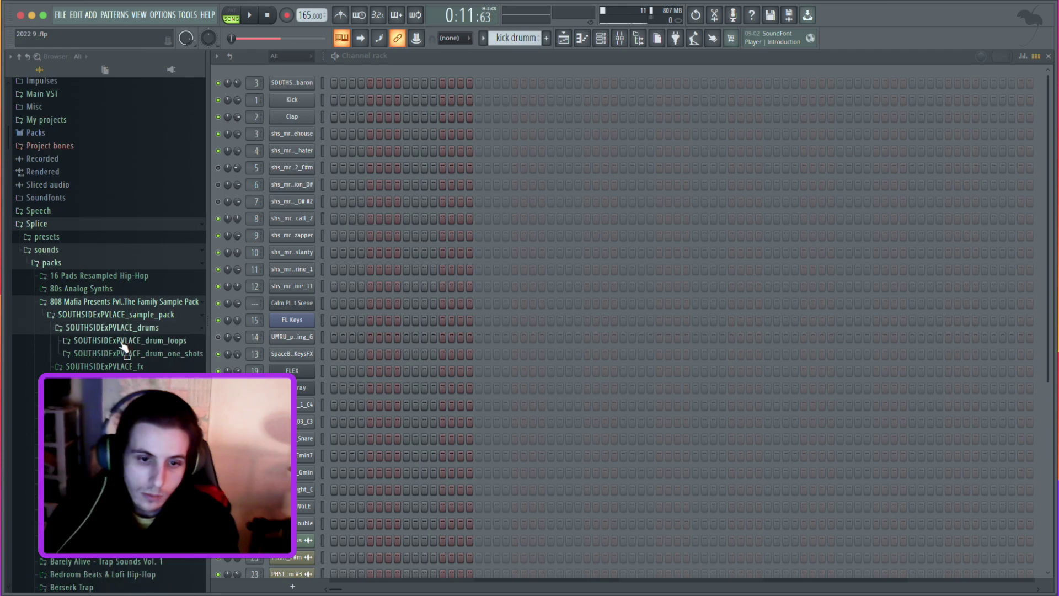
{"action": "left_click", "coordinate": [121, 342]}
{"action": "left_click", "coordinate": [122, 345]}
{"action": "left_click", "coordinate": [123, 354]}
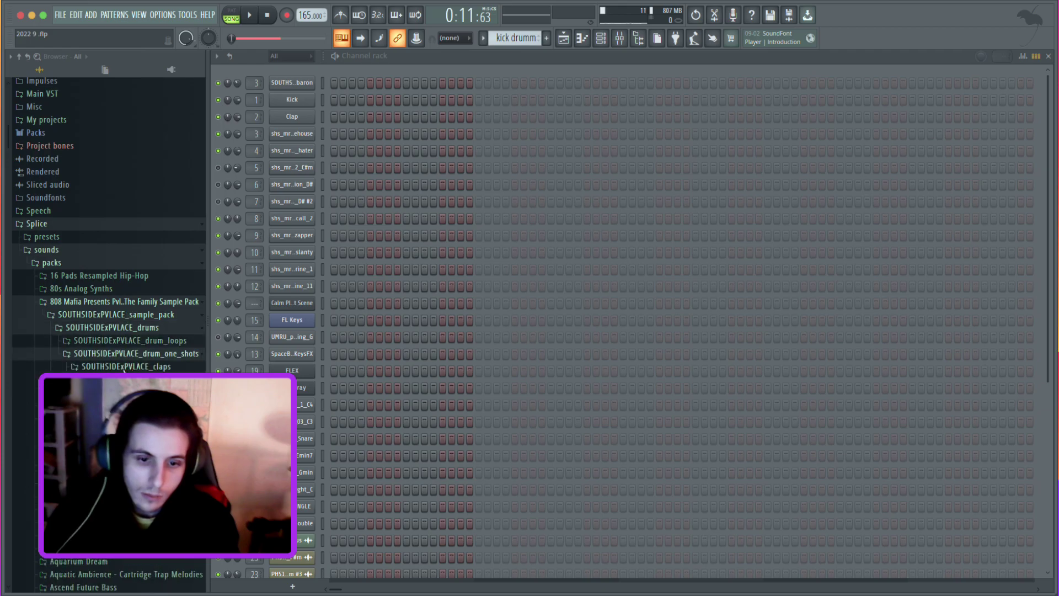
Preview the SOUTHSIDExPVLACE_kicks samples and load SOUTHSIDExPVLACE_kick_barrio onto the Kick channel.
{"action": "left_click", "coordinate": [126, 392]}
{"action": "left_click", "coordinate": [133, 352]}
{"action": "left_click", "coordinate": [136, 348]}
{"action": "left_click", "coordinate": [136, 350]}
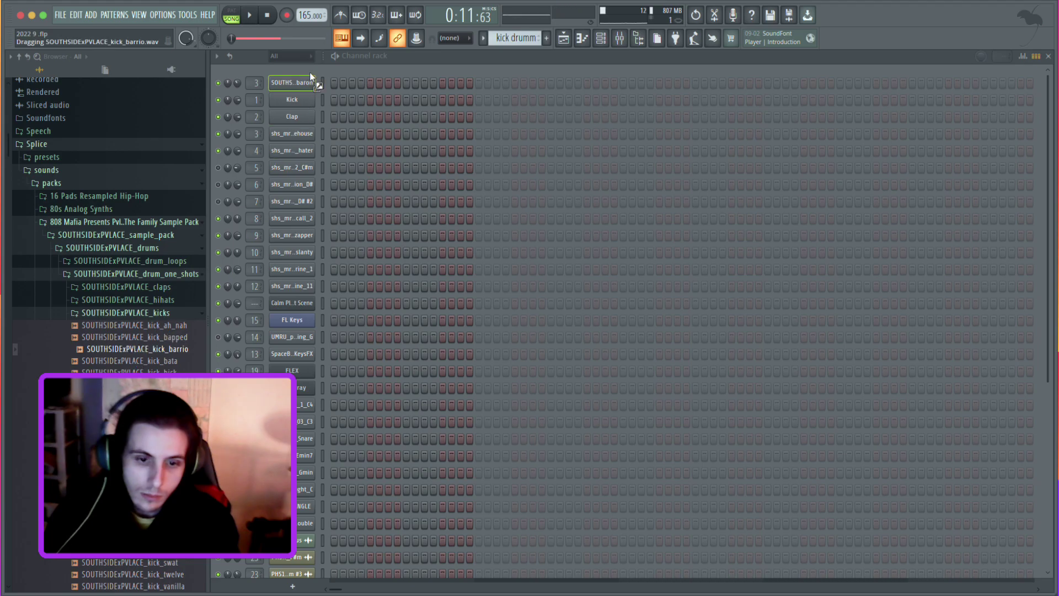
Return to the playlist, play it briefly and move the kick drumm clip on Track 16 to bar 9.
{"action": "left_click", "coordinate": [601, 39]}
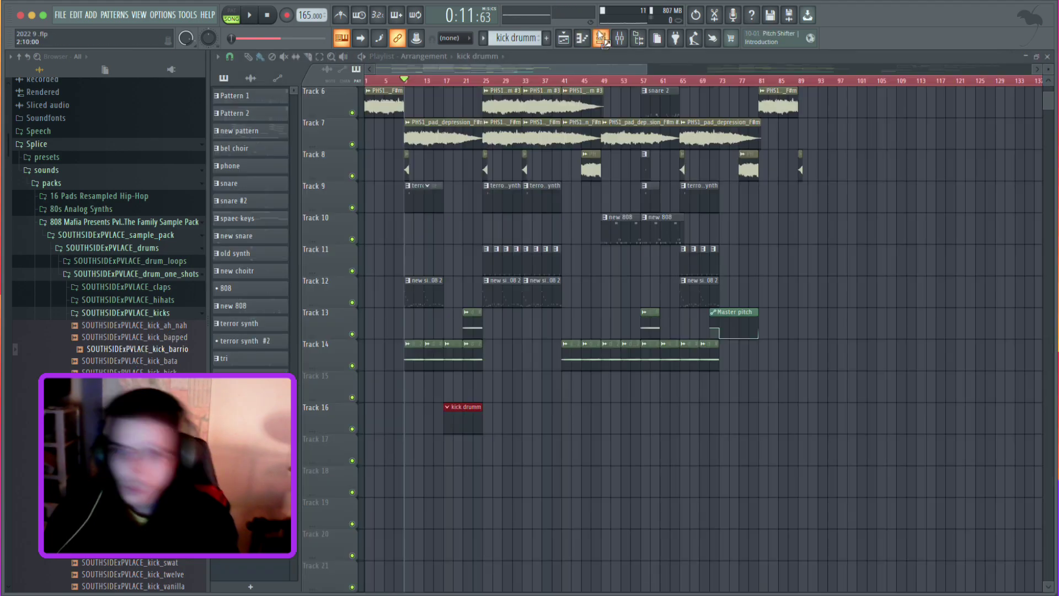
{"action": "key", "text": "space"}
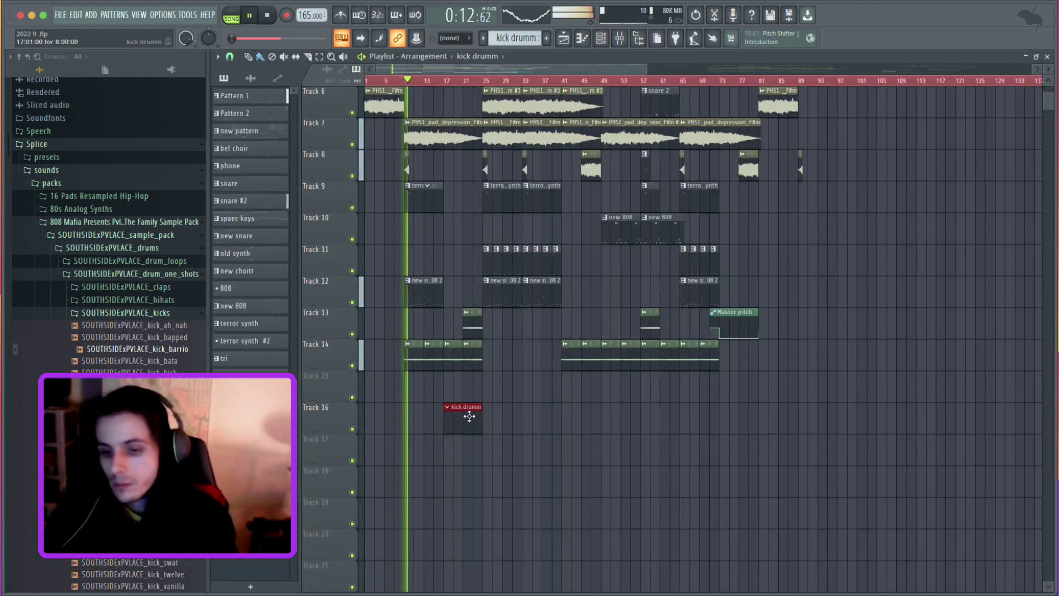
{"action": "key", "text": "space"}
{"action": "left_click_drag", "start_coordinate": [469, 415], "coordinate": [439, 413]}
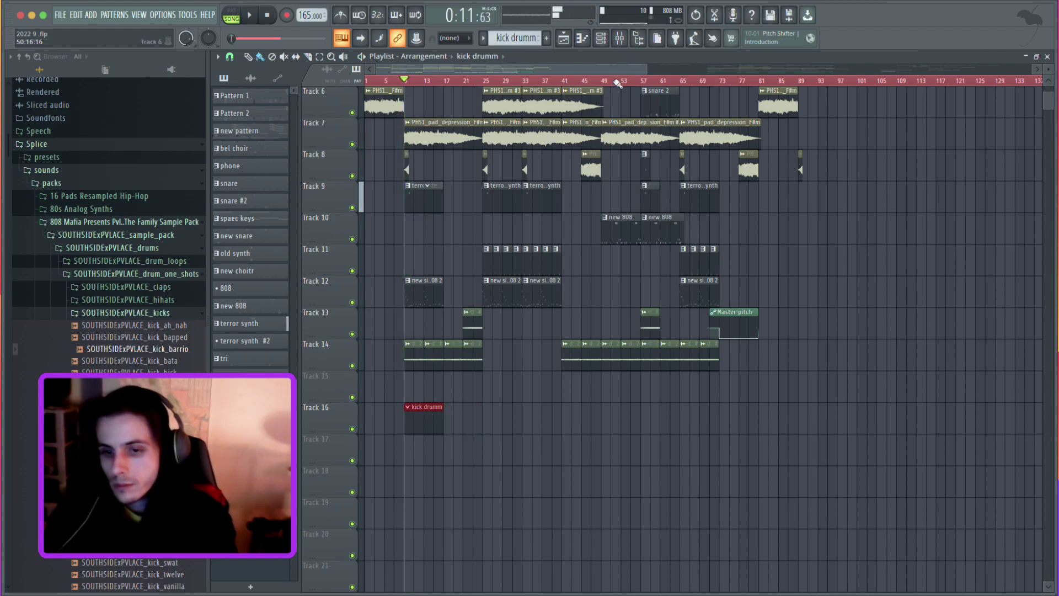
Open the SOUTHSIDExPVLACE_kick_barrio channel in the piano roll and place a C4 note at the start of bar 1.
{"action": "left_click", "coordinate": [608, 43]}
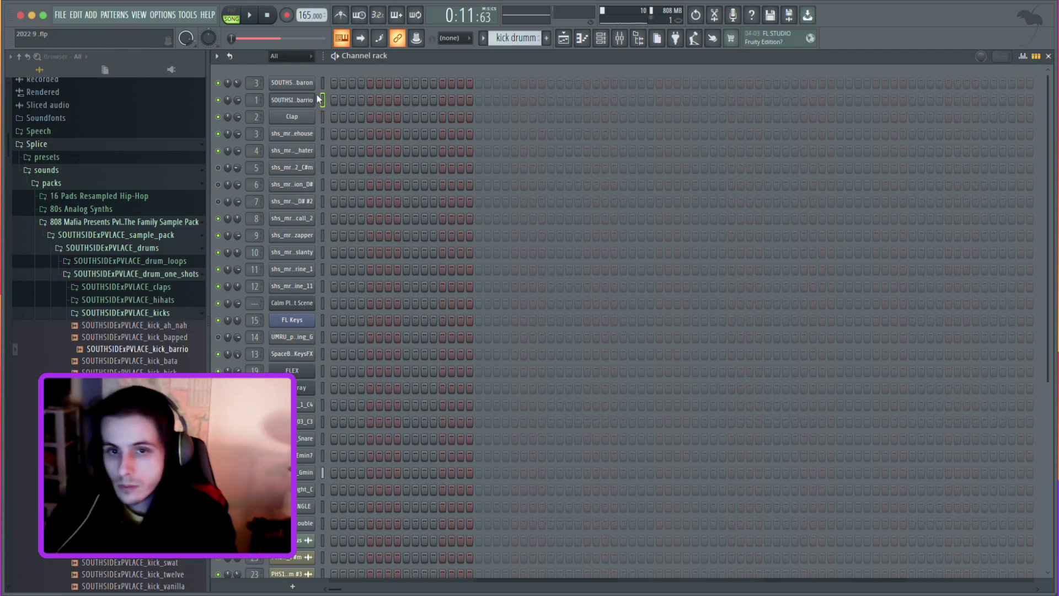
{"action": "key", "text": "F7"}
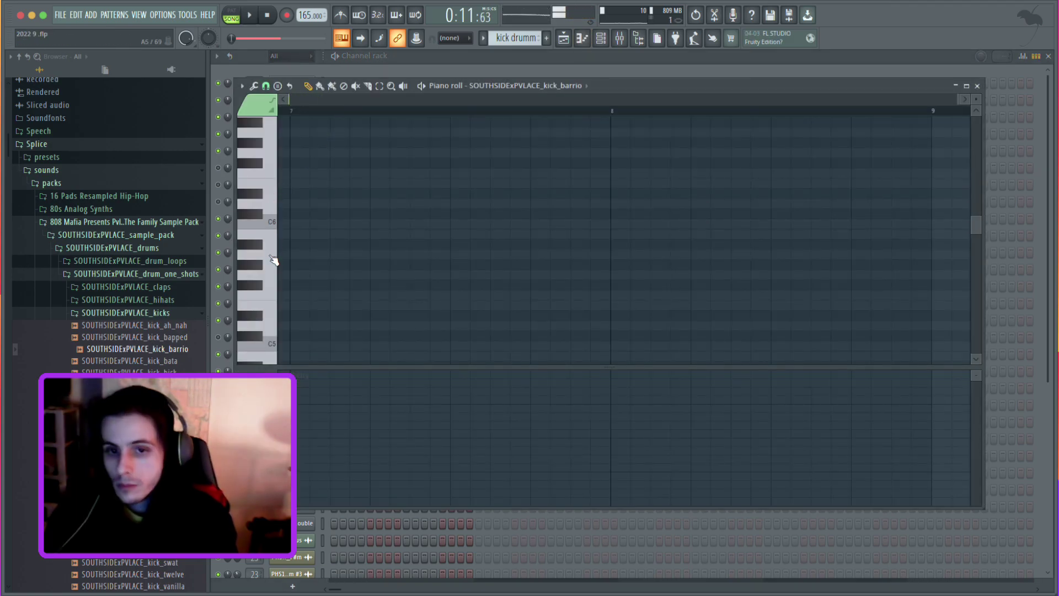
{"action": "scroll", "coordinate": [274, 303], "scroll_direction": "down", "scroll_amount": 3}
{"action": "scroll", "coordinate": [273, 255], "scroll_direction": "down", "scroll_amount": 3}
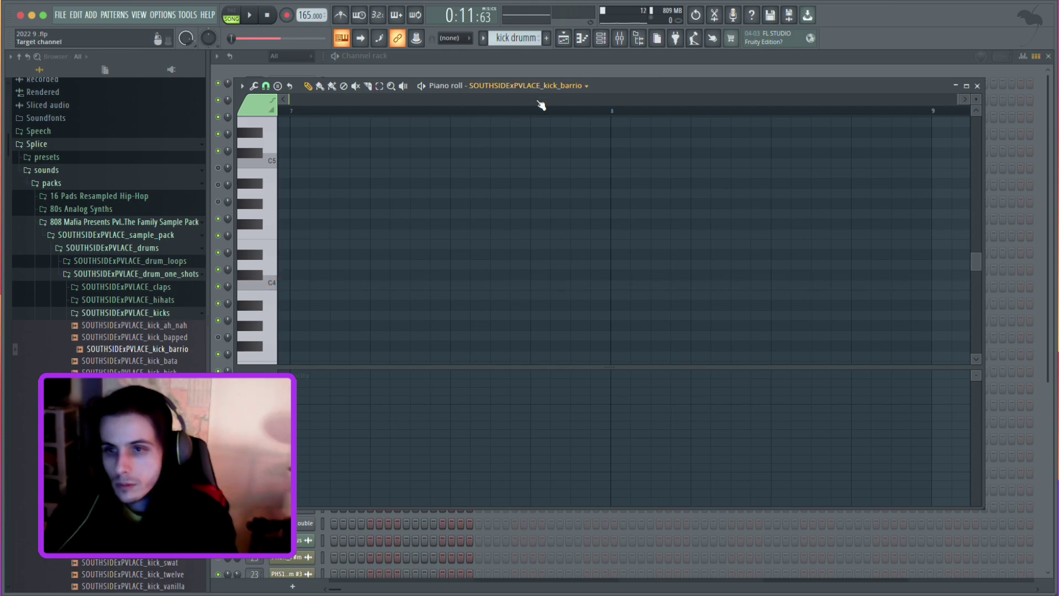
{"action": "right_click", "coordinate": [423, 265], "text": "ctrl"}
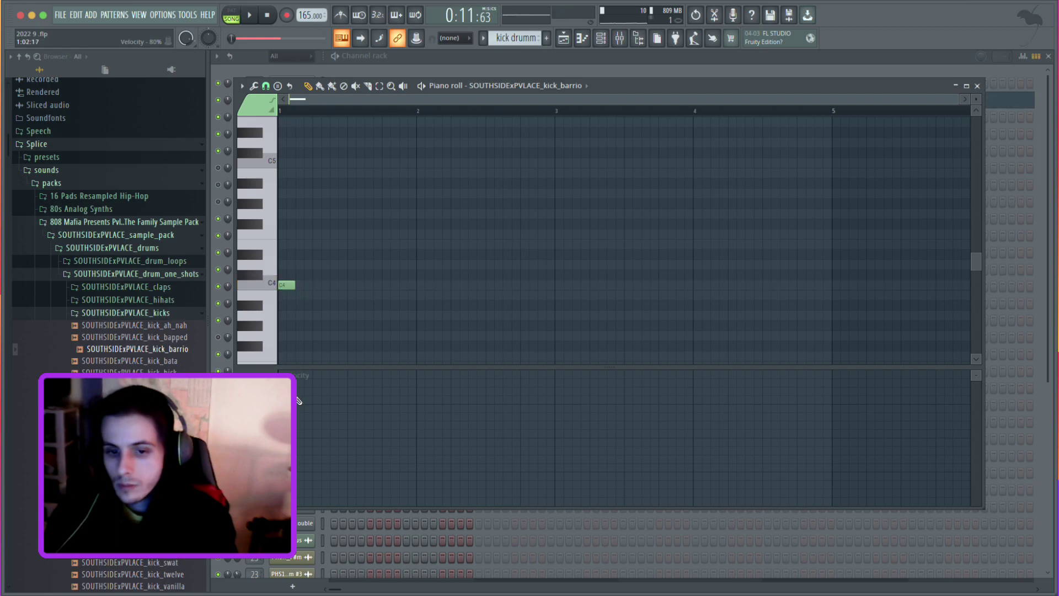
Audition the kick with the song and replace the C4 note with a C5 note at the start of bar 1.
{"action": "key", "text": "space"}
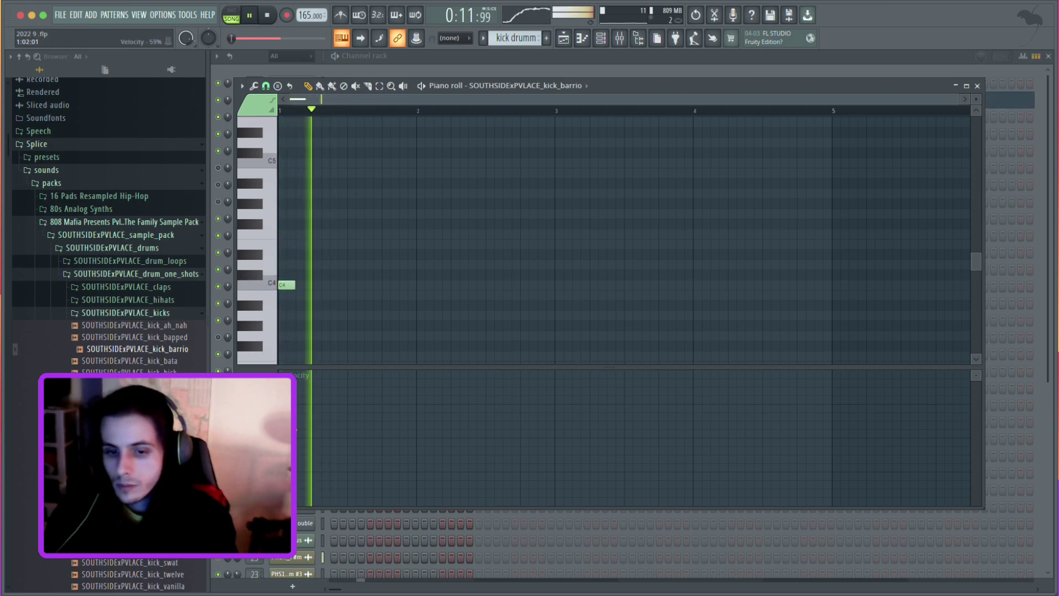
{"action": "key", "text": "space"}
{"action": "left_click_drag", "start_coordinate": [292, 260], "coordinate": [265, 326]}
{"action": "left_click", "coordinate": [278, 163]}
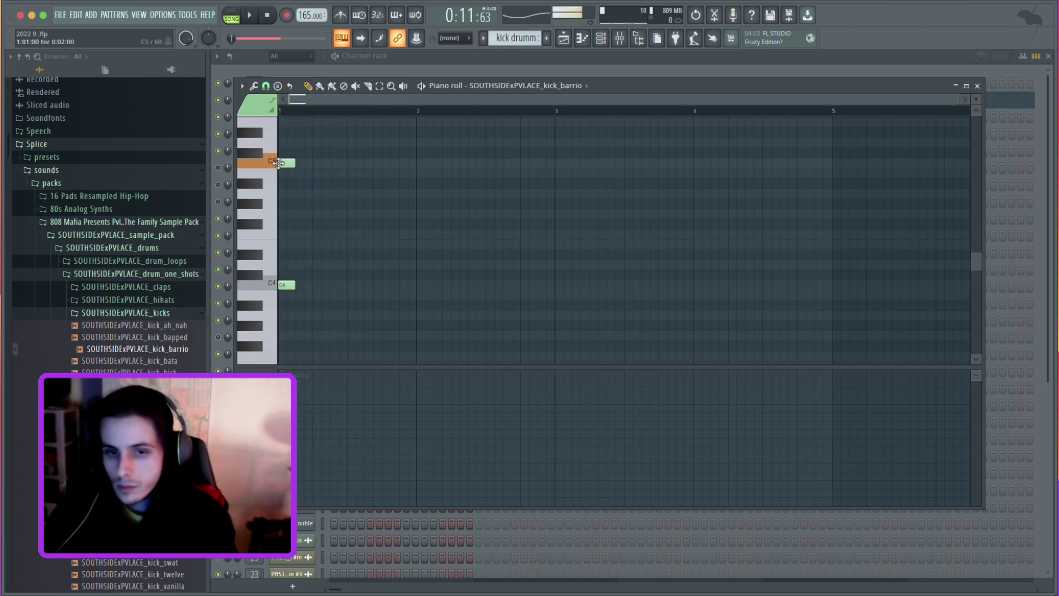
{"action": "right_click", "coordinate": [287, 284]}
{"action": "key", "text": "space"}
{"action": "key", "text": "space"}
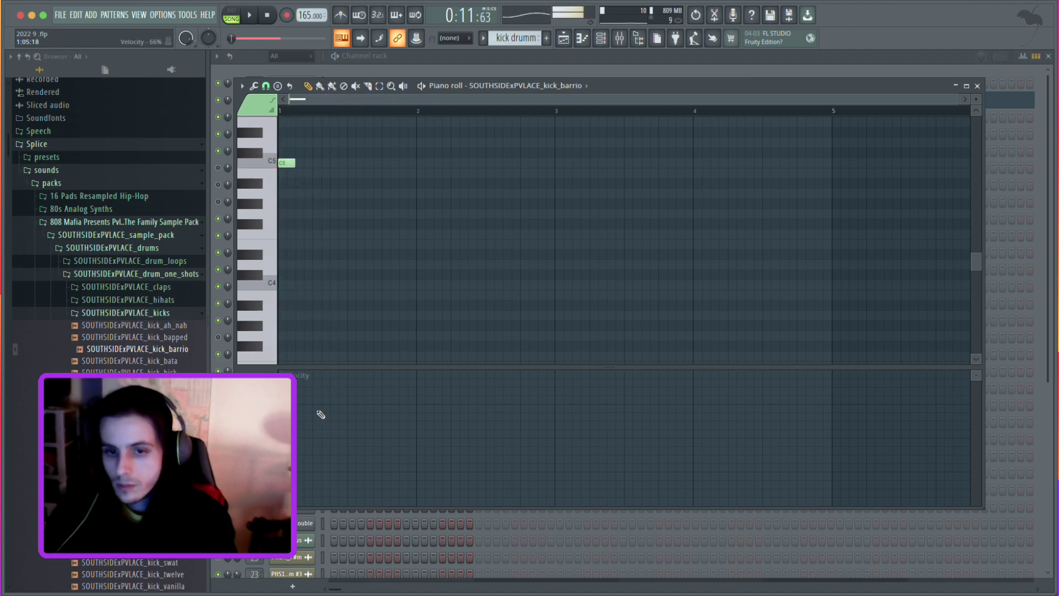
Add C5 kick notes at steps 7 and 11 of bar 1 and at the start of bar 2 while playing the song.
{"action": "key", "text": "space"}
{"action": "scroll", "coordinate": [367, 220], "scroll_direction": "up", "scroll_amount": 2}
{"action": "key", "text": "space"}
{"action": "key", "text": "space"}
{"action": "left_click", "coordinate": [336, 194]}
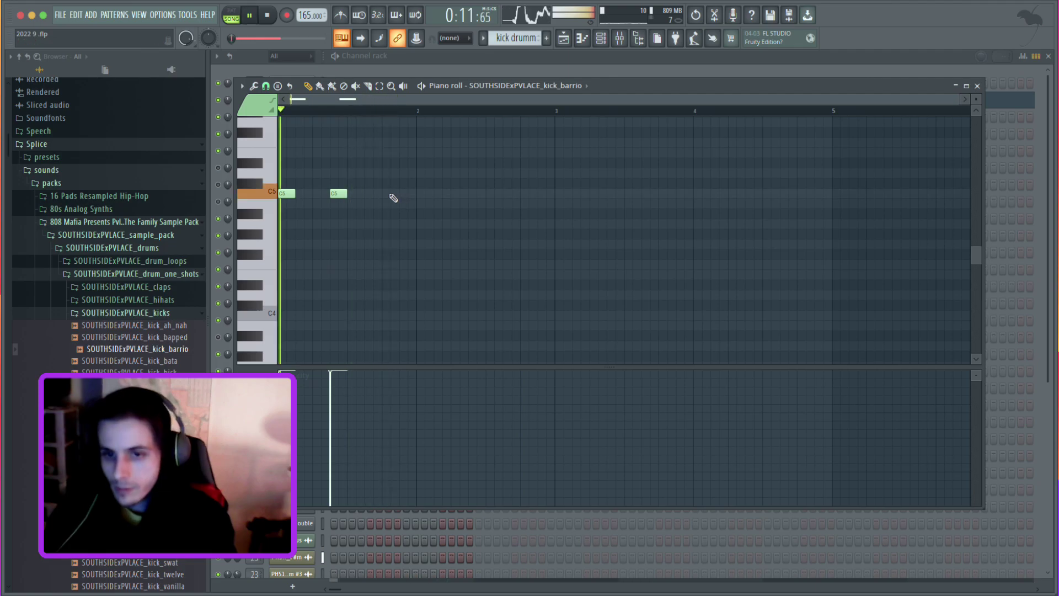
{"action": "left_click", "coordinate": [373, 193]}
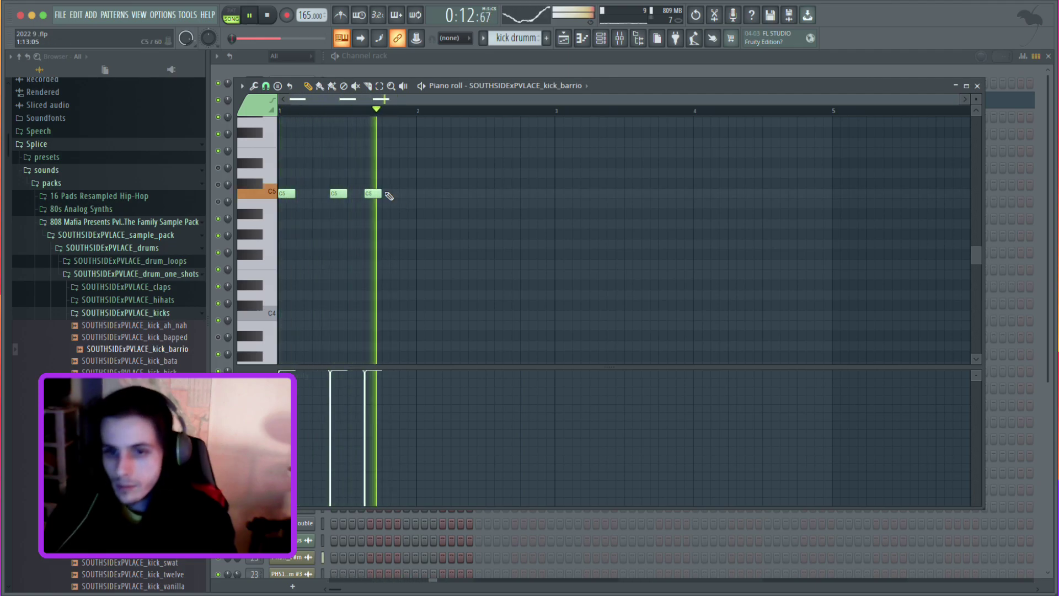
{"action": "left_click", "coordinate": [426, 194]}
{"action": "key", "text": "space"}
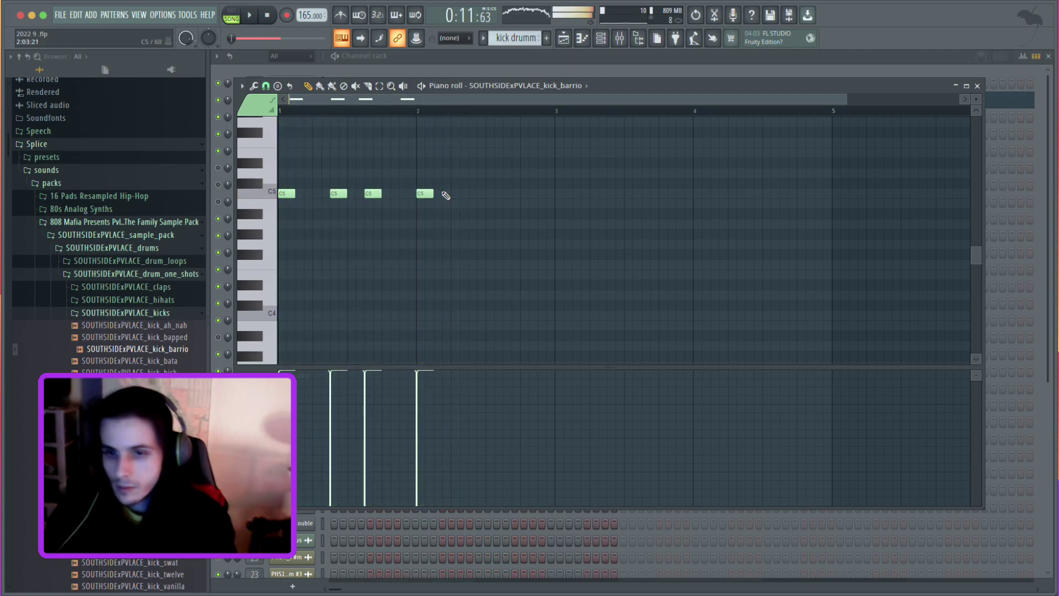
Add a C5 kick to bar 2, move the bar's pair to steps 9 and 11, and place another kick at step 3.
{"action": "left_click", "coordinate": [442, 194]}
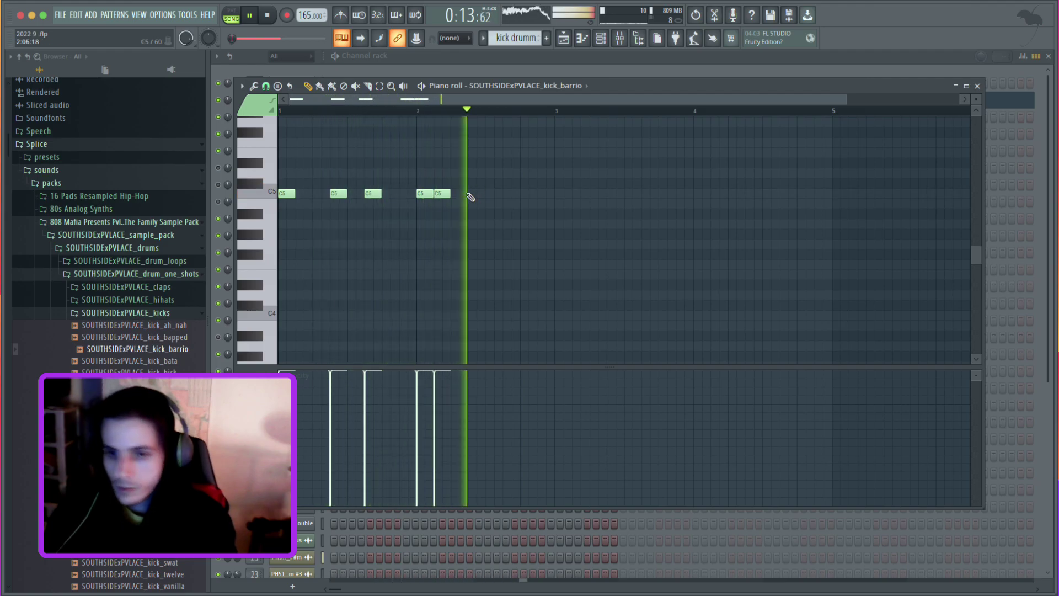
{"action": "left_click_drag", "start_coordinate": [420, 193], "coordinate": [489, 188]}
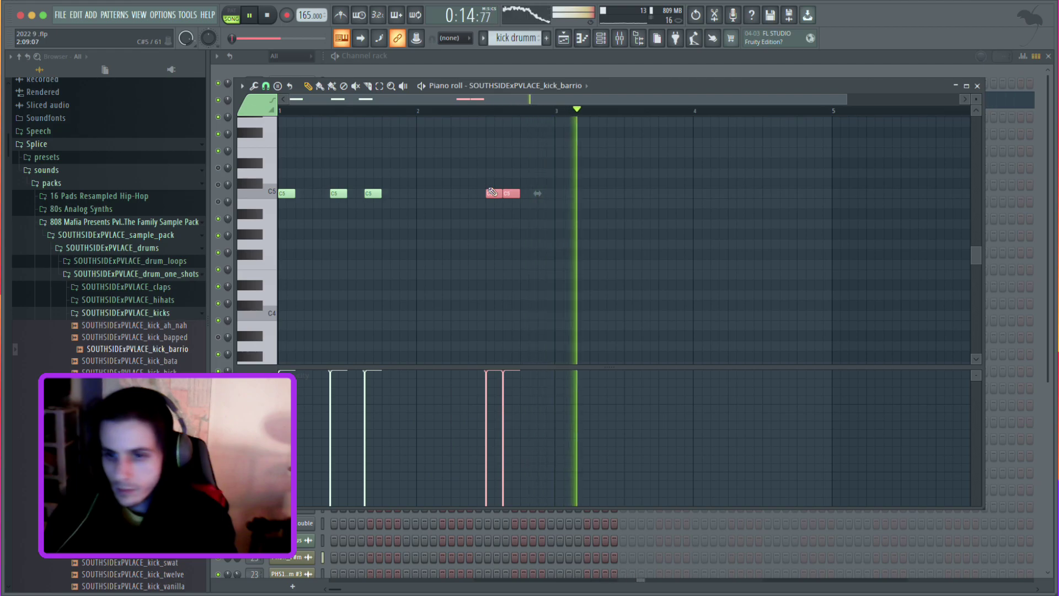
{"action": "left_click", "coordinate": [458, 194]}
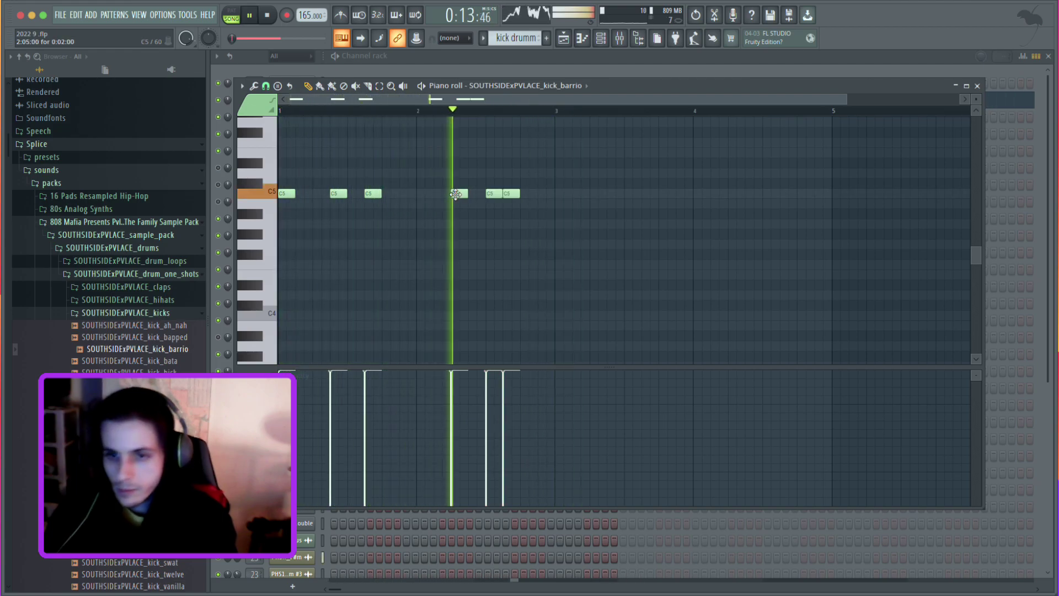
{"action": "left_click_drag", "start_coordinate": [458, 194], "coordinate": [442, 194]}
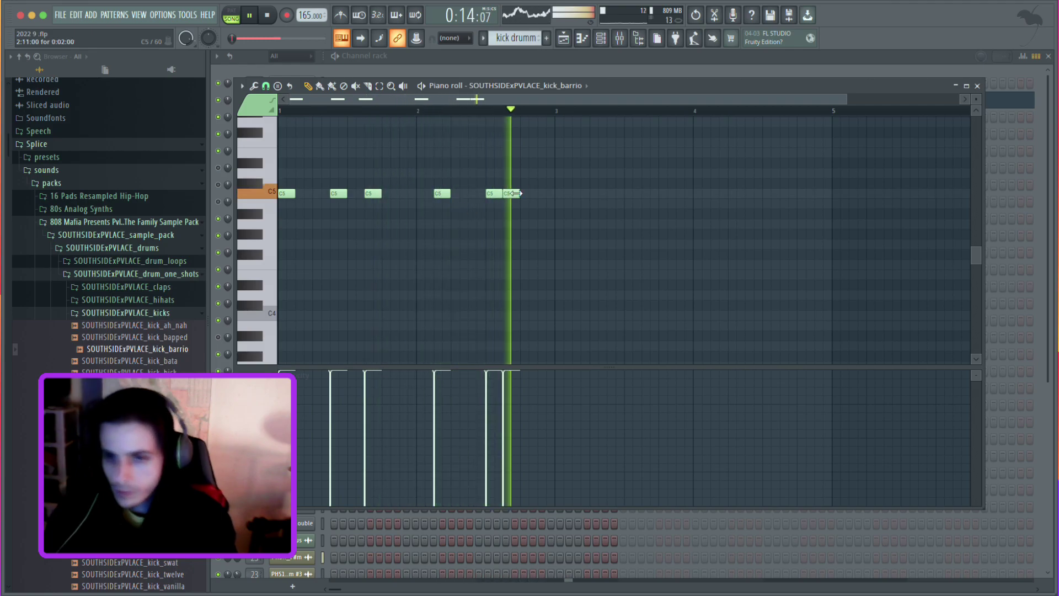
Add C5 kicks at steps 1, 7 and 13 of bar 3 and at steps 5, 13 and 15 of bar 4.
{"action": "left_click", "coordinate": [553, 183]}
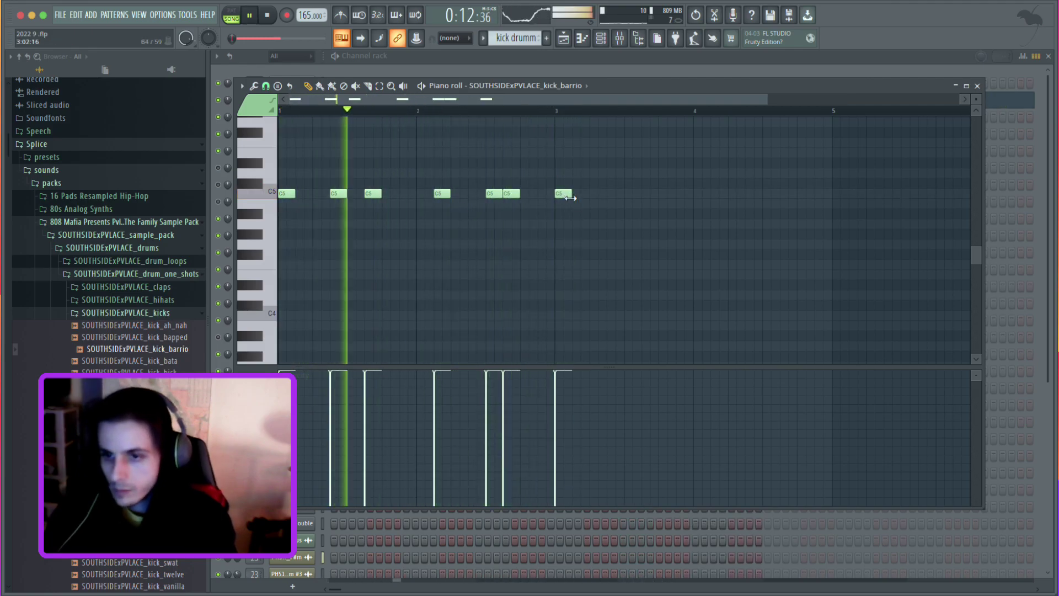
{"action": "left_click", "coordinate": [611, 194]}
{"action": "left_click", "coordinate": [655, 193]}
{"action": "left_click_drag", "start_coordinate": [655, 195], "coordinate": [664, 194]}
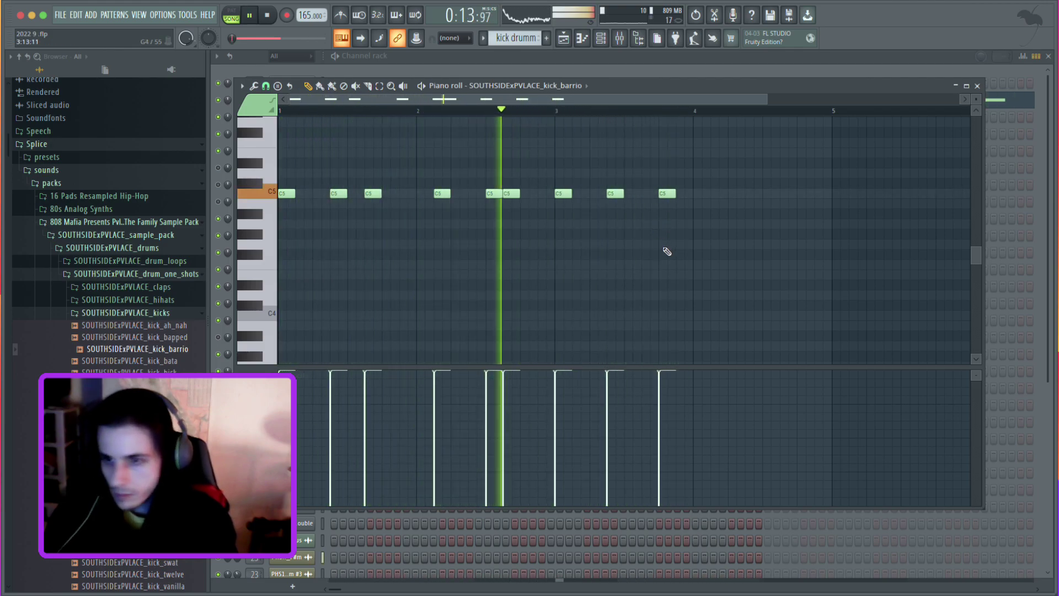
{"action": "scroll", "coordinate": [665, 249], "scroll_direction": "down", "scroll_amount": 1}
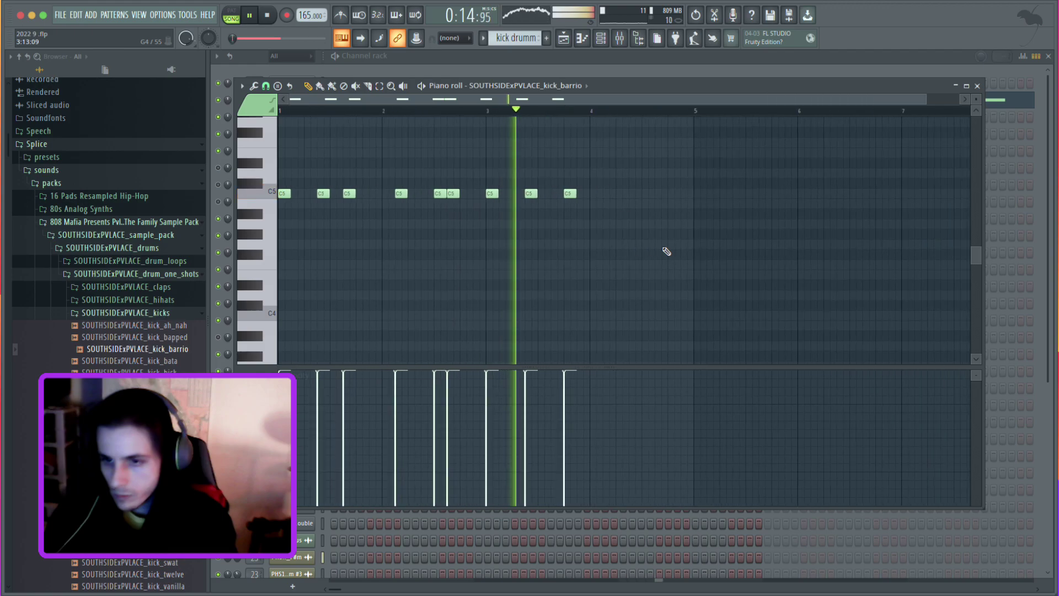
{"action": "left_click", "coordinate": [622, 194]}
{"action": "left_click", "coordinate": [673, 193]}
{"action": "left_click", "coordinate": [685, 193]}
Select the four-bar kick phrase and duplicate it into bars 5 to 8.
{"action": "left_click_drag", "start_coordinate": [714, 149], "coordinate": [631, 147]}
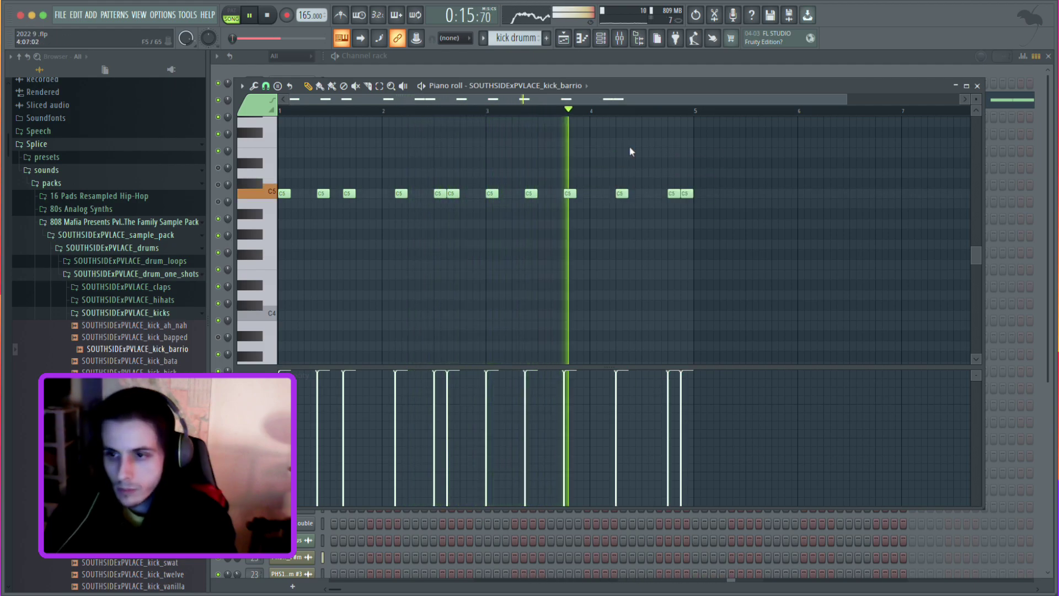
{"action": "key", "text": "space"}
{"action": "left_click_drag", "start_coordinate": [711, 153], "coordinate": [132, 231]}
{"action": "left_click_drag", "start_coordinate": [288, 194], "coordinate": [700, 197]}
{"action": "scroll", "coordinate": [690, 203], "scroll_direction": "down", "scroll_amount": 3}
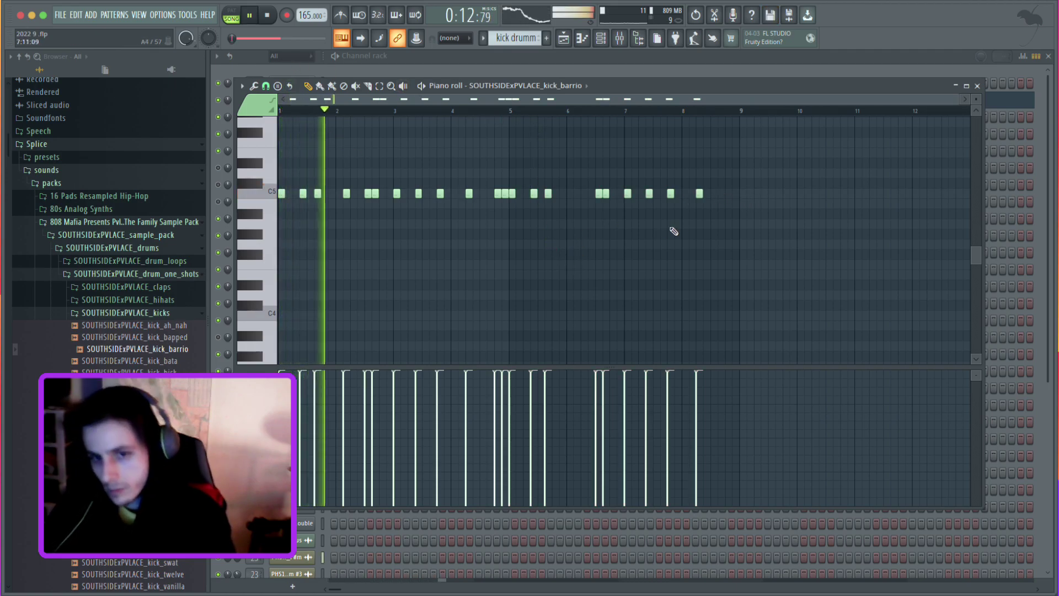
Transpose all the kick notes down one octave to C4 and replay the pattern.
{"action": "left_click_drag", "start_coordinate": [705, 180], "coordinate": [172, 241]}
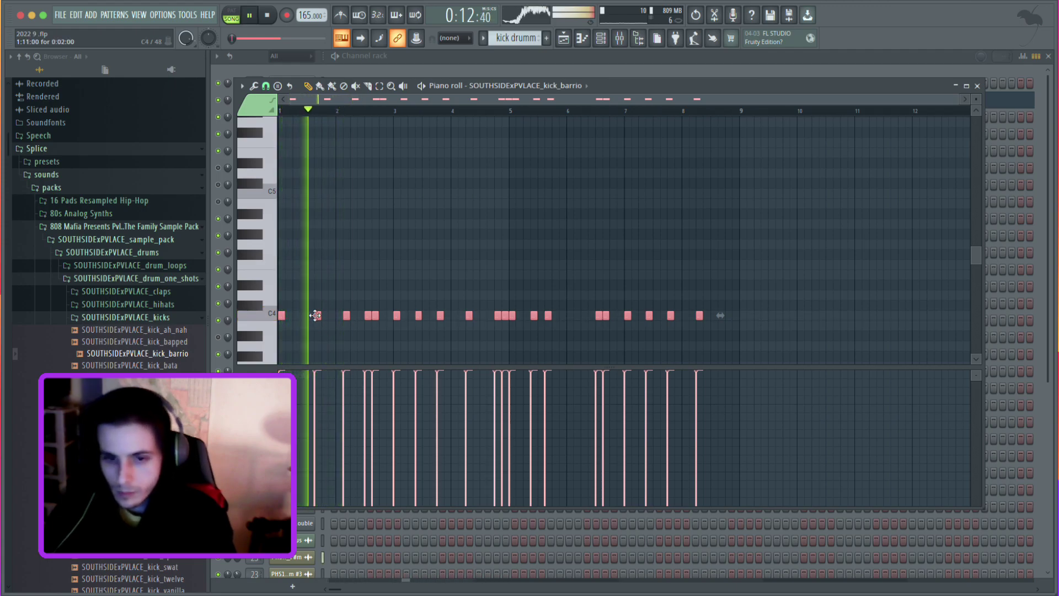
{"action": "key", "text": "space"}
{"action": "key", "text": "space"}
Try an extra C4 kick at step 13 of bar 1, remove it, delete the kick at step 11 of bar 2, and replay.
{"action": "left_click", "coordinate": [310, 315]}
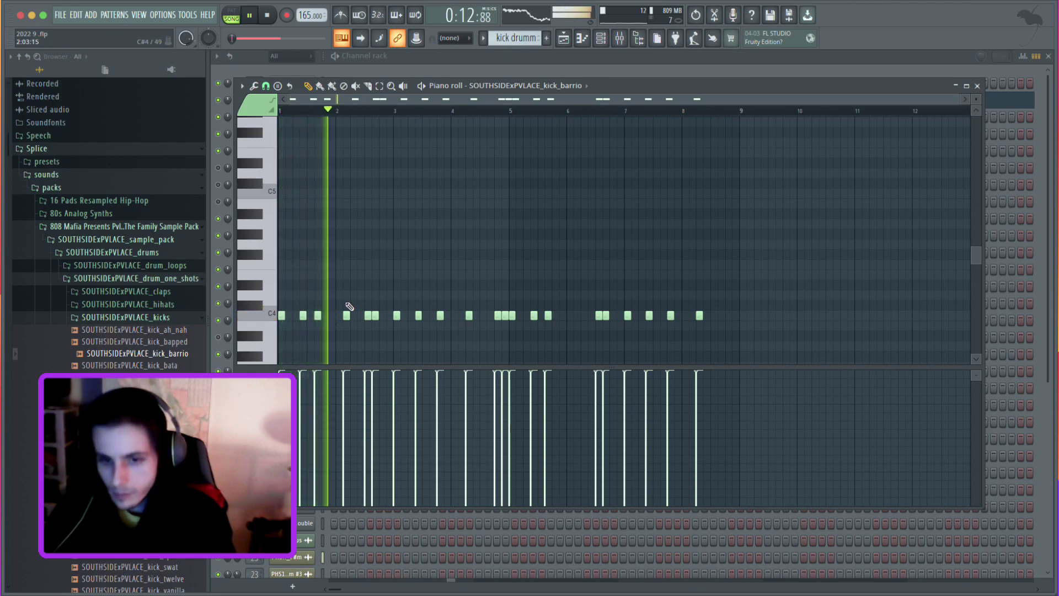
{"action": "left_click", "coordinate": [325, 316]}
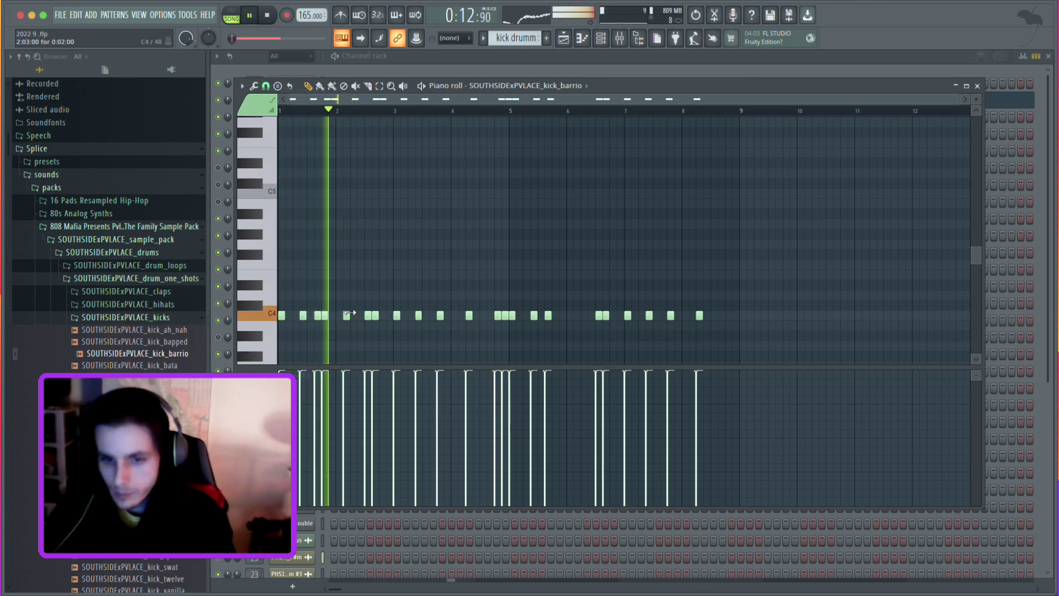
{"action": "key", "text": "space"}
{"action": "right_click", "coordinate": [325, 315]}
{"action": "right_click", "coordinate": [375, 316]}
{"action": "key", "text": "space"}
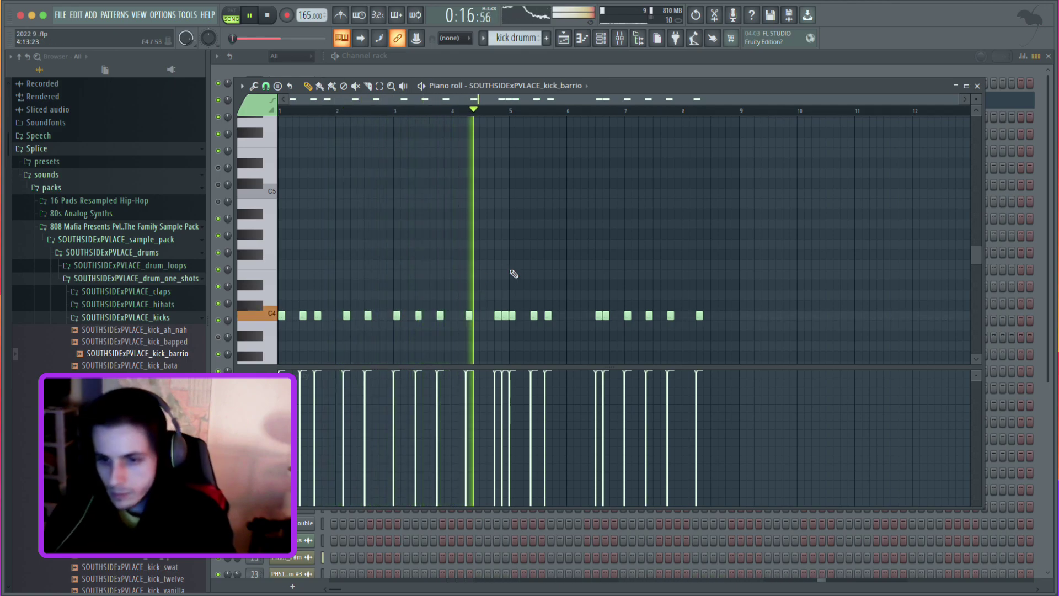
Load Fruity Parametric EQ 2 with a low-frequency band 3 boost on mixer Insert 1, and add Fruity Multiband Compressor in slot 2.
{"action": "left_click", "coordinate": [629, 39]}
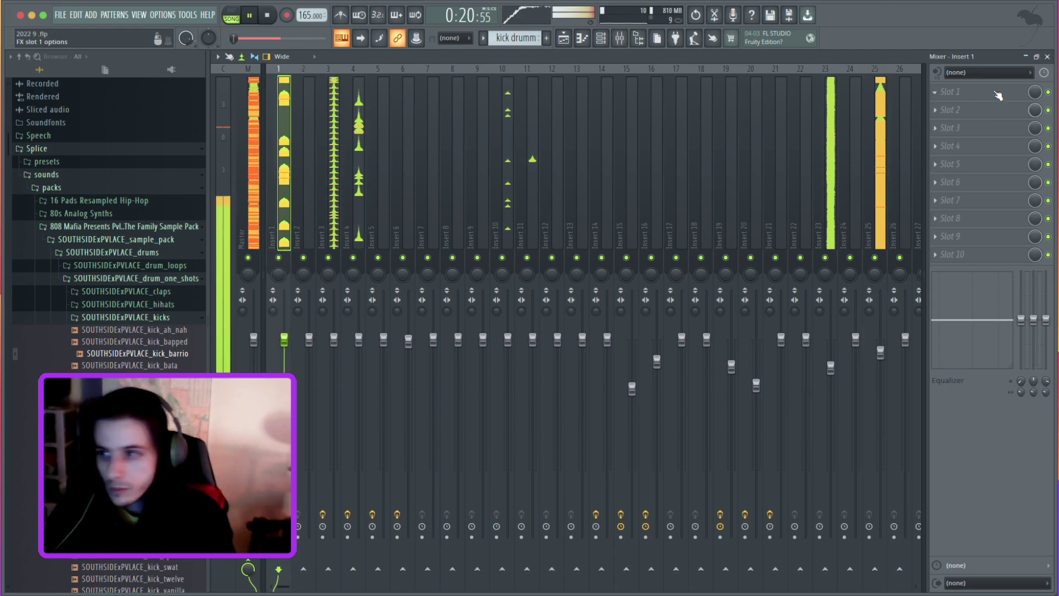
{"action": "left_click", "coordinate": [813, 374]}
{"action": "left_click_drag", "start_coordinate": [579, 276], "coordinate": [574, 301]}
{"action": "left_click_drag", "start_coordinate": [390, 264], "coordinate": [264, 224]}
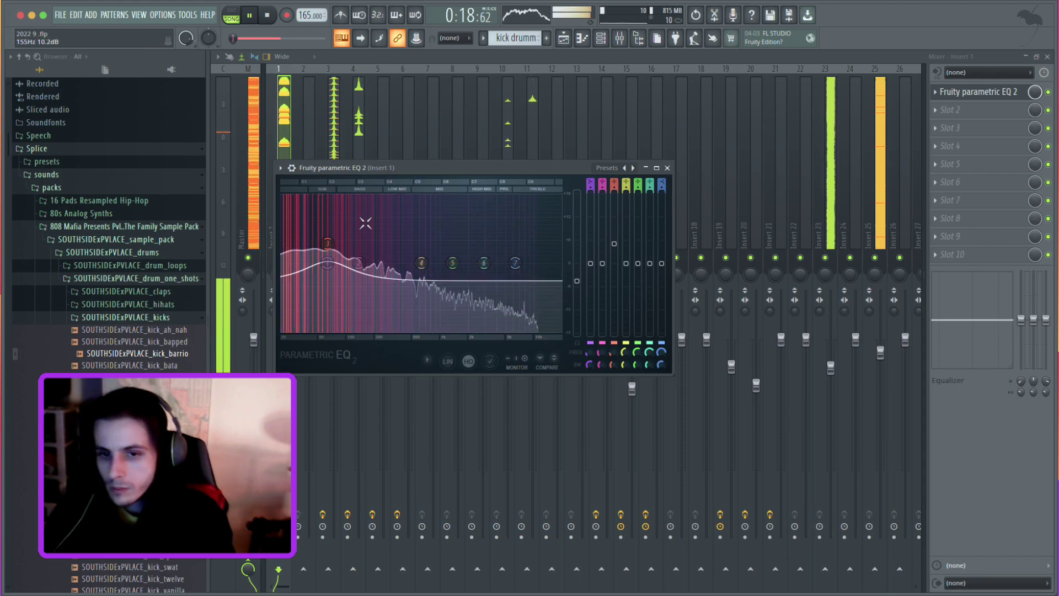
{"action": "left_click", "coordinate": [968, 114]}
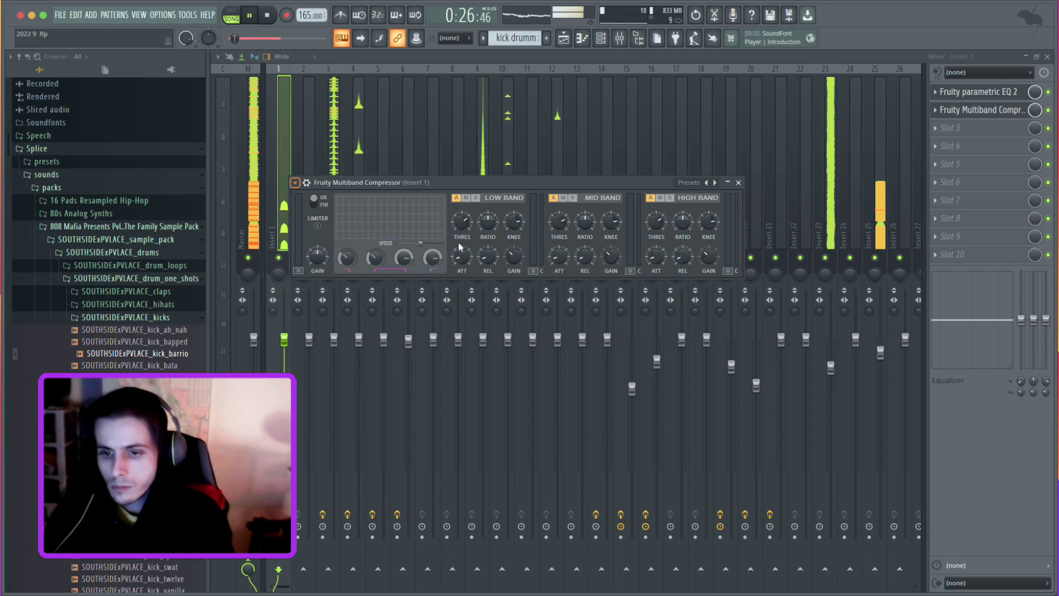
Reduce the EQ's band 3 boost to about 1.6 dB near 57 Hz and lower its main level to about -7.6 dB.
{"action": "left_click", "coordinate": [971, 94]}
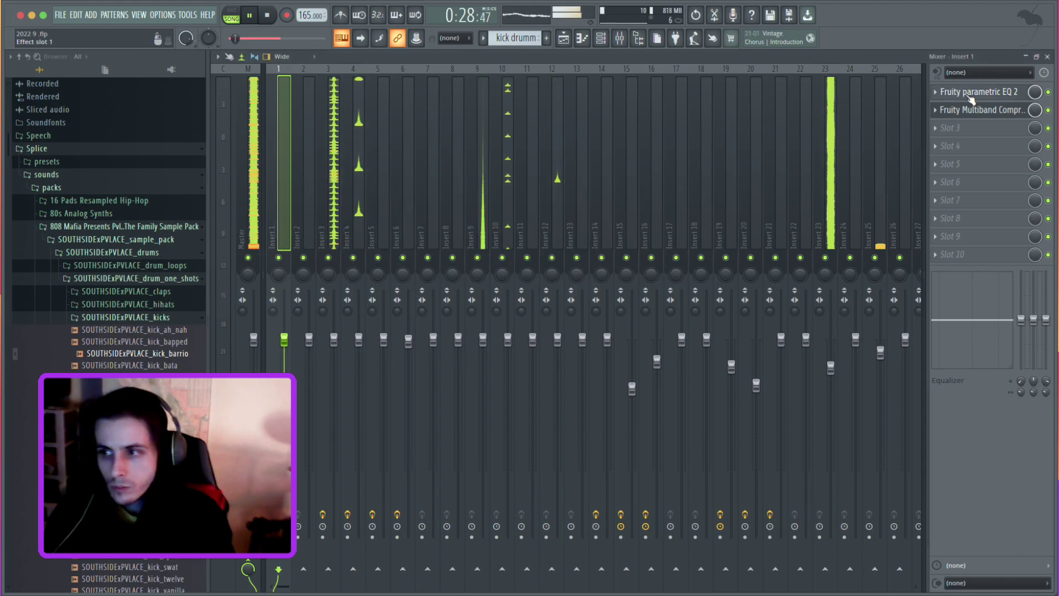
{"action": "left_click_drag", "start_coordinate": [327, 243], "coordinate": [343, 262]}
{"action": "left_click_drag", "start_coordinate": [367, 296], "coordinate": [330, 256]}
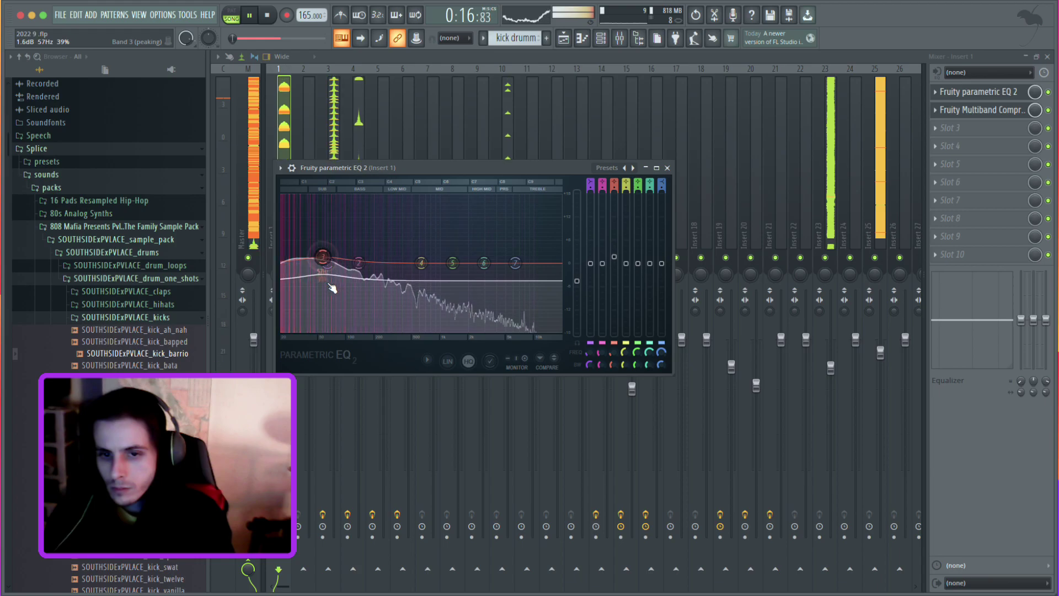
{"action": "left_click_drag", "start_coordinate": [577, 283], "coordinate": [575, 317]}
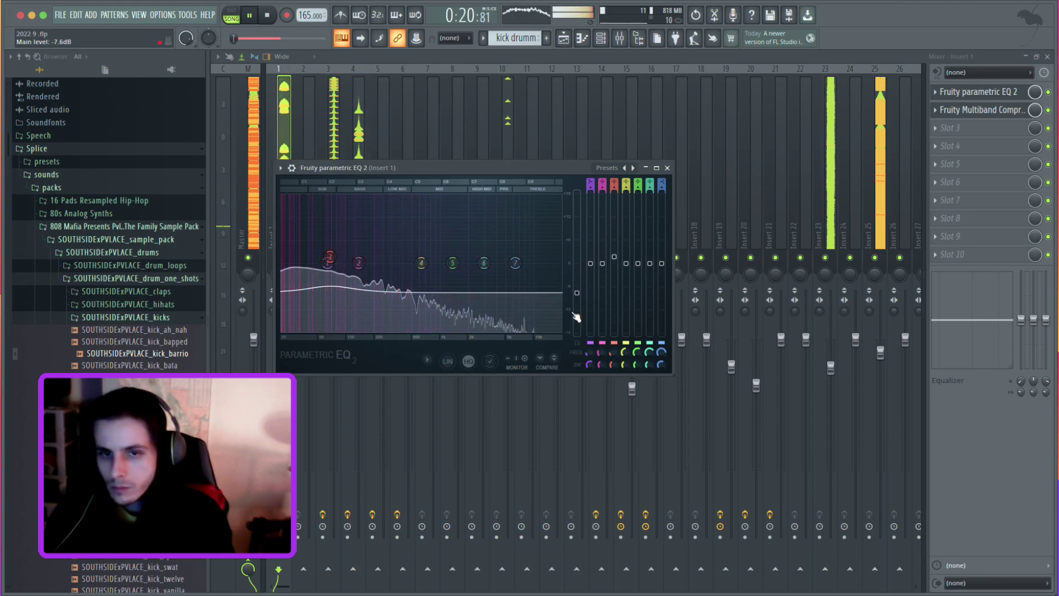
Bypass the EQ on Insert 1, open the Fruity Multiband Compressor and stop playback.
{"action": "left_click", "coordinate": [1052, 96]}
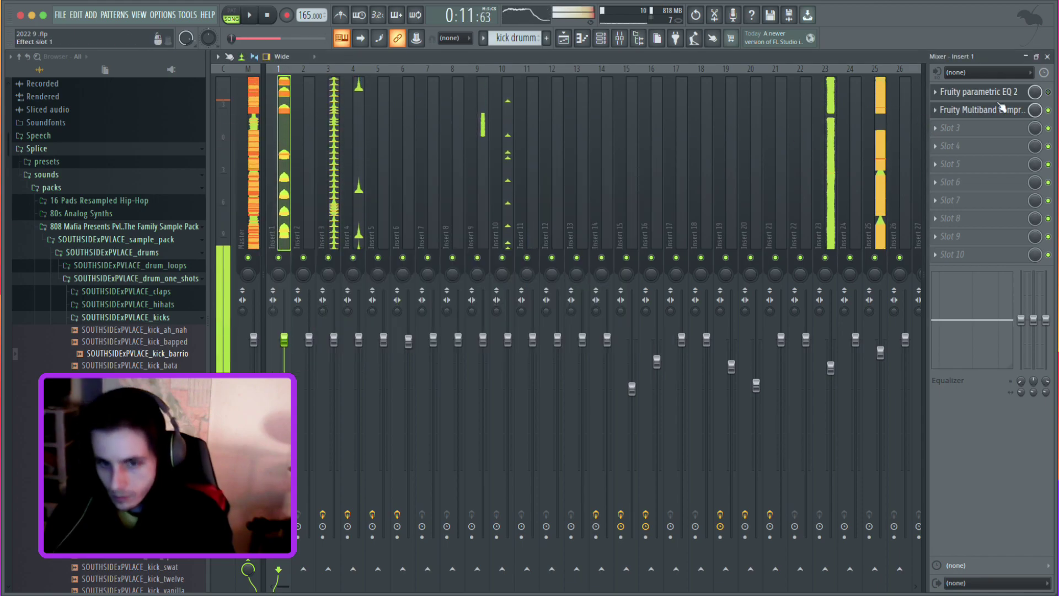
{"action": "left_click", "coordinate": [1021, 110]}
{"action": "key", "text": "space"}
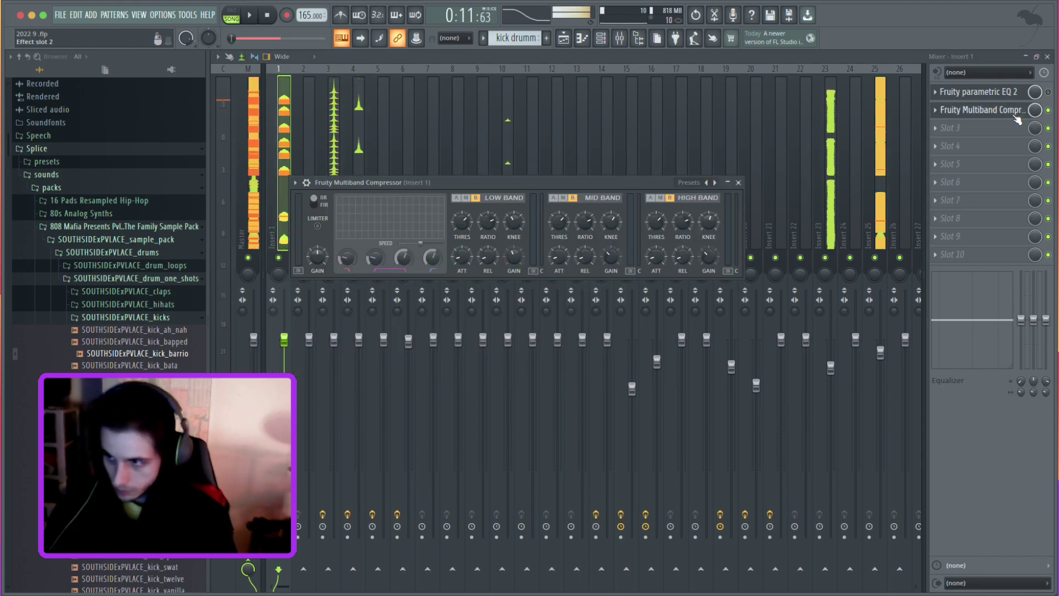
Lower the velocities of all kick notes evenly in the barrio kick's piano roll and replay the pattern.
{"action": "left_click", "coordinate": [601, 38]}
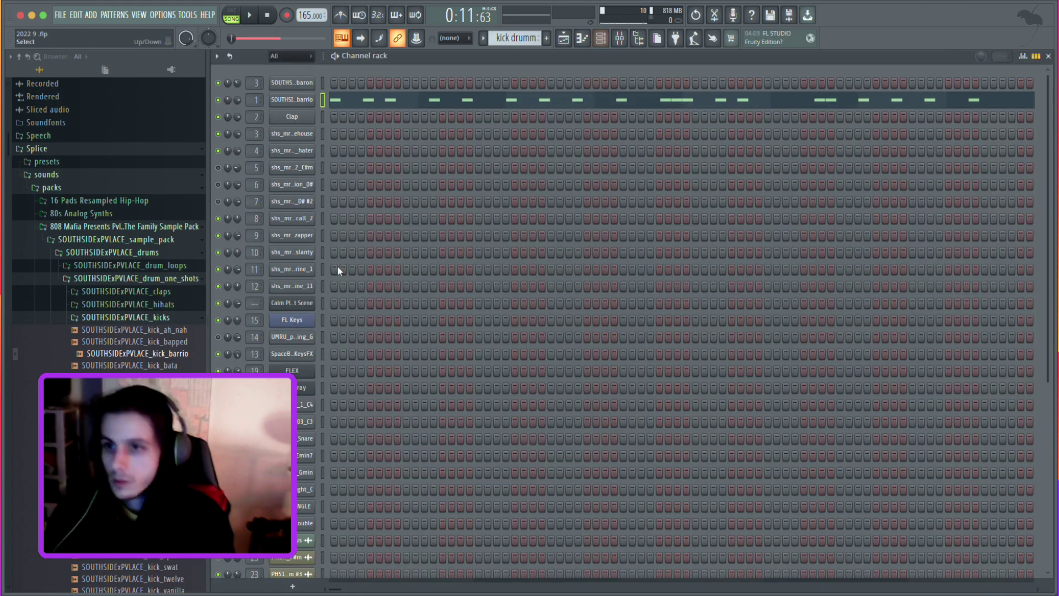
{"action": "left_click", "coordinate": [403, 97]}
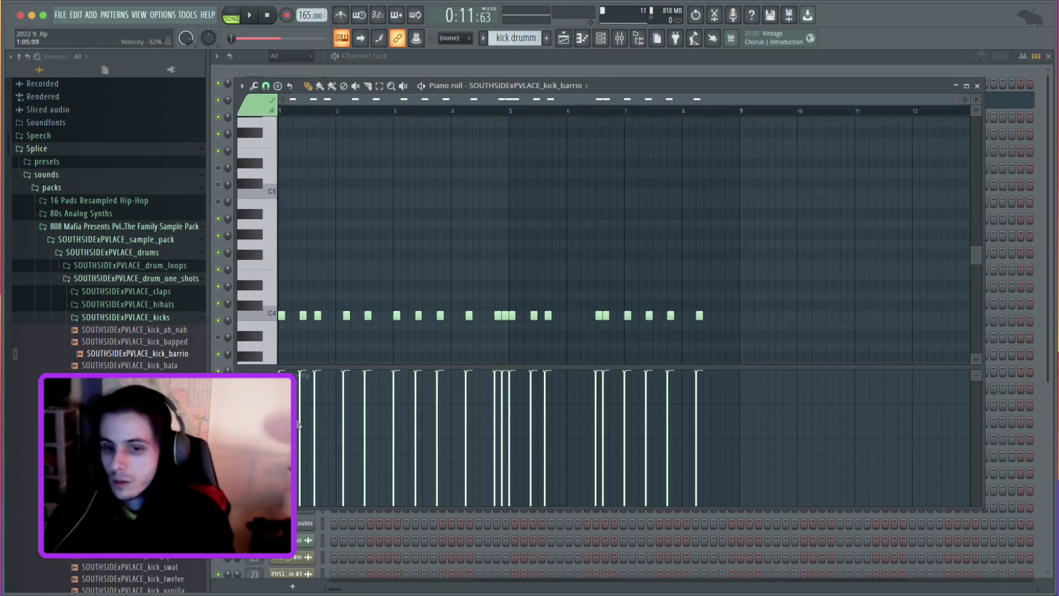
{"action": "left_click_drag", "start_coordinate": [330, 406], "coordinate": [349, 406]}
{"action": "key", "text": "space"}
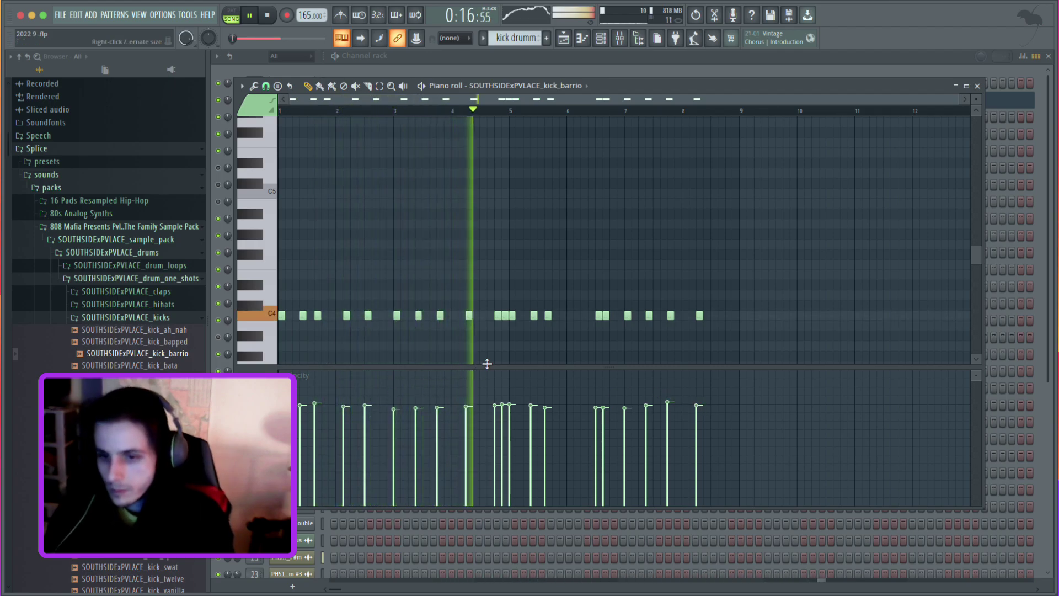
Apply the "20Hz + 18kHz cut" preset to the Fruity Parametric EQ 2 in slot 1 of Insert 1.
{"action": "left_click", "coordinate": [629, 42]}
{"action": "left_click", "coordinate": [974, 91]}
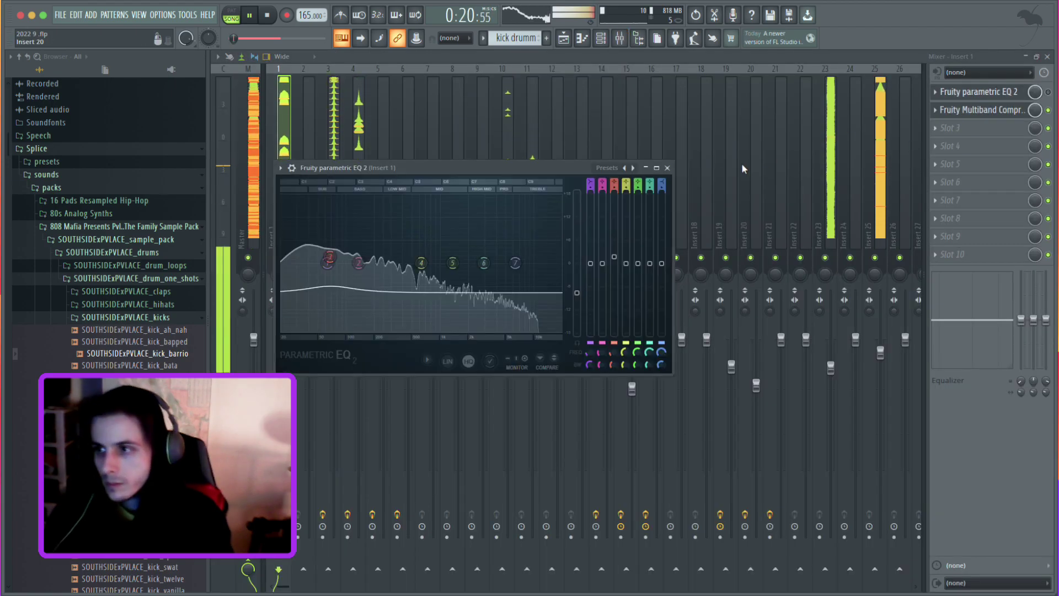
{"action": "double_click", "coordinate": [638, 168]}
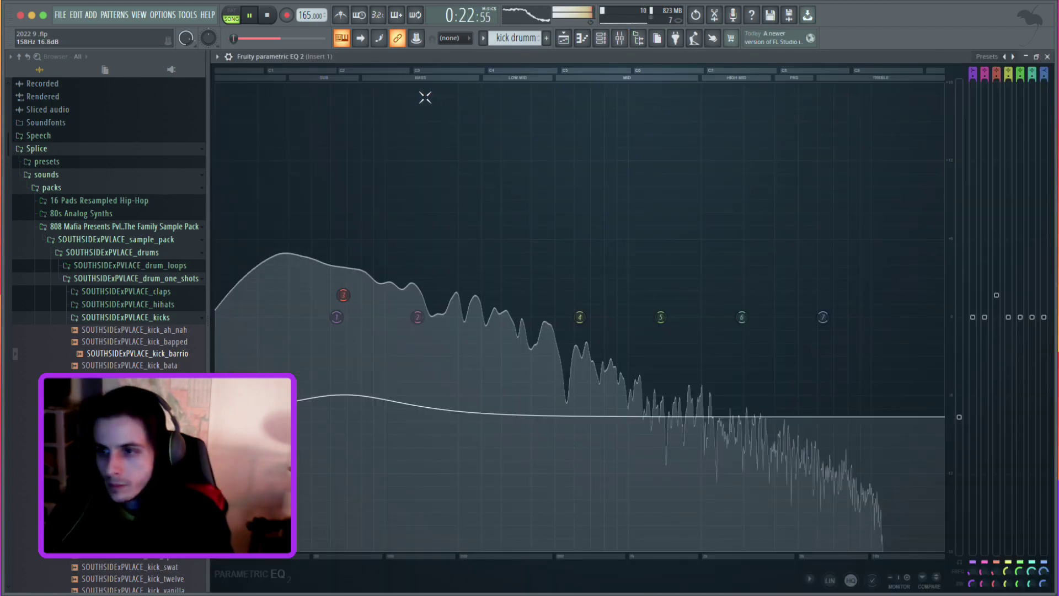
{"action": "left_click", "coordinate": [1016, 56]}
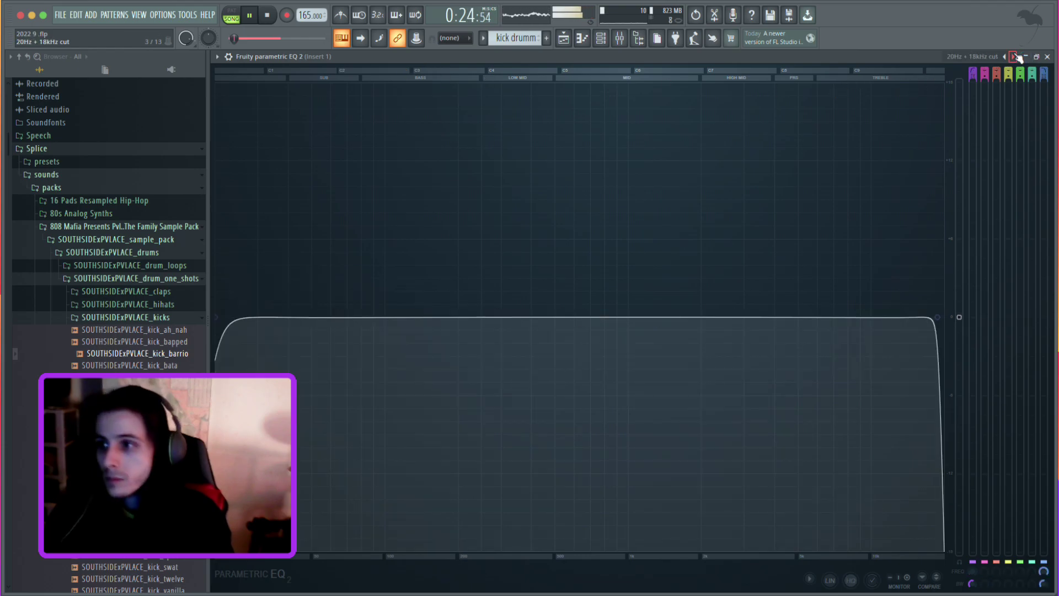
{"action": "left_click", "coordinate": [608, 39]}
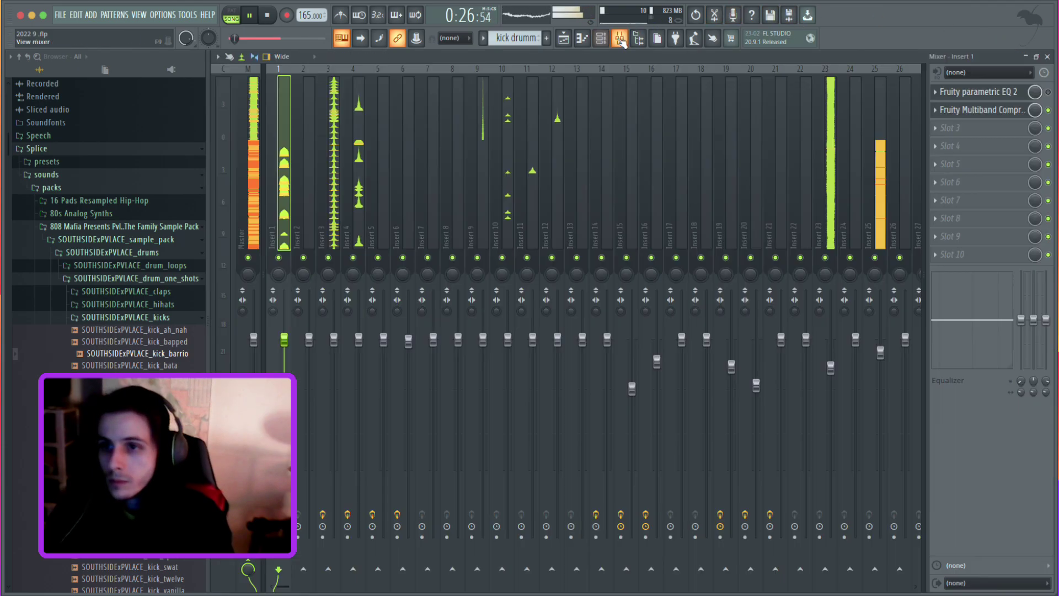
{"action": "left_click", "coordinate": [982, 92]}
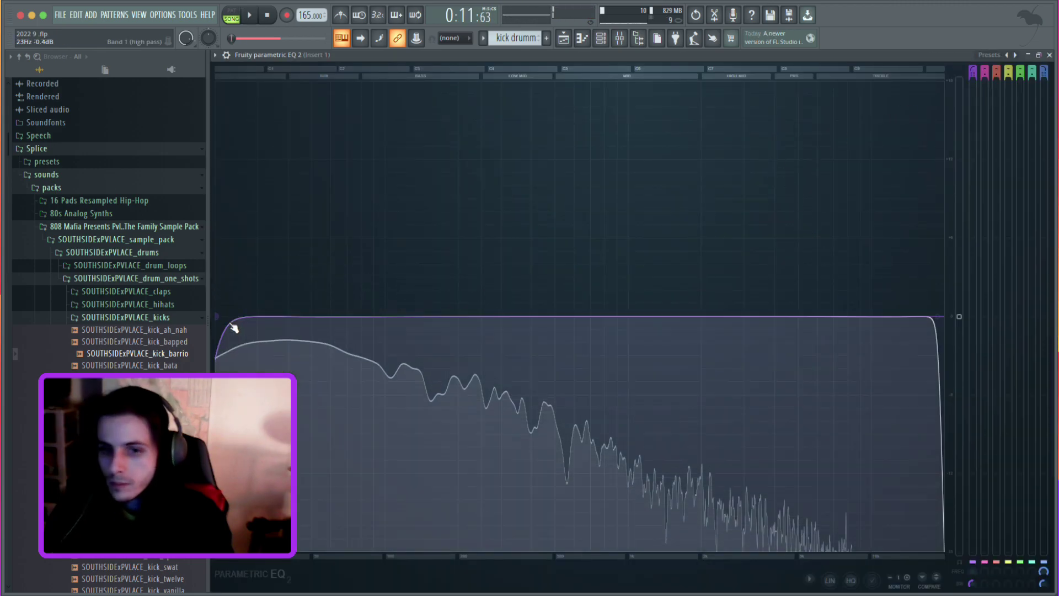
Raise the EQ's band 1 high-pass cutoff past 28 Hz and pull the band 7 low-pass down to about 513 Hz during playback.
{"action": "left_click_drag", "start_coordinate": [216, 317], "coordinate": [253, 318]}
{"action": "key", "text": "space"}
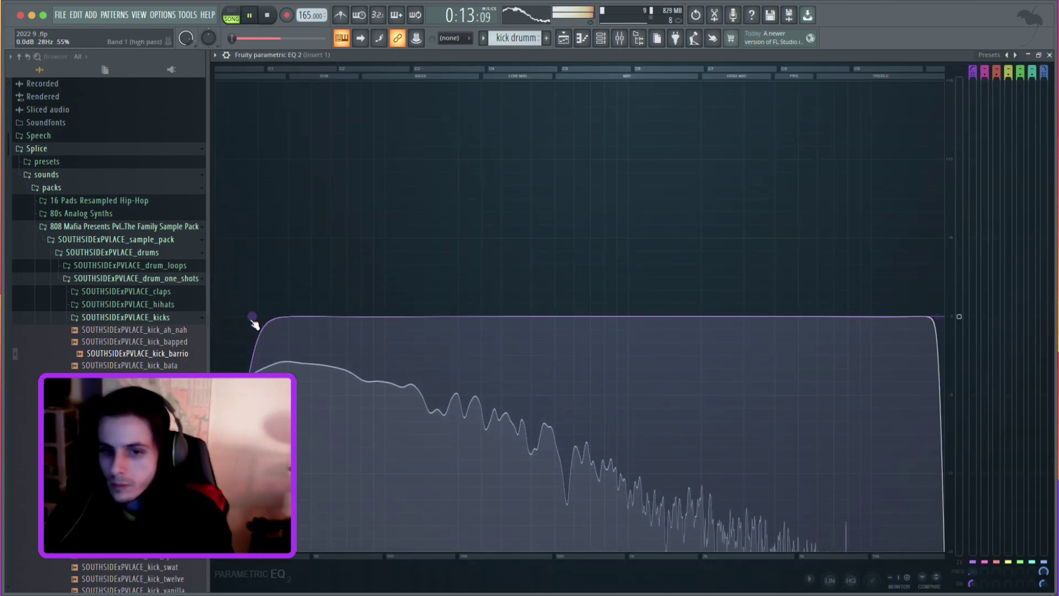
{"action": "left_click_drag", "start_coordinate": [253, 331], "coordinate": [273, 336]}
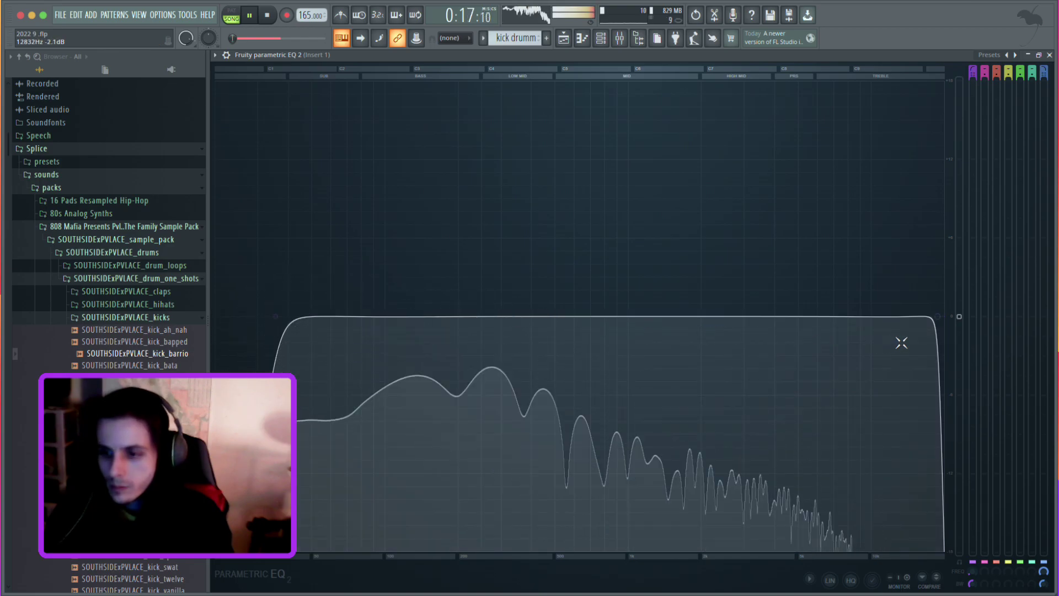
{"action": "left_click_drag", "start_coordinate": [938, 326], "coordinate": [634, 403]}
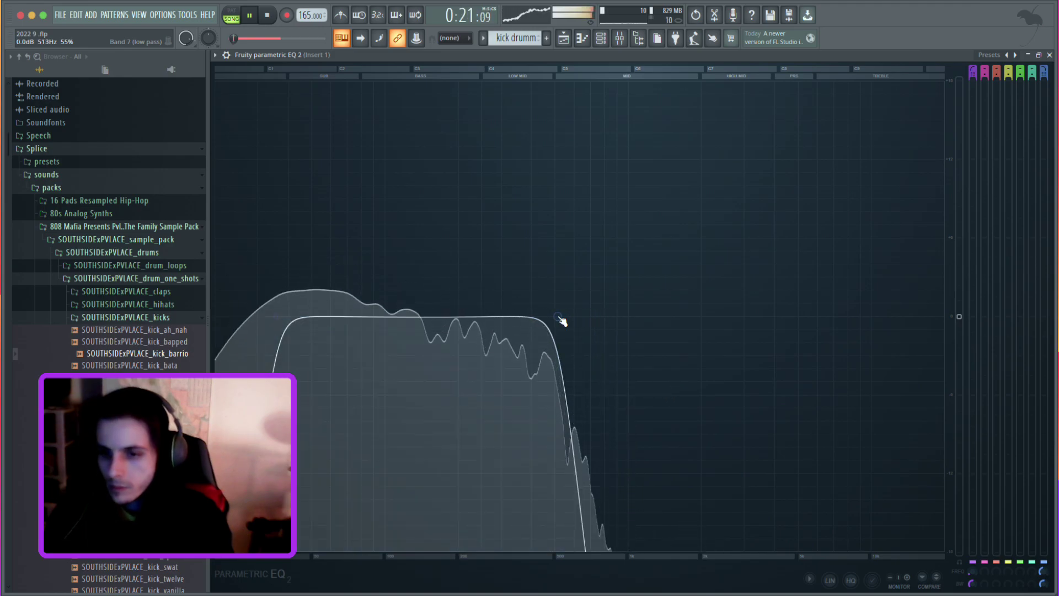
Add a second Fruity Parametric EQ 2 in slot 3 of Insert 1 and boost band 3 about 4.7 dB at 96 Hz.
{"action": "left_click", "coordinate": [619, 39]}
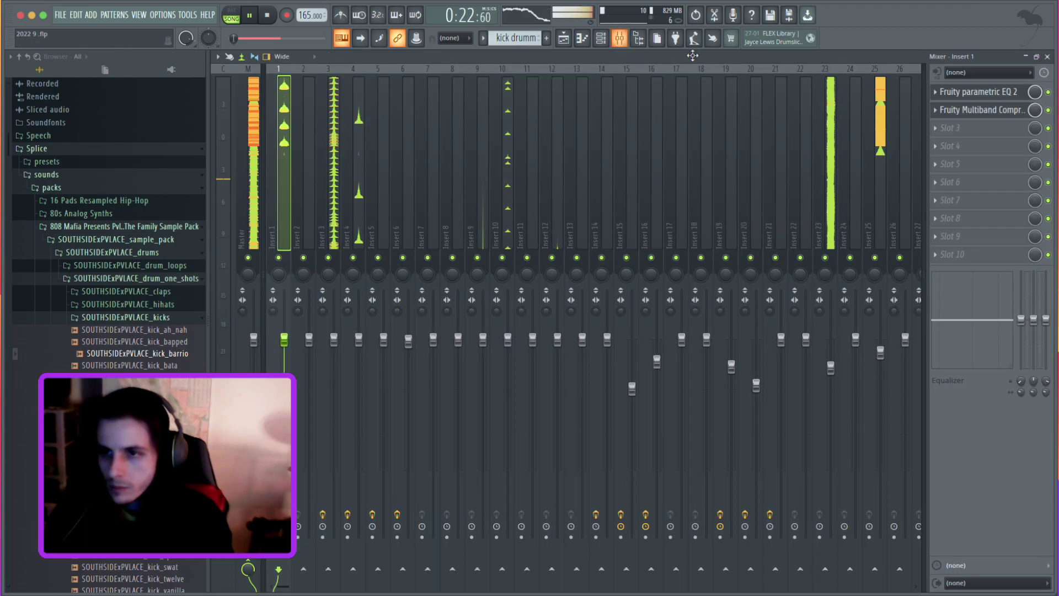
{"action": "left_click", "coordinate": [983, 134]}
{"action": "left_click", "coordinate": [810, 379]}
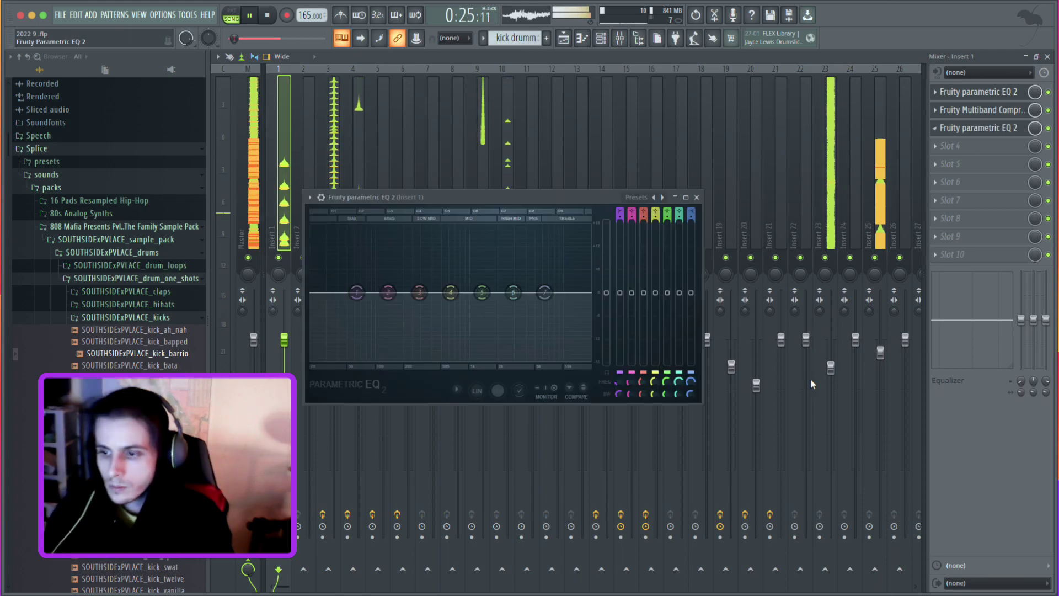
{"action": "left_click_drag", "start_coordinate": [419, 292], "coordinate": [404, 276]}
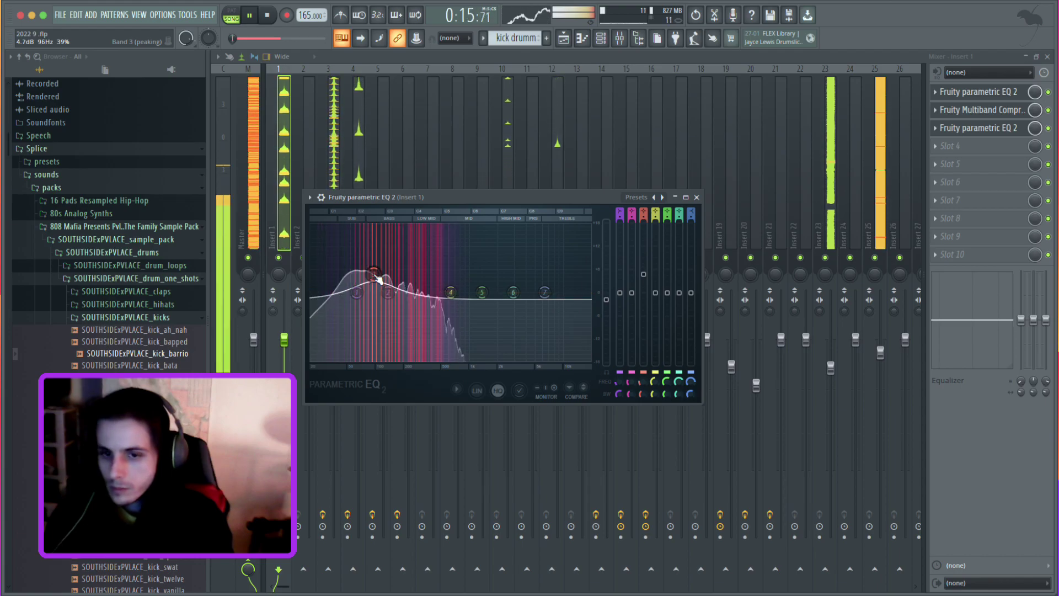
Open the kick drumm clip from the playlist and check its notes in the piano roll.
{"action": "left_click", "coordinate": [562, 40]}
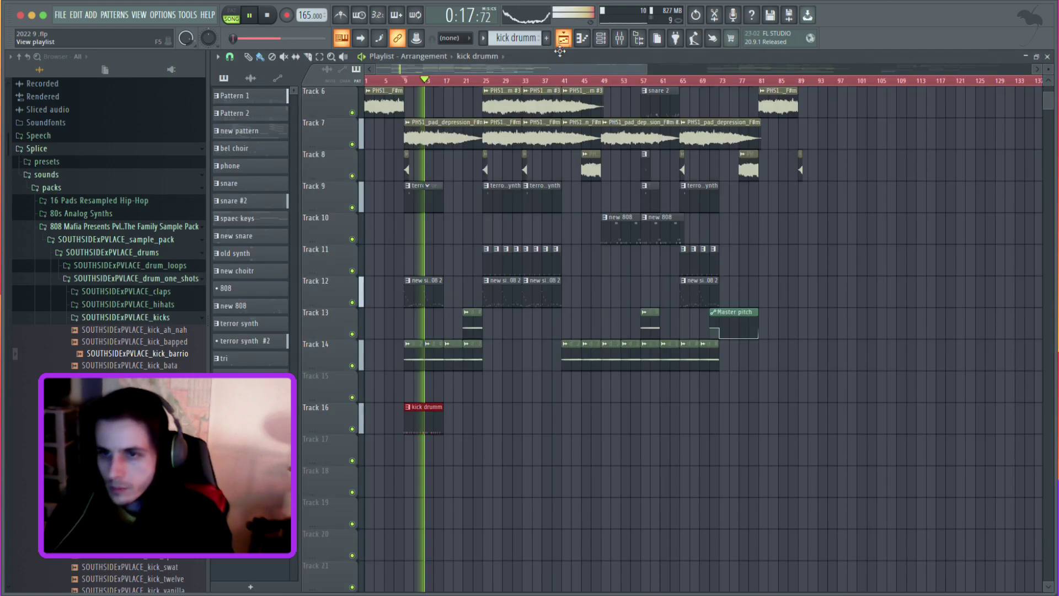
{"action": "double_click", "coordinate": [440, 406]}
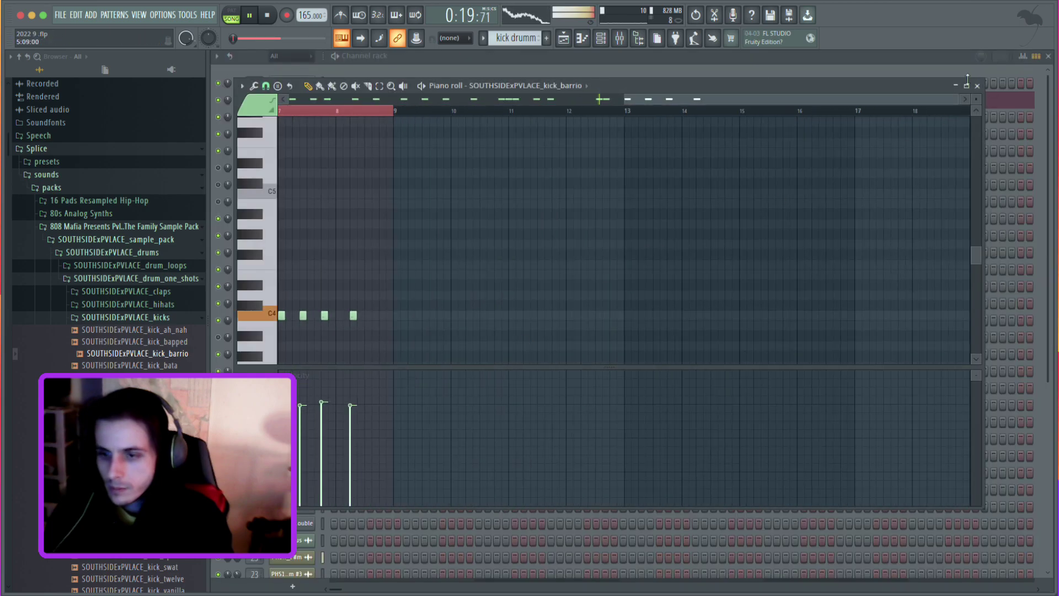
Bypass the multiband compressor, then reshape the second EQ with a lower band 3 frequency, a slight band 1 cut and a deep band 7 cut.
{"action": "left_click", "coordinate": [620, 40]}
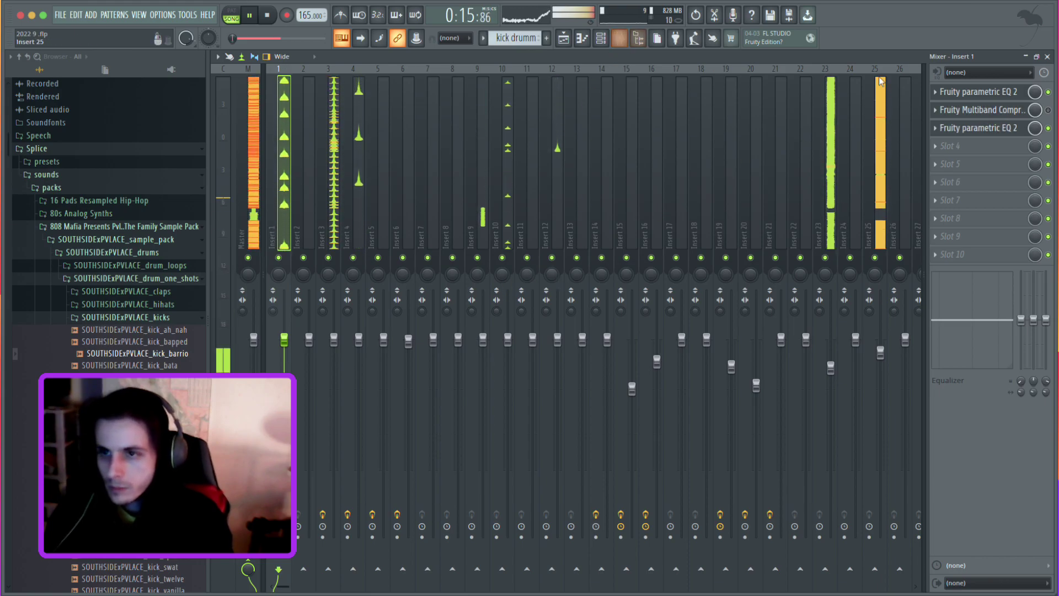
{"action": "left_click", "coordinate": [965, 128]}
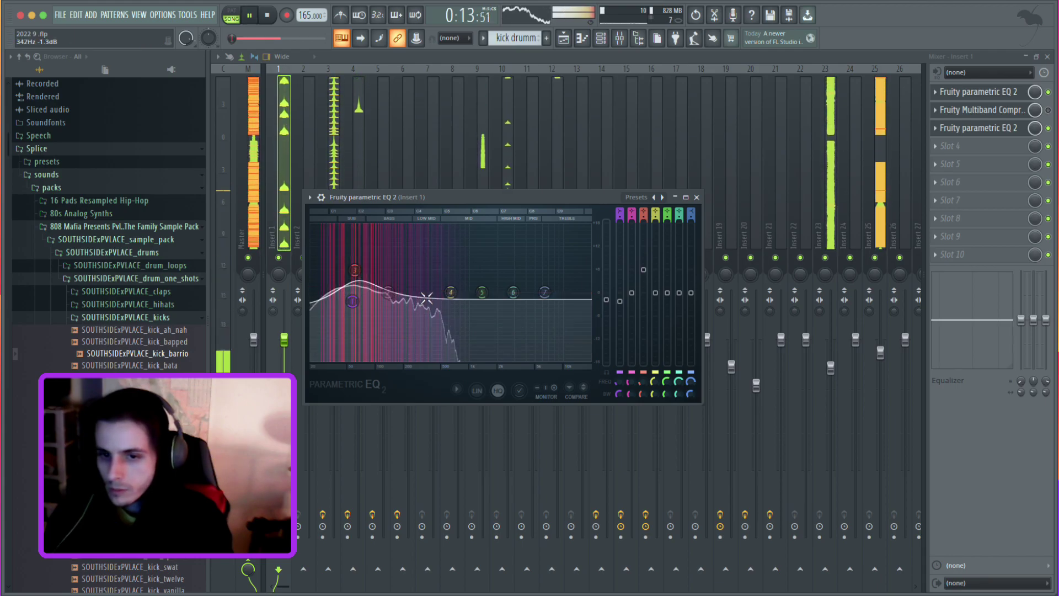
{"action": "left_click_drag", "start_coordinate": [545, 293], "coordinate": [410, 337]}
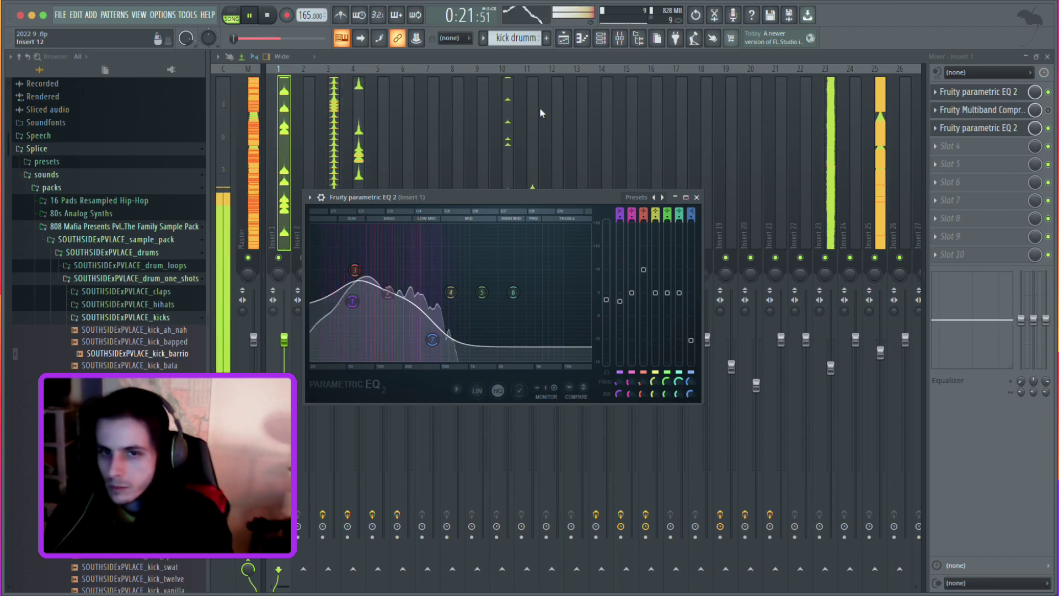
{"action": "left_click", "coordinate": [286, 128]}
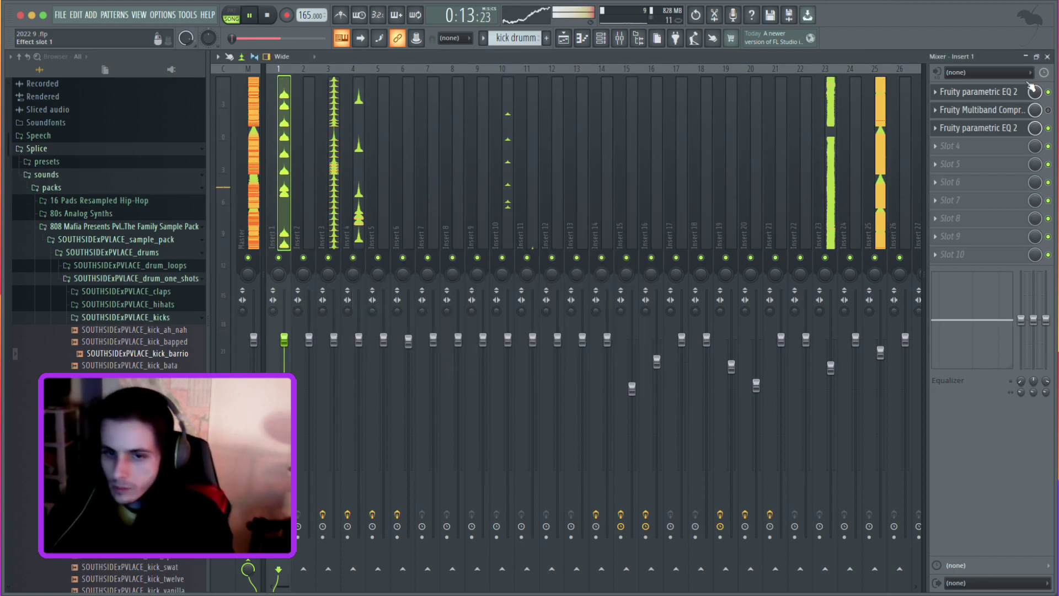
Transpose the kick notes in bars 5 to 8 up one octave to C5 and replay the pattern.
{"action": "left_click", "coordinate": [601, 38]}
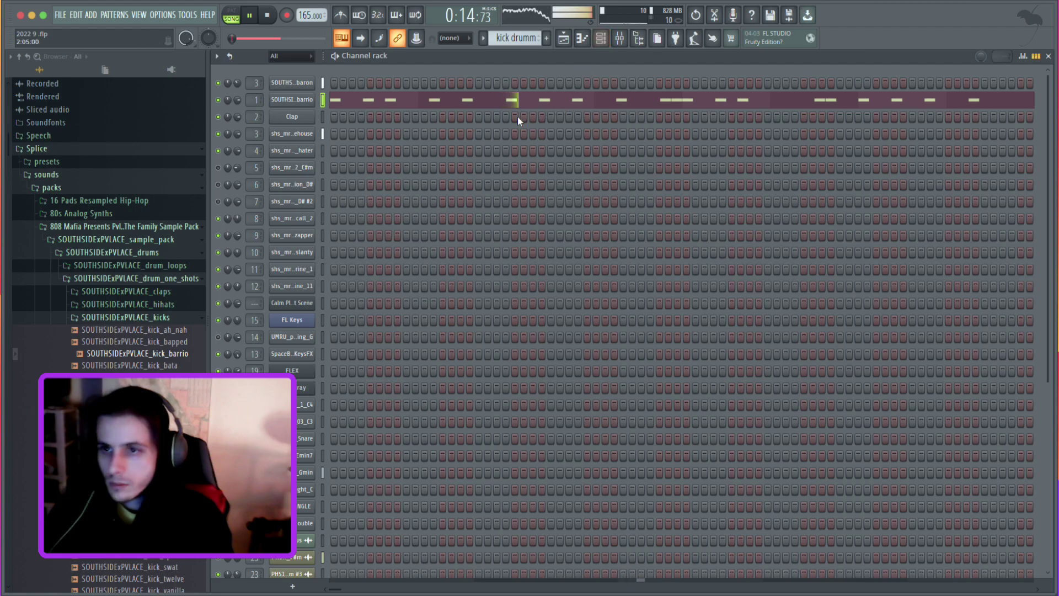
{"action": "left_click", "coordinate": [429, 103]}
{"action": "key", "text": "space"}
{"action": "left_click_drag", "start_coordinate": [751, 281], "coordinate": [521, 326]}
{"action": "key", "text": "ctrl+Up"}
{"action": "key", "text": "space"}
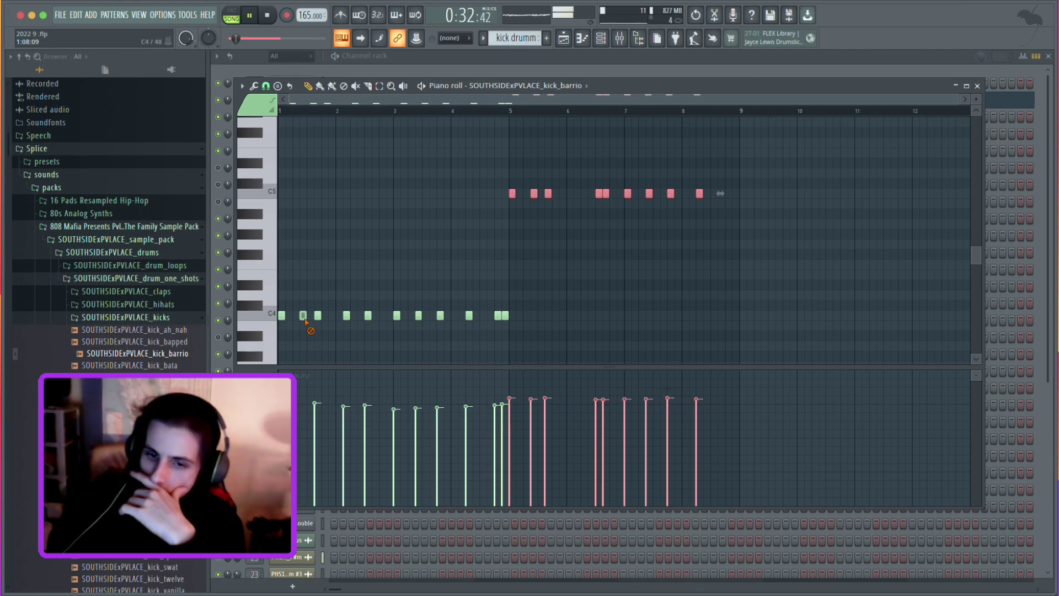
Place a second kick drumm clip on Track 16 at bar 33, try it at bars 49 and 41, and settle on bar 49.
{"action": "left_click", "coordinate": [565, 38]}
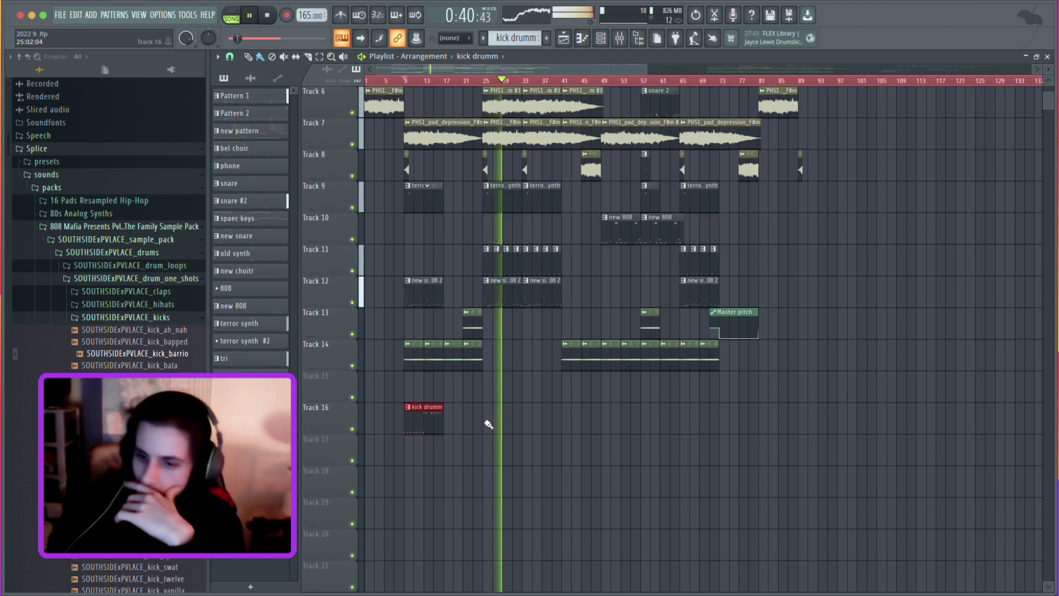
{"action": "left_click", "coordinate": [528, 426]}
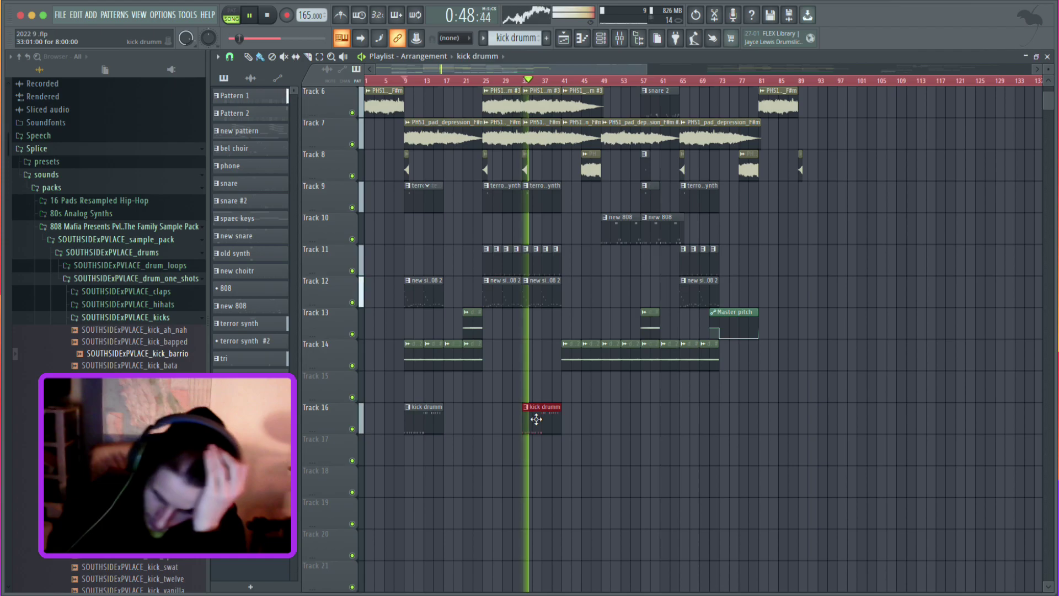
{"action": "left_click_drag", "start_coordinate": [537, 419], "coordinate": [614, 411]}
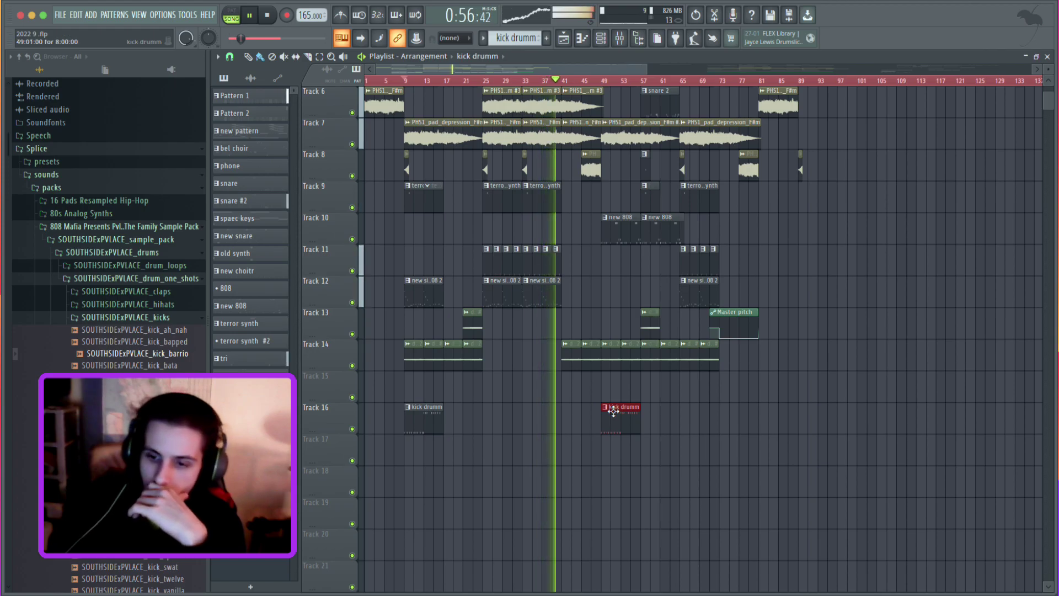
{"action": "left_click_drag", "start_coordinate": [613, 411], "coordinate": [568, 411]}
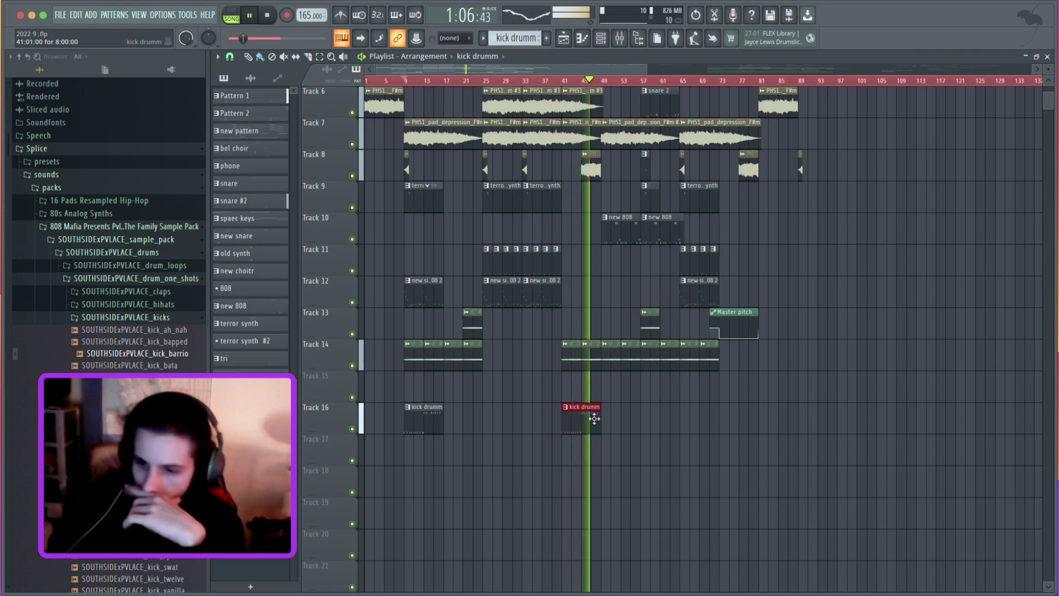
{"action": "left_click_drag", "start_coordinate": [584, 416], "coordinate": [611, 407]}
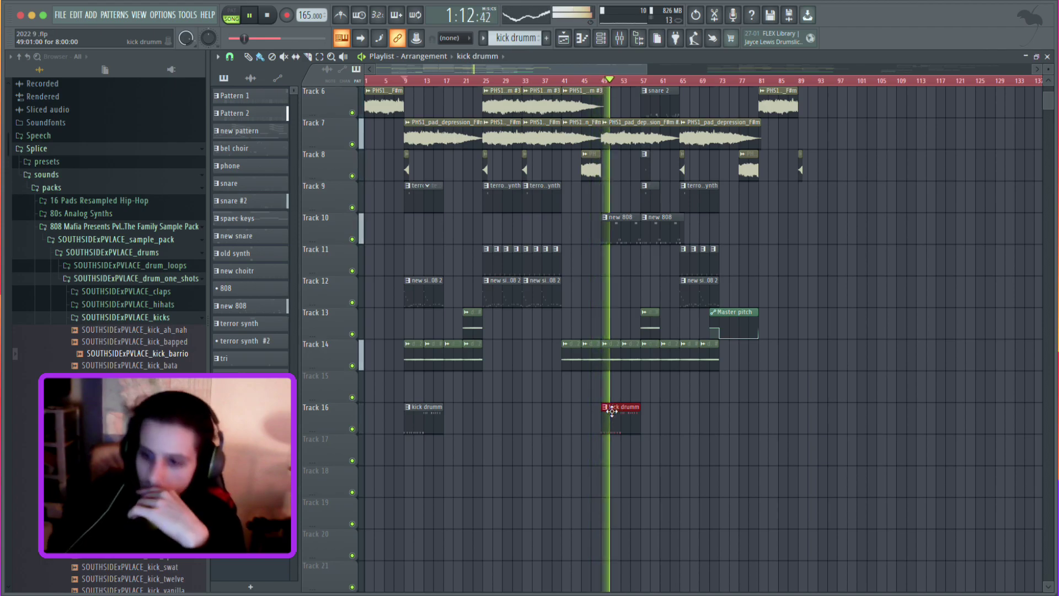
In the kick drumm clip at bar 49, replace the second C4 note of bar 1 with one at 1:07:00 and replay.
{"action": "double_click", "coordinate": [612, 411]}
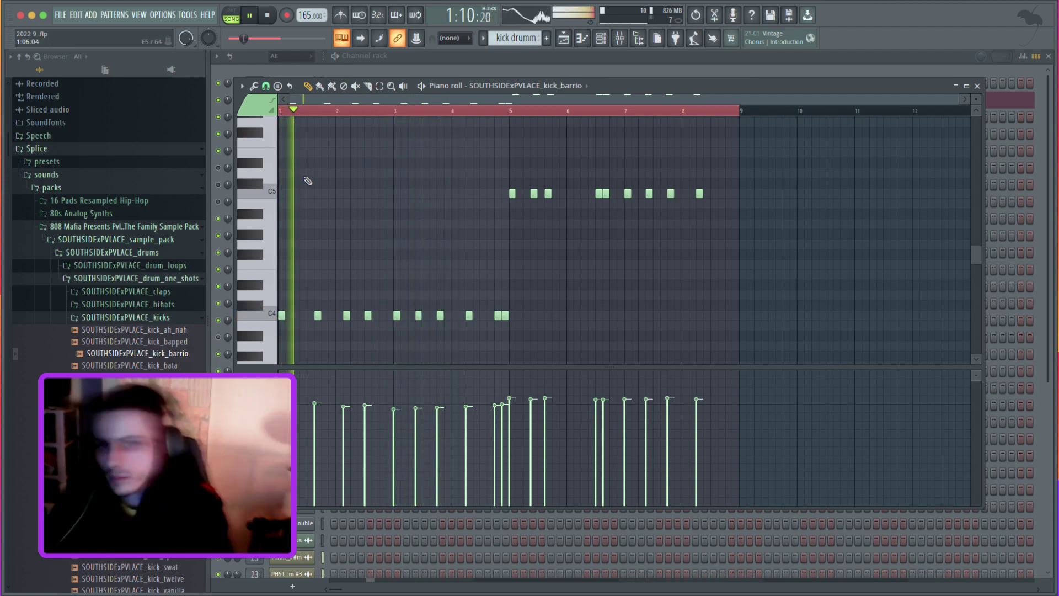
{"action": "key", "text": "space"}
{"action": "right_click", "coordinate": [319, 315]}
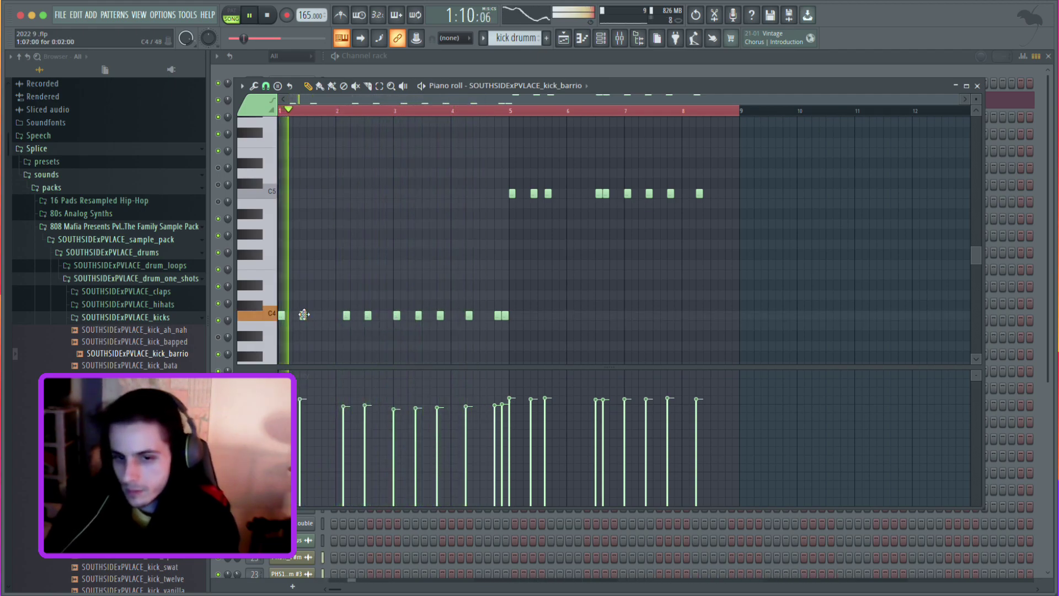
{"action": "key", "text": "space"}
{"action": "key", "text": "space"}
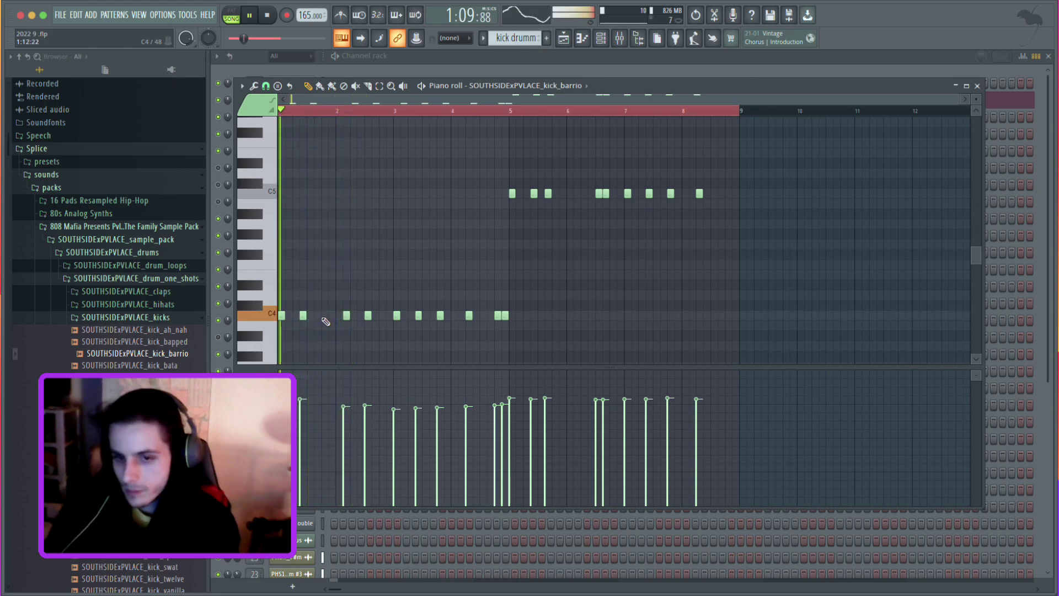
Add a C4 kick note at 1:13:00 and delete the last C4 notes in bars 2 and 3.
{"action": "key", "text": "space"}
{"action": "key", "text": "space"}
{"action": "left_click", "coordinate": [325, 315]}
{"action": "right_click", "coordinate": [369, 315]}
{"action": "key", "text": "space"}
{"action": "key", "text": "space"}
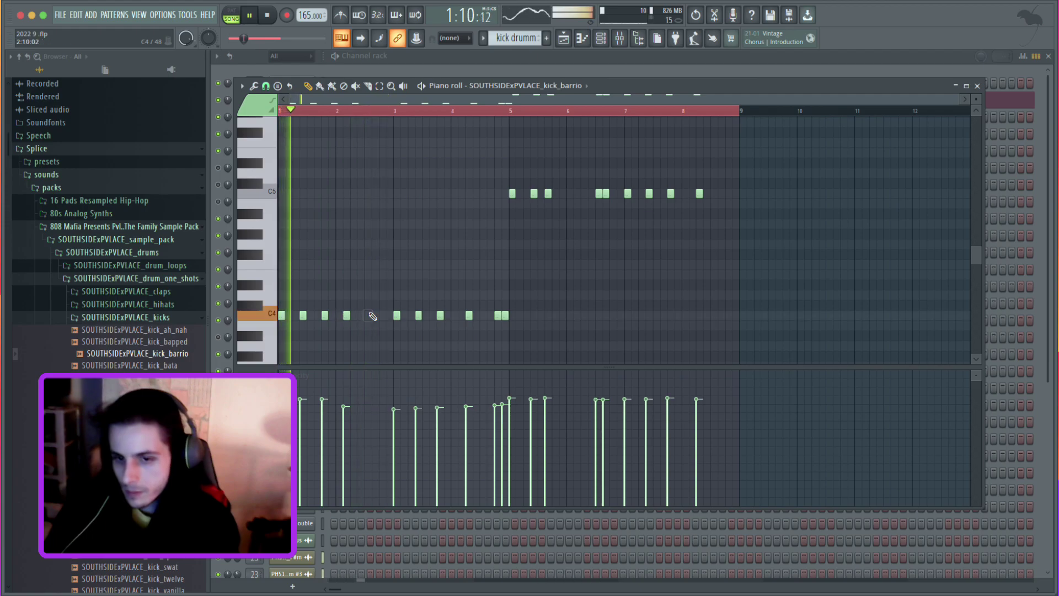
{"action": "right_click", "coordinate": [443, 316]}
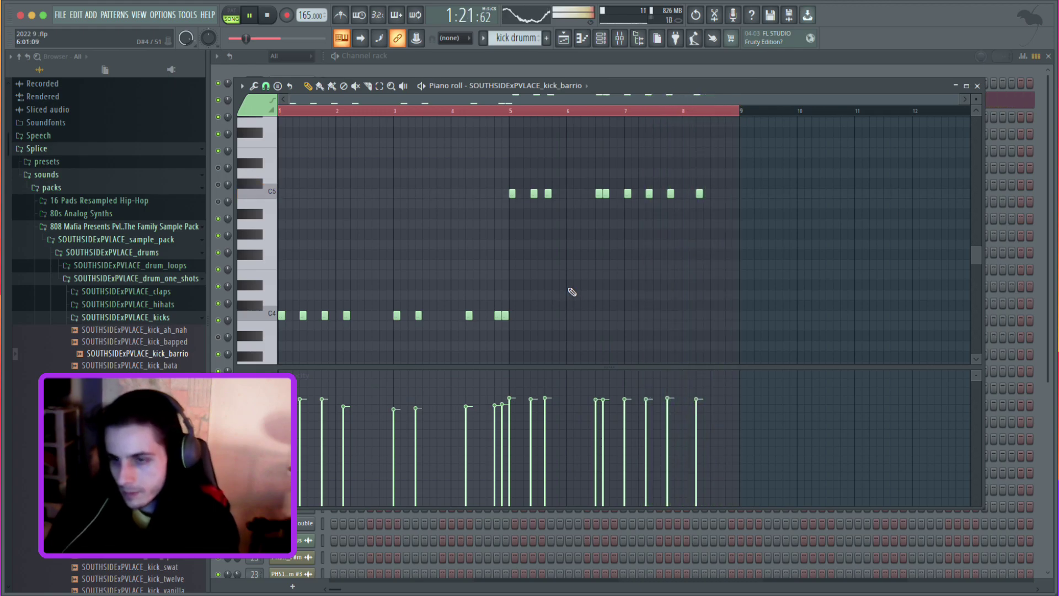
Place another kick drumm clip on Track 16 of the playlist at bar 65.
{"action": "key", "text": "F5"}
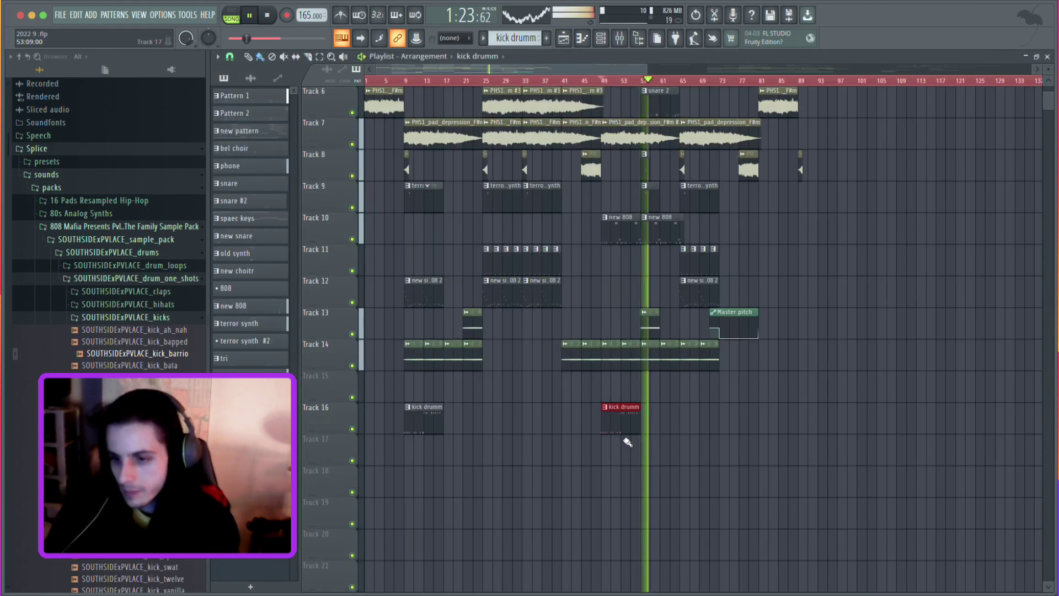
{"action": "left_click", "coordinate": [697, 418]}
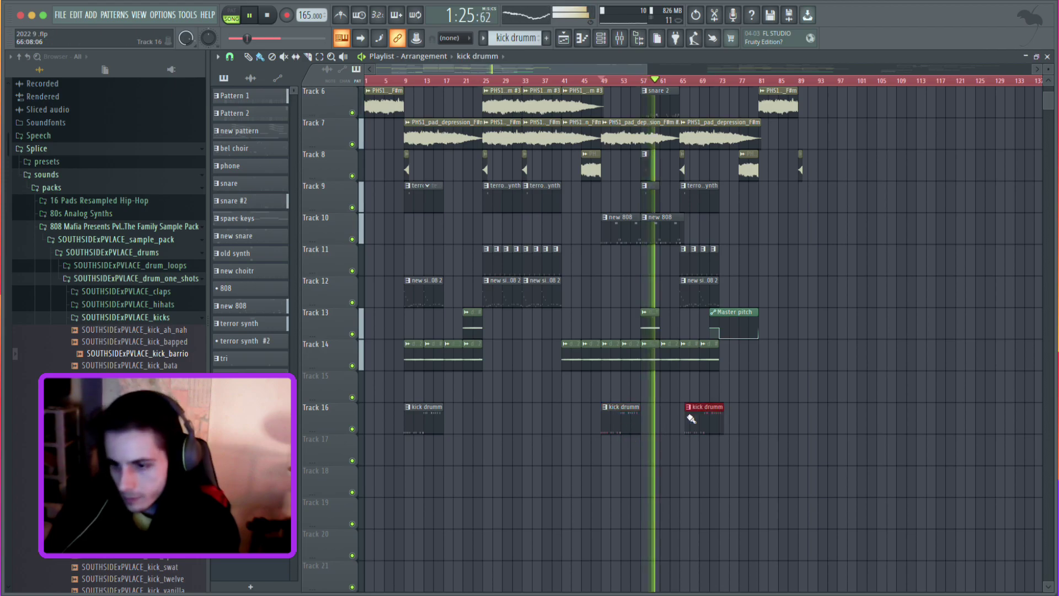
{"action": "left_click_drag", "start_coordinate": [699, 418], "coordinate": [694, 418]}
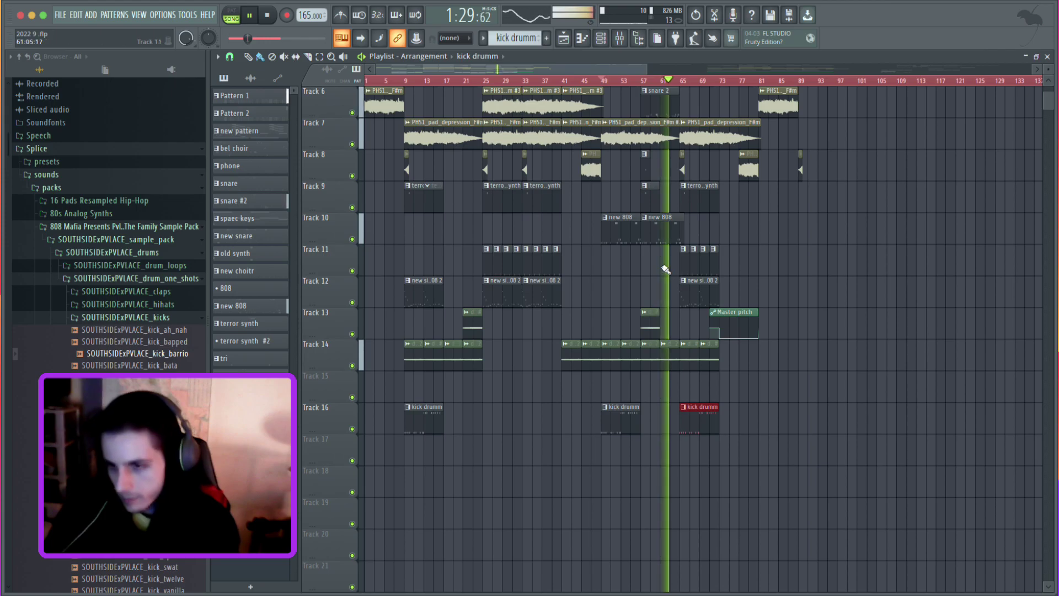
{"action": "scroll", "coordinate": [658, 284], "scroll_direction": "up", "scroll_amount": 5}
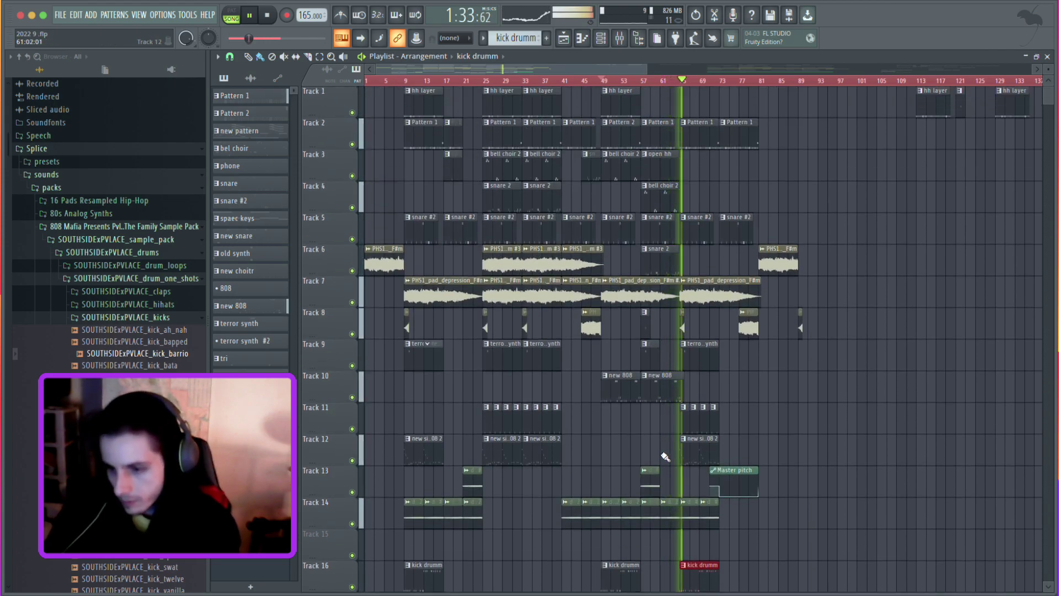
{"action": "scroll", "coordinate": [674, 503], "scroll_direction": "down", "scroll_amount": 1}
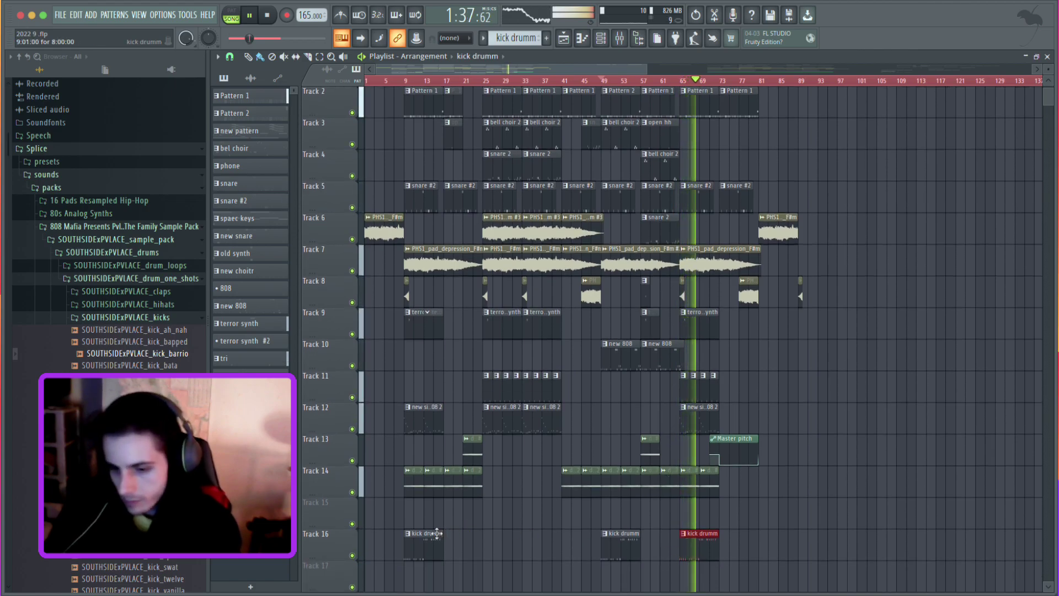
{"action": "left_click_drag", "start_coordinate": [421, 549], "coordinate": [426, 549]}
{"action": "left_click", "coordinate": [411, 547]}
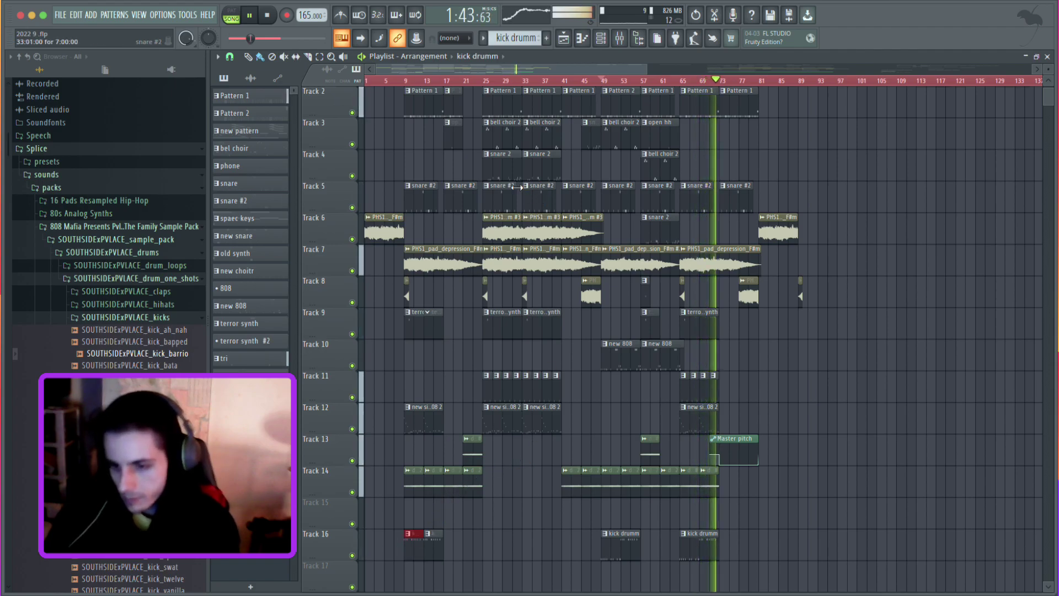
{"action": "left_click", "coordinate": [394, 82]}
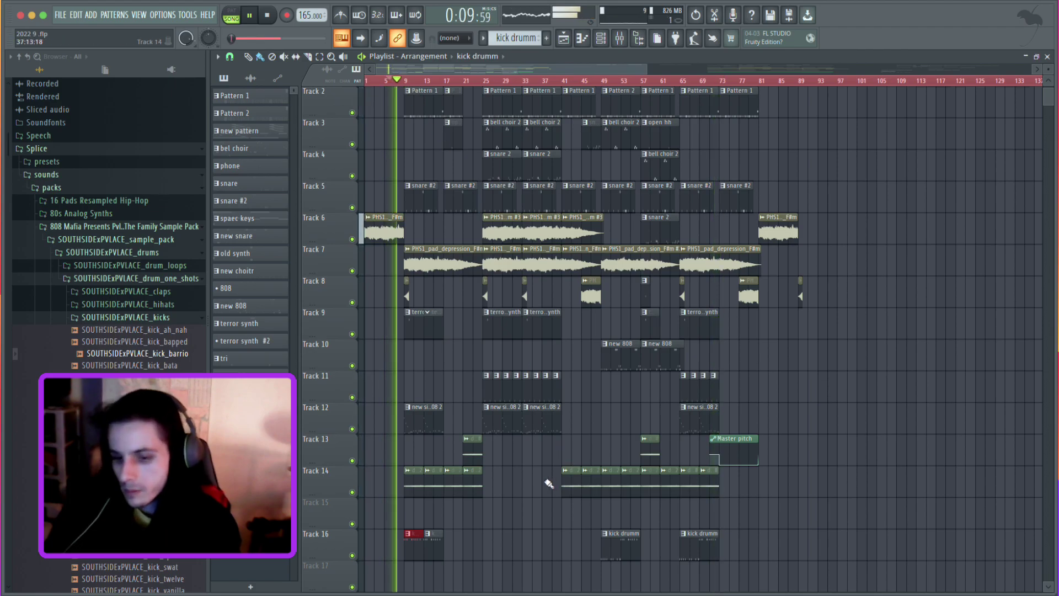
{"action": "right_click", "coordinate": [411, 547]}
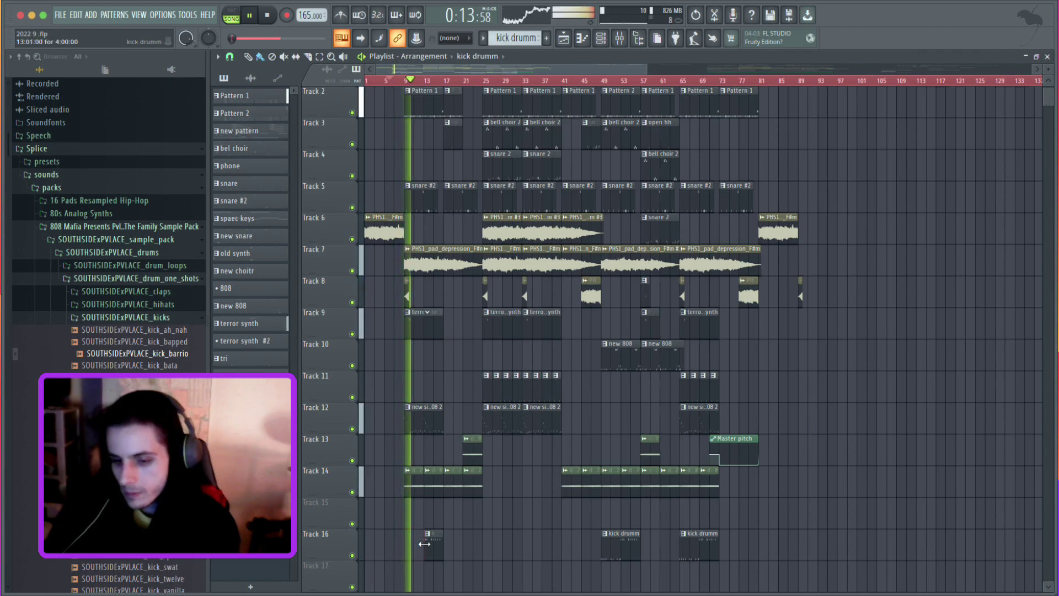
{"action": "left_click_drag", "start_coordinate": [406, 544], "coordinate": [407, 545]}
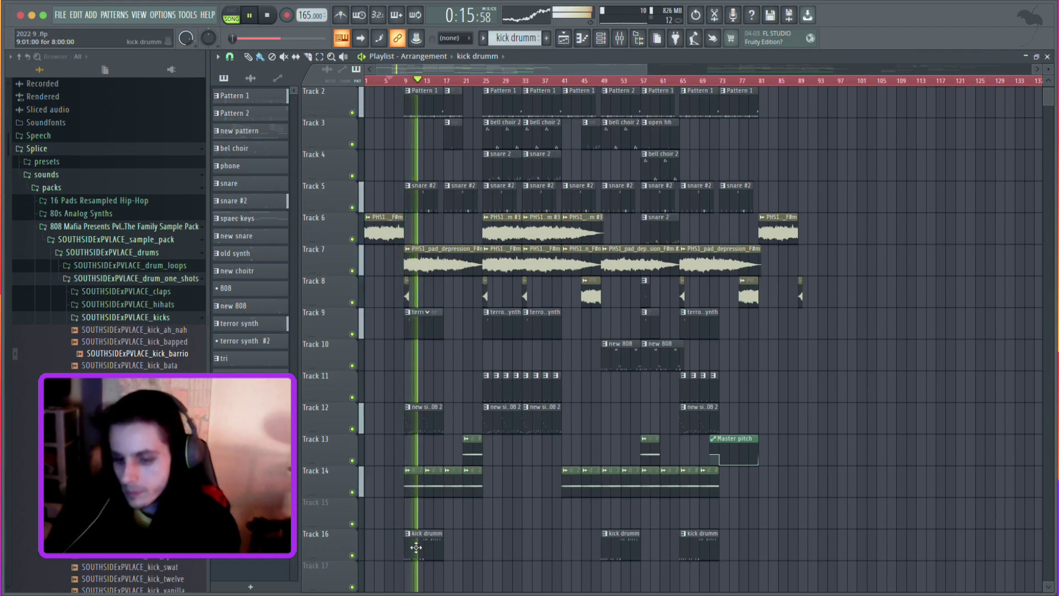
In the kick drumm clip at bar 9, delete the C4 note at 1:07:00 and add one right after bar 2's first note.
{"action": "double_click", "coordinate": [415, 545]}
{"action": "key", "text": "space"}
{"action": "left_click_drag", "start_coordinate": [414, 101], "coordinate": [283, 117]}
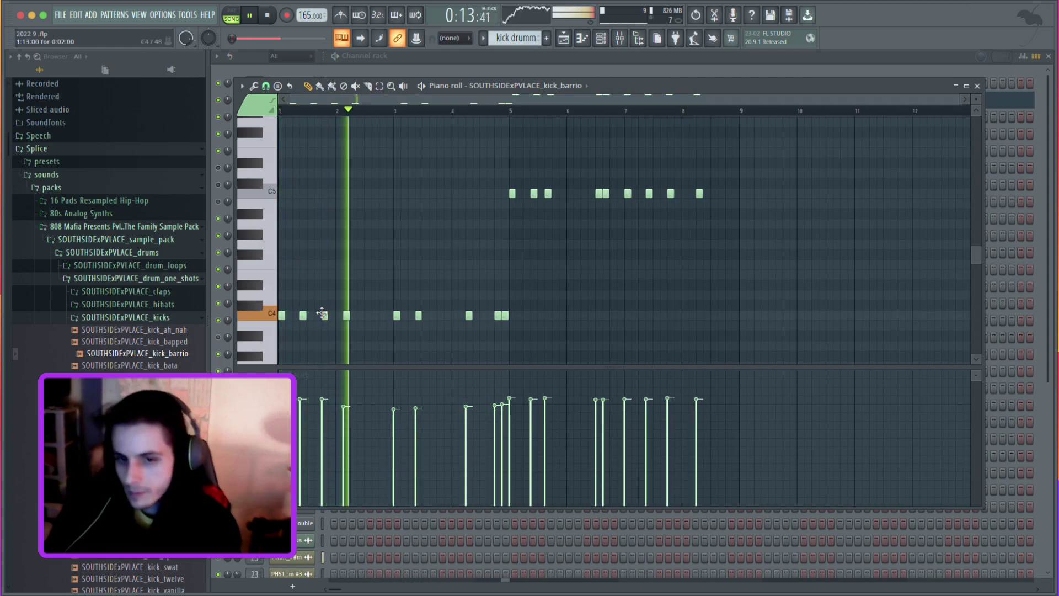
{"action": "right_click", "coordinate": [304, 316]}
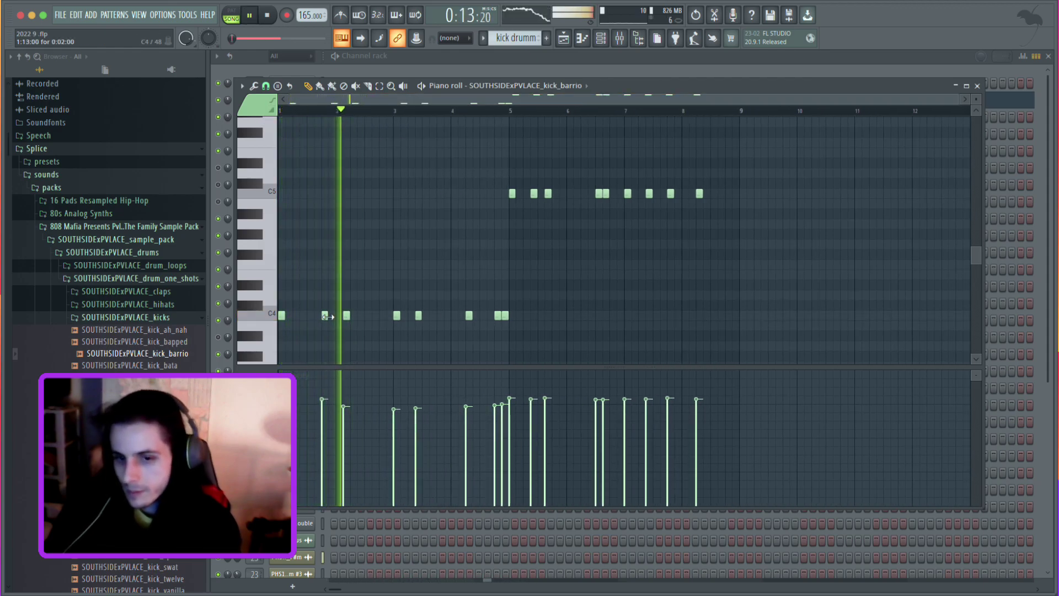
{"action": "key", "text": "space"}
{"action": "left_click", "coordinate": [353, 315]}
{"action": "key", "text": "space"}
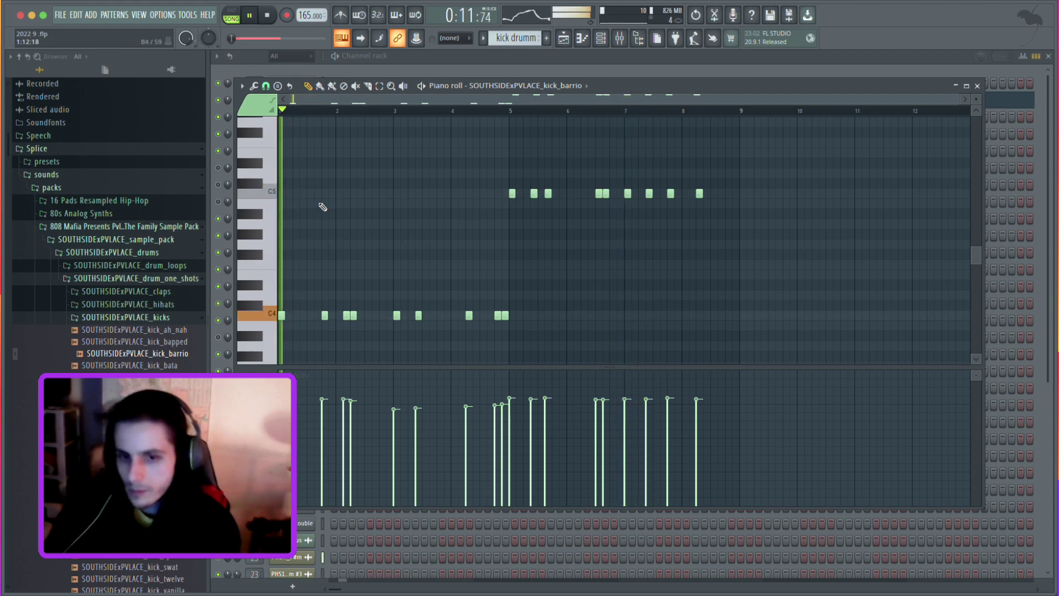
Add a C5 kick note in bar 1, try it at several positions against playback, and settle on 1:13:00.
{"action": "left_click", "coordinate": [301, 193]}
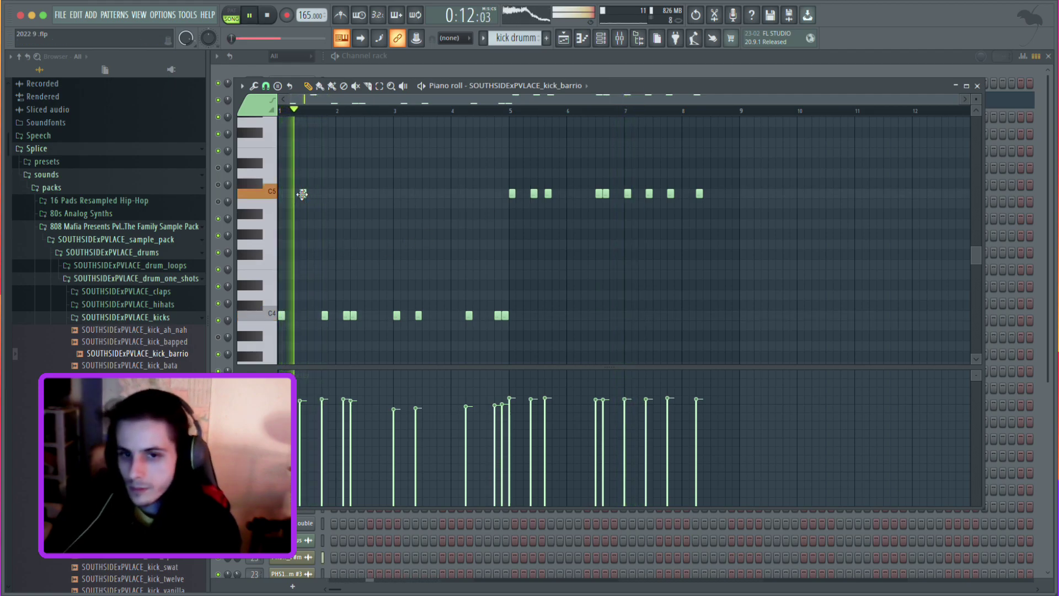
{"action": "key", "text": "space"}
{"action": "key", "text": "space"}
{"action": "key", "text": "space"}
{"action": "left_click_drag", "start_coordinate": [302, 195], "coordinate": [295, 196]}
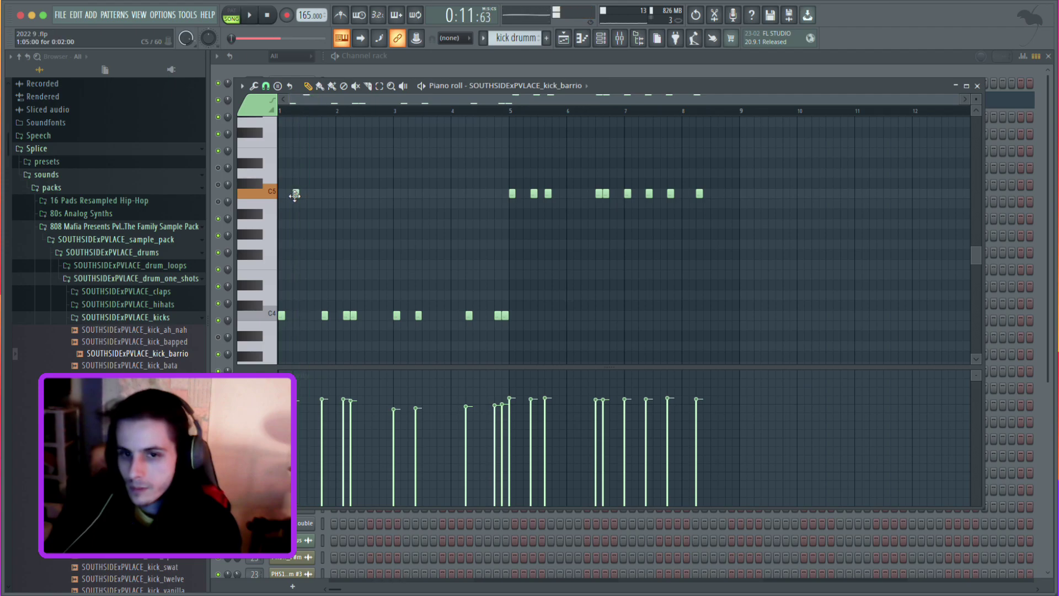
{"action": "key", "text": "space"}
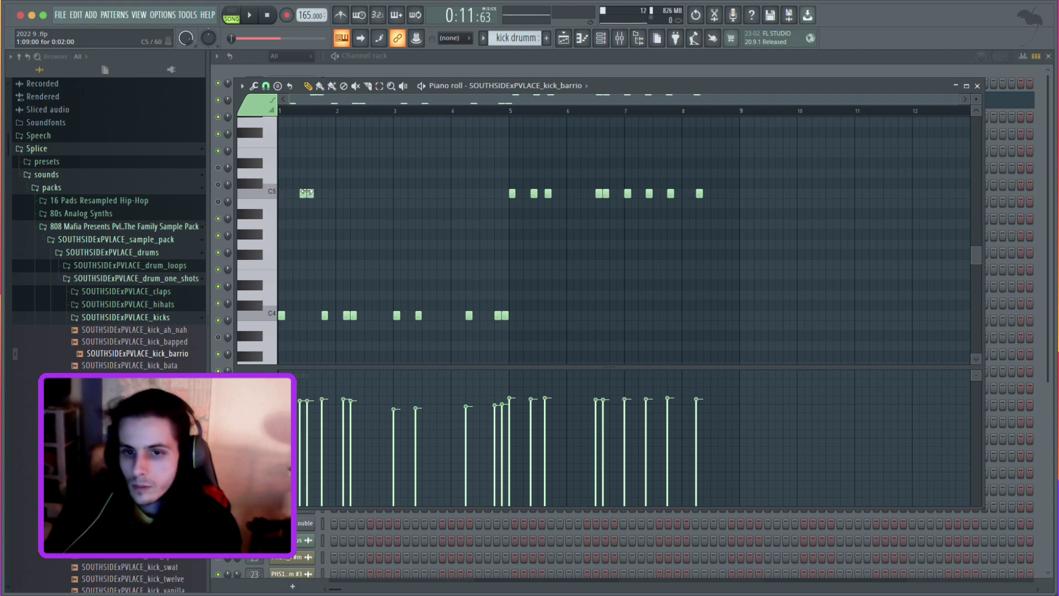
{"action": "key", "text": "space"}
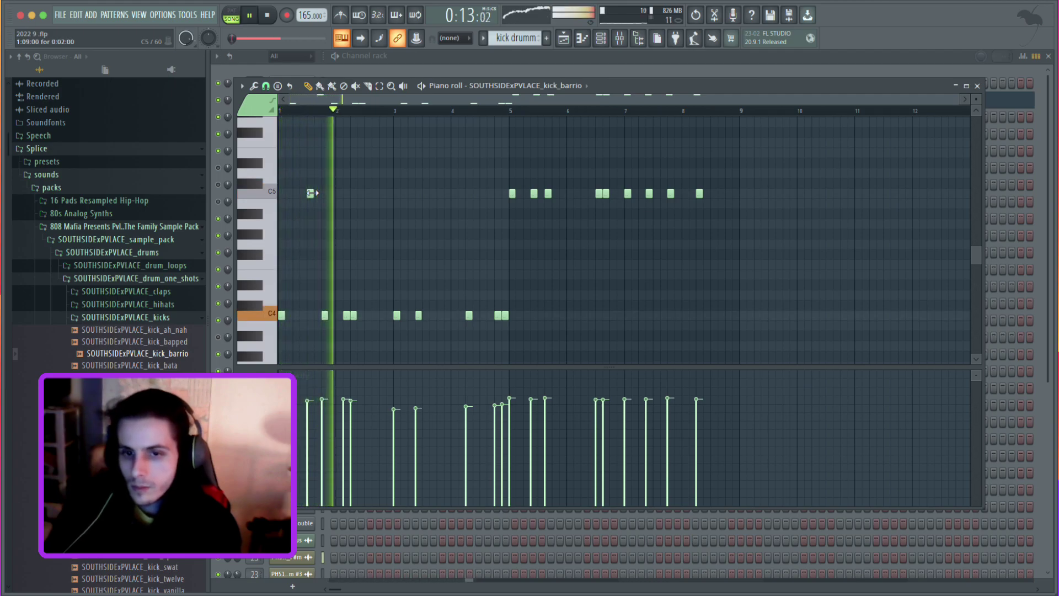
{"action": "key", "text": "space"}
{"action": "left_click_drag", "start_coordinate": [311, 193], "coordinate": [323, 193]}
{"action": "key", "text": "space"}
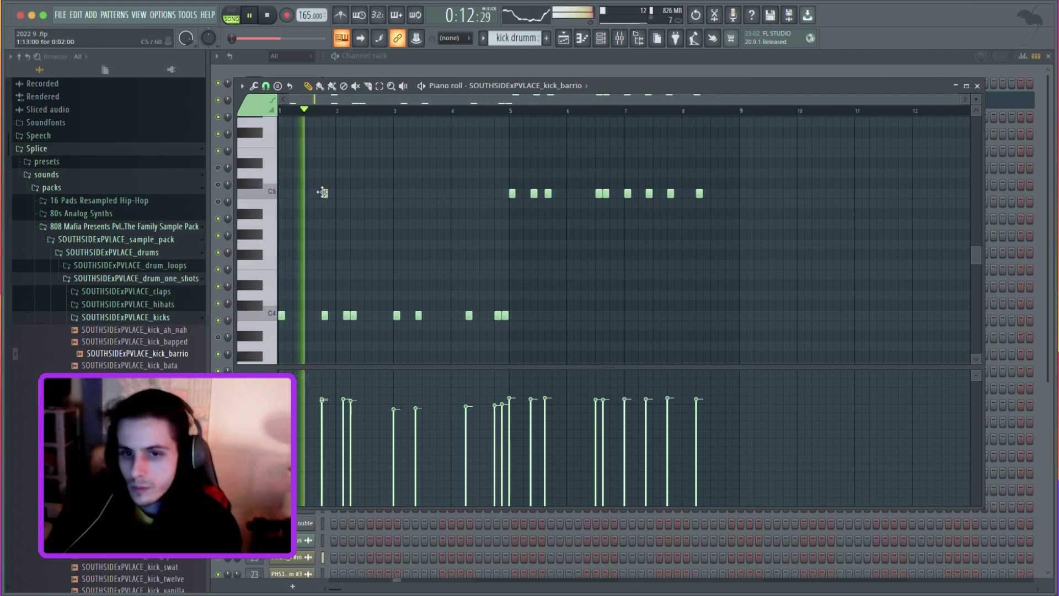
Add a second C5 kick note at 1:05:00, move it to 1:07:00 and replay the pattern.
{"action": "key", "text": "space"}
{"action": "left_click", "coordinate": [296, 193]}
{"action": "key", "text": "space"}
{"action": "key", "text": "space"}
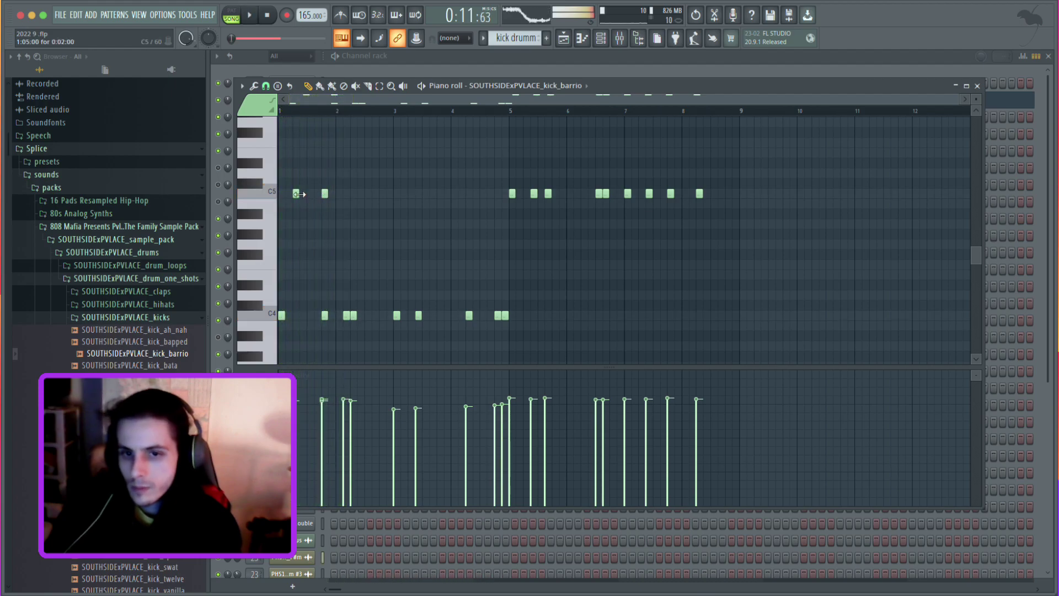
{"action": "left_click_drag", "start_coordinate": [309, 193], "coordinate": [302, 194]}
{"action": "key", "text": "space"}
{"action": "key", "text": "space"}
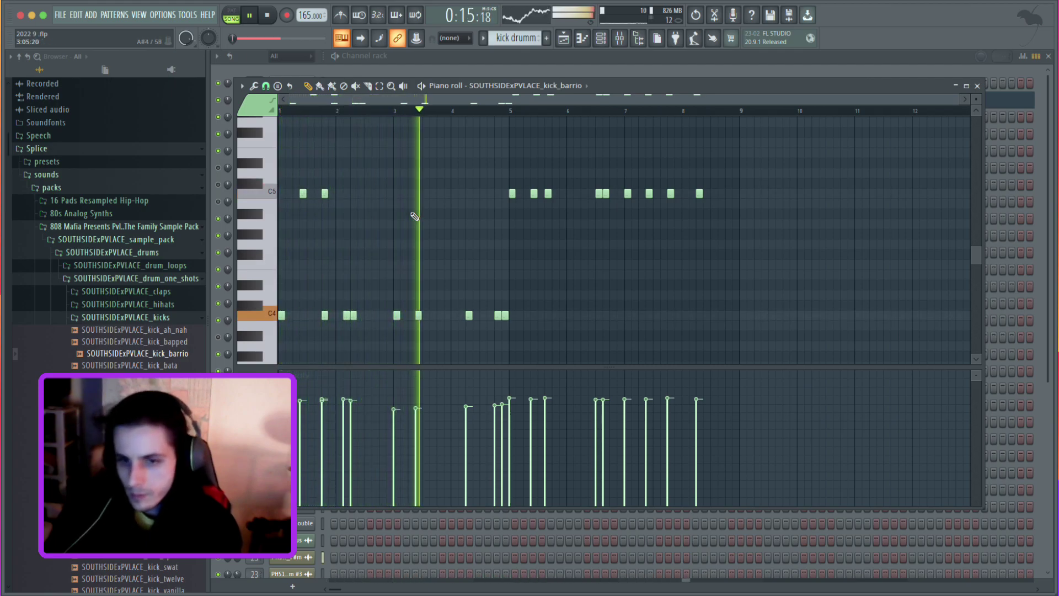
Delete the C4 notes at 1:13:00 and the end of bar 4, and add C5 notes at bar 1's start and late in bar 2.
{"action": "right_click", "coordinate": [325, 315]}
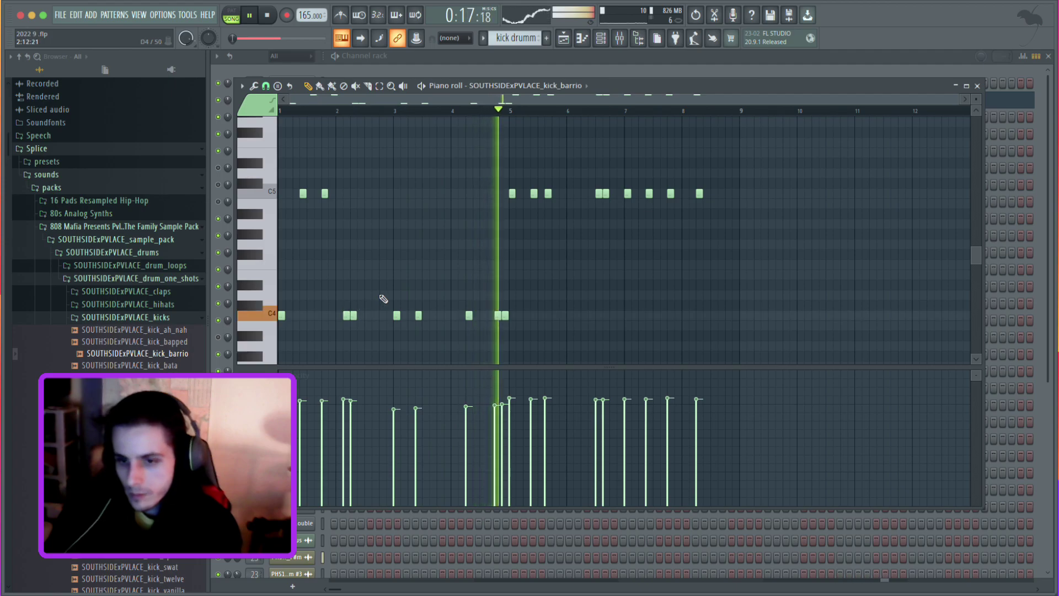
{"action": "right_click", "coordinate": [505, 316]}
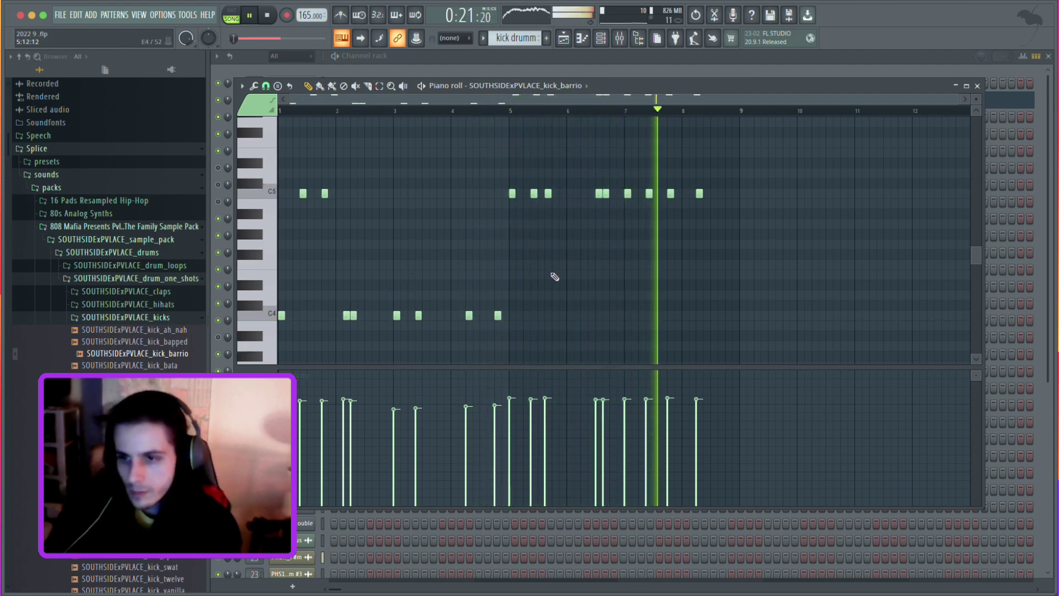
{"action": "key", "text": "space"}
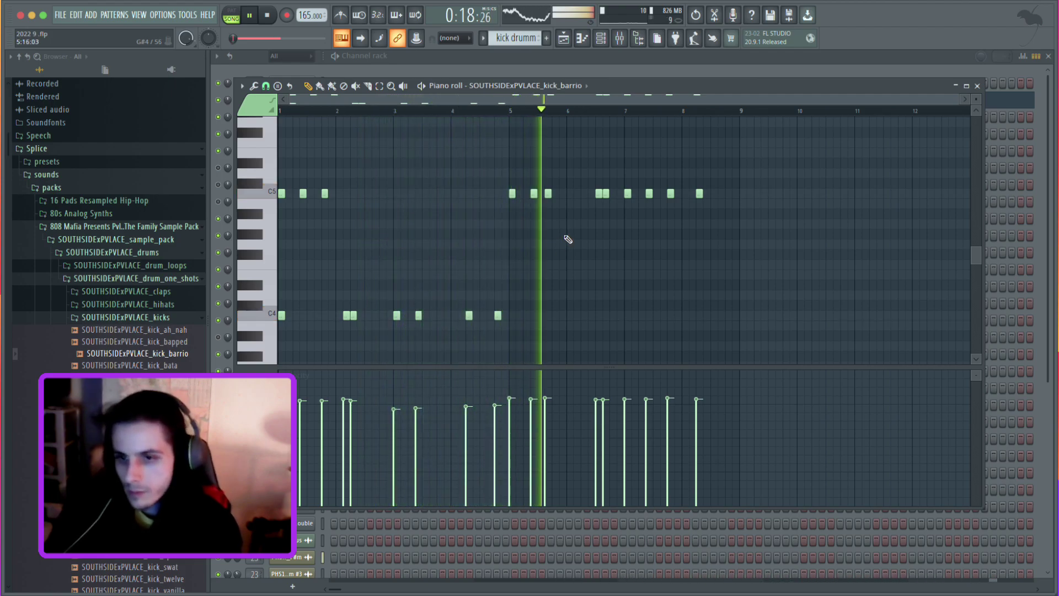
{"action": "left_click", "coordinate": [376, 193]}
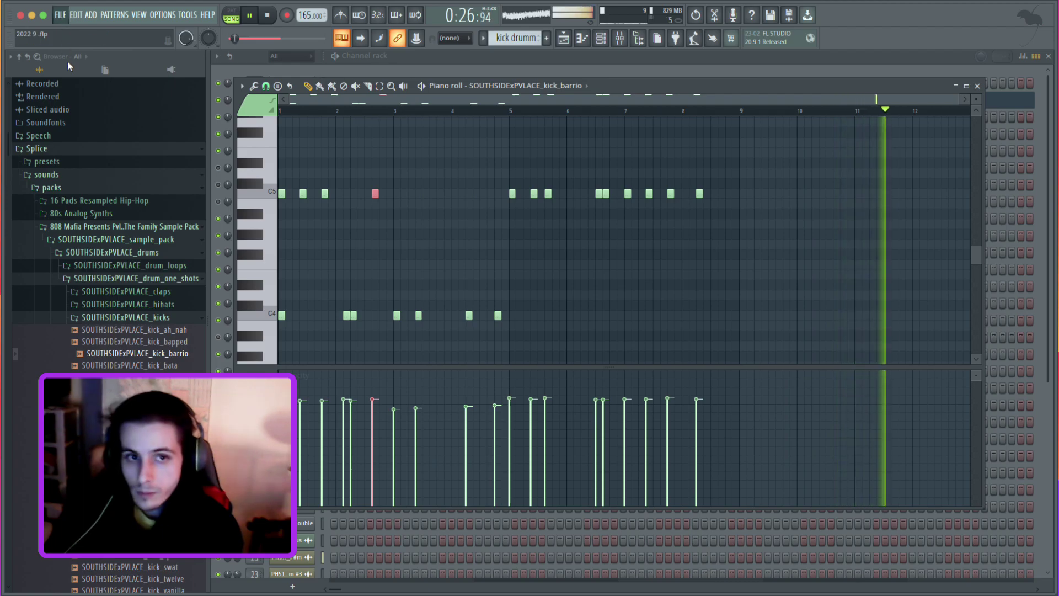
Place kick drumm clips on Track 16 of the playlist at bars 25 and 33.
{"action": "left_click", "coordinate": [564, 38]}
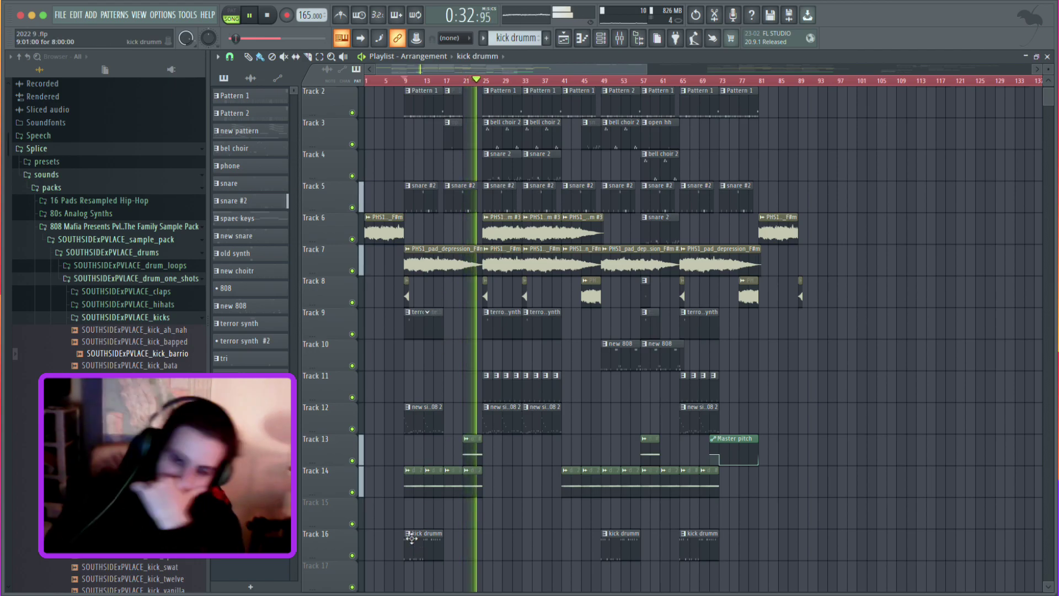
{"action": "left_click", "coordinate": [490, 544]}
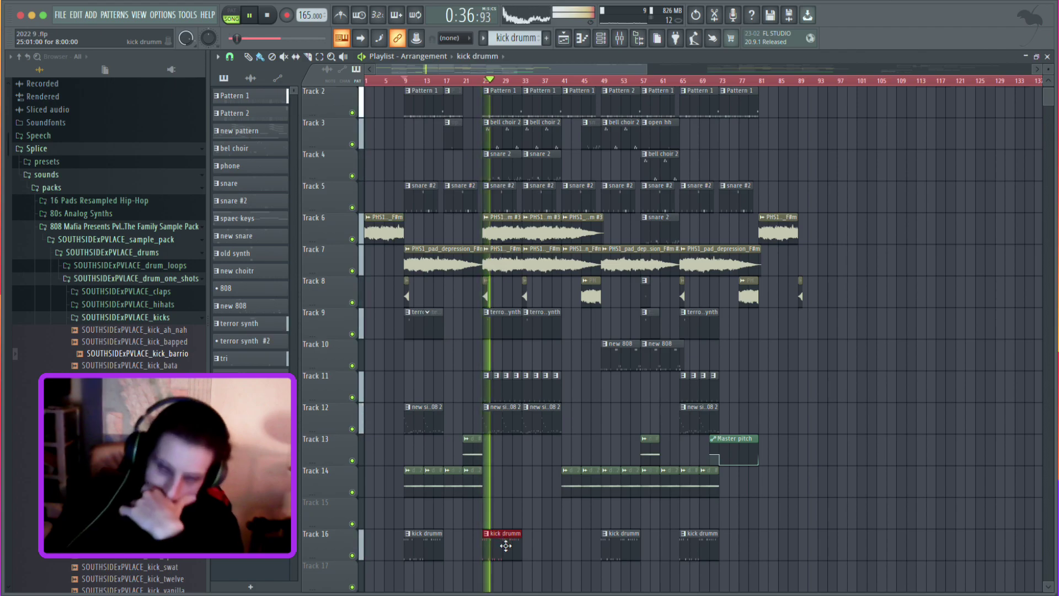
{"action": "left_click_drag", "start_coordinate": [503, 545], "coordinate": [543, 535]}
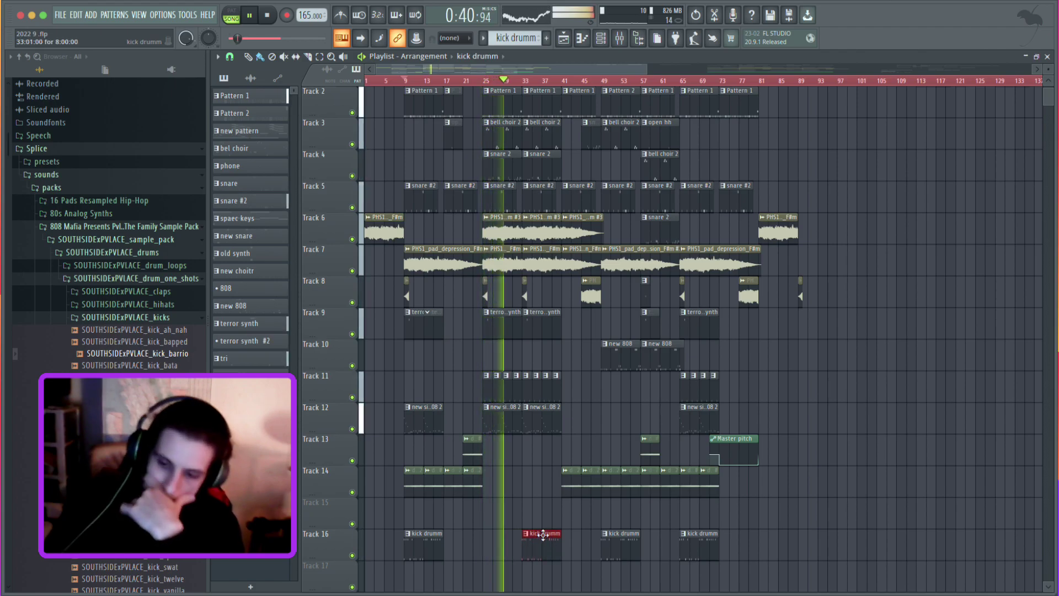
{"action": "left_click_drag", "start_coordinate": [543, 535], "coordinate": [503, 540]}
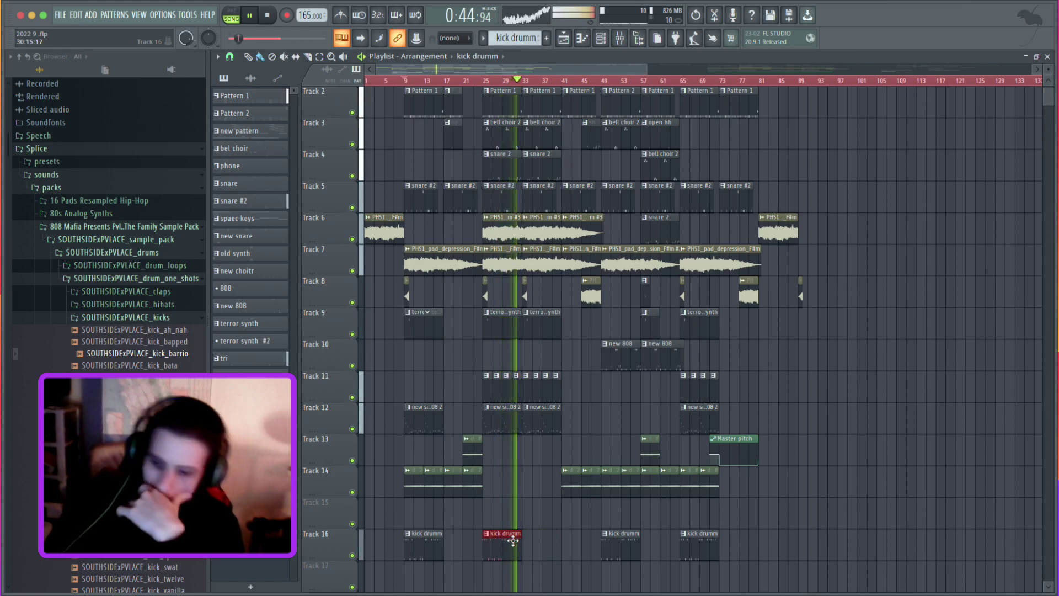
{"action": "left_click", "coordinate": [530, 546]}
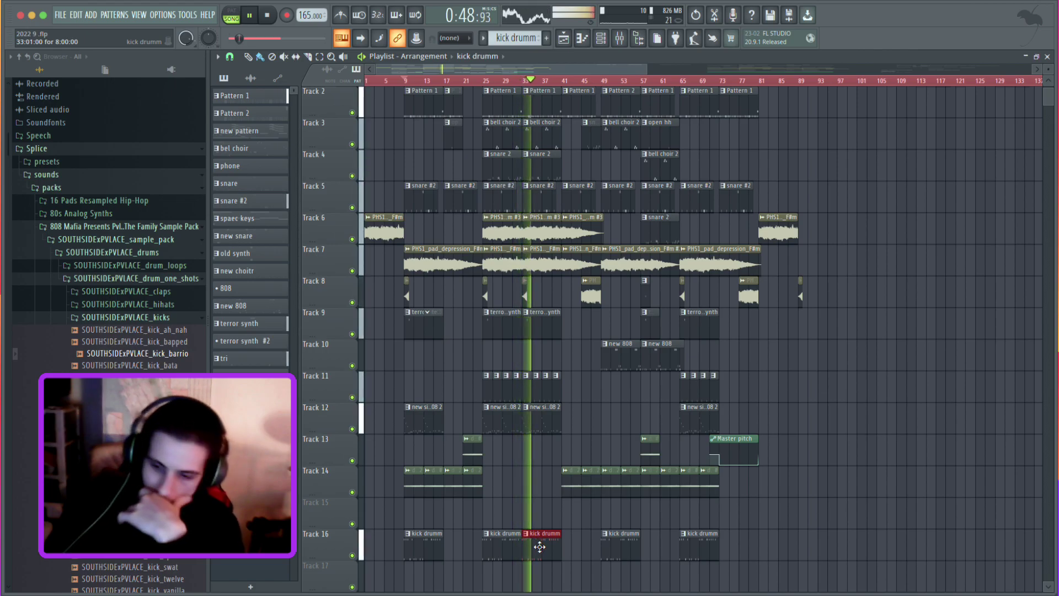
Delete the C4 notes at the start of bar 1 and in bar 2 of the kick drumm pattern, and replay it.
{"action": "double_click", "coordinate": [538, 547]}
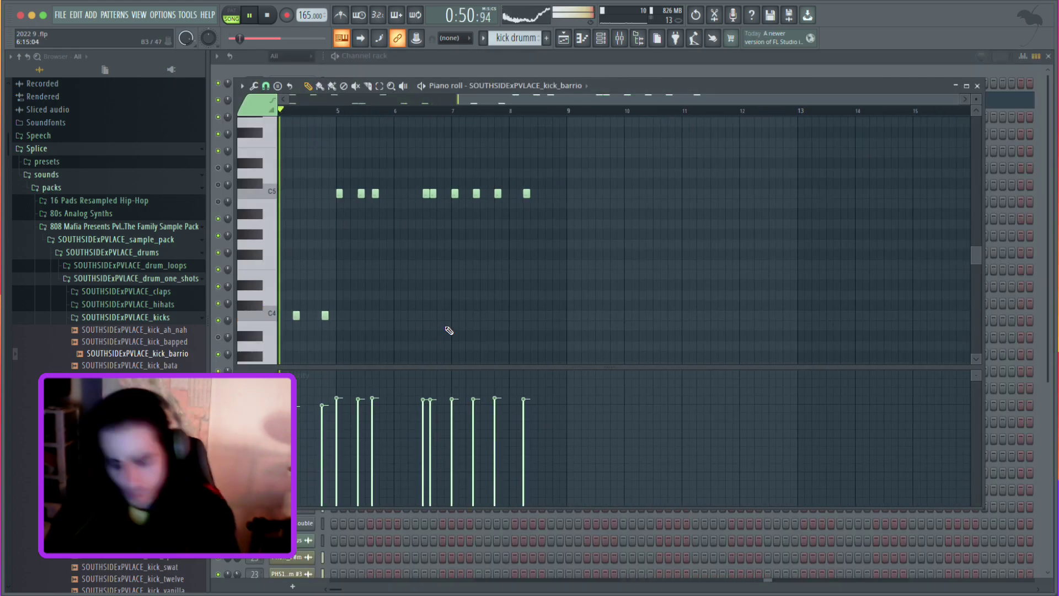
{"action": "scroll", "coordinate": [446, 326], "scroll_direction": "left", "scroll_amount": 3}
{"action": "left_click_drag", "start_coordinate": [367, 306], "coordinate": [187, 343]}
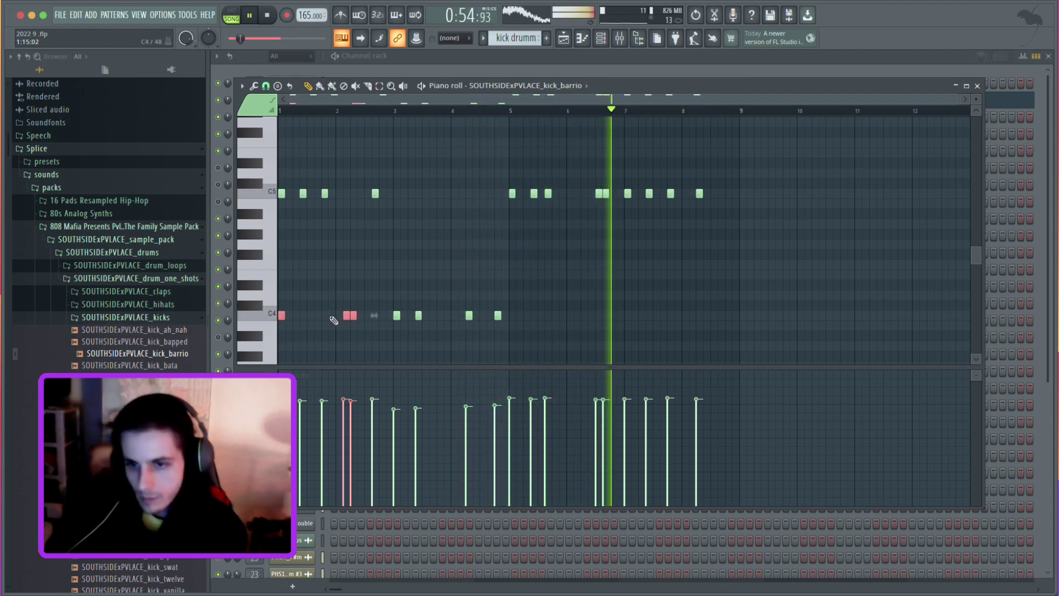
{"action": "right_click", "coordinate": [282, 316]}
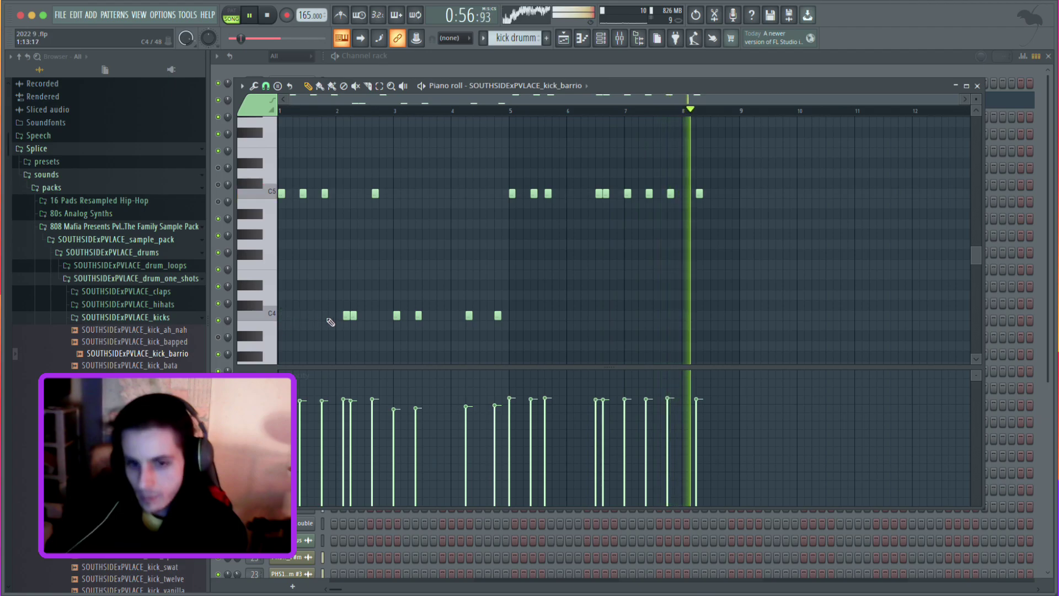
{"action": "right_click", "coordinate": [347, 316]}
{"action": "right_click", "coordinate": [354, 316]}
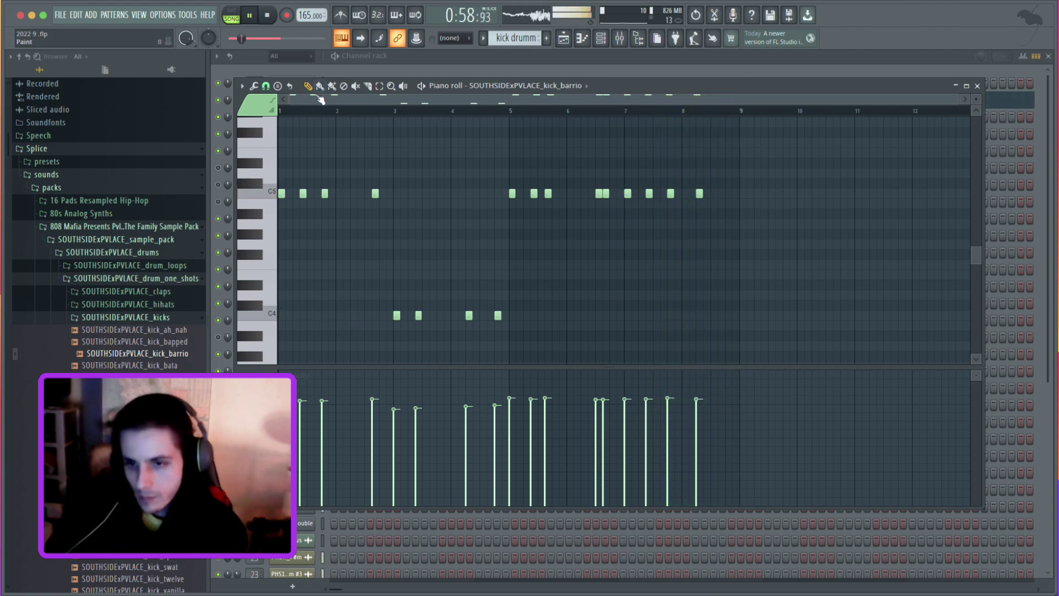
{"action": "left_click", "coordinate": [288, 114]}
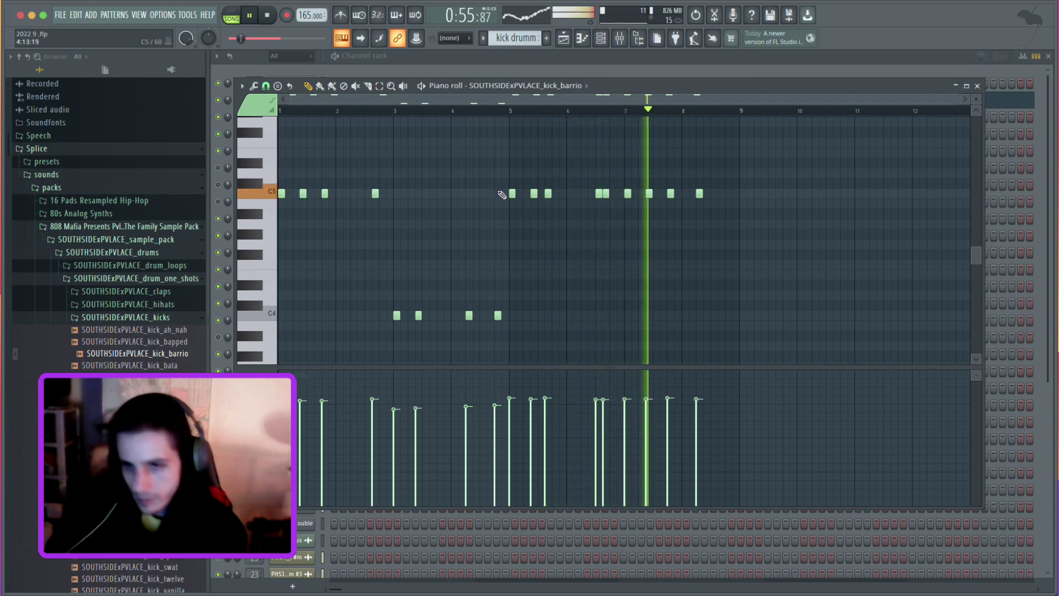
Raise the last C4 note of bar 4 to C5, move it to 4:11:00, and delete the remaining C4 note in bar 4.
{"action": "left_click_drag", "start_coordinate": [498, 315], "coordinate": [508, 194]}
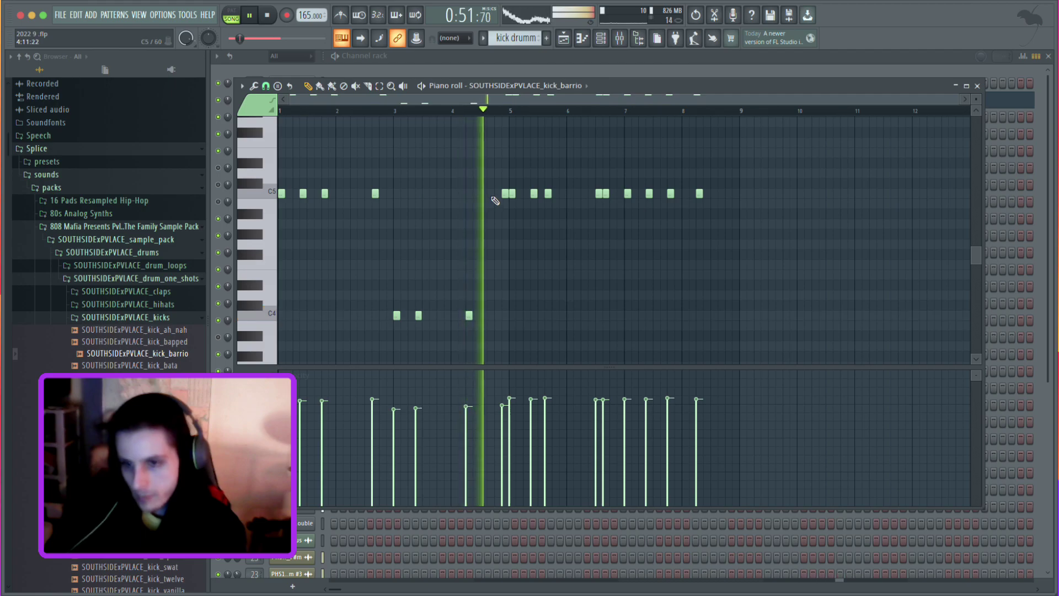
{"action": "left_click_drag", "start_coordinate": [505, 194], "coordinate": [490, 194]}
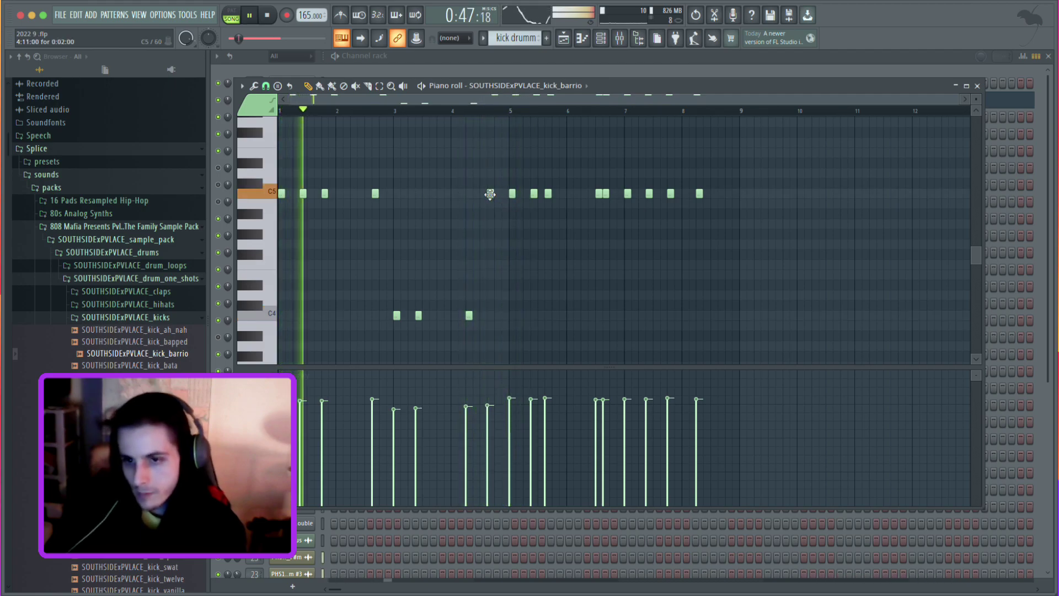
{"action": "right_click", "coordinate": [469, 317]}
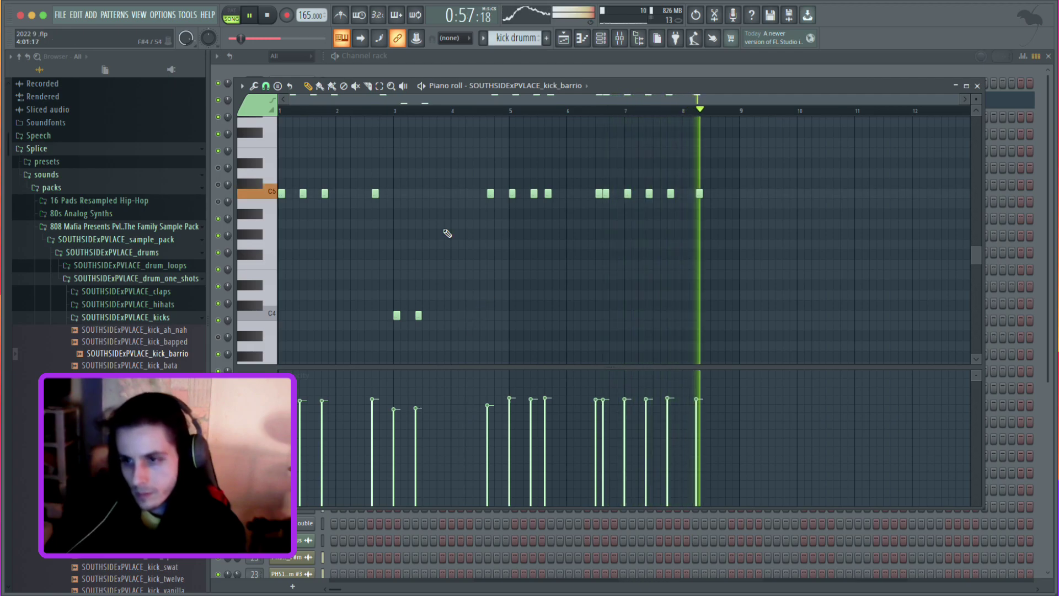
On Track 16 of the playlist, replace the kick drumm clip at bar 49 with short clips at bars 49 and 53, and add one at bar 57.
{"action": "key", "text": "F5"}
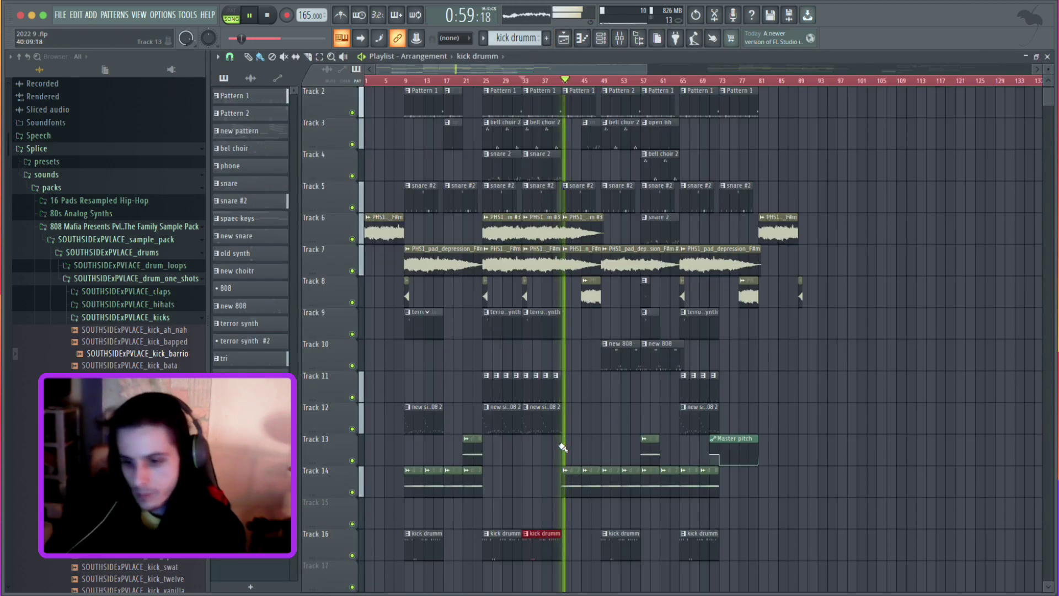
{"action": "scroll", "coordinate": [530, 485], "scroll_direction": "down", "scroll_amount": 4}
{"action": "scroll", "coordinate": [494, 464], "scroll_direction": "up", "scroll_amount": 1}
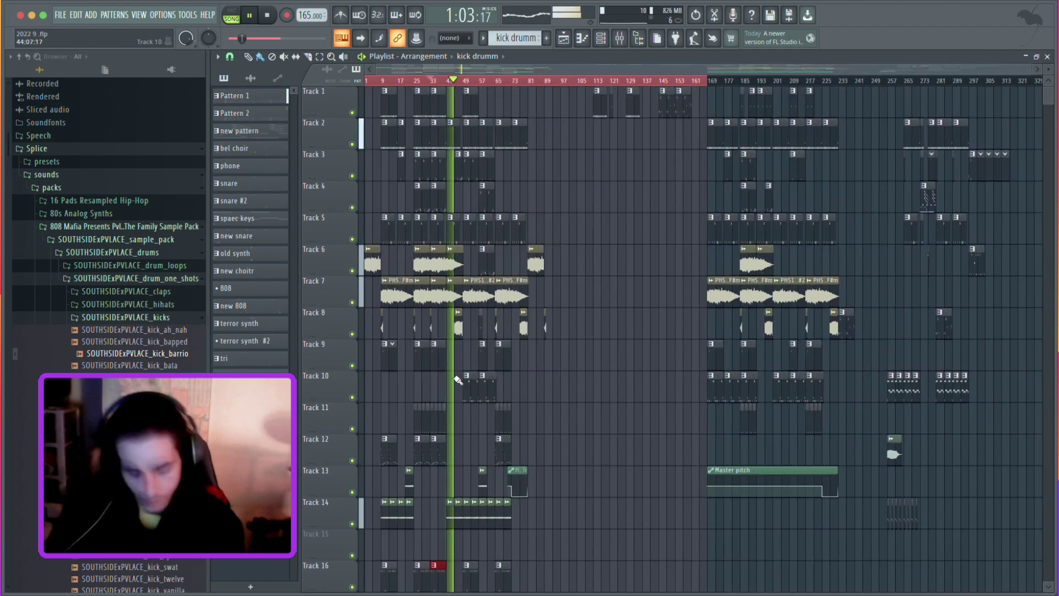
{"action": "scroll", "coordinate": [458, 379], "scroll_direction": "down", "scroll_amount": 2}
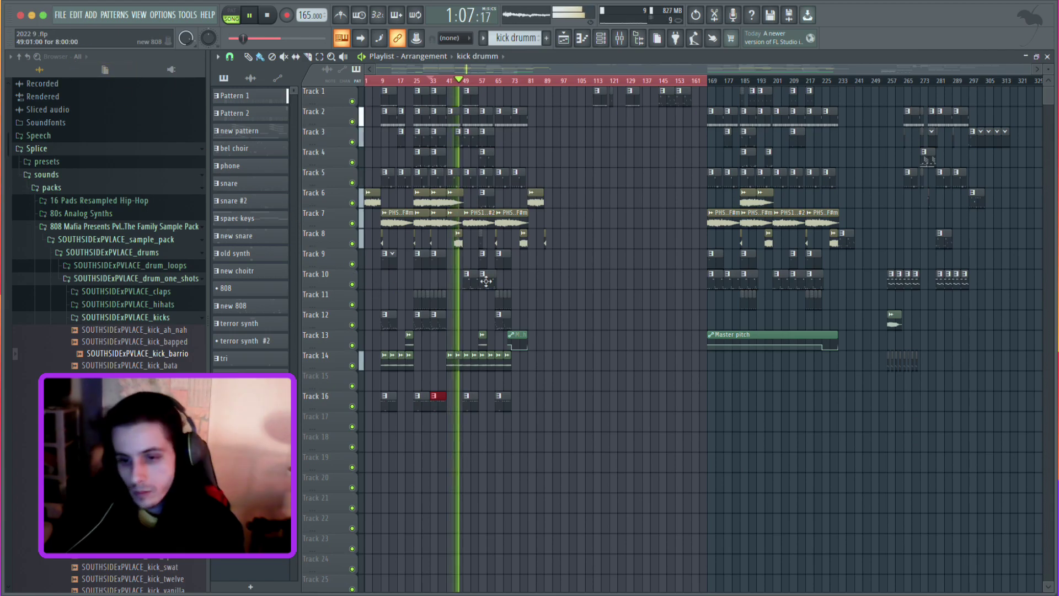
{"action": "scroll", "coordinate": [435, 301], "scroll_direction": "up", "scroll_amount": 4}
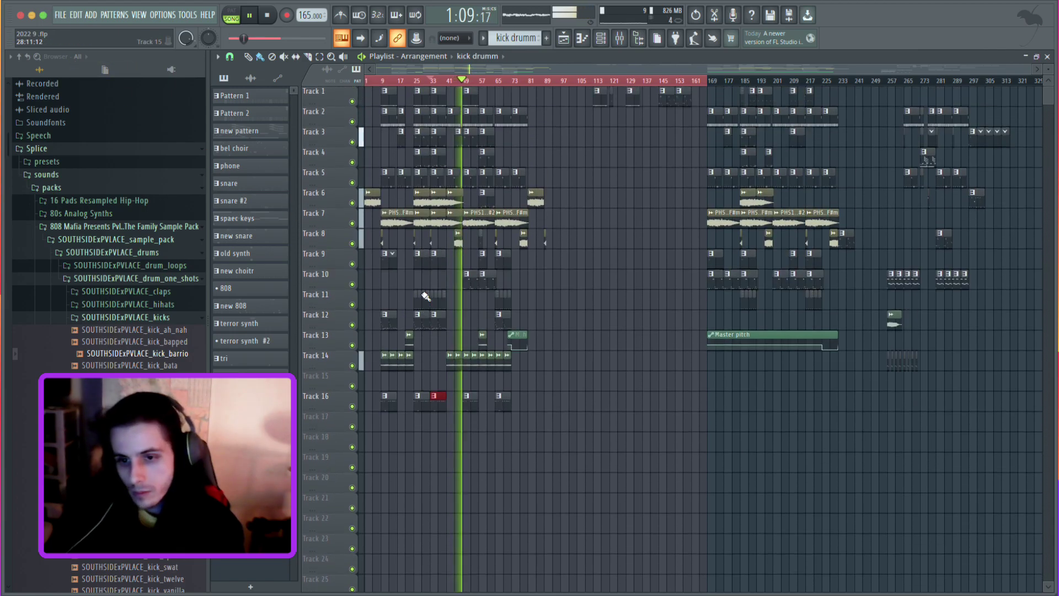
{"action": "scroll", "coordinate": [426, 296], "scroll_direction": "down", "scroll_amount": 3}
{"action": "scroll", "coordinate": [426, 299], "scroll_direction": "up", "scroll_amount": 5}
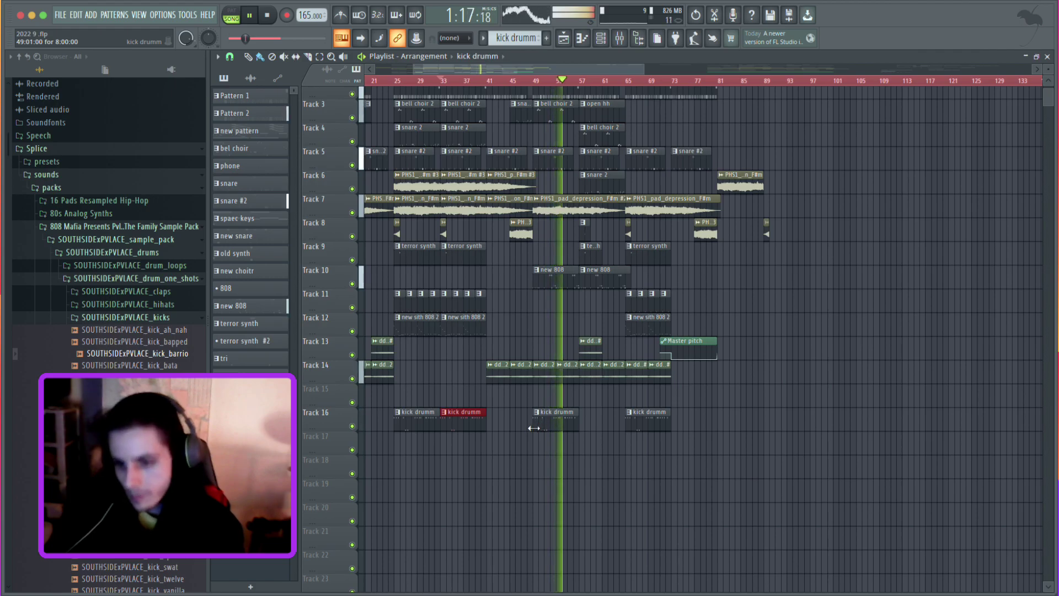
{"action": "right_click", "coordinate": [554, 423]}
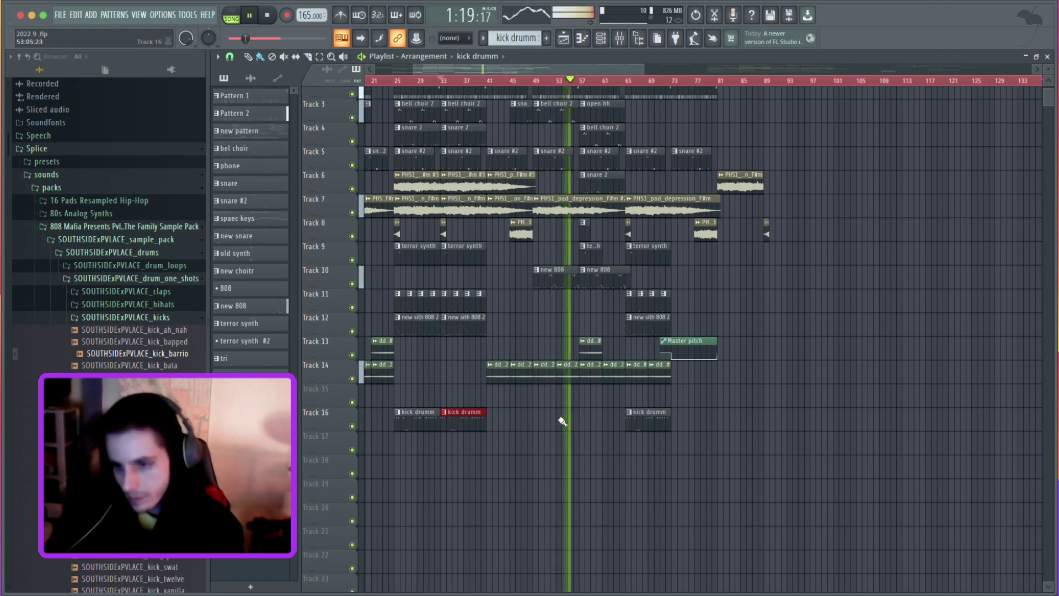
{"action": "left_click", "coordinate": [585, 421]}
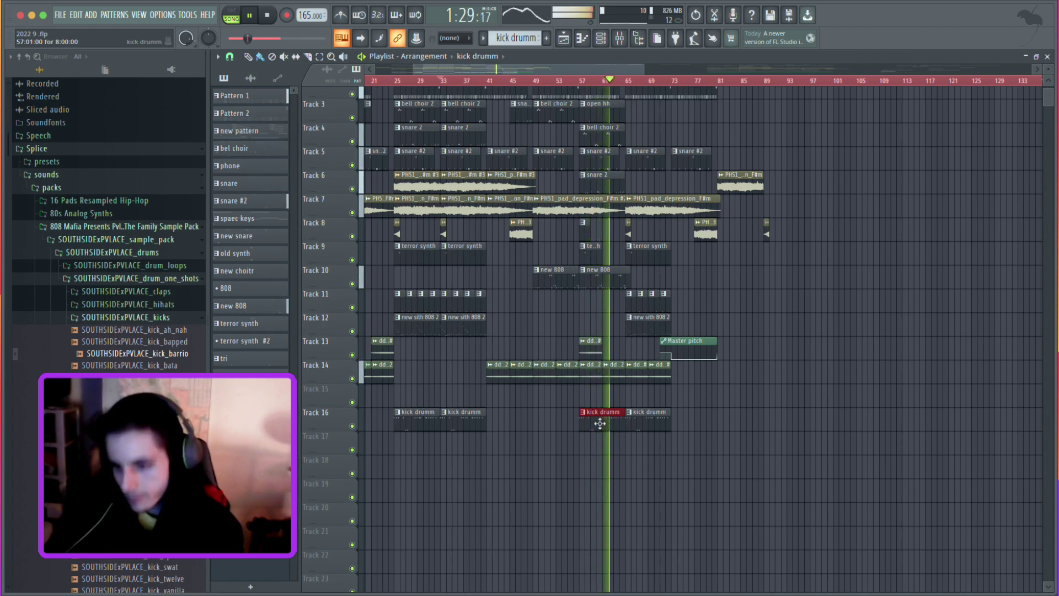
{"action": "left_click", "coordinate": [544, 421]}
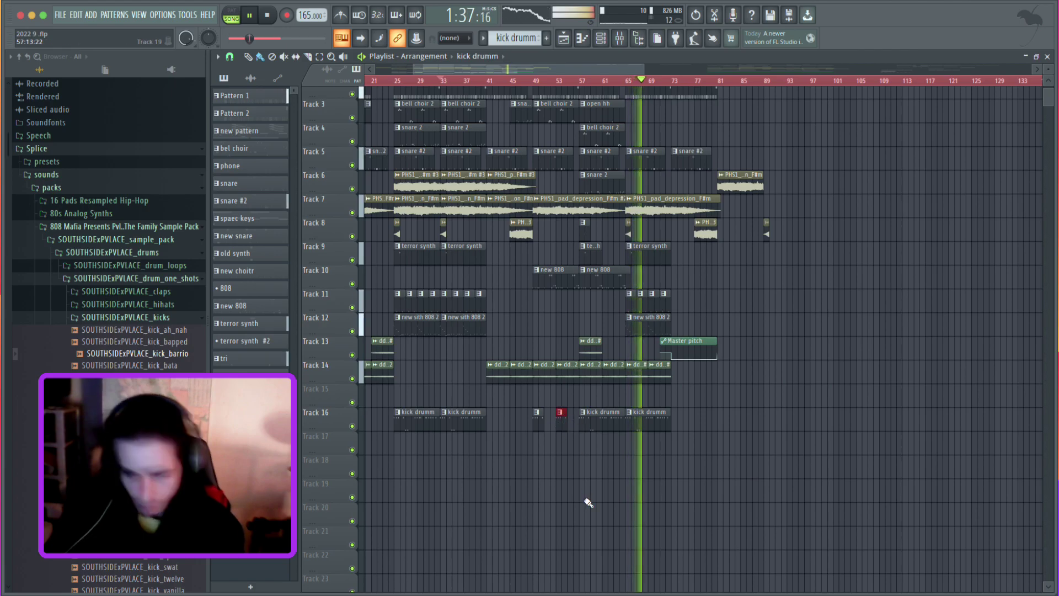
Listen to the arrangement through its ending and replay it from around bar 25.
{"action": "scroll", "coordinate": [591, 497], "scroll_direction": "down", "scroll_amount": 2, "text": "ctrl"}
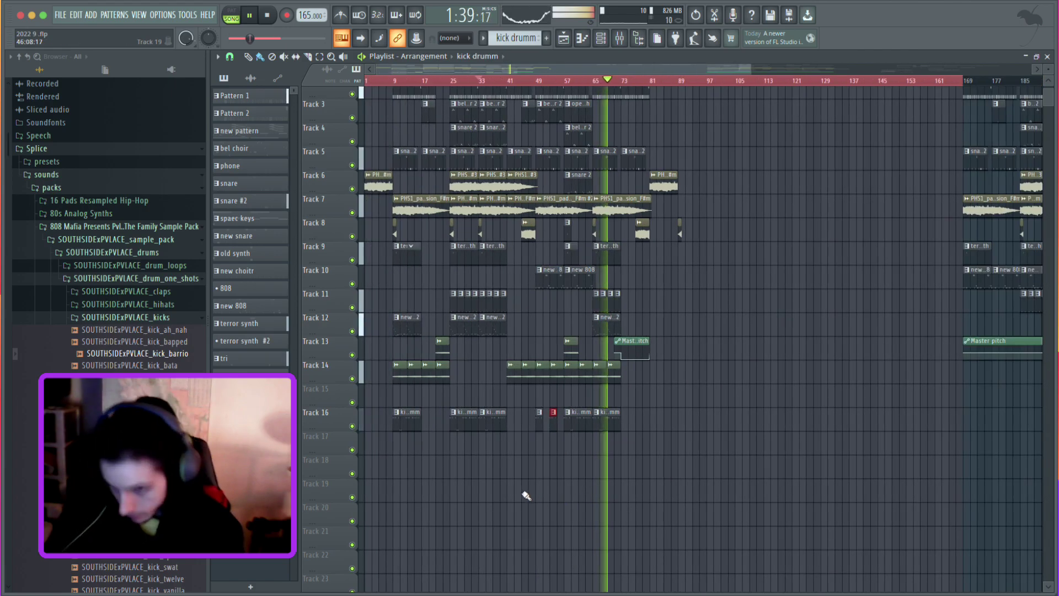
{"action": "scroll", "coordinate": [526, 495], "scroll_direction": "up", "scroll_amount": 2}
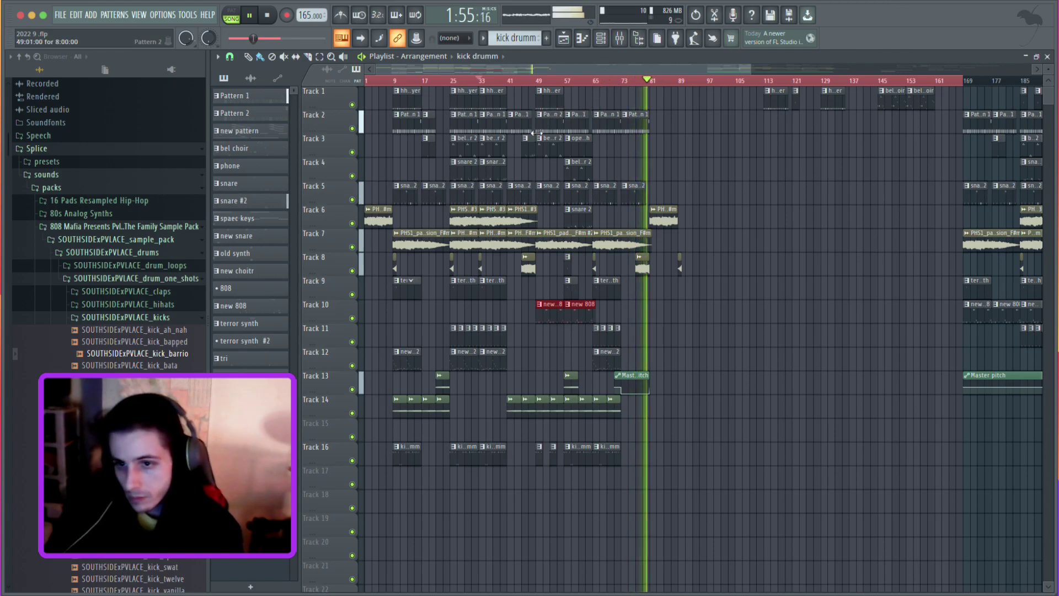
{"action": "left_click", "coordinate": [463, 81]}
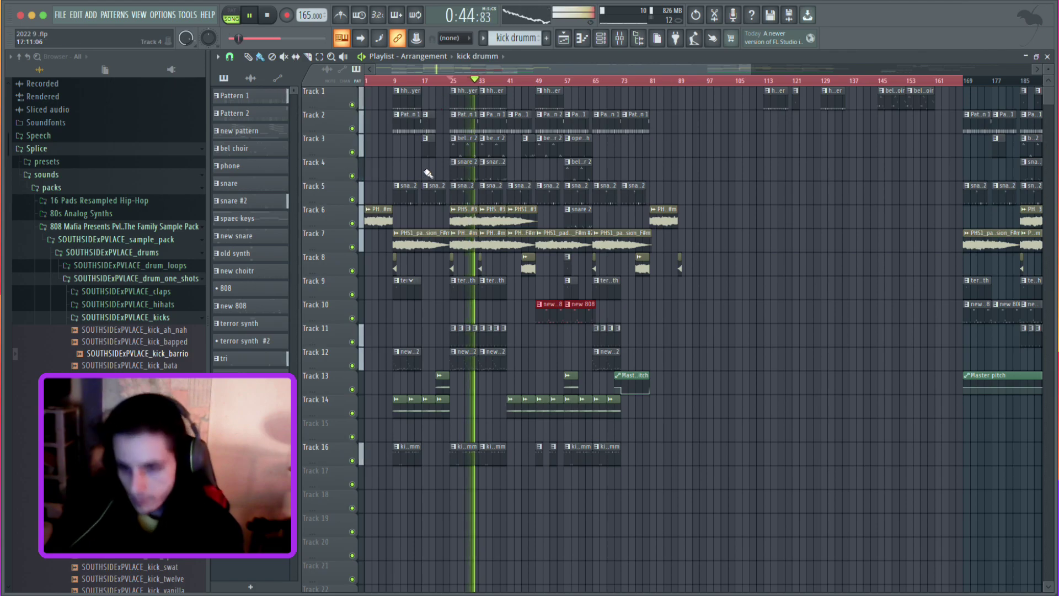
Play the arrangement from bar 9 and compare it with Track 2 muted and unmuted.
{"action": "left_click", "coordinate": [399, 82]}
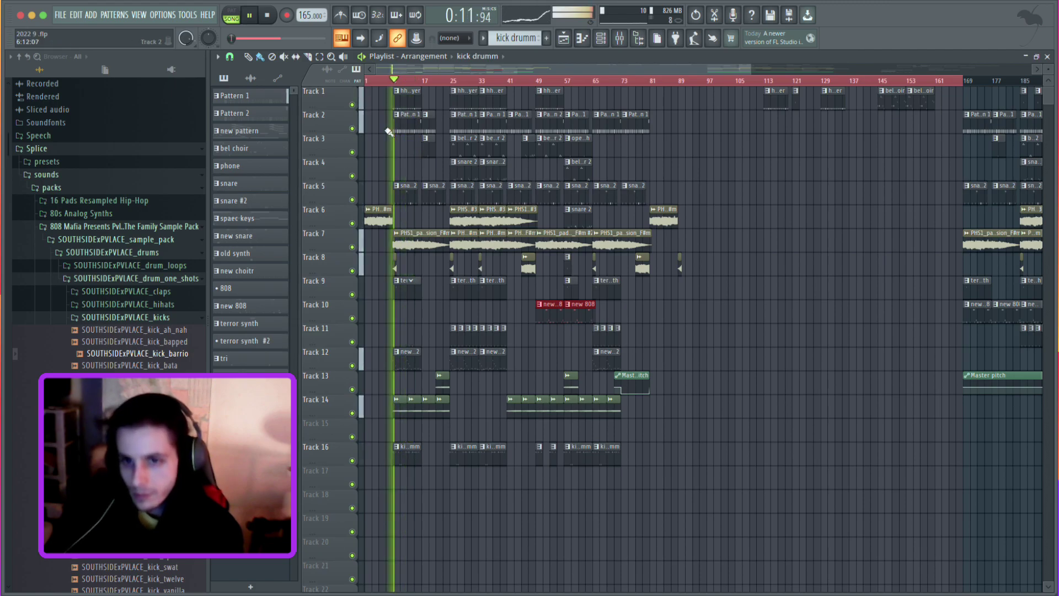
{"action": "left_click", "coordinate": [353, 128]}
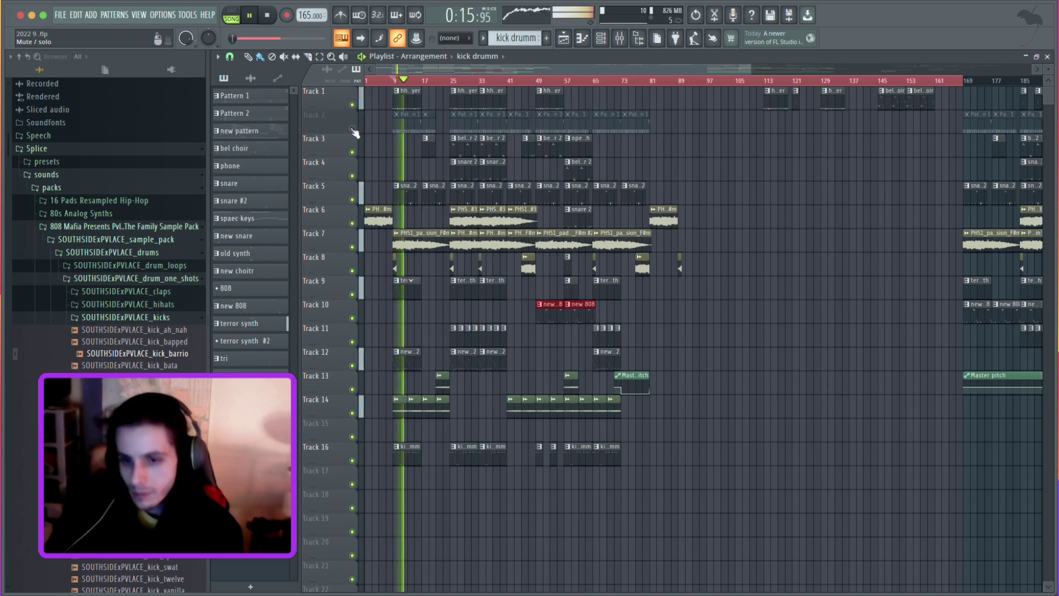
{"action": "left_click", "coordinate": [353, 129]}
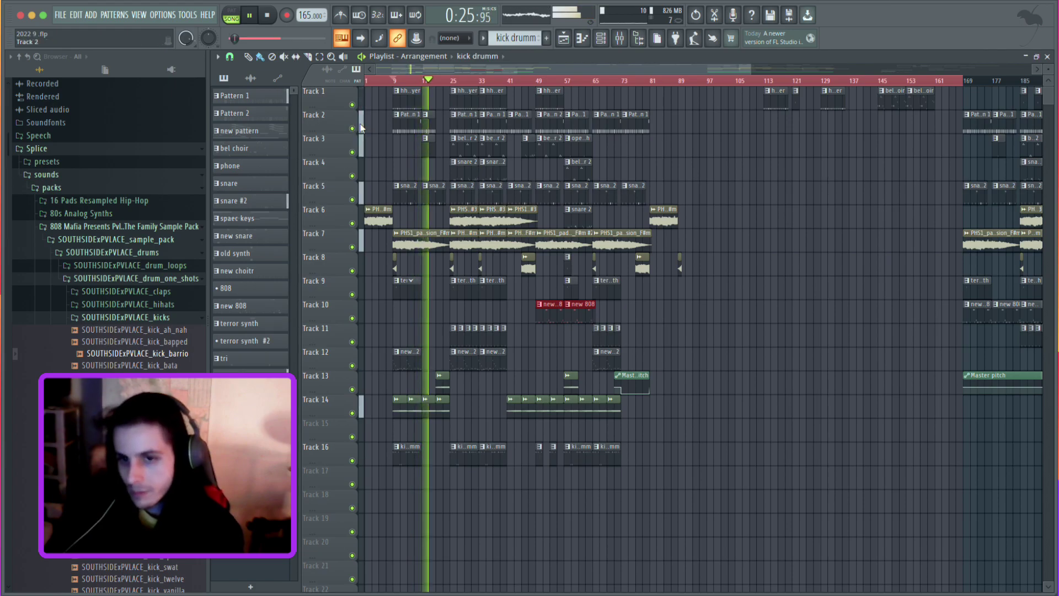
{"action": "left_click", "coordinate": [353, 127]}
{"action": "left_click", "coordinate": [353, 106]}
{"action": "key", "text": "space"}
{"action": "key", "text": "space"}
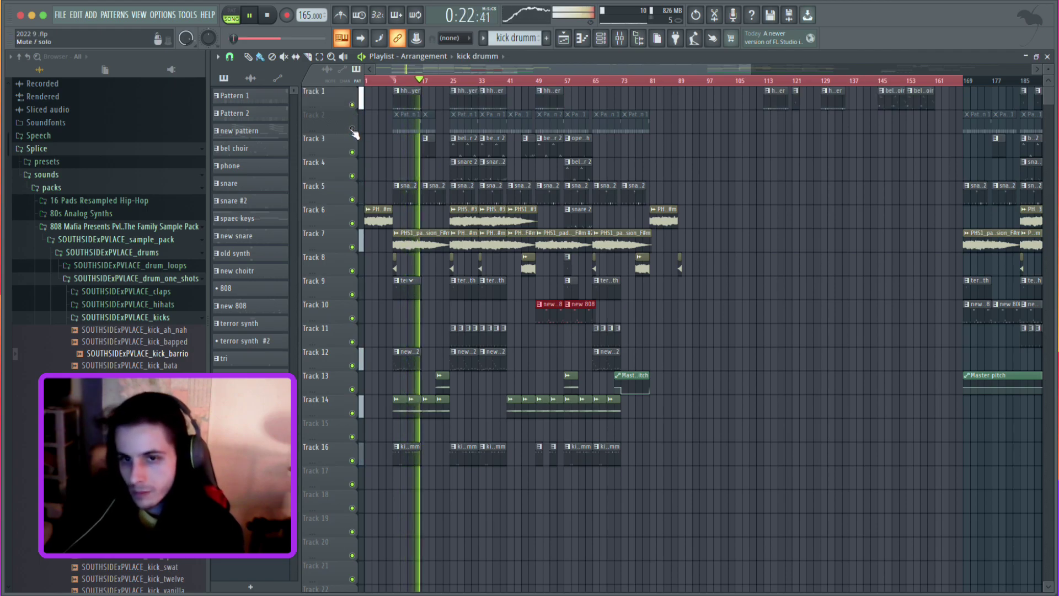
{"action": "left_click", "coordinate": [354, 127]}
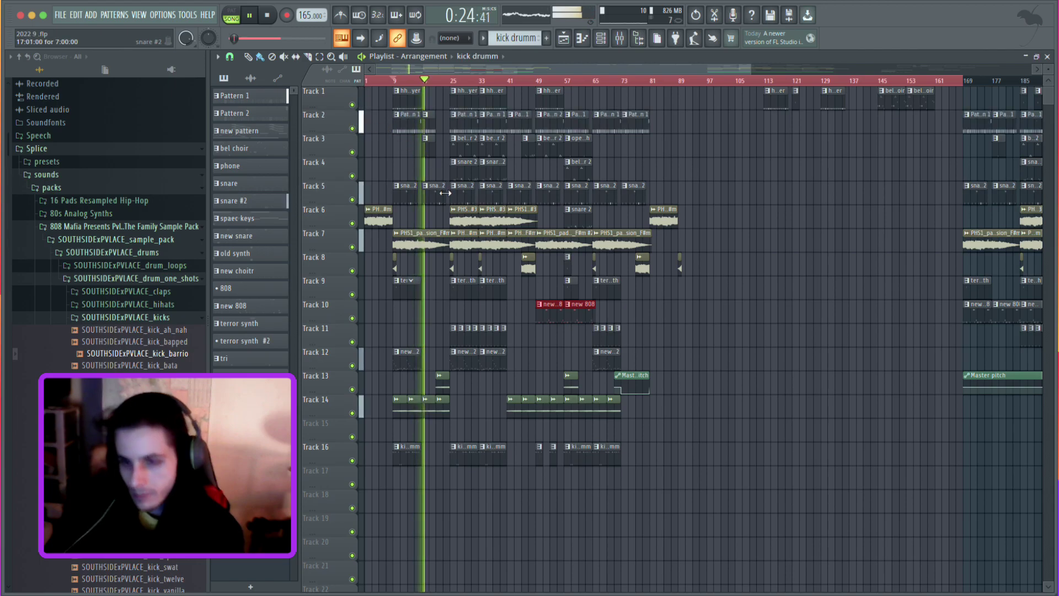
{"action": "key", "text": "space"}
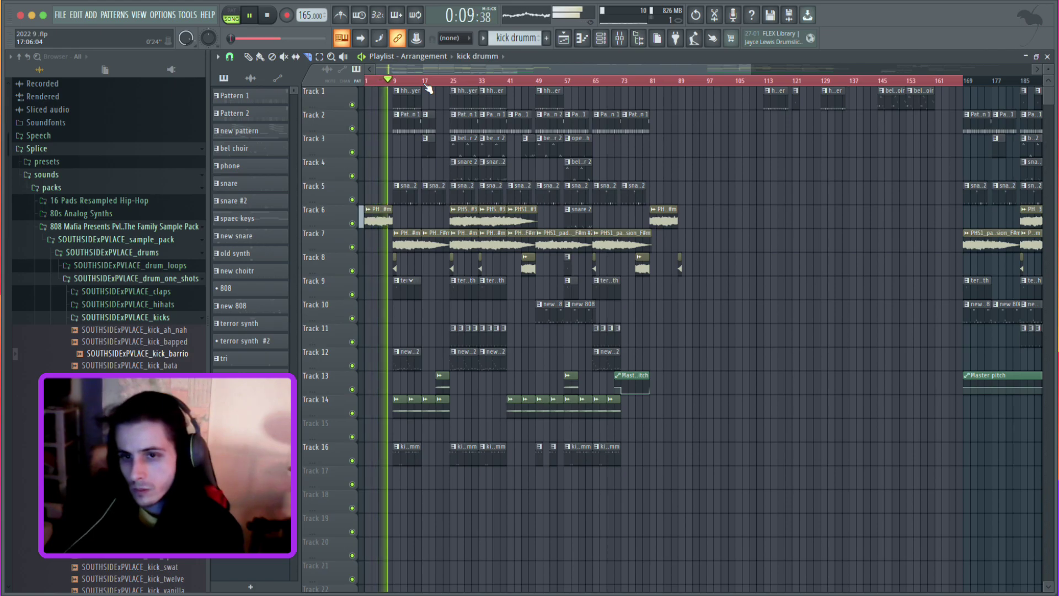
Audition from bar 17, select all clips spanning bars 9 to 17, and move them into the empty area at about bar 97.
{"action": "left_click", "coordinate": [426, 86]}
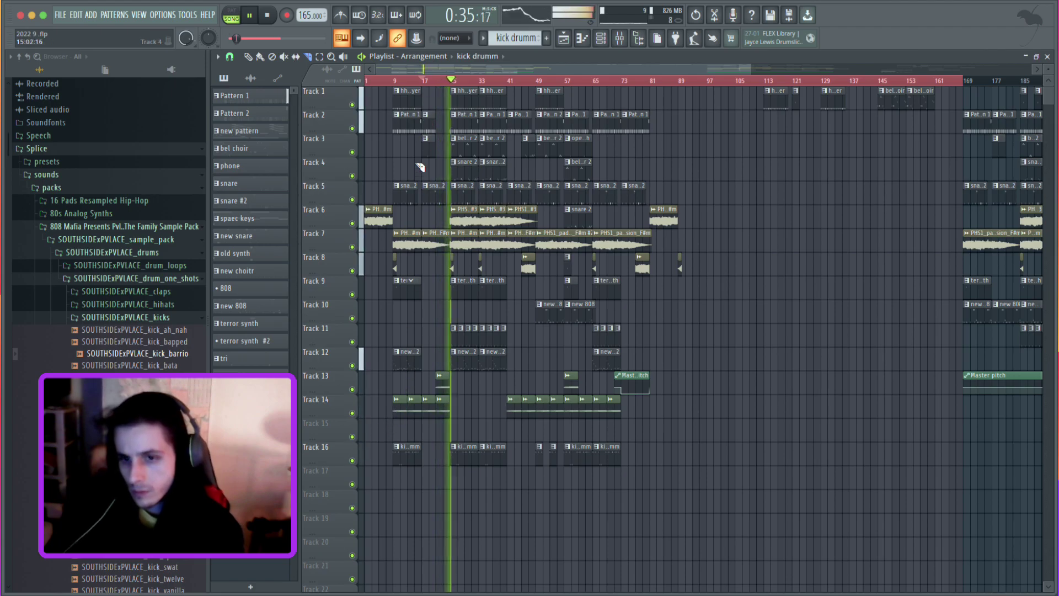
{"action": "left_click", "coordinate": [261, 56]}
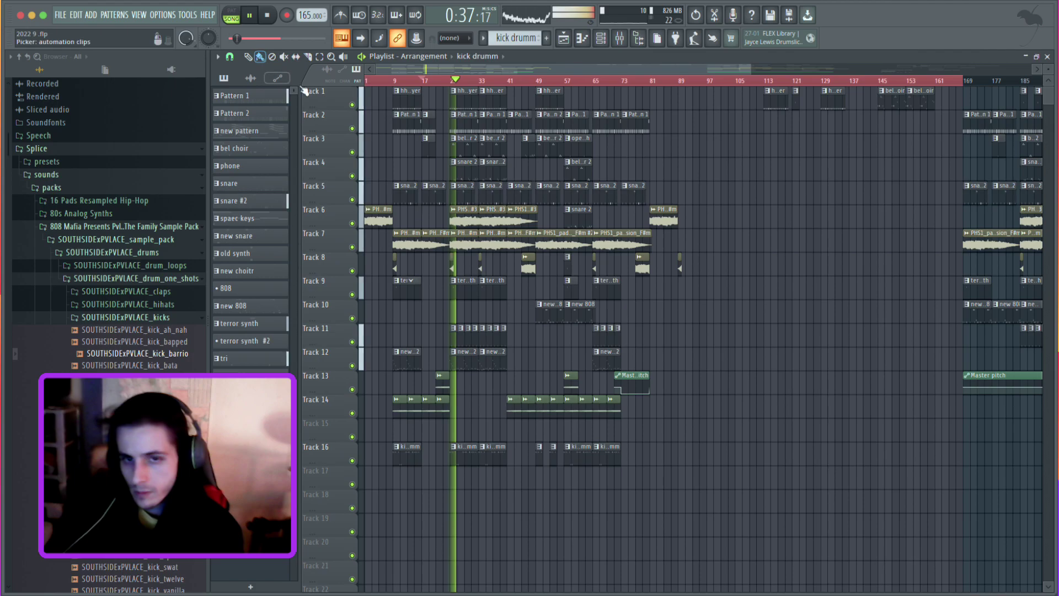
{"action": "left_click_drag", "start_coordinate": [417, 94], "coordinate": [396, 457]}
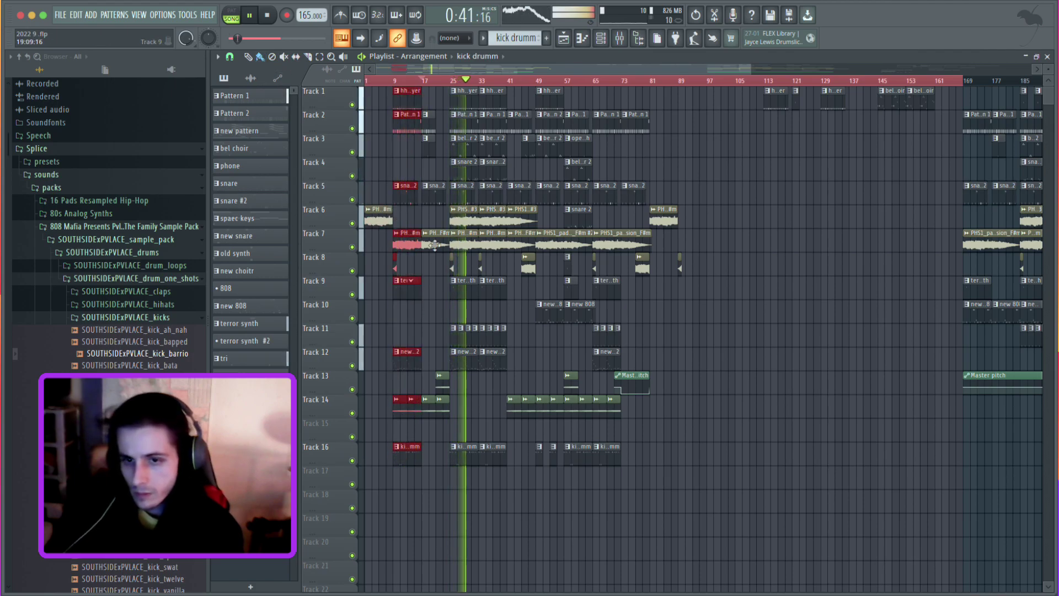
{"action": "left_click_drag", "start_coordinate": [412, 98], "coordinate": [727, 91]}
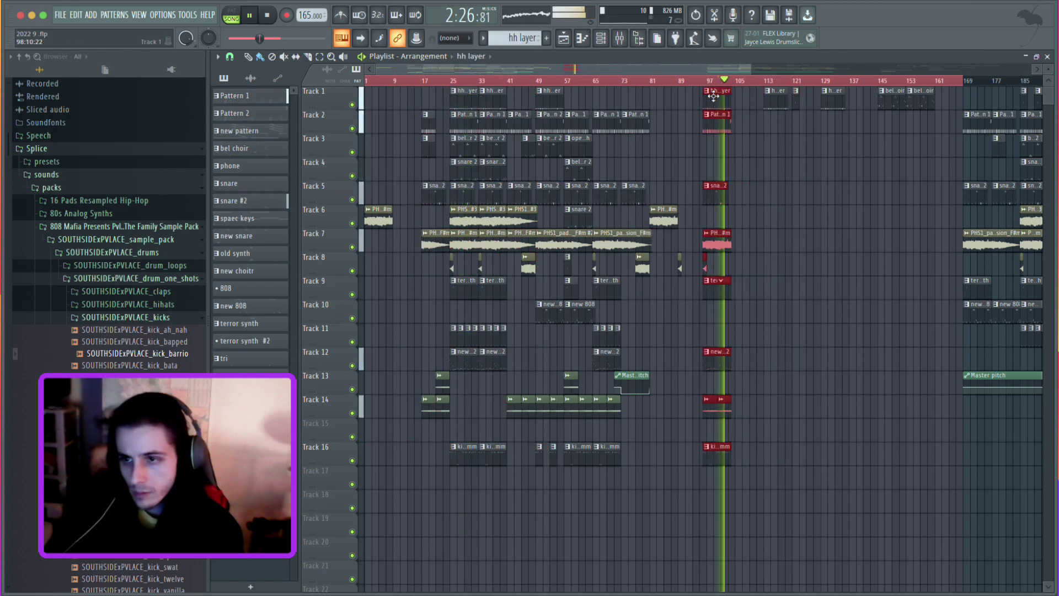
Stop playback, select the clips on all tracks from bar 17 onward, and shift them earlier to start at bar 9.
{"action": "left_click_drag", "start_coordinate": [686, 89], "coordinate": [421, 491]}
{"action": "key", "text": "space"}
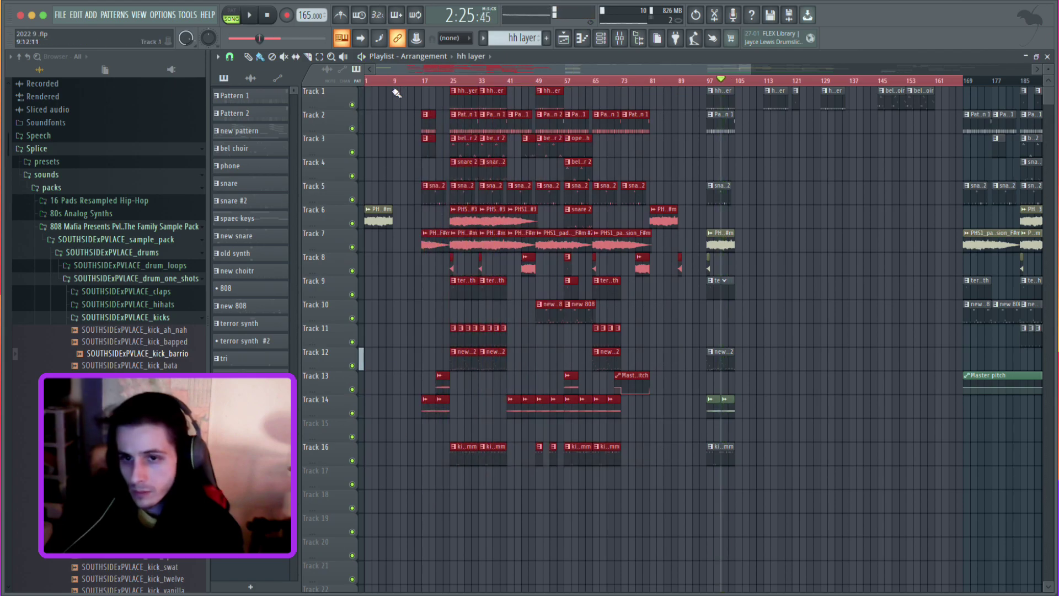
{"action": "left_click_drag", "start_coordinate": [461, 96], "coordinate": [435, 102]}
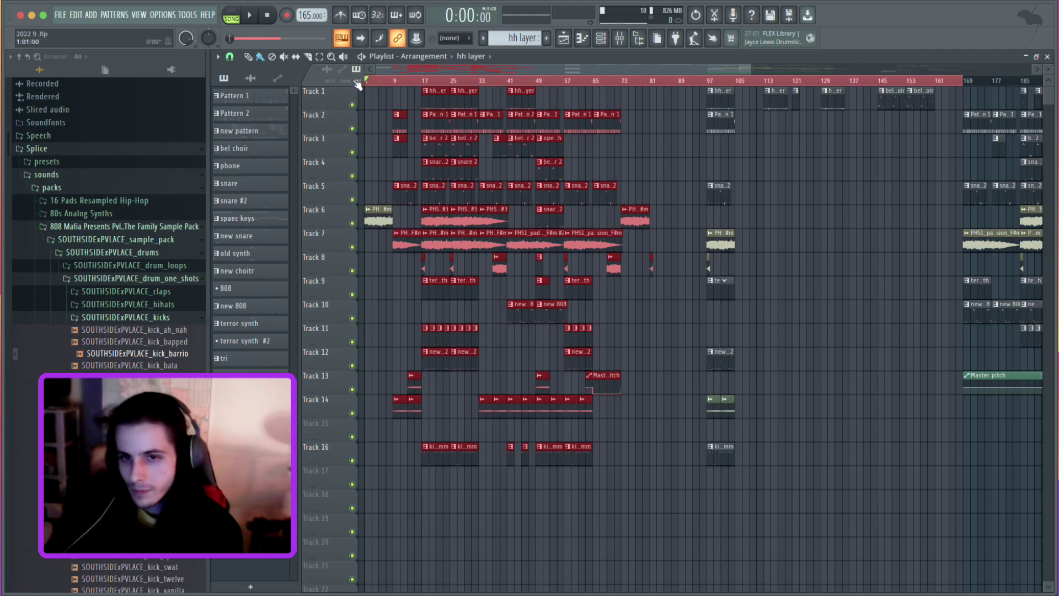
Deselect the clips and review the shortened arrangement against playback from the start.
{"action": "left_click", "coordinate": [380, 153]}
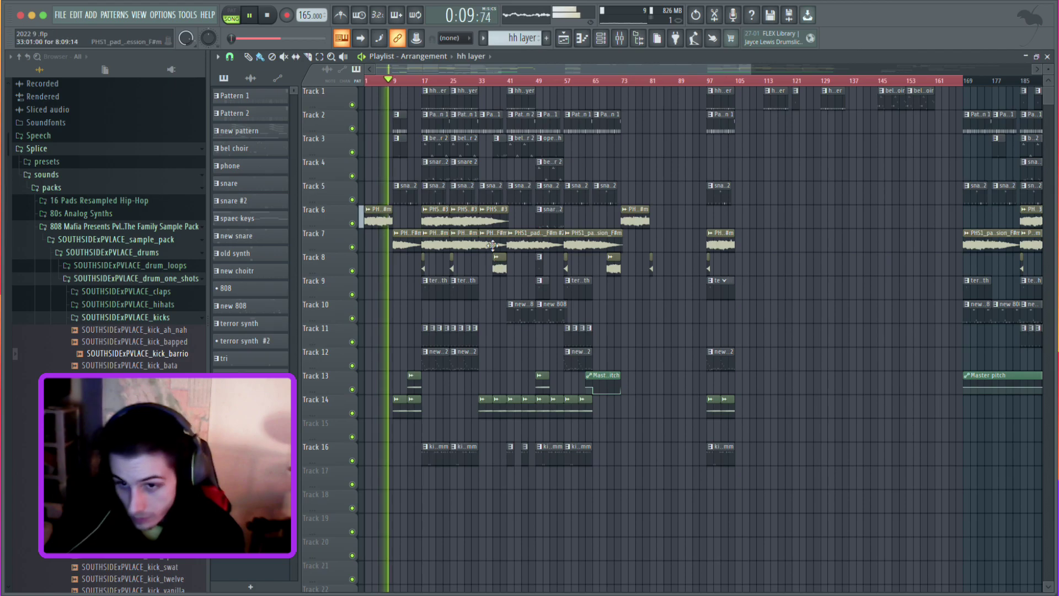
{"action": "scroll", "coordinate": [488, 200], "scroll_direction": "up", "scroll_amount": 3}
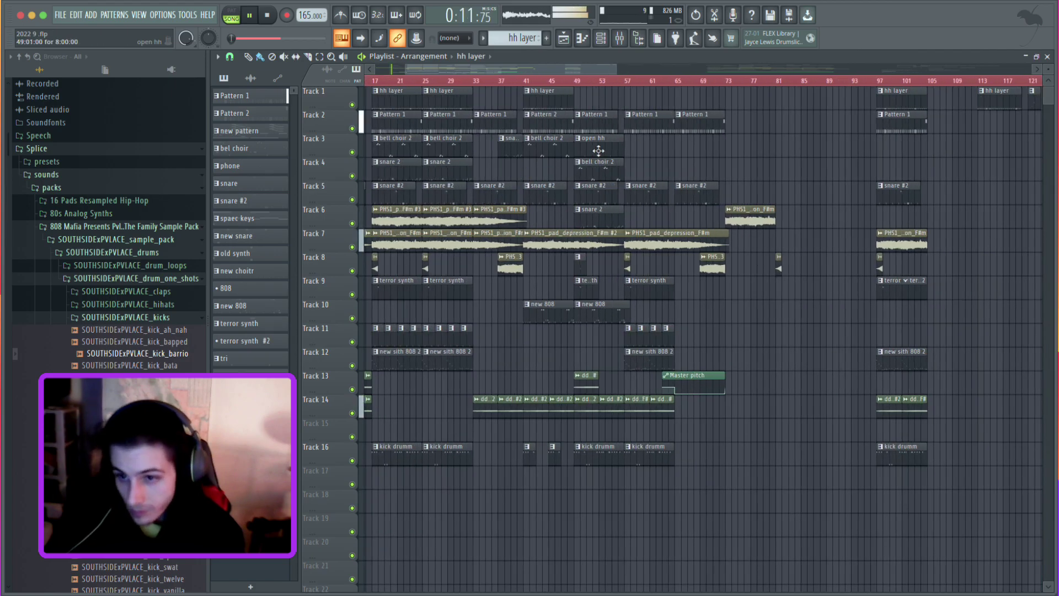
{"action": "scroll", "coordinate": [580, 260], "scroll_direction": "down", "scroll_amount": 2}
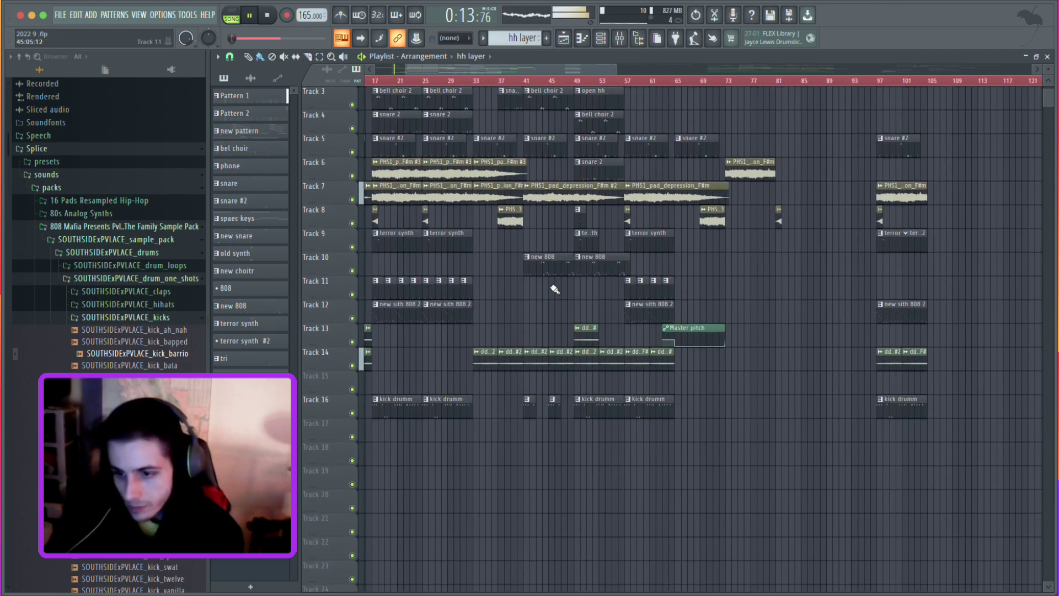
{"action": "scroll", "coordinate": [524, 297], "scroll_direction": "up", "scroll_amount": 2}
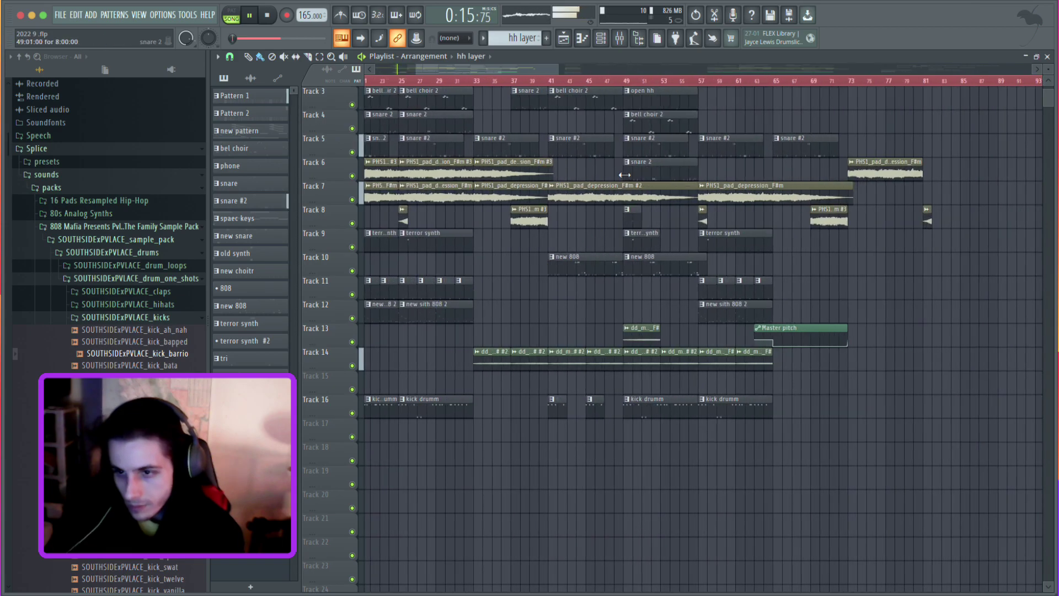
Play through the arrangement from the start and reset the master pitch to its default.
{"action": "scroll", "coordinate": [624, 175], "scroll_direction": "up", "scroll_amount": 2}
{"action": "scroll", "coordinate": [587, 187], "scroll_direction": "down", "scroll_amount": 1}
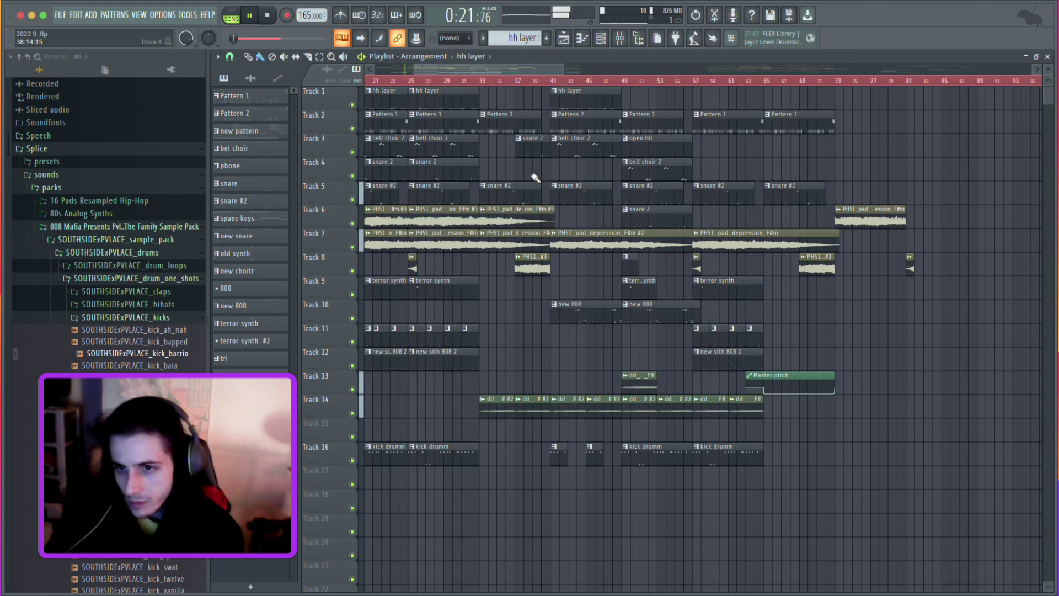
{"action": "scroll", "coordinate": [534, 178], "scroll_direction": "down", "scroll_amount": 5}
{"action": "scroll", "coordinate": [375, 252], "scroll_direction": "up", "scroll_amount": 5}
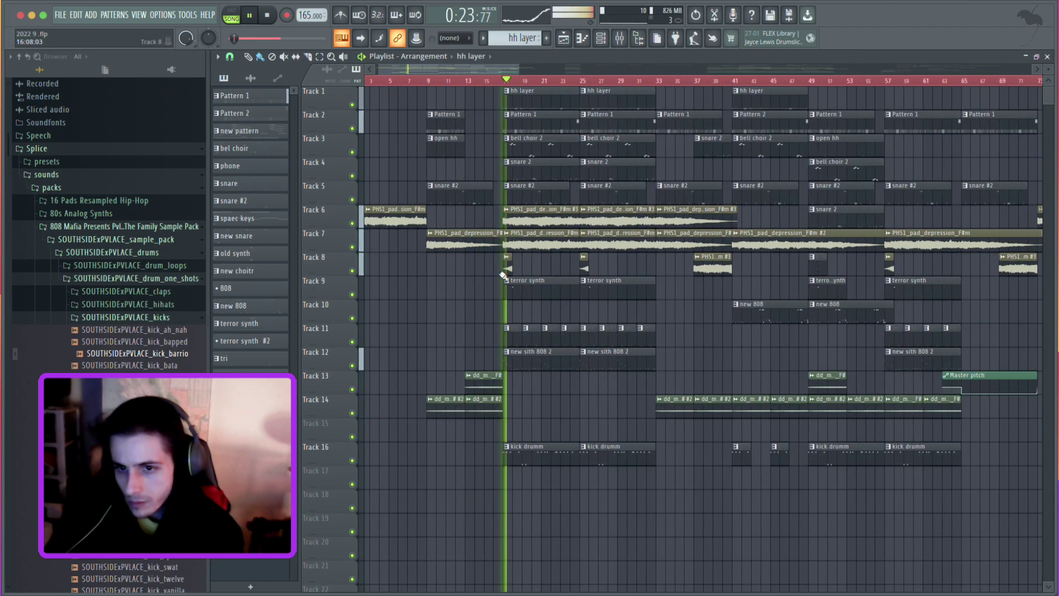
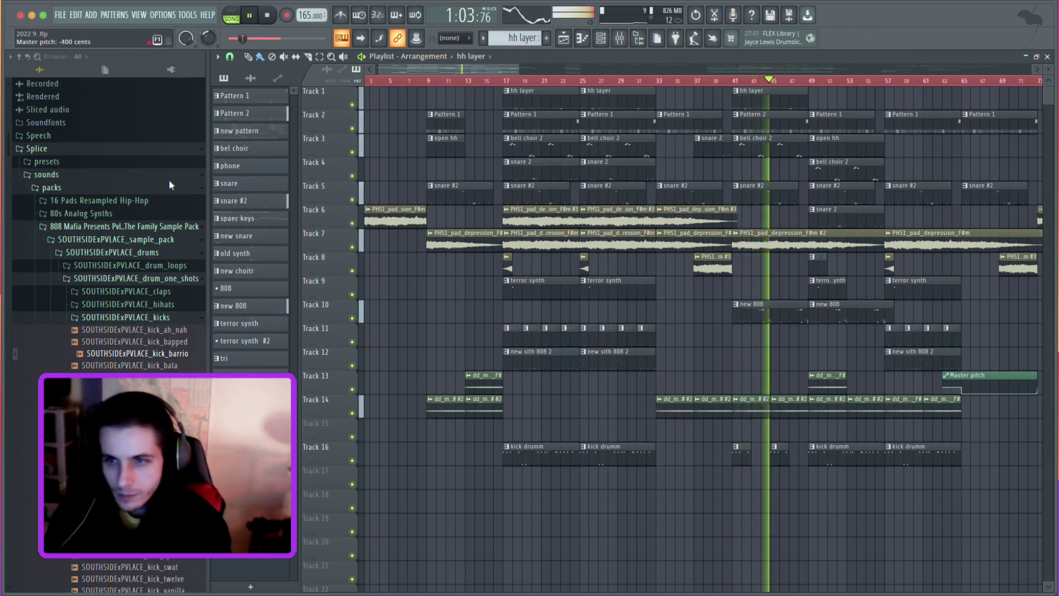
{"action": "left_click", "coordinate": [216, 44], "text": "alt"}
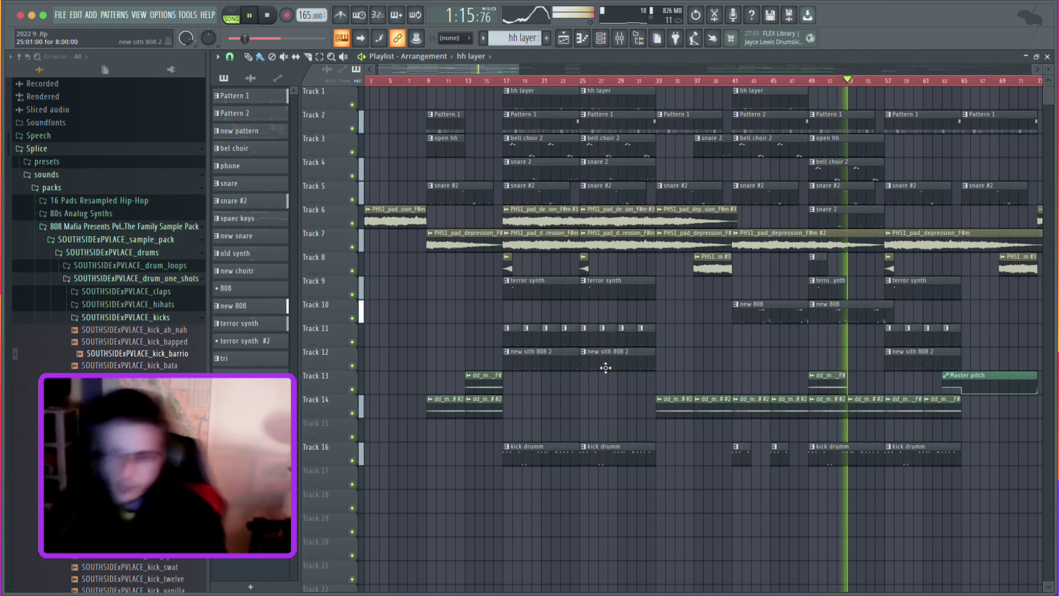
Replay the song from about bar 17 and examine the layout of its sections across the timeline.
{"action": "scroll", "coordinate": [685, 458], "scroll_direction": "down", "scroll_amount": 4}
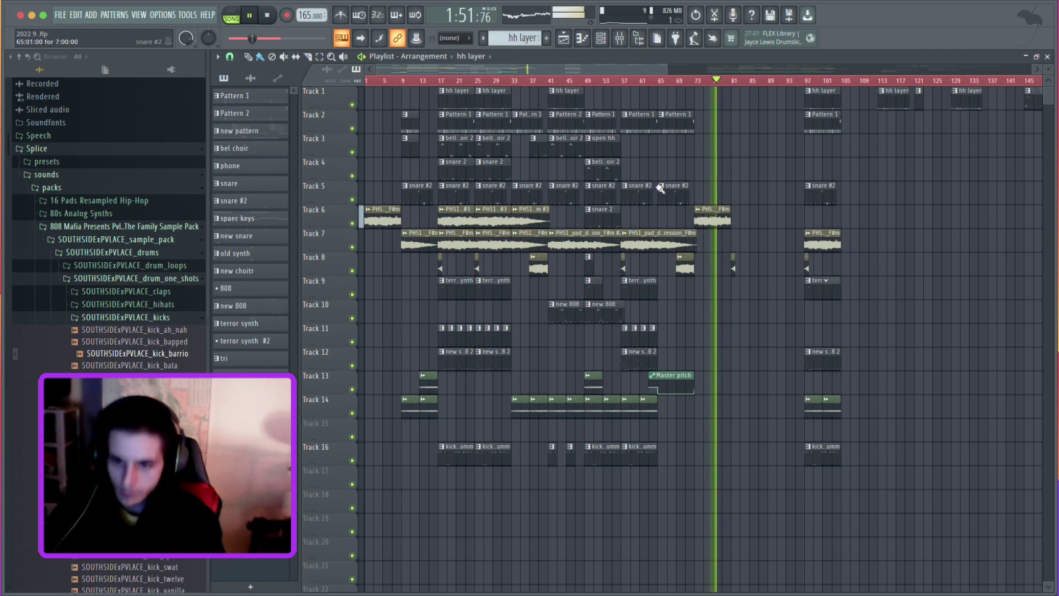
{"action": "left_click", "coordinate": [443, 82]}
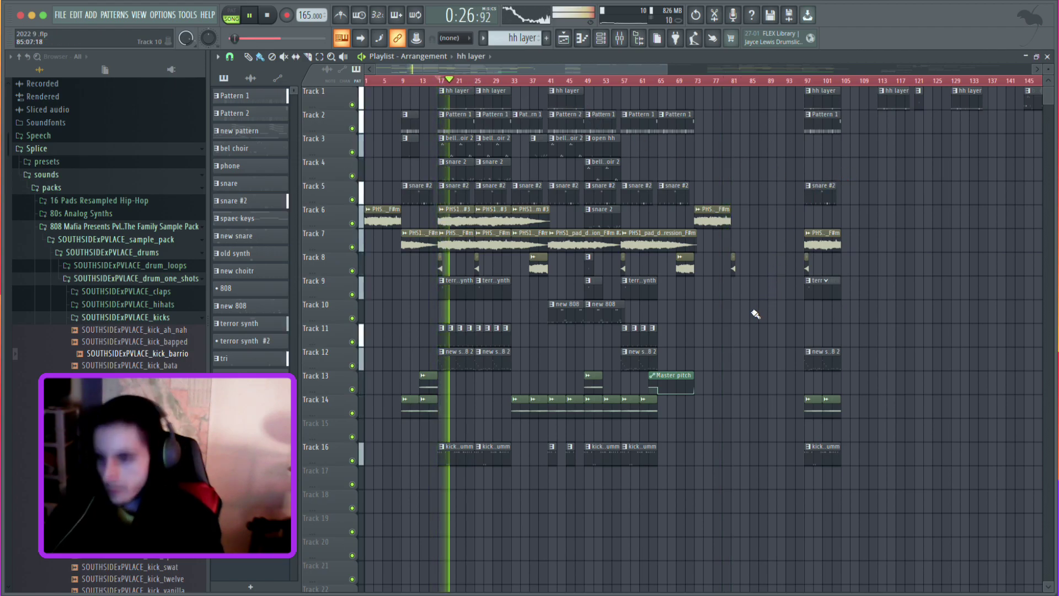
{"action": "scroll", "coordinate": [724, 346], "scroll_direction": "down", "scroll_amount": 3}
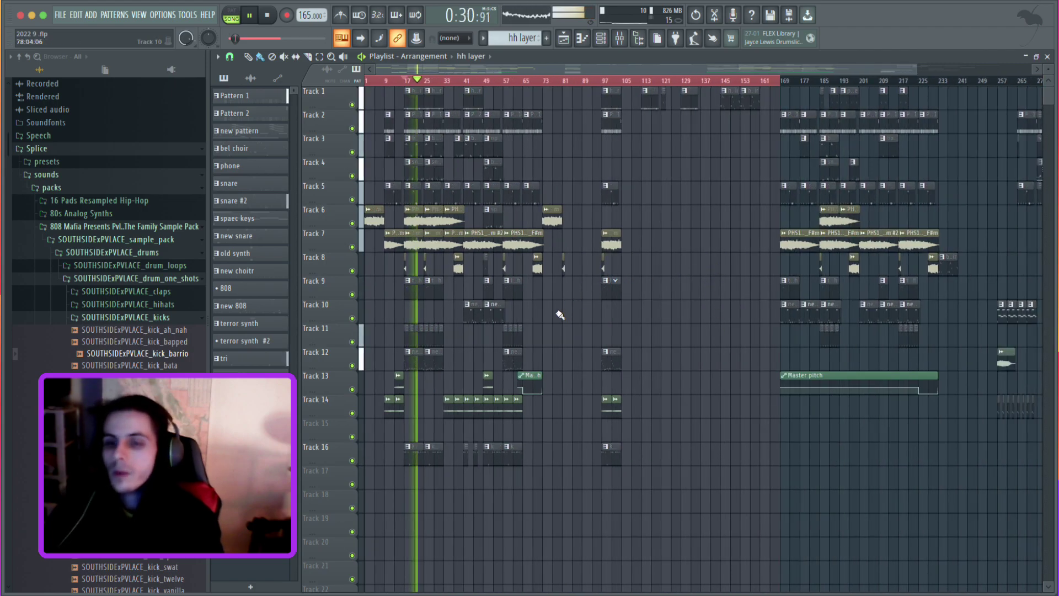
{"action": "scroll", "coordinate": [553, 332], "scroll_direction": "up", "scroll_amount": 2}
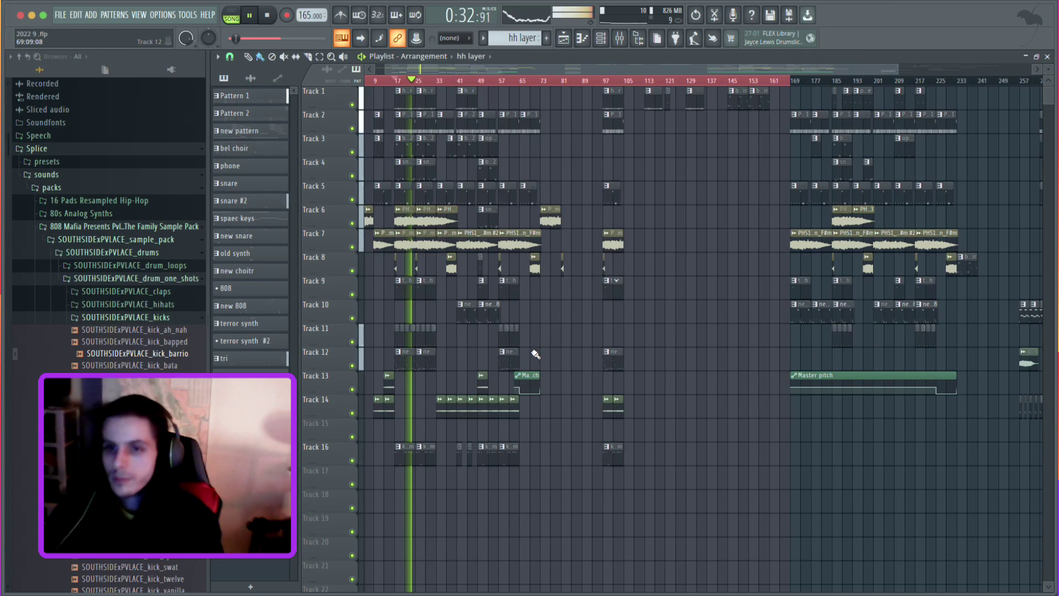
{"action": "scroll", "coordinate": [452, 363], "scroll_direction": "up", "scroll_amount": 2}
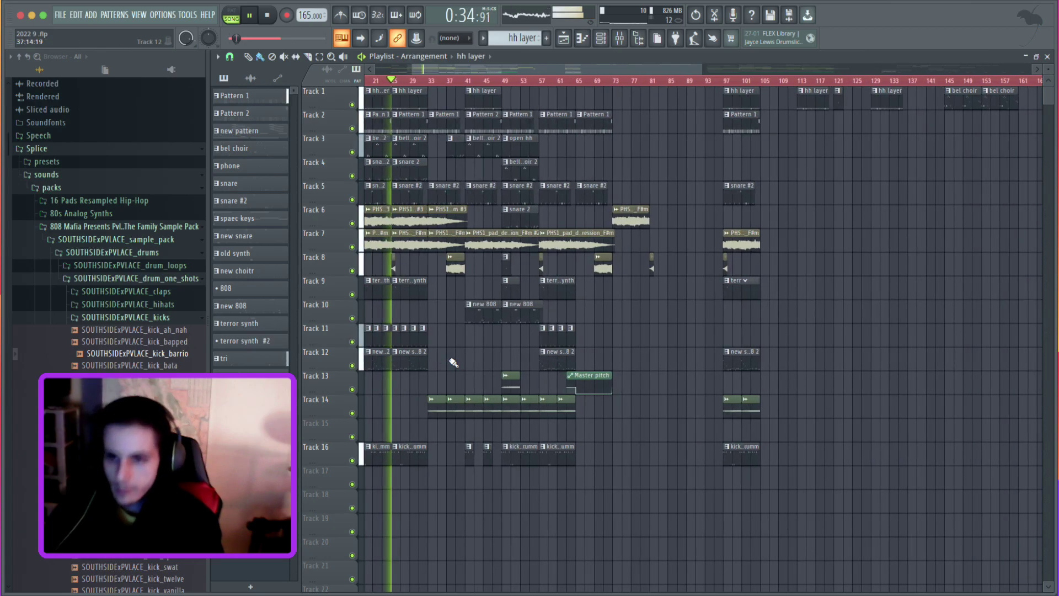
{"action": "scroll", "coordinate": [454, 360], "scroll_direction": "down", "scroll_amount": 2}
{"action": "scroll", "coordinate": [454, 360], "scroll_direction": "up", "scroll_amount": 4}
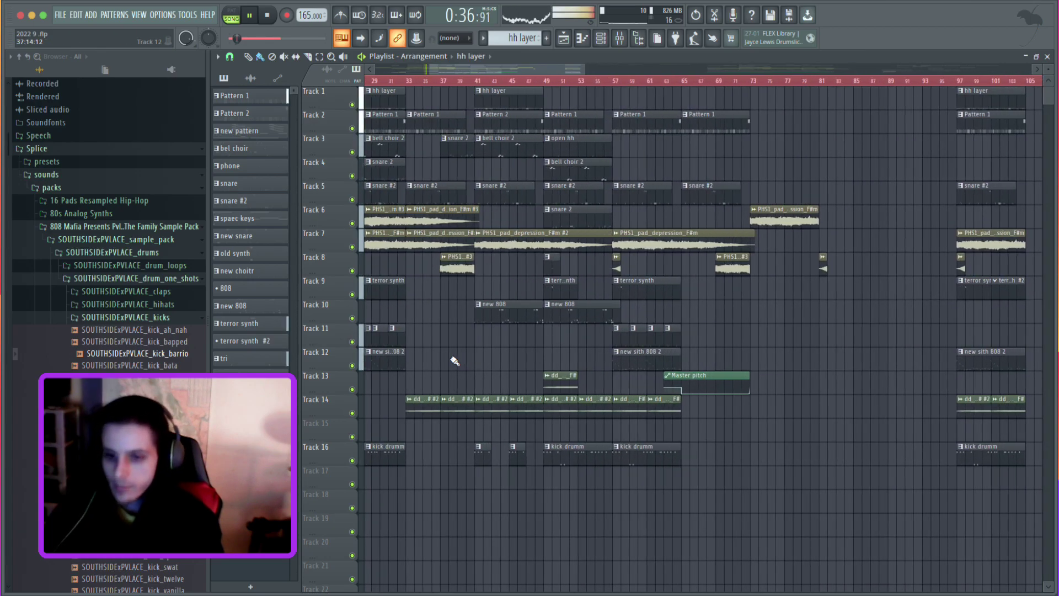
{"action": "scroll", "coordinate": [454, 360], "scroll_direction": "down", "scroll_amount": 2}
{"action": "scroll", "coordinate": [454, 361], "scroll_direction": "up", "scroll_amount": 3}
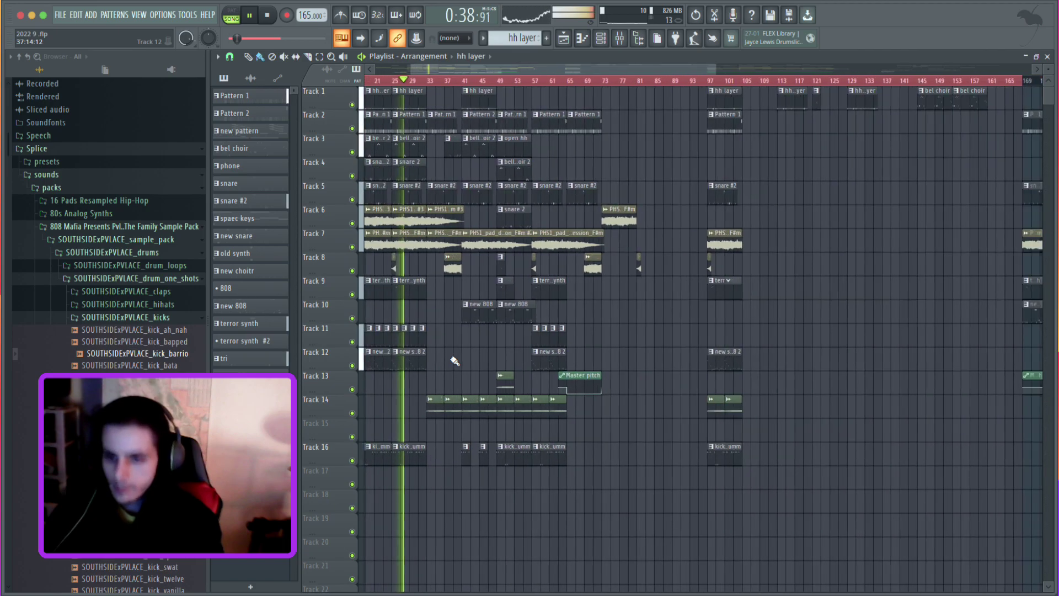
{"action": "scroll", "coordinate": [431, 120], "scroll_direction": "left", "scroll_amount": 5}
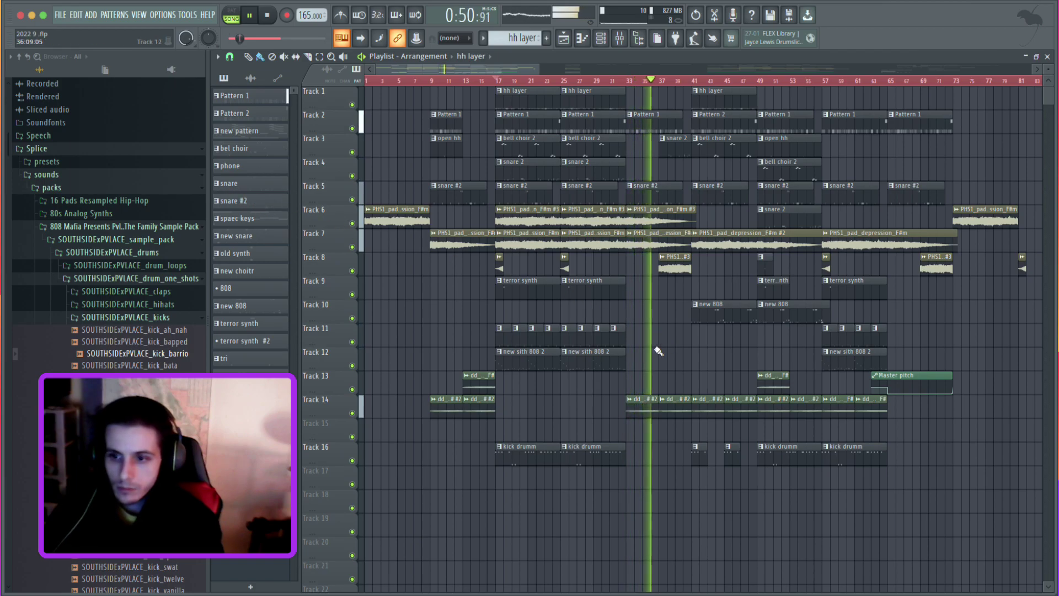
Shift the second new 808 clip on Track 10 to start at 49:09:00 and shorten it to a length of 5:08:00.
{"action": "scroll", "coordinate": [657, 351], "scroll_direction": "down", "scroll_amount": 3, "text": "ctrl"}
{"action": "scroll", "coordinate": [621, 353], "scroll_direction": "down", "scroll_amount": 1}
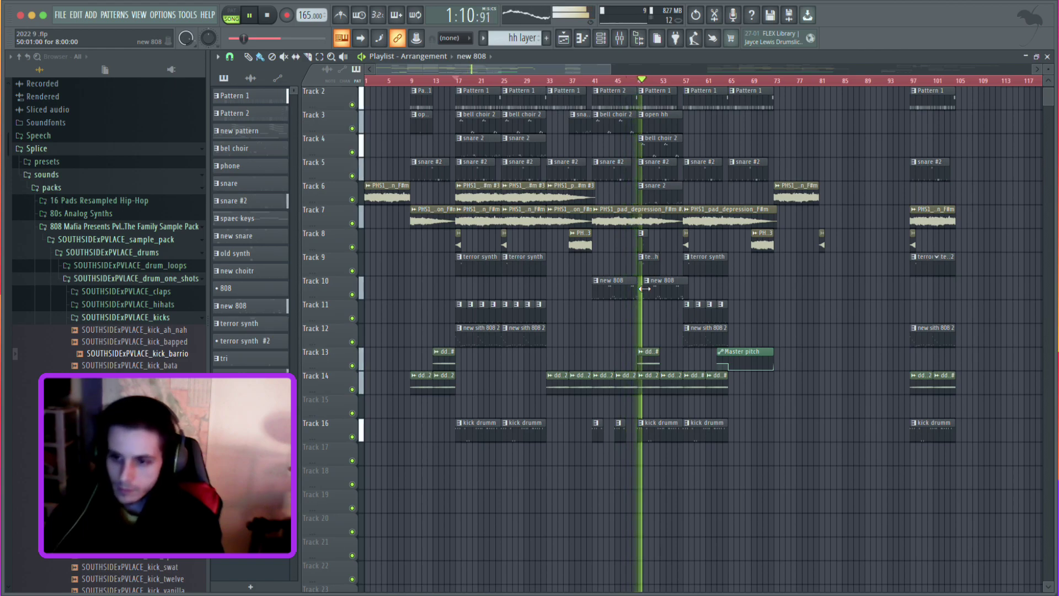
{"action": "scroll", "coordinate": [644, 298], "scroll_direction": "up", "scroll_amount": 3}
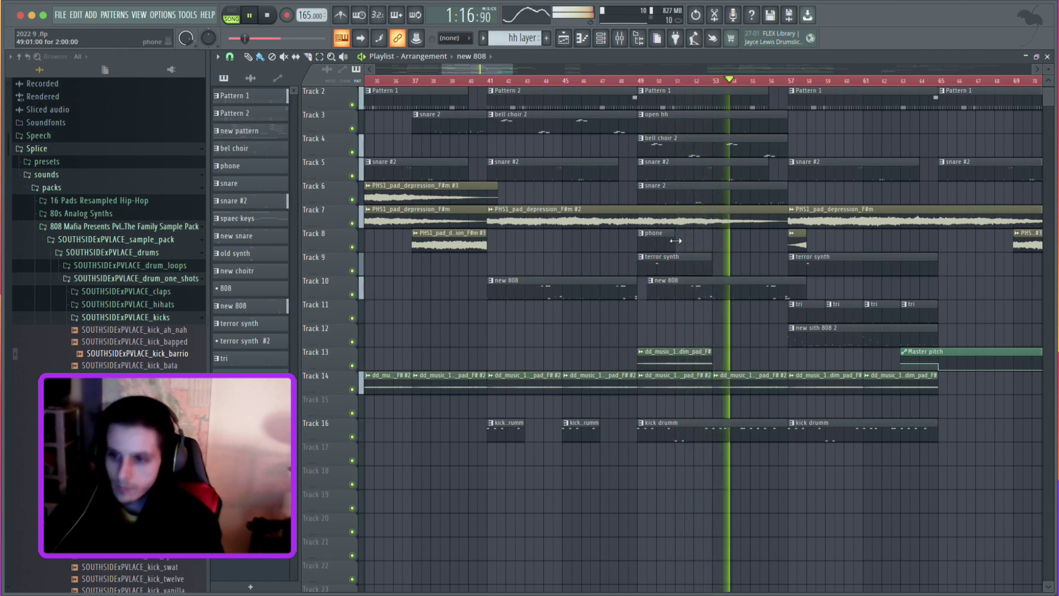
{"action": "scroll", "coordinate": [681, 311], "scroll_direction": "down", "scroll_amount": 3}
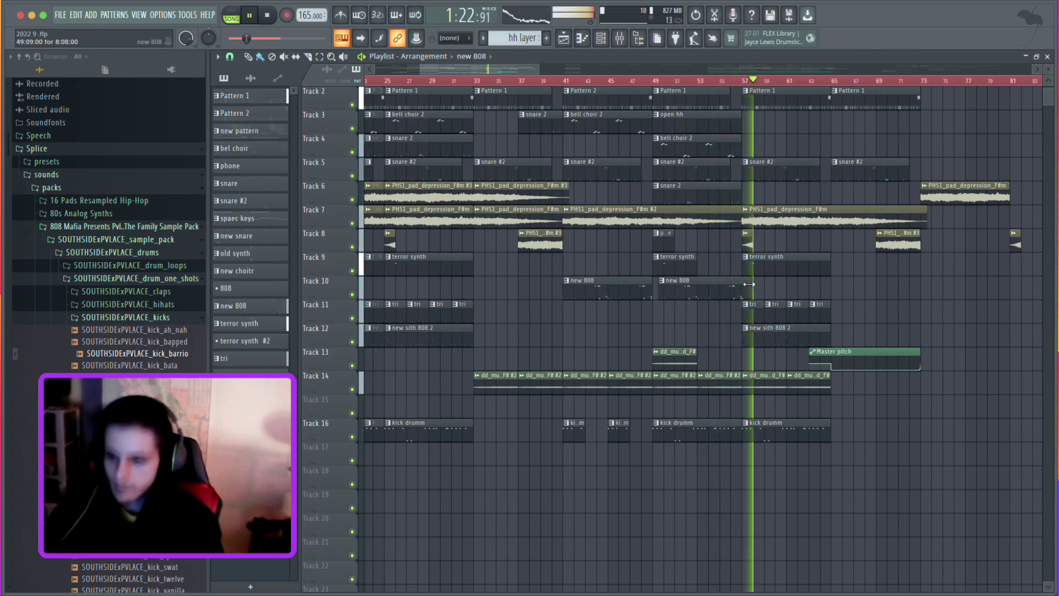
{"action": "scroll", "coordinate": [740, 295], "scroll_direction": "up", "scroll_amount": 4}
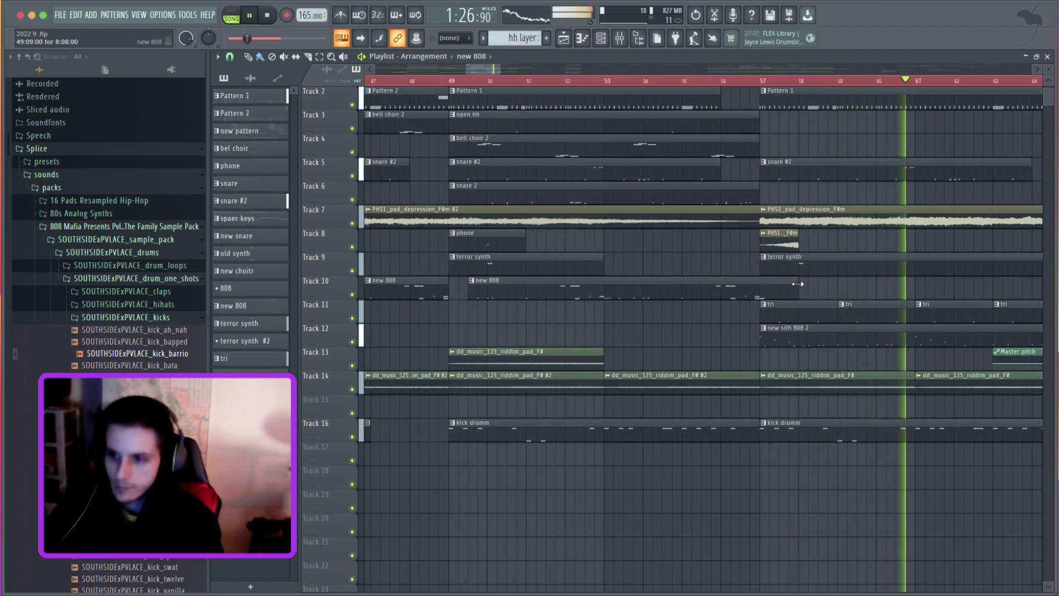
{"action": "left_click_drag", "start_coordinate": [801, 287], "coordinate": [682, 287]}
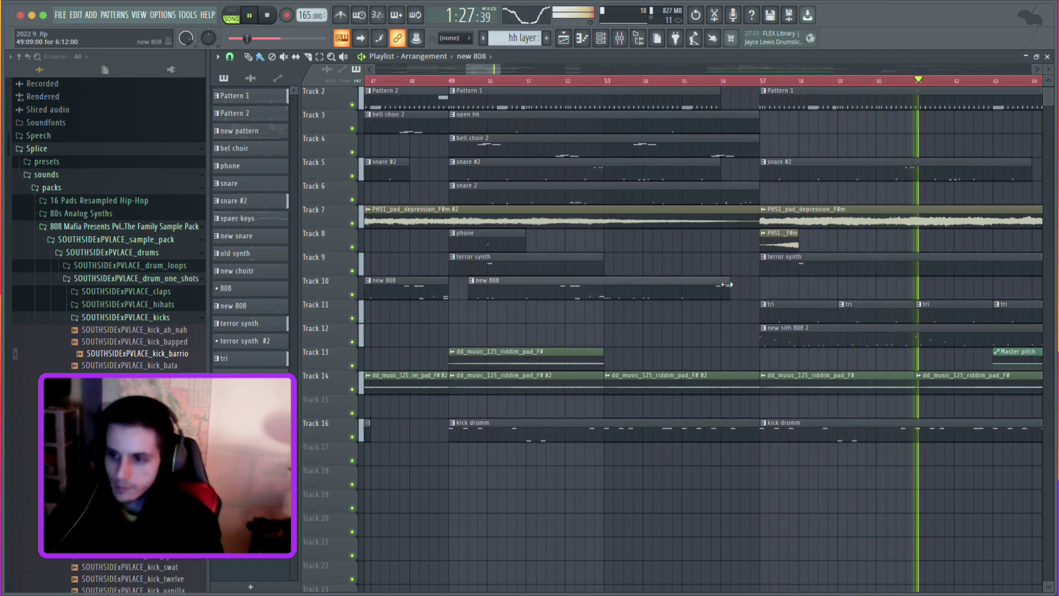
Audition the shortened 808 clip from about bar 53, then replay the arrangement from about bars 17 and 41.
{"action": "left_click", "coordinate": [601, 81]}
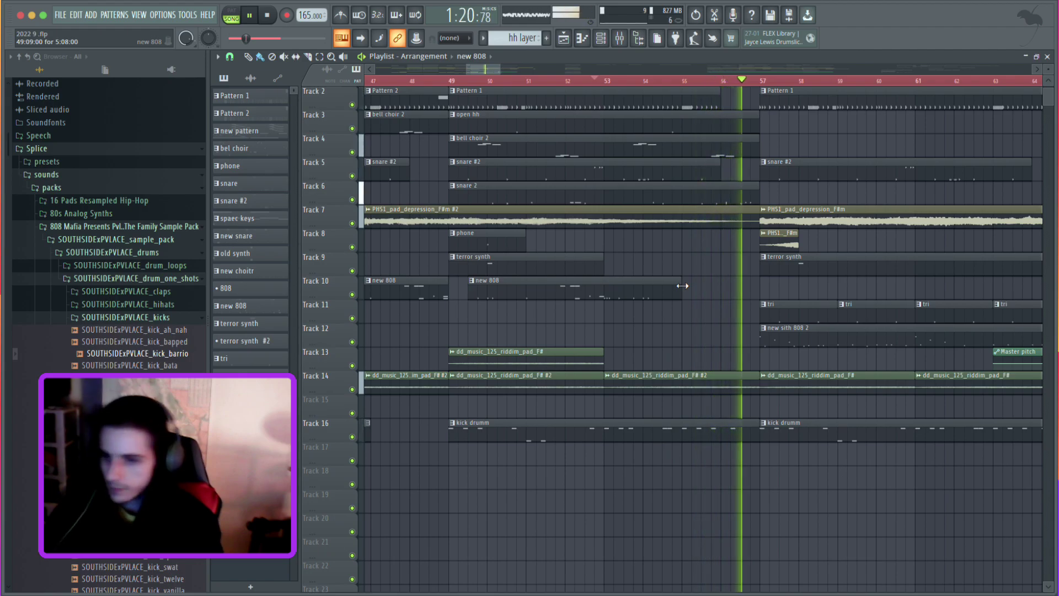
{"action": "scroll", "coordinate": [690, 288], "scroll_direction": "down", "scroll_amount": 5}
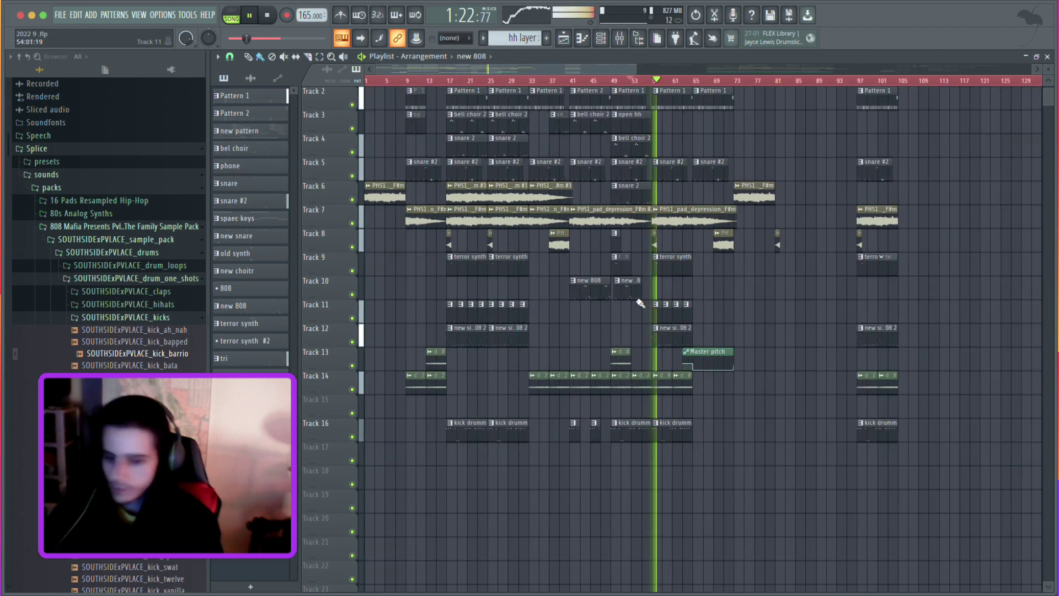
{"action": "scroll", "coordinate": [640, 304], "scroll_direction": "up", "scroll_amount": 2}
{"action": "scroll", "coordinate": [640, 309], "scroll_direction": "up", "scroll_amount": 2}
{"action": "scroll", "coordinate": [639, 316], "scroll_direction": "up", "scroll_amount": 2}
{"action": "scroll", "coordinate": [638, 315], "scroll_direction": "down", "scroll_amount": 5}
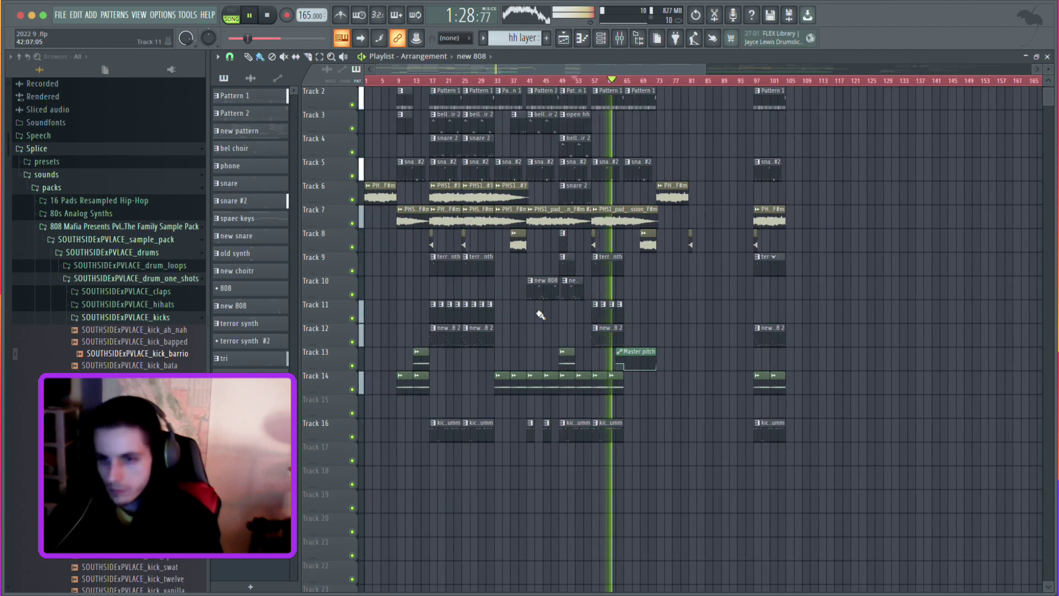
{"action": "scroll", "coordinate": [536, 337], "scroll_direction": "up", "scroll_amount": 1}
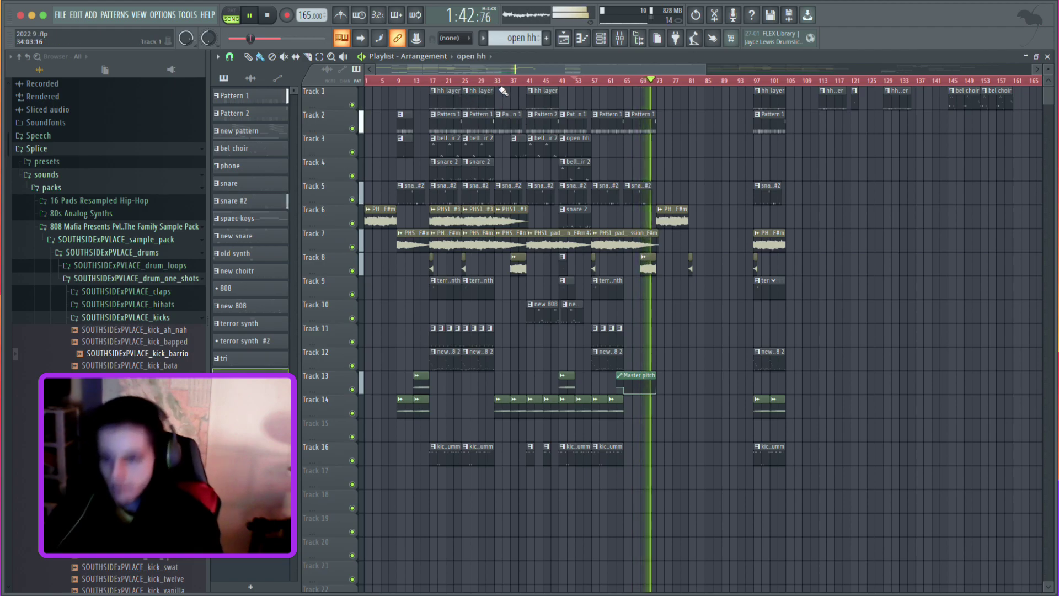
{"action": "left_click", "coordinate": [434, 83]}
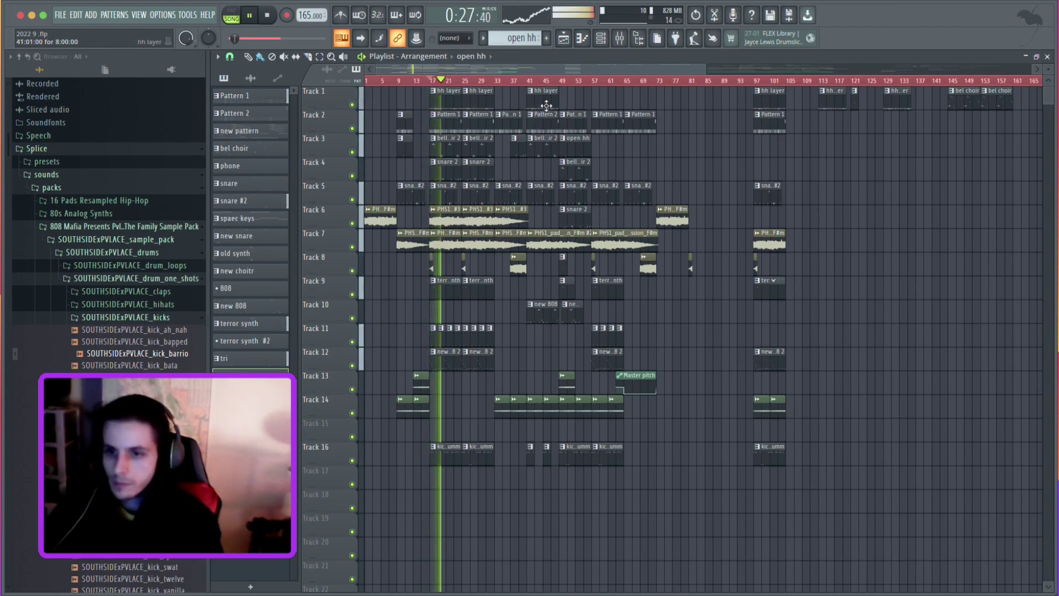
{"action": "left_click", "coordinate": [533, 83]}
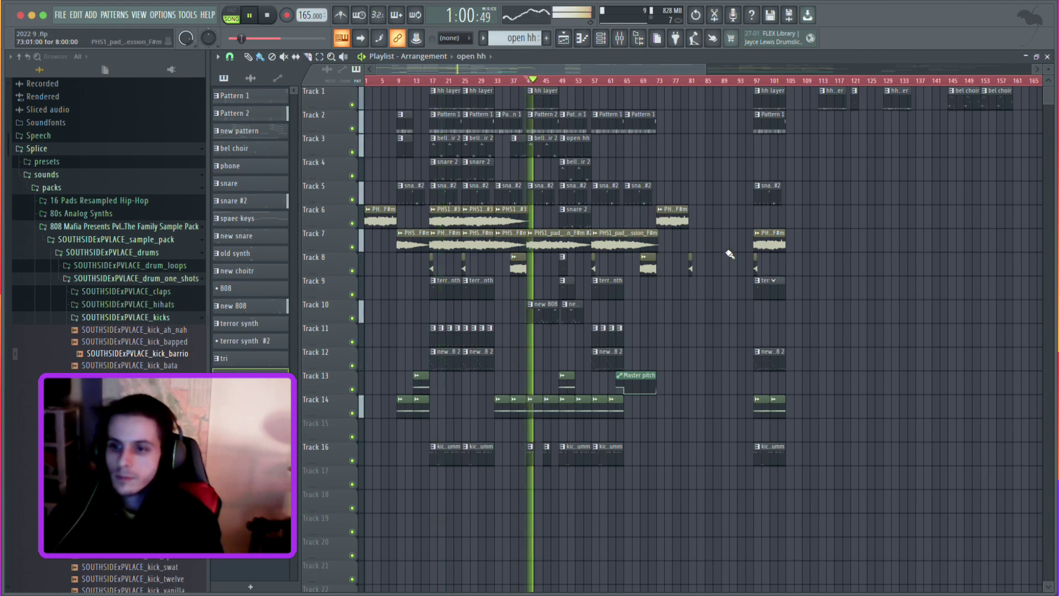
Shift the spare Track 1 clips to about bar 129, then move the clip group at bar 97 to about bar 117.
{"action": "scroll", "coordinate": [855, 270], "scroll_direction": "down", "scroll_amount": 2}
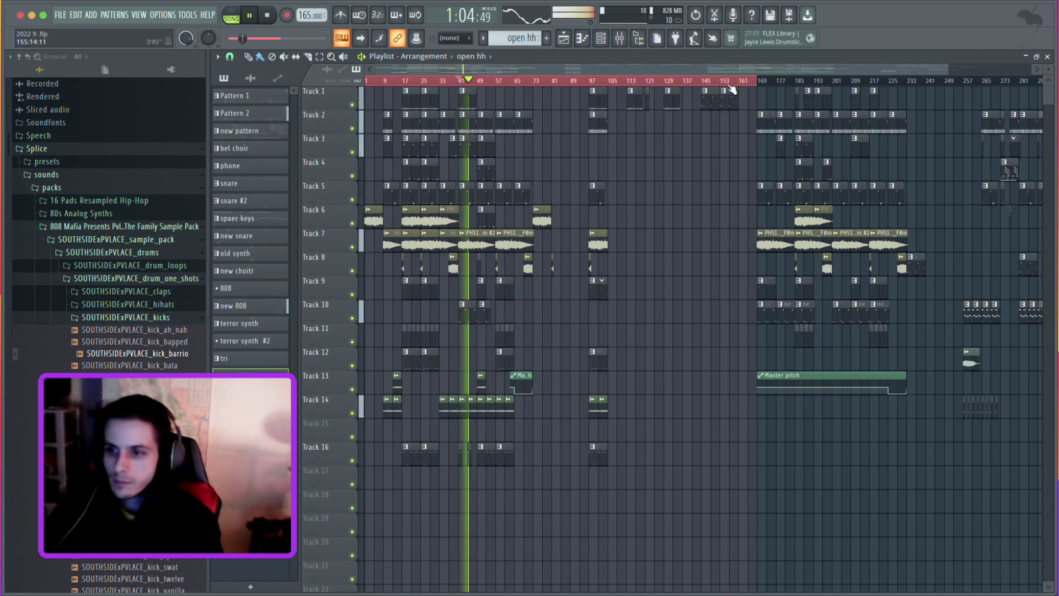
{"action": "left_click_drag", "start_coordinate": [650, 107], "coordinate": [670, 96]}
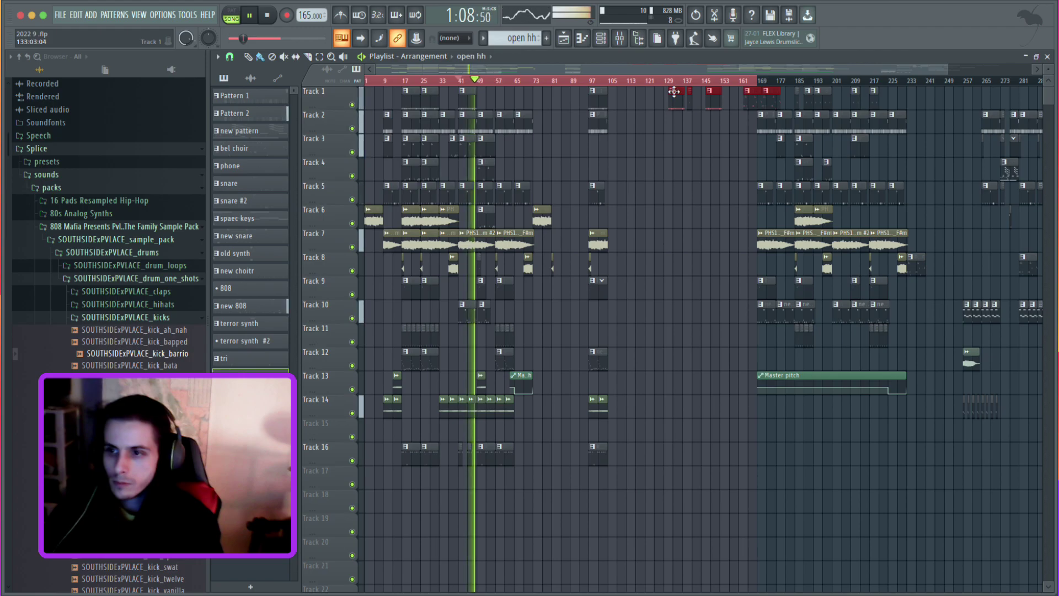
{"action": "left_click_drag", "start_coordinate": [652, 107], "coordinate": [582, 489]}
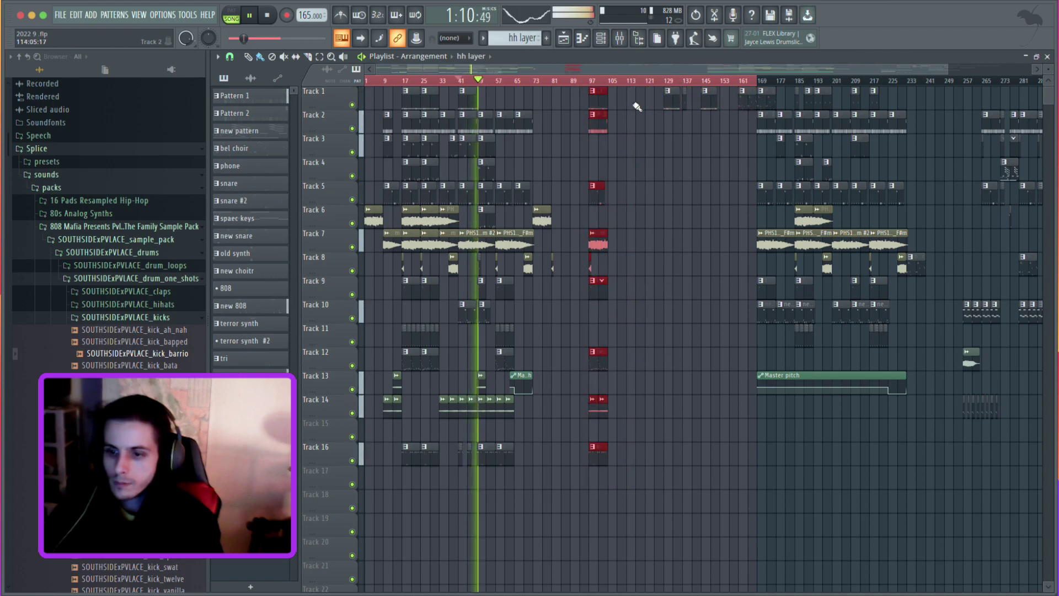
{"action": "left_click_drag", "start_coordinate": [602, 100], "coordinate": [645, 88]}
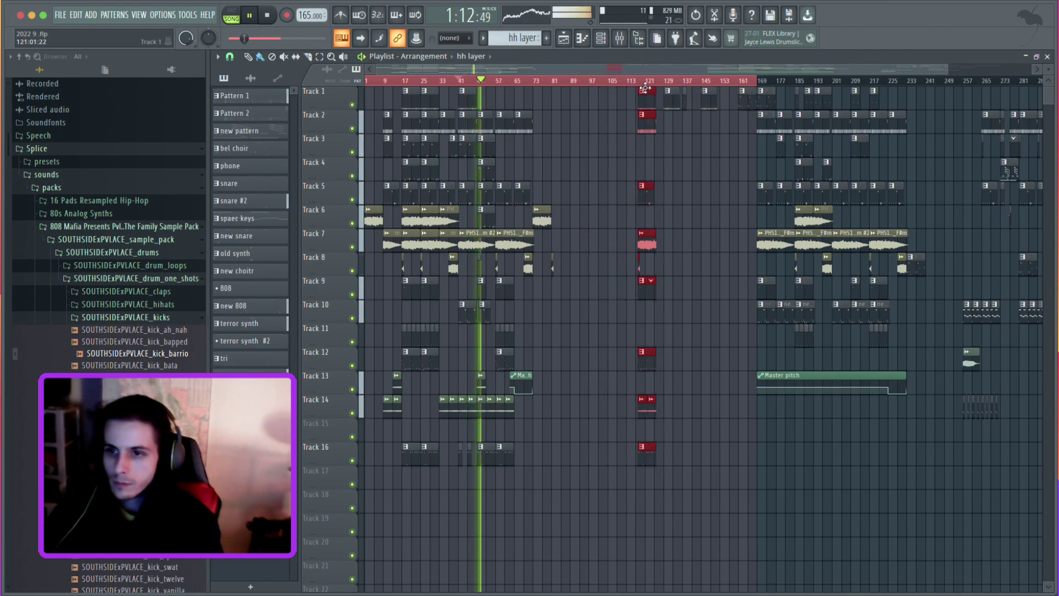
Move the Track 6 pad clip at bar 73 to bar 137, together with the short Track 8 clip at its end.
{"action": "scroll", "coordinate": [398, 269], "scroll_direction": "up", "scroll_amount": 3}
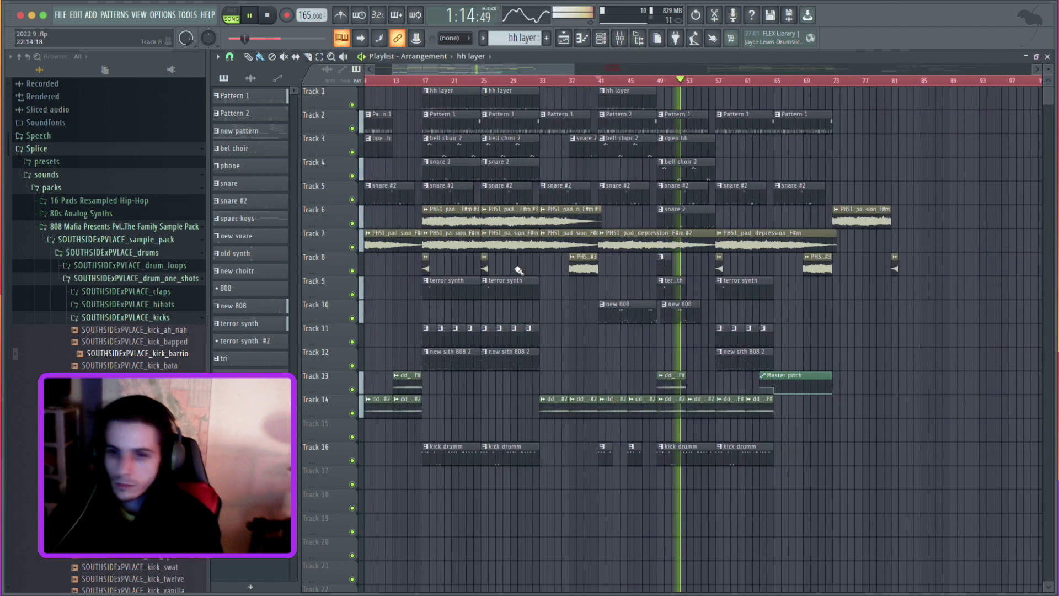
{"action": "left_click_drag", "start_coordinate": [675, 183], "coordinate": [594, 274]}
{"action": "left_click_drag", "start_coordinate": [612, 210], "coordinate": [799, 208]}
{"action": "left_click", "coordinate": [800, 213]}
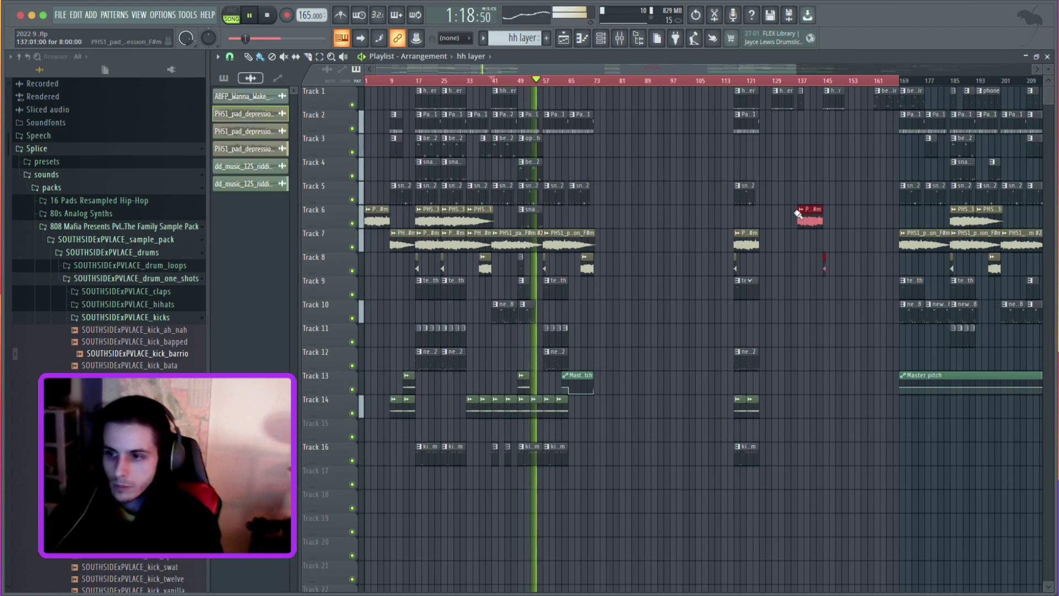
Select the clips on all tracks from bar 17 to bar 33 and copy them to start at bar 73.
{"action": "scroll", "coordinate": [511, 262], "scroll_direction": "up", "scroll_amount": 5}
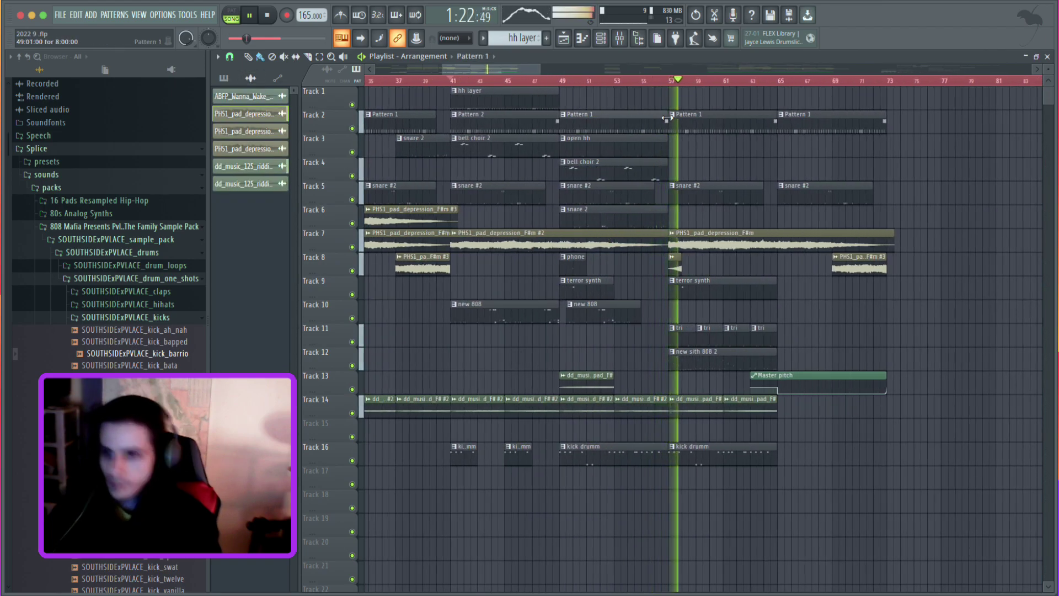
{"action": "scroll", "coordinate": [475, 174], "scroll_direction": "down", "scroll_amount": 4}
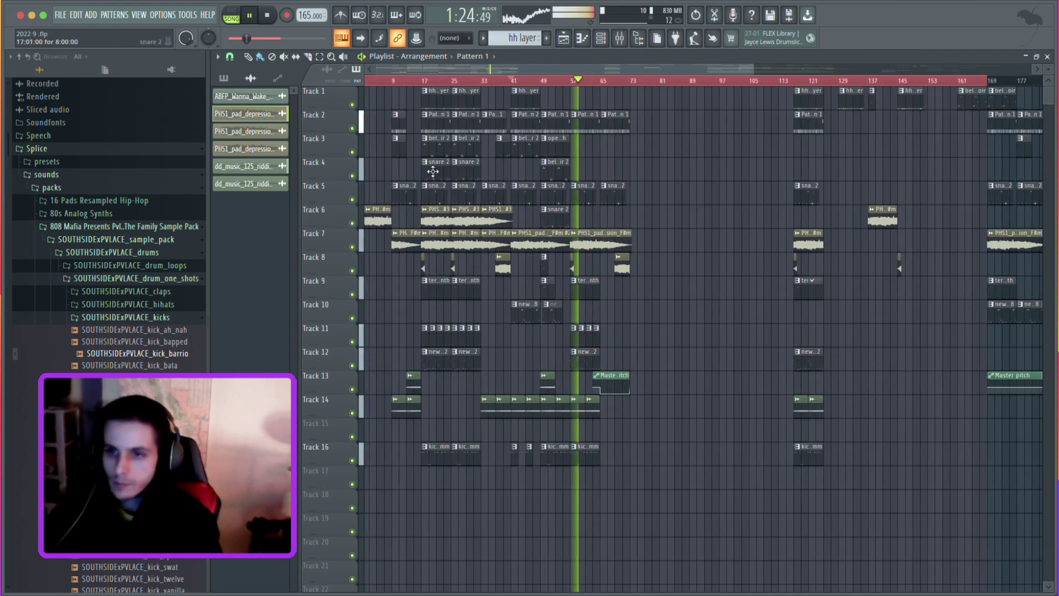
{"action": "left_click_drag", "start_coordinate": [480, 89], "coordinate": [426, 464]}
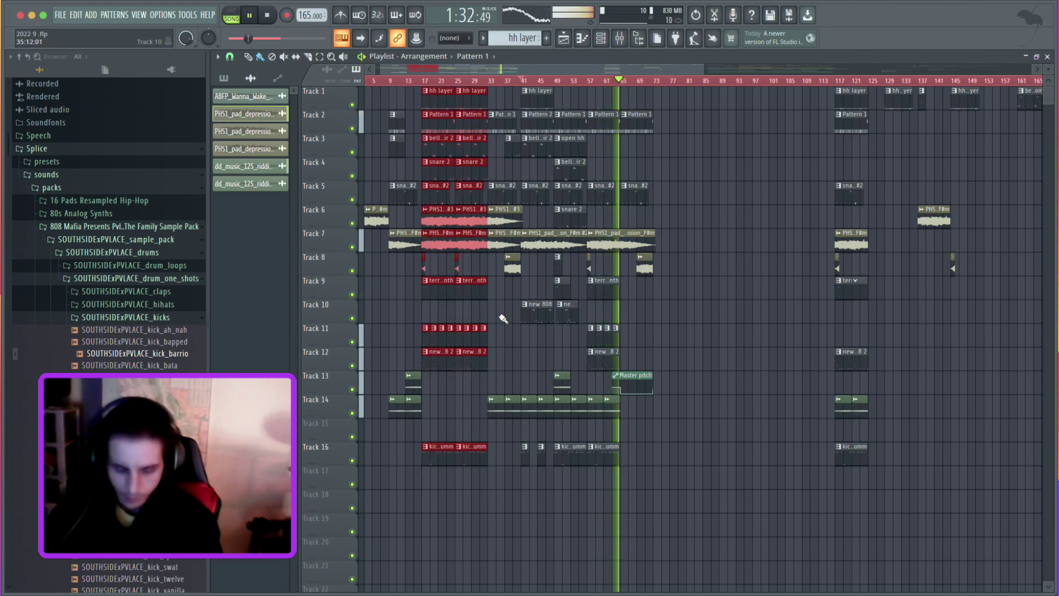
{"action": "left_click_drag", "start_coordinate": [450, 189], "coordinate": [669, 100]}
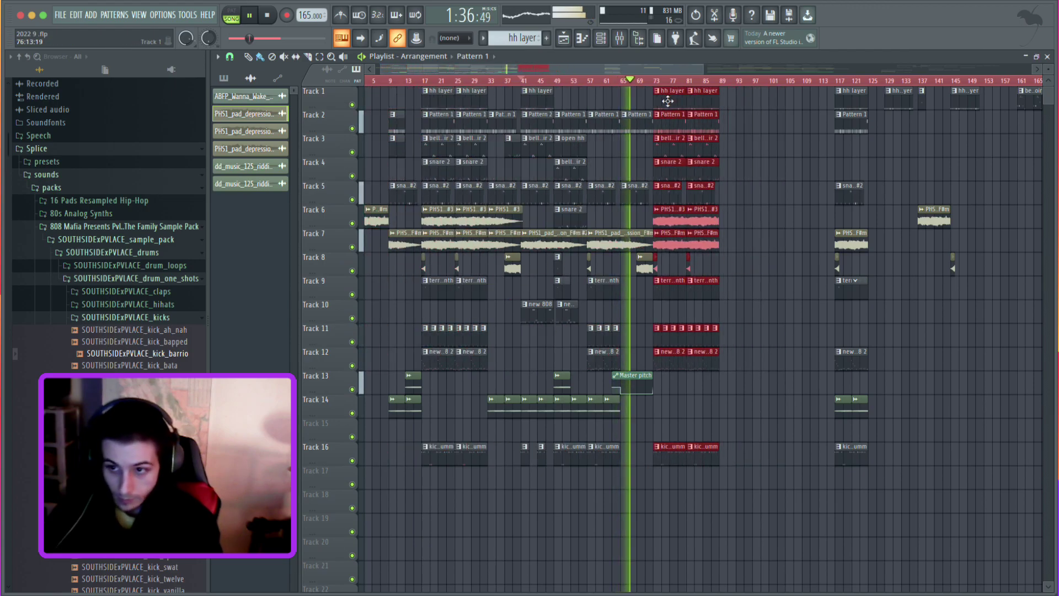
{"action": "scroll", "coordinate": [665, 102], "scroll_direction": "up", "scroll_amount": 5}
{"action": "scroll", "coordinate": [645, 143], "scroll_direction": "up", "scroll_amount": 5}
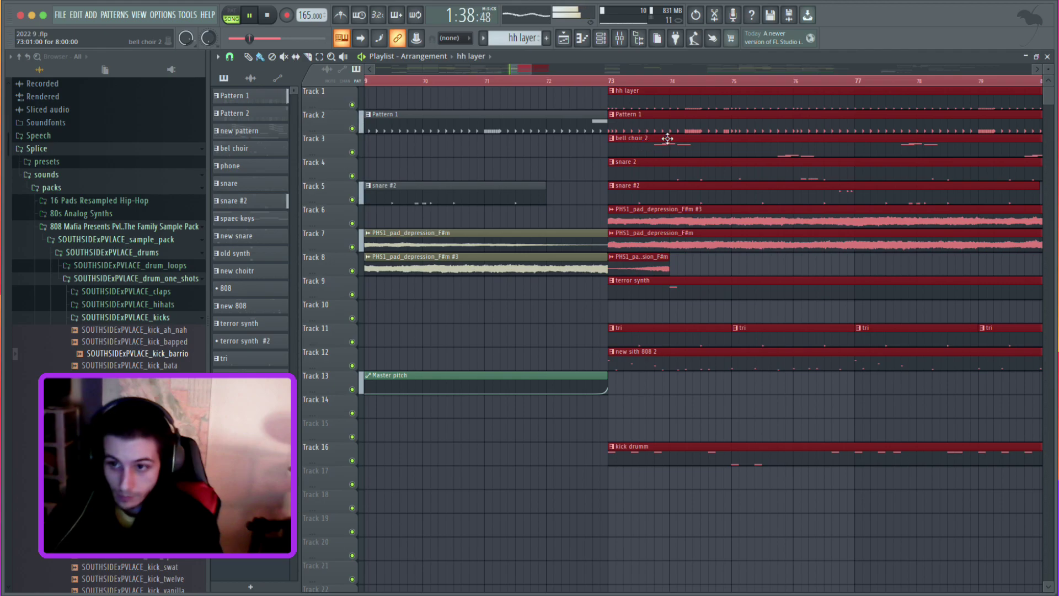
{"action": "scroll", "coordinate": [668, 139], "scroll_direction": "down", "scroll_amount": 4}
{"action": "mouse_move", "coordinate": [684, 101]}
{"action": "left_mouse_down"}
{"action": "mouse_move", "coordinate": [694, 97]}
{"action": "mouse_move", "coordinate": [680, 99]}
{"action": "left_mouse_up"}
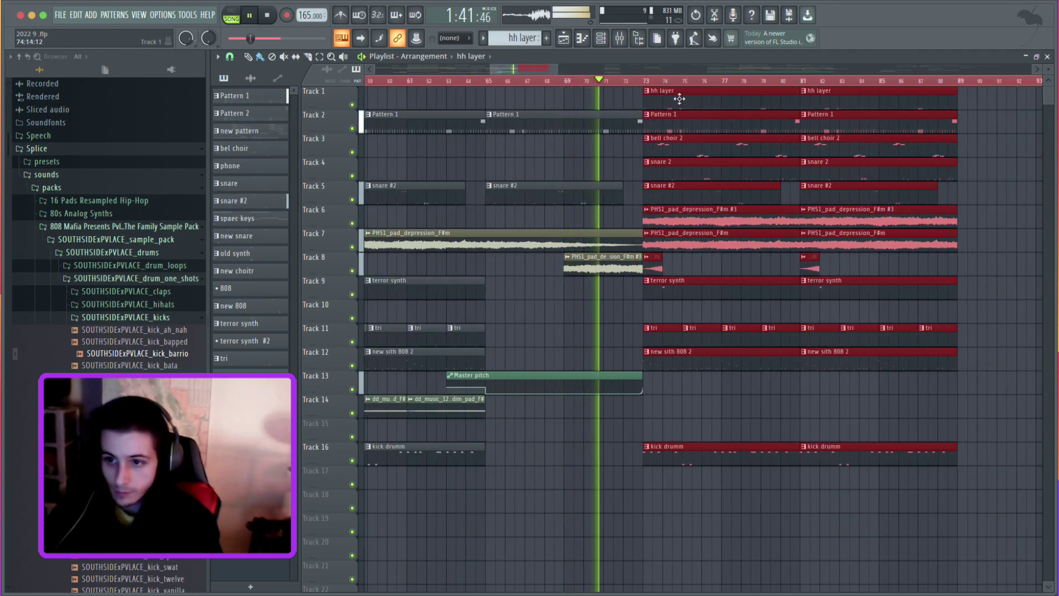
Try trimming the Track 2 Pattern 1 clip that leads into bar 73 so it ends at bar 72, replaying the transition.
{"action": "left_click", "coordinate": [733, 268]}
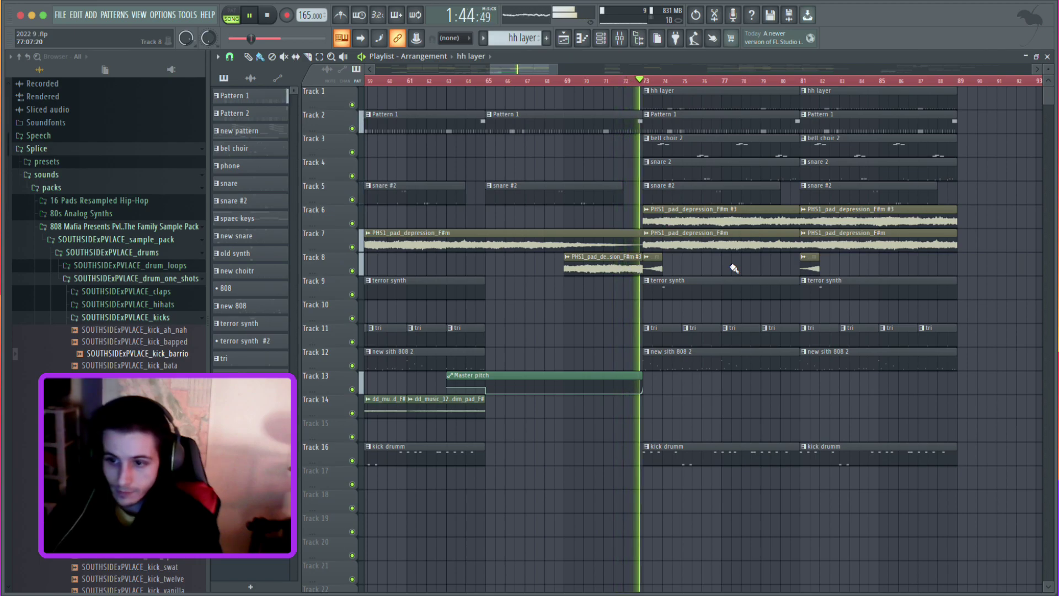
{"action": "scroll", "coordinate": [733, 267], "scroll_direction": "down", "scroll_amount": 6}
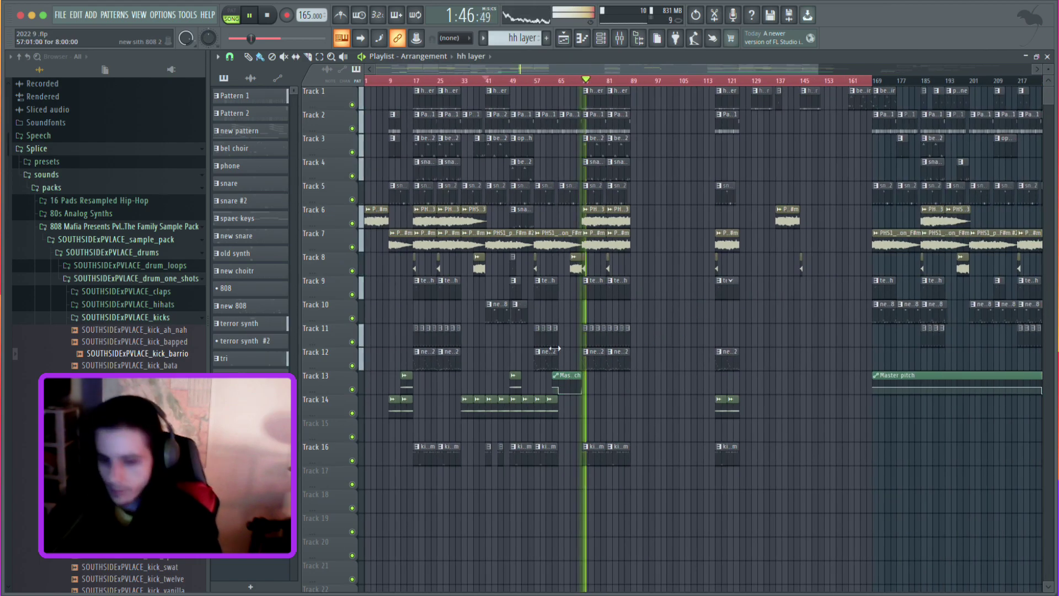
{"action": "left_click", "coordinate": [518, 382]}
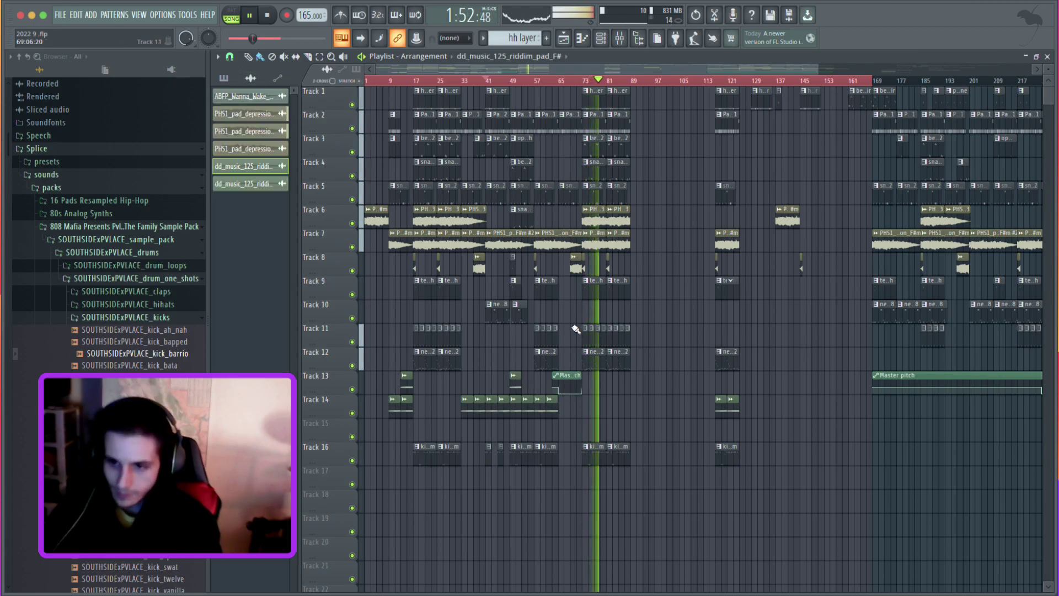
{"action": "scroll", "coordinate": [574, 330], "scroll_direction": "up", "scroll_amount": 8}
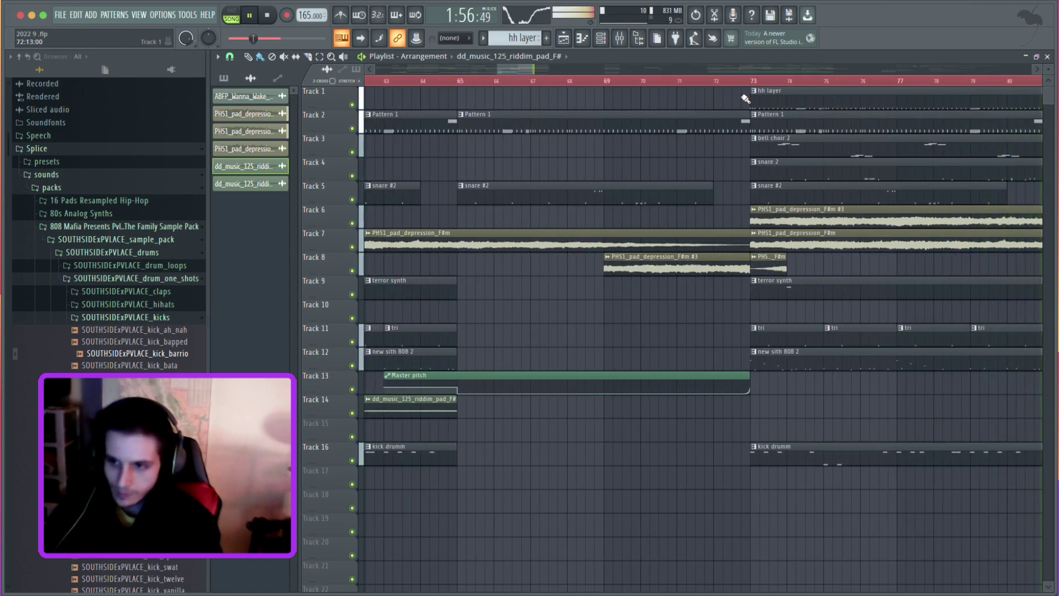
{"action": "left_click", "coordinate": [574, 86]}
{"action": "left_click_drag", "start_coordinate": [748, 119], "coordinate": [715, 123]}
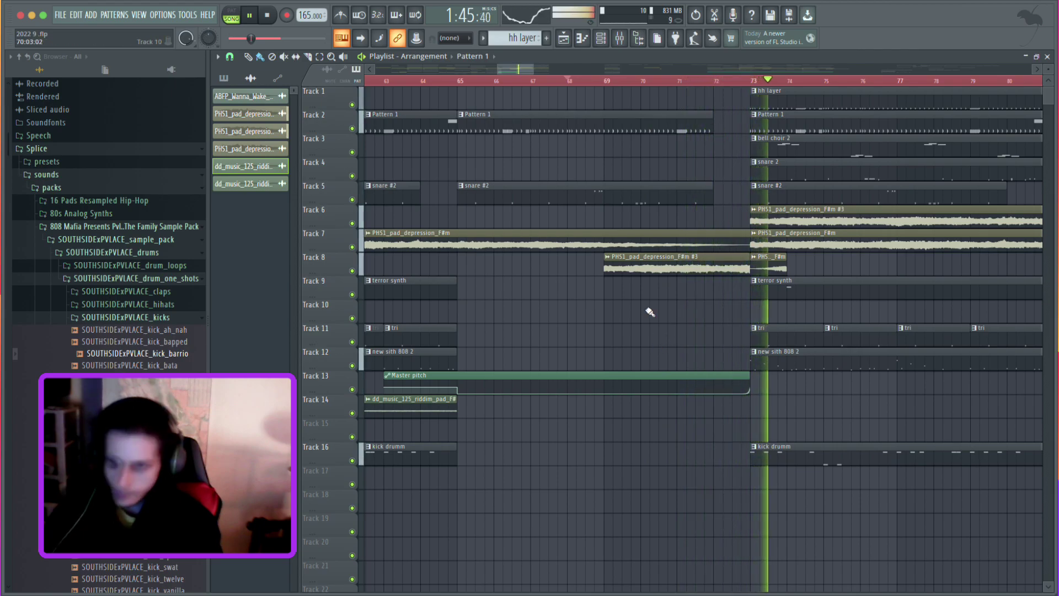
Replay from about bar 33, then move the repeated section's clips on all tracks from bar 73 to bar 81.
{"action": "scroll", "coordinate": [650, 312], "scroll_direction": "down", "scroll_amount": 4}
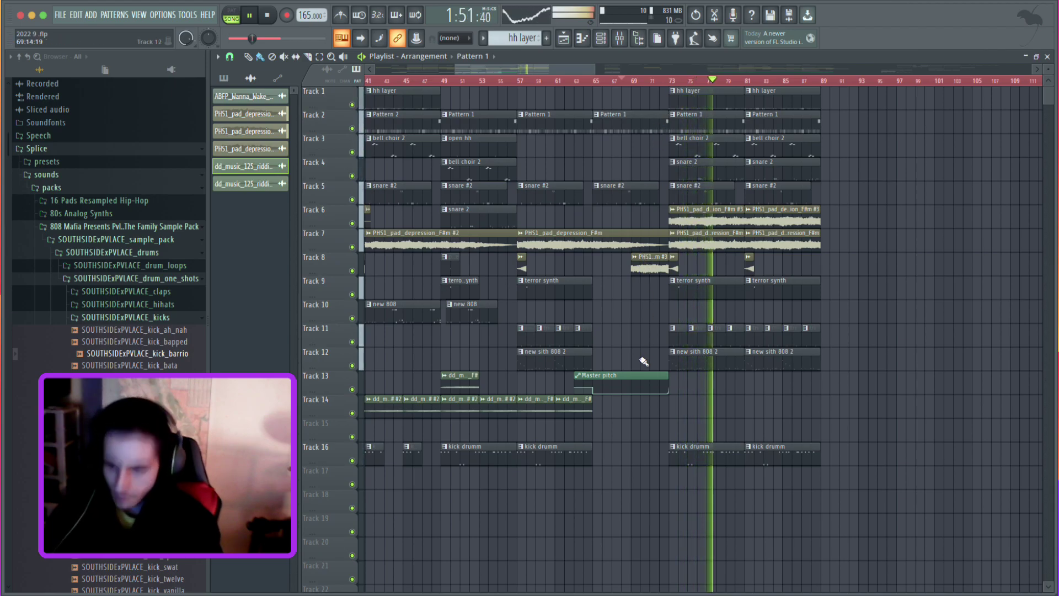
{"action": "scroll", "coordinate": [641, 353], "scroll_direction": "down", "scroll_amount": 4}
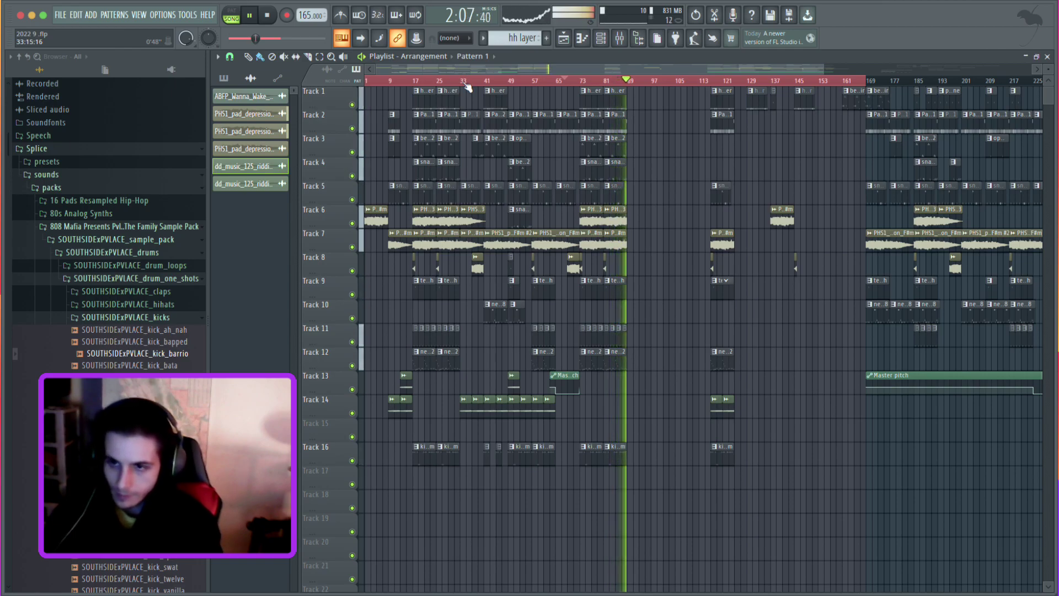
{"action": "left_click", "coordinate": [465, 83]}
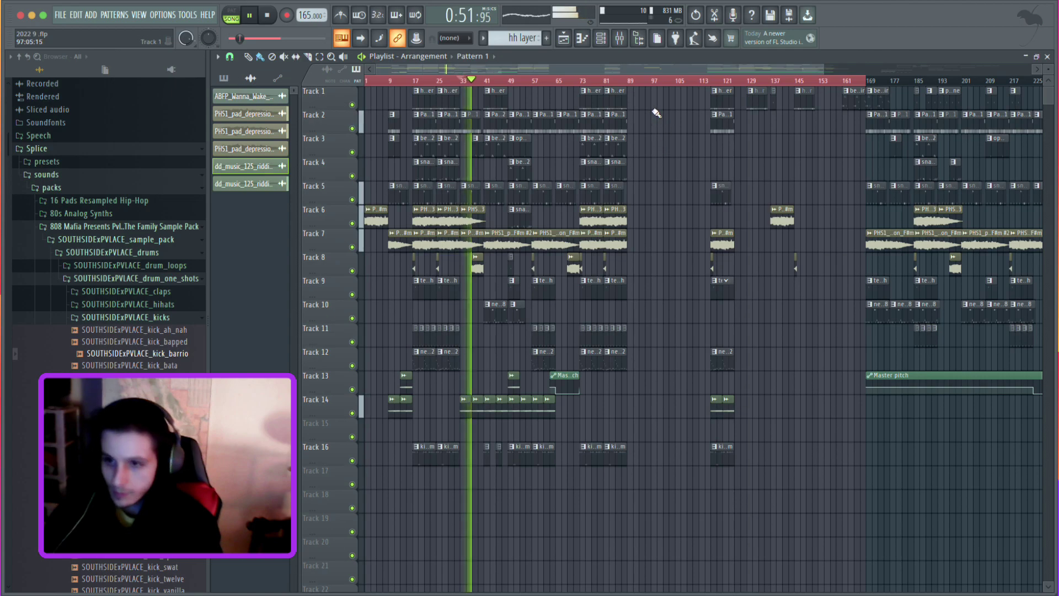
{"action": "left_click_drag", "start_coordinate": [653, 110], "coordinate": [585, 472]}
{"action": "left_click_drag", "start_coordinate": [594, 94], "coordinate": [617, 96]}
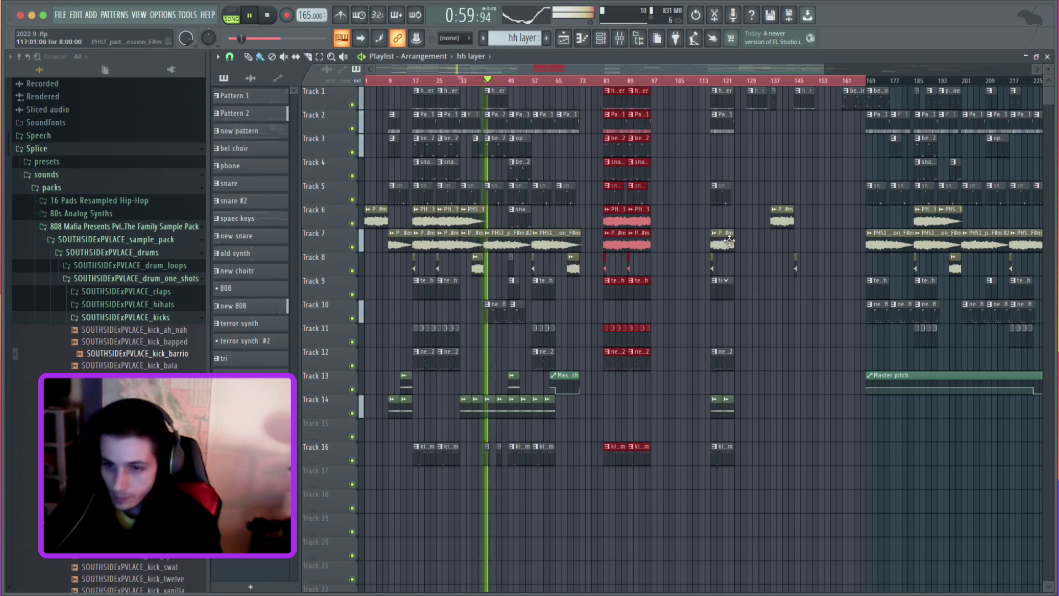
Move the Track 7 pad clip at bar 117 to Track 9 at bar 73, and add a riddim pad clip on Track 13 at bar 77.
{"action": "mouse_move", "coordinate": [729, 241]}
{"action": "left_mouse_down"}
{"action": "mouse_move", "coordinate": [612, 239]}
{"action": "mouse_move", "coordinate": [596, 221]}
{"action": "mouse_move", "coordinate": [646, 213]}
{"action": "mouse_move", "coordinate": [637, 207]}
{"action": "mouse_move", "coordinate": [636, 308]}
{"action": "left_mouse_up"}
{"action": "scroll", "coordinate": [584, 239], "scroll_direction": "up", "scroll_amount": 8}
{"action": "scroll", "coordinate": [622, 314], "scroll_direction": "down", "scroll_amount": 6}
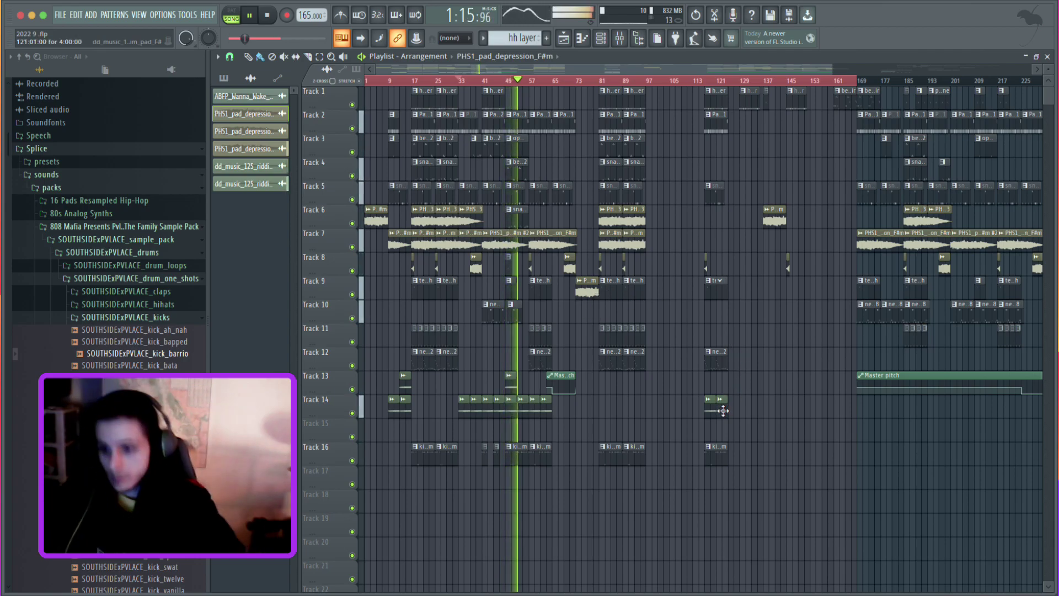
{"action": "left_click", "coordinate": [511, 383]}
{"action": "left_click", "coordinate": [593, 380]}
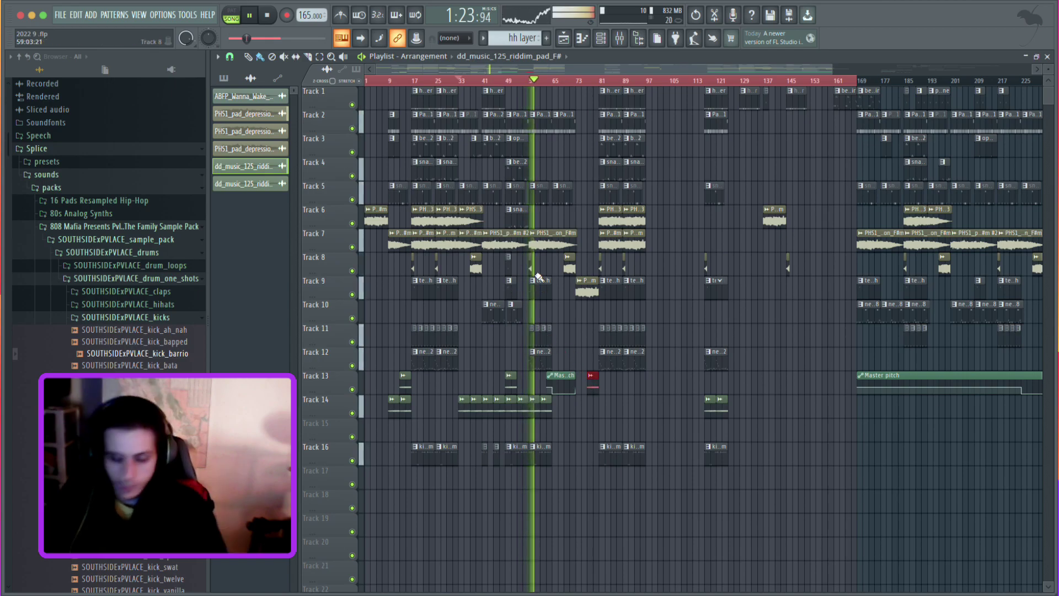
Audition the arrangement from about bar 57 through the new break into the repeated section at bar 81.
{"action": "scroll", "coordinate": [529, 264], "scroll_direction": "up", "scroll_amount": 8, "text": "ctrl"}
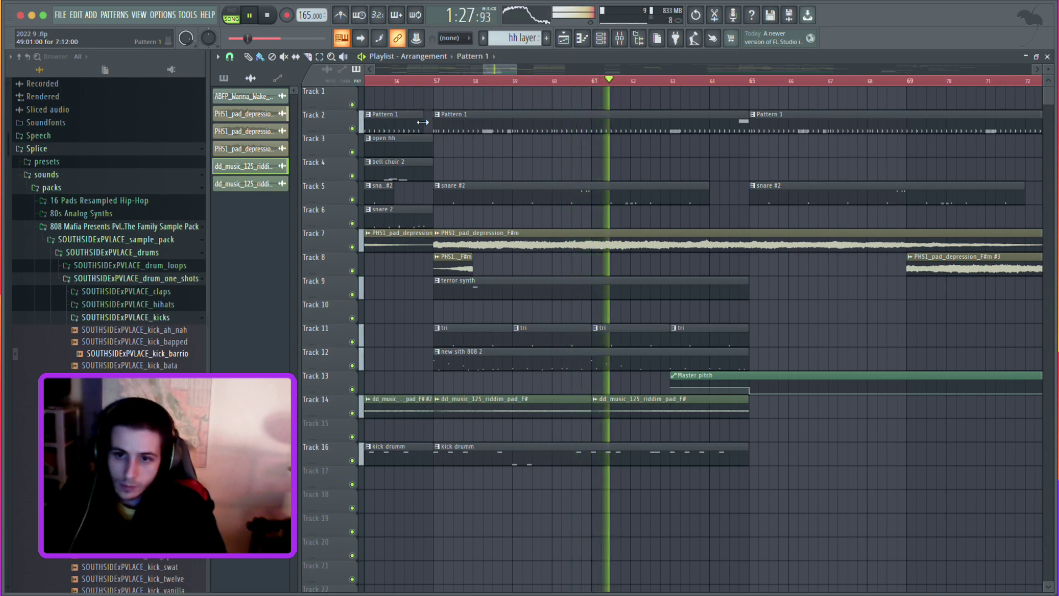
{"action": "scroll", "coordinate": [421, 124], "scroll_direction": "up", "scroll_amount": 3, "text": "ctrl"}
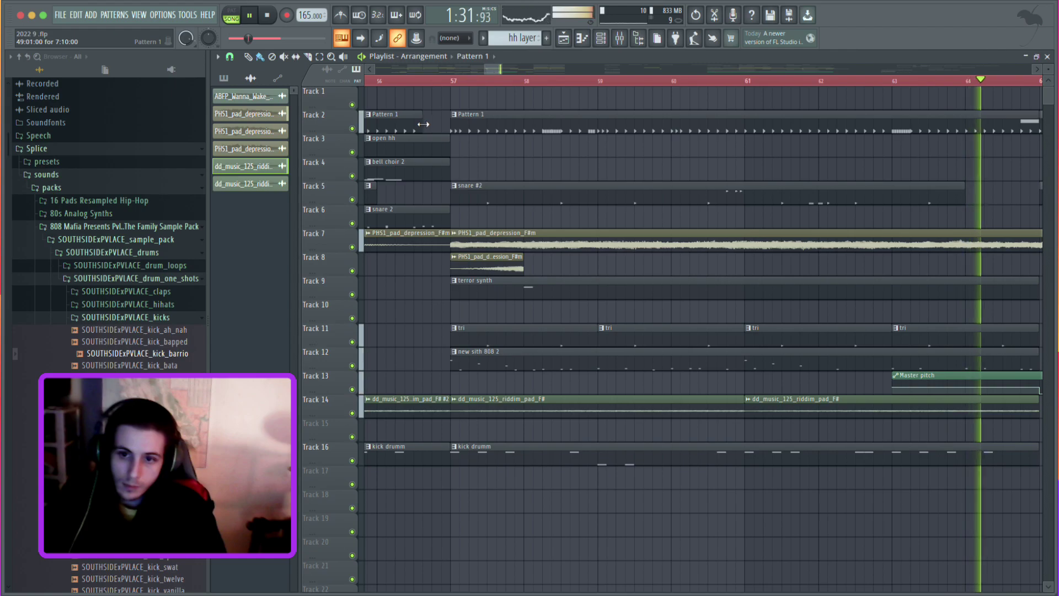
{"action": "scroll", "coordinate": [493, 213], "scroll_direction": "down", "scroll_amount": 5, "text": "ctrl"}
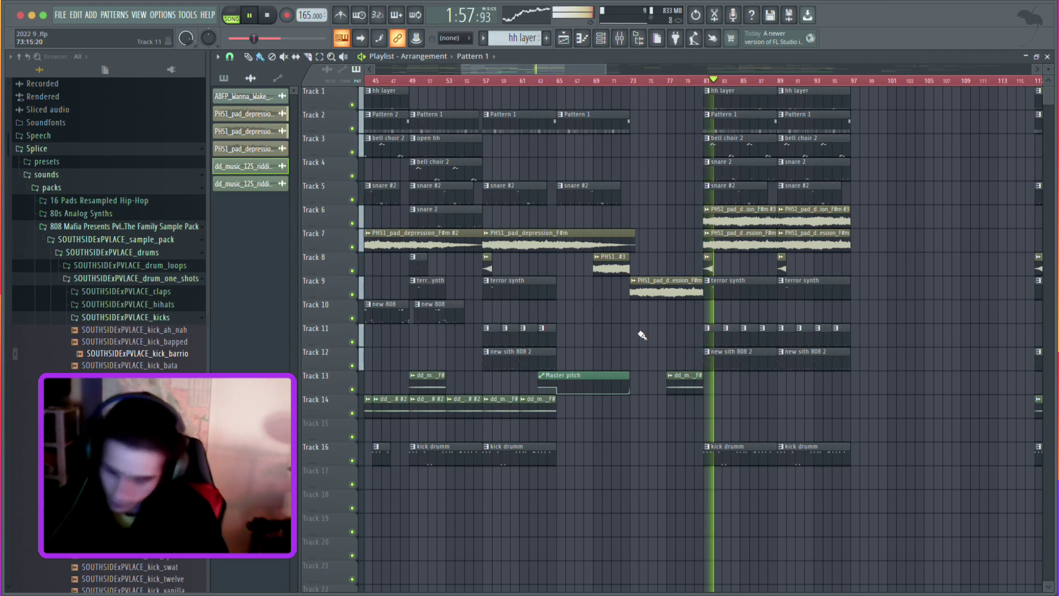
Stop playback and move the repeated section's clips on all tracks from bar 81 to bar 89.
{"action": "scroll", "coordinate": [649, 358], "scroll_direction": "down", "scroll_amount": 3}
{"action": "key", "text": "space"}
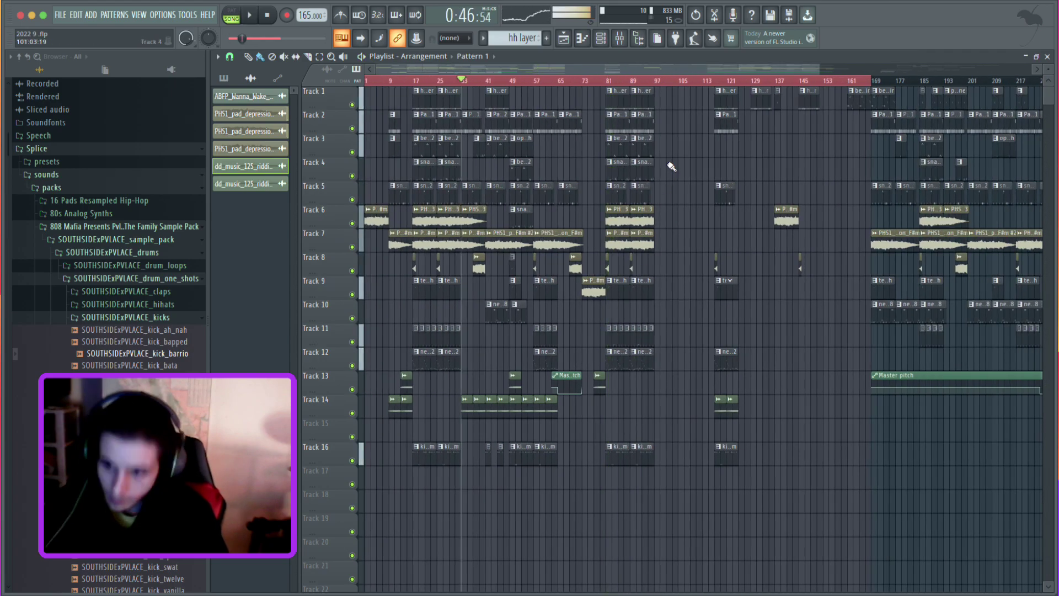
{"action": "mouse_move", "coordinate": [687, 87]}
{"action": "left_mouse_down"}
{"action": "mouse_move", "coordinate": [650, 209]}
{"action": "mouse_move", "coordinate": [622, 436]}
{"action": "mouse_move", "coordinate": [610, 454]}
{"action": "left_mouse_up"}
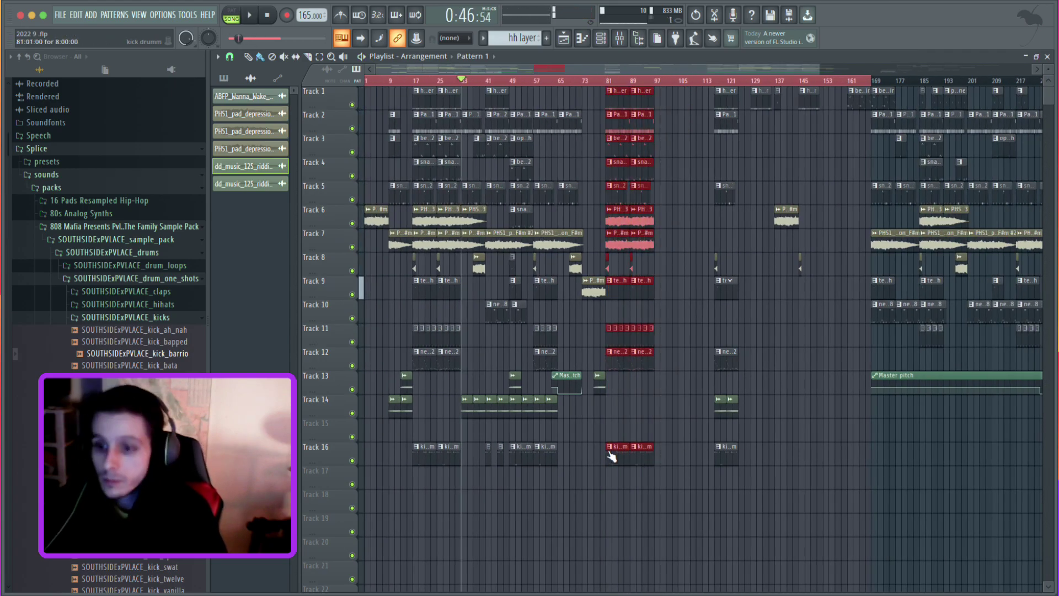
{"action": "left_click_drag", "start_coordinate": [621, 95], "coordinate": [641, 99]}
Extend the break by copying the Track 9 pad clip to bar 81 and the Track 13 riddim pad clip to bar 85.
{"action": "left_click", "coordinate": [592, 288]}
{"action": "left_click", "coordinate": [610, 286]}
{"action": "left_click", "coordinate": [599, 384]}
{"action": "left_click", "coordinate": [624, 385]}
{"action": "left_click_drag", "start_coordinate": [624, 386], "coordinate": [624, 388]}
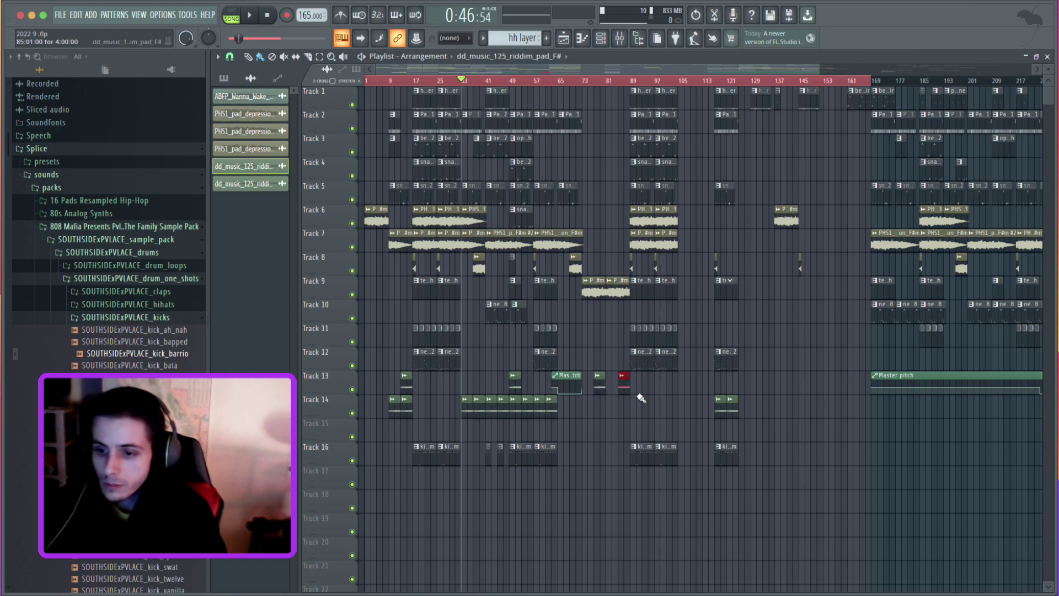
Move all spare clips between bars 117 and 150 out past the other unused material, to about bar 321.
{"action": "scroll", "coordinate": [736, 379], "scroll_direction": "down", "scroll_amount": 4, "text": "ctrl"}
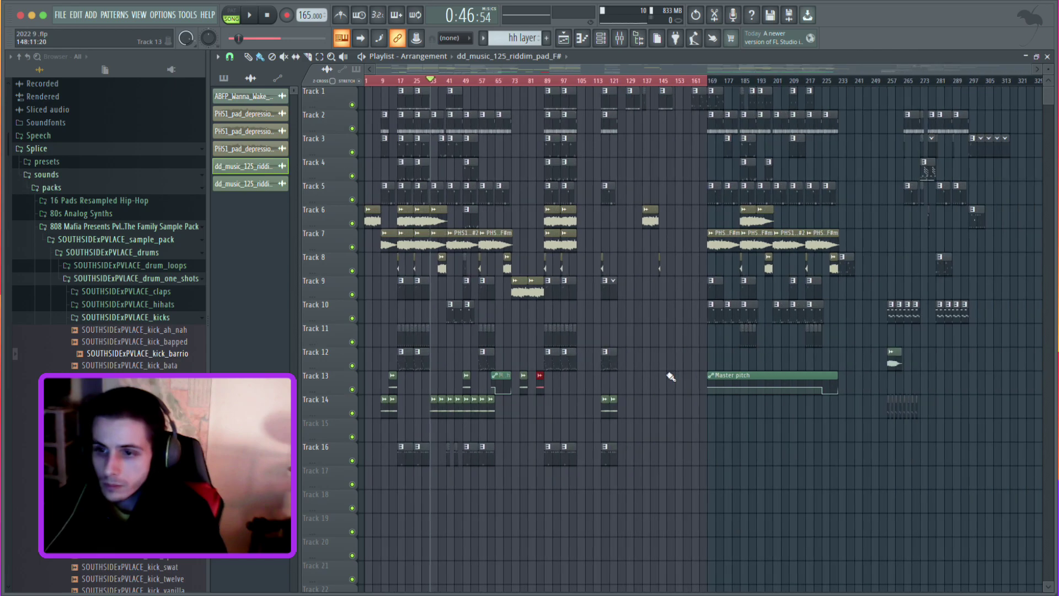
{"action": "left_click_drag", "start_coordinate": [595, 104], "coordinate": [679, 481]}
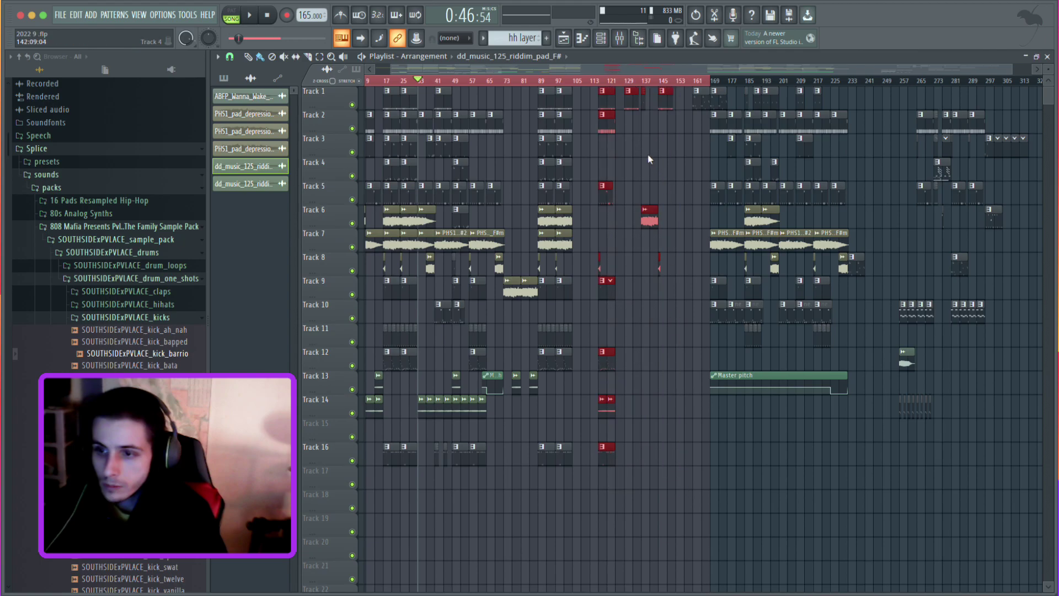
{"action": "left_click_drag", "start_coordinate": [607, 95], "coordinate": [938, 97]}
{"action": "scroll", "coordinate": [940, 98], "scroll_direction": "up", "scroll_amount": 8, "text": "ctrl"}
{"action": "scroll", "coordinate": [946, 109], "scroll_direction": "down", "scroll_amount": 10, "text": "ctrl"}
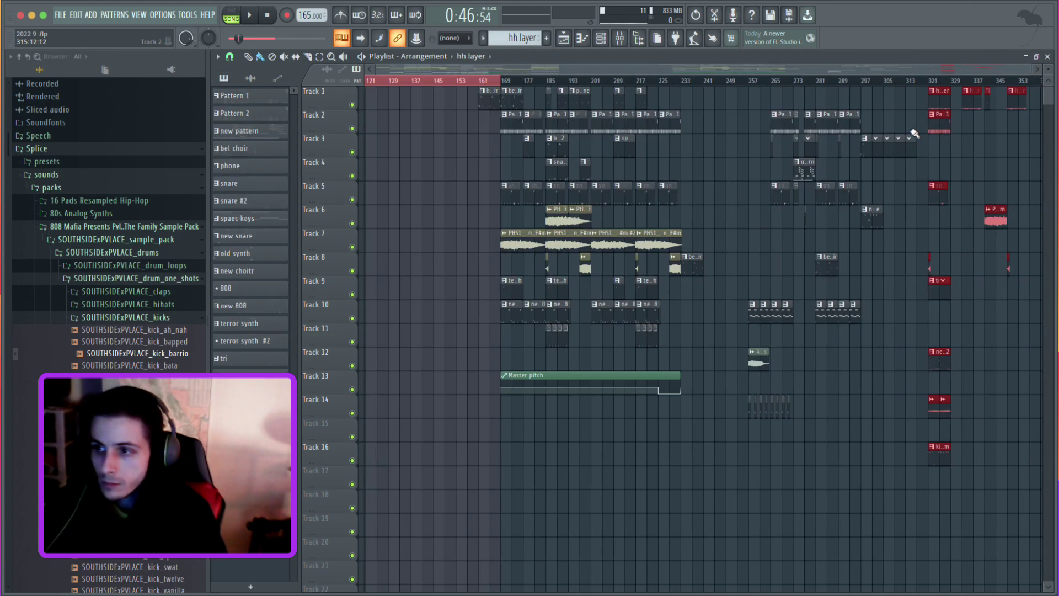
Return the playhead to the song start and shift the song's Track 11 and Track 12 clips up one track.
{"action": "left_click_drag", "start_coordinate": [377, 81], "coordinate": [362, 82]}
{"action": "left_click_drag", "start_coordinate": [583, 325], "coordinate": [356, 369]}
{"action": "key", "text": "shift+Up"}
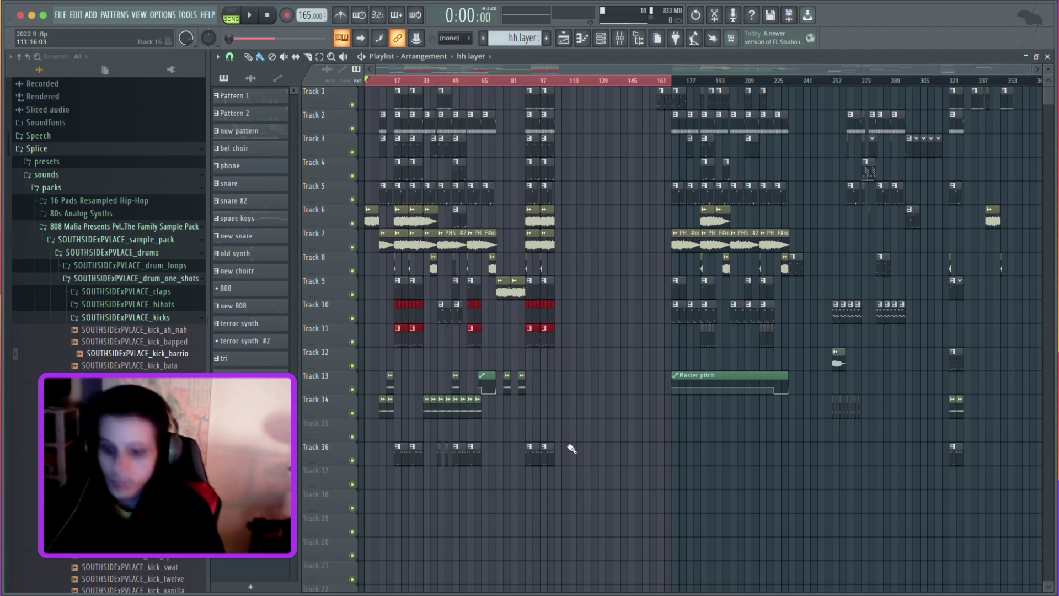
Shift the song's Track 13, 14 and 16 clips up one track, then move the kick drumm clips up again to Track 14.
{"action": "left_click_drag", "start_coordinate": [583, 373], "coordinate": [336, 465]}
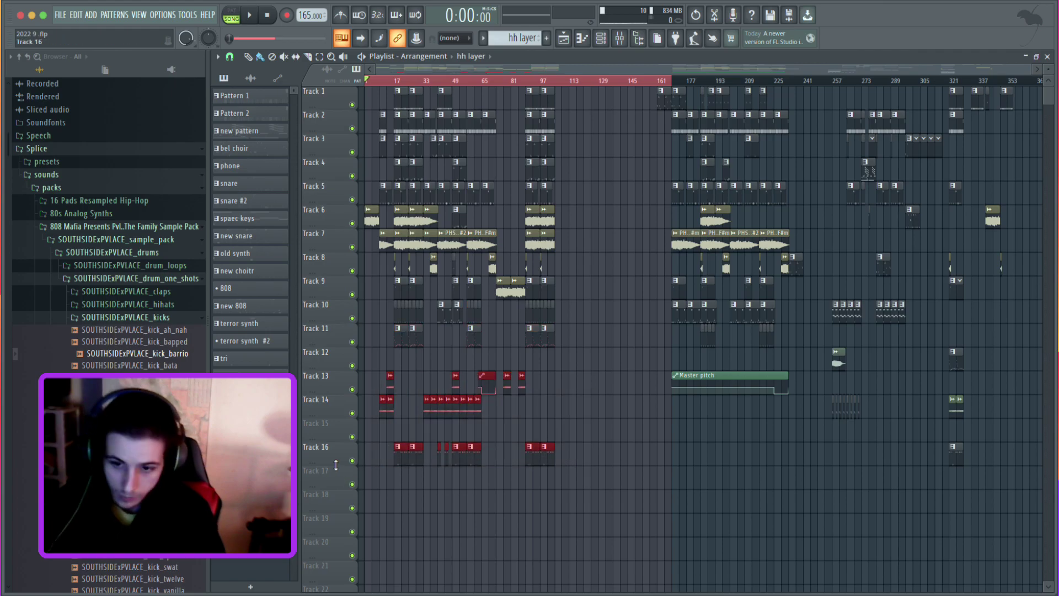
{"action": "key", "text": "shift+Up"}
{"action": "mouse_move", "coordinate": [576, 395]}
{"action": "left_mouse_down"}
{"action": "mouse_move", "coordinate": [574, 419]}
{"action": "mouse_move", "coordinate": [385, 453]}
{"action": "left_mouse_up"}
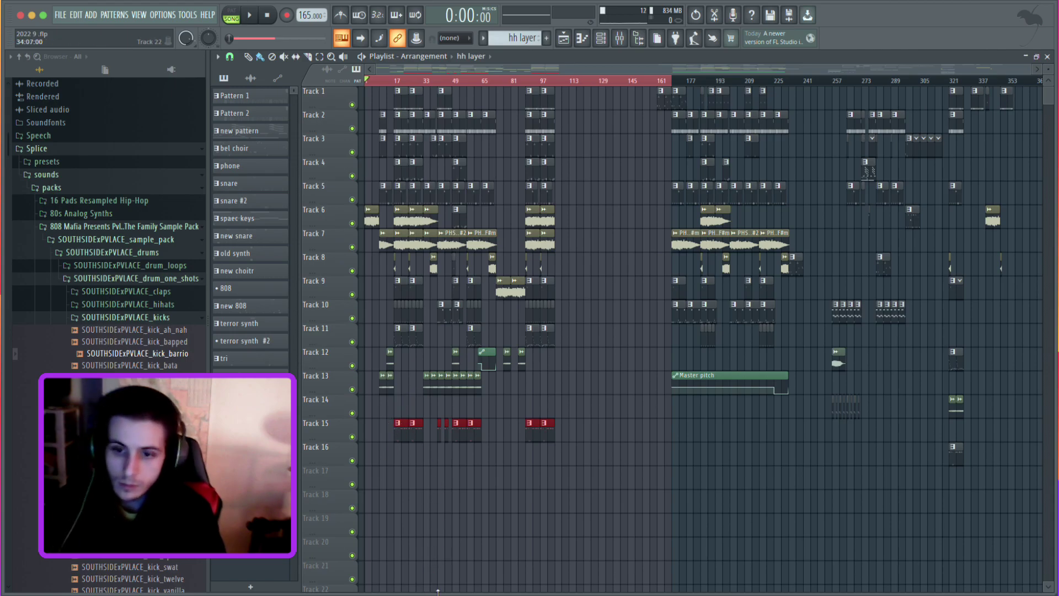
{"action": "key", "text": "shift+Up"}
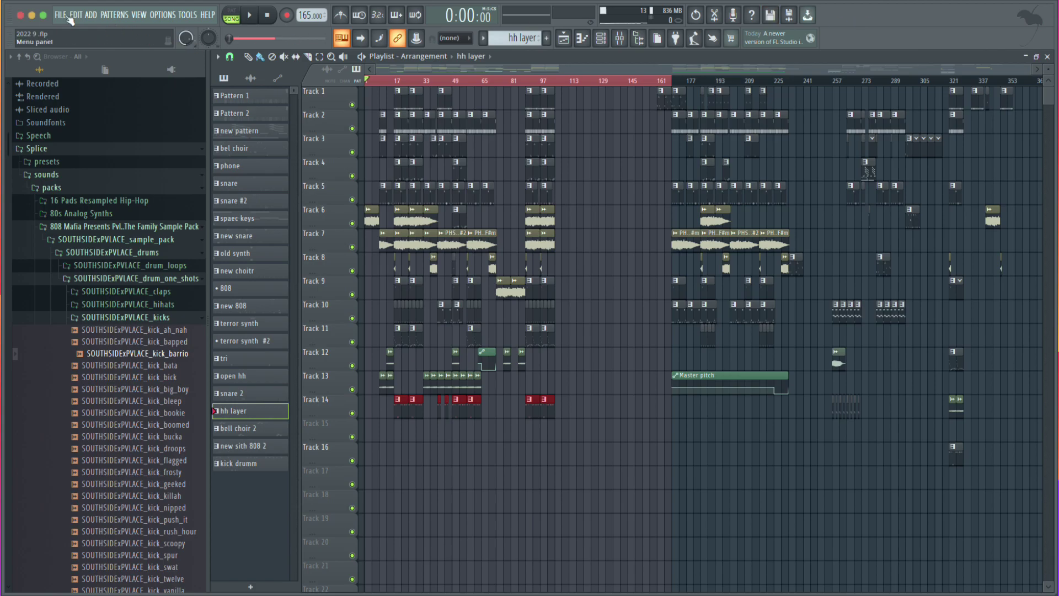
Reopen the project file 2022 9.flp.
{"action": "left_click", "coordinate": [68, 148]}
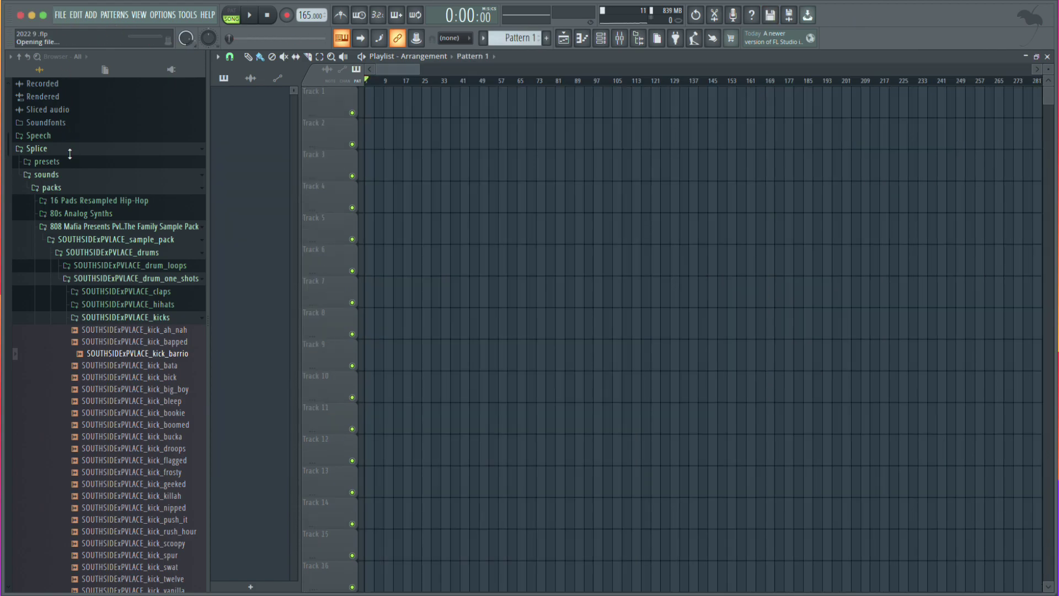